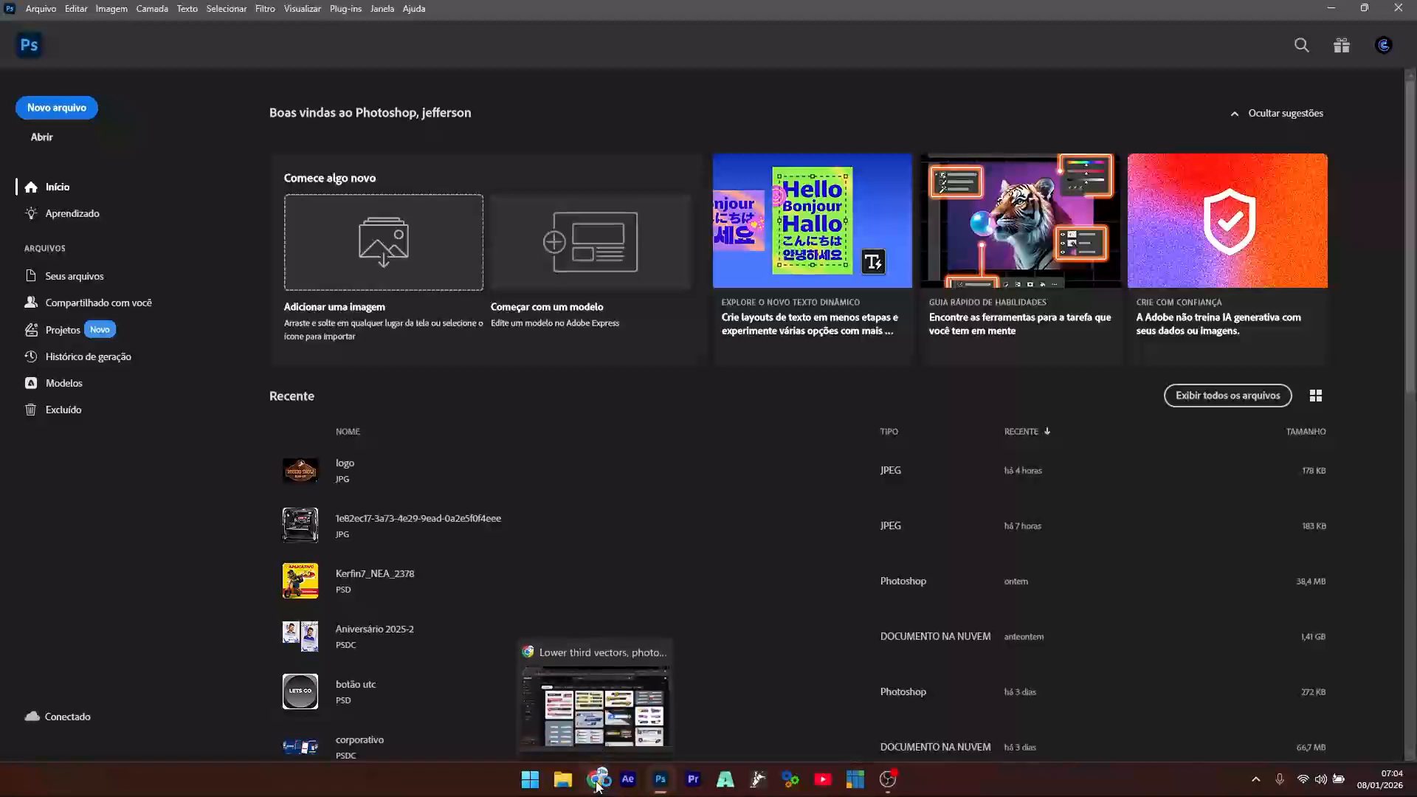
- Create a new 1920×1080 px, 150 ppi document, then pick the Move tool and open Windows search
click(50, 118)
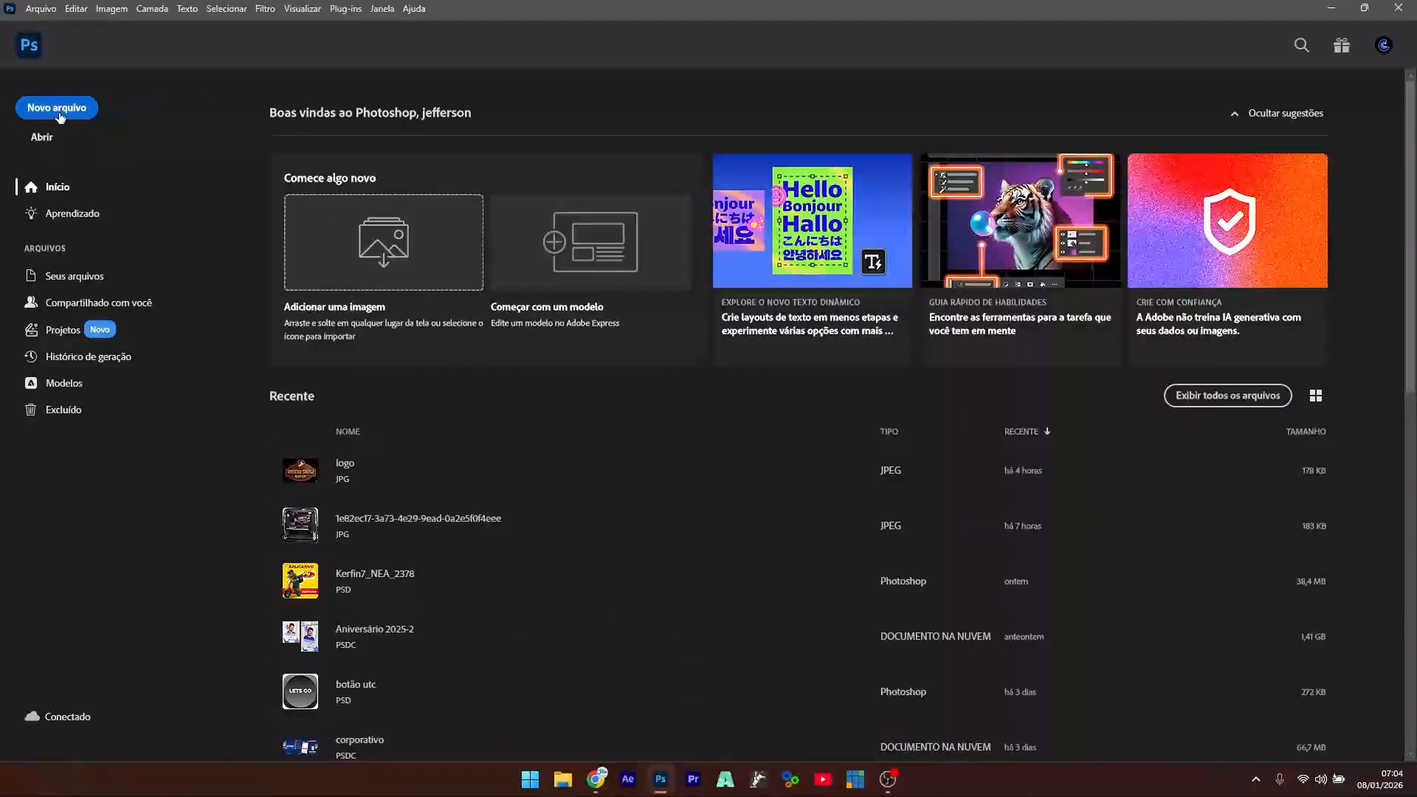
click(893, 237)
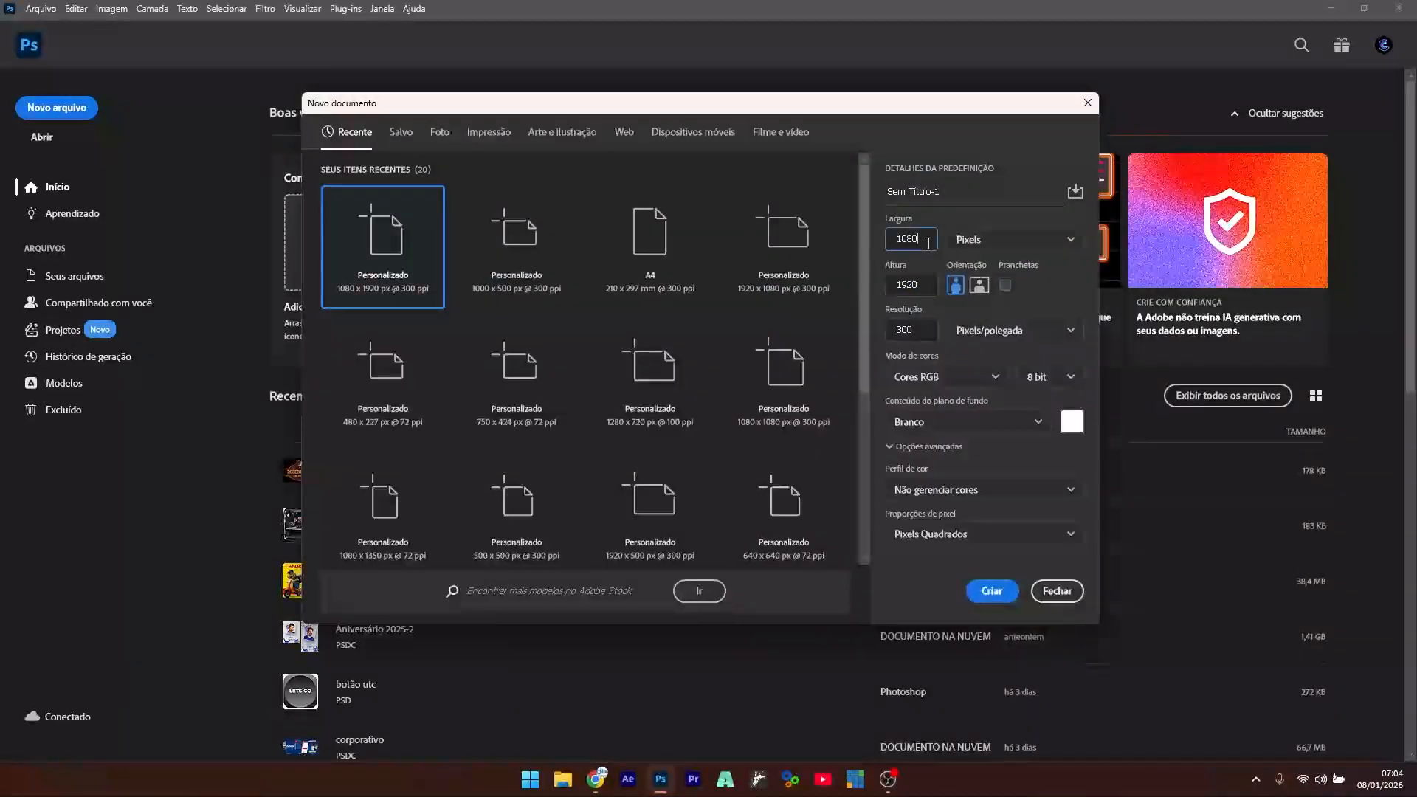
text(1920)
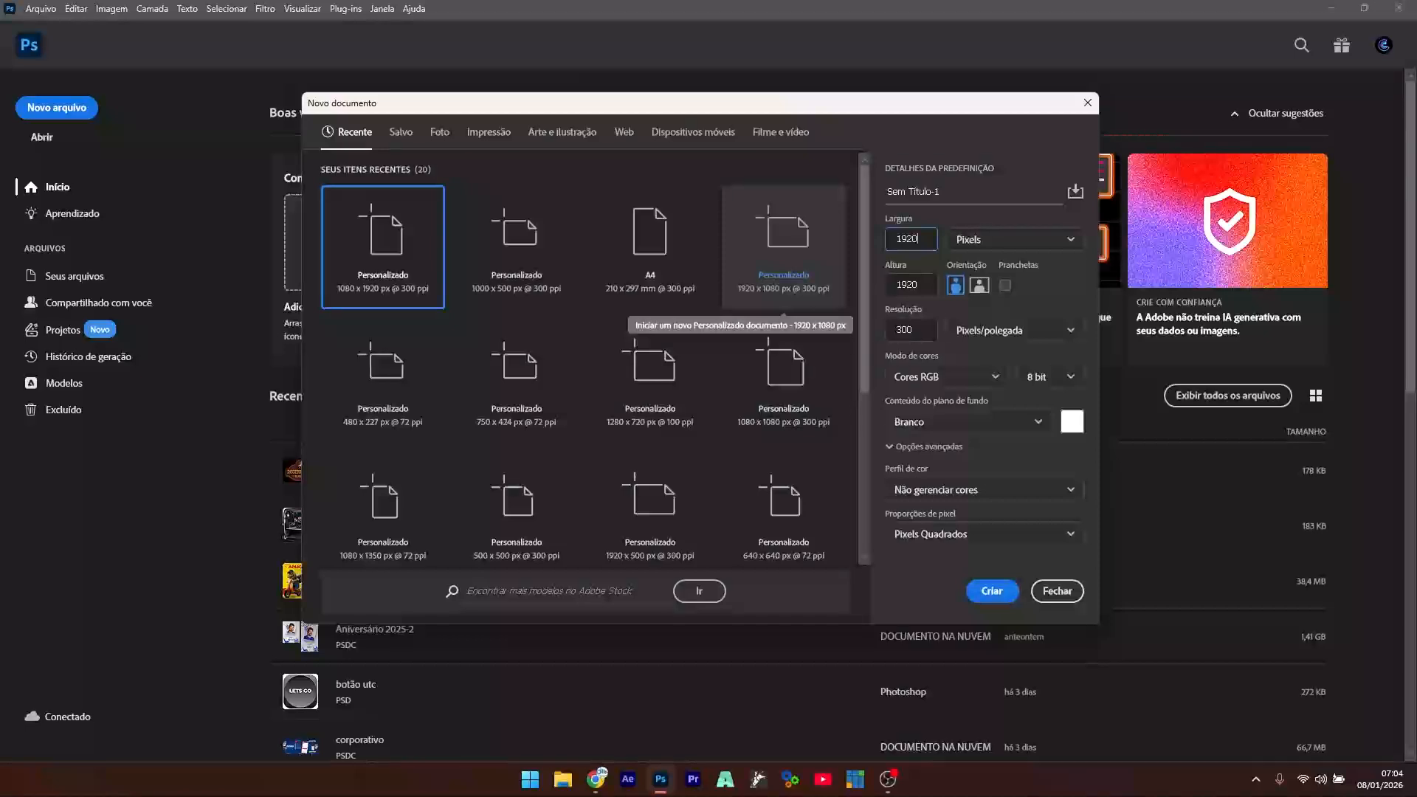
key(Tab)
double_click(925, 335)
text(150)
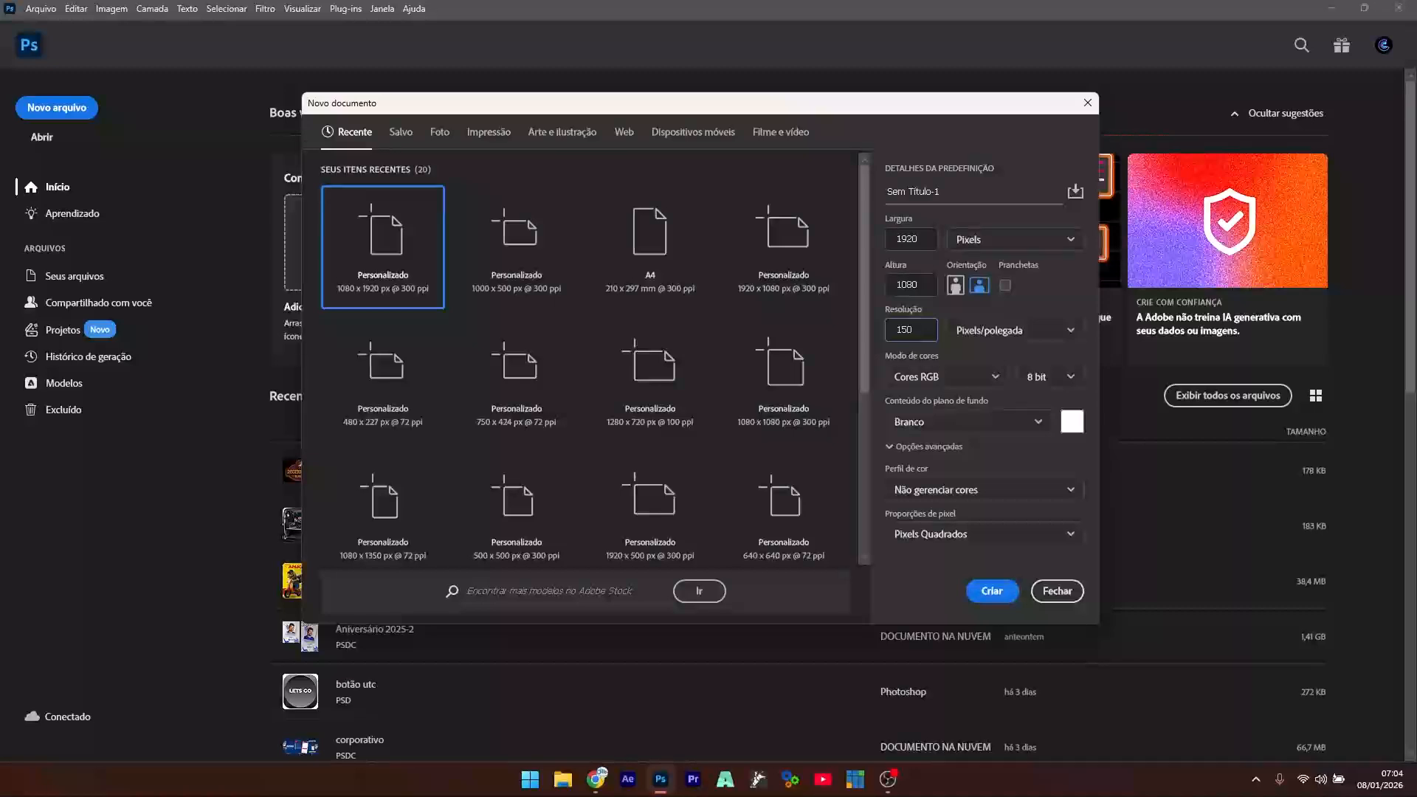
click(991, 591)
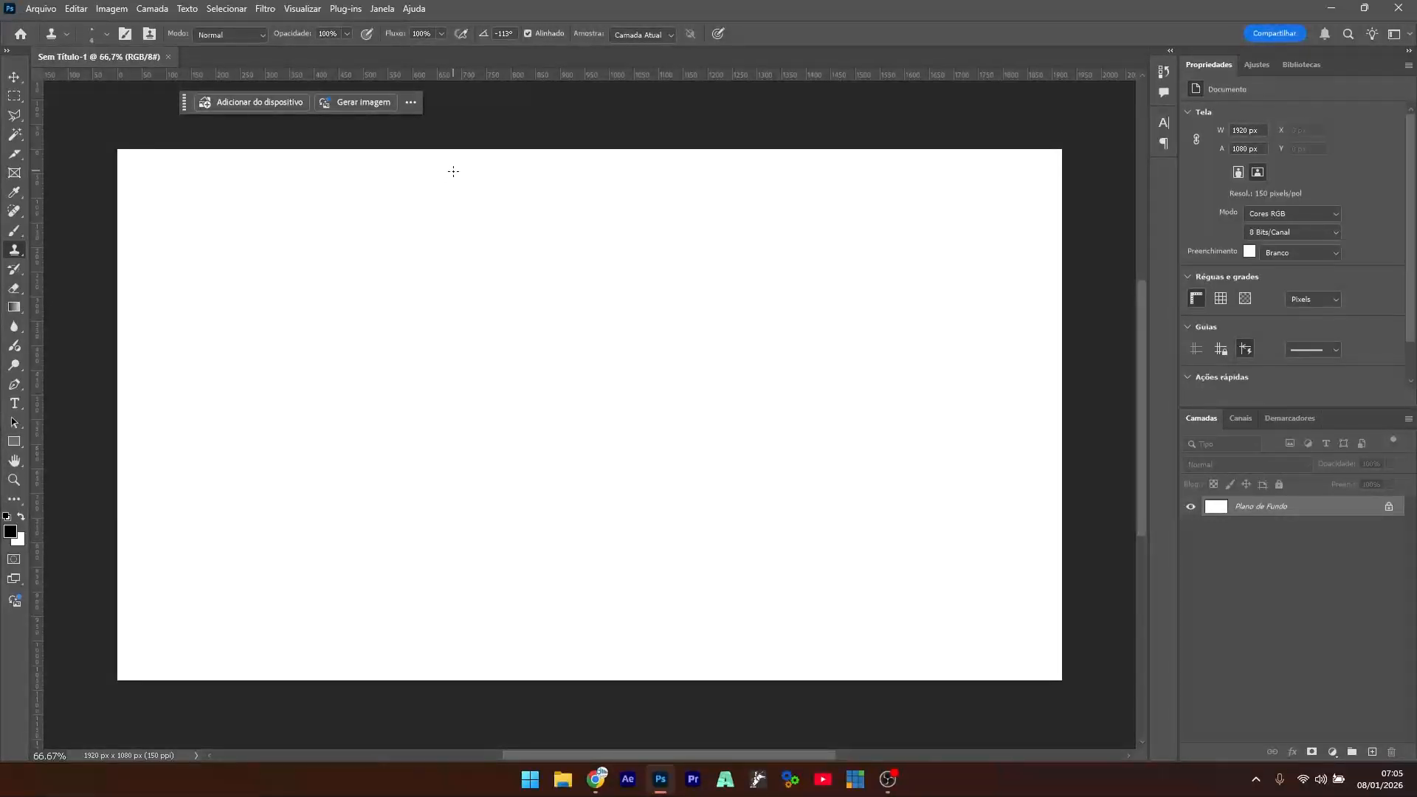
click(15, 77)
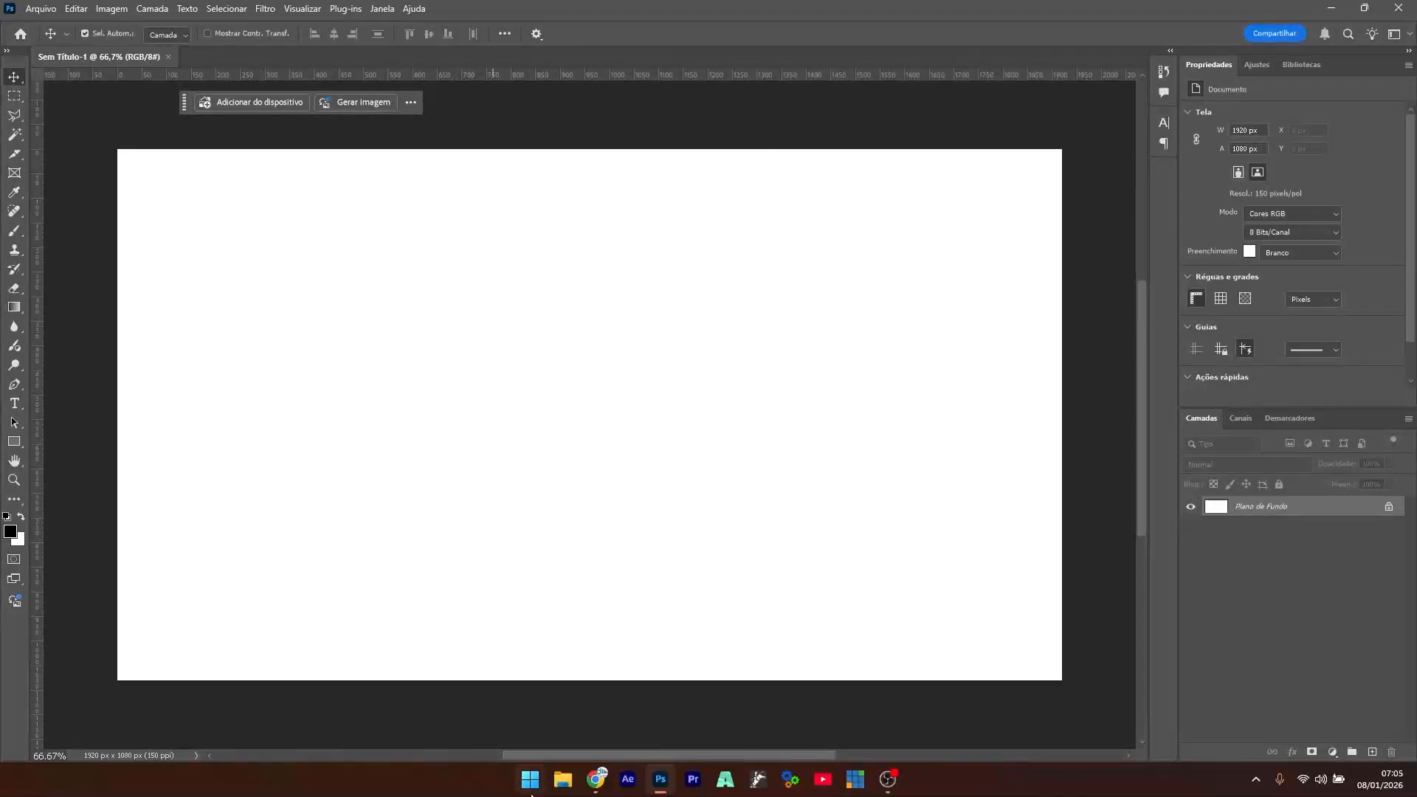
click(531, 793)
- Launch vMix GT Title Designer with 'gt' and glance at its File menu
text(gt)
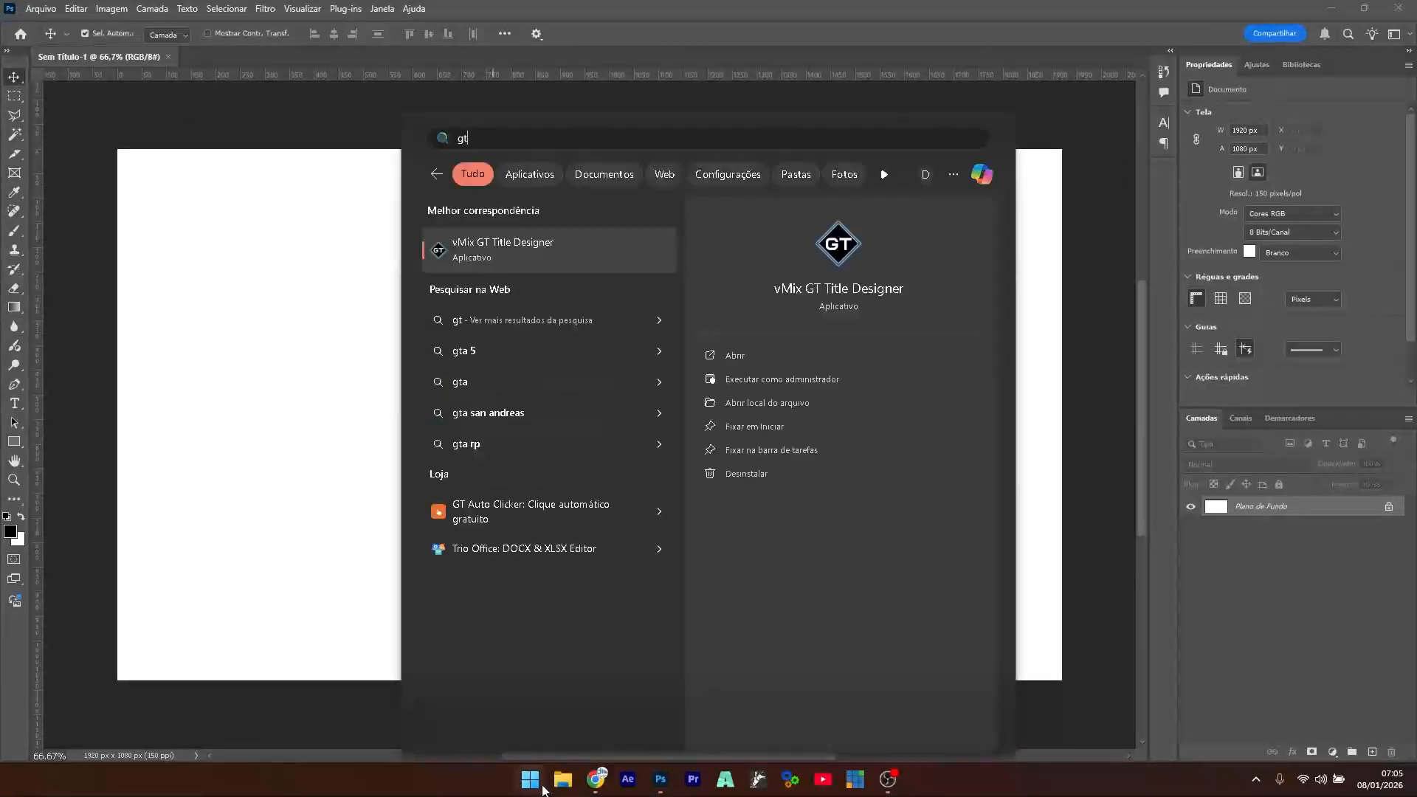
key(Return)
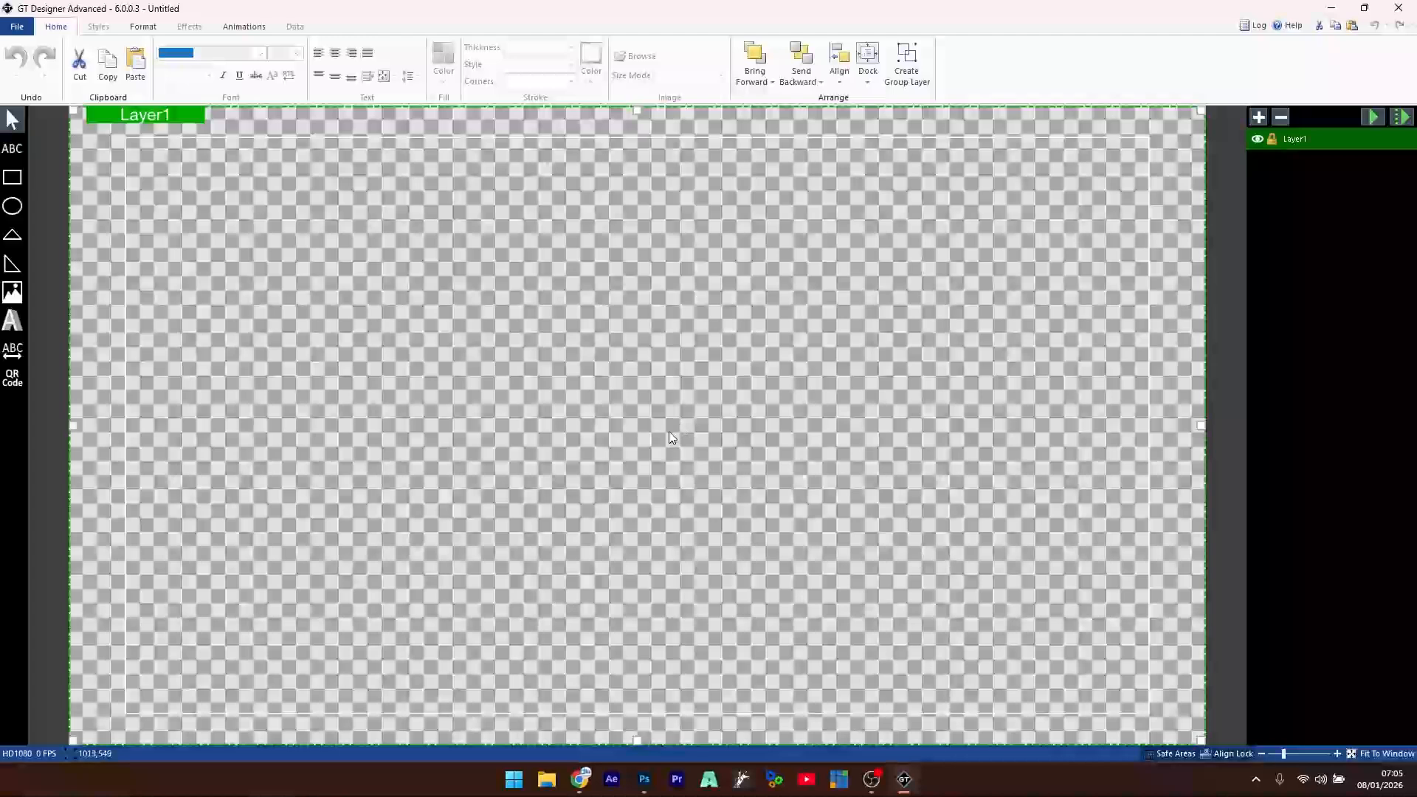
click(15, 26)
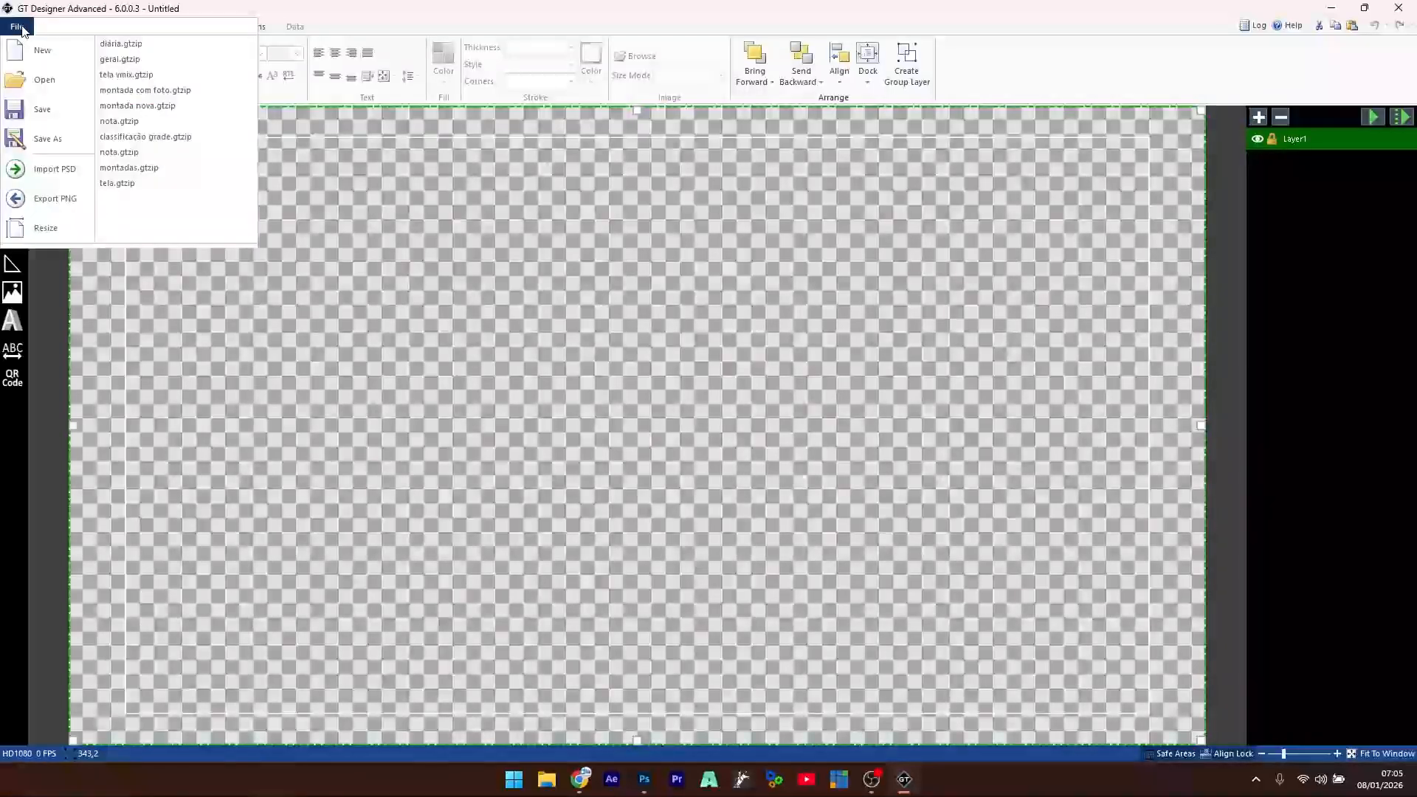
click(644, 469)
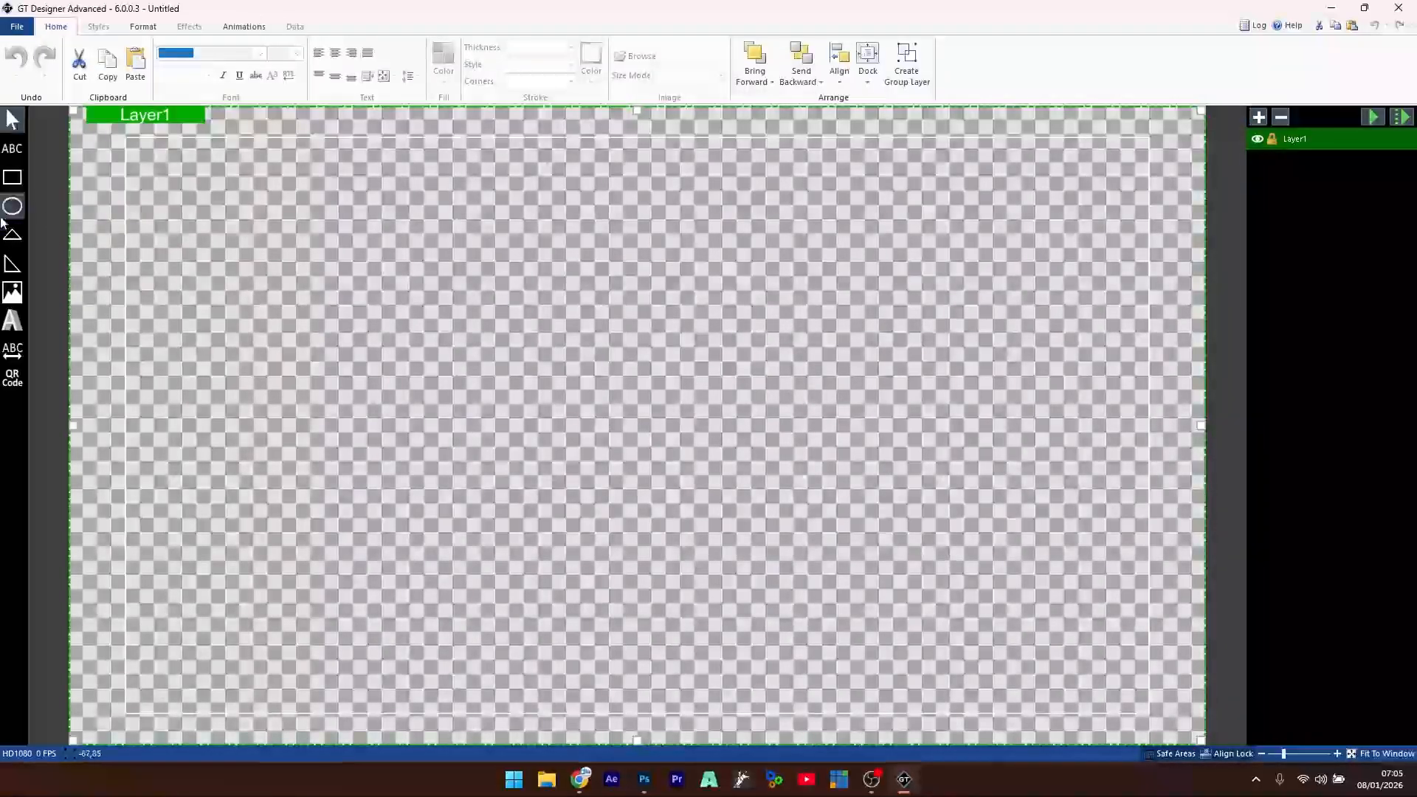
- Draw a test rectangle, delete it, then minimize the title designer back to Photoshop
click(12, 177)
drag(292, 276, 964, 408)
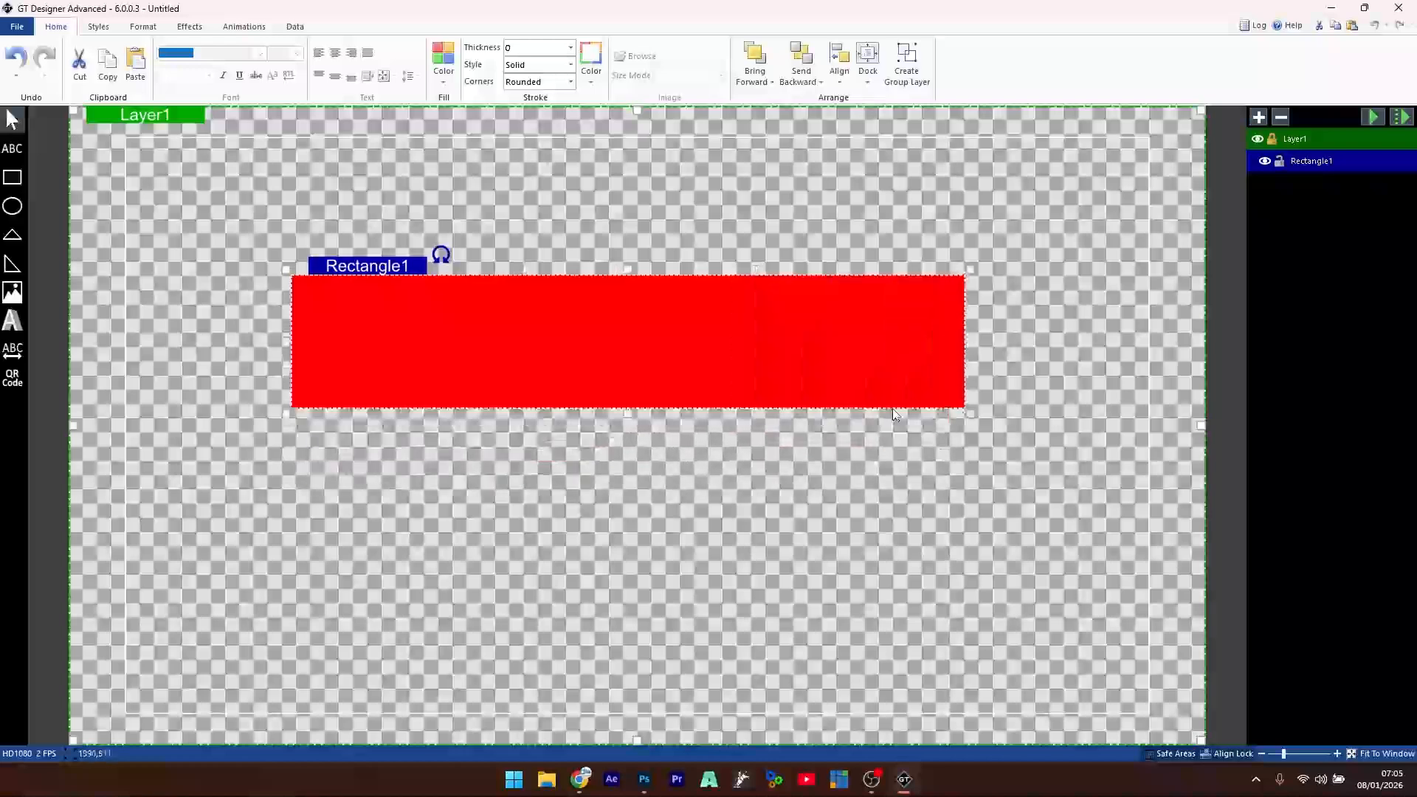
drag(615, 350, 552, 422)
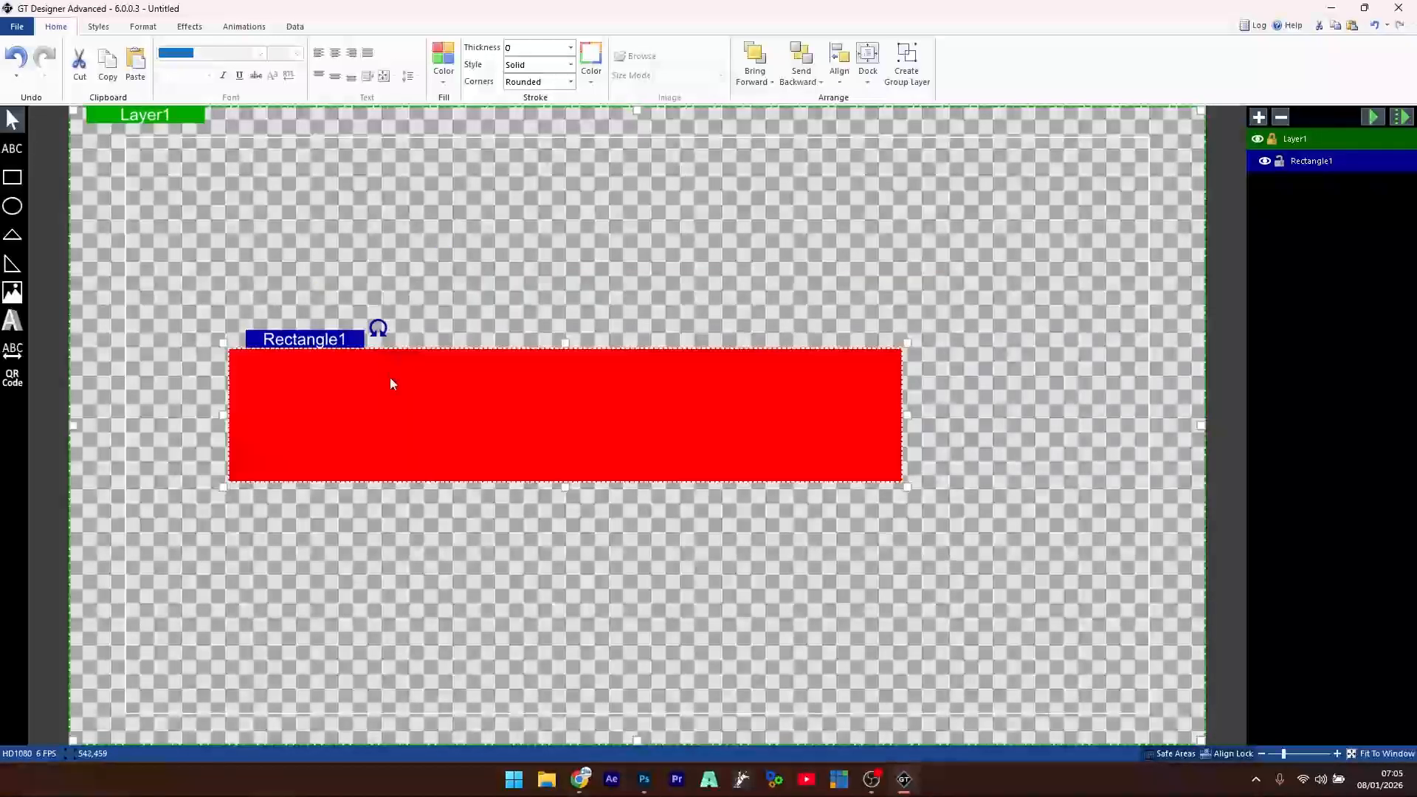
key(Delete)
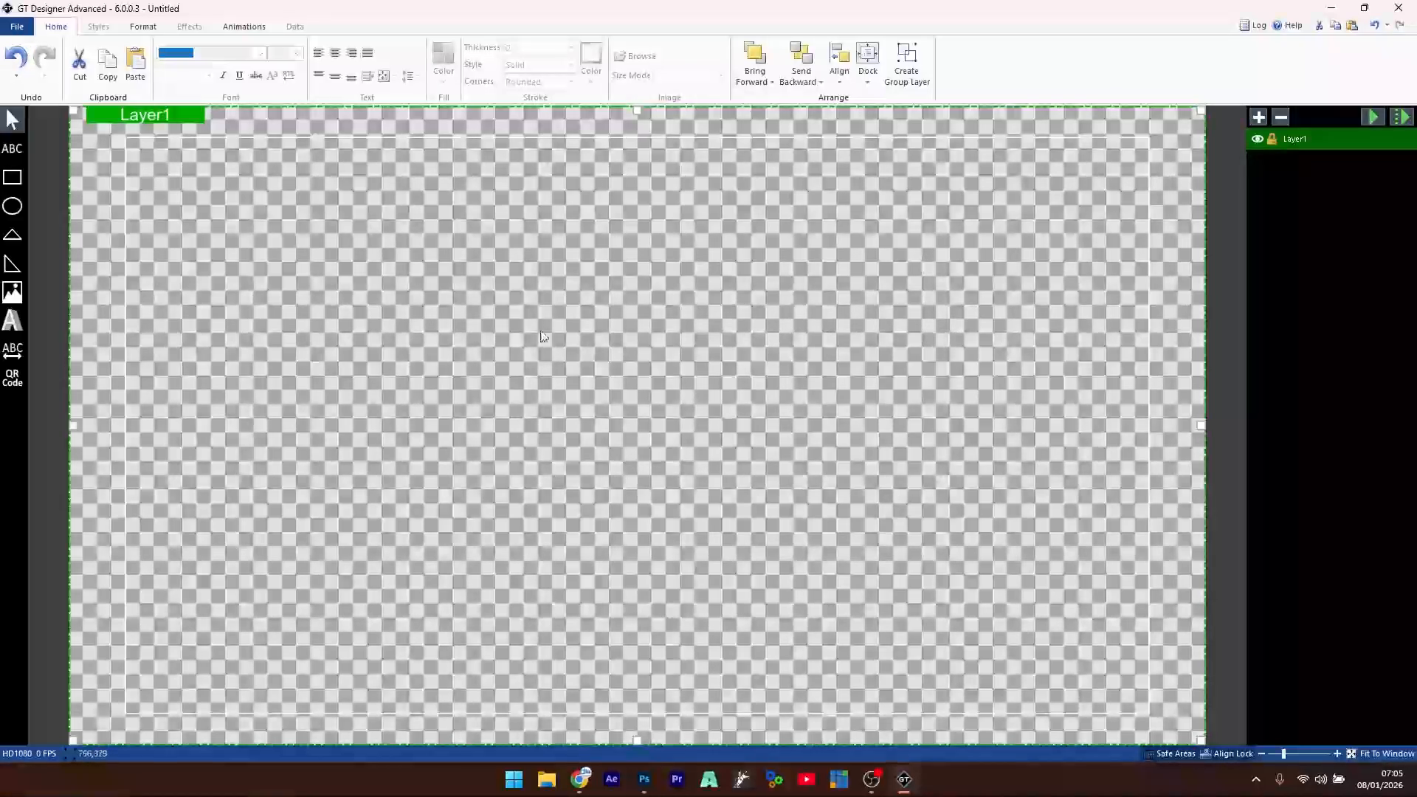
click(16, 28)
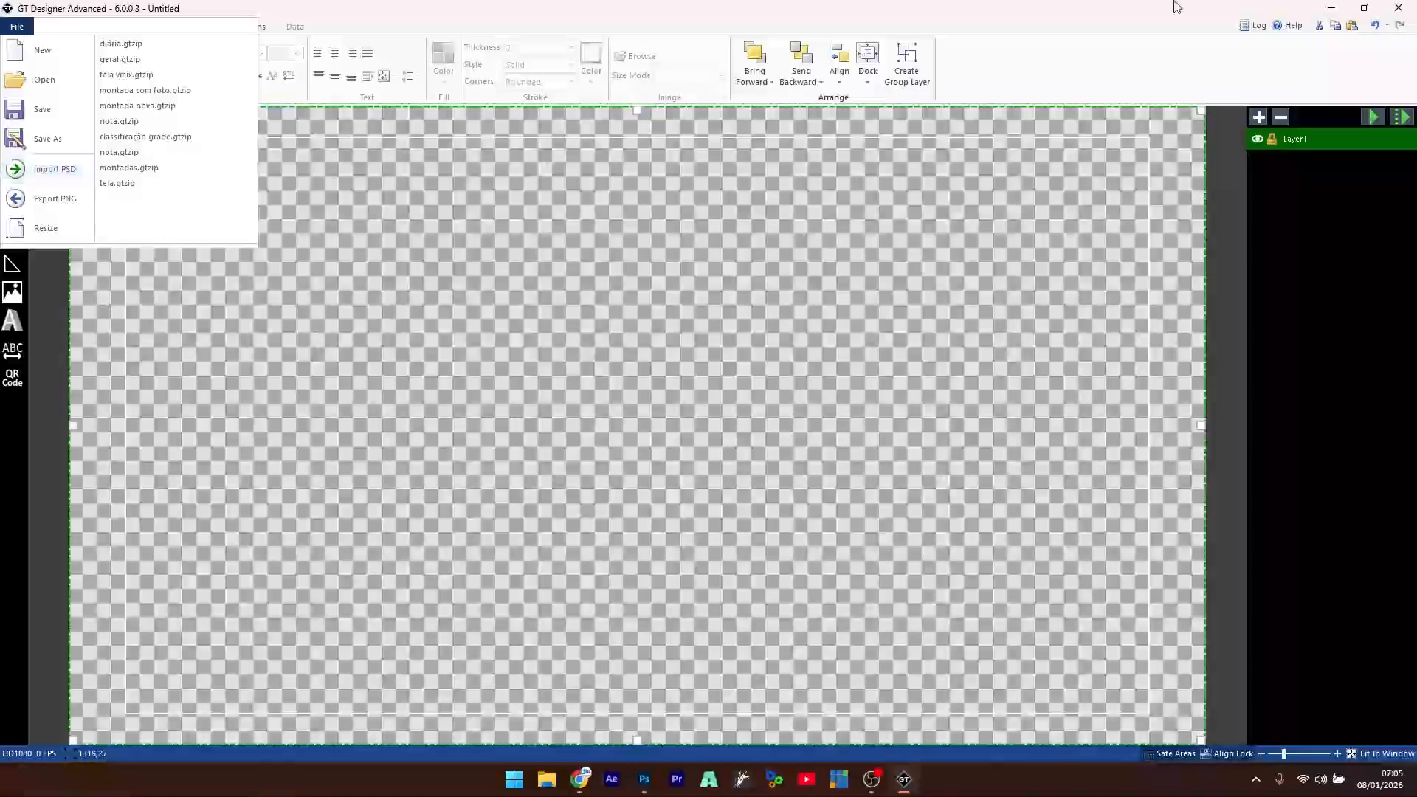
click(1332, 9)
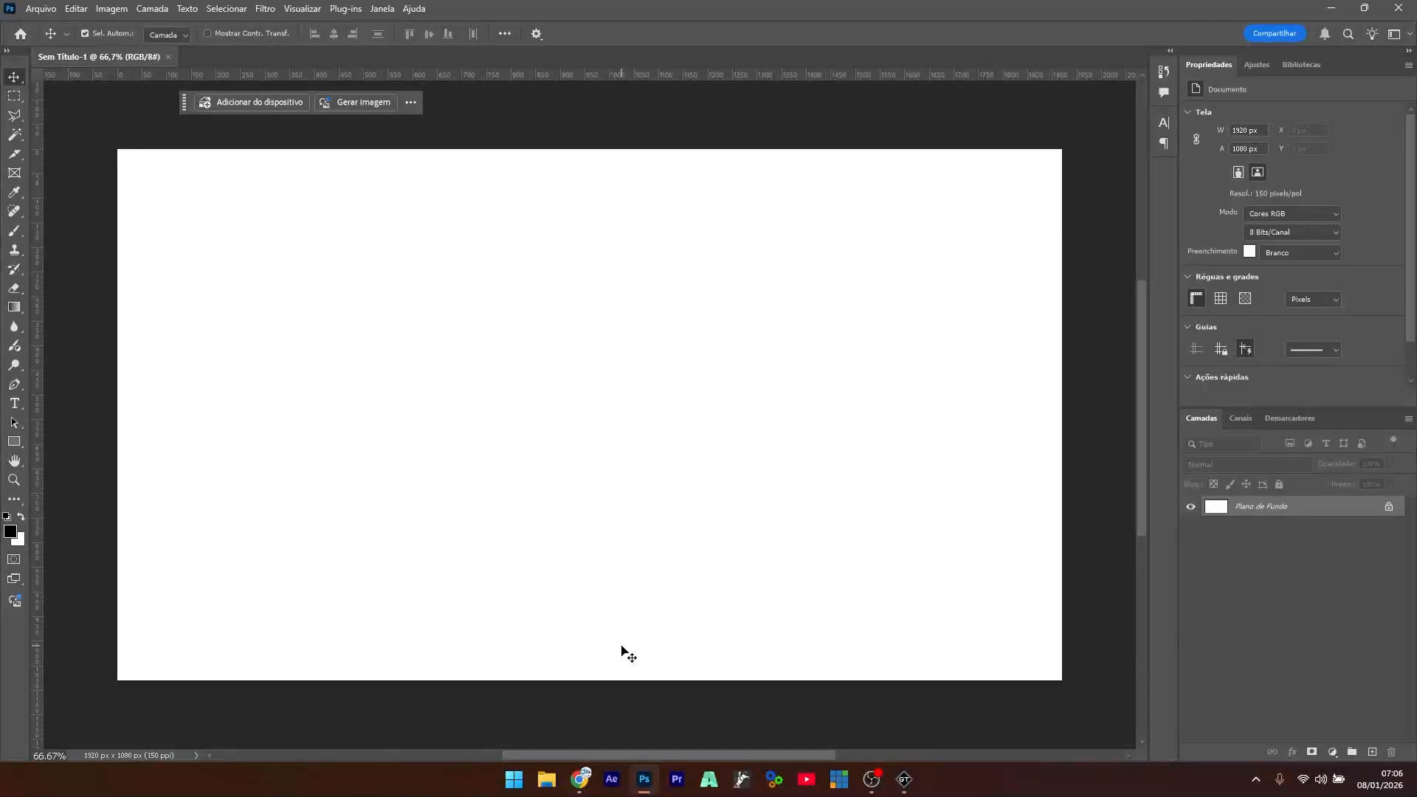
- Re-run the Freepik search for 'lower third' in Chrome
click(580, 779)
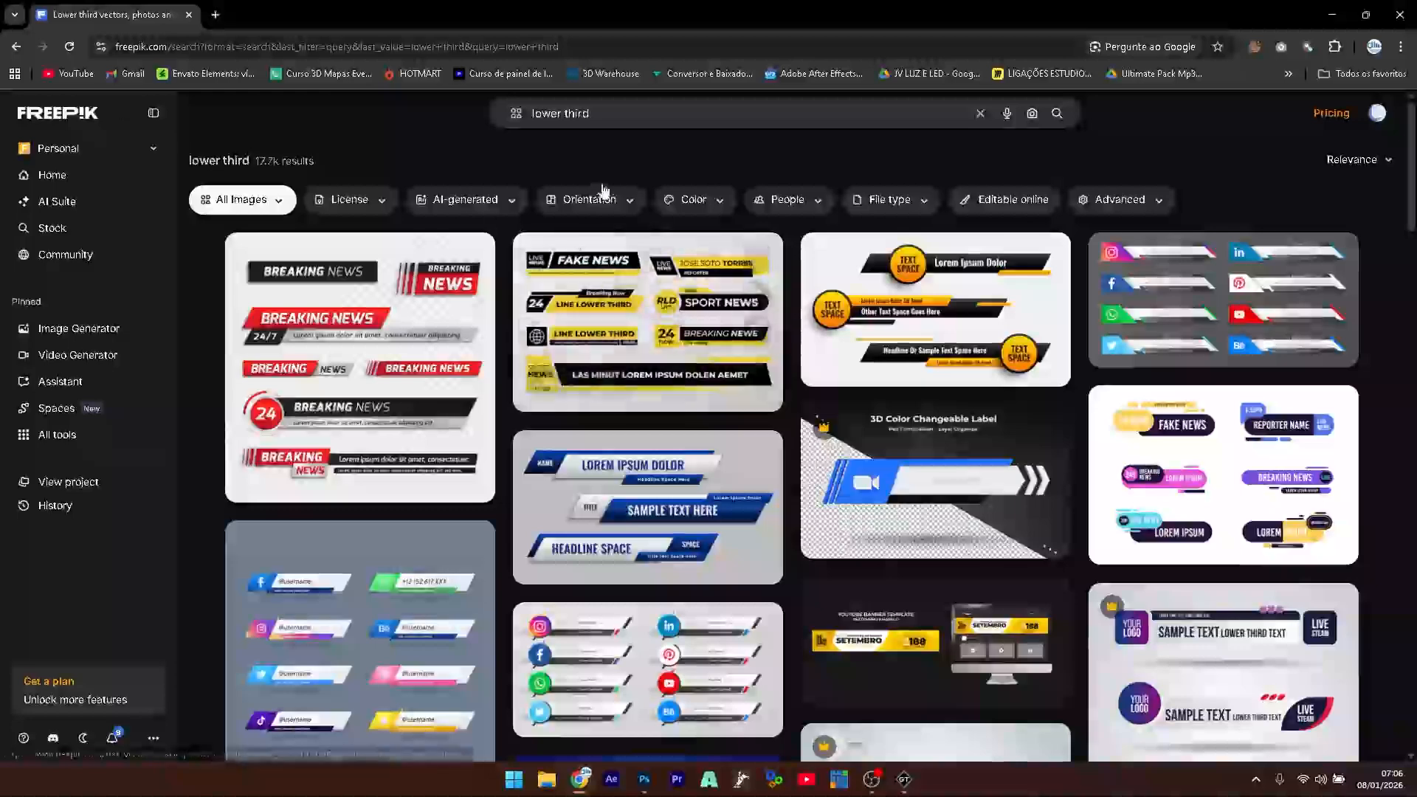
drag(618, 113, 504, 120)
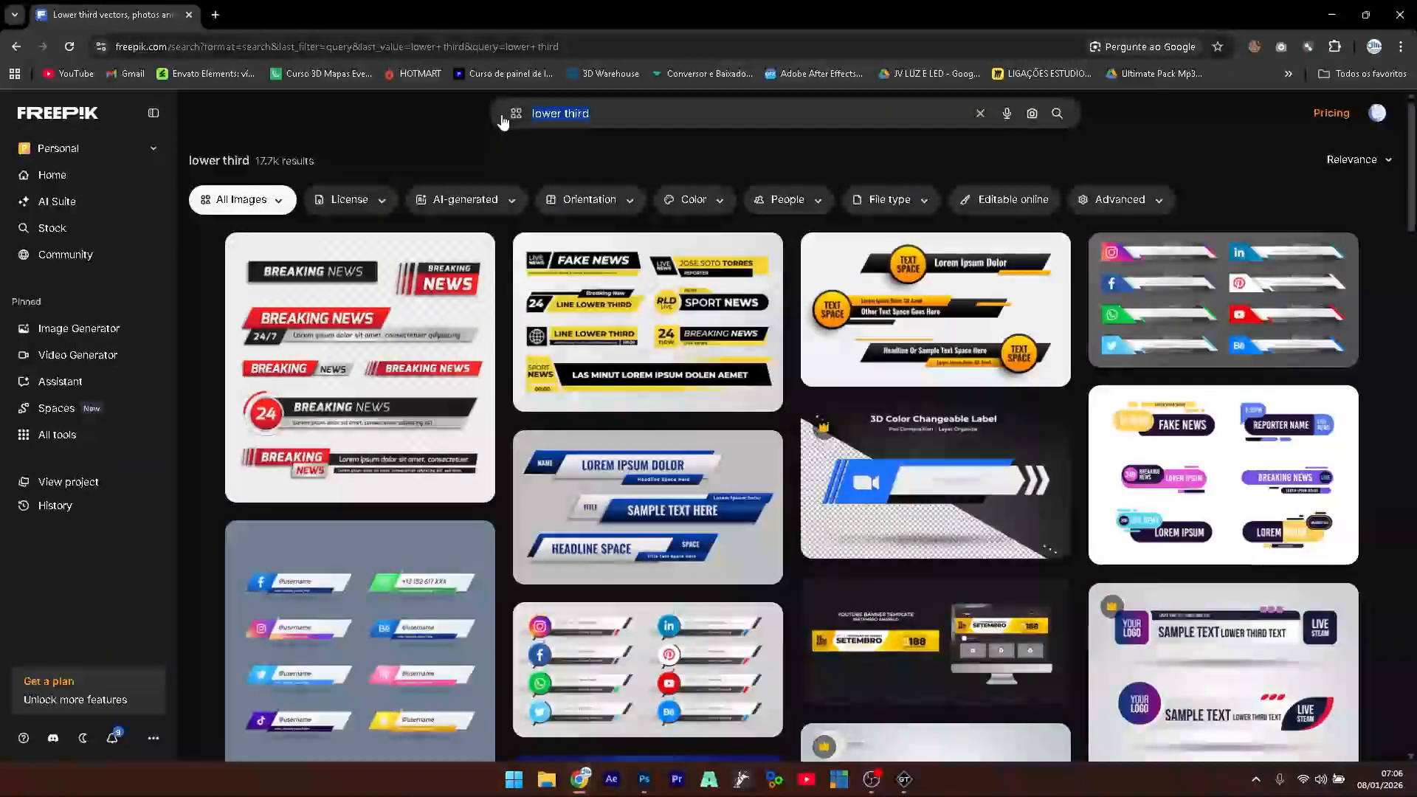
text(lower )
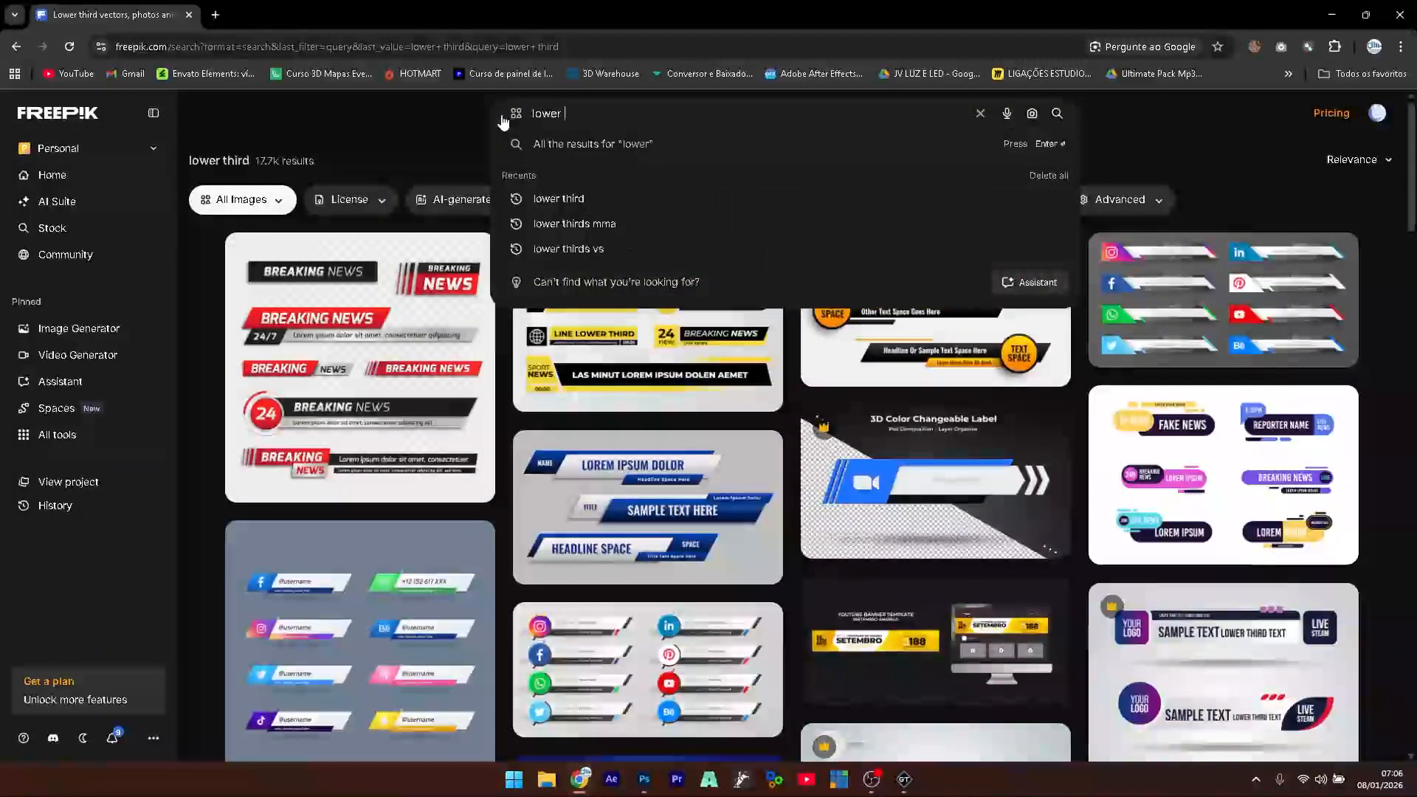
text(third)
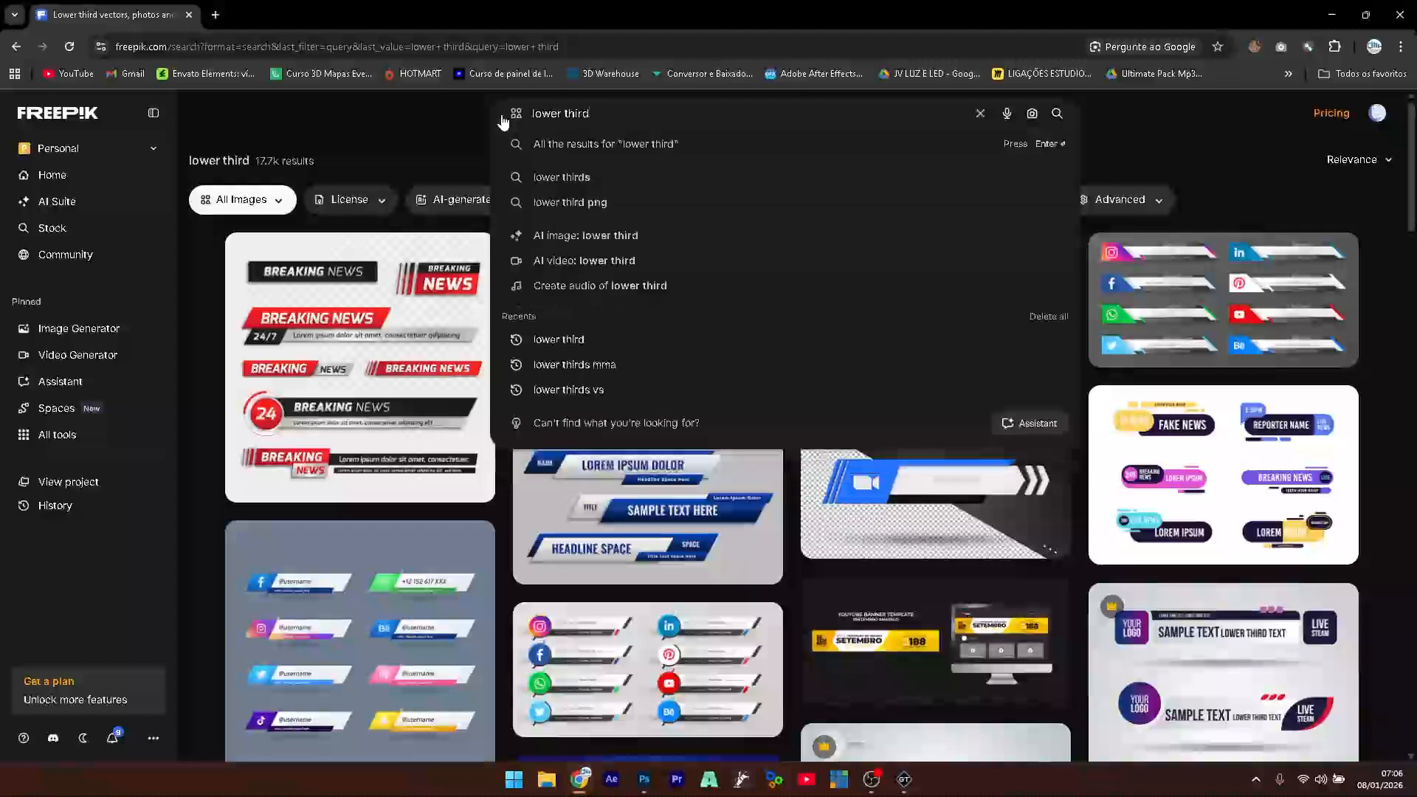
key(Return)
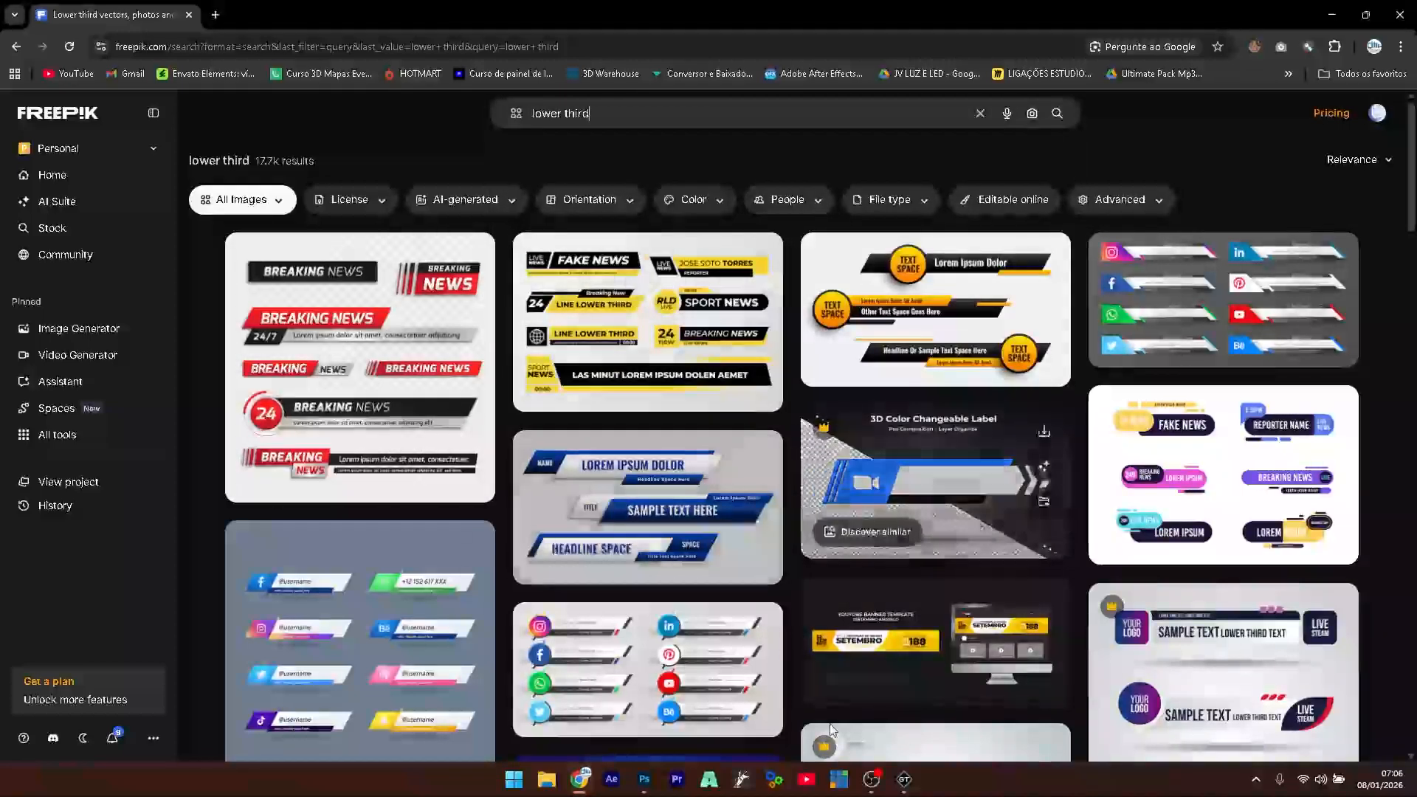
- Browse the lower third results and open the License filter showing Free and Premium
scroll(645, 444, down, 1)
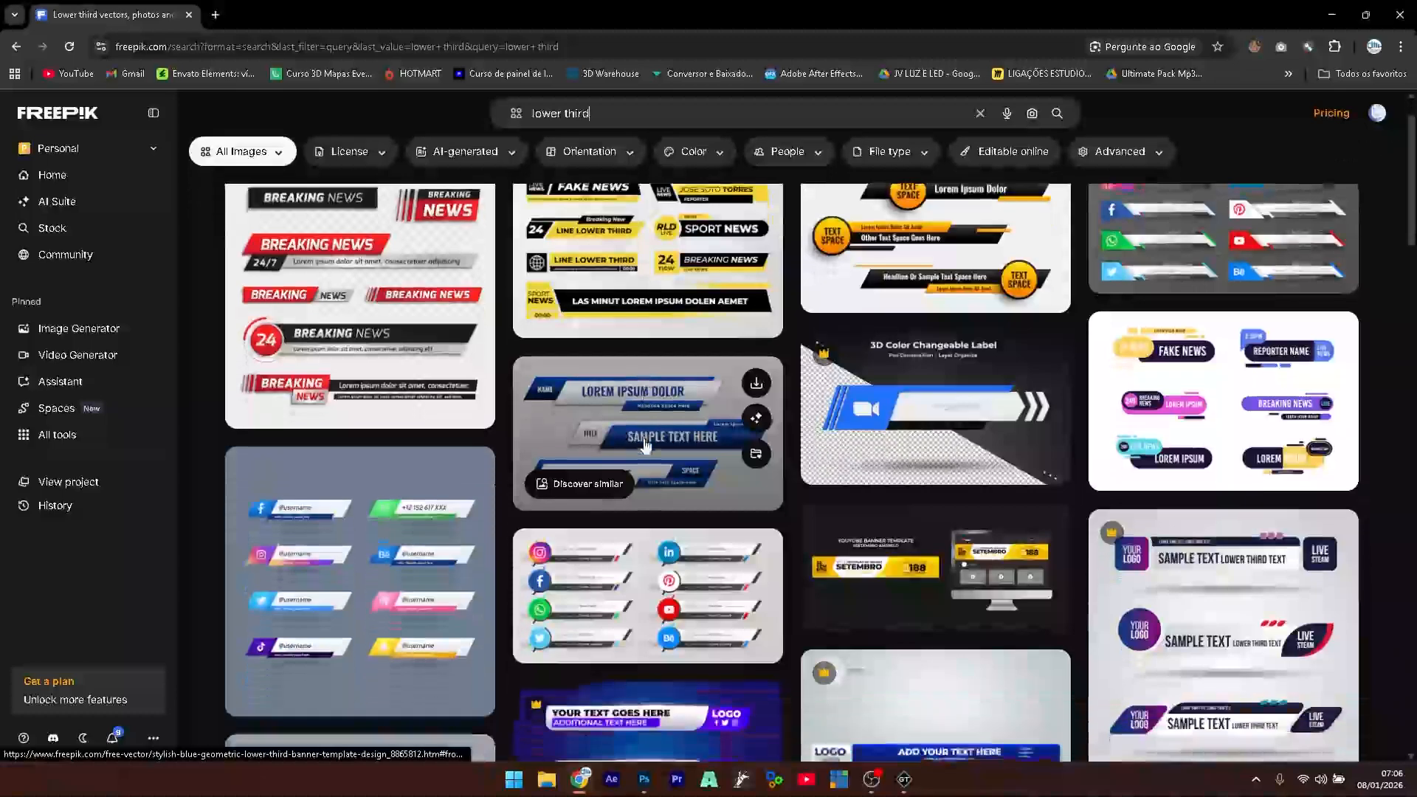
scroll(645, 444, down, 2)
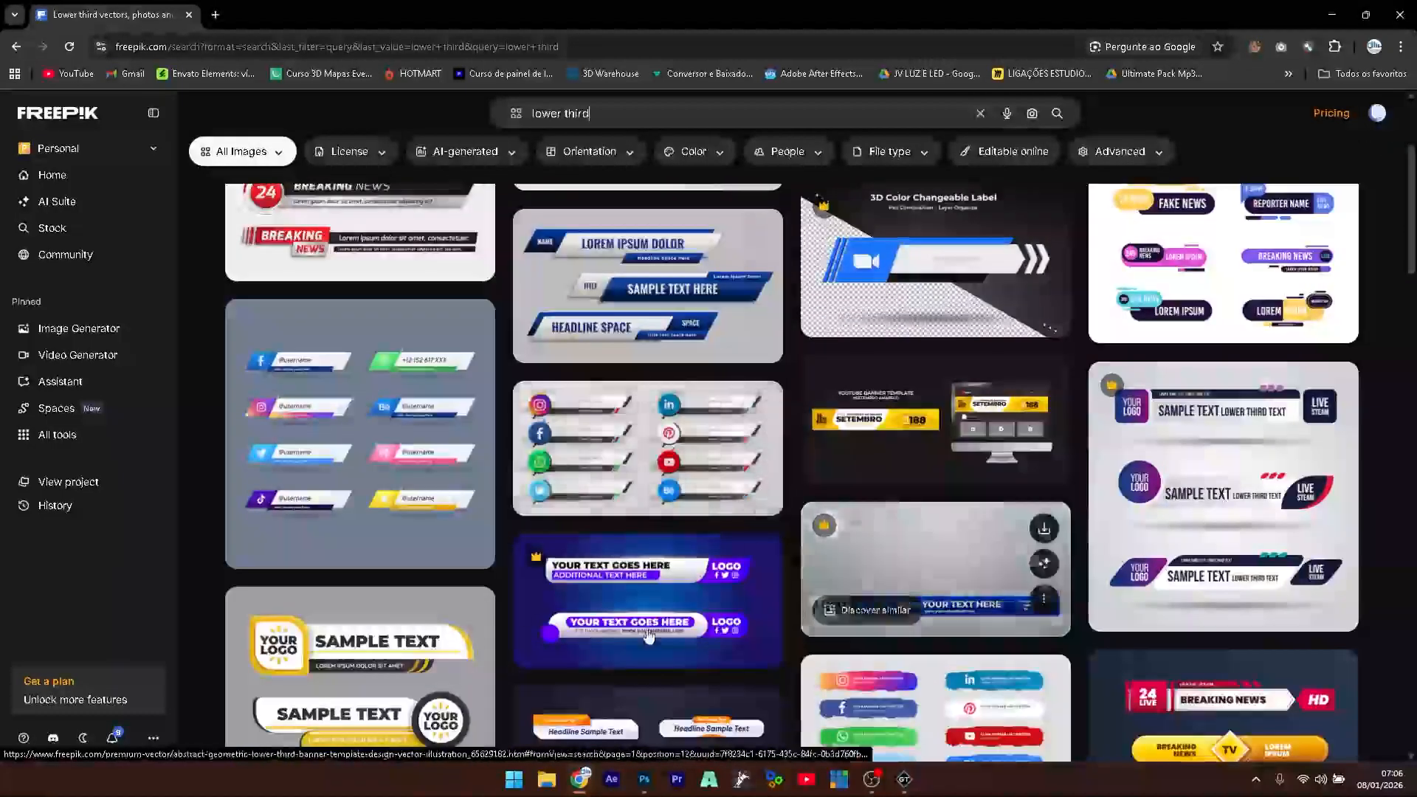
scroll(648, 636, down, 5)
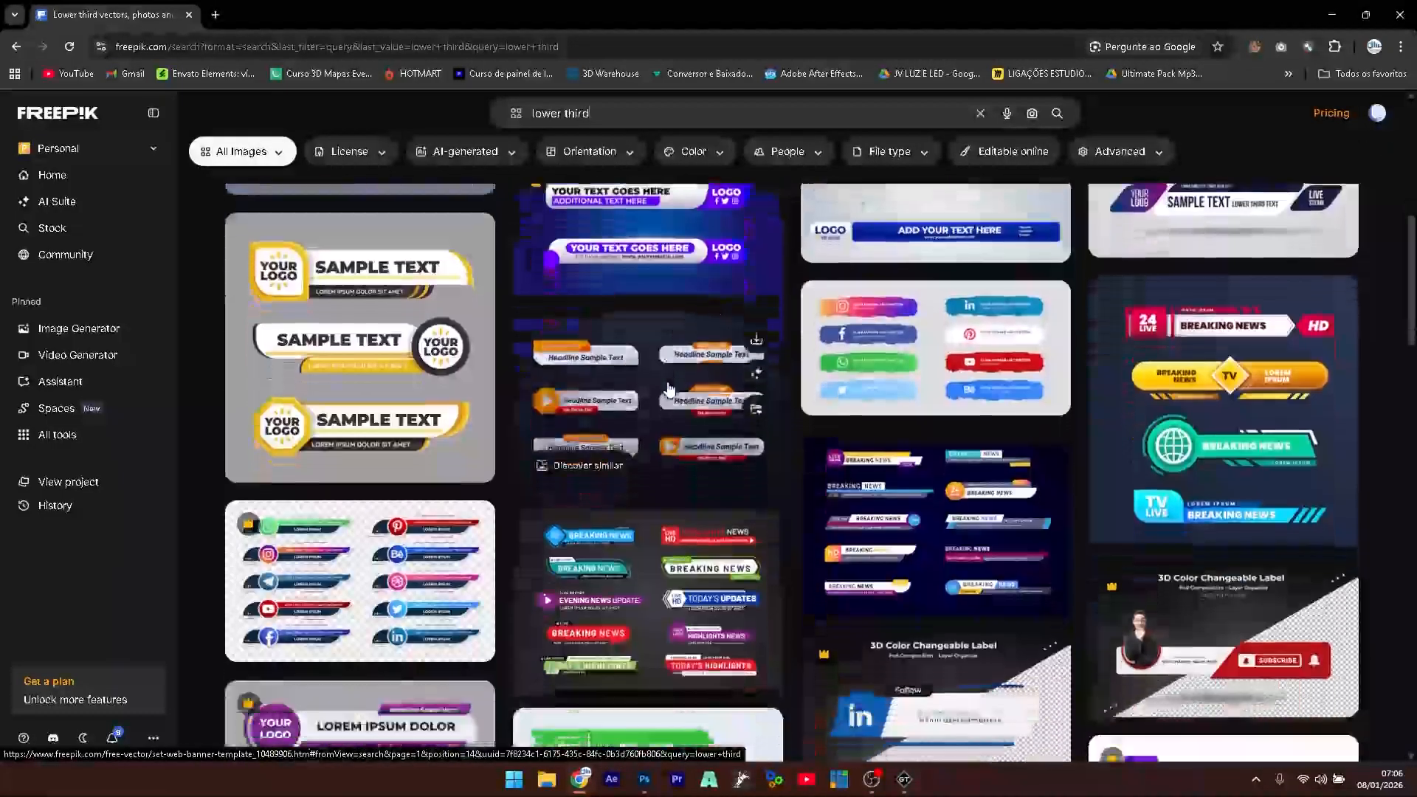
scroll(667, 389, down, 4)
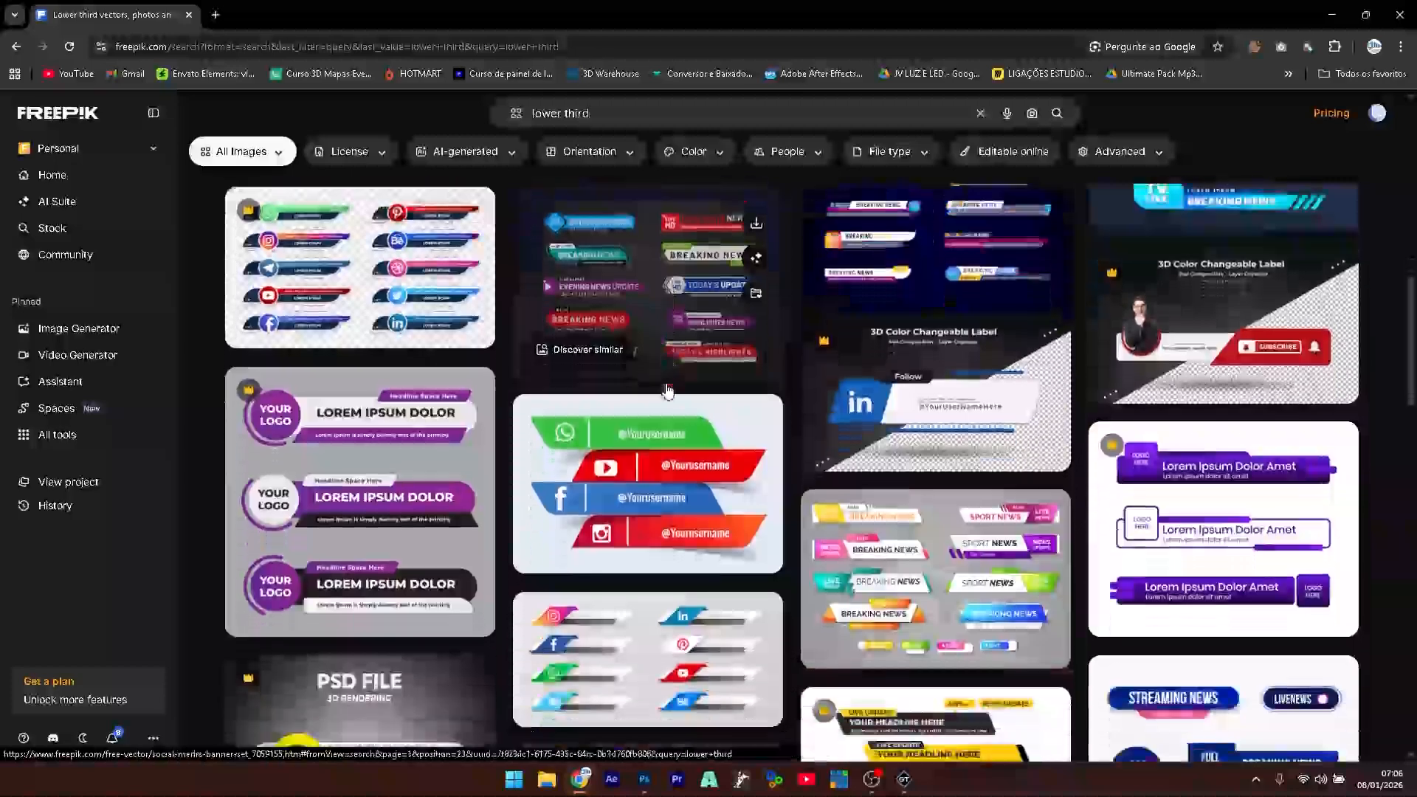
scroll(667, 390, down, 7)
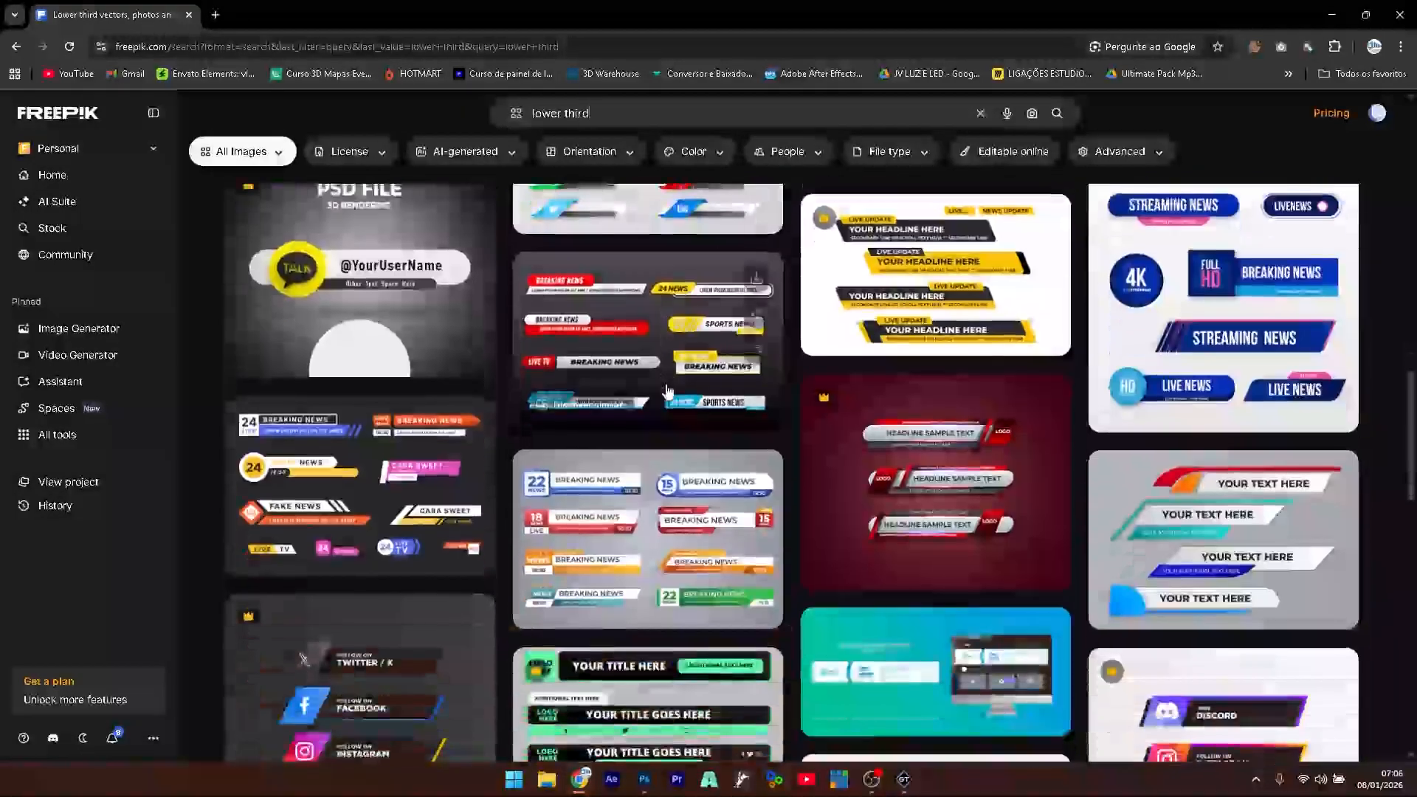
mouse_move(668, 391)
scroll(668, 391, down, 5)
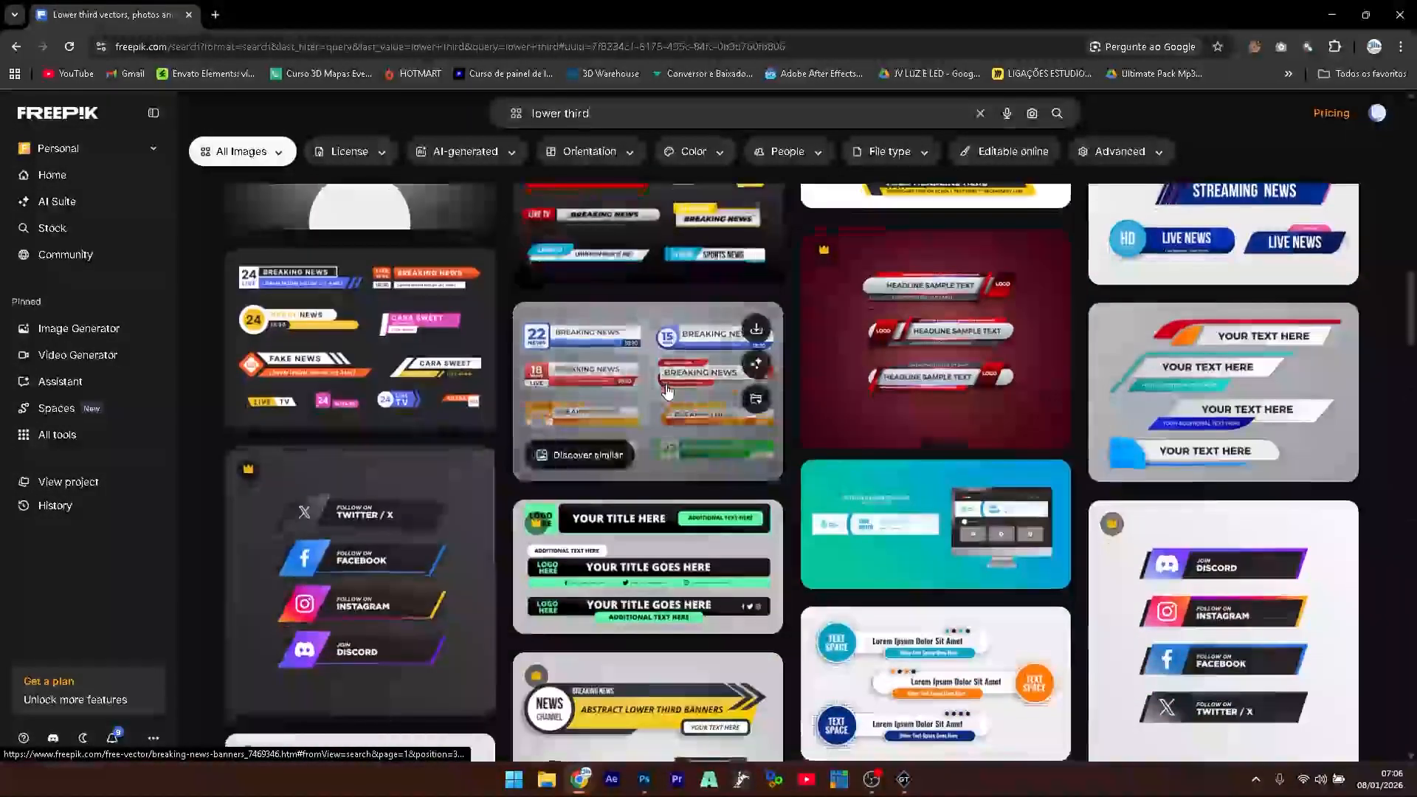
scroll(668, 391, down, 4)
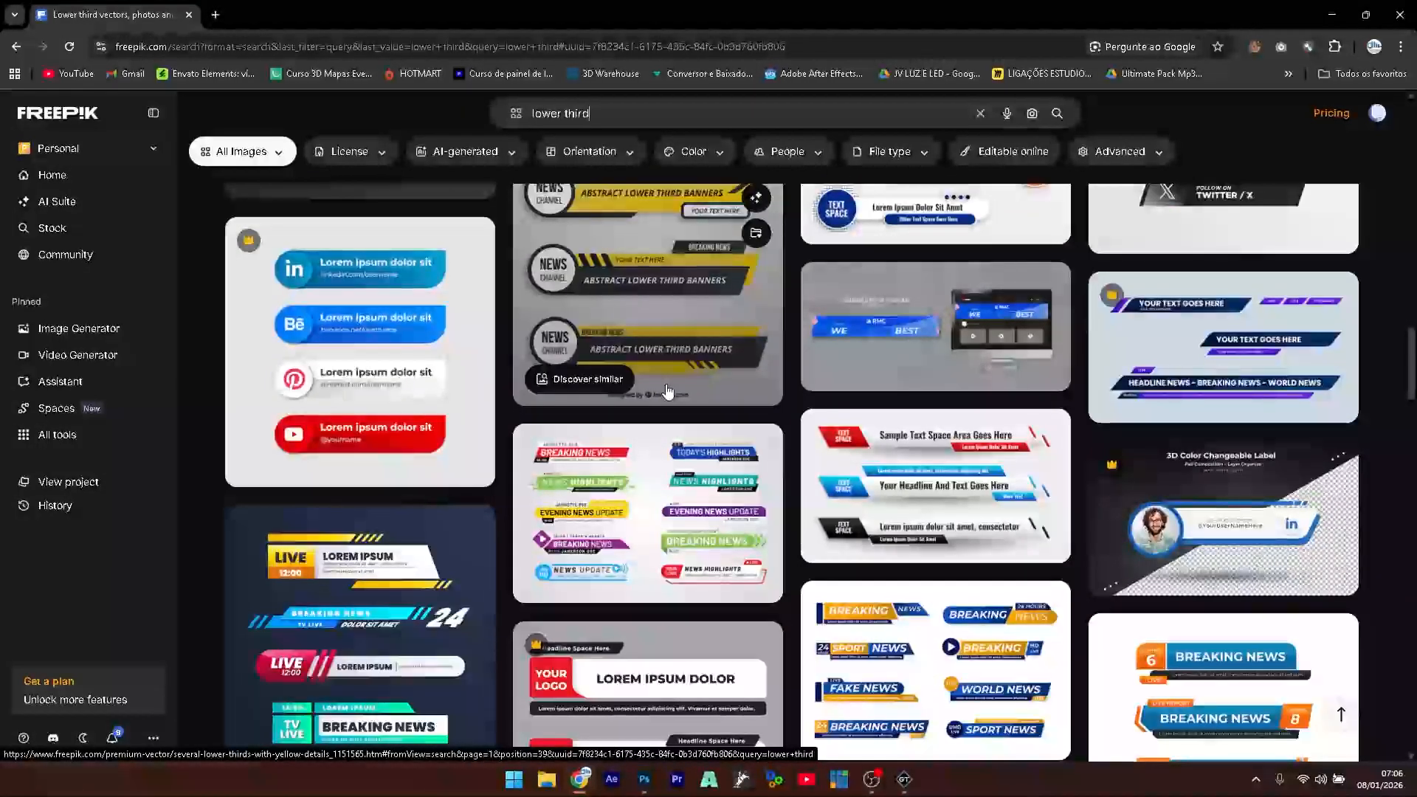
scroll(738, 413, up, 1)
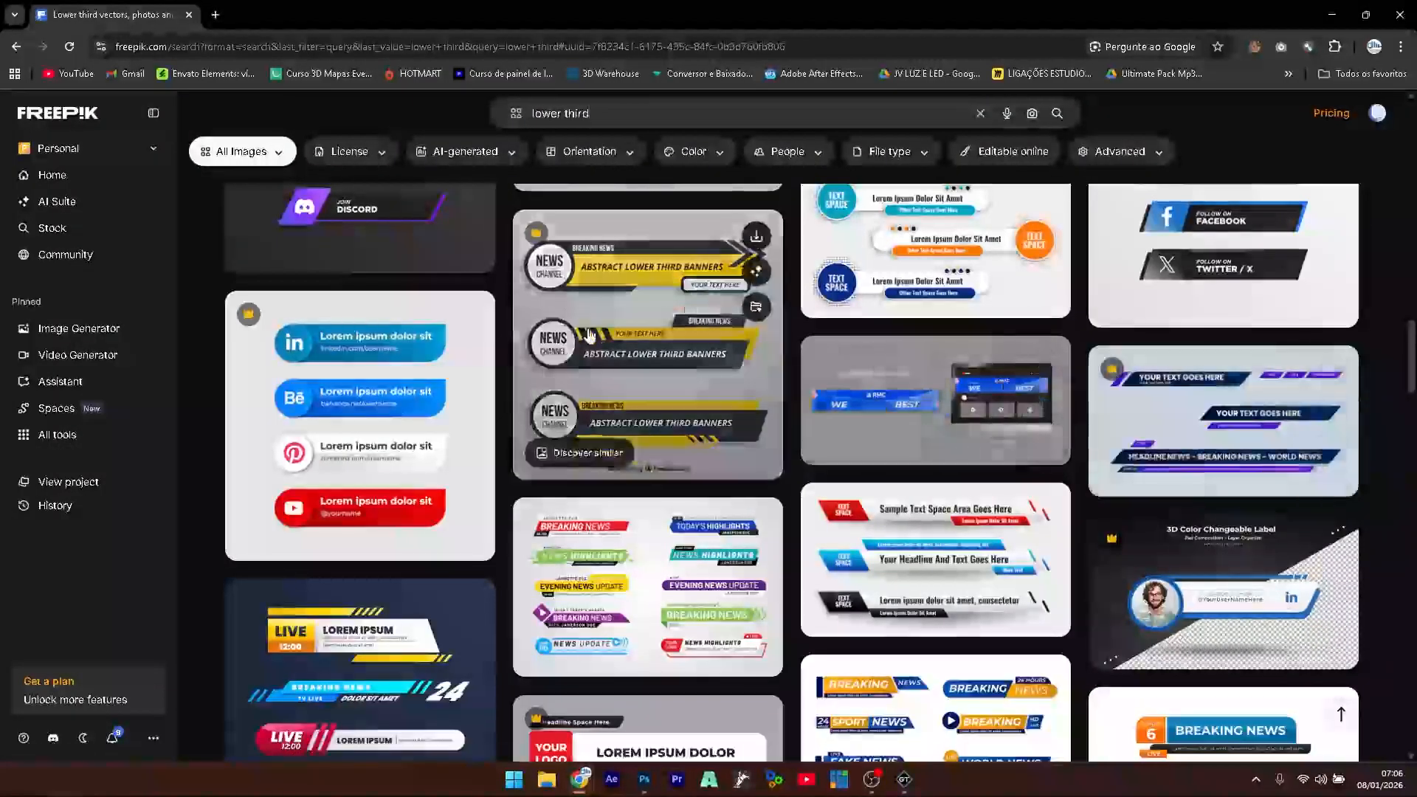
click(389, 159)
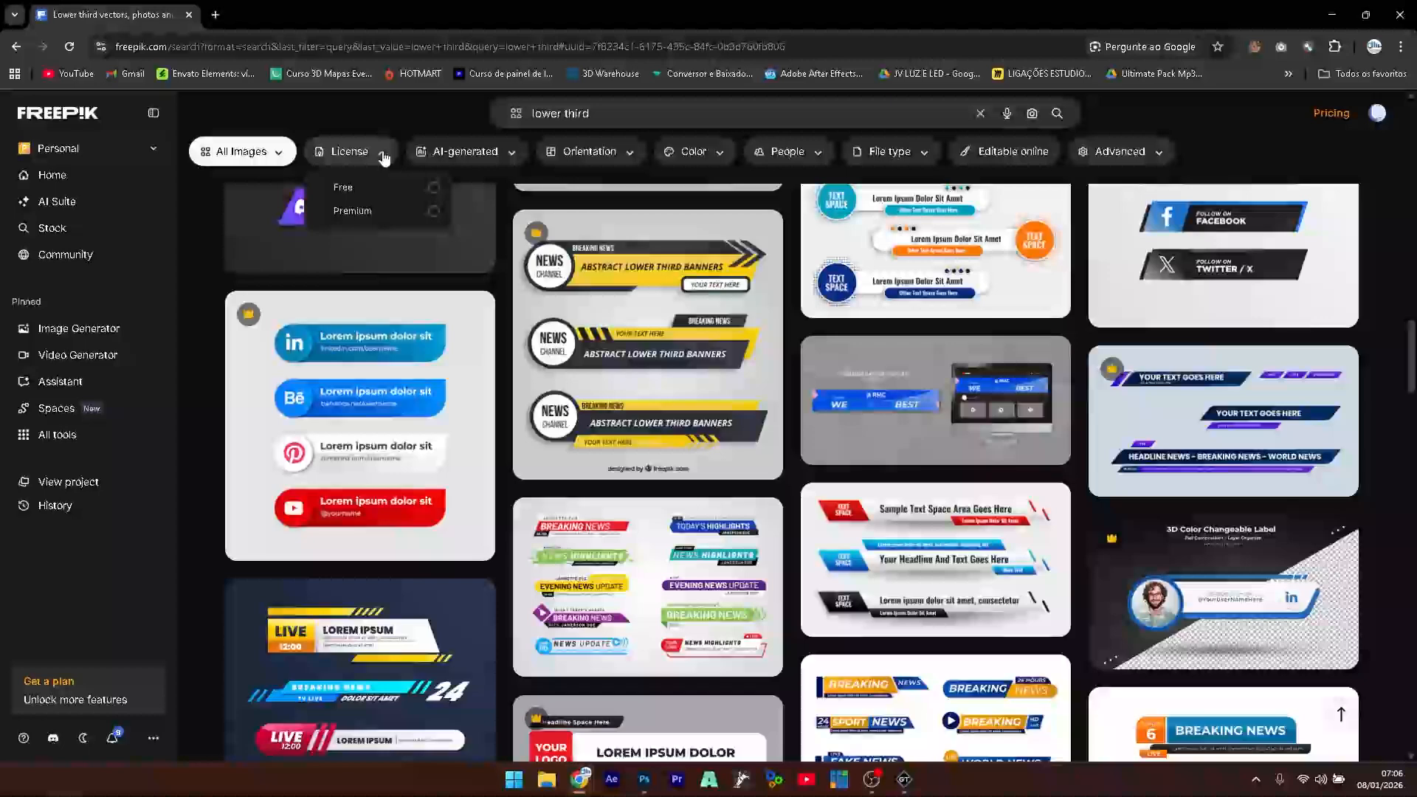
click(357, 186)
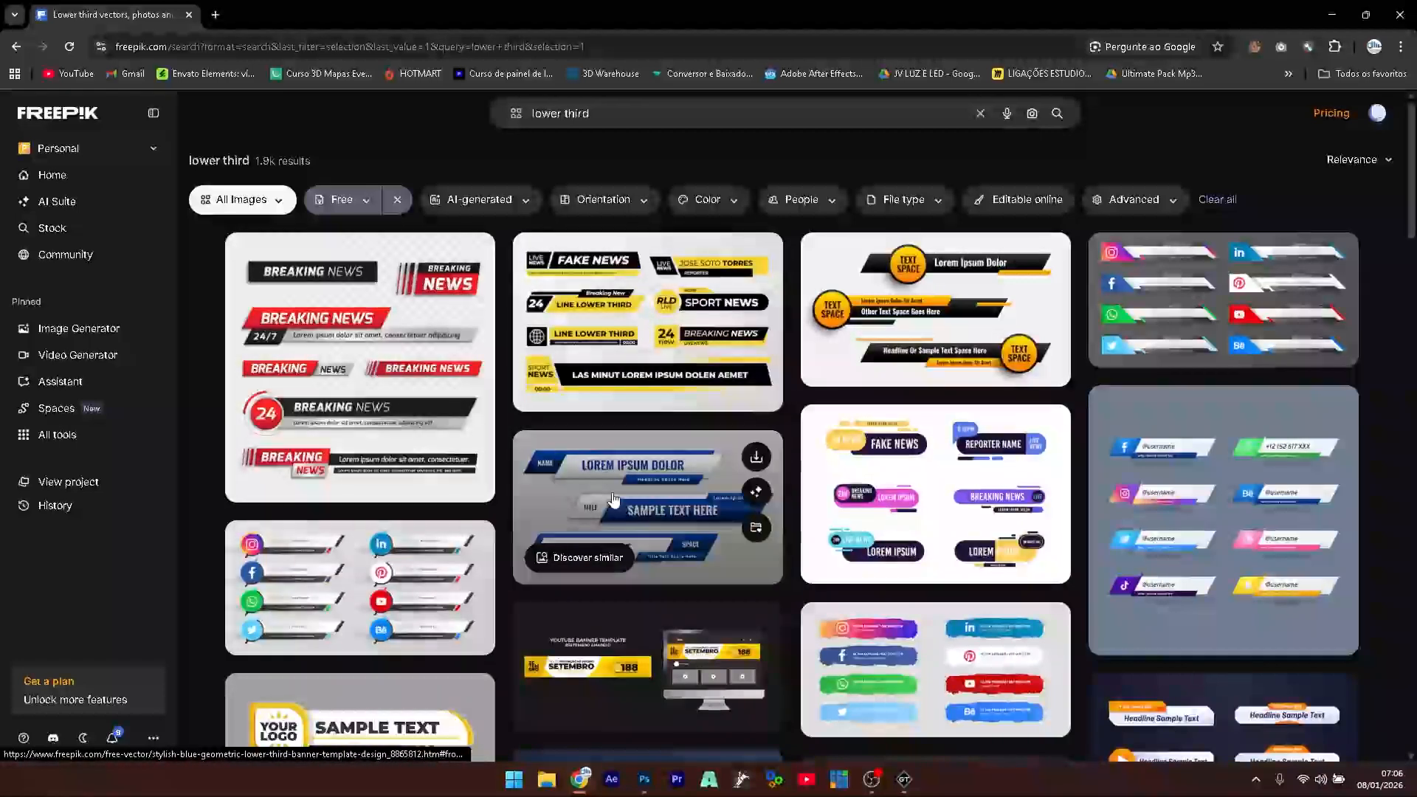
scroll(614, 499, down, 4)
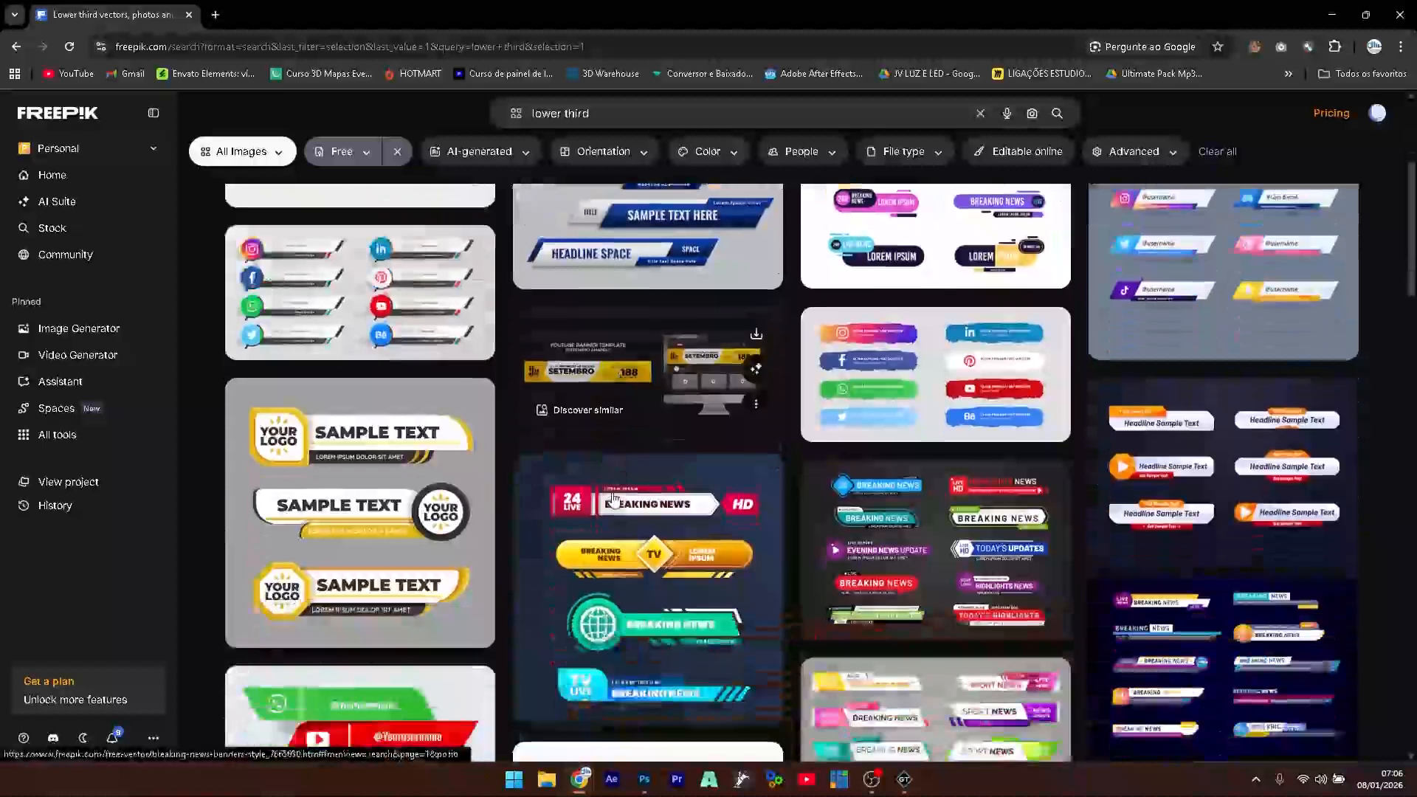
scroll(615, 499, down, 2)
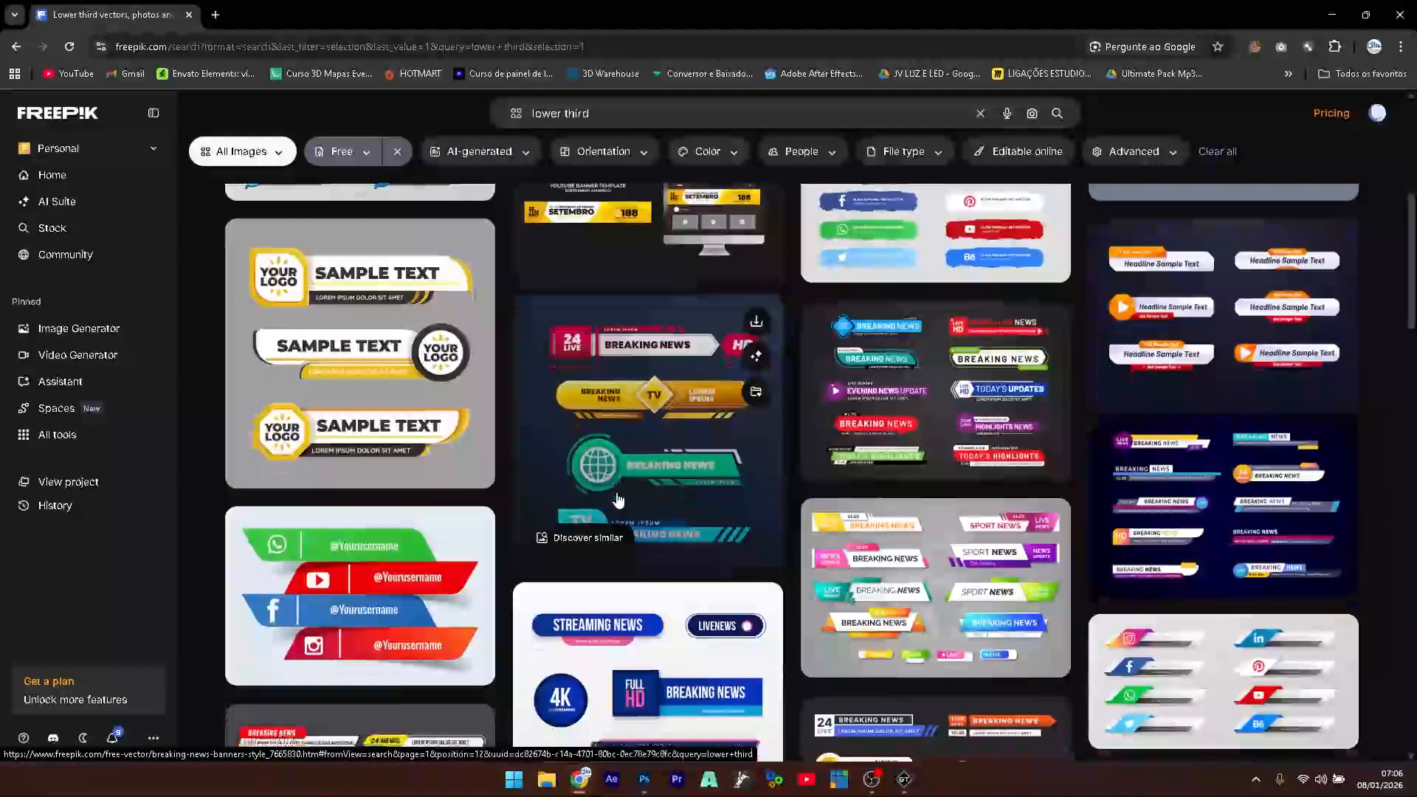
scroll(618, 499, down, 3)
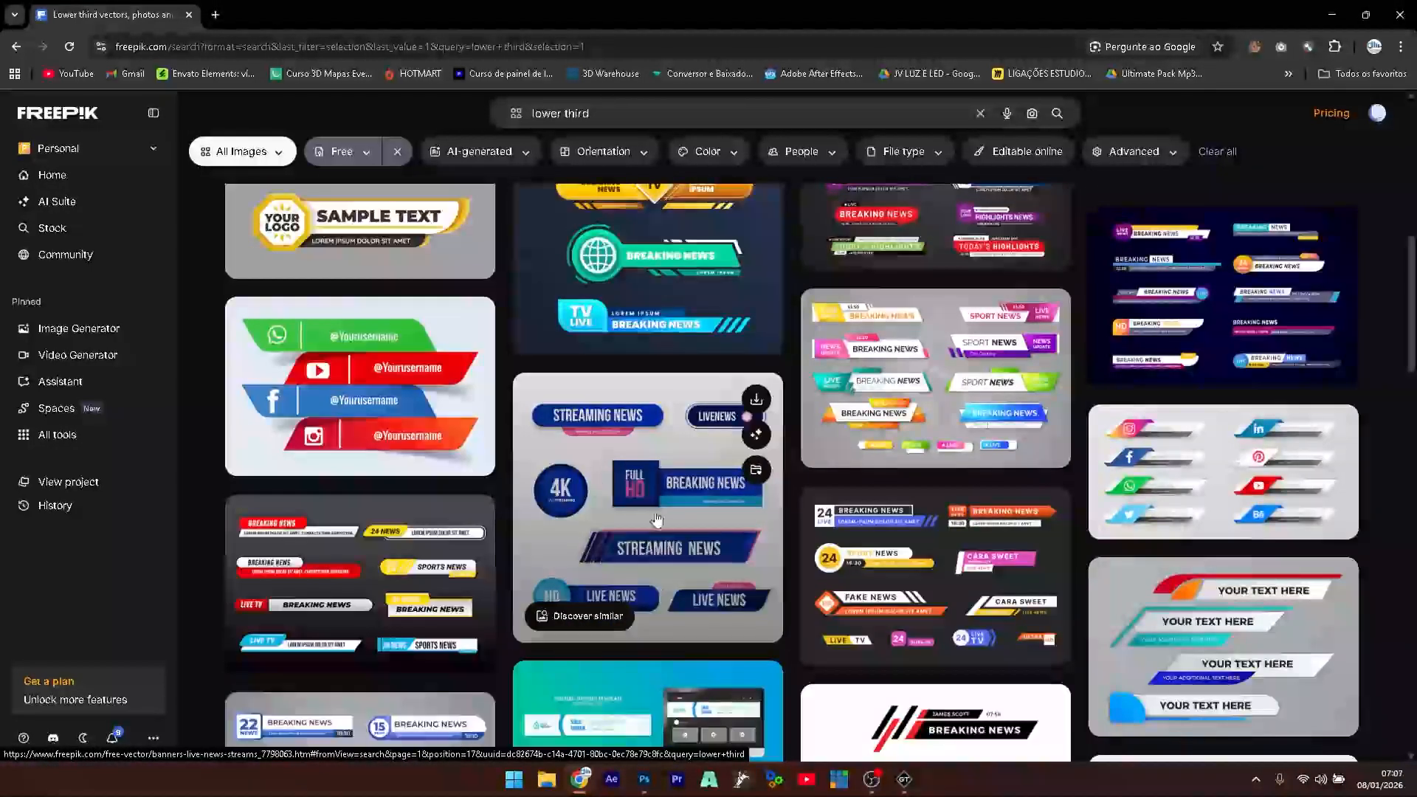
scroll(656, 519, down, 3)
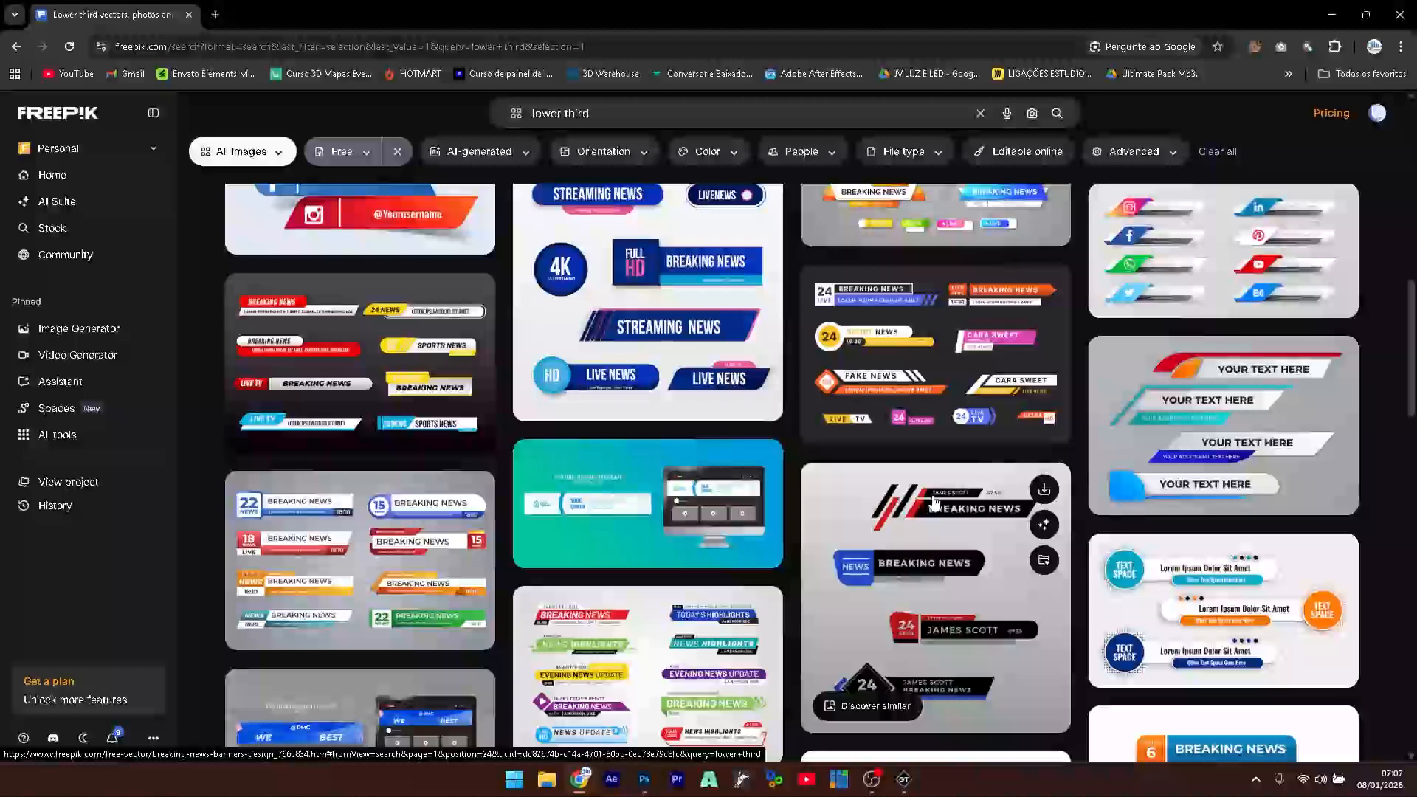
scroll(636, 365, down, 2)
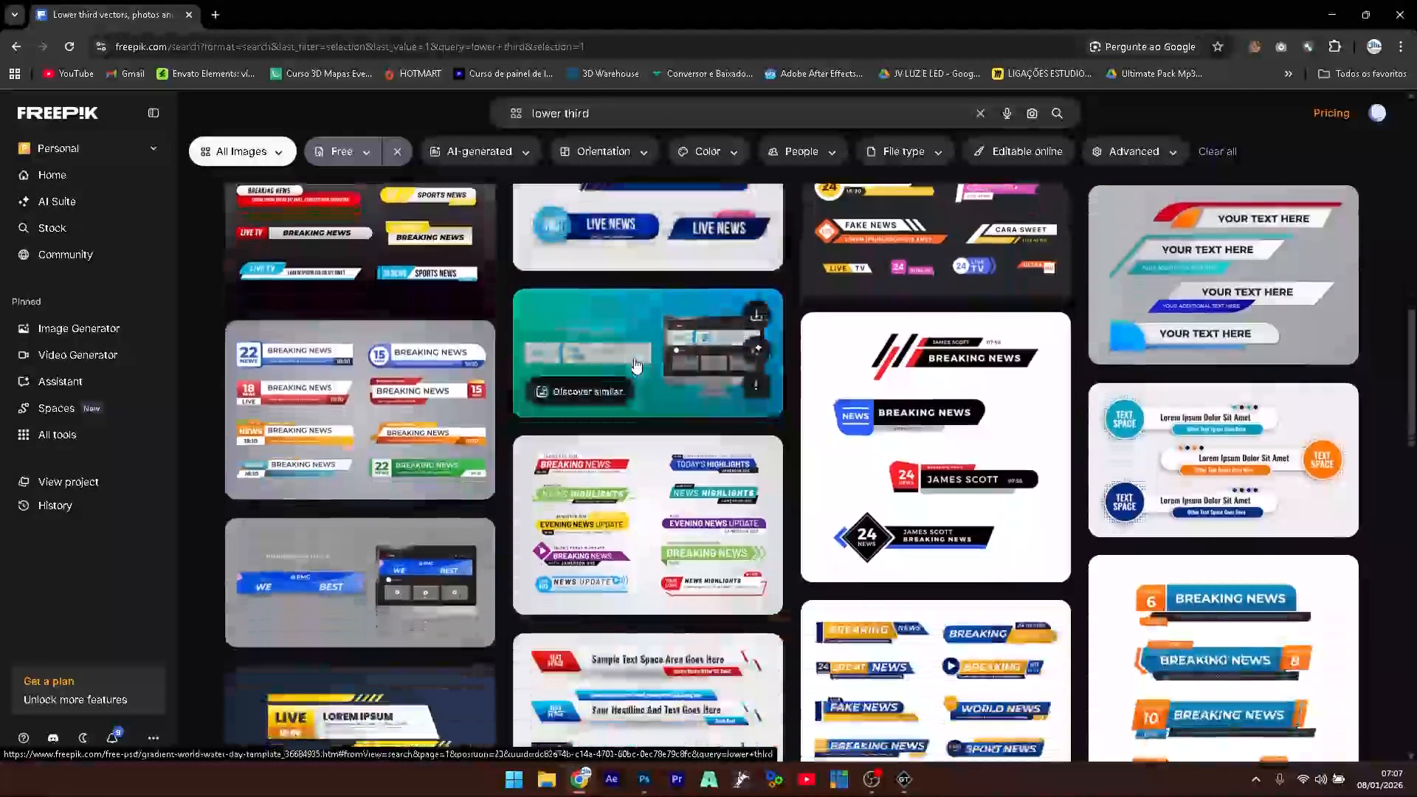
scroll(636, 365, down, 3)
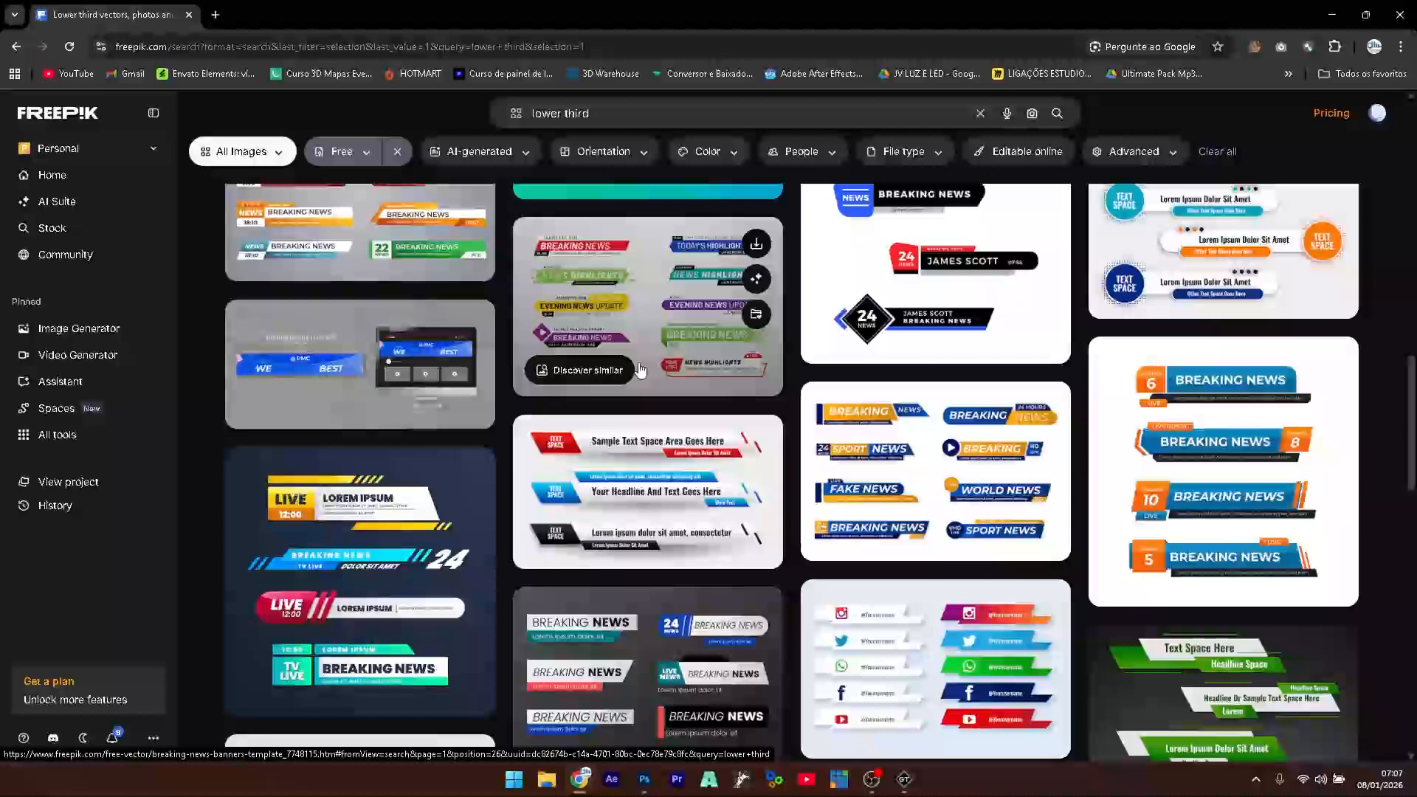
scroll(640, 371, down, 5)
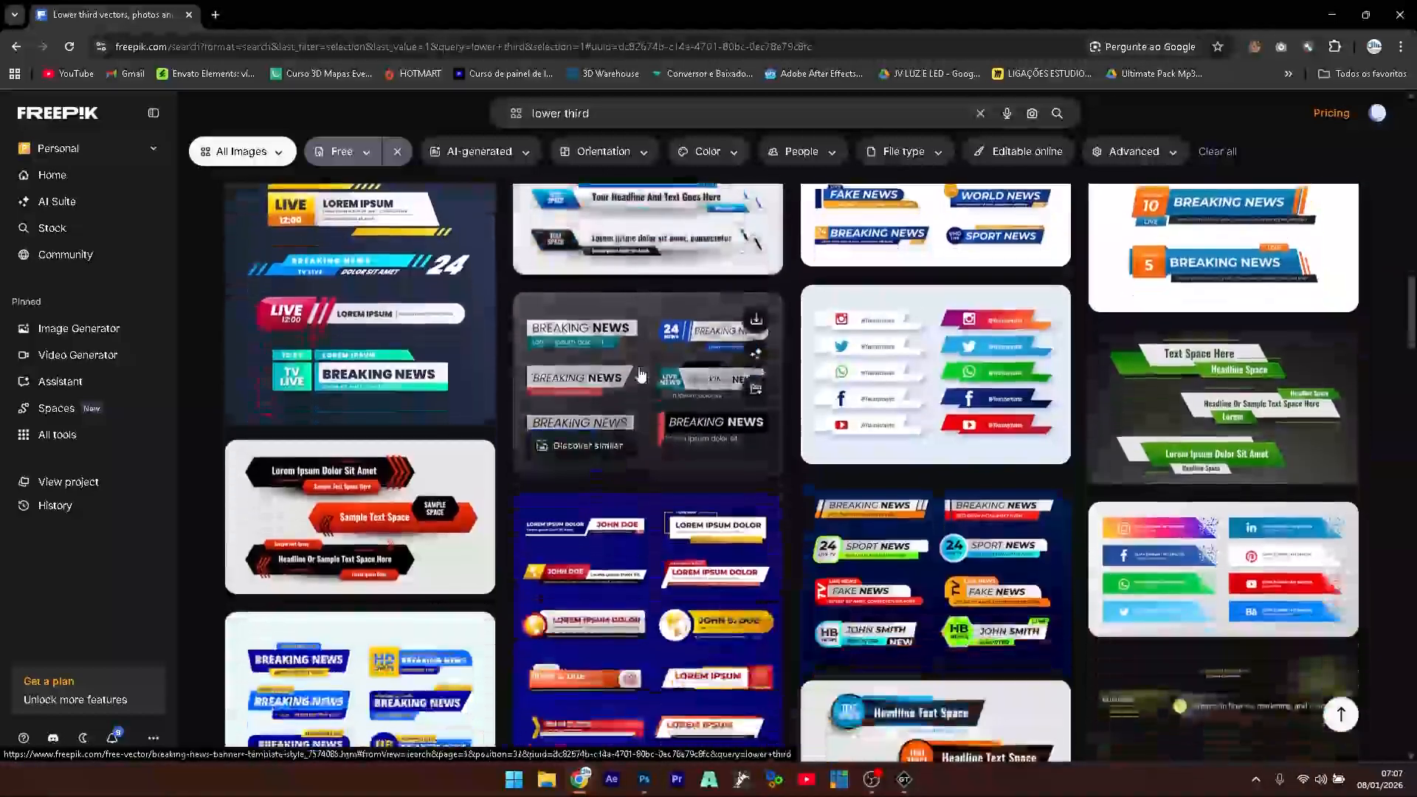
scroll(641, 375, down, 3)
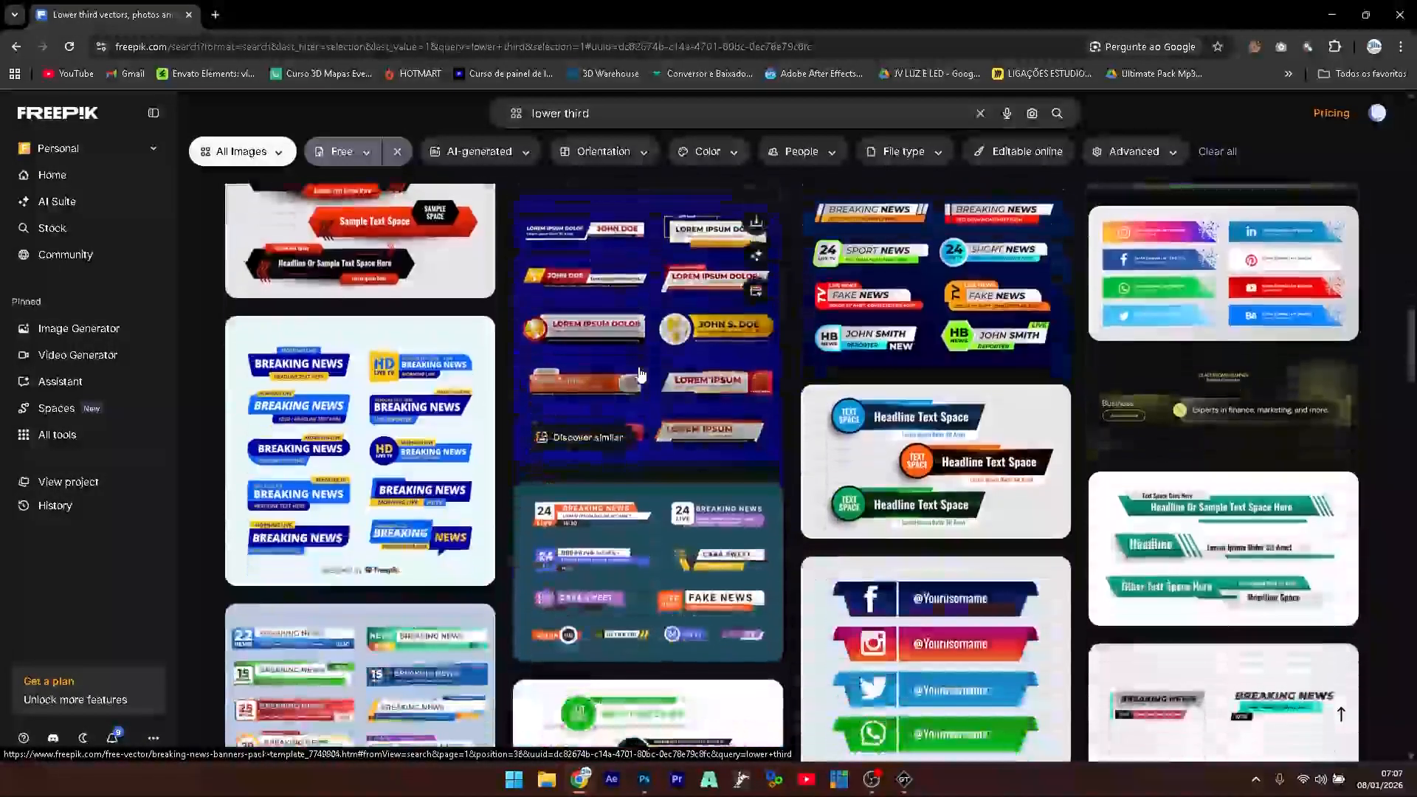
scroll(640, 375, up, 5)
scroll(641, 374, down, 10)
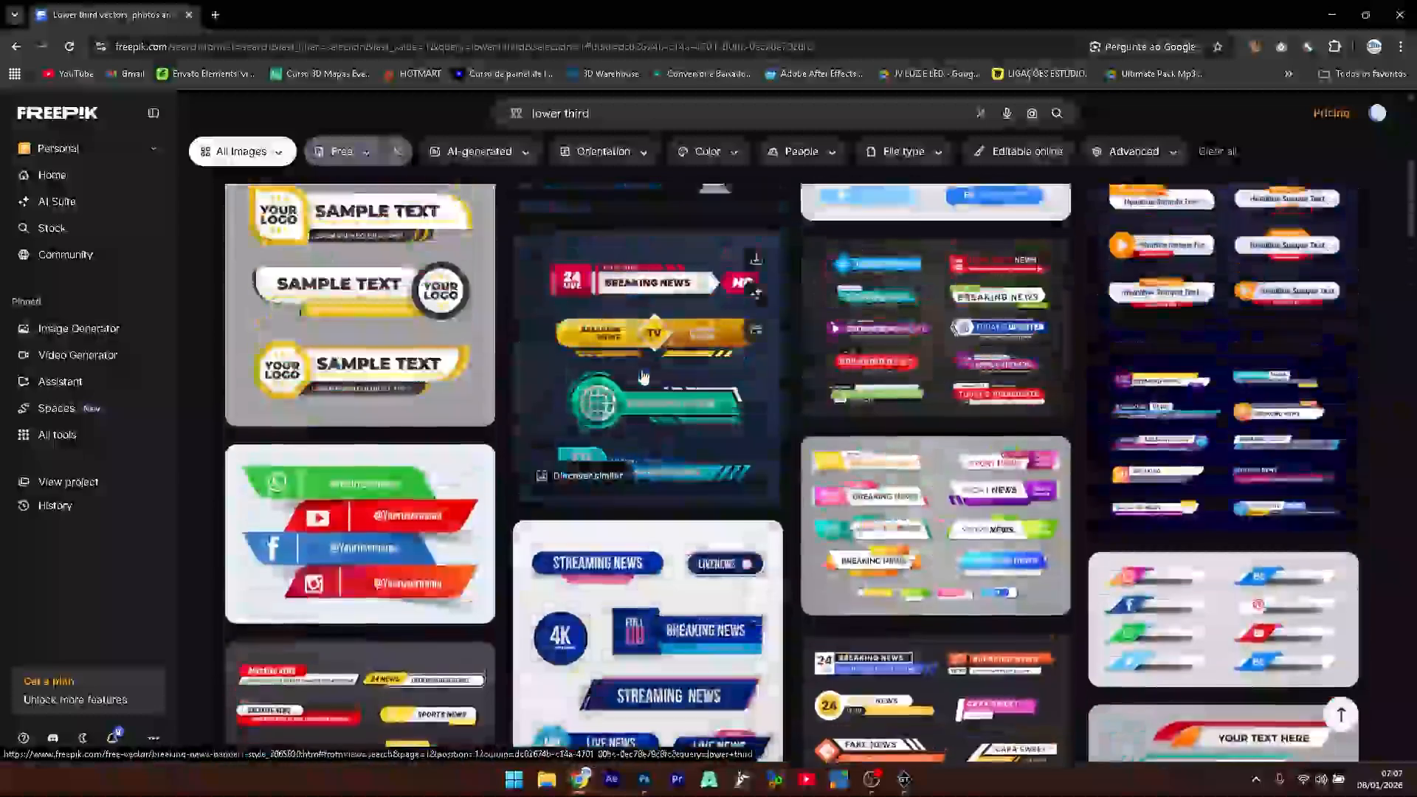
scroll(642, 375, up, 2)
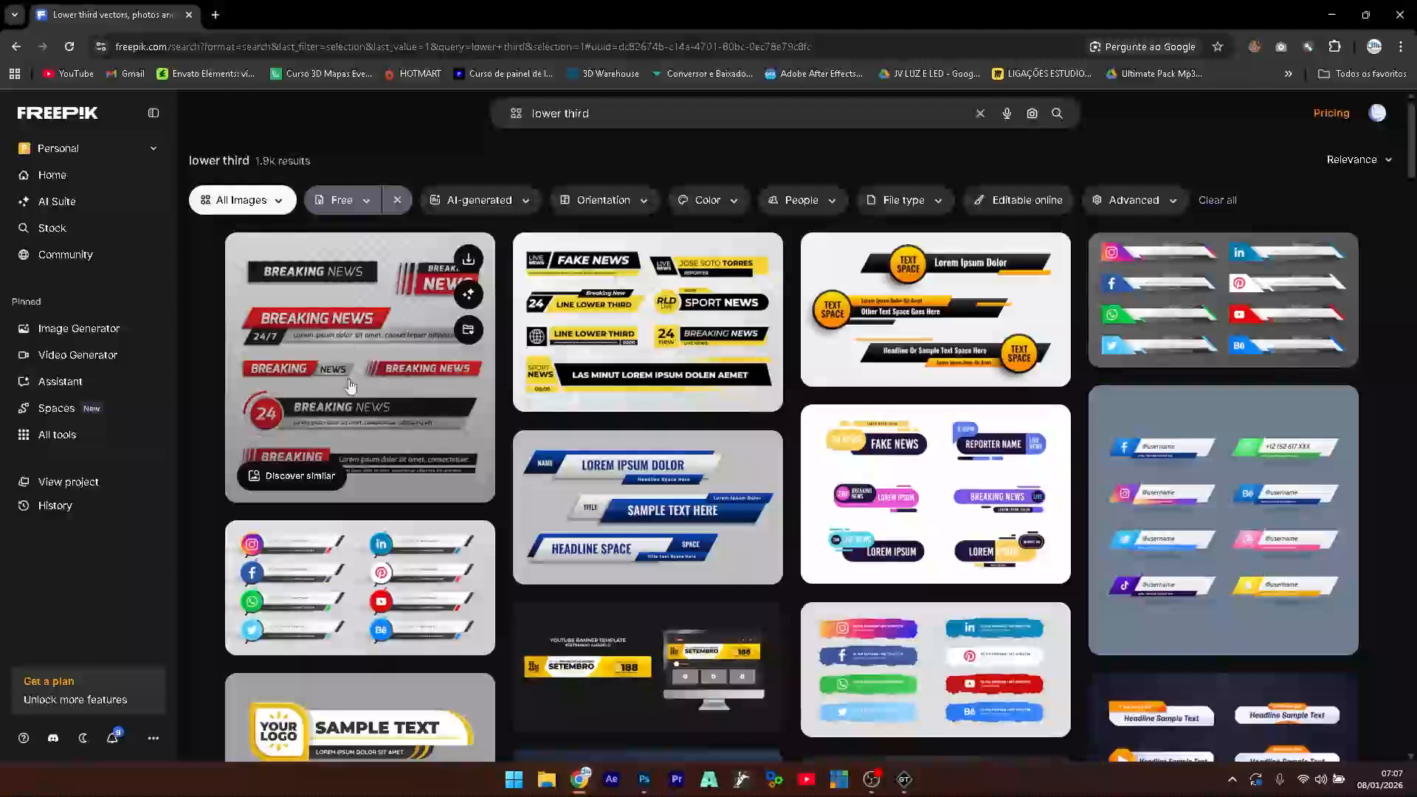
- Download breaking-news-banners.zip into Downloads and open it in WinRAR
click(469, 262)
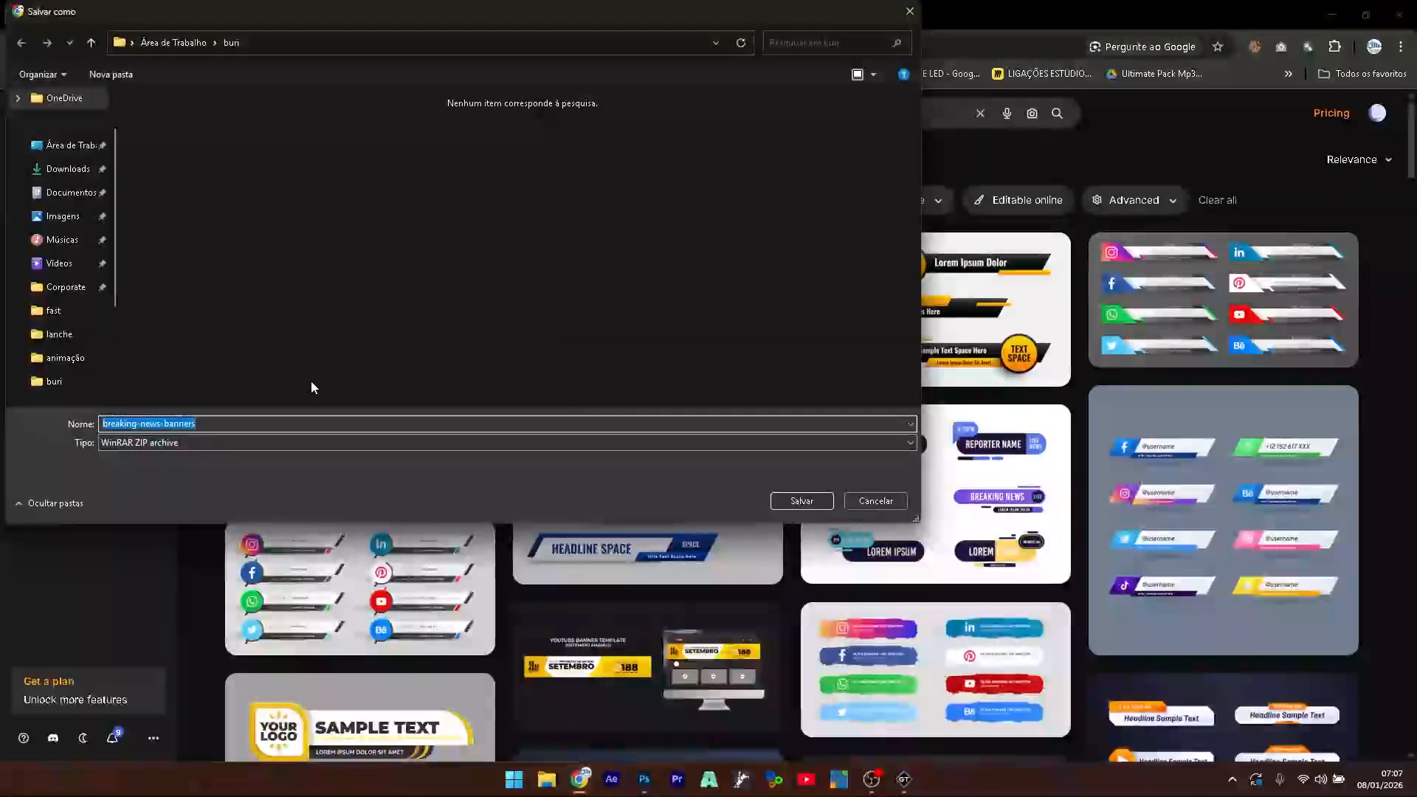
click(74, 172)
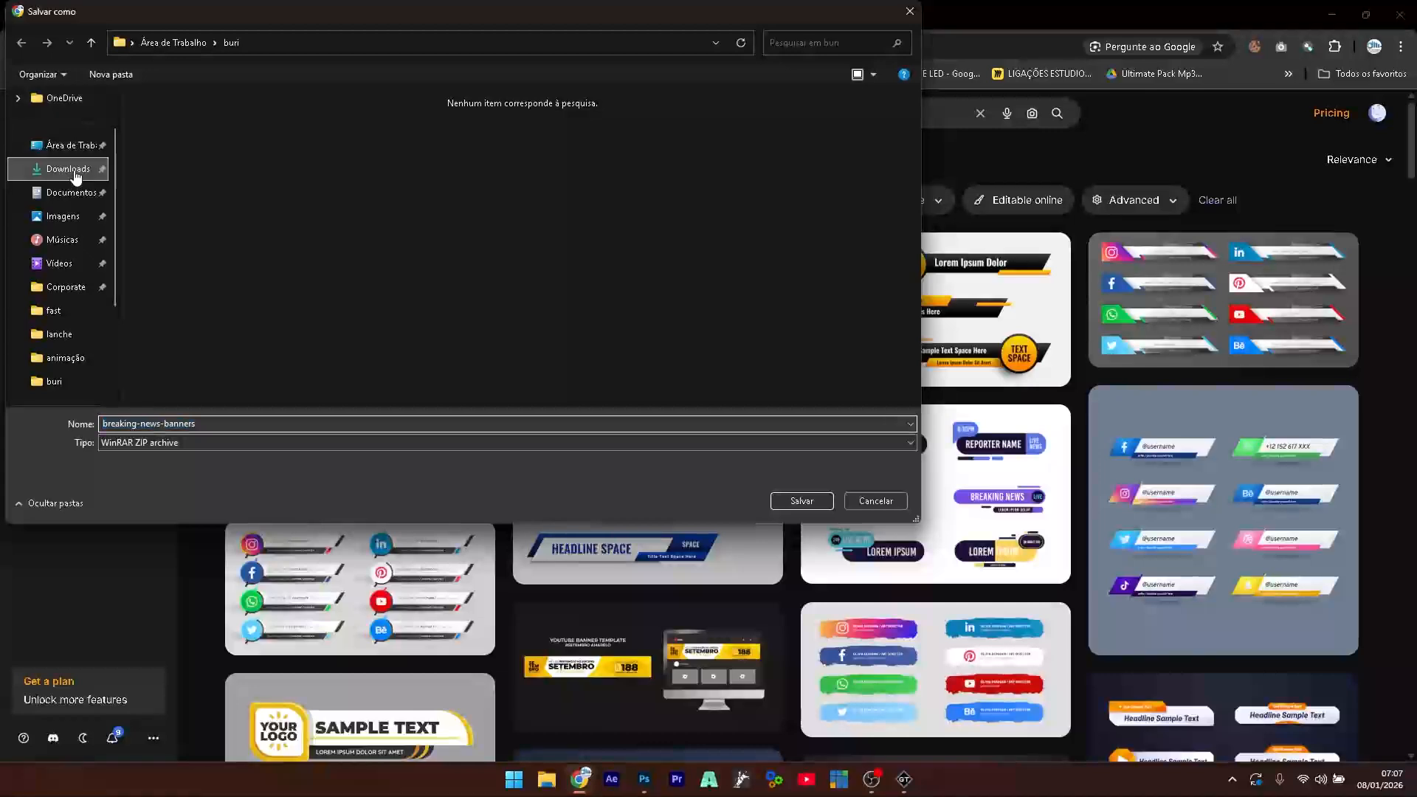
click(810, 500)
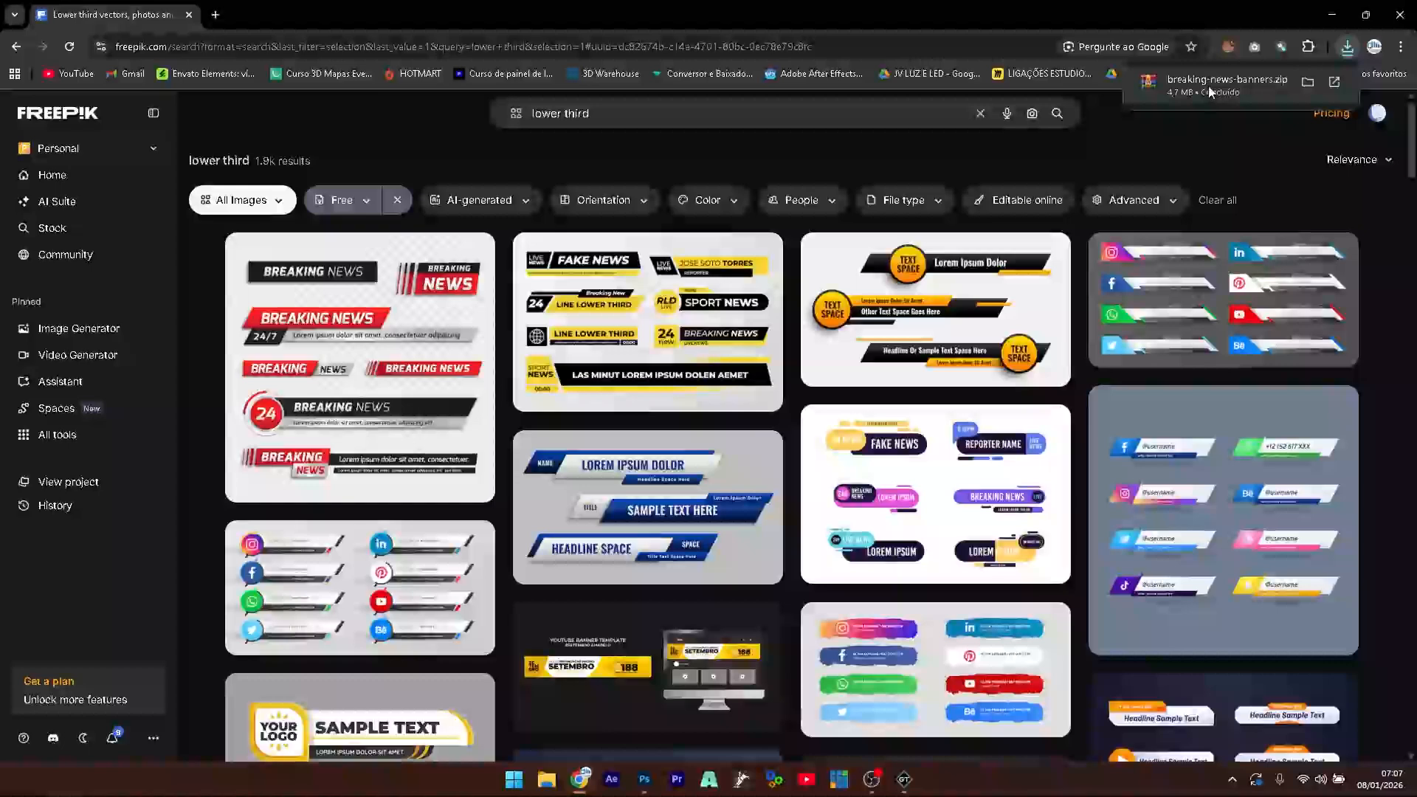
click(1210, 87)
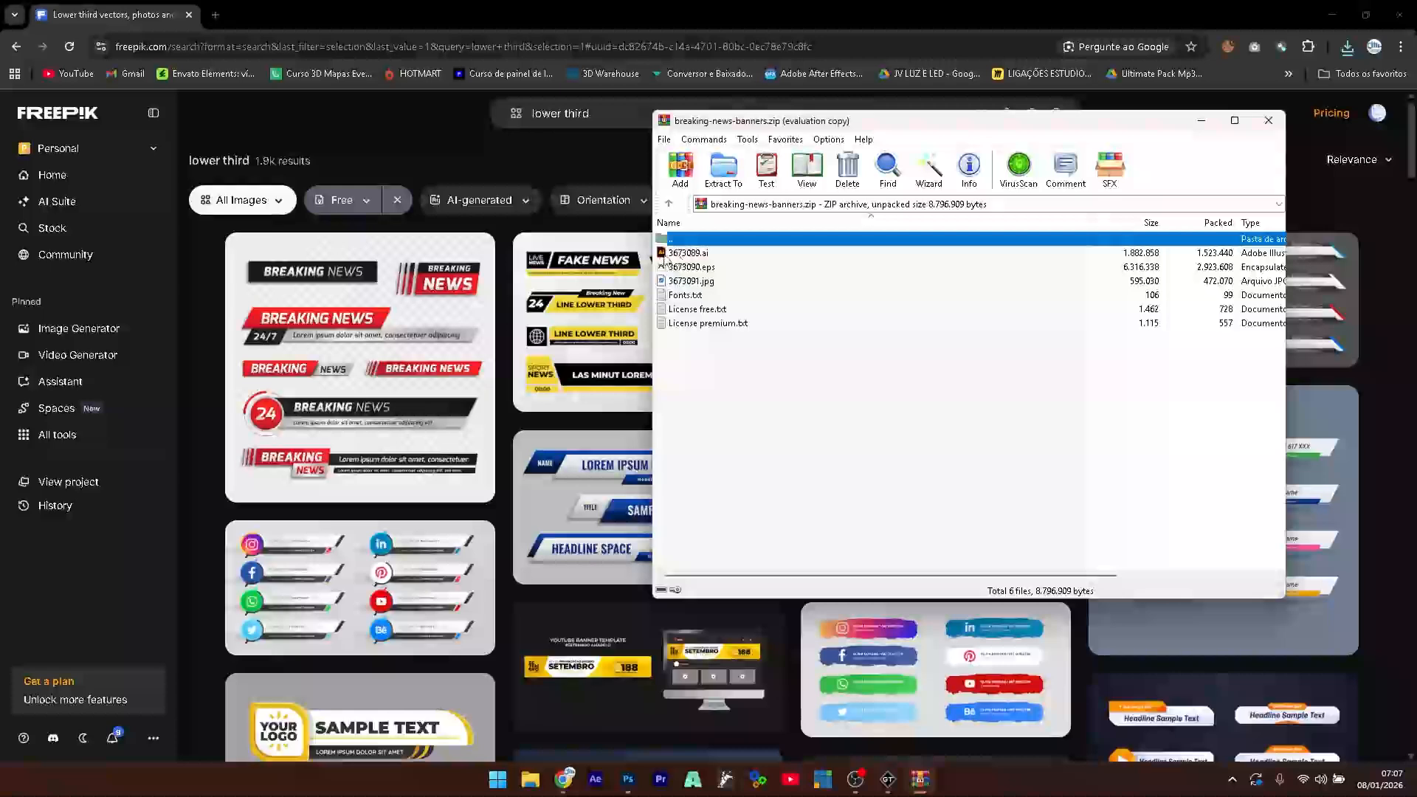
- Close WinRAR and filter the lower third results to PSD files
click(1268, 123)
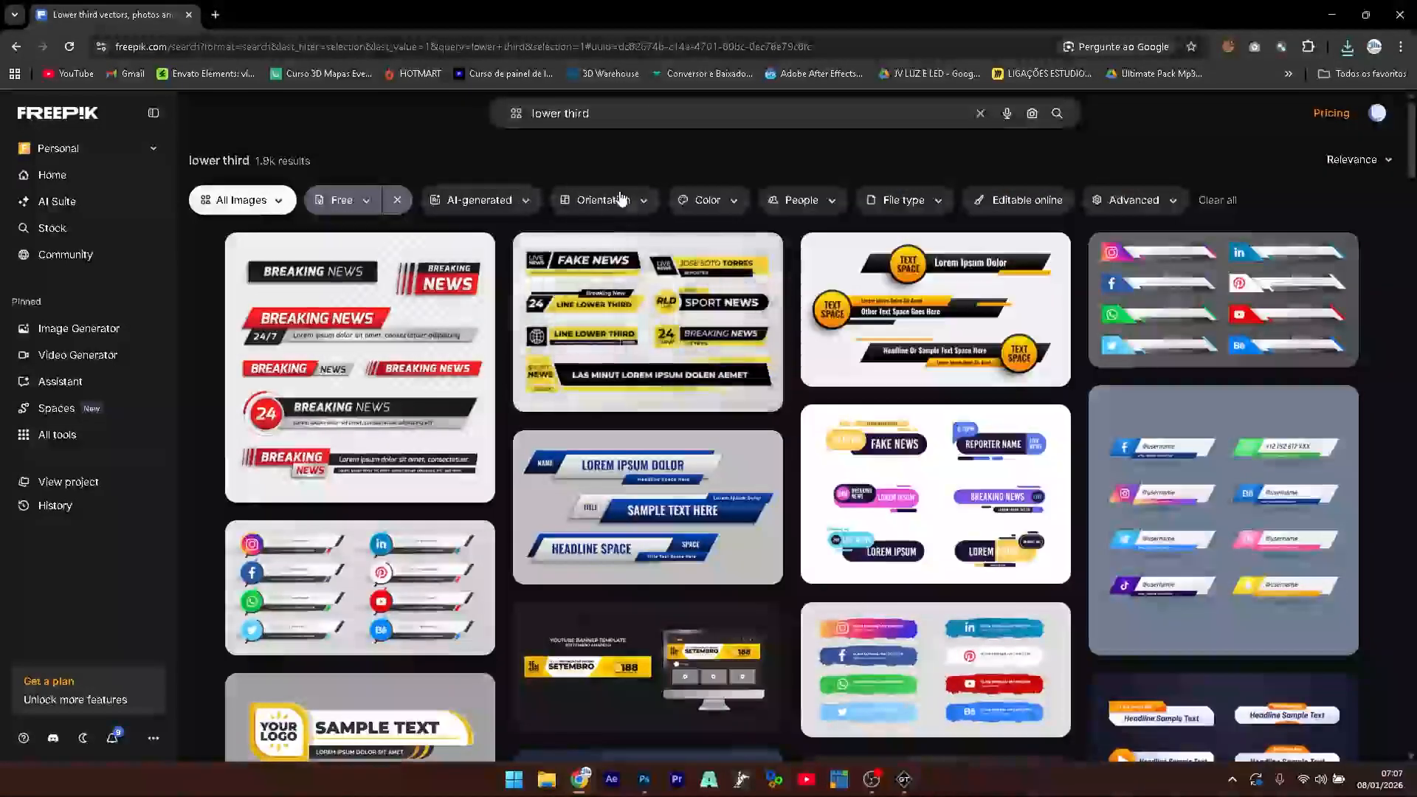
click(936, 208)
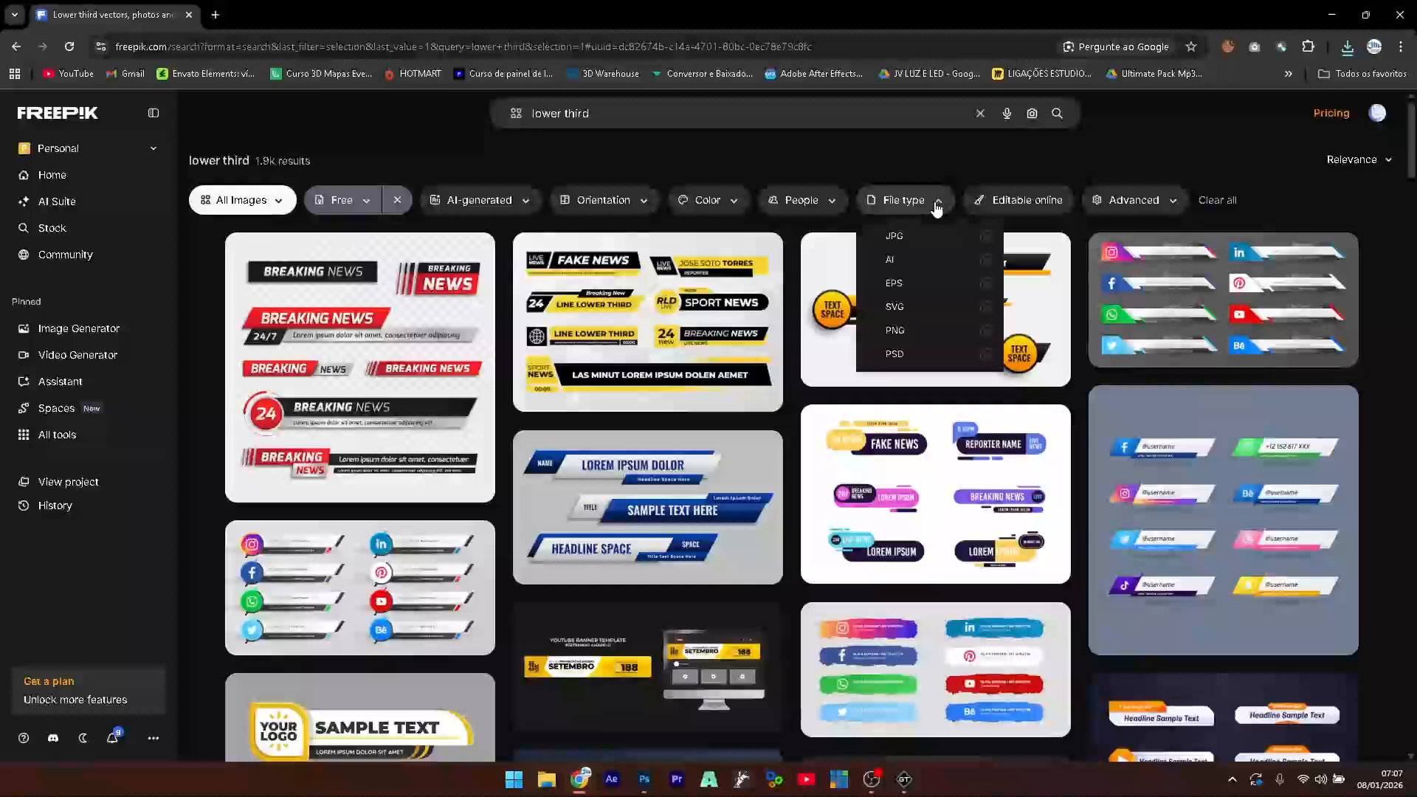
click(902, 354)
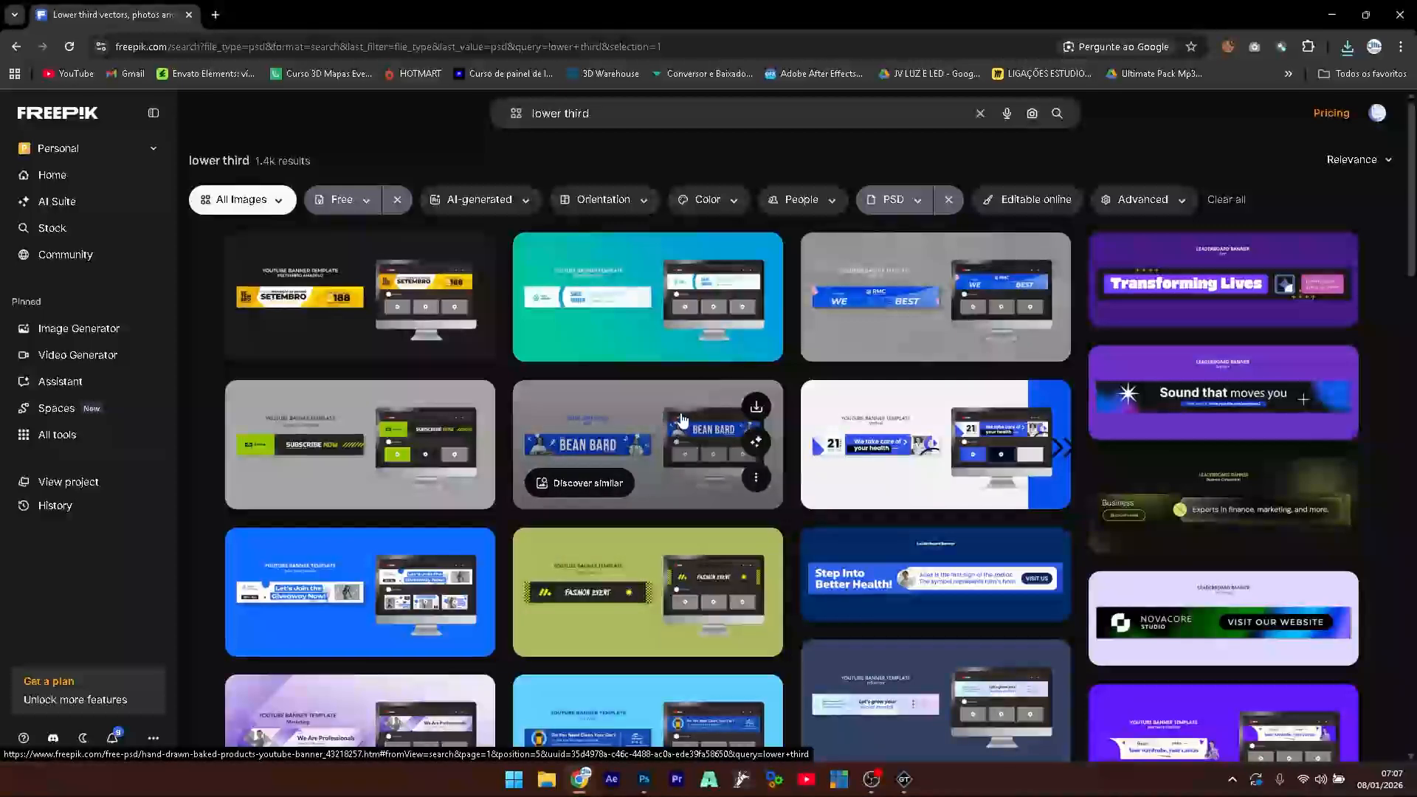
- Browse through the free PSD banner results, ending in the search box
scroll(681, 419, down, 3)
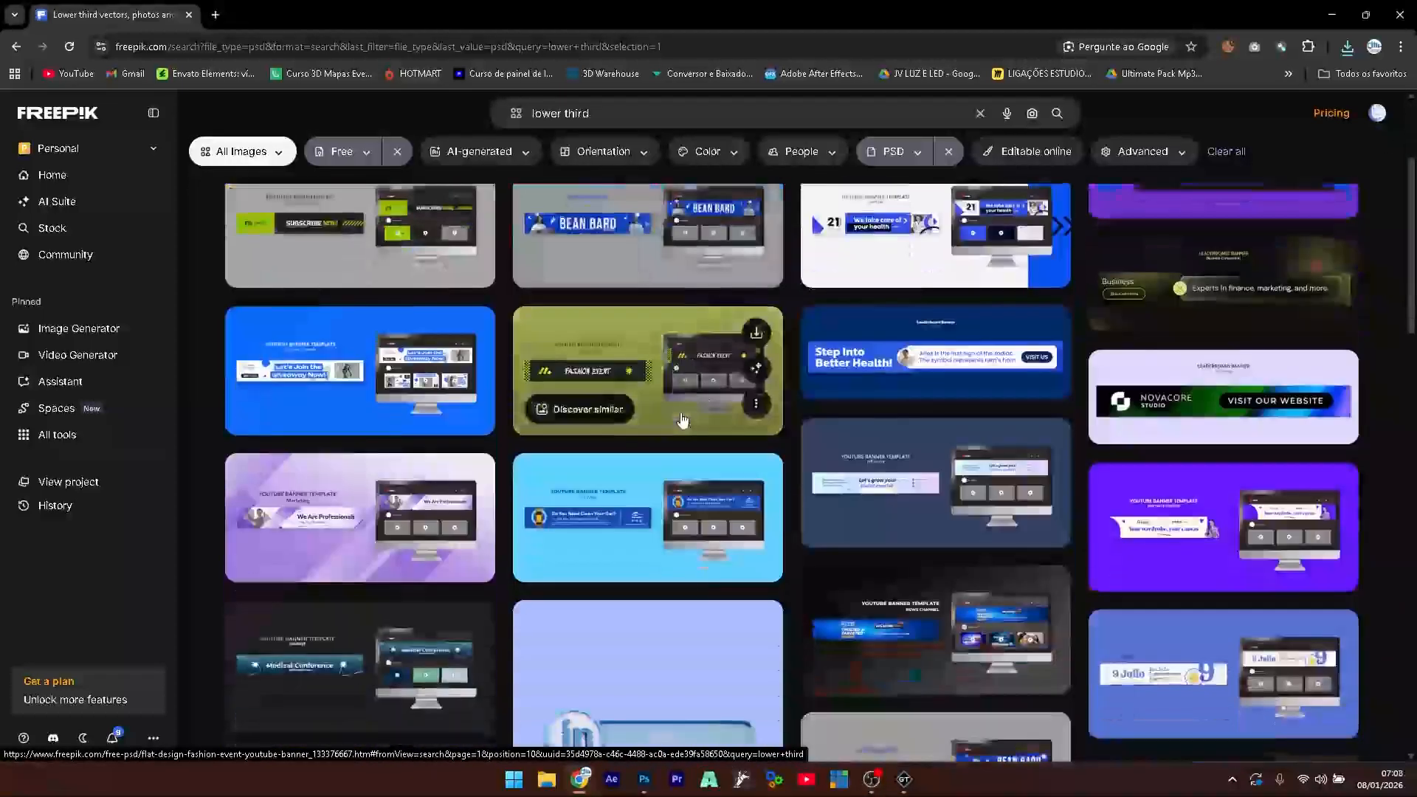
scroll(682, 419, down, 2)
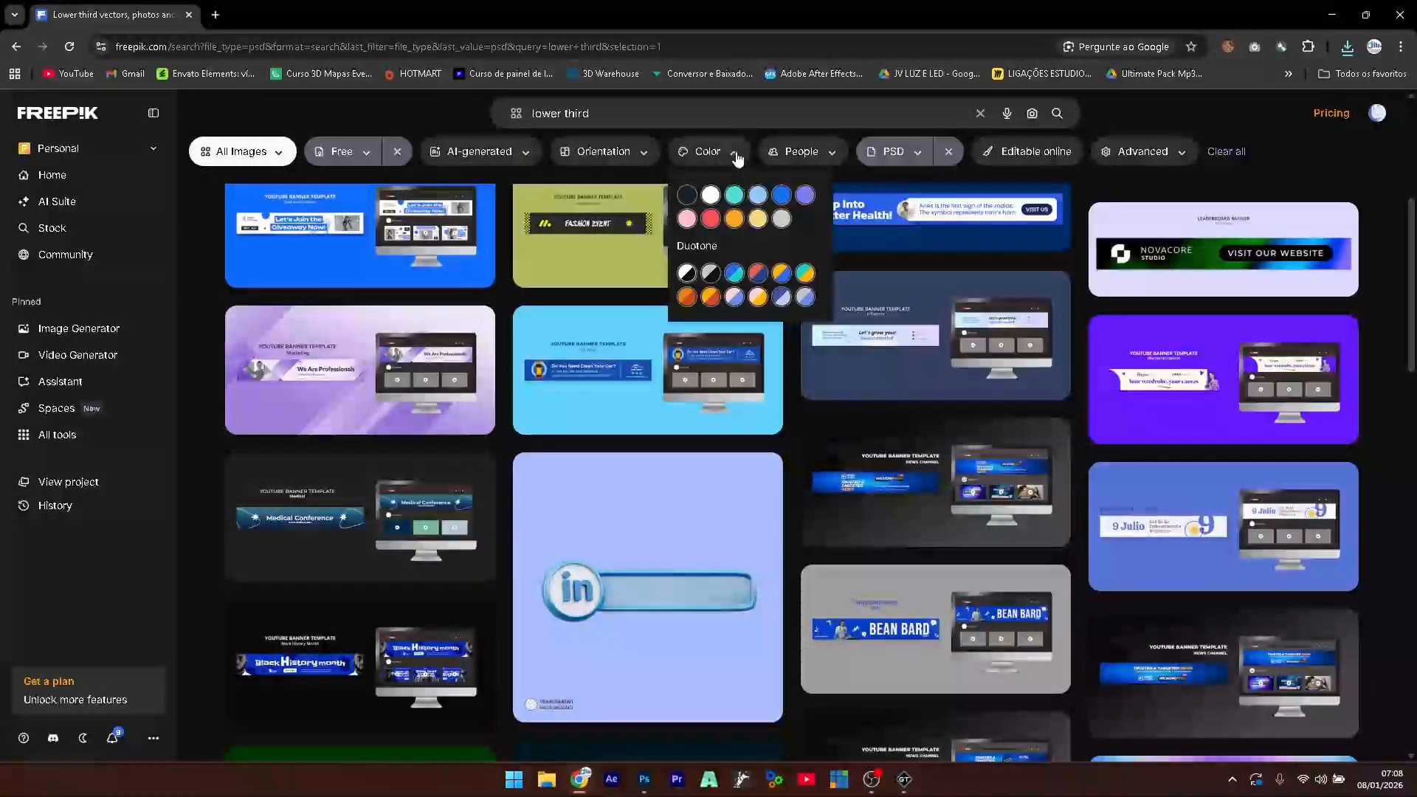
scroll(612, 428, down, 5)
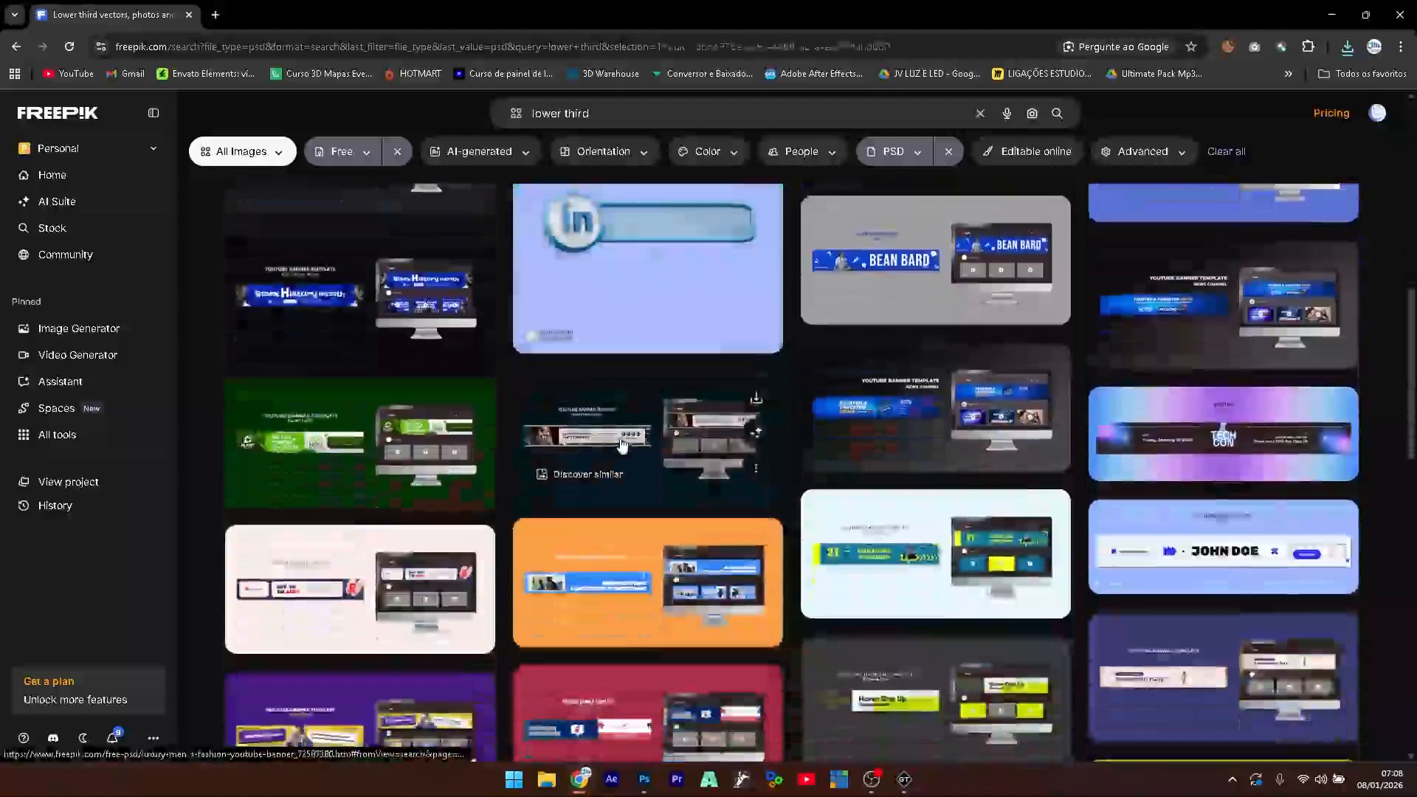
scroll(622, 442, down, 4)
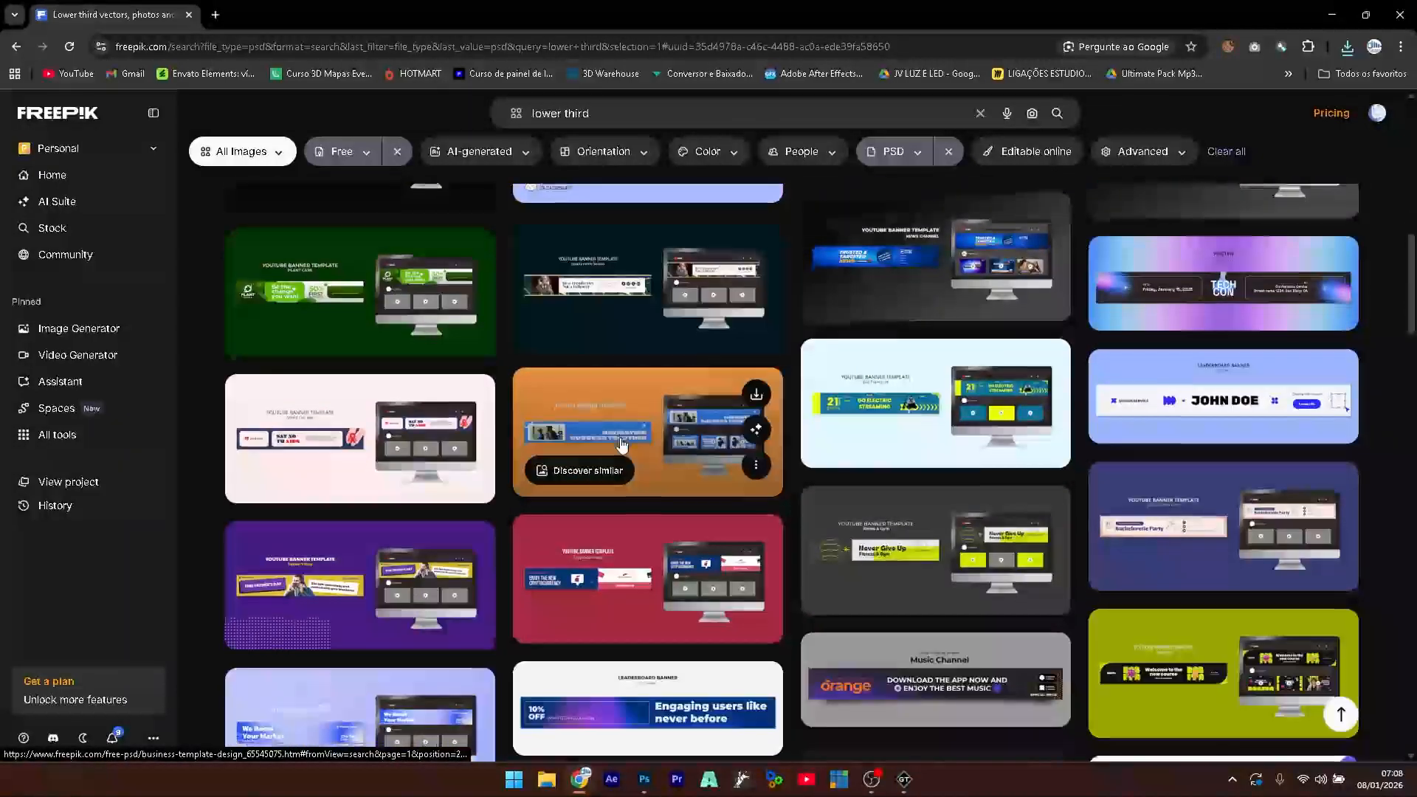
scroll(622, 443, down, 4)
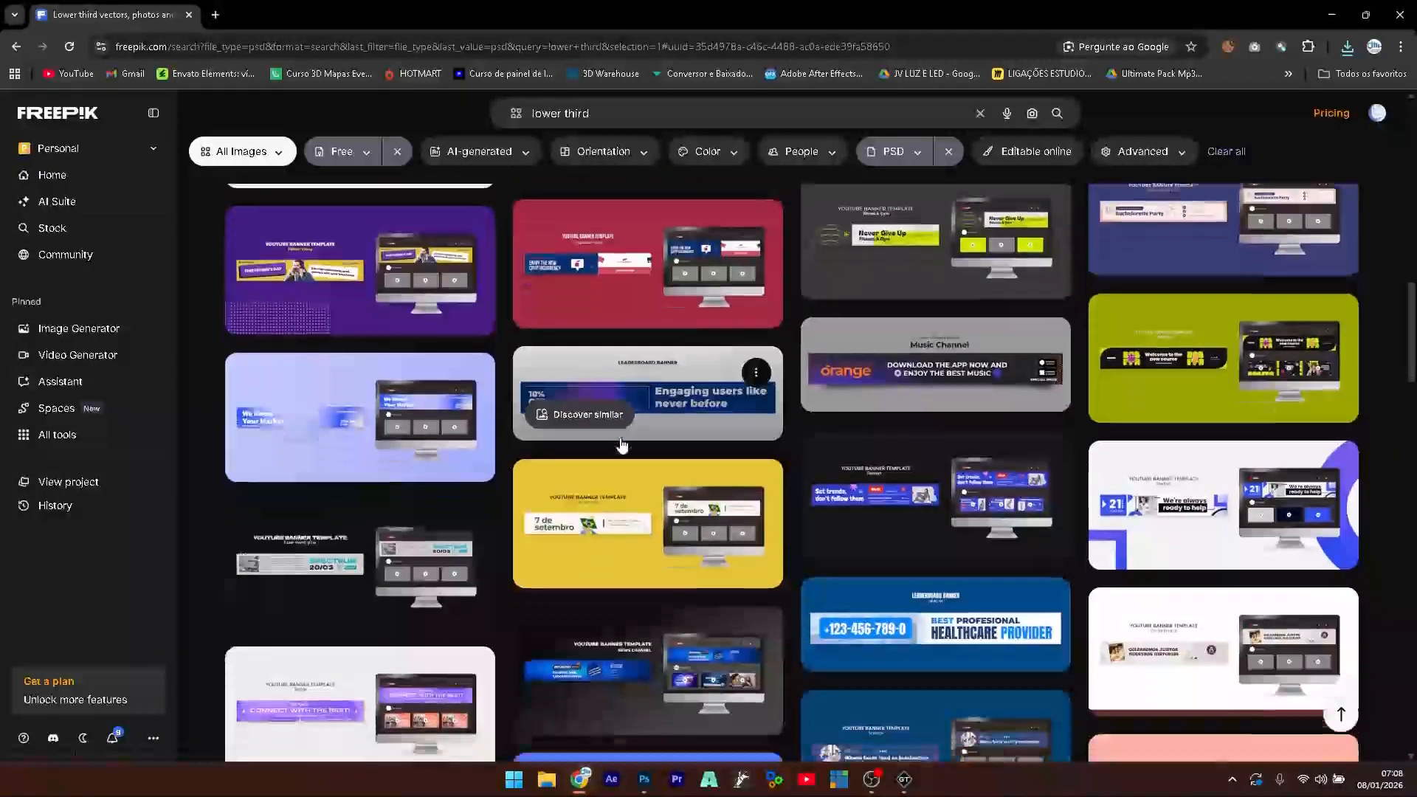
scroll(622, 443, down, 4)
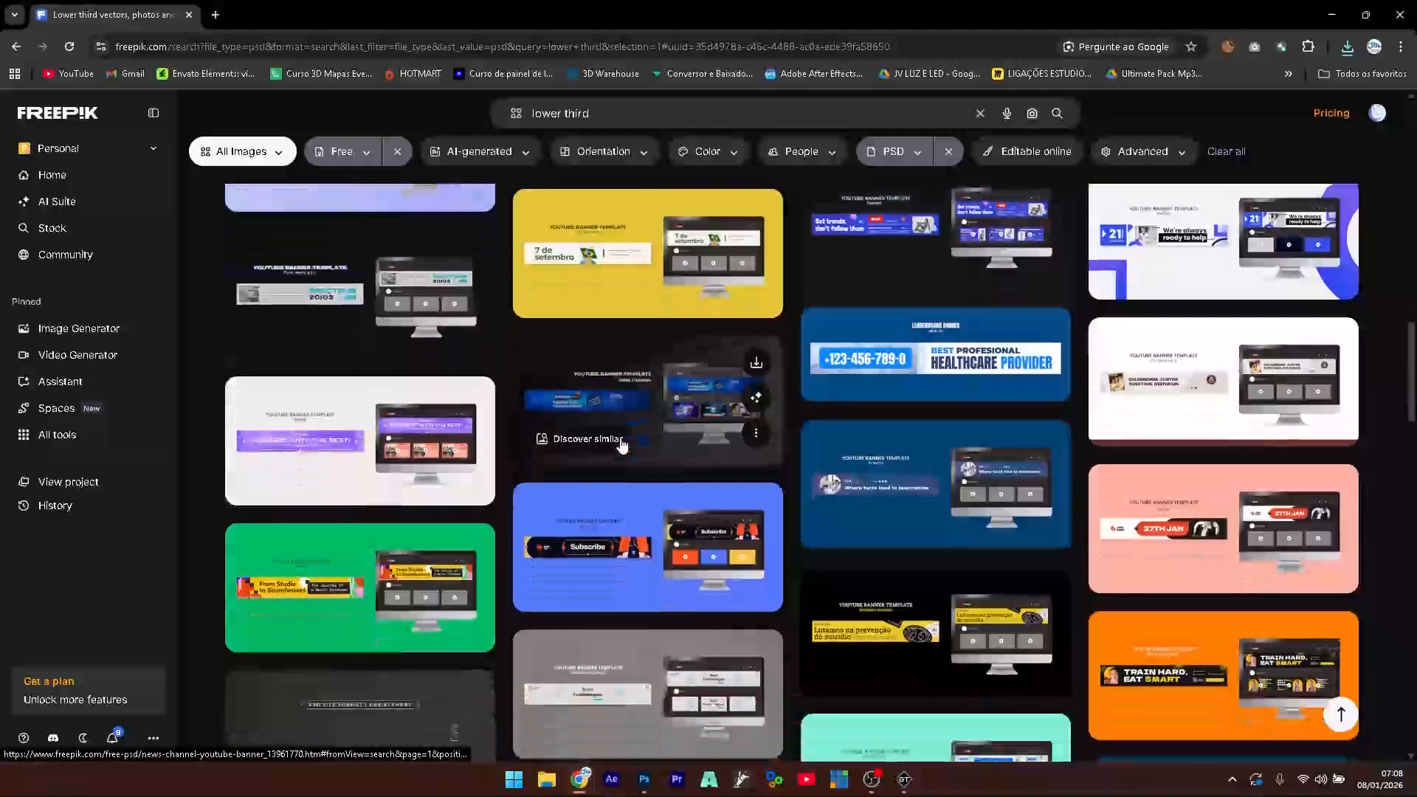
scroll(622, 443, down, 4)
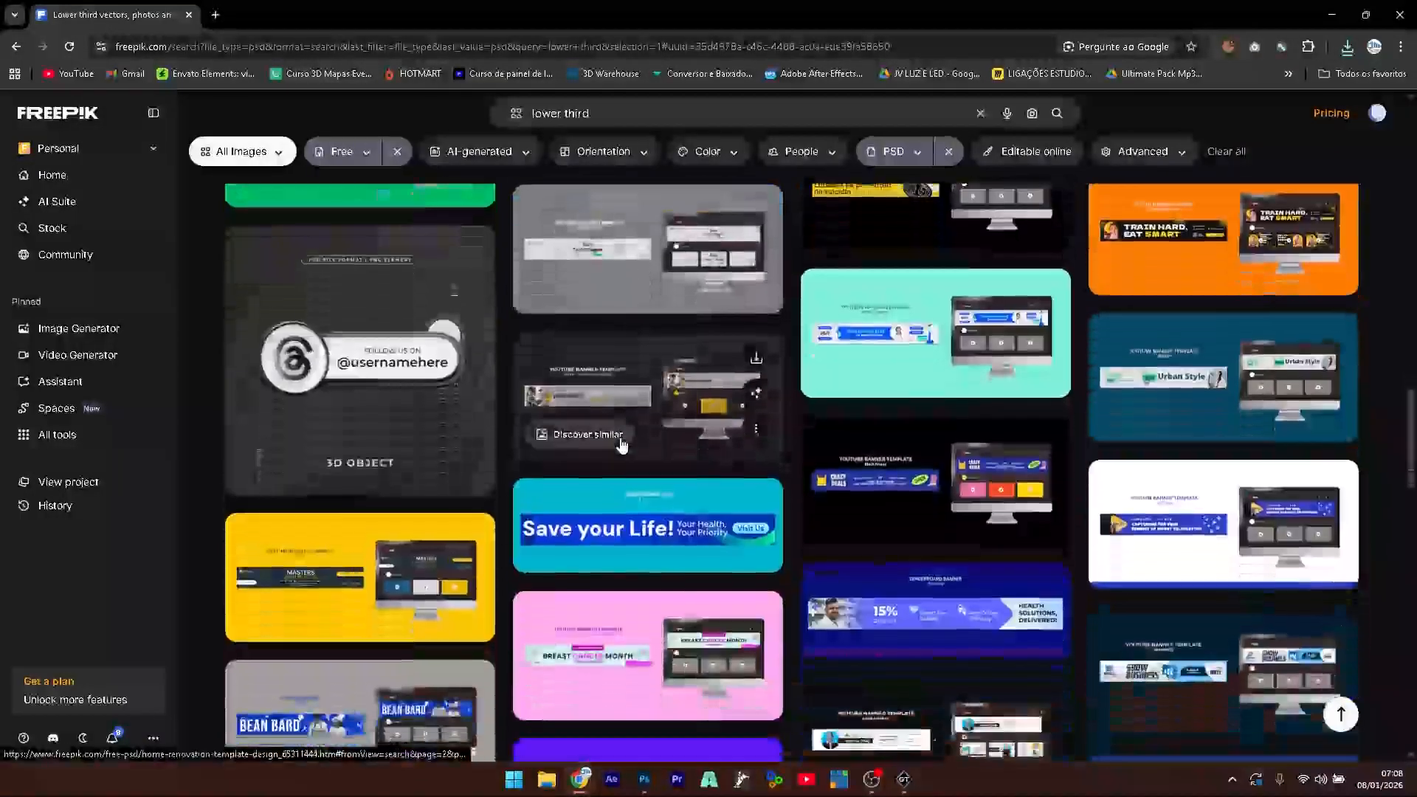
scroll(622, 443, down, 2)
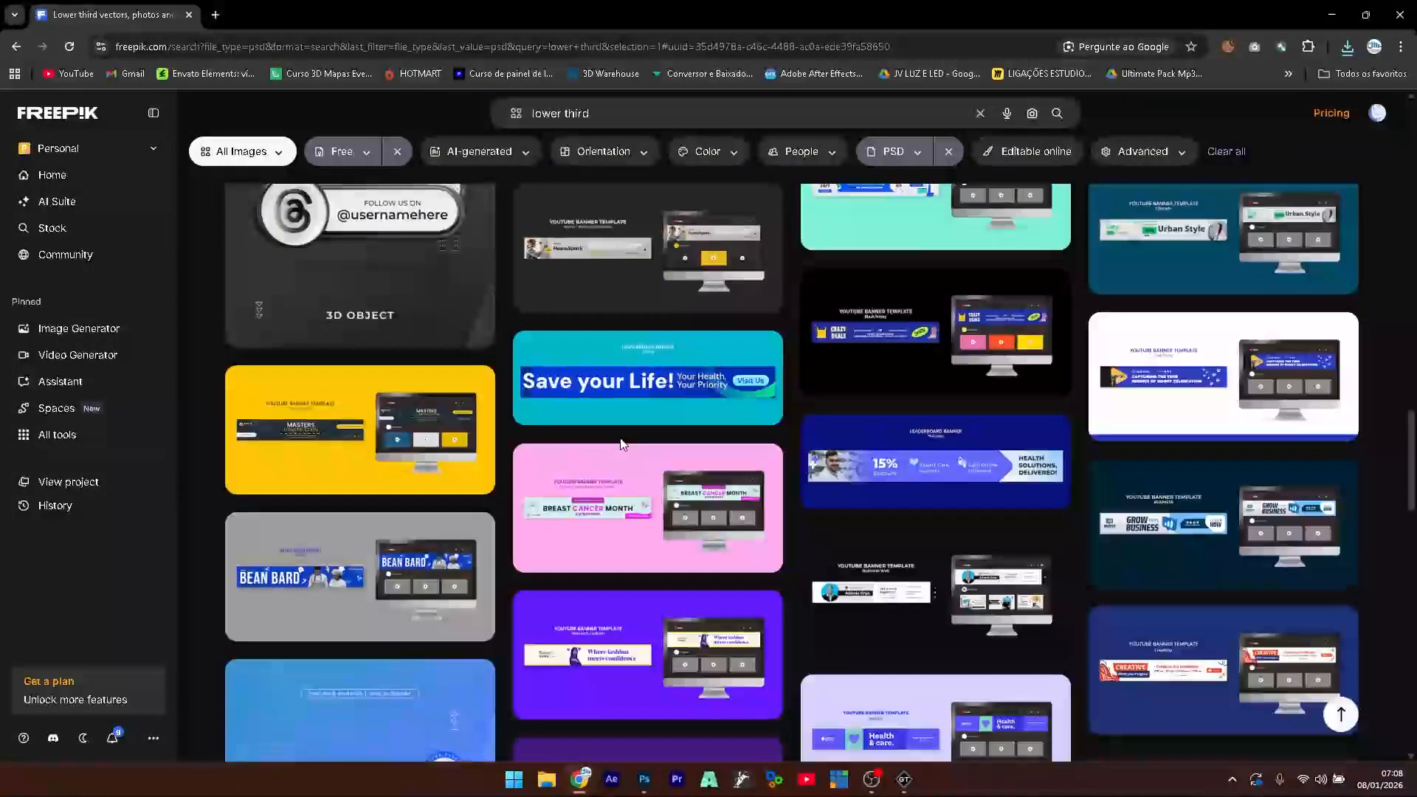
scroll(622, 443, down, 4)
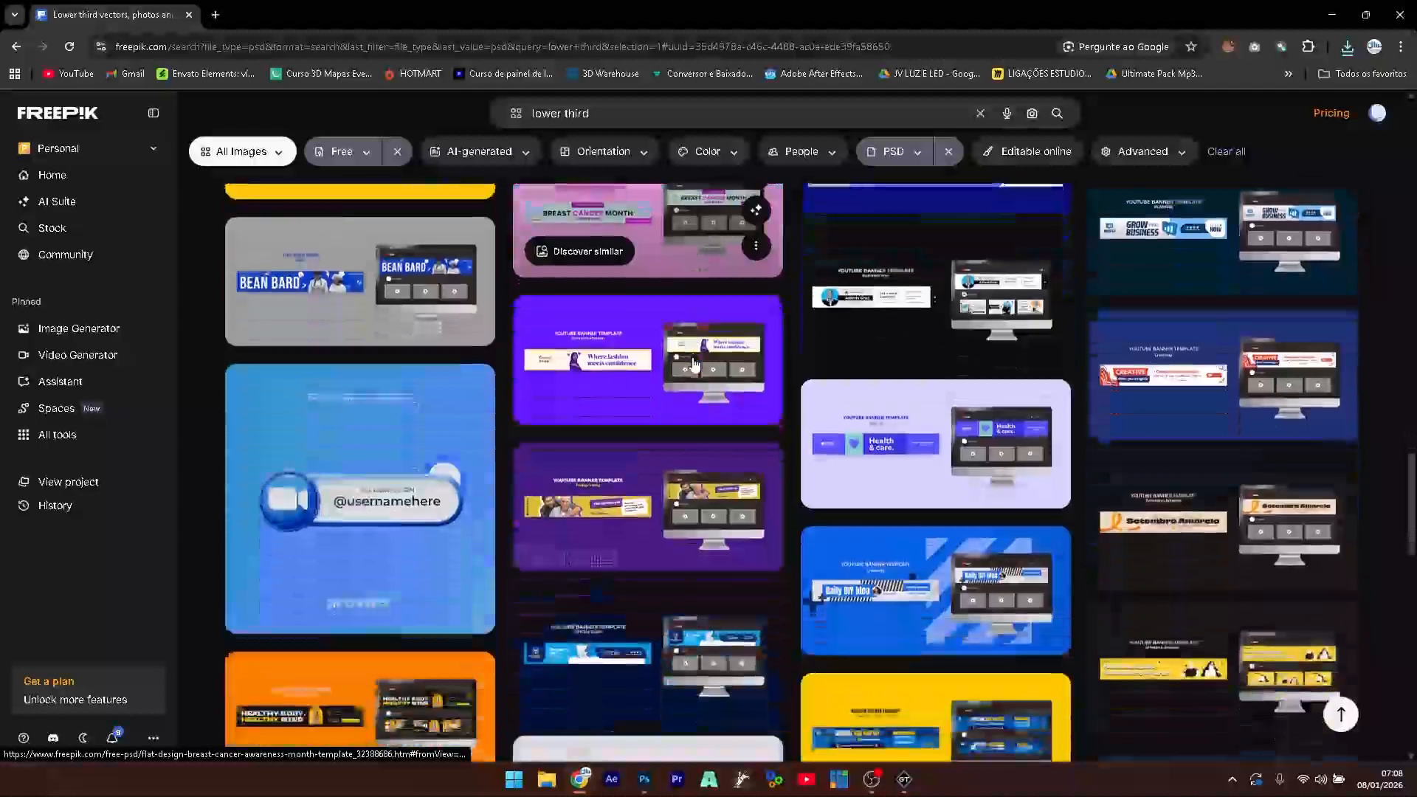
scroll(693, 361, down, 8)
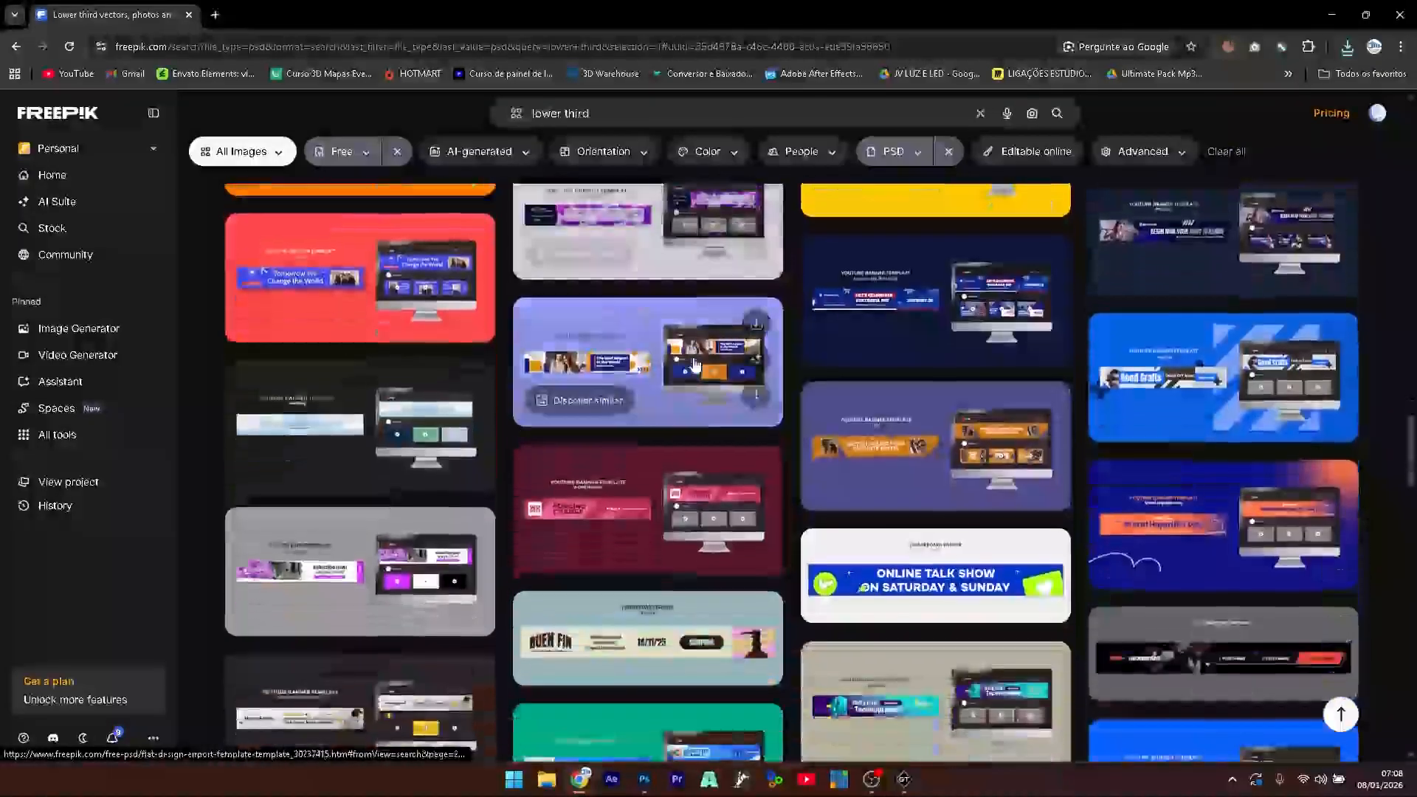
scroll(693, 362, down, 9)
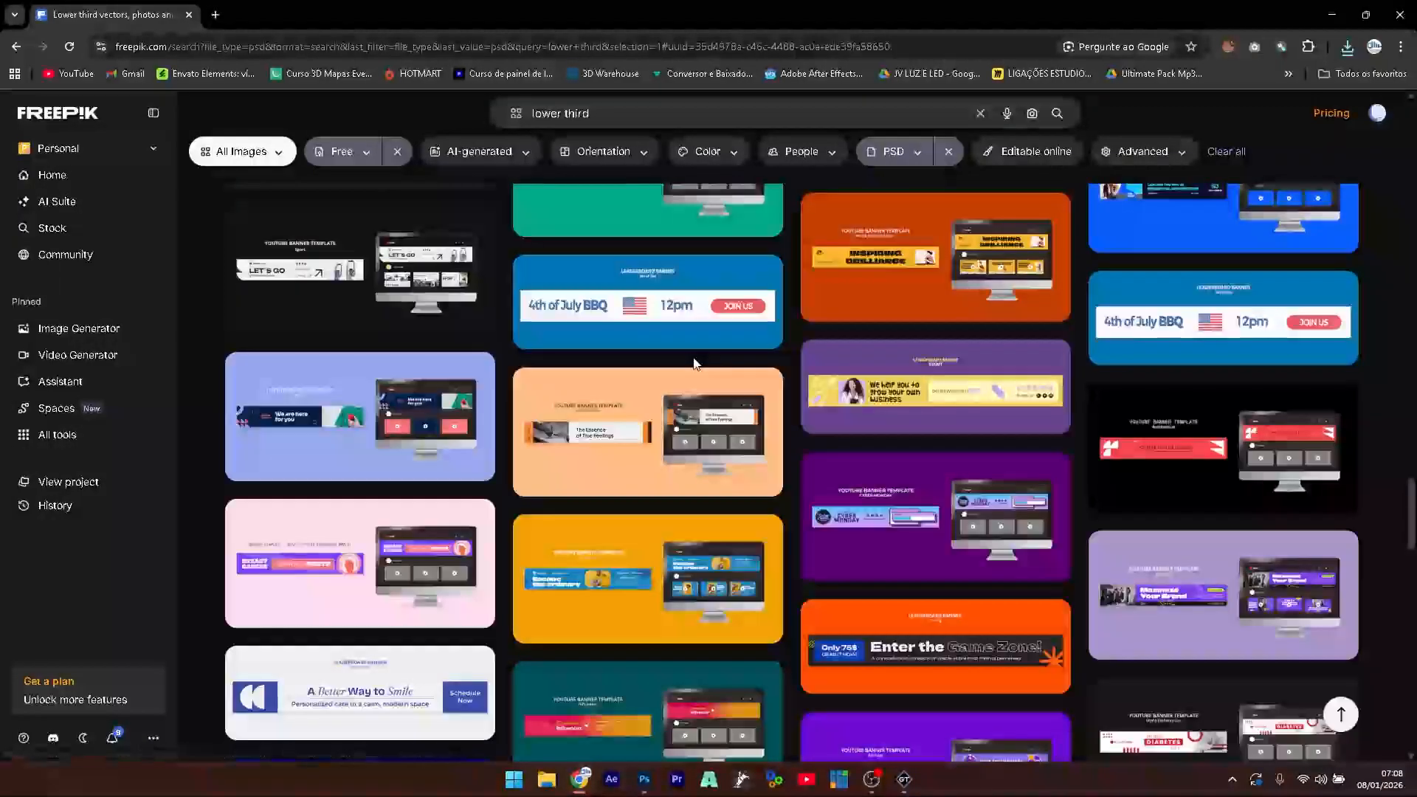
scroll(694, 362, down, 8)
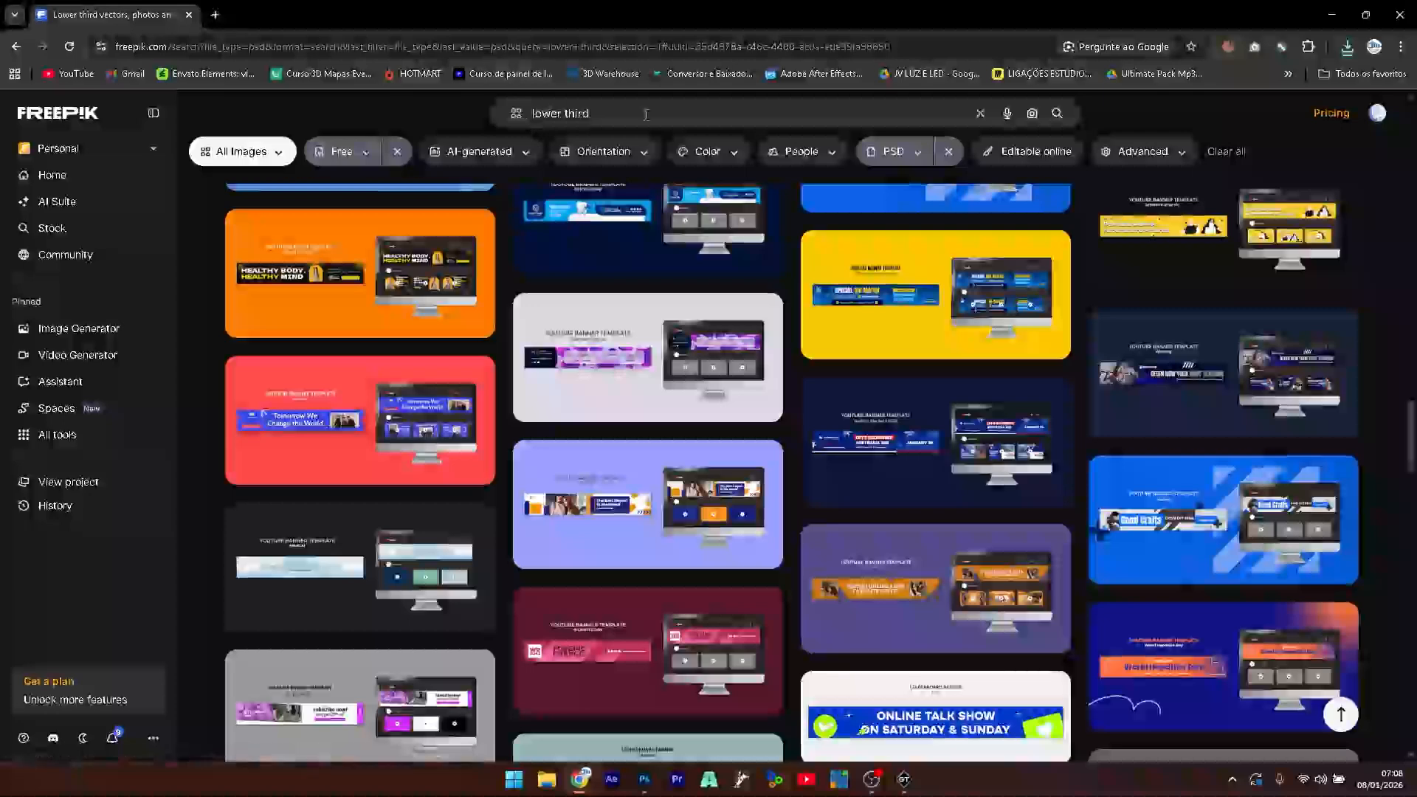
click(645, 114)
- Shorten the query to 'lower', search again, and skim the results
key(BackSpace)
key(BackSpace)
key(BackSpace)
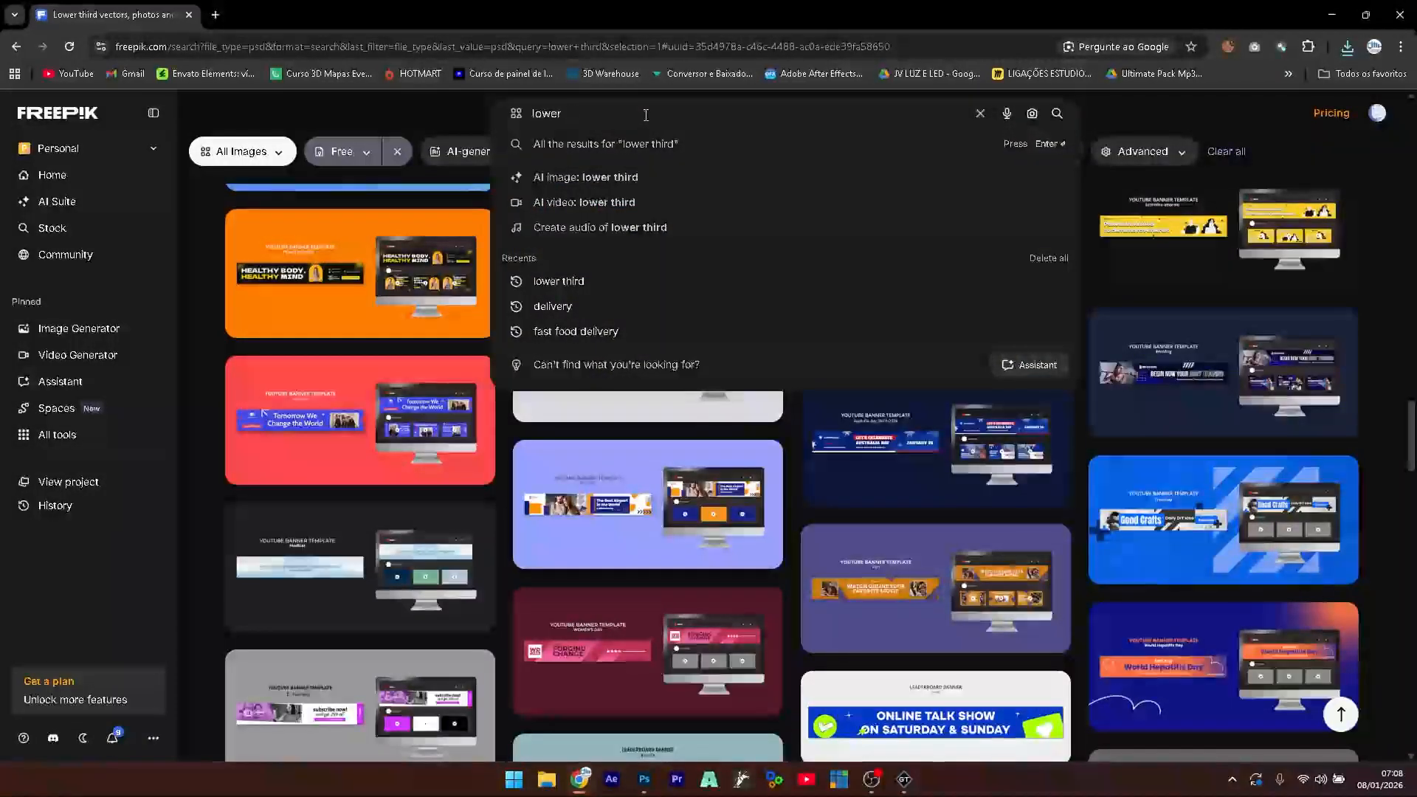
key(Return)
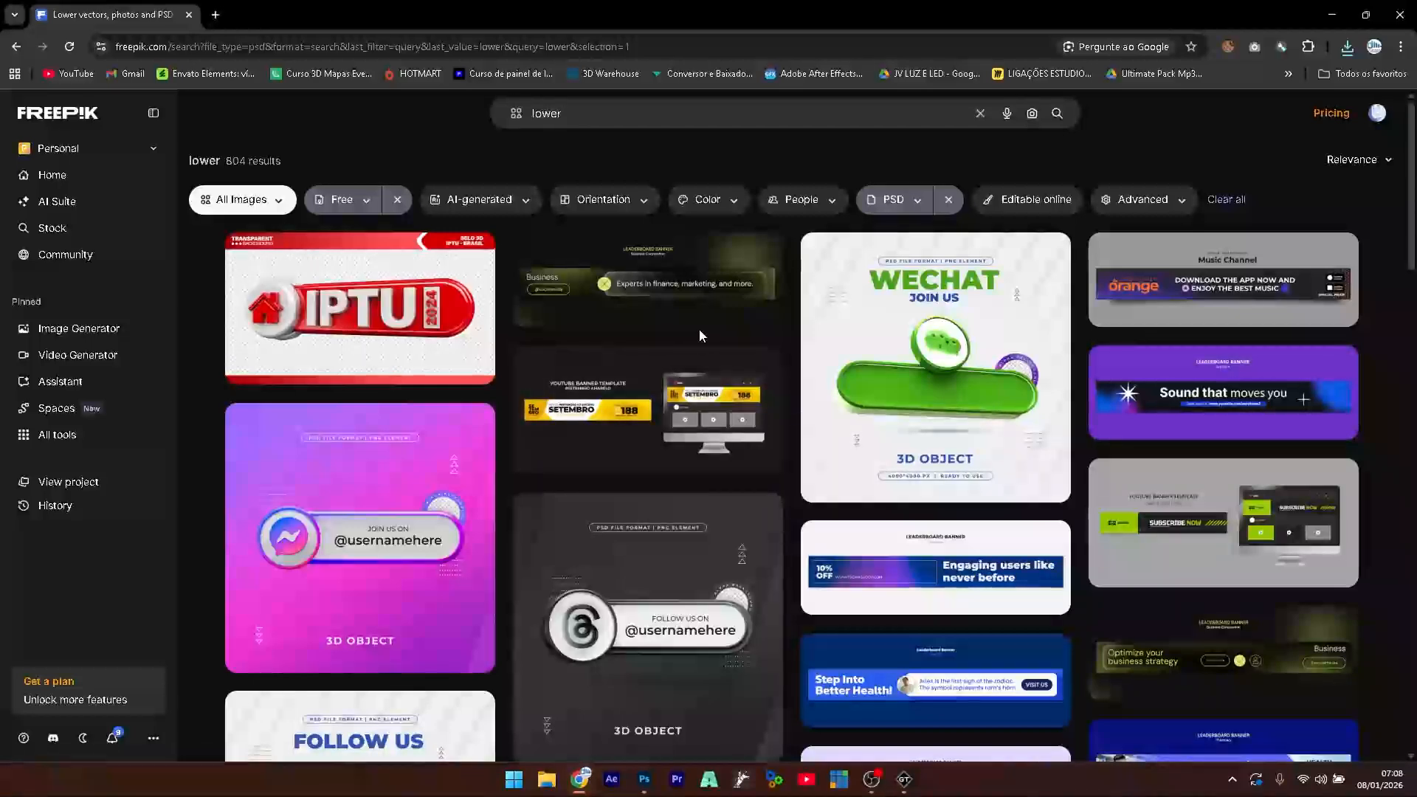
scroll(698, 329, down, 5)
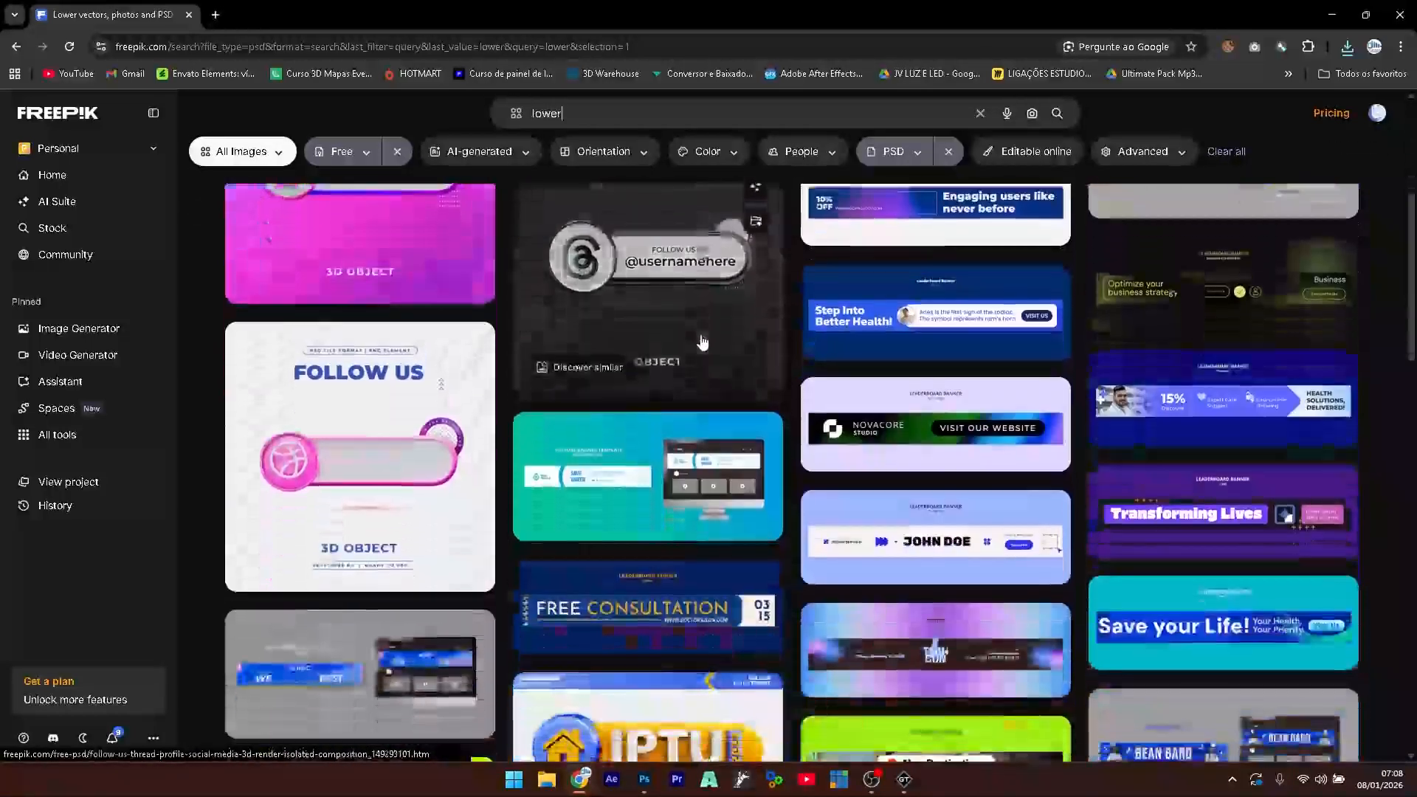
scroll(702, 342, down, 5)
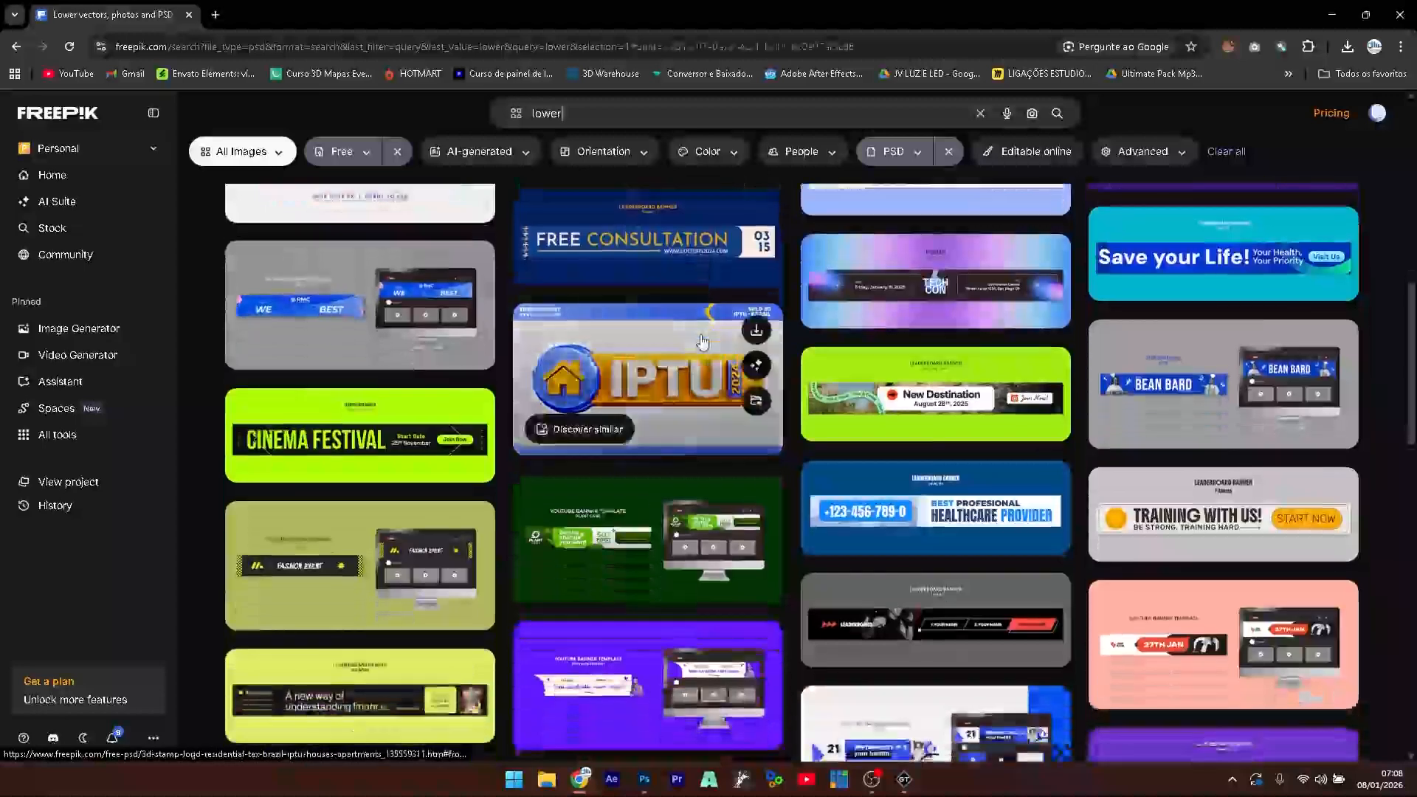
scroll(701, 342, up, 10)
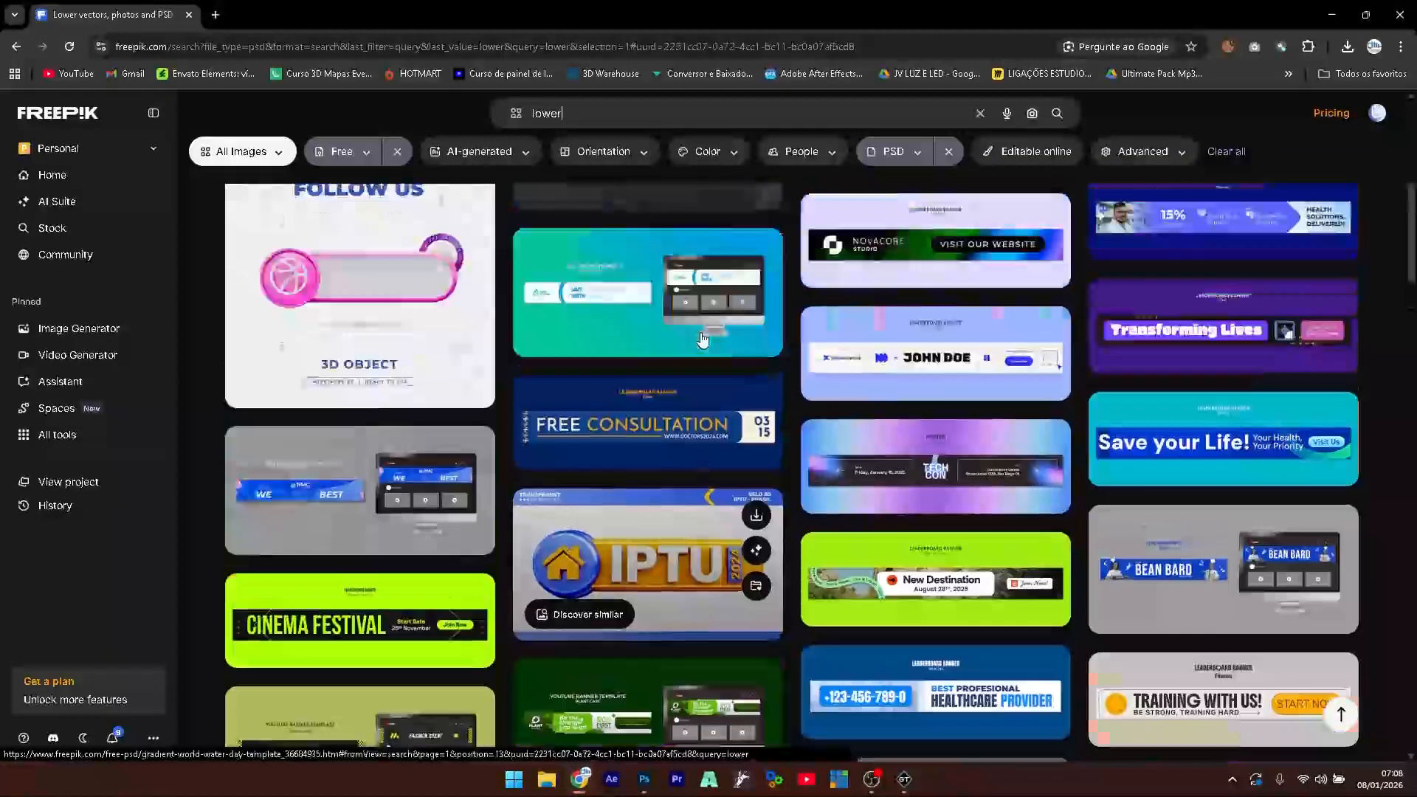
- Search for 'lower news', fixing the typo, and browse the free PSD results
click(634, 109)
text(nwes)
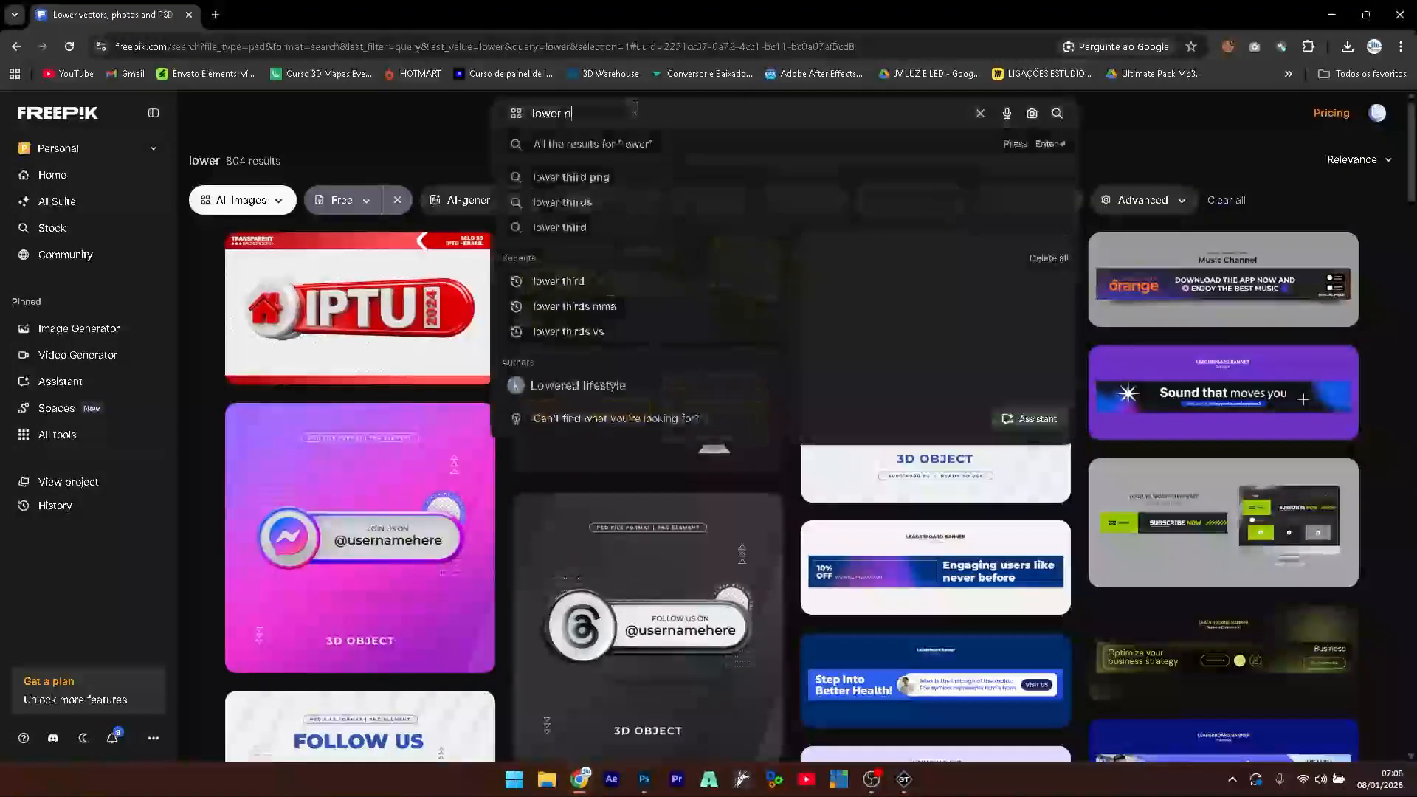
key(Return)
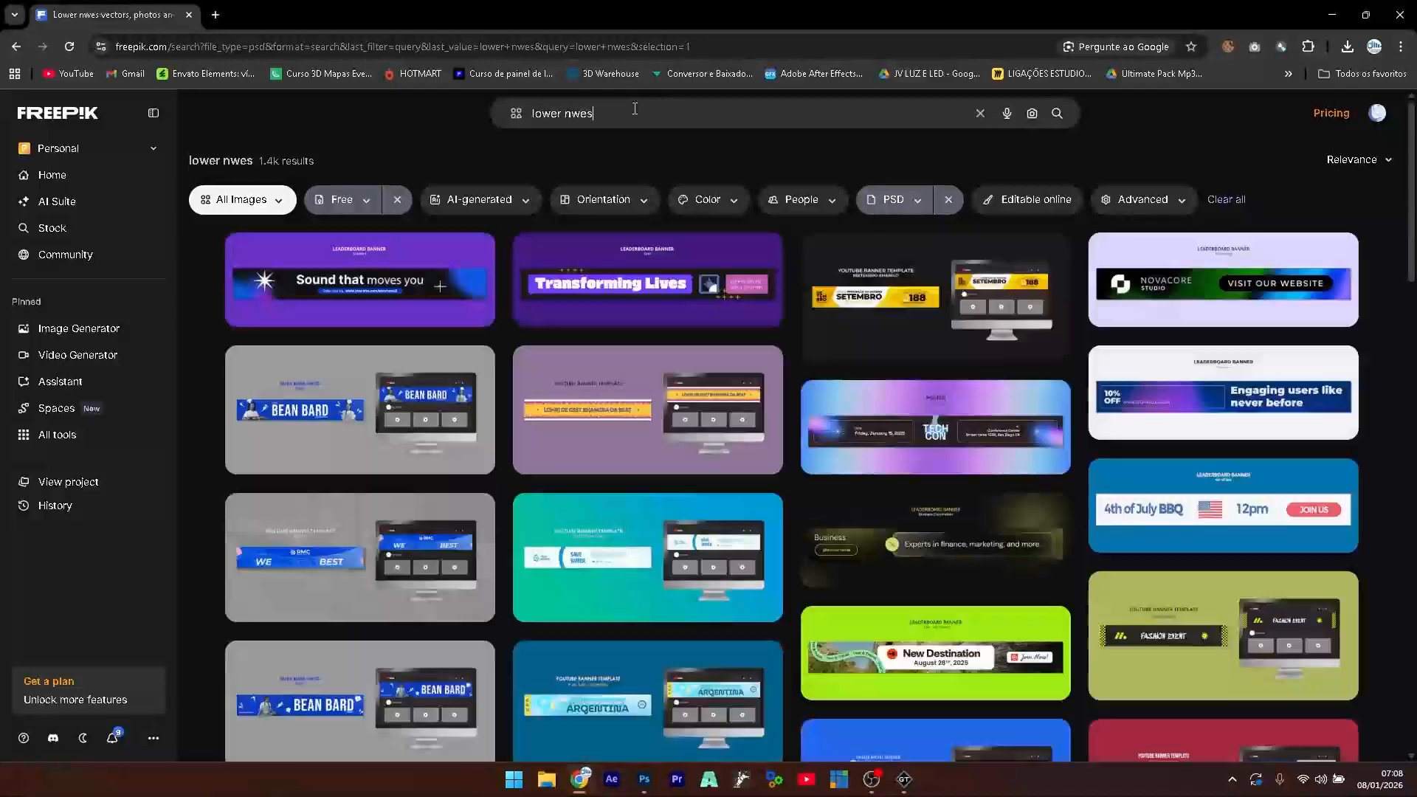
key(BackSpace)
key(BackSpace)
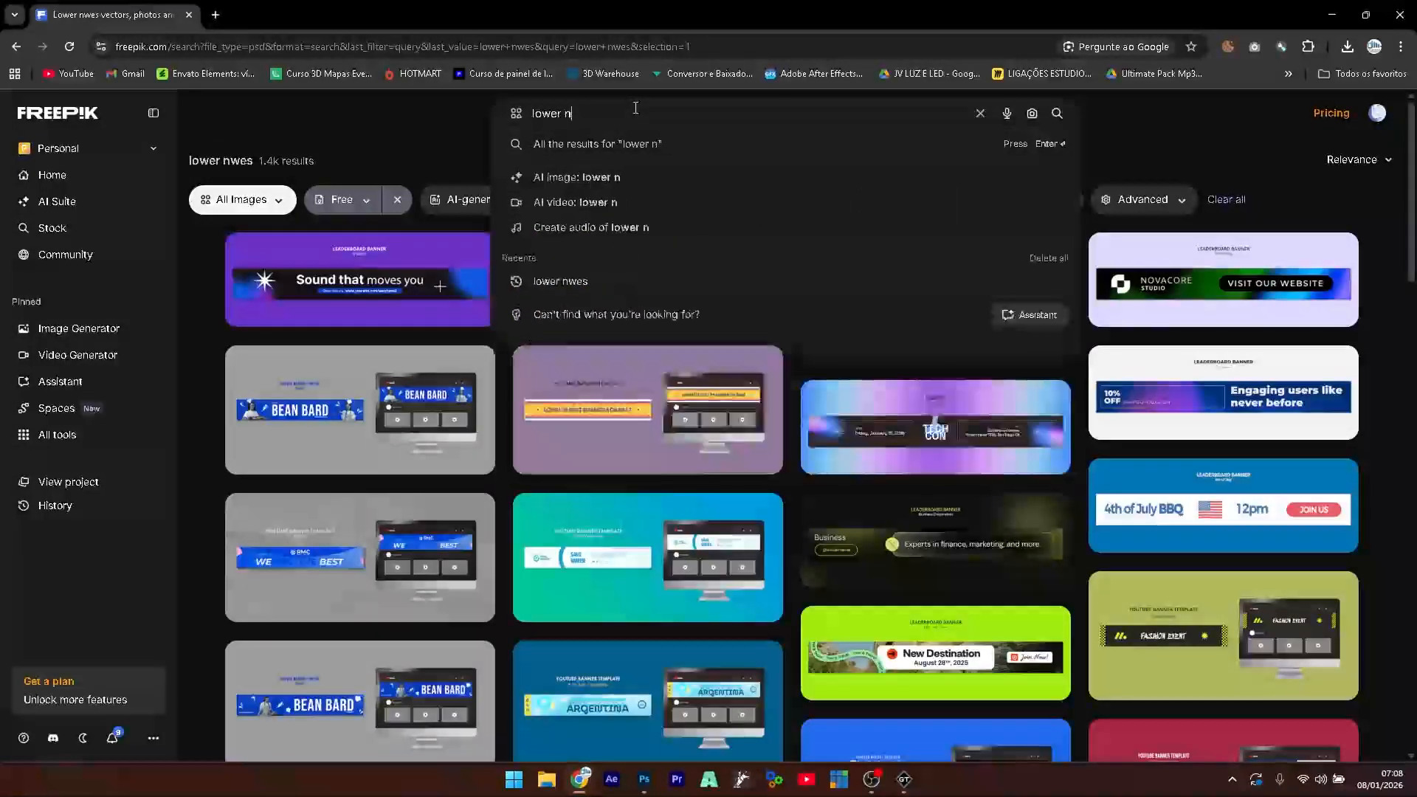
text(ews)
key(Return)
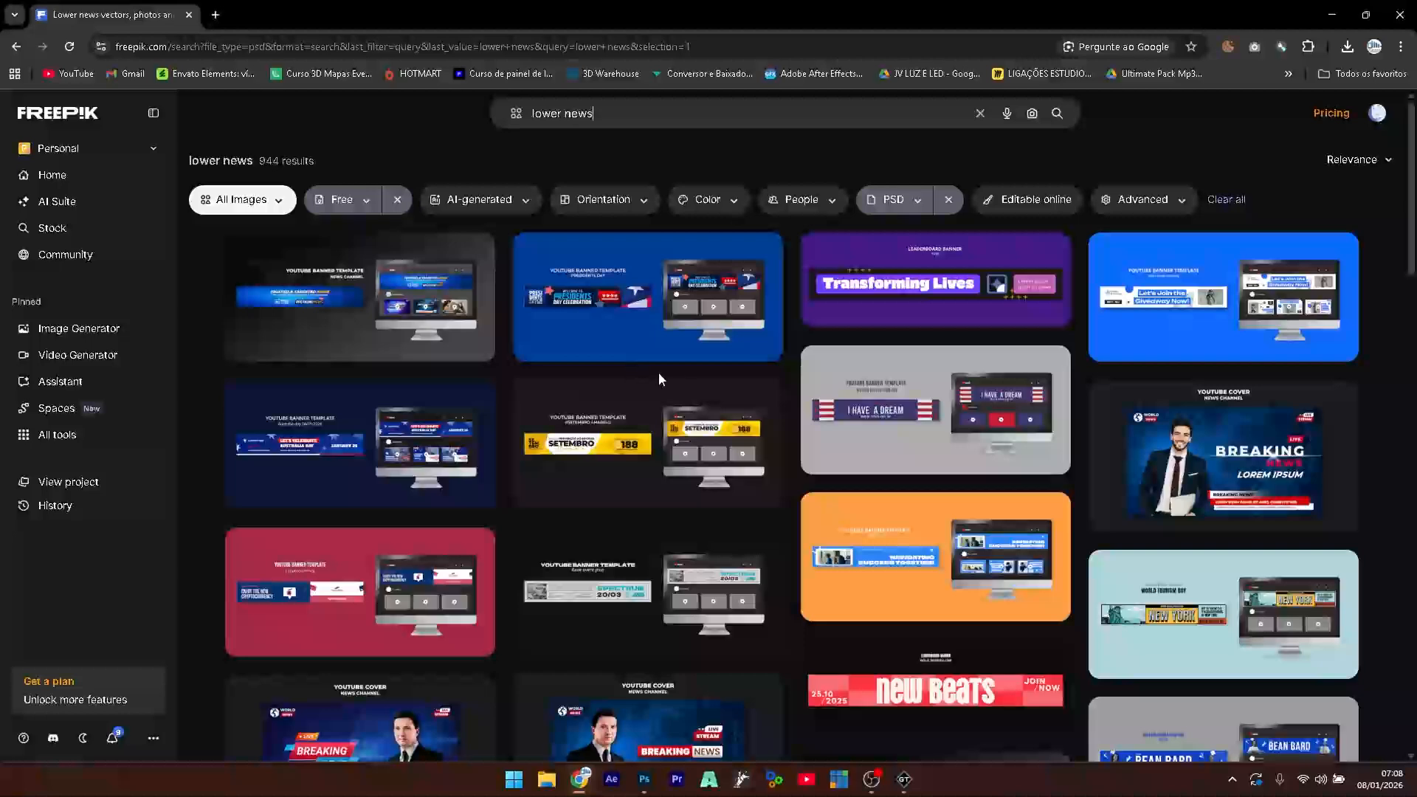
scroll(547, 437, down, 4)
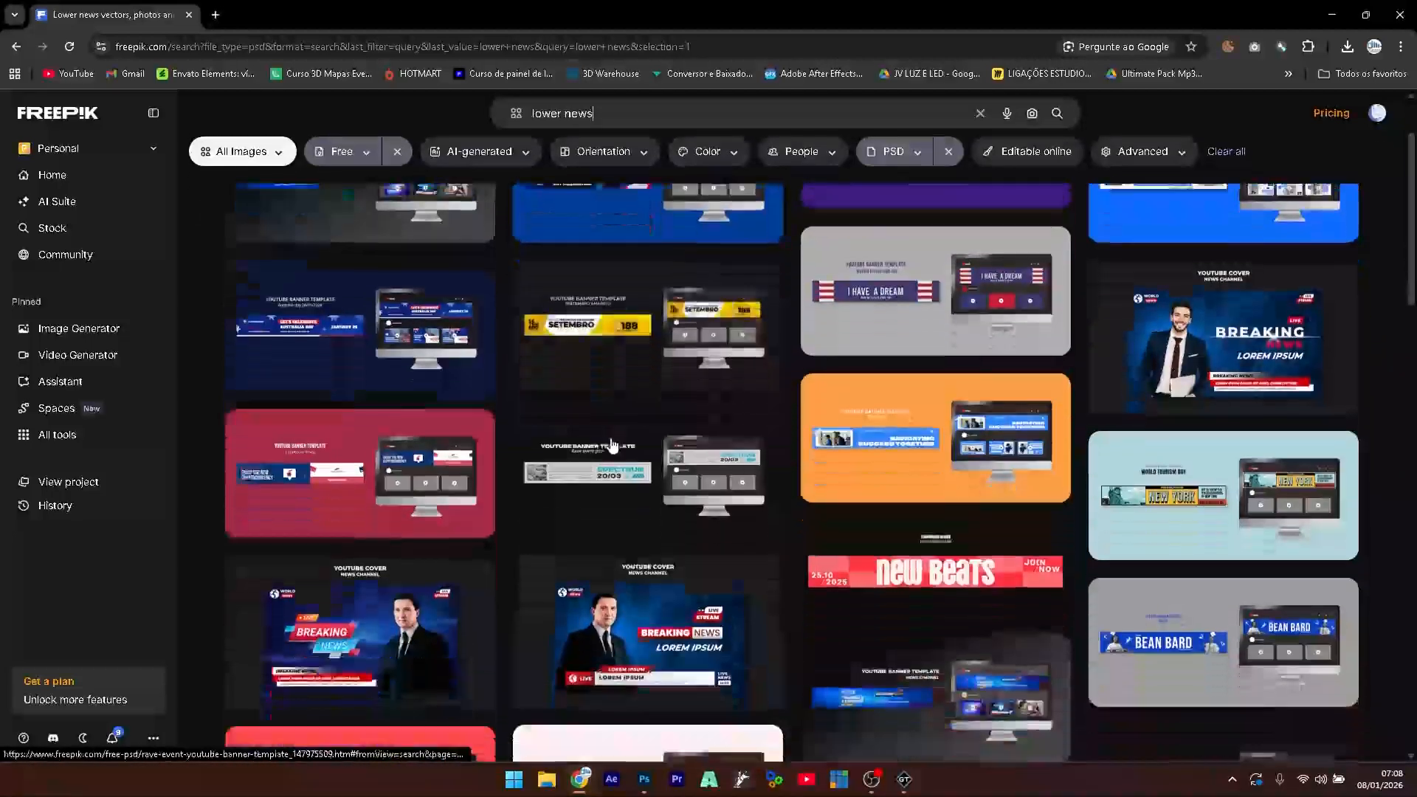
scroll(618, 452, down, 4)
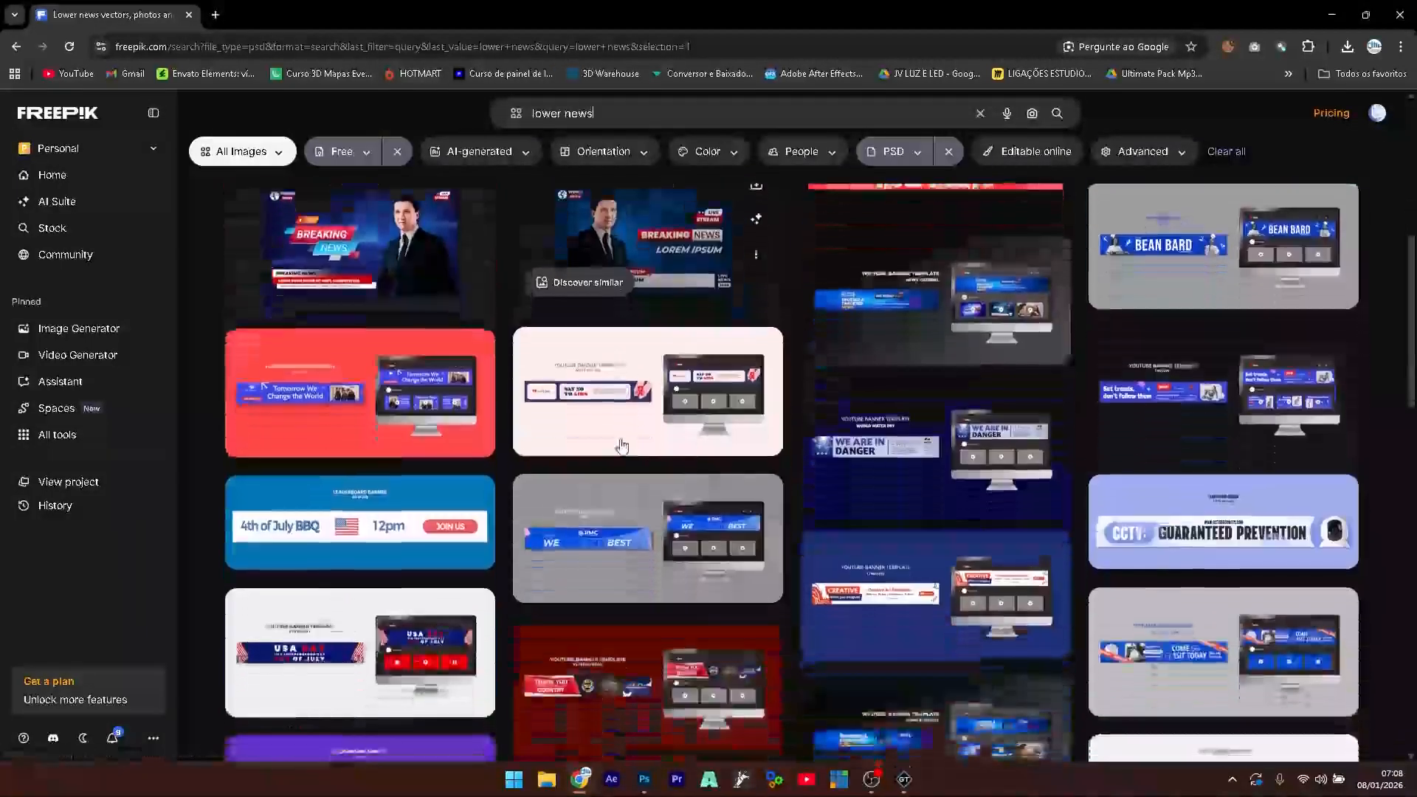
scroll(622, 445, down, 8)
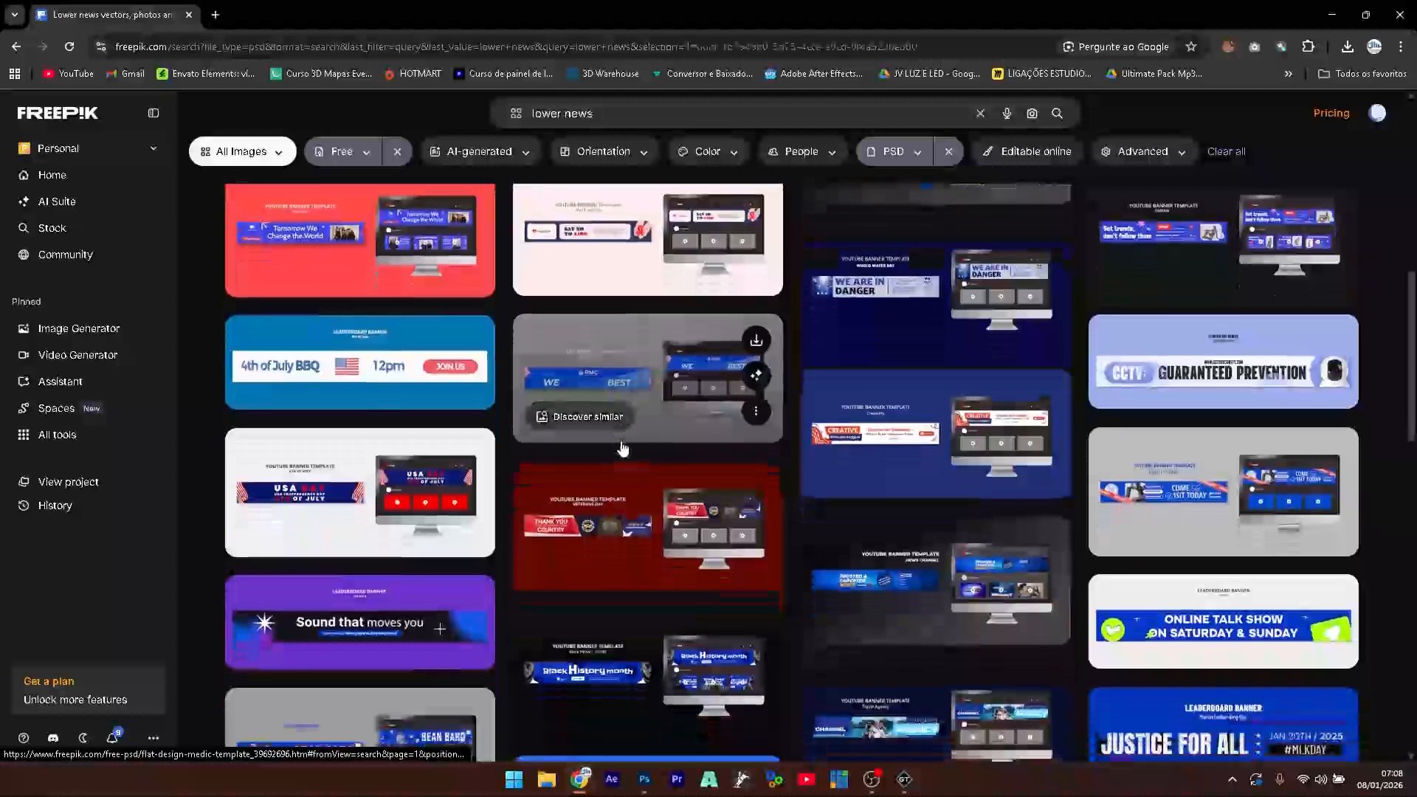
scroll(627, 444, down, 10)
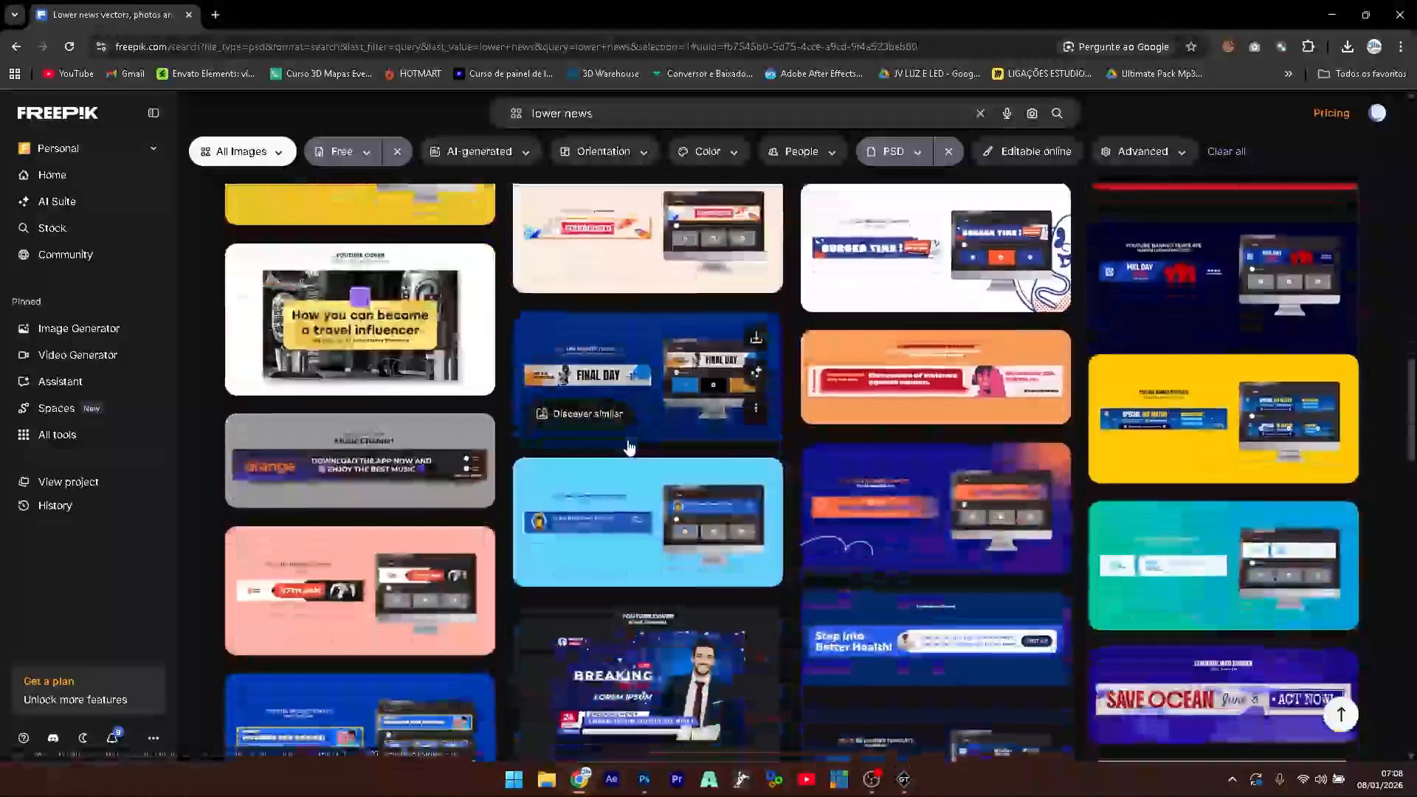
scroll(628, 446, down, 4)
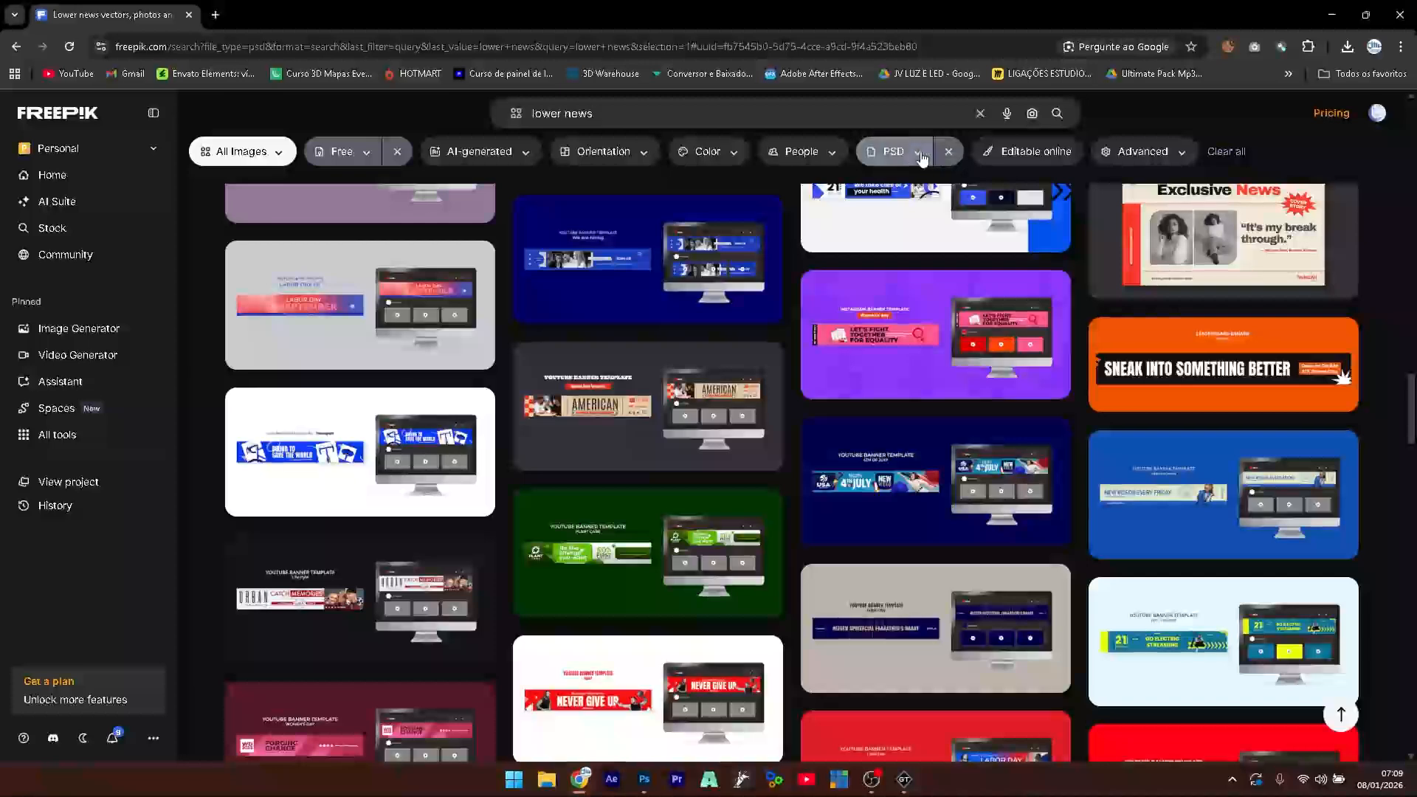
- Remove the PSD file-type filter and open the Streaming News banner asset
click(897, 151)
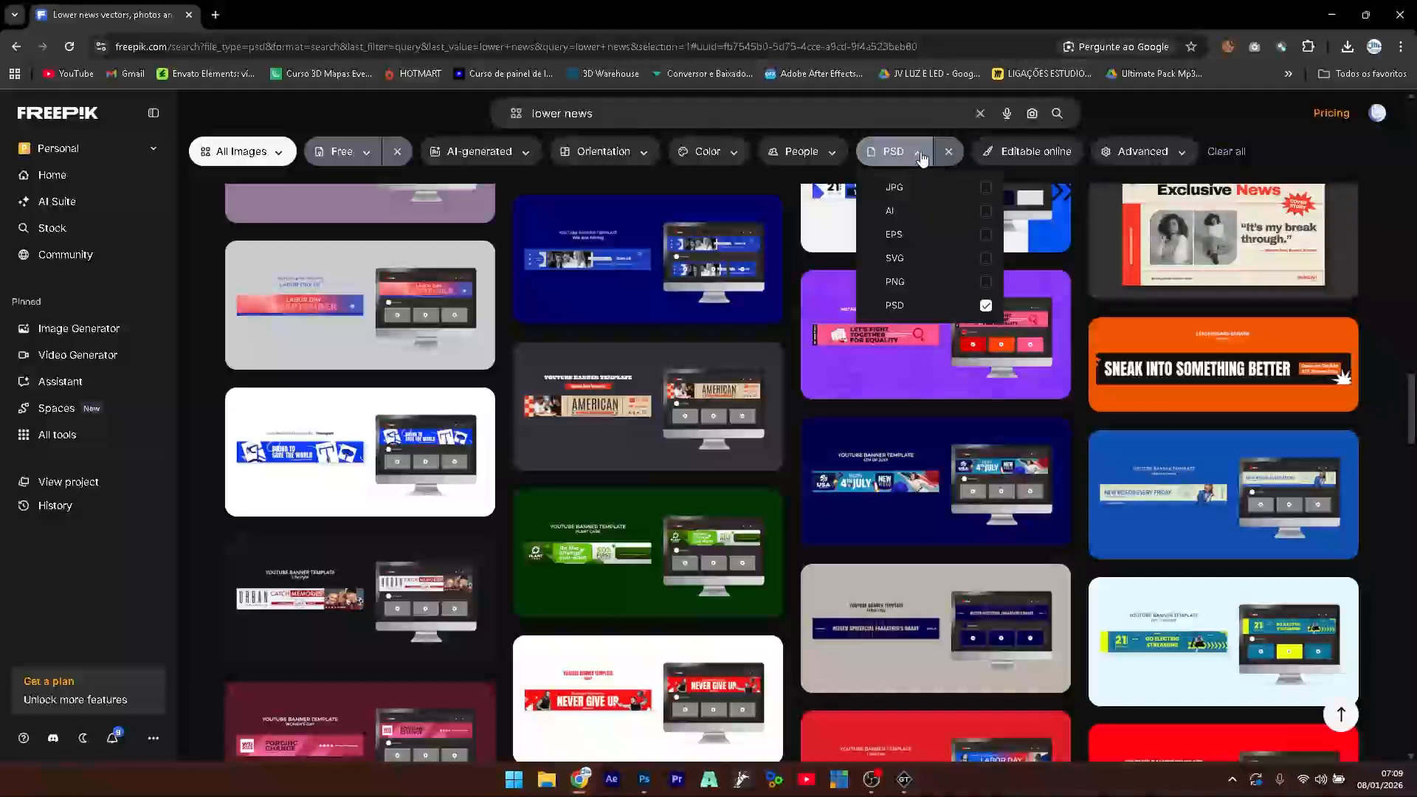
click(985, 305)
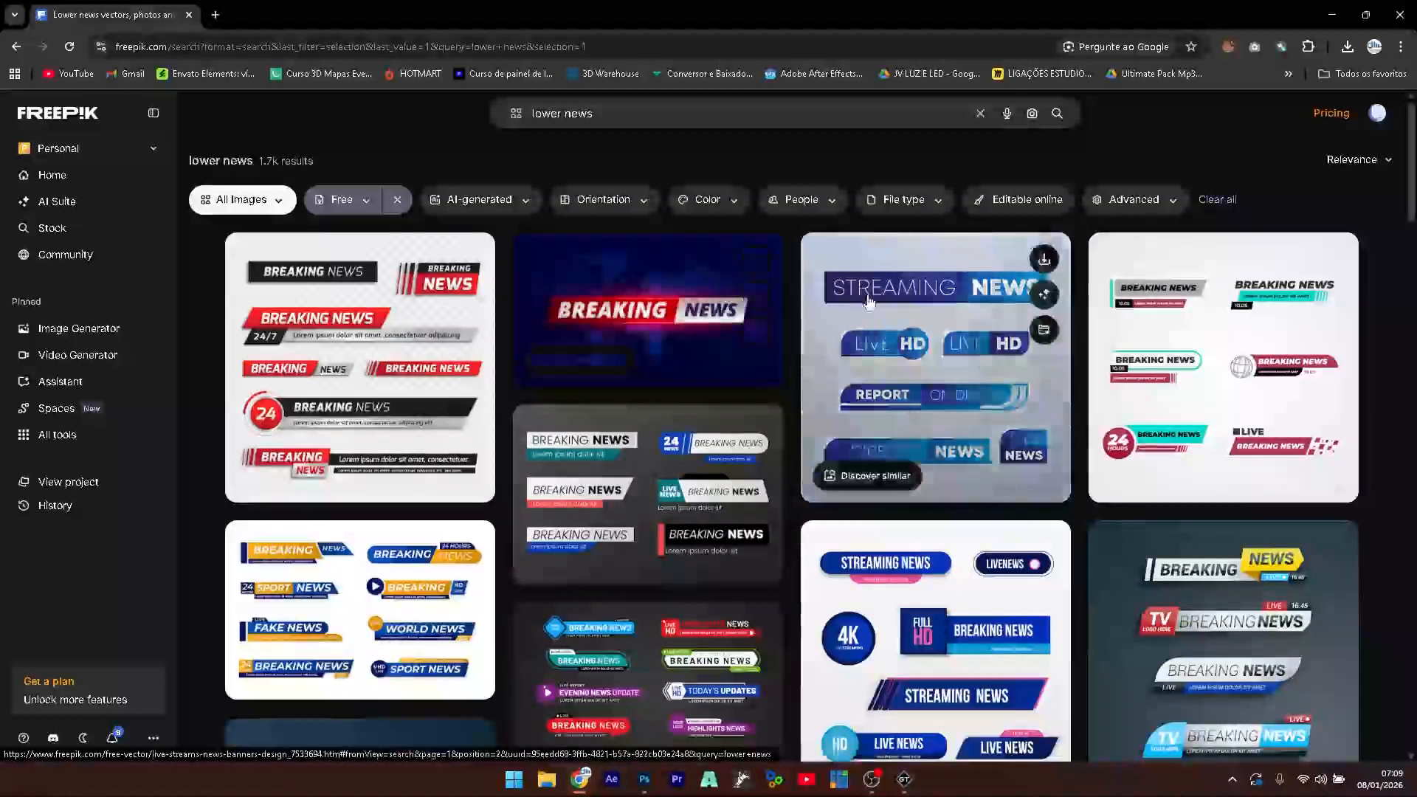
click(953, 353)
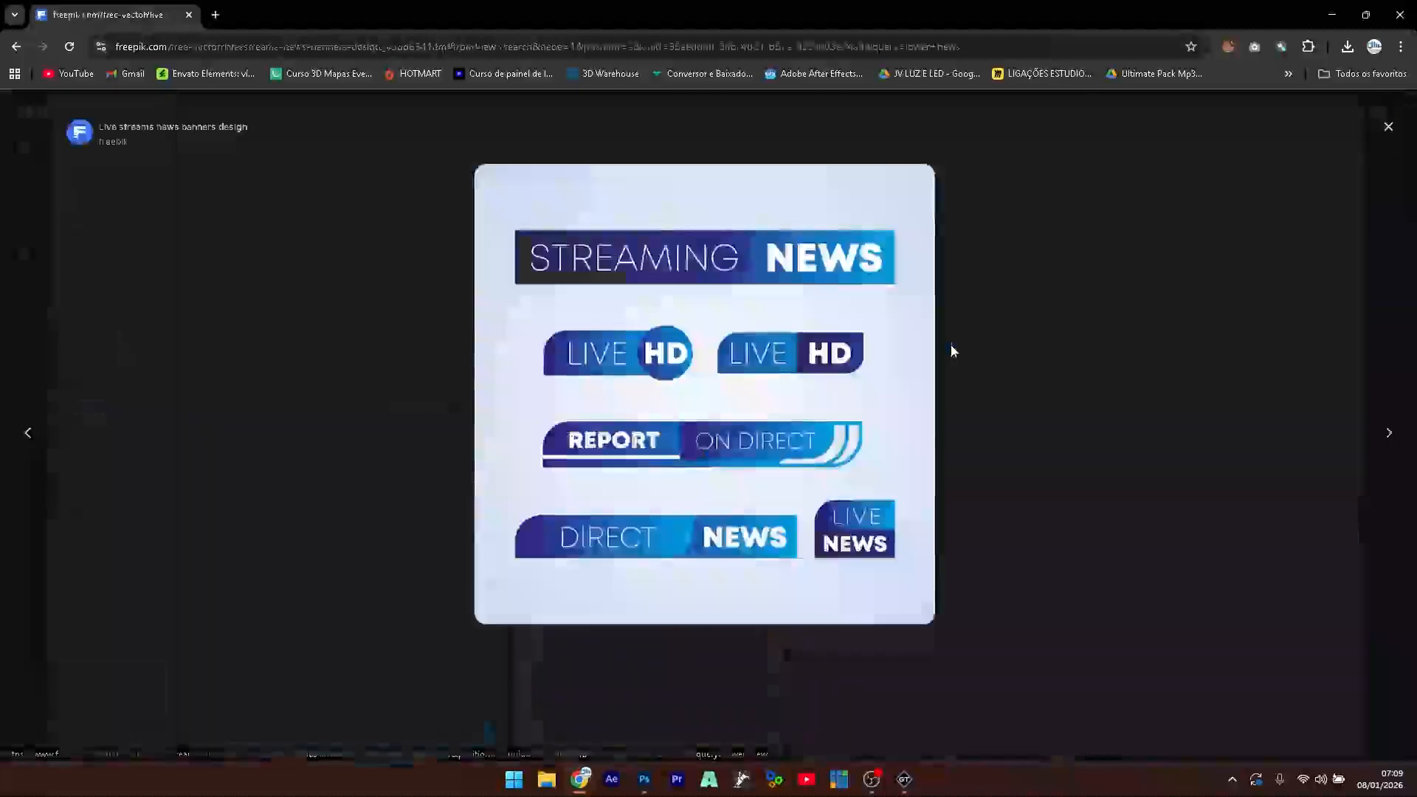
- Download the design as JPG 7533694_3696490.jpg into the Downloads folder
click(1329, 137)
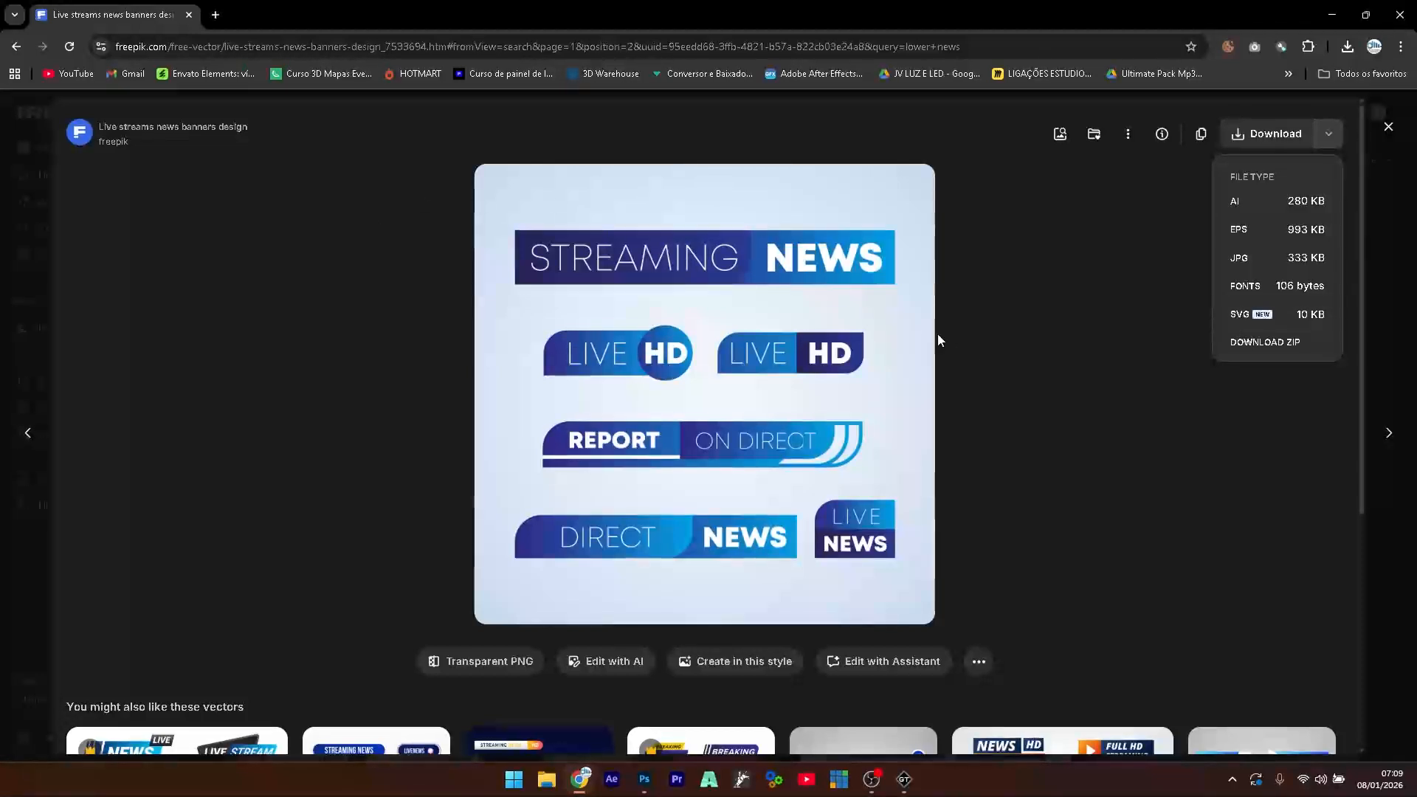
click(1256, 259)
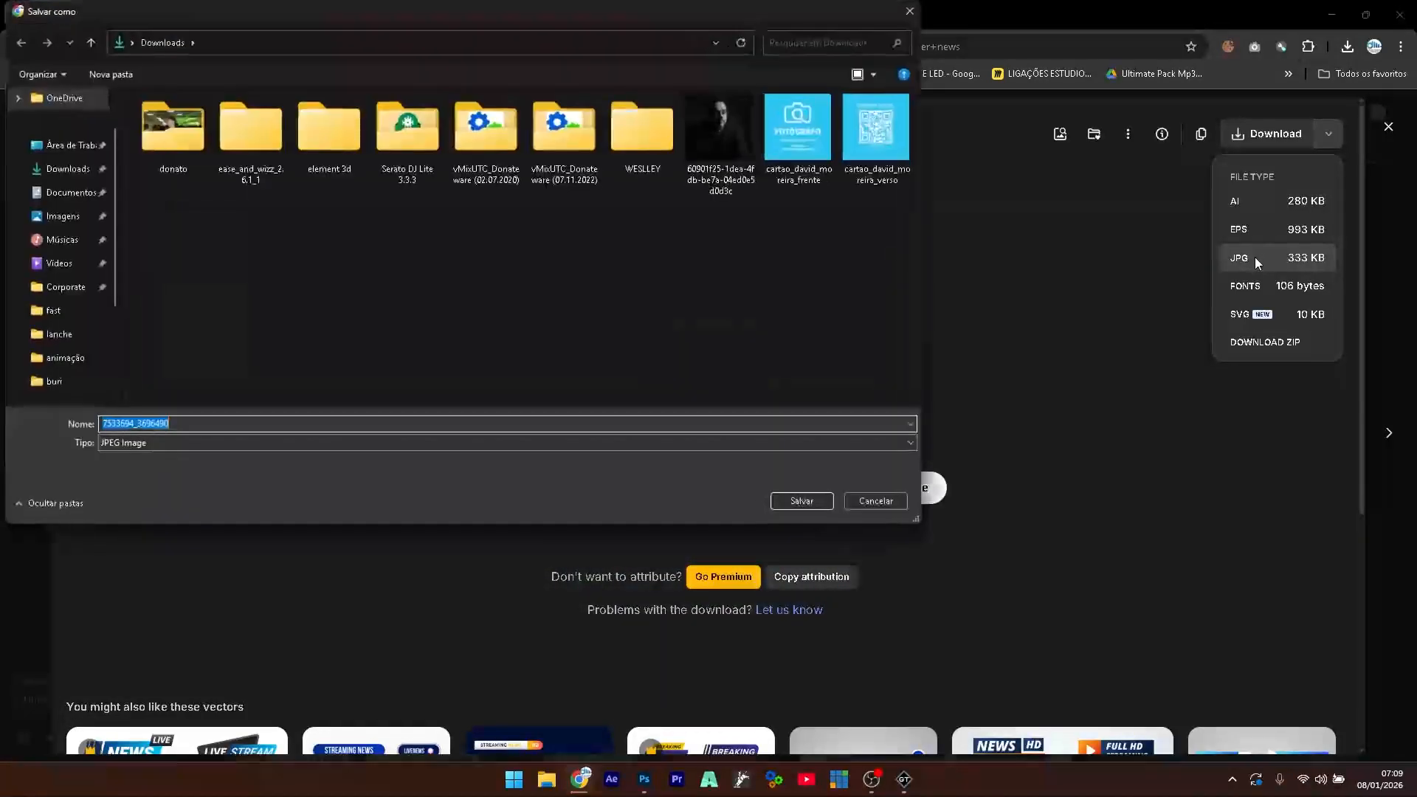
click(85, 172)
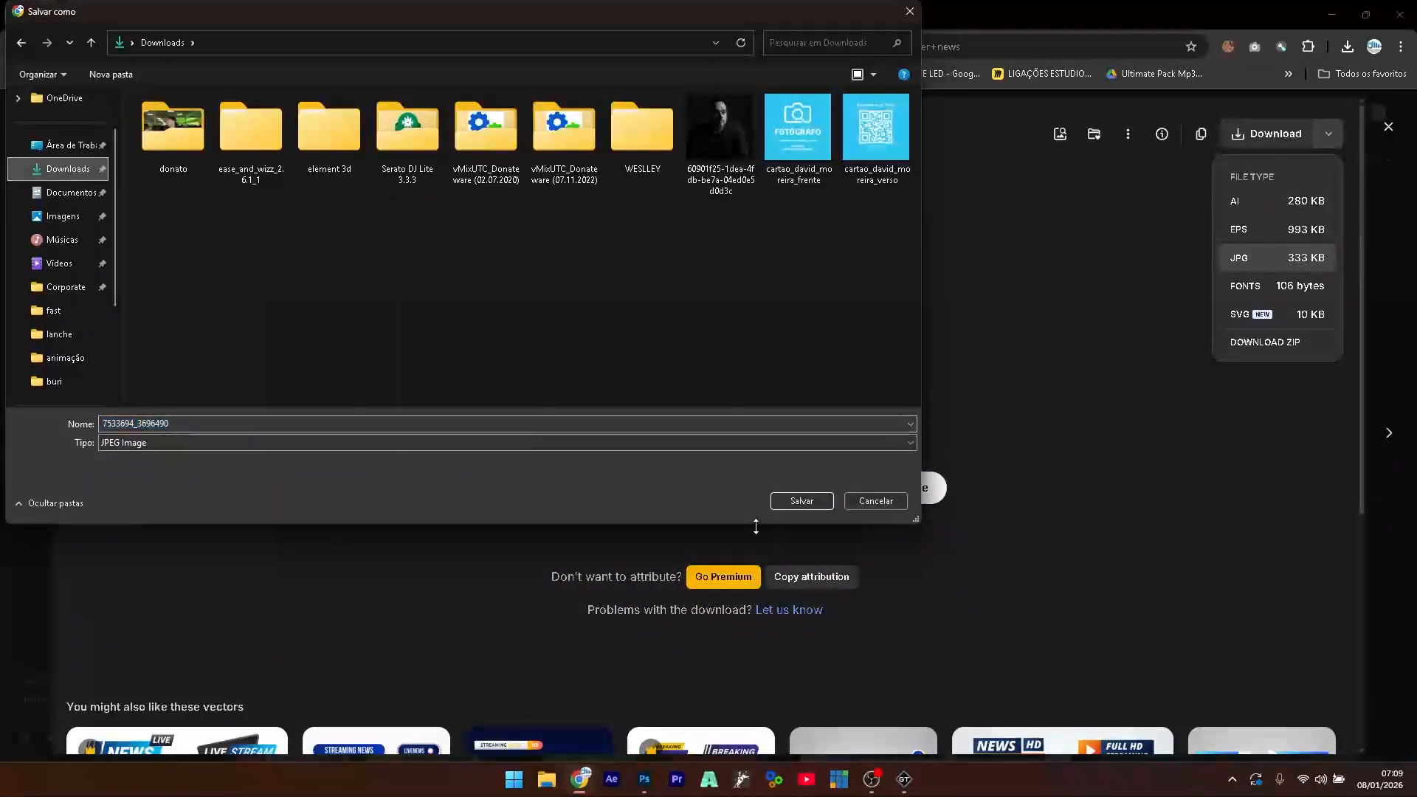
click(801, 501)
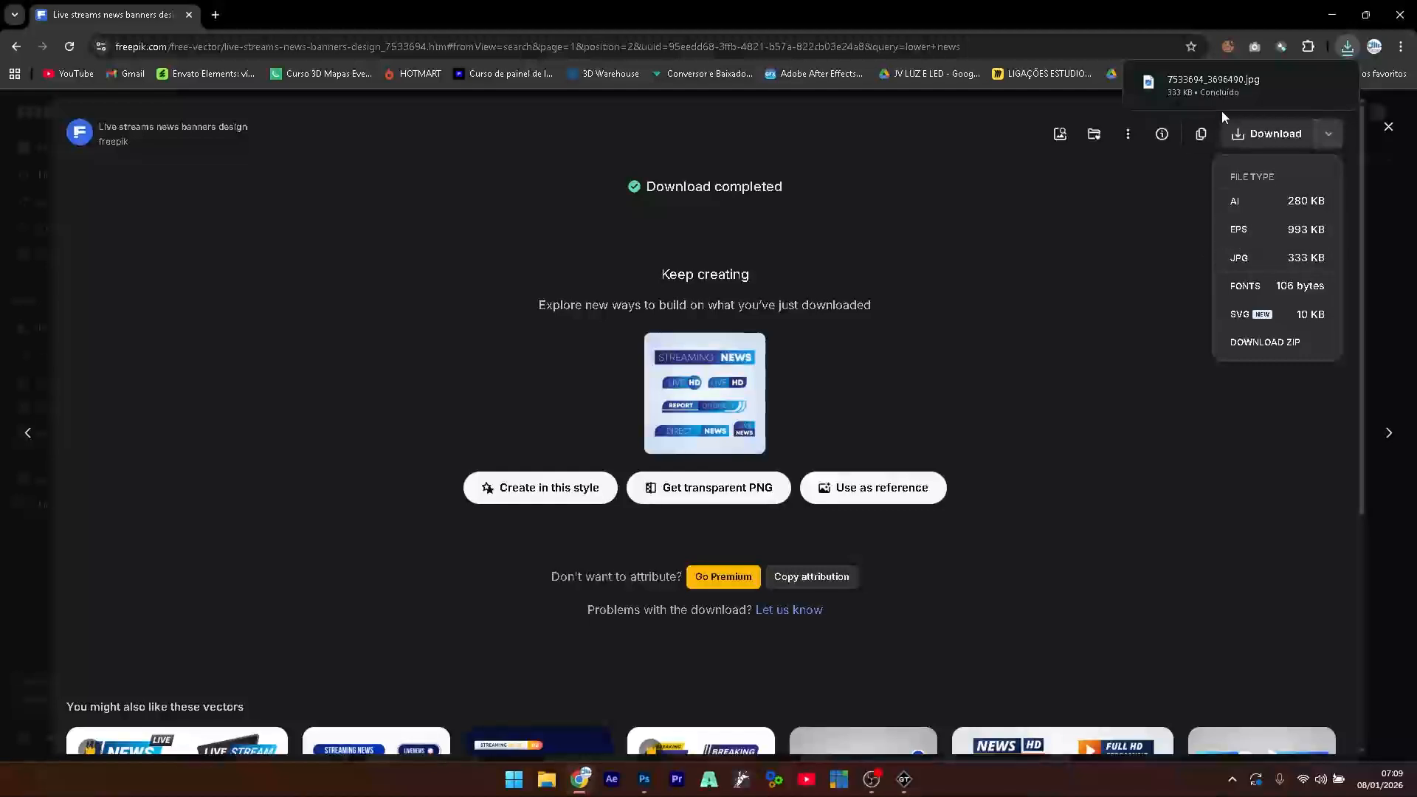
mouse_move(1182, 86)
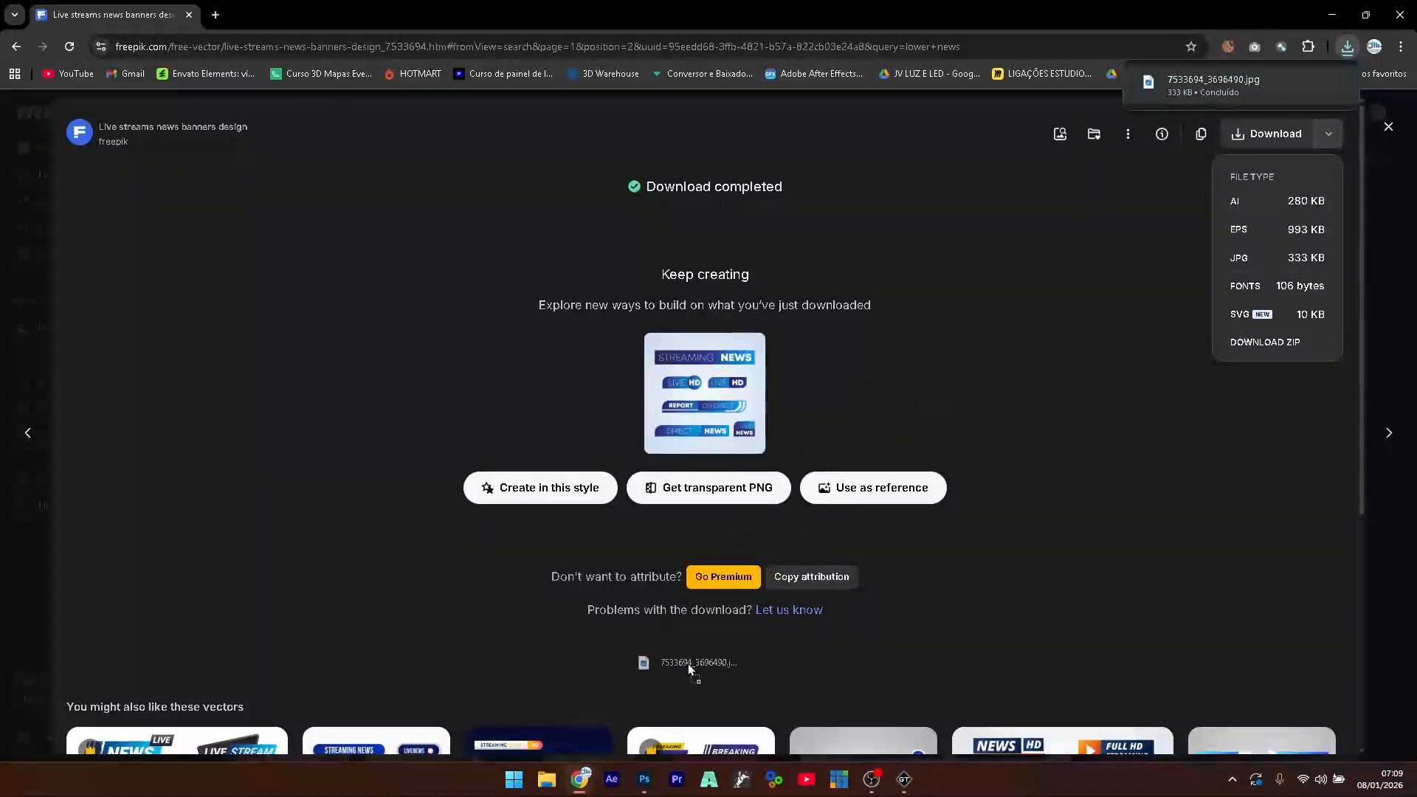
- Place the downloaded JPG onto the Sem Título-1 canvas
click(645, 781)
drag(647, 788, 652, 427)
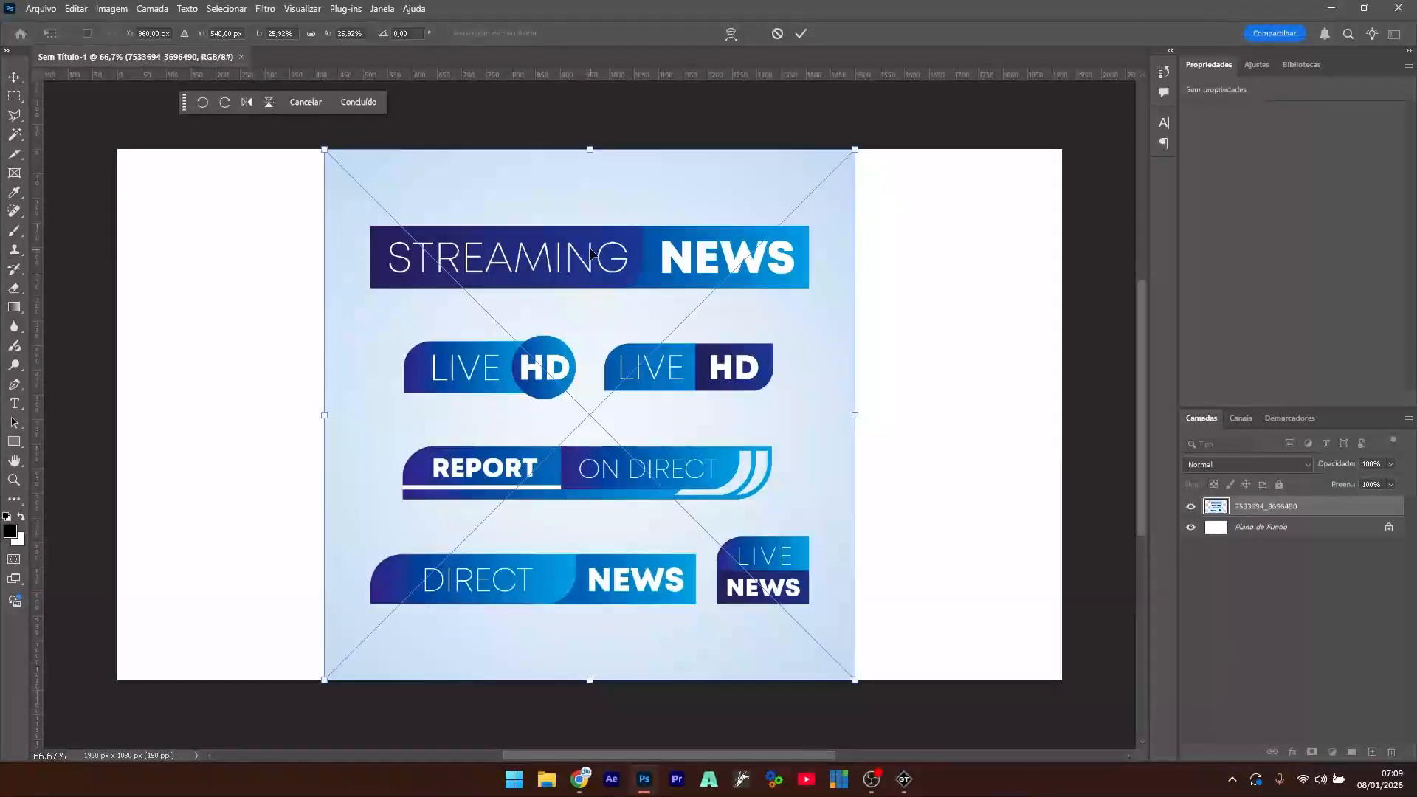
key(Return)
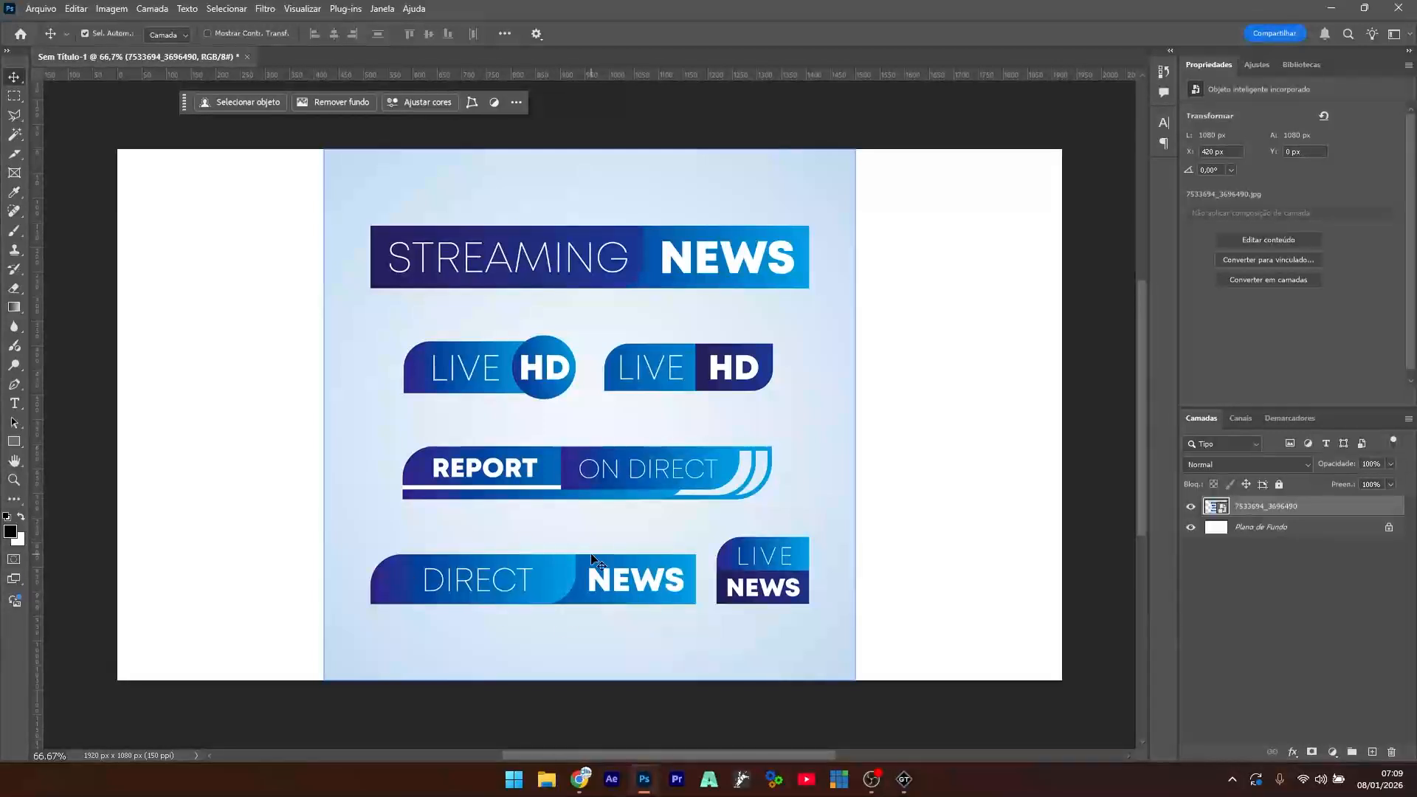
- Copy the DIRECT NEWS banner to its own layer, hide the source image, and move it up
click(13, 97)
drag(359, 548, 702, 615)
key(ctrl+j)
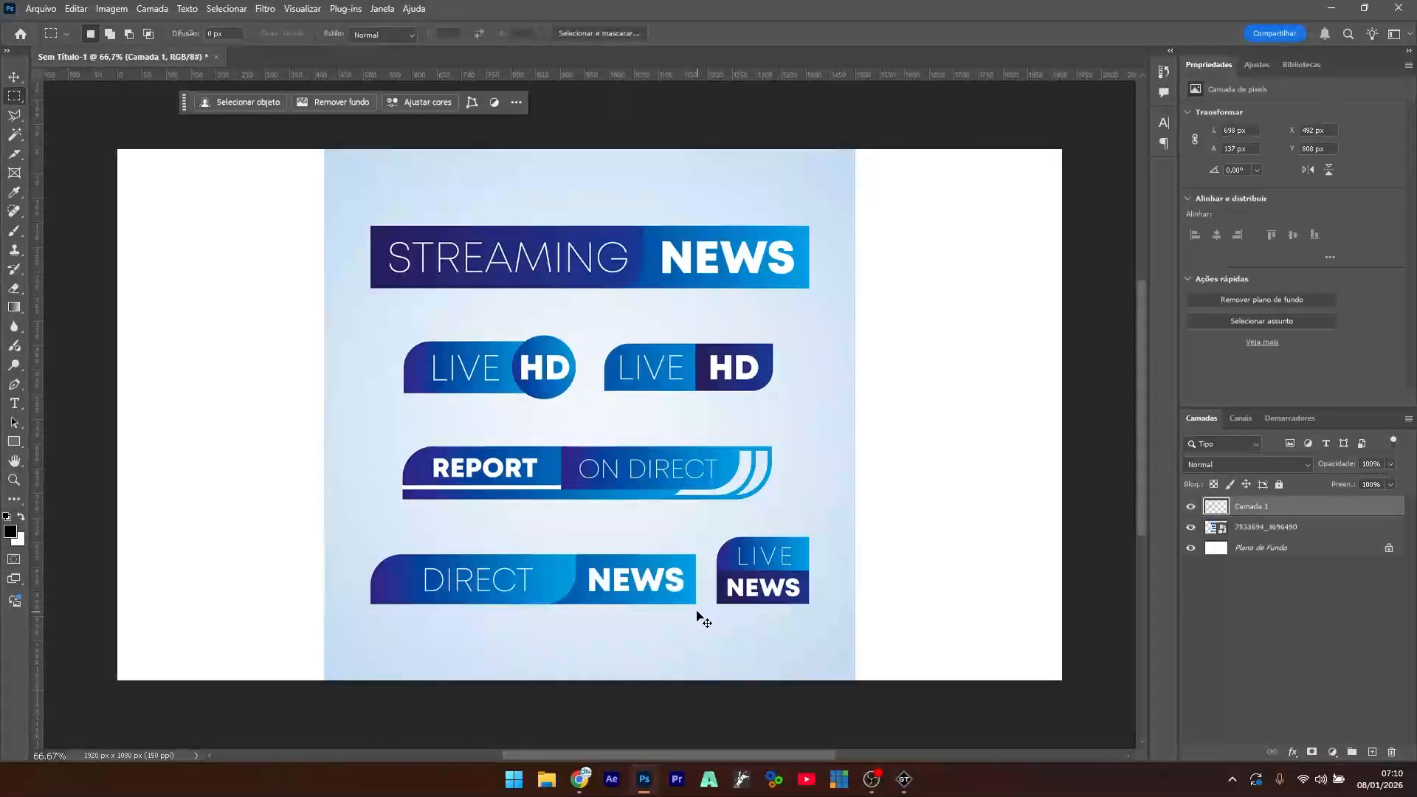
click(1190, 527)
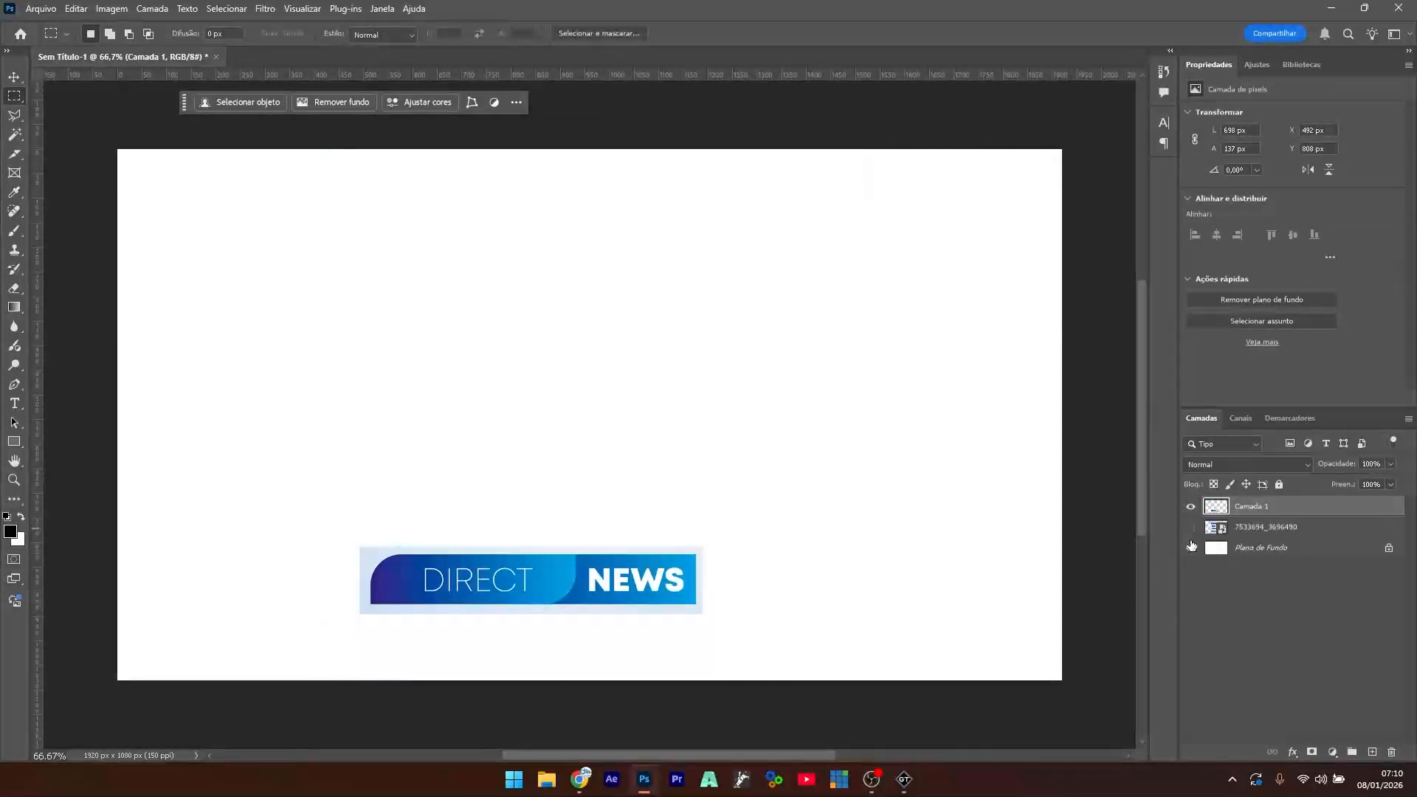
click(13, 77)
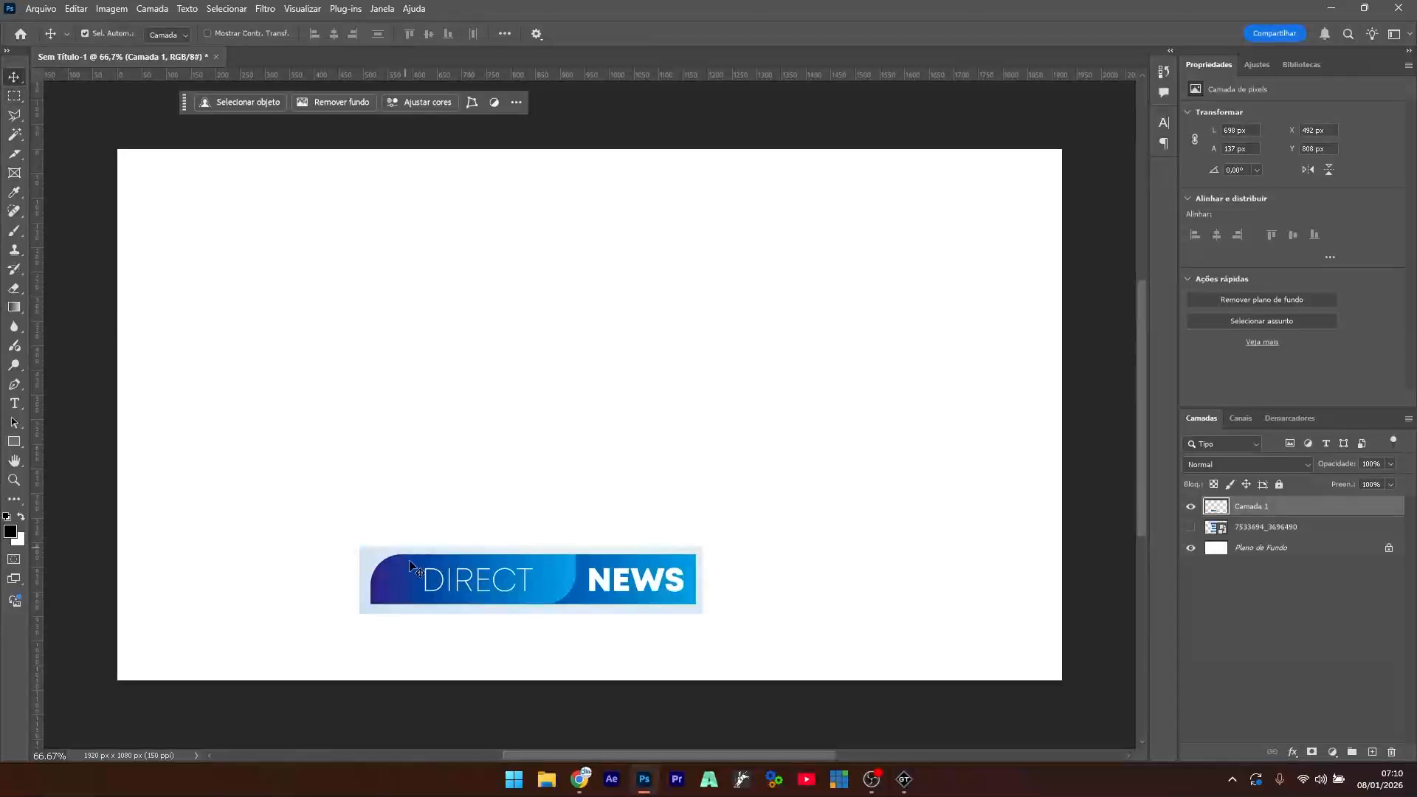
drag(519, 589, 588, 353)
scroll(525, 398, up, 5)
scroll(499, 392, down, 1)
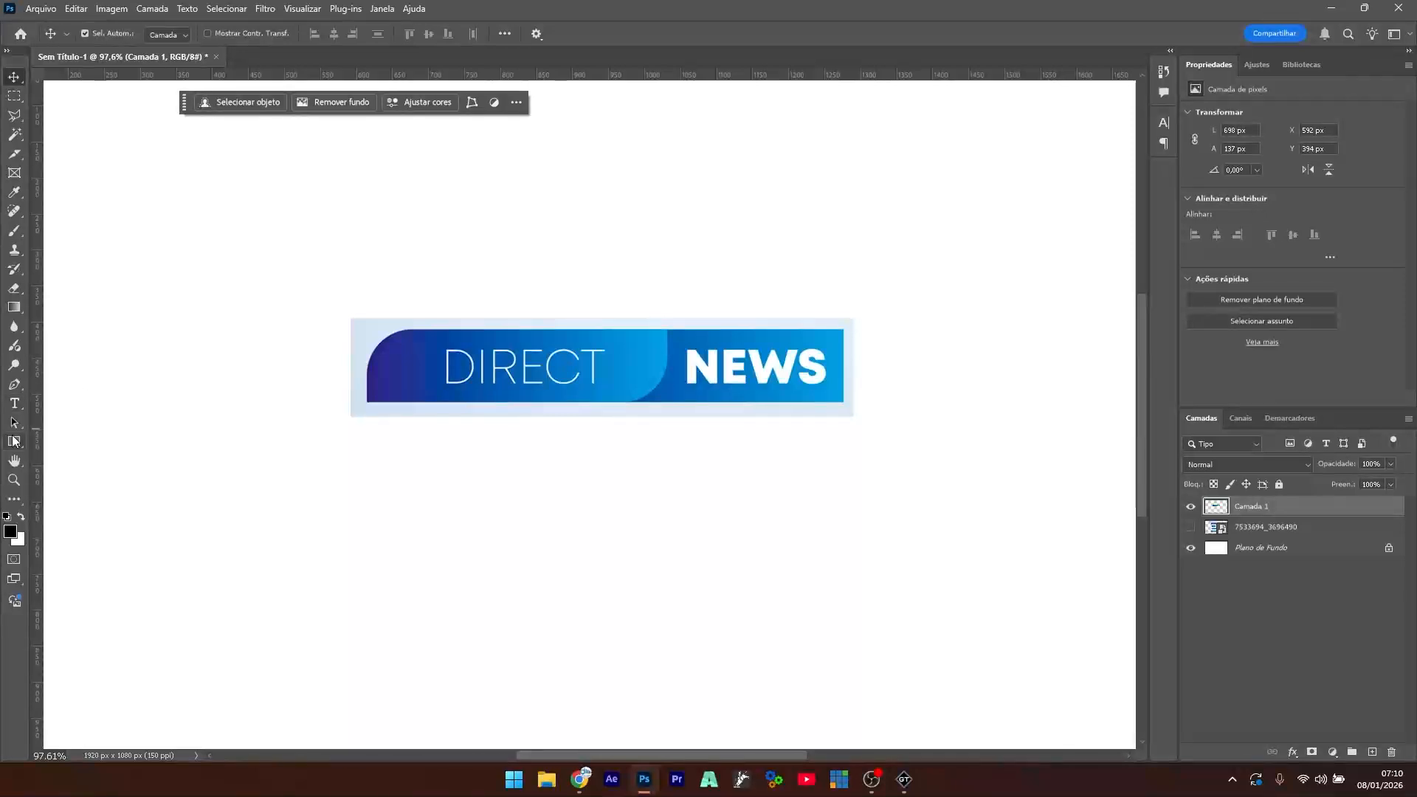
- Draw a black rectangle with 0 corner radius over the banner's DIRECT text
click(13, 441)
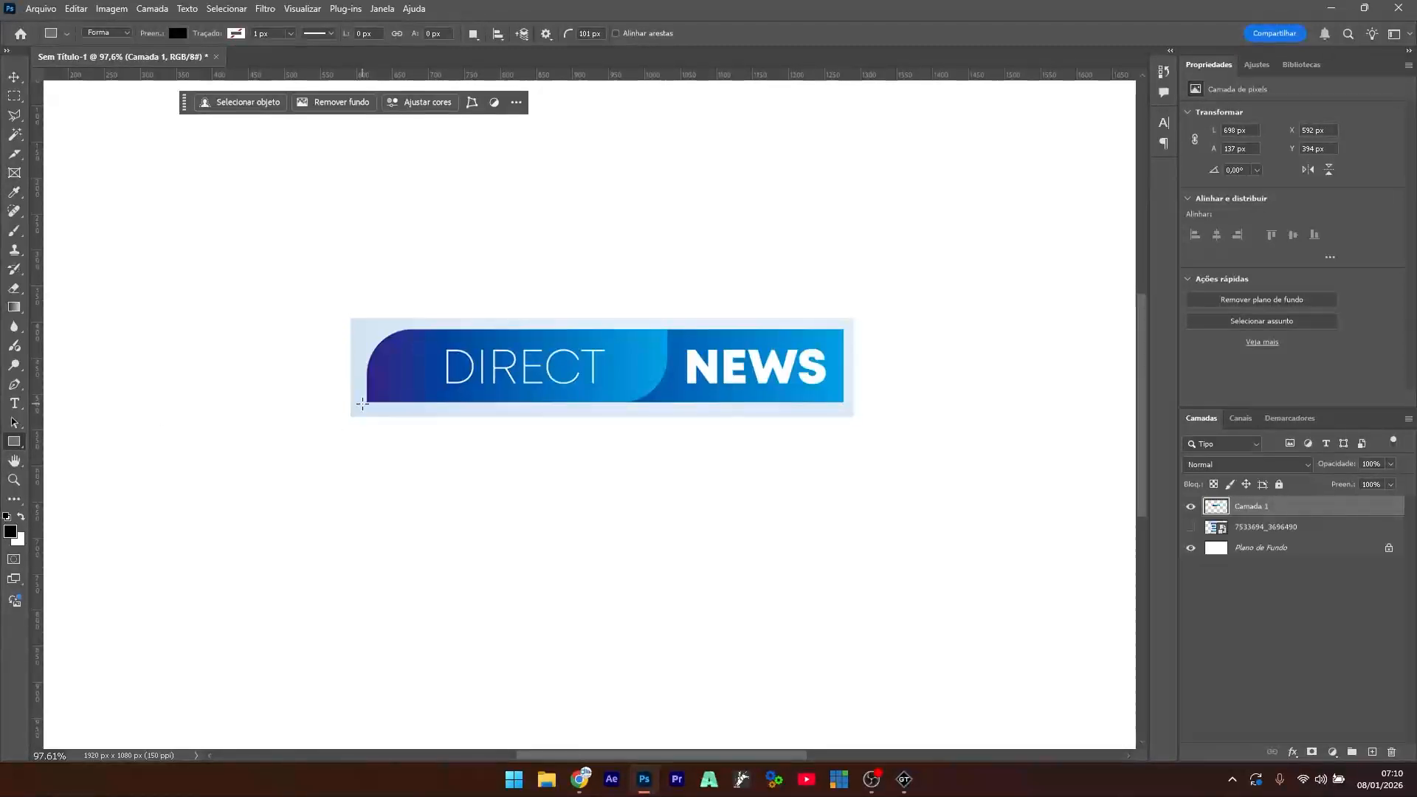
drag(386, 402, 668, 327)
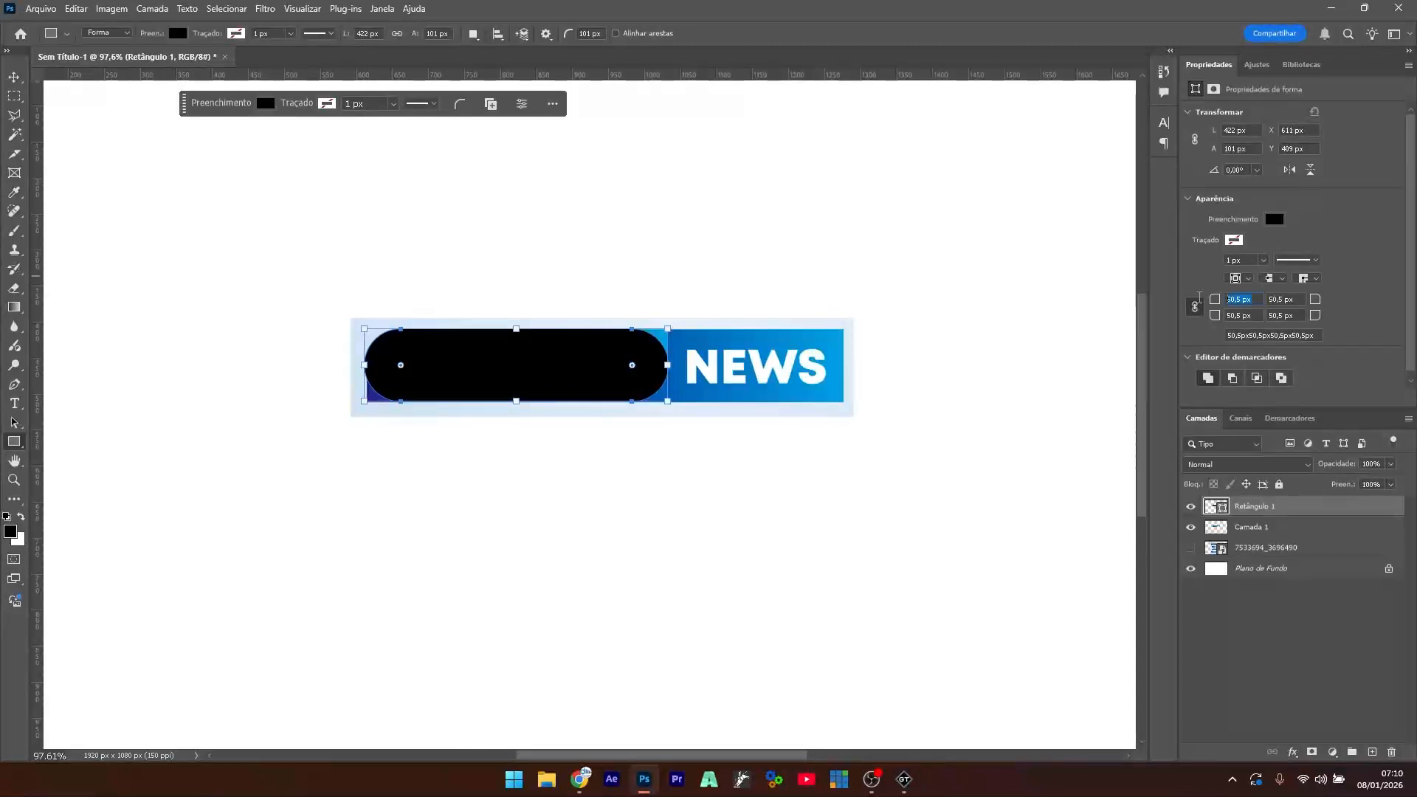
text(0)
key(Return)
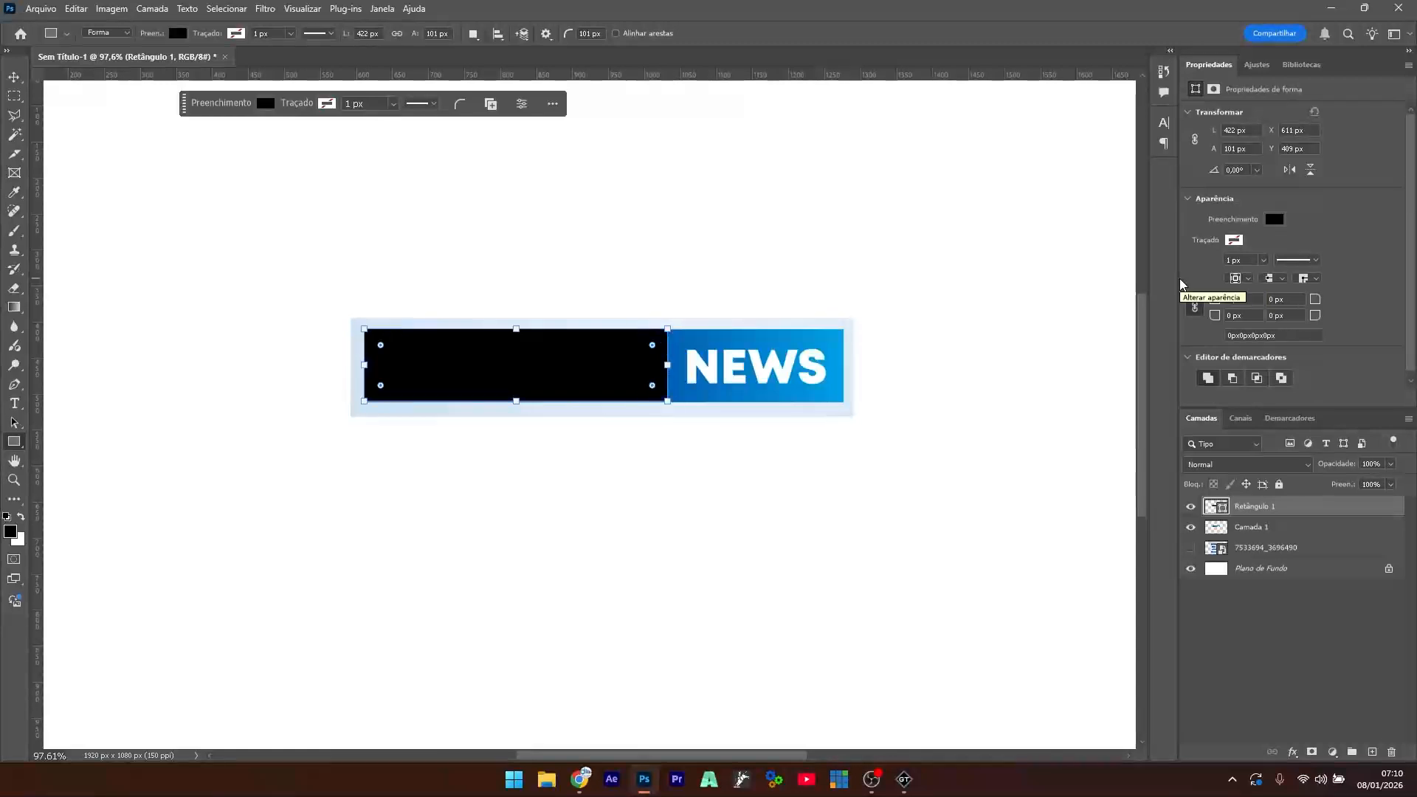
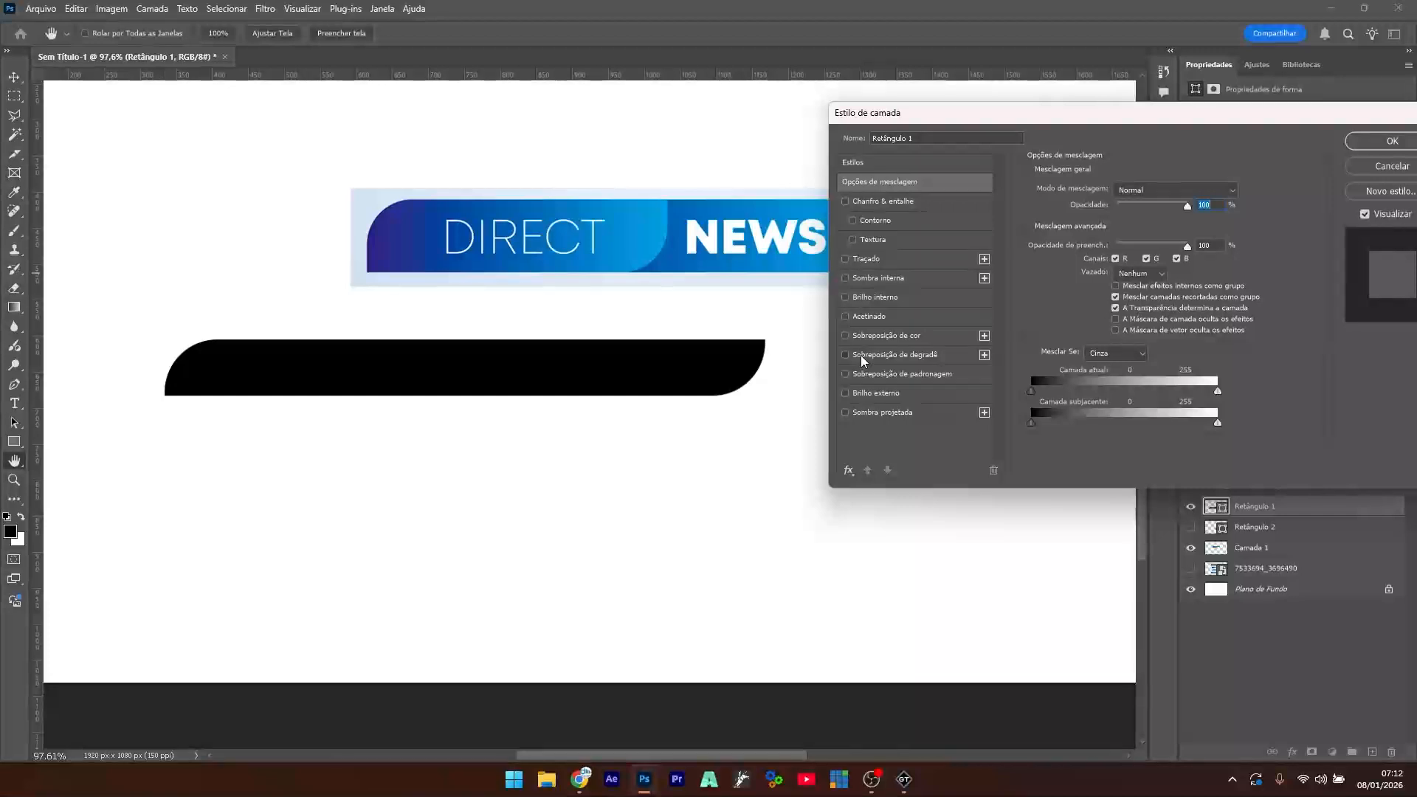
- Add a Gradient Overlay to Retângulo 1, sampling the banner's dark blue for the left stop
click(861, 357)
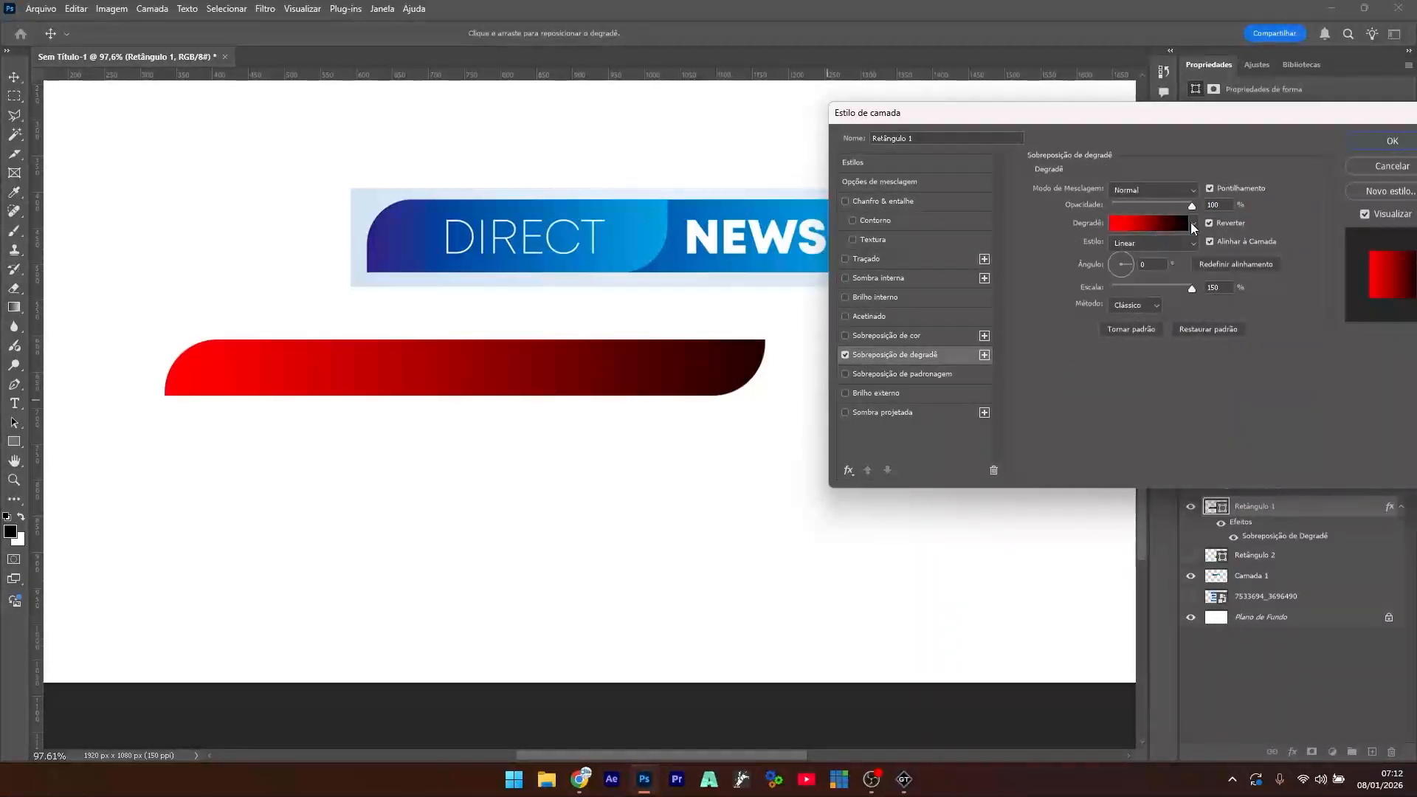
click(1147, 224)
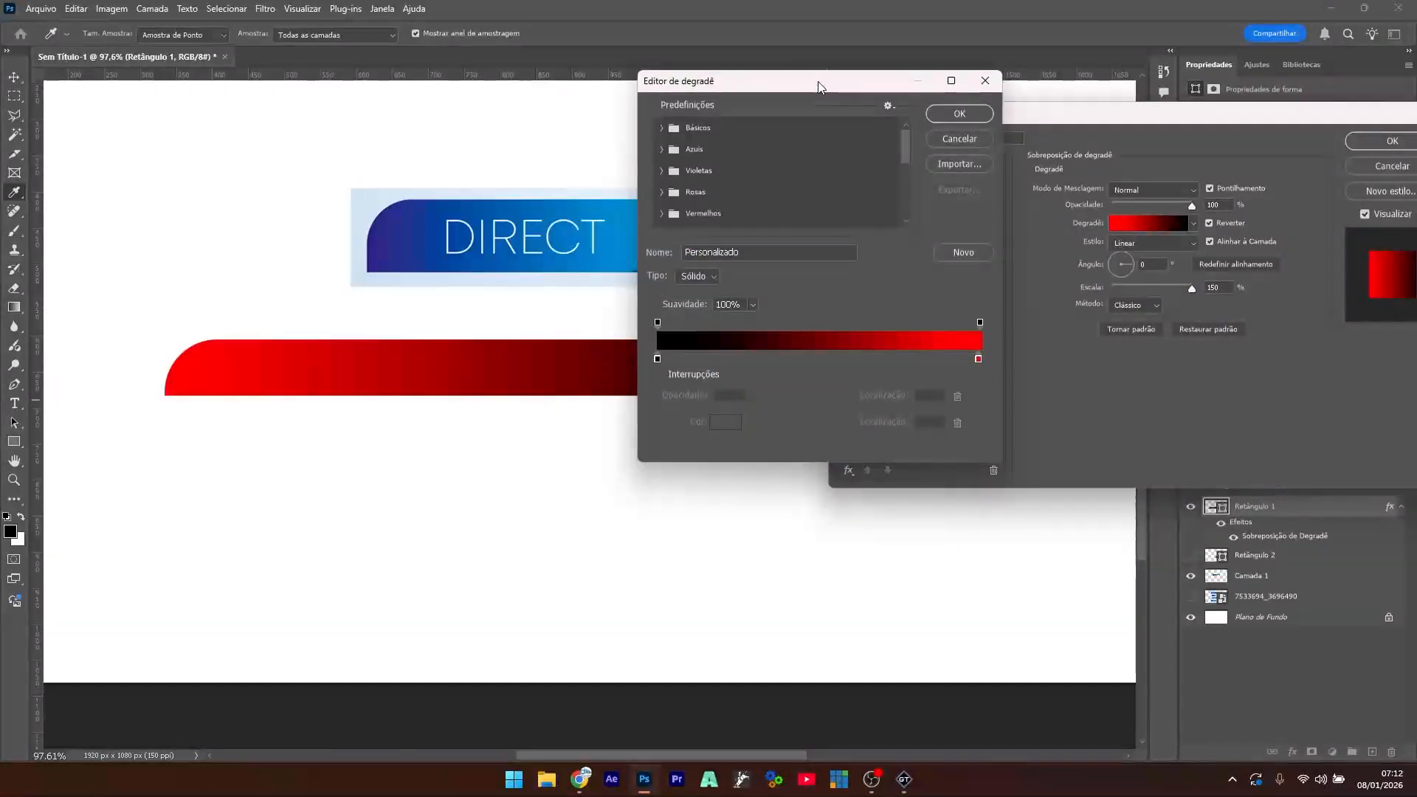
drag(819, 89, 1046, 85)
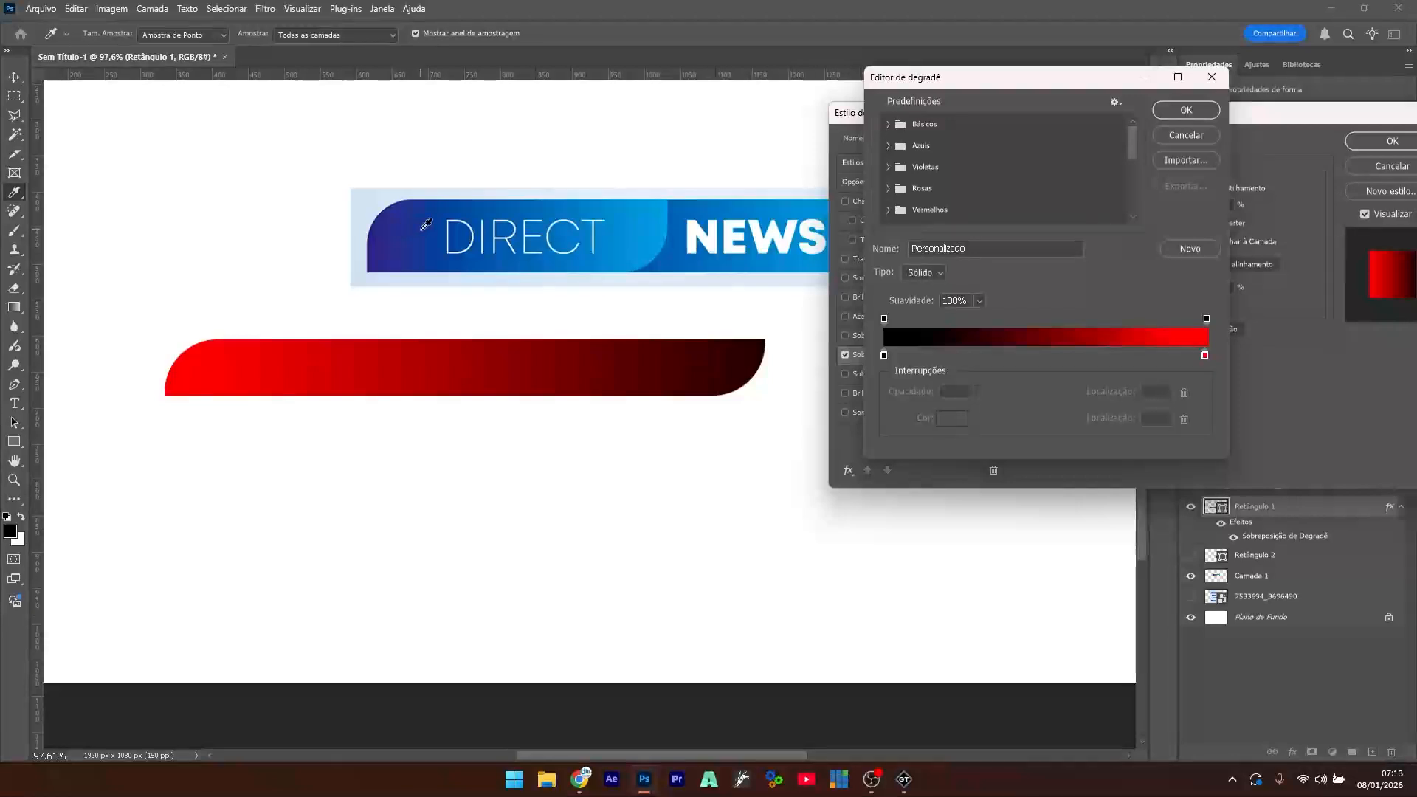
click(885, 355)
click(956, 423)
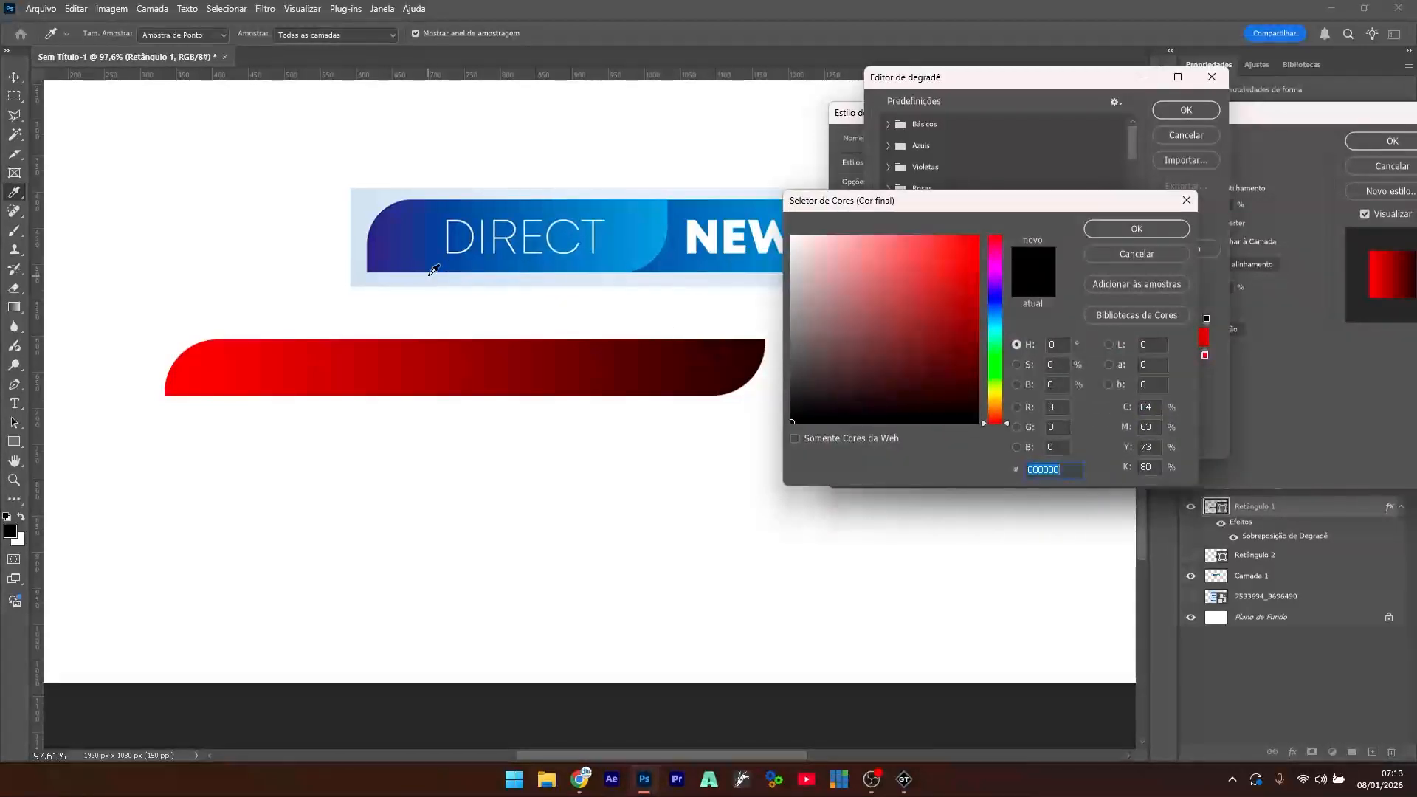
click(374, 266)
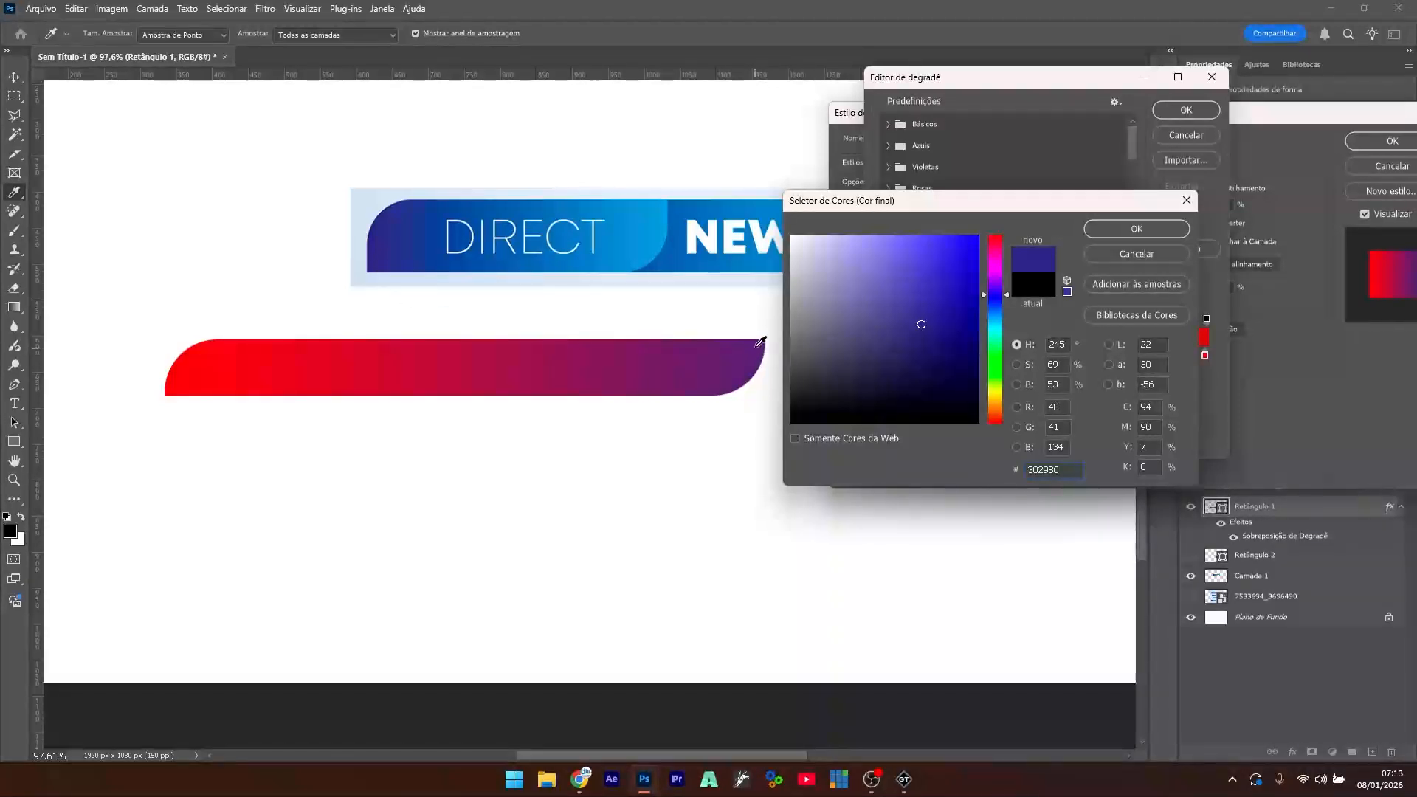
click(1135, 230)
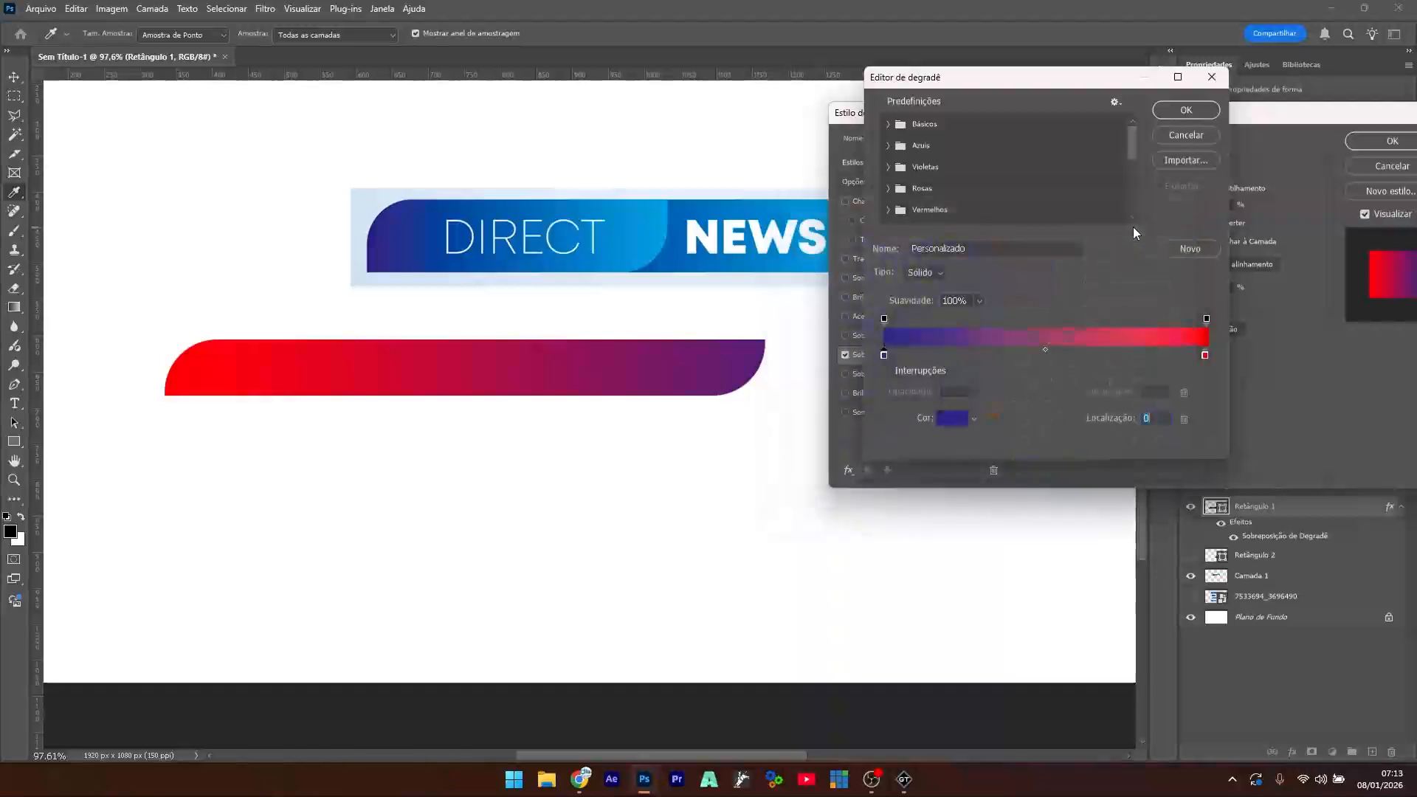
- Sample the banner's light blue for the right stop, flip the gradient direction, and apply
click(1205, 355)
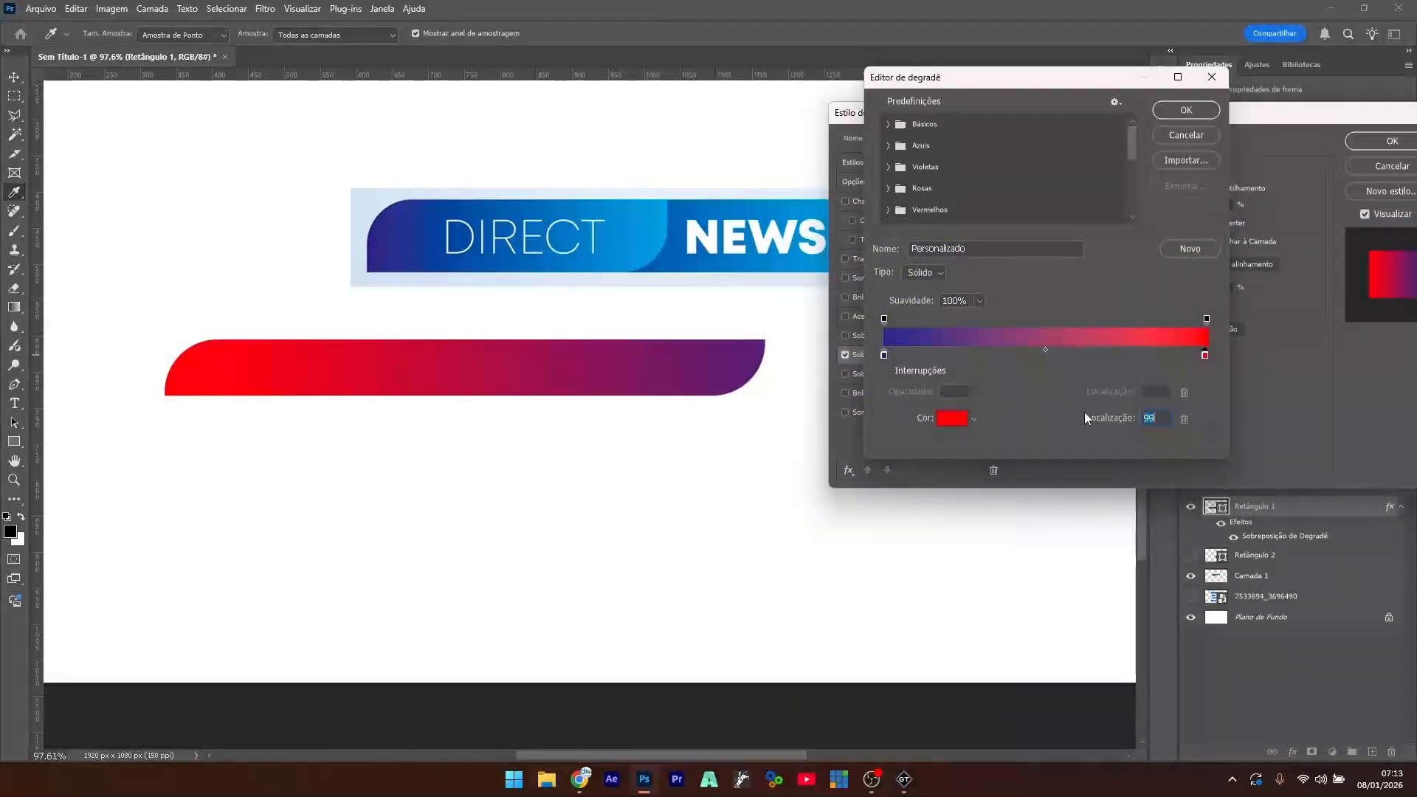
click(667, 199)
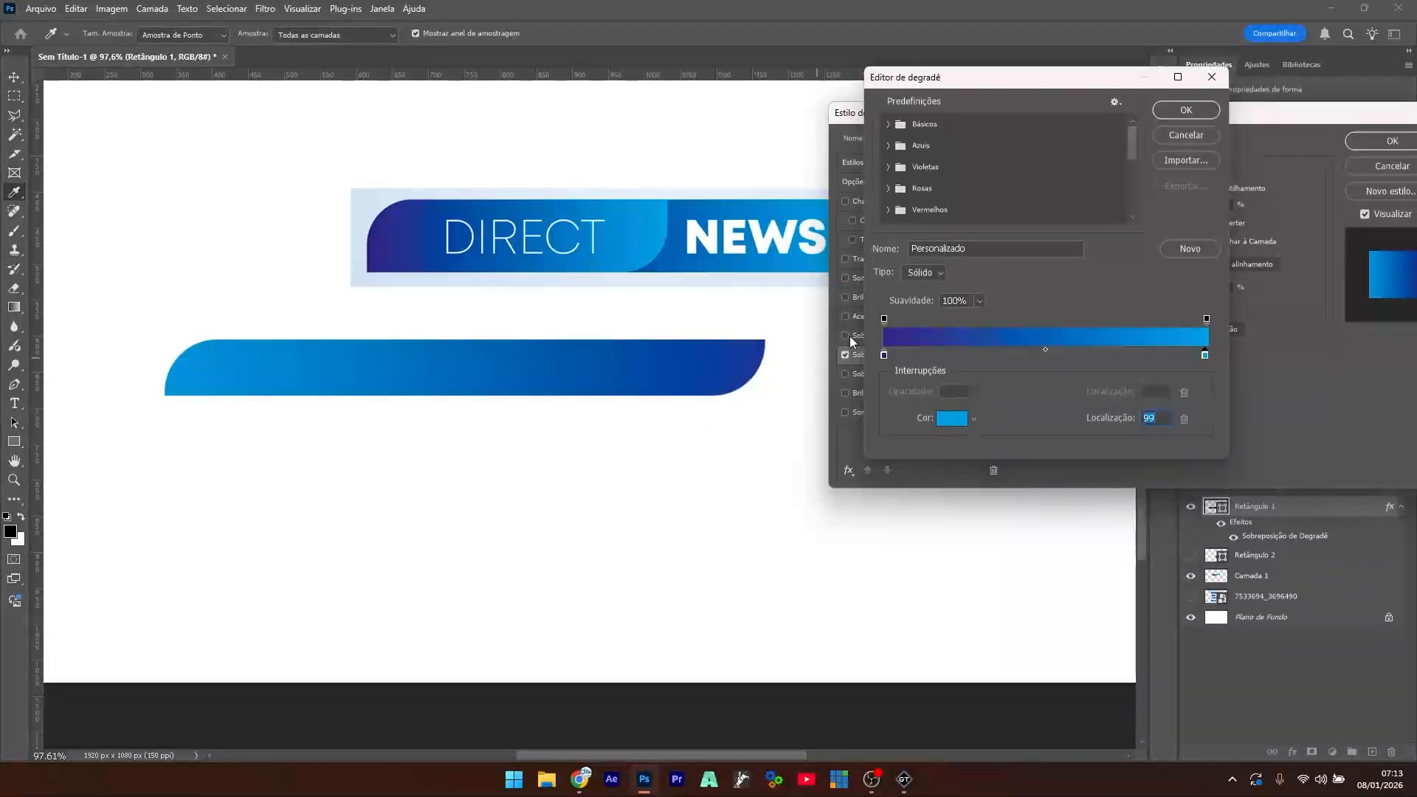
click(1185, 111)
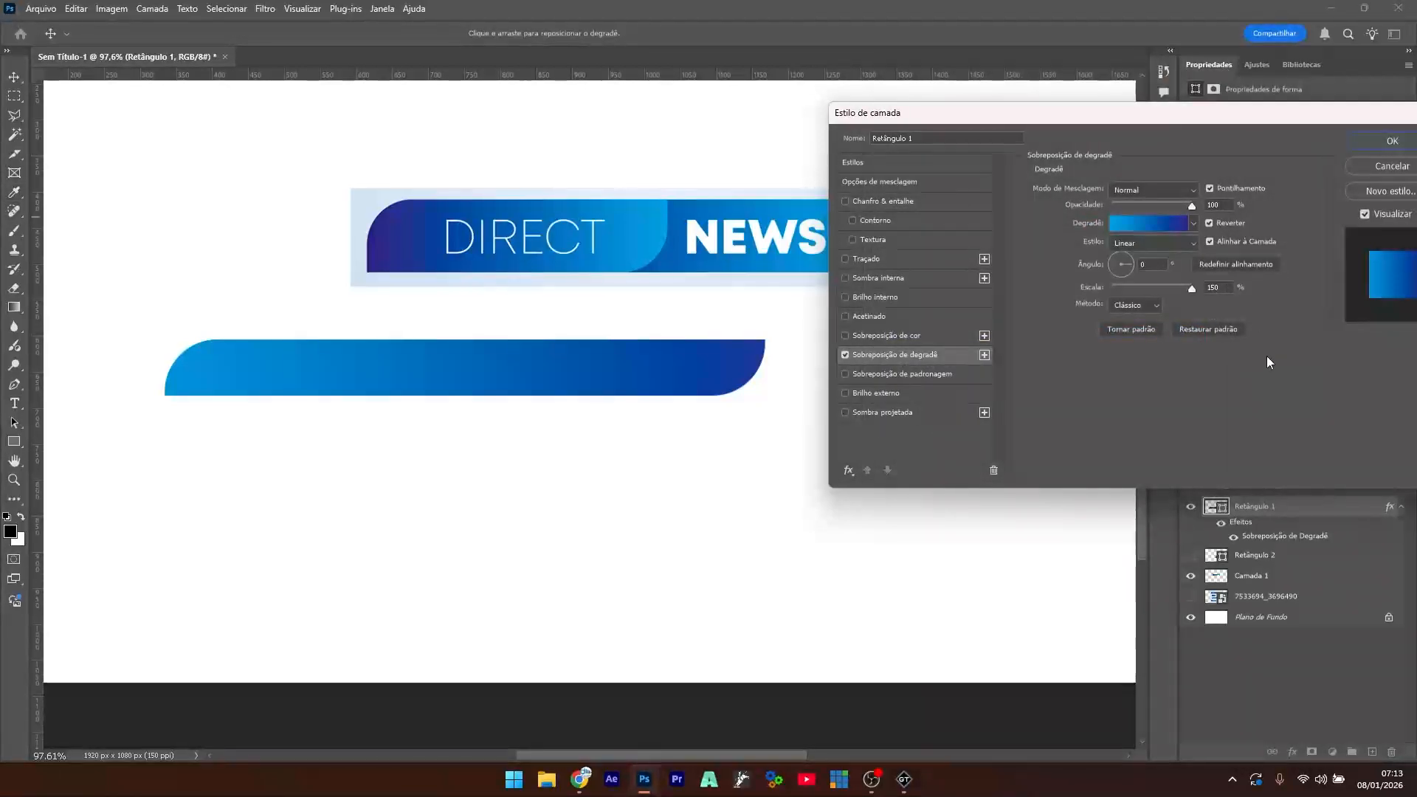
click(1209, 223)
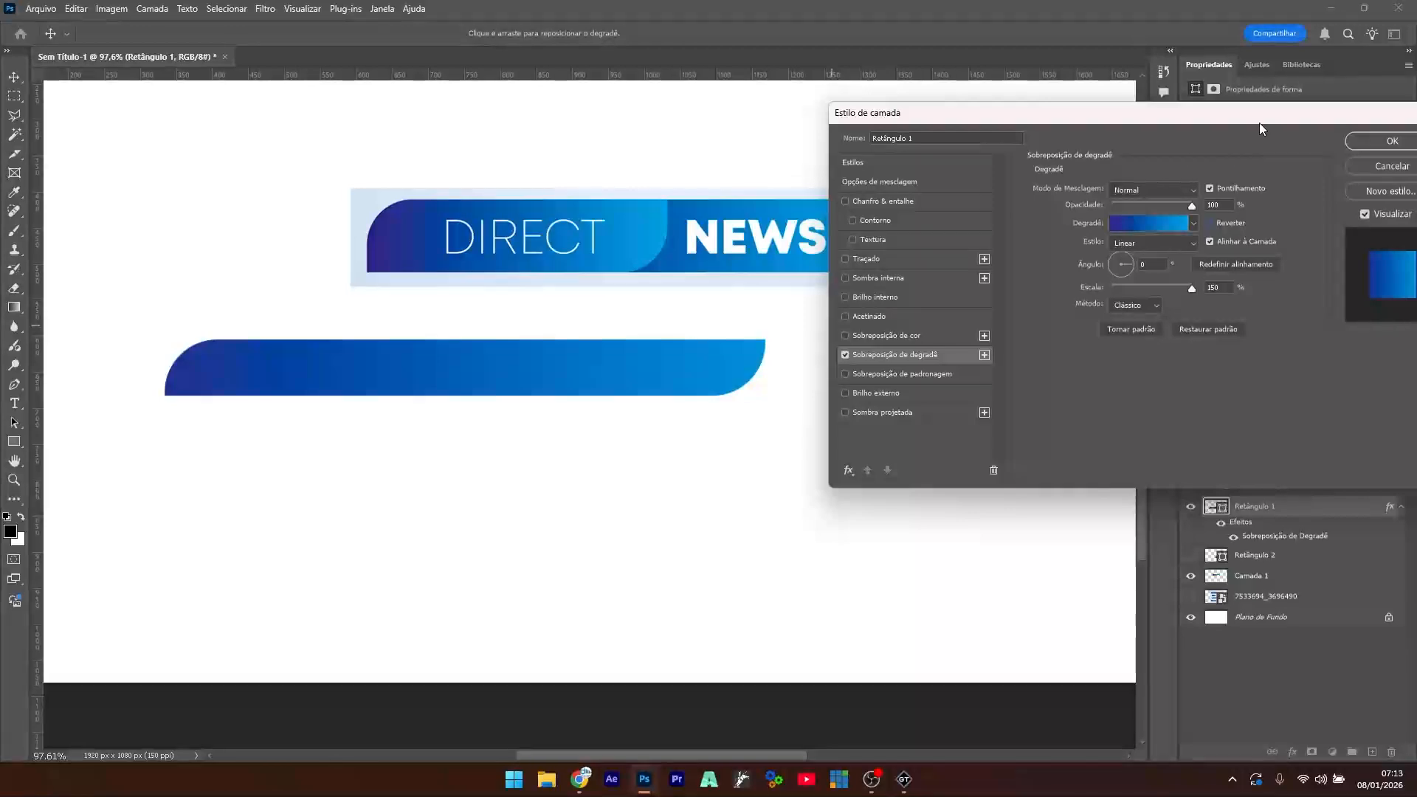
drag(1259, 127, 735, 177)
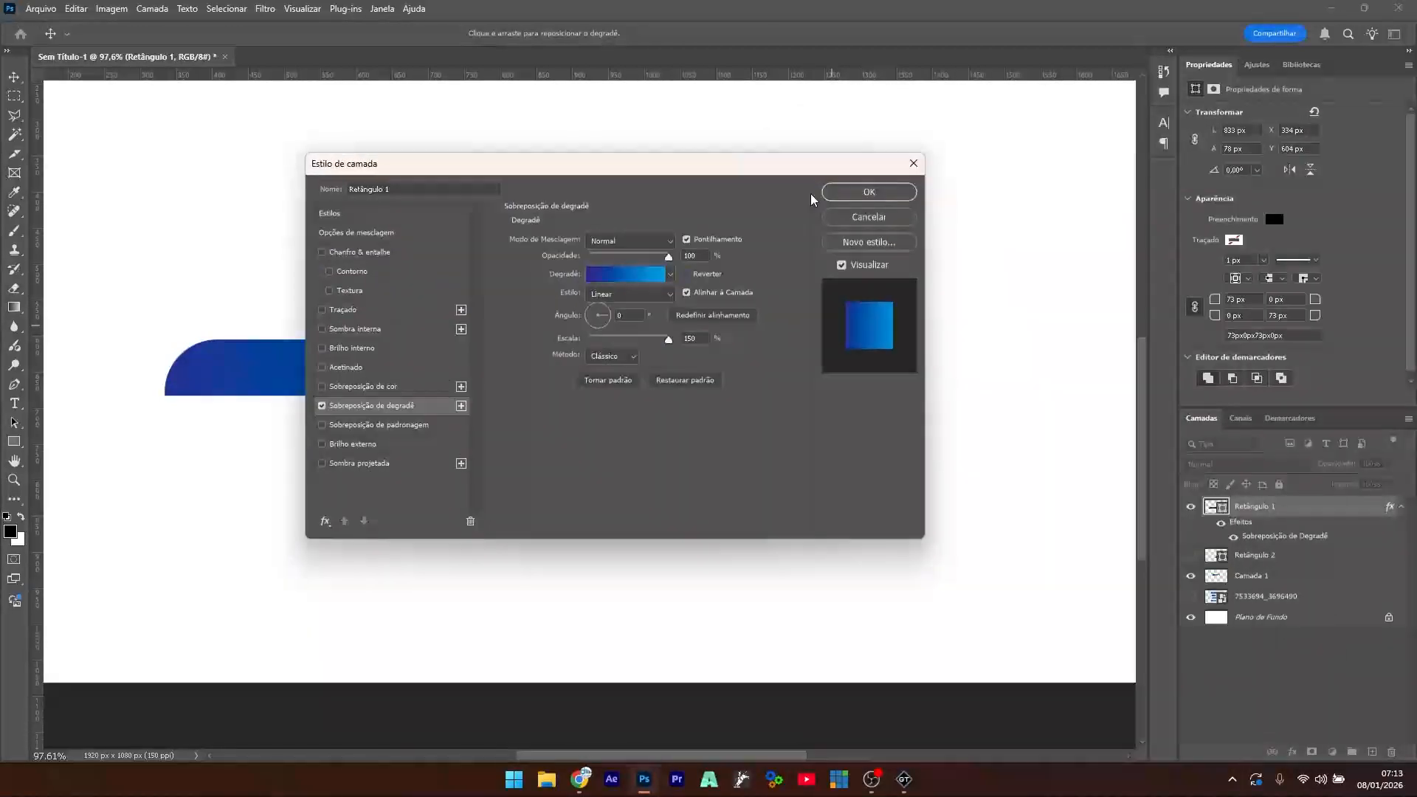
click(880, 192)
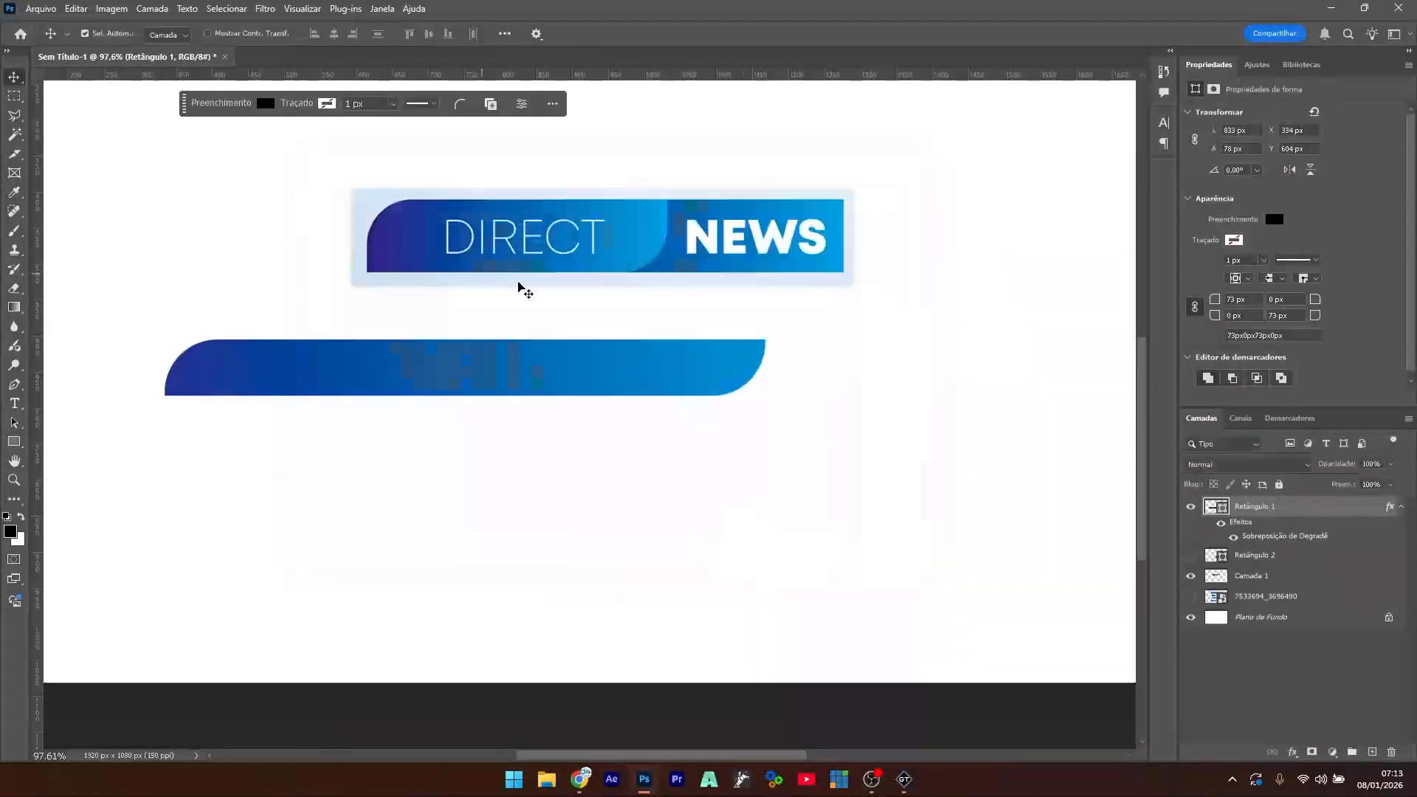
- Show Retângulo 2 and move the black rectangle to the blue bar's right end
click(1190, 556)
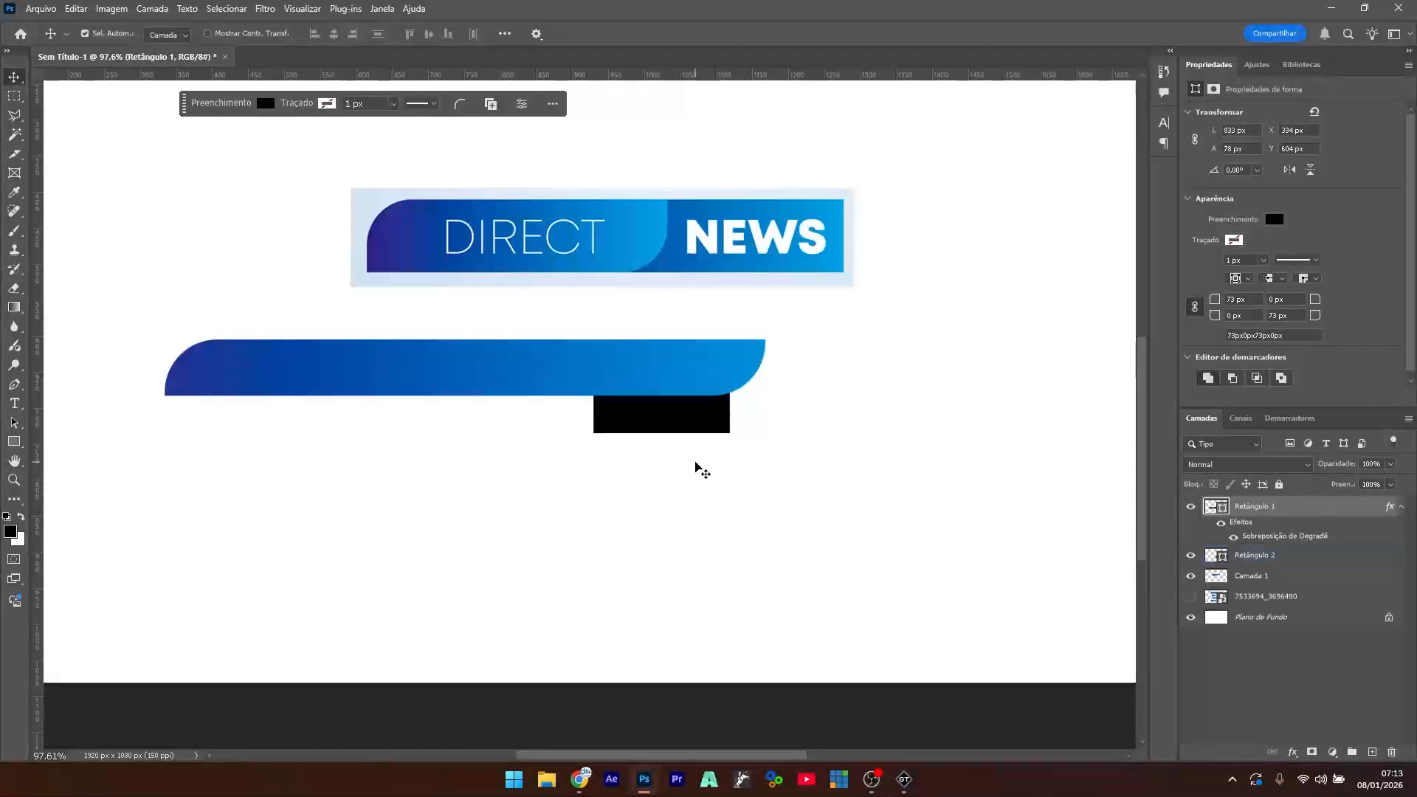
drag(659, 427, 790, 391)
click(733, 502)
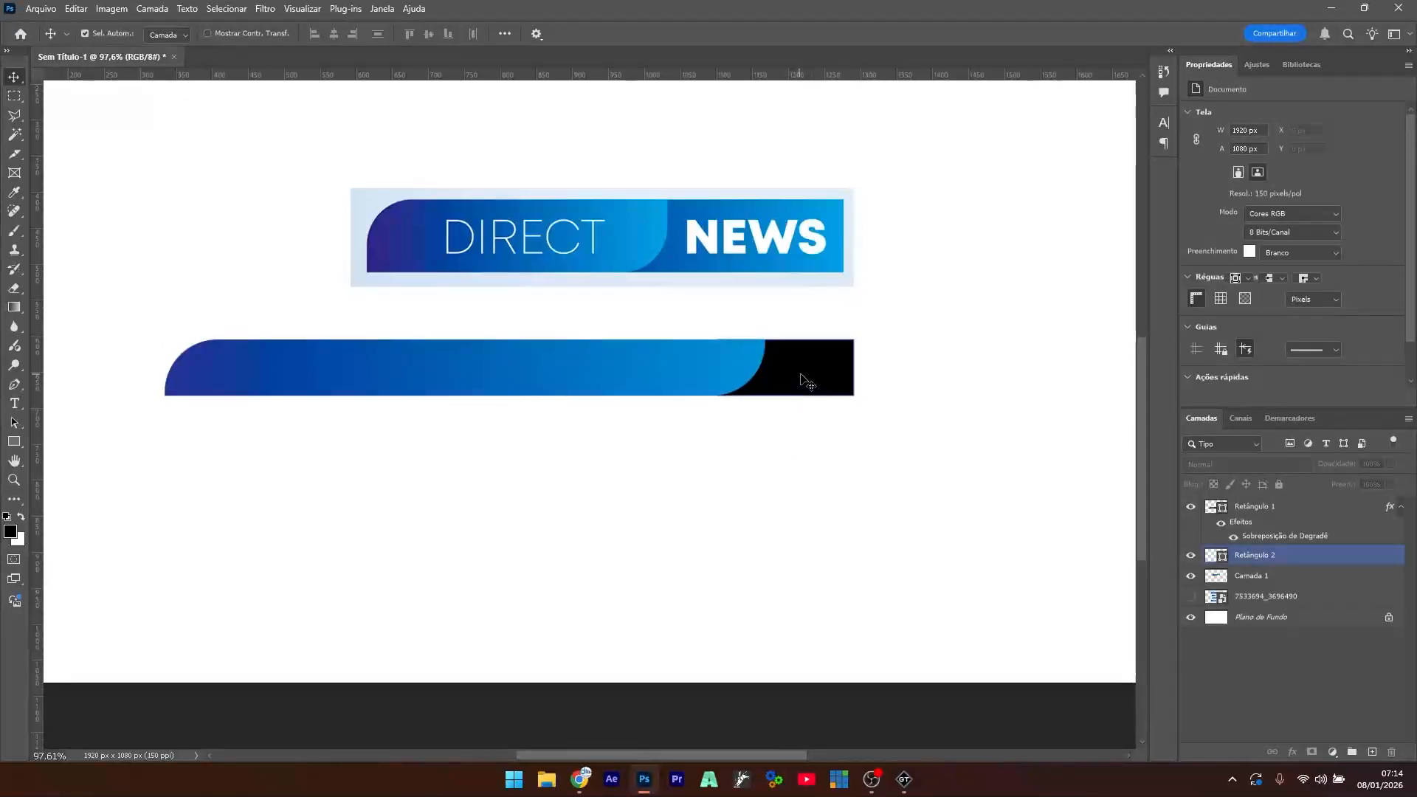
click(807, 381)
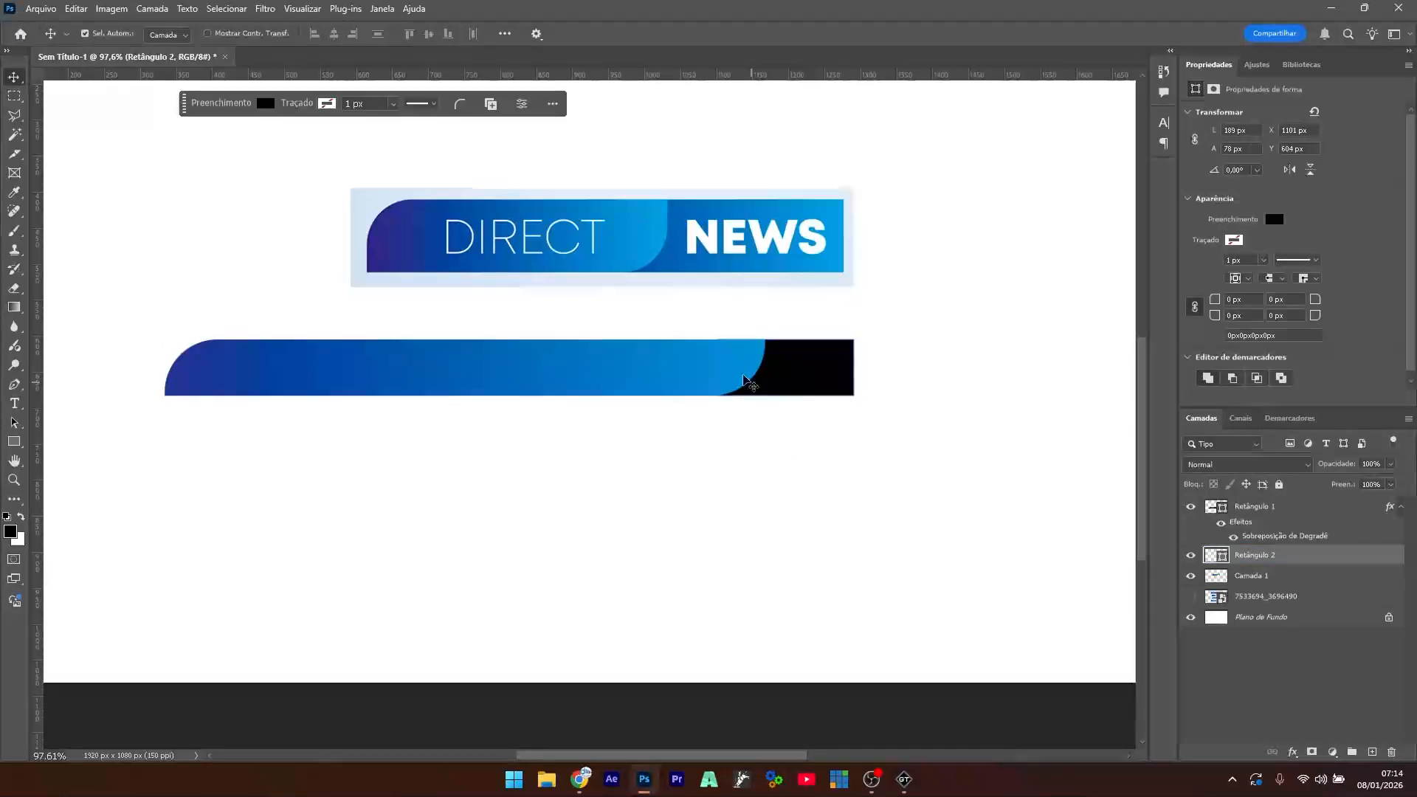
- Open Blending Options for the Retângulo 2 layer
right_click(1254, 563)
click(1298, 302)
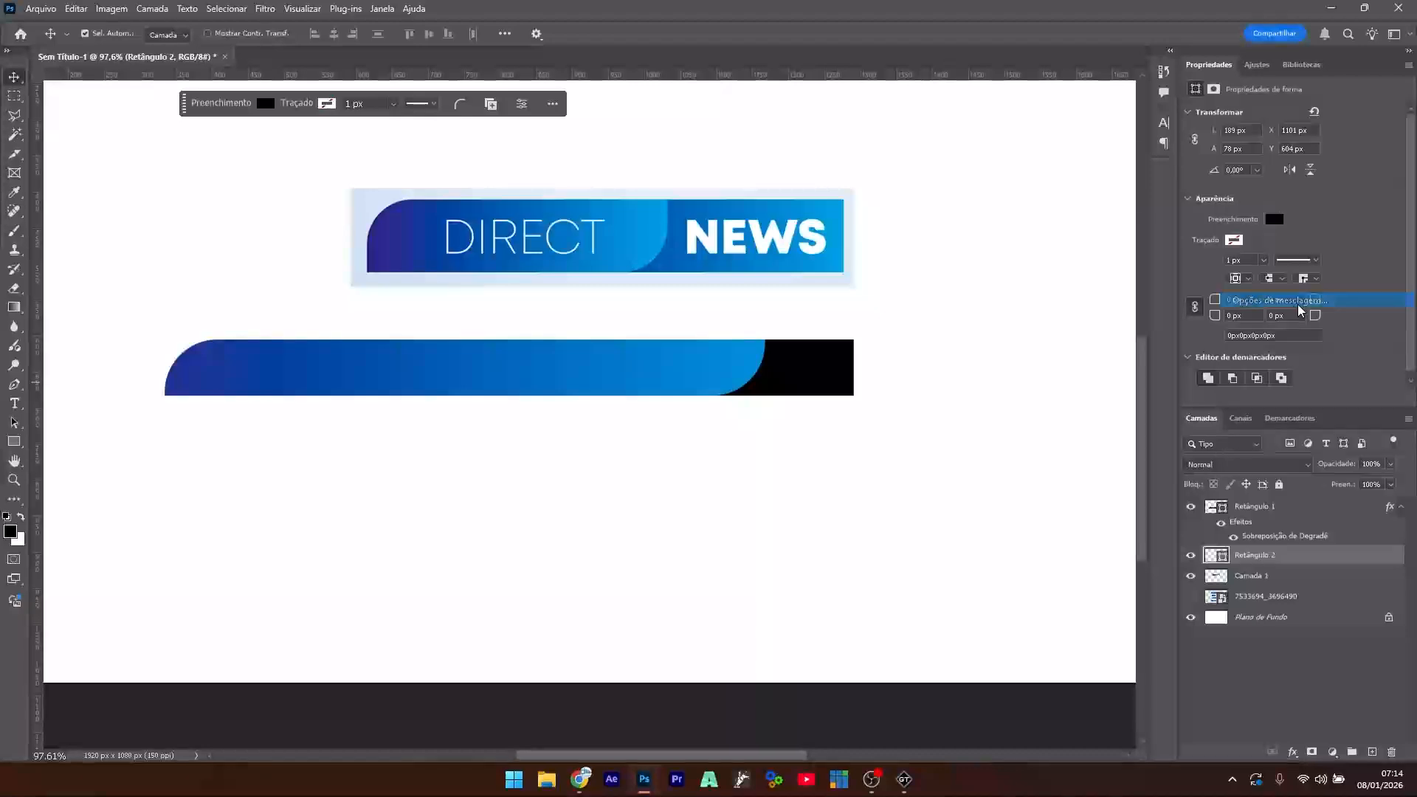
drag(629, 177, 1193, 130)
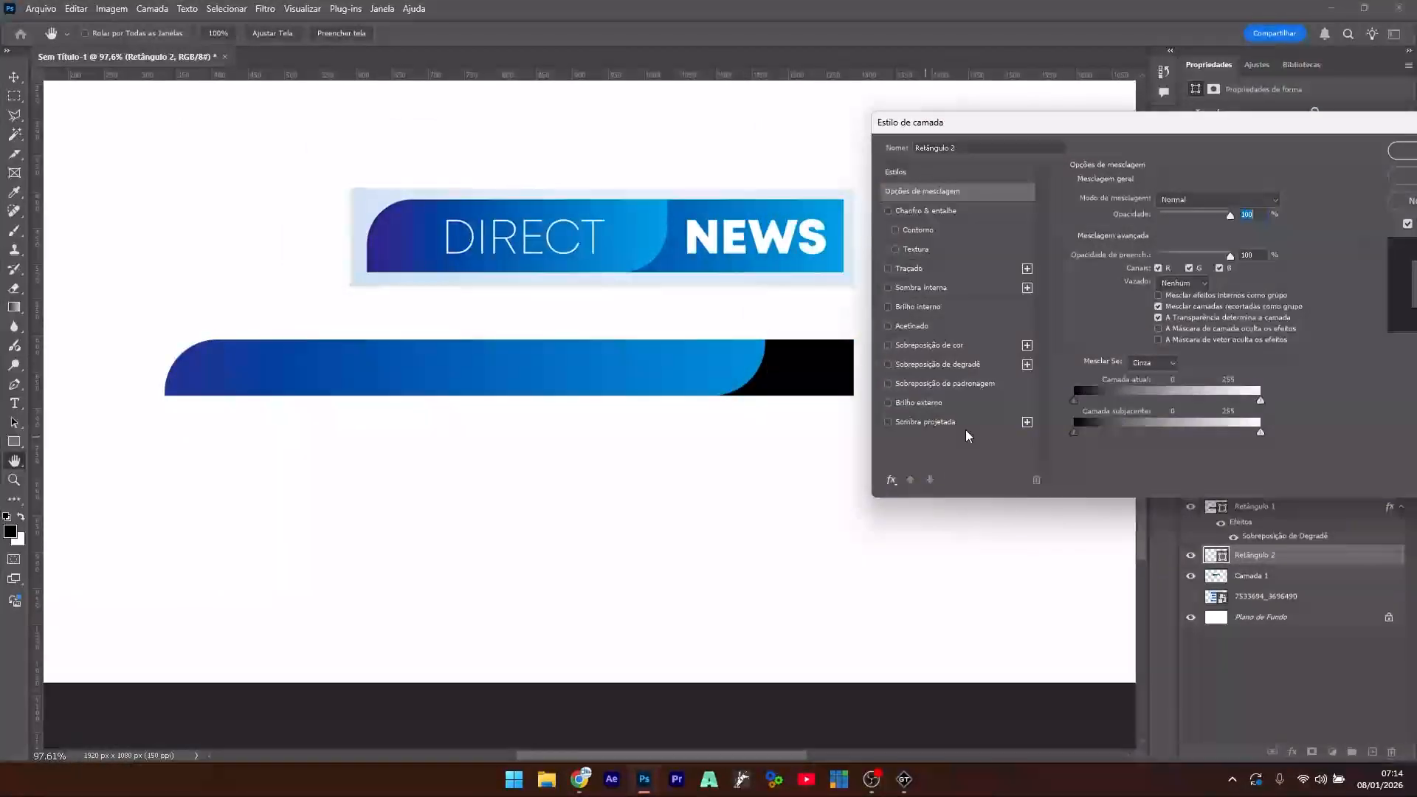
- Apply a Gradient Overlay to Retângulo 2 with Reverse left off, and confirm it
click(930, 367)
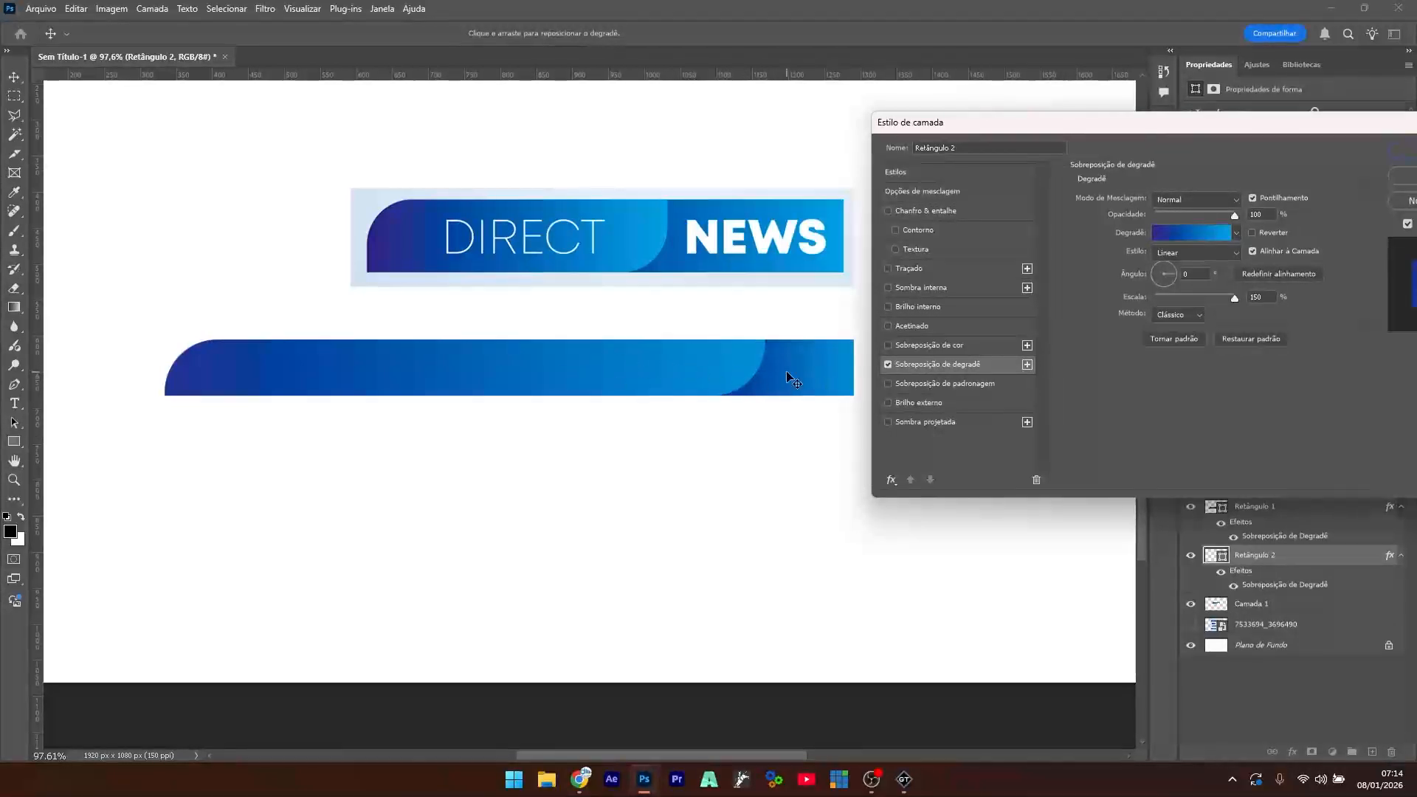
click(1252, 233)
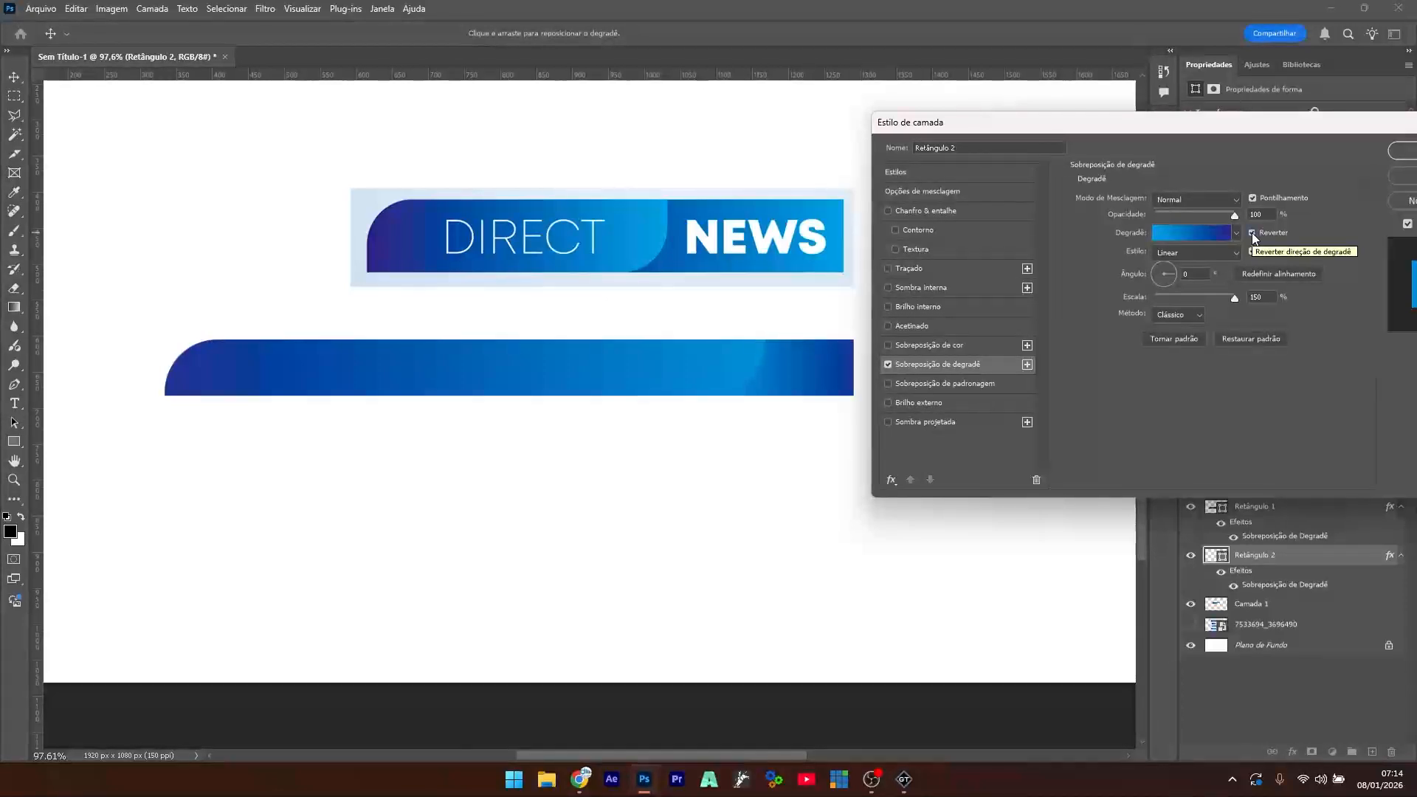
click(1251, 232)
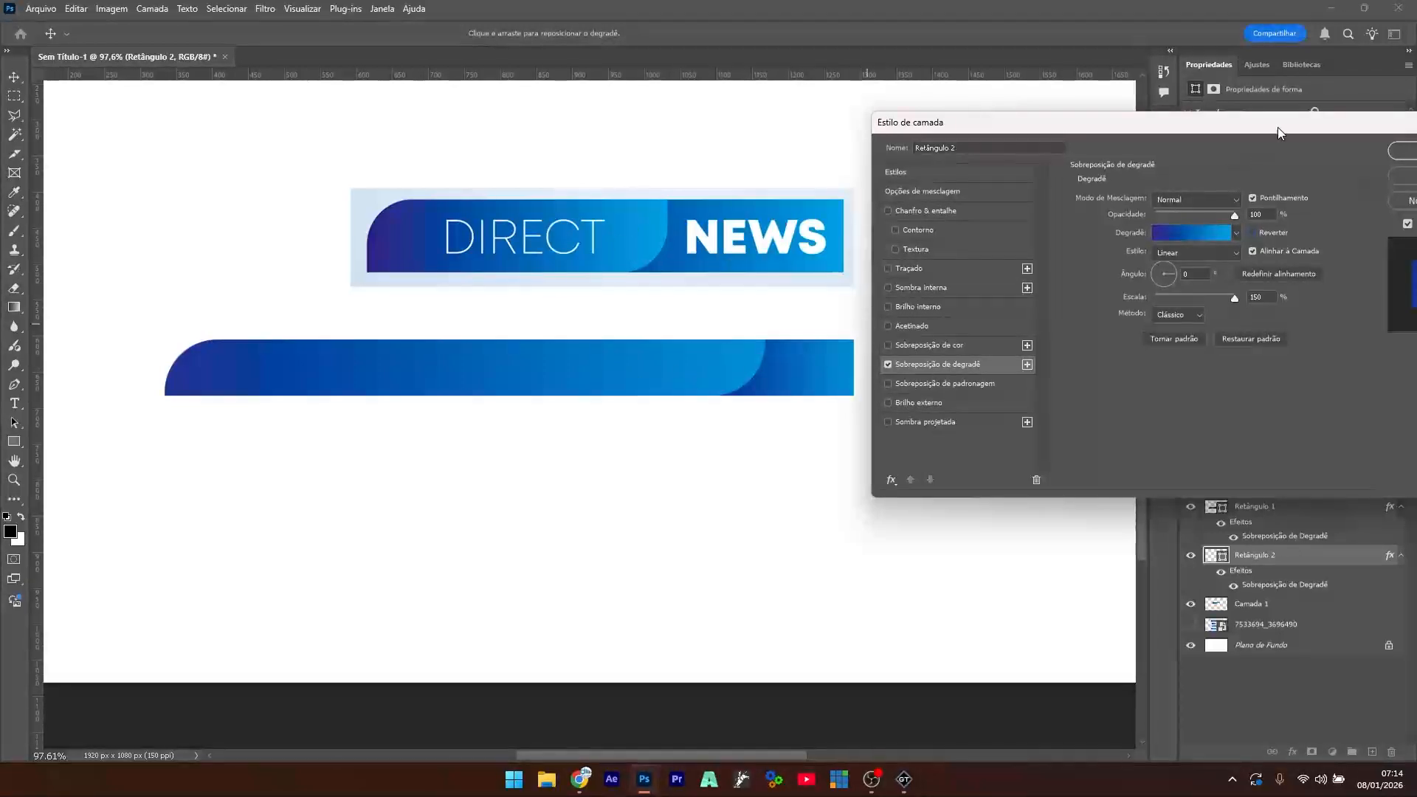
drag(1284, 123, 1219, 166)
click(1363, 189)
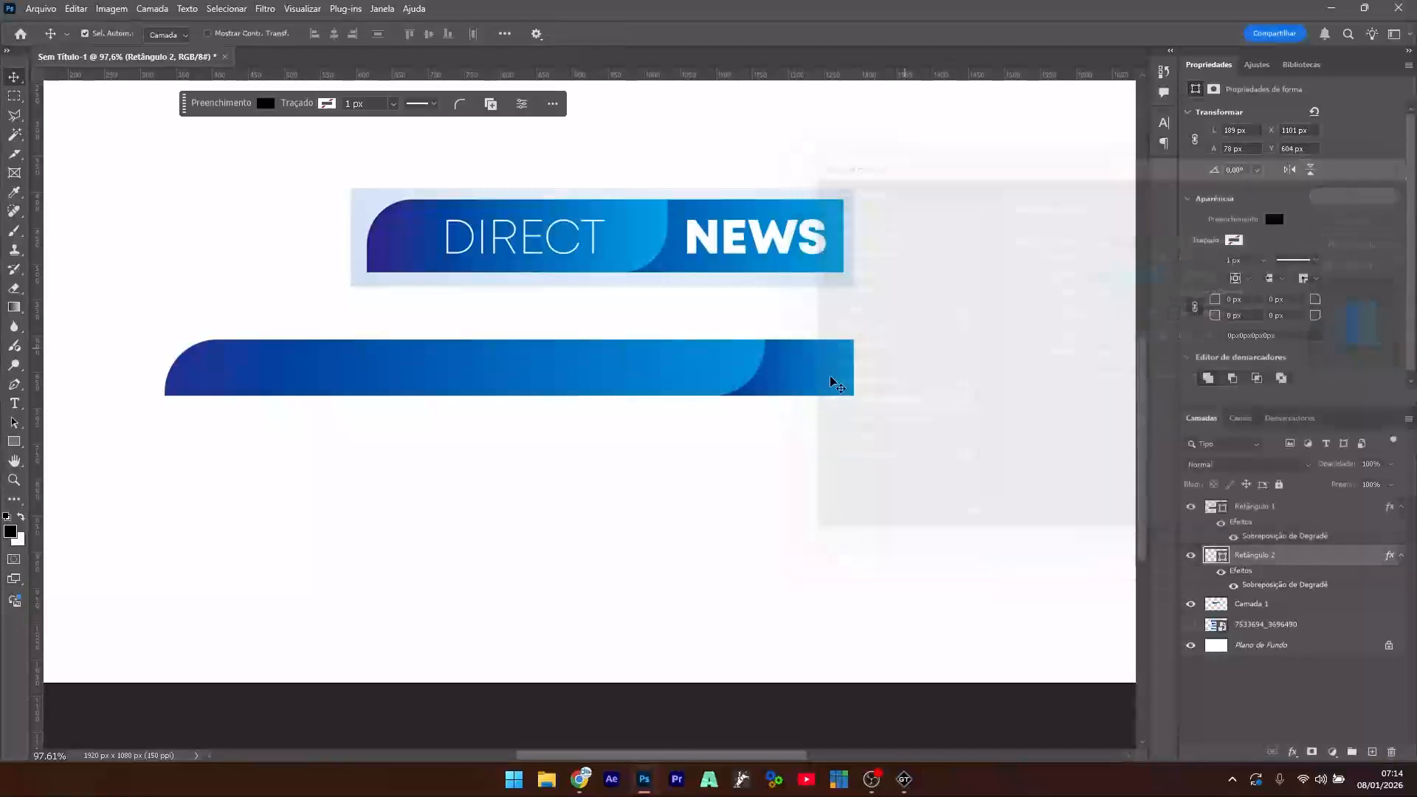
- Give Retângulo 1 a Drop Shadow with 0 px size, 11 px distance and 99% opacity
click(812, 369)
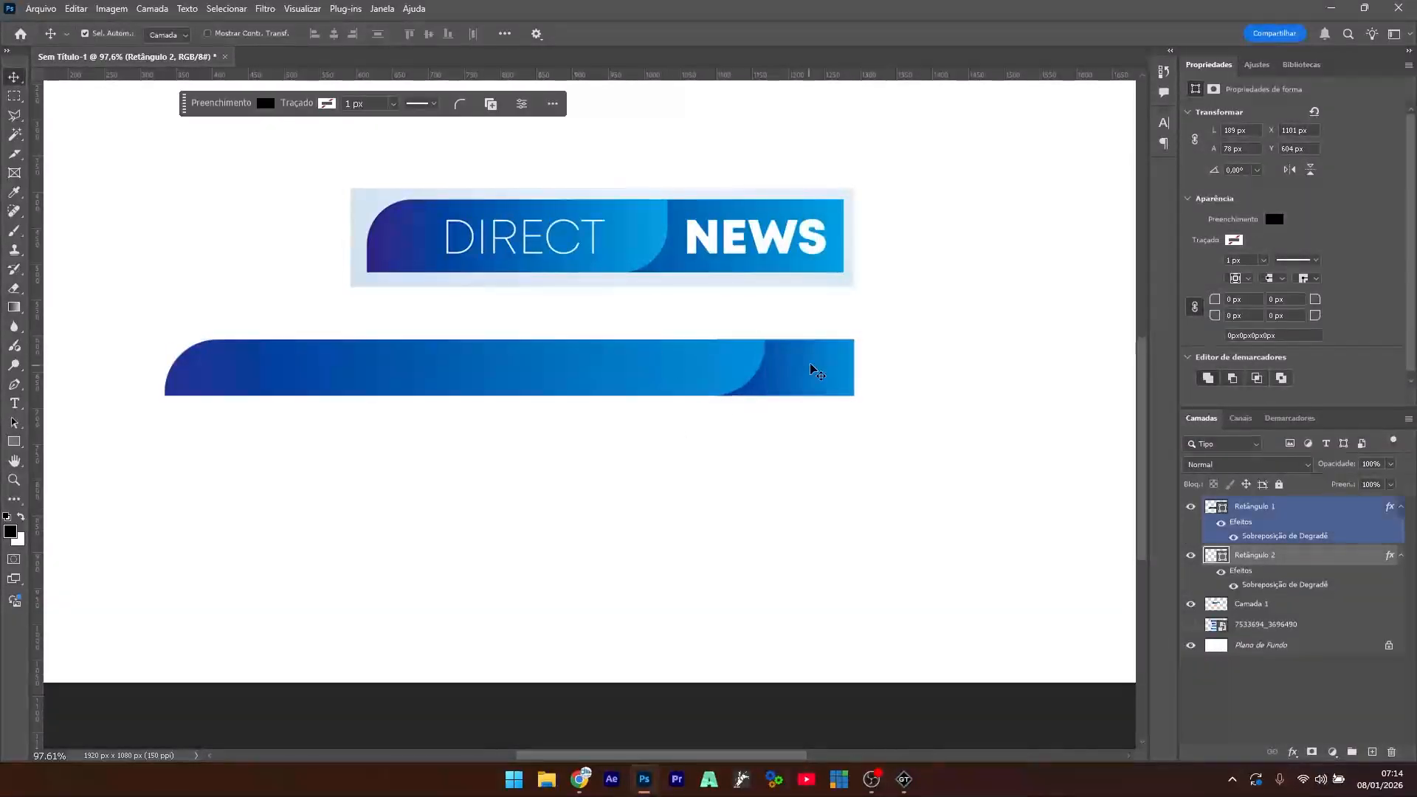
click(648, 384)
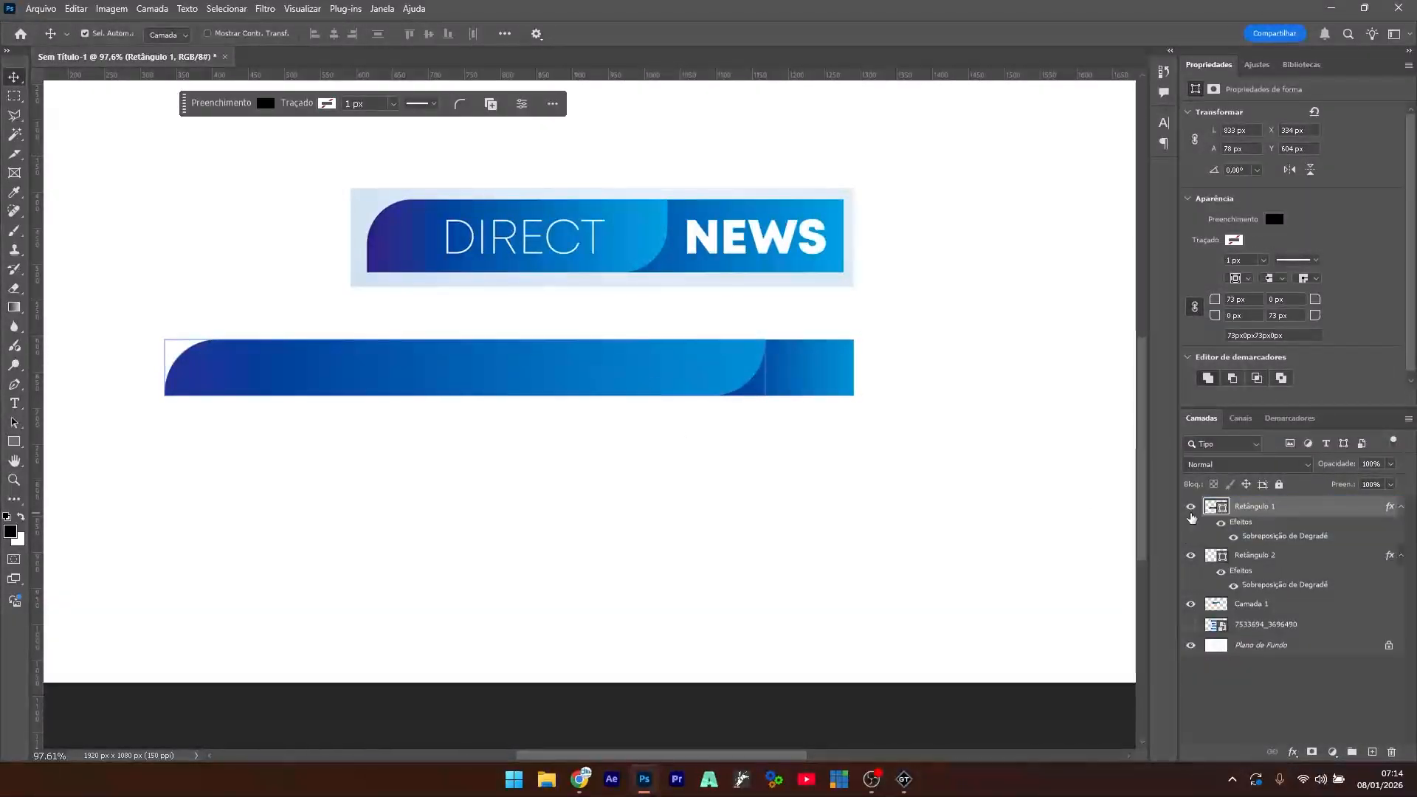
double_click(1243, 523)
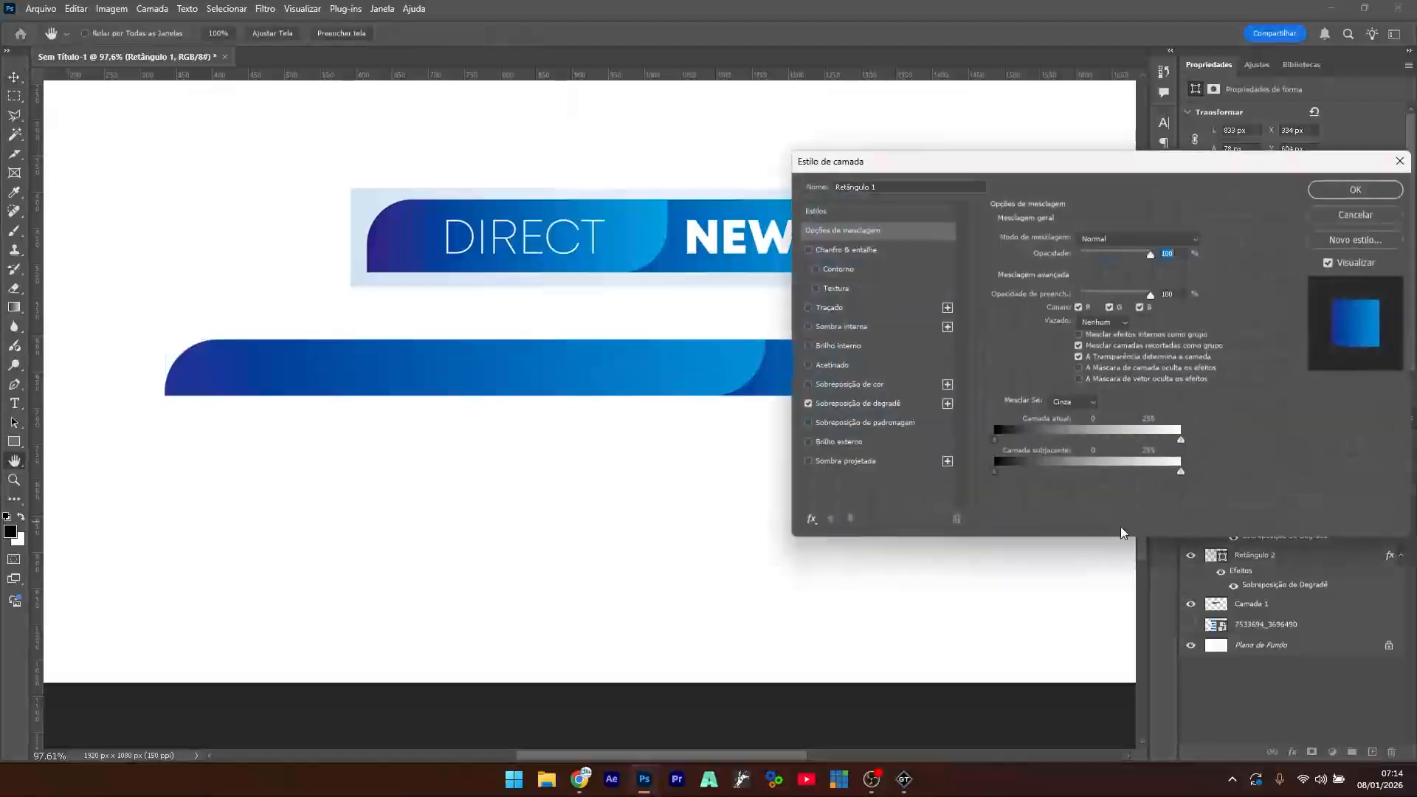
click(809, 462)
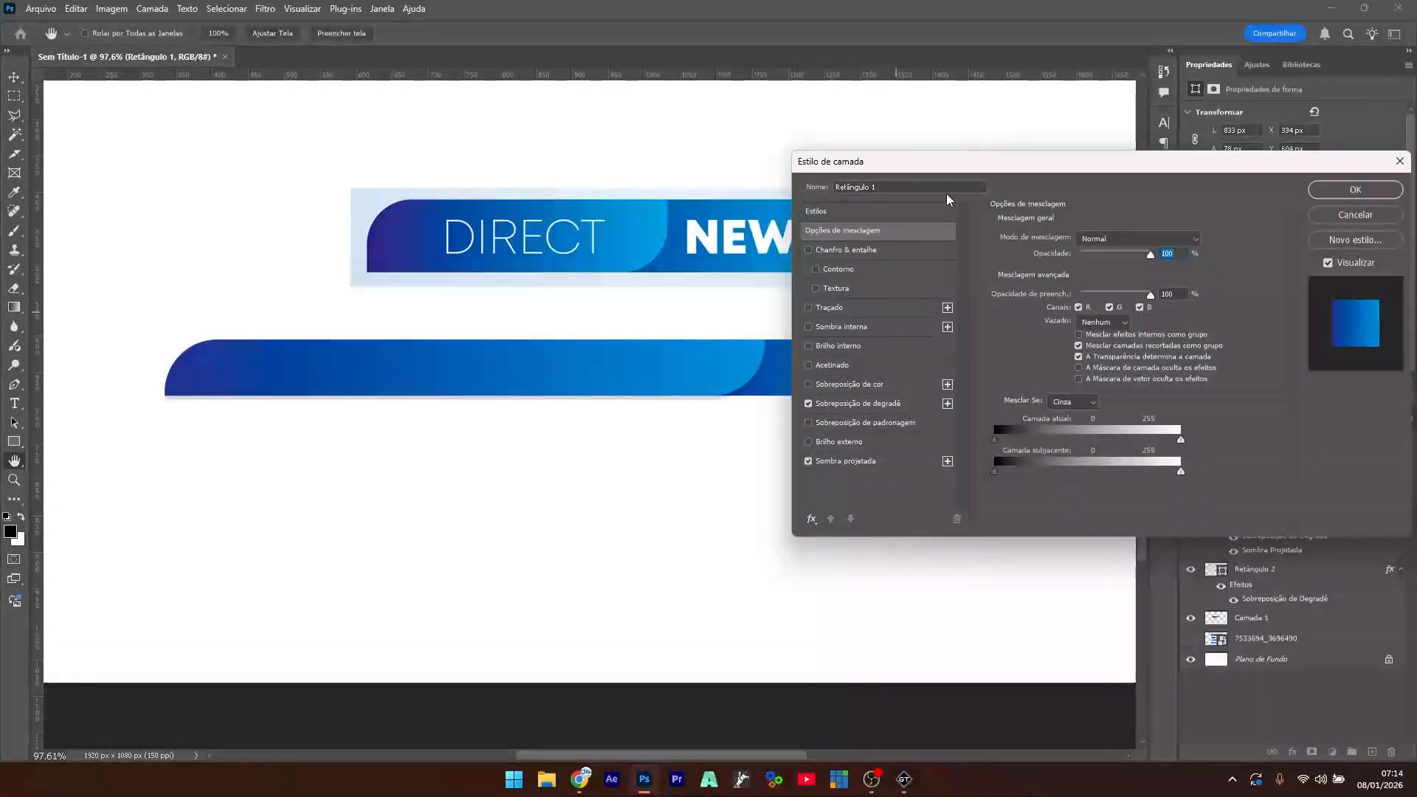
drag(971, 169, 1008, 160)
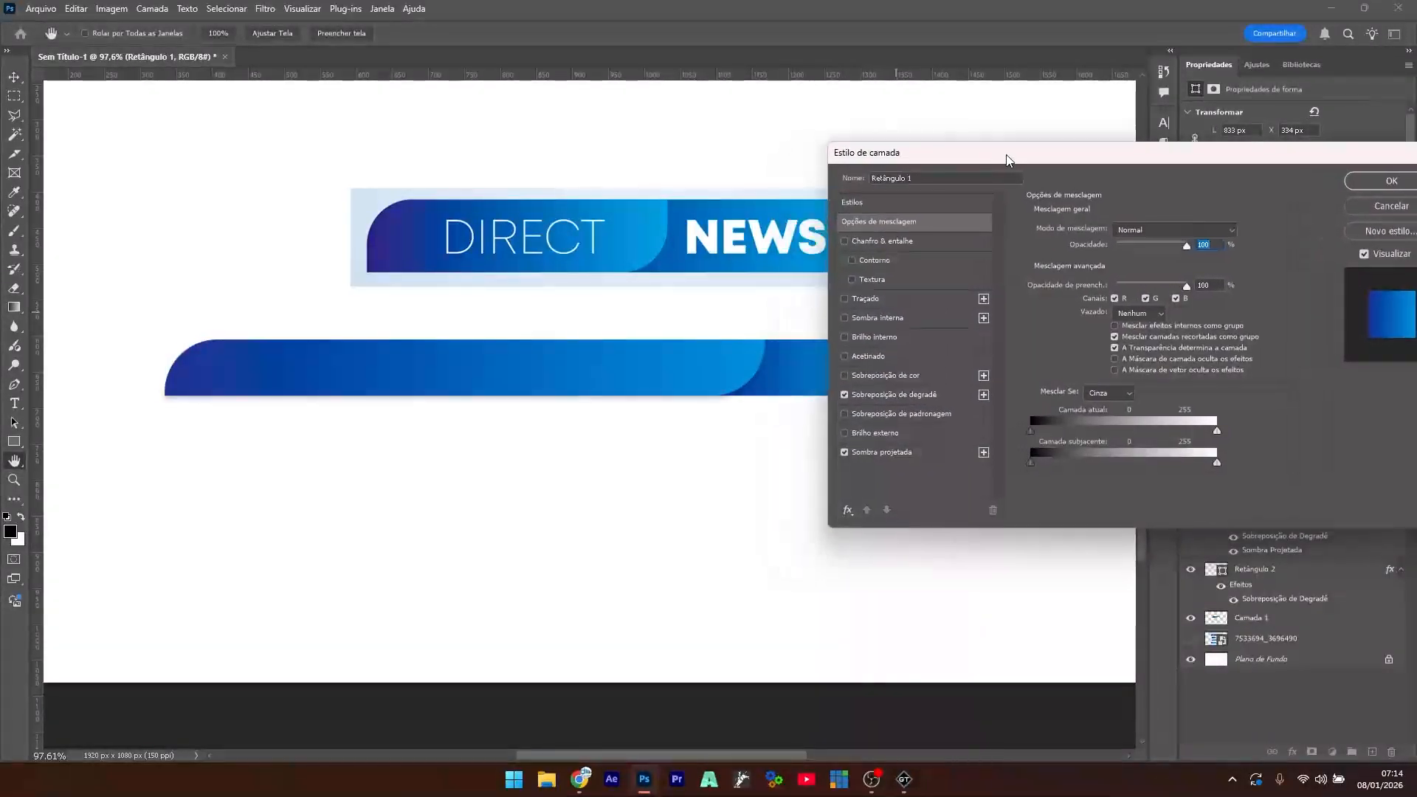
click(884, 453)
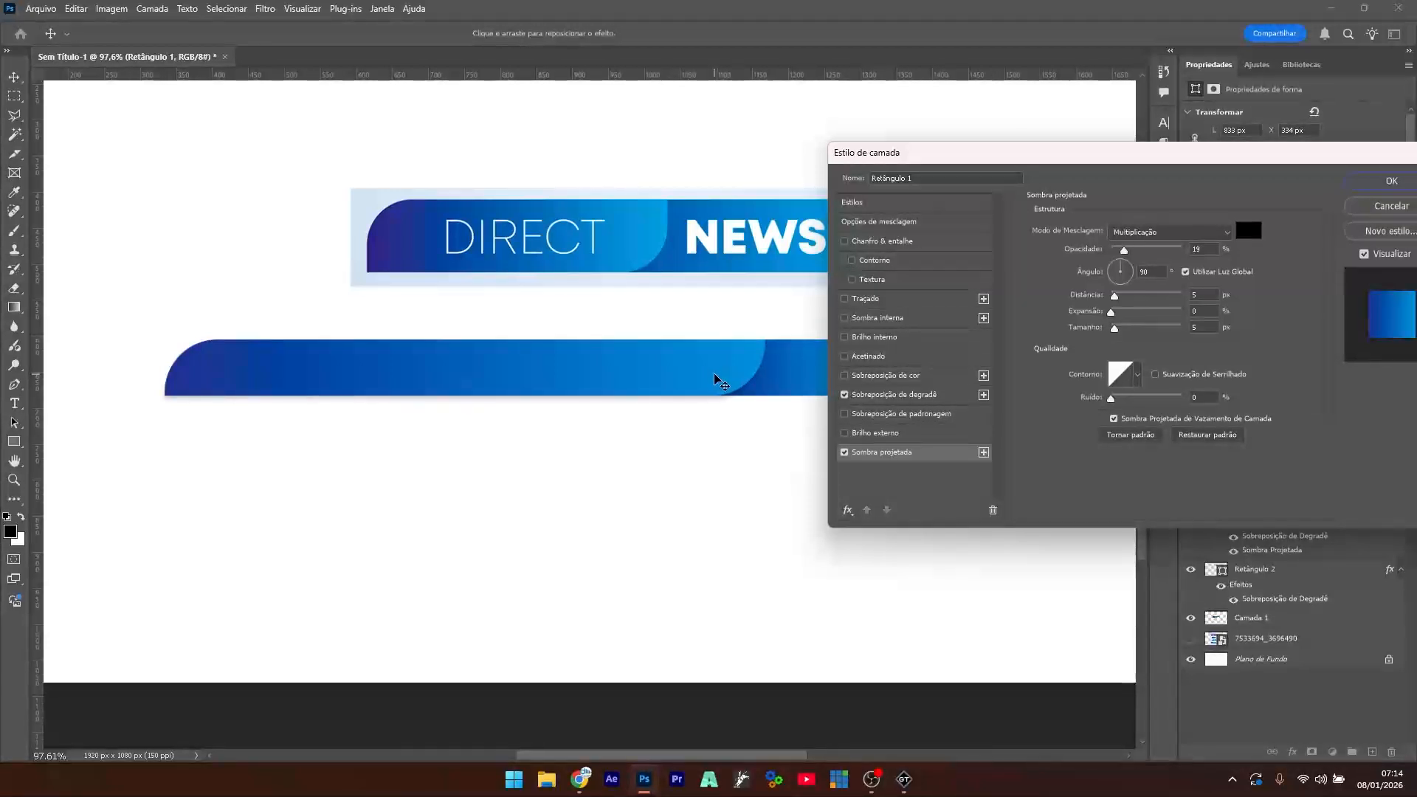
drag(714, 376, 720, 377)
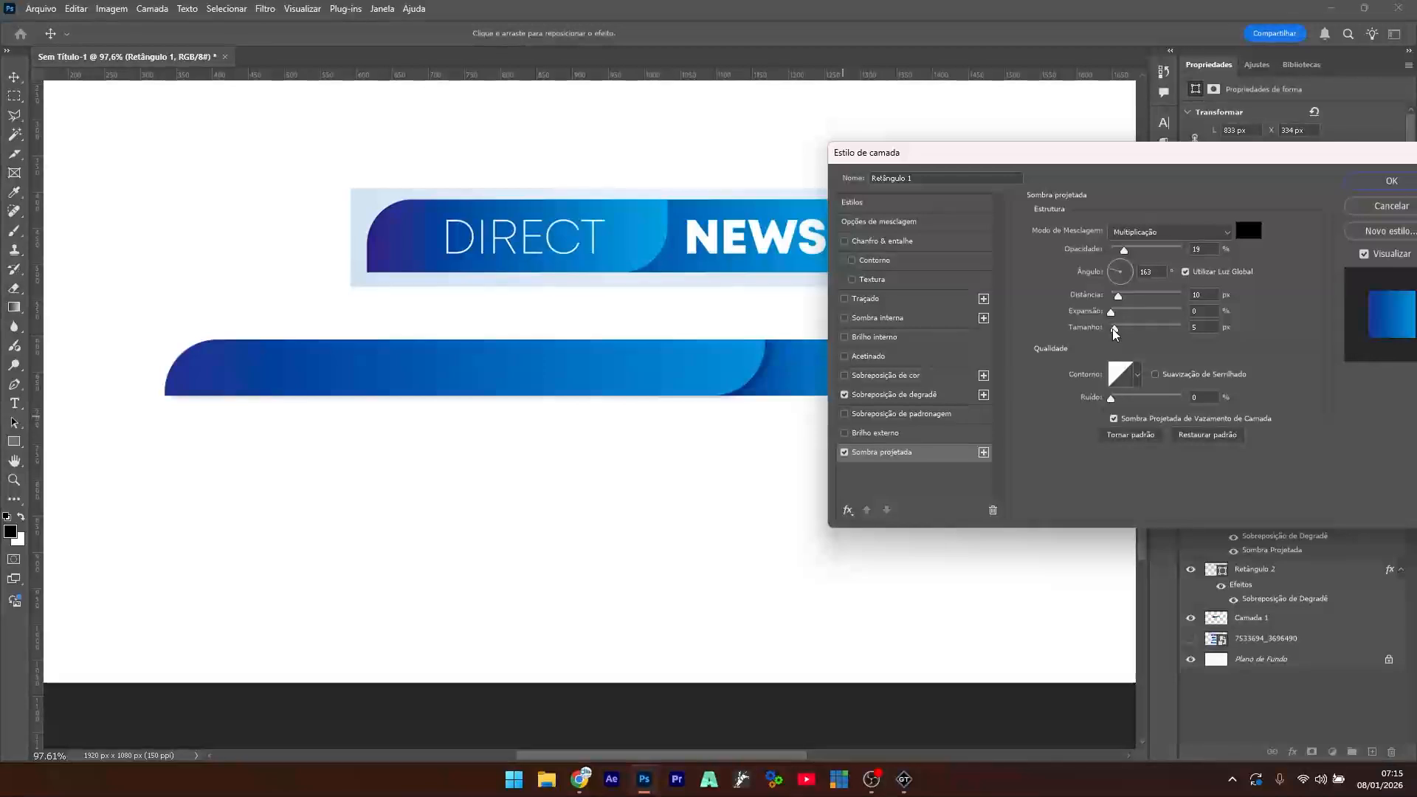
drag(1115, 334, 1105, 336)
mouse_move(1117, 299)
mouse_down()
mouse_move(1118, 316)
mouse_move(1153, 320)
mouse_move(1100, 325)
mouse_move(1116, 322)
mouse_up()
mouse_move(1127, 253)
mouse_down()
mouse_move(1185, 259)
mouse_move(1108, 259)
mouse_move(1128, 258)
mouse_up()
key(Return)
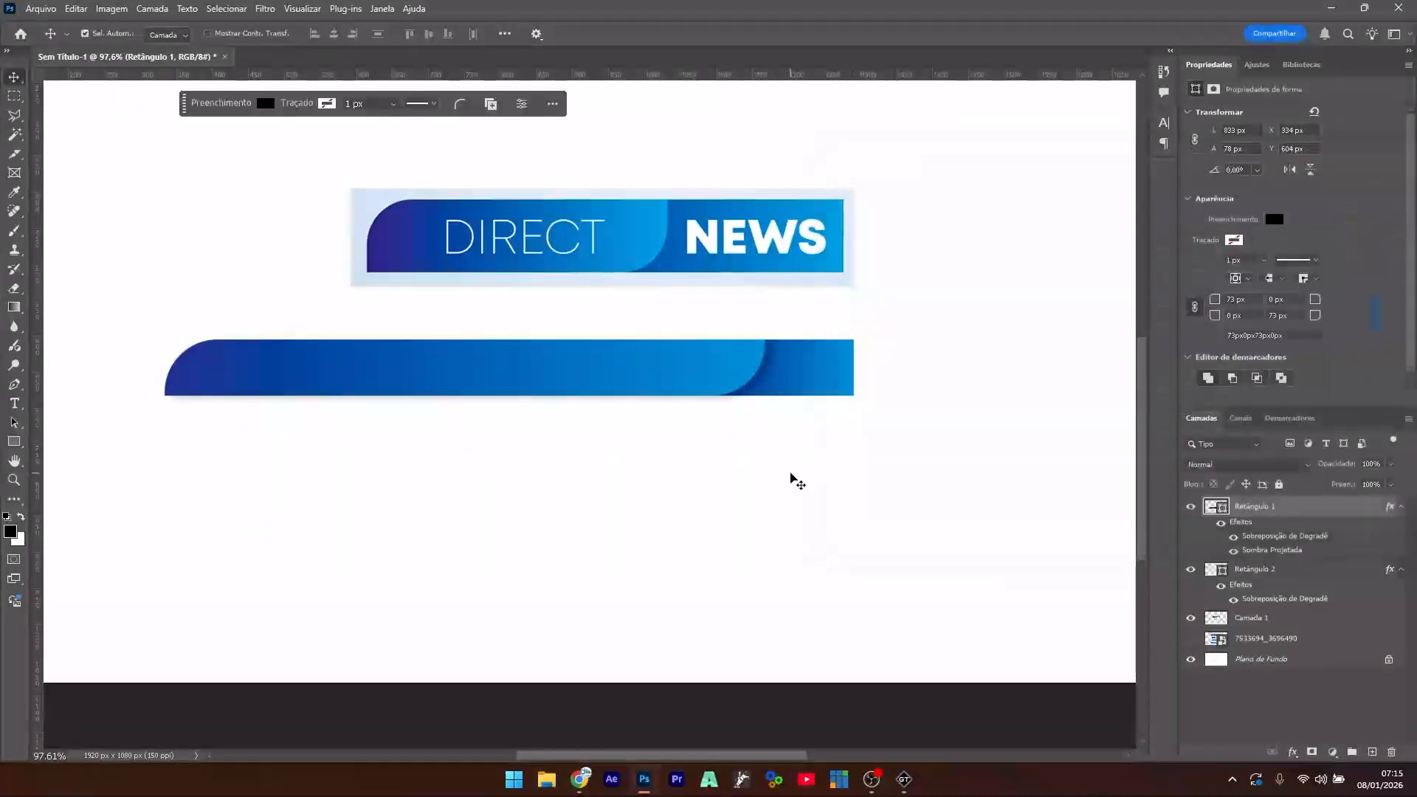
- Move both bar shapes to the bottom-left of the canvas
drag(928, 312, 408, 439)
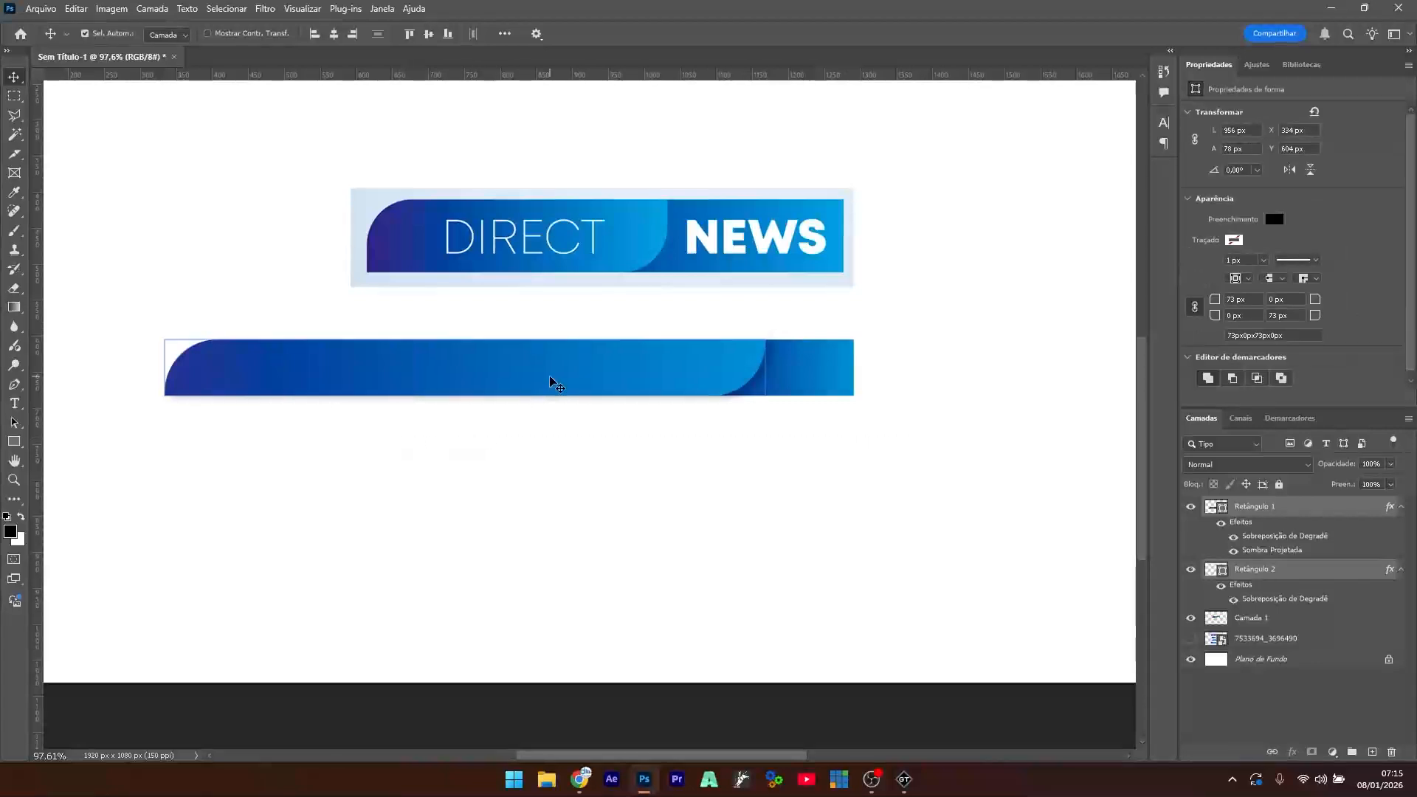
drag(549, 375, 453, 583)
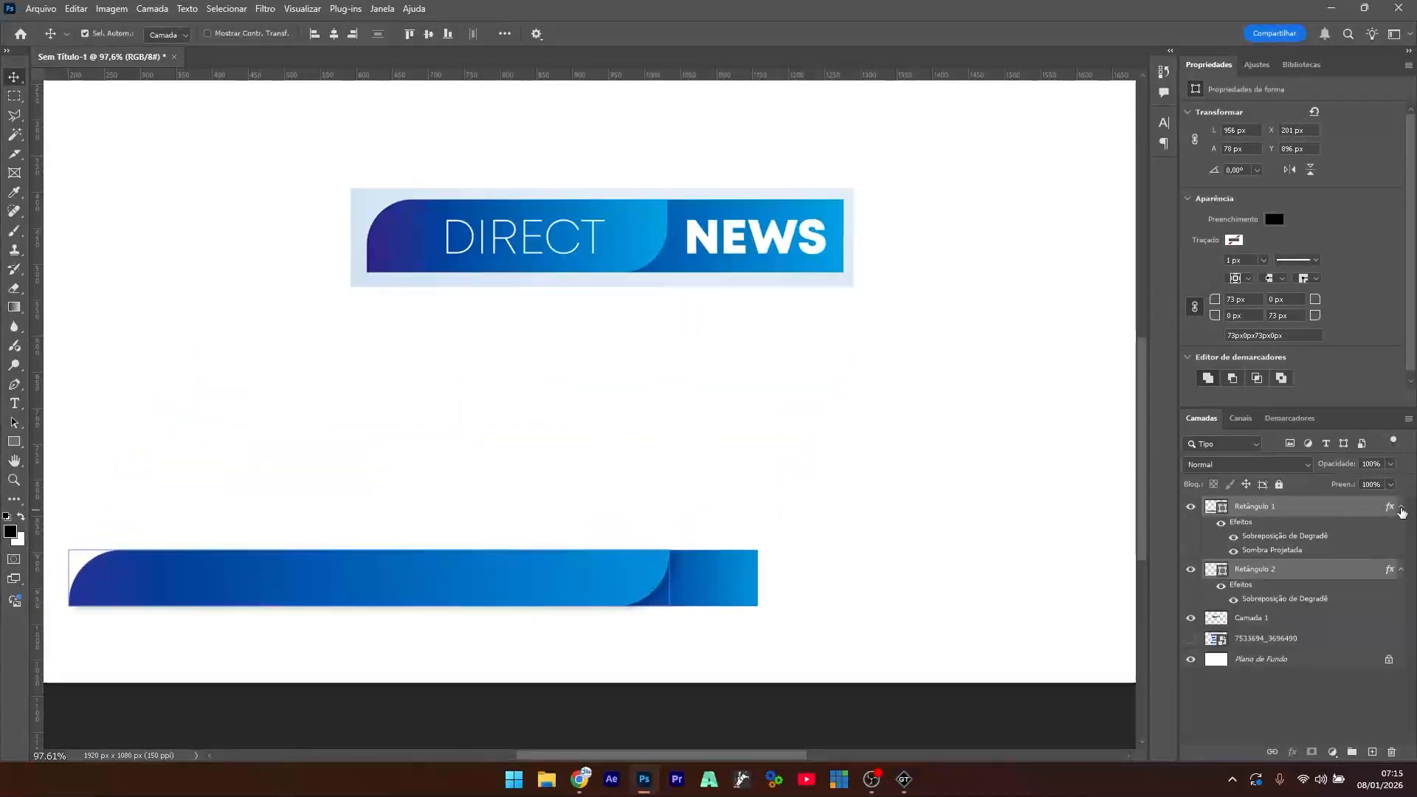
click(563, 442)
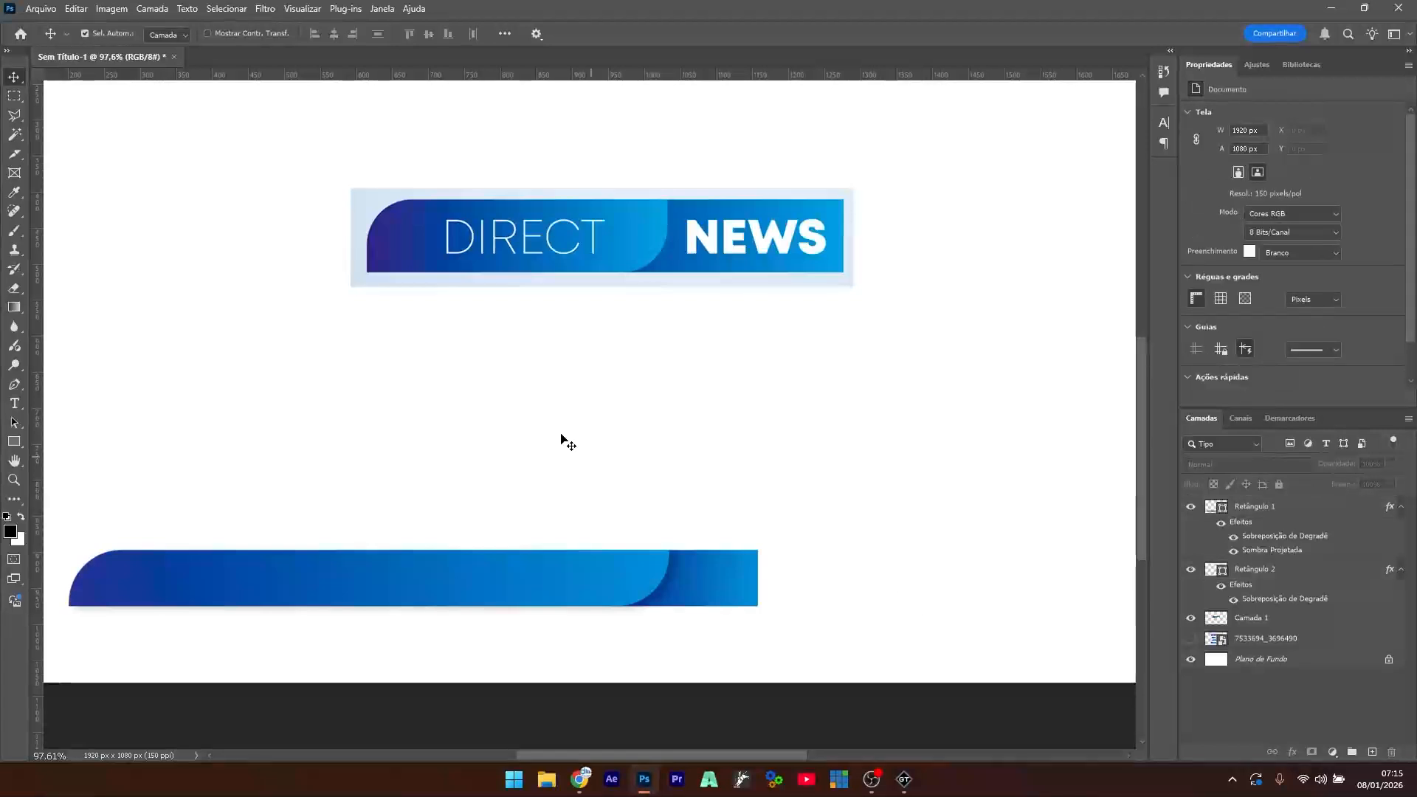
- Delete the DIRECT NEWS reference image
click(772, 247)
drag(771, 247, 652, 325)
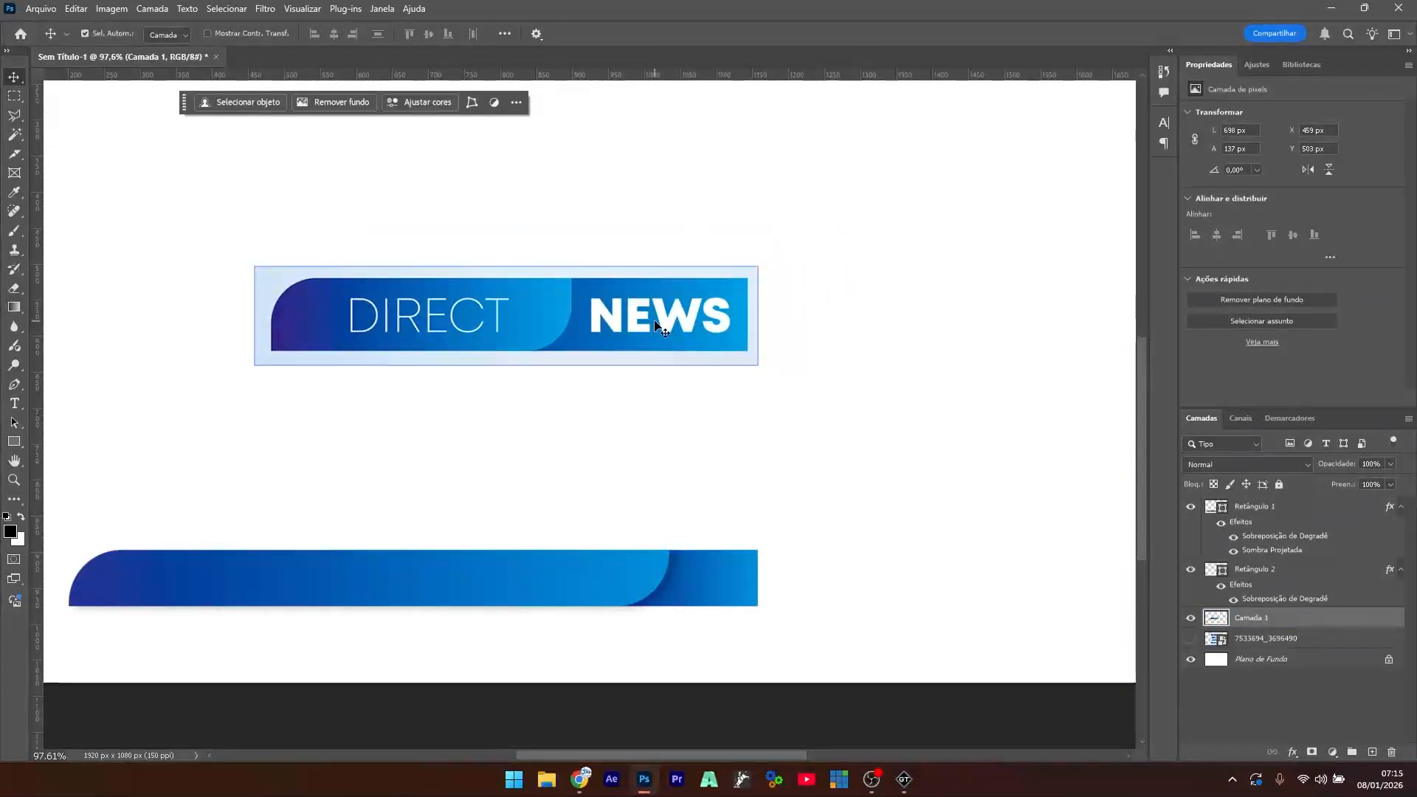
key(Delete)
- Duplicate the lower blue bar as Retângulo 1 copiar
click(382, 588)
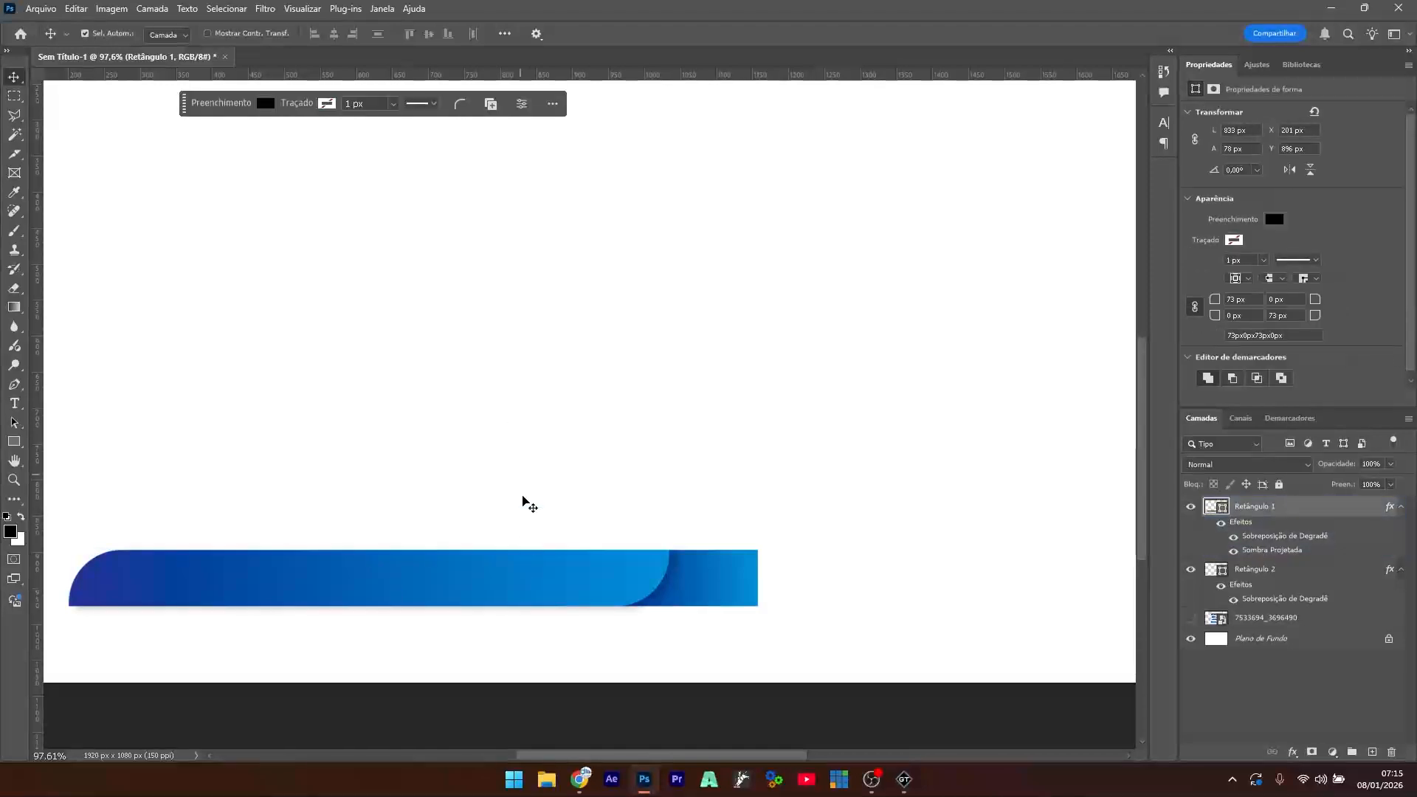
click(620, 428)
click(516, 567)
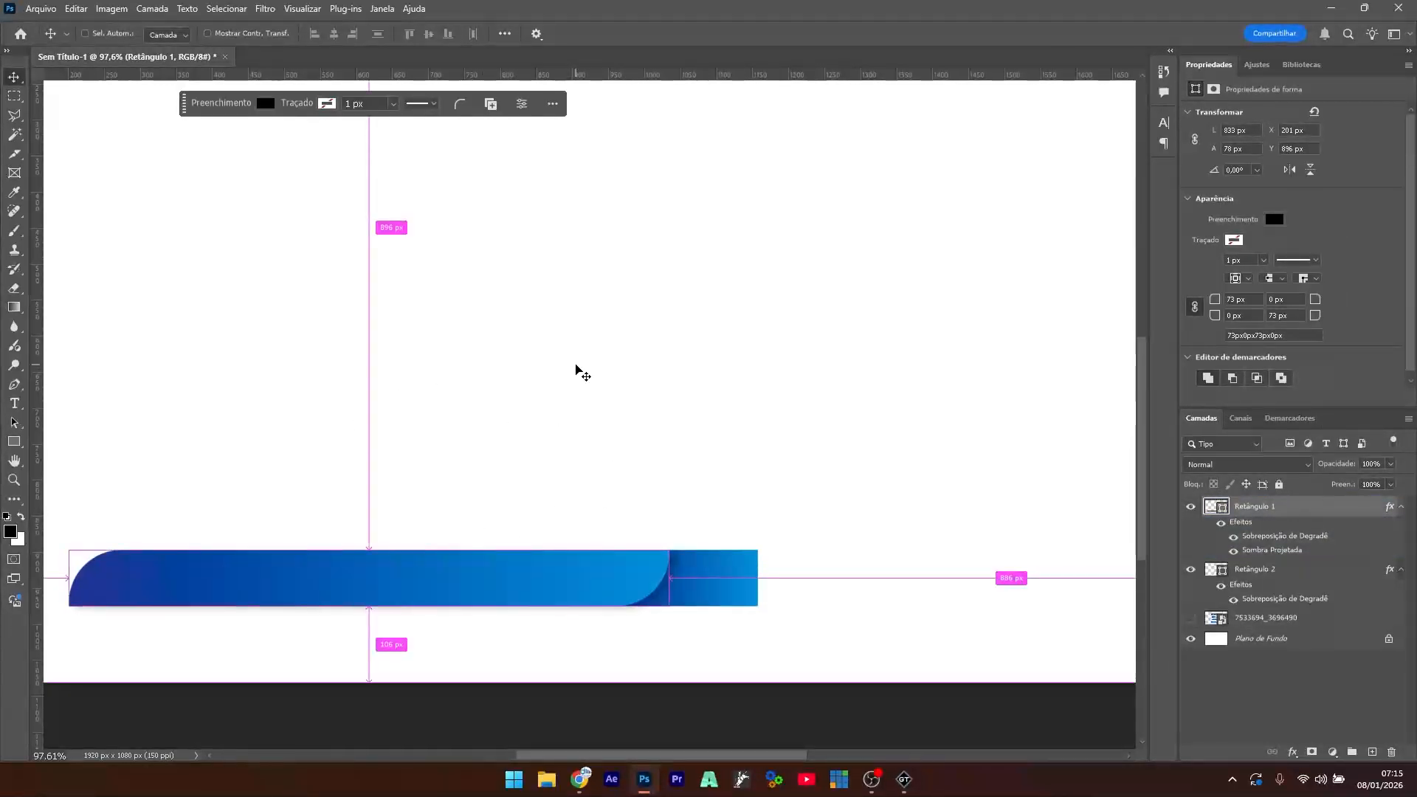
key(ctrl+j)
- Move the copied bar to the right of the original and shift both bars left
scroll(484, 430, down, 2)
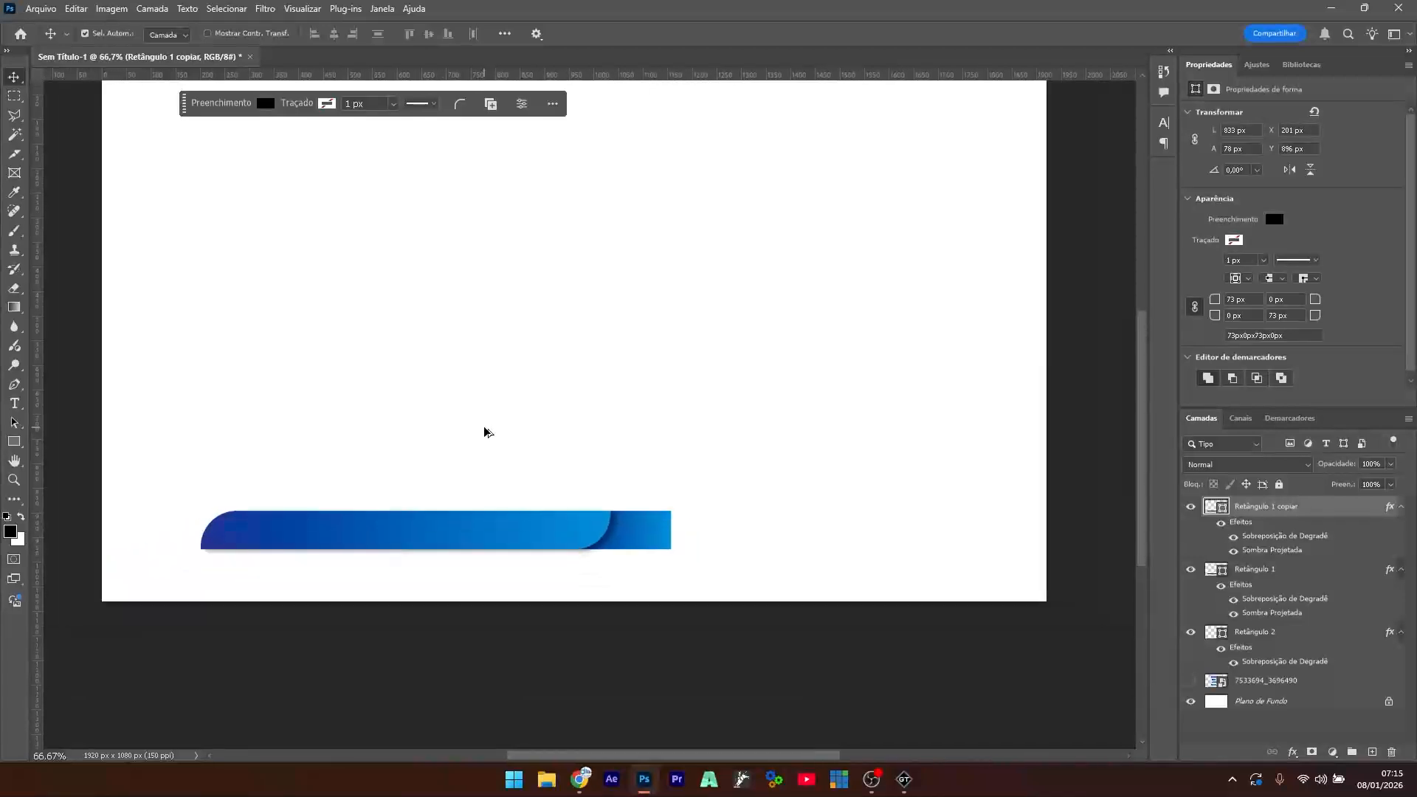
drag(393, 533, 810, 543)
drag(883, 433, 339, 578)
drag(561, 530, 516, 532)
- Nudge the selected bars slightly lower with a free transform and apply it
key(ctrl+t)
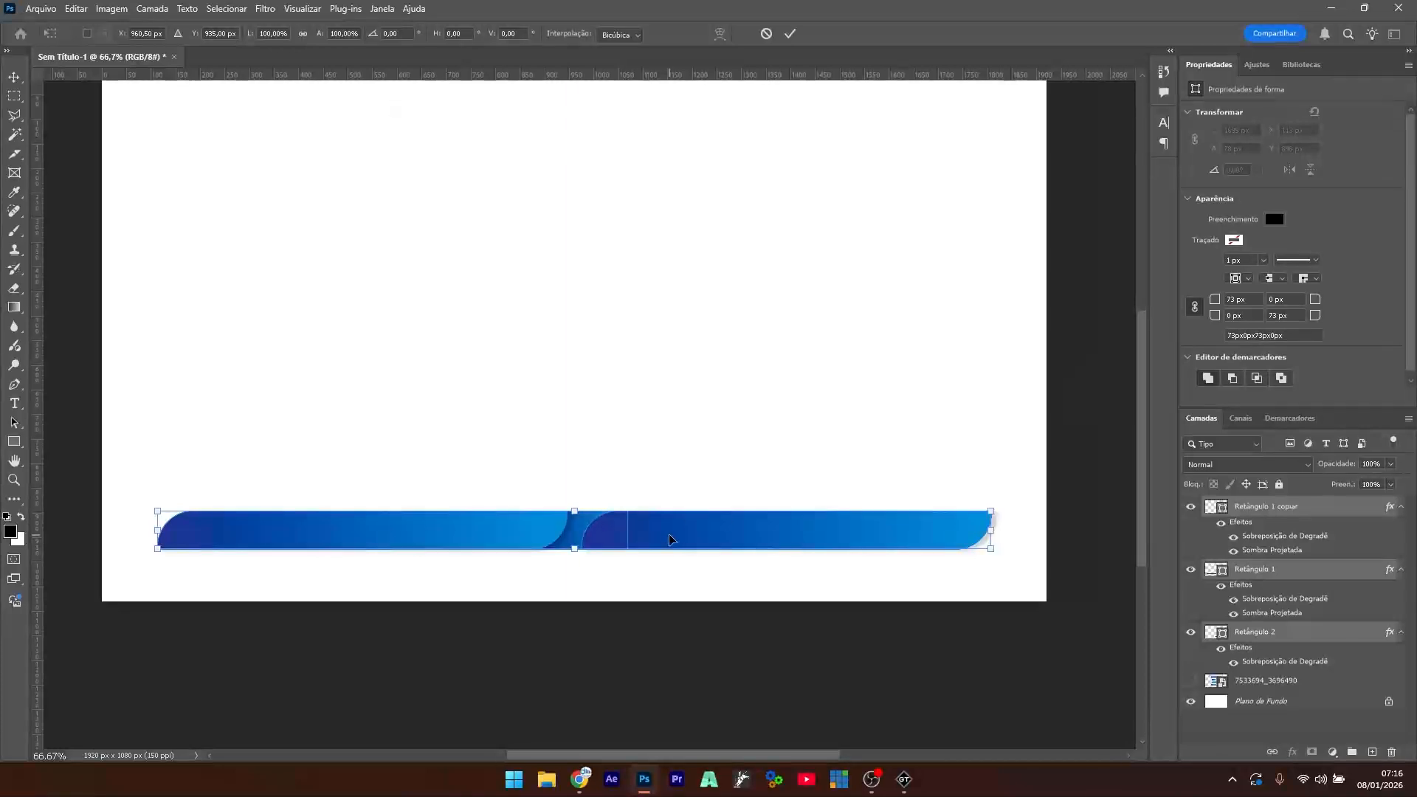
drag(669, 539, 666, 540)
drag(665, 540, 664, 544)
key(Return)
scroll(603, 555, up, 1)
scroll(602, 556, up, 2)
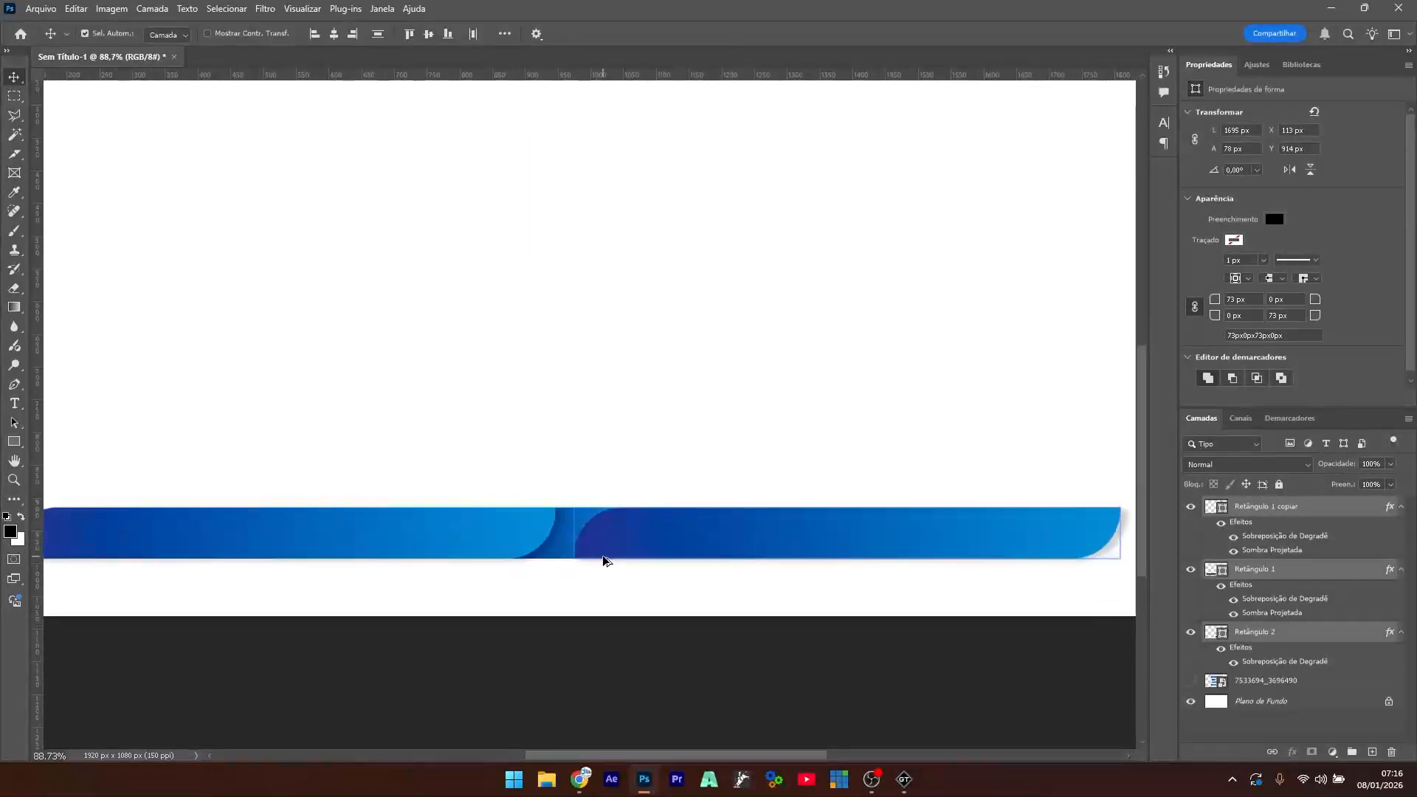
scroll(603, 556, down, 3)
scroll(603, 556, up, 1)
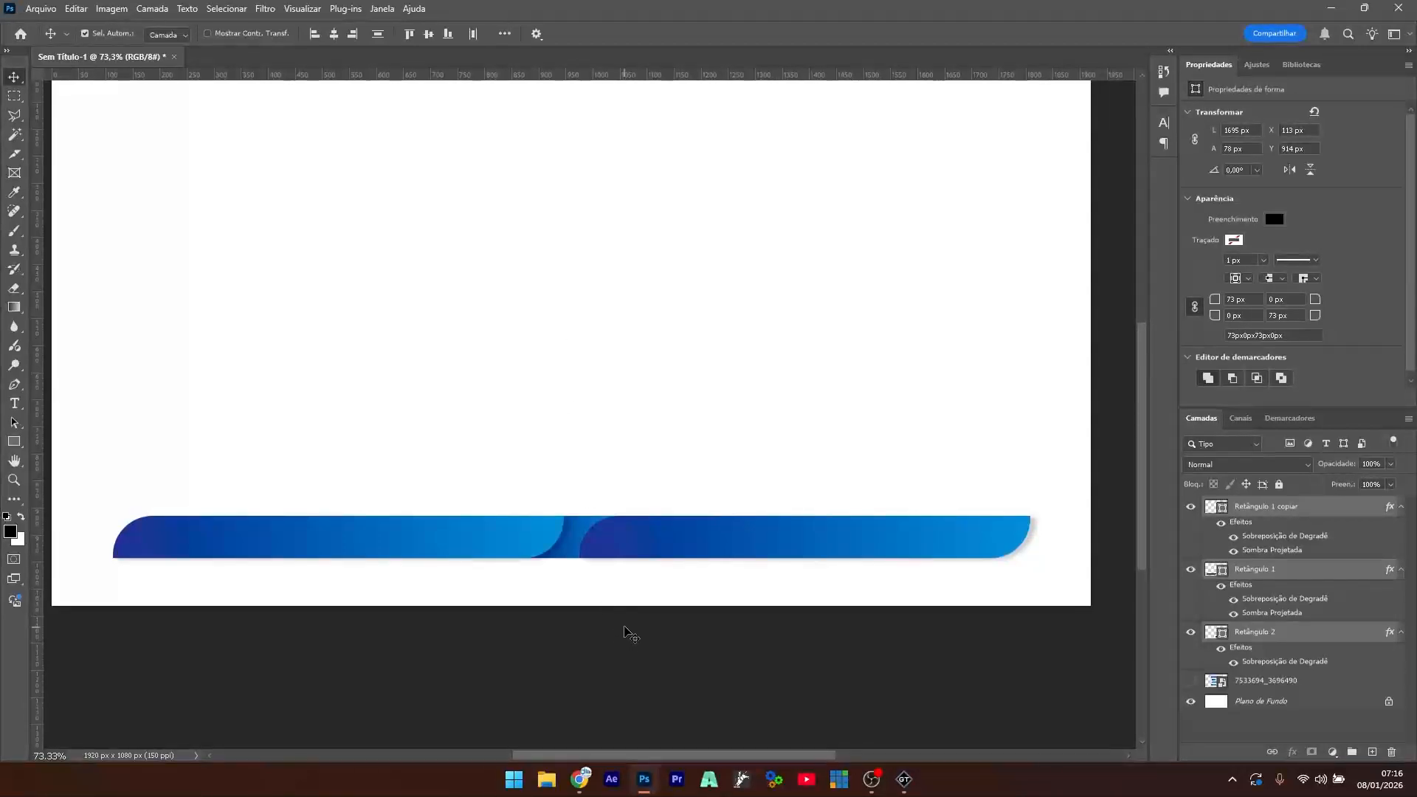
click(576, 315)
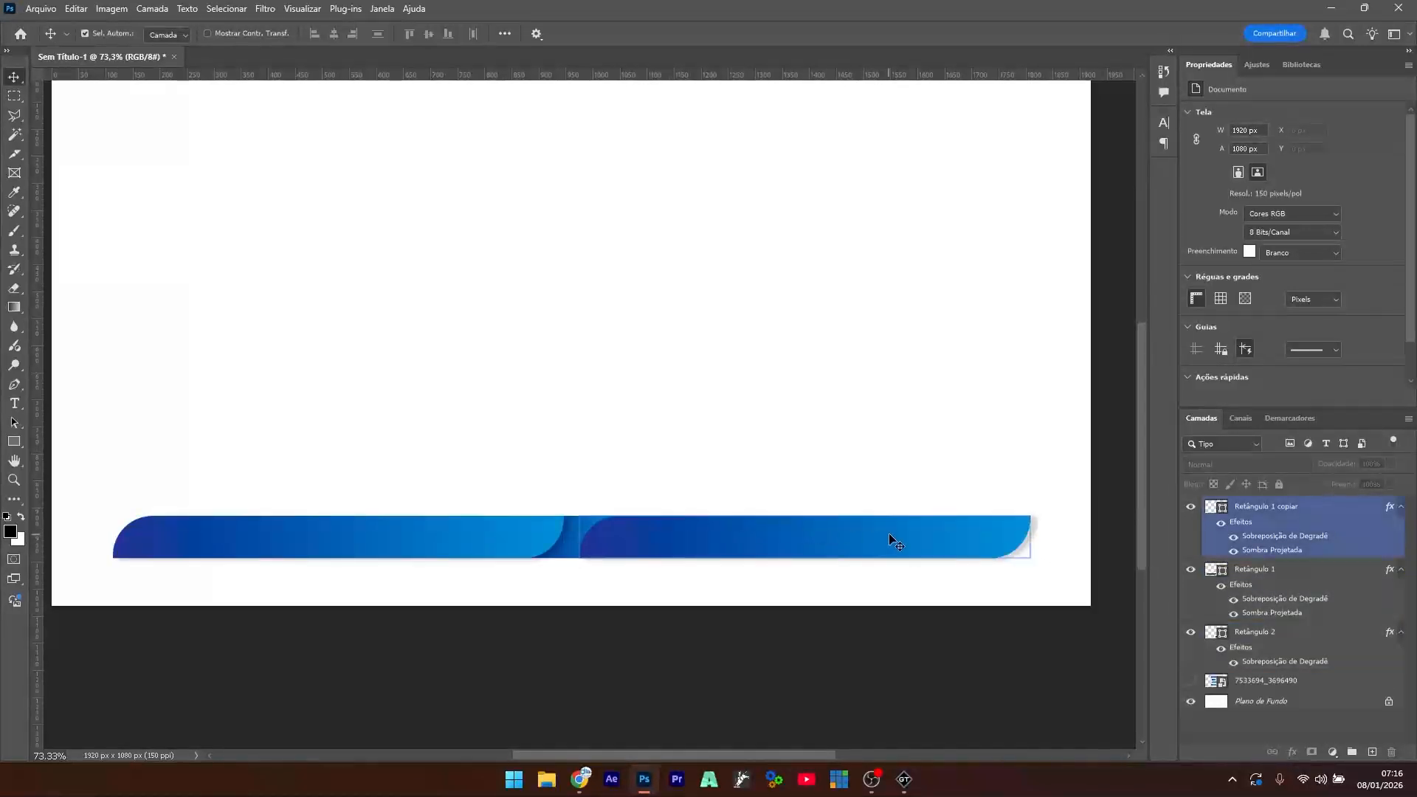
- Align the three bar pieces and lift the small middle square above the bars
drag(958, 538, 954, 549)
drag(980, 458, 371, 544)
click(565, 546)
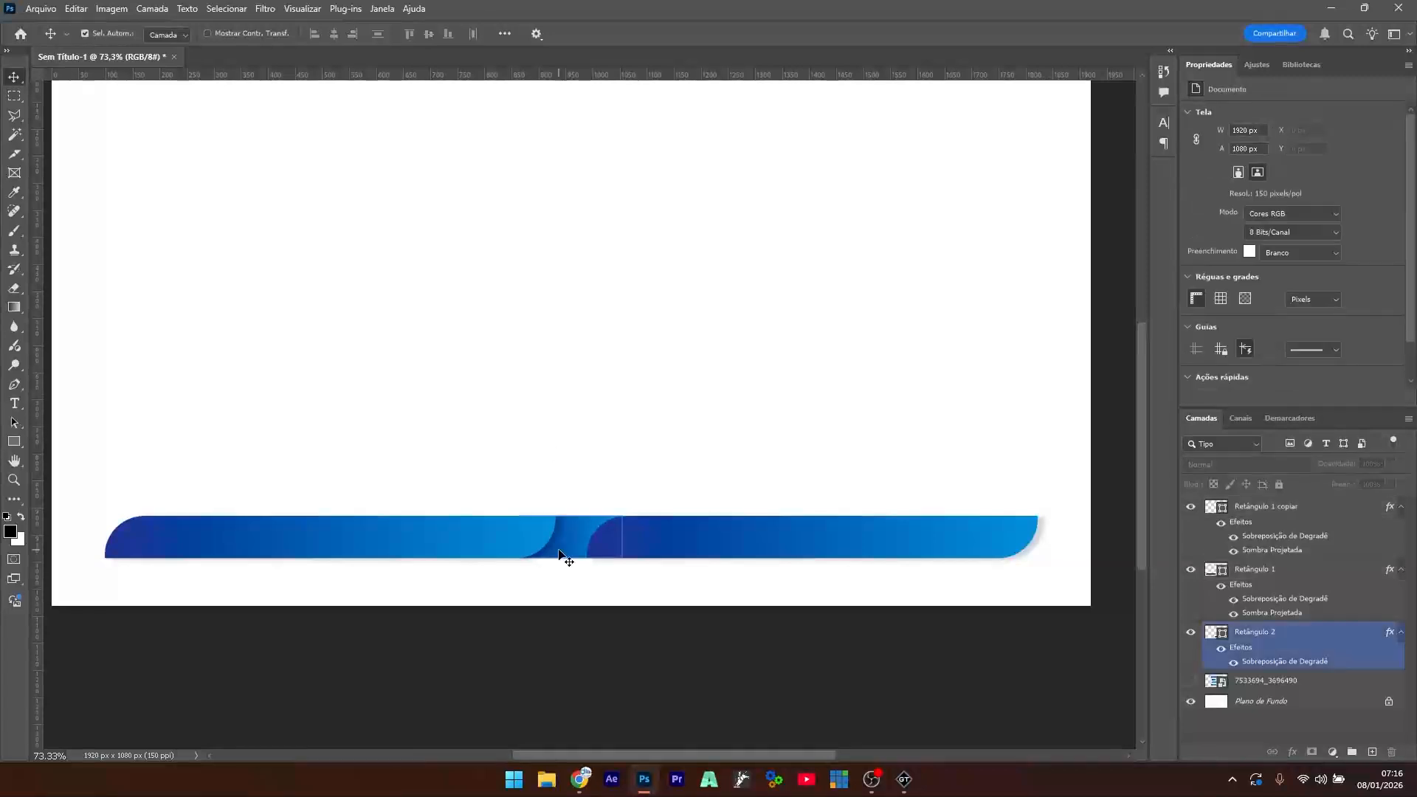
mouse_move(563, 545)
mouse_down()
mouse_move(573, 474)
mouse_move(574, 531)
mouse_up()
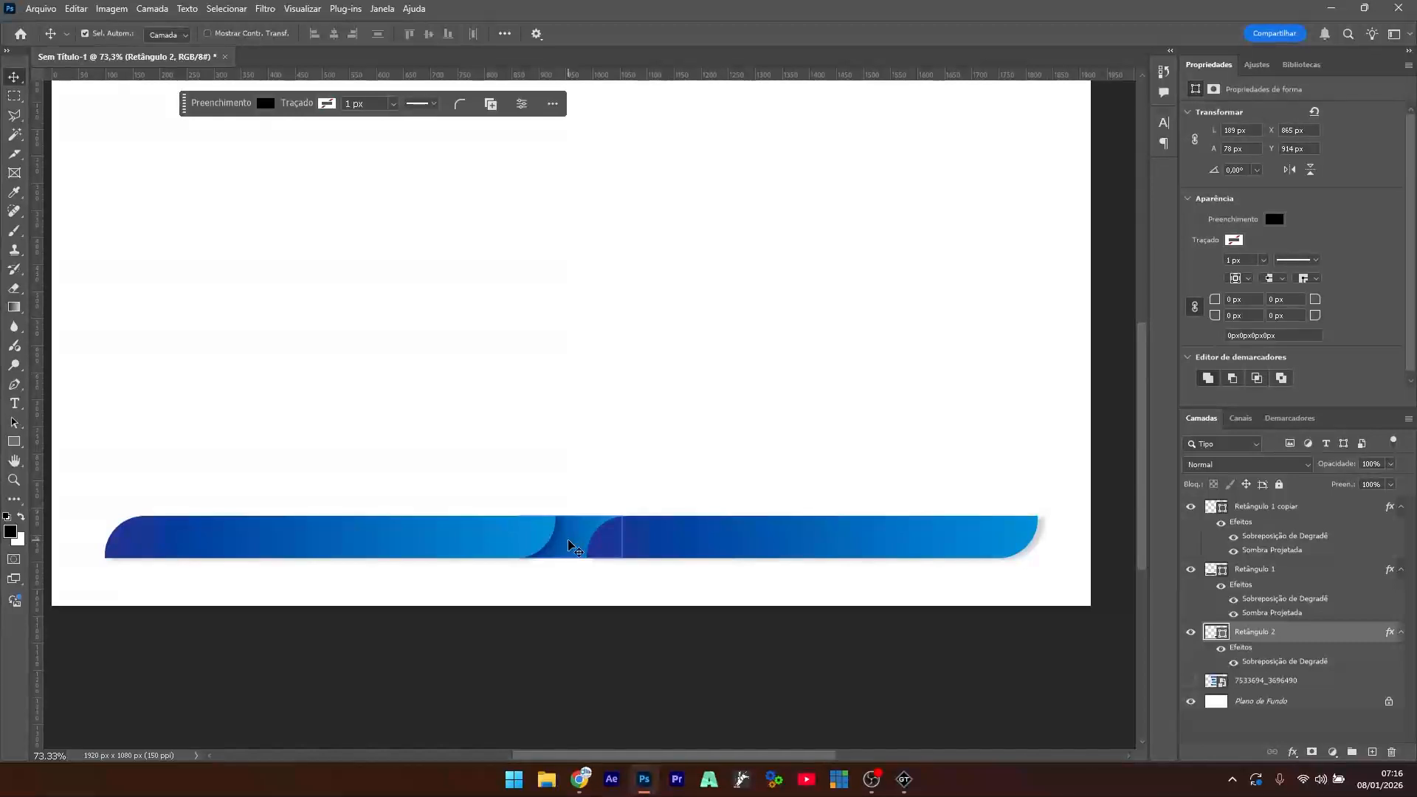
drag(568, 539, 576, 469)
- Set the square's corner radius to 100 to round it into a circle
key(ctrl+t)
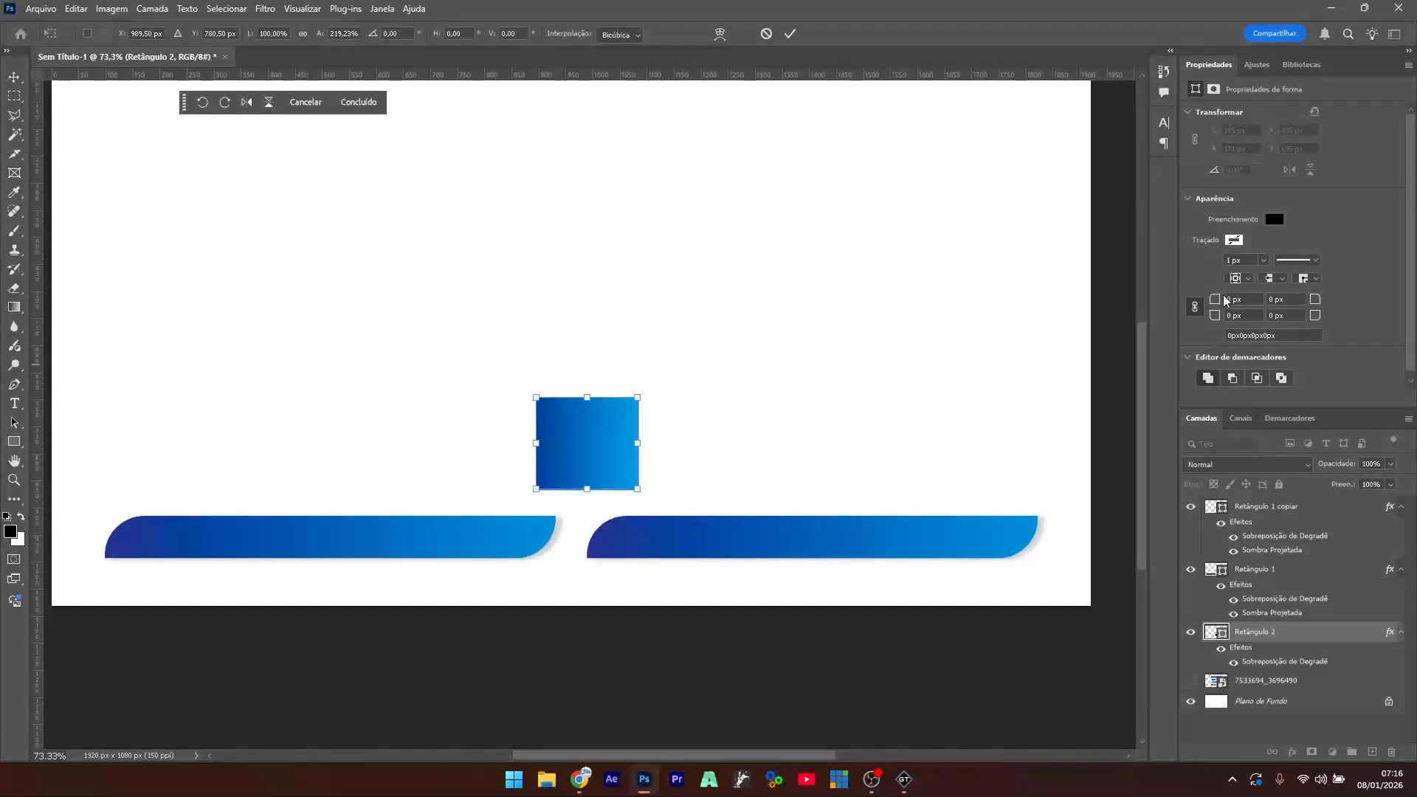
key(Return)
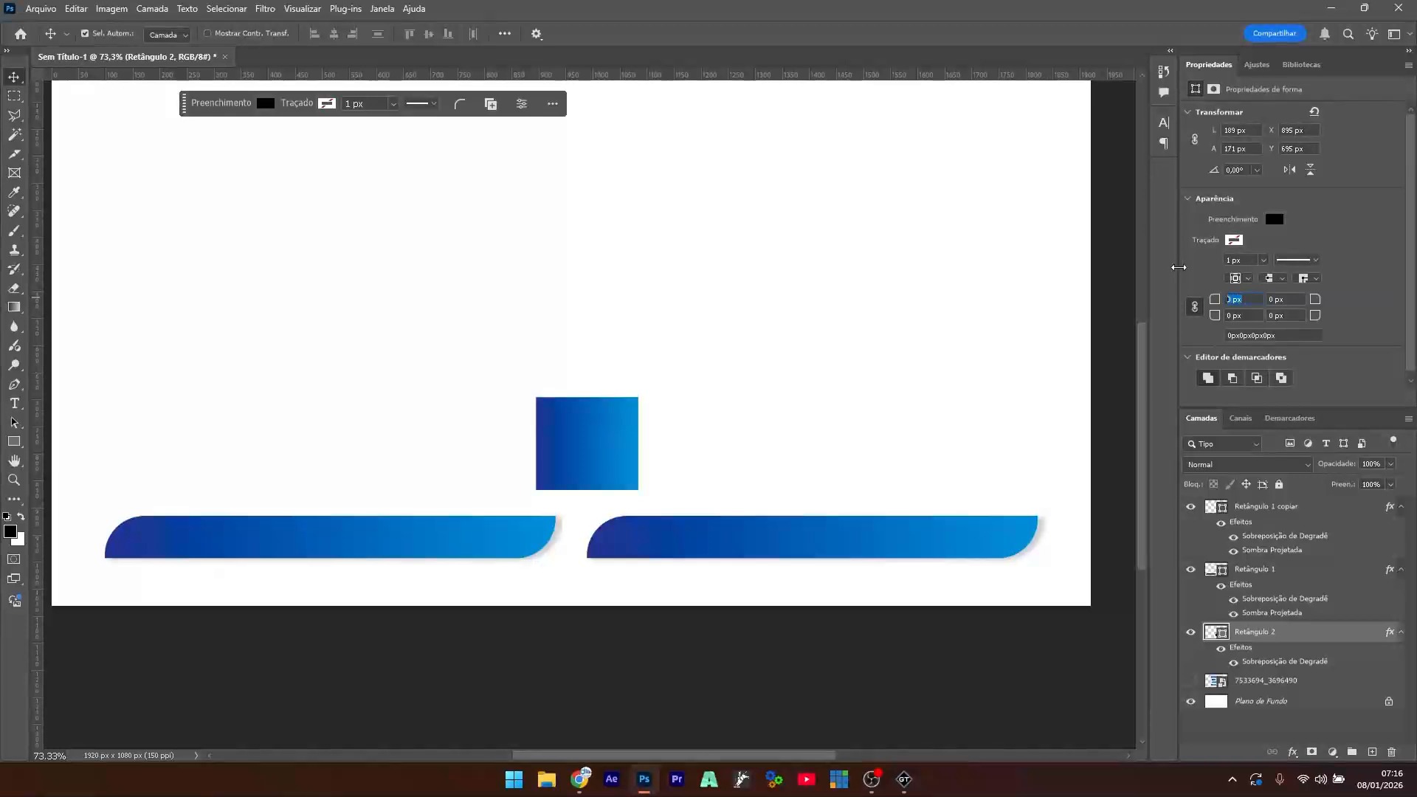
text(100)
key(Return)
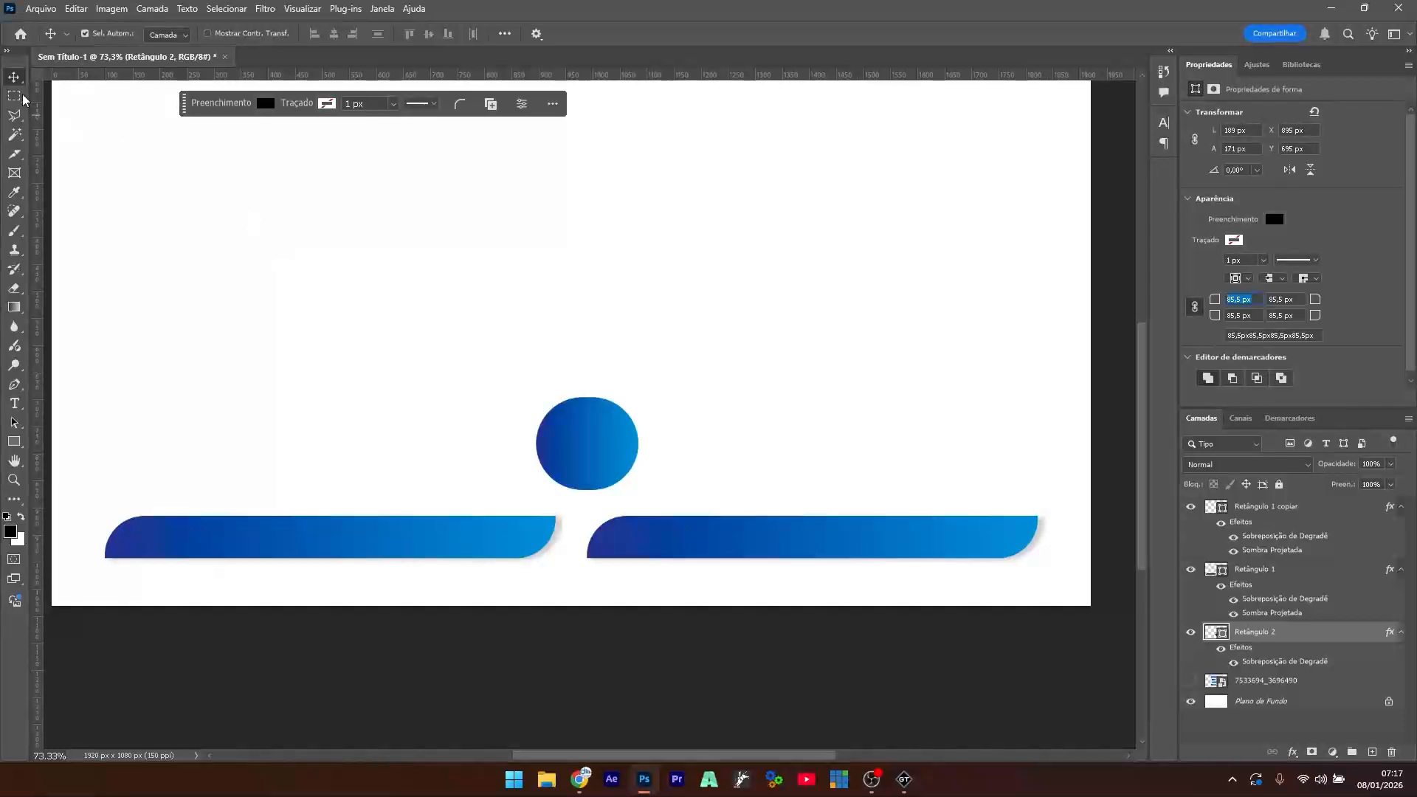
- Narrow the circle into a true round shape and move its layer to the top
key(ctrl+t)
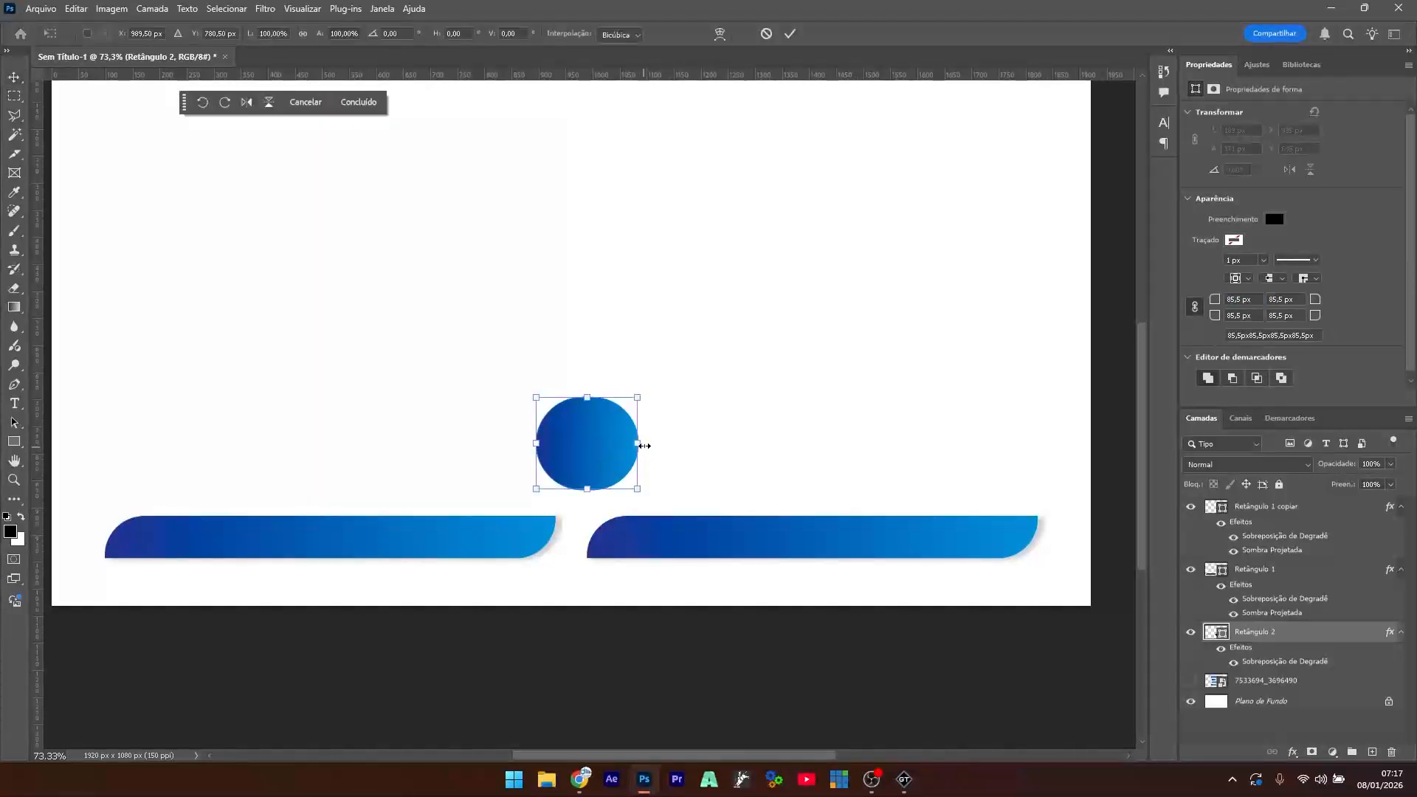
drag(642, 443, 633, 443)
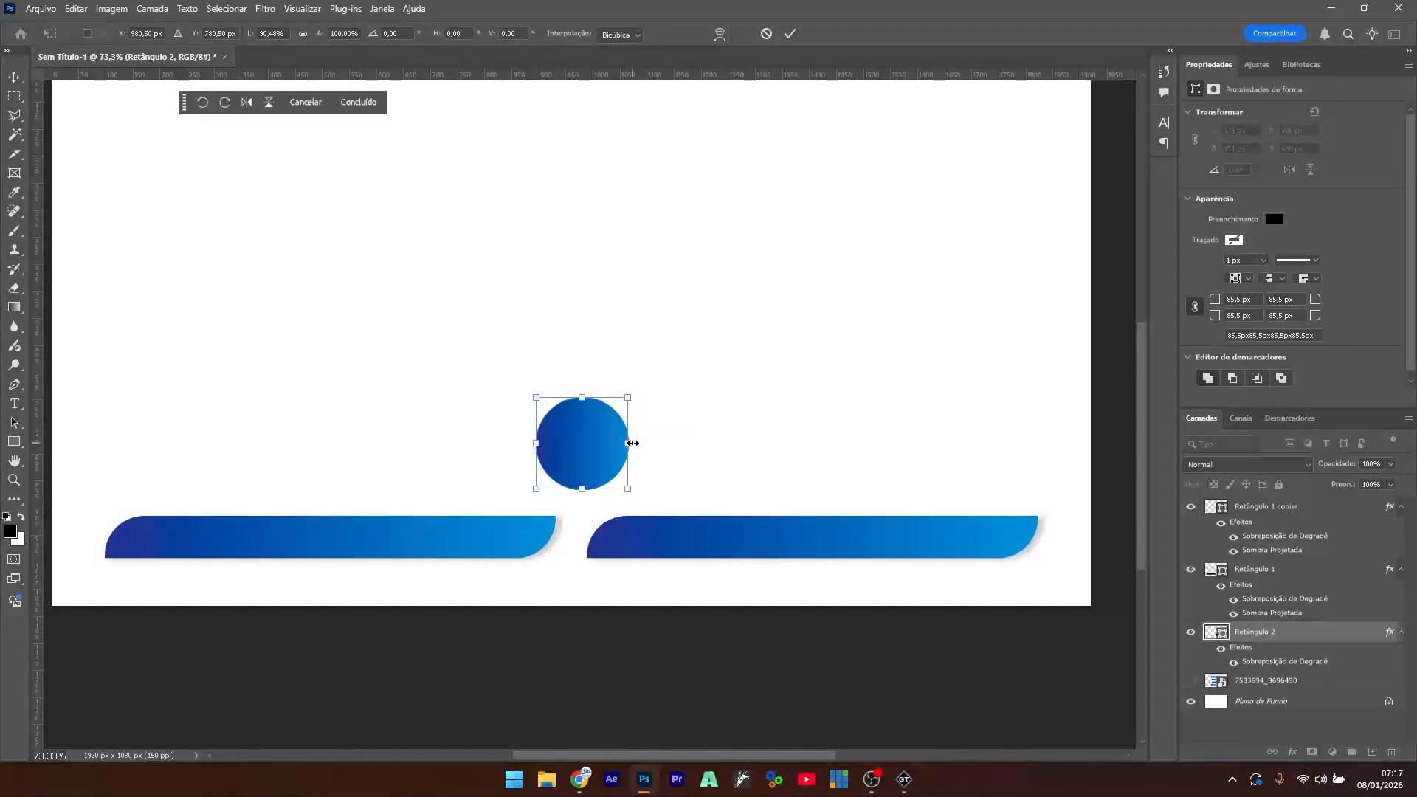
key(Return)
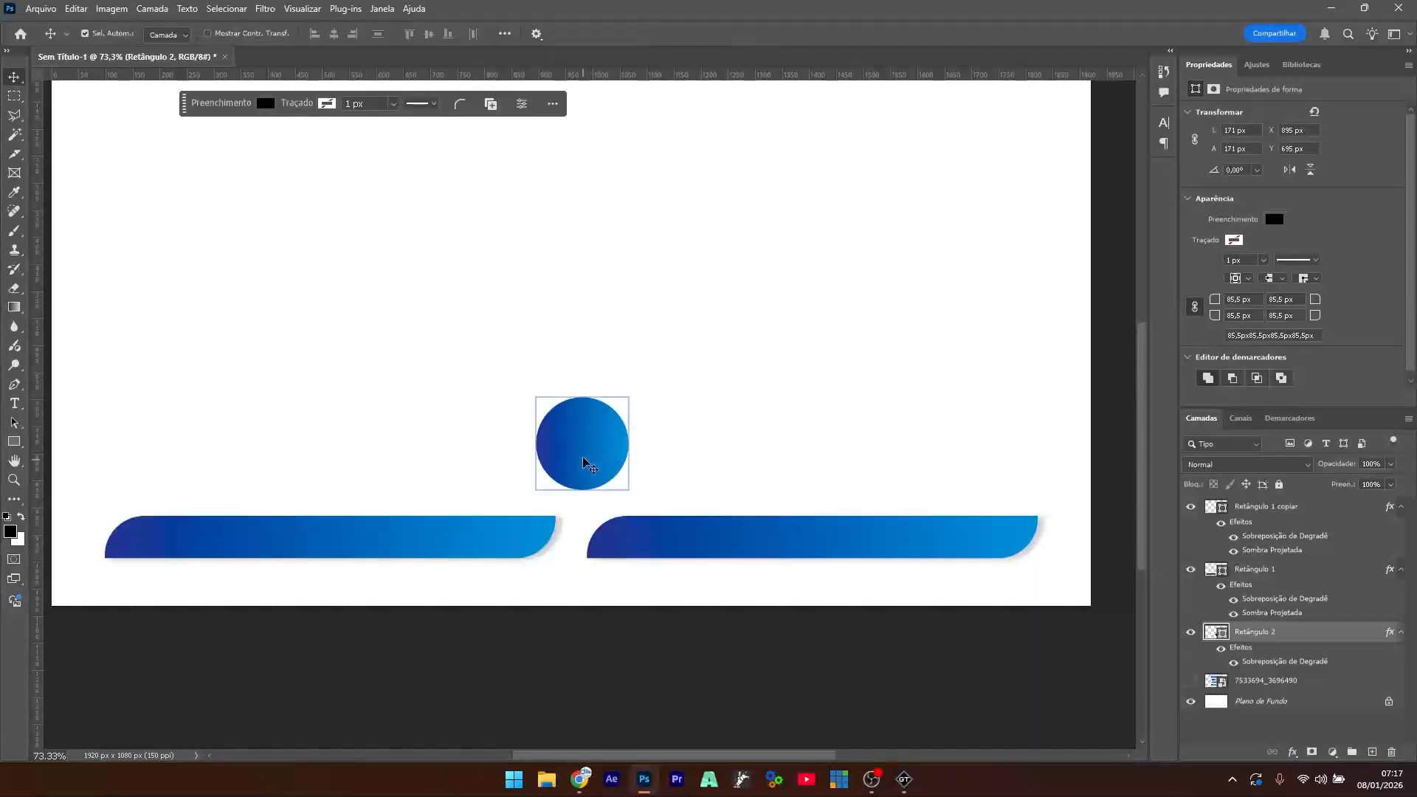
mouse_move(583, 445)
mouse_down()
mouse_move(573, 524)
mouse_move(574, 450)
mouse_move(550, 414)
mouse_move(580, 461)
mouse_up()
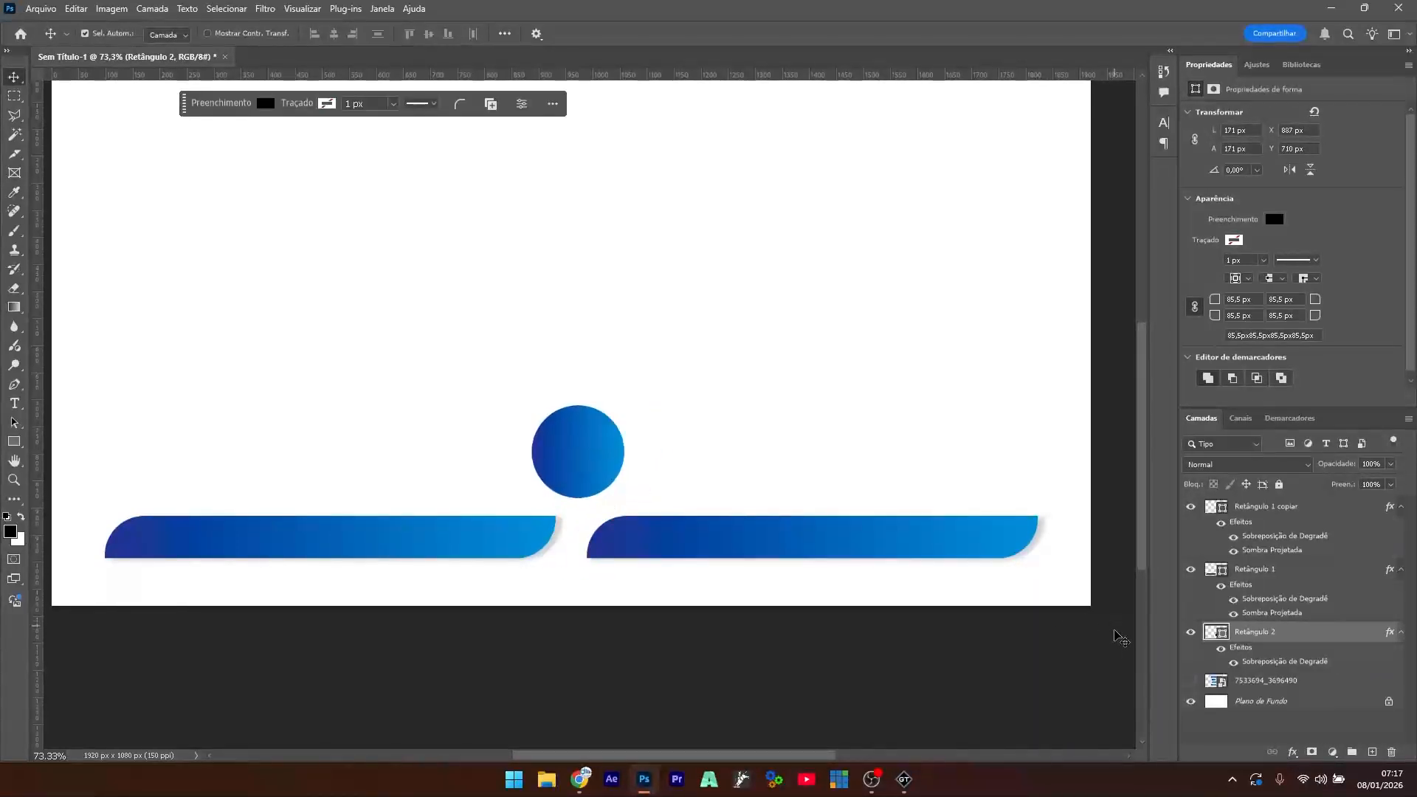
drag(1279, 635, 1251, 509)
- Rename the circle's layer to 'circulo'
double_click(1260, 509)
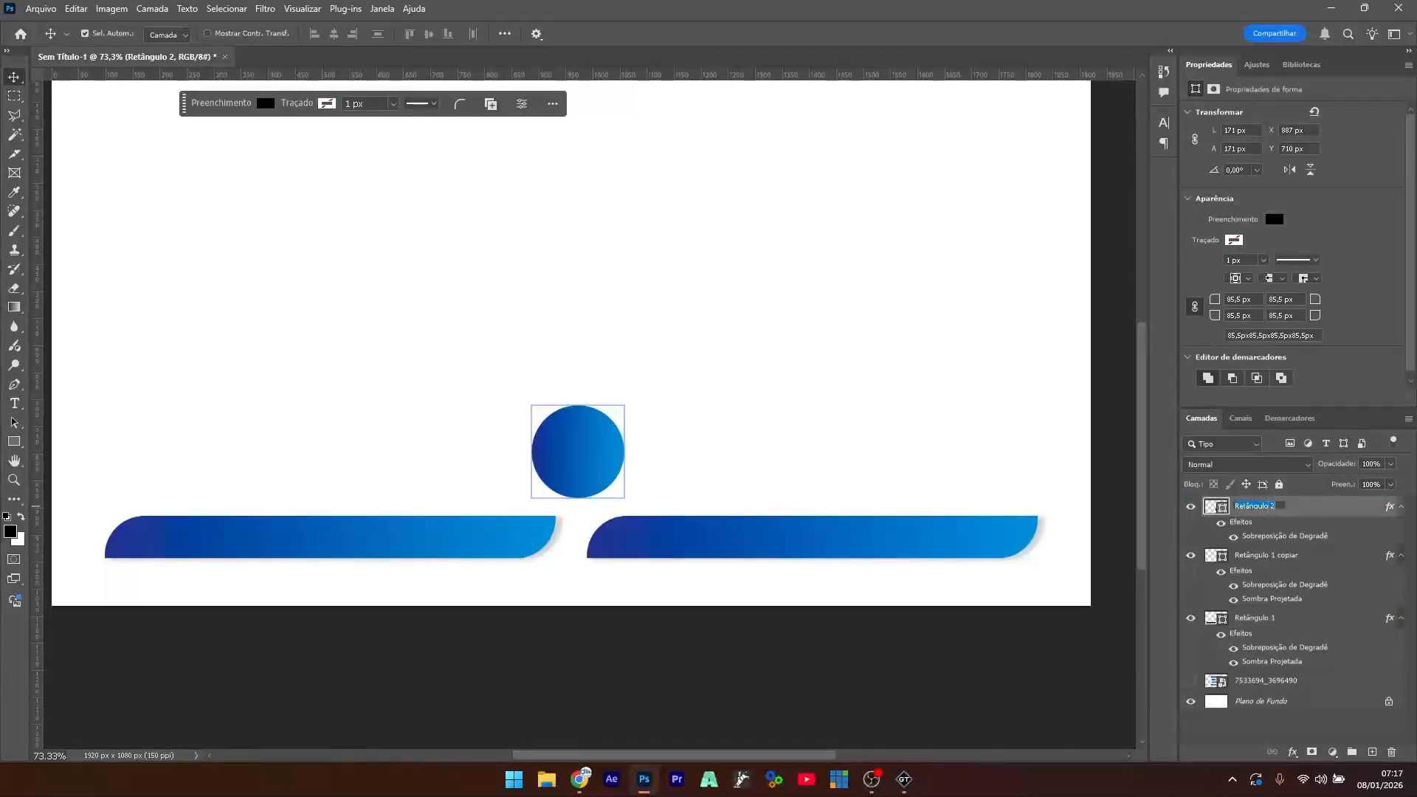
text(circulo)
key(Return)
- Collapse the effects lists of the copied bar and Retângulo 1, briefly toggling the left bar's visibility
click(1248, 580)
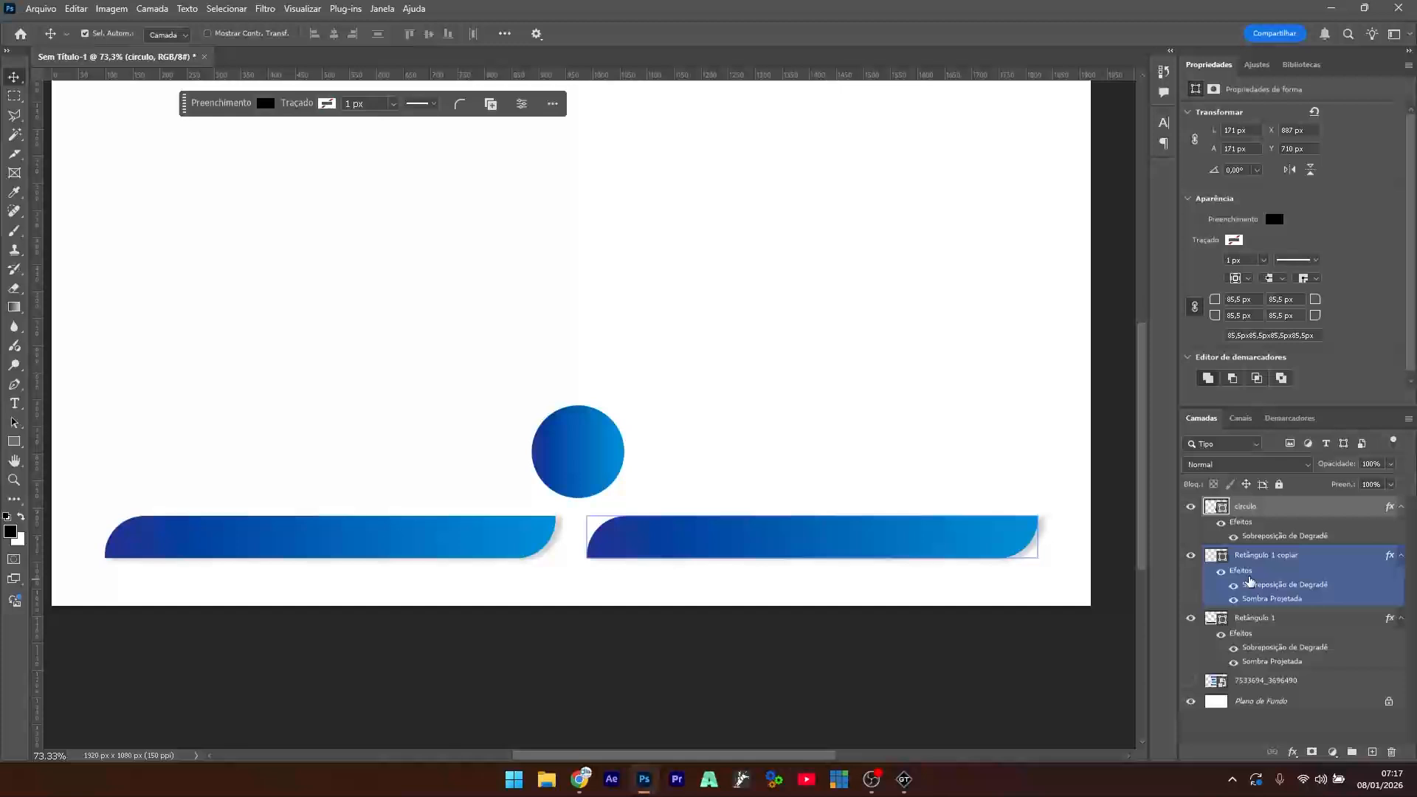
click(1402, 556)
click(1404, 581)
click(1402, 582)
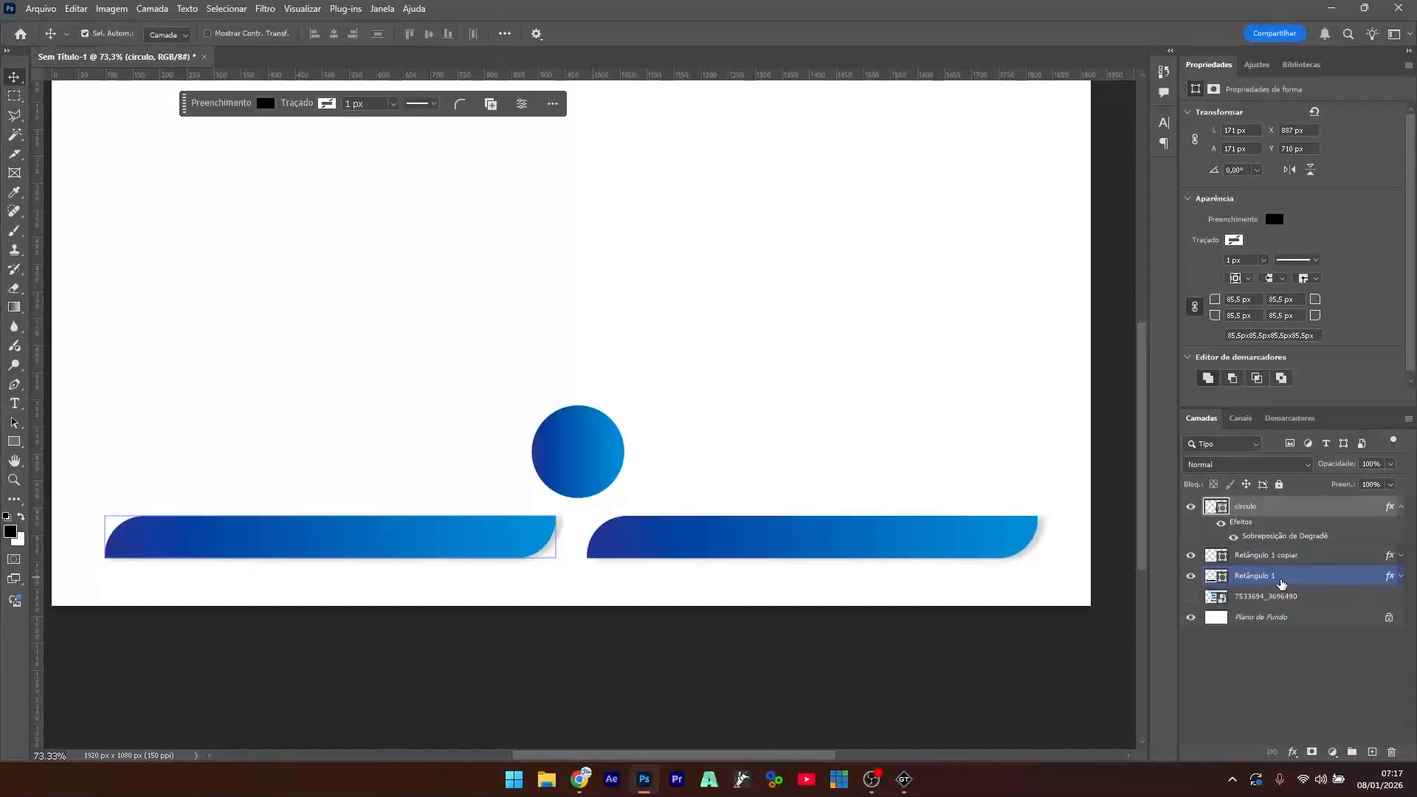
click(1211, 582)
click(1190, 580)
click(1189, 580)
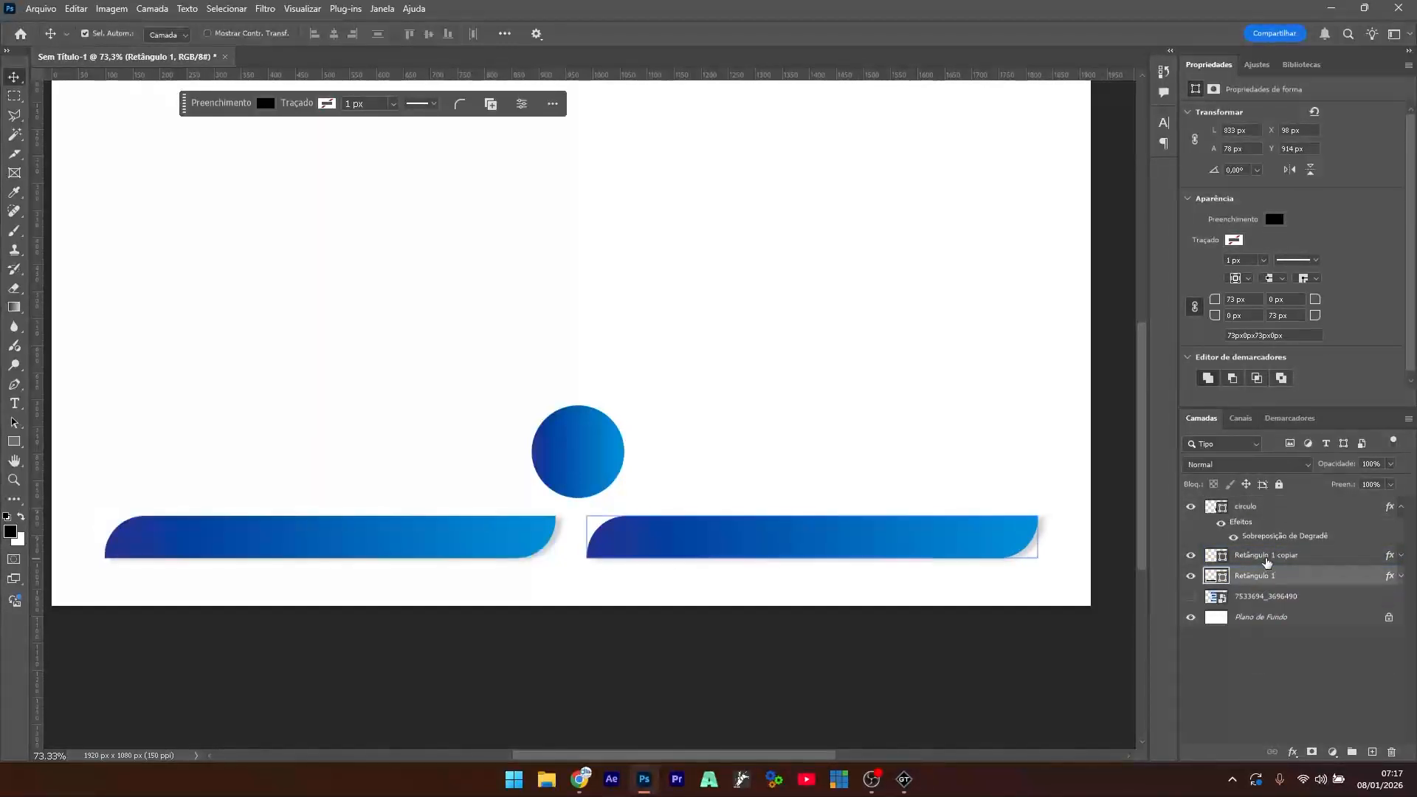
- Rename the copied bar to 'Retângulo 2', stack Retângulo 1 above it, and collapse circulo's effects
click(1272, 560)
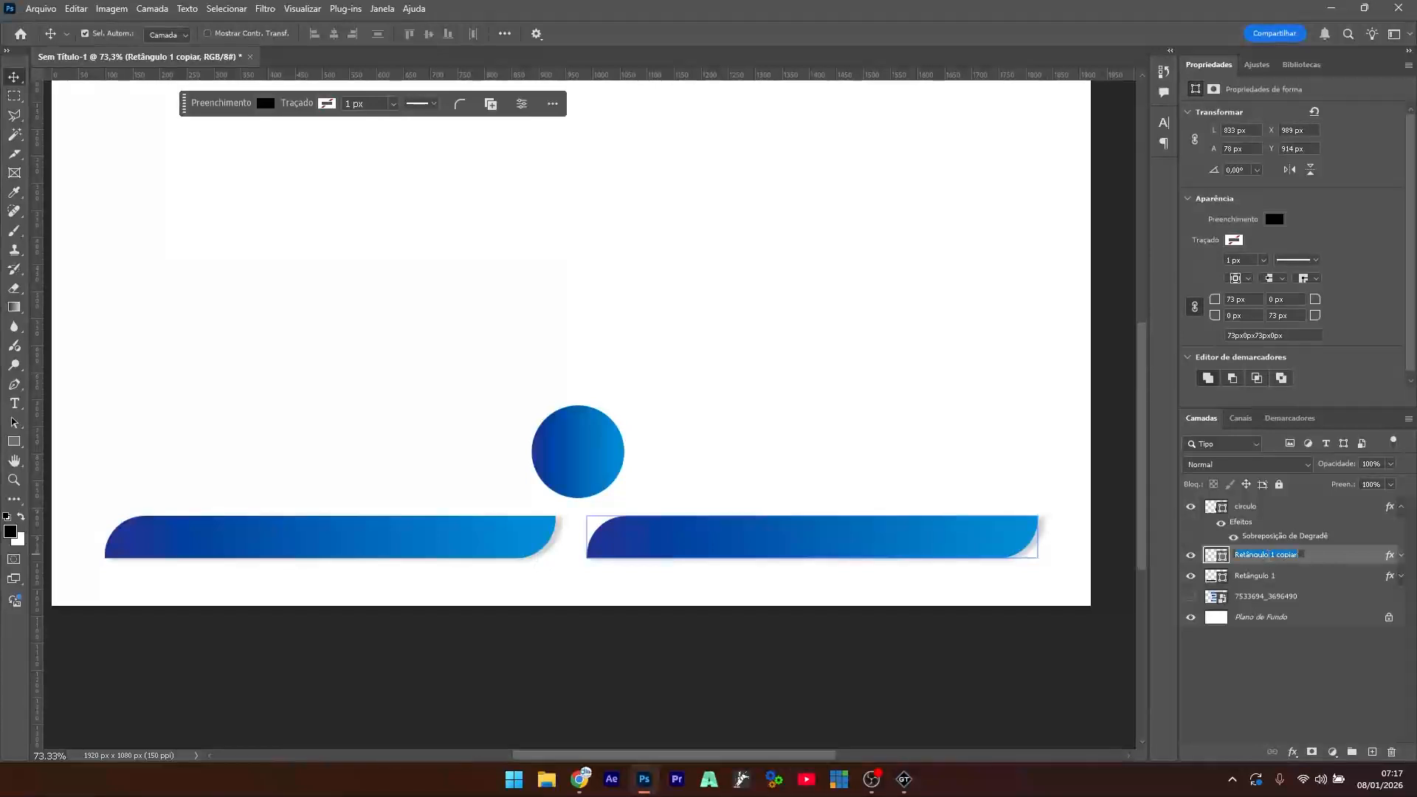
double_click(1264, 555)
click(1286, 686)
drag(1268, 580, 1270, 565)
click(1403, 518)
click(1402, 515)
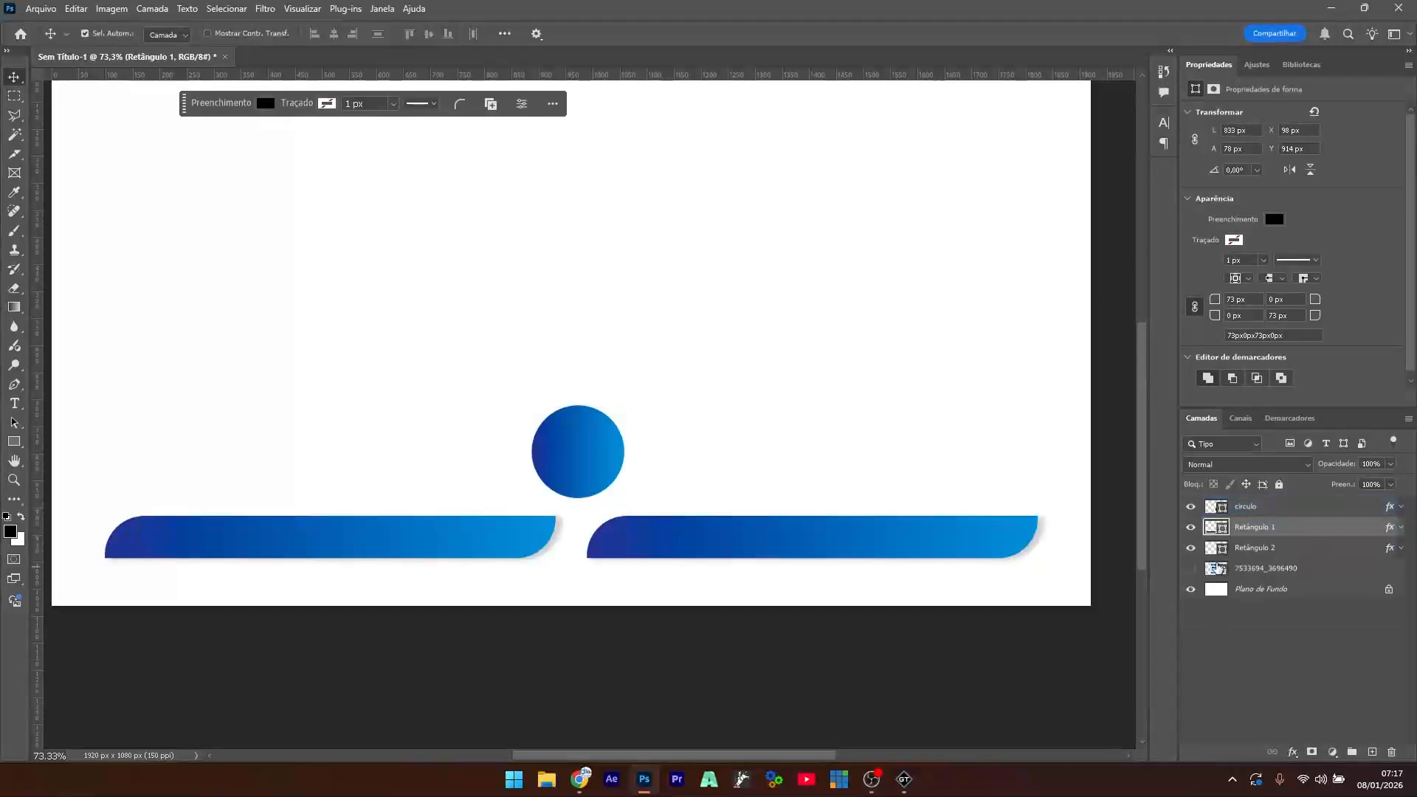
- Move the circle down onto the bars and flip the right bar Retângulo 2 horizontally
drag(582, 454, 573, 547)
click(783, 544)
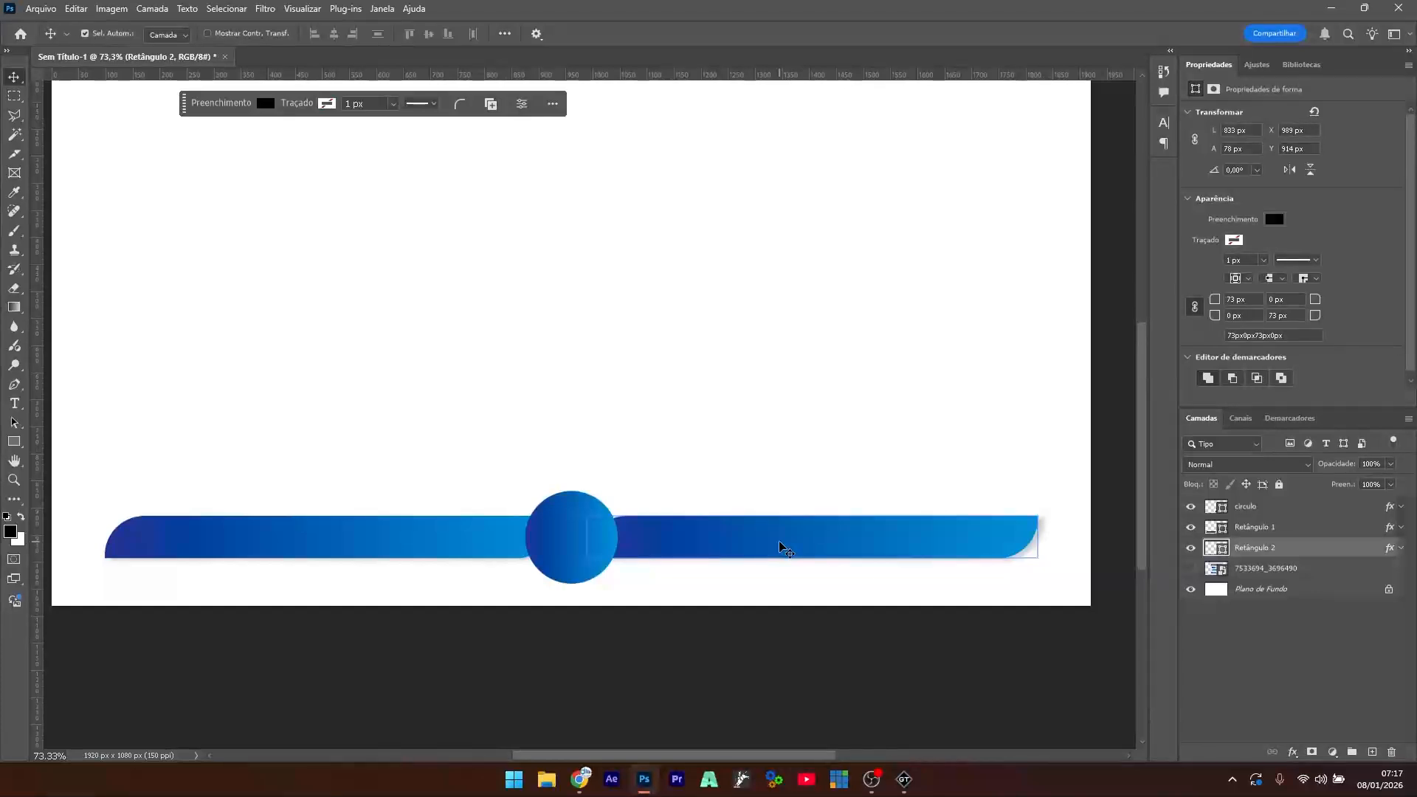
key(ctrl+t)
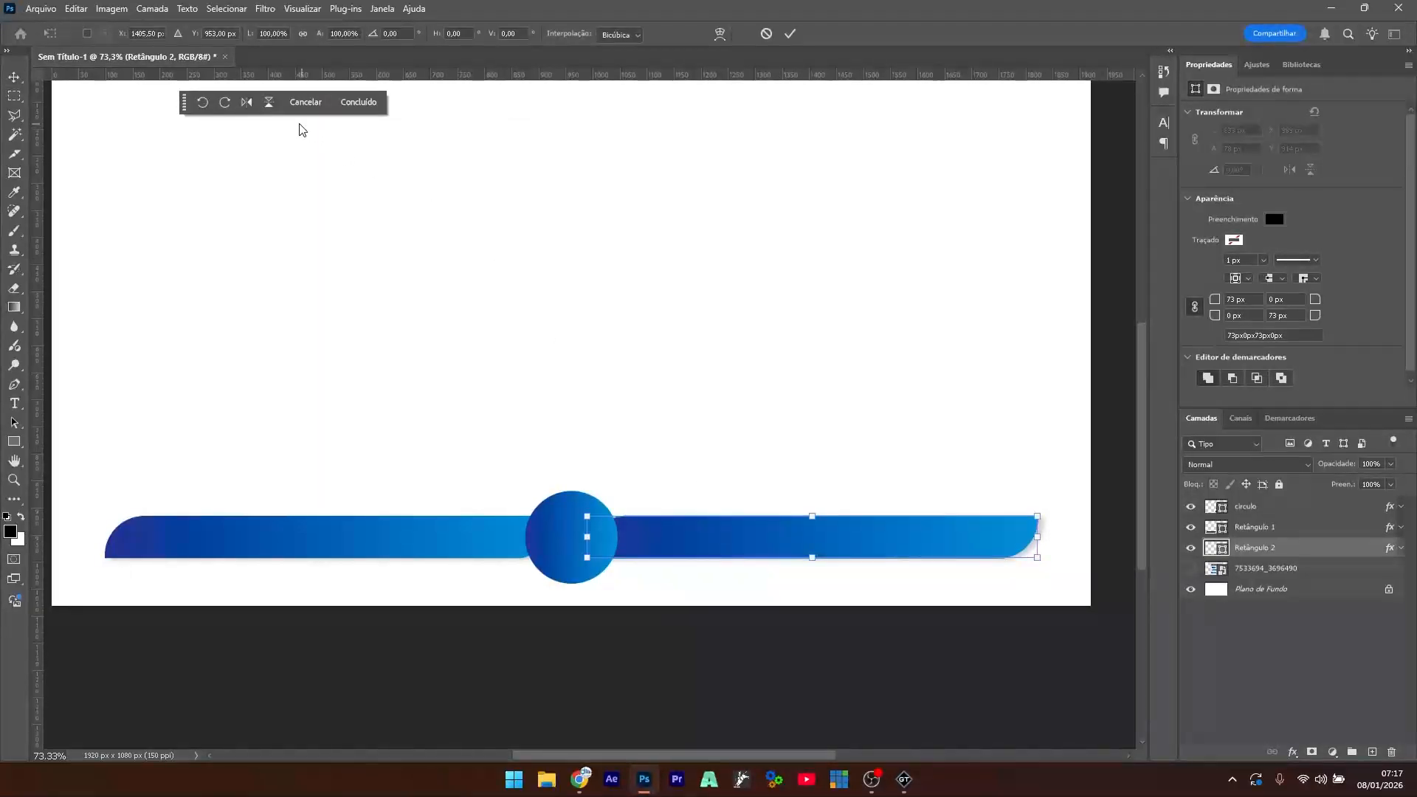
click(248, 103)
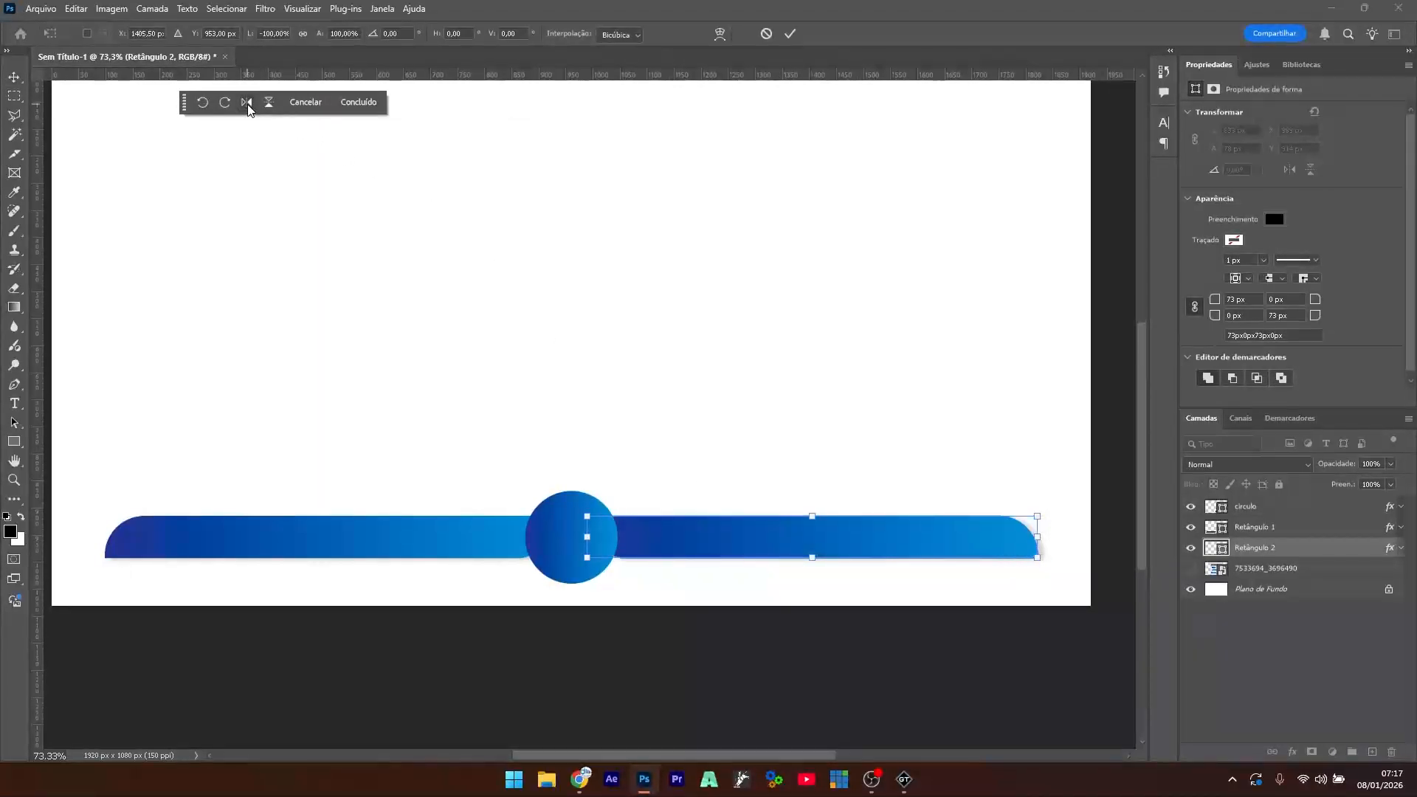
key(Return)
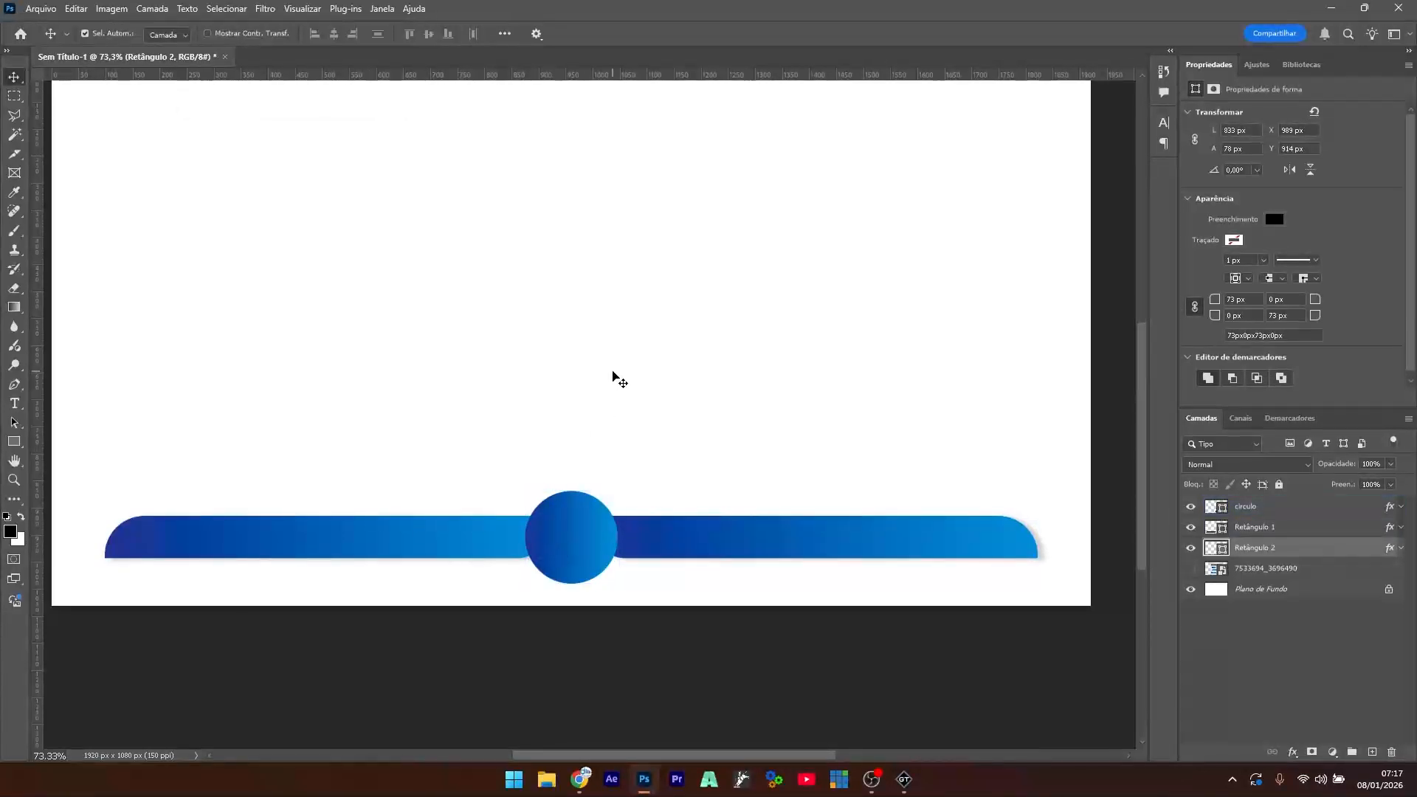
- Shift the right bar slightly right and reposition the whole circle-and-bars group
click(615, 378)
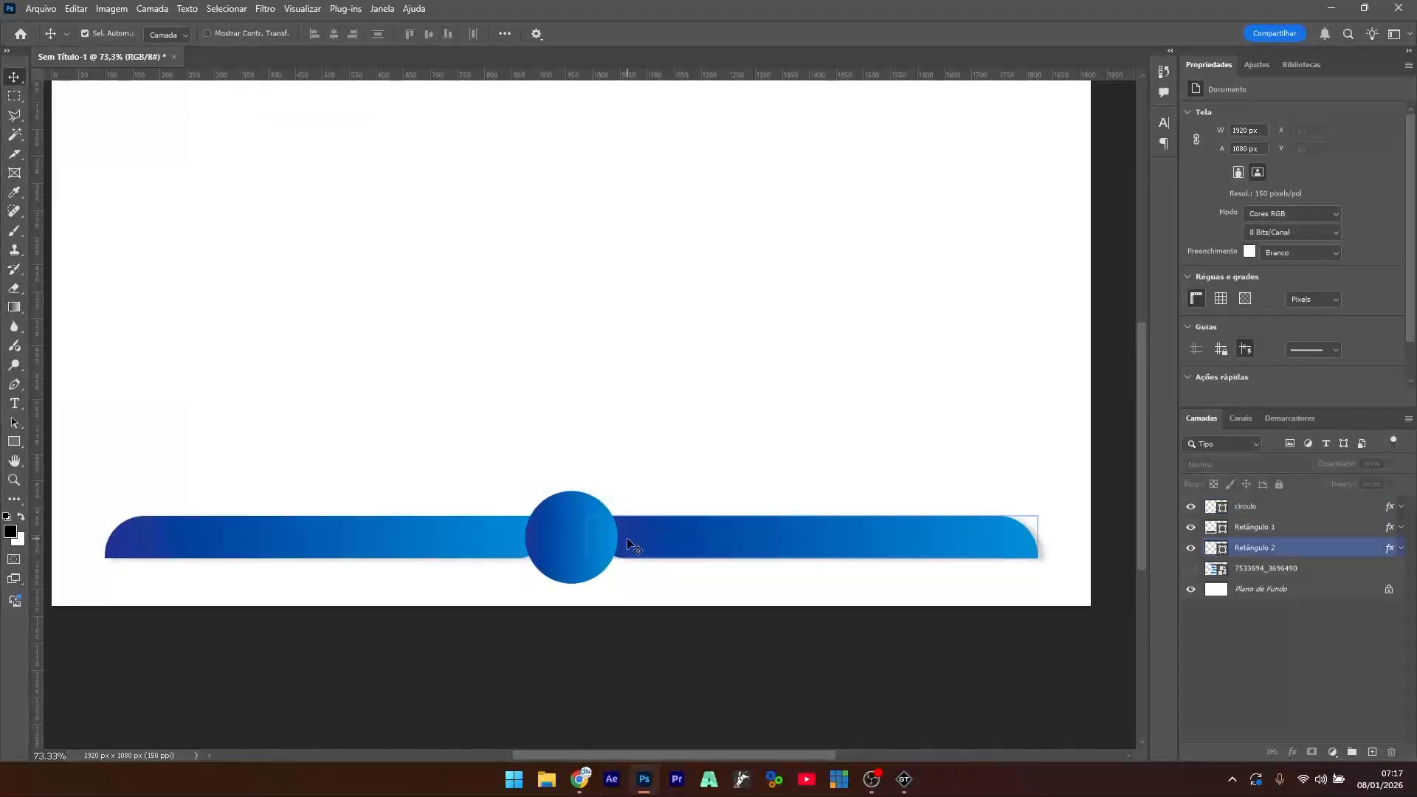
drag(672, 544, 677, 546)
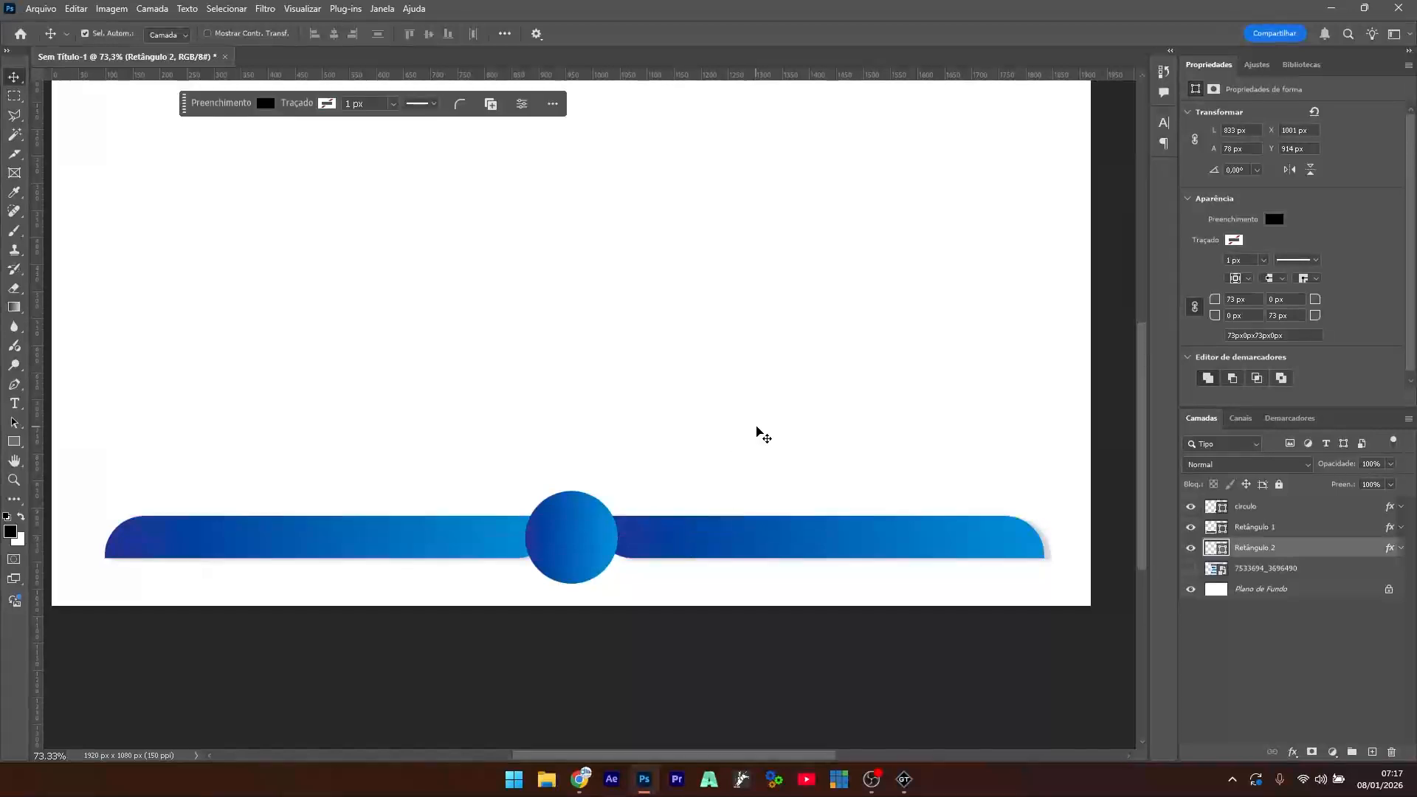
drag(753, 423, 304, 590)
drag(569, 554, 572, 548)
click(620, 424)
scroll(620, 424, down, 5)
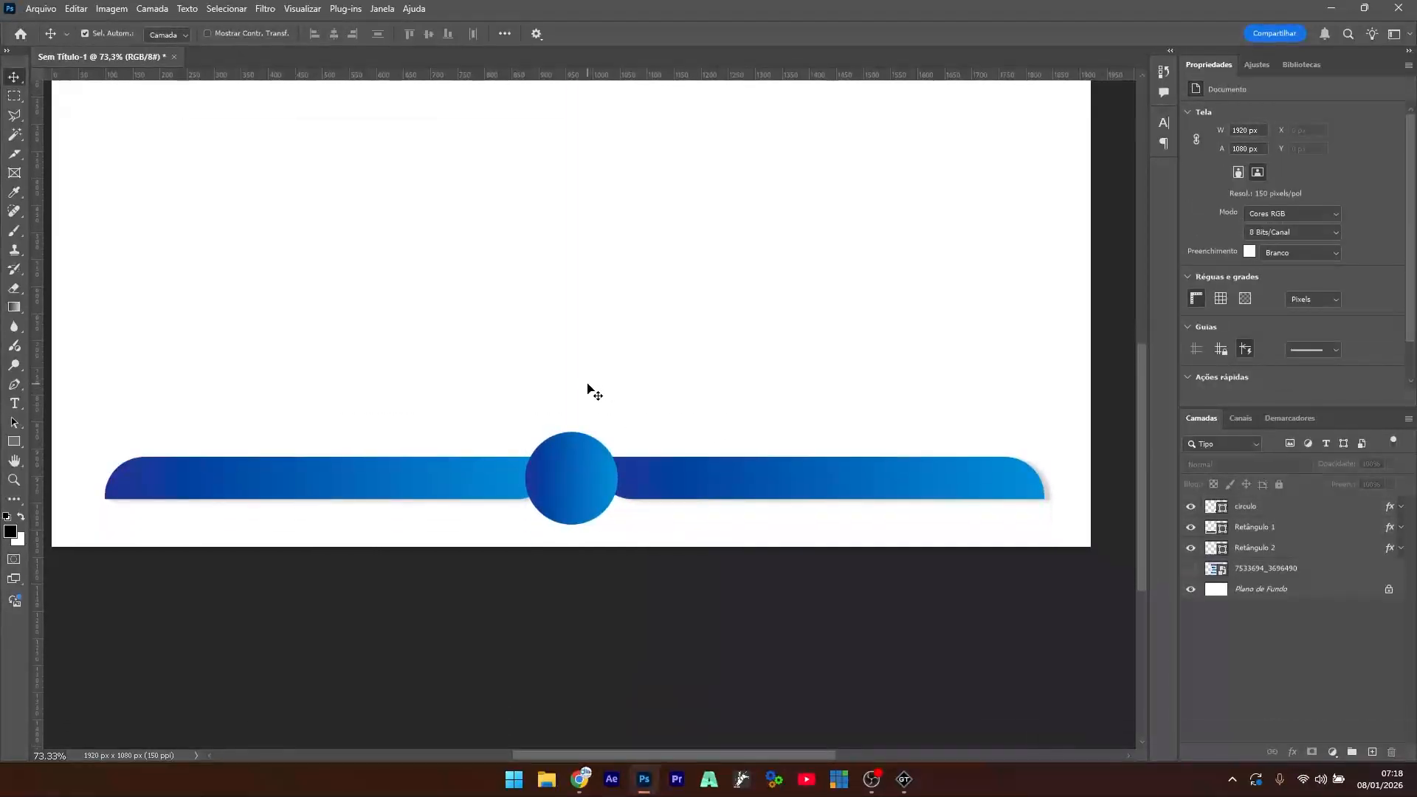
scroll(538, 311, up, 3)
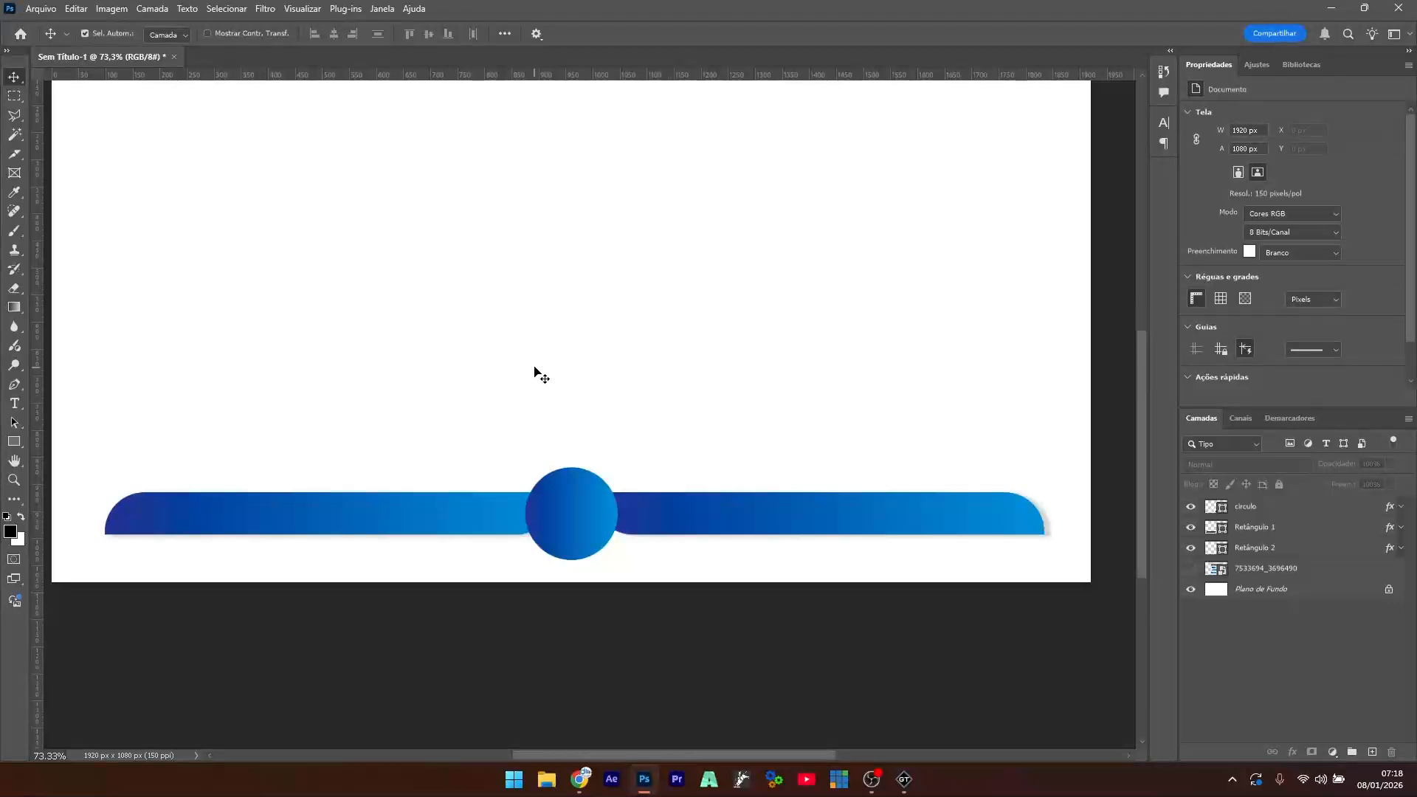
- Duplicate the circulo layer
click(605, 496)
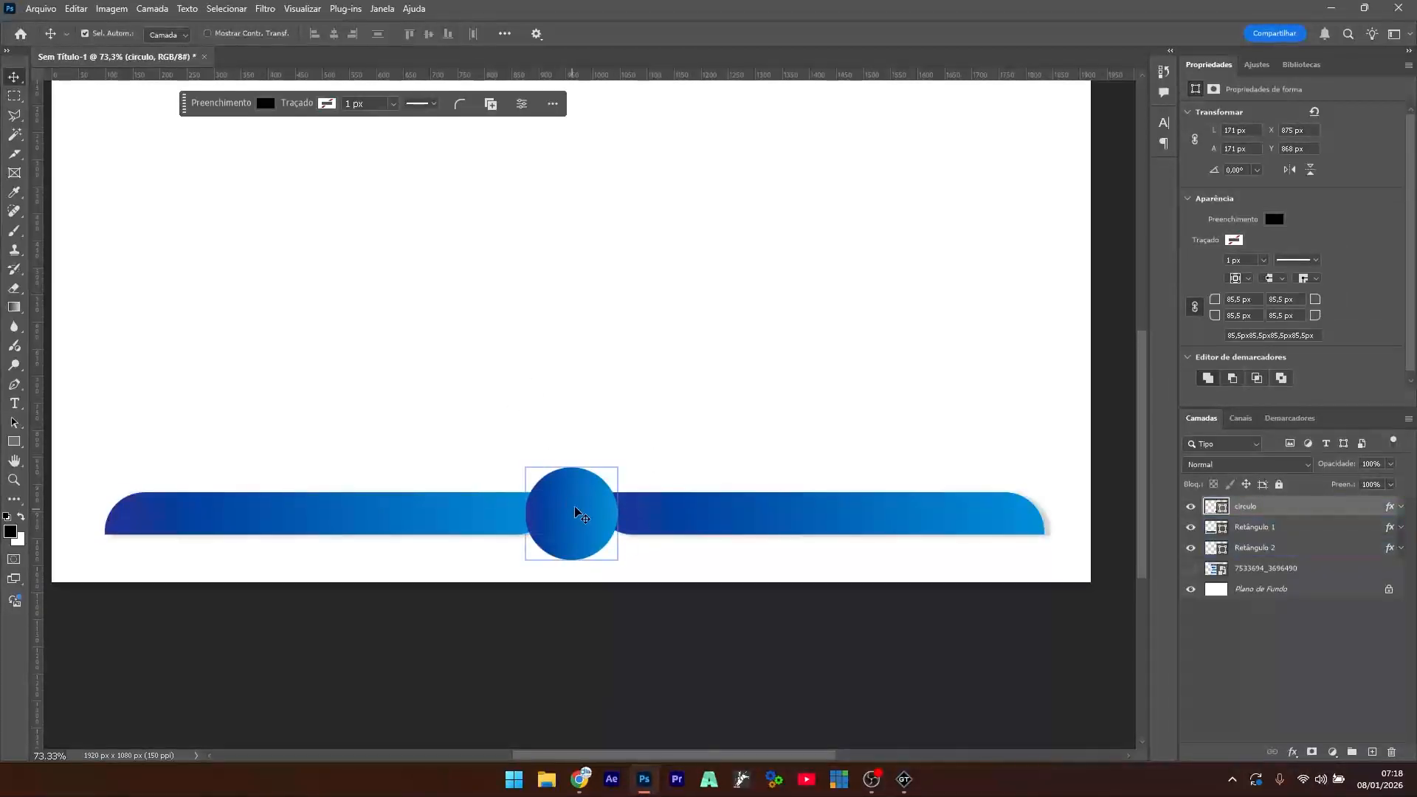
click(574, 526)
click(1253, 505)
key(ctrl+j)
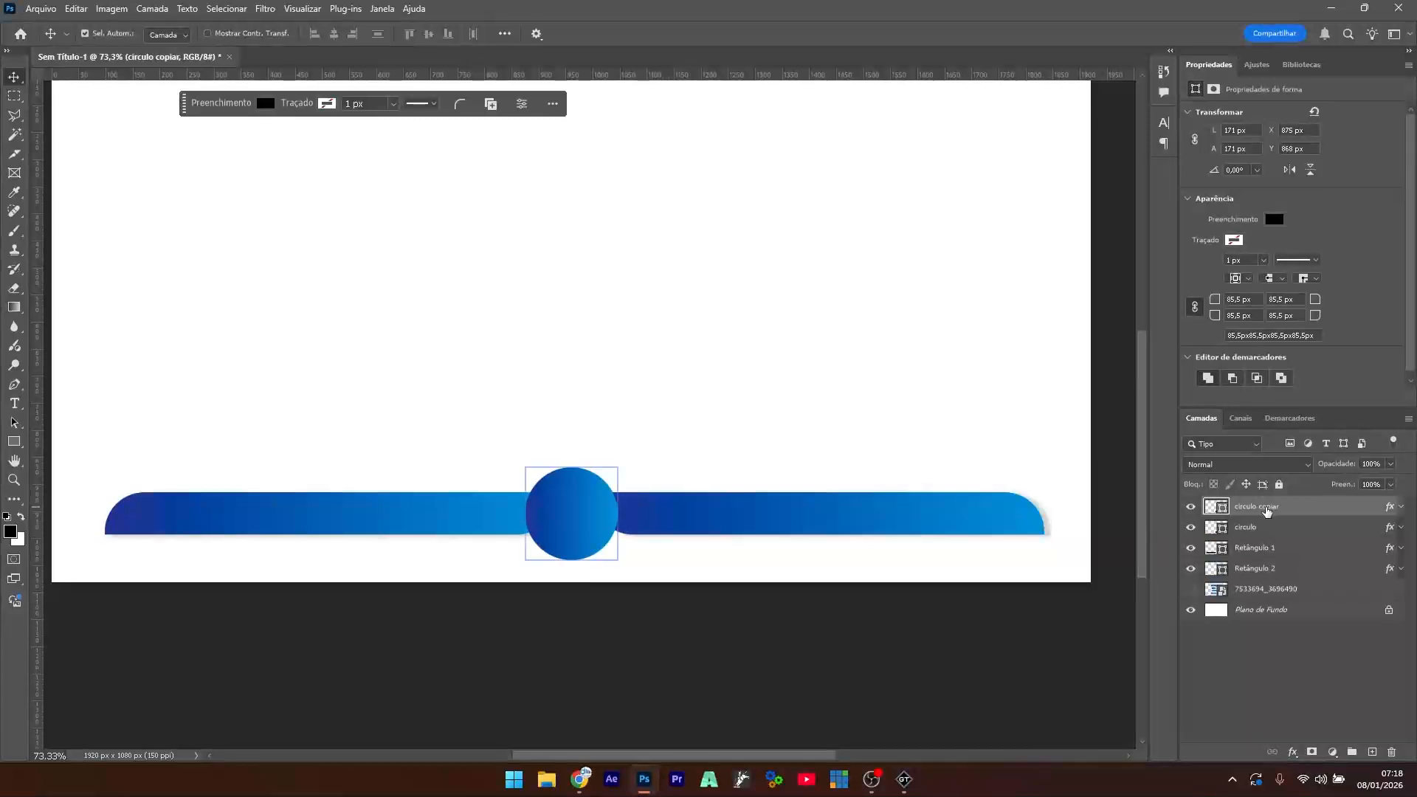
- Hide the copy's Gradient Overlay and fill the copied circle with white
click(1401, 508)
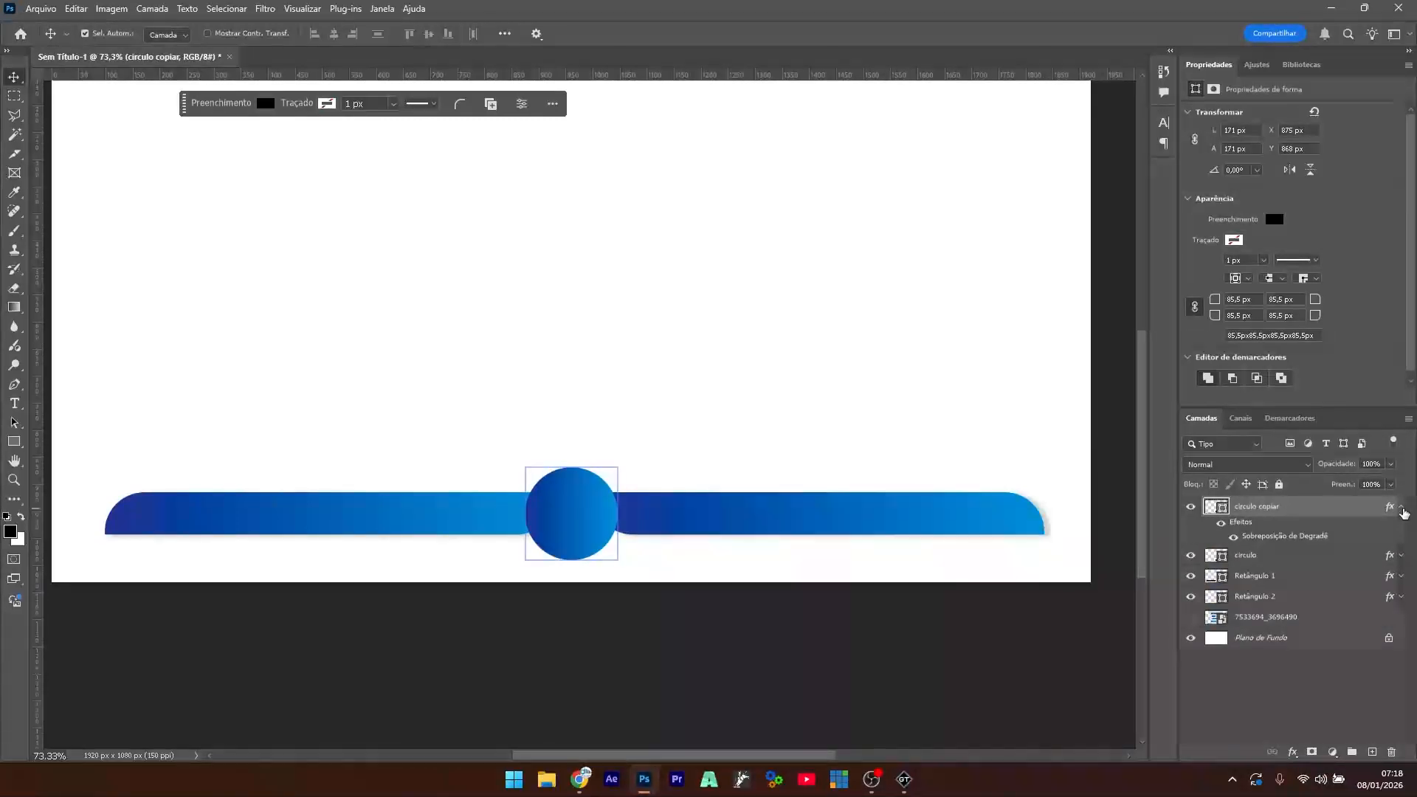
click(1222, 525)
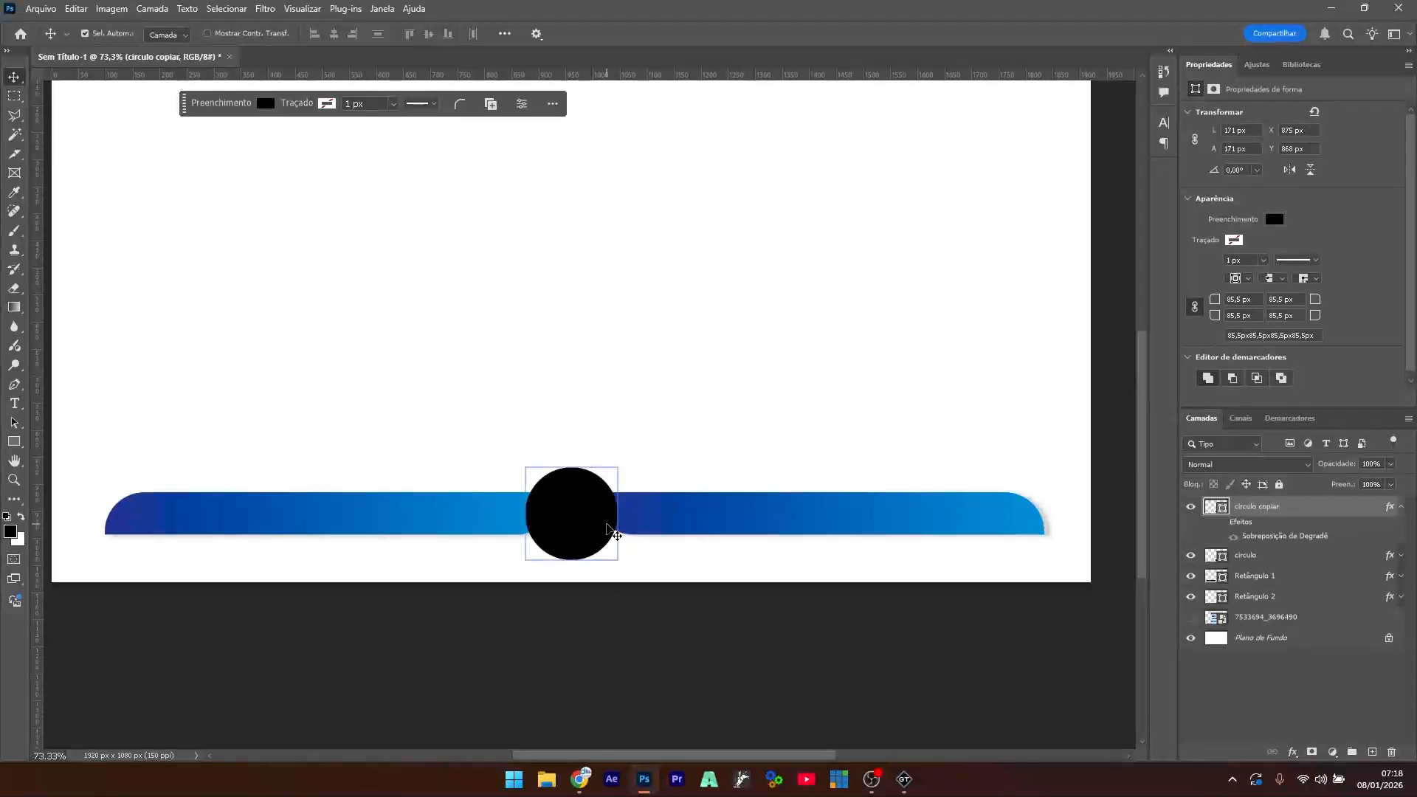
click(1276, 220)
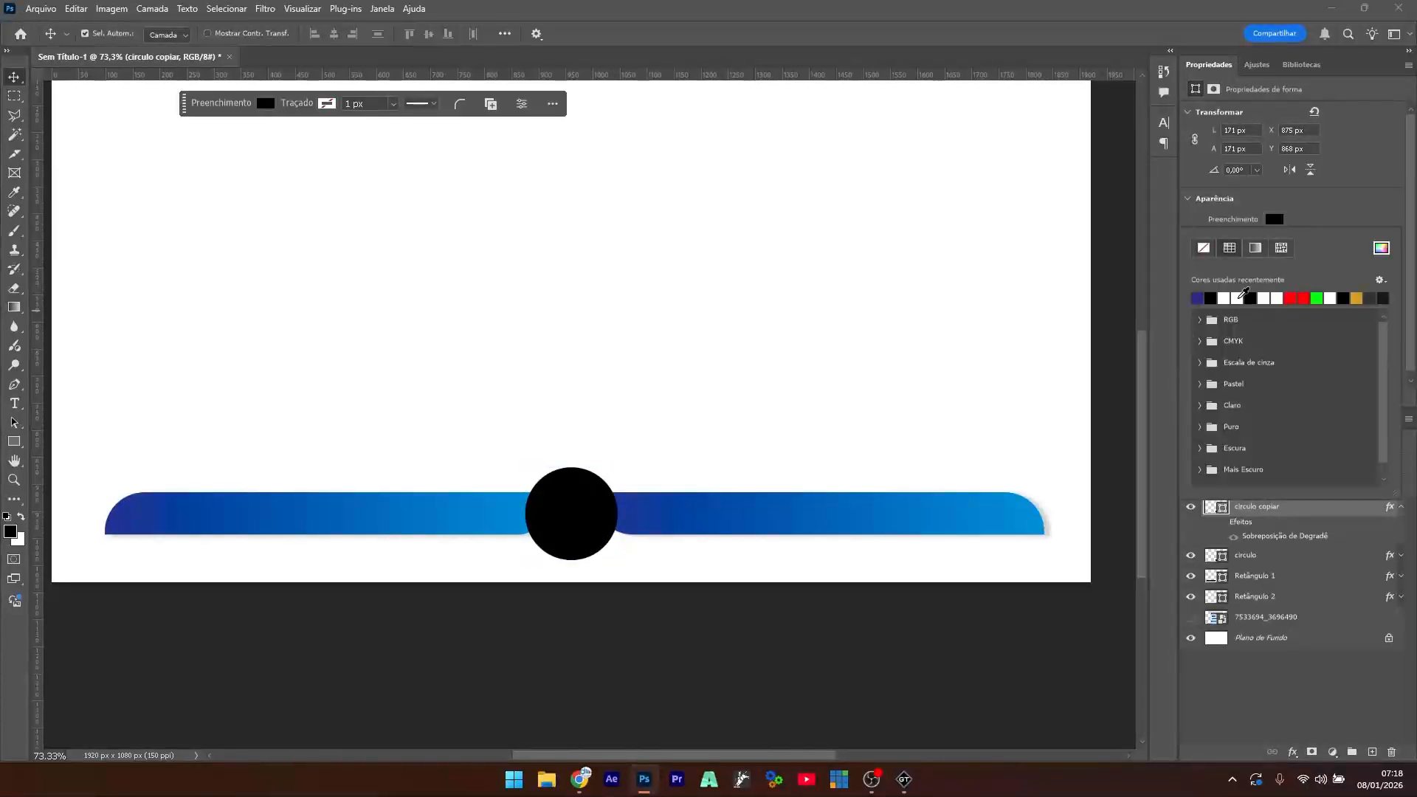
click(1242, 298)
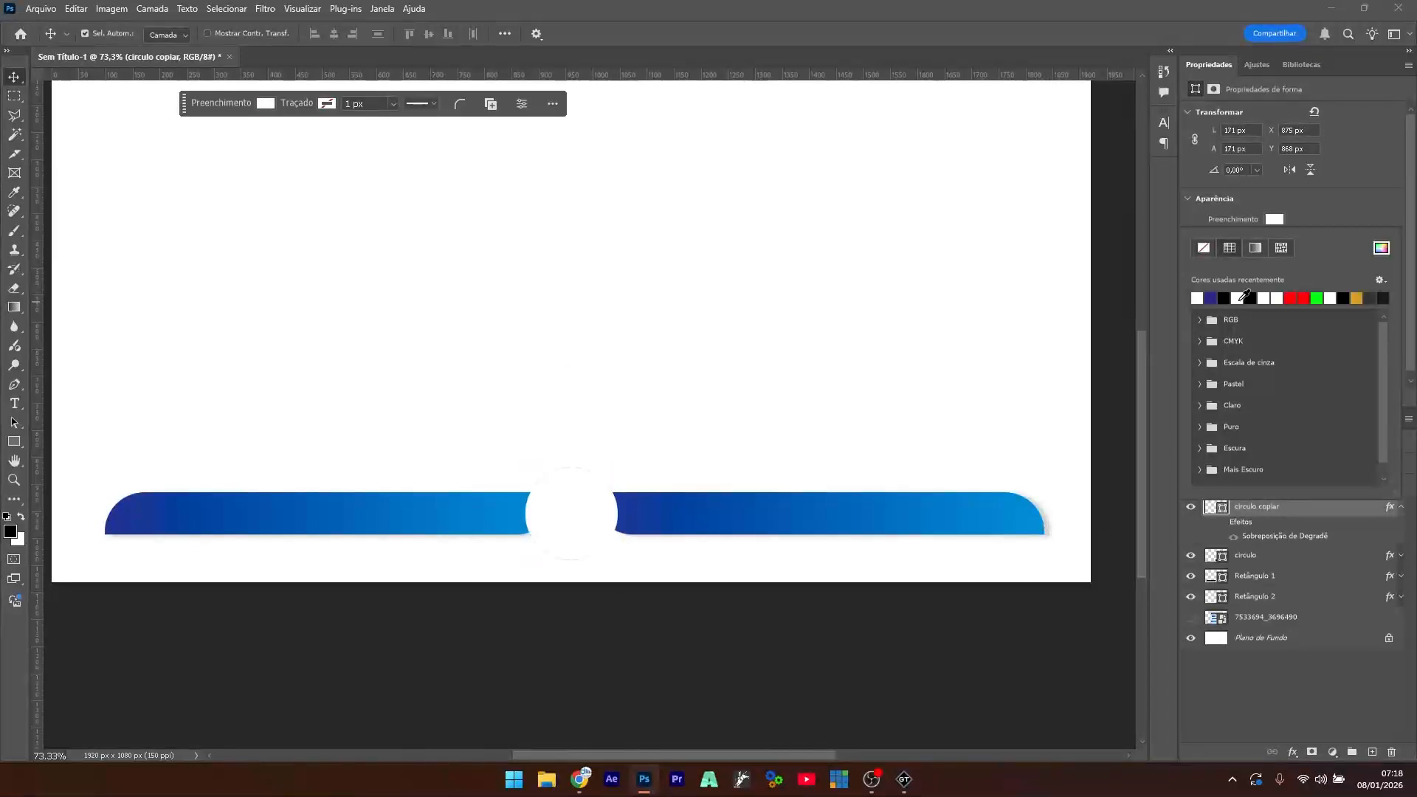
click(16, 80)
- Scale the copy down to 145 px inside the original and re-enable its gradient overlay
click(735, 360)
click(577, 518)
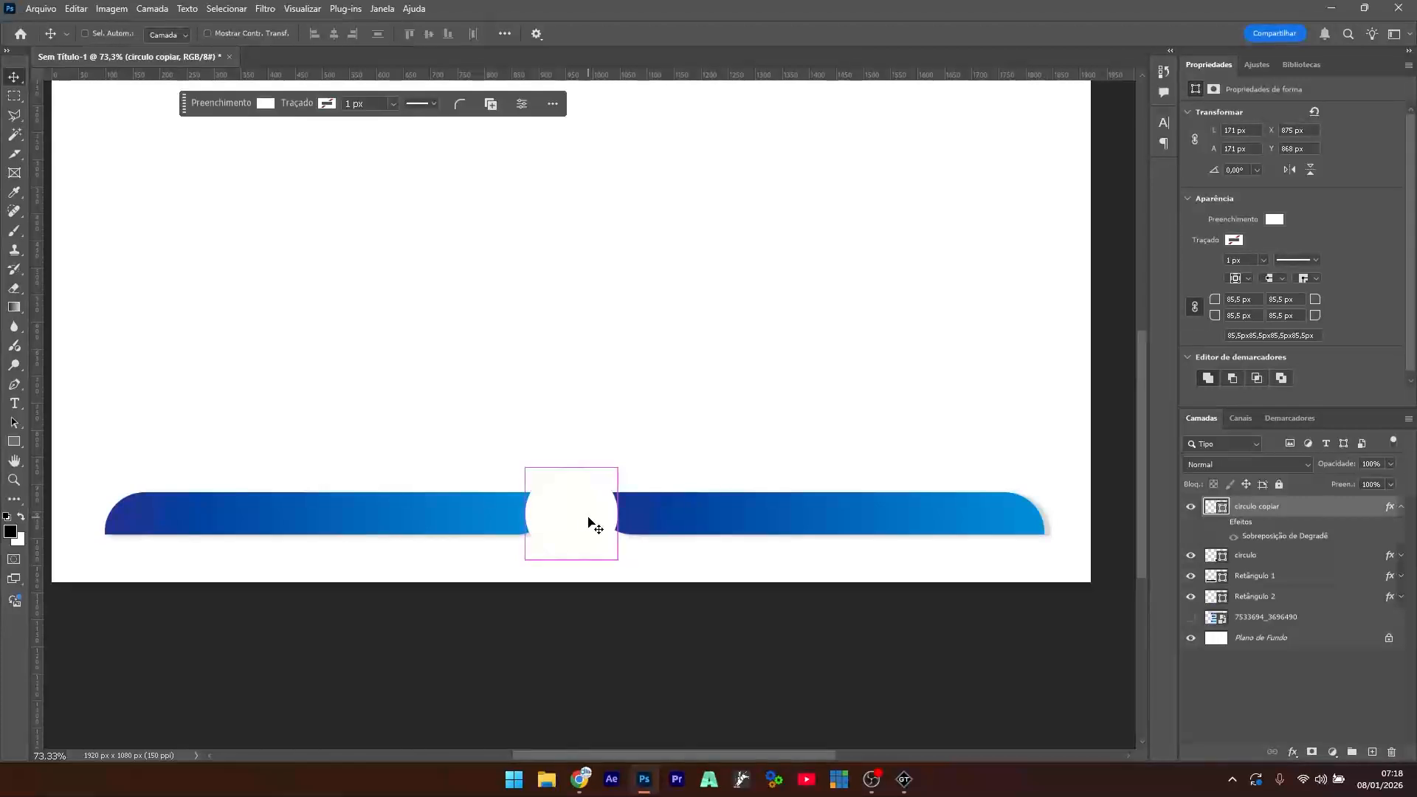
key(ctrl+t)
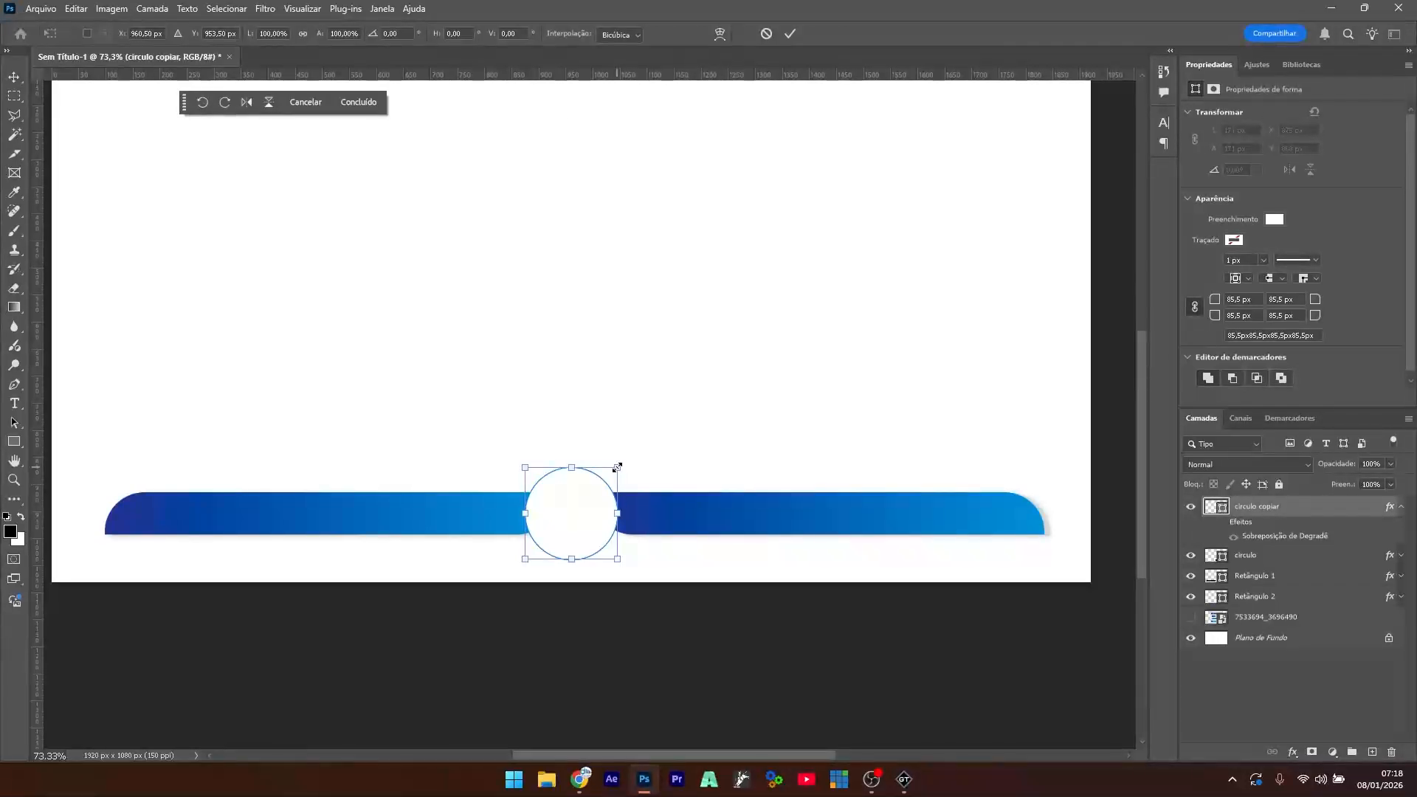
drag(617, 467, 608, 475)
key(Return)
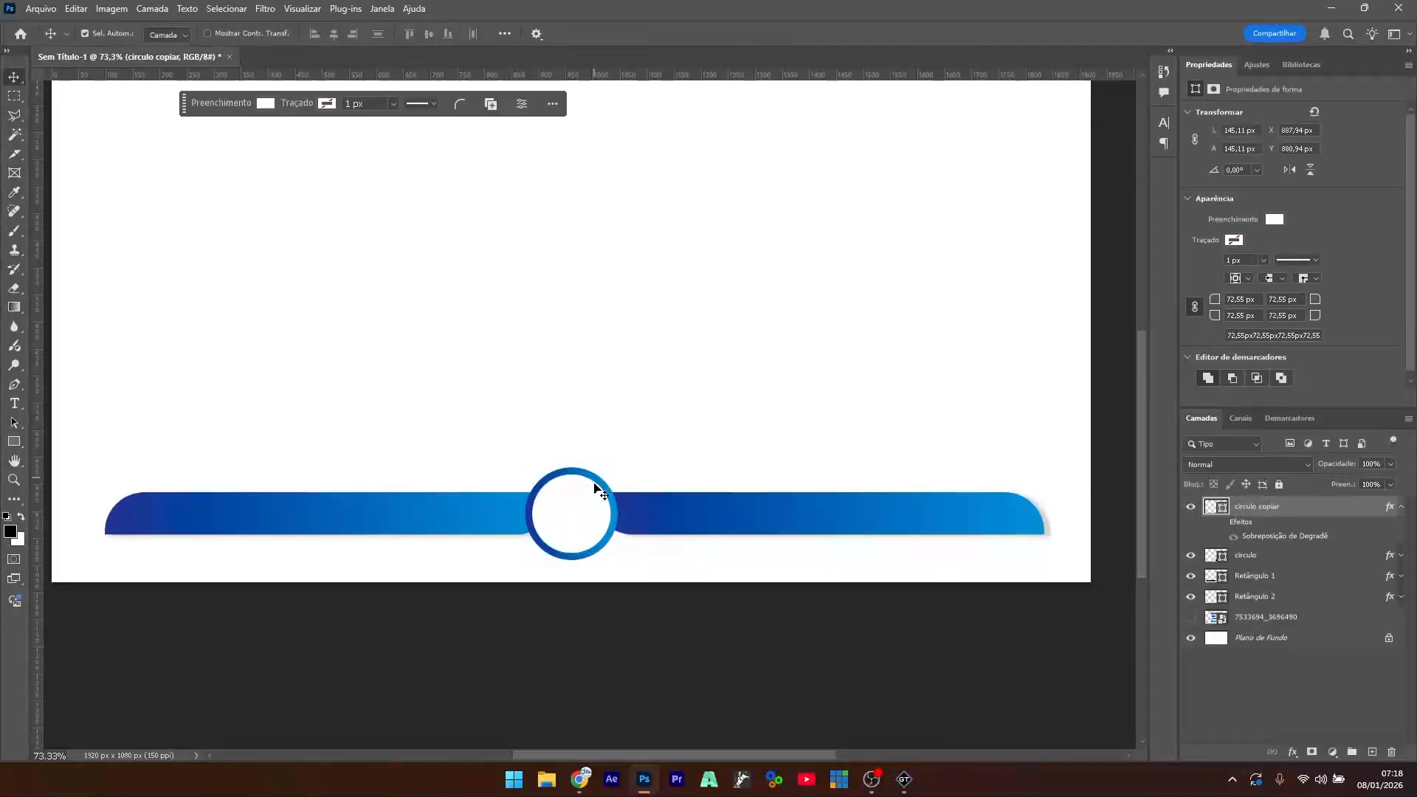
scroll(583, 515, up, 1)
scroll(582, 515, up, 1)
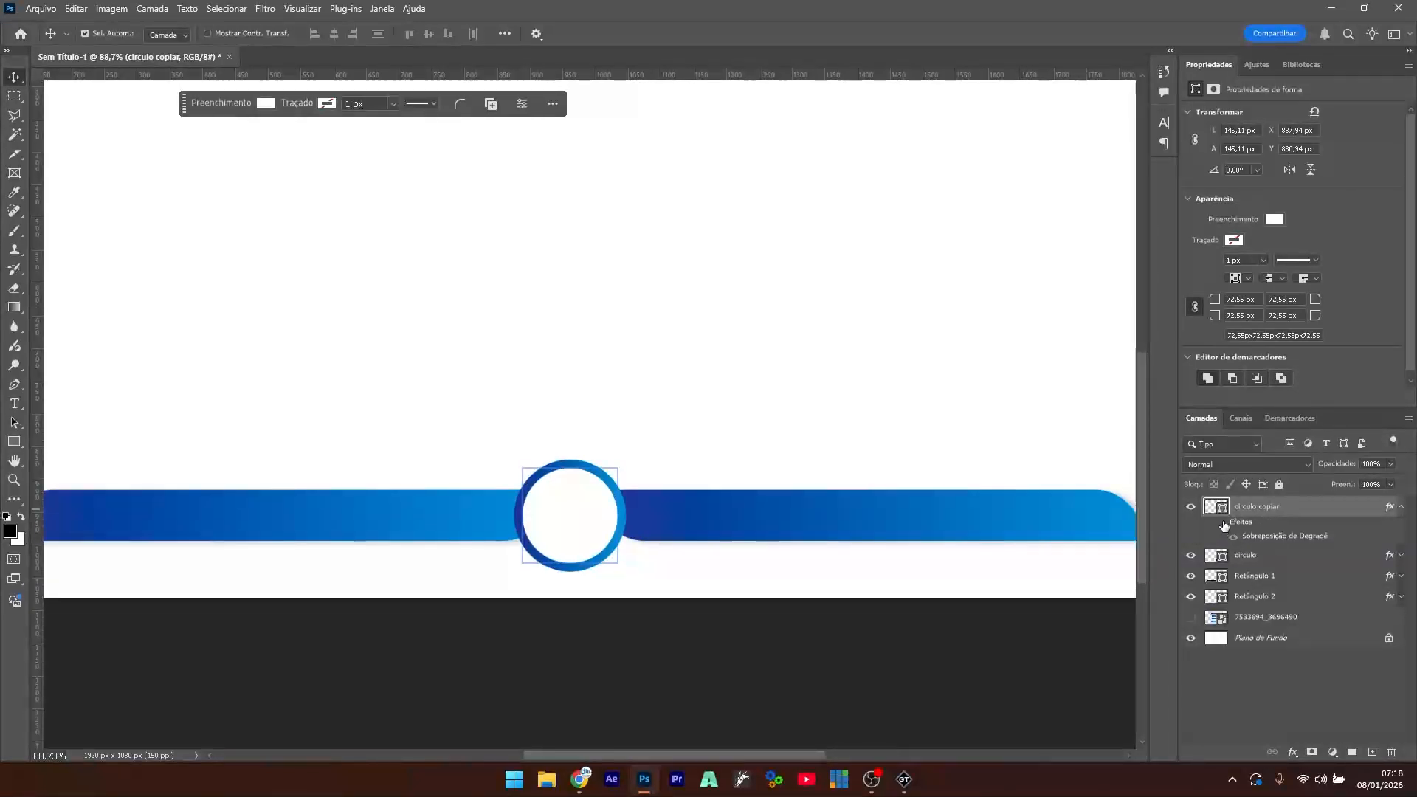
click(1232, 537)
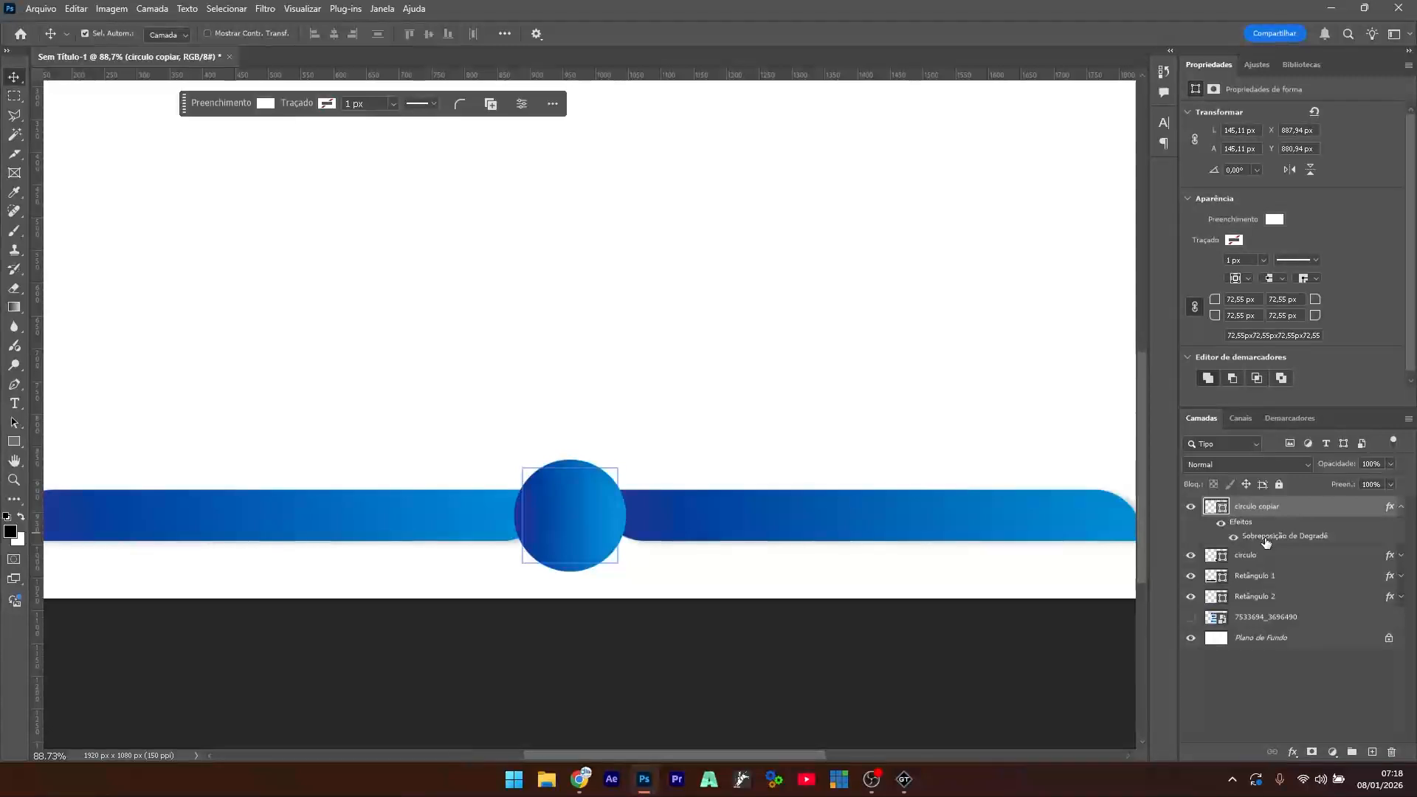
- Replace the copied circle's gradient overlay with a drop shadow
double_click(1266, 539)
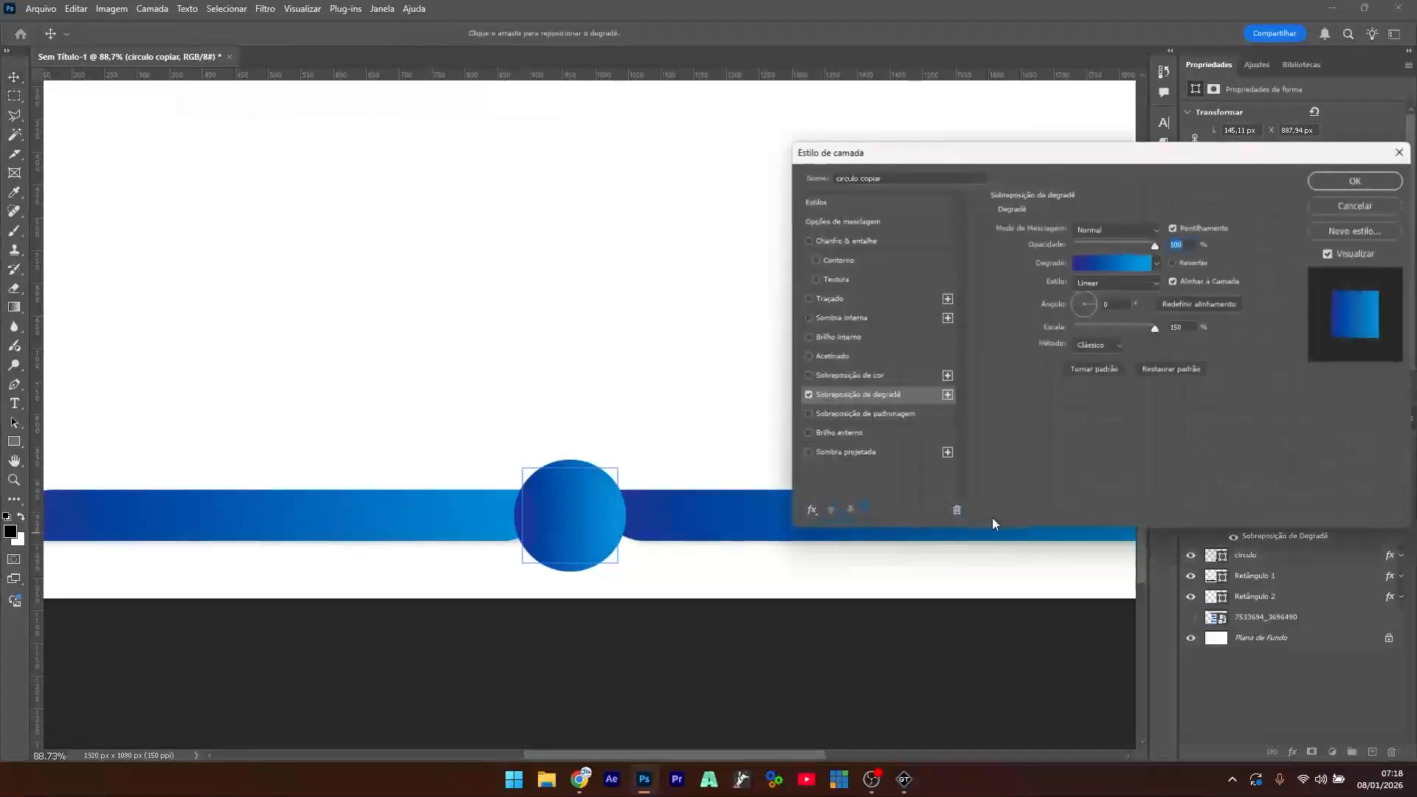
click(808, 394)
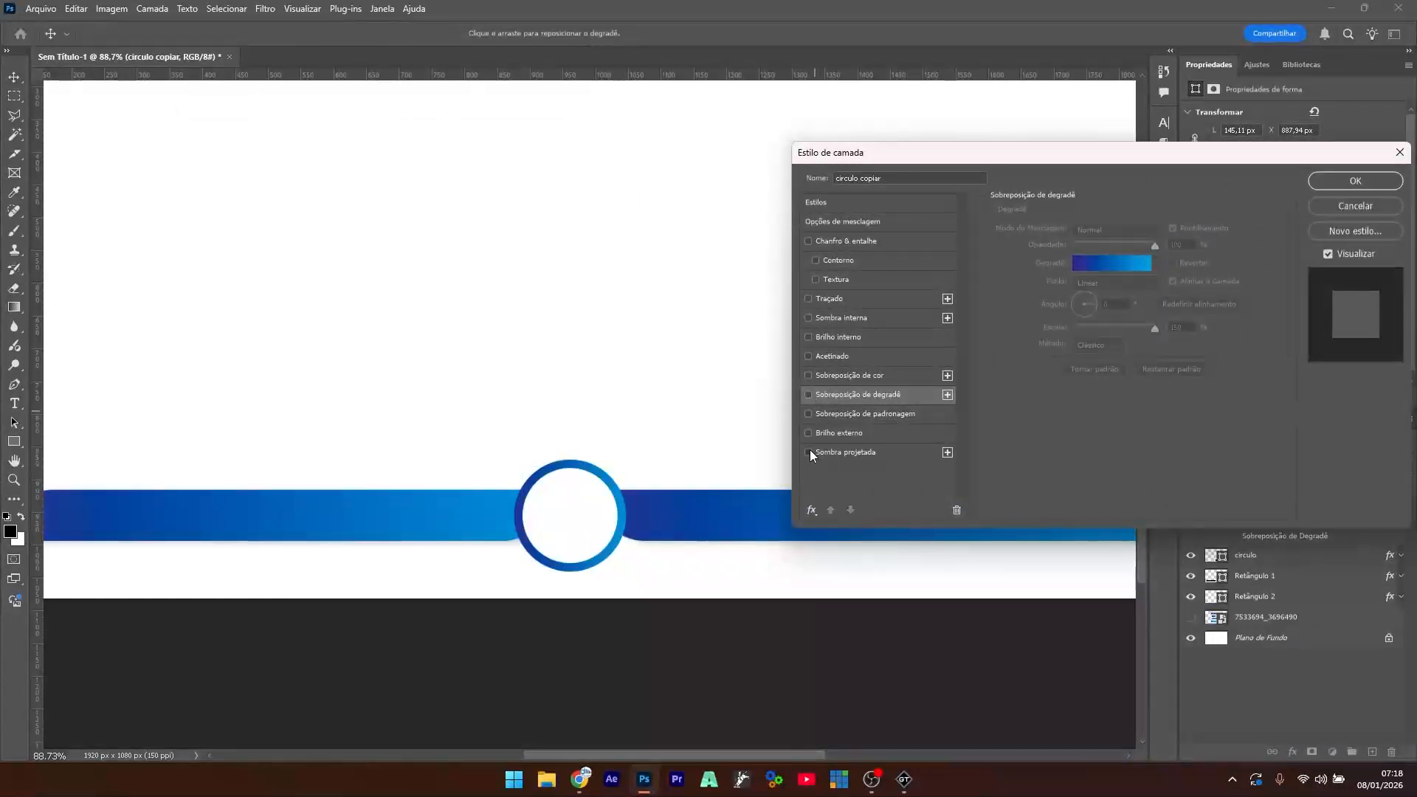
click(808, 452)
click(847, 452)
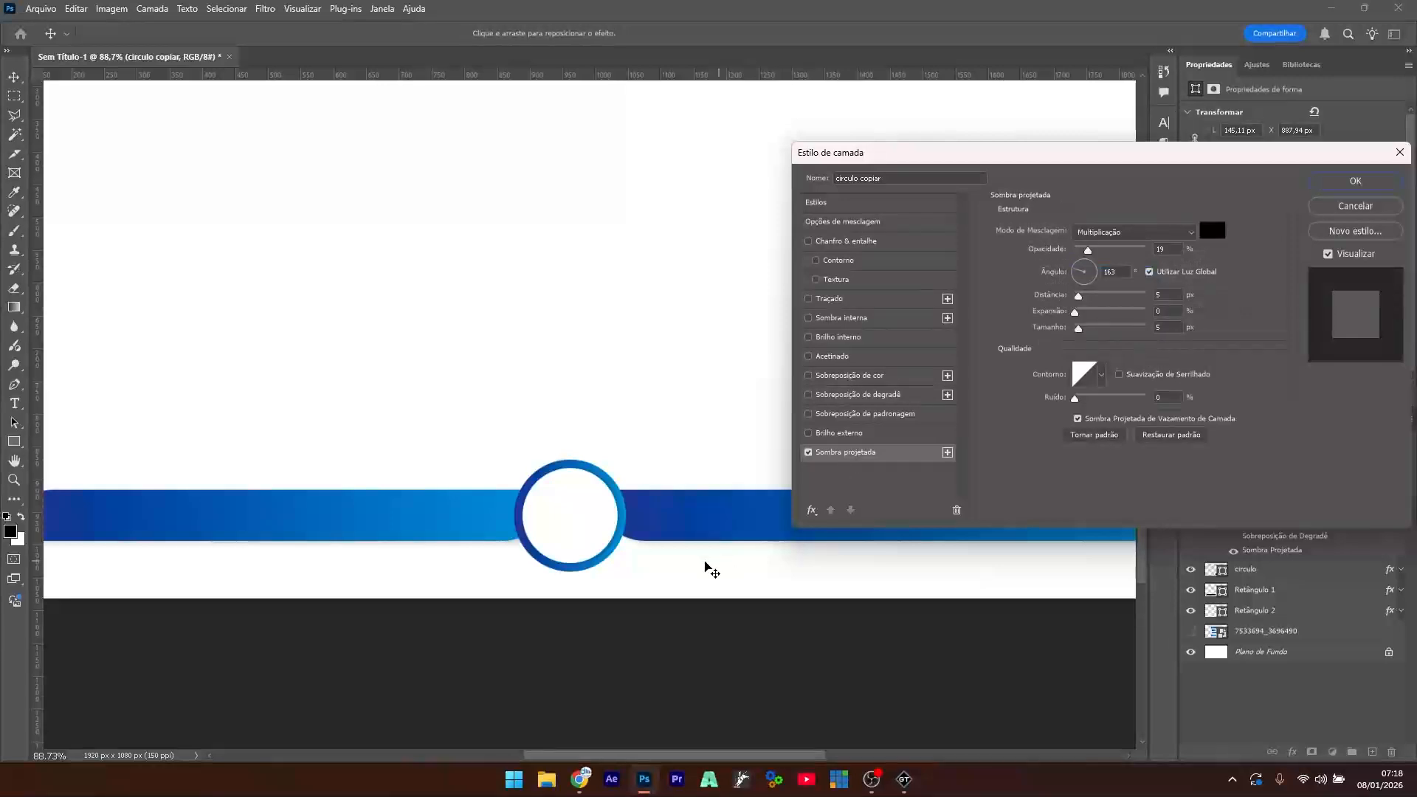
click(1355, 181)
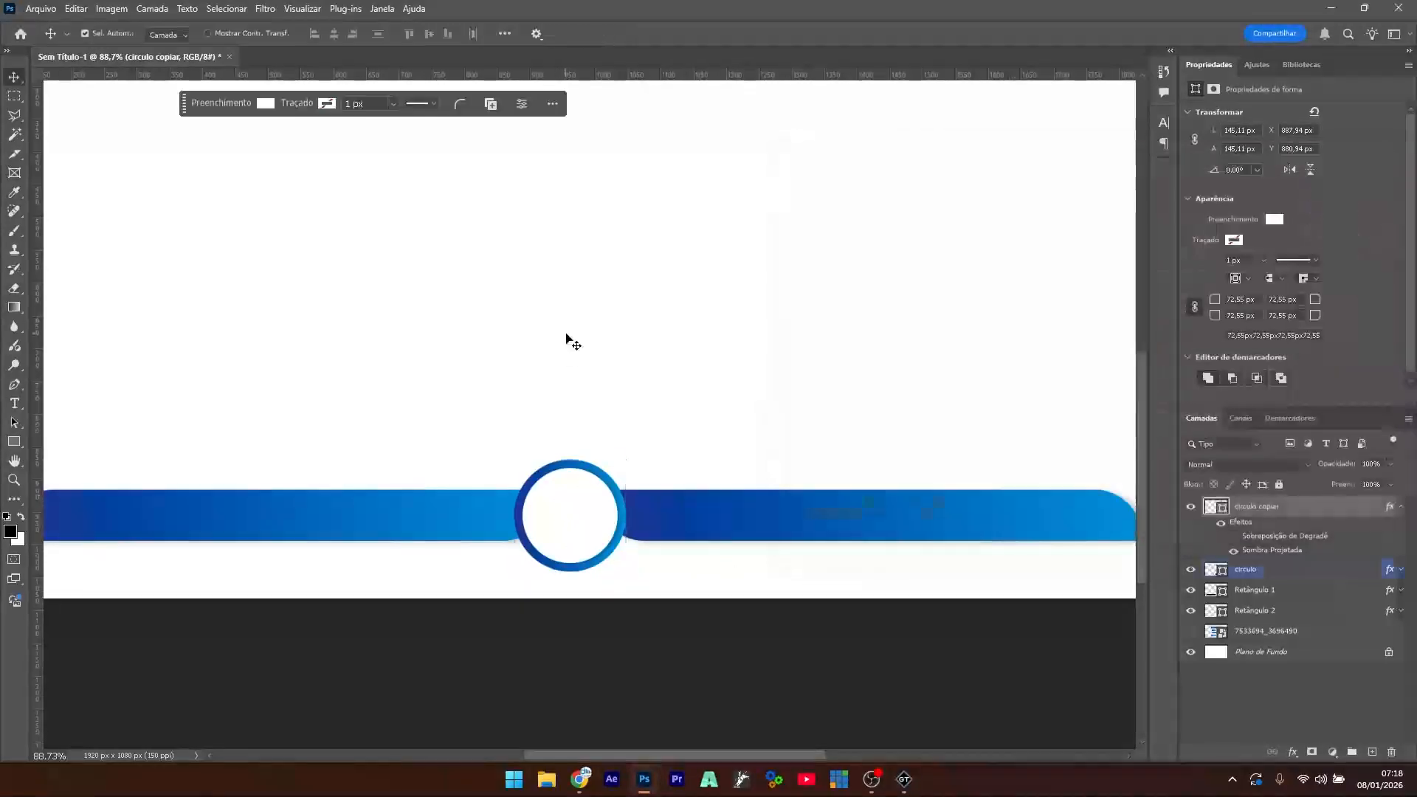
- Merge the original and copied circle layers into one smart object
click(565, 514)
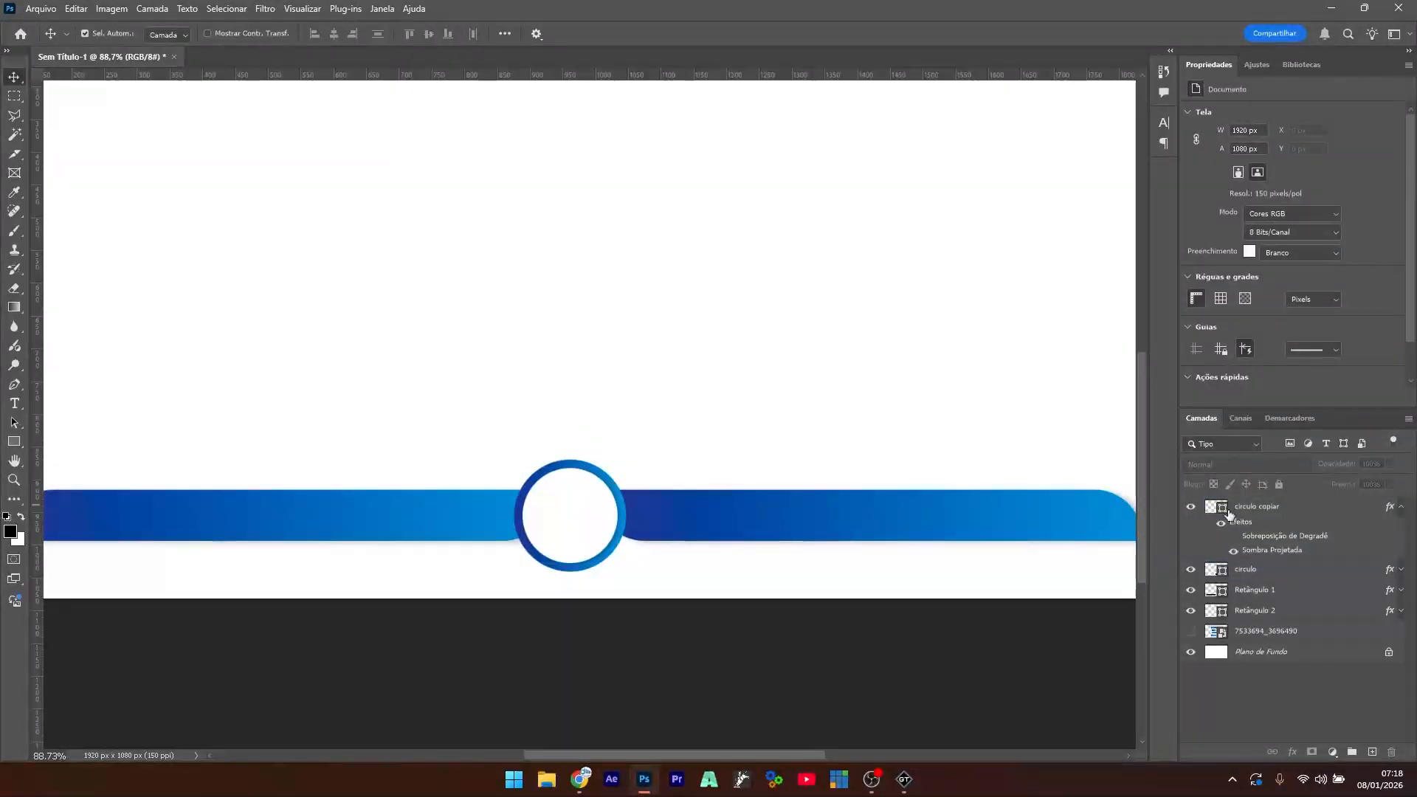
click(1258, 537)
shift+click(1249, 574)
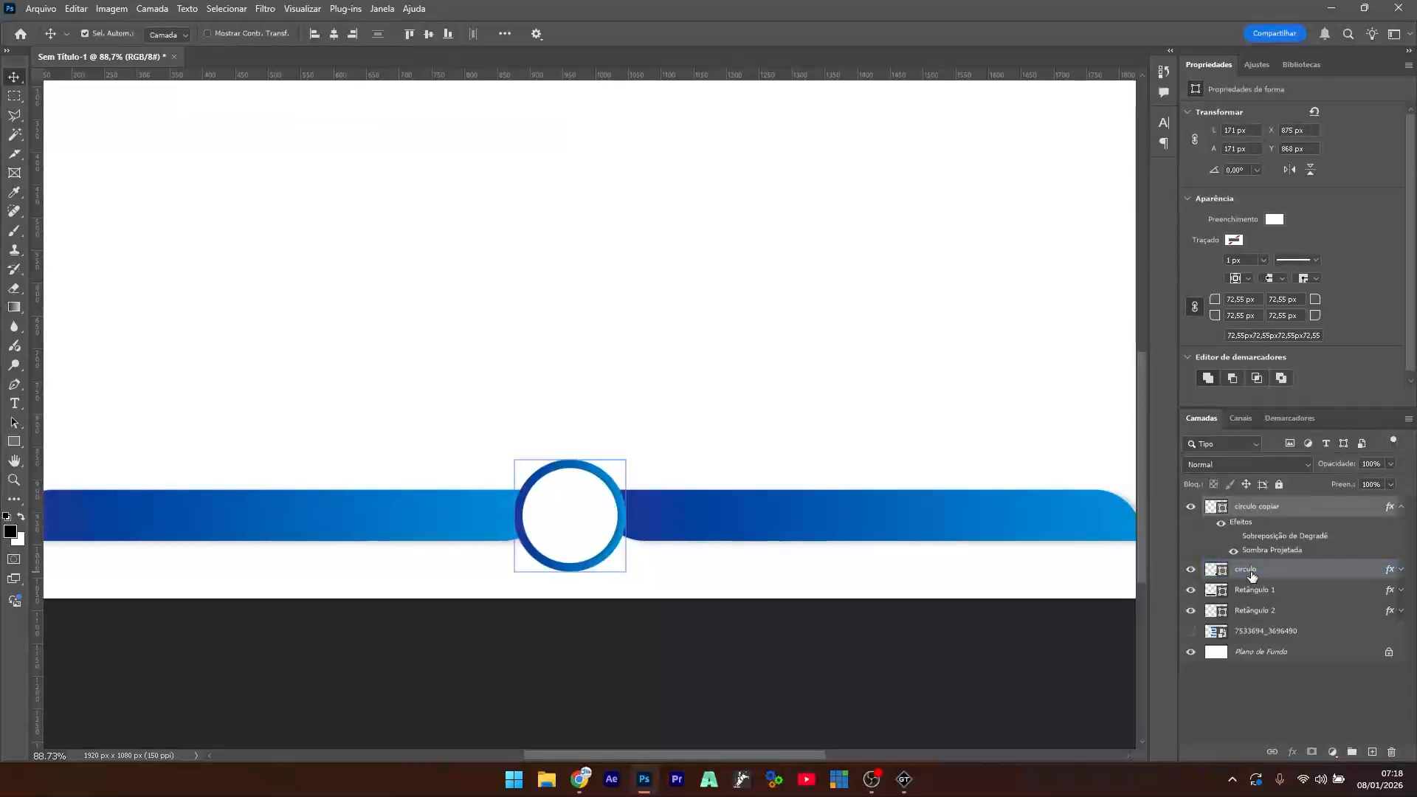
right_click(1253, 509)
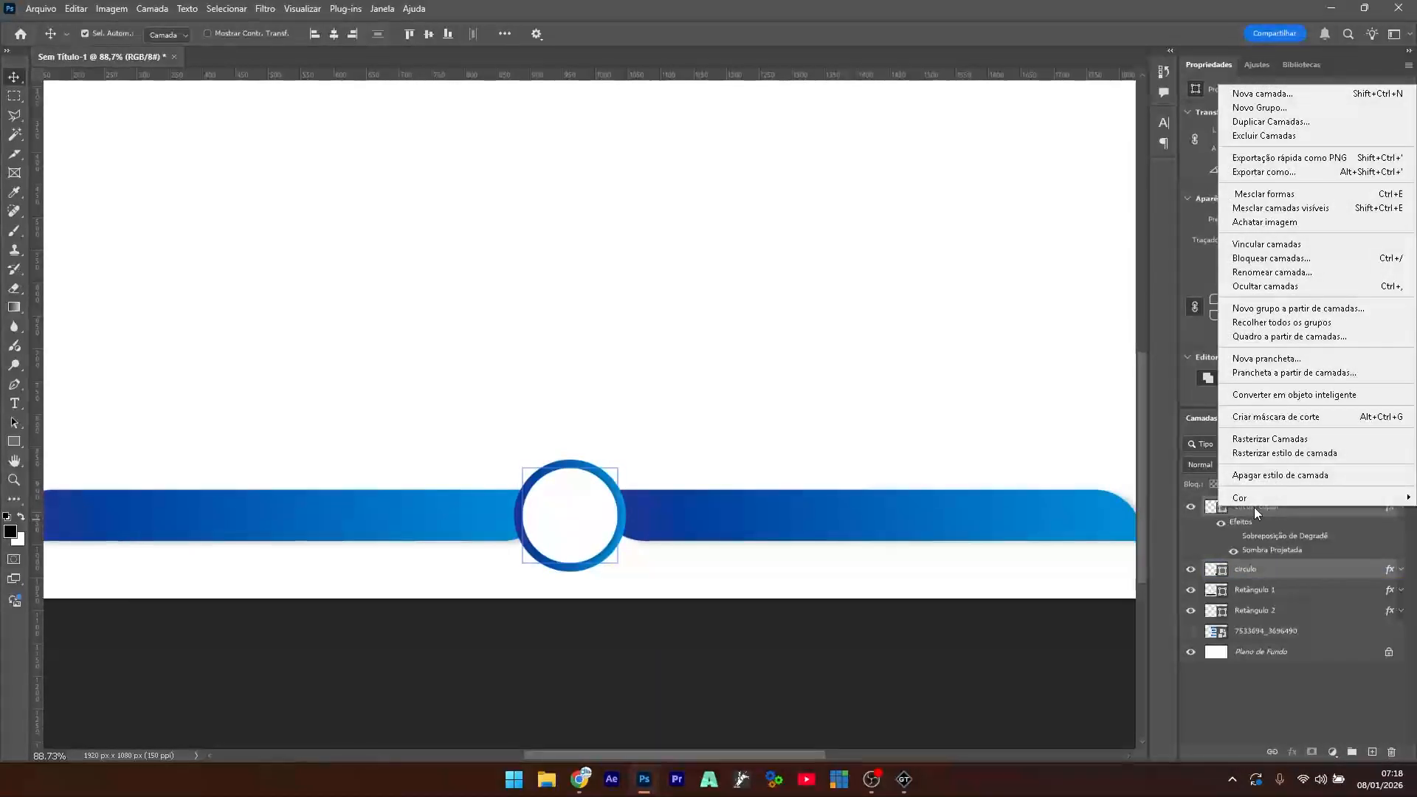
click(1311, 397)
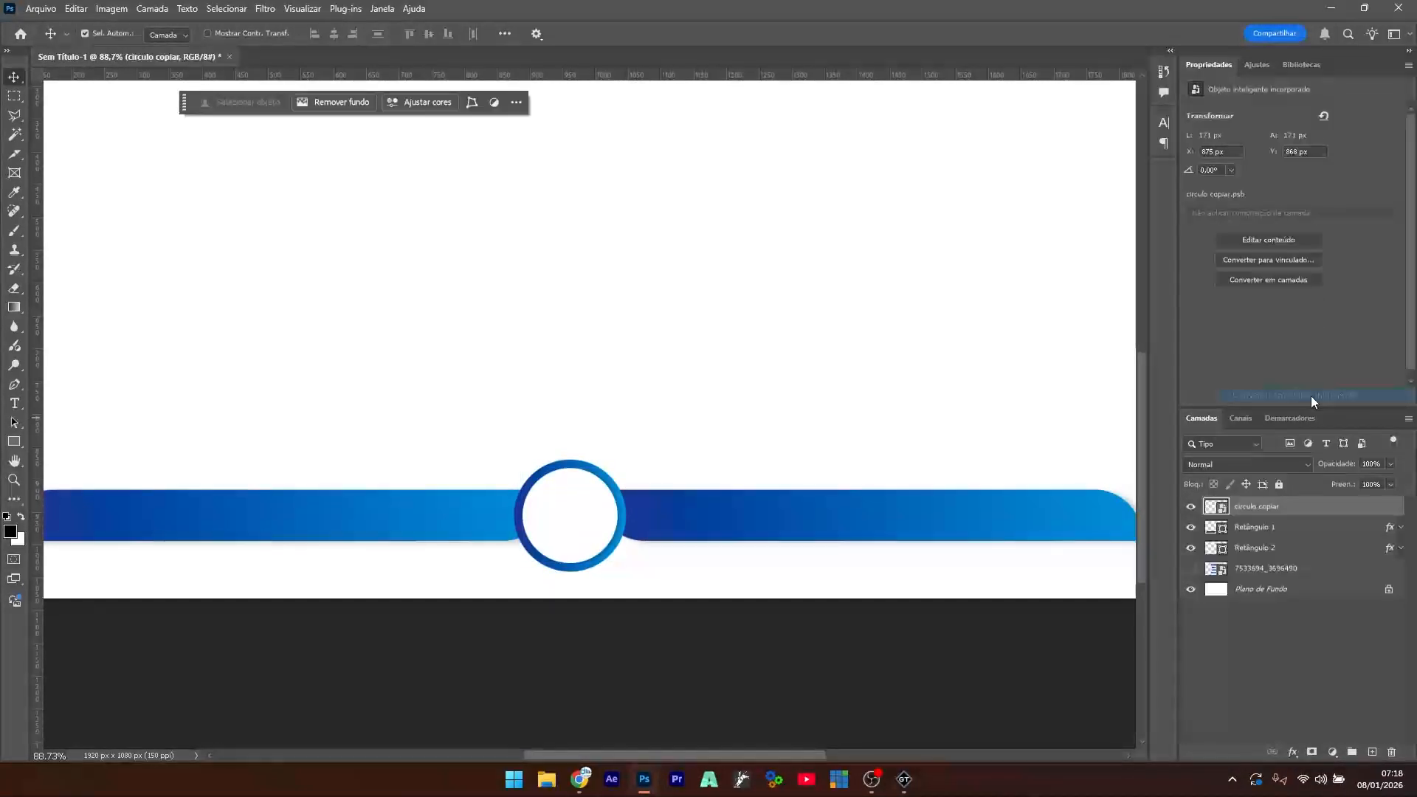
click(1192, 508)
click(1191, 508)
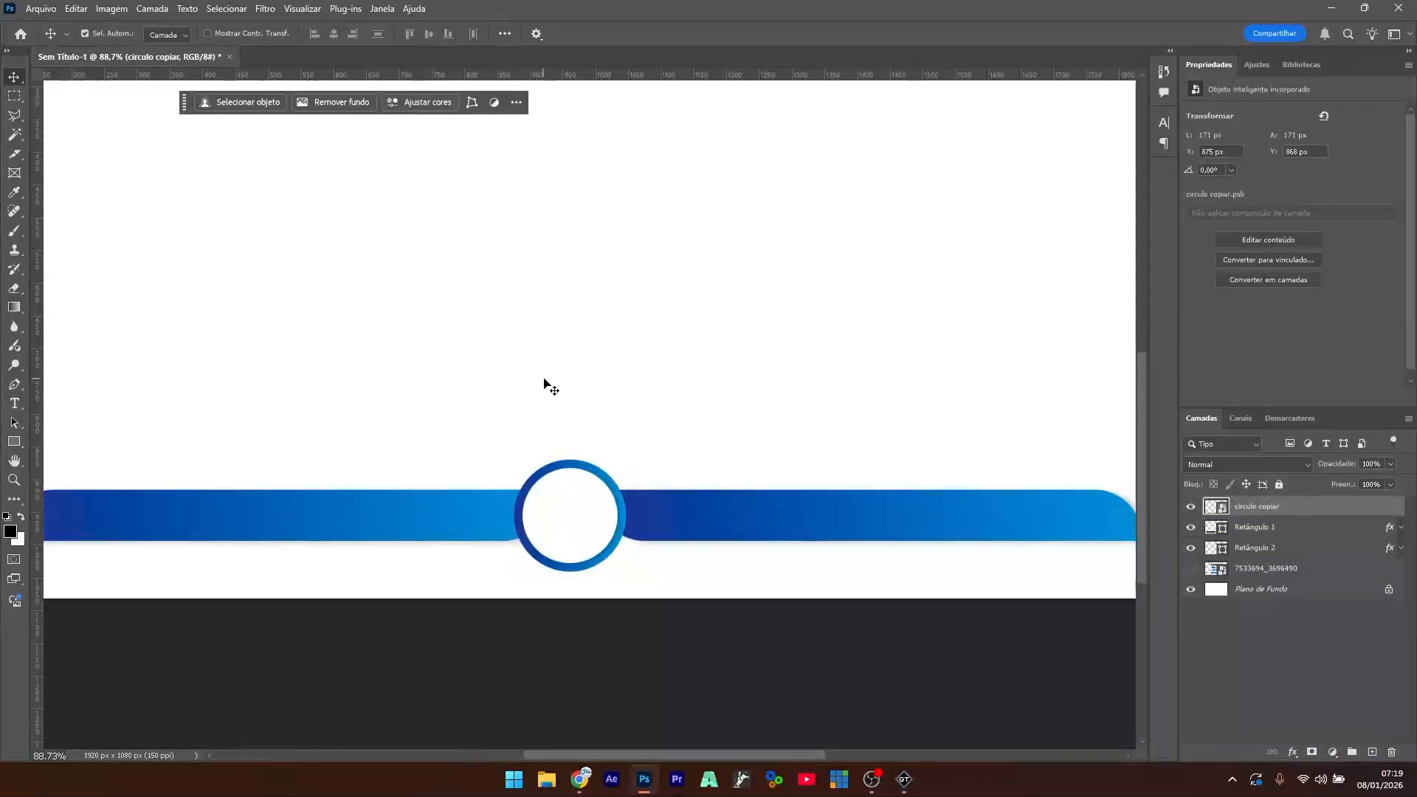
- Select the ring and both blue bars and move them slightly higher
scroll(543, 386, down, 2)
scroll(550, 374, down, 1)
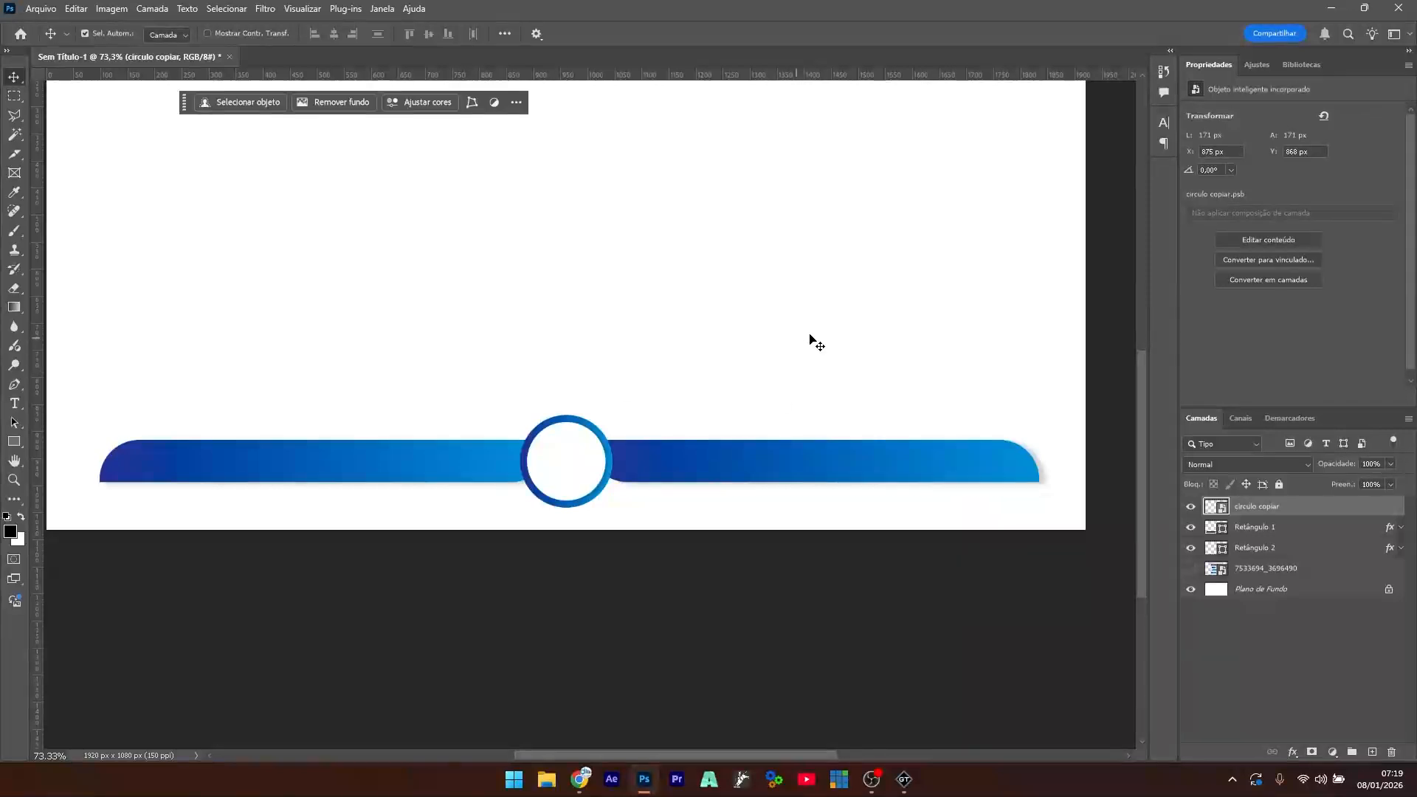
drag(856, 334, 381, 539)
drag(479, 459, 485, 440)
- Add white 'NOME PEÃO' text on the left blue bar
click(572, 588)
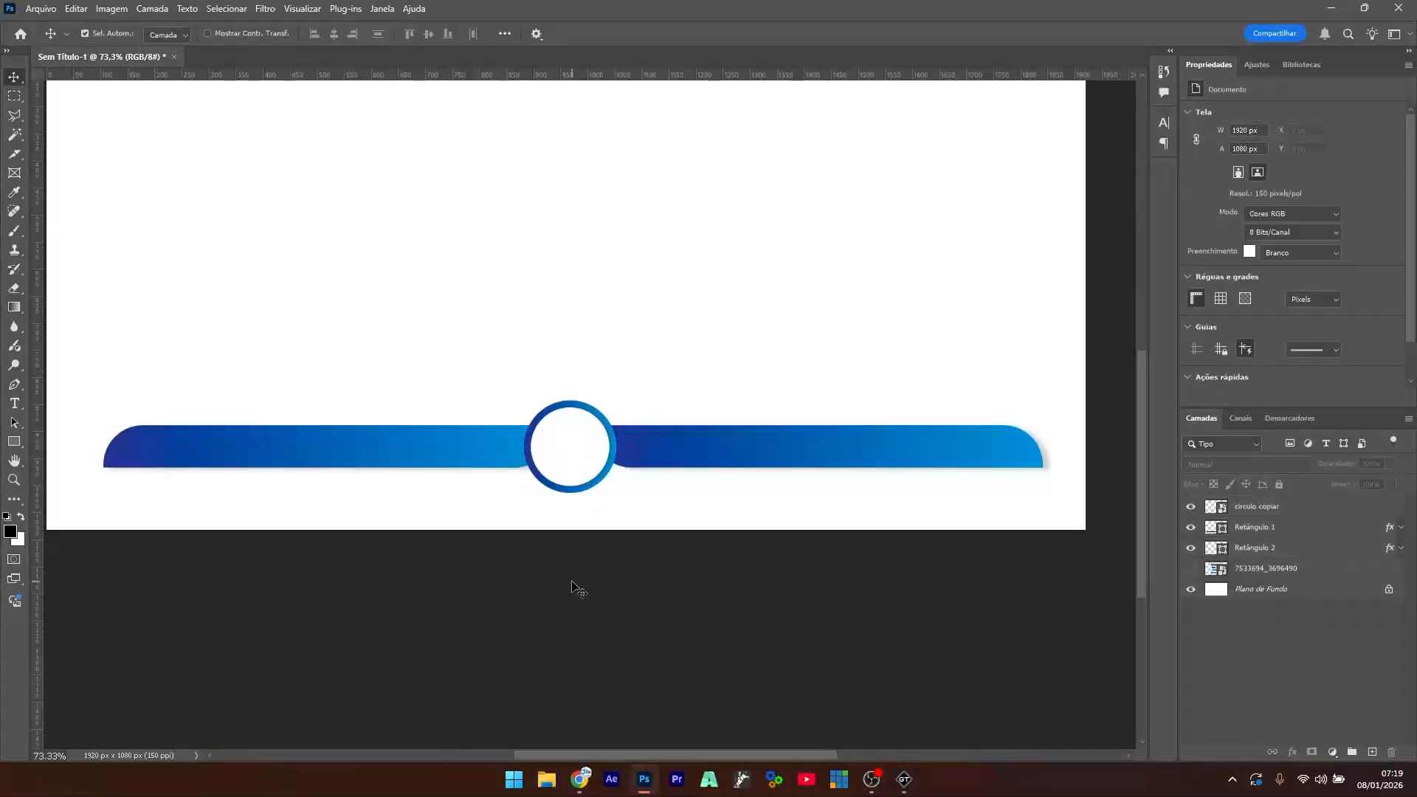
click(14, 403)
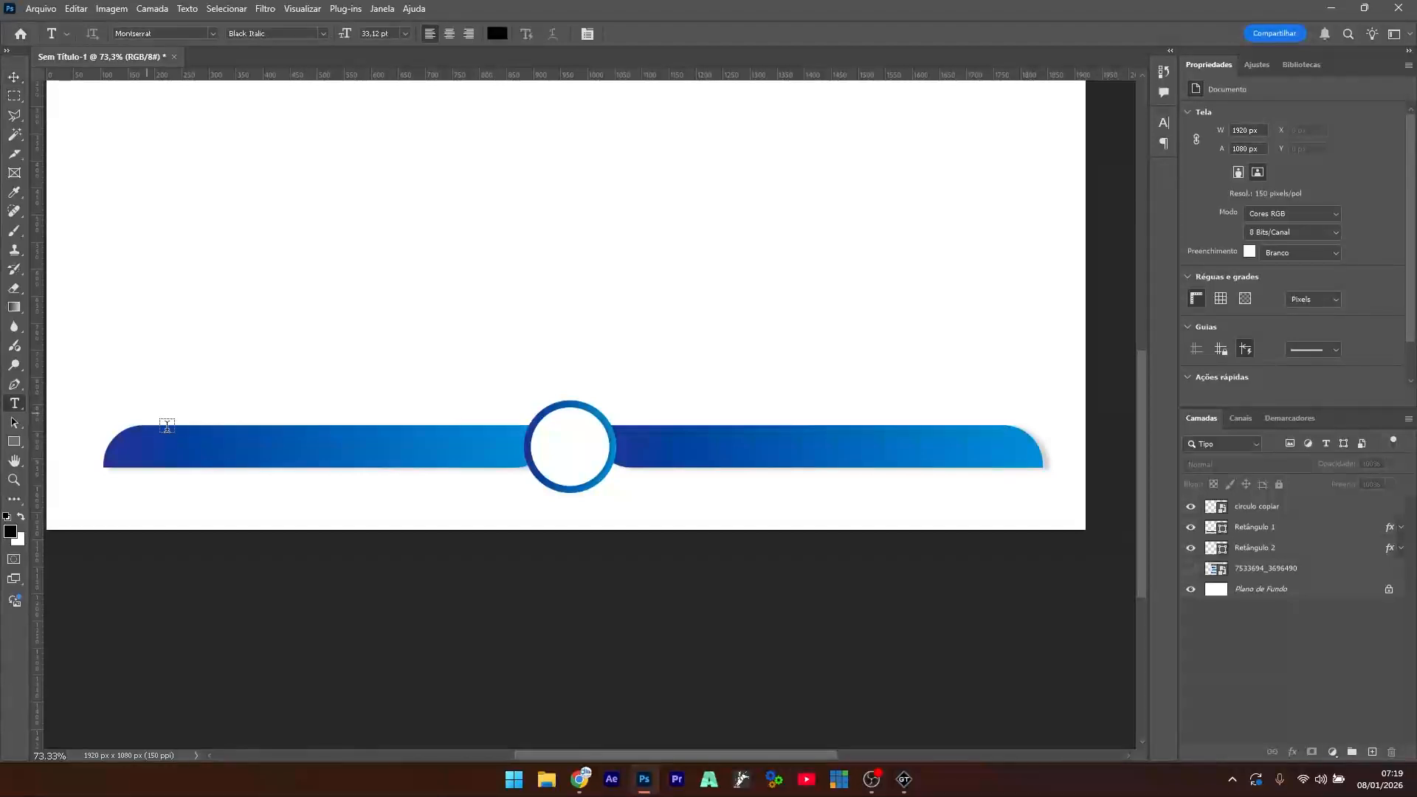
click(502, 37)
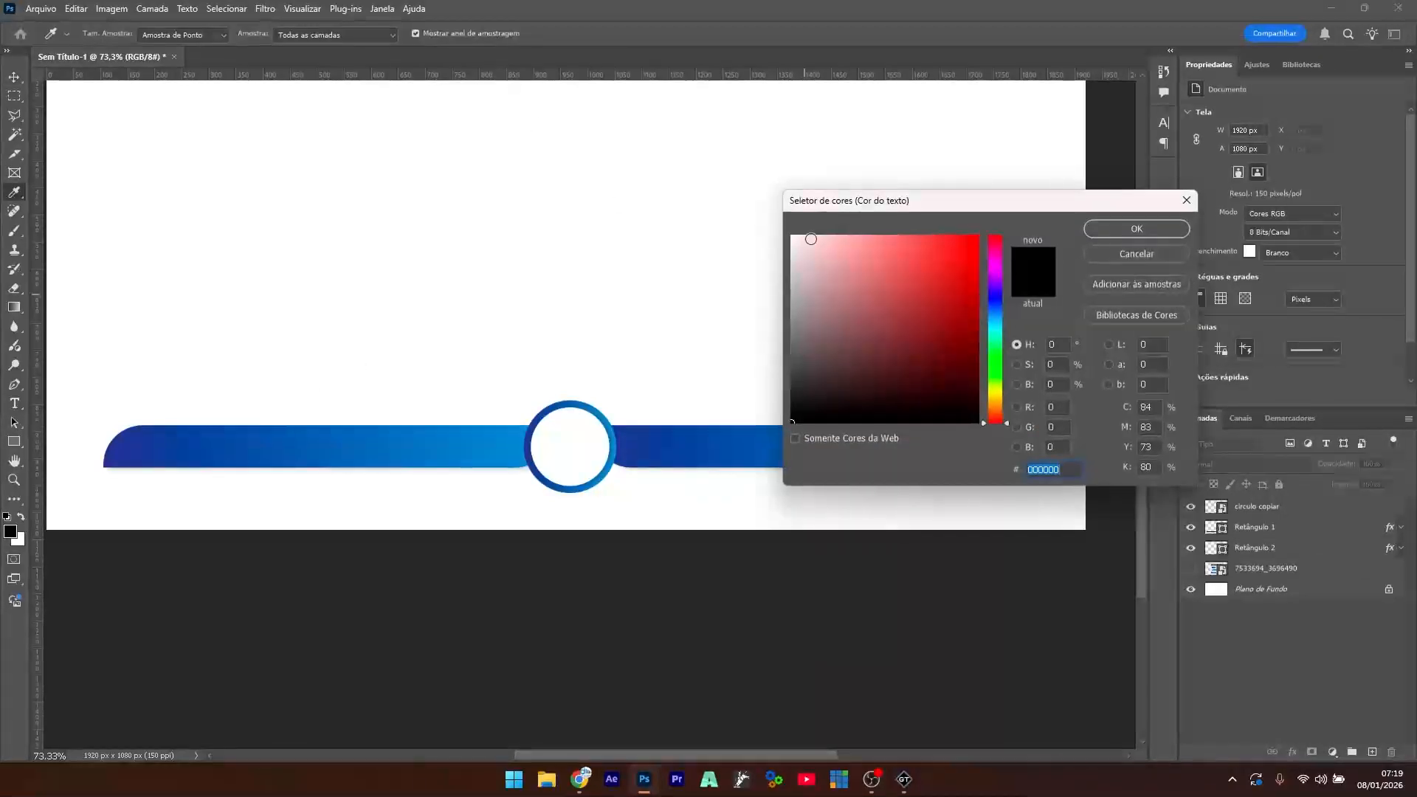
drag(809, 239, 790, 233)
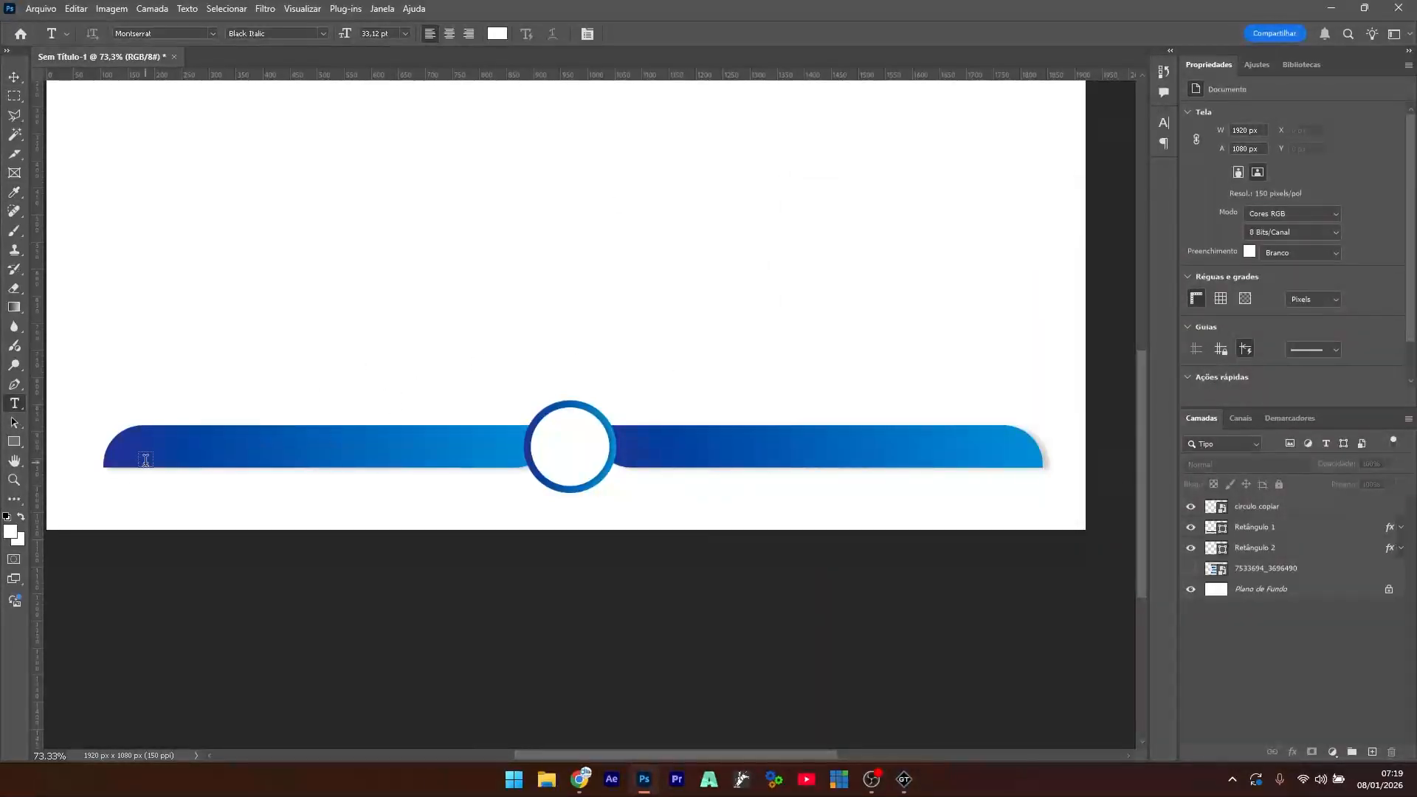
click(145, 459)
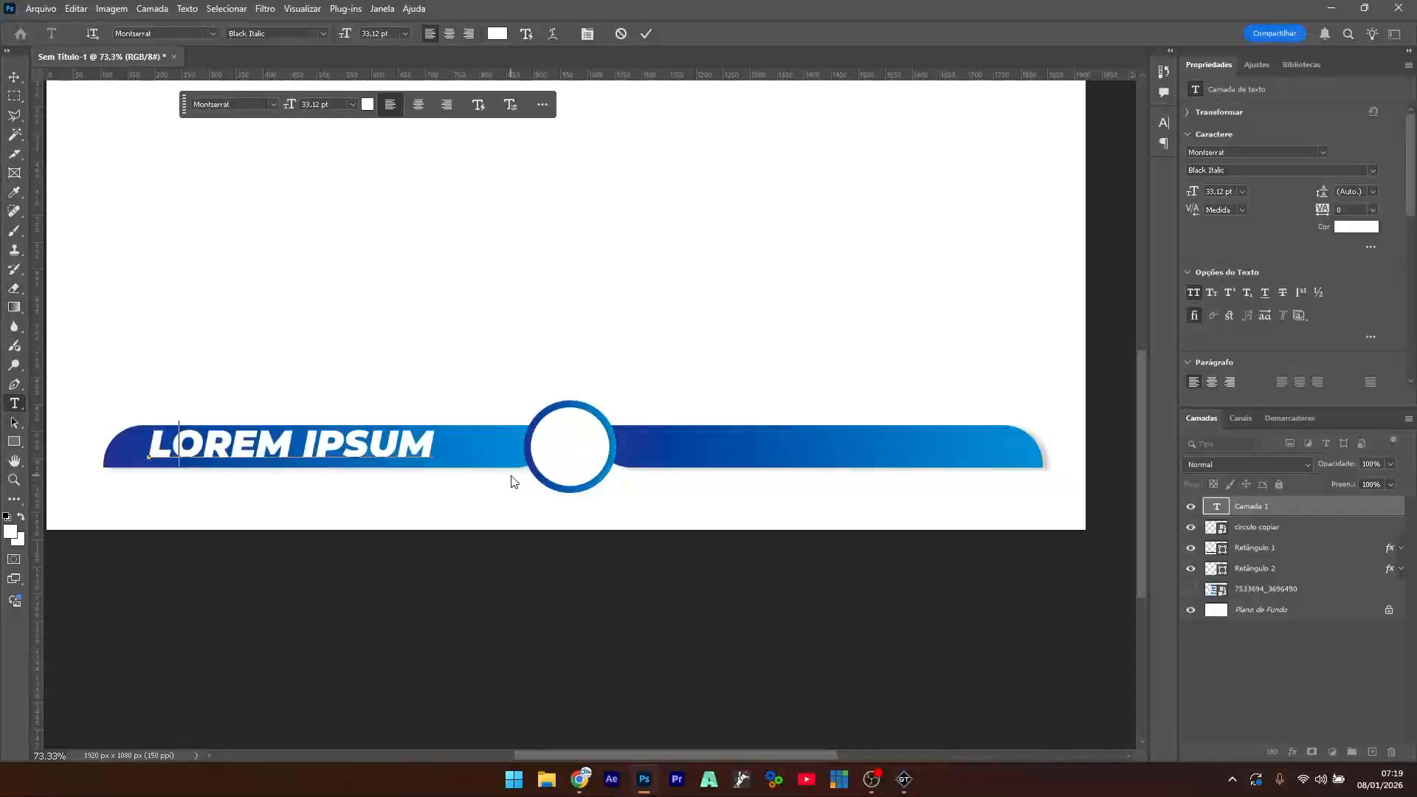
text(NOME)
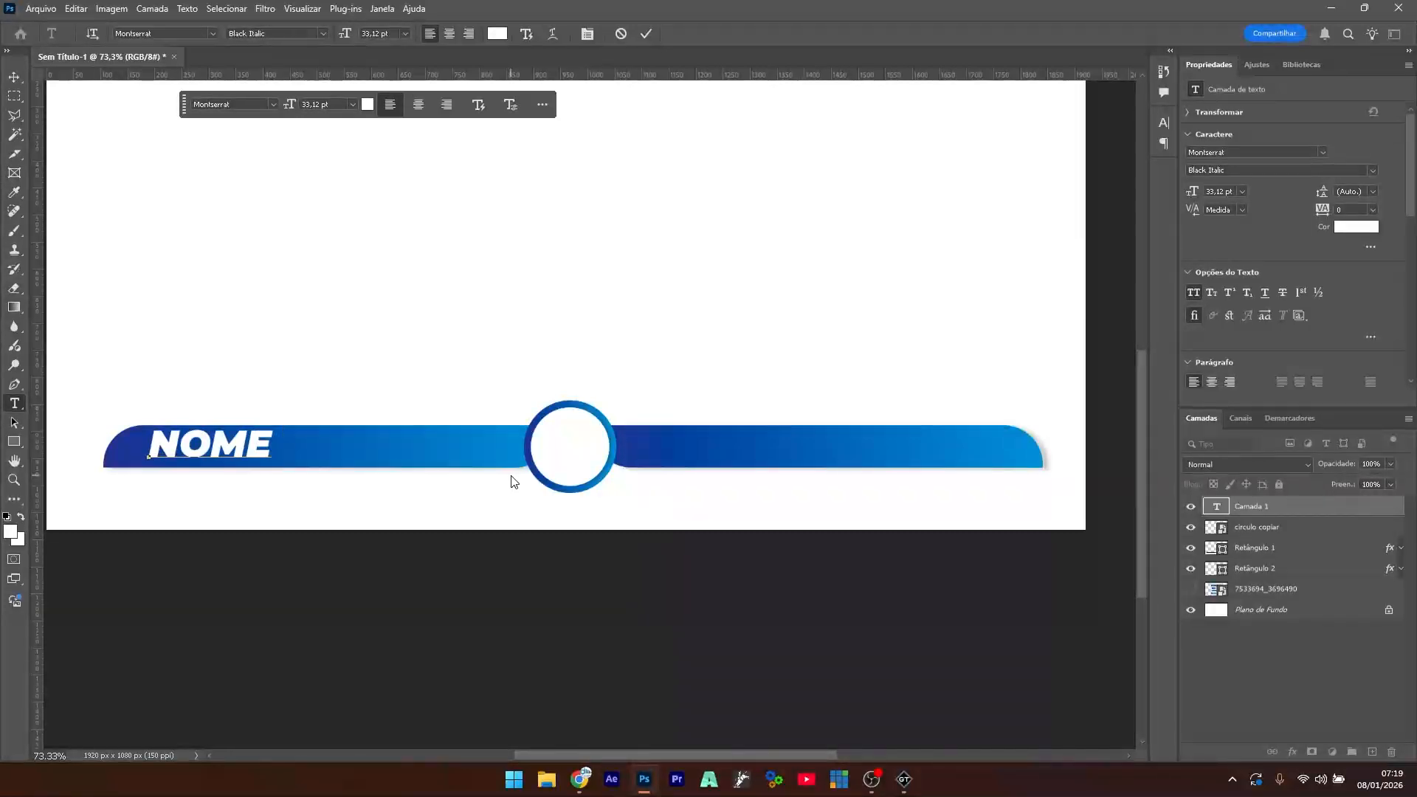
text( PEÃ)
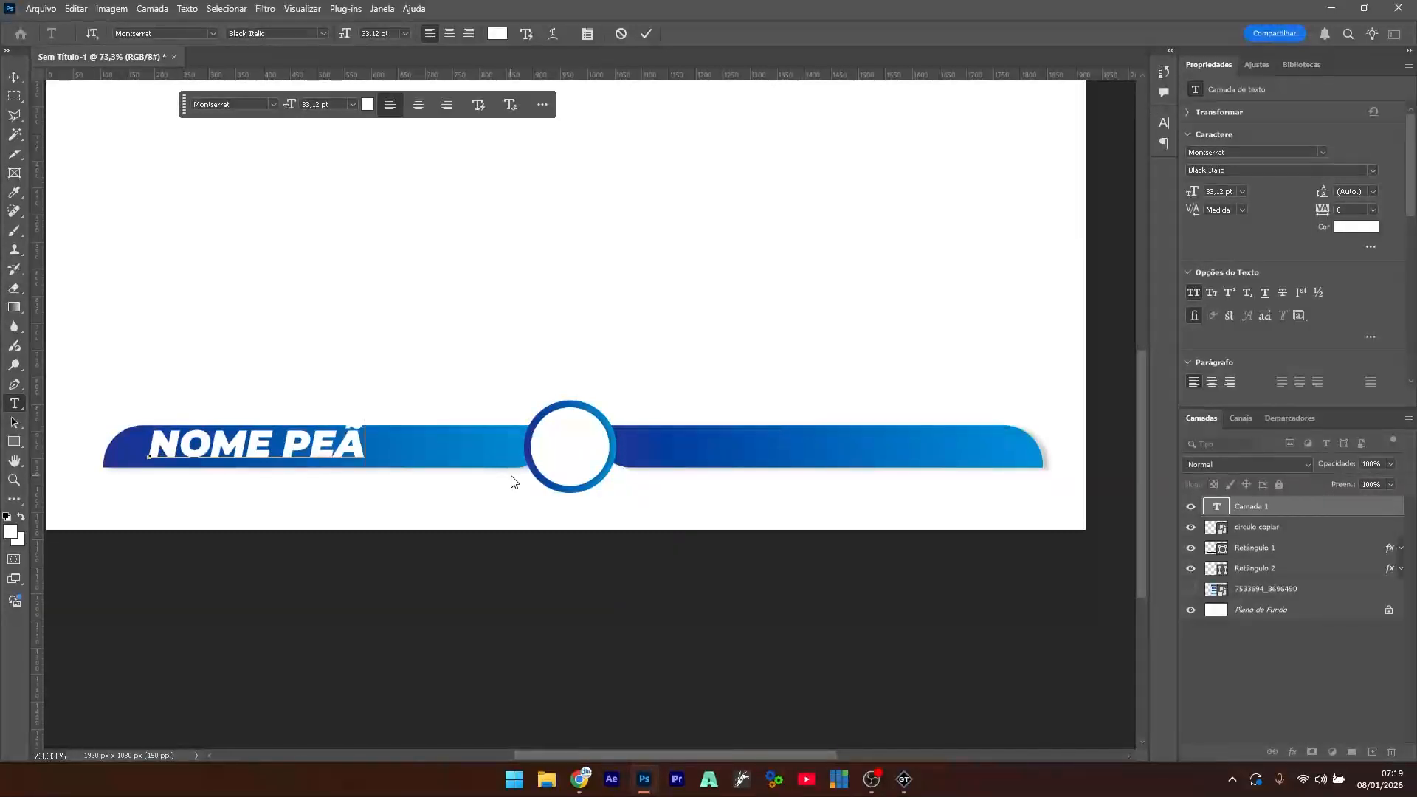
text(O)
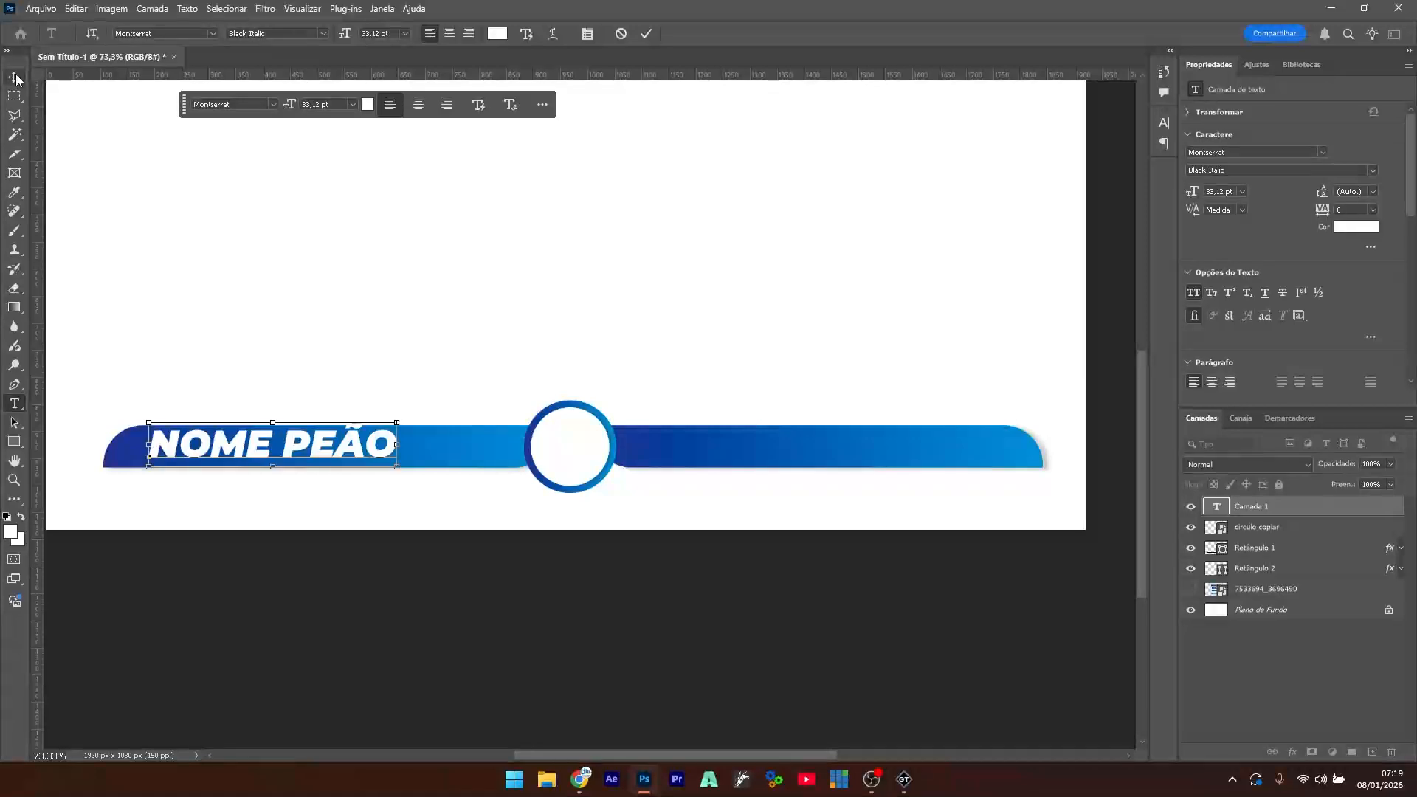
key(ctrl+t)
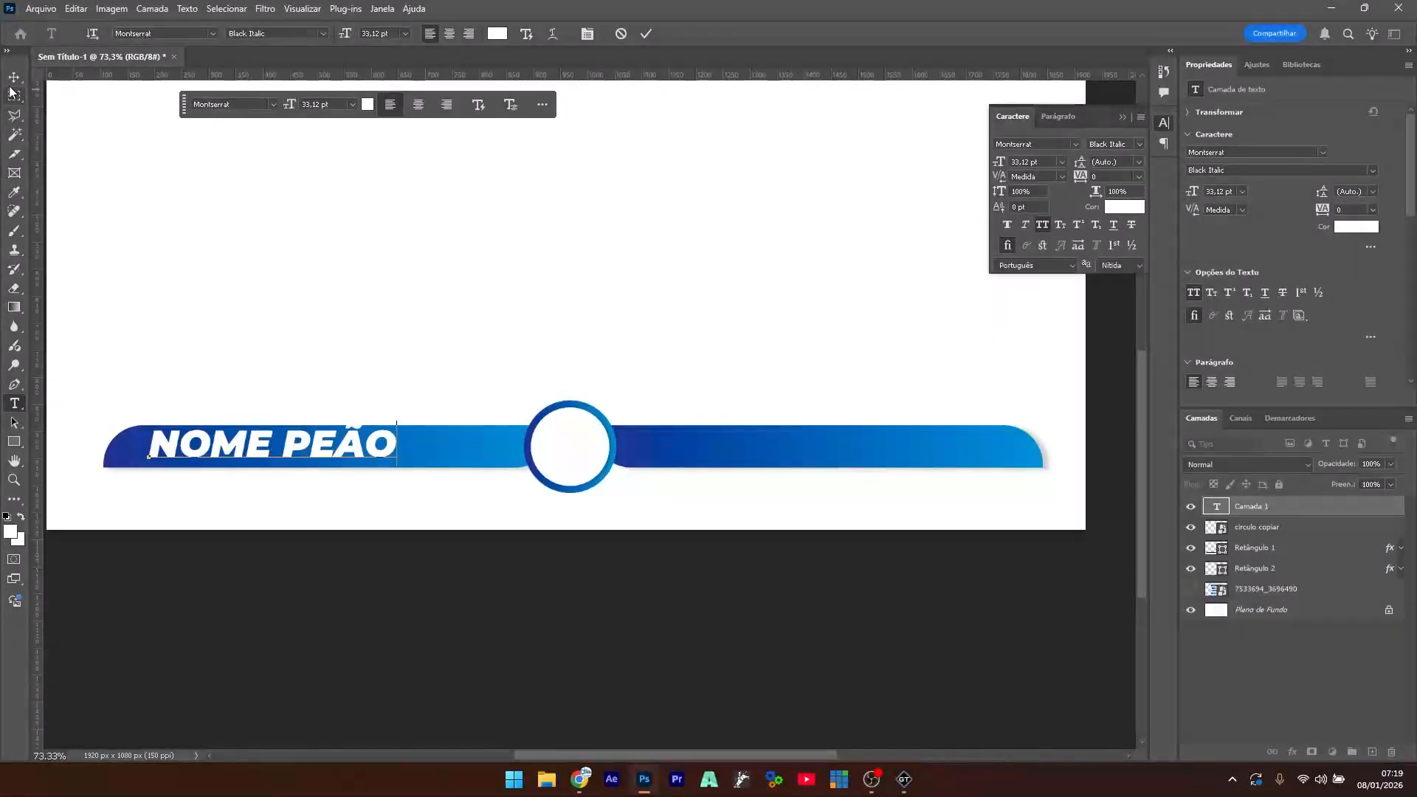
click(11, 88)
- Shrink the NOME PEÃO text to fit the bar, then duplicate its layer
key(ctrl+t)
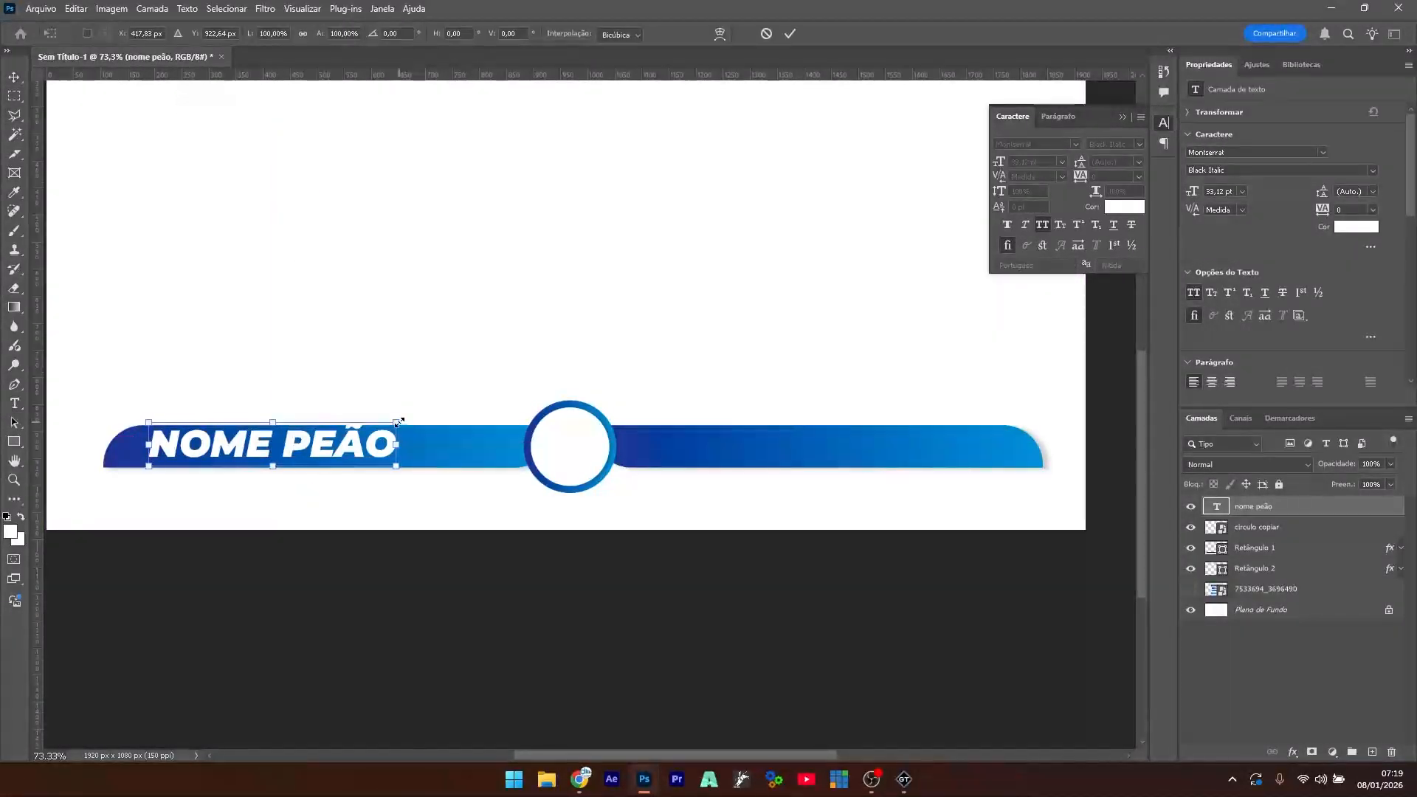
drag(398, 422, 250, 450)
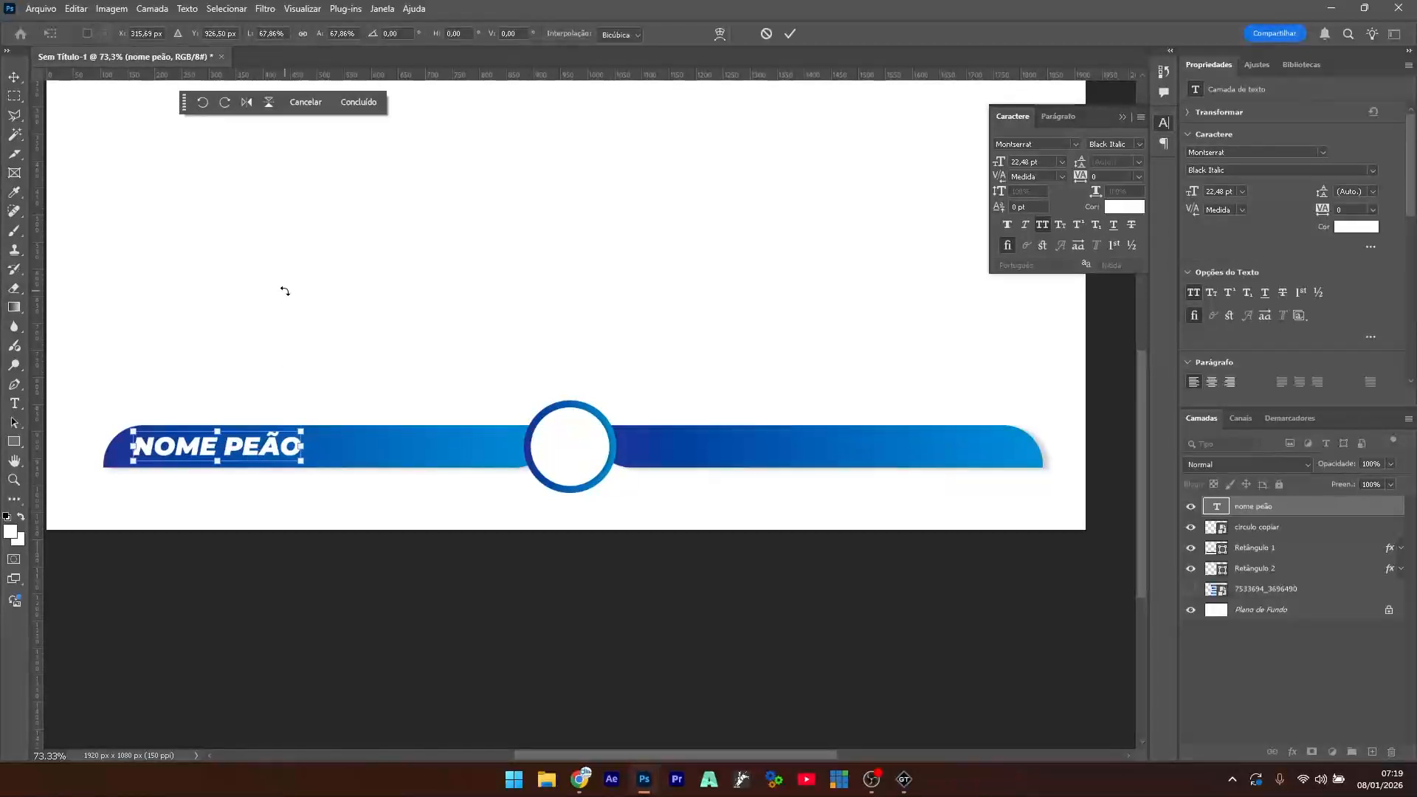
key(Return)
key(v)
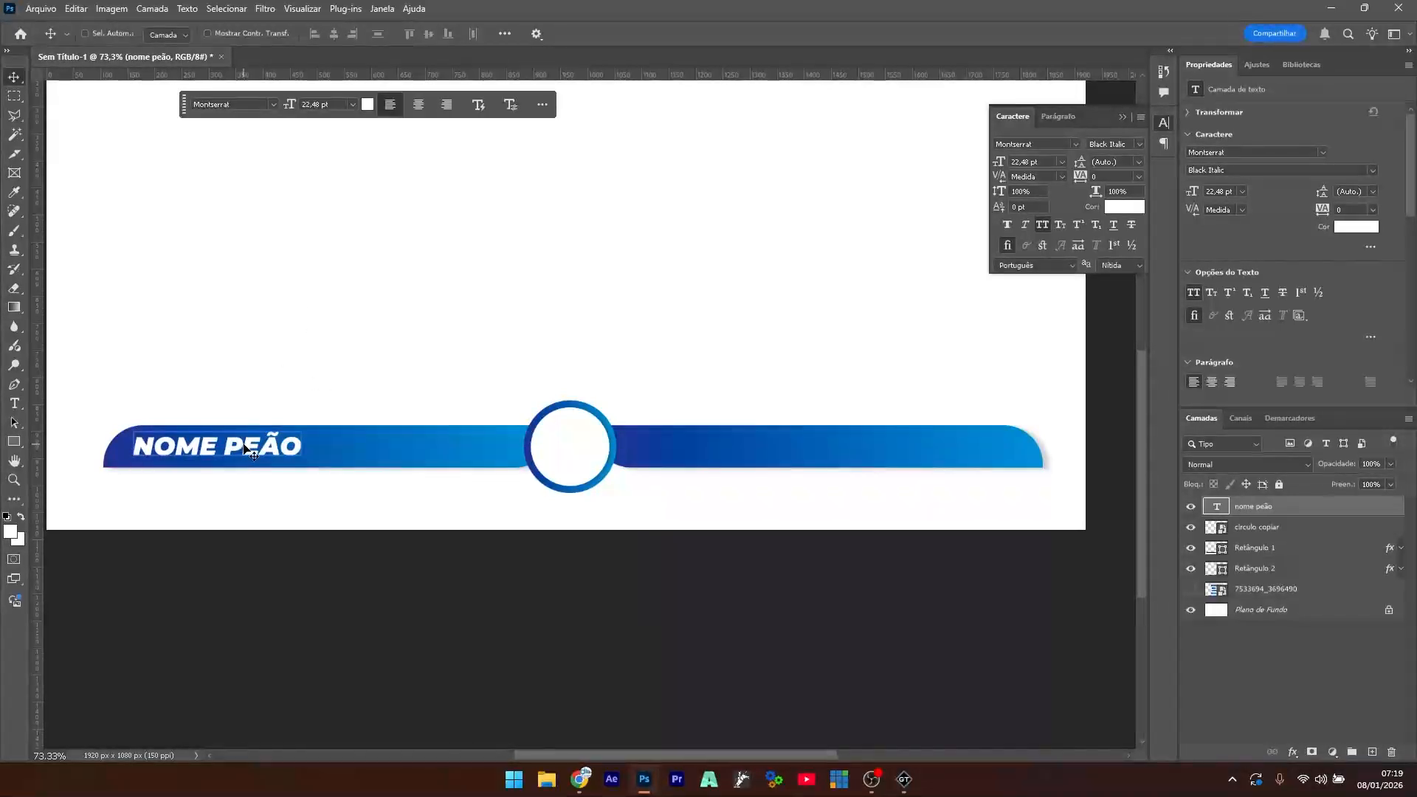
key(ctrl+j)
- Move the title copy to the right bar, retype it as 'NOME ANIMAL', and shift it right
drag(249, 453, 882, 454)
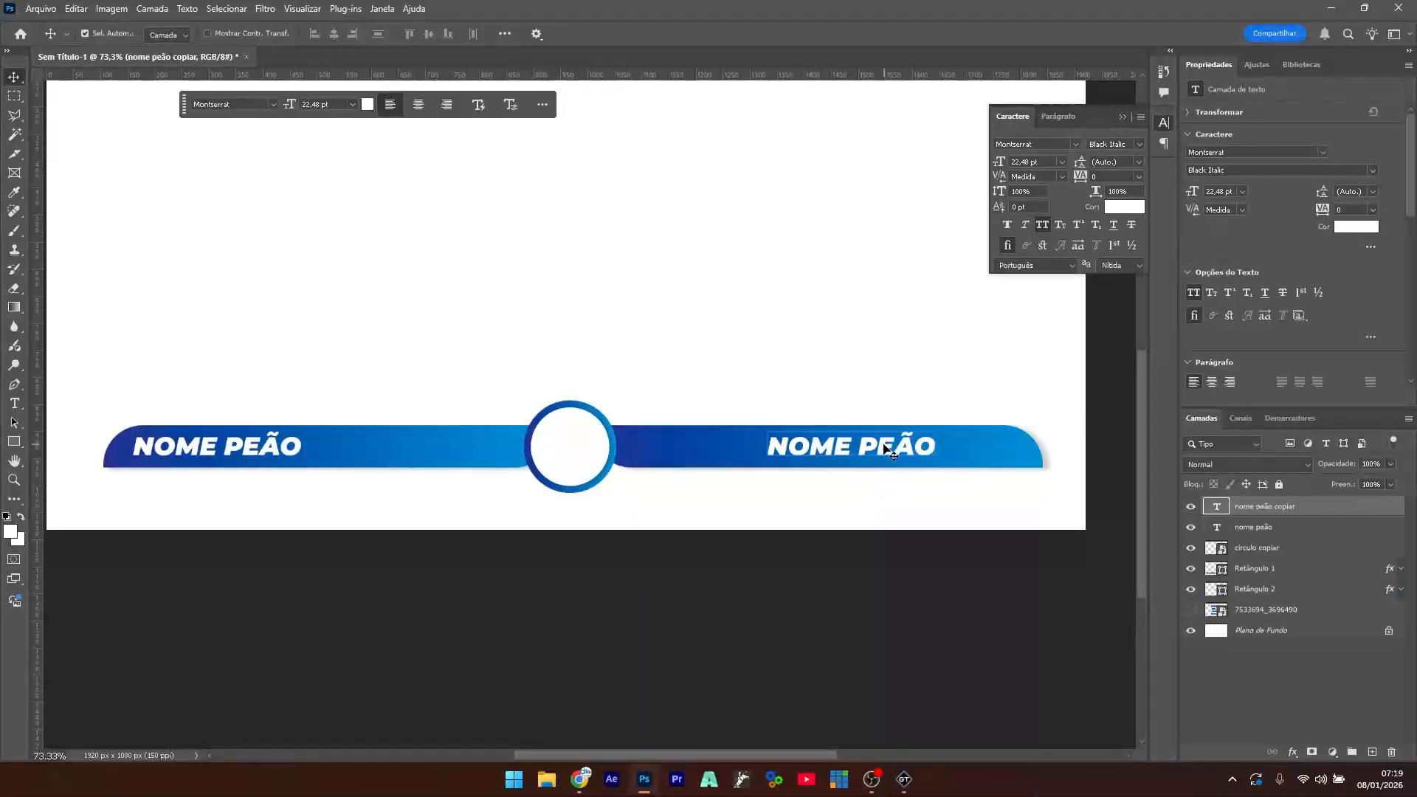
double_click(878, 449)
double_click(878, 448)
click(1108, 458)
text(animal)
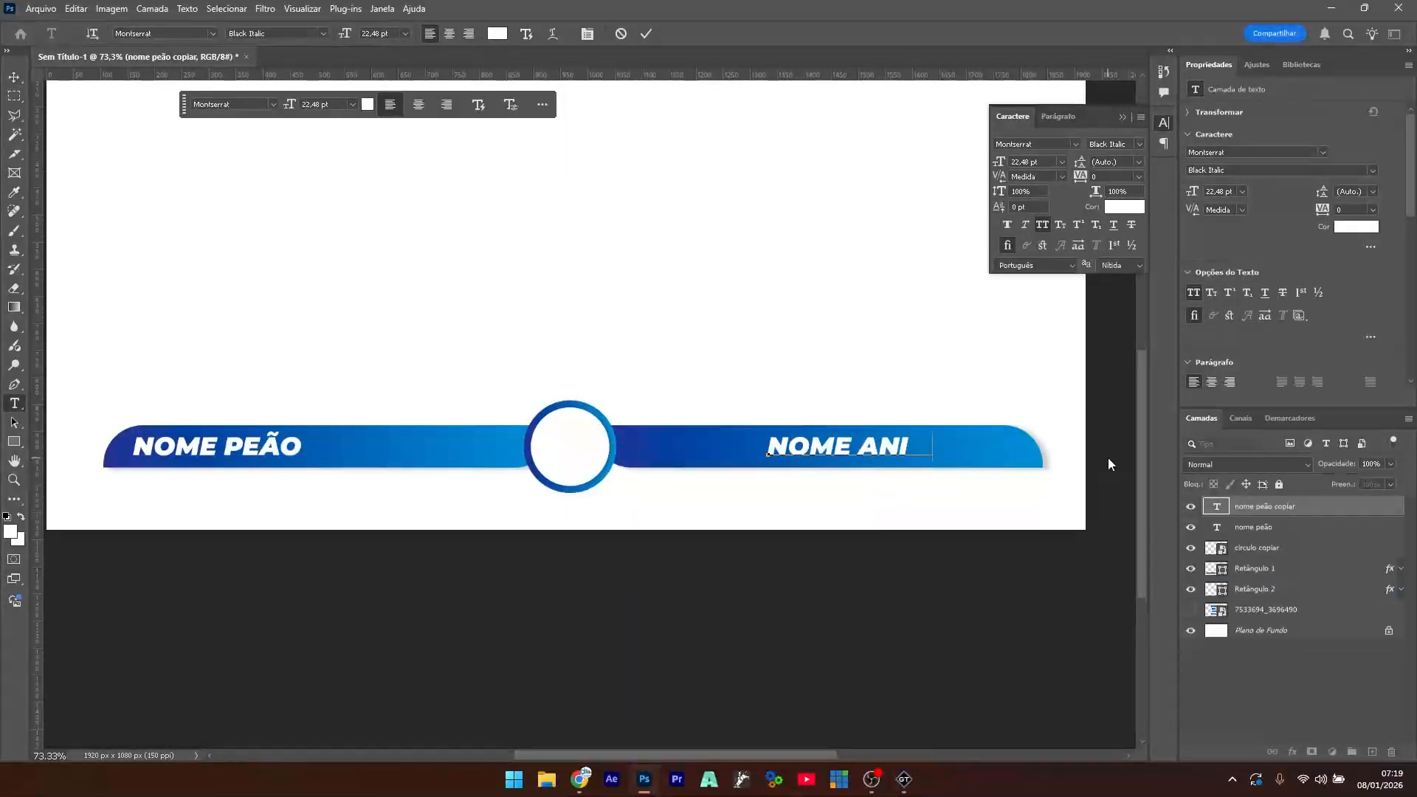
click(15, 76)
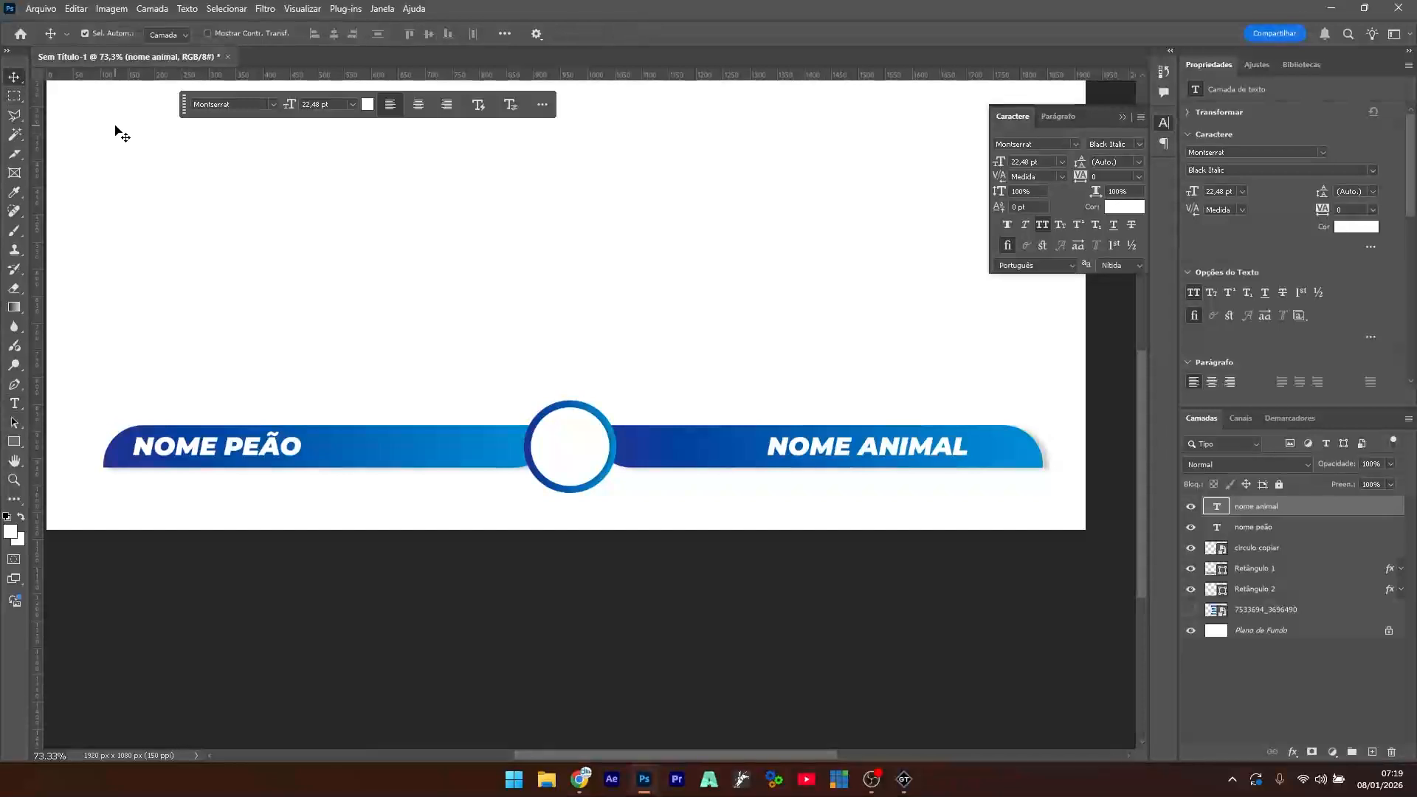
drag(932, 451, 963, 450)
click(760, 336)
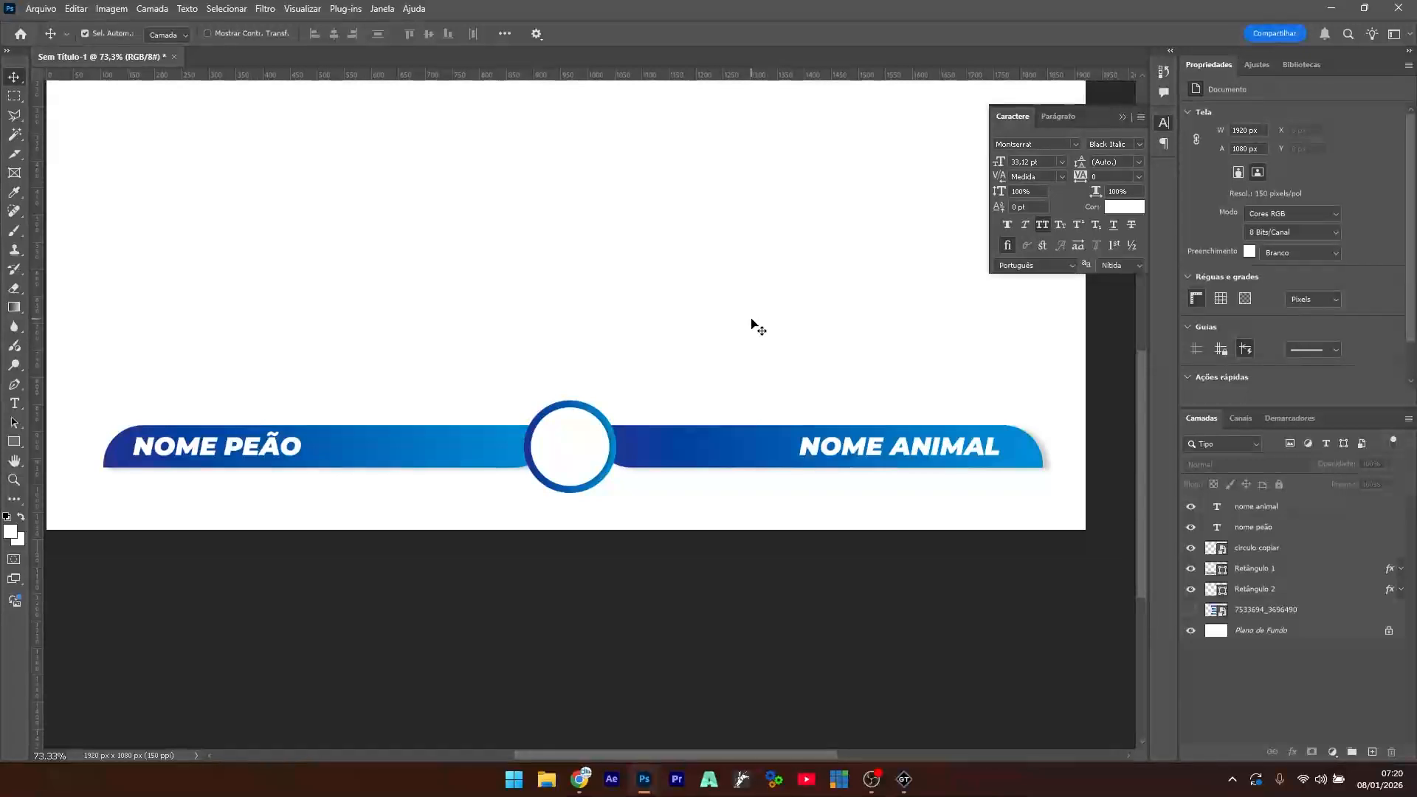
- Duplicate the left bar, move the copy below it, and scale it to about 67%
click(749, 465)
click(417, 468)
click(458, 310)
click(401, 446)
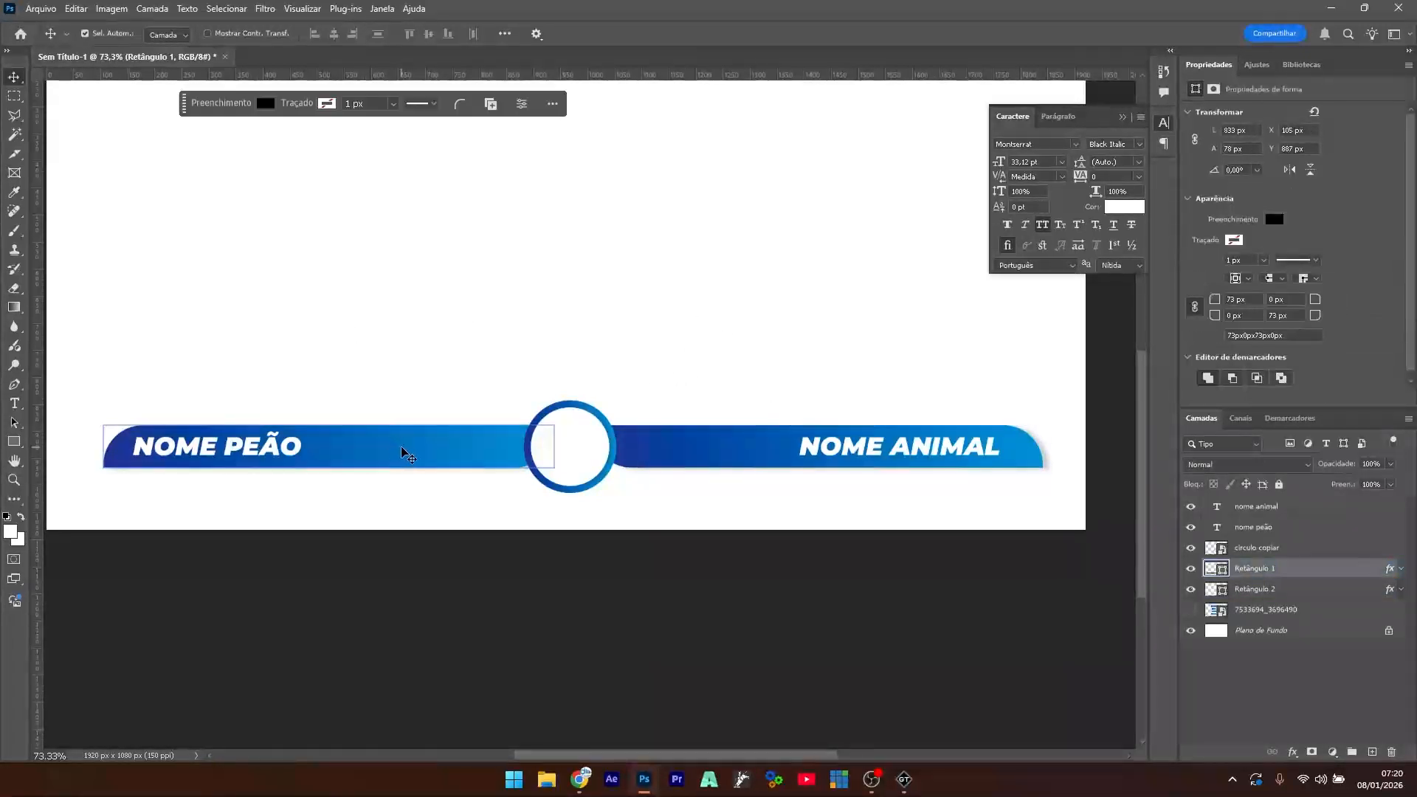
key(ctrl+j)
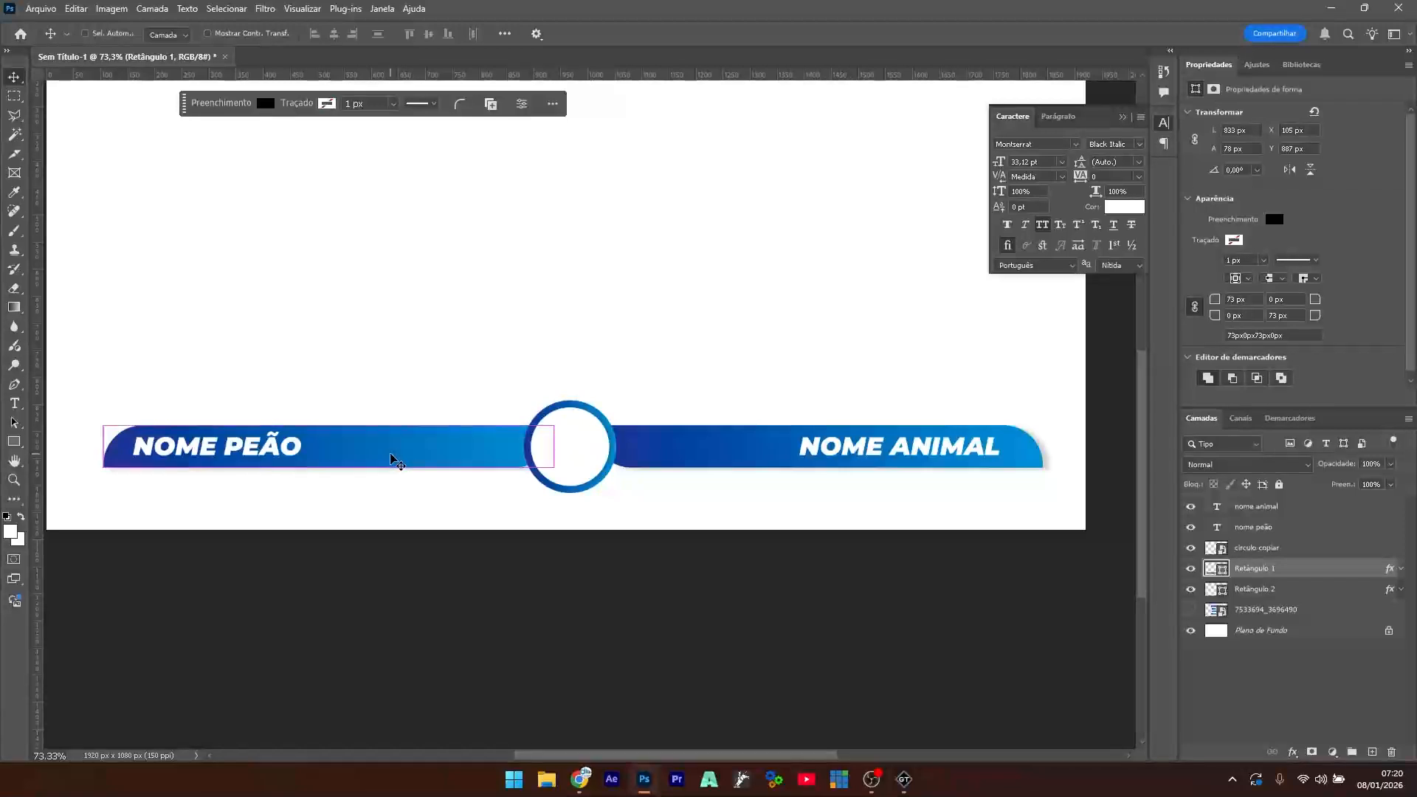
drag(386, 449, 386, 485)
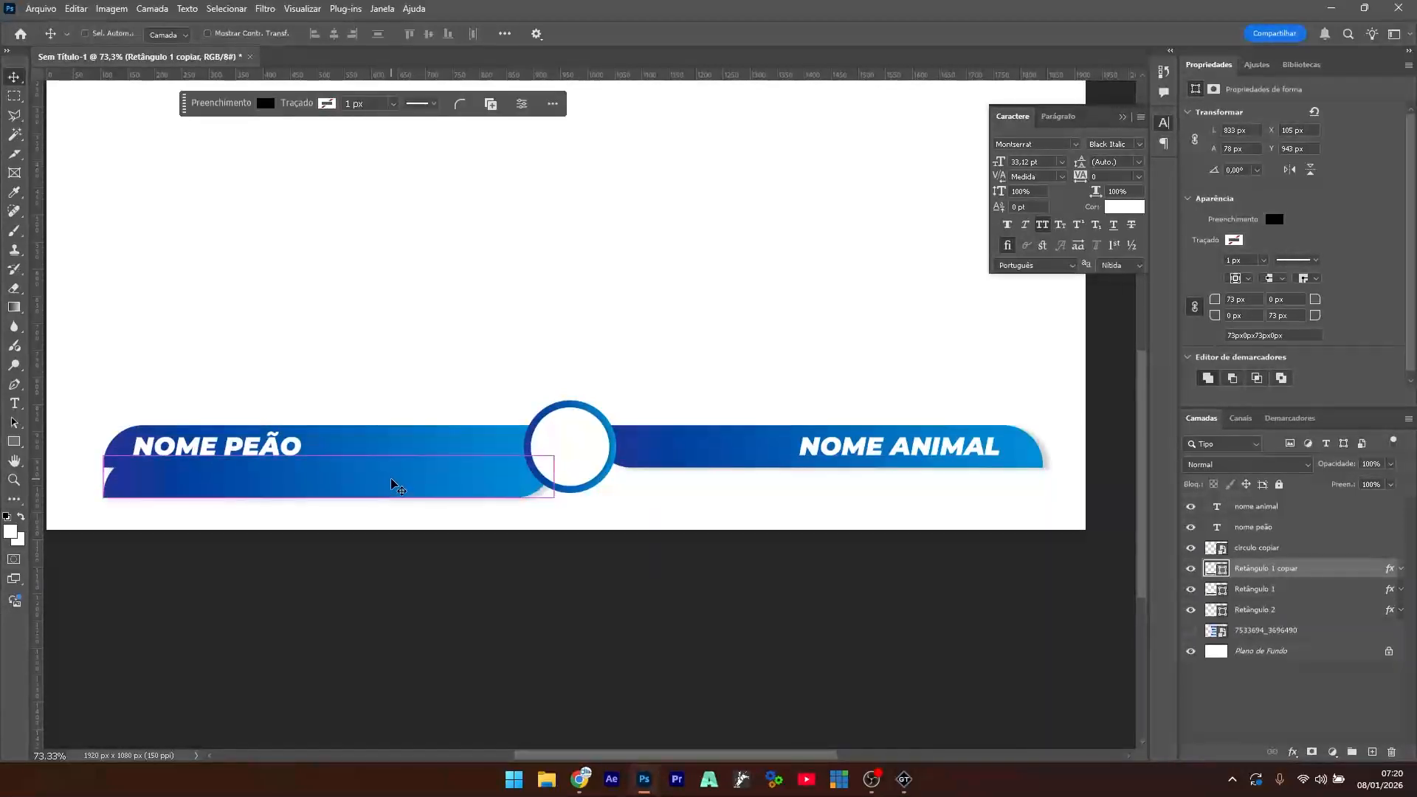
key(ctrl+t)
drag(553, 499, 344, 484)
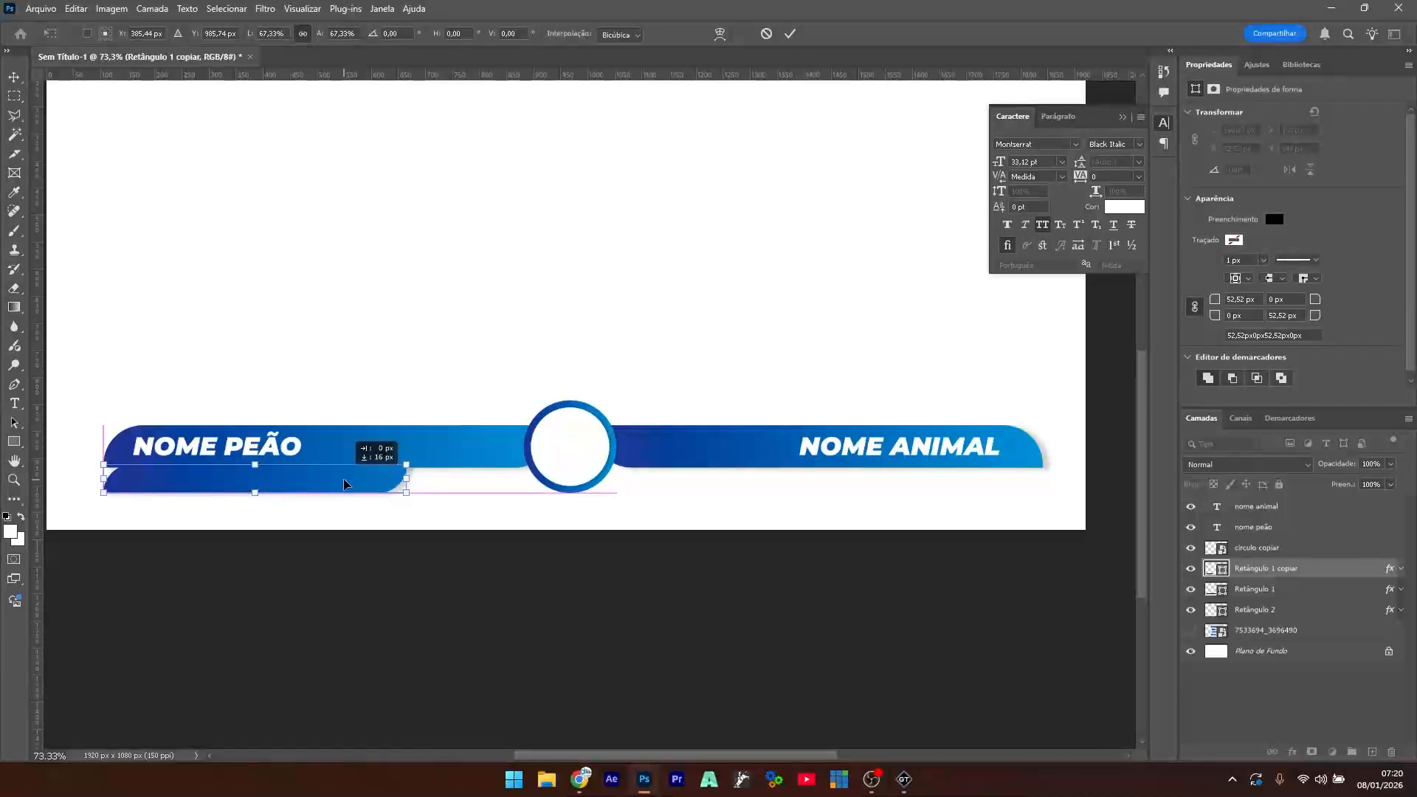
drag(344, 484, 344, 484)
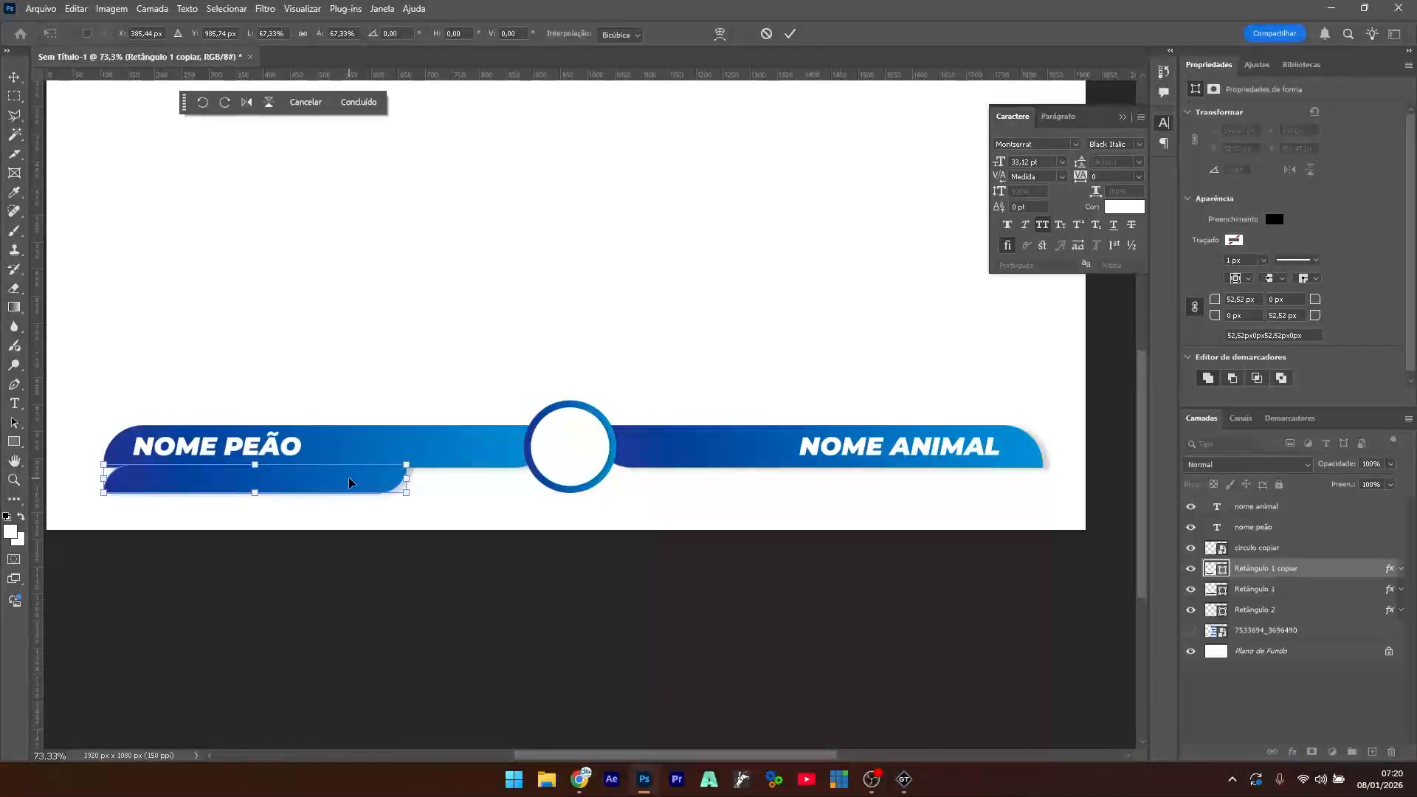
key(Return)
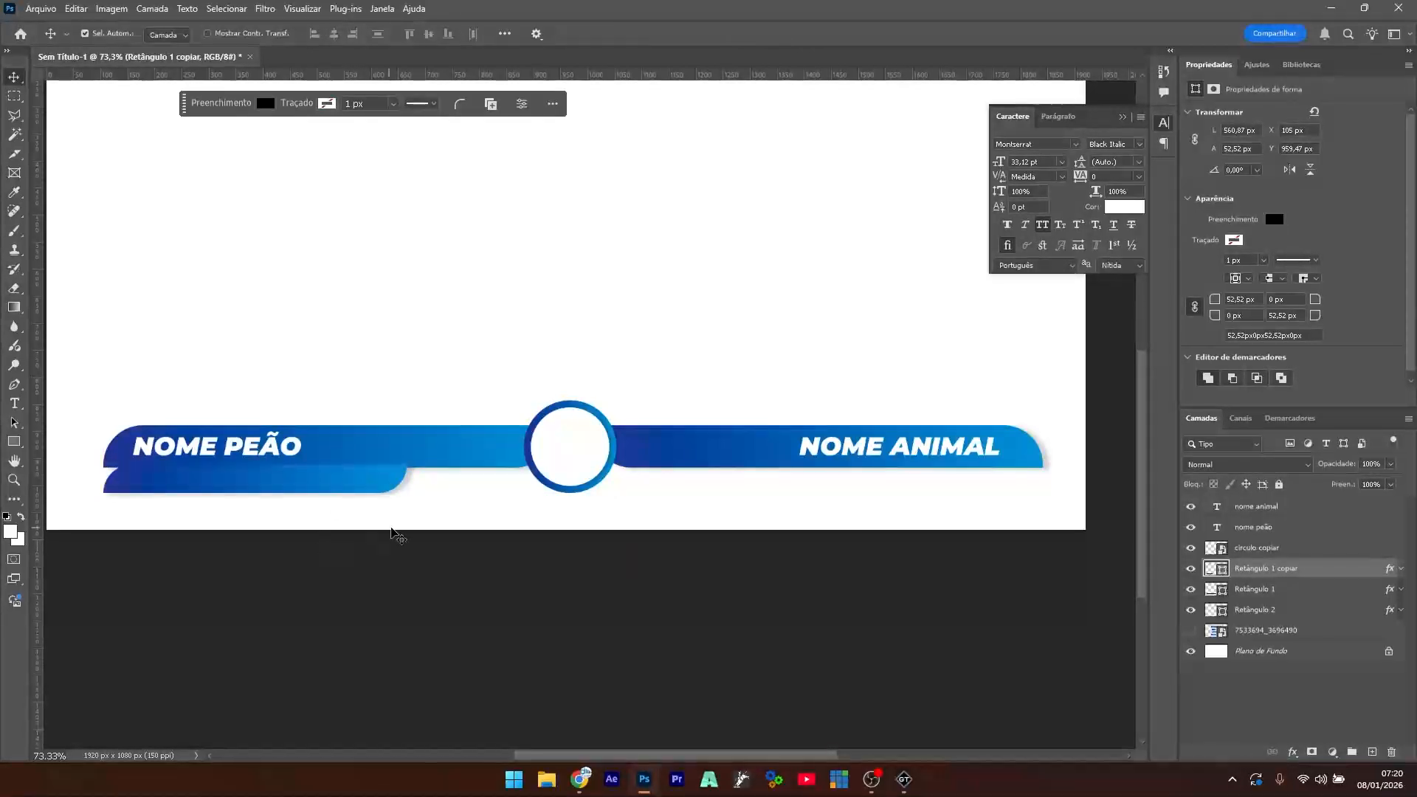
- Stack the shorter bar beneath Retângulo 1 and flip it vertically
click(389, 442)
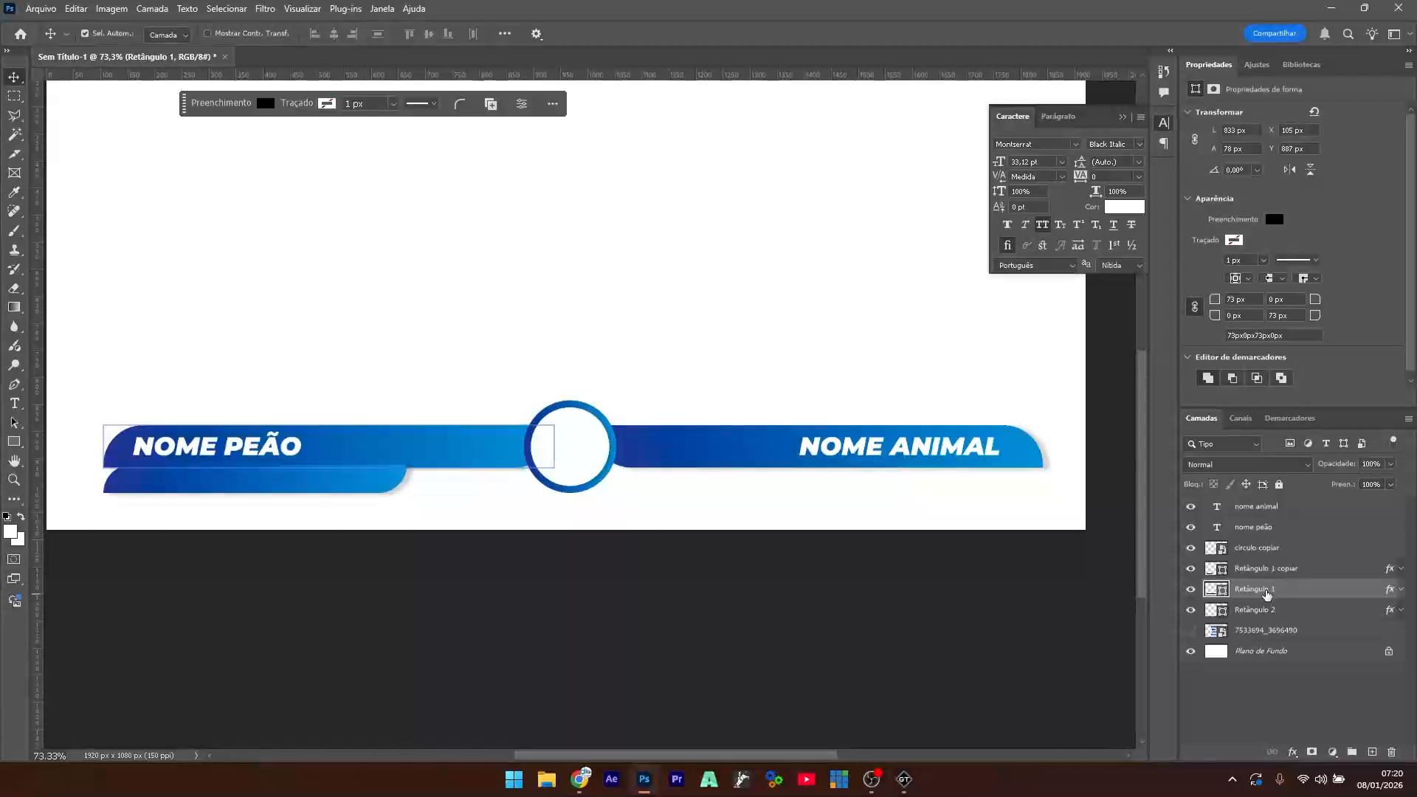
click(377, 485)
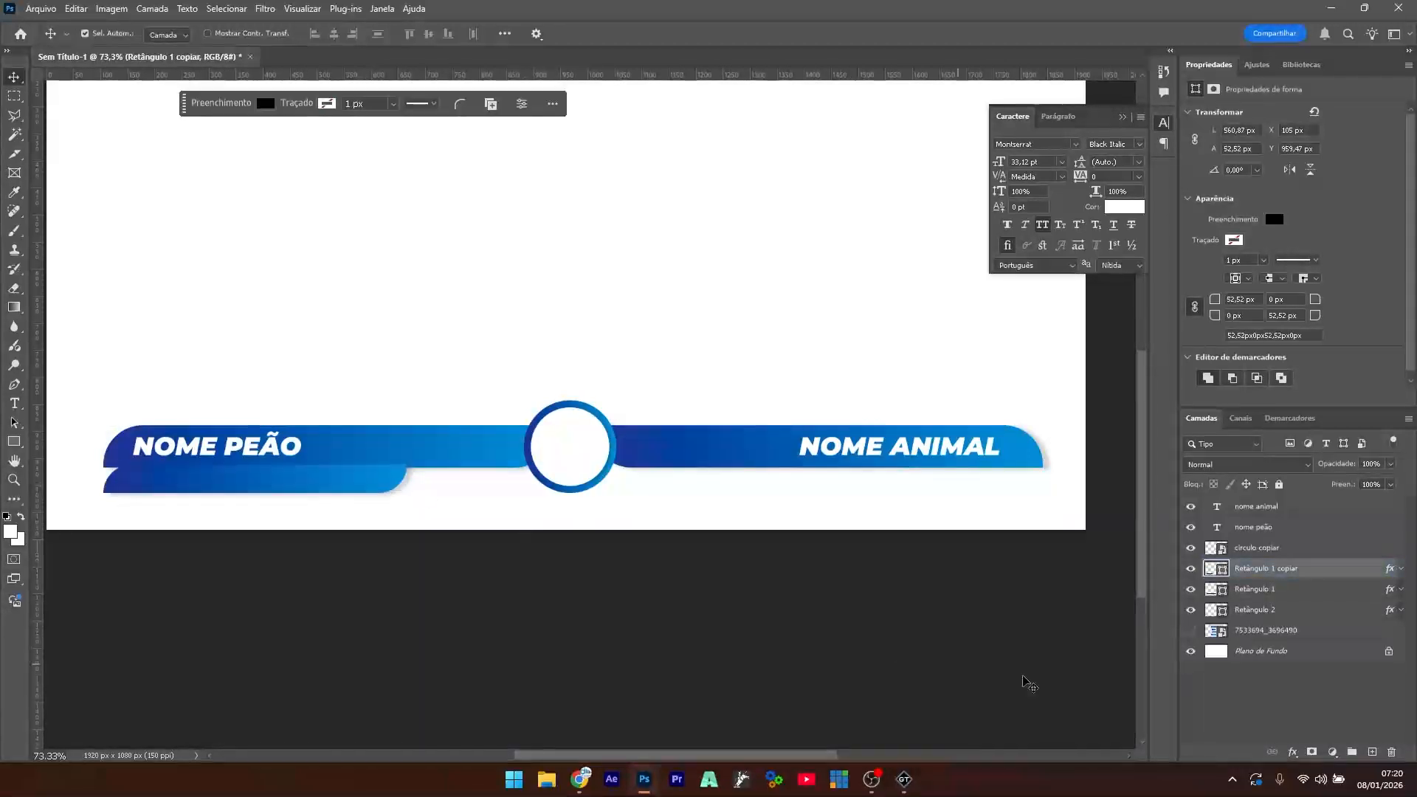
drag(1293, 582, 1291, 597)
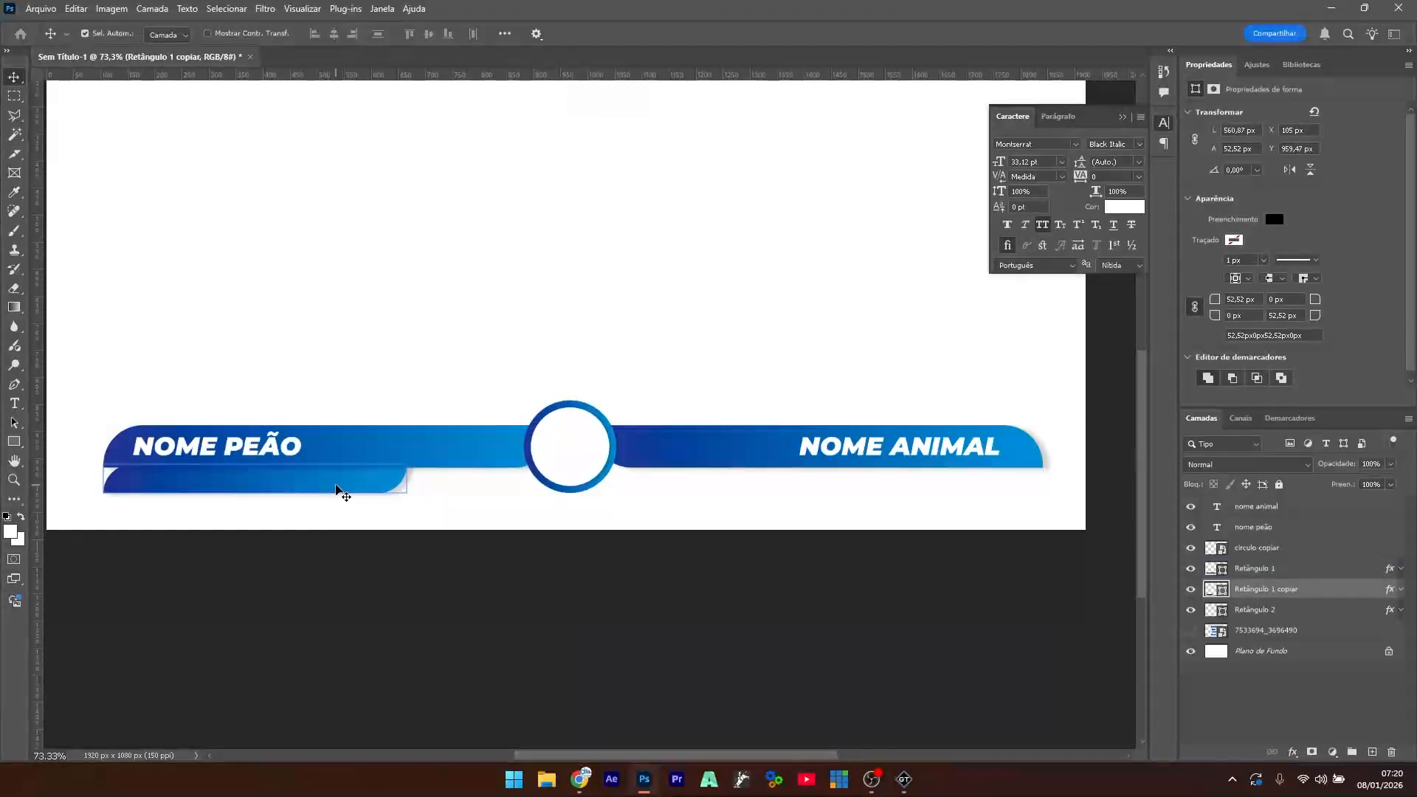
key(ctrl+t)
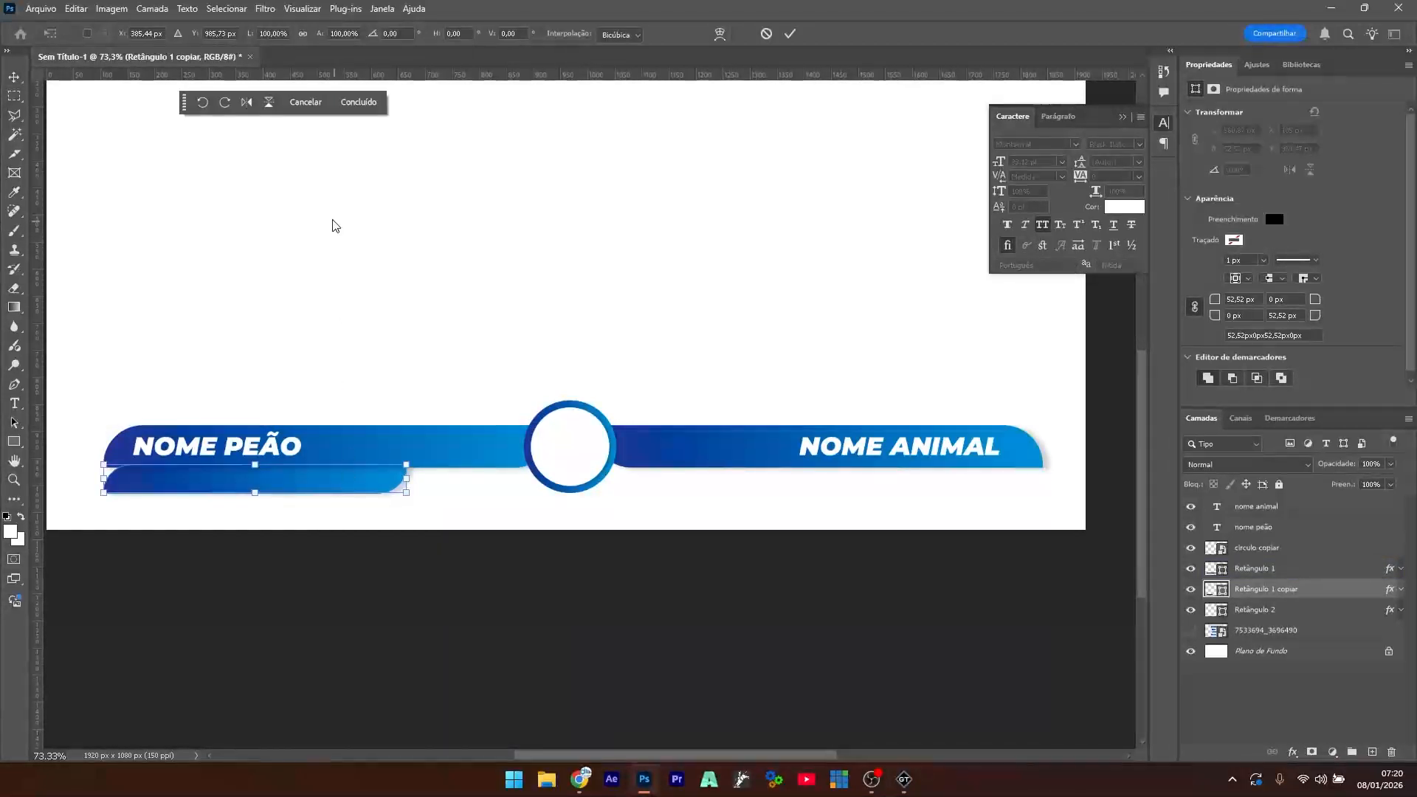
click(268, 104)
key(Return)
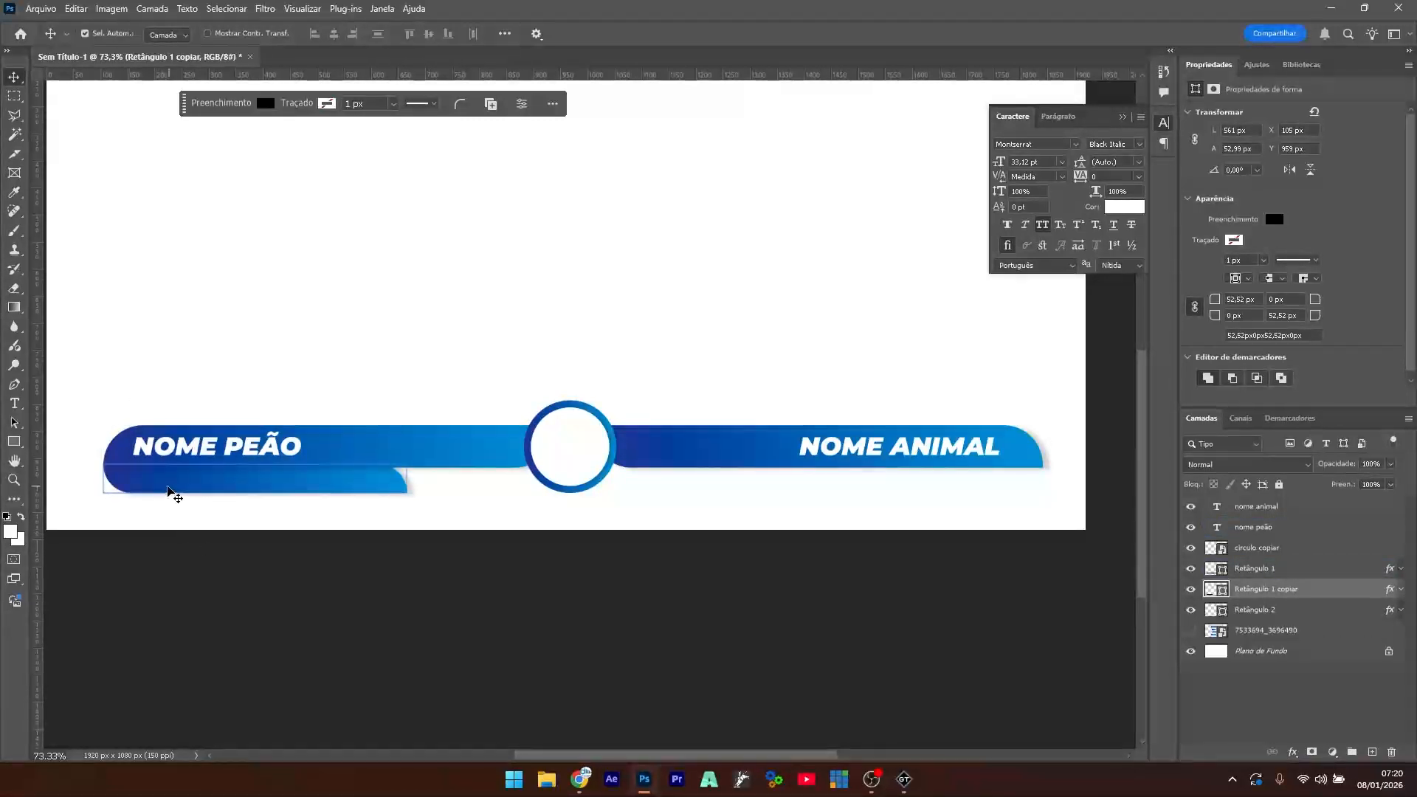
- Duplicate the NOME PEÃO text onto the lower tab, shrink it, and retype it as 'CIDADE'
click(192, 452)
key(ctrl+j)
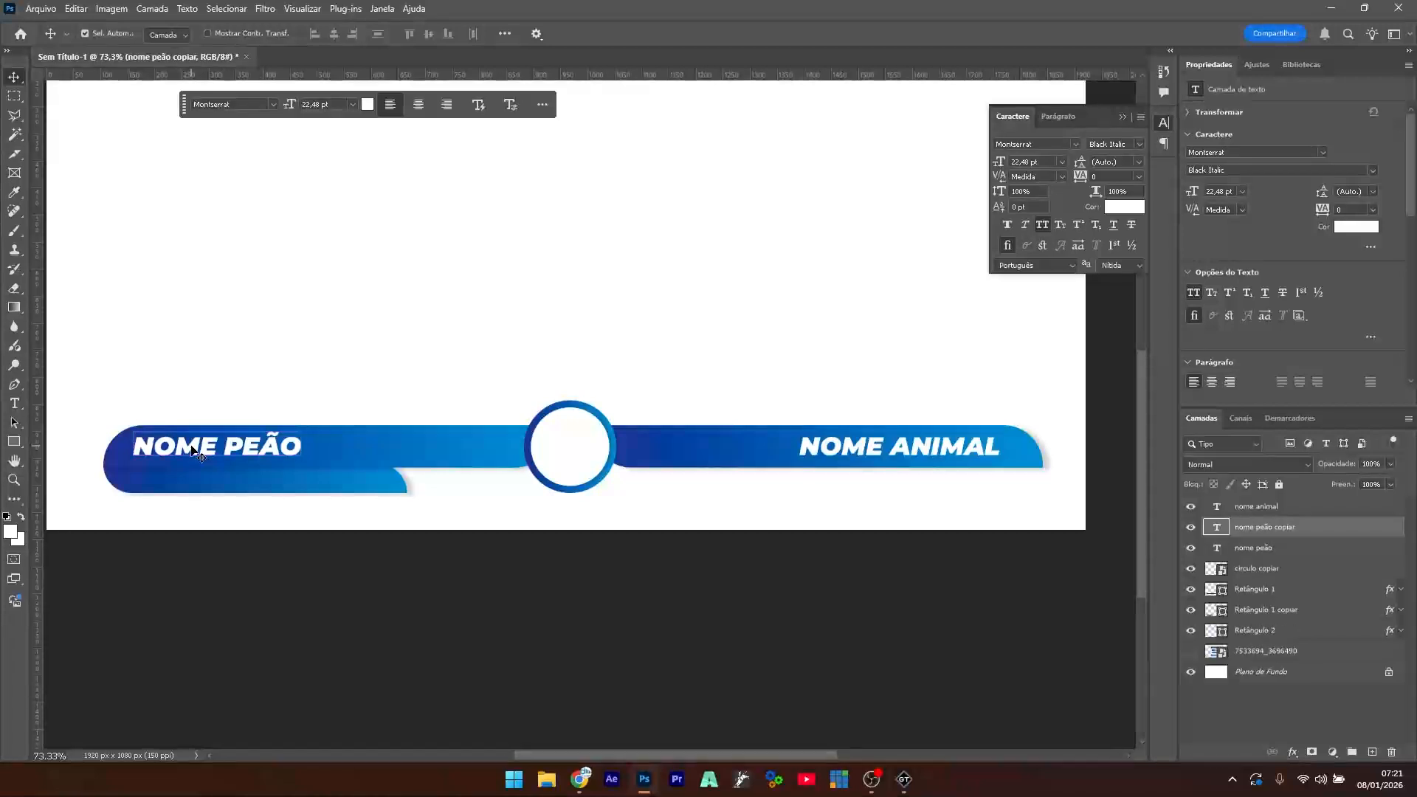
drag(192, 451, 203, 481)
key(ctrl+t)
key(Return)
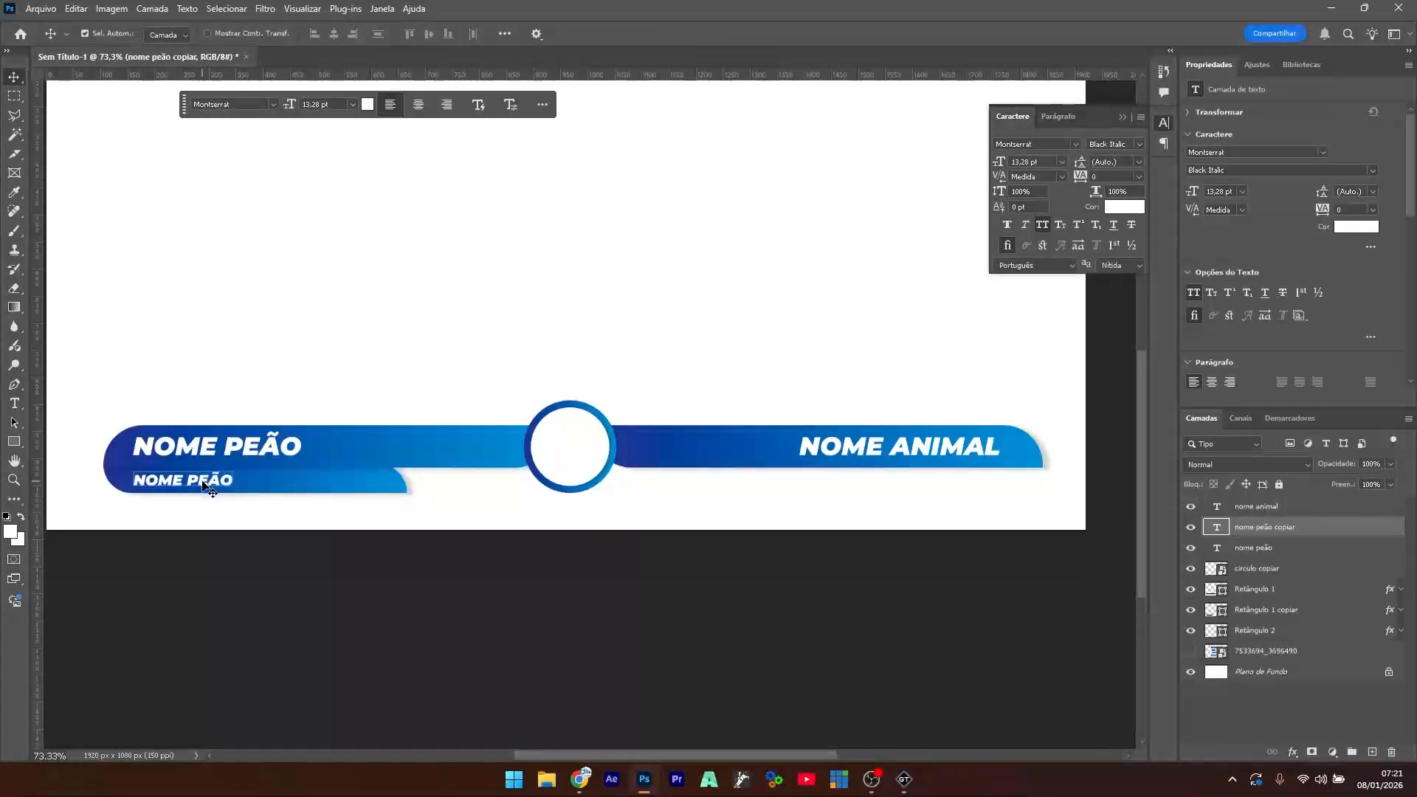
double_click(203, 484)
text(CIDADE)
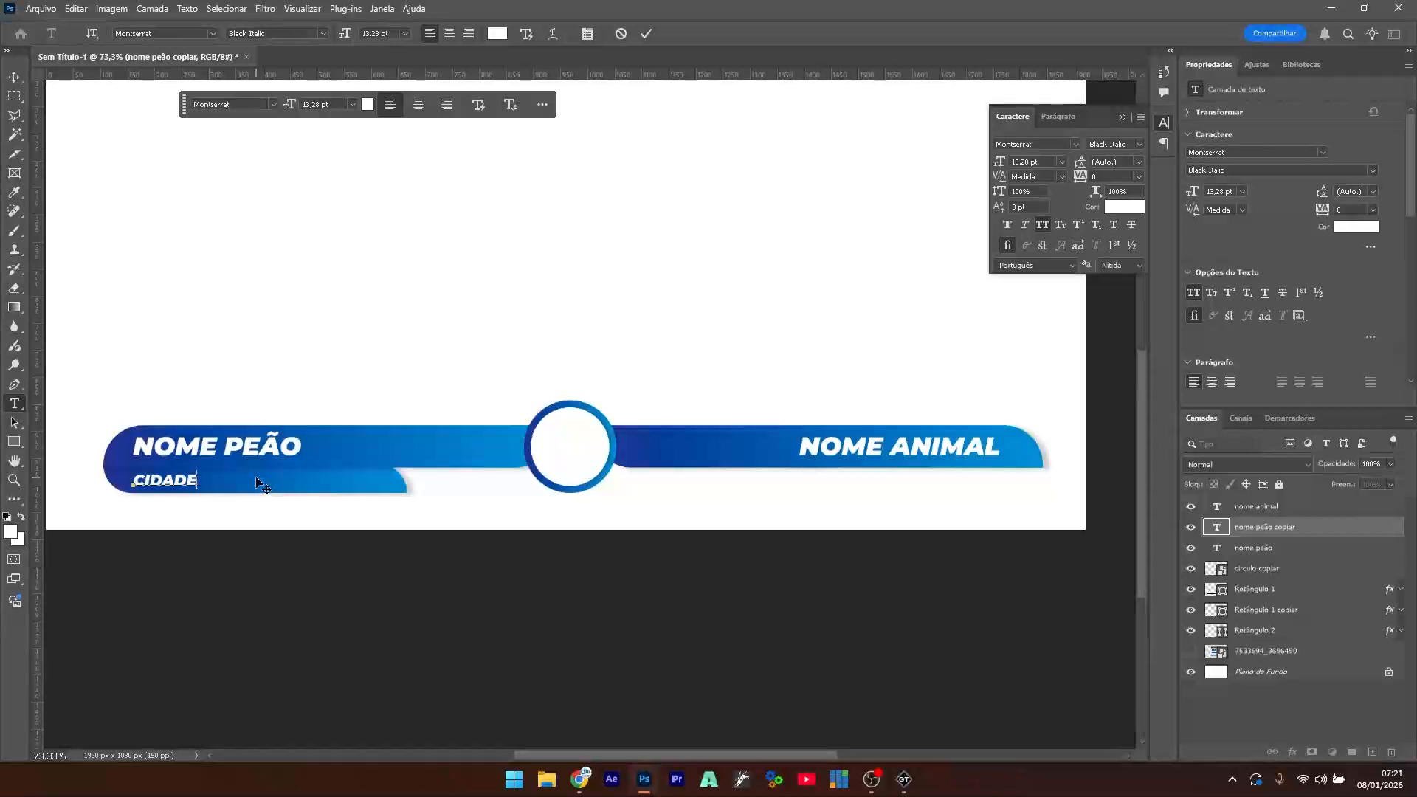
click(14, 76)
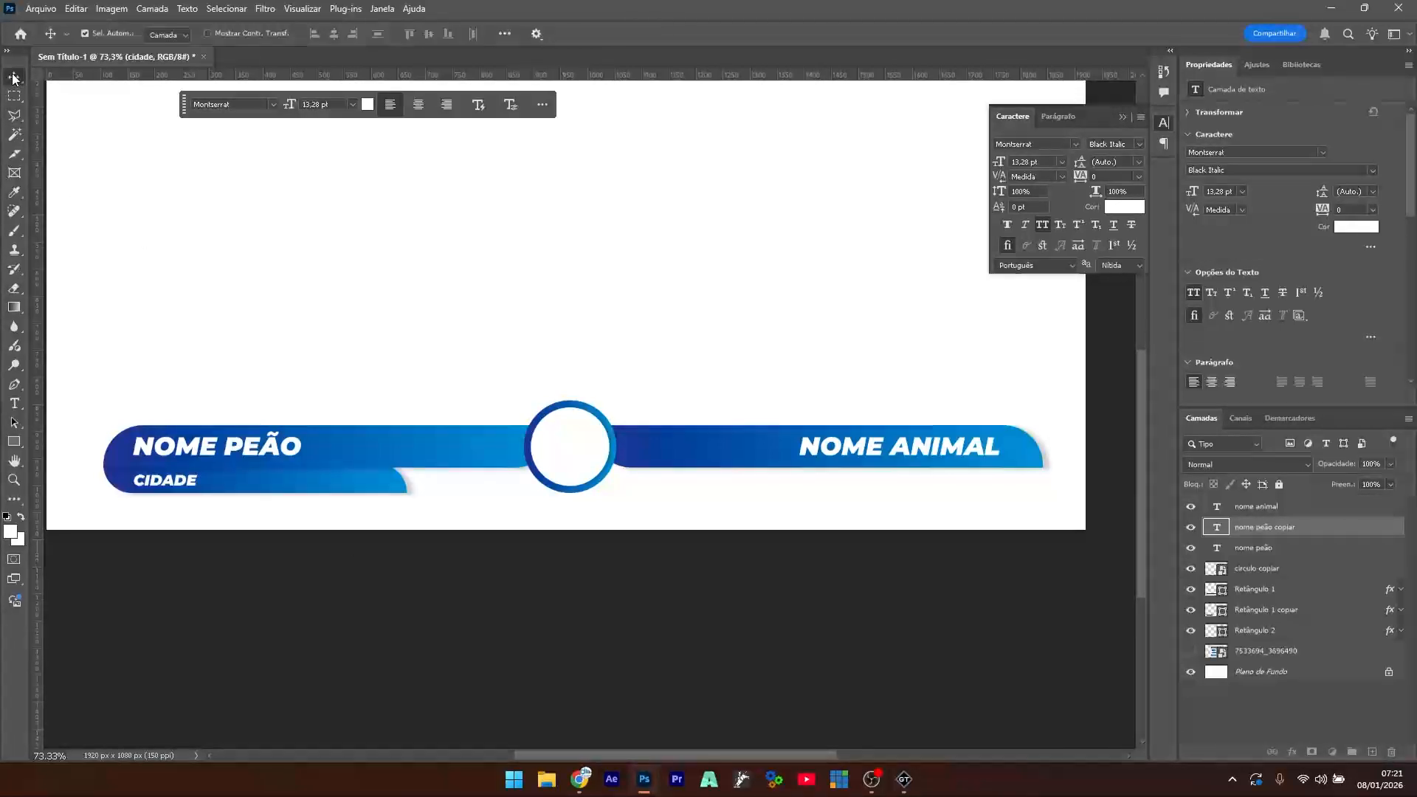
click(254, 218)
- Select the CIDADE label together with its left lower tab
click(228, 448)
click(316, 610)
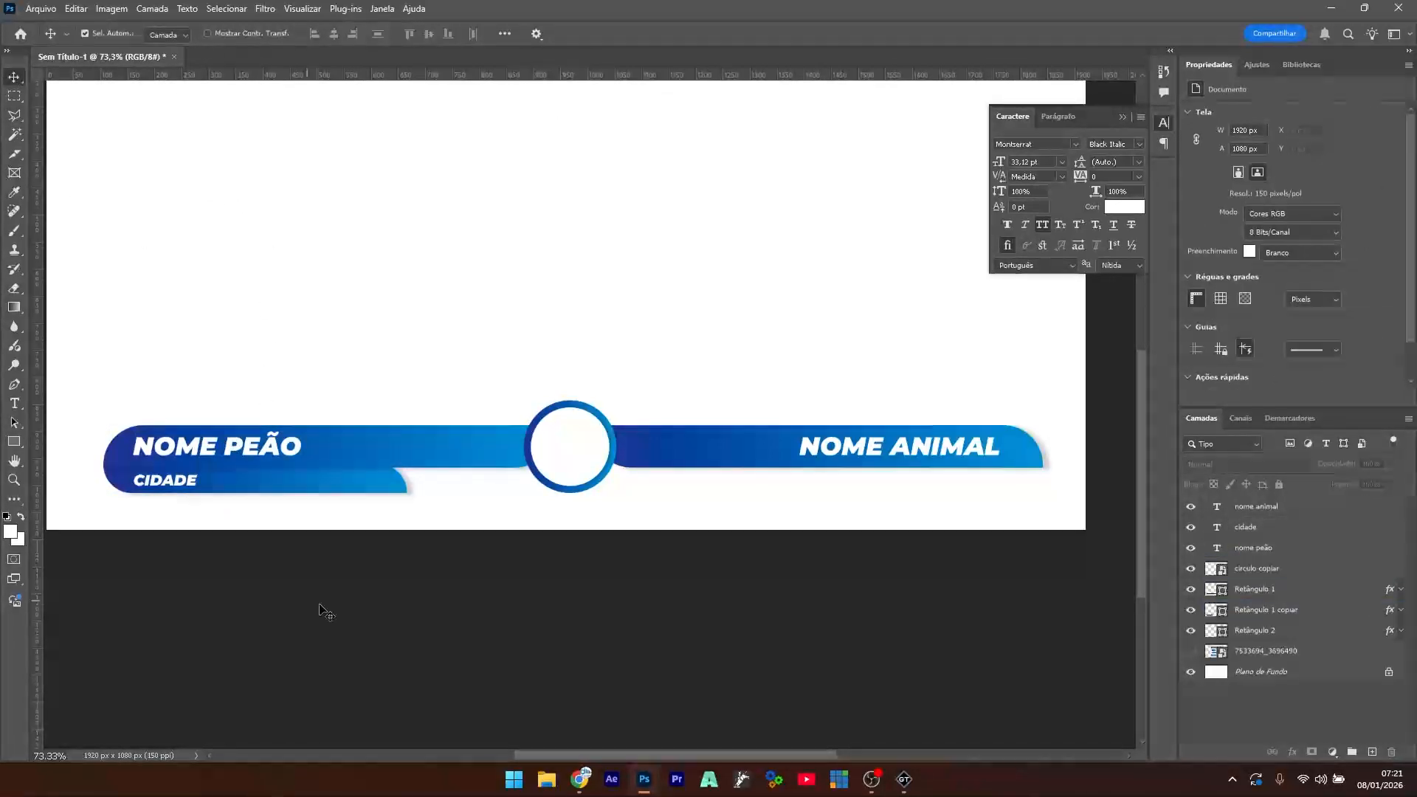
click(326, 442)
click(226, 481)
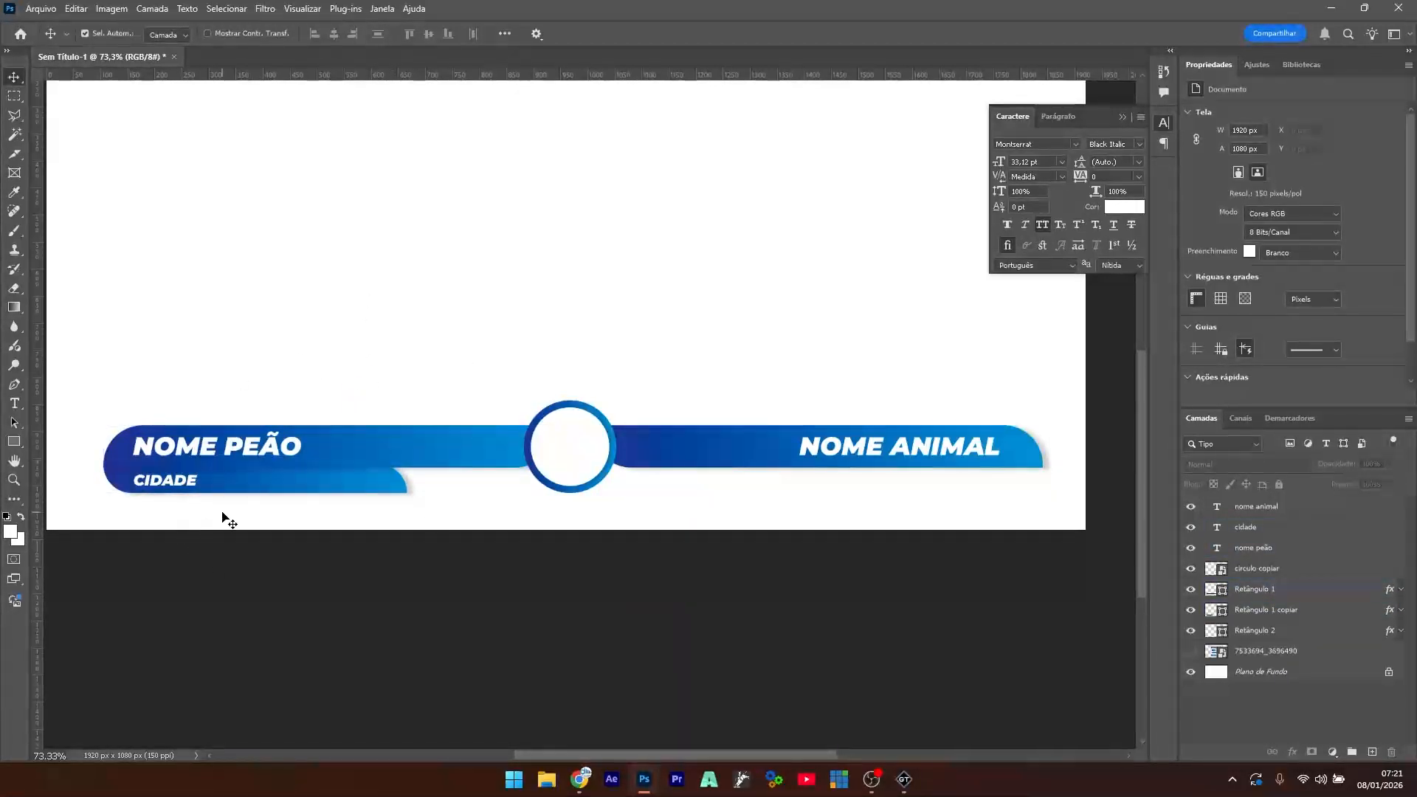
drag(215, 509, 159, 481)
- Duplicate the CIDADE label and tab and move the copies under NOME ANIMAL
key(ctrl+j)
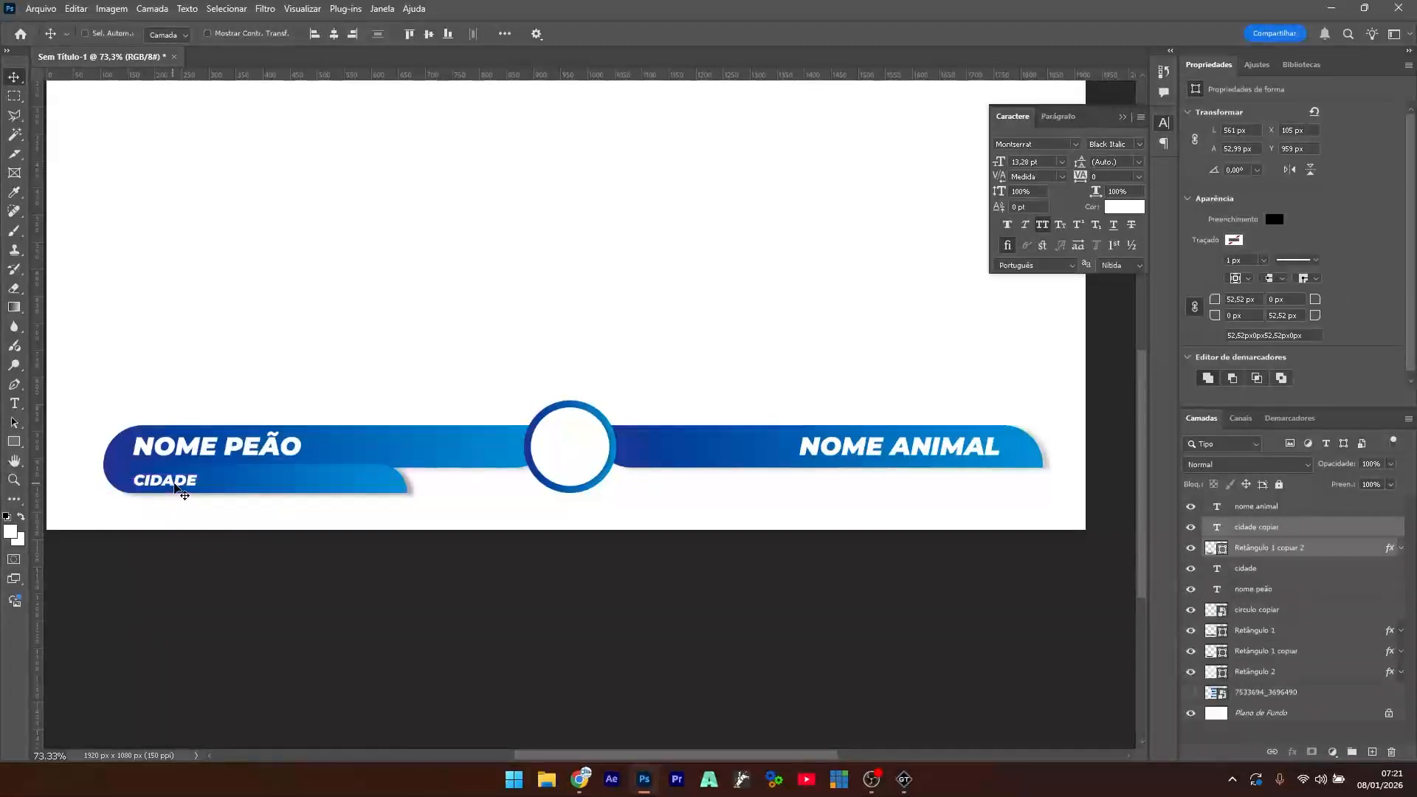
drag(297, 480, 930, 527)
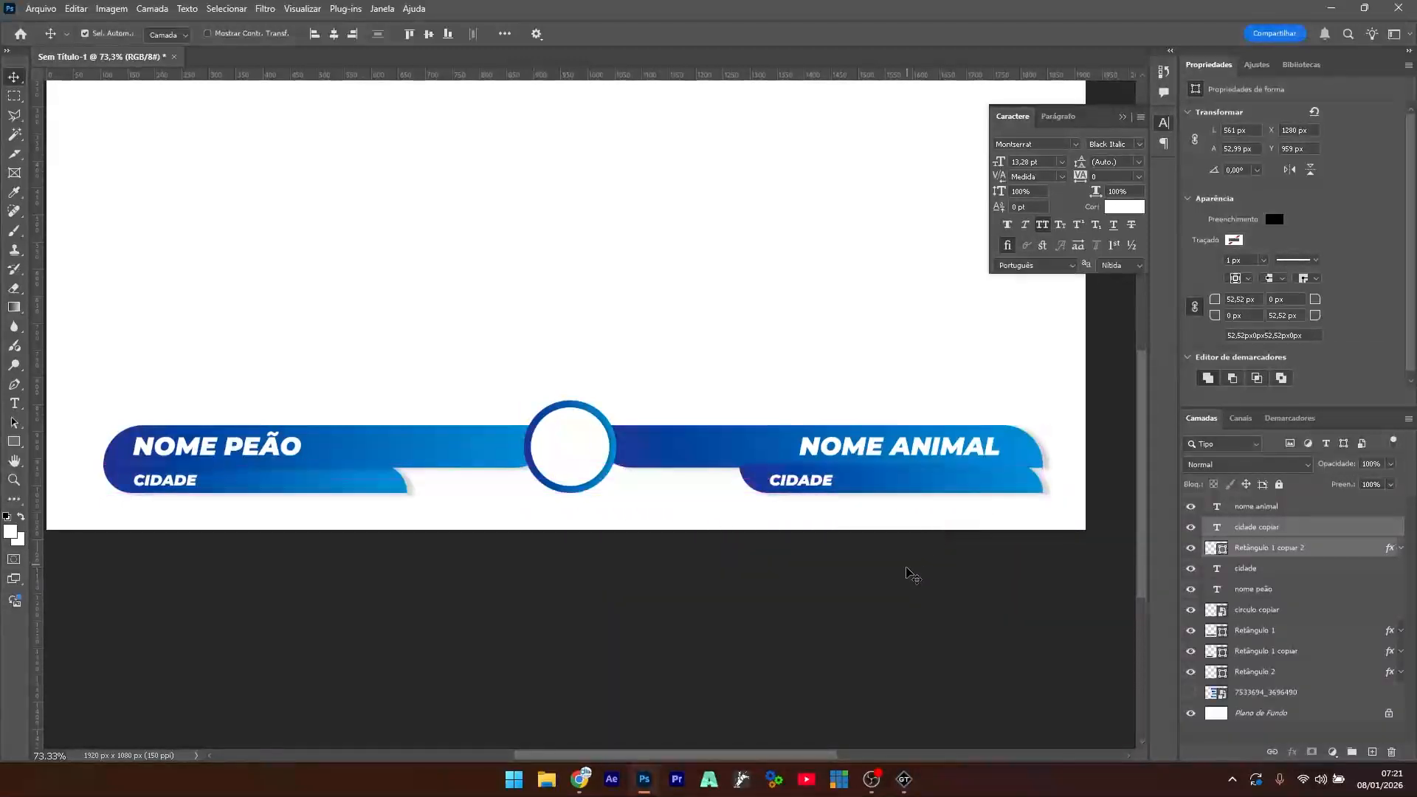
click(915, 617)
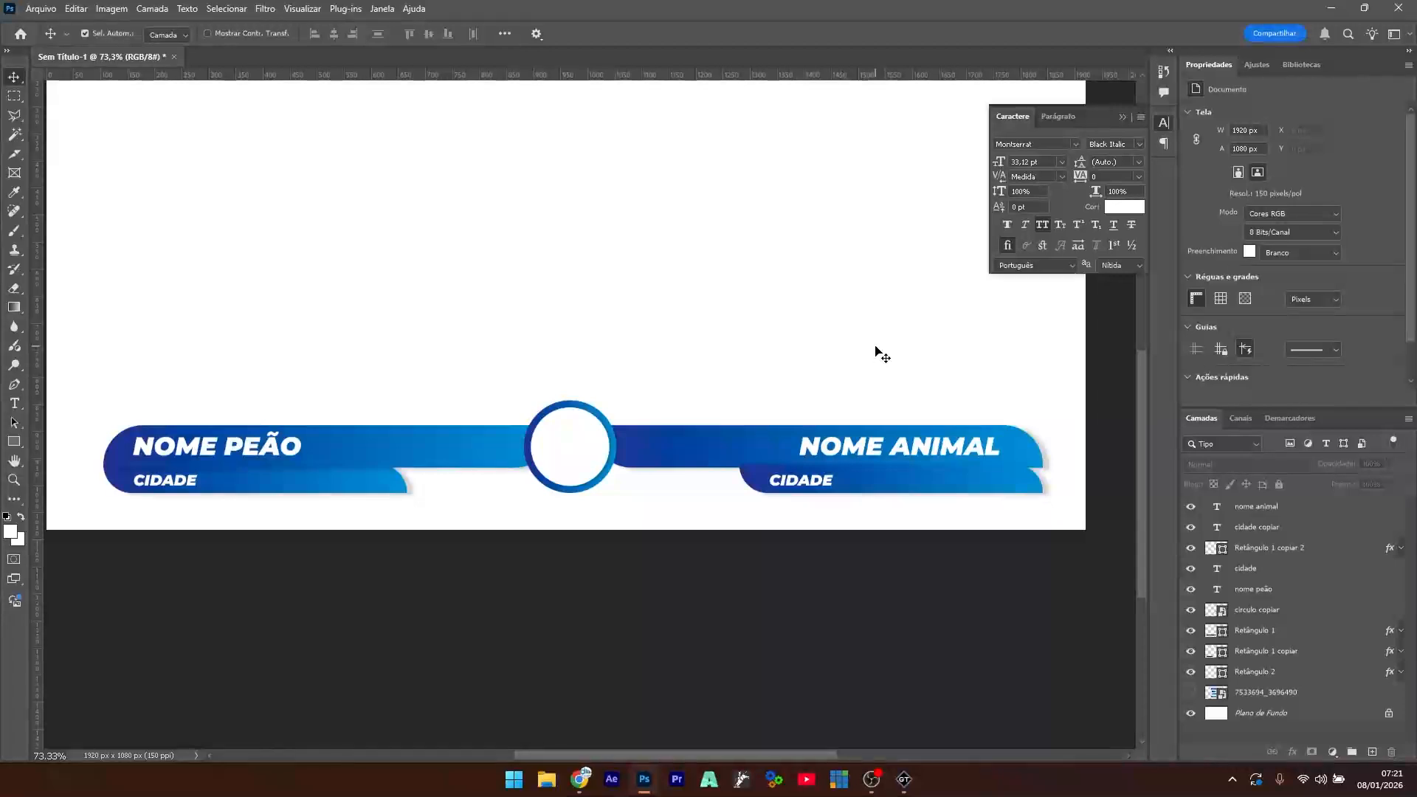
- Stack the right tab beneath the bars, flip it vertically, and slide CIDADE right
click(998, 481)
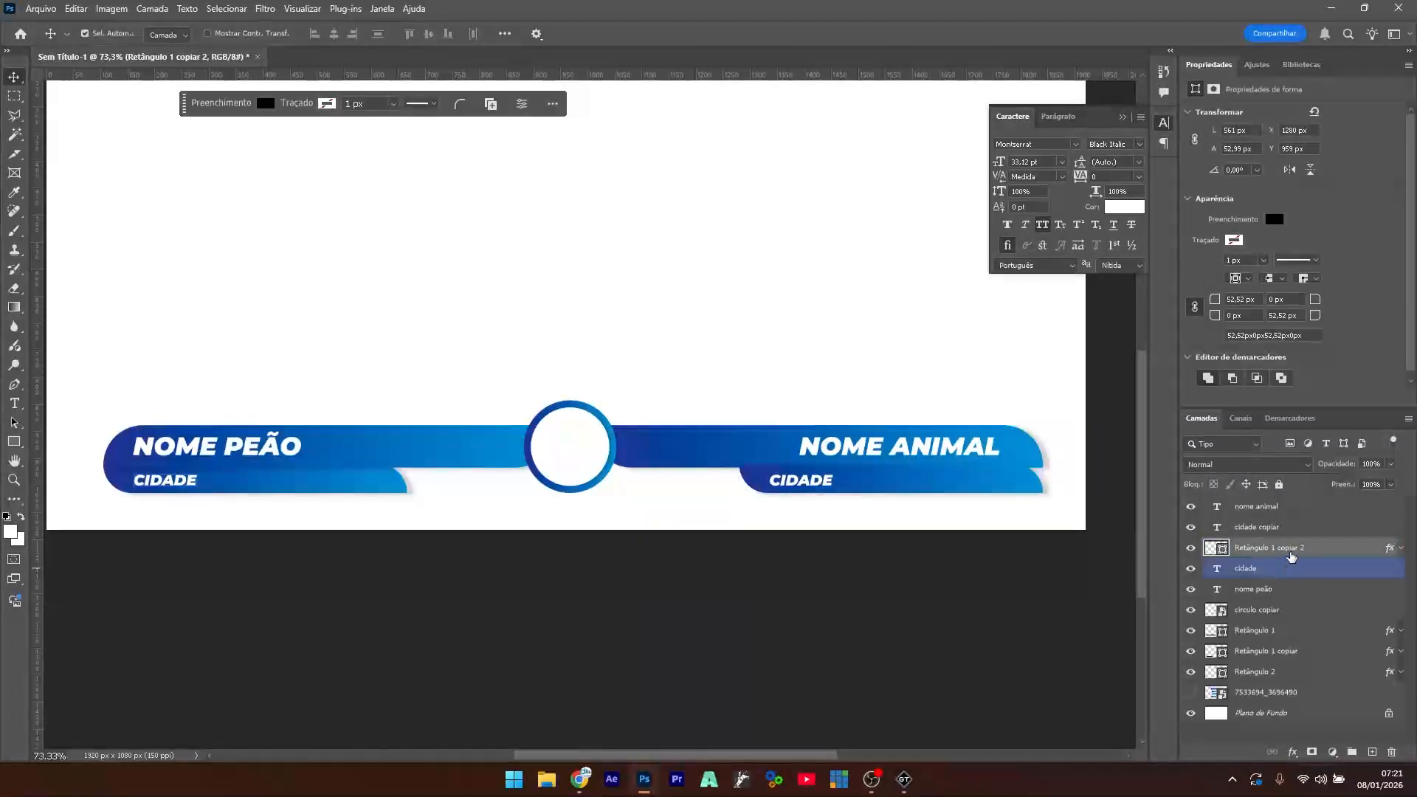
drag(1293, 552, 1287, 678)
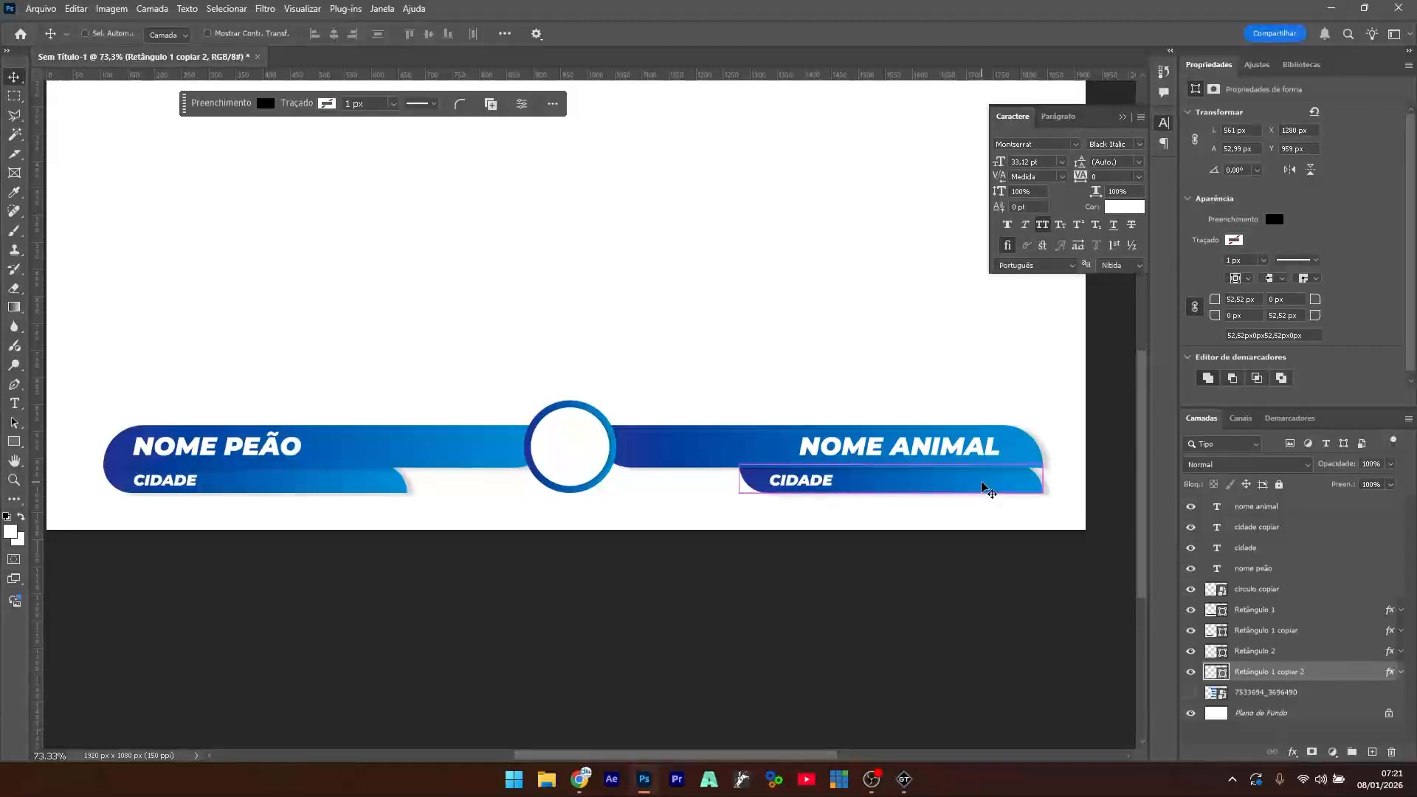
key(ctrl+t)
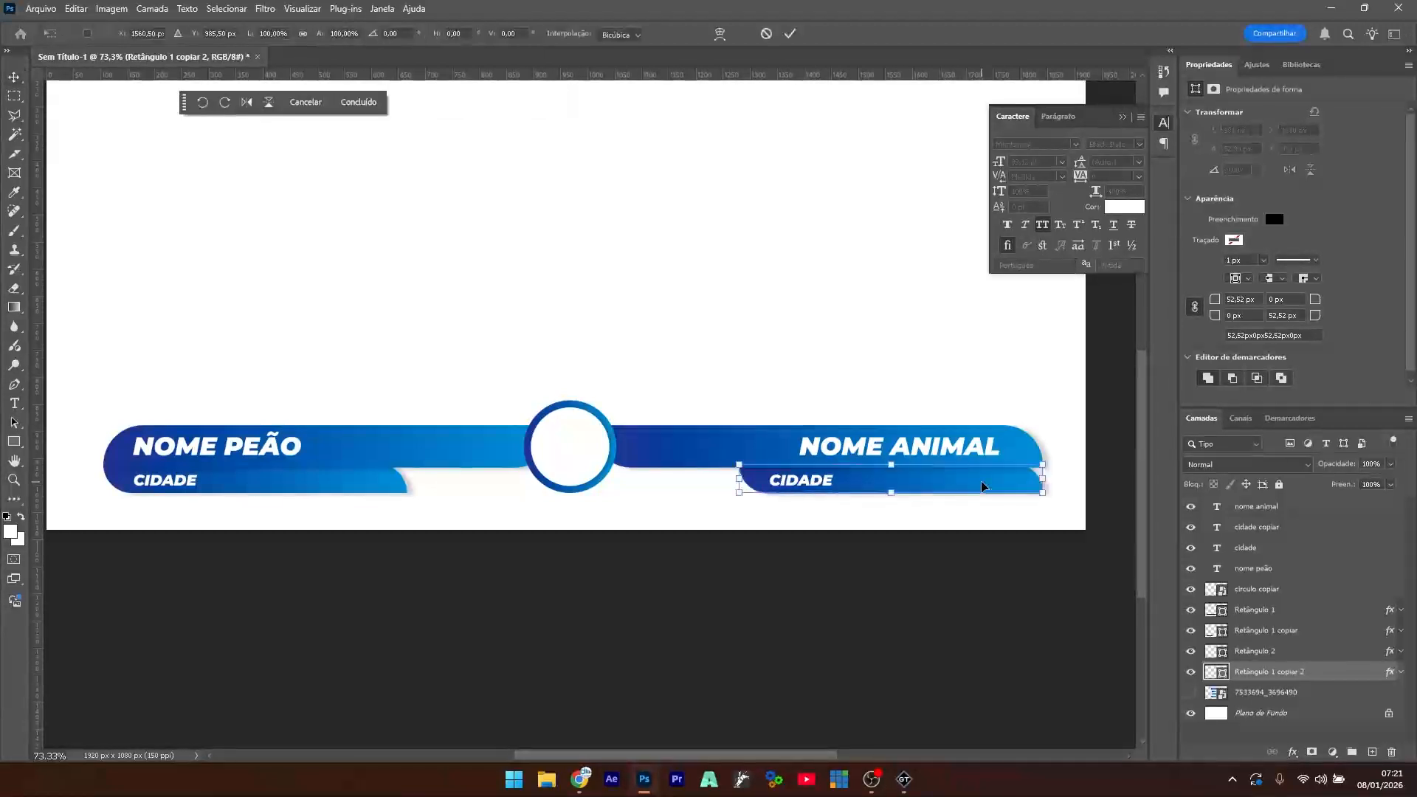
click(269, 102)
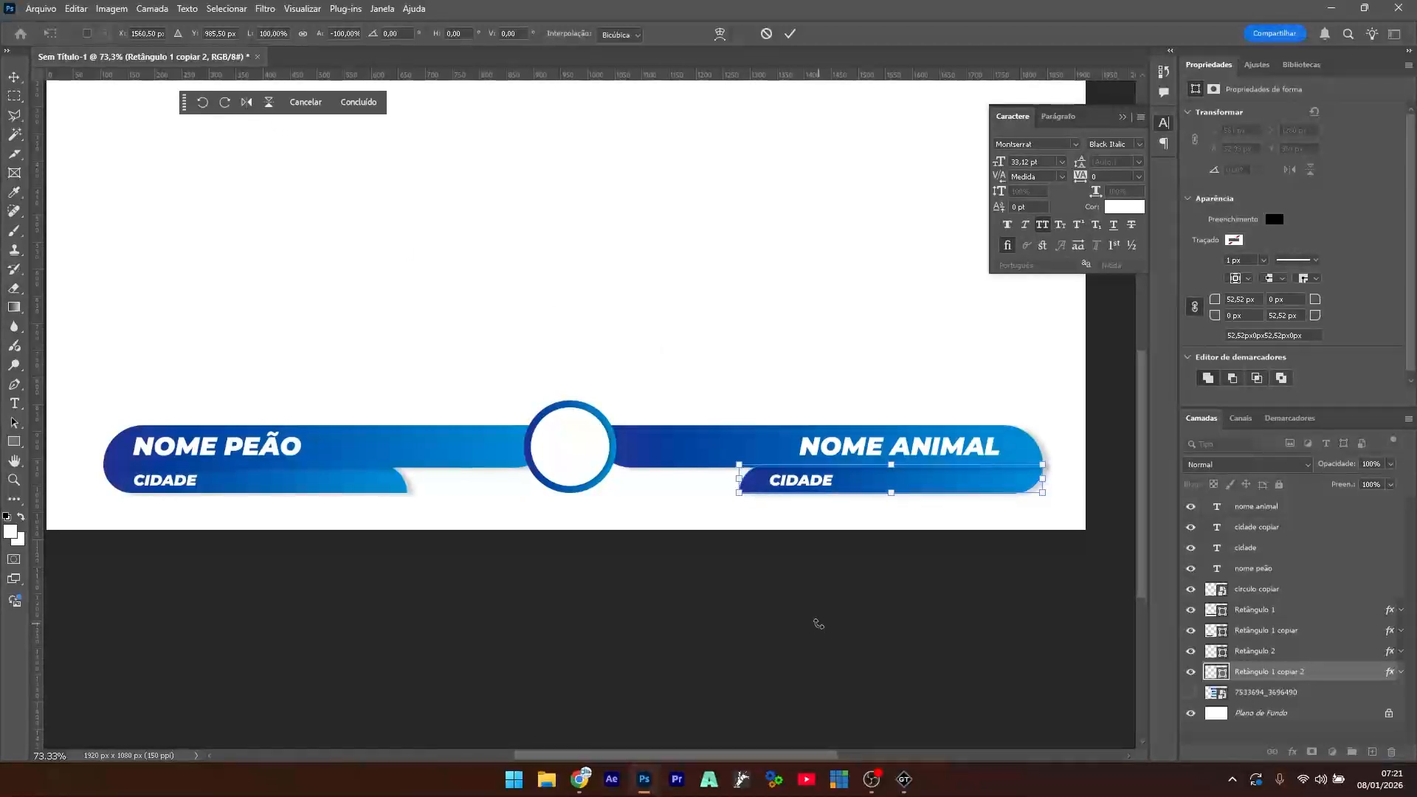
key(Return)
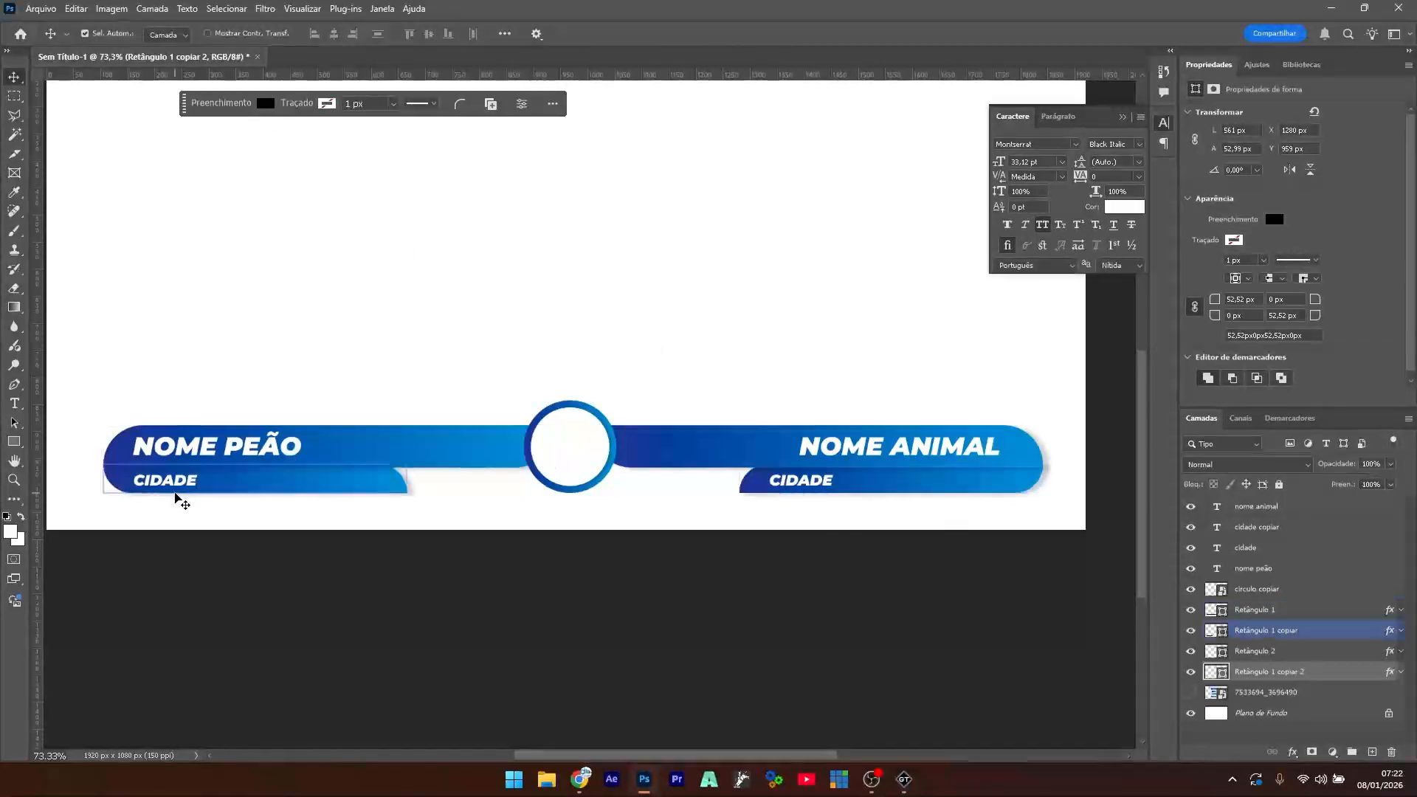
drag(818, 484, 987, 484)
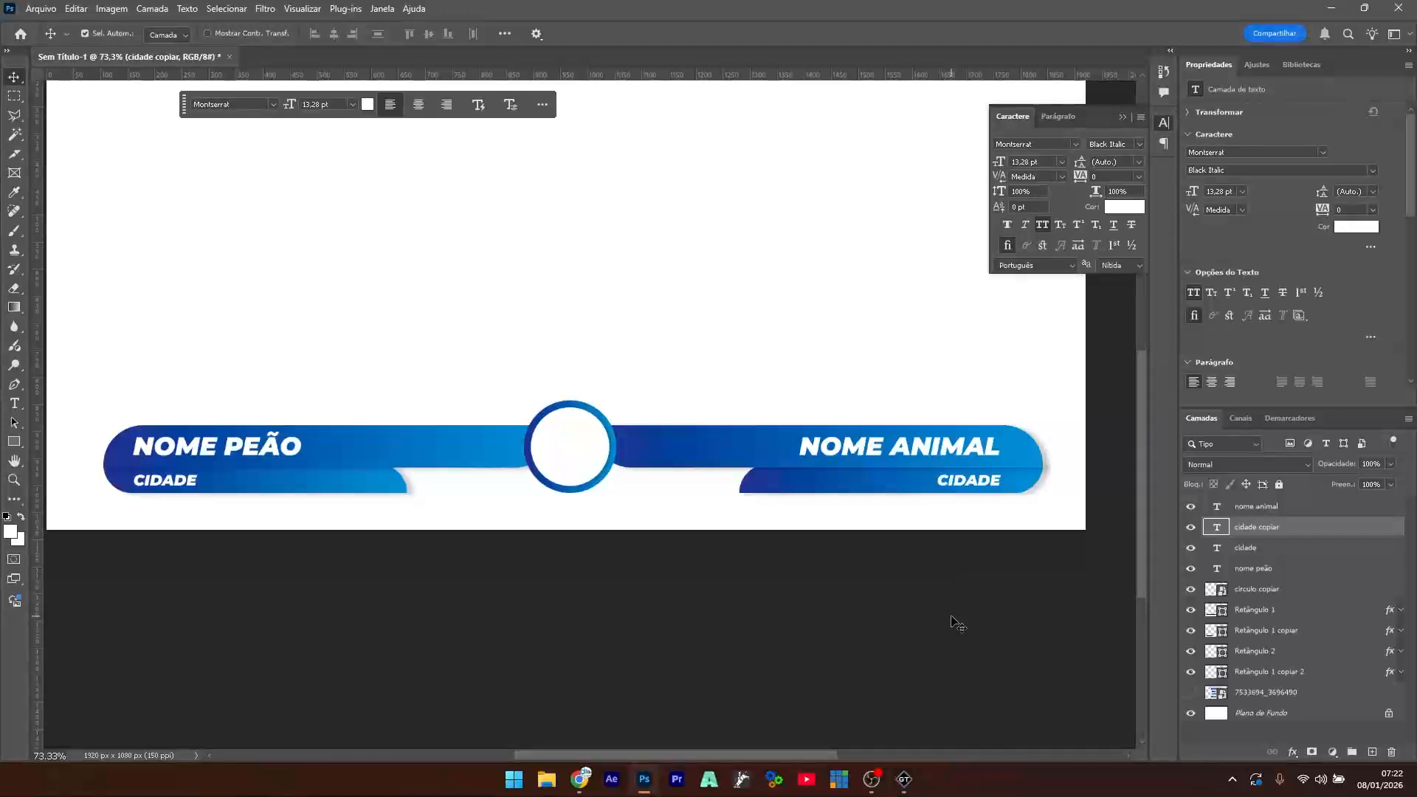
- Retype the right lower label as 'CIA DE RODEIO' and align it under NOME ANIMAL
double_click(969, 479)
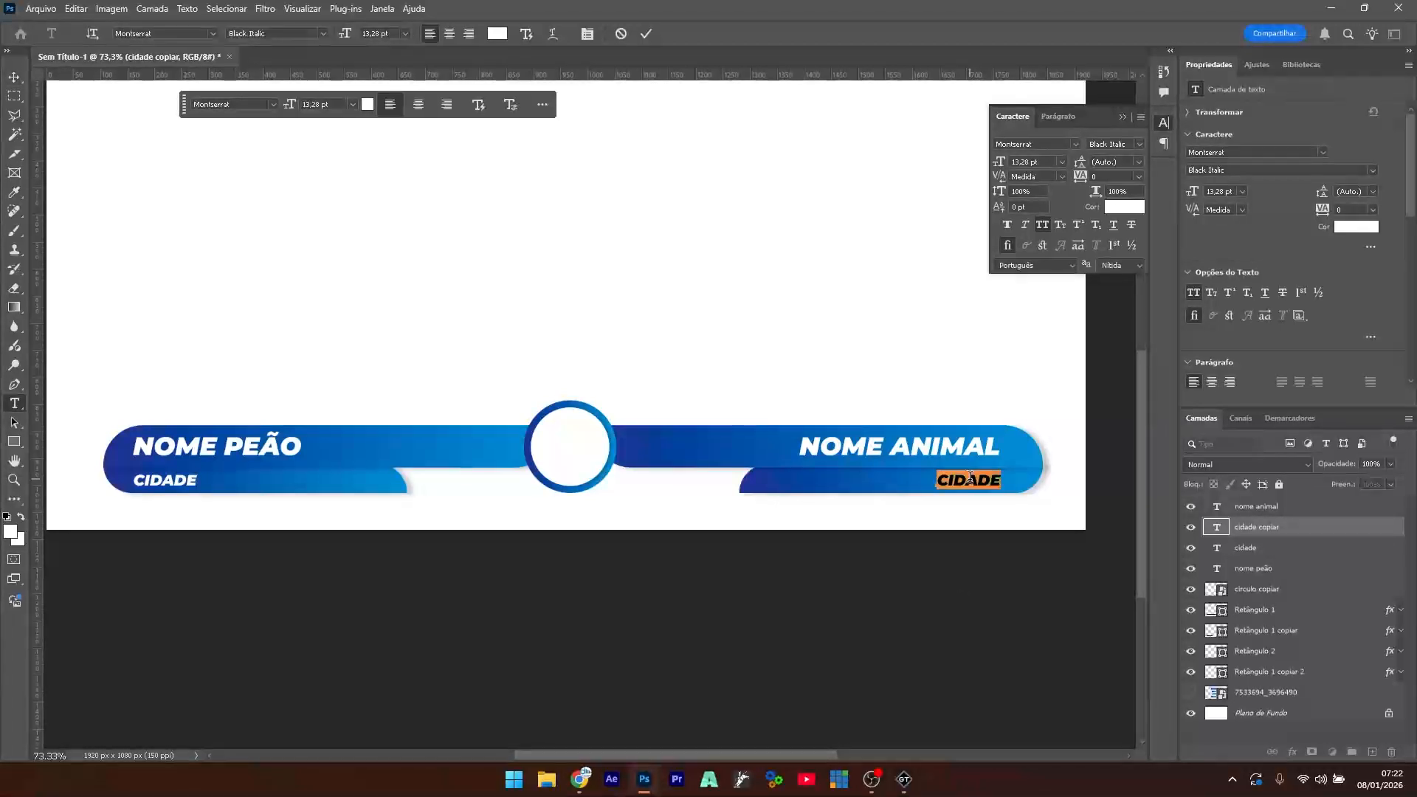
text(CIA DE RODEIO)
click(14, 77)
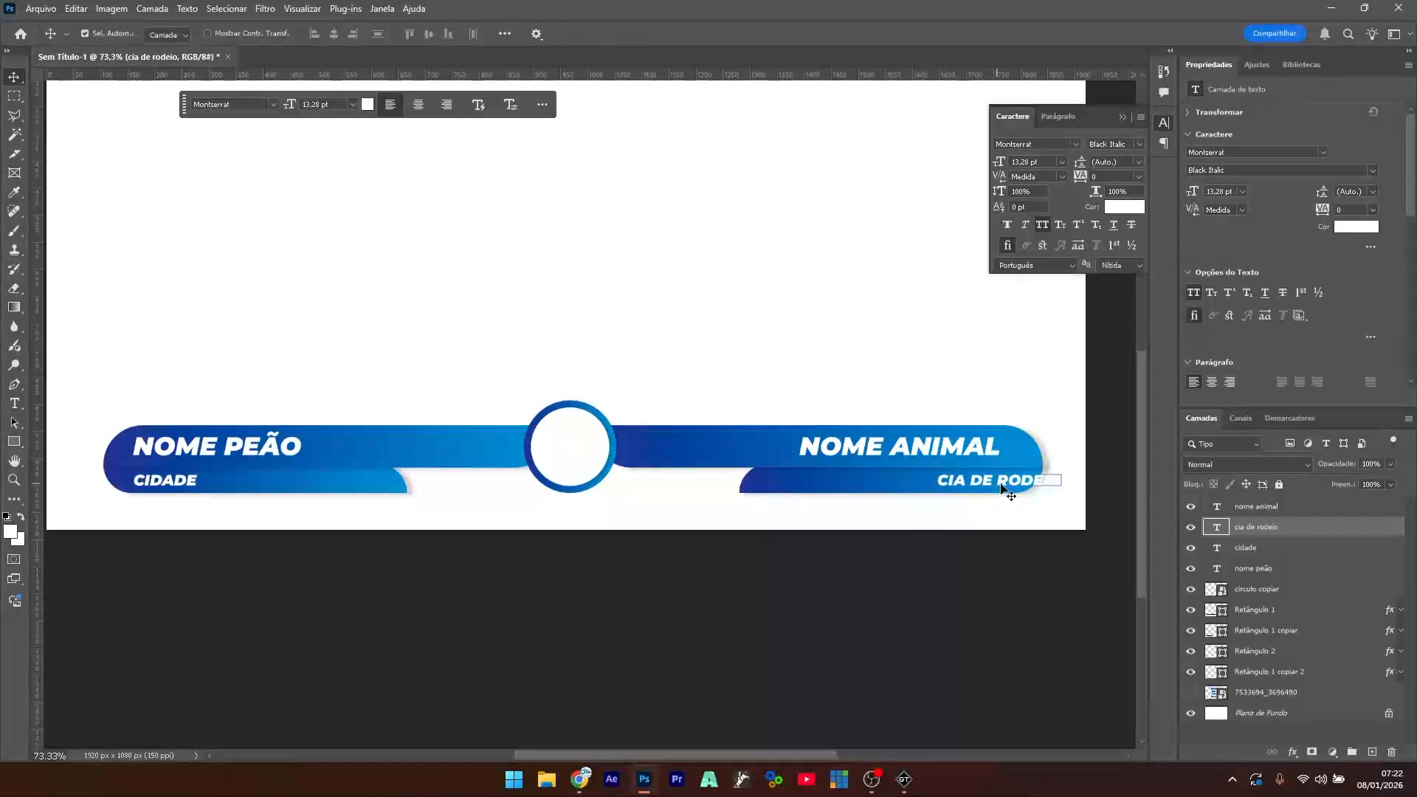
mouse_move(1027, 484)
mouse_down()
mouse_move(971, 478)
mouse_move(975, 449)
mouse_move(997, 449)
mouse_move(1007, 481)
mouse_up()
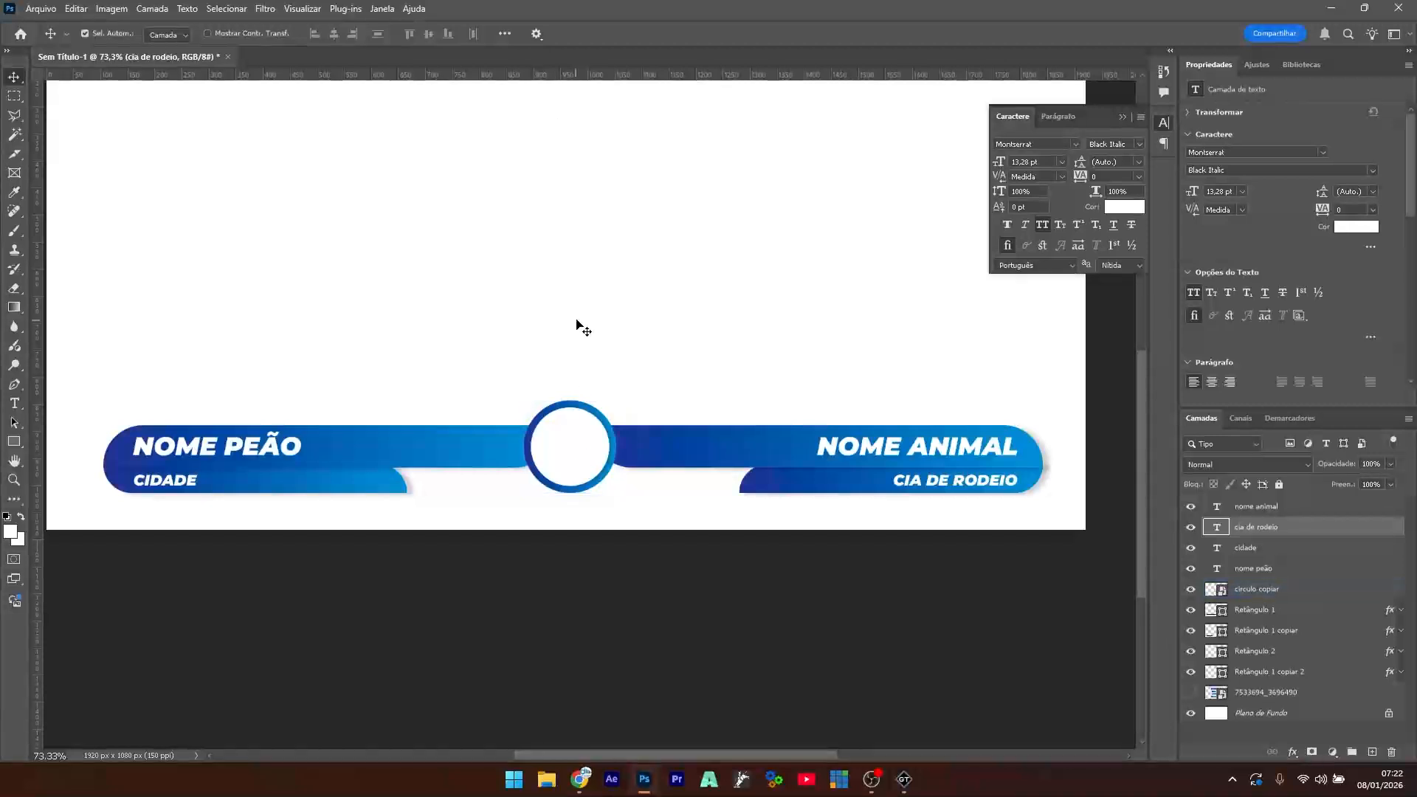
- Convert the Plano de Fundo background to a normal layer and delete it
click(573, 453)
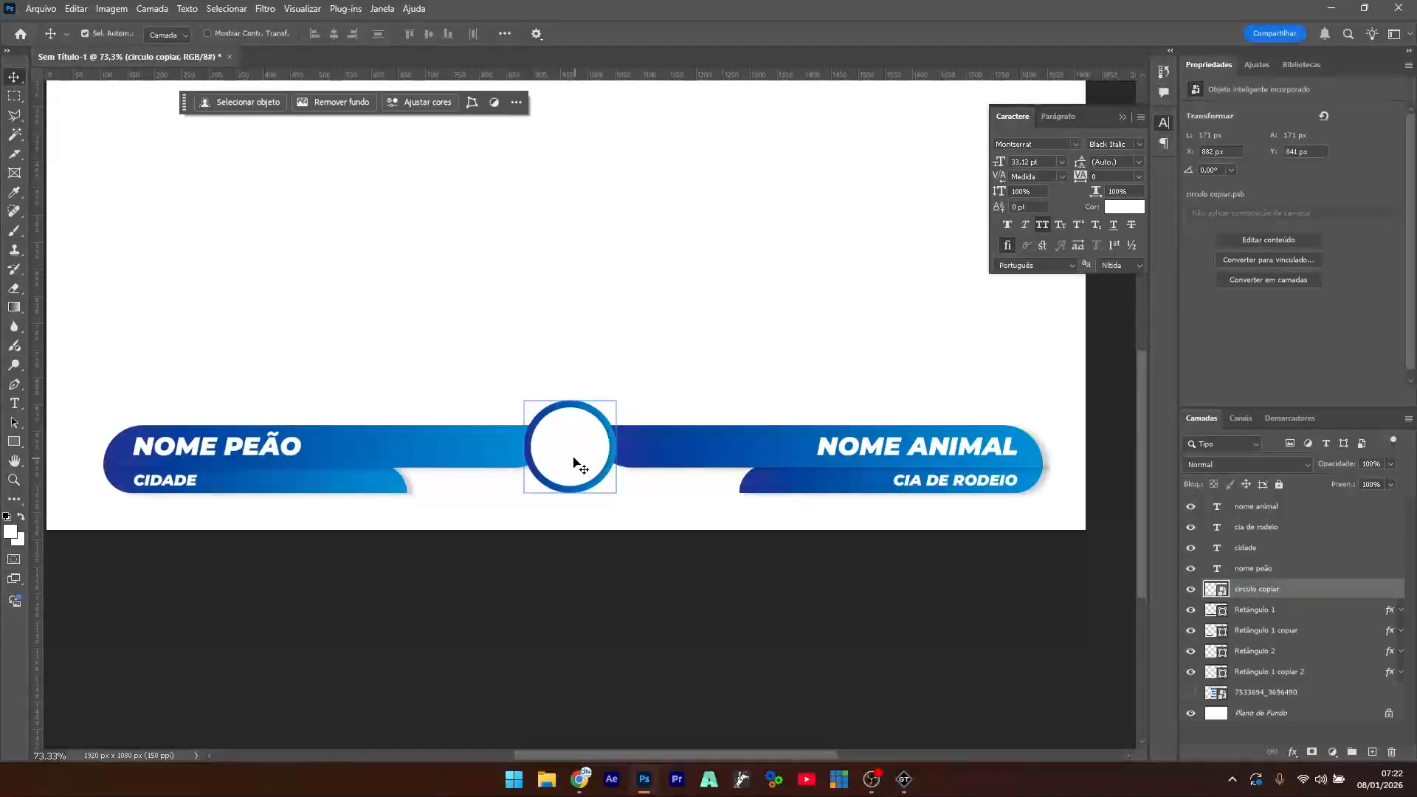
double_click(1254, 715)
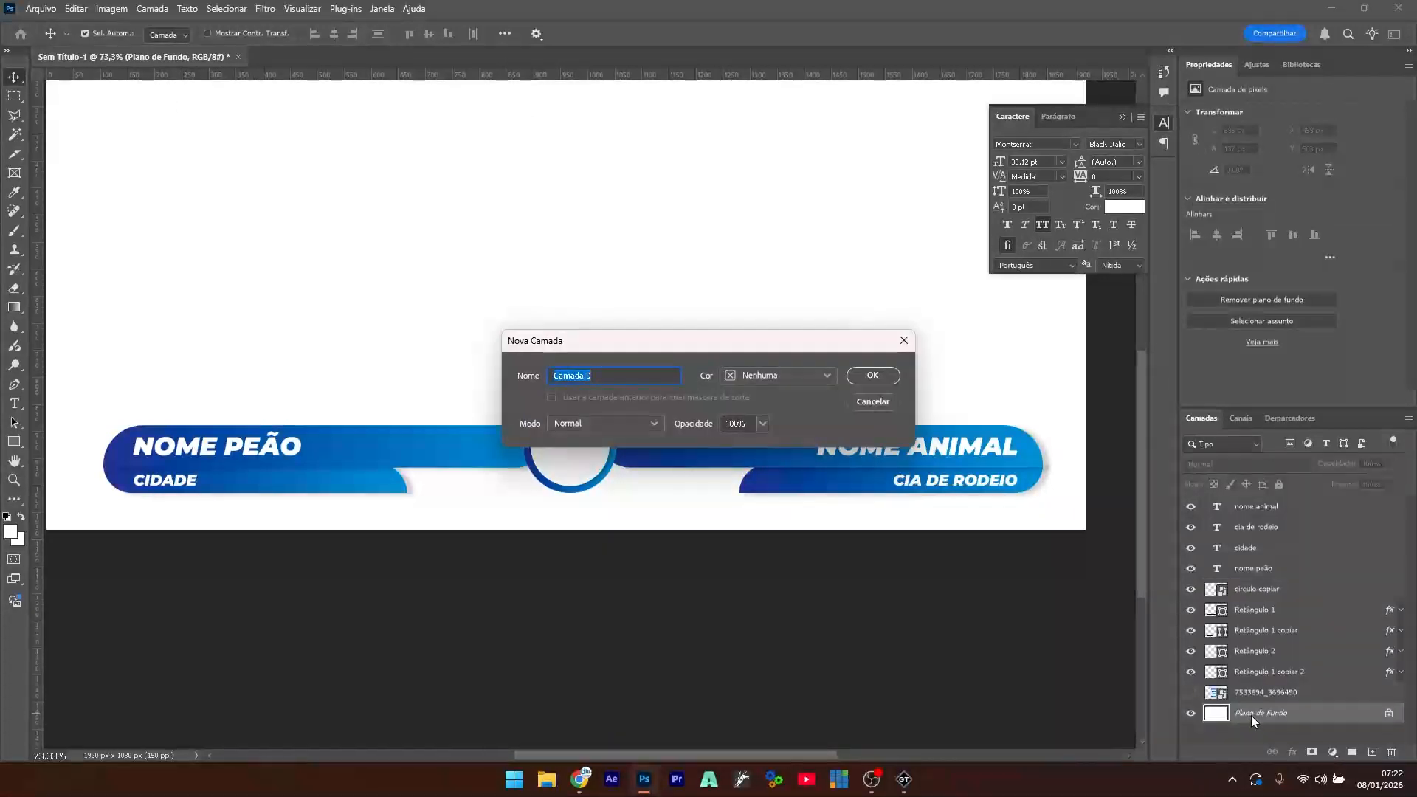
key(BackSpace)
click(874, 375)
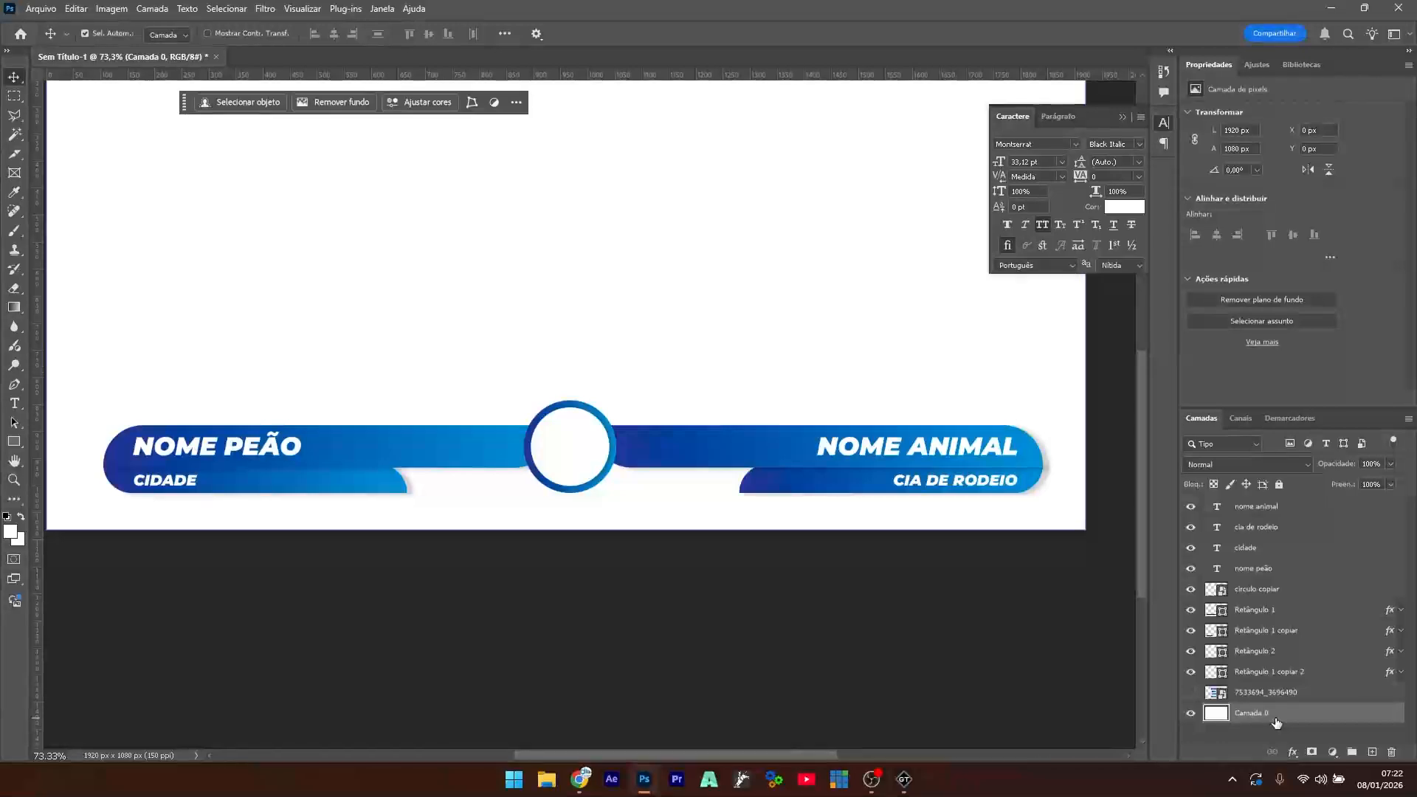
key(Delete)
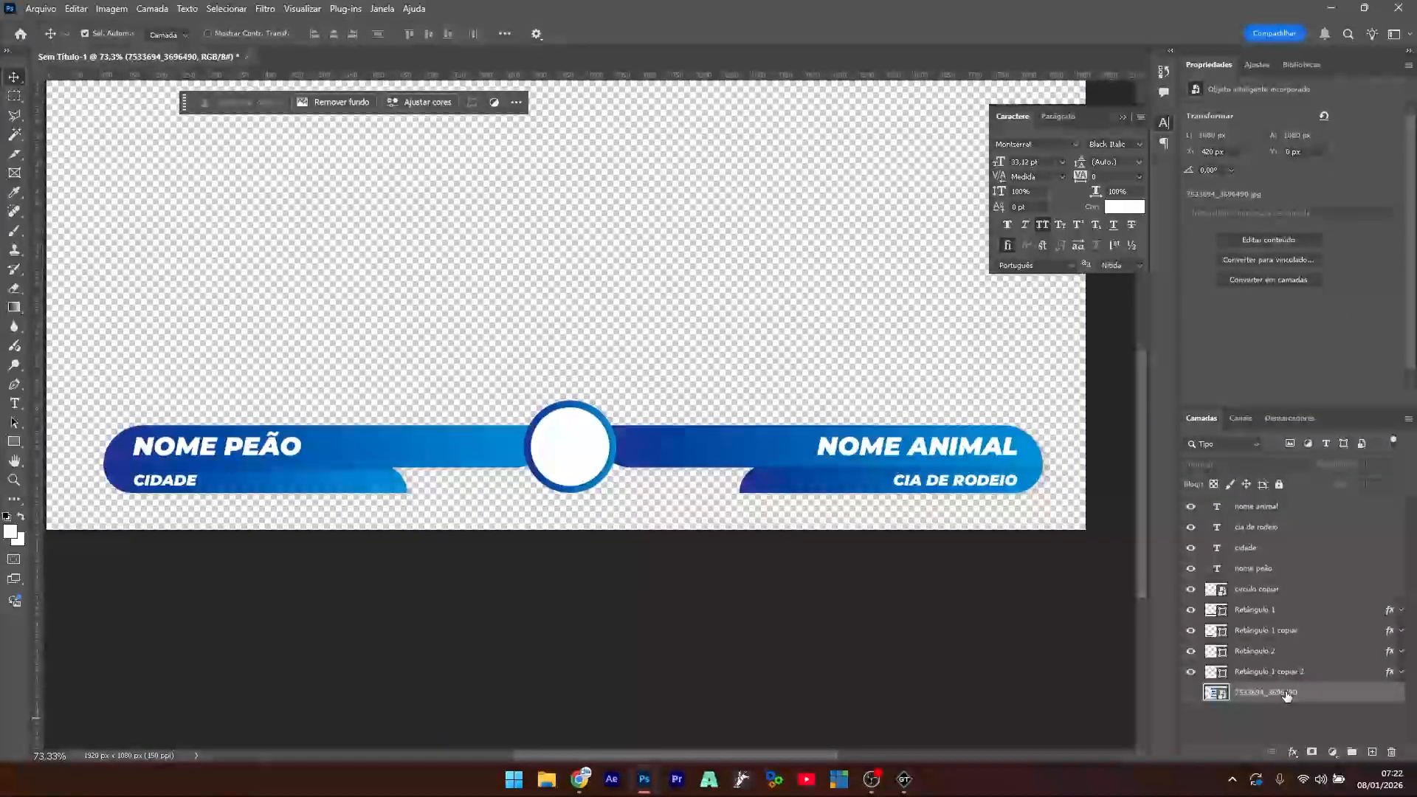
click(1191, 693)
click(1191, 694)
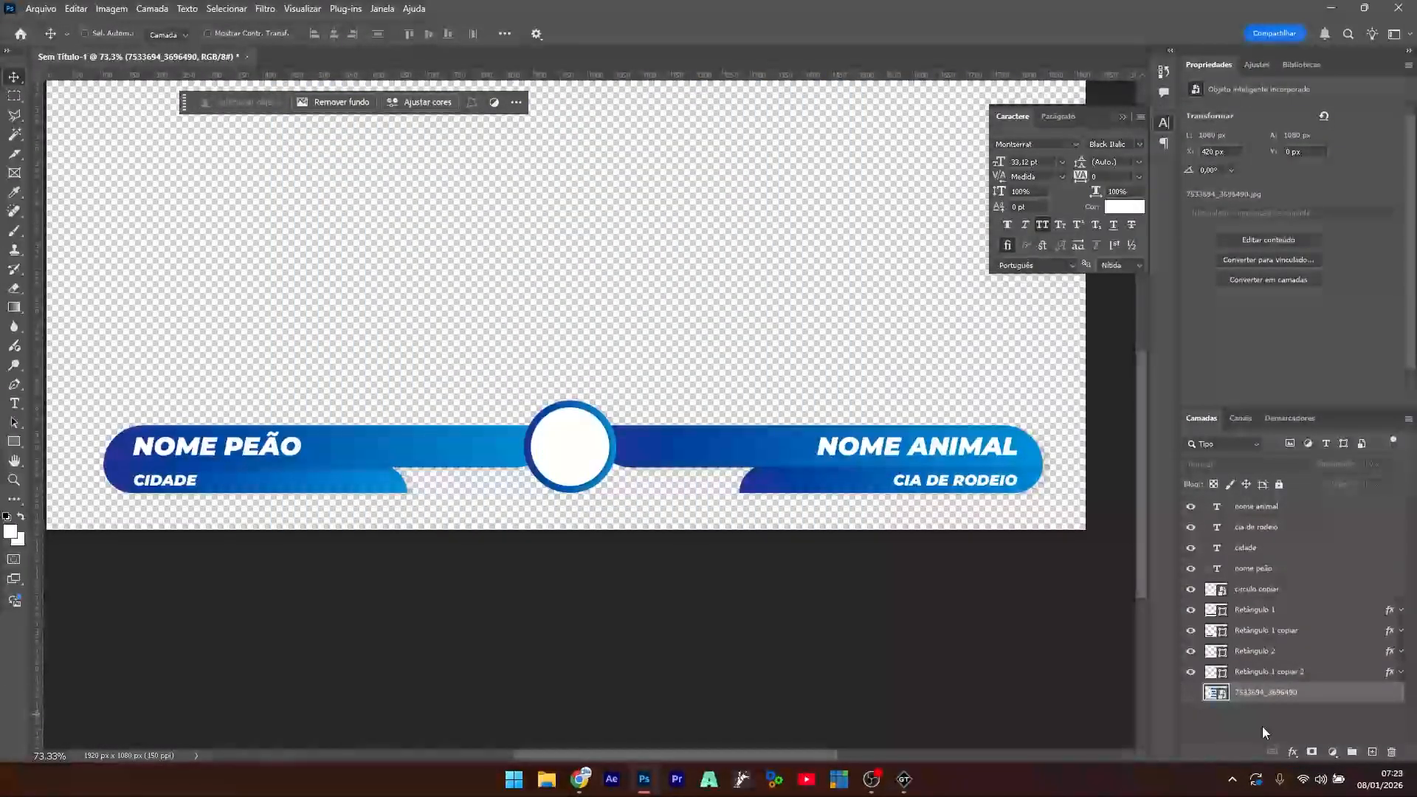
- Save the document as 'base montadas' in the Downloads folder
key(ctrl+s)
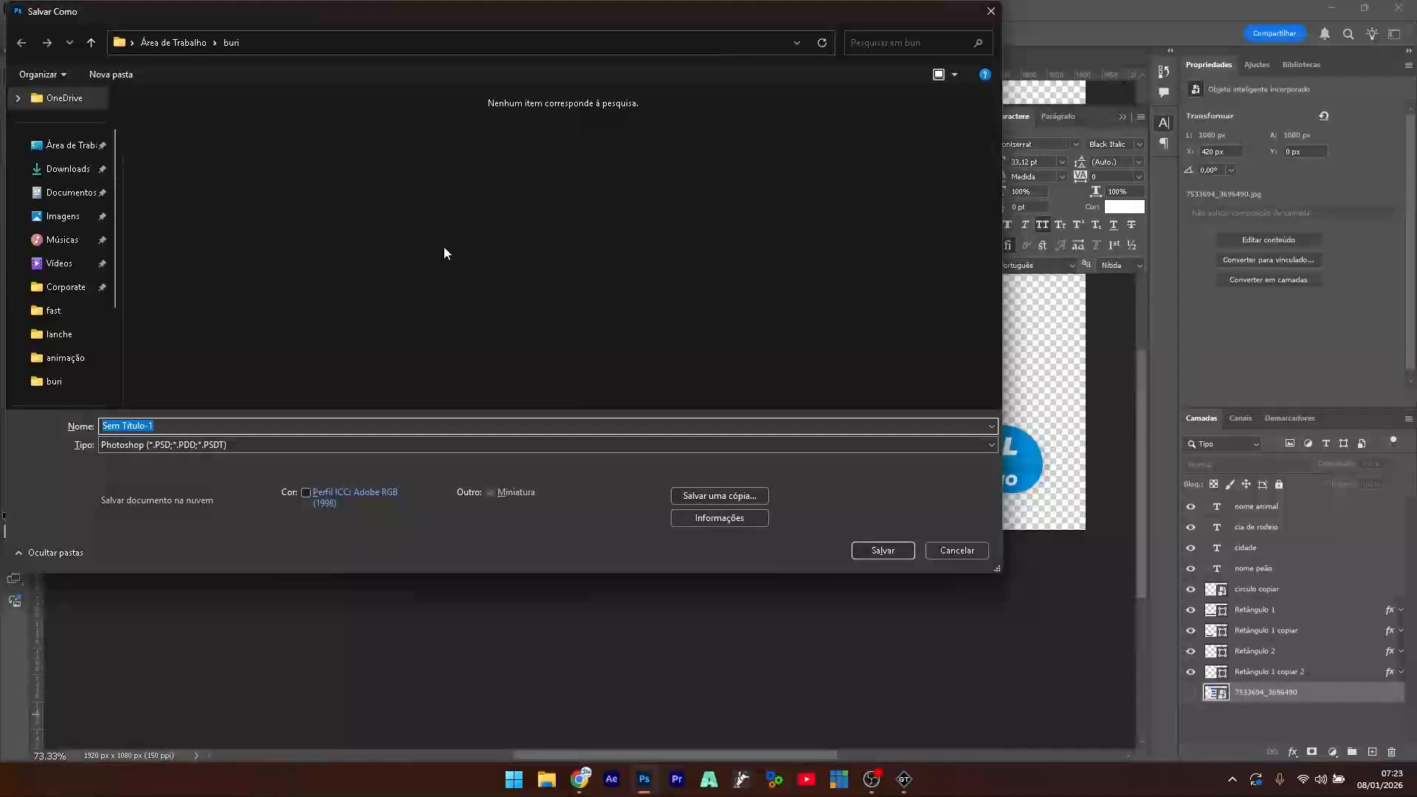
click(66, 171)
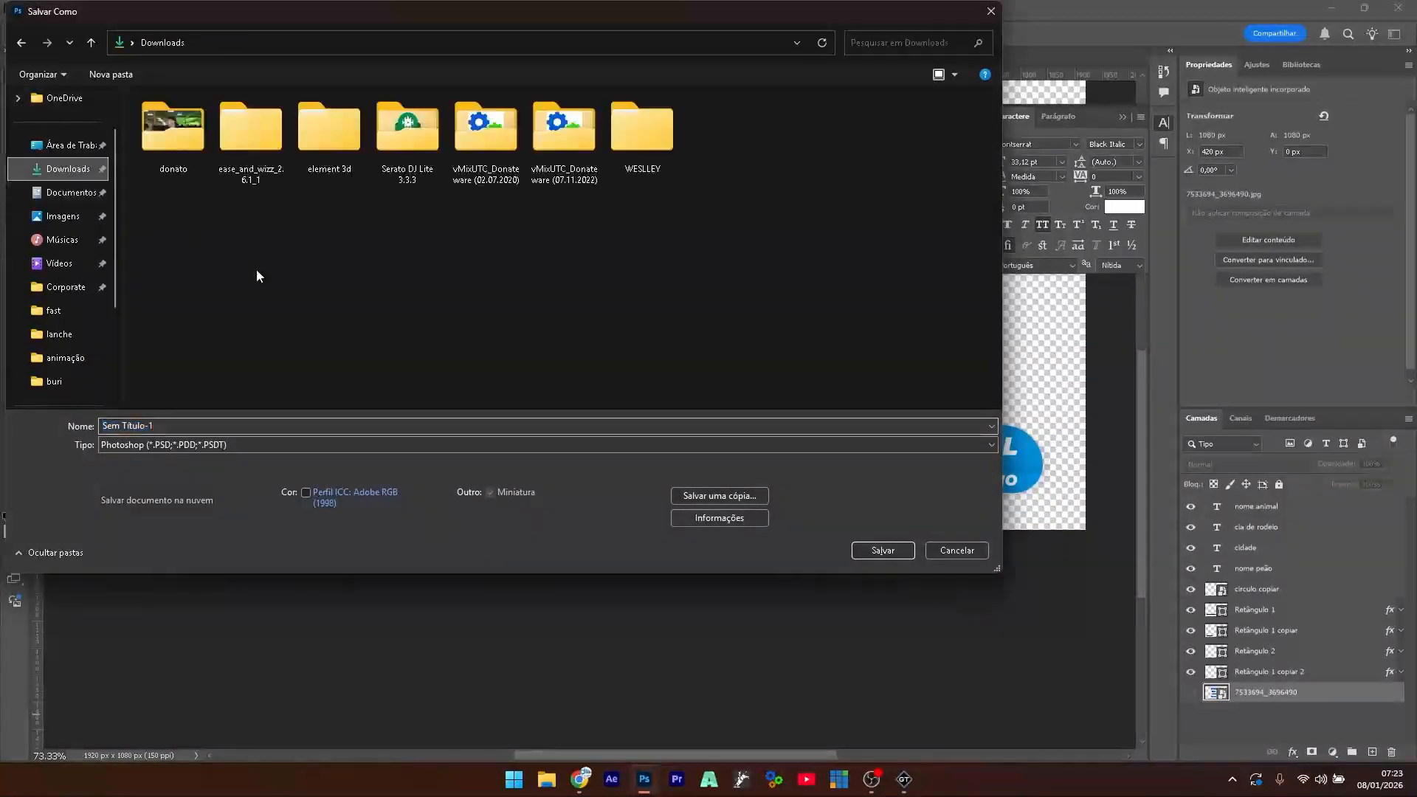
click(253, 424)
text(pr)
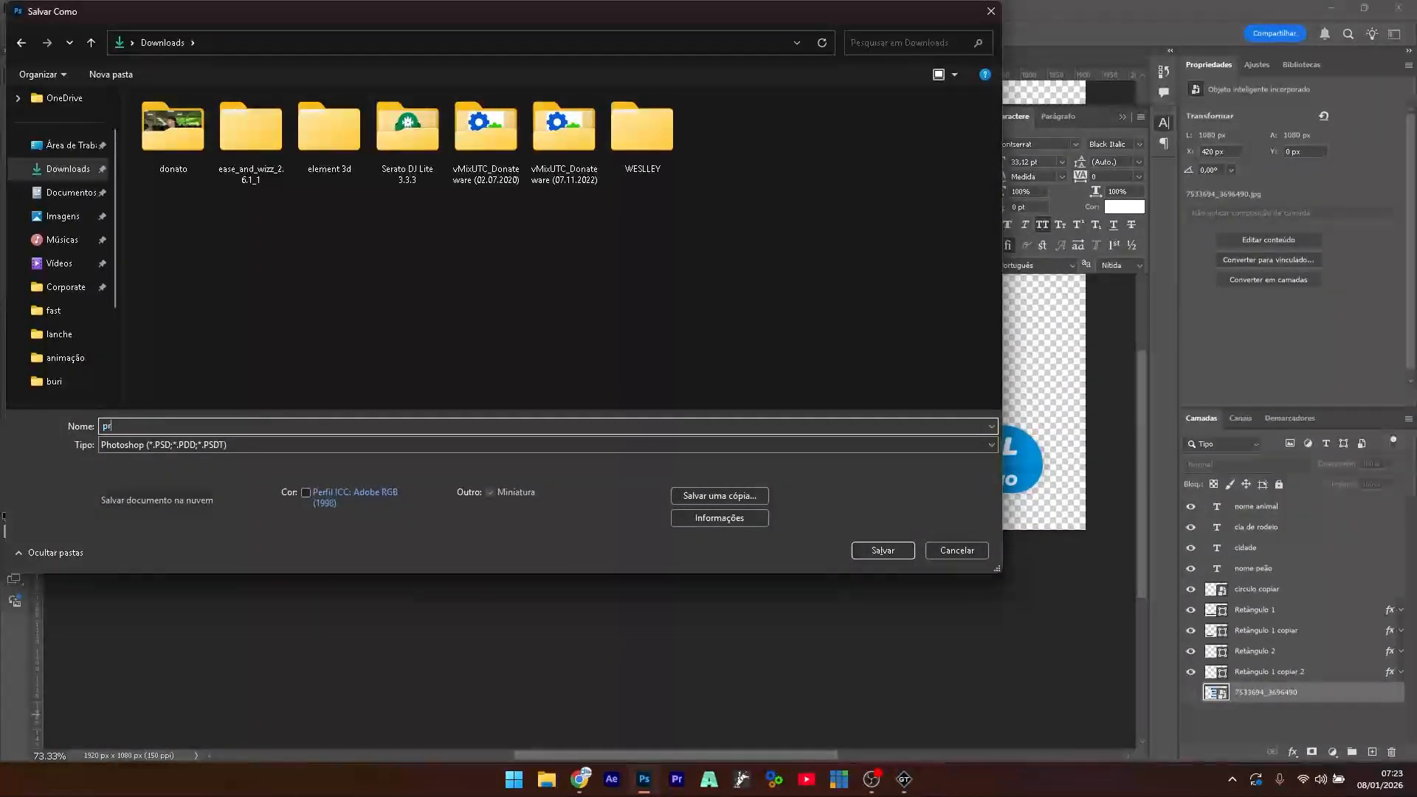
text(ojeto)
key(BackSpace)
key(BackSpace)
key(BackSpace)
key(BackSpace)
key(BackSpace)
text(base montadas)
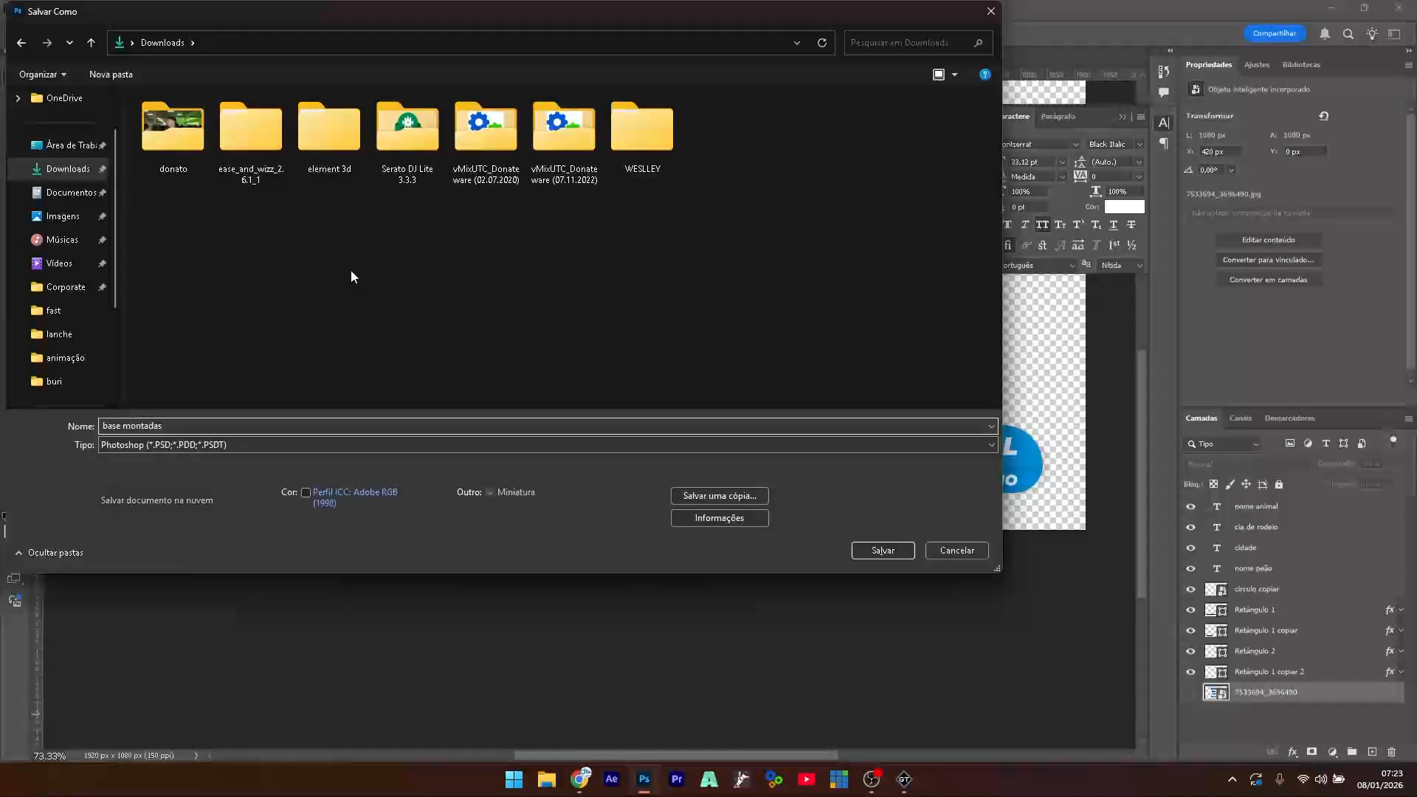
- Create a new 'rodeio aula' folder in Downloads and open it
right_click(351, 275)
mouse_move(477, 407)
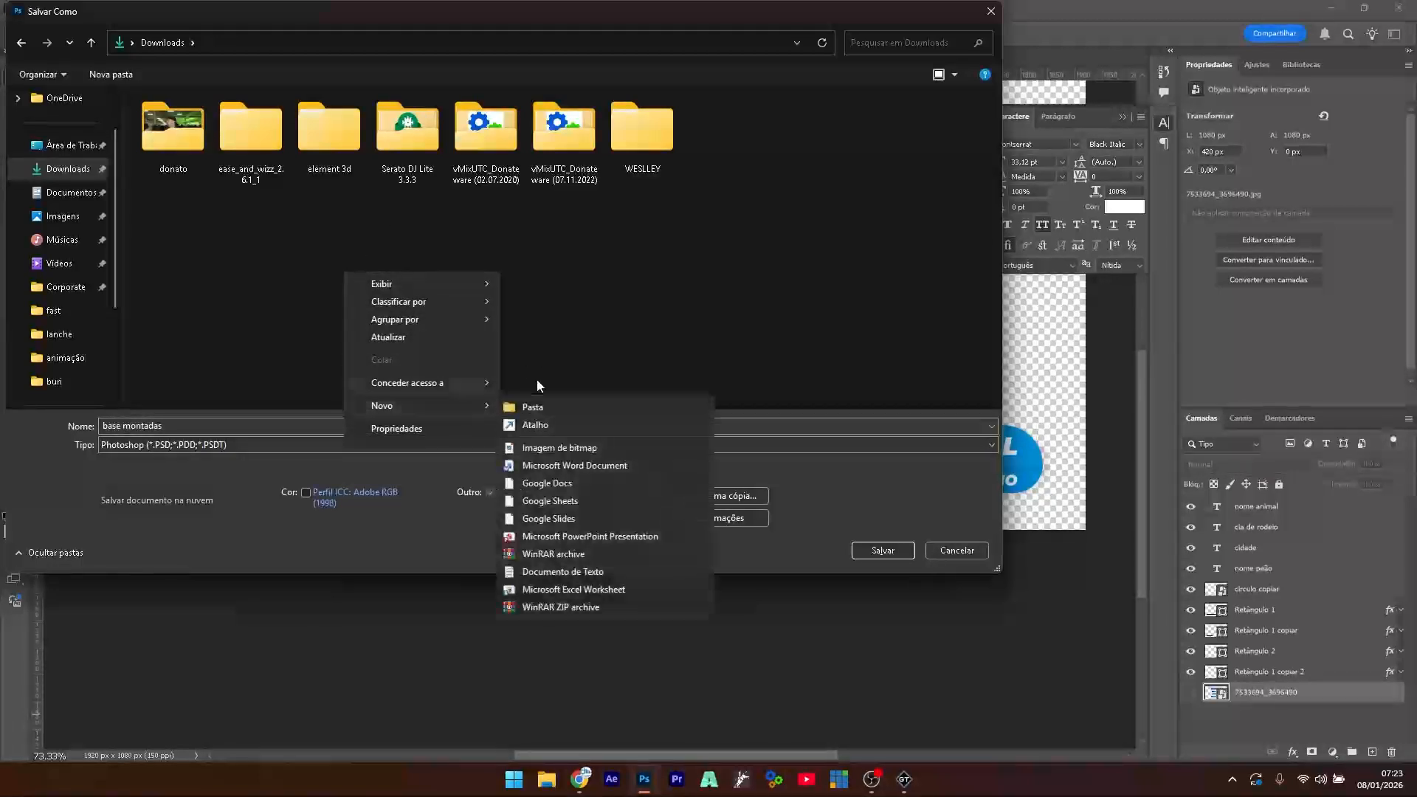
click(552, 405)
text(rod)
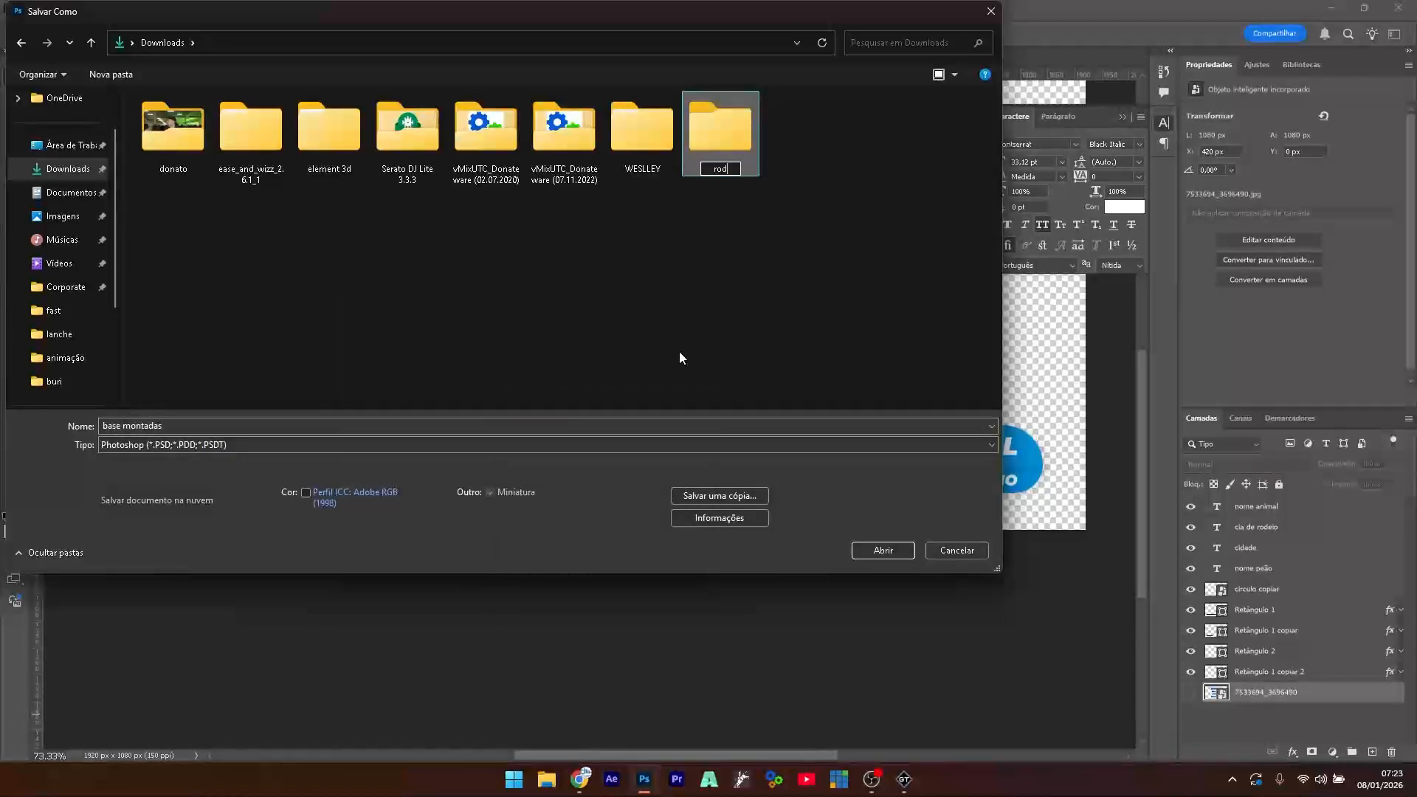
text(eio aula)
key(Return)
key(Return)
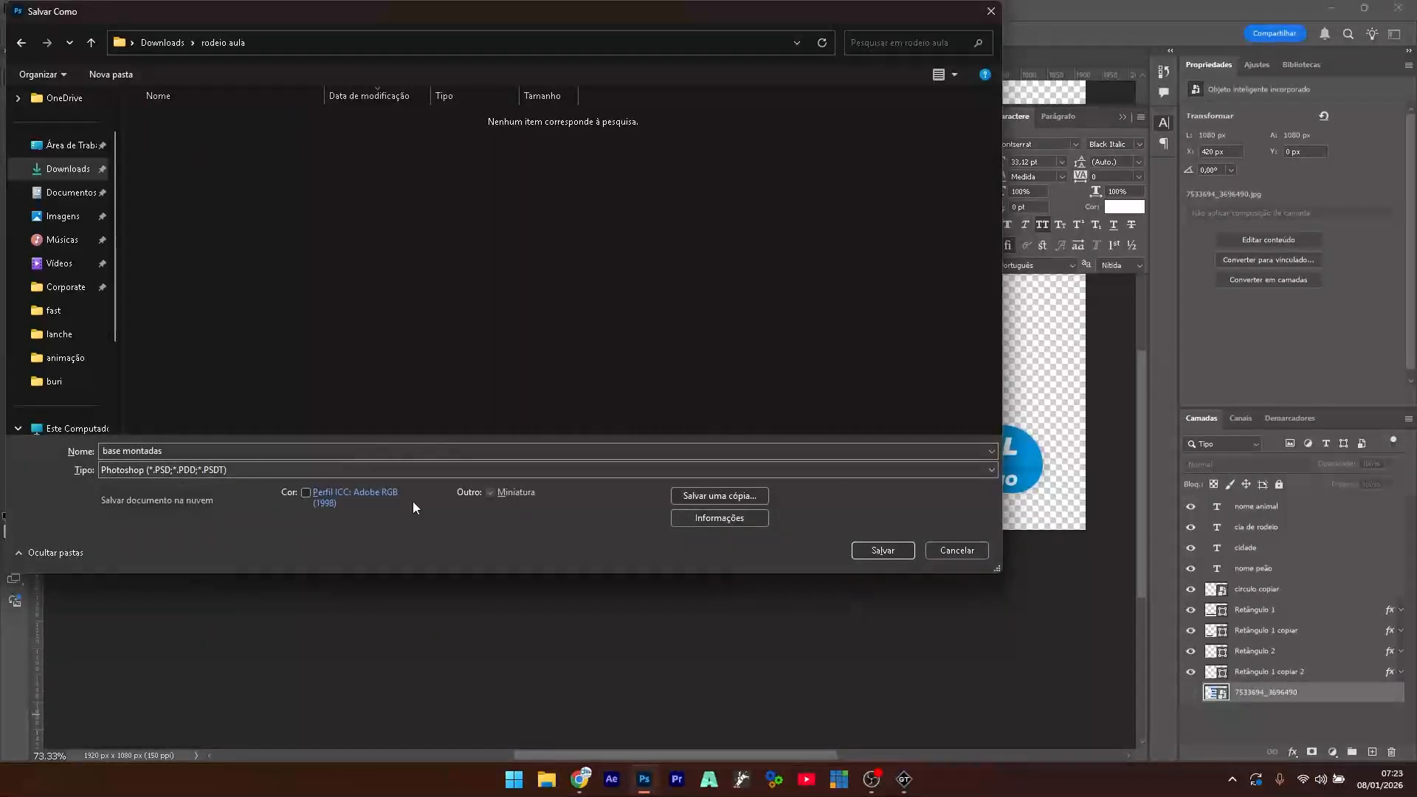
- Finish saving into rodeio aula, then scale the whole banner to about 72% and lower it slightly
click(893, 550)
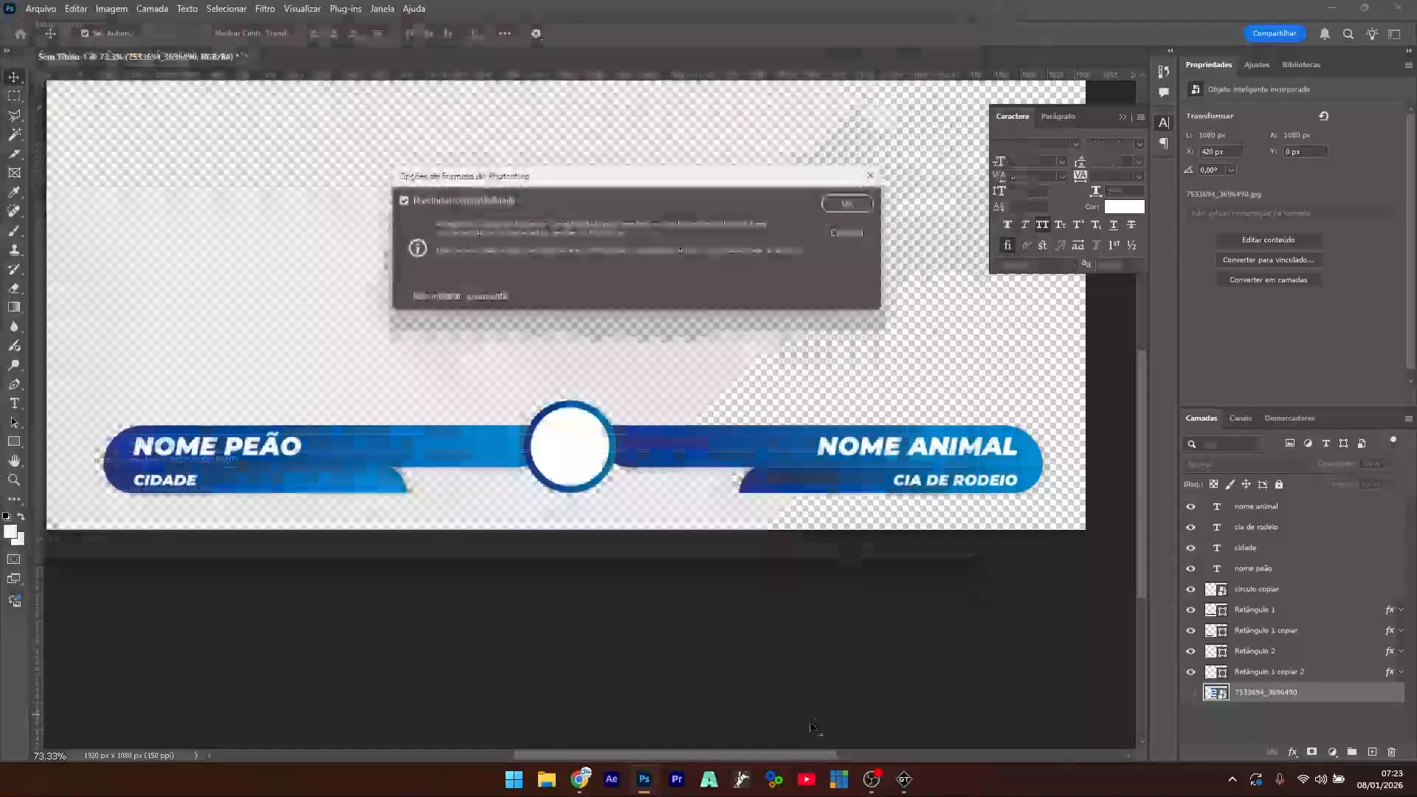
click(856, 204)
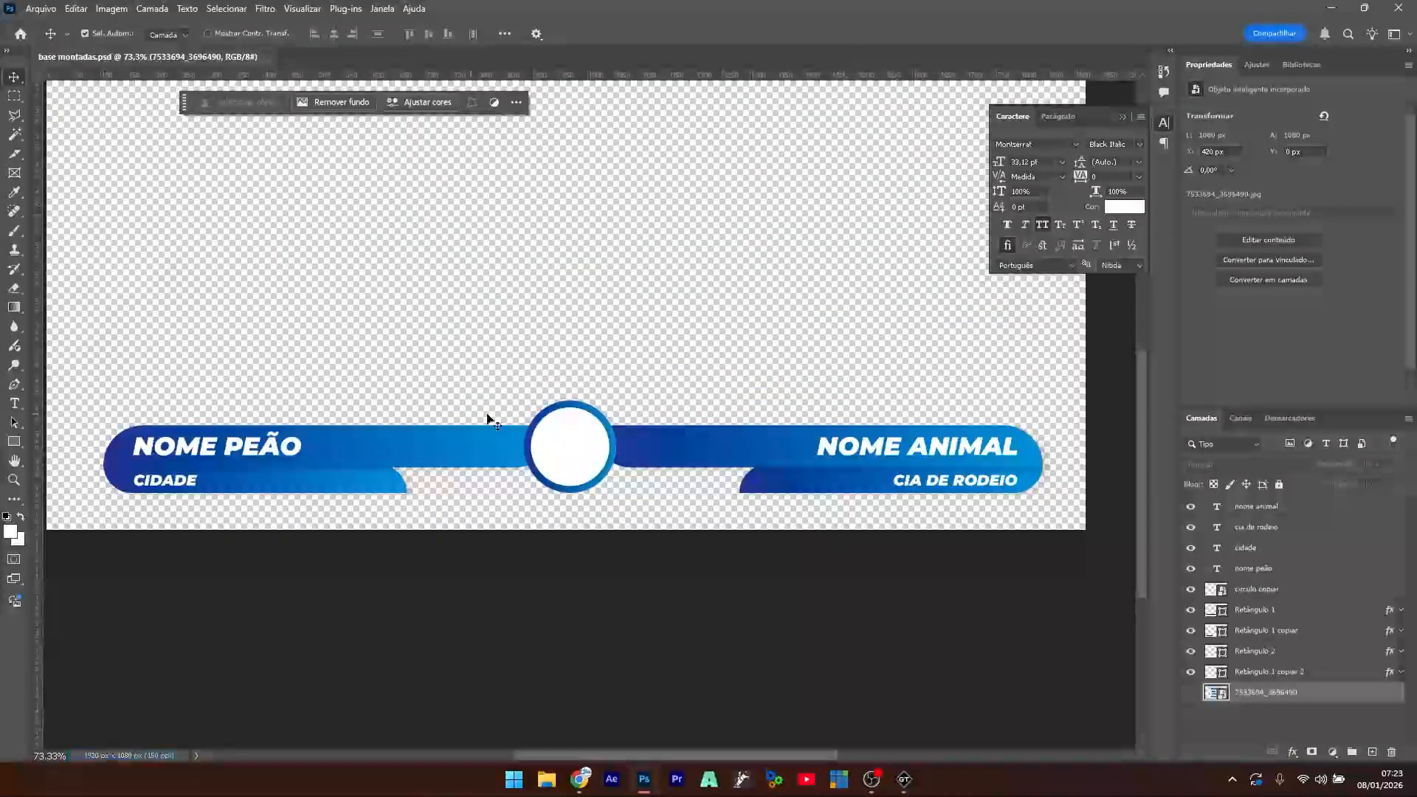
click(598, 424)
scroll(599, 422, down, 3)
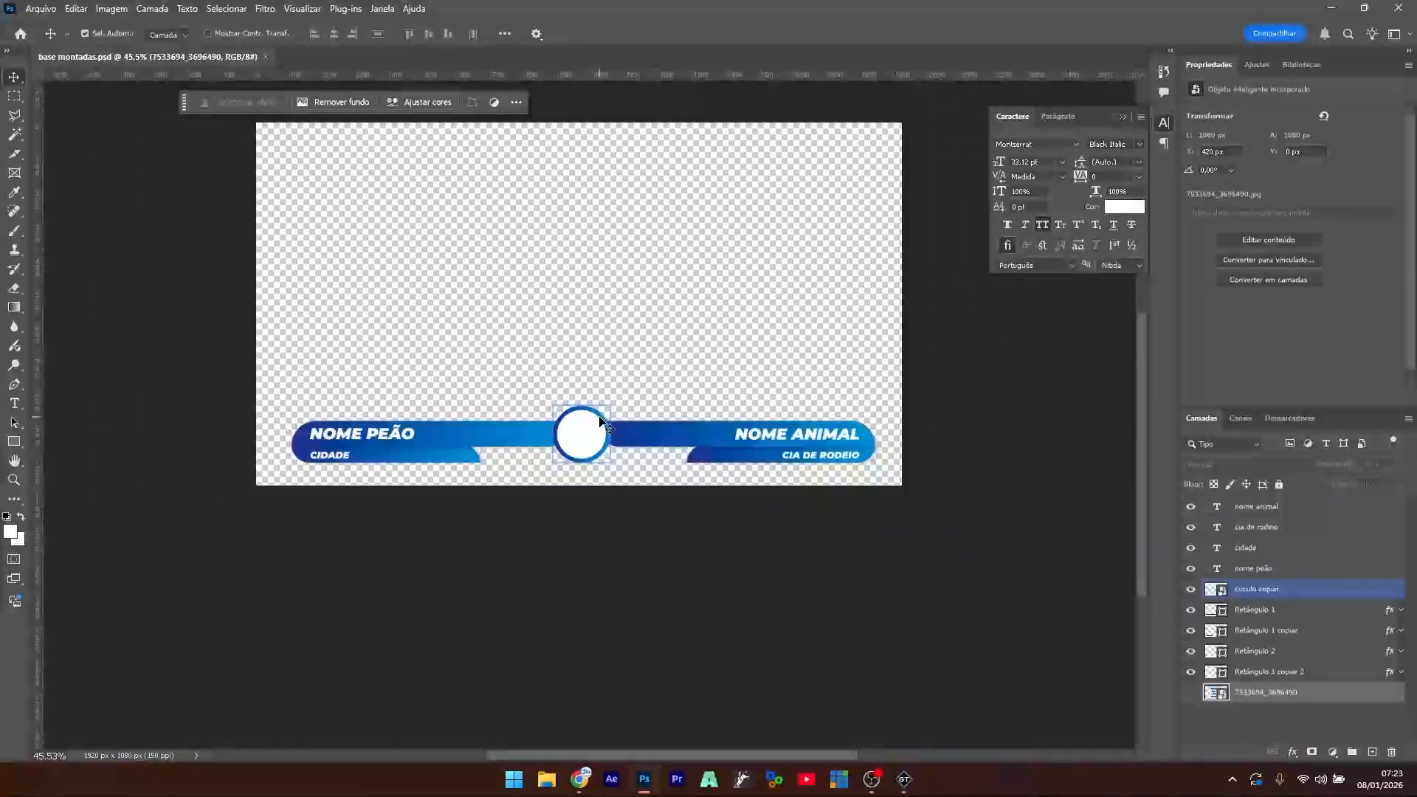
drag(941, 372, 250, 499)
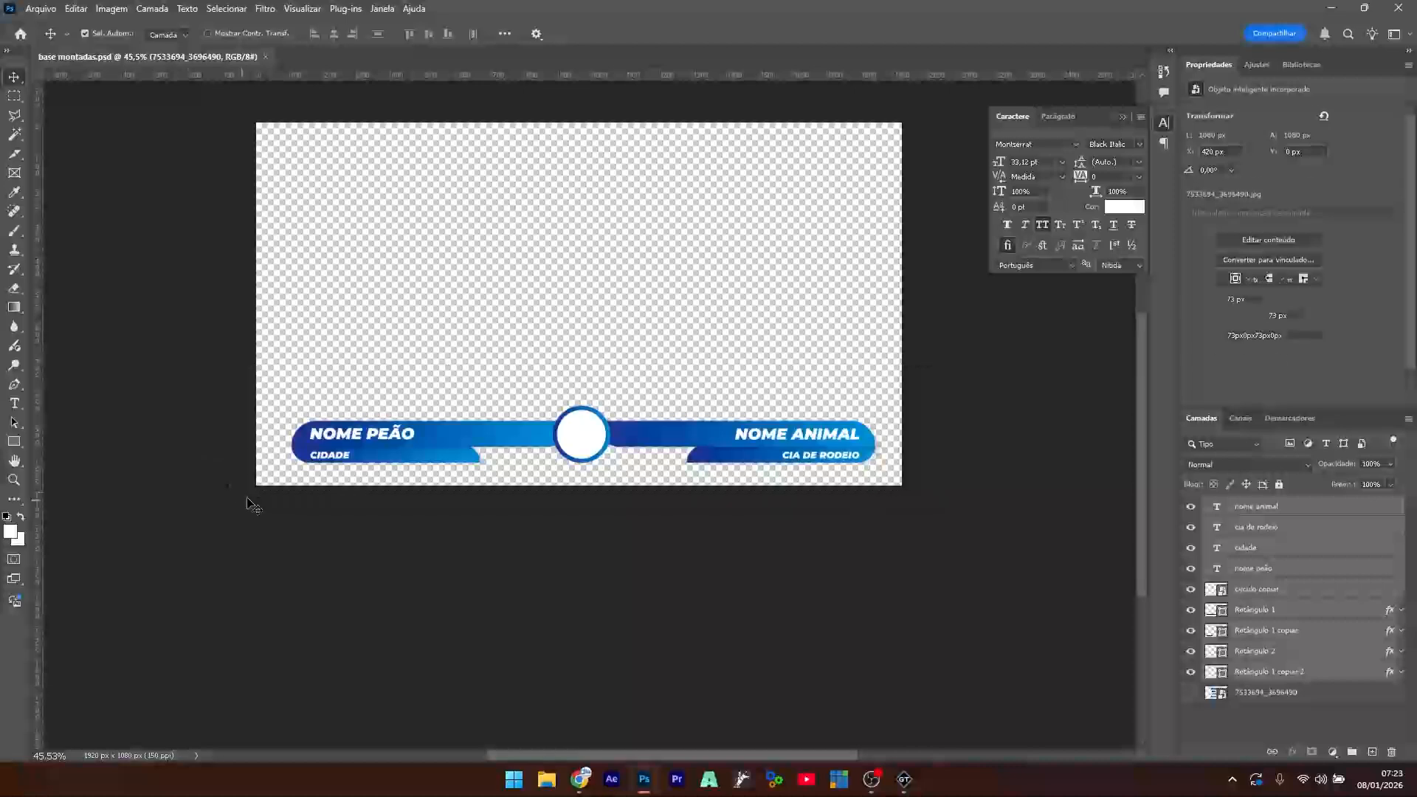
key(ctrl+t)
drag(874, 433, 793, 441)
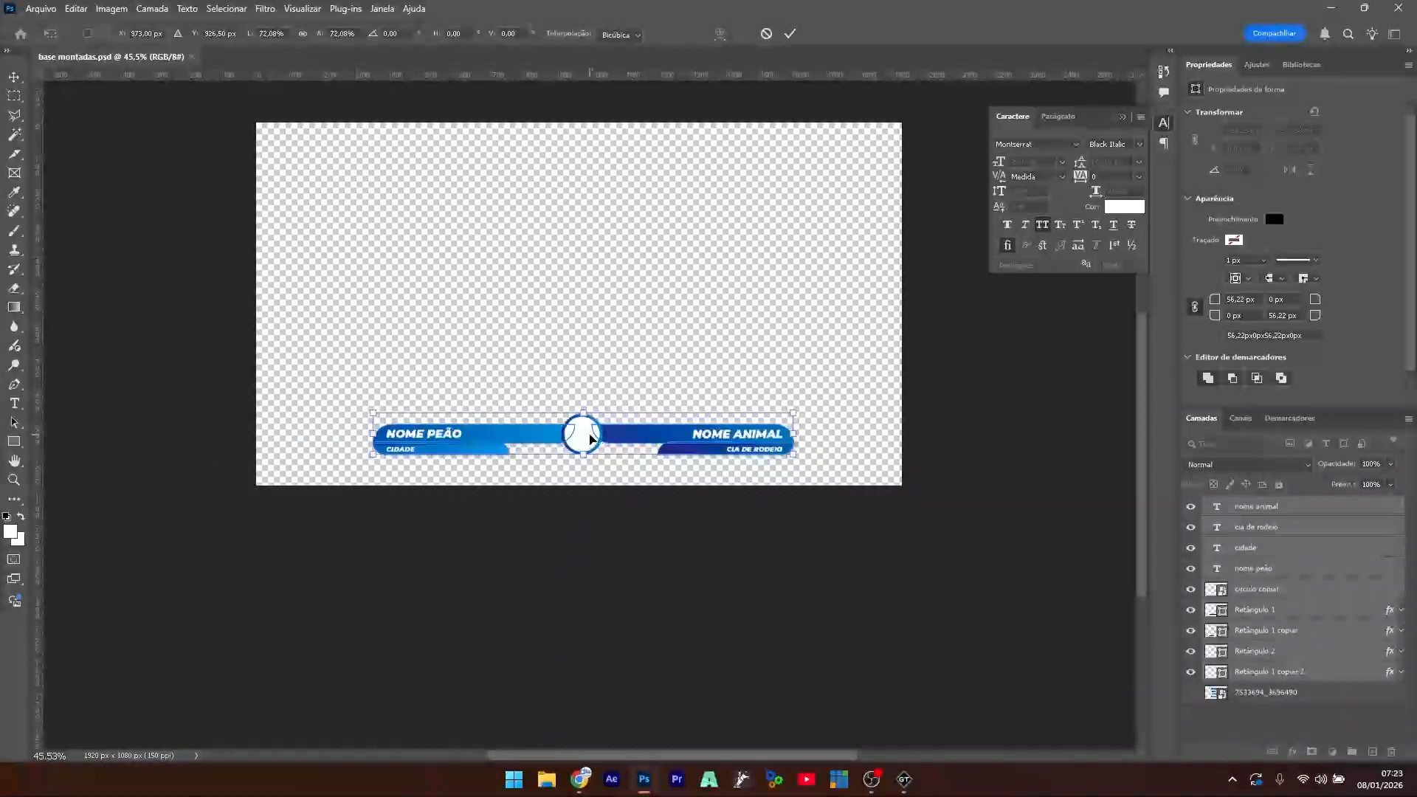
drag(585, 436, 583, 446)
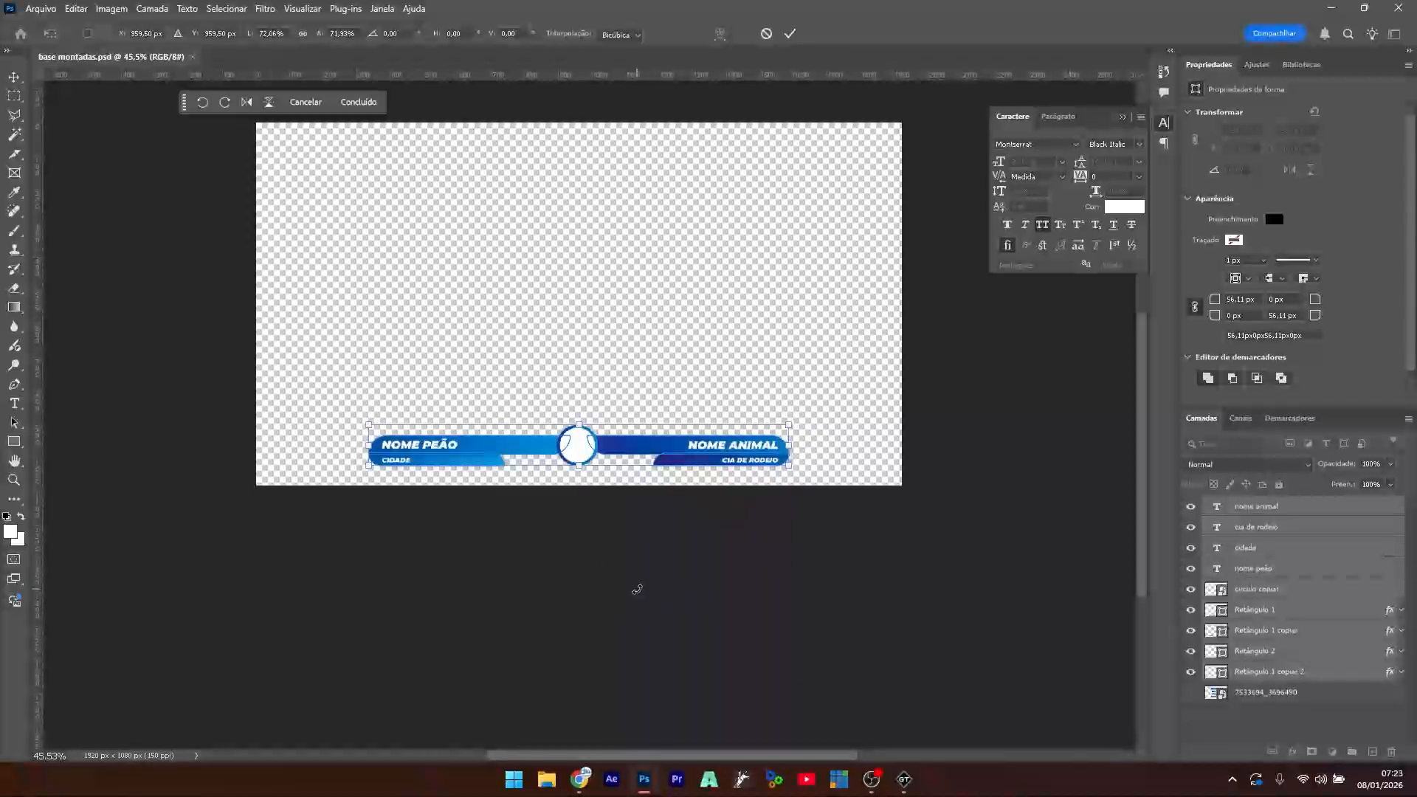
key(Return)
- Save base montadas.psd and close the floating Character panel
key(ctrl+s)
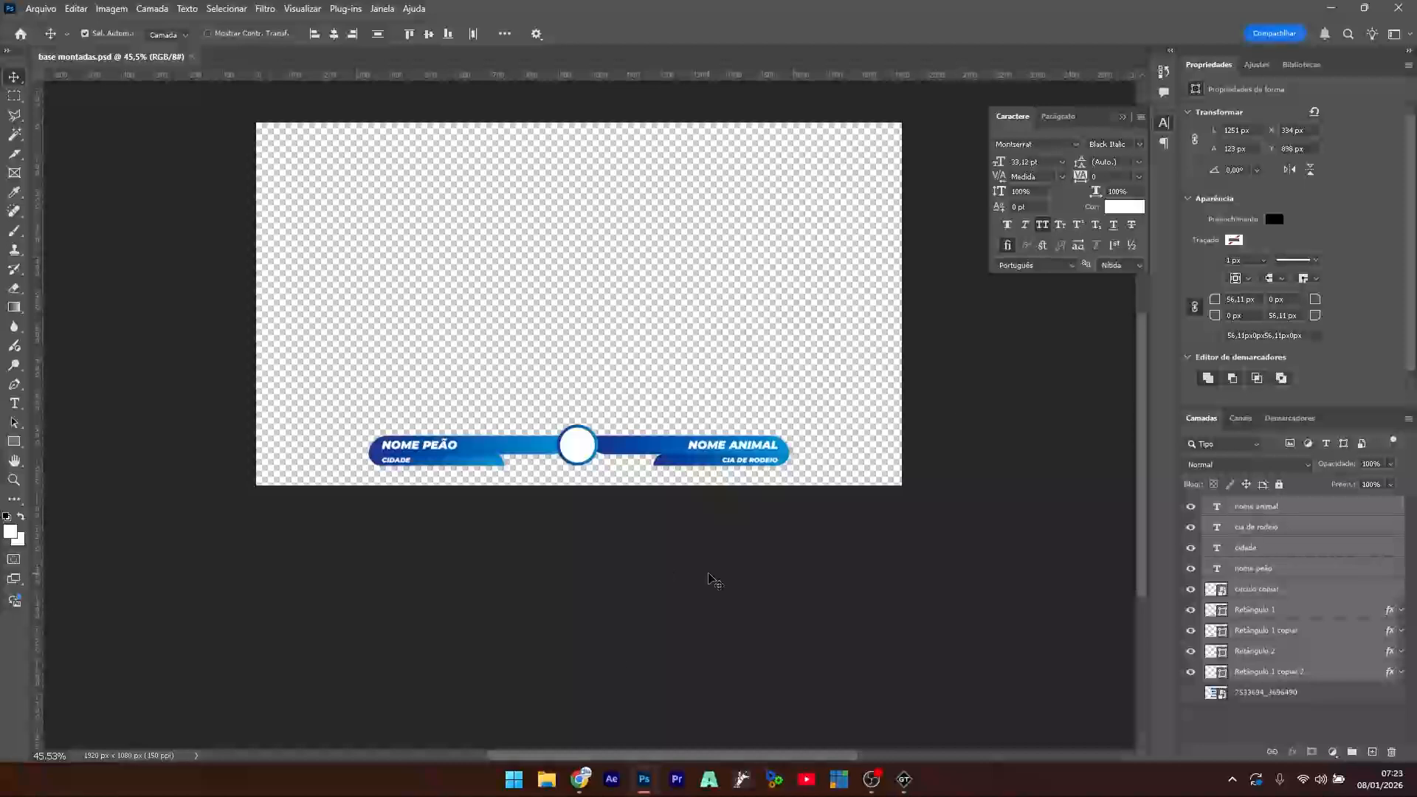
scroll(610, 342, up, 3)
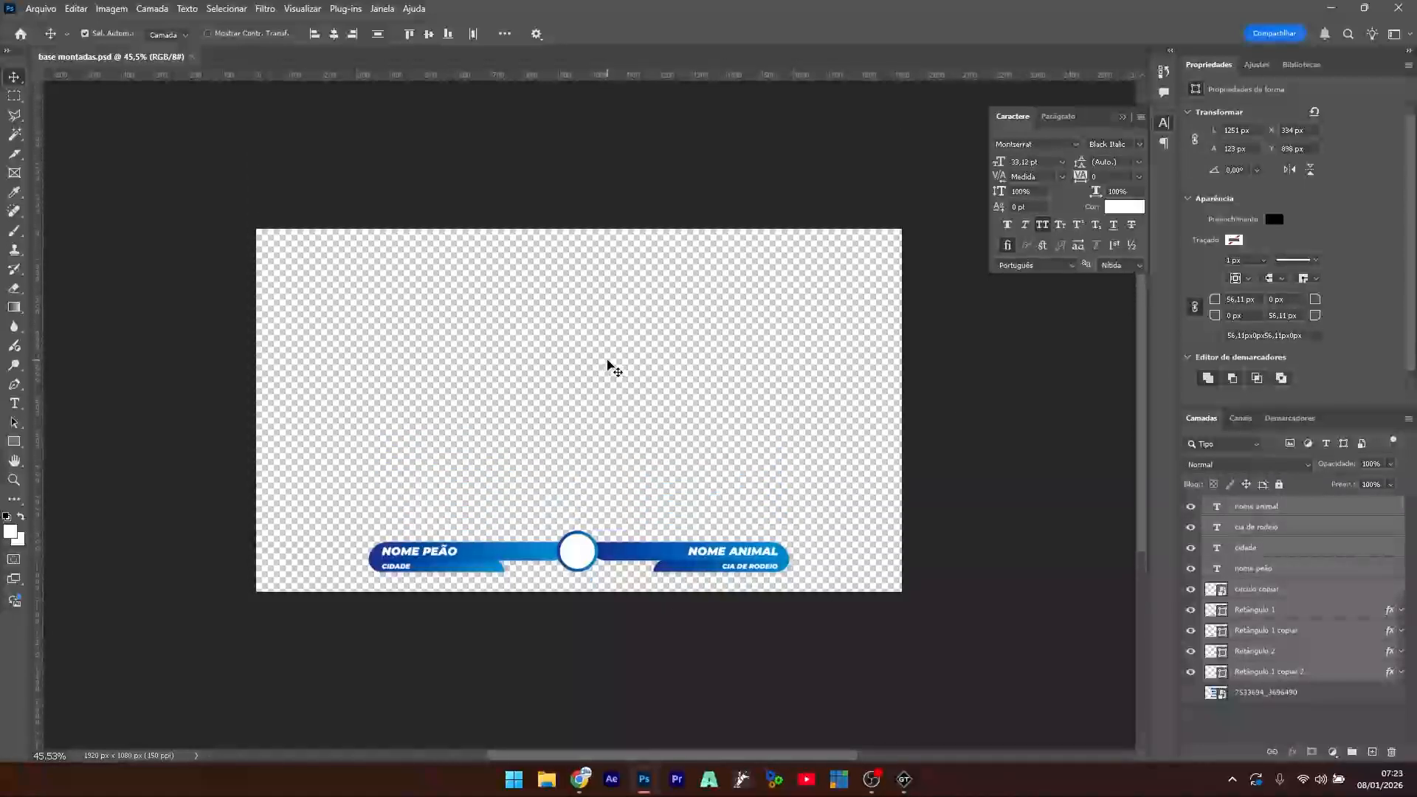
click(1122, 118)
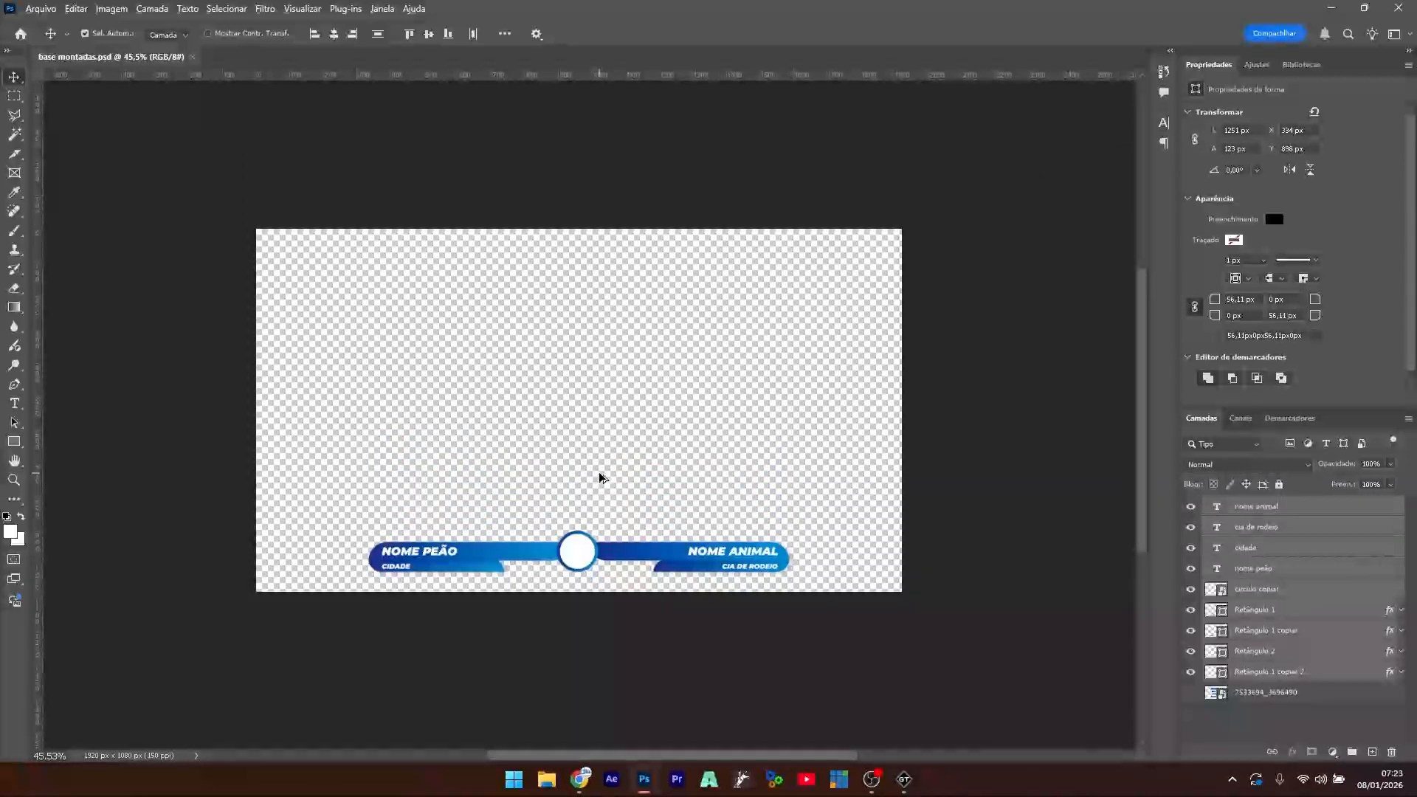
scroll(599, 478, up, 3)
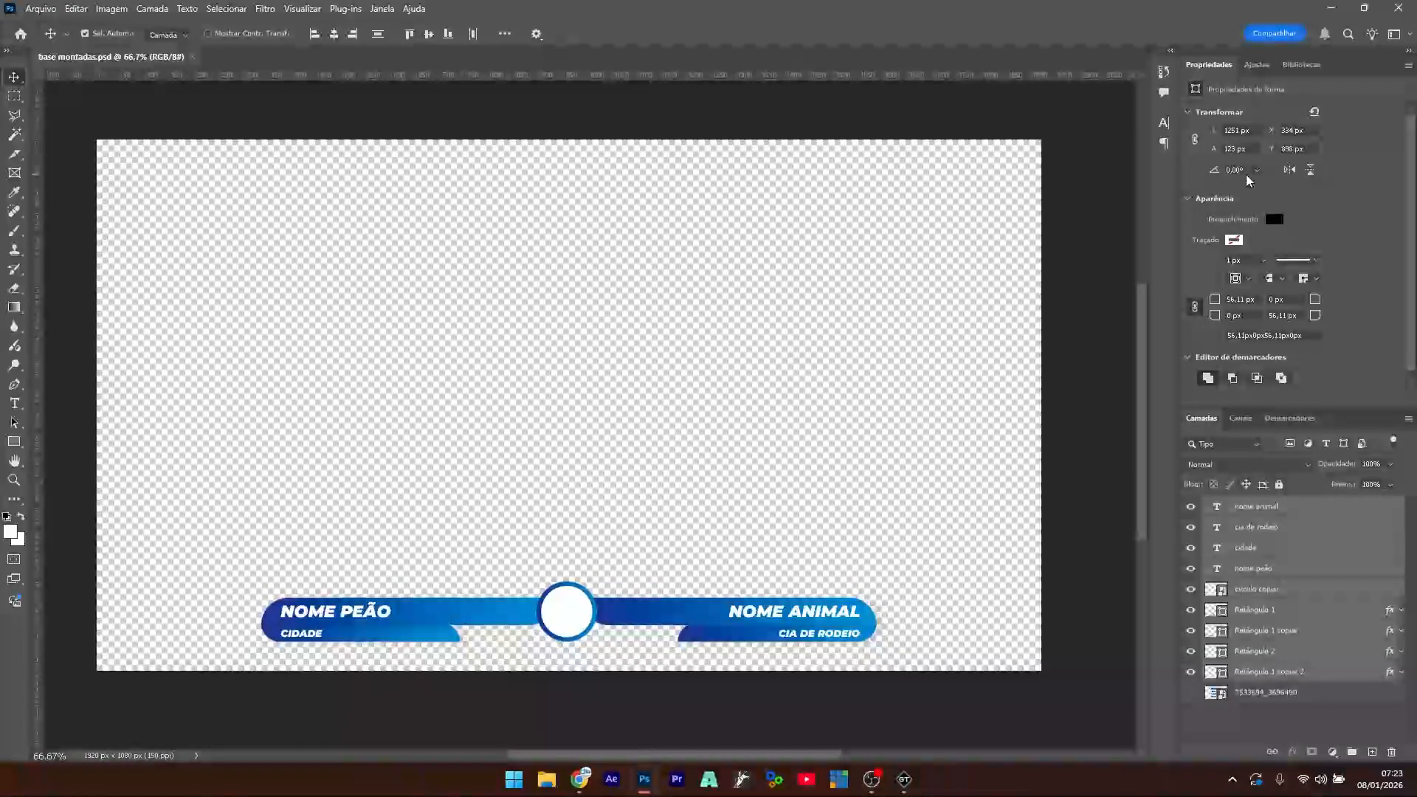
- Start a Photoshop import in GT Designer without saving the untitled design
click(904, 788)
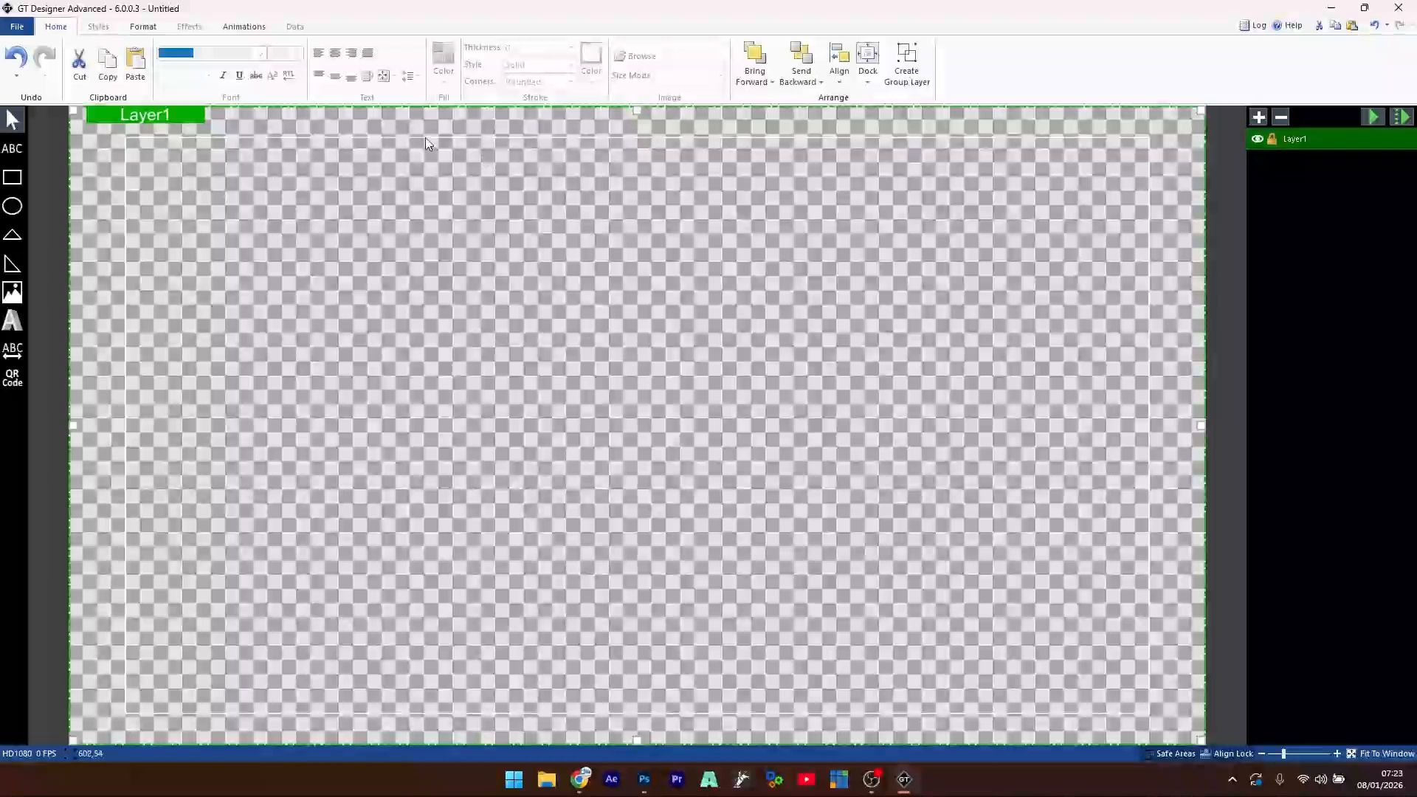
click(18, 27)
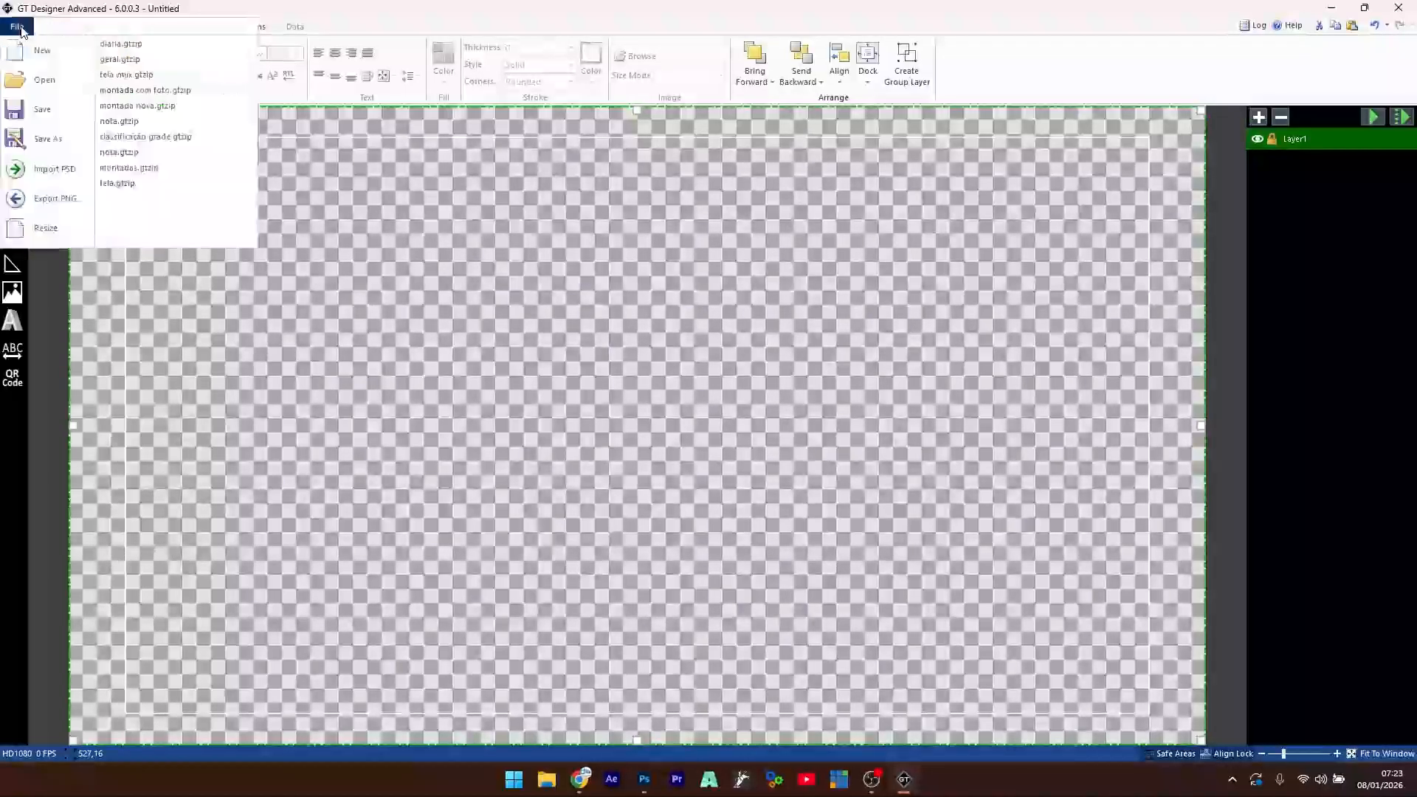
click(65, 175)
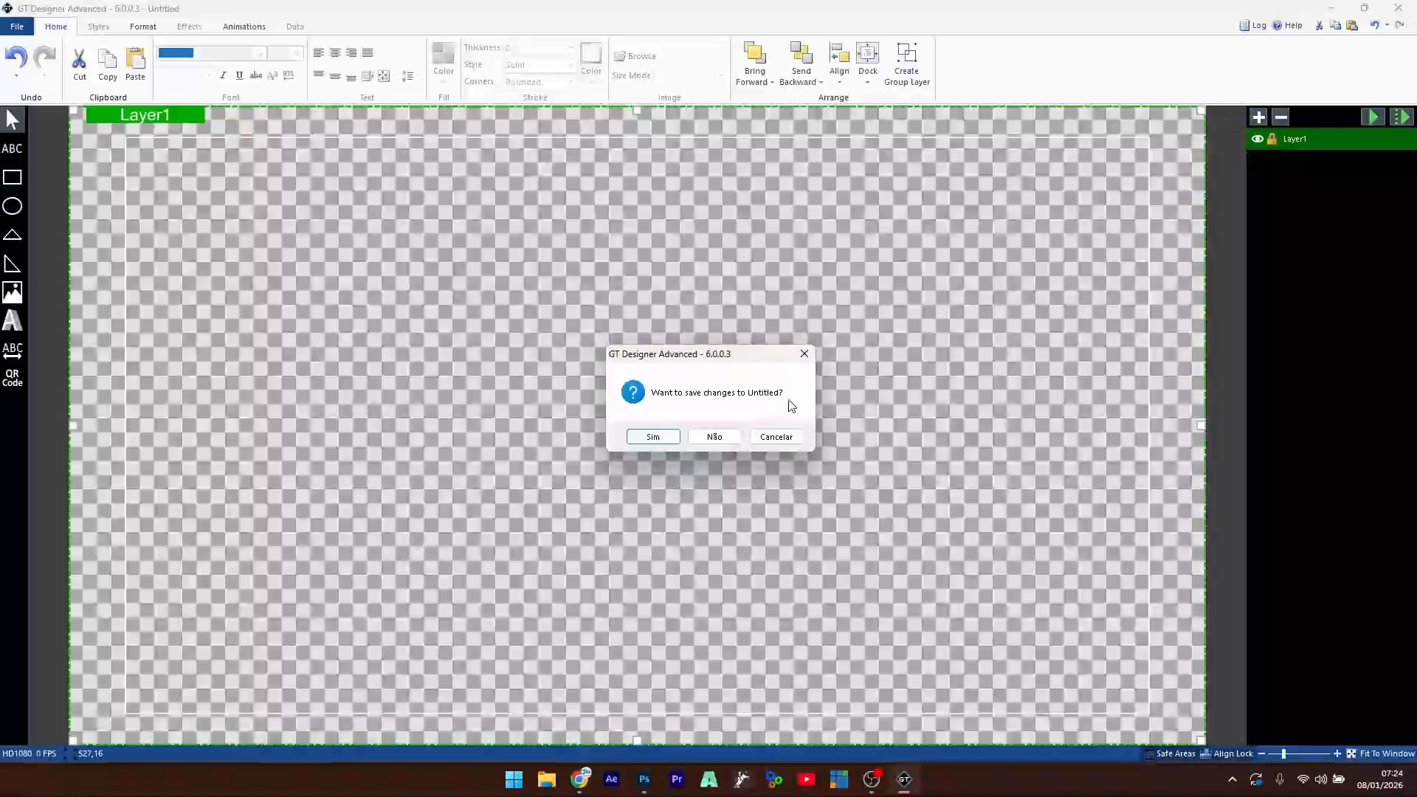
click(658, 440)
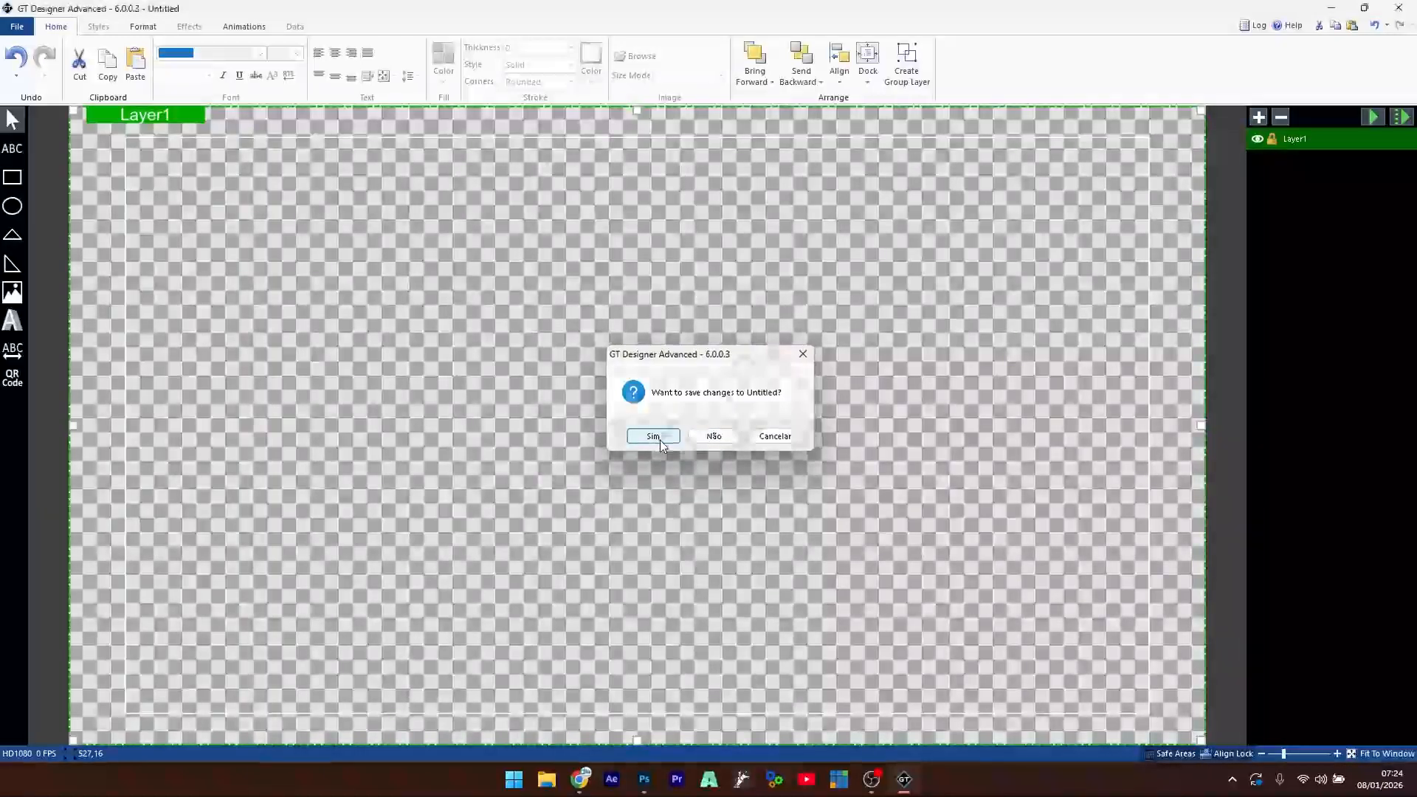
click(657, 387)
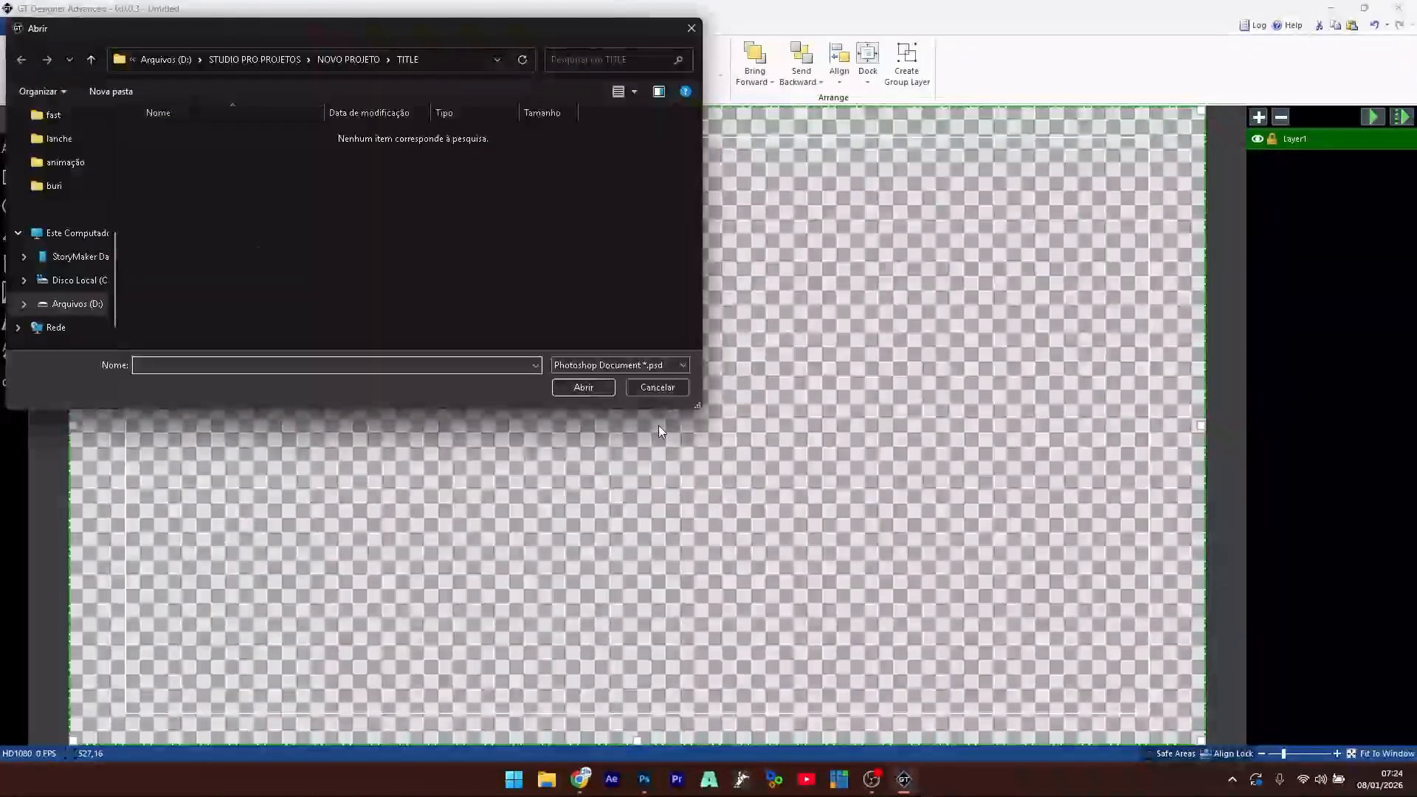
click(657, 387)
click(17, 28)
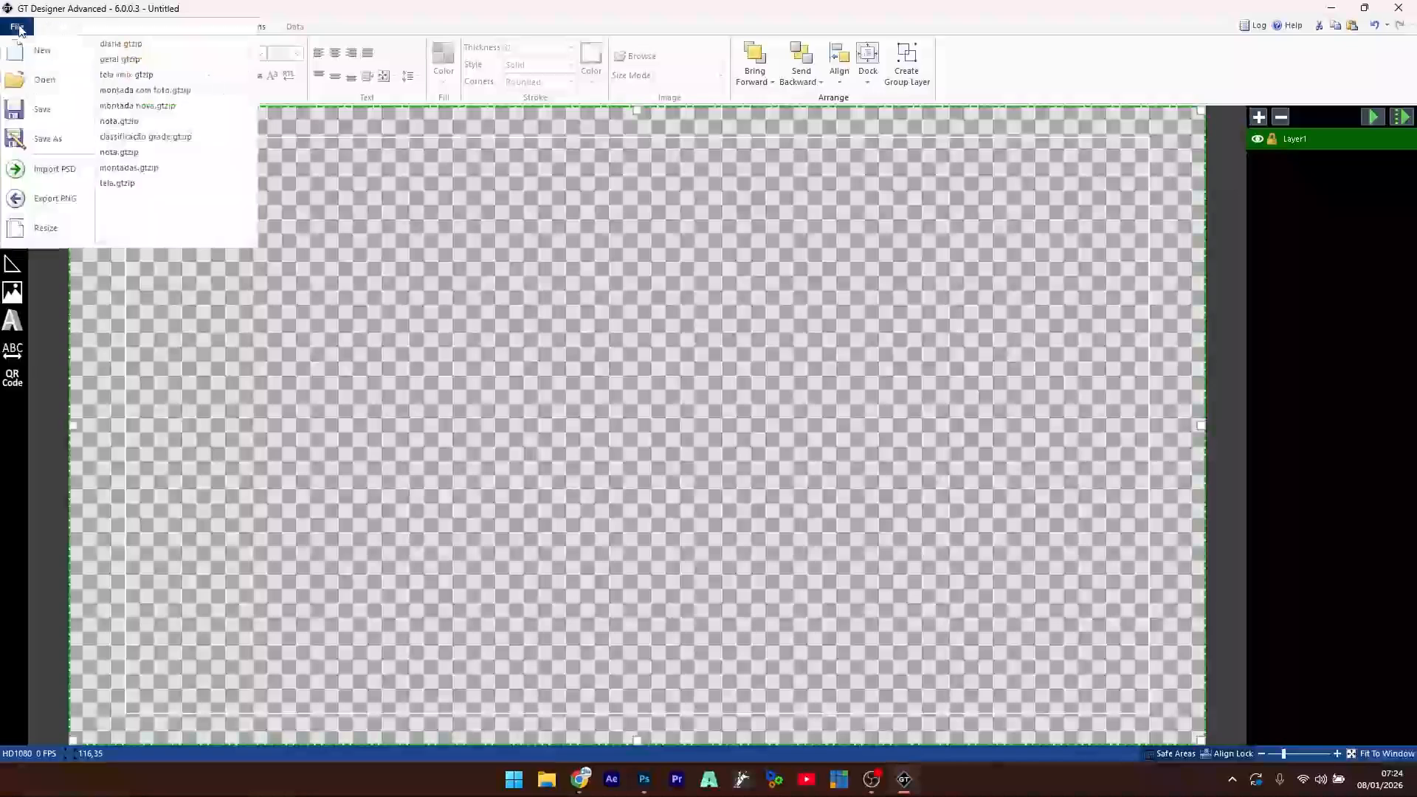
click(52, 168)
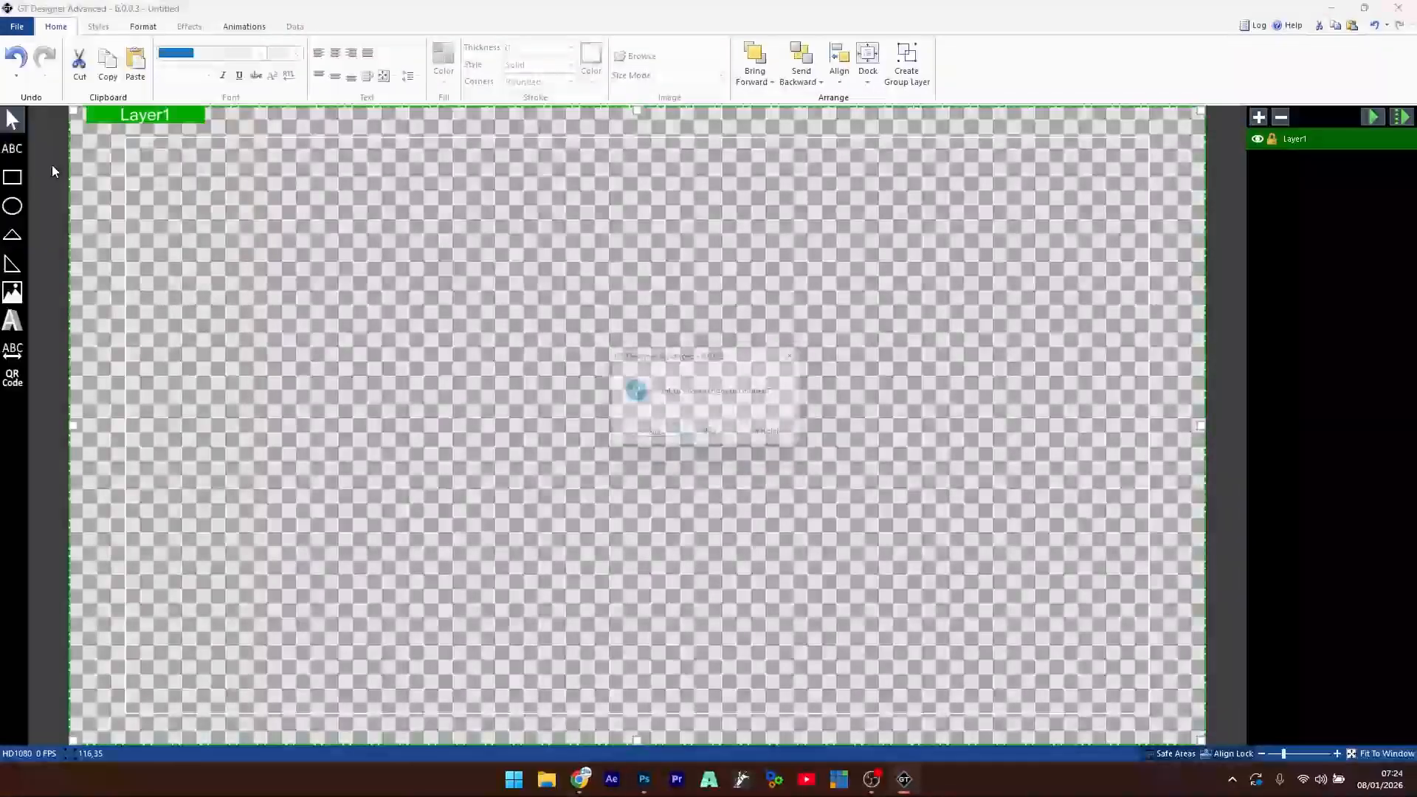
click(710, 436)
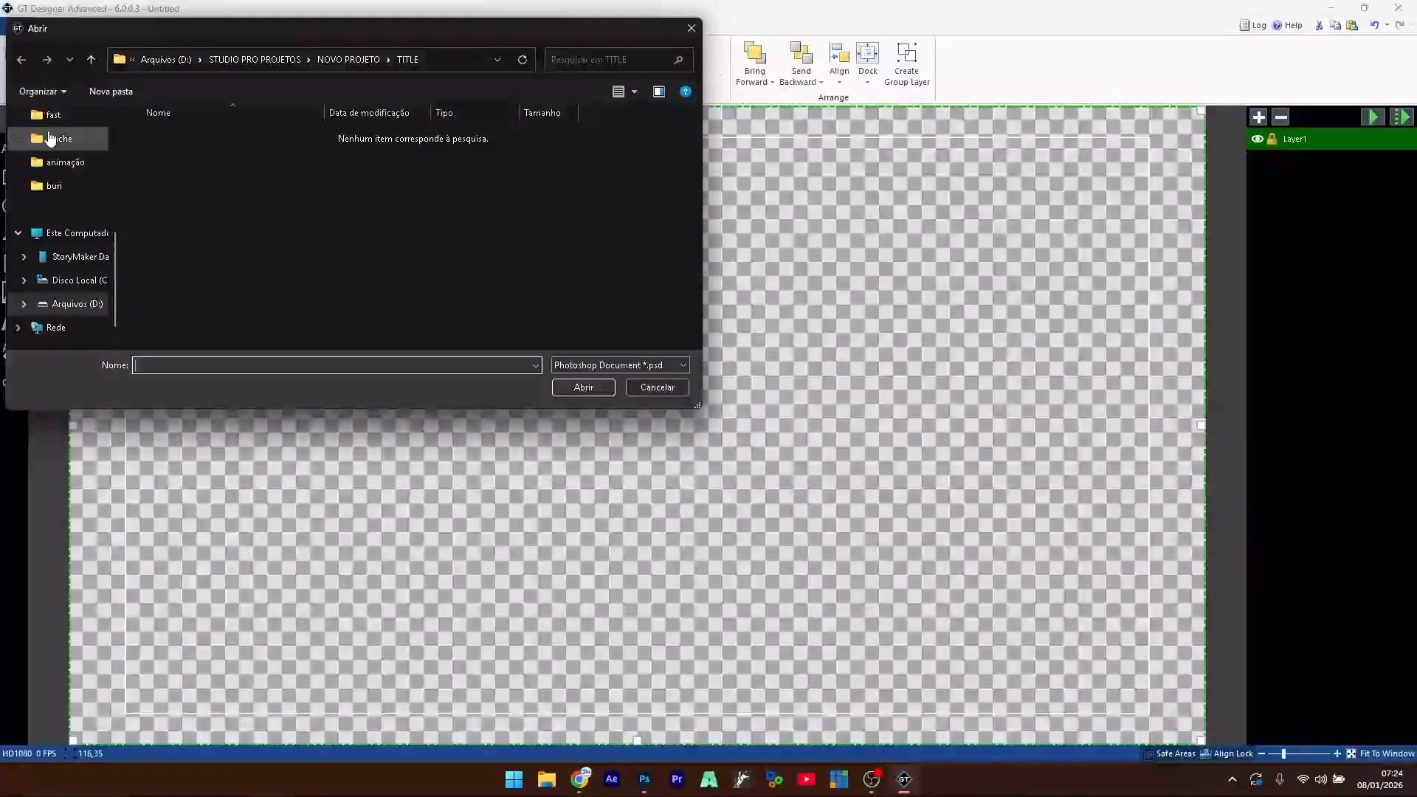
- Import base montadas from the Downloads > rodeio aula folder
scroll(59, 155, up, 5)
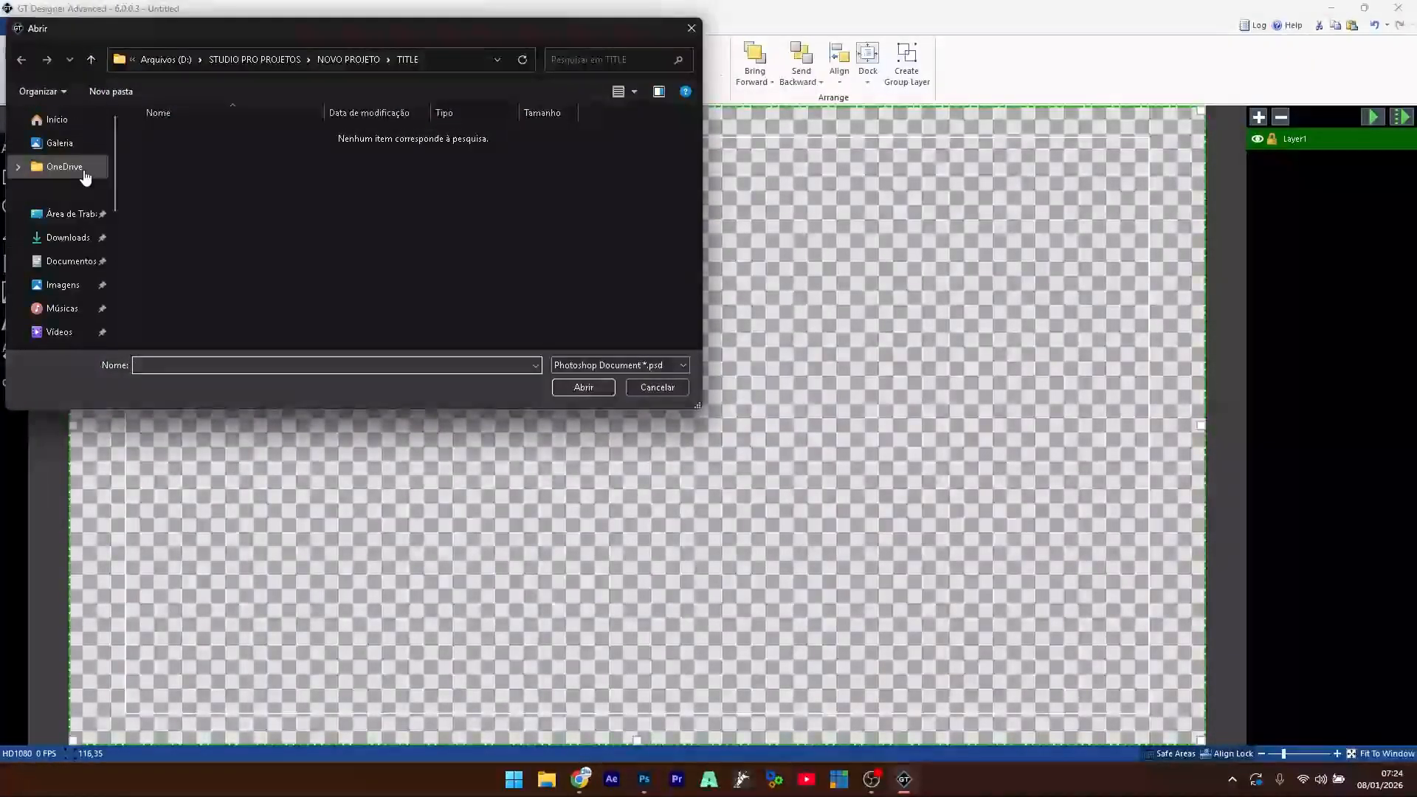
click(78, 244)
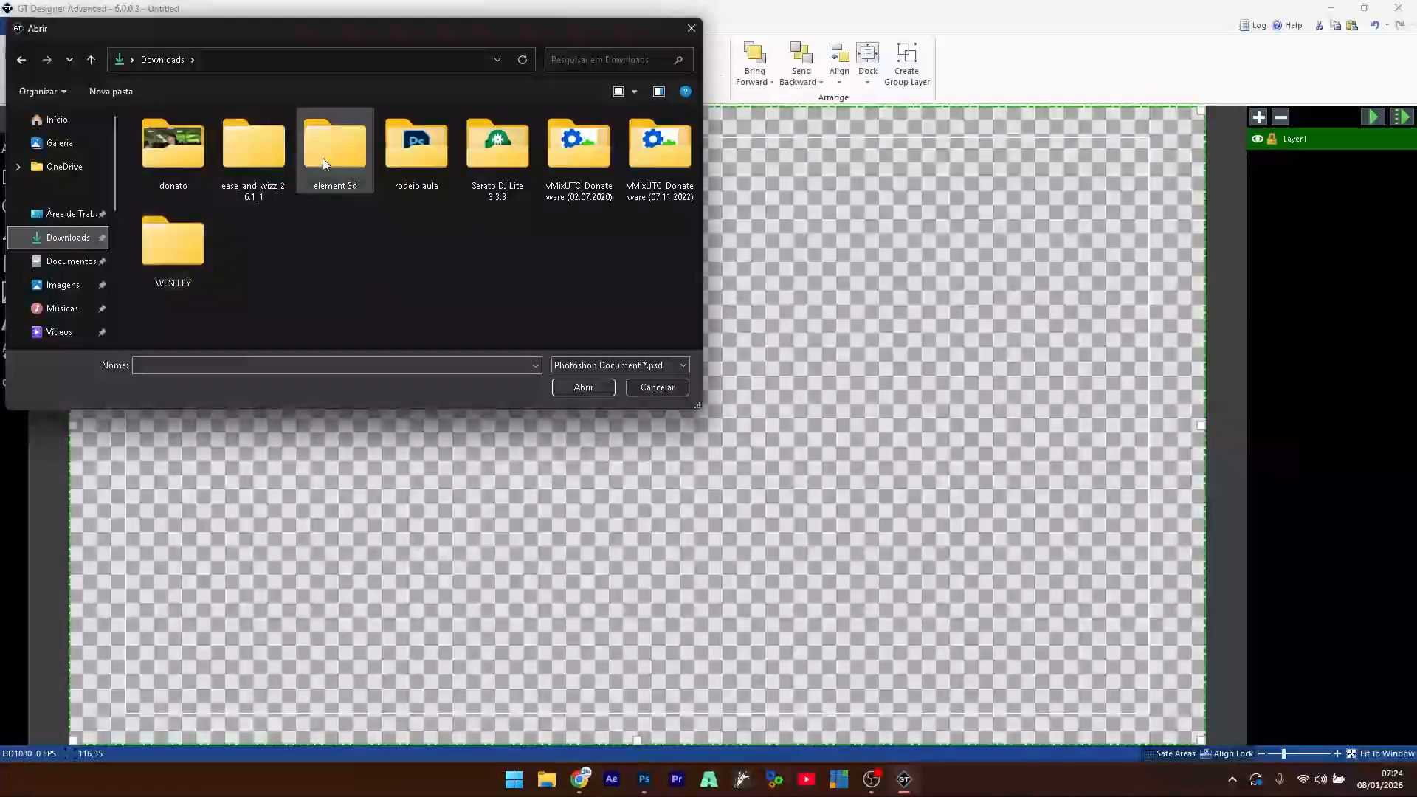
double_click(413, 154)
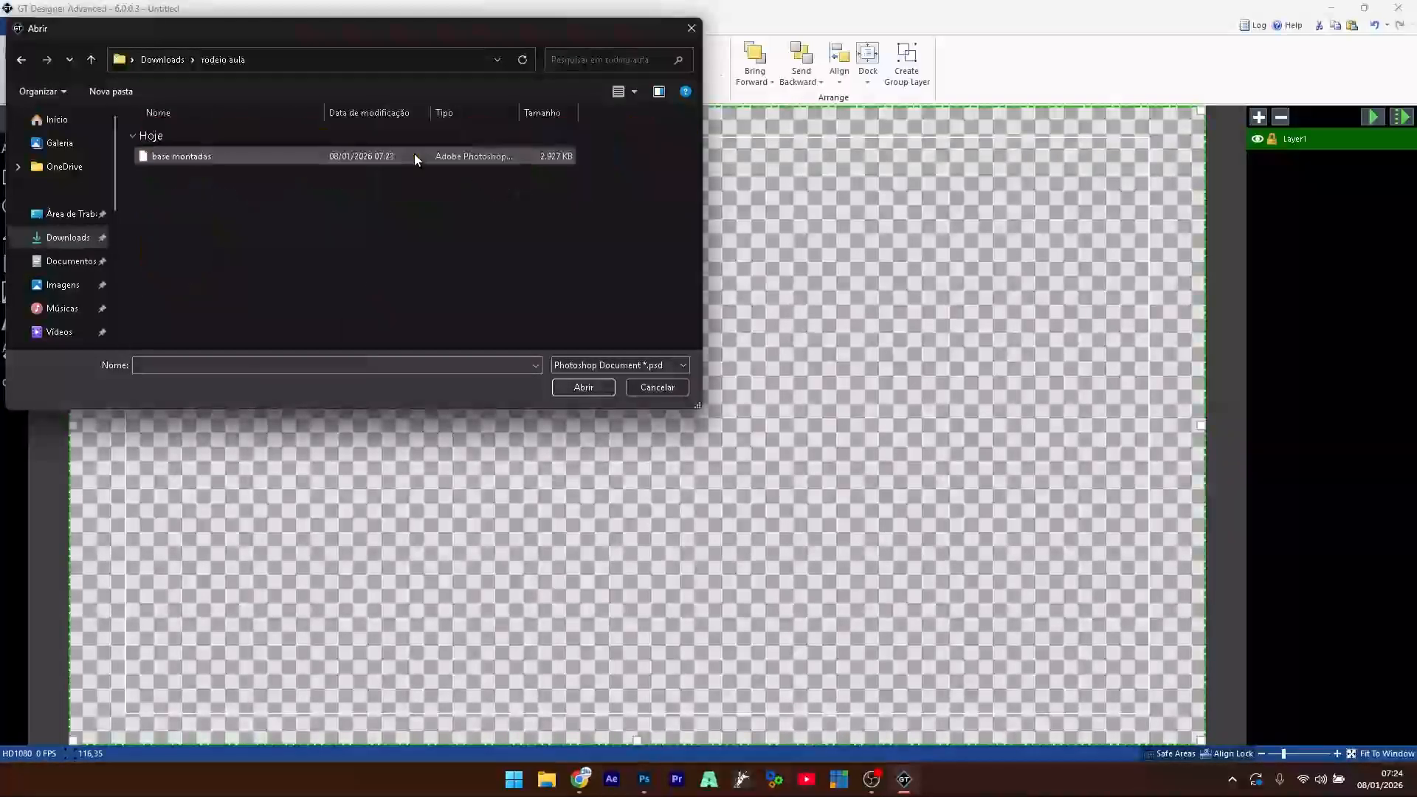
click(153, 156)
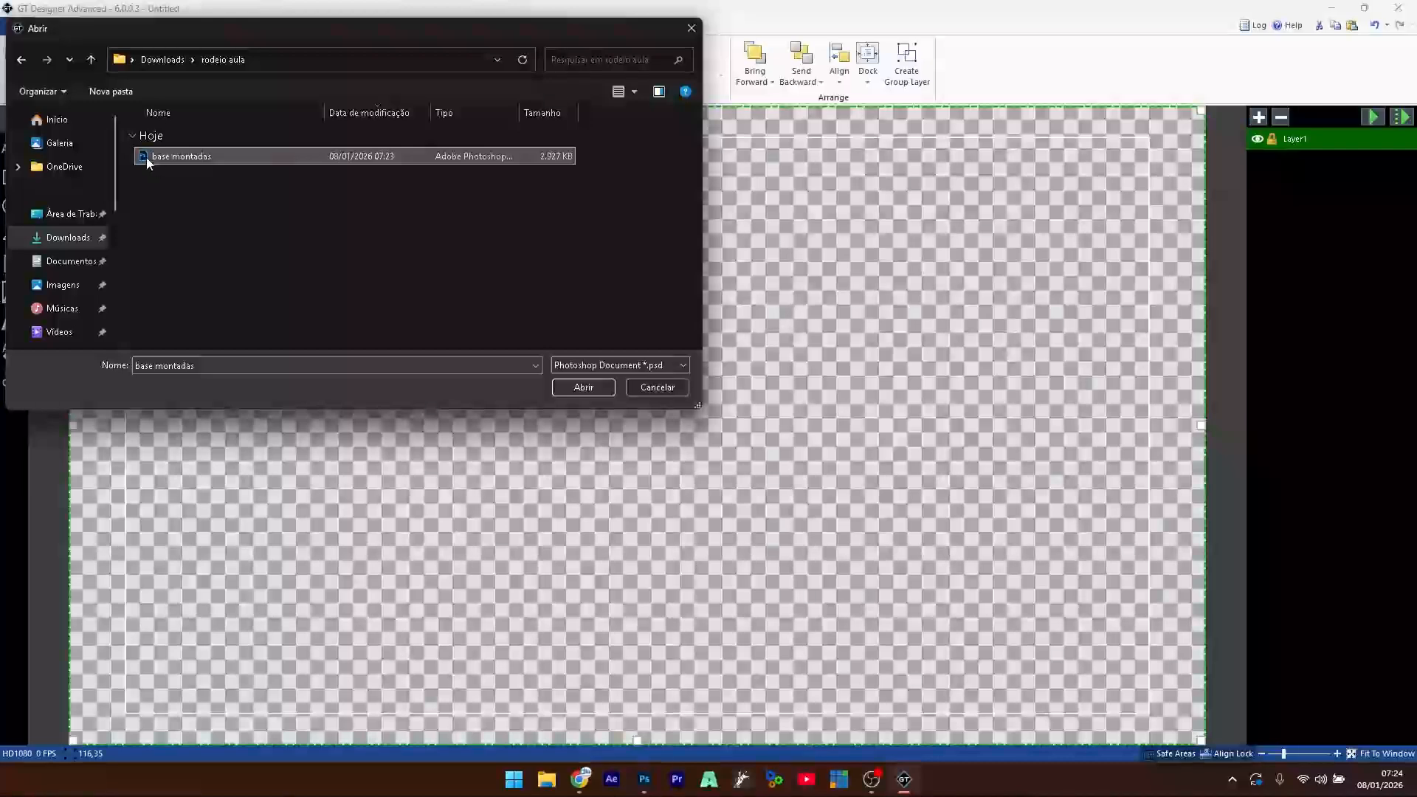
double_click(146, 157)
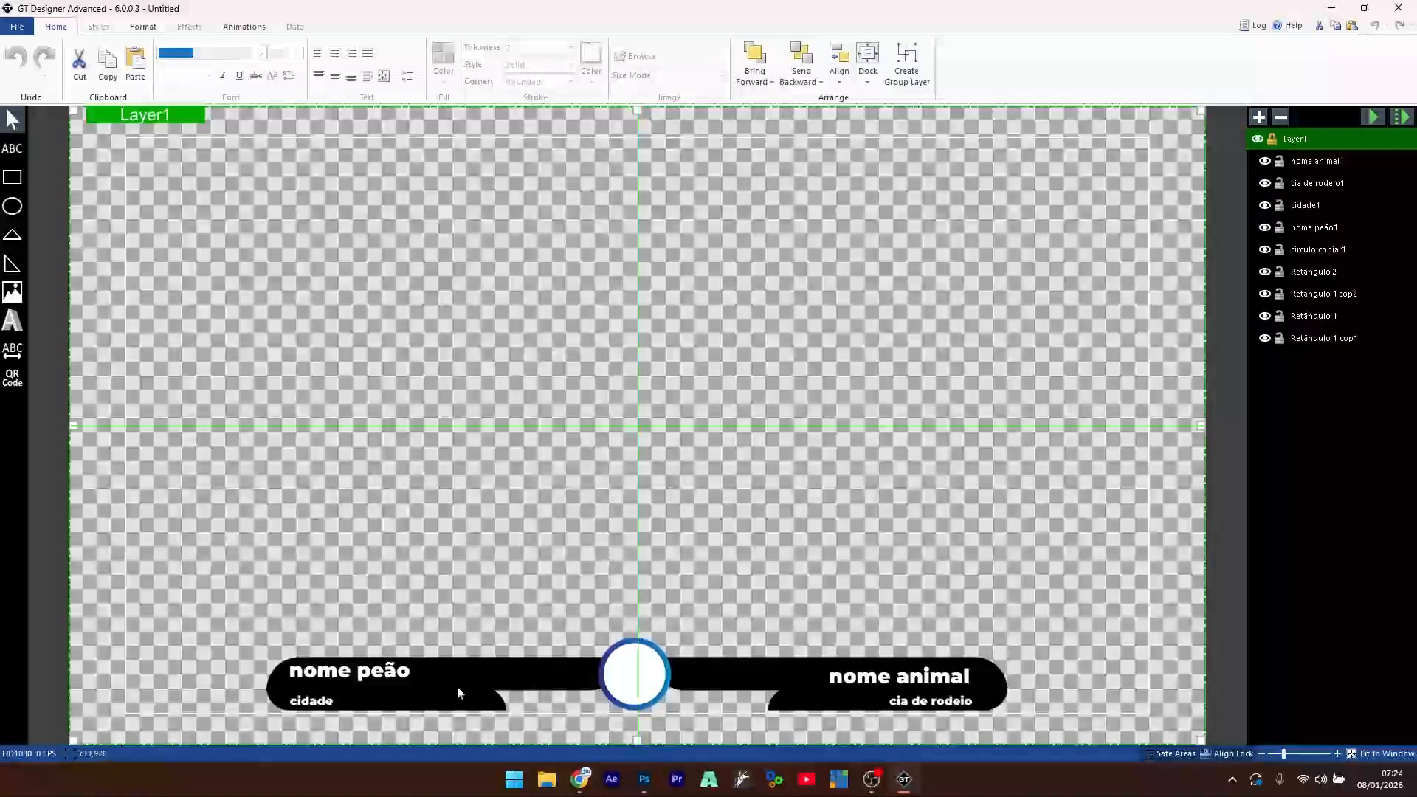
- Select all layers from nome animal1 to Retângulo 1 cop1 and delete them
click(1317, 162)
shift+click(1333, 339)
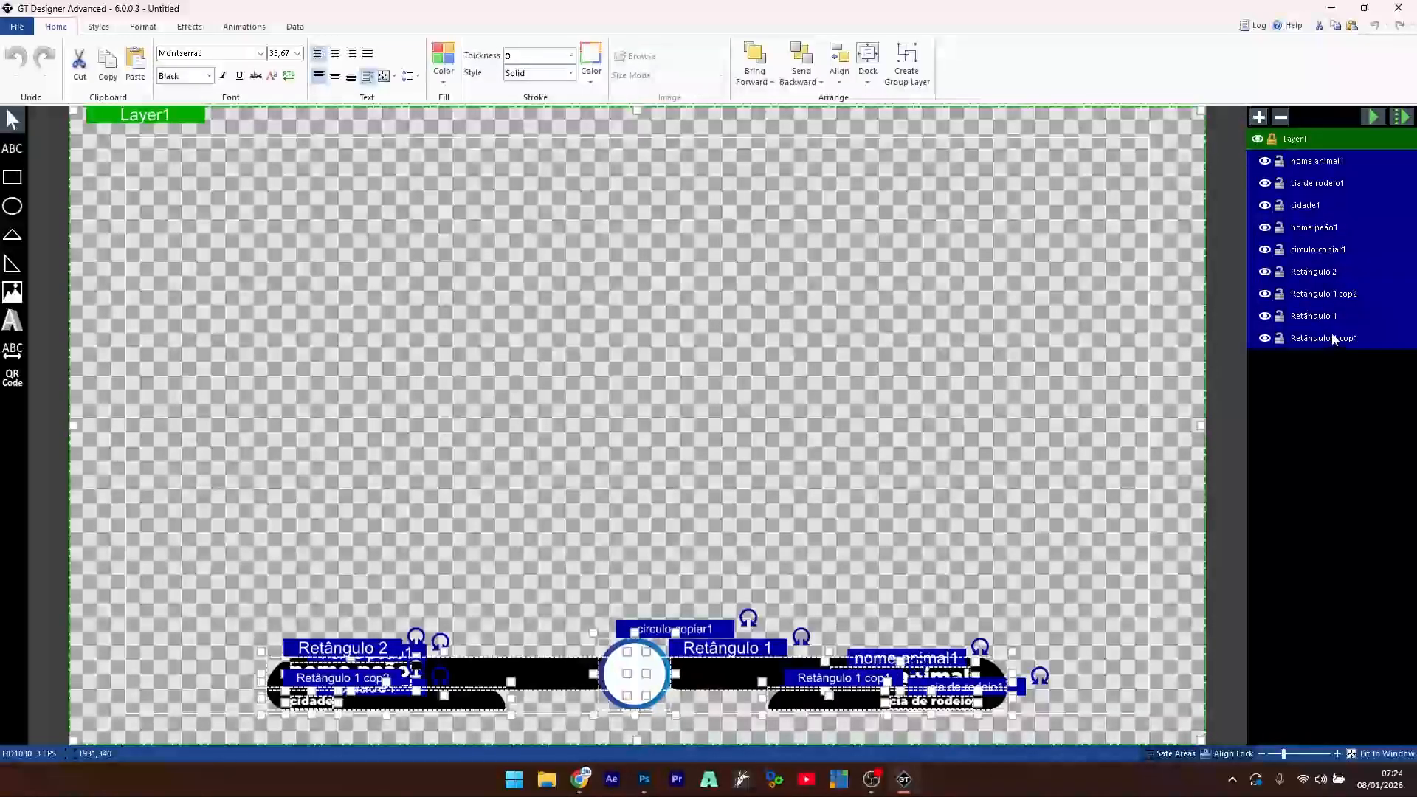
key(Delete)
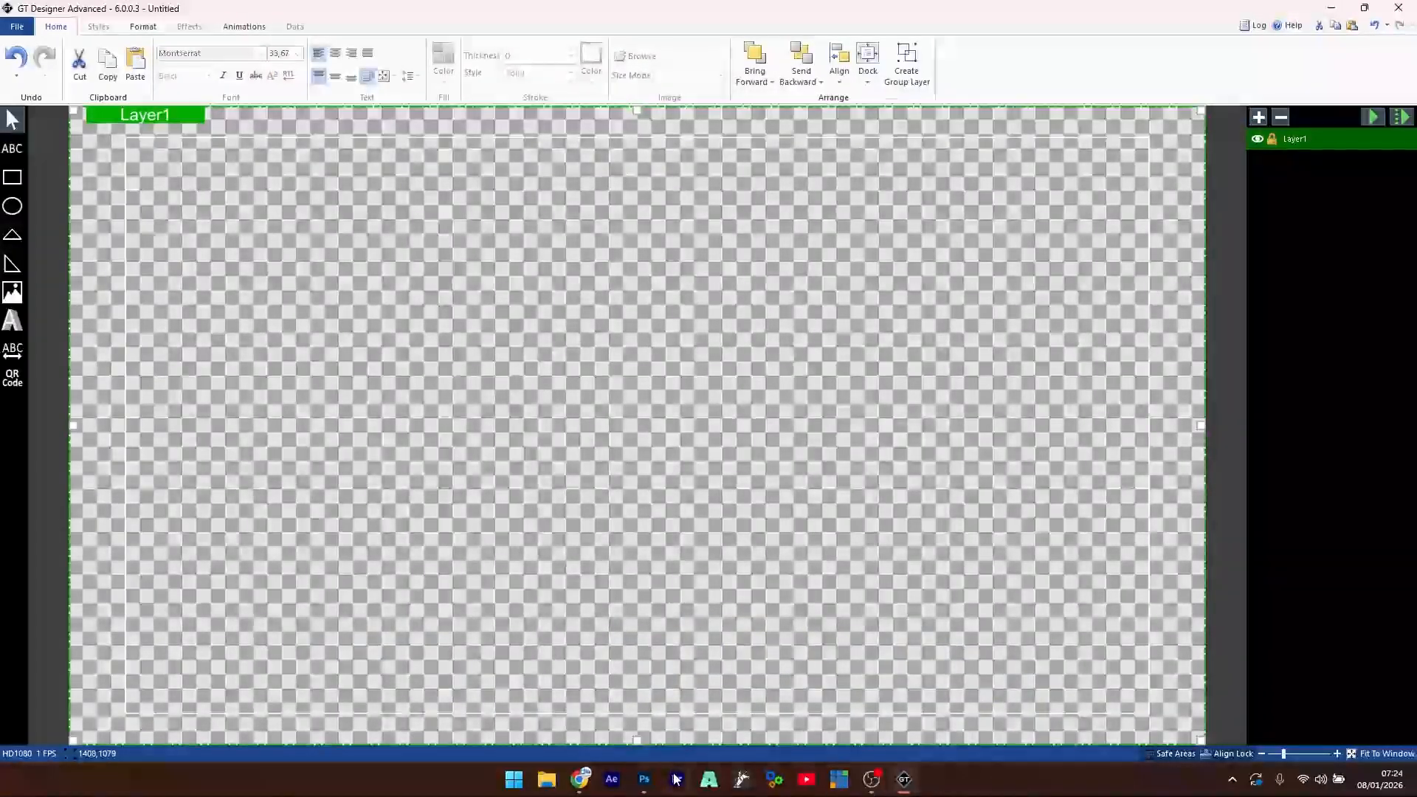
- In Photoshop, inspect the Retângulo bar layers and the effects on Retângulo 2
click(644, 779)
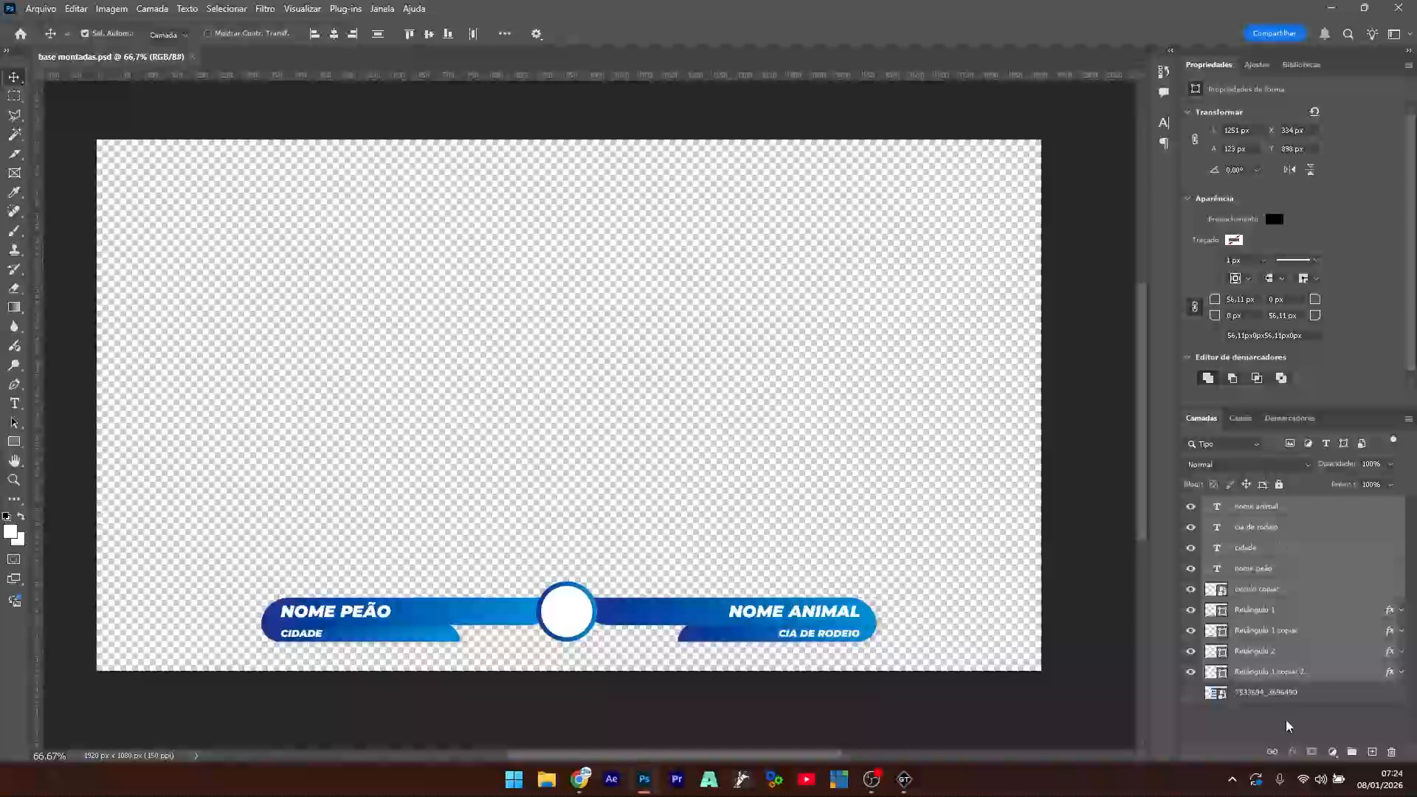
click(1285, 721)
click(716, 612)
click(674, 611)
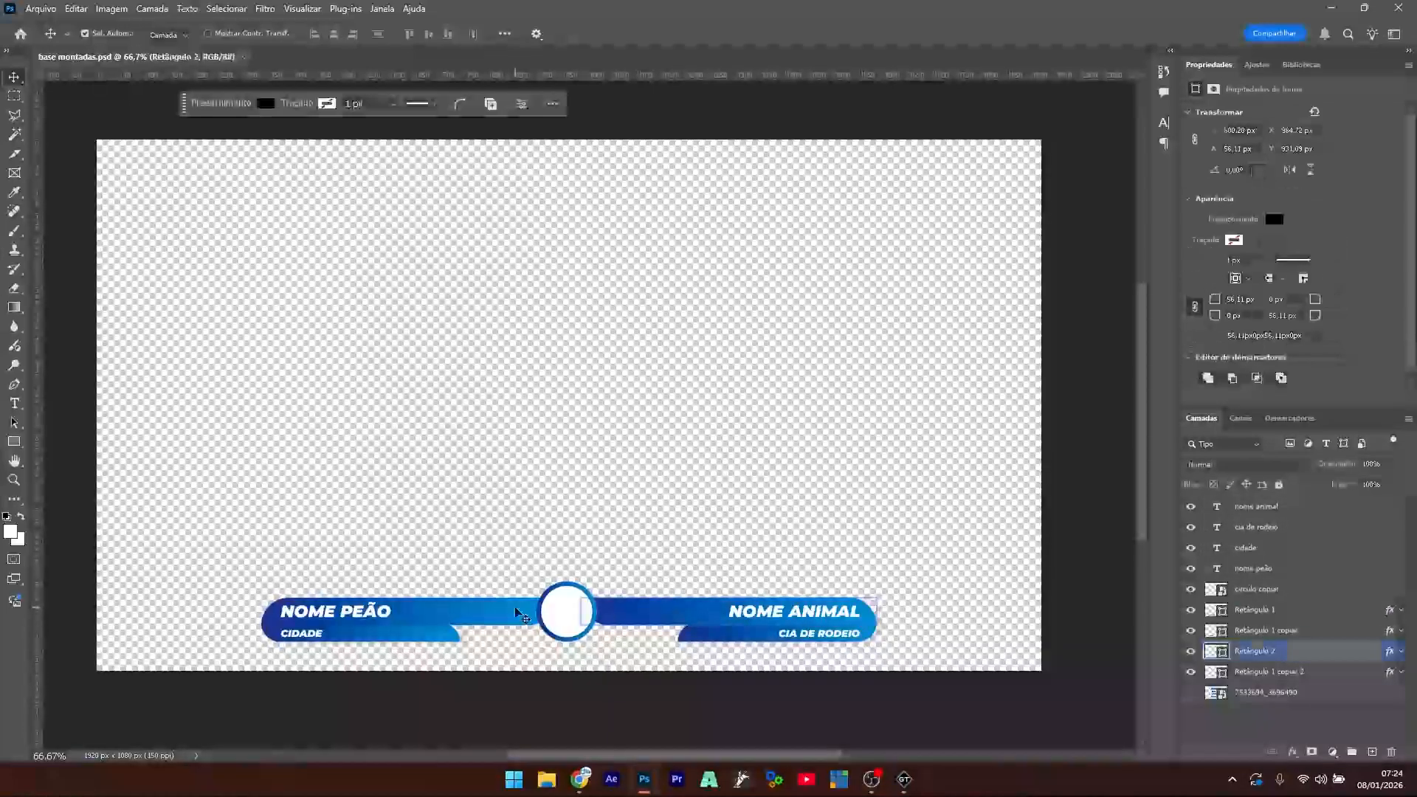
click(470, 616)
click(640, 618)
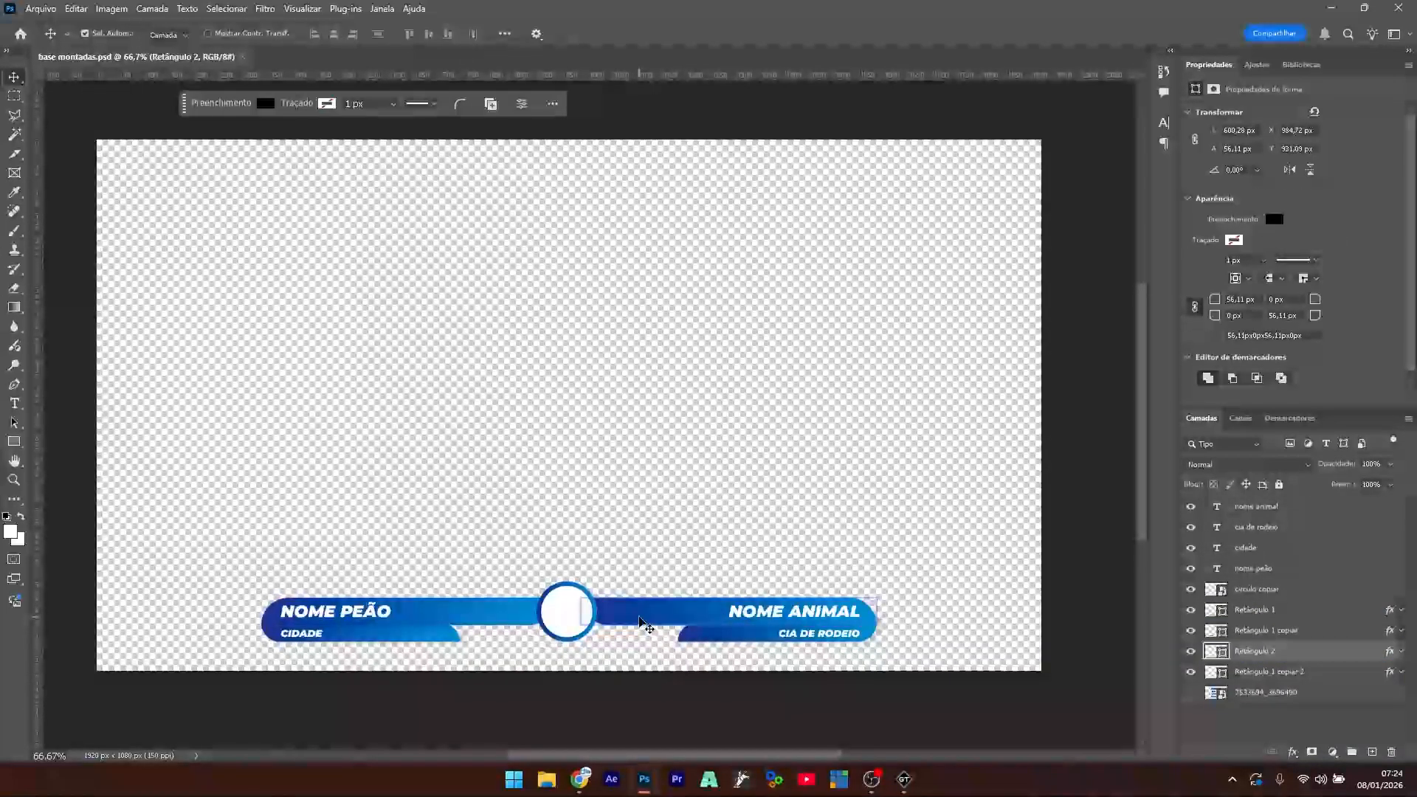
click(1400, 652)
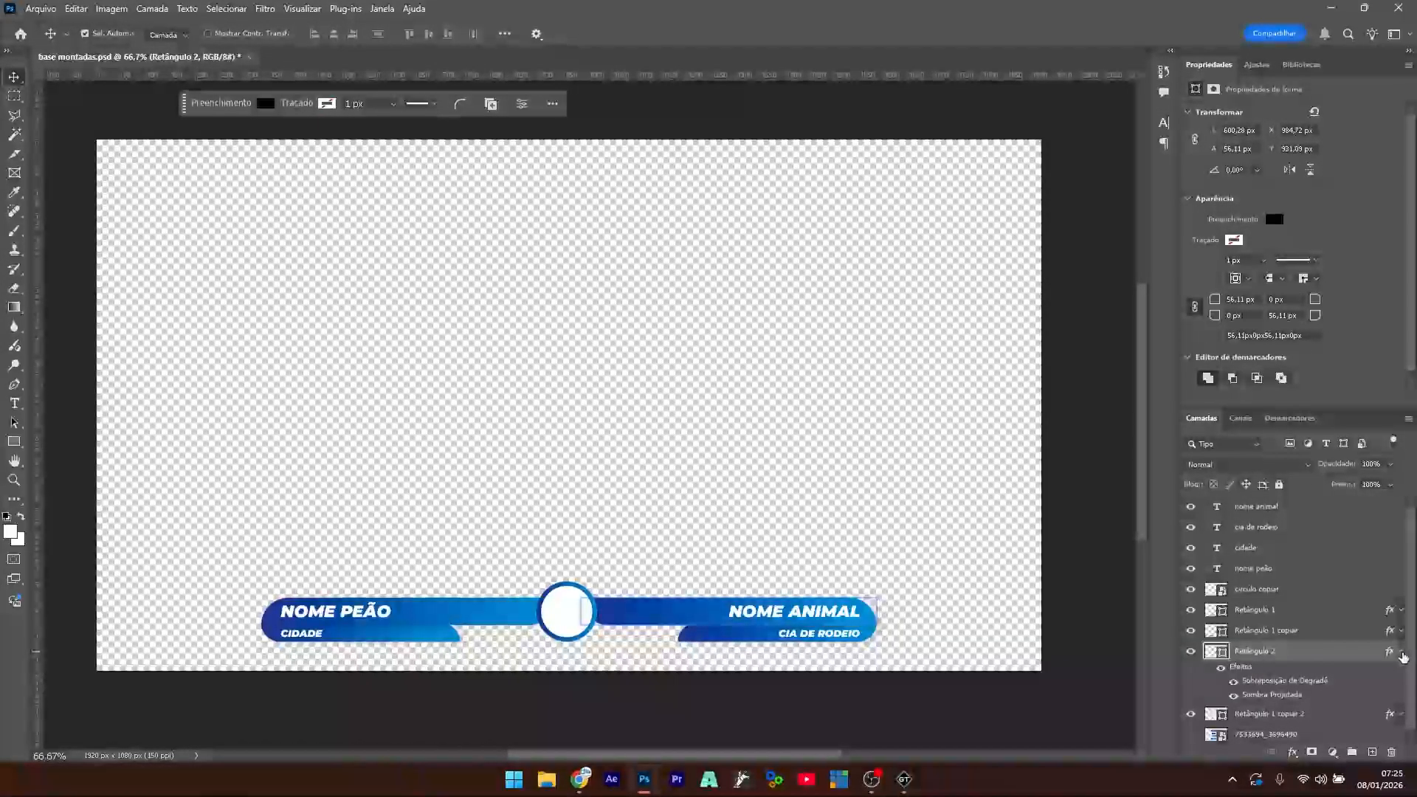
click(1402, 654)
click(1248, 590)
click(1259, 611)
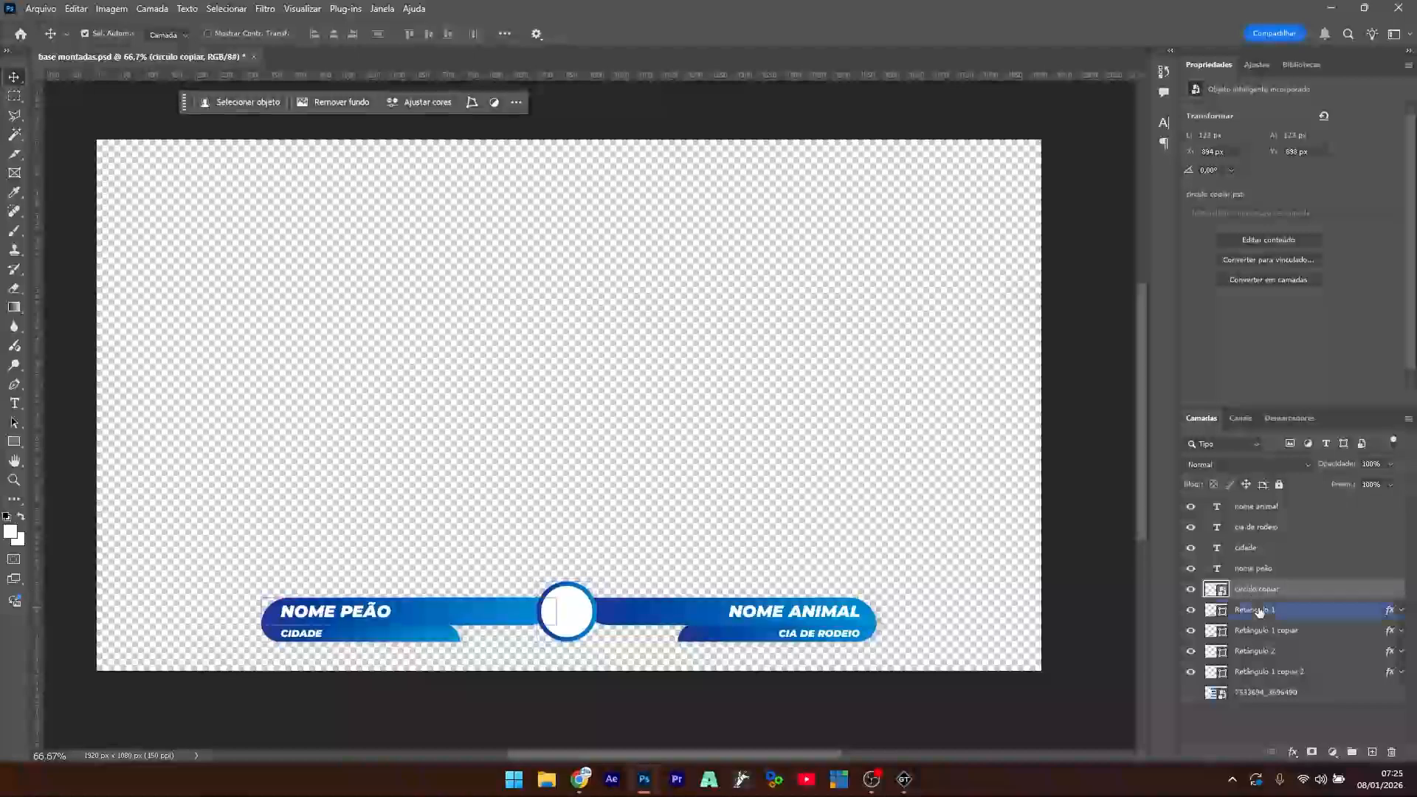
- Convert Retângulo 1, 1 copiar, 2 and 1 copiar 2 into smart objects and save the PSD
right_click(1263, 614)
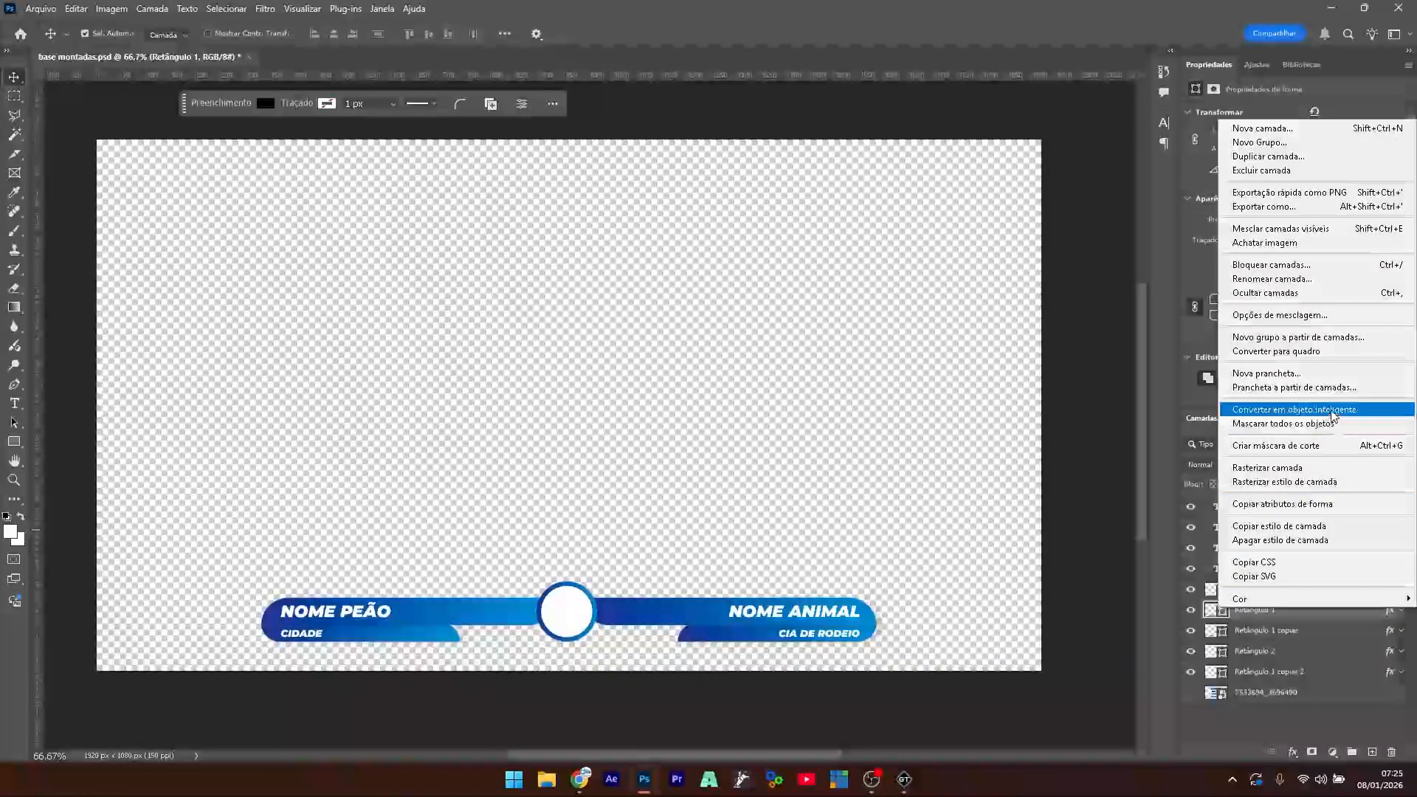
click(1277, 409)
right_click(1267, 638)
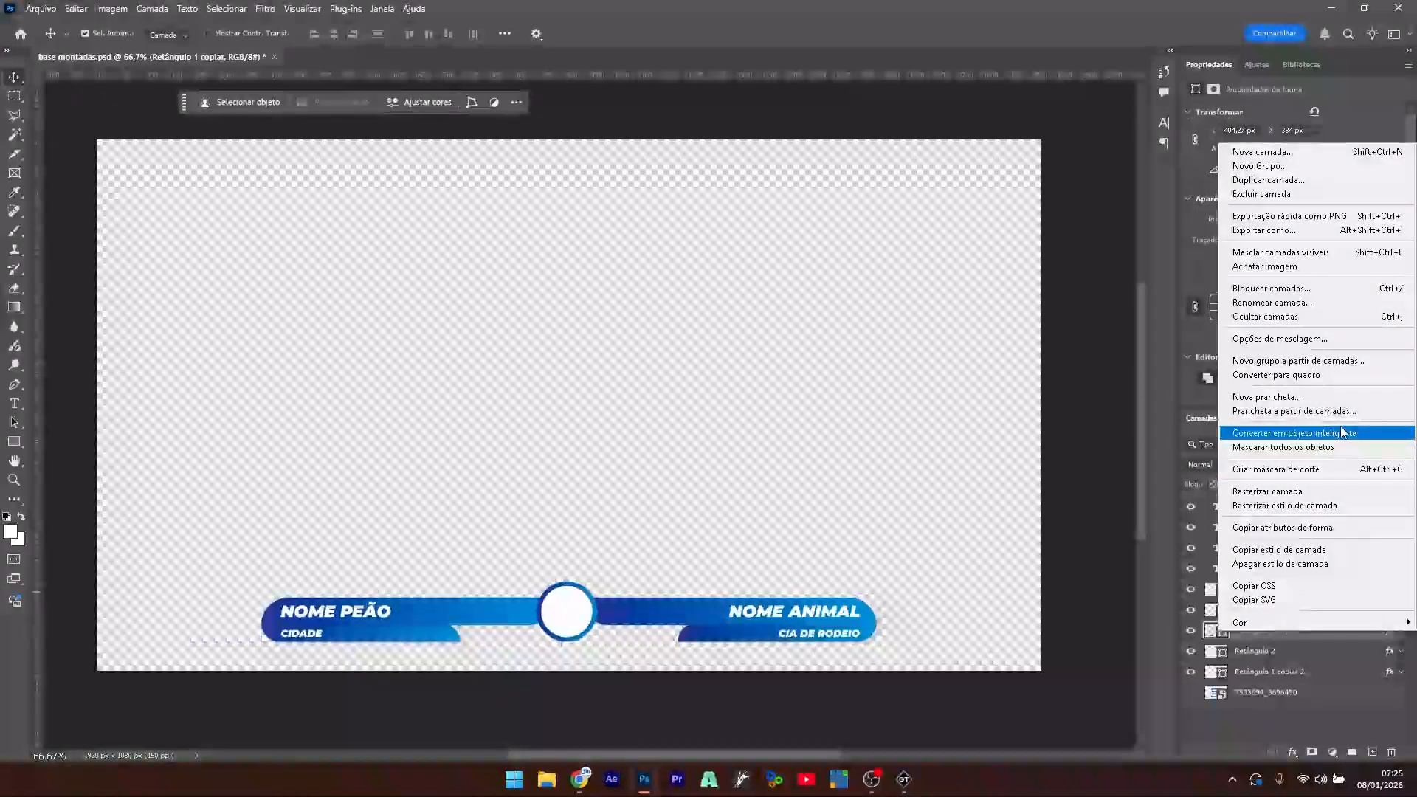
click(1340, 428)
click(1259, 651)
right_click(1259, 651)
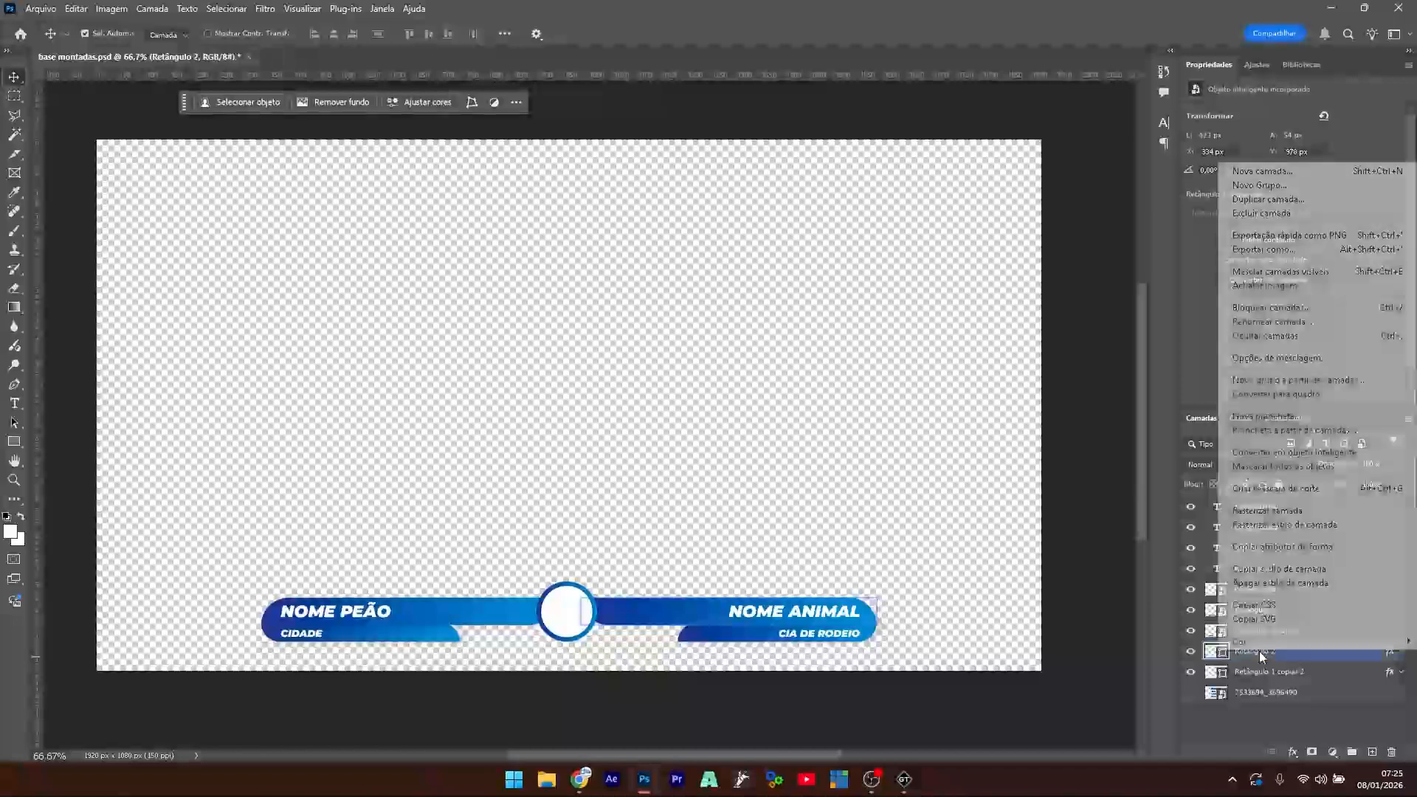
click(1354, 461)
click(1281, 670)
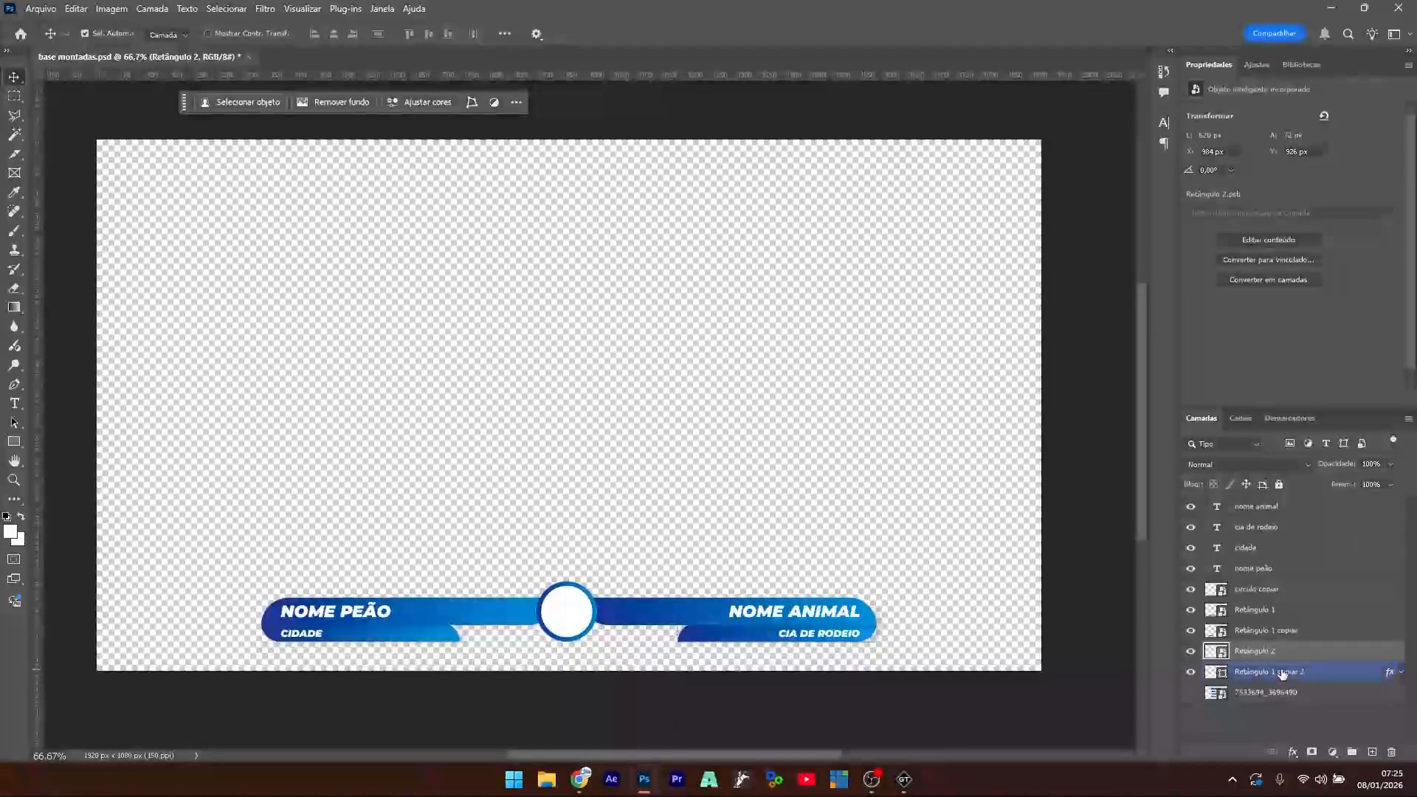
right_click(1282, 670)
click(1300, 471)
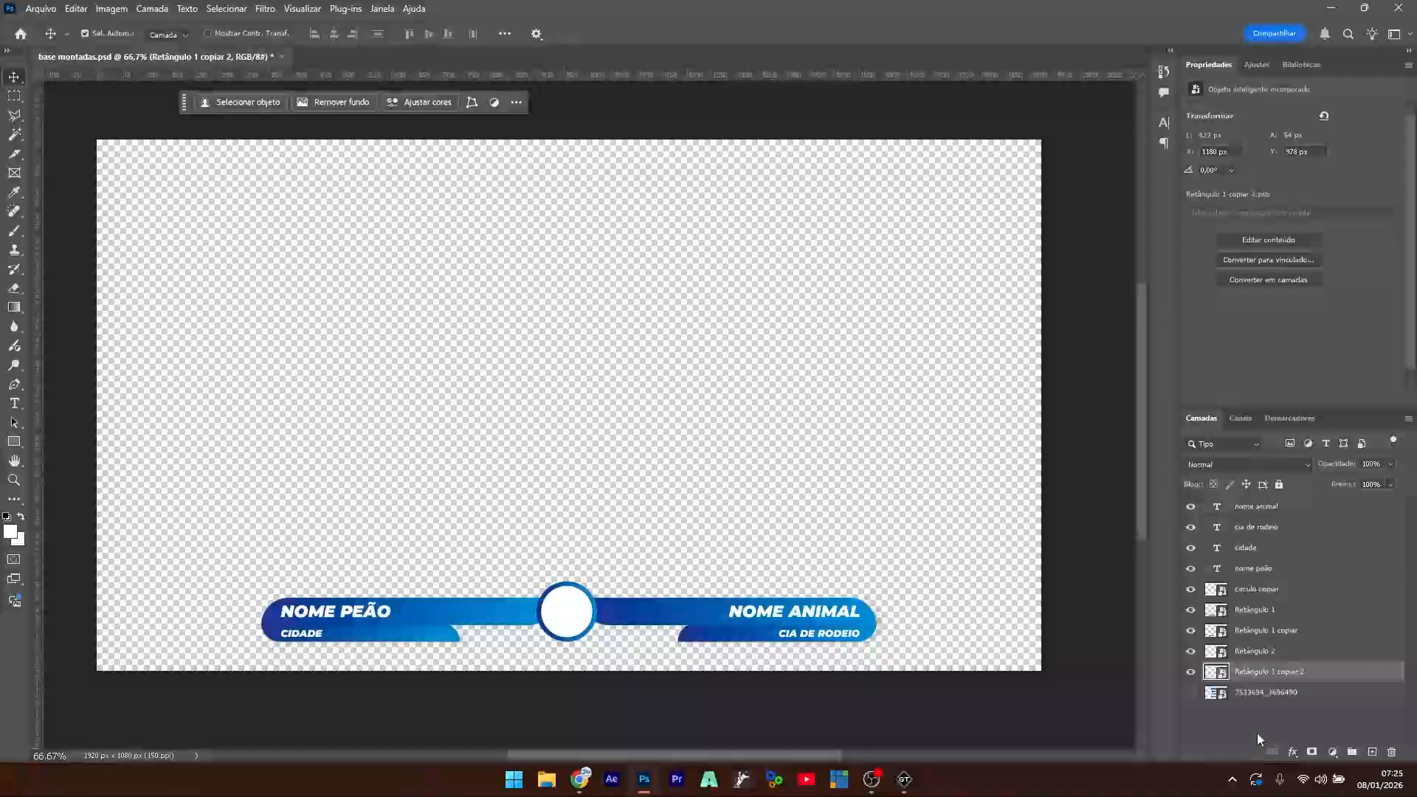
key(ctrl+s)
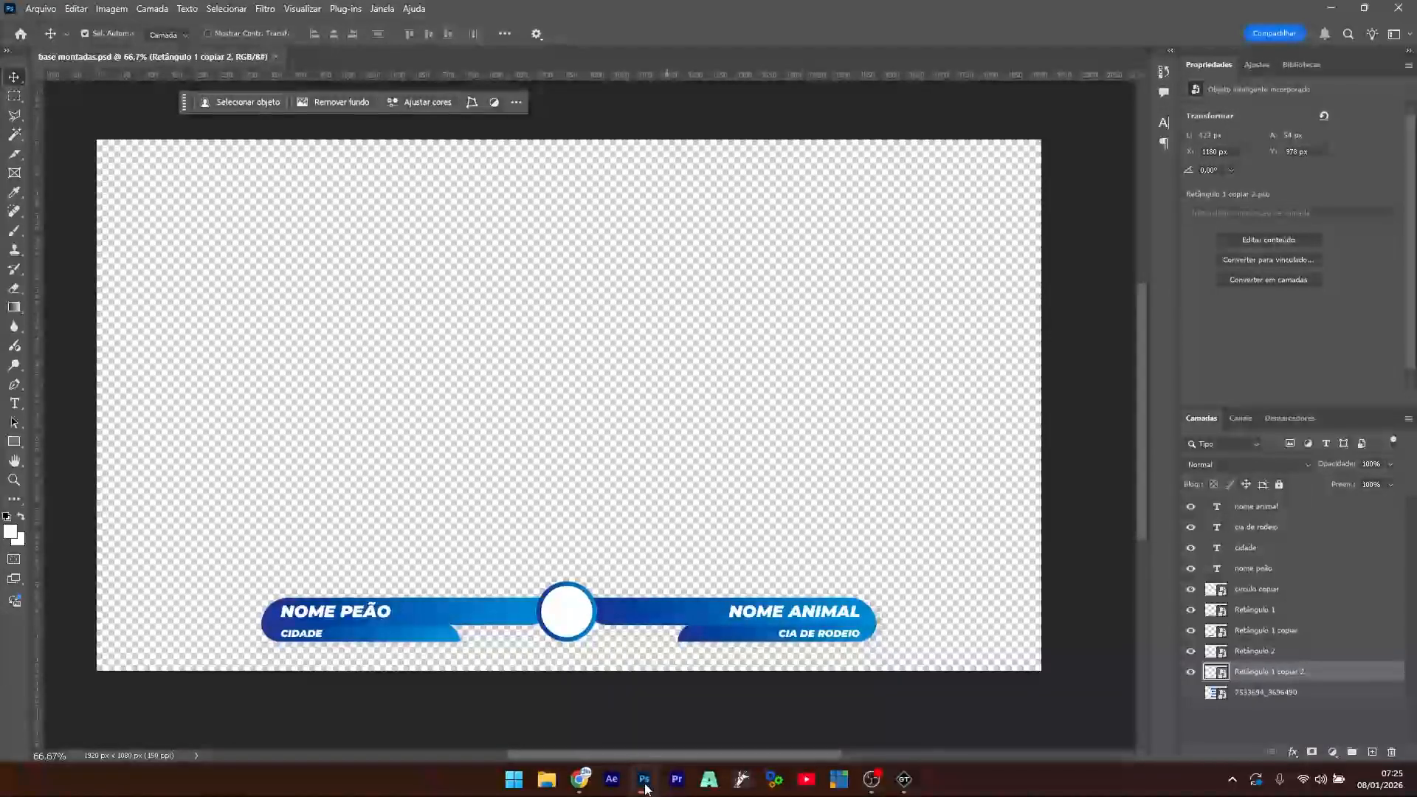
click(904, 780)
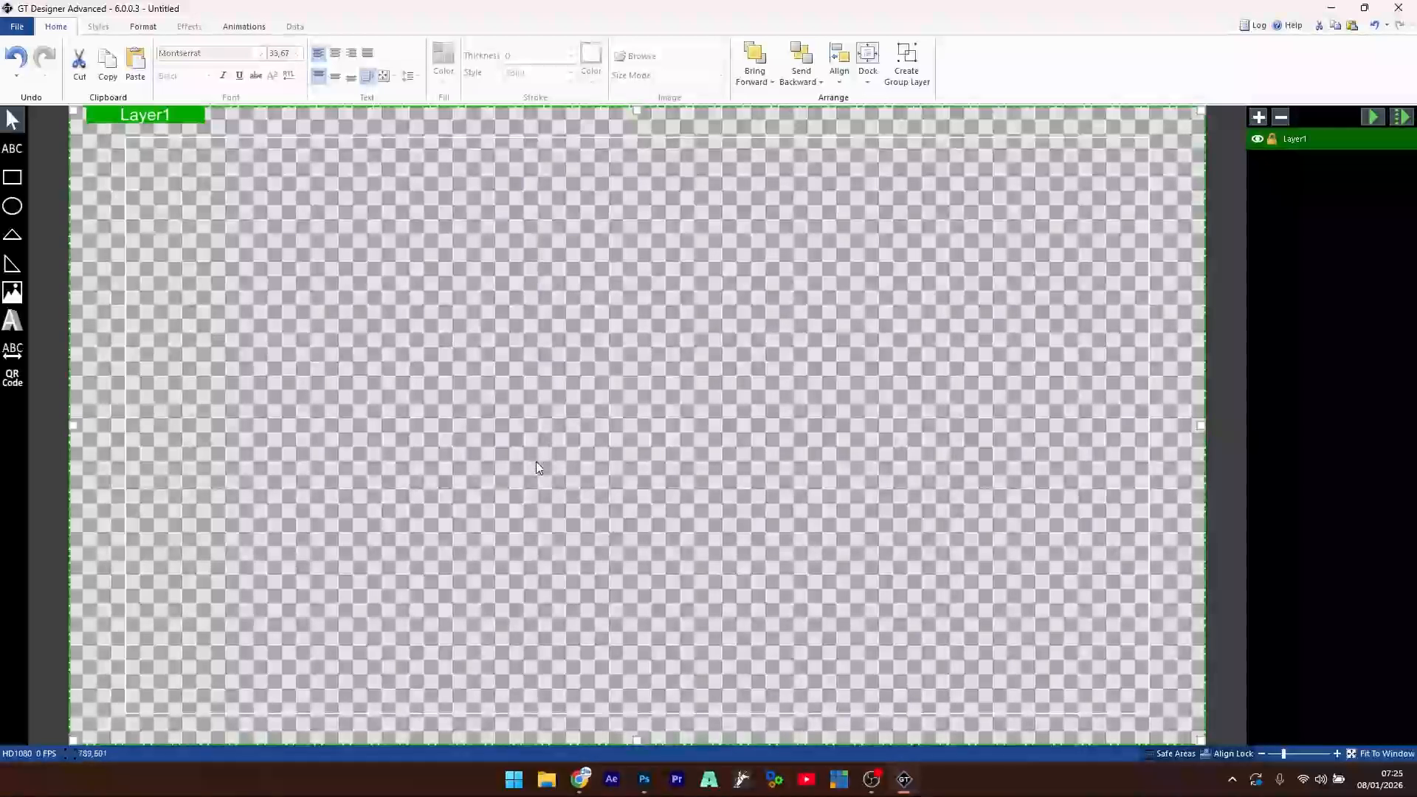
- Re-import base montadas.psd, answering Não to saving the untitled scene
click(17, 28)
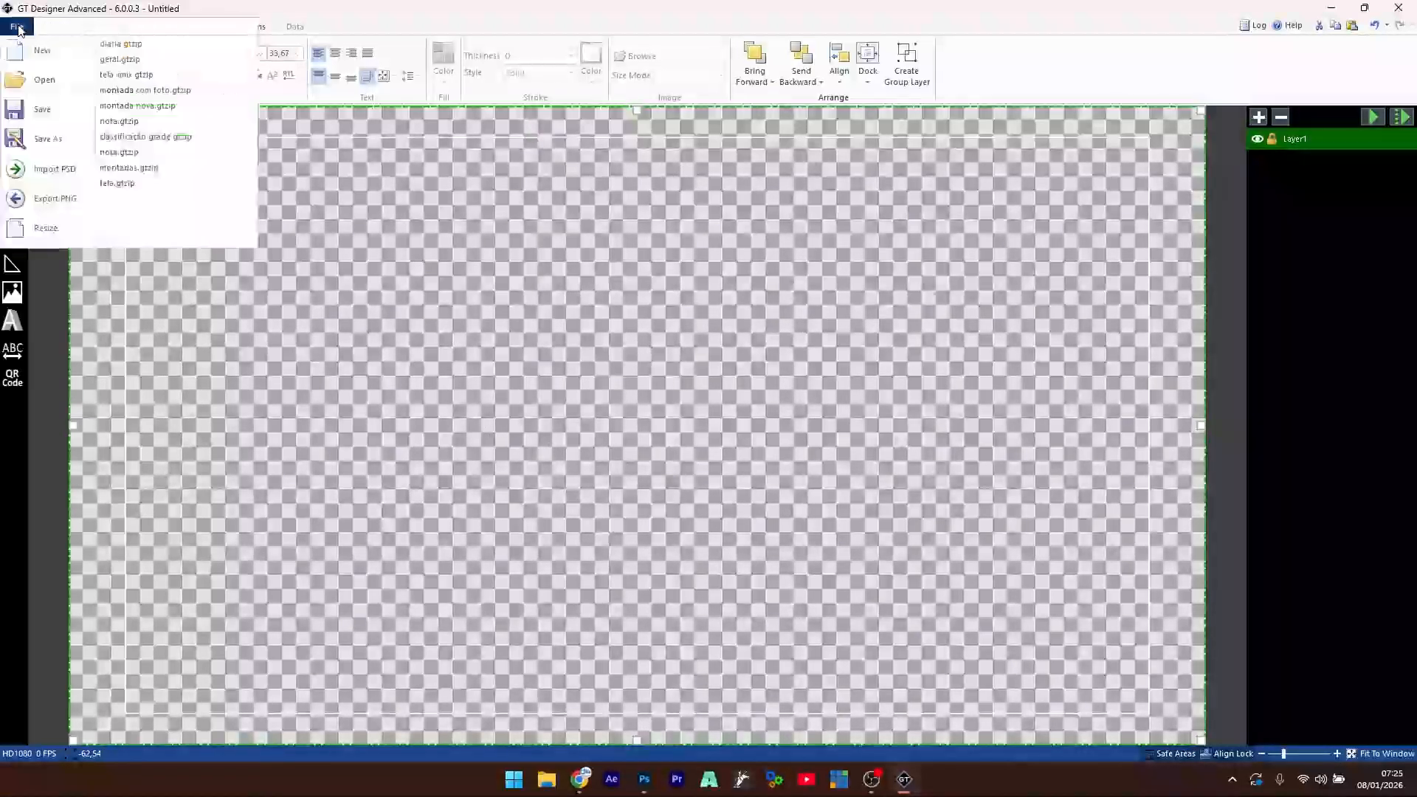
click(61, 175)
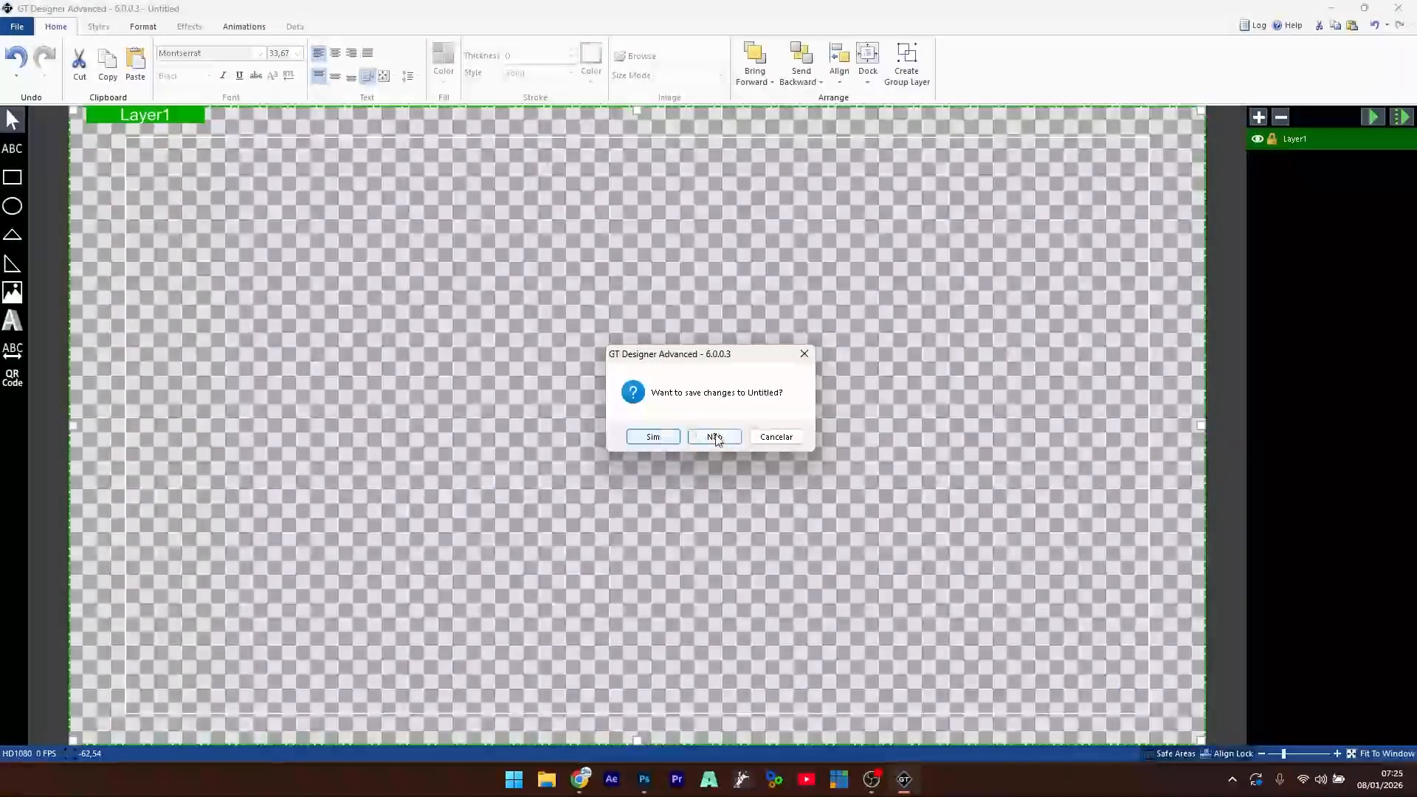
click(715, 437)
double_click(173, 153)
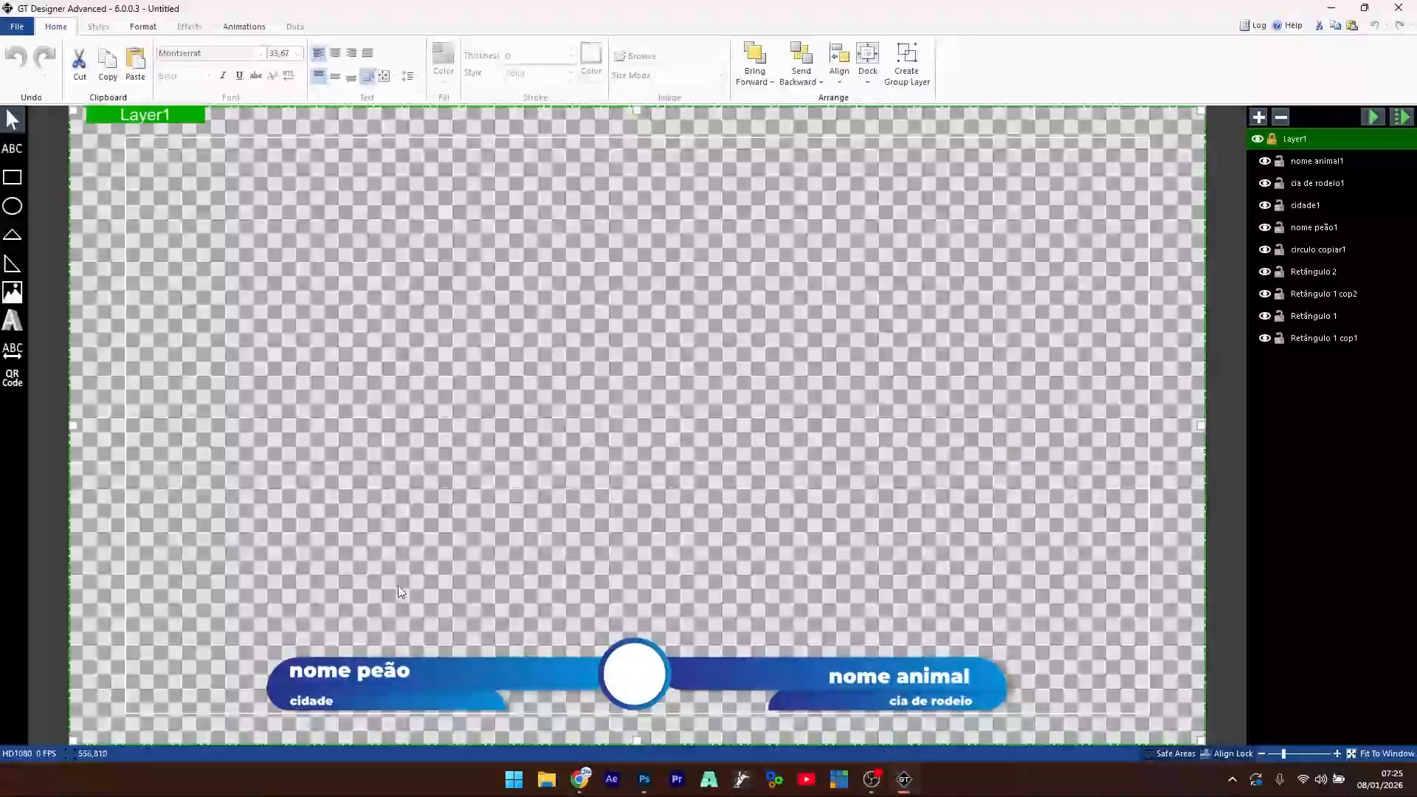
- Nudge the nome peão text, then delete it
click(370, 678)
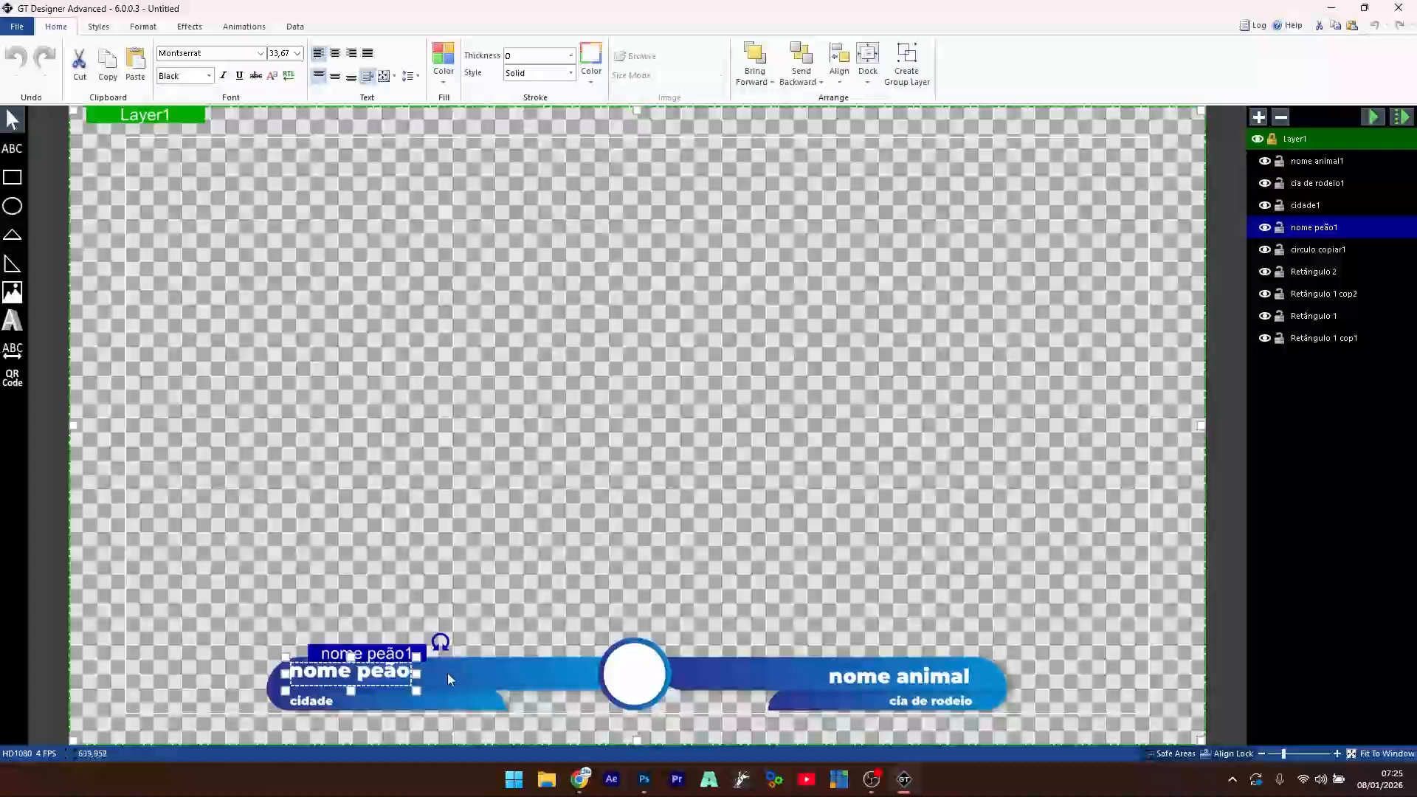
click(480, 543)
click(383, 675)
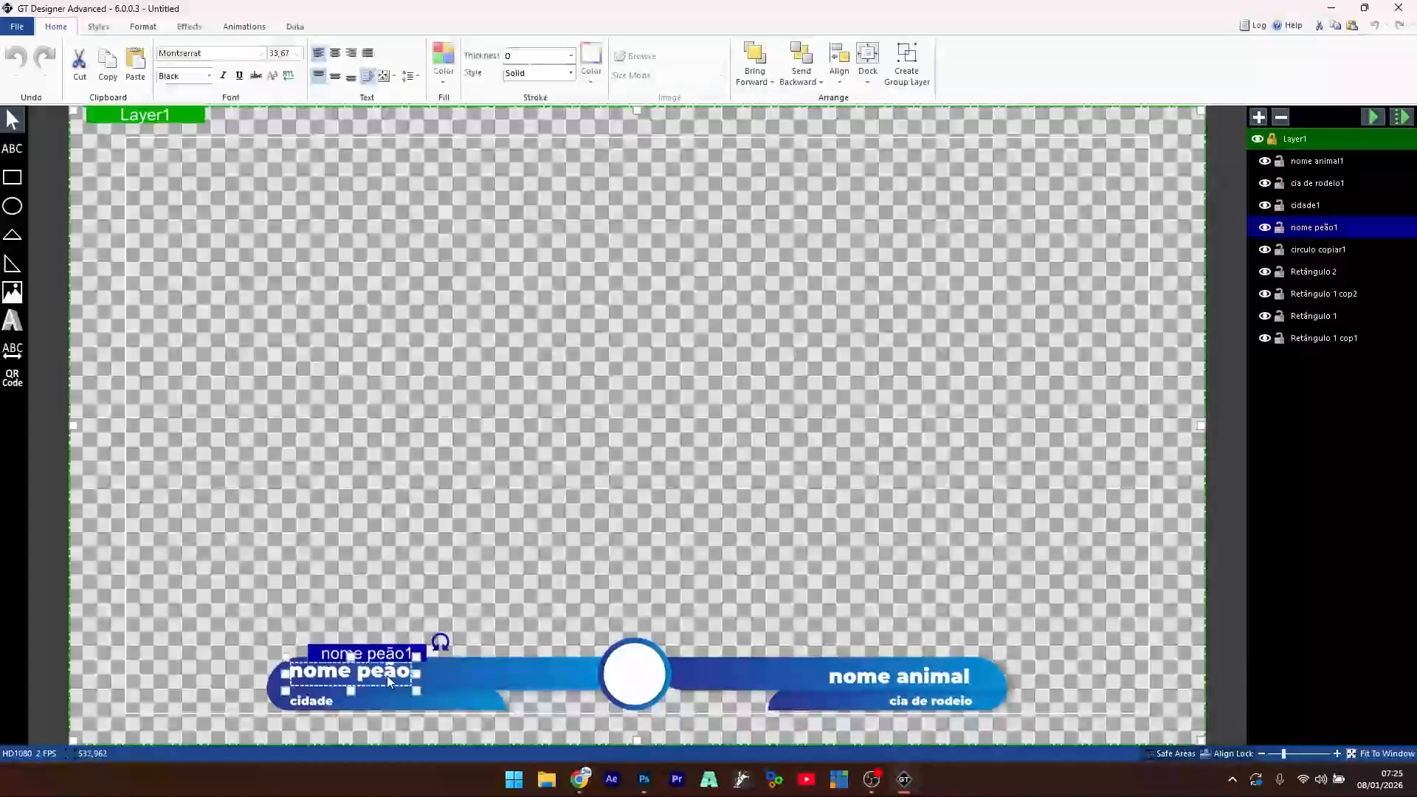
drag(384, 675, 377, 681)
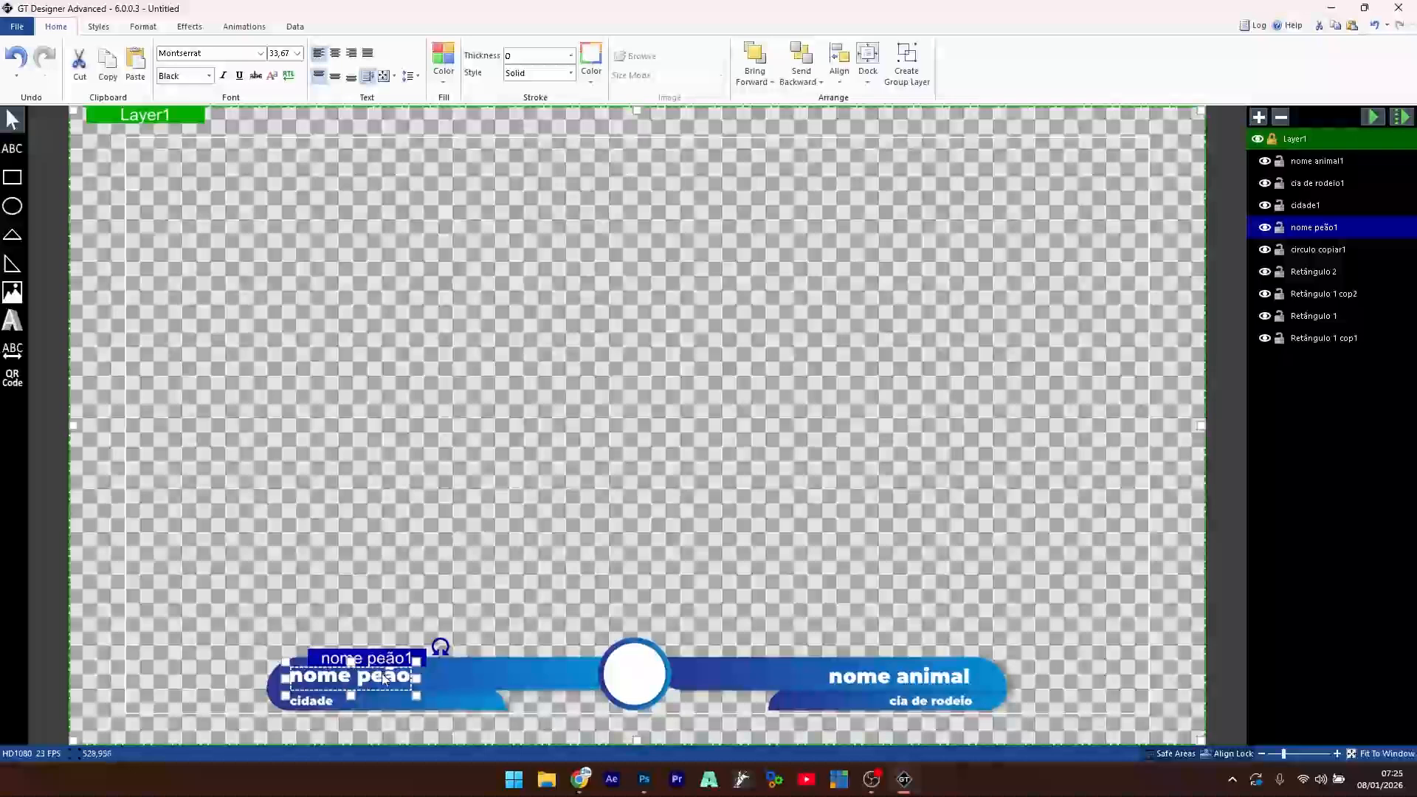
key(Up)
key(Up)
key(Up)
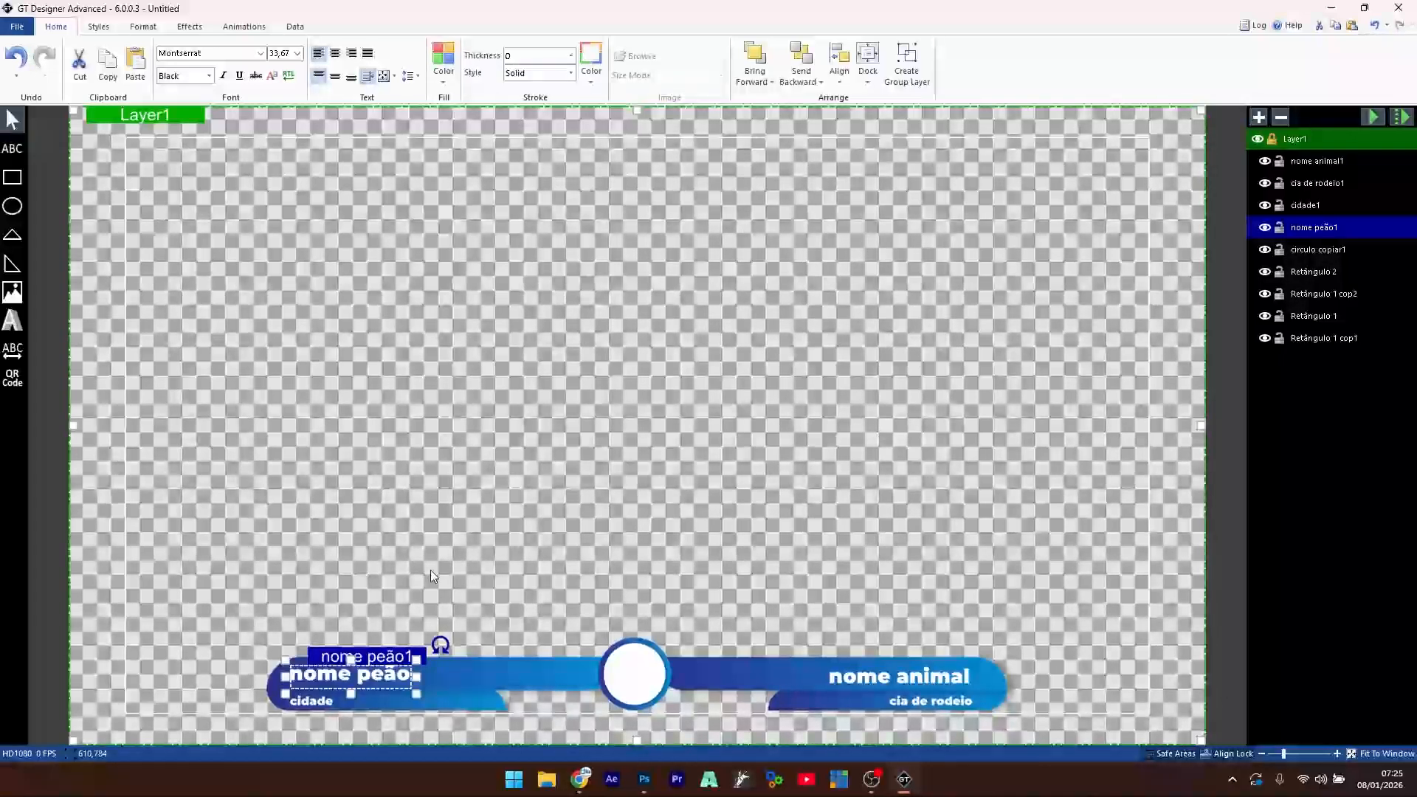
click(398, 546)
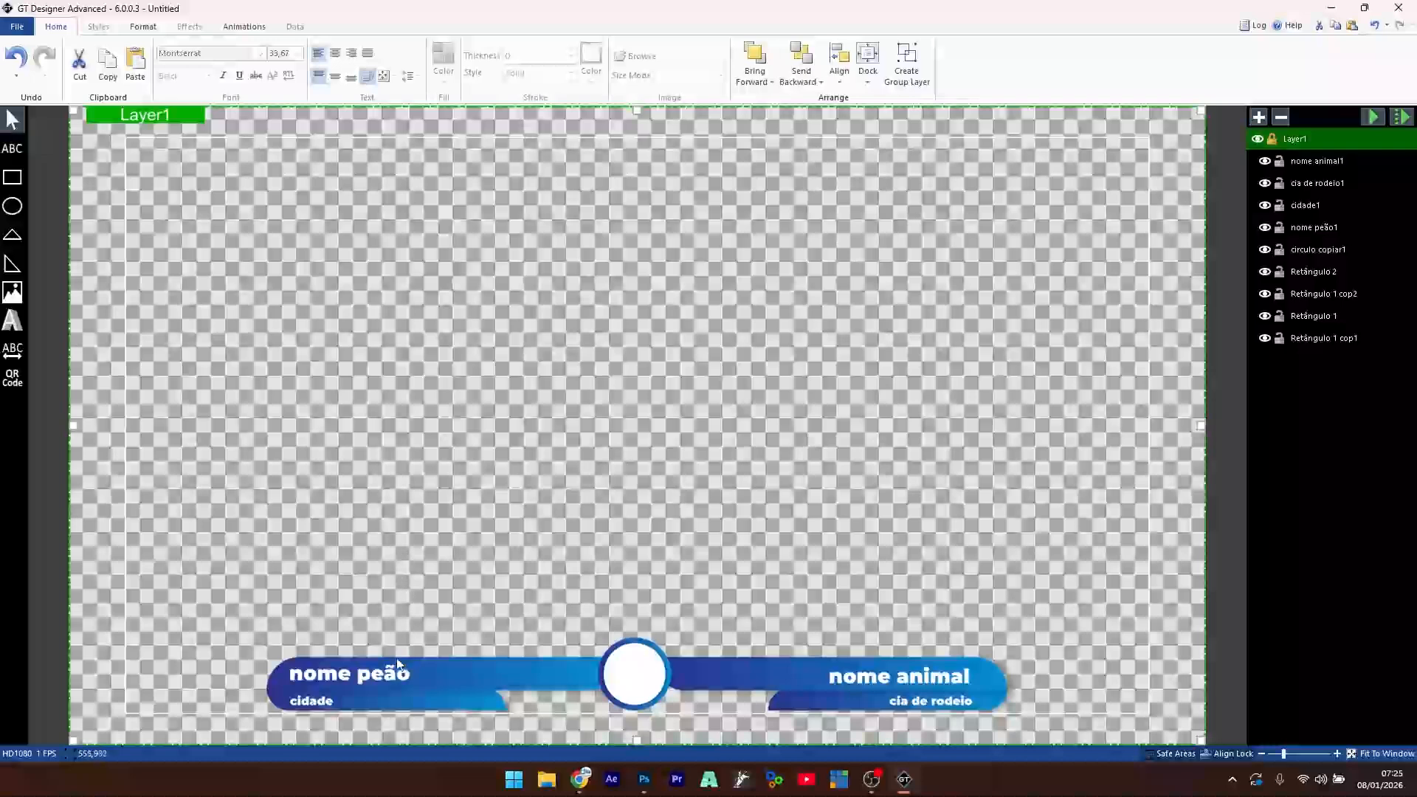
click(378, 676)
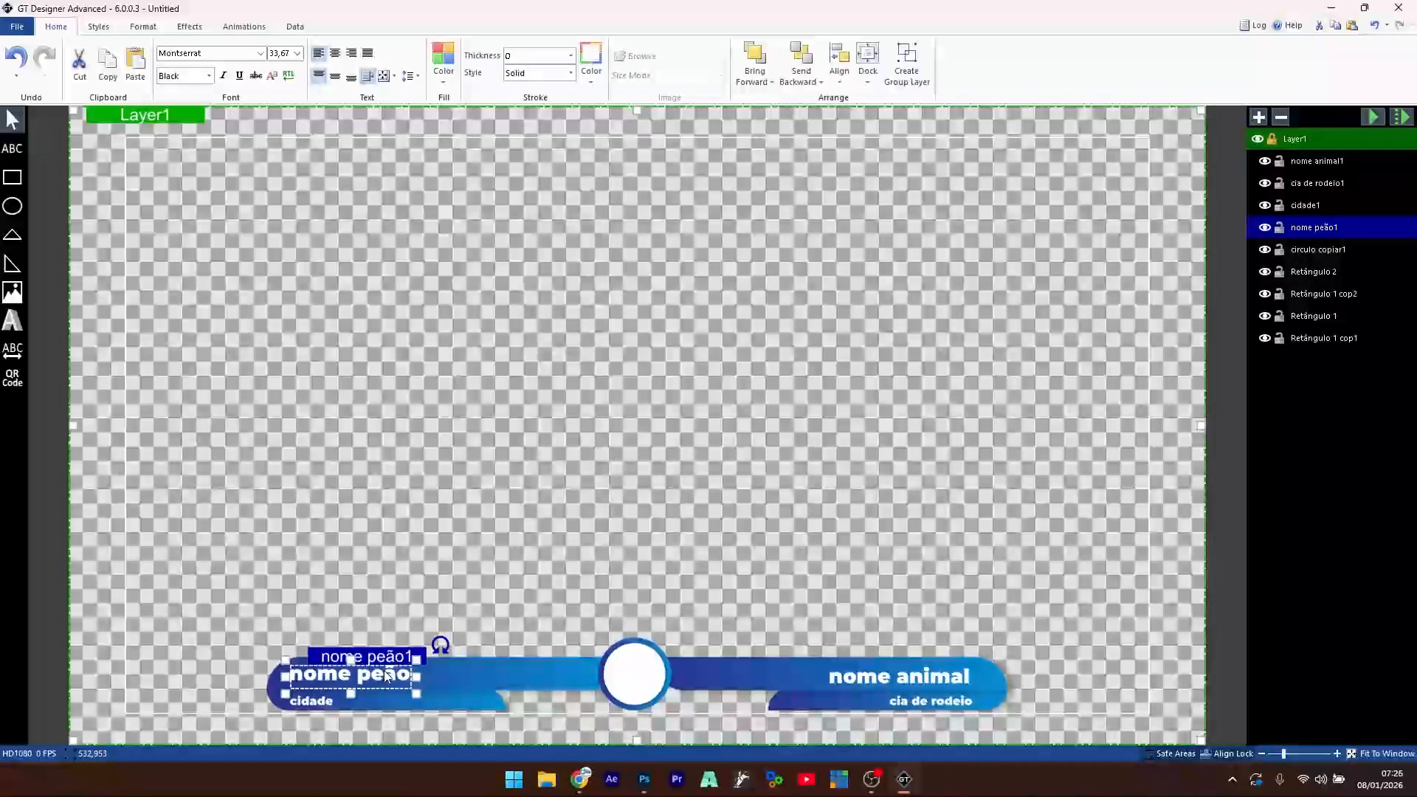
key(Delete)
- Delete the cidade, nome animal and cia de rodeio text labels
click(347, 699)
key(Delete)
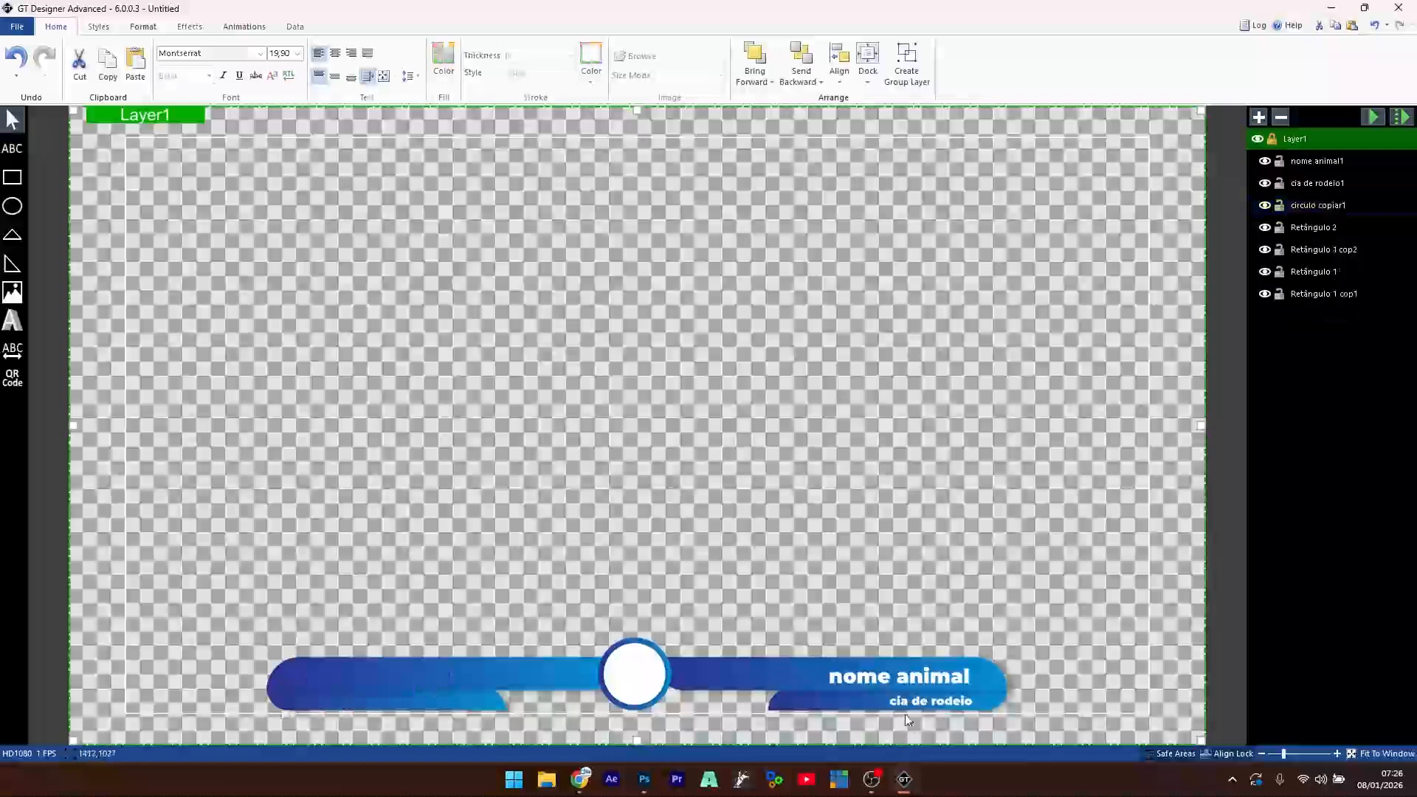
click(912, 678)
click(940, 707)
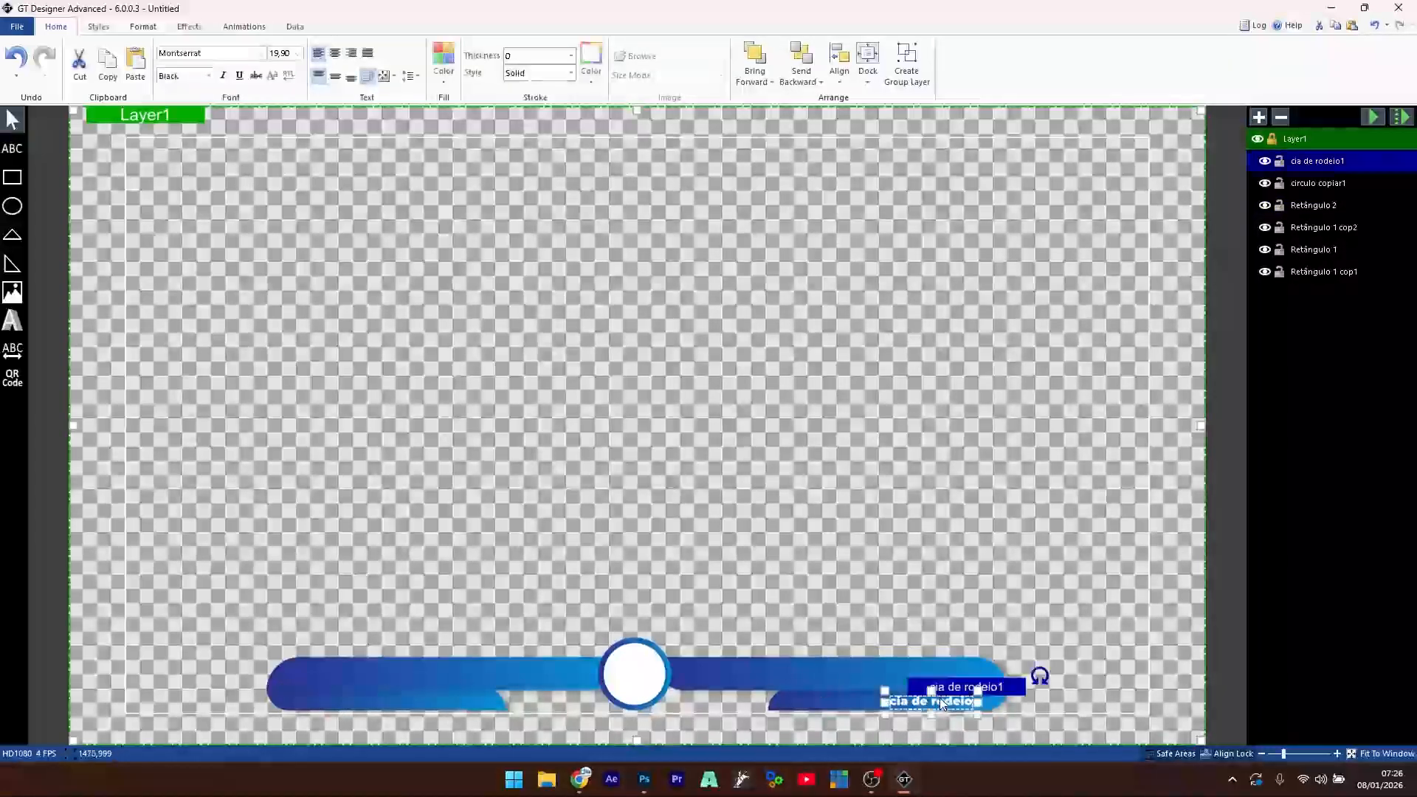
key(Delete)
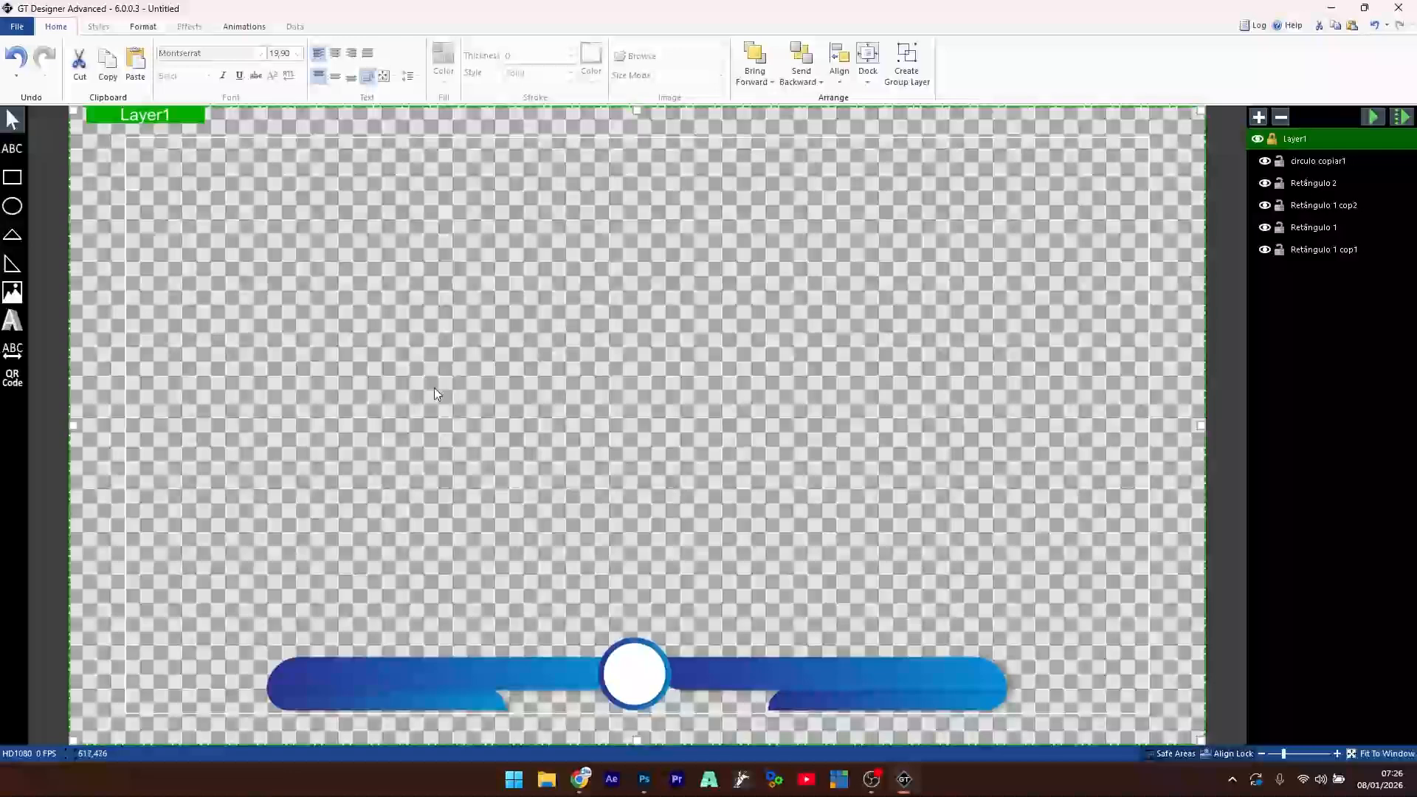
- Insert LOGO BURI from the Desktop buri folder and scale it into the white ring
click(21, 292)
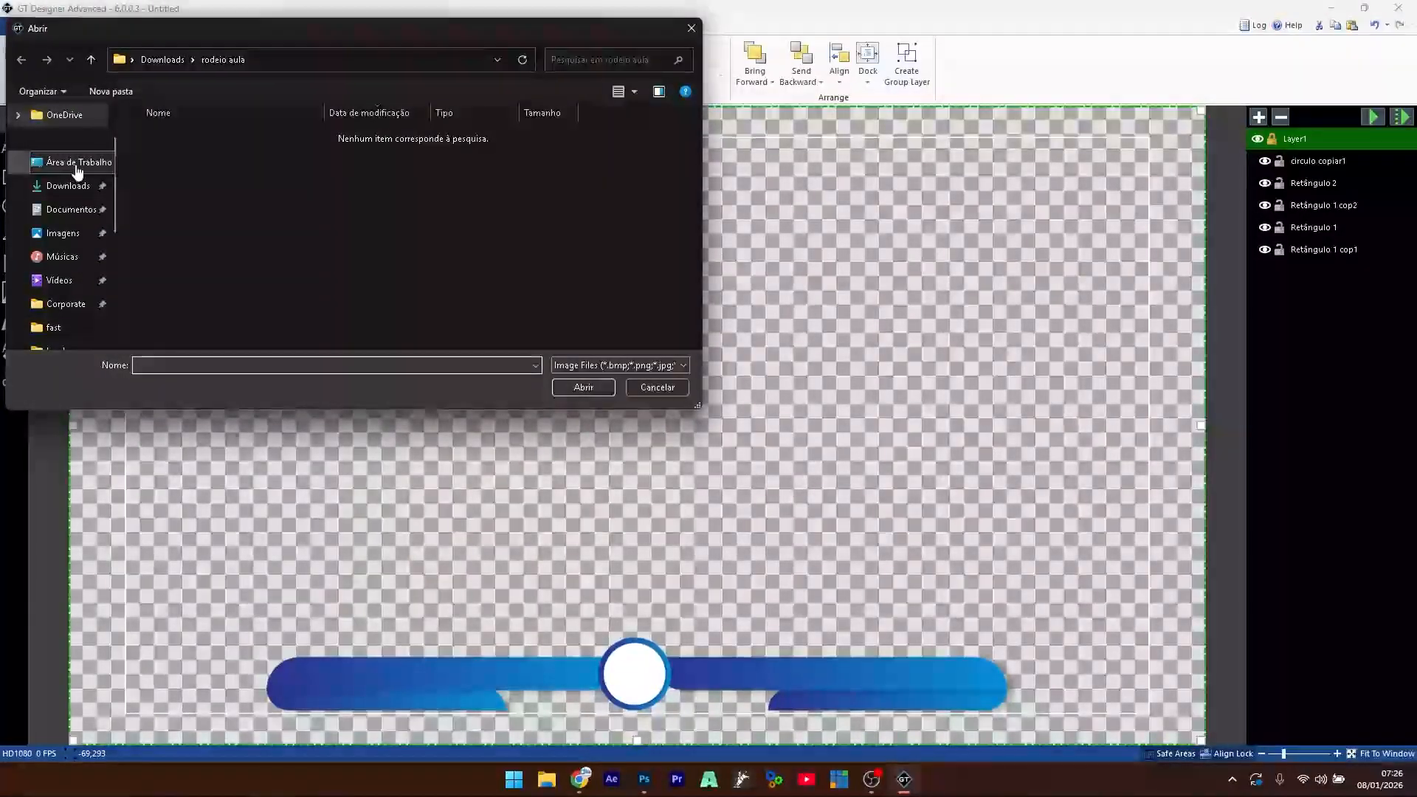
click(78, 164)
double_click(161, 147)
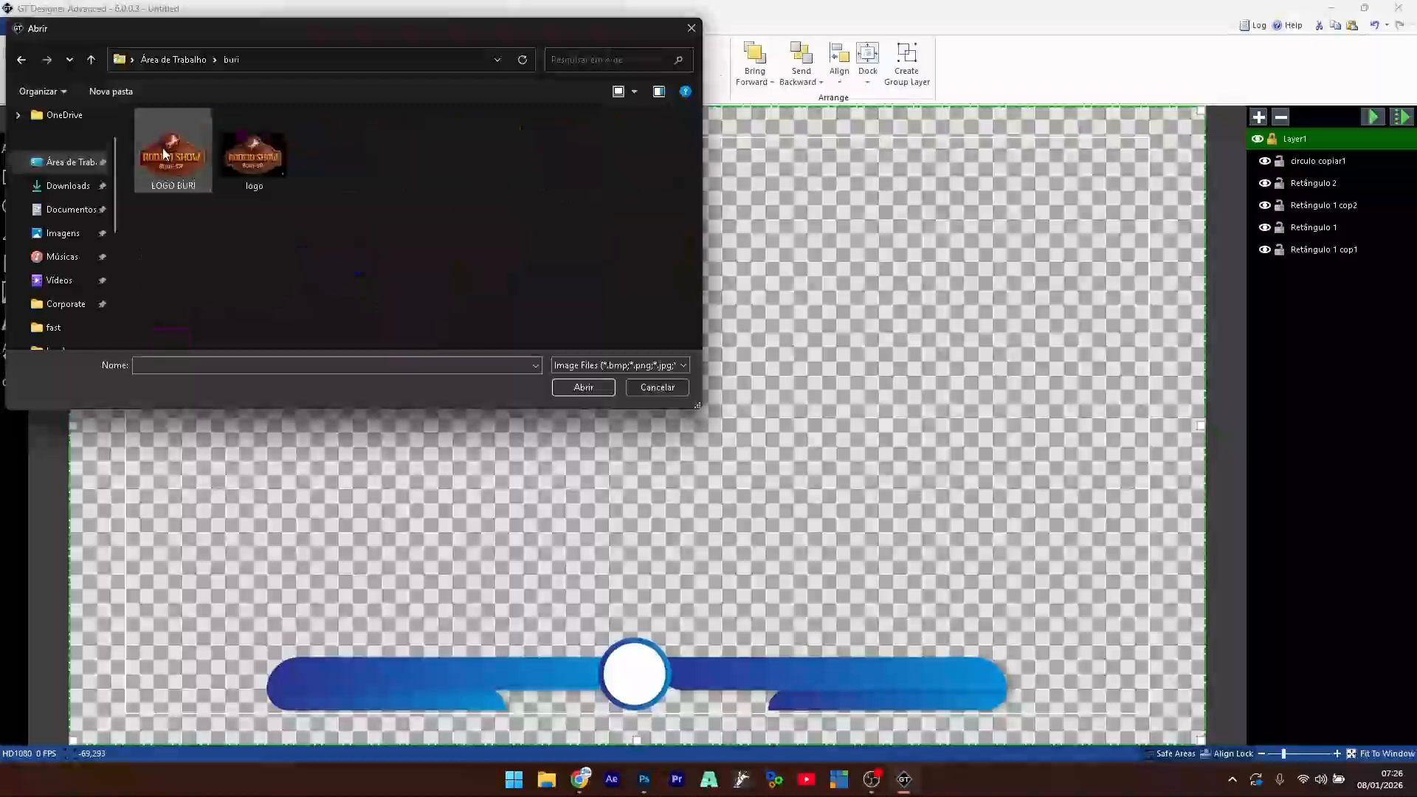
click(169, 160)
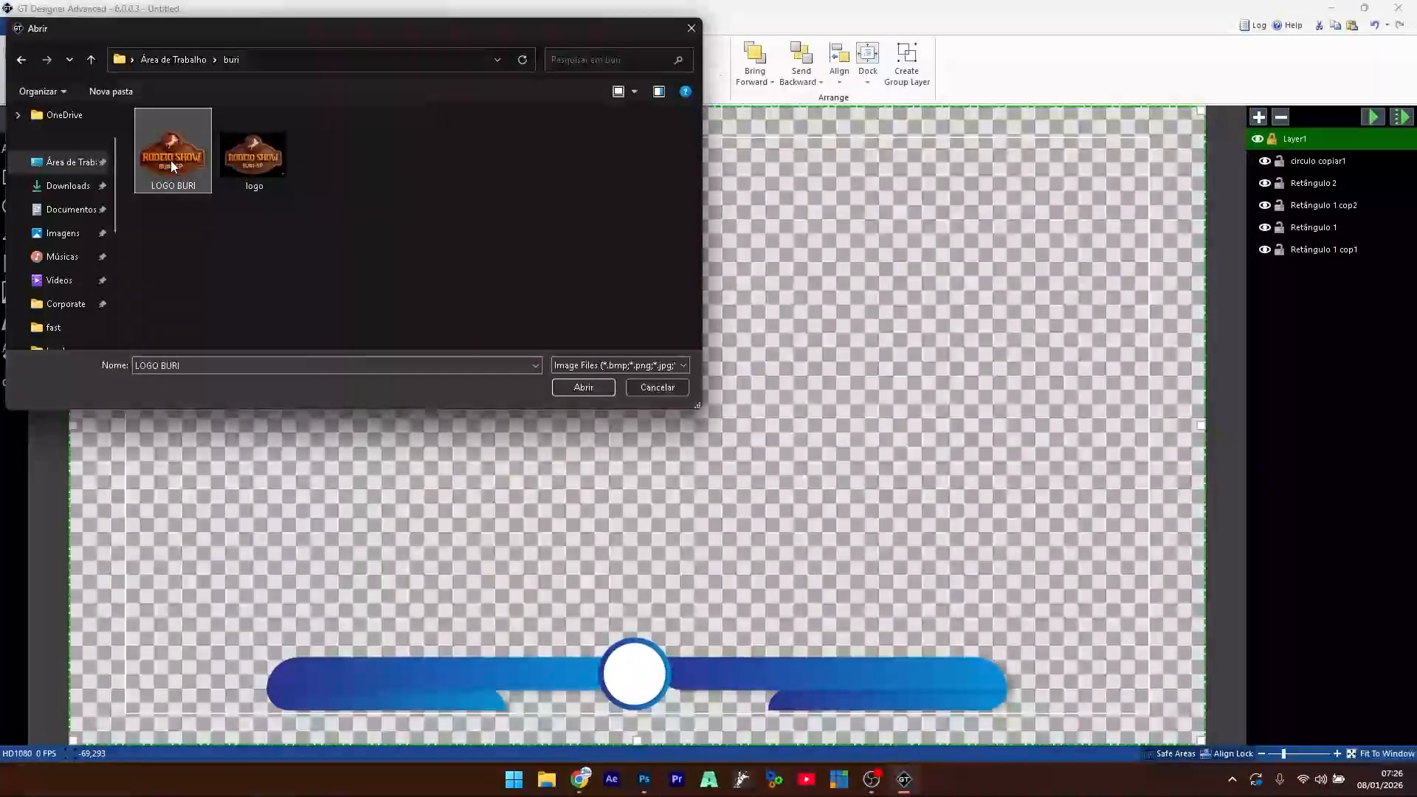
double_click(170, 164)
drag(320, 233, 743, 281)
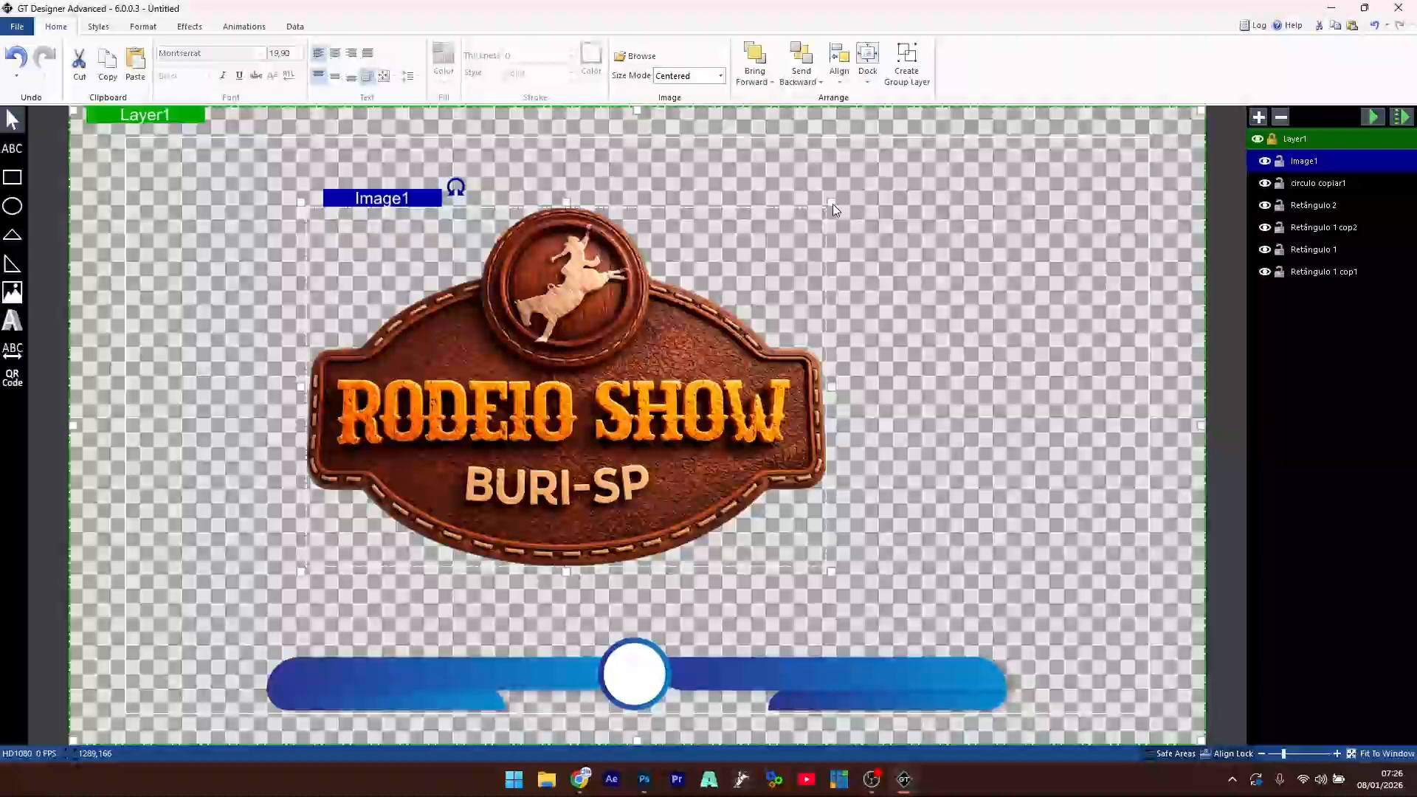
drag(833, 204, 632, 686)
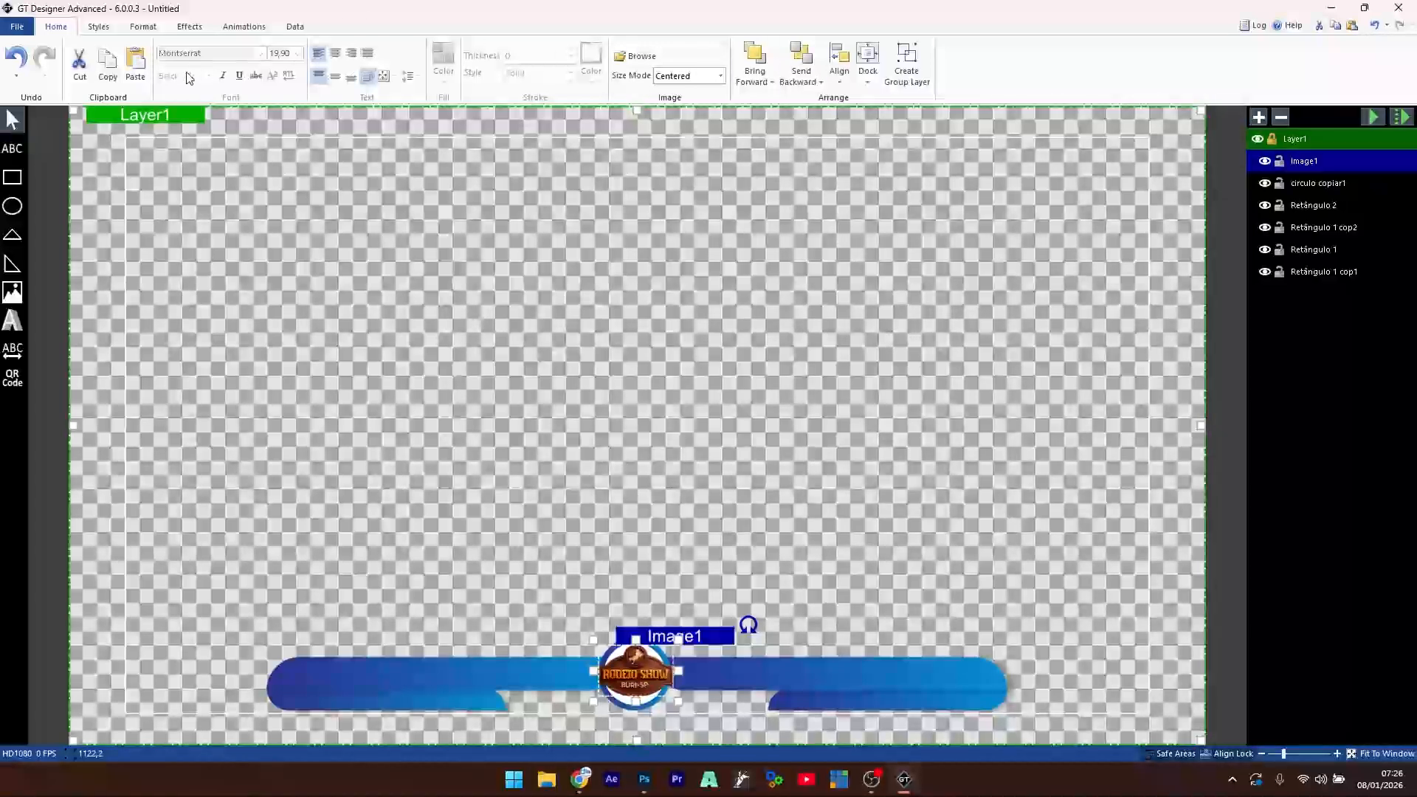
- Apply Align Center to put the logo horizontally in the middle of the canvas
click(18, 28)
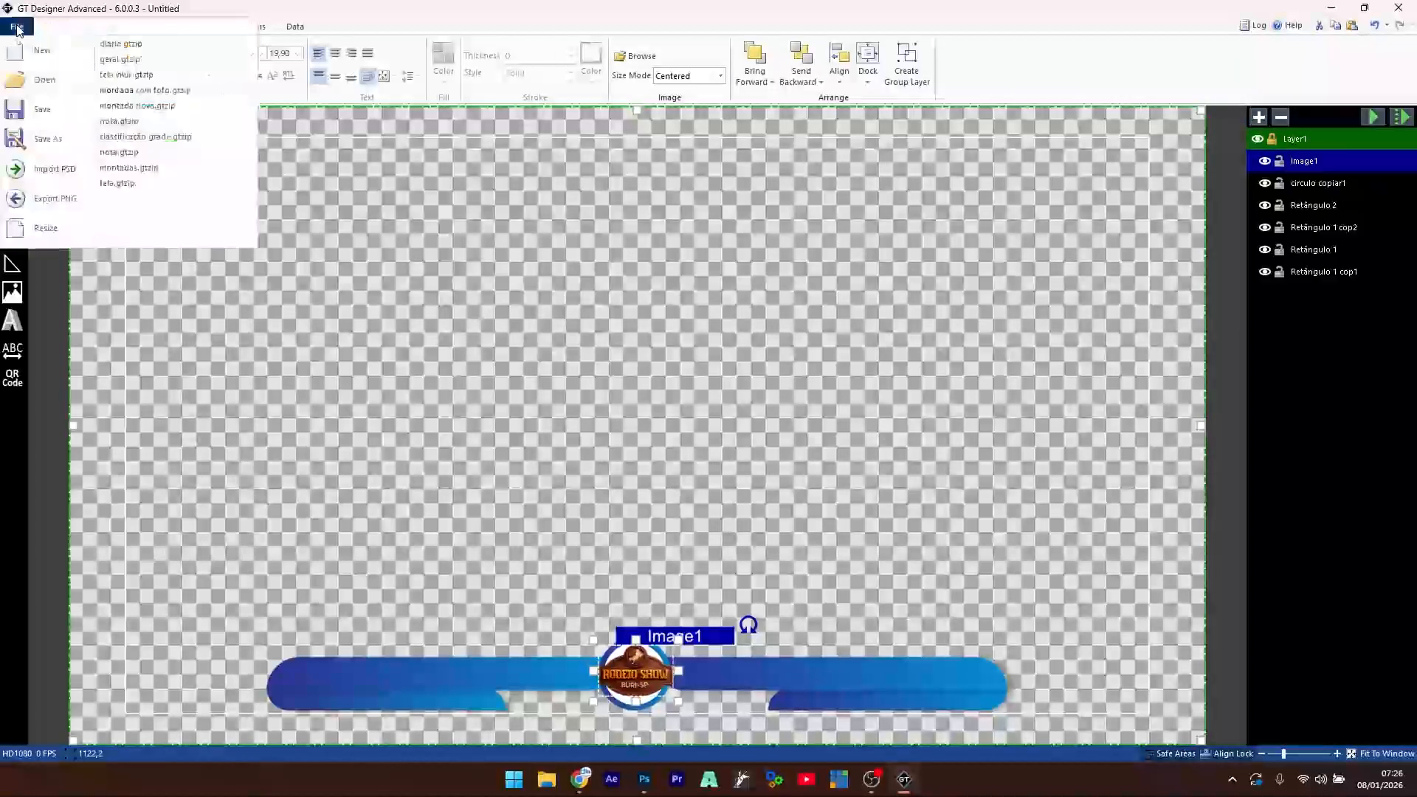
click(65, 31)
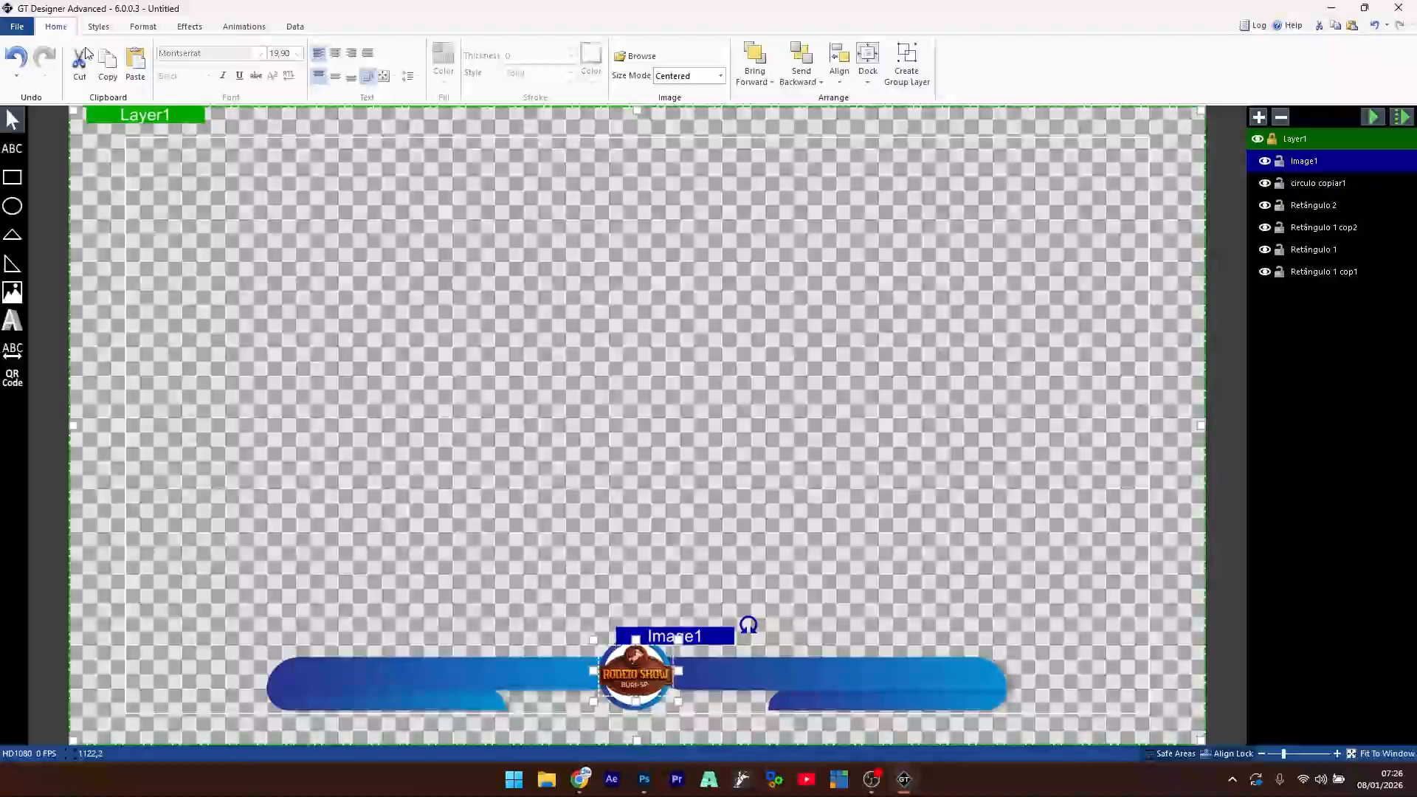
click(842, 62)
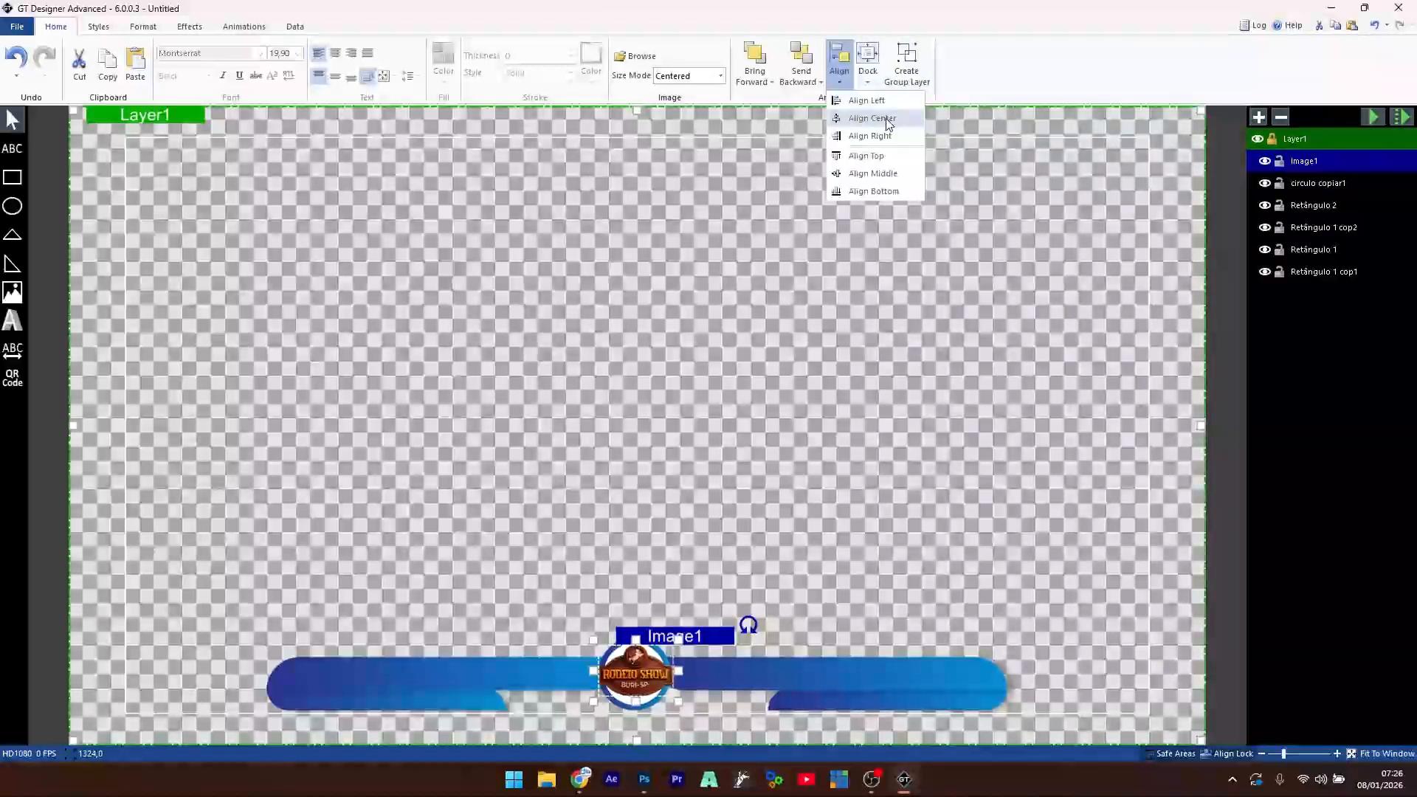
click(889, 124)
click(696, 493)
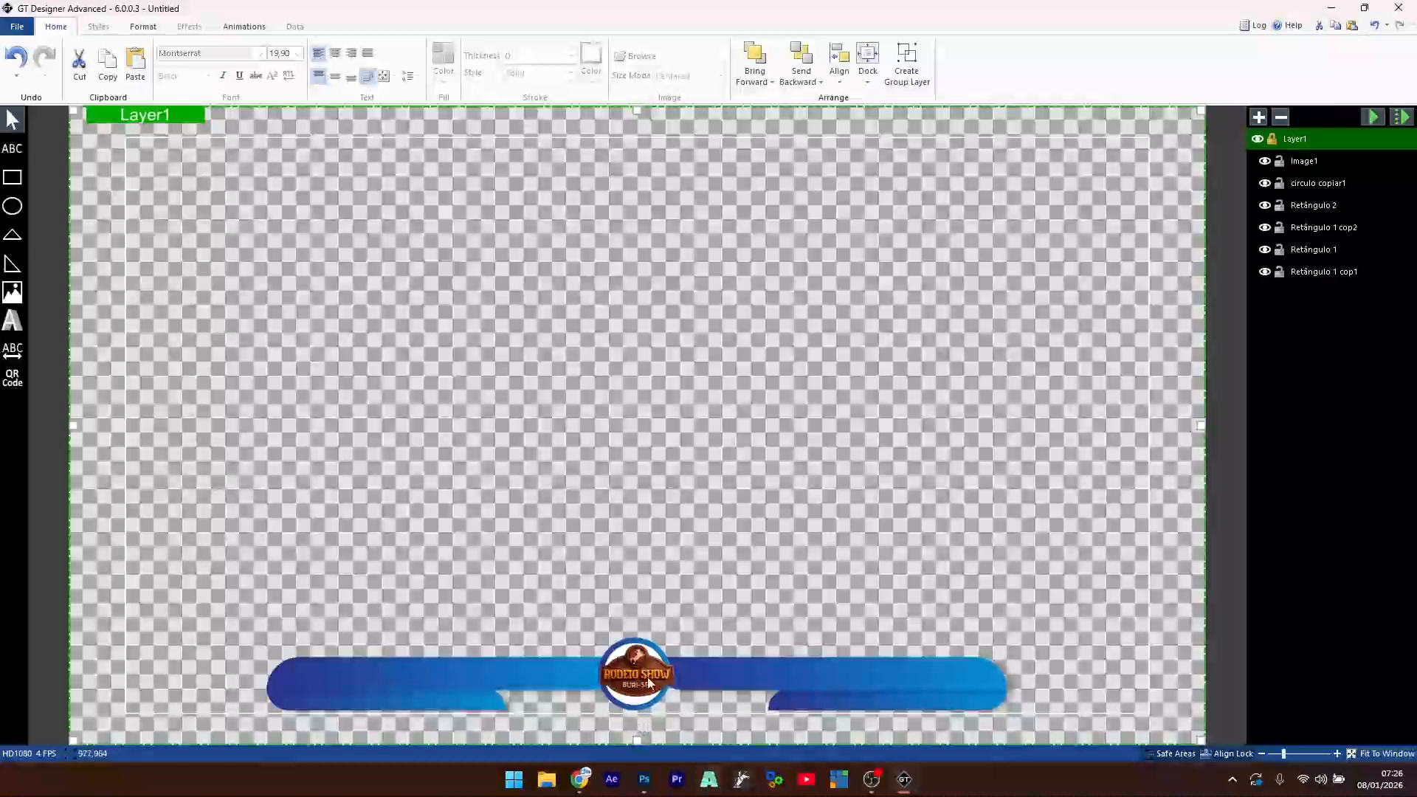
- Zoom in and nudge the logo slightly left onto the green centre guide
click(1294, 754)
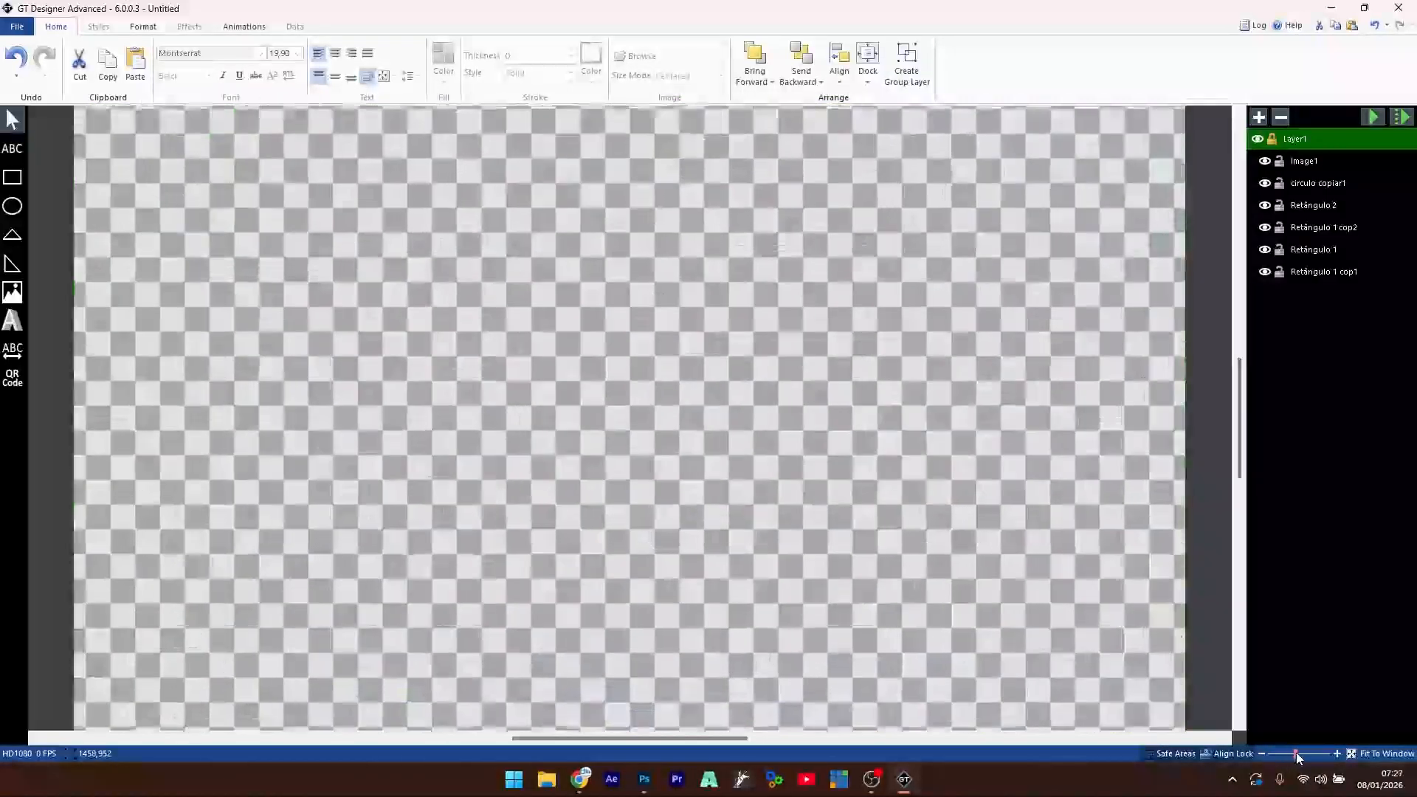
drag(1236, 374, 1229, 511)
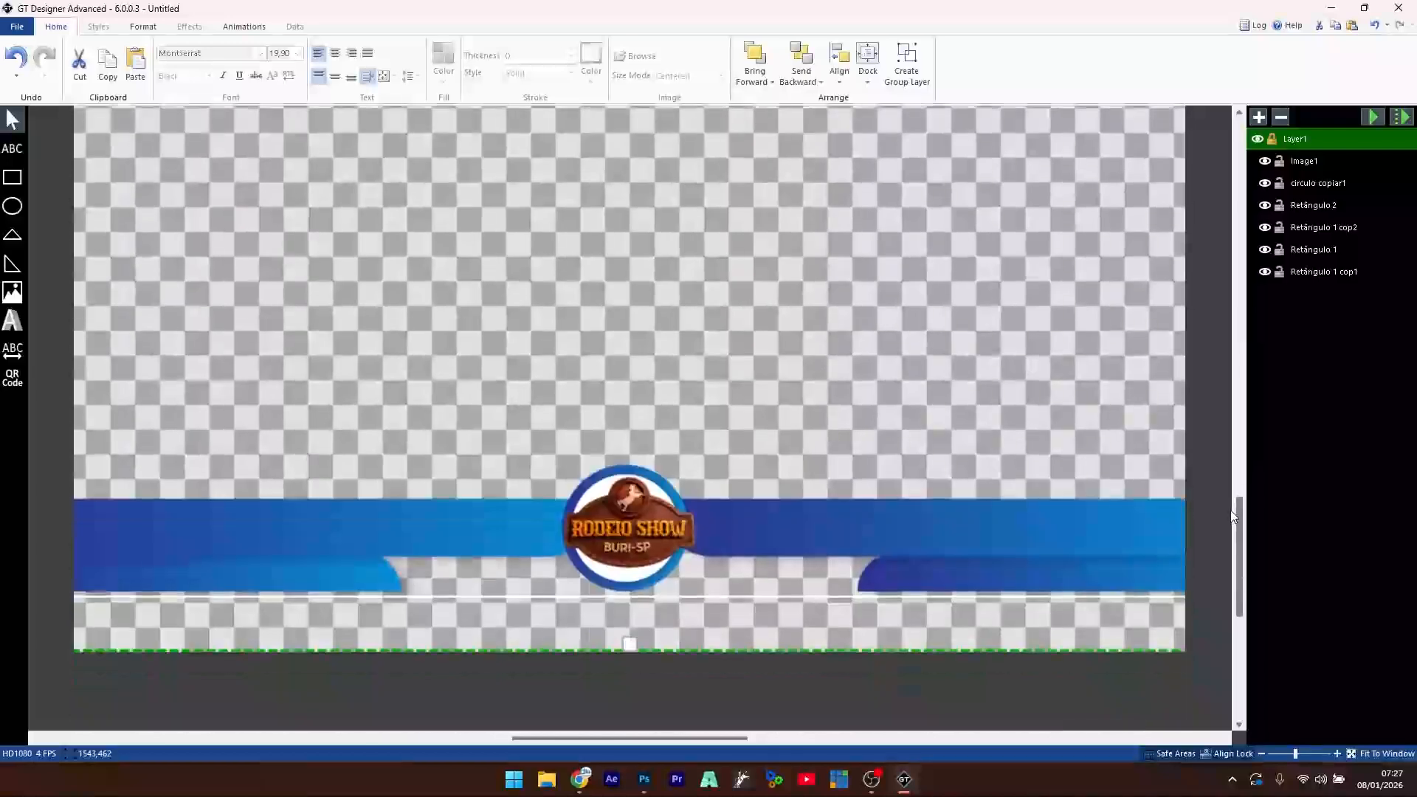
click(631, 533)
drag(631, 528, 626, 528)
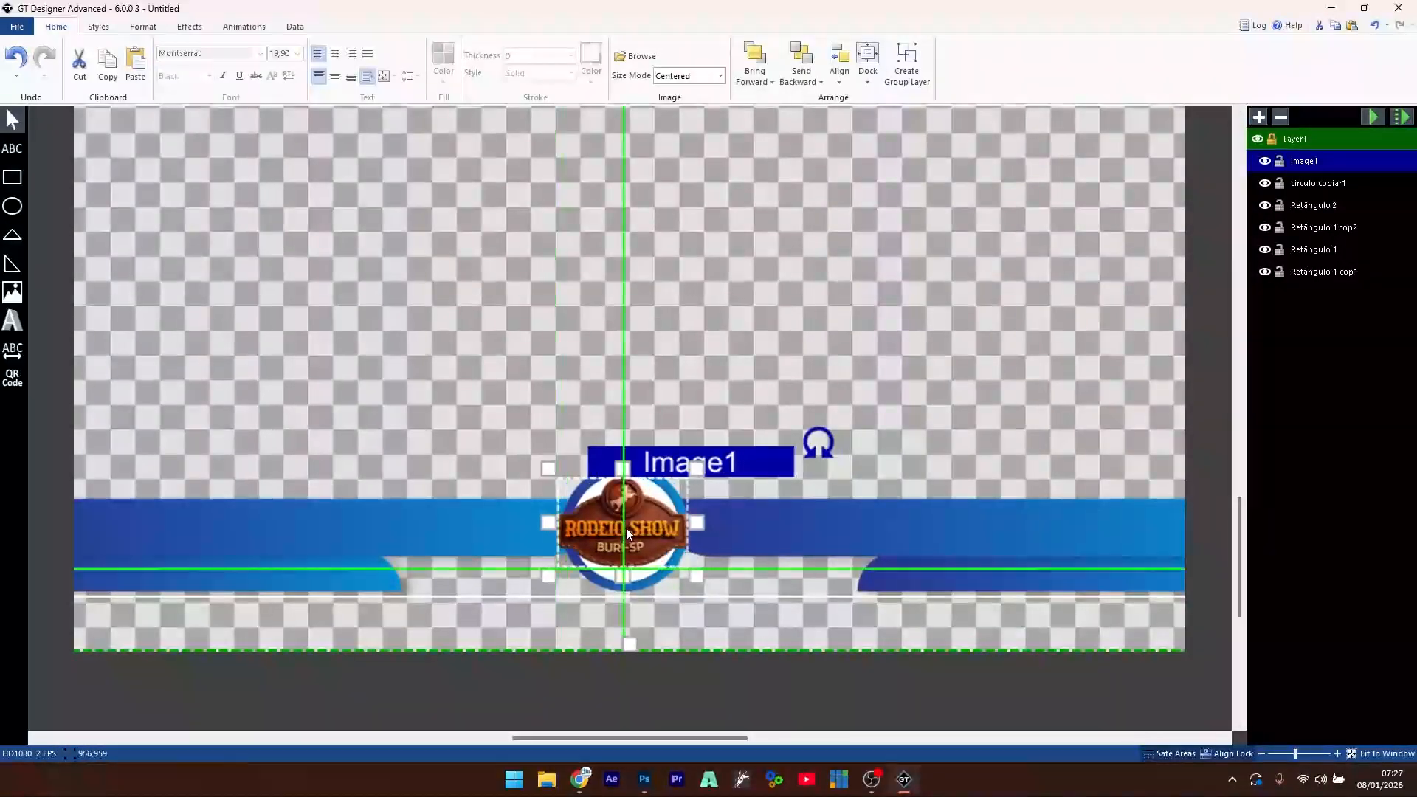
click(710, 431)
click(626, 524)
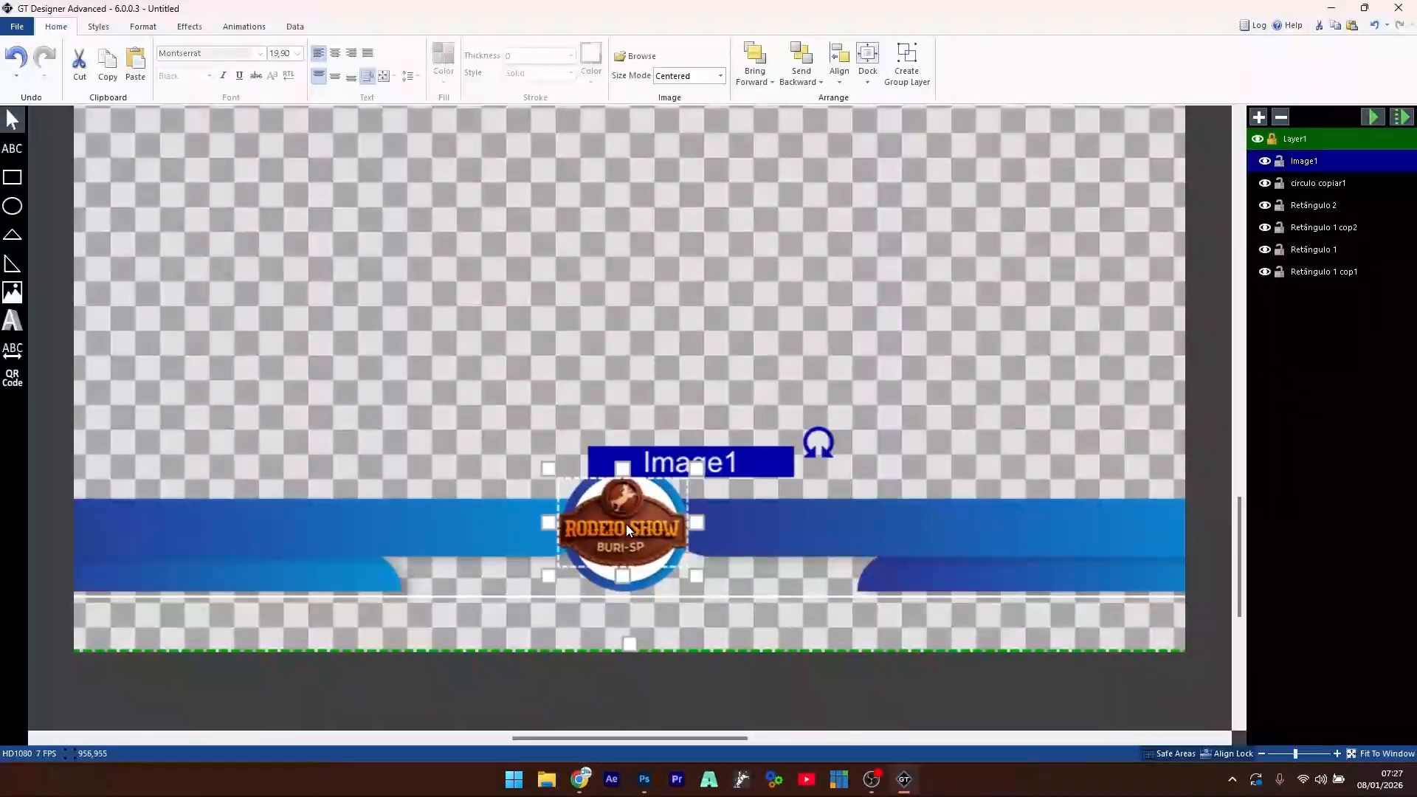
click(678, 325)
scroll(626, 470, down, 5)
scroll(626, 471, up, 6)
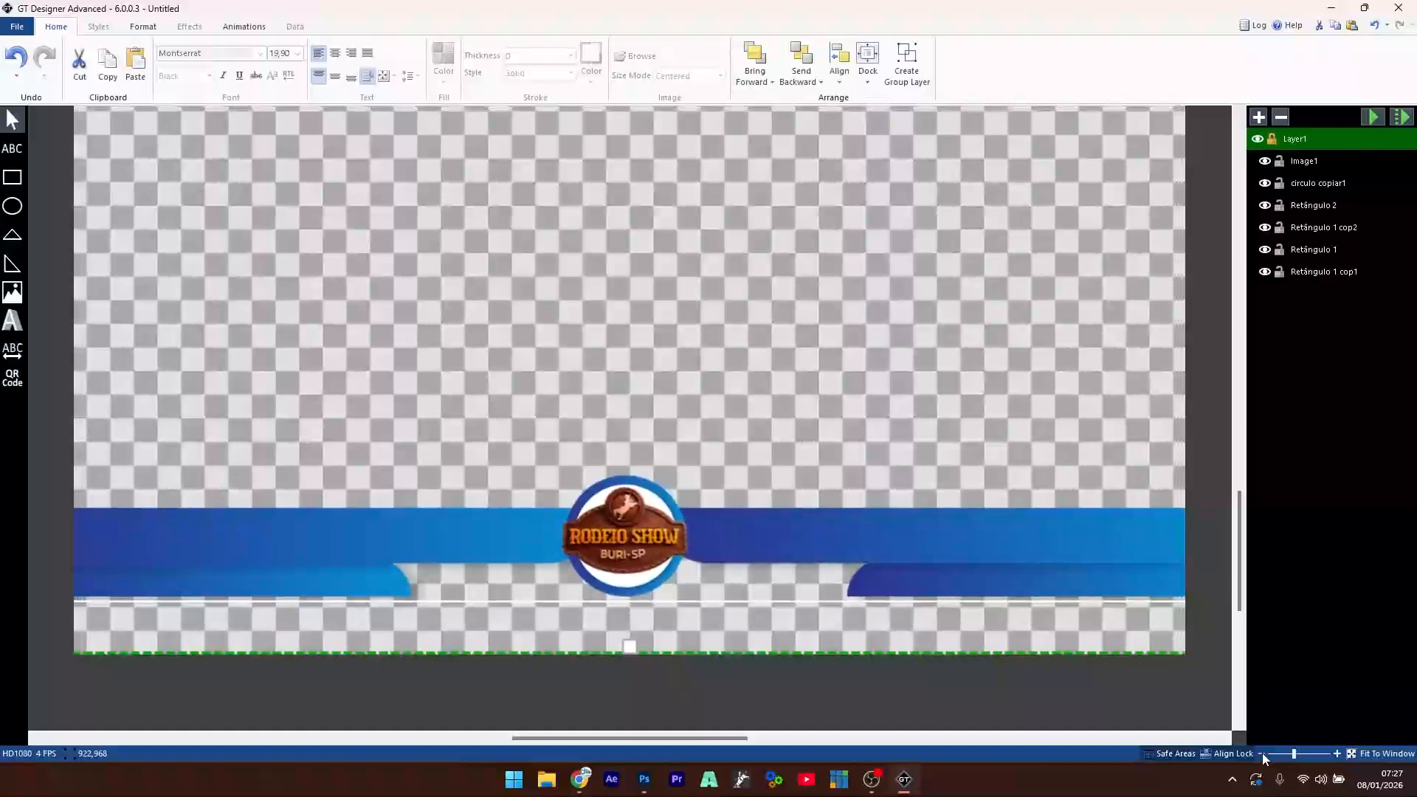
- Rename the Image1 layer to 'logo'
click(1302, 164)
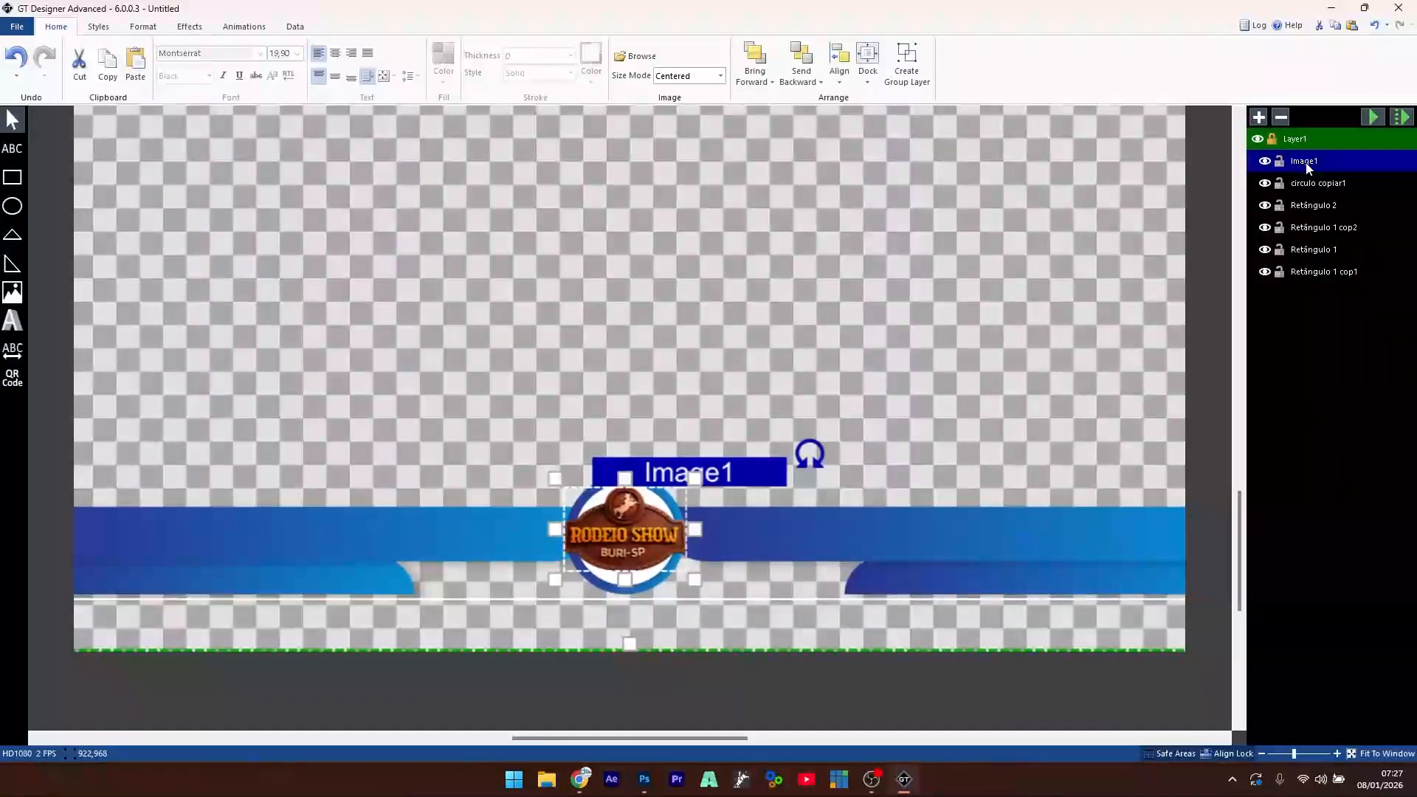
click(1312, 165)
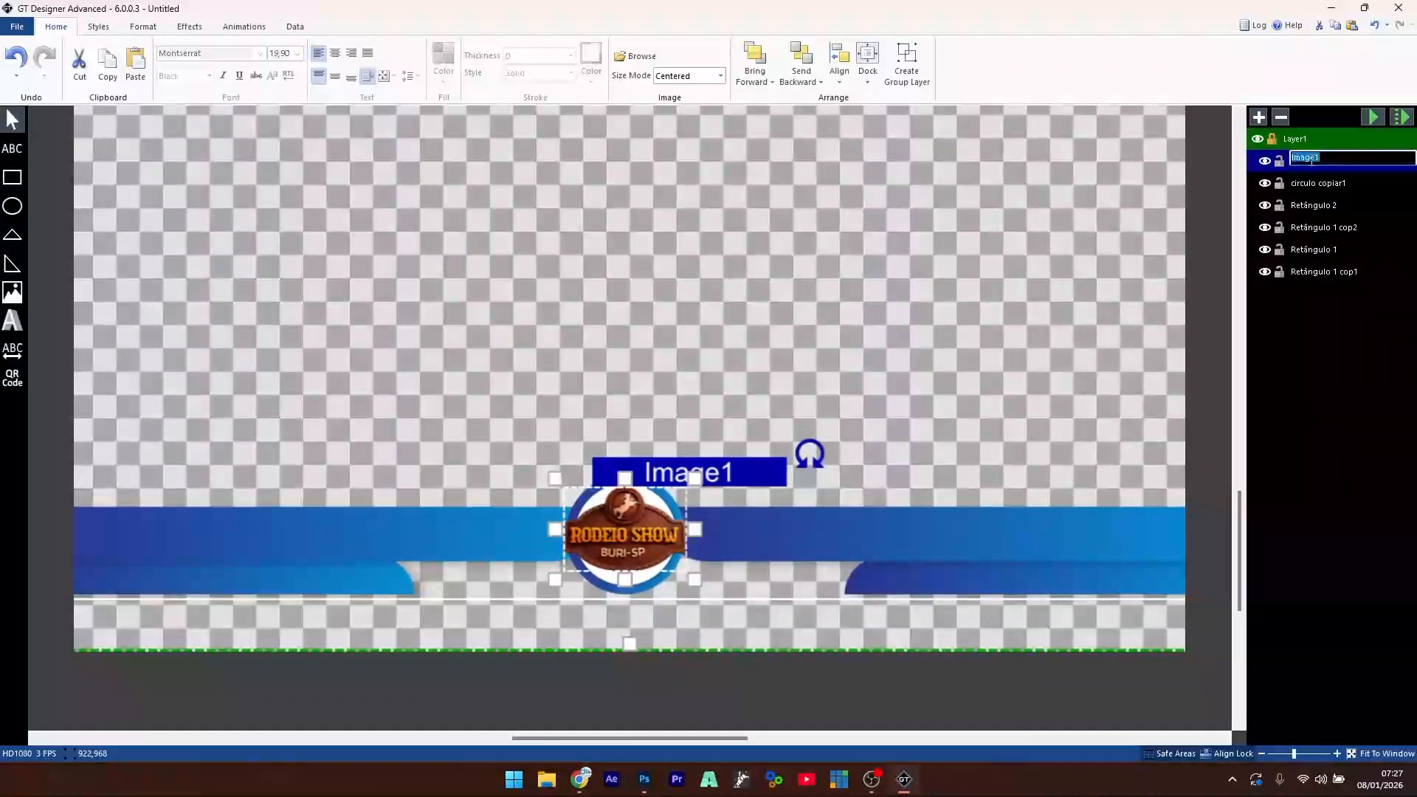
text(logo)
key(Return)
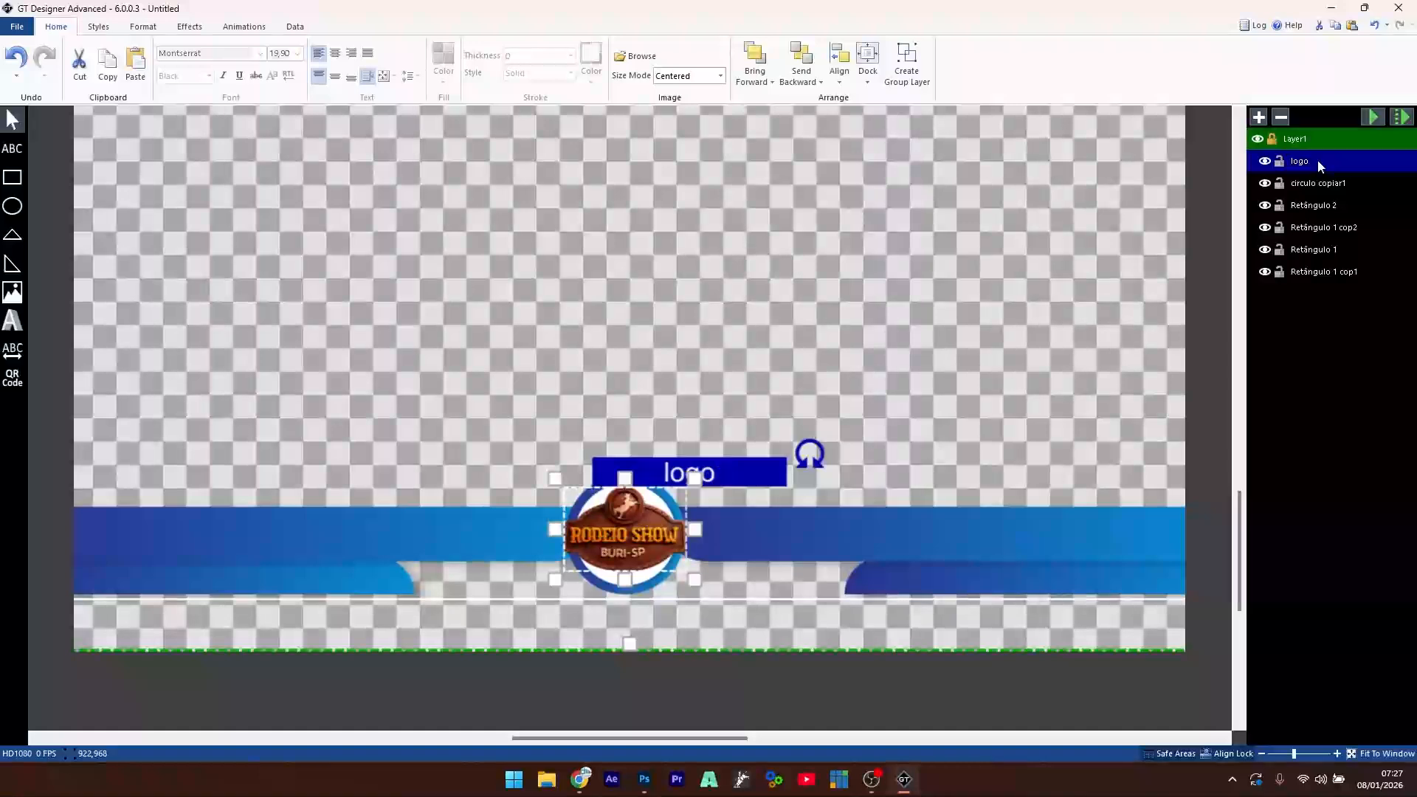
click(1317, 188)
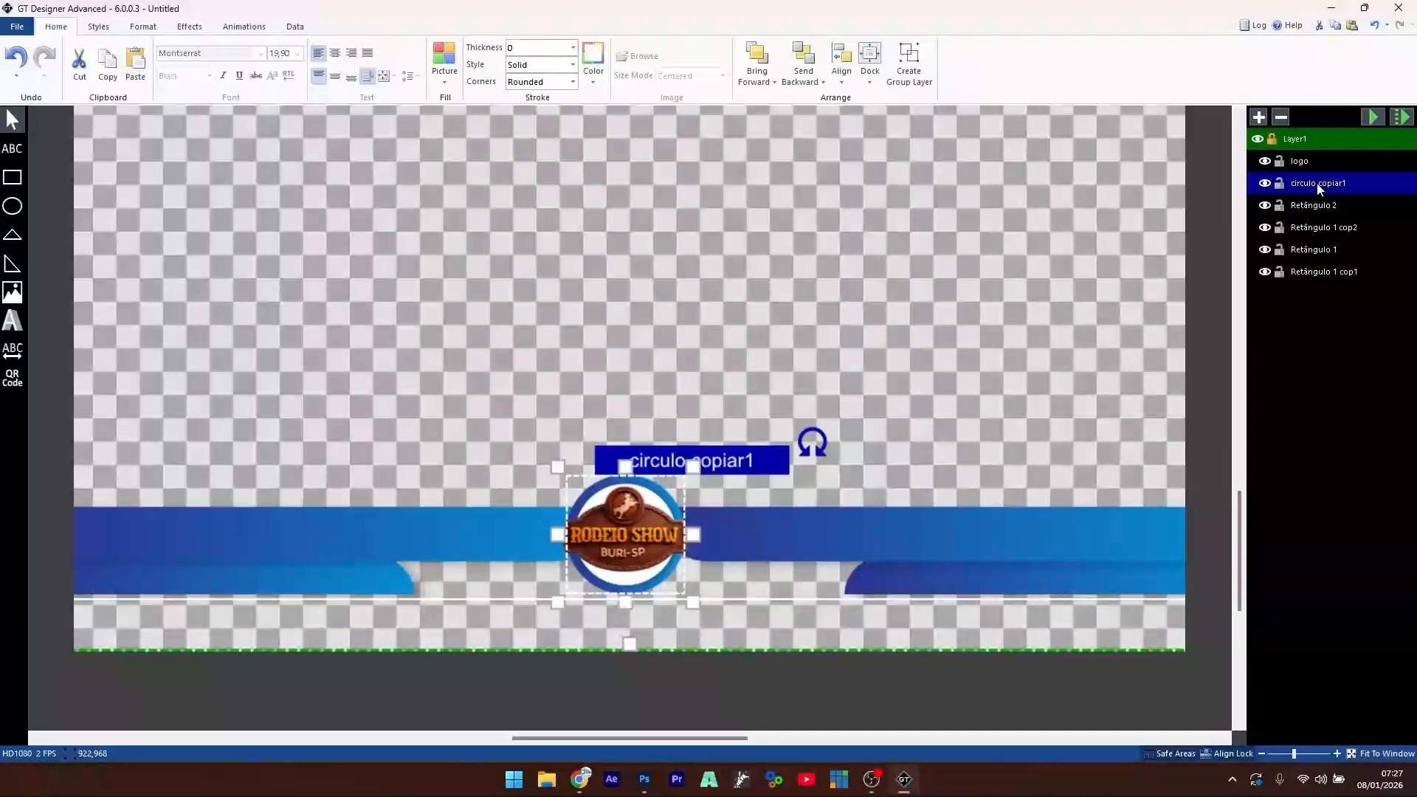
click(1317, 187)
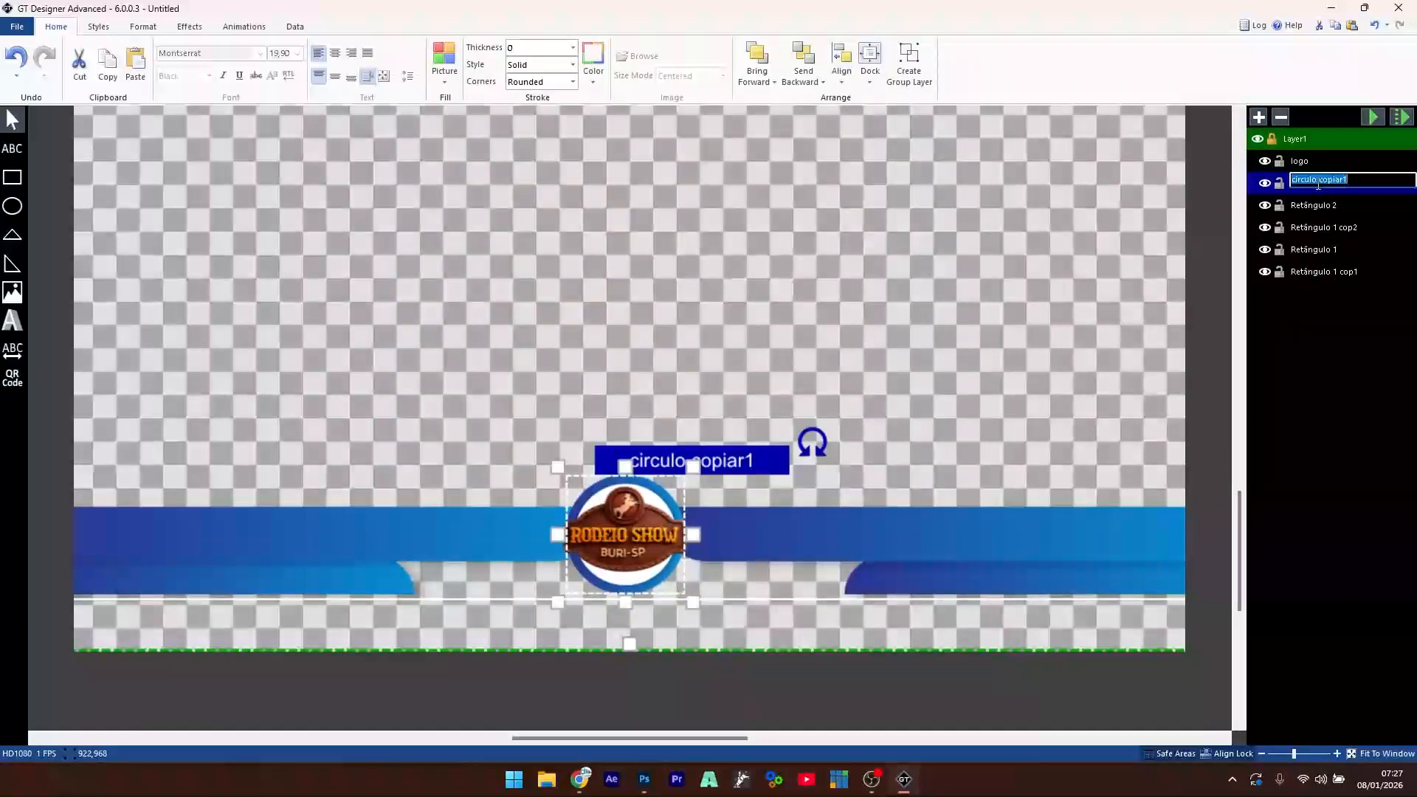
click(1326, 251)
- Move Retângulo 1 cop2 below Retângulo 1 in the layer stack
click(1324, 273)
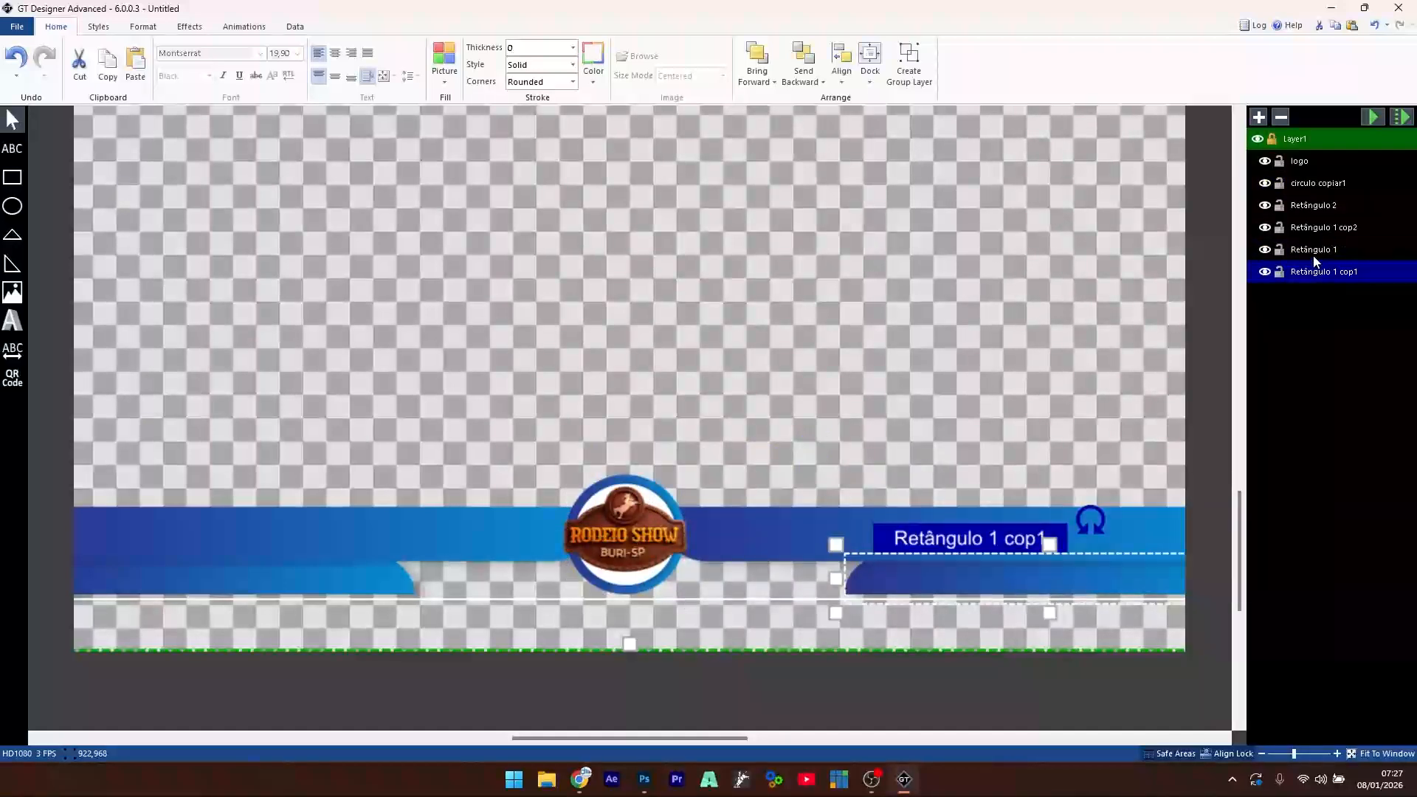
click(1314, 250)
click(1319, 207)
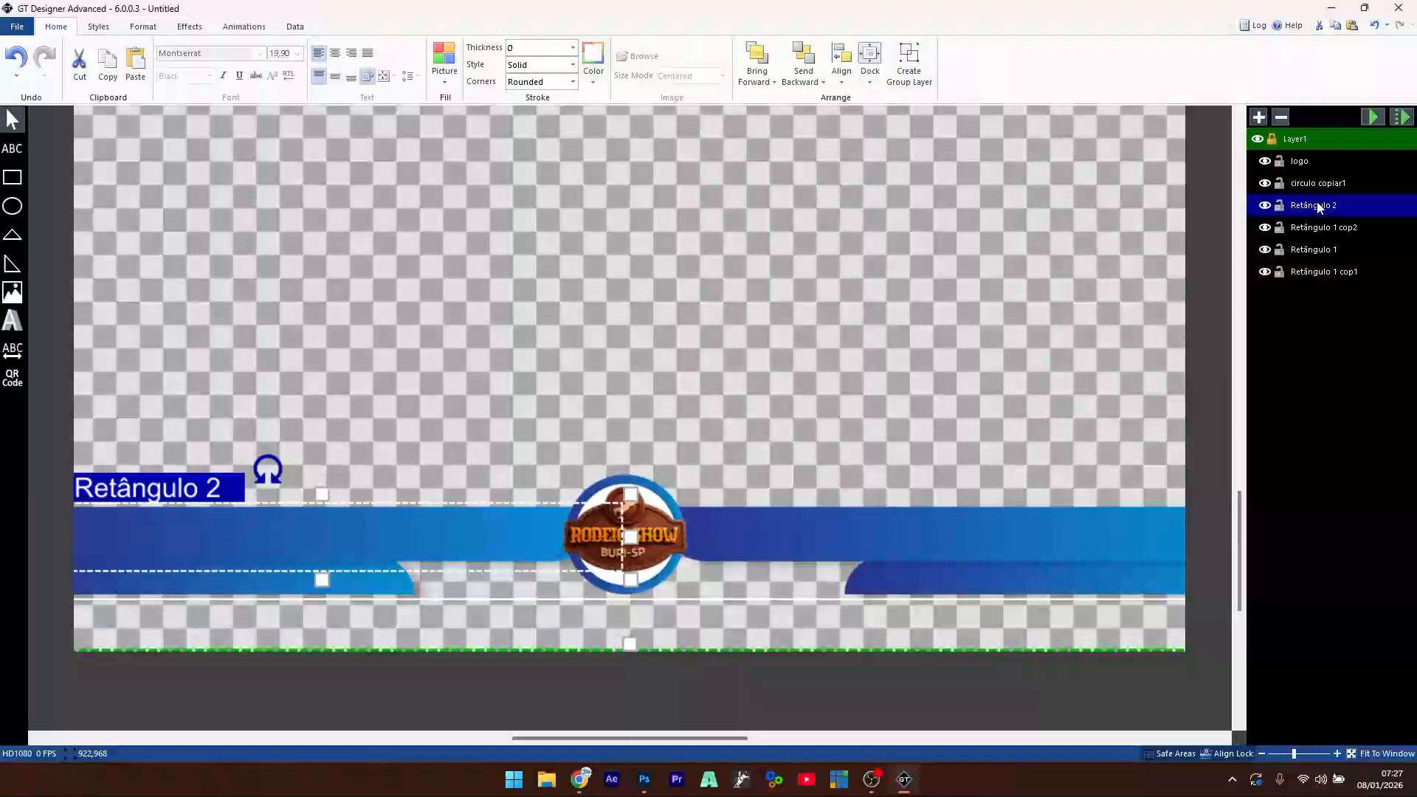
click(1312, 251)
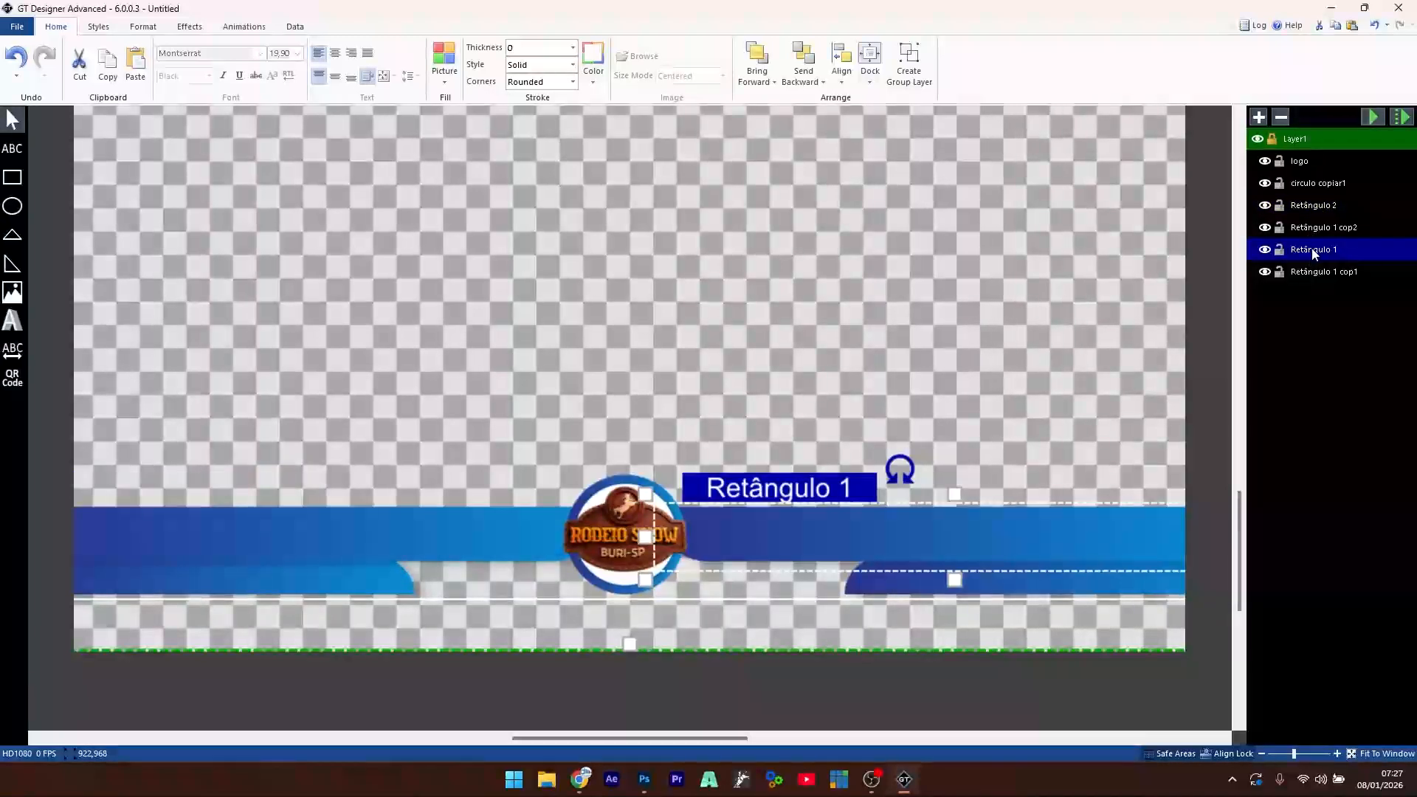
click(1318, 207)
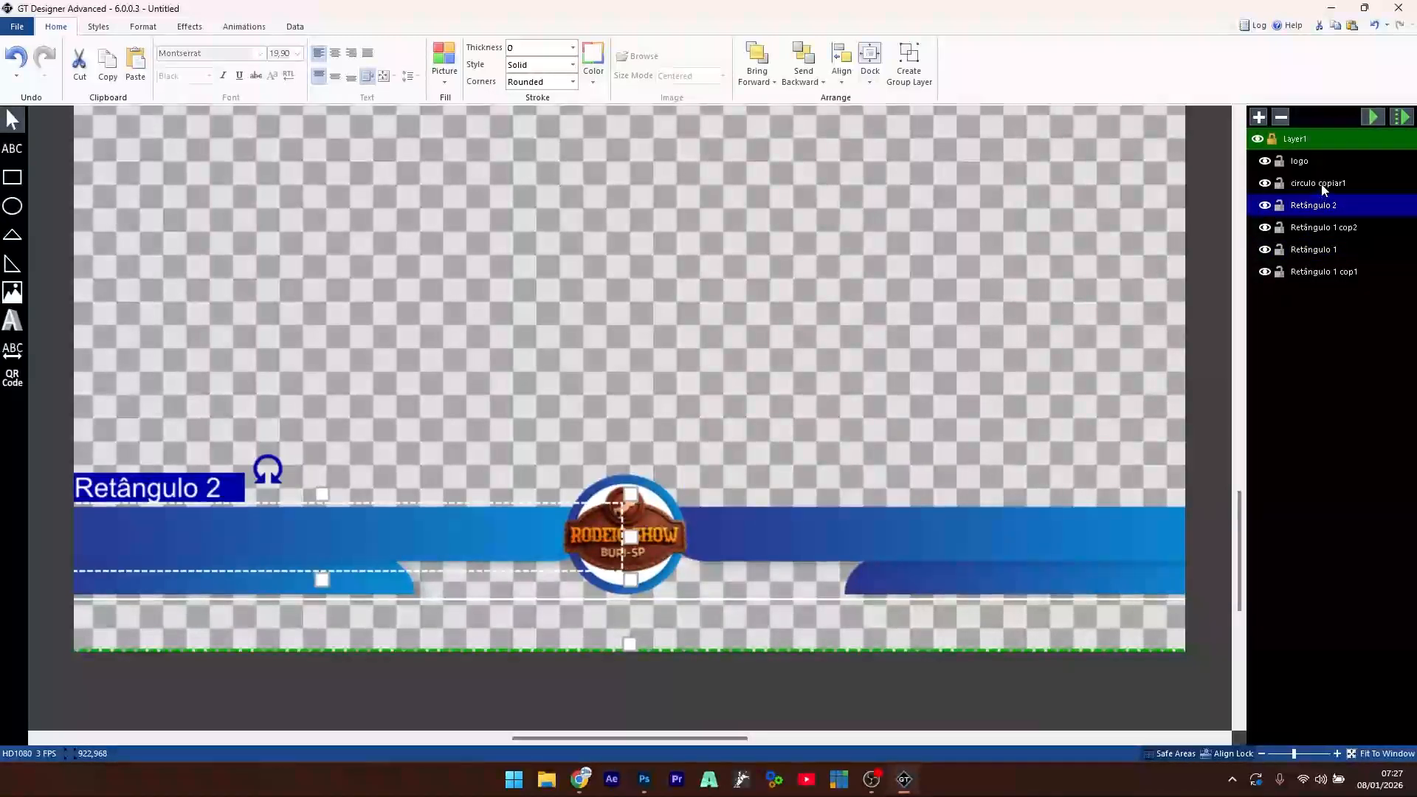
click(1321, 184)
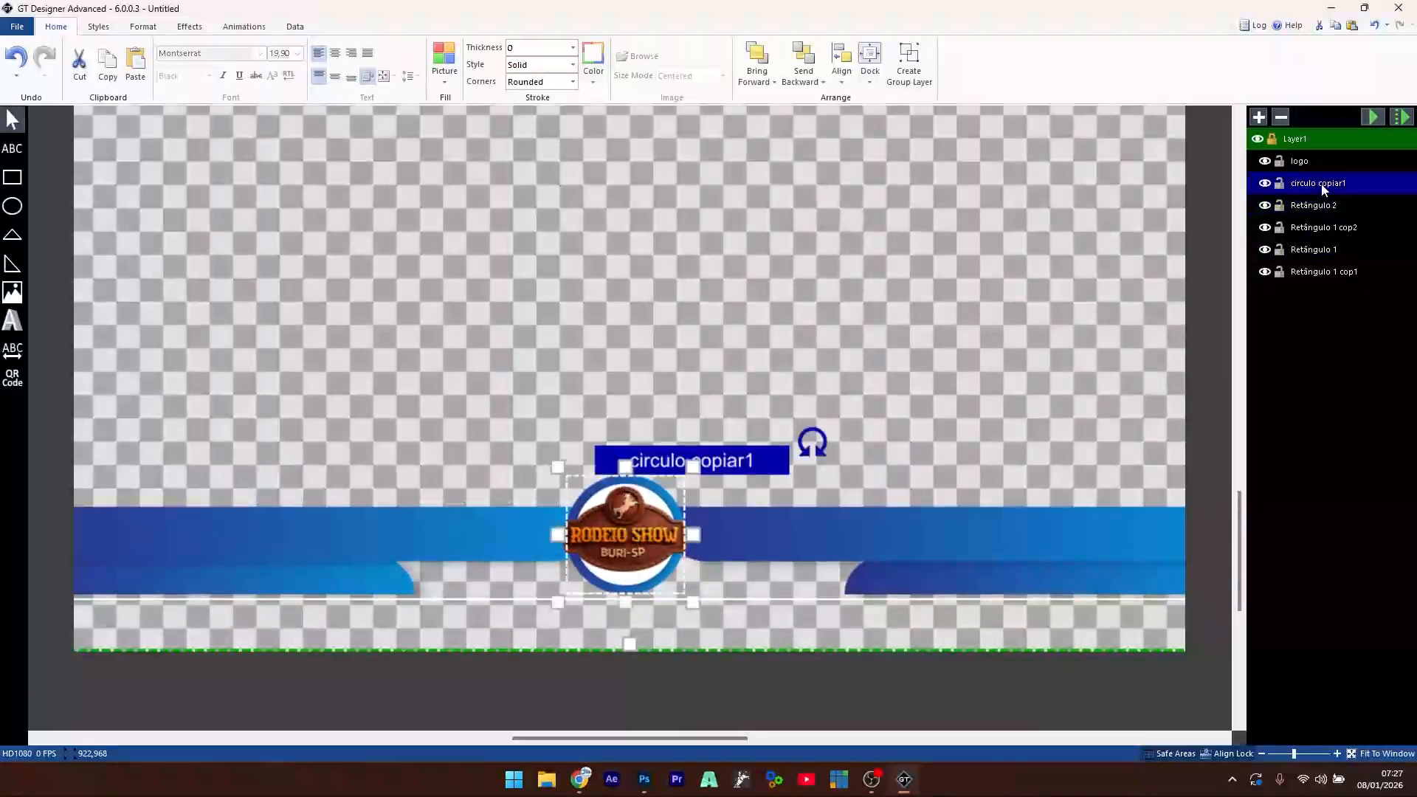
click(1317, 229)
click(1316, 273)
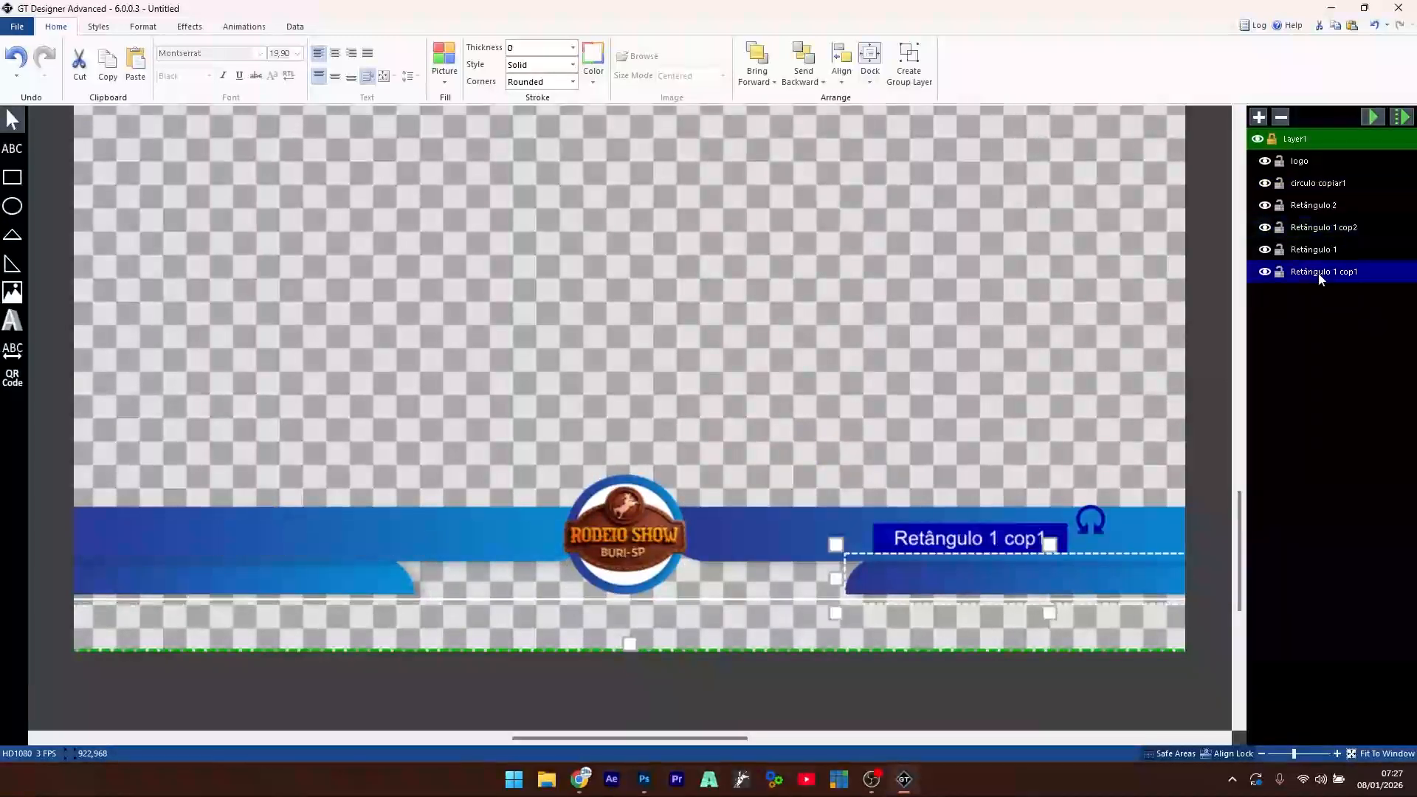
click(1325, 229)
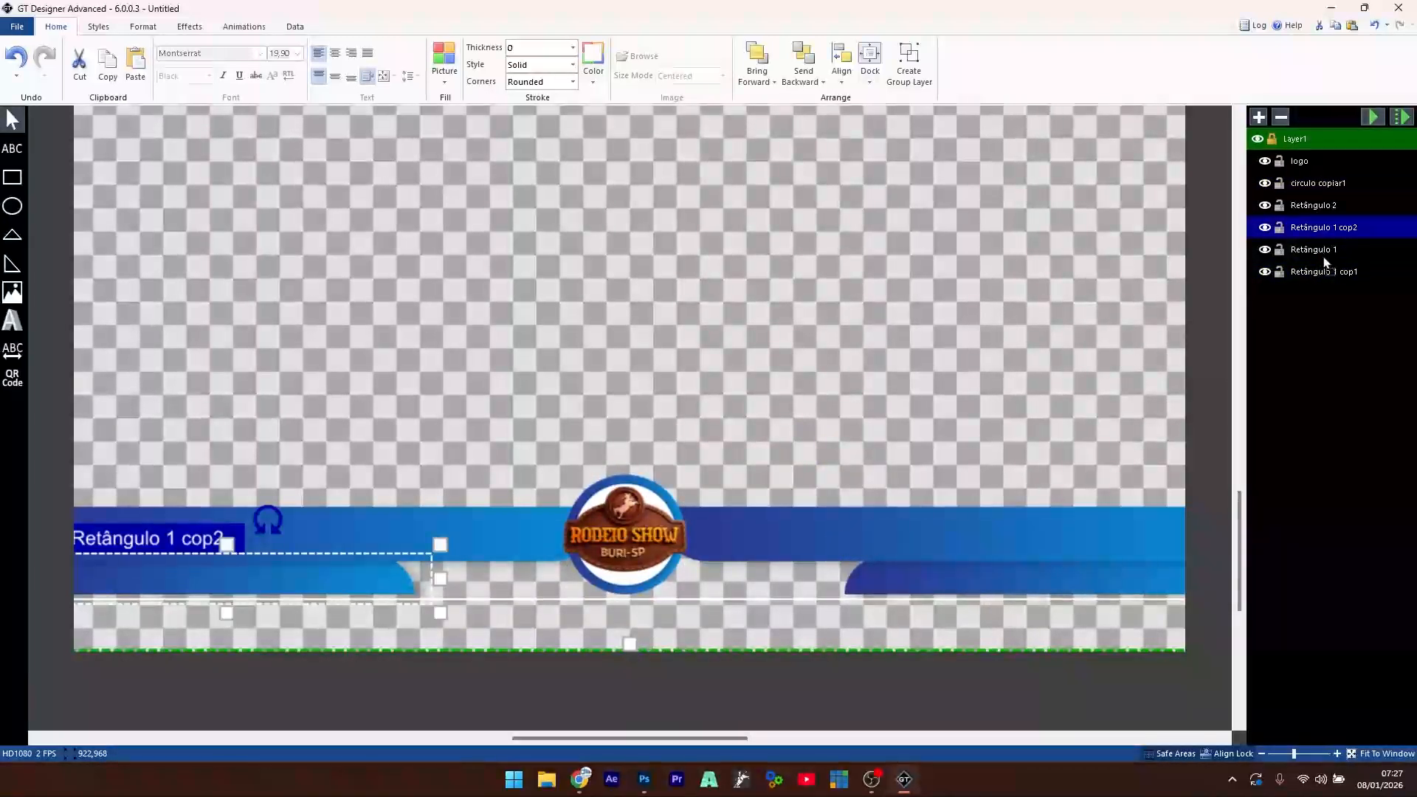
drag(1326, 229, 1325, 258)
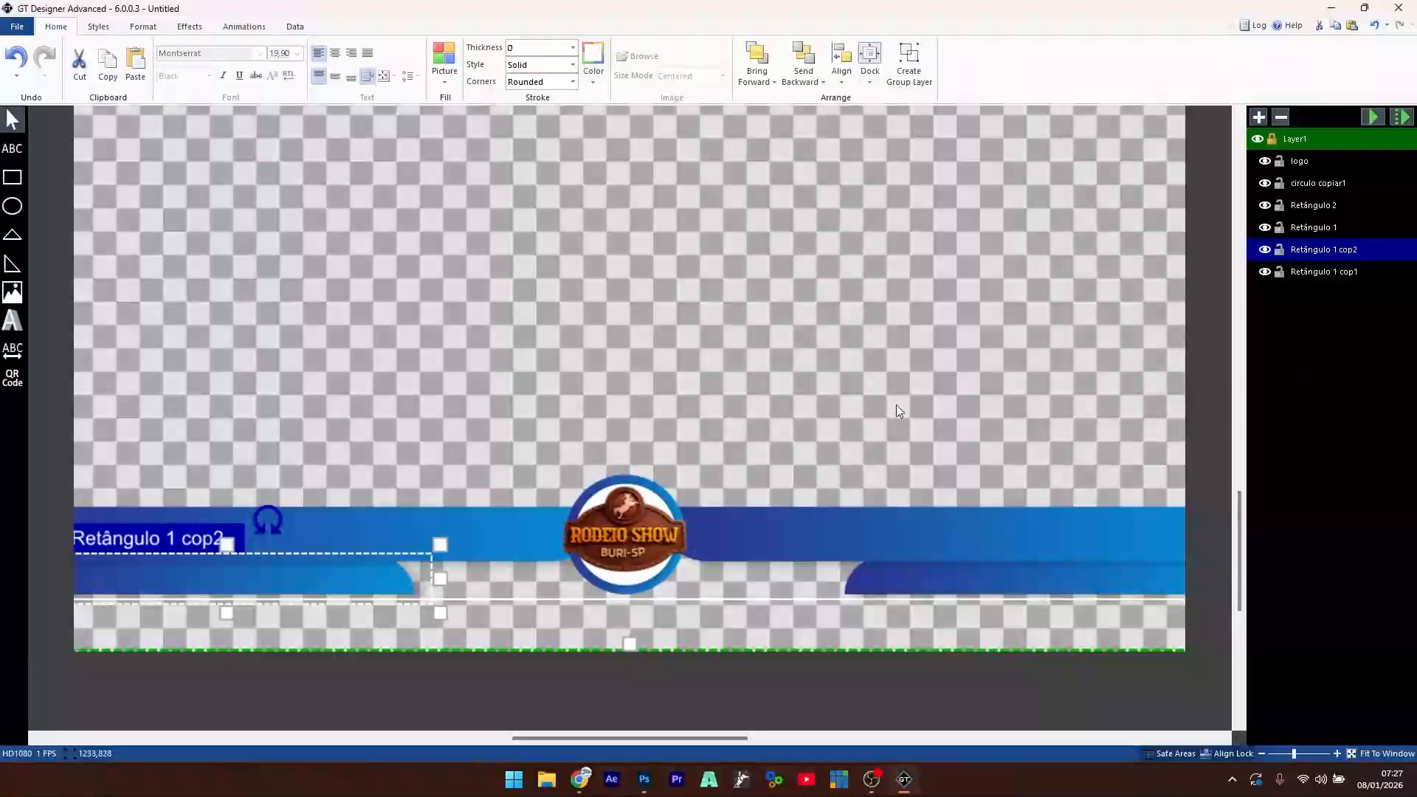
- Zoom out to view the whole banner including the bar ends
scroll(672, 396, down, 2)
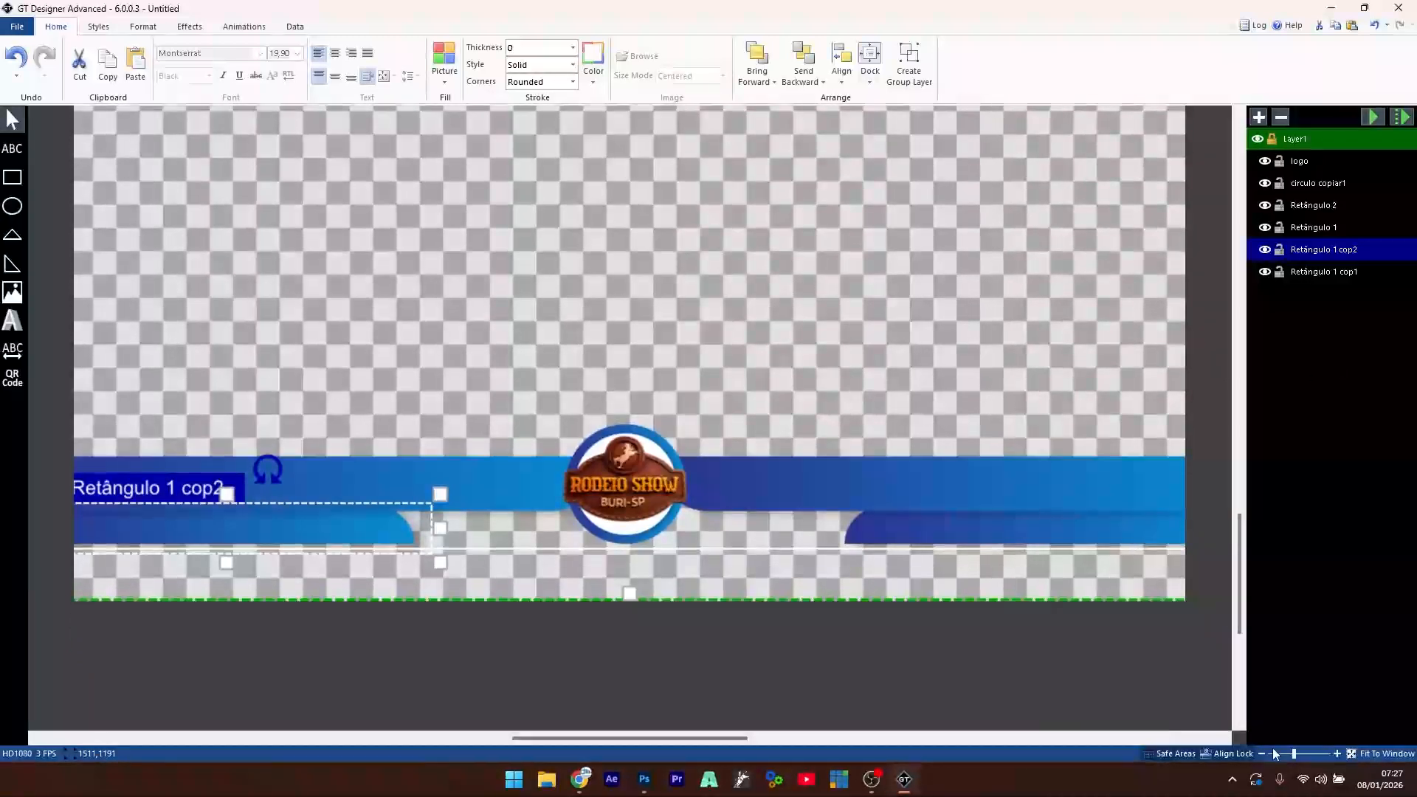
click(1261, 754)
click(1261, 754)
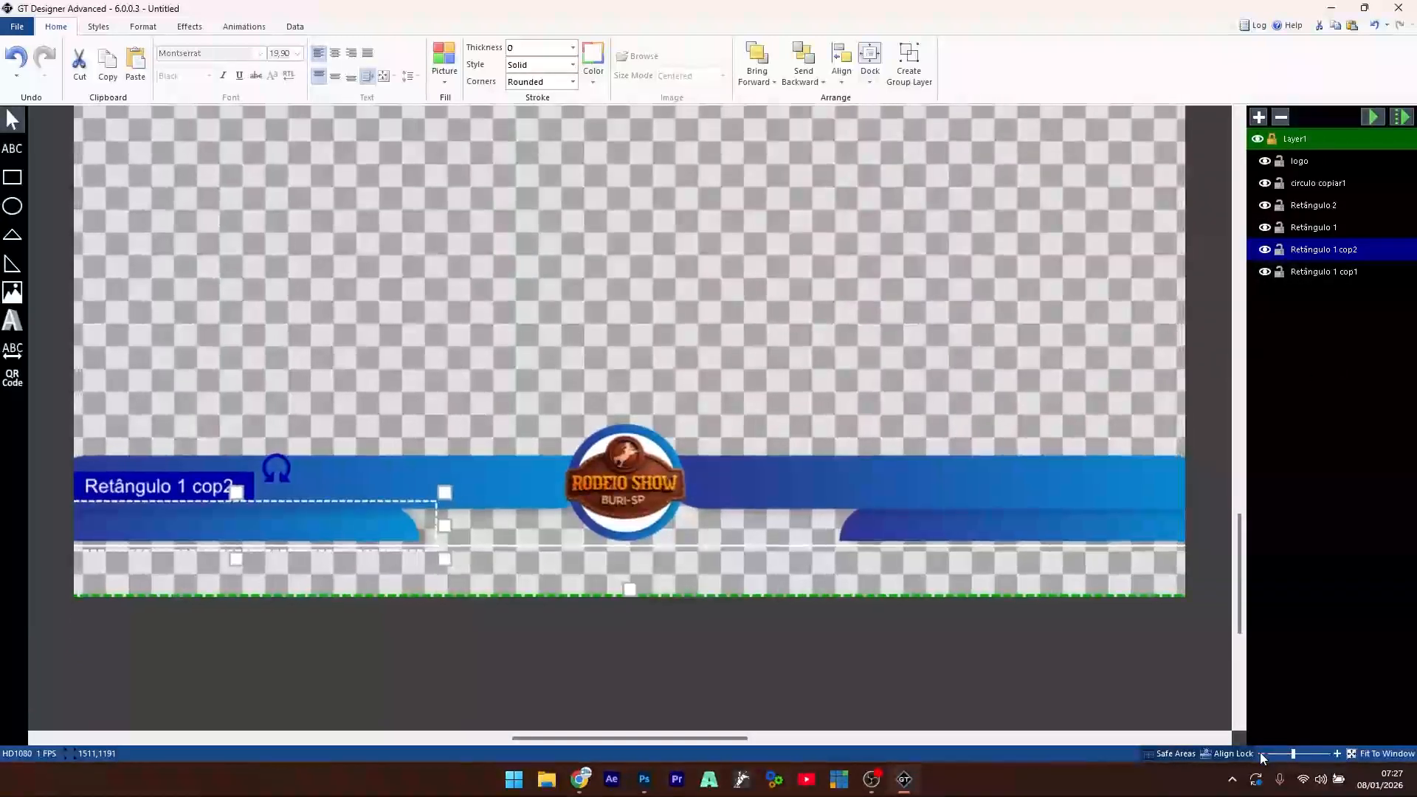
click(1261, 754)
click(1261, 755)
click(1261, 754)
click(1262, 754)
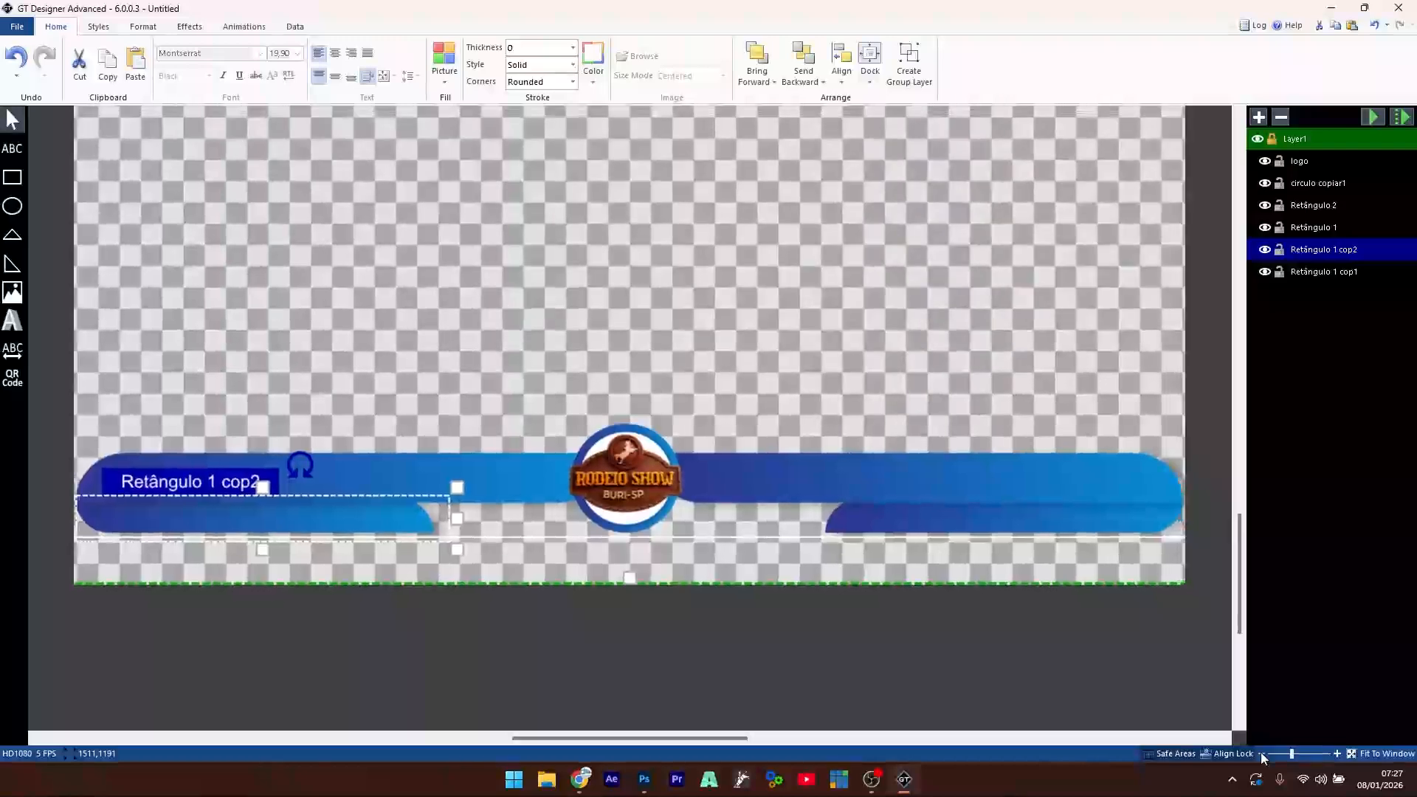
click(1261, 754)
click(1262, 755)
click(667, 301)
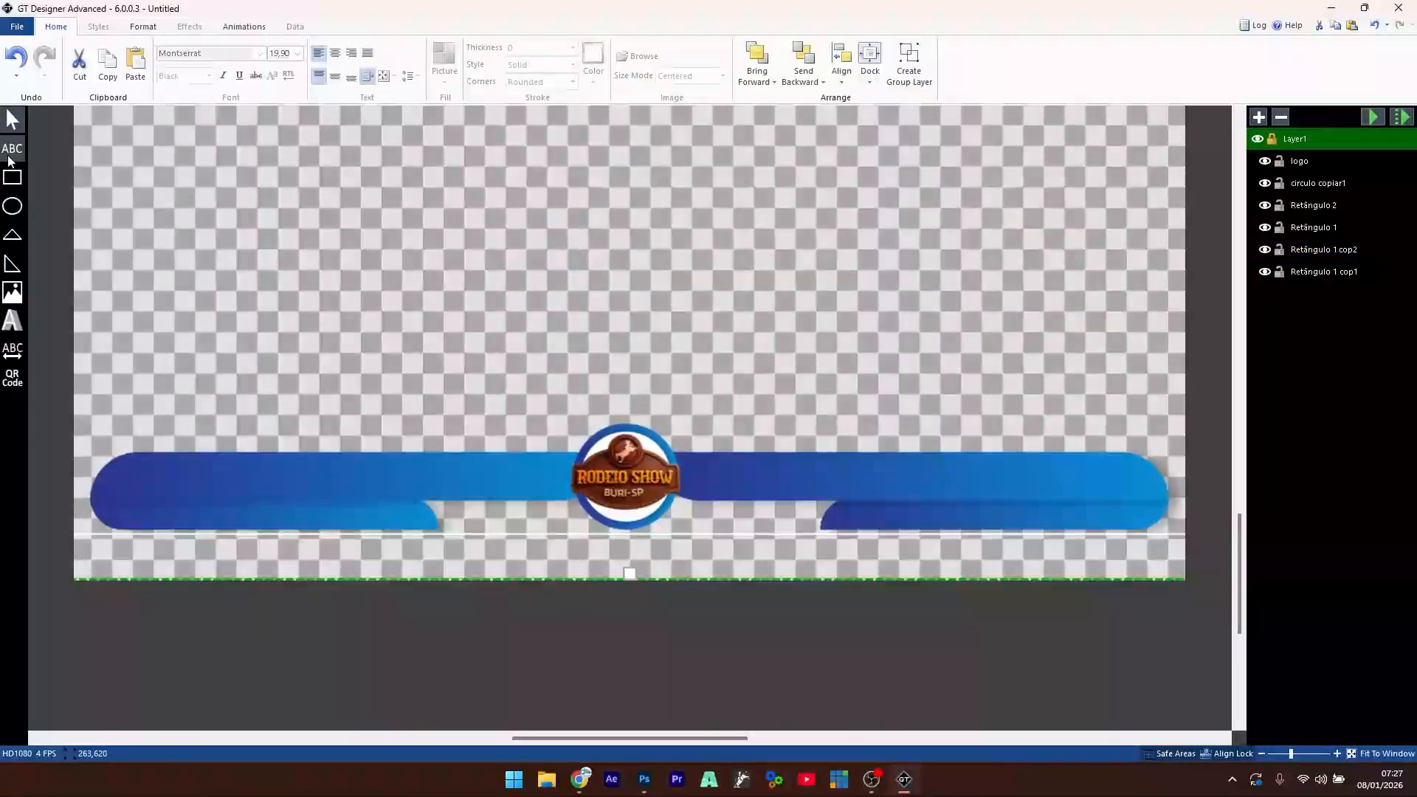
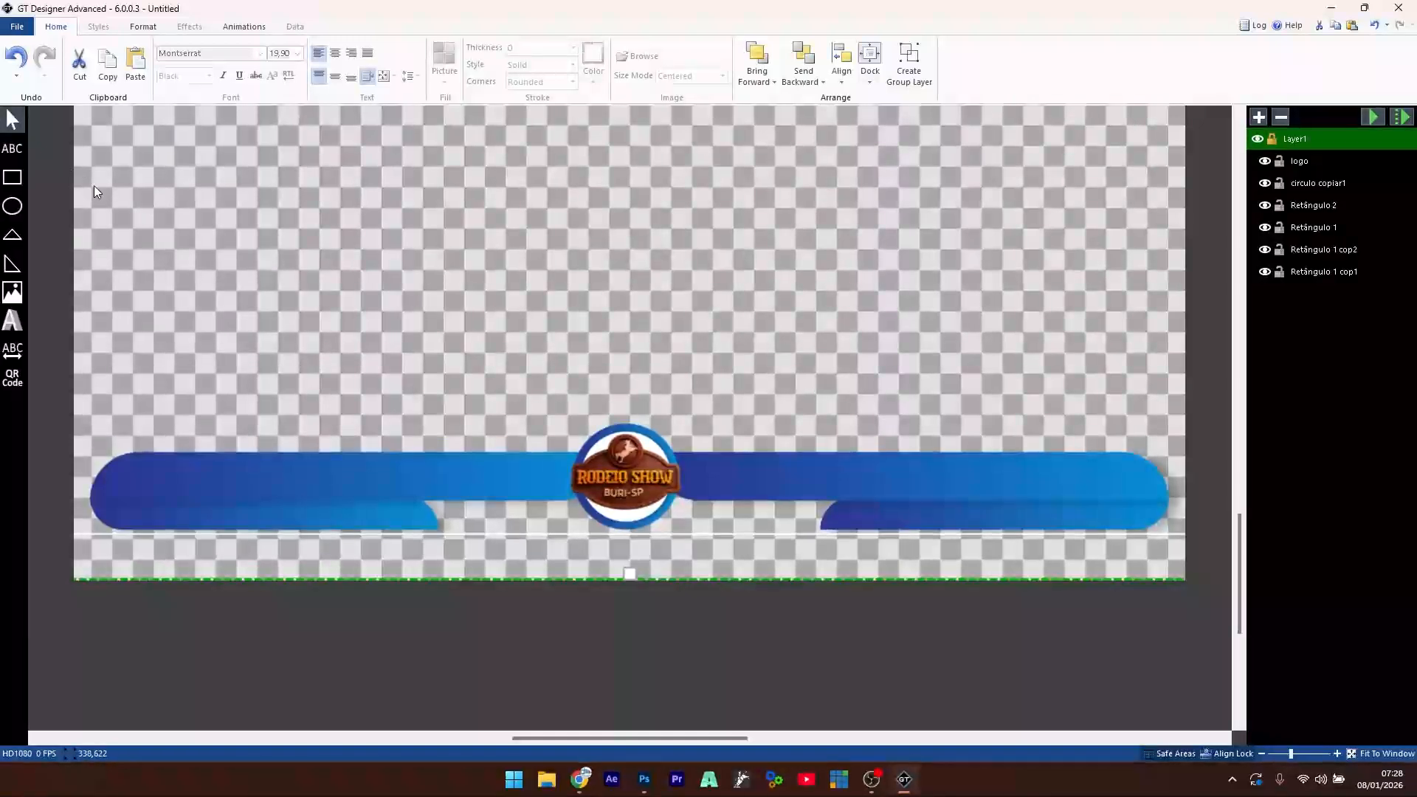
- Draw a text box over the left banner with white fill, Bebas Neue font and middle alignment
click(11, 150)
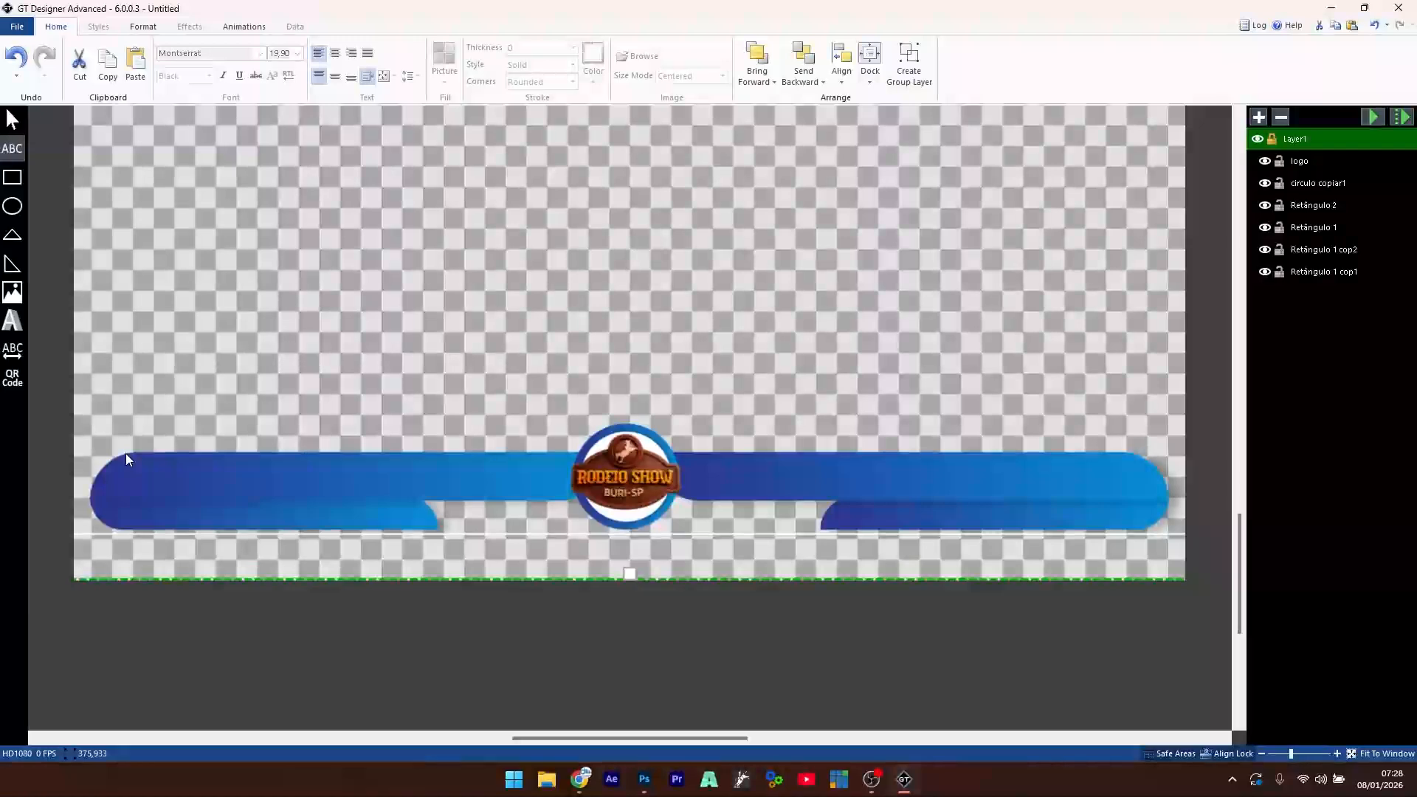
mouse_move(126, 456)
mouse_down()
mouse_move(343, 515)
mouse_move(468, 511)
mouse_move(405, 542)
mouse_move(534, 493)
mouse_move(568, 499)
mouse_up()
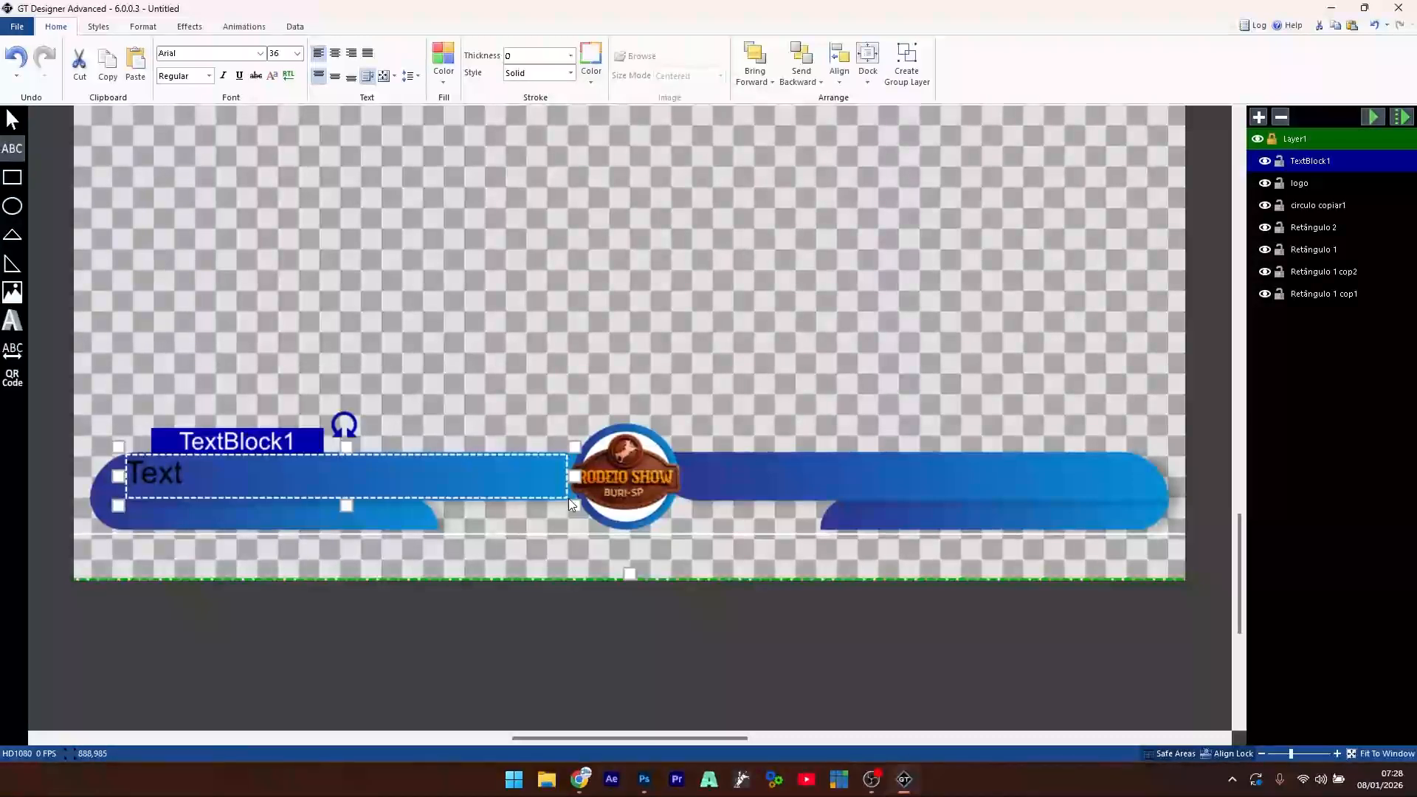
drag(568, 498, 570, 498)
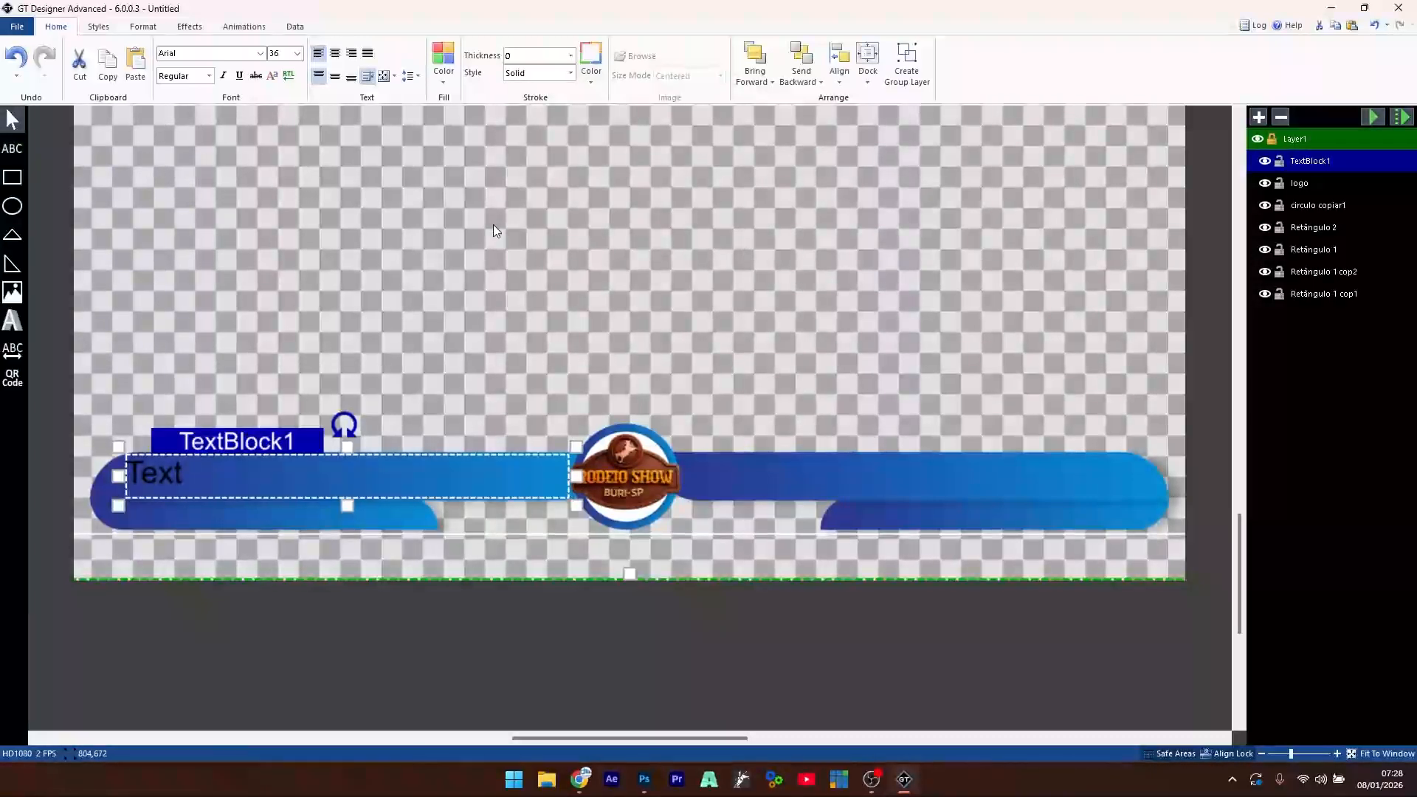
click(443, 71)
click(578, 104)
click(207, 53)
click(259, 53)
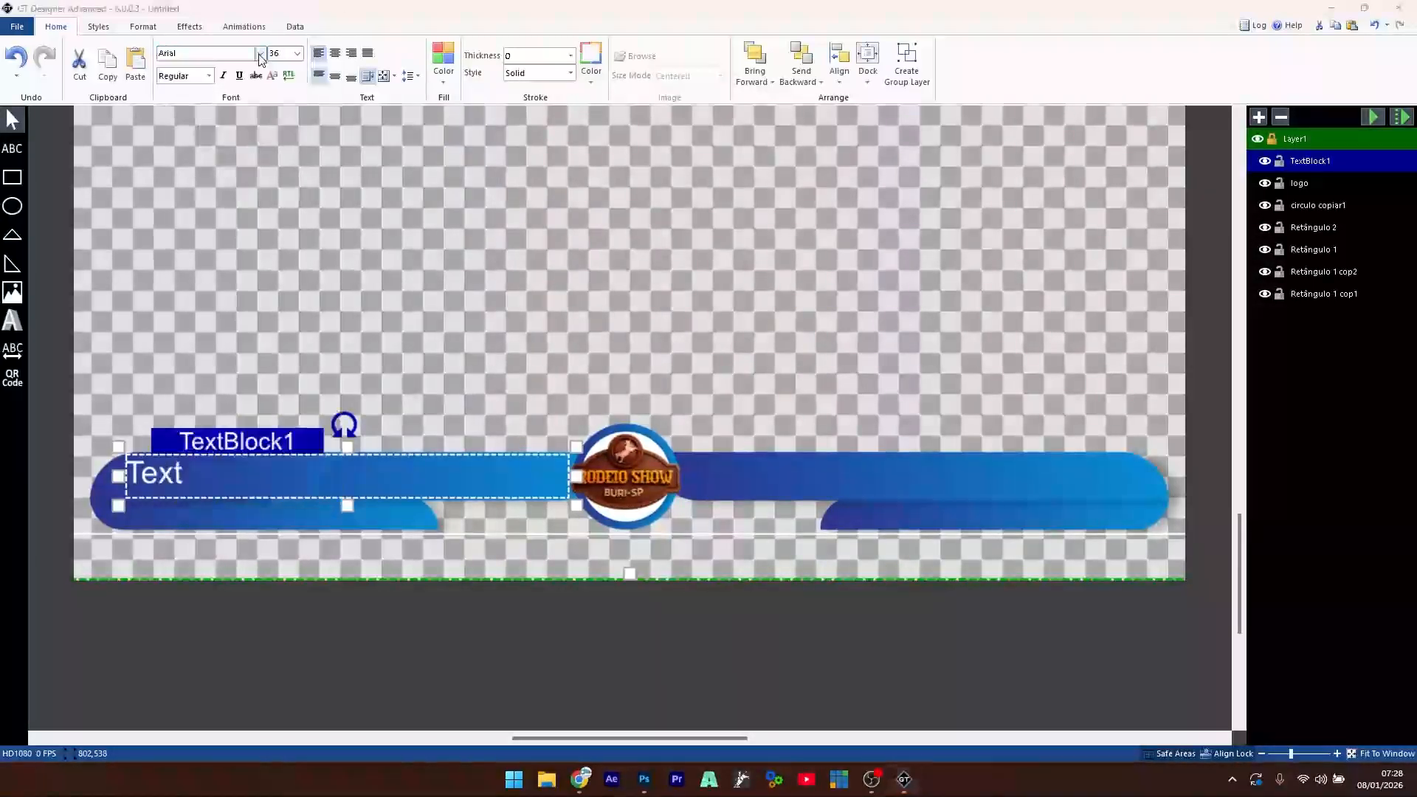
scroll(264, 321, down, 1)
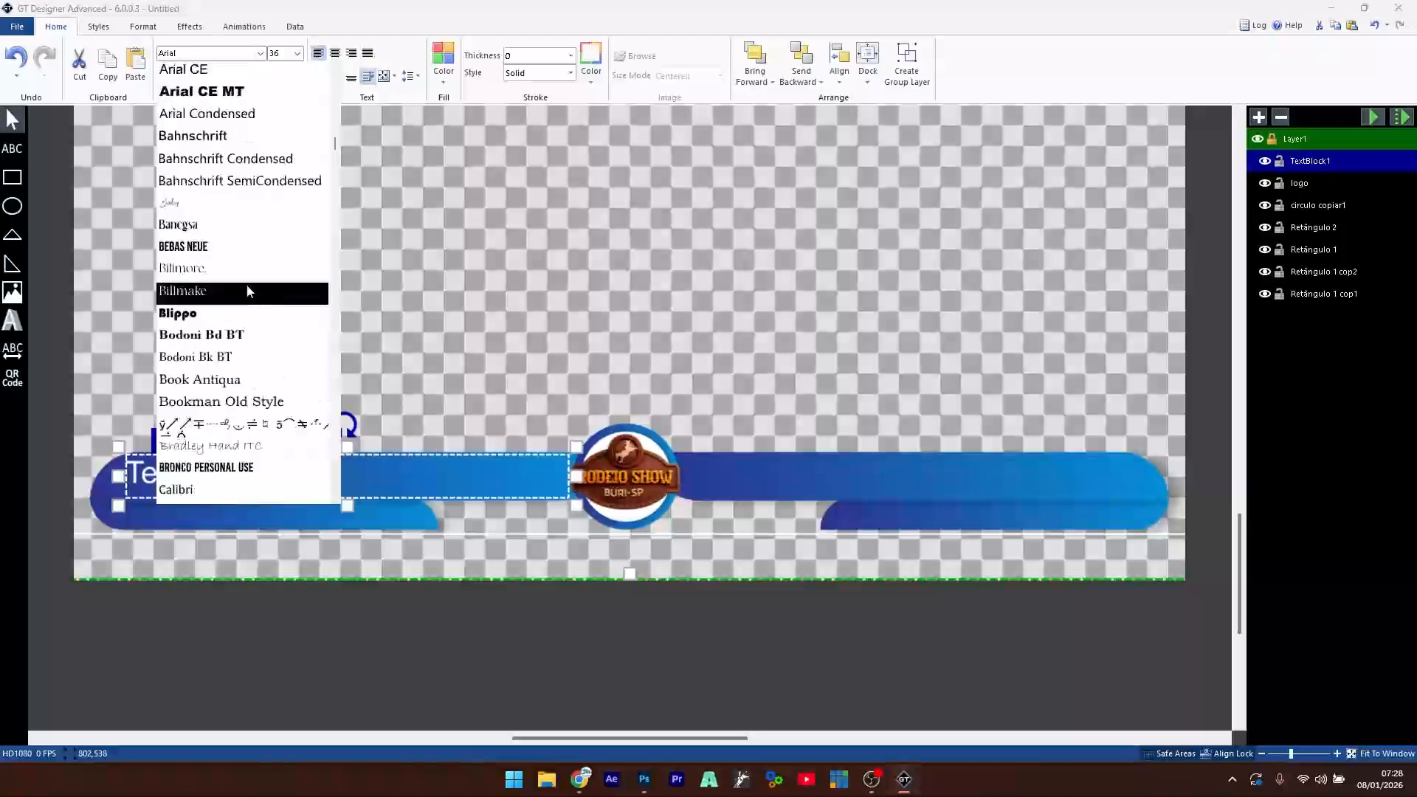
click(236, 246)
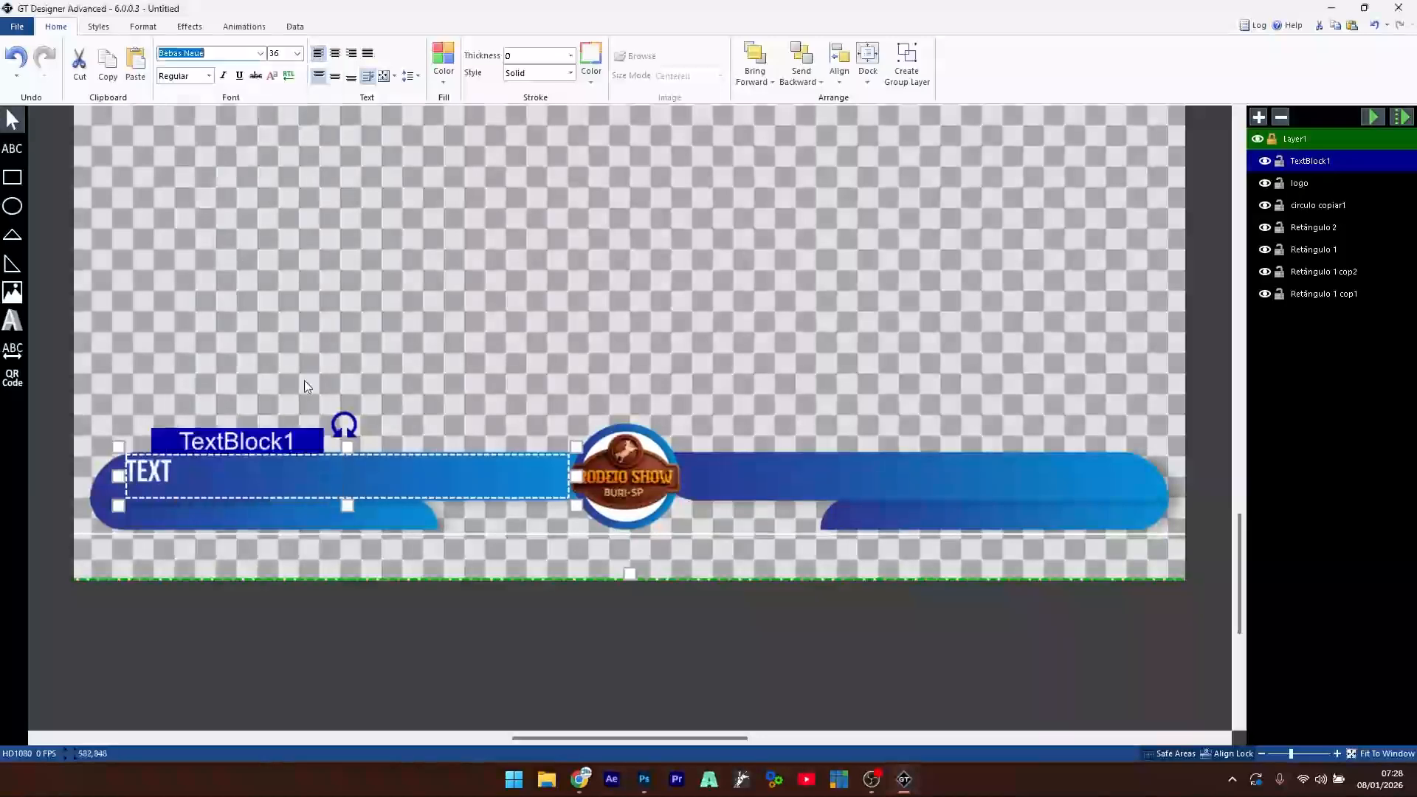
click(336, 83)
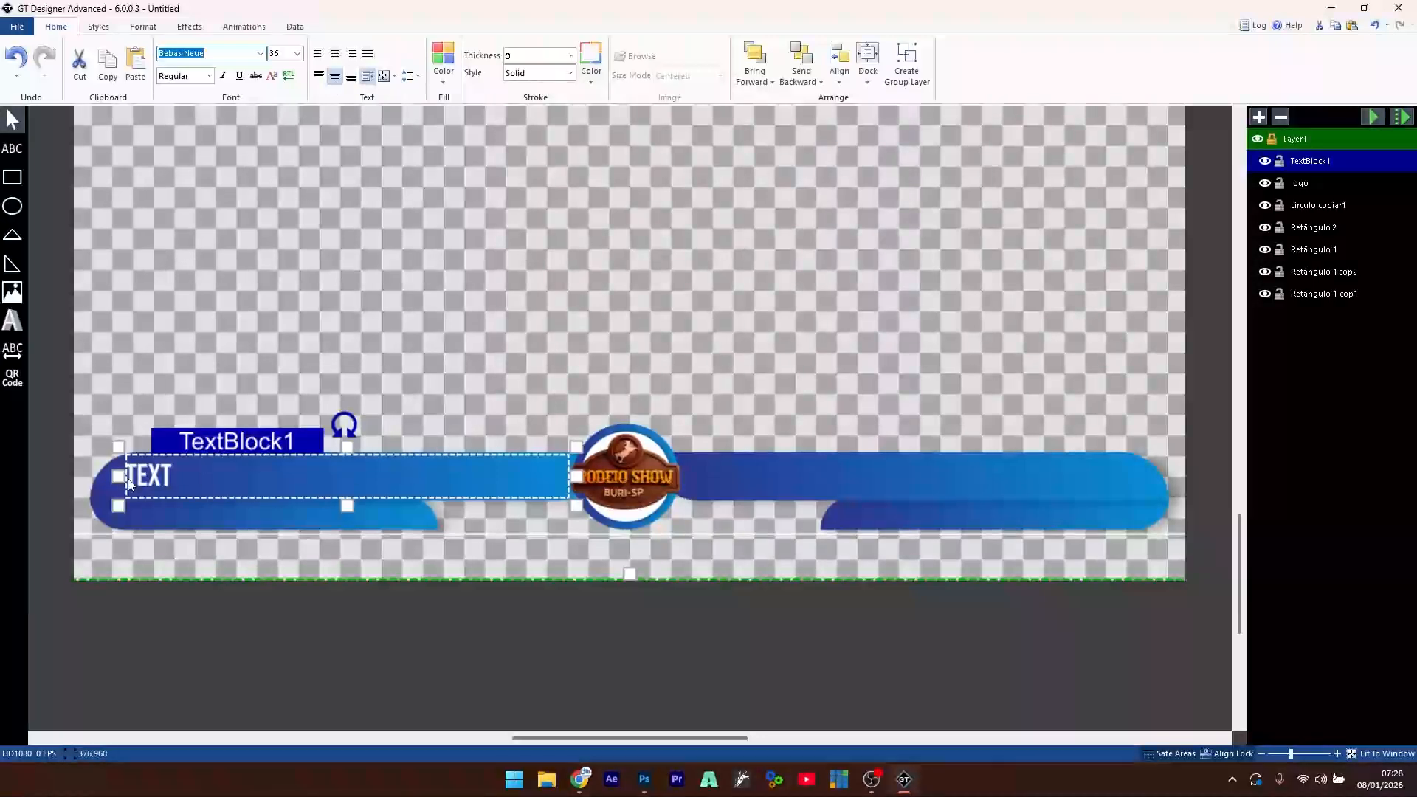
- Rename the text layer to 'nome peão' and type the title NOME PEÃO
double_click(1305, 160)
text(nome p)
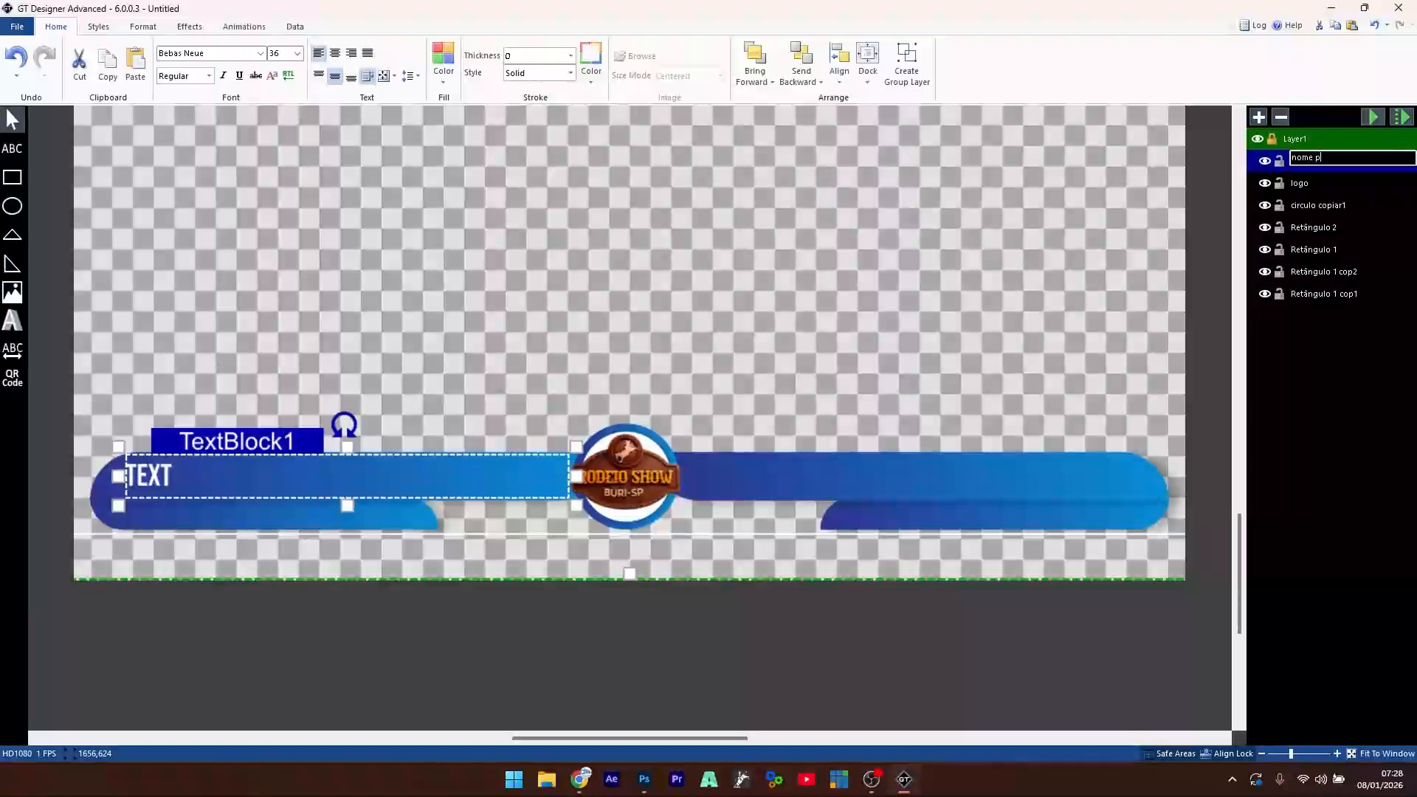
text(eão)
key(Return)
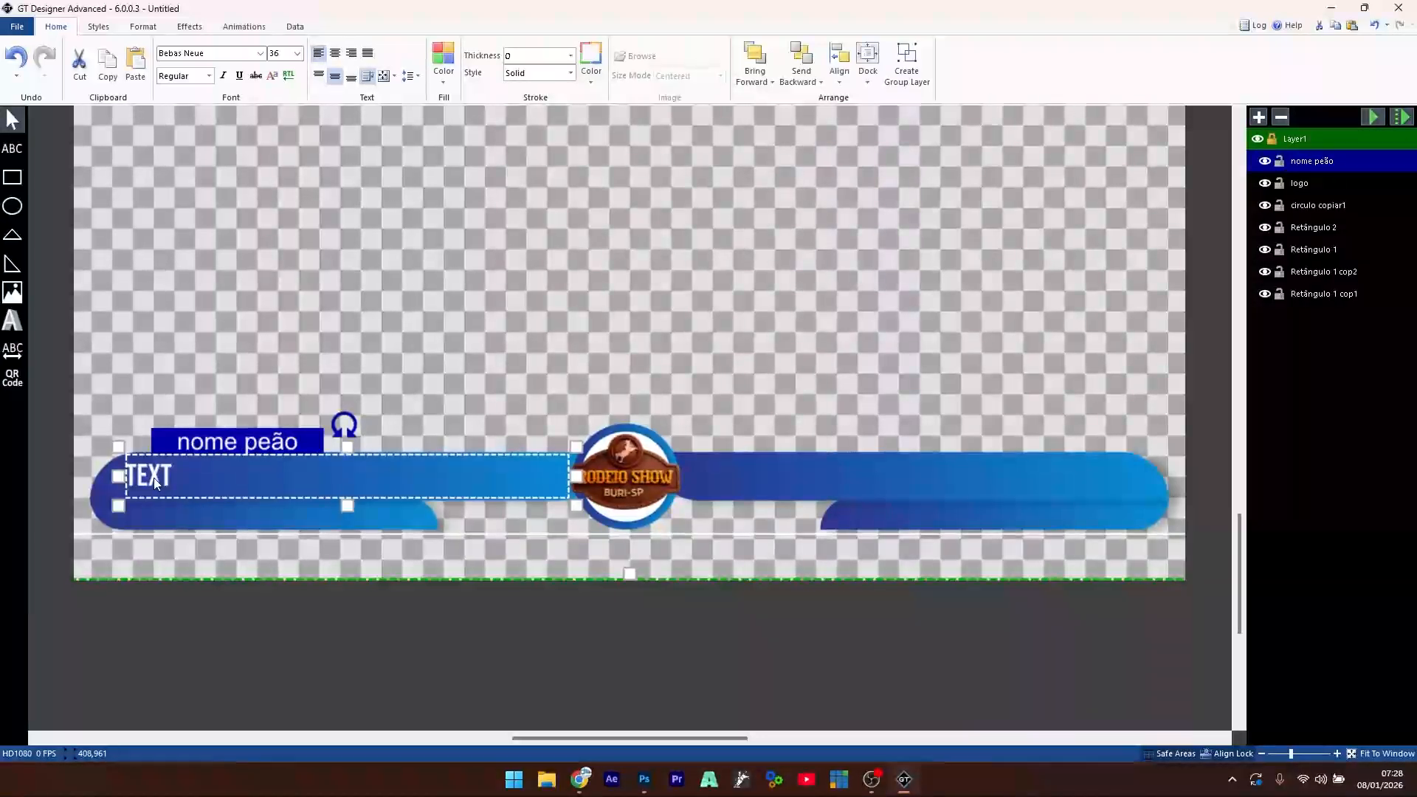
text(NO)
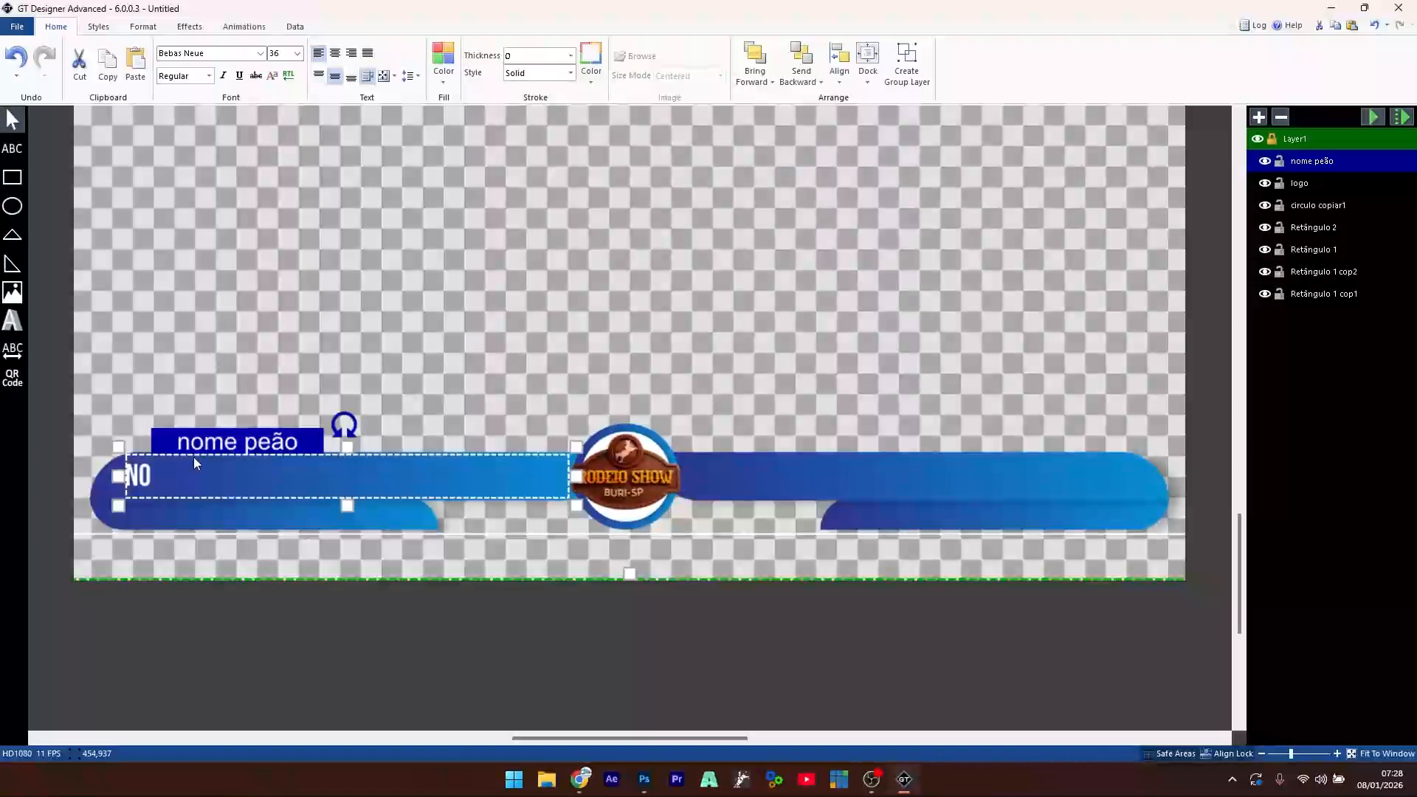
text(ME PEÃO)
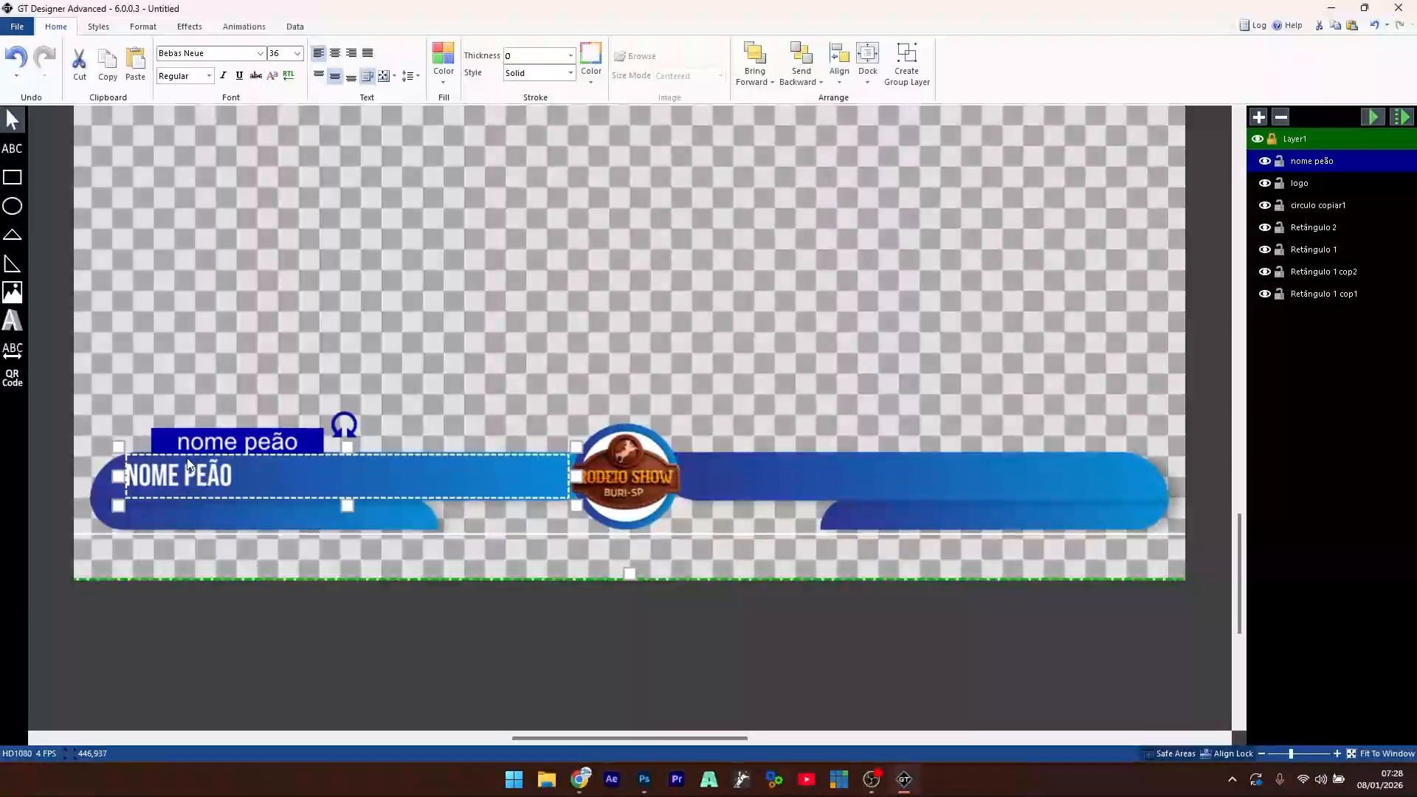
- Set the NOME PEÃO title's font size to 48, then reduce it to 40
key(ctrl+a)
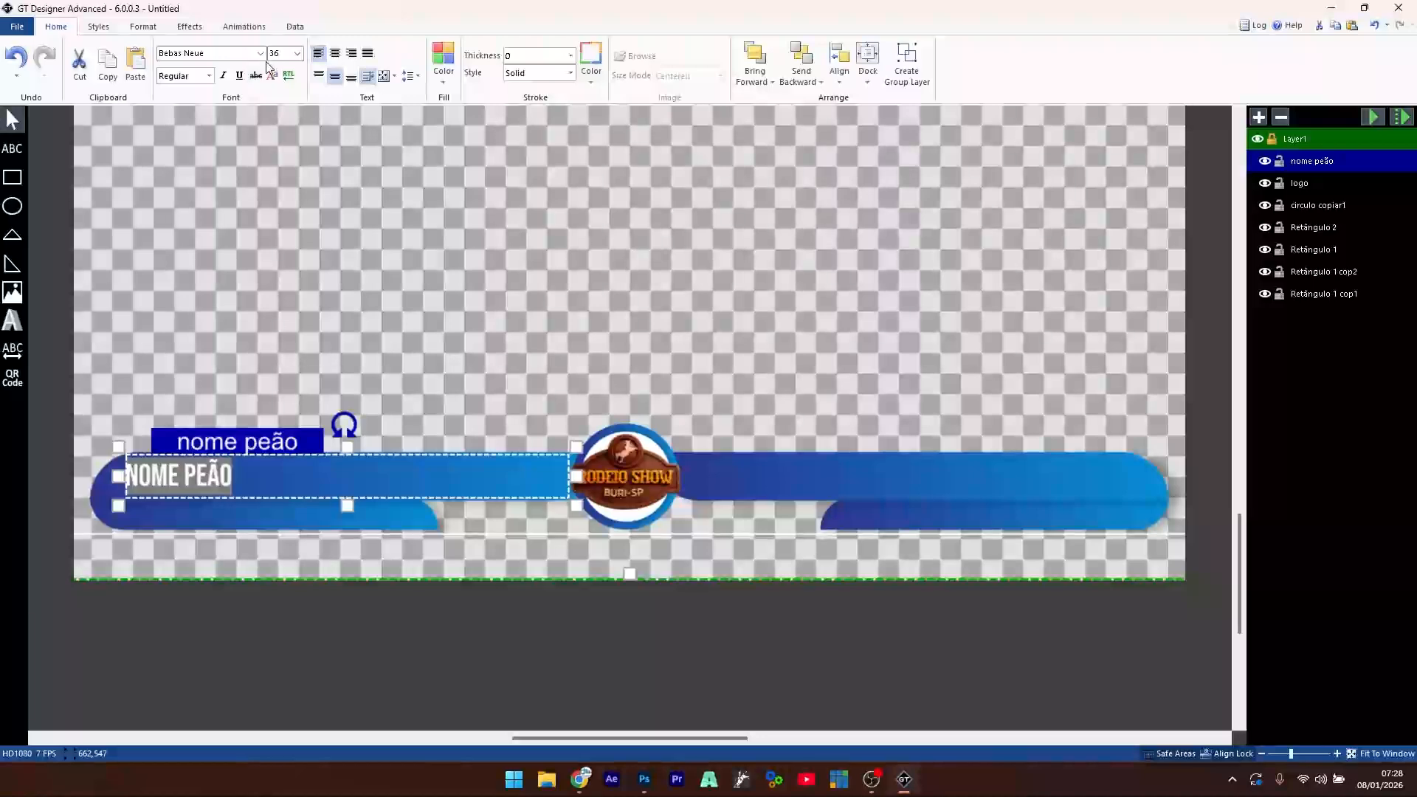
text(48)
key(Return)
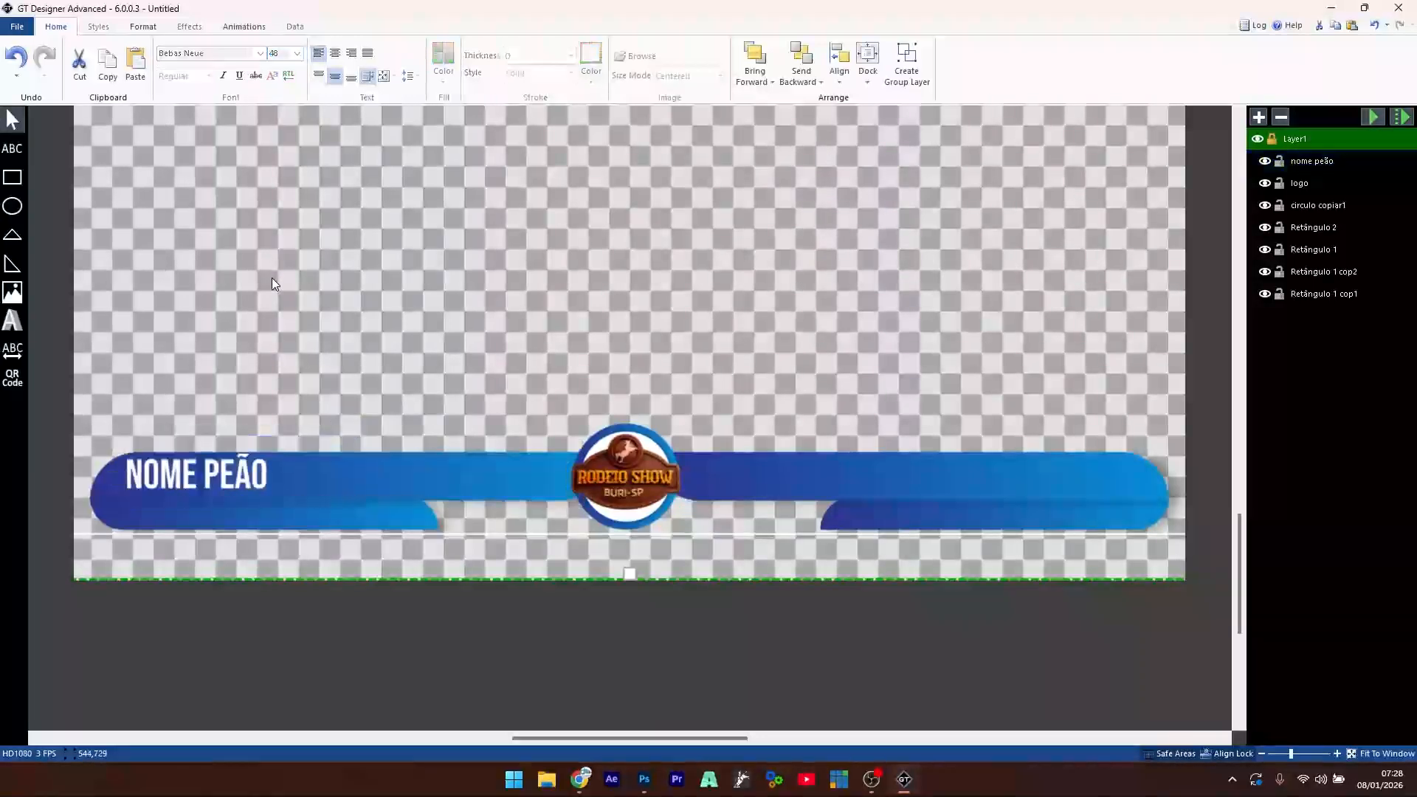
click(271, 277)
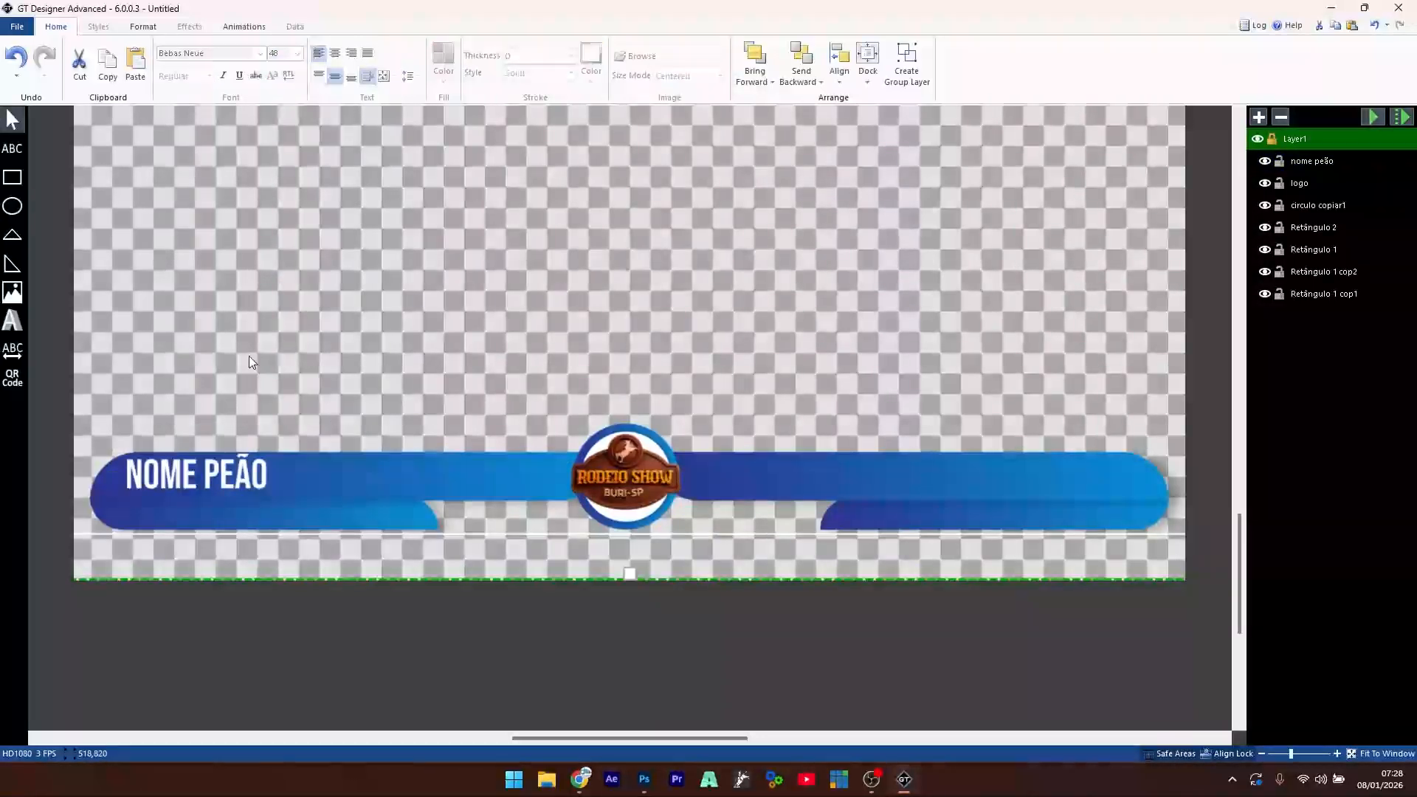
click(243, 467)
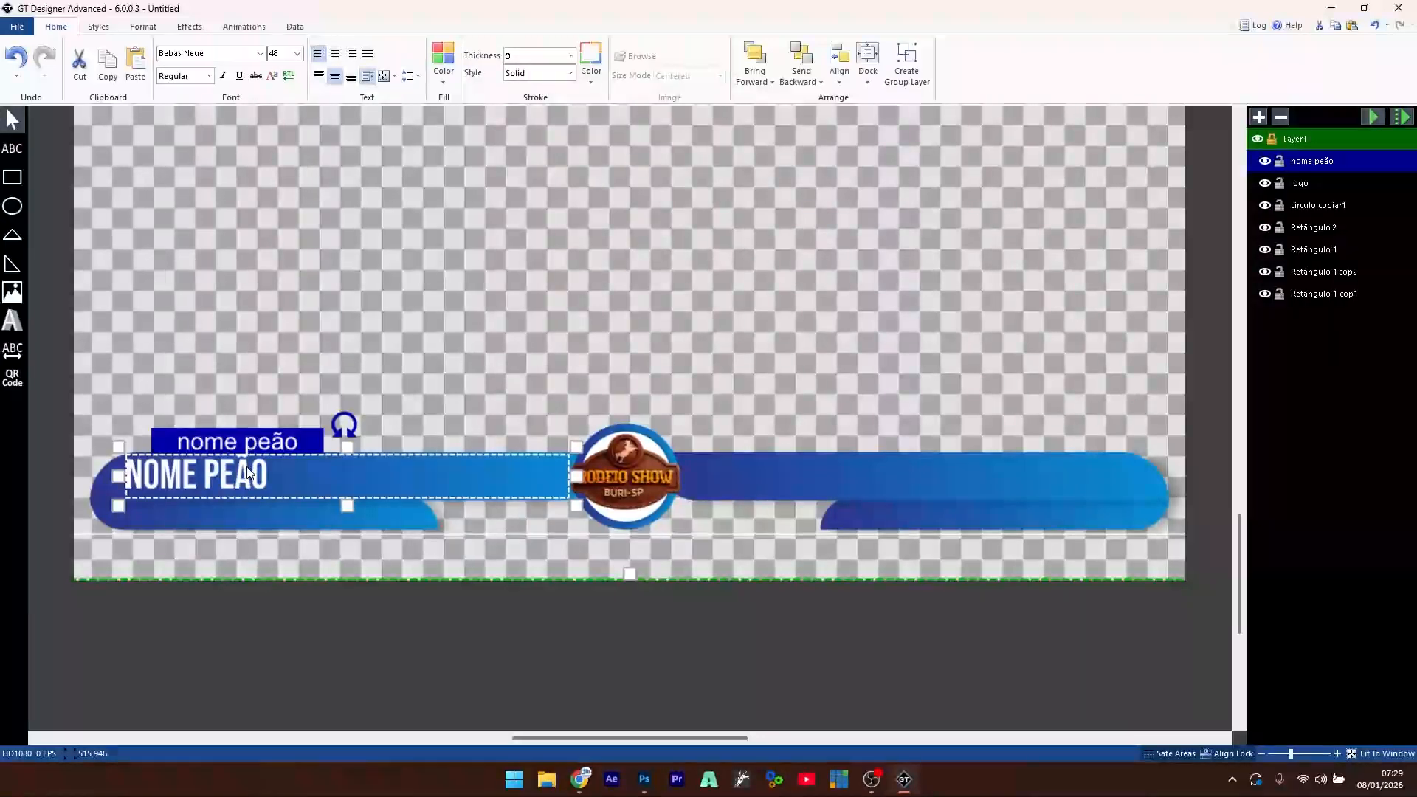
double_click(247, 473)
click(276, 54)
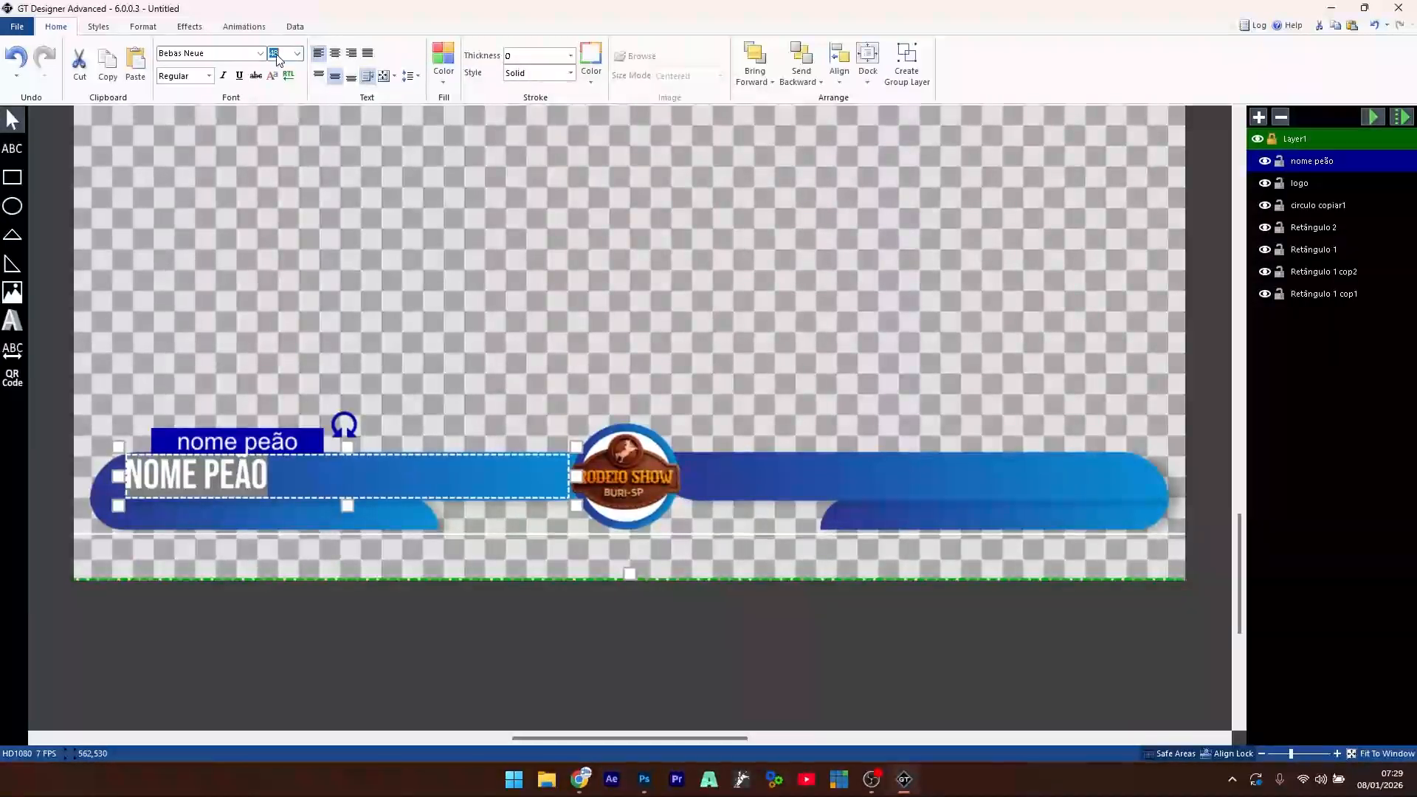
text(40)
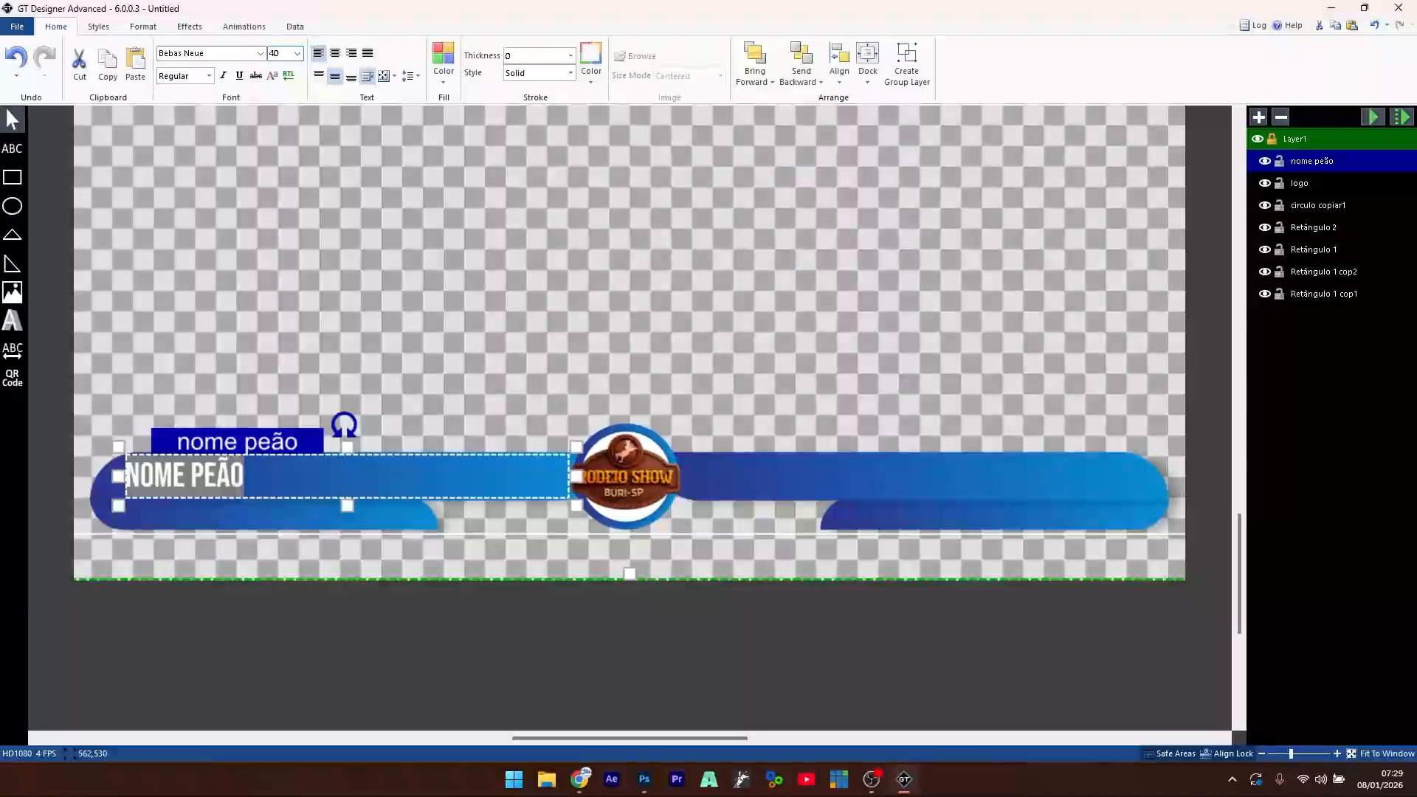
click(345, 283)
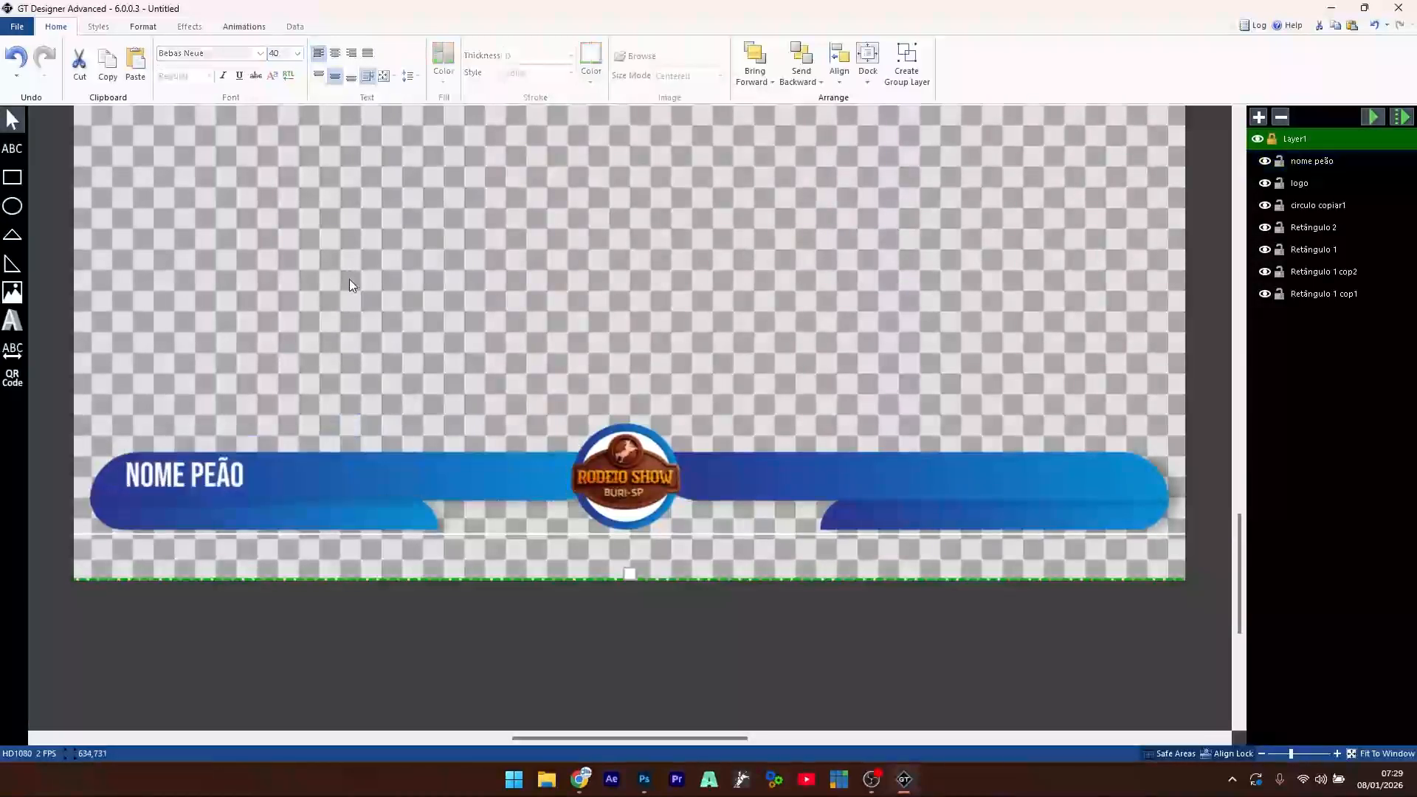
click(228, 477)
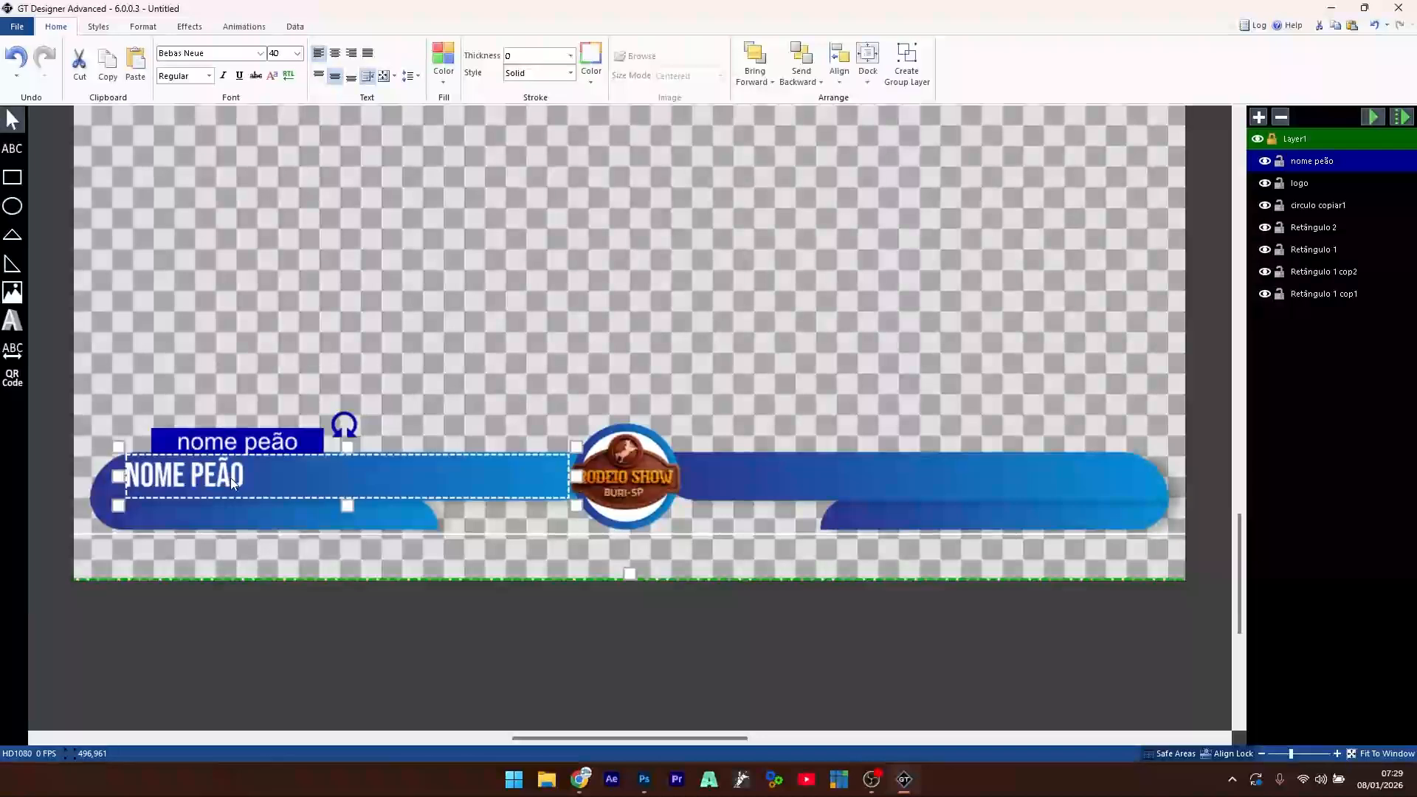
- Duplicate the title onto the right banner, right-align it and change it to NOME ANIMAL
key(ctrl+d)
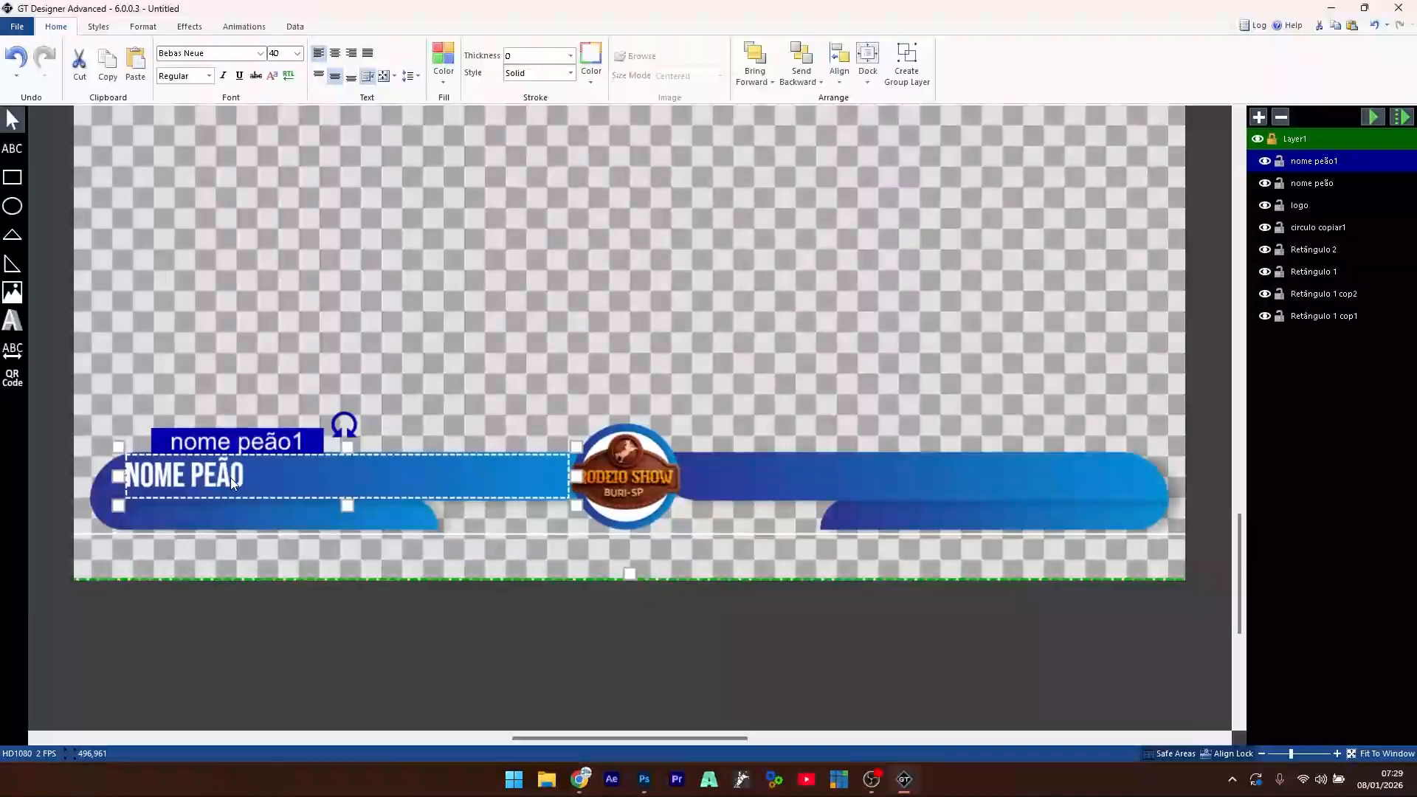
drag(230, 477, 778, 476)
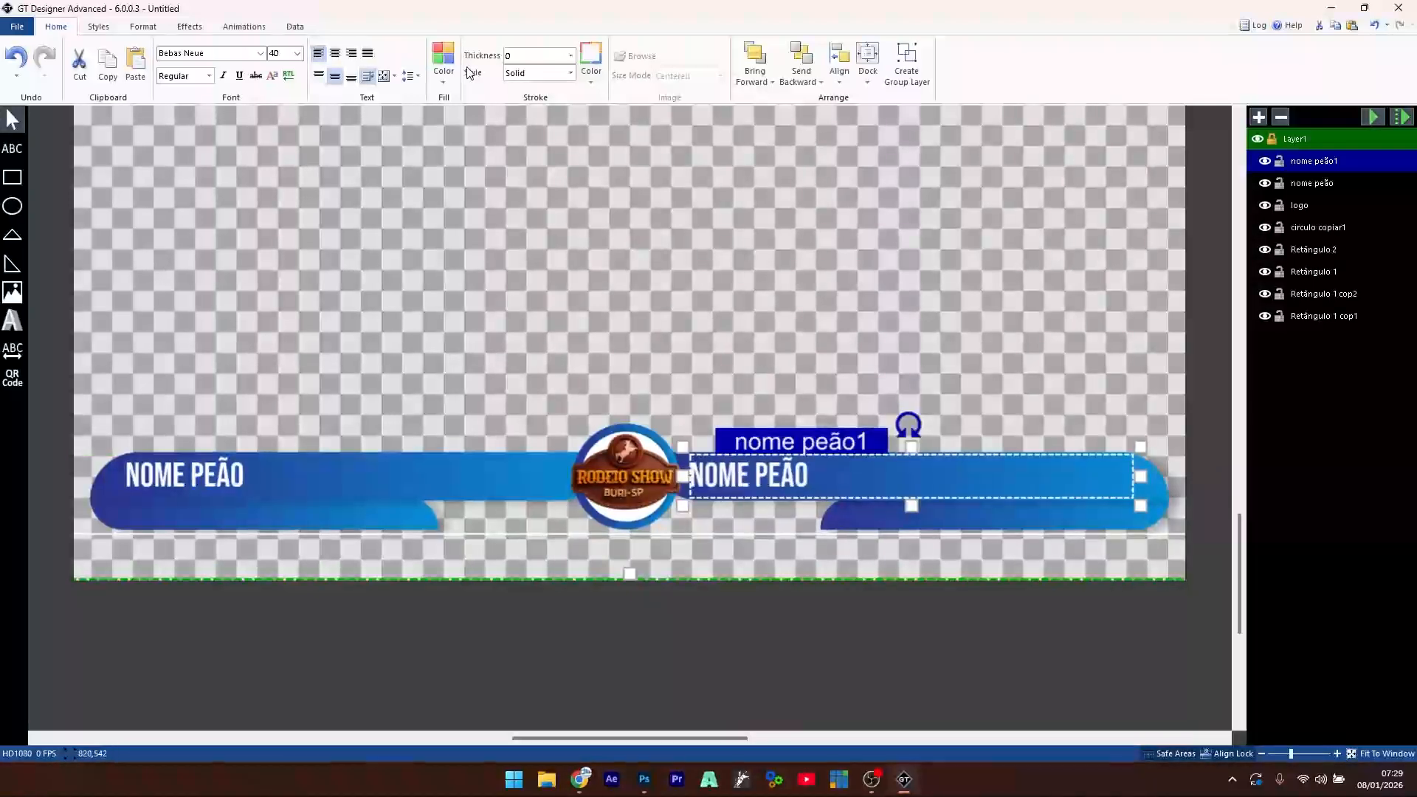
click(352, 55)
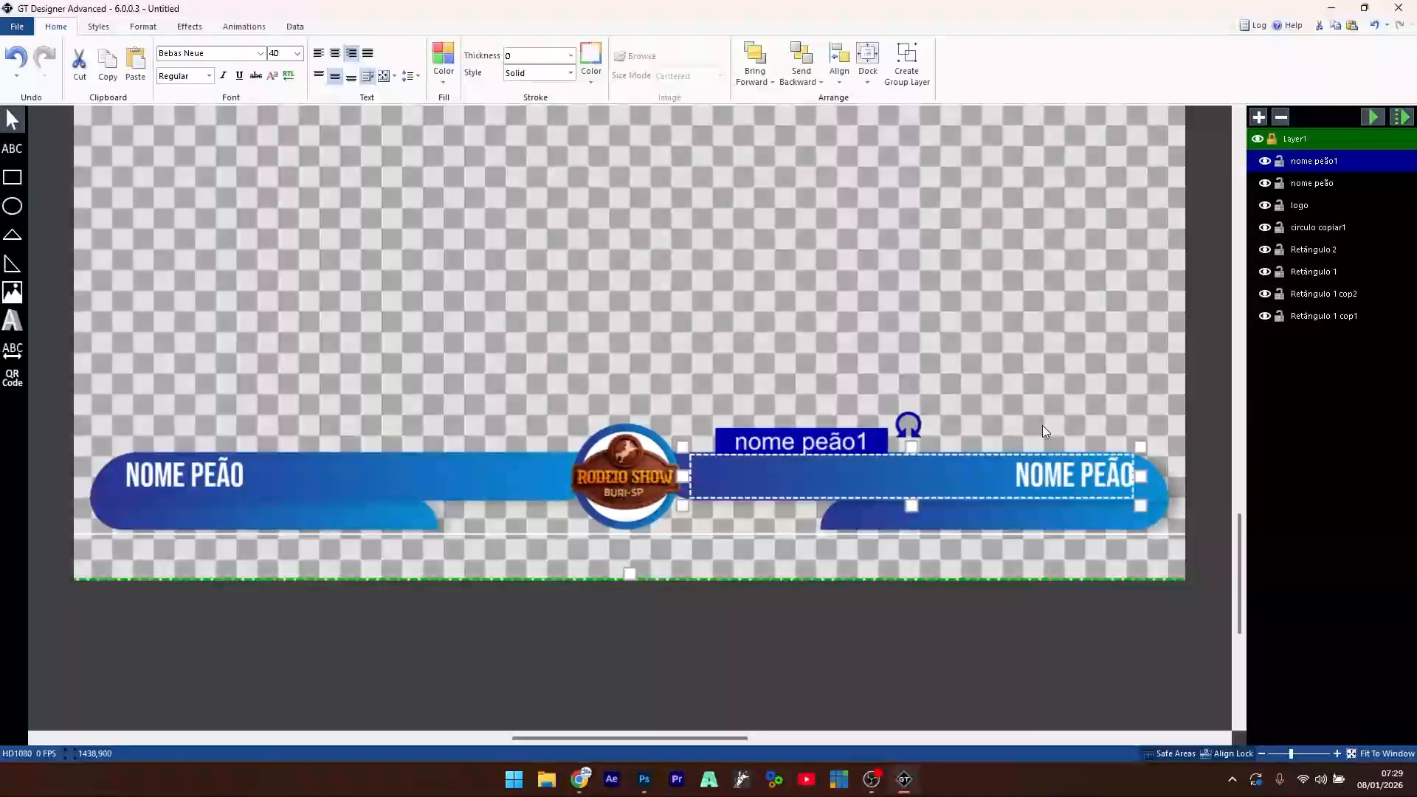
click(868, 344)
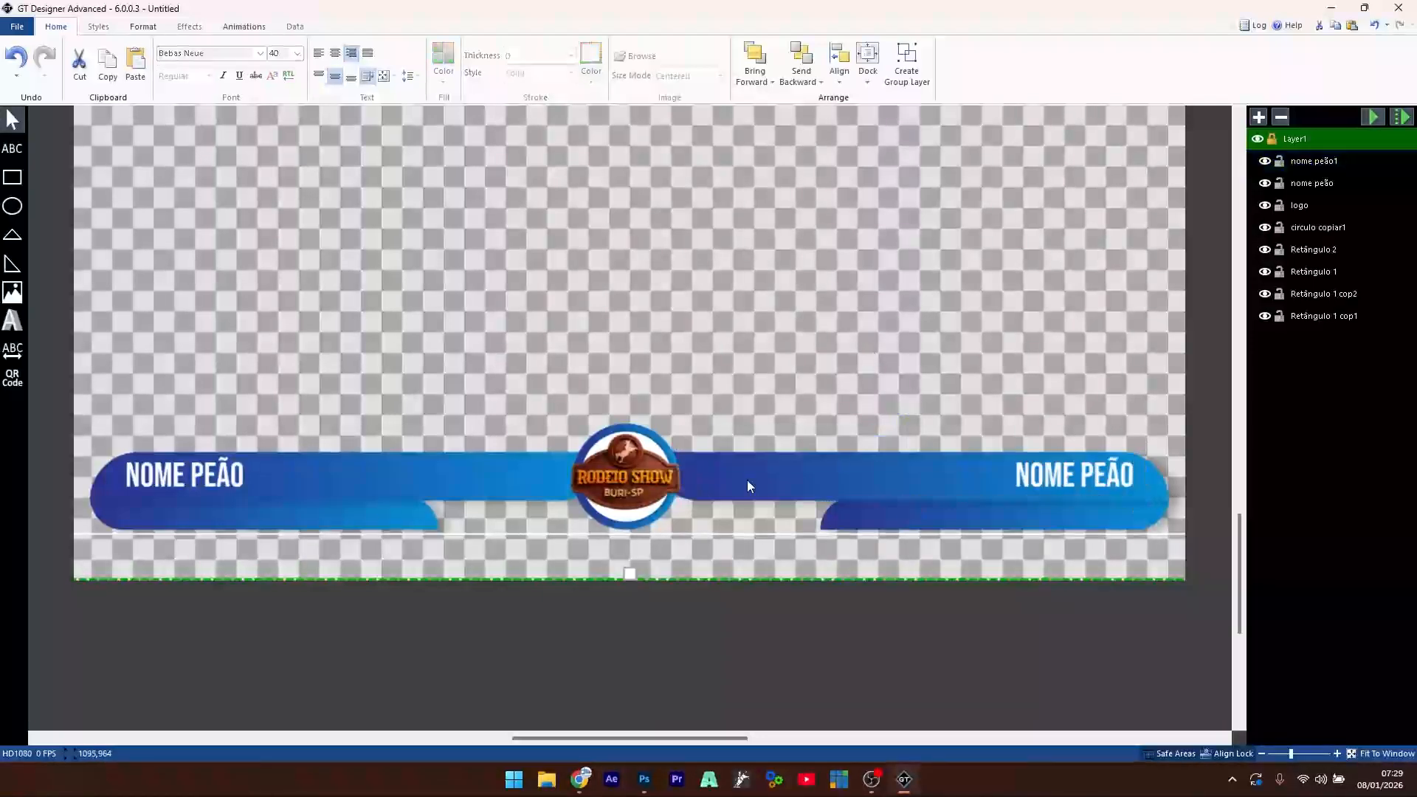
click(1061, 481)
drag(1080, 475, 1138, 461)
text(ANIMAL)
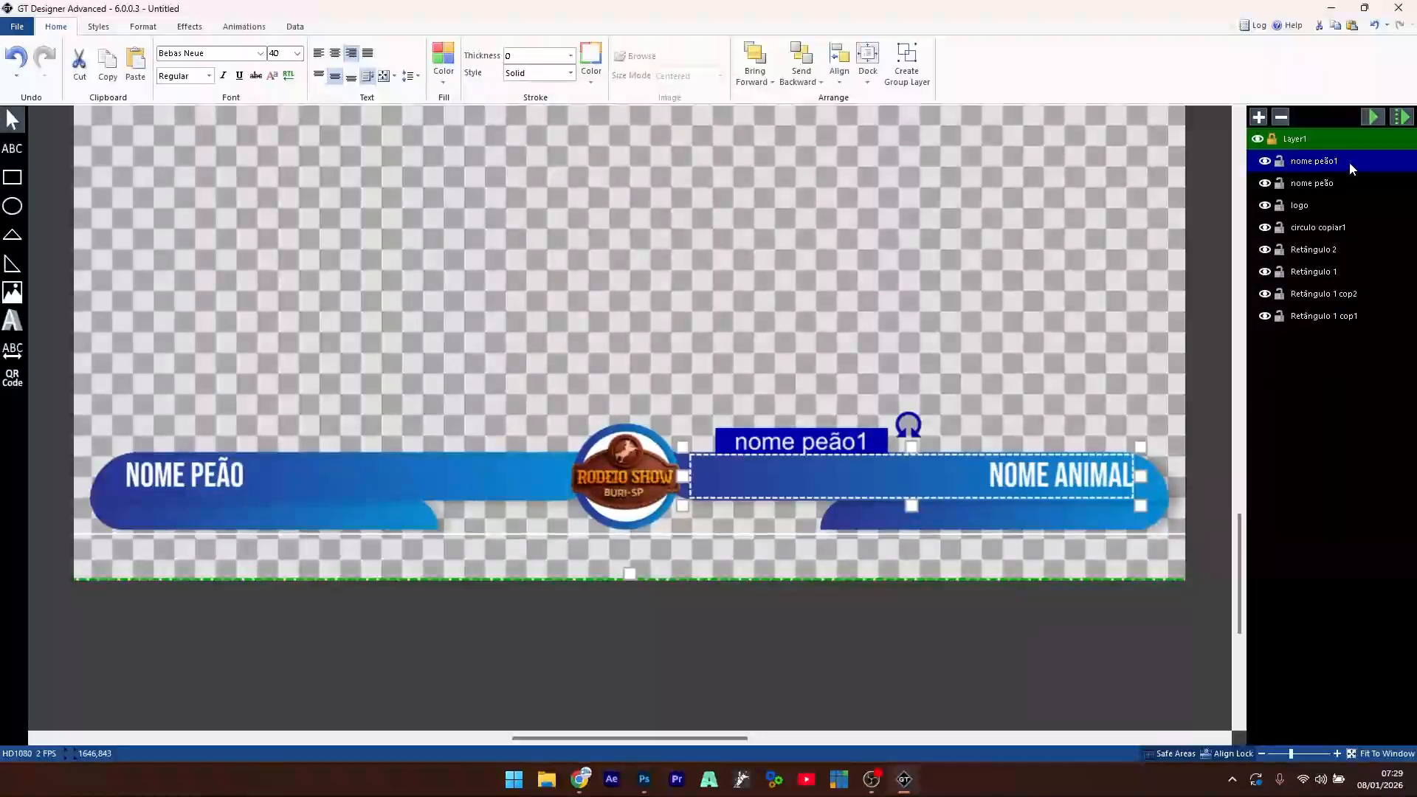
- Move the copy's layer below nome peão, rename it 'nome animal', and review both titles
drag(1322, 192, 1408, 196)
double_click(1332, 184)
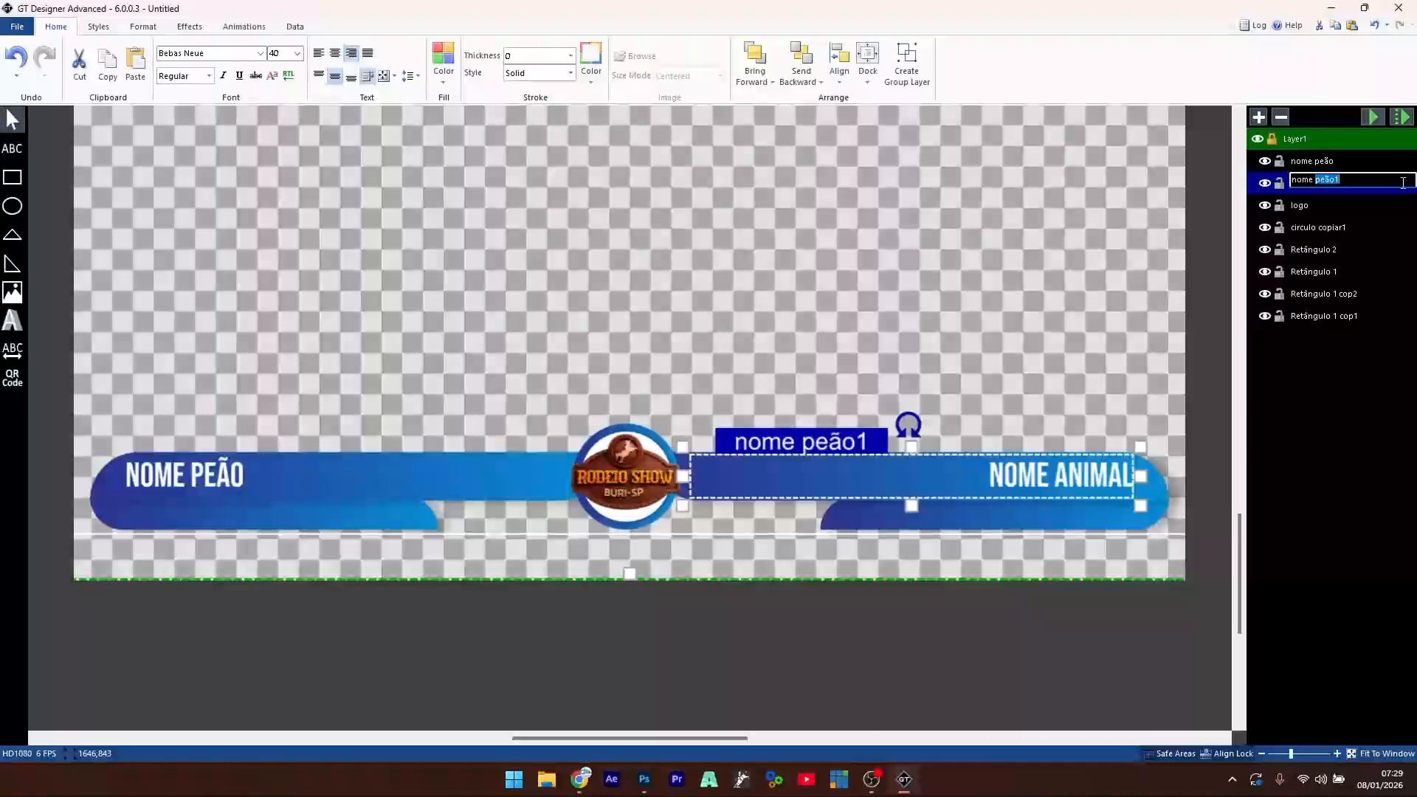
text(animal)
click(1324, 162)
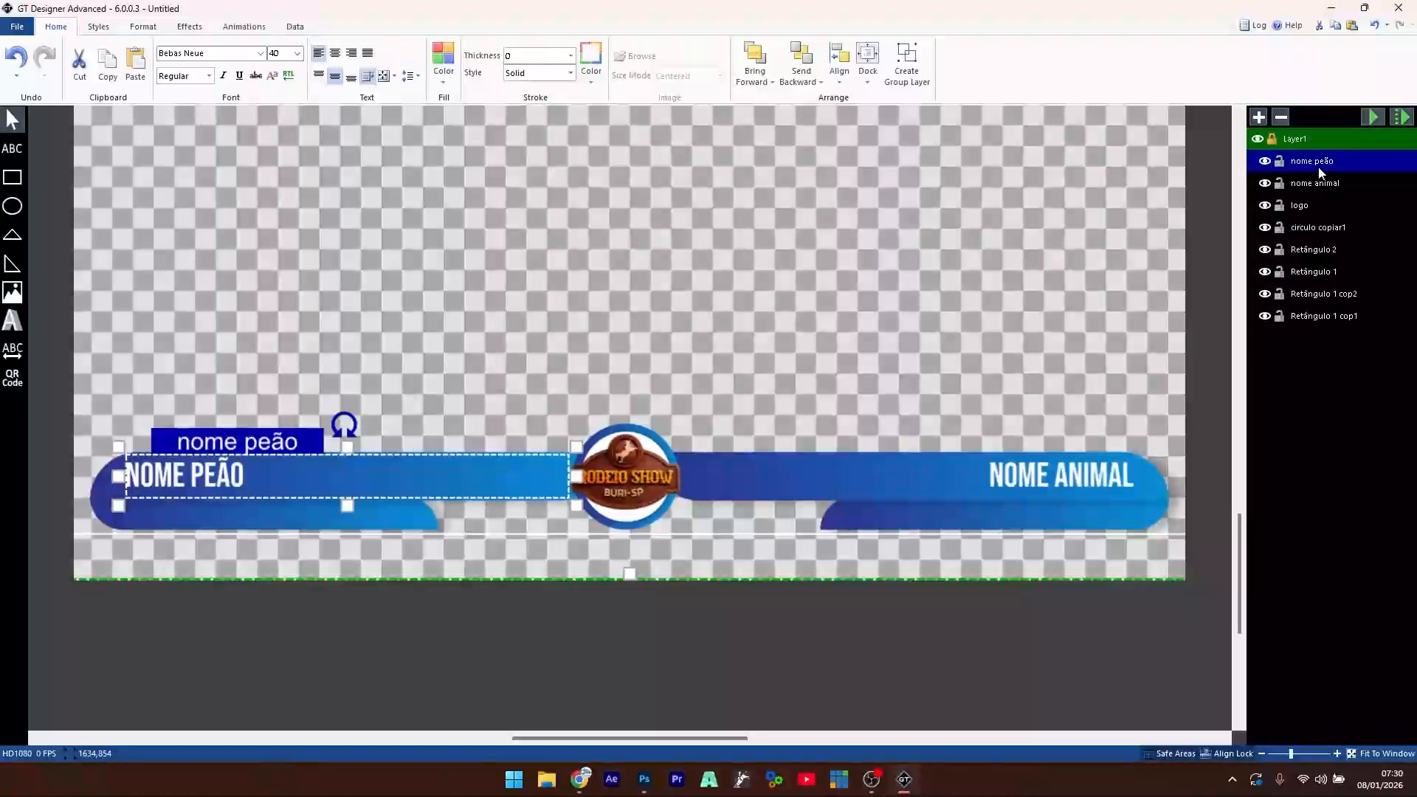
click(1024, 479)
click(194, 479)
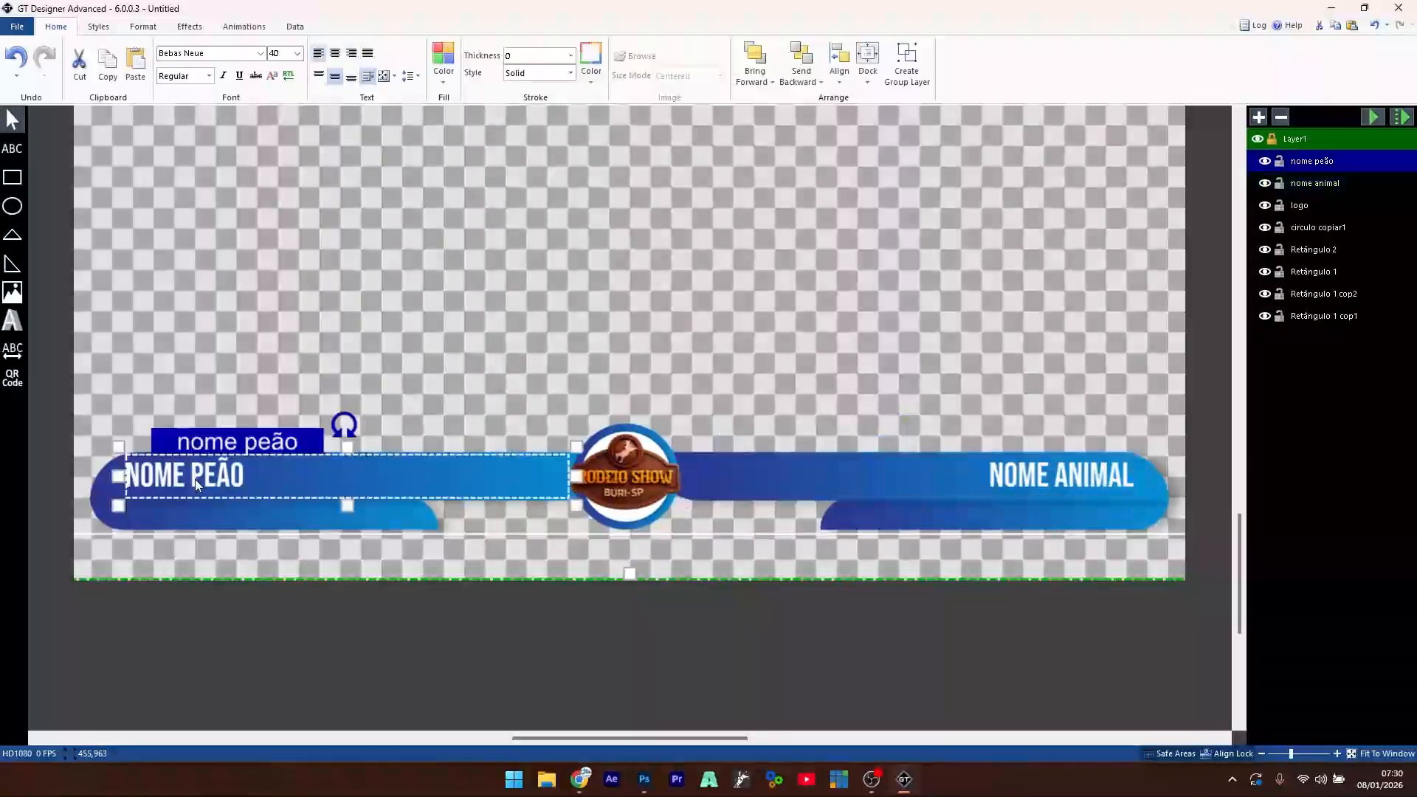
click(1078, 475)
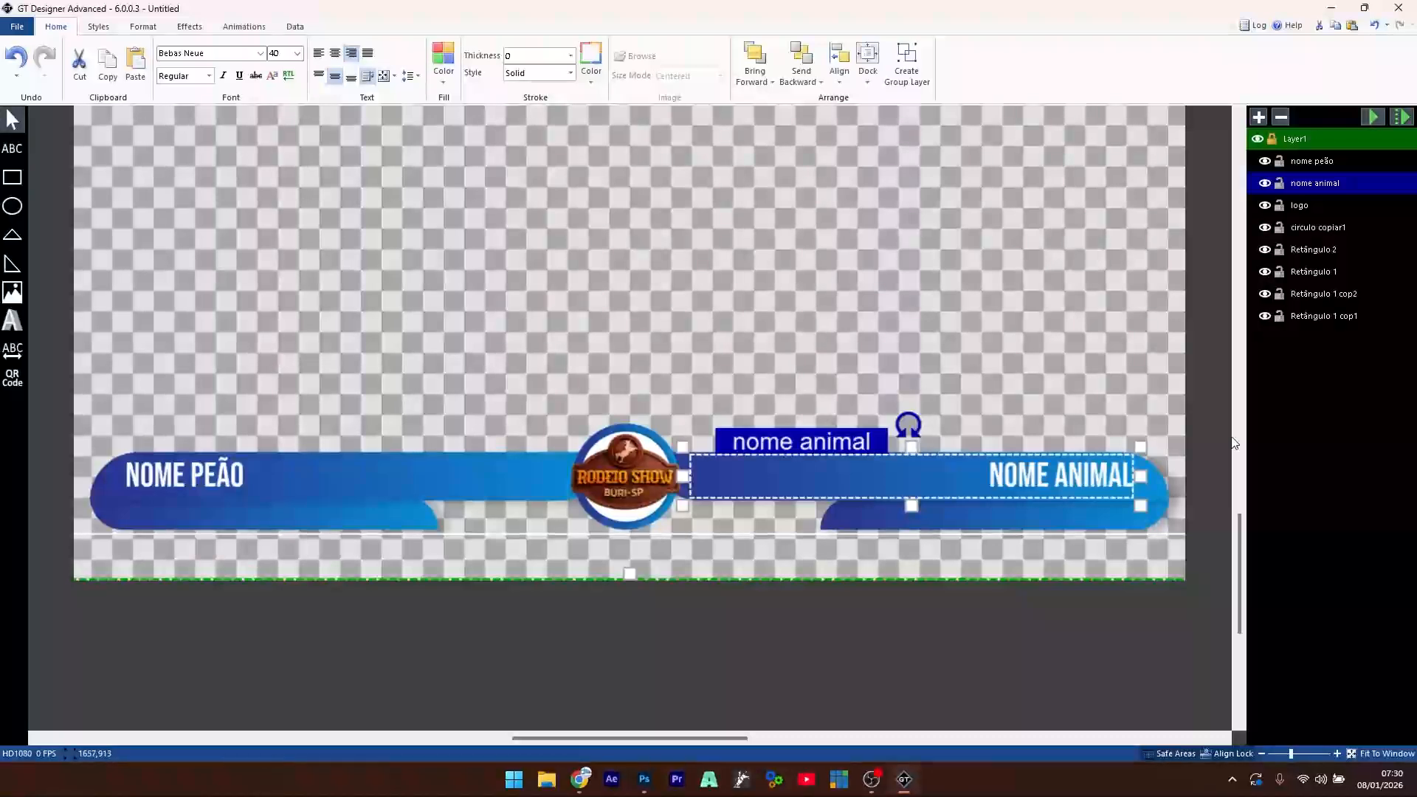
click(277, 359)
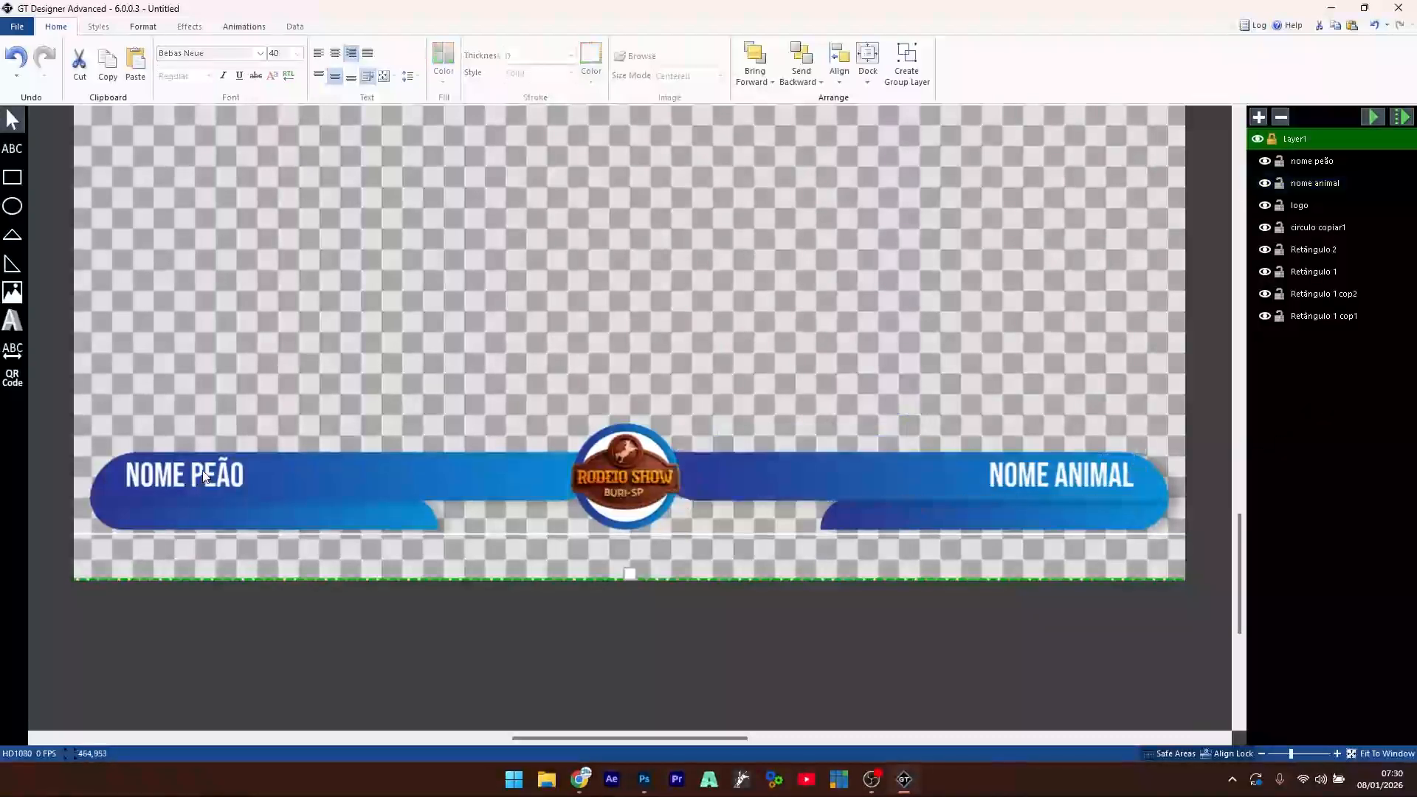
click(12, 148)
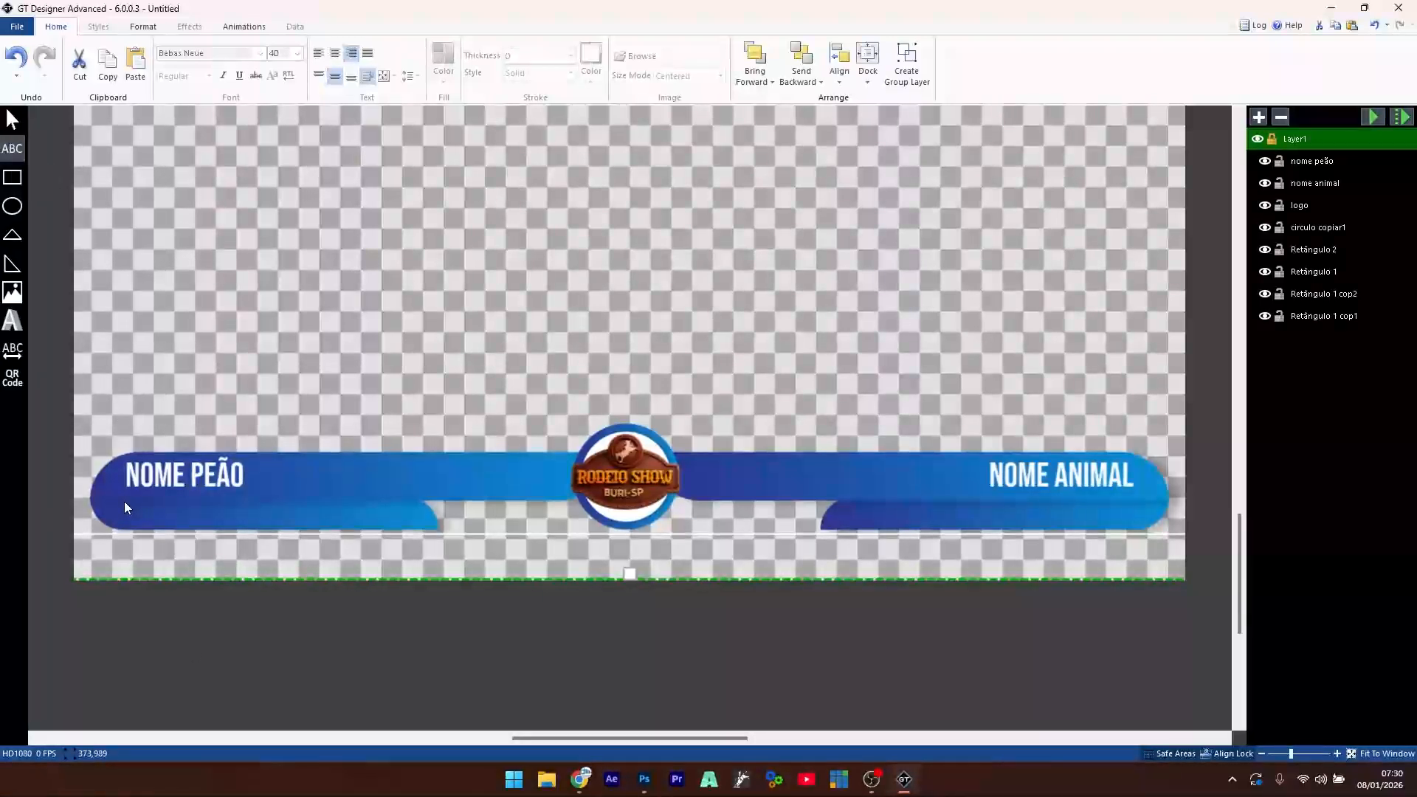
- Draw a text box beneath NOME PEÃO, adjust its font size, middle-align it and make it white
drag(124, 501, 414, 528)
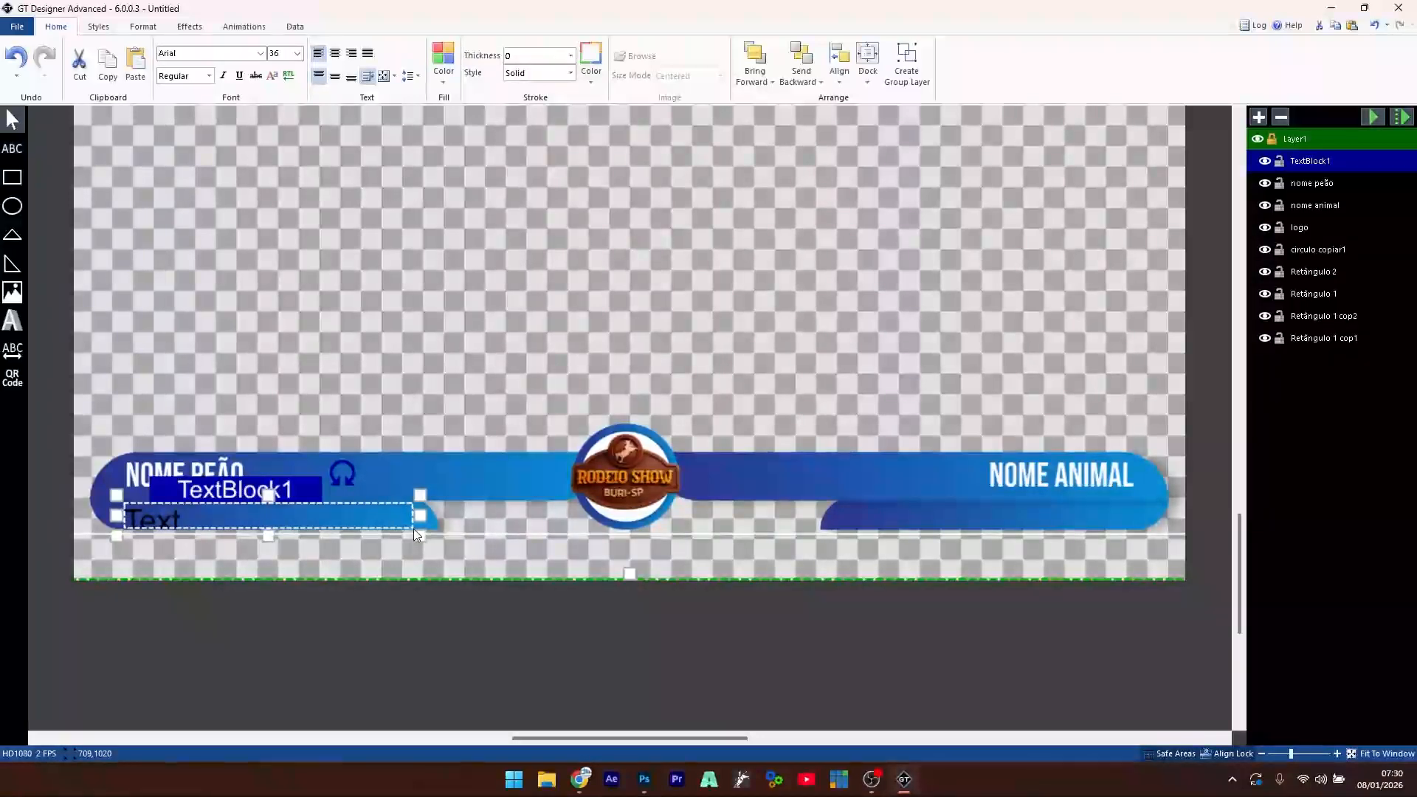
click(280, 55)
scroll(281, 55, down, 1)
scroll(281, 55, up, 4)
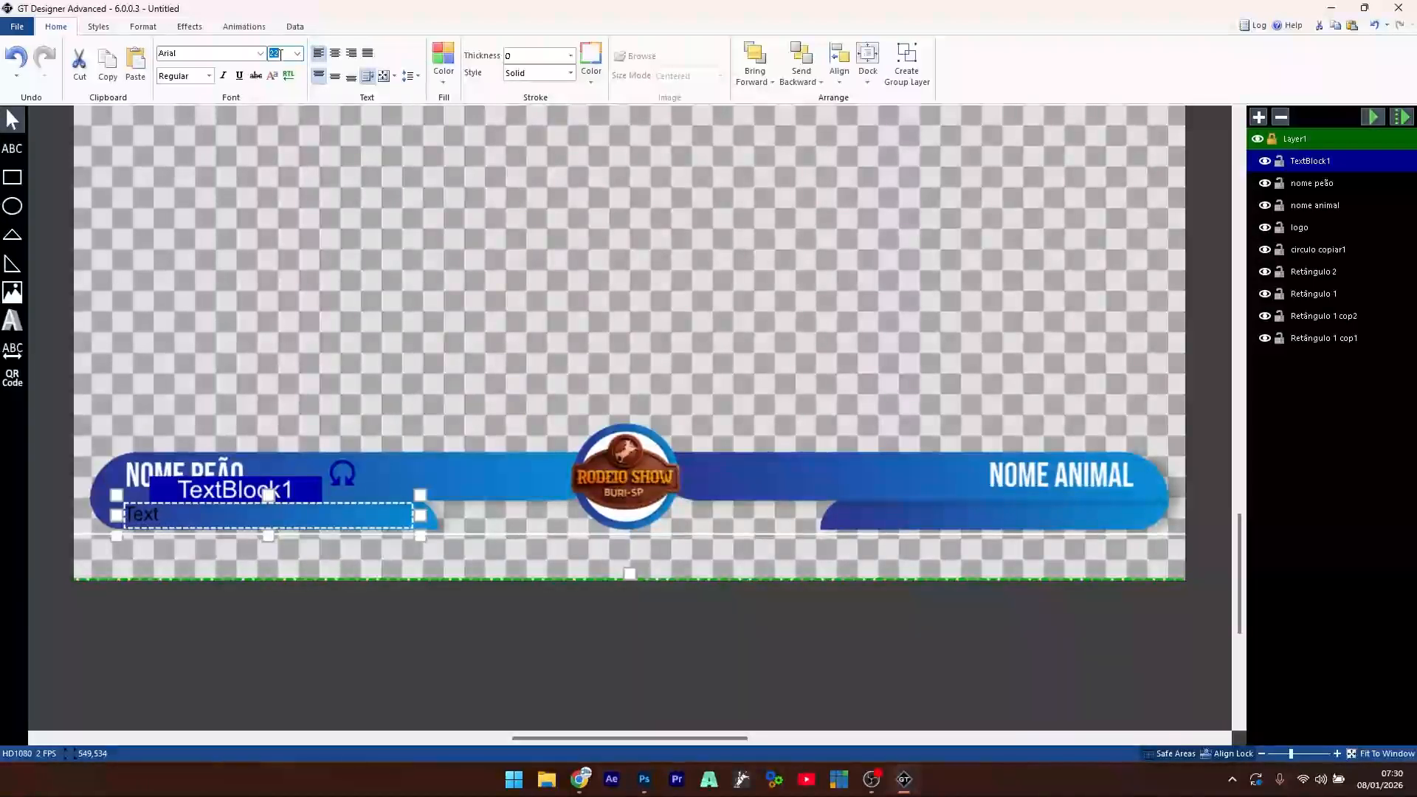
click(334, 77)
click(445, 54)
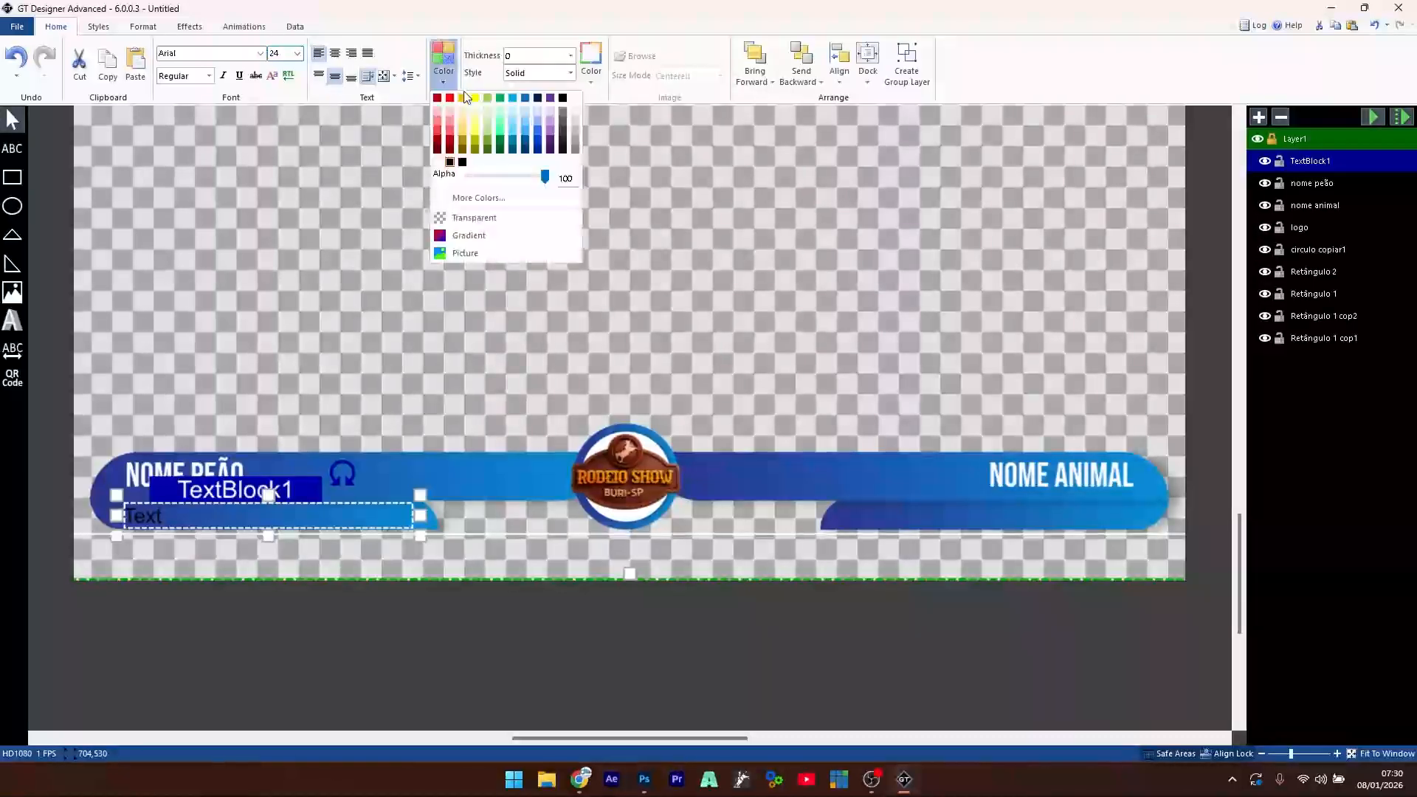
click(576, 98)
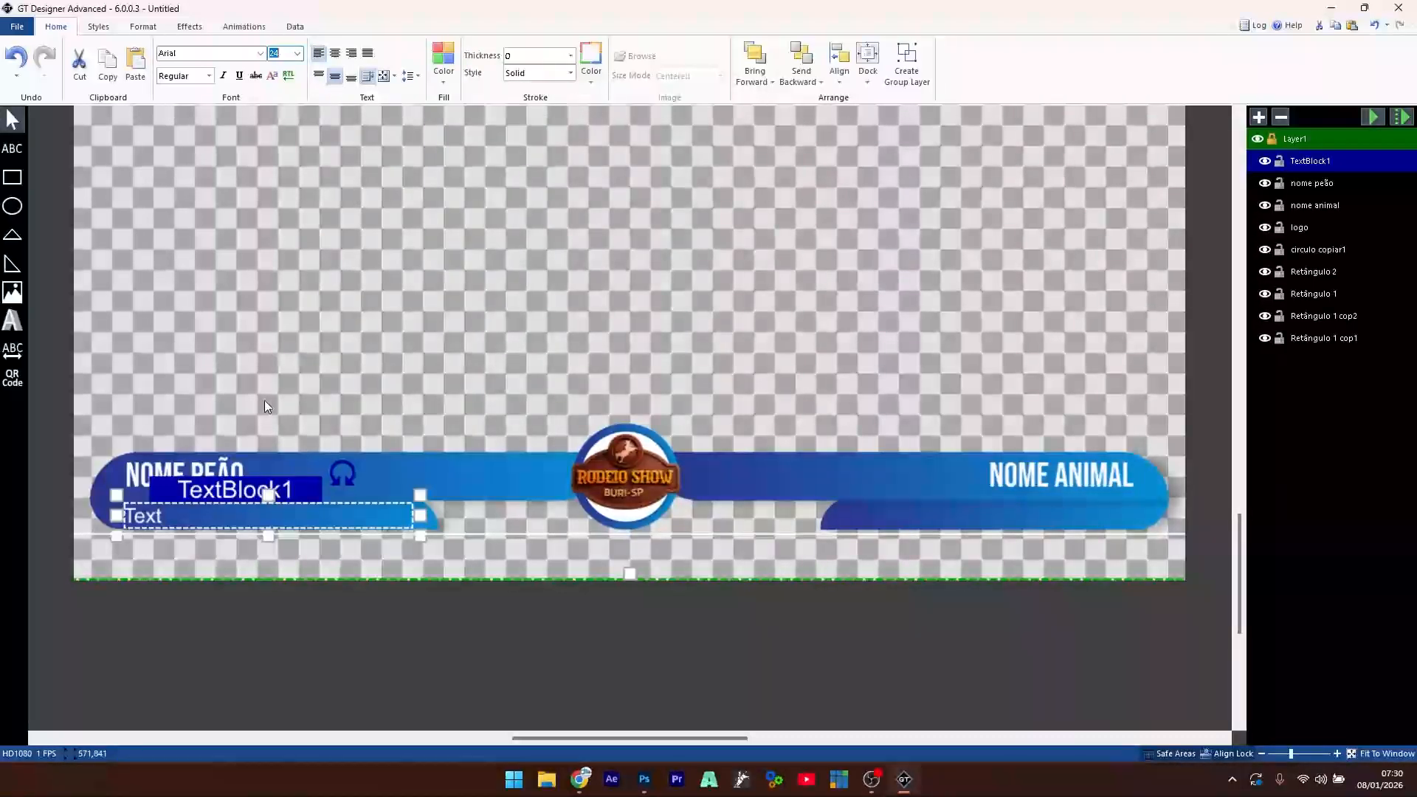
- Enter the text CIDADE in uppercase in the new box
click(148, 518)
text(cidade)
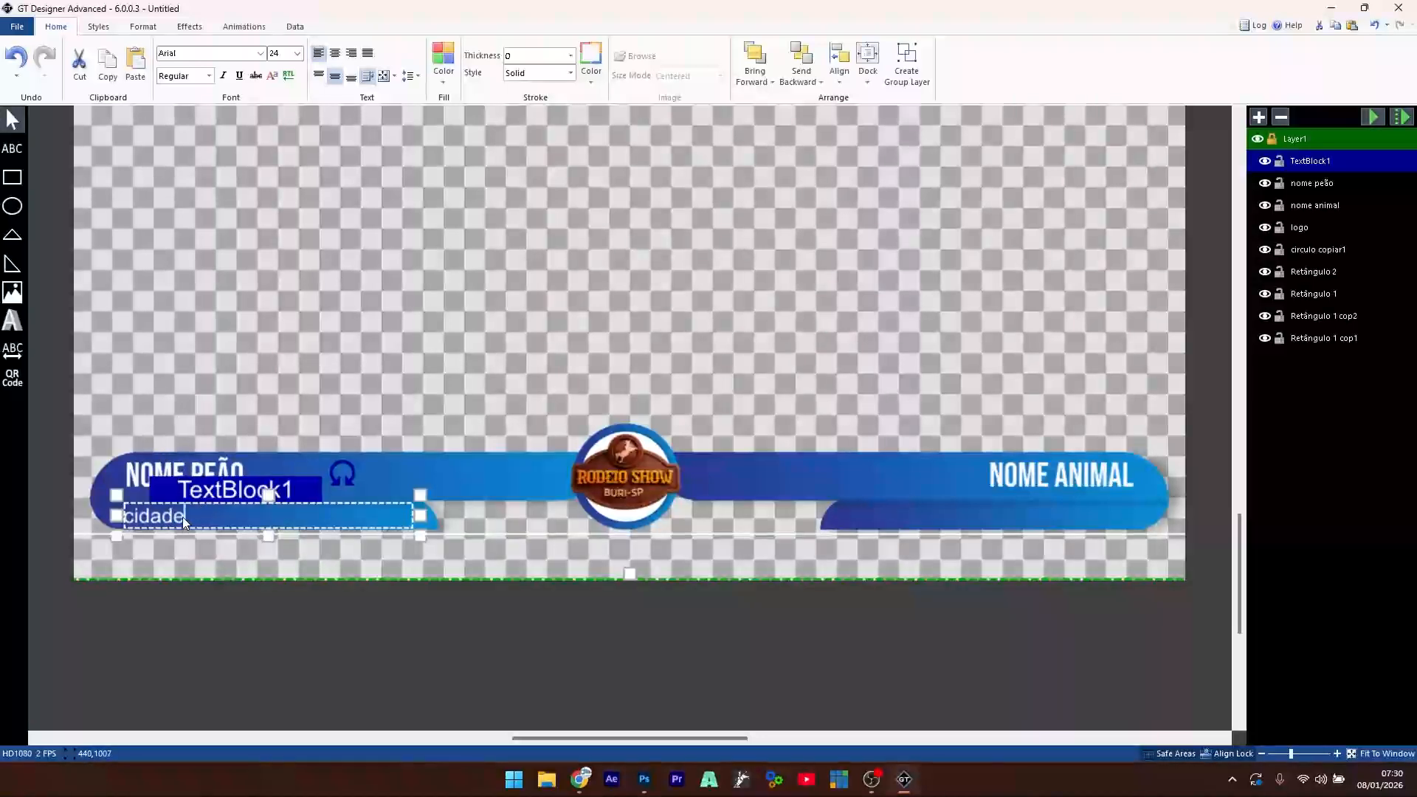
double_click(137, 514)
text(cidade)
key(BackSpace)
key(BackSpace)
key(BackSpace)
key(BackSpace)
key(BackSpace)
key(BackSpace)
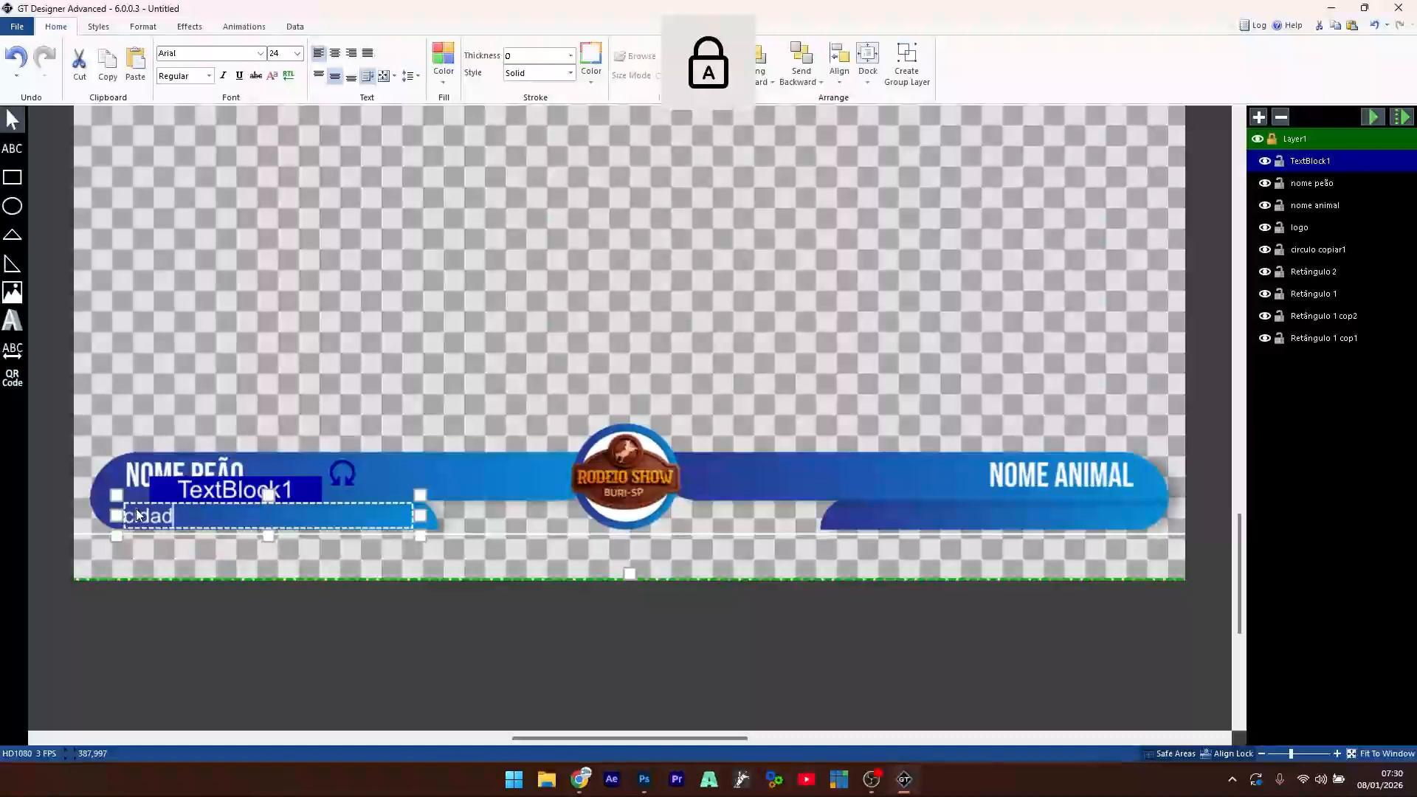
text(CIDADE)
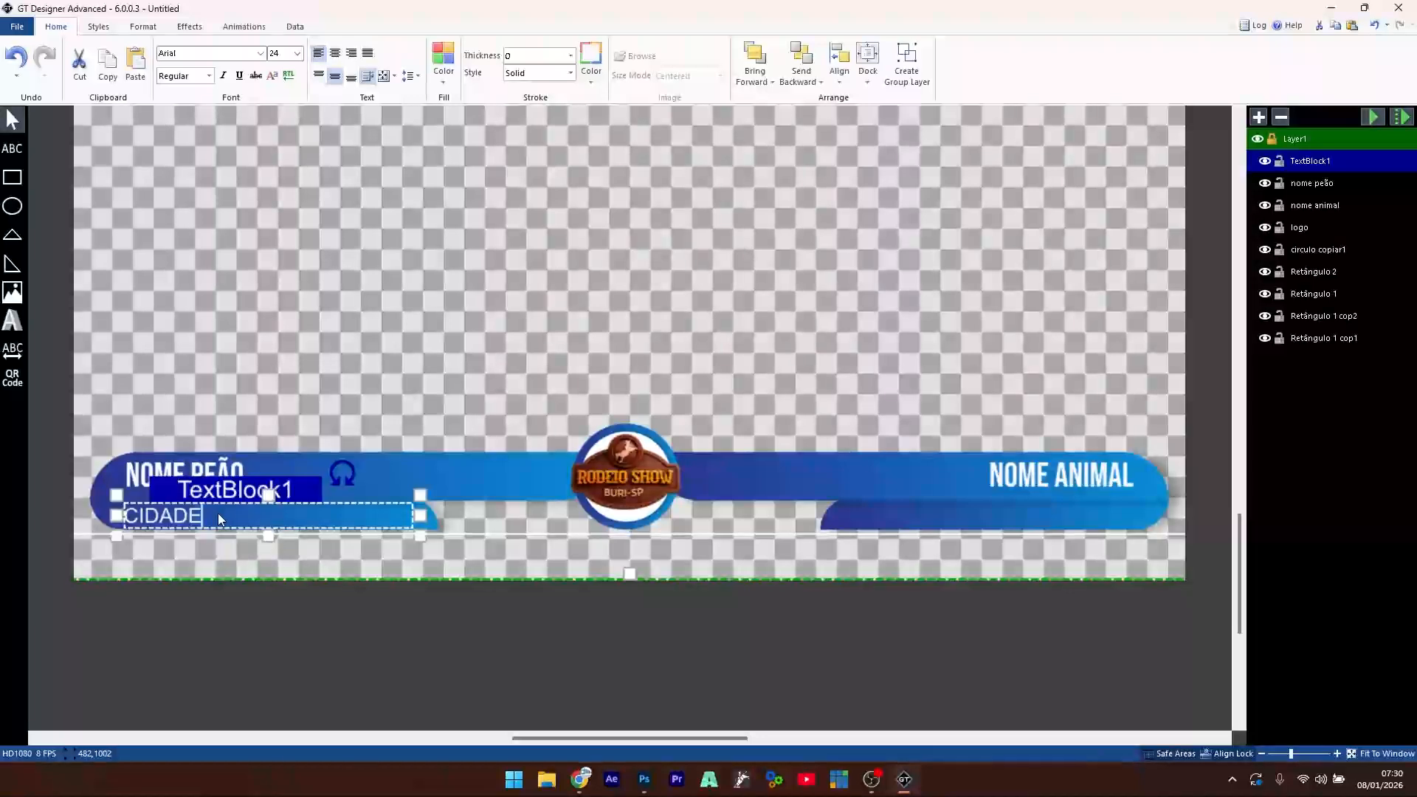
click(201, 397)
click(181, 516)
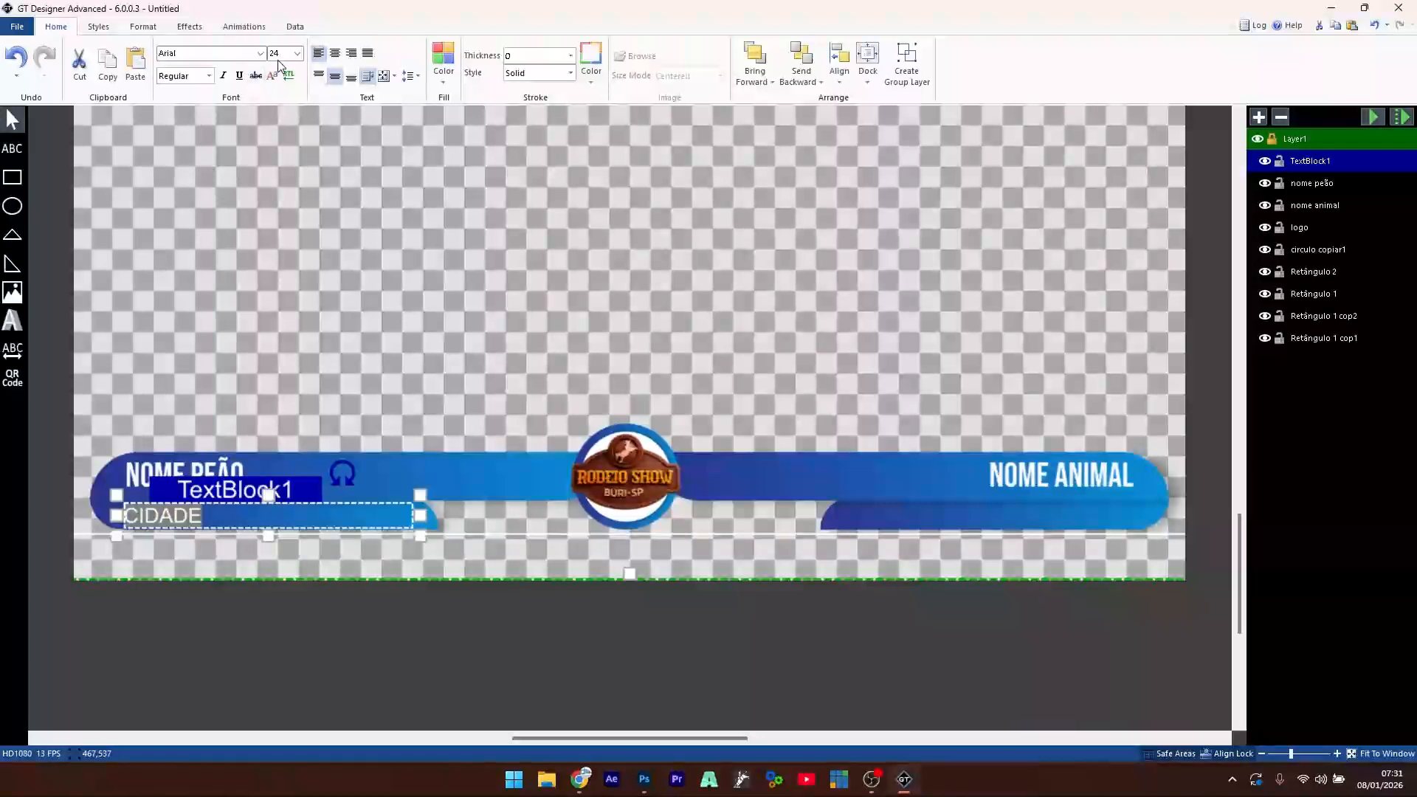
click(248, 325)
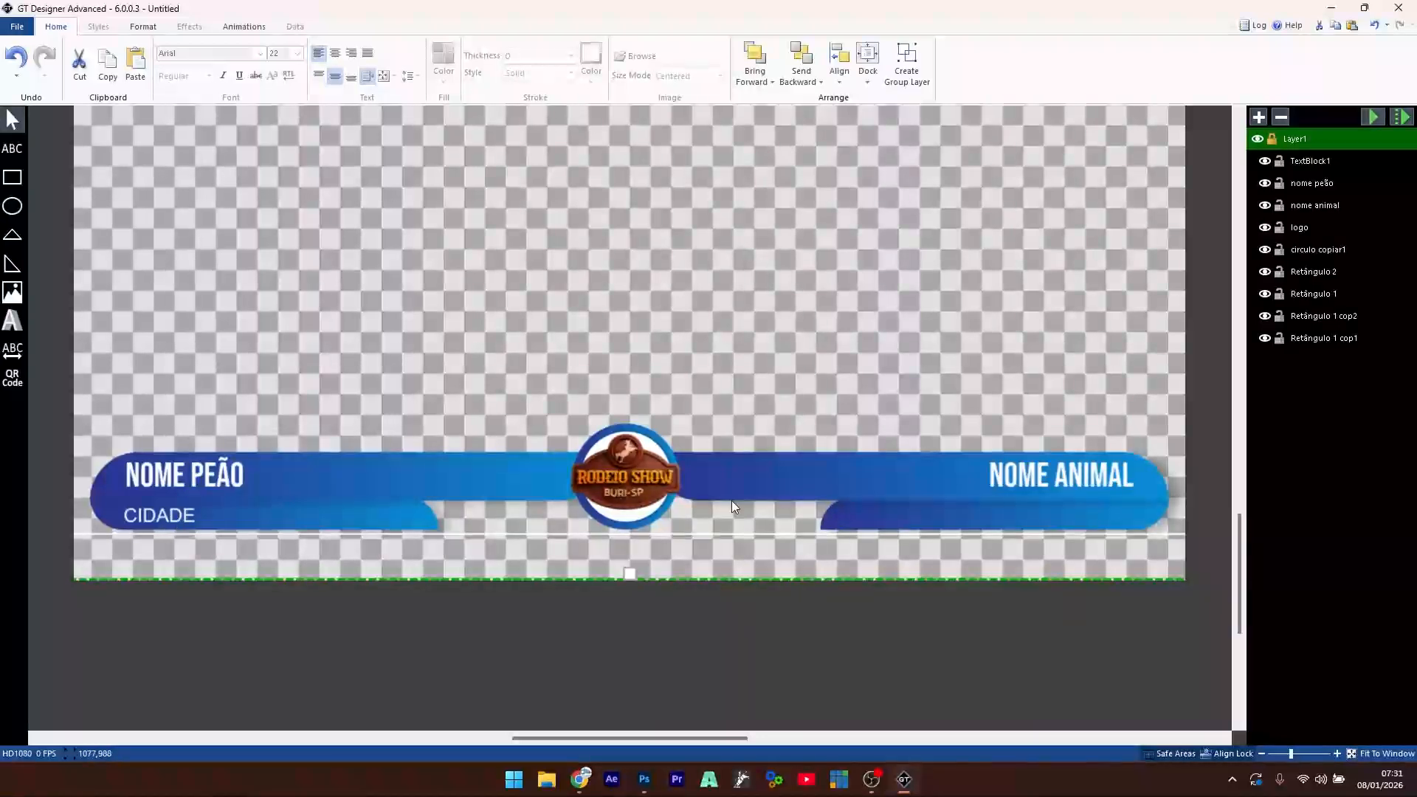
click(171, 513)
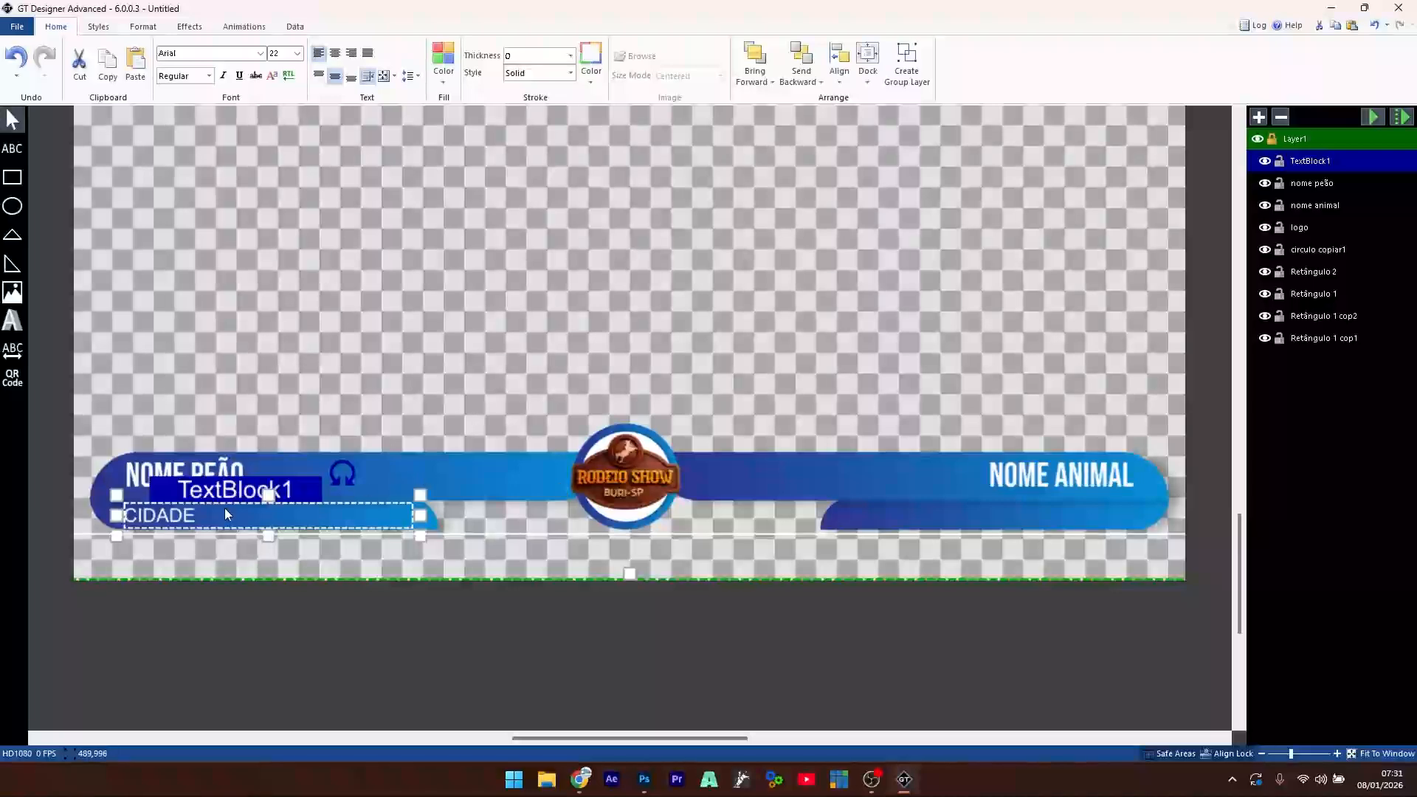
- Name the text layer CIDADE, duplicate it, and name the copy CIA DE RODEIO
double_click(1311, 161)
text(CIDADE)
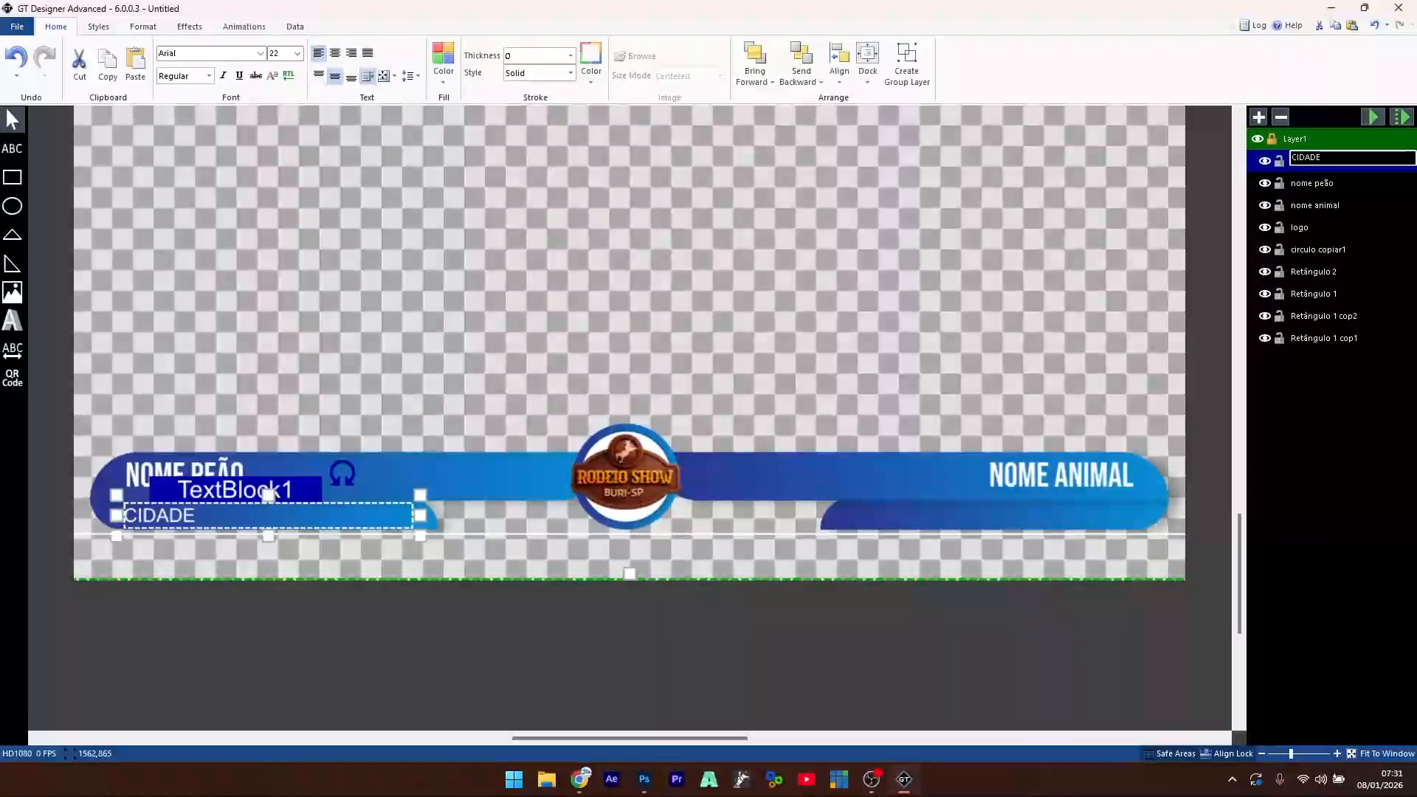
key(Return)
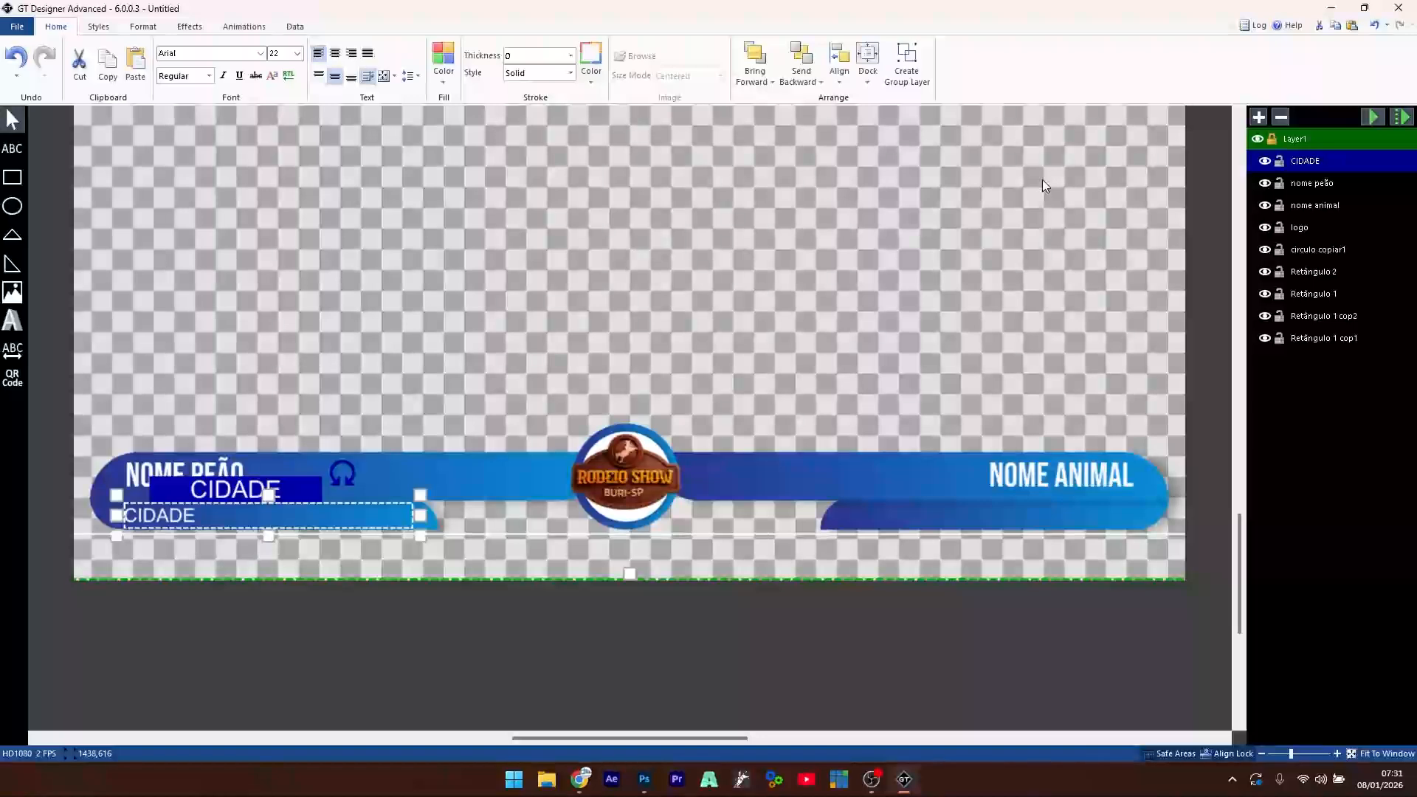
key(ctrl+v)
double_click(1326, 159)
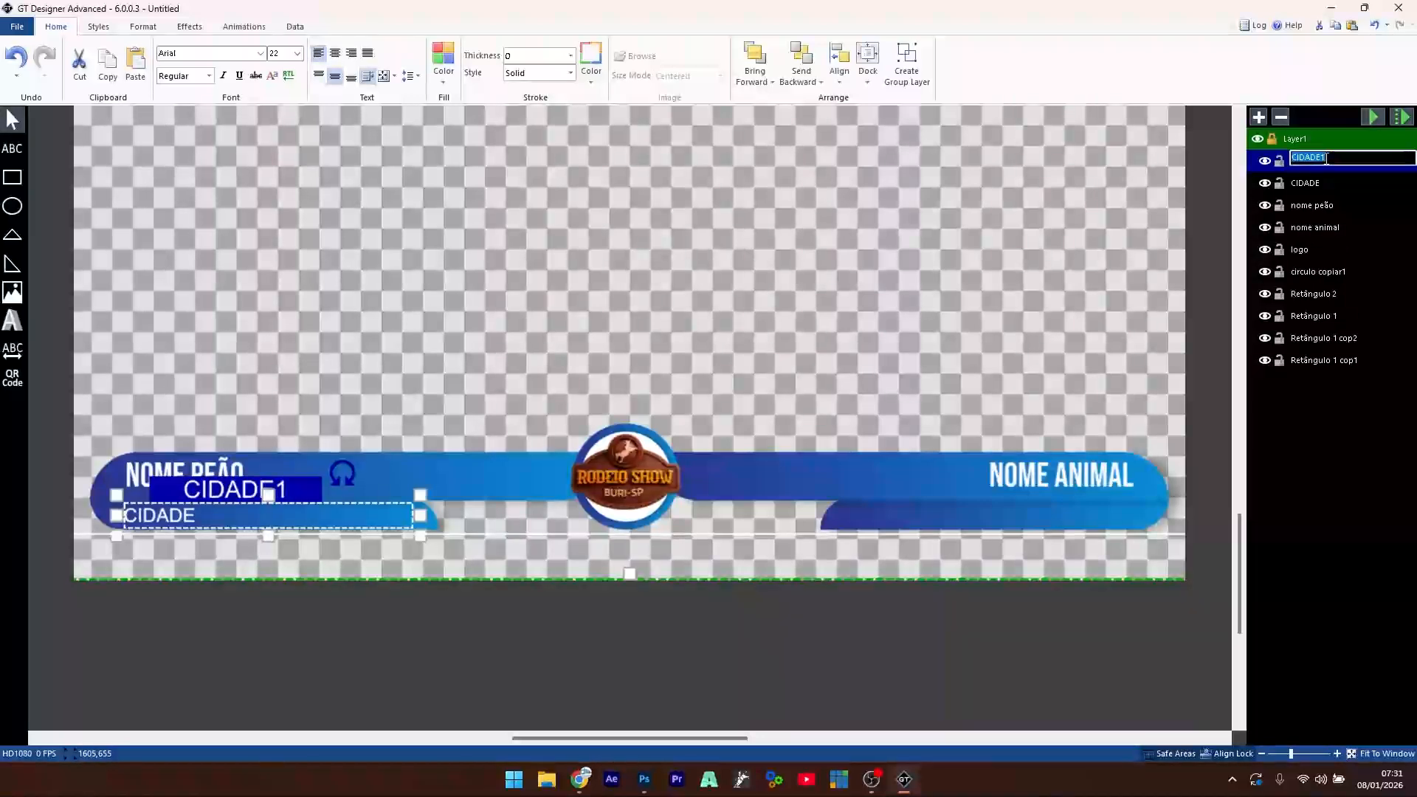
text(CIA DE RODEIO)
key(Return)
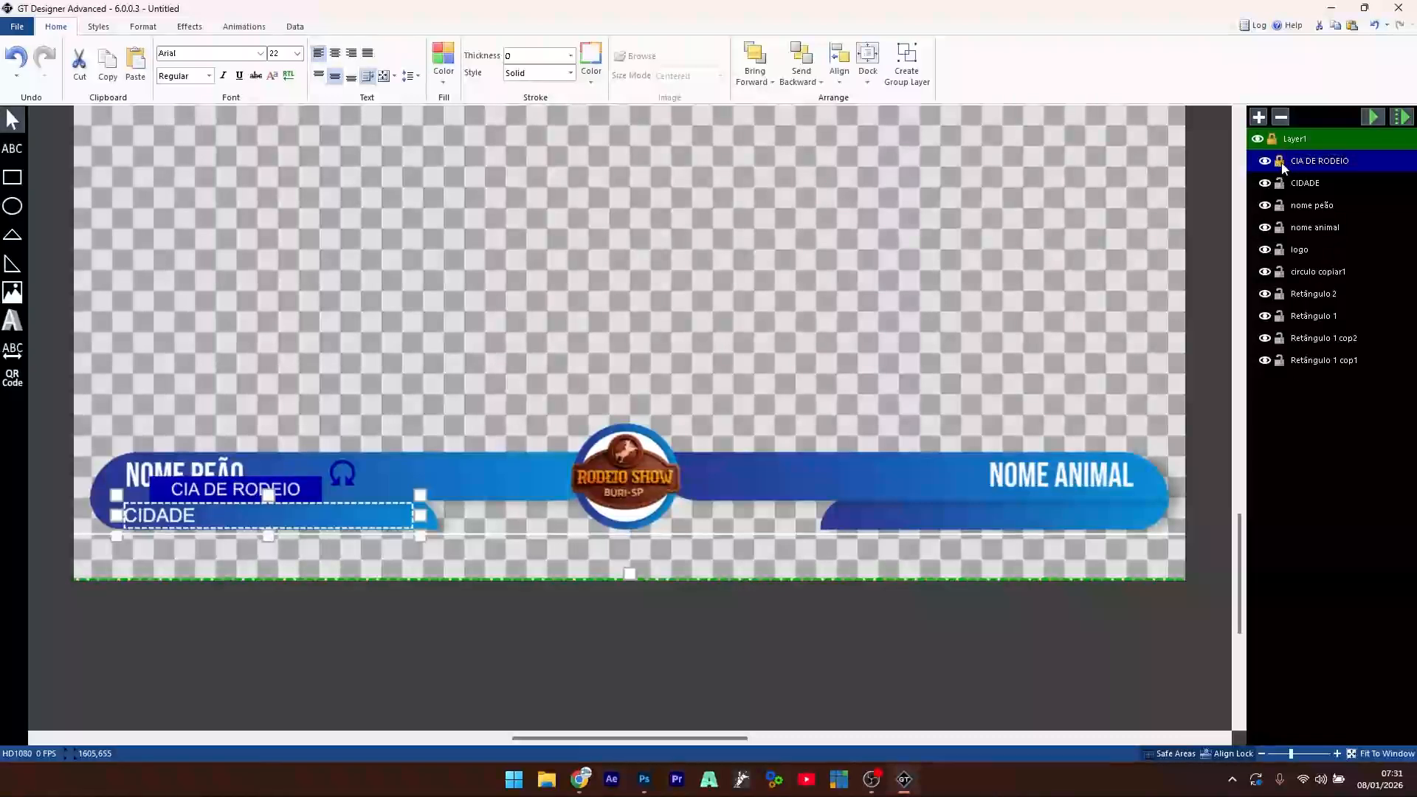
- Reorder layers so CIDADE sits above nome animal and CIA DE RODEIO below it
shift+click(1306, 184)
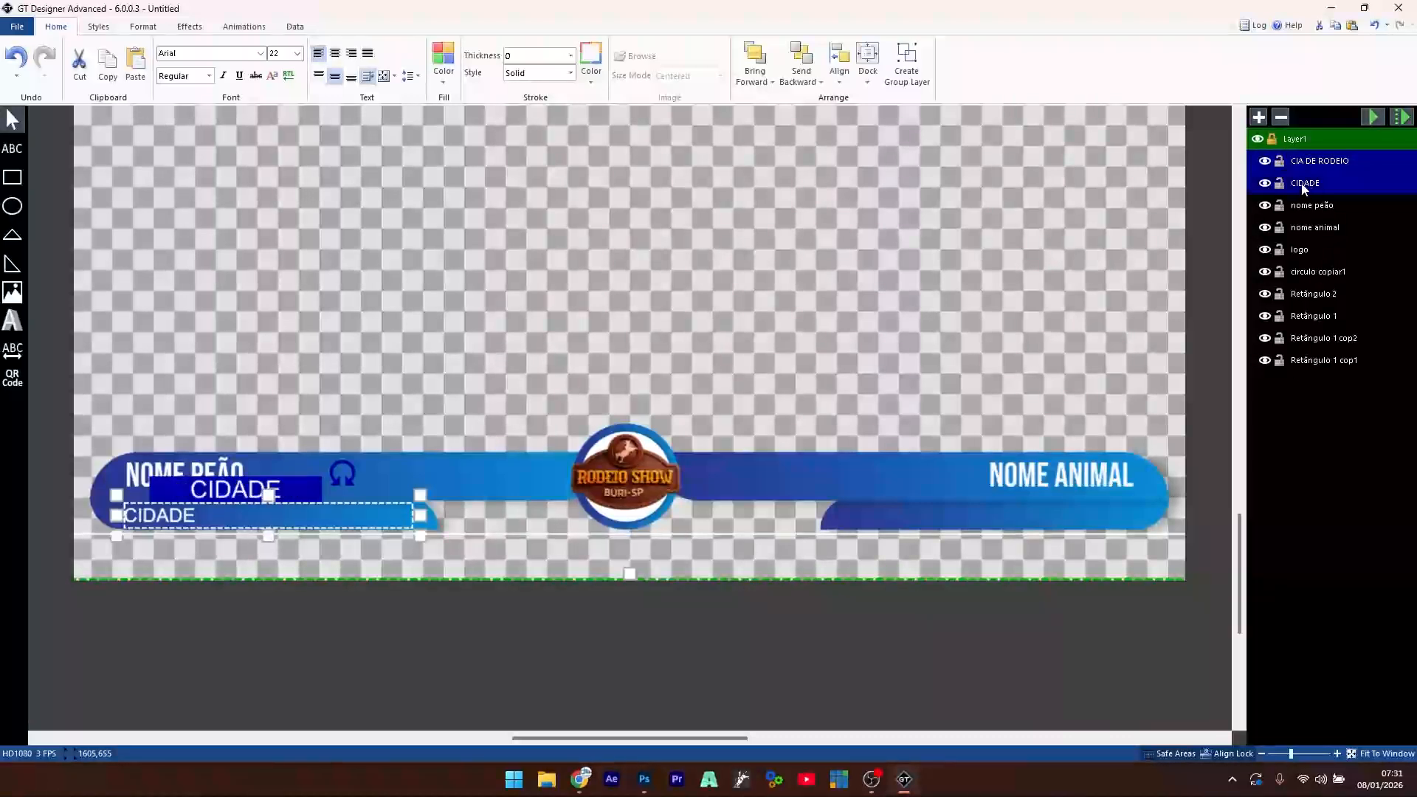
drag(1307, 233, 1307, 233)
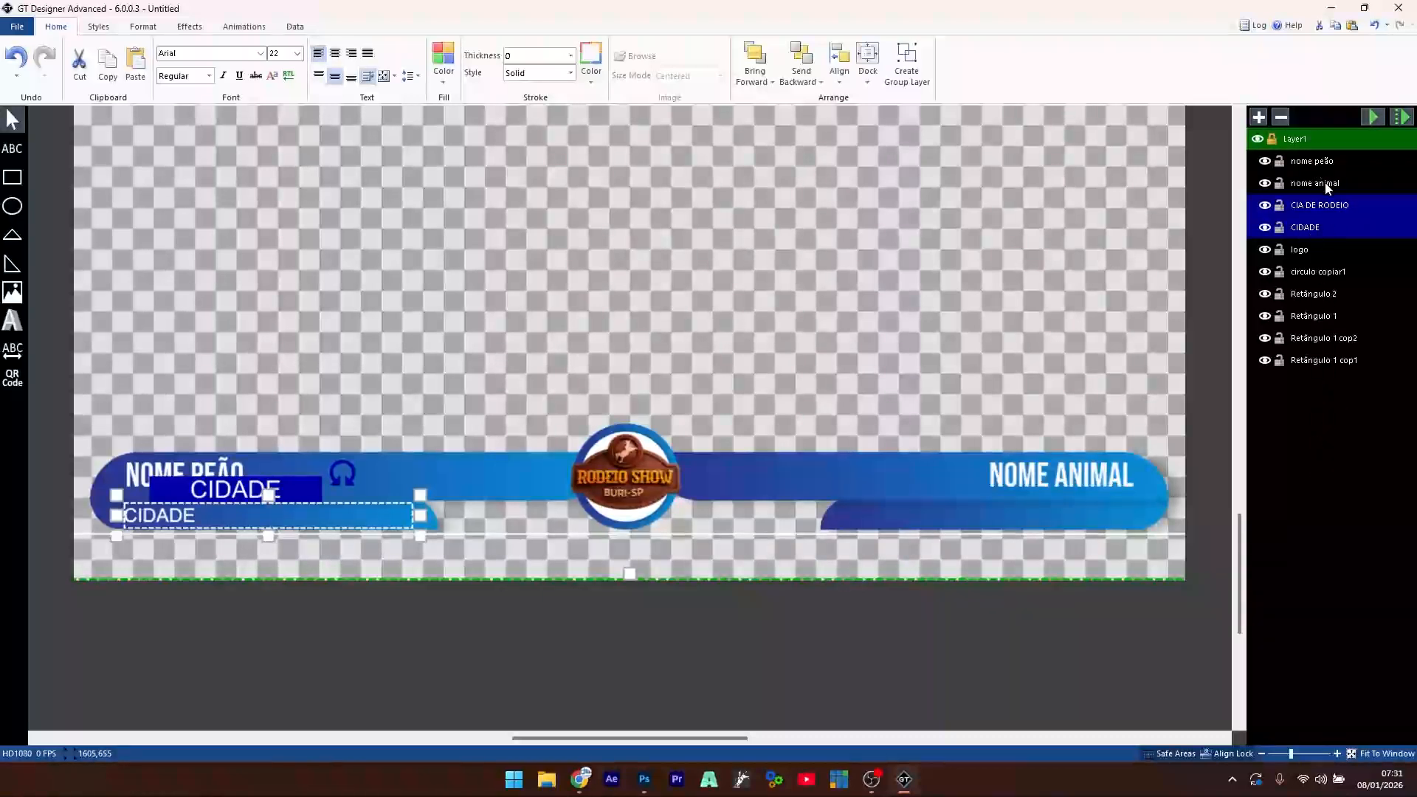
click(1325, 204)
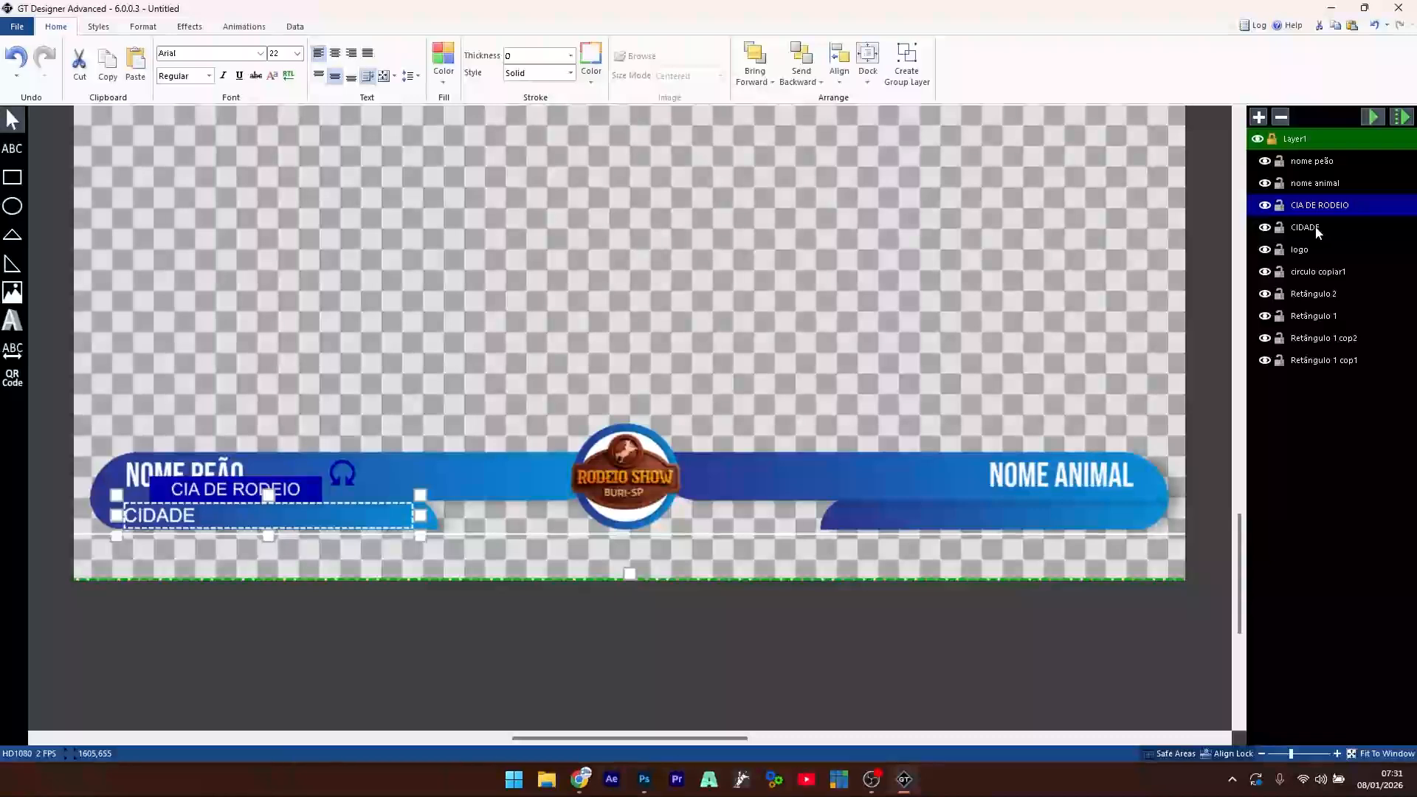
click(1318, 227)
drag(1318, 230, 1311, 178)
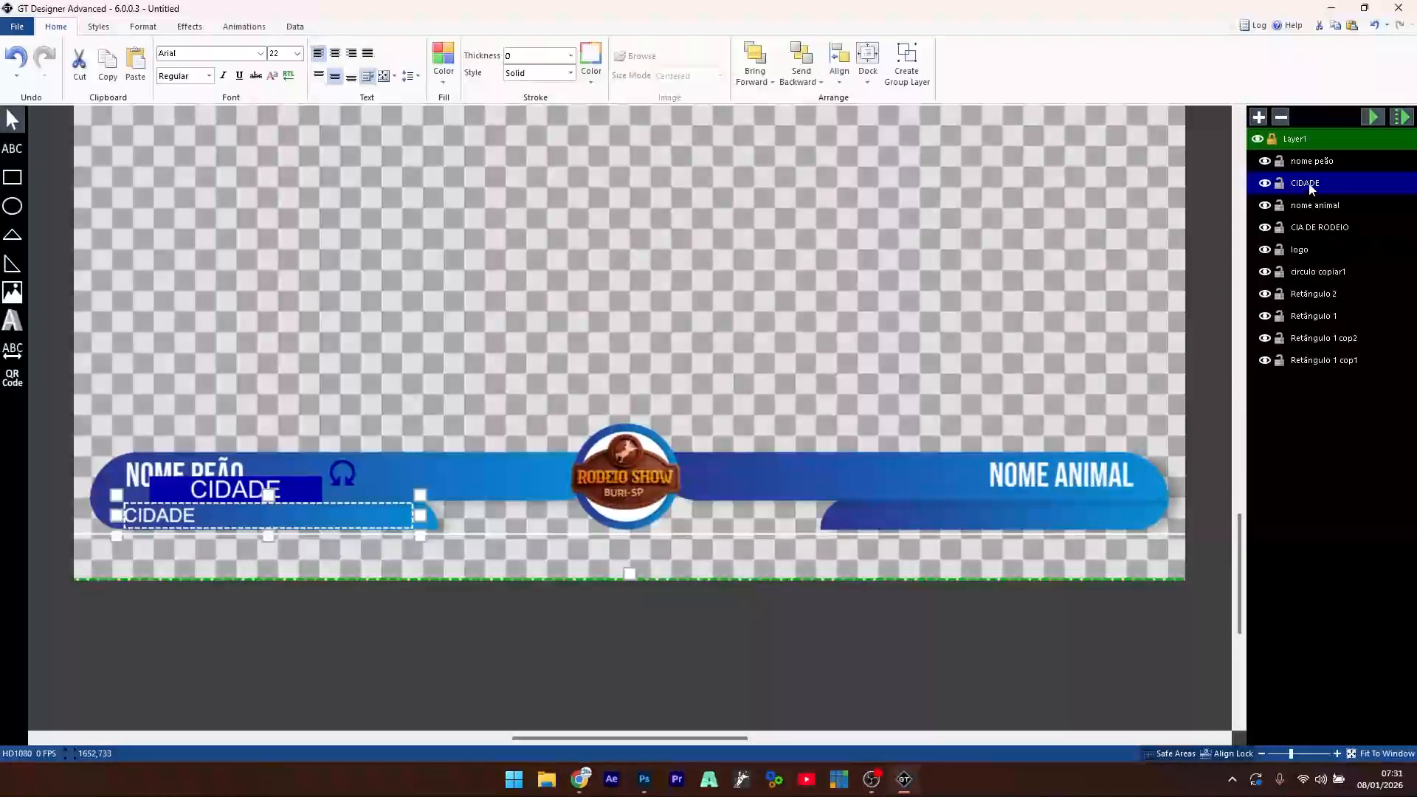
- Move the CIA DE RODEIO copy onto the right bar, right-aligned, keeping CIDADE on the left bar
click(1315, 230)
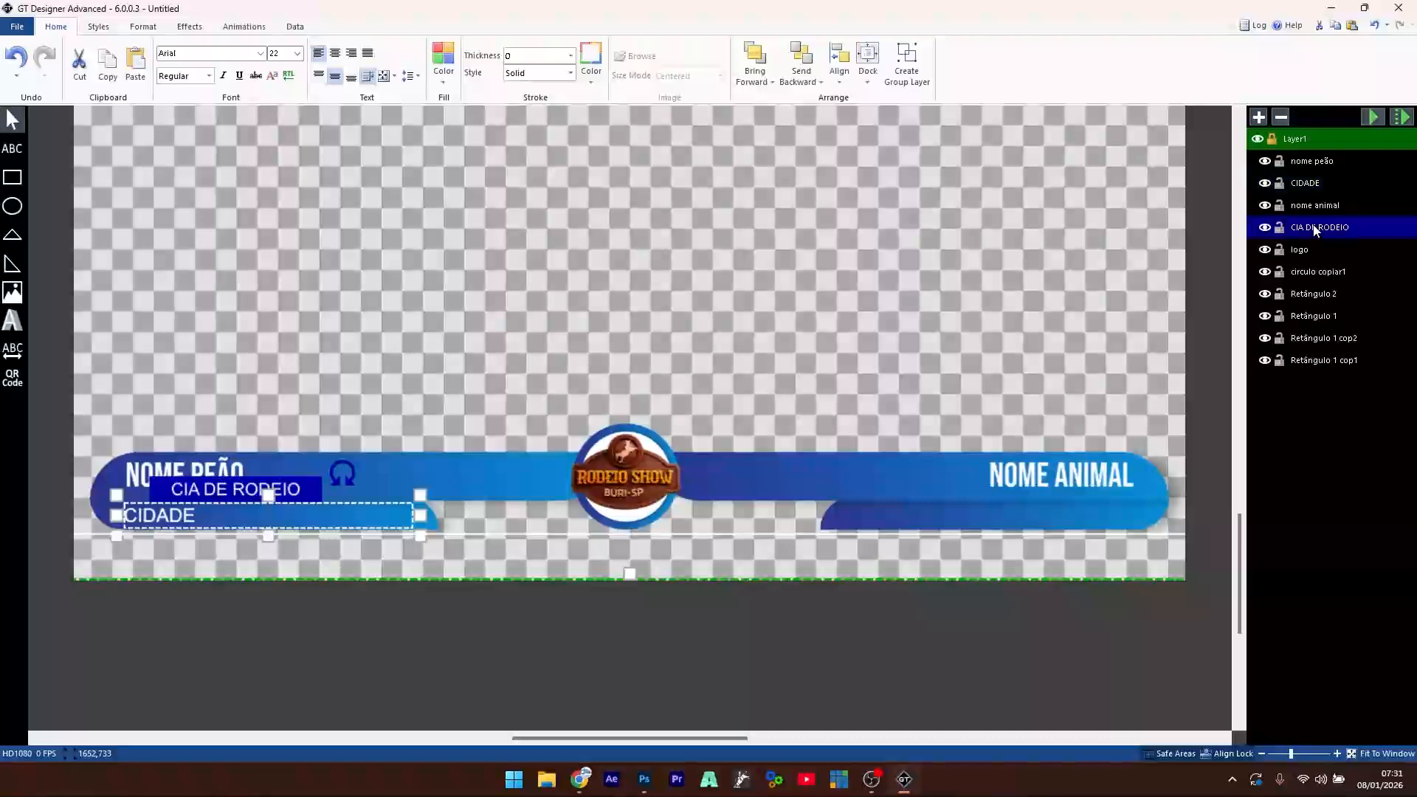
click(187, 516)
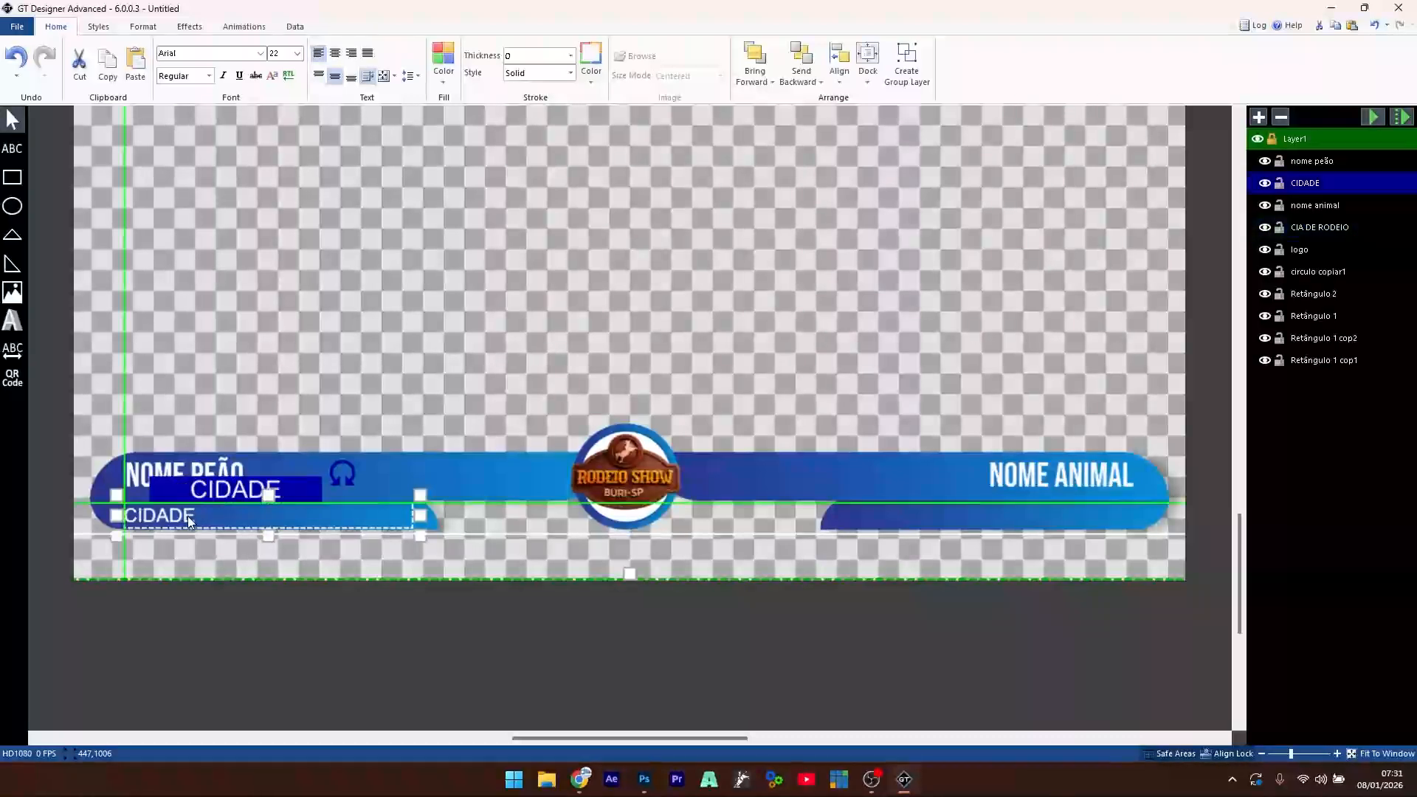
drag(188, 516, 242, 397)
drag(188, 516, 886, 470)
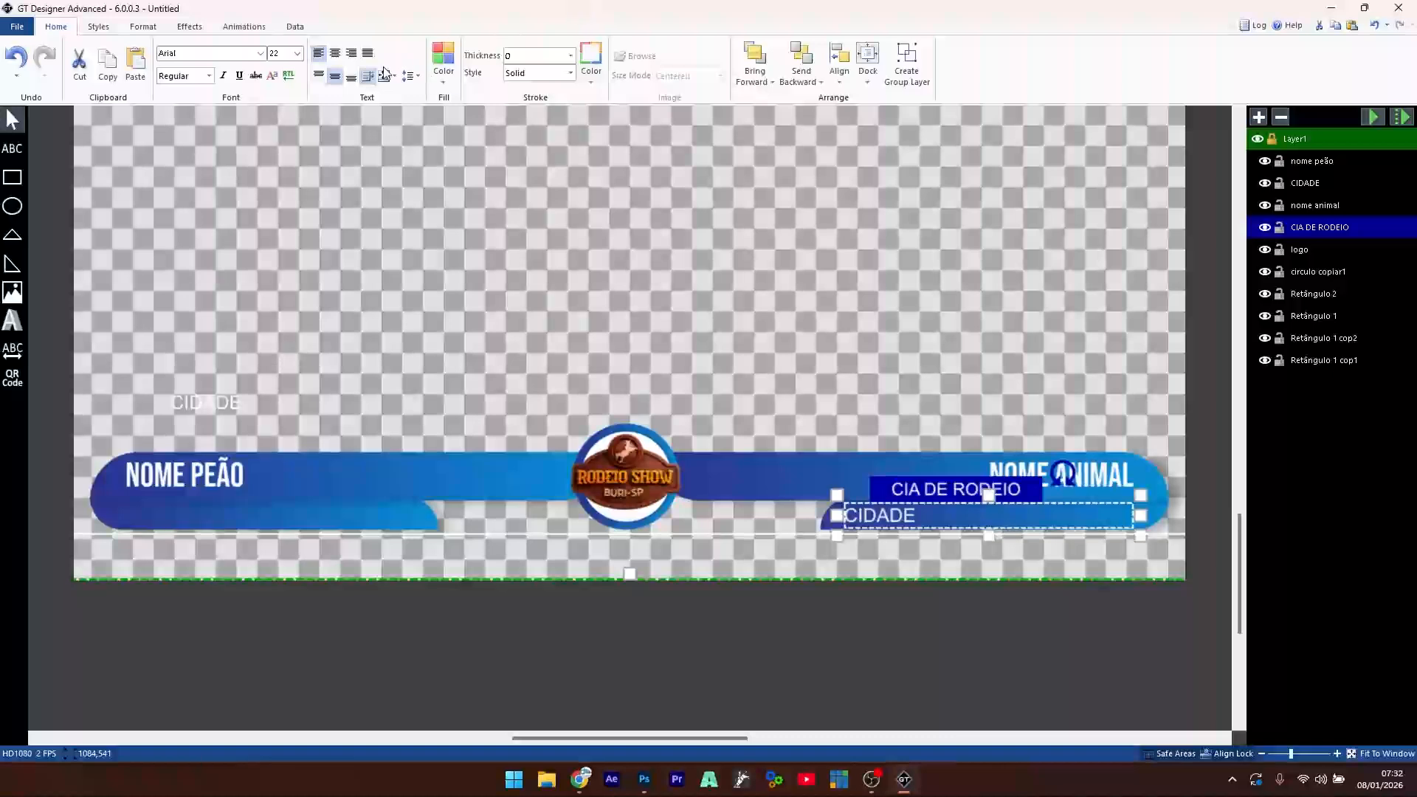
click(352, 54)
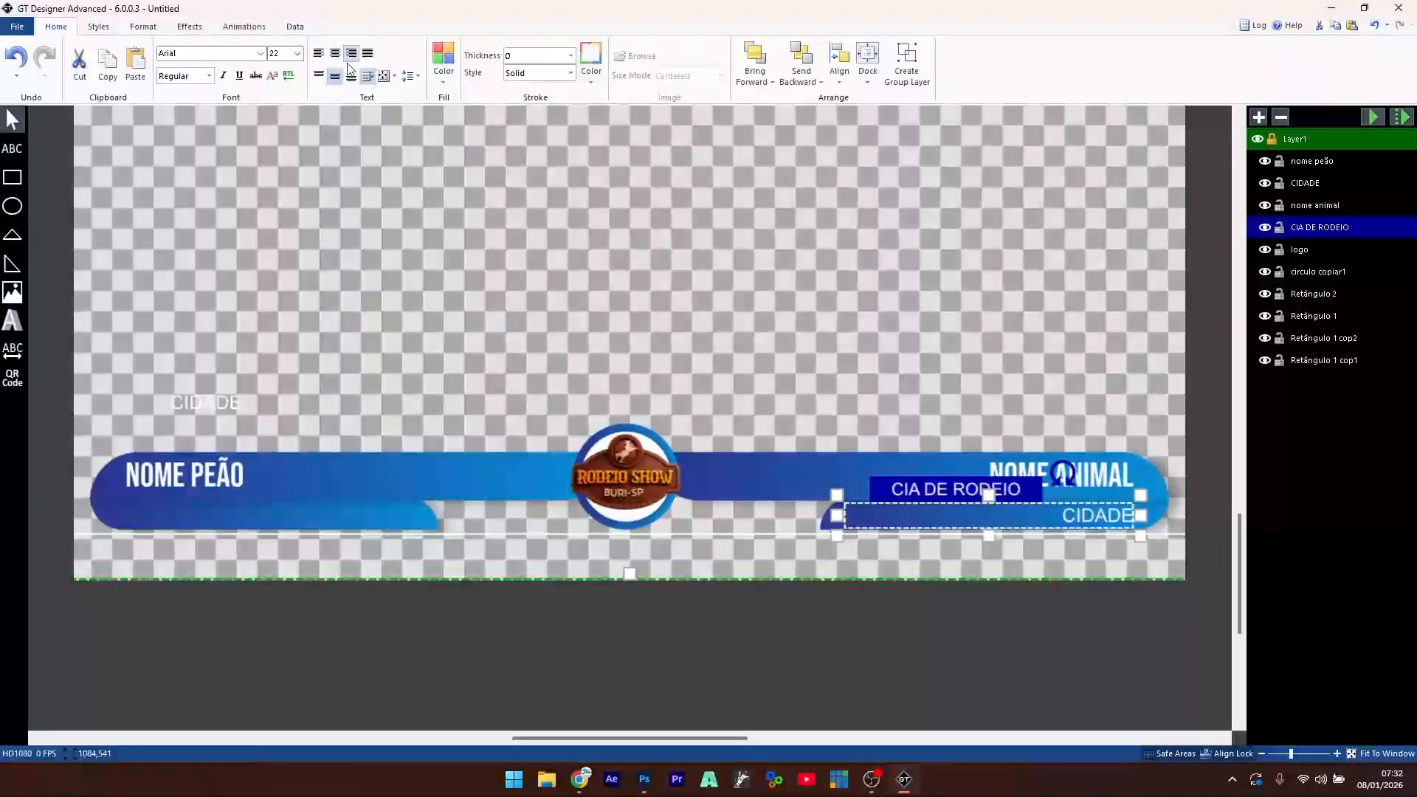
drag(198, 406, 153, 497)
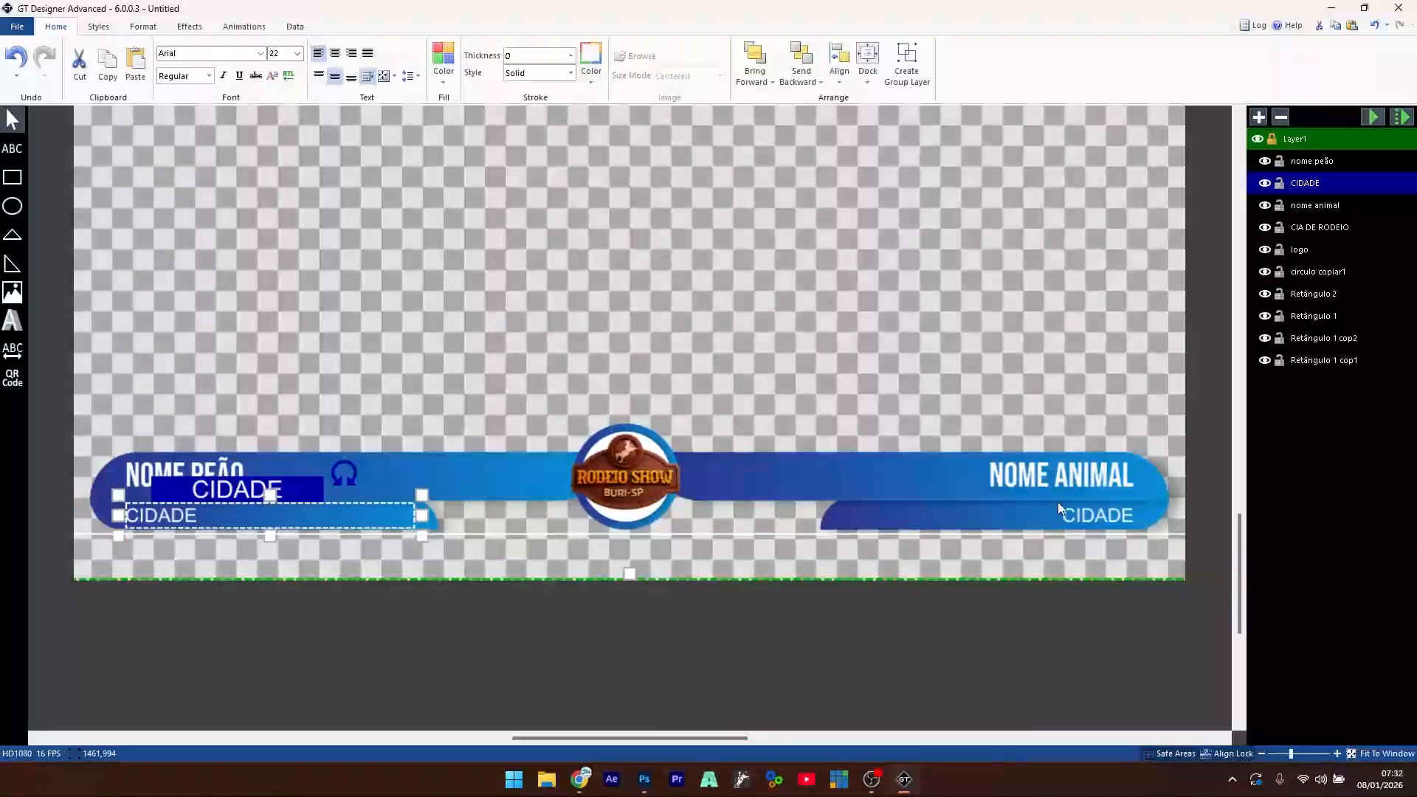
- Retype the right-bar subtitle as CIA DE RODEIO
click(1083, 516)
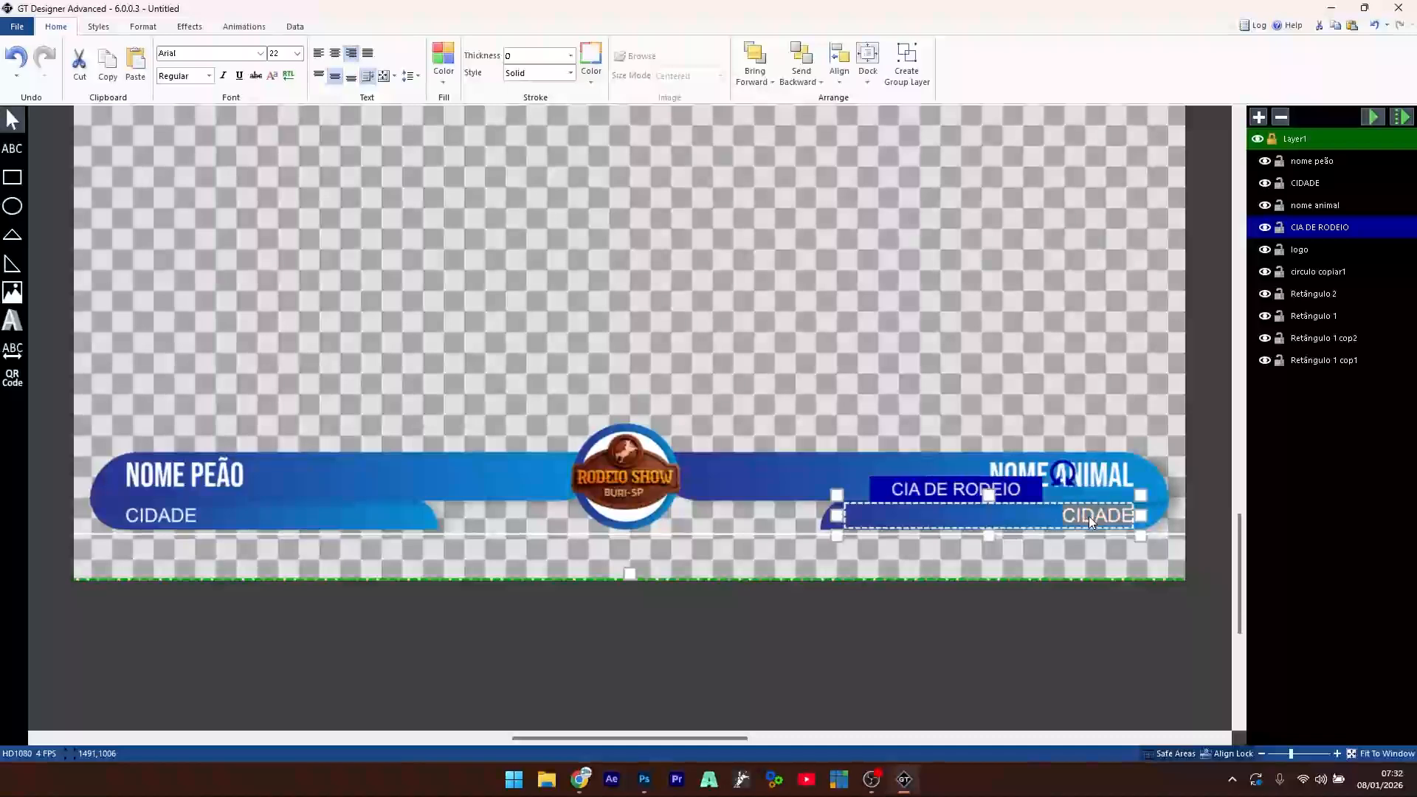
text(CIA DE RODE)
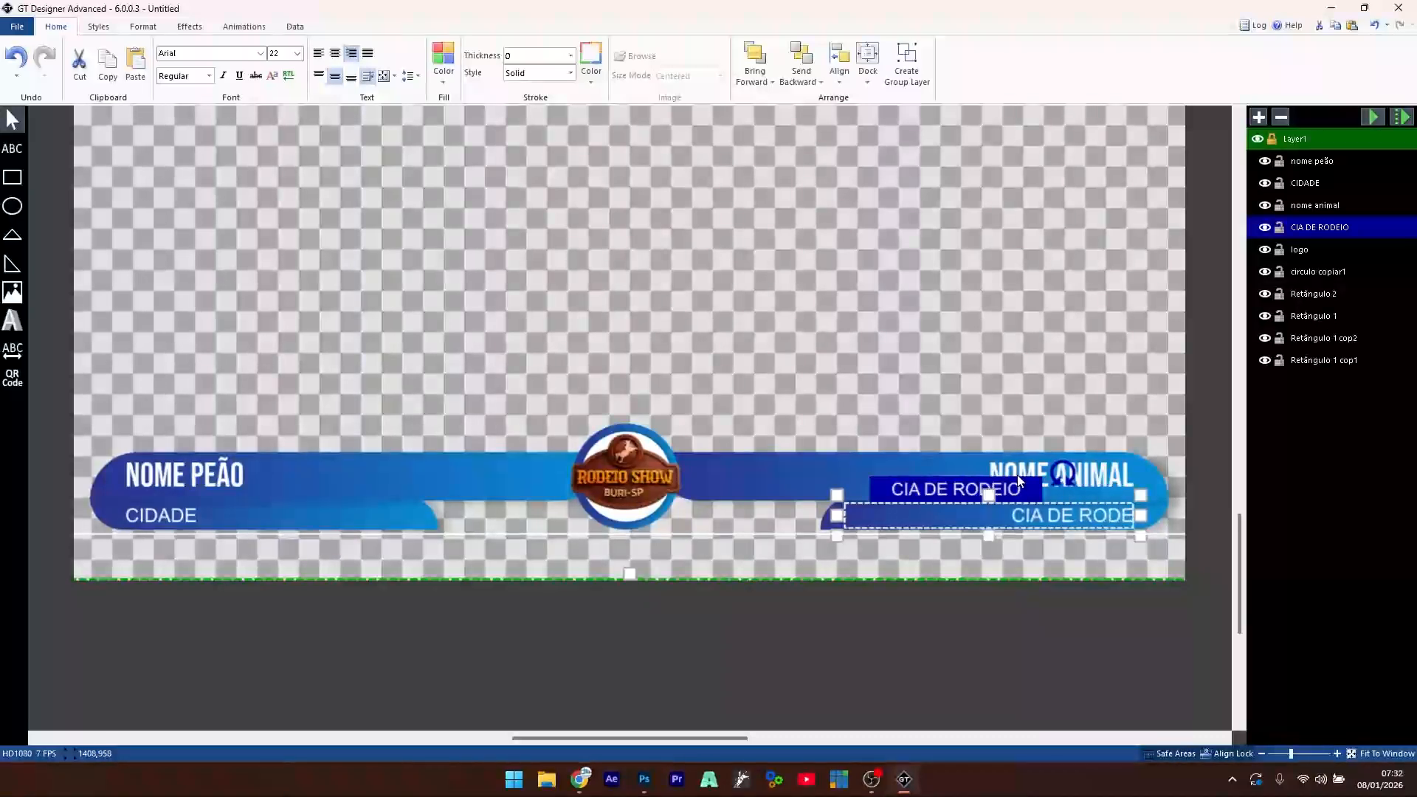
text(IO)
click(648, 366)
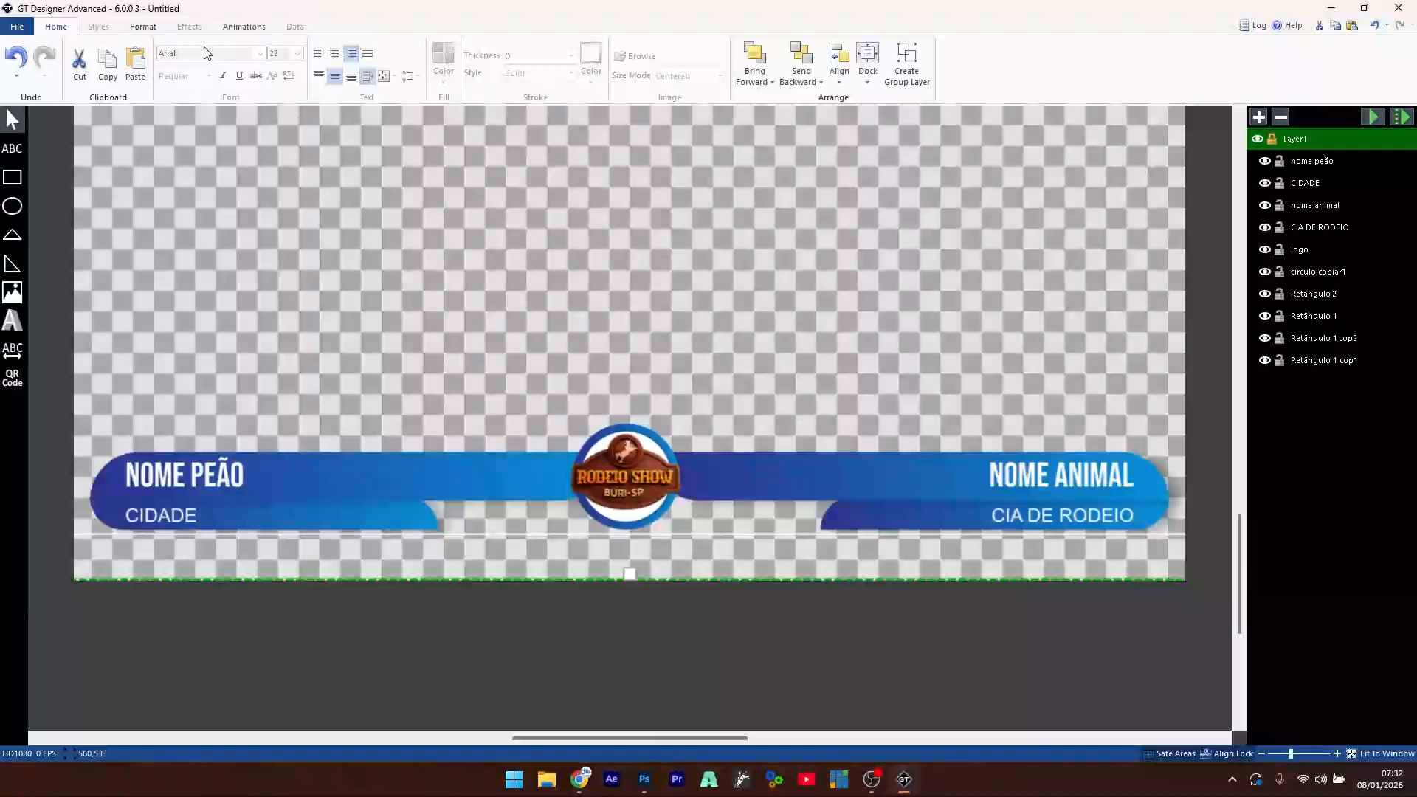
click(243, 26)
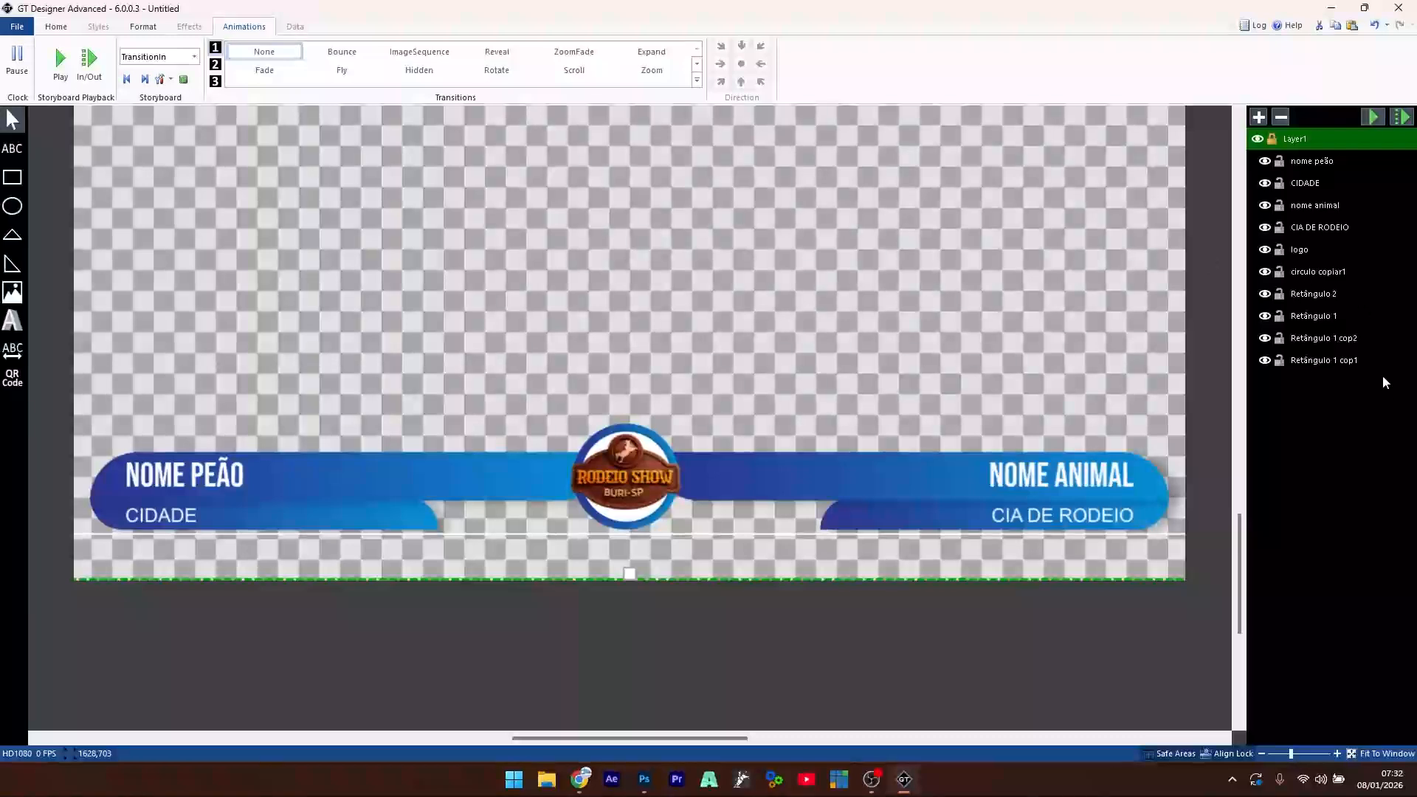
- Hide the logo layer and select the white circle behind it
click(1313, 269)
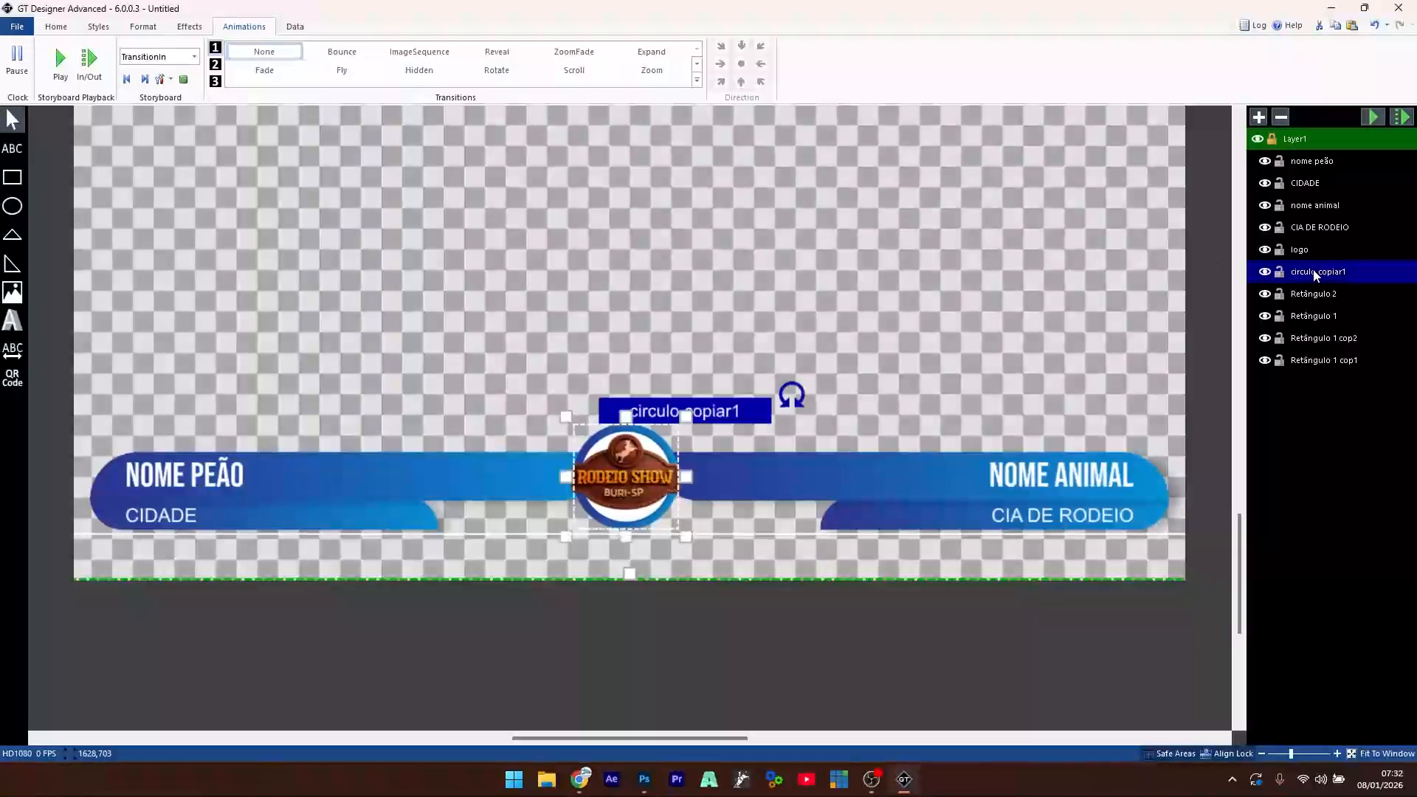
click(1265, 250)
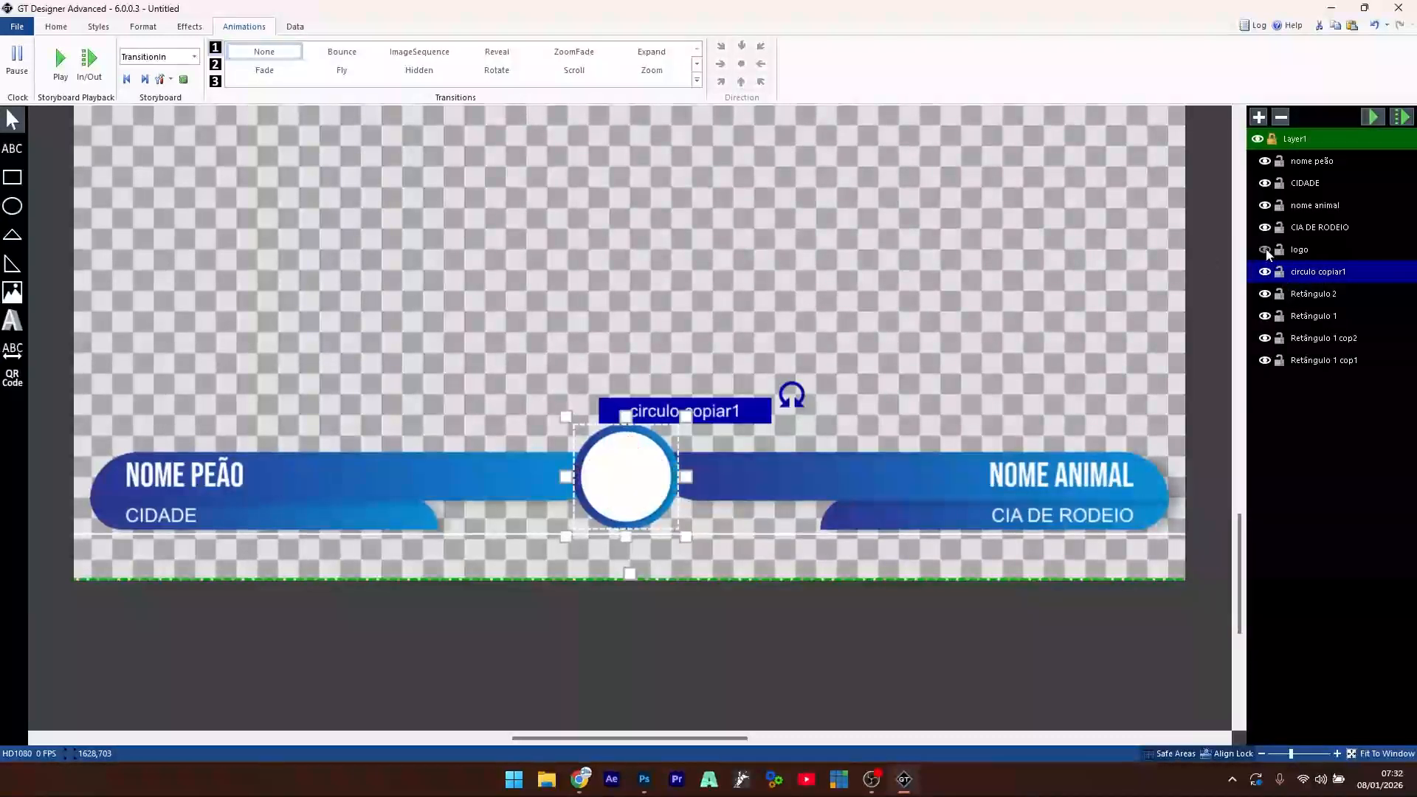
click(646, 490)
click(515, 484)
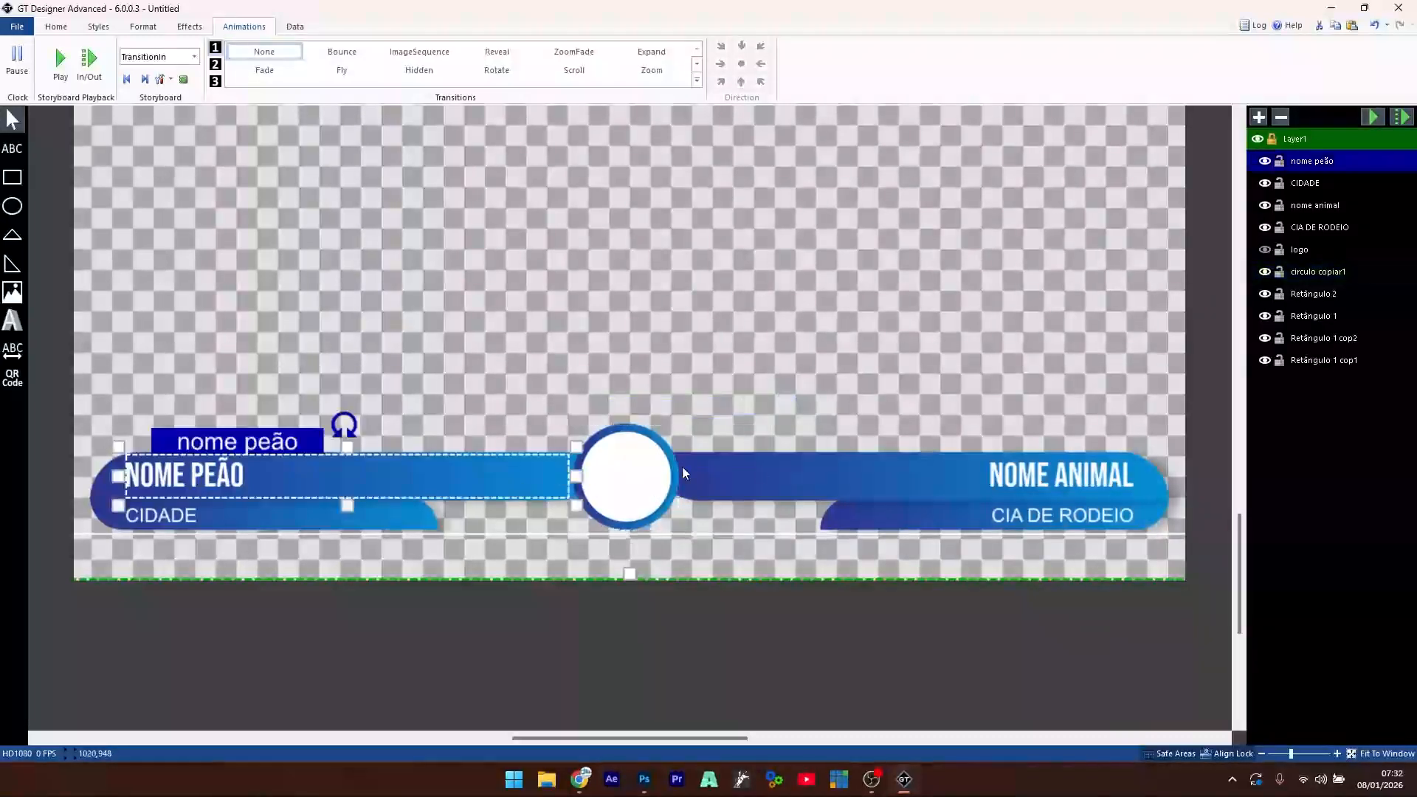
click(797, 477)
click(533, 391)
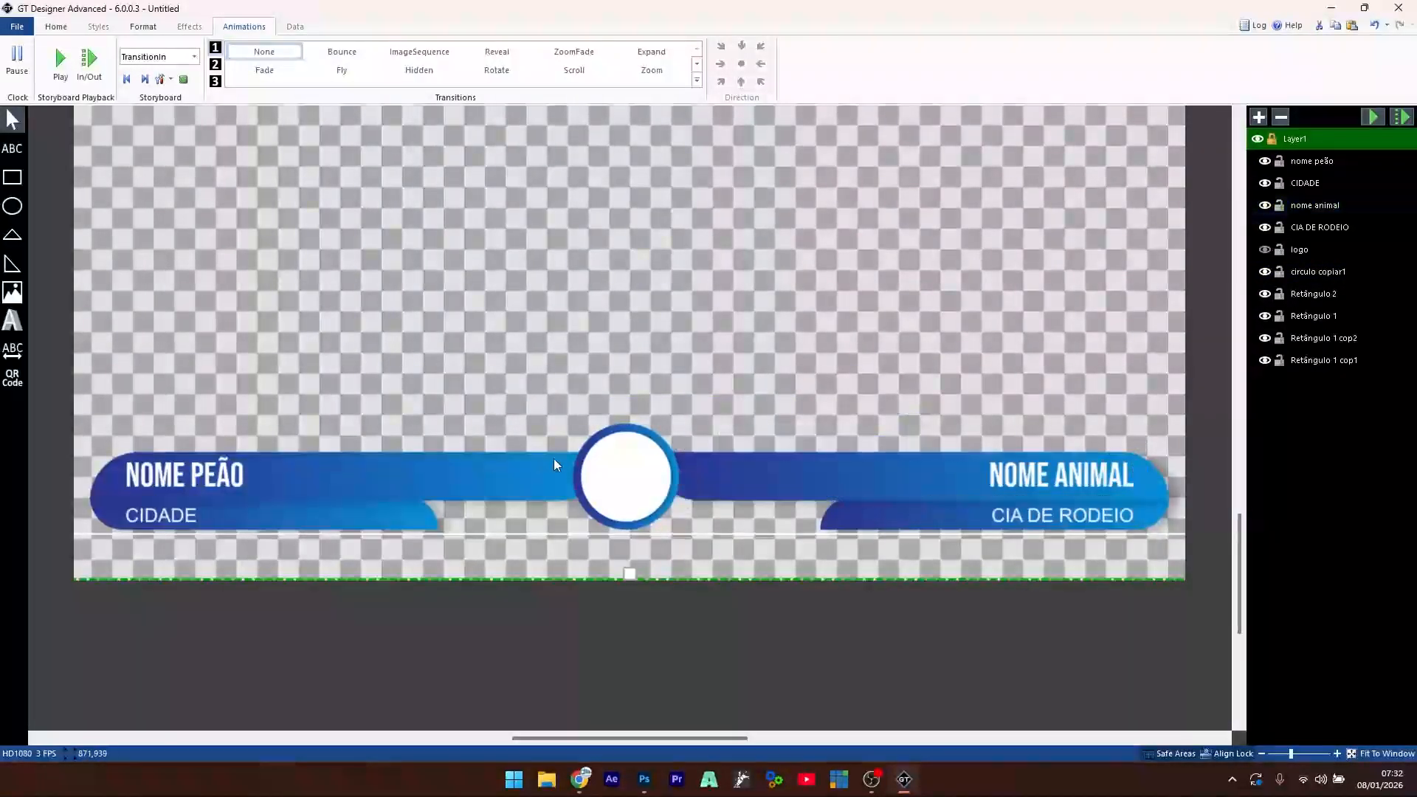
click(572, 461)
click(571, 397)
click(103, 490)
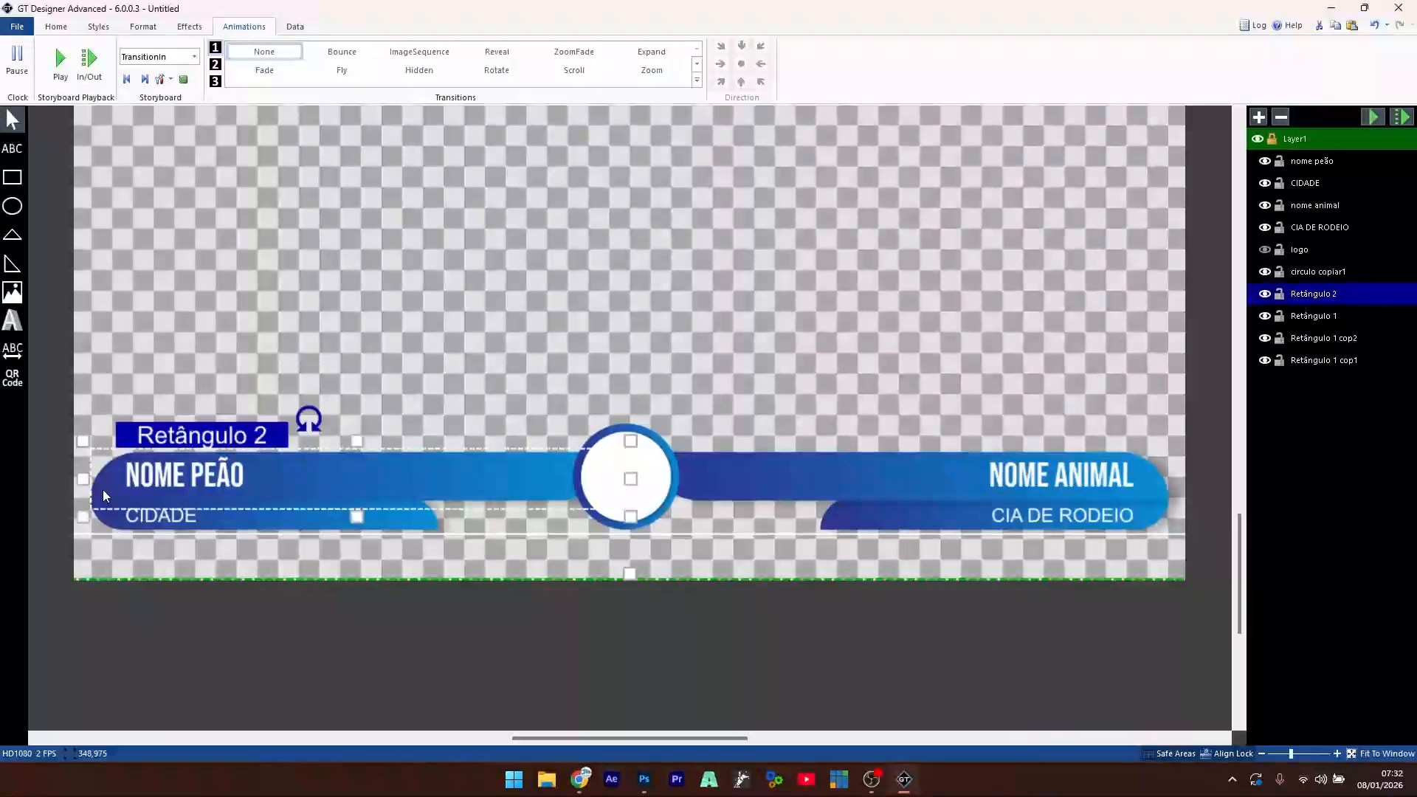
click(1157, 496)
click(900, 304)
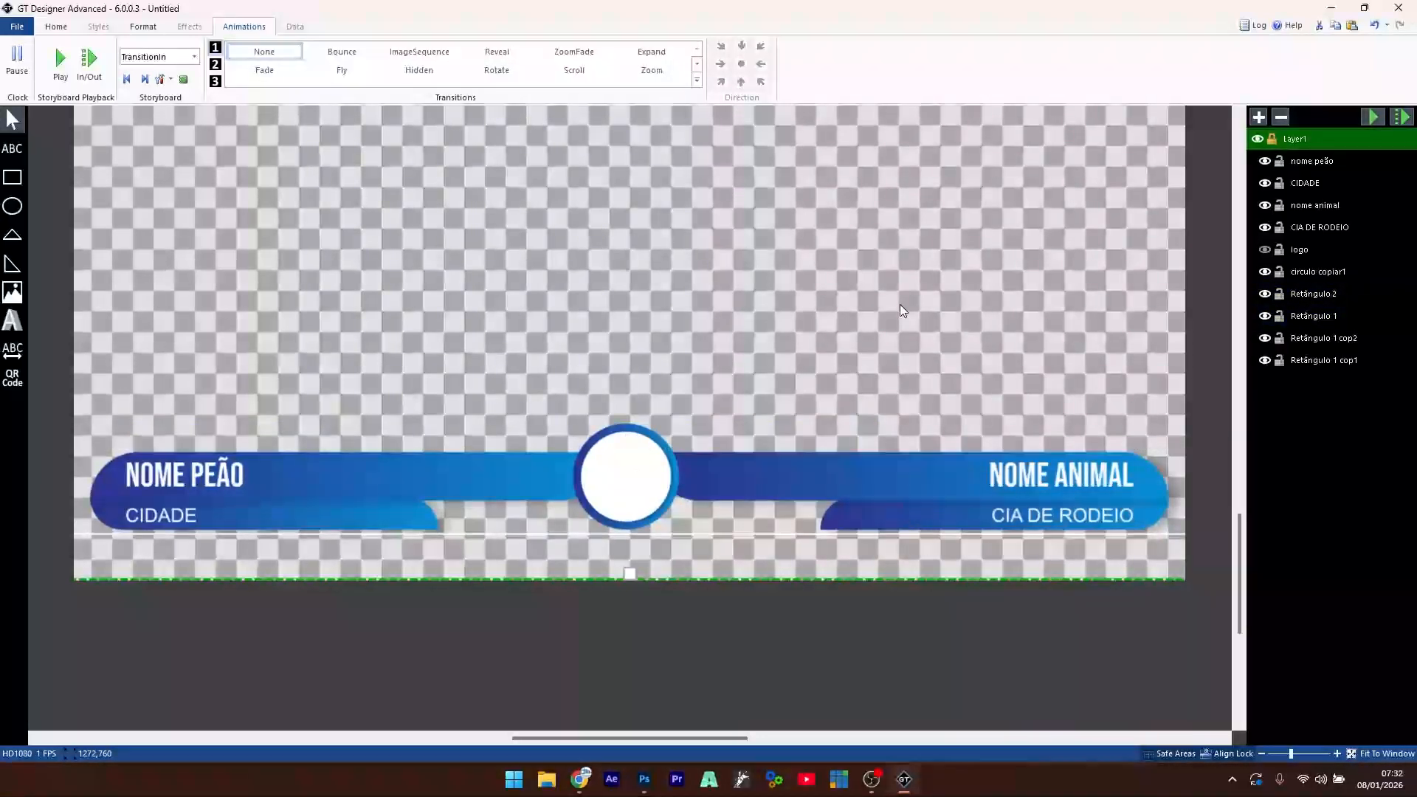
click(617, 485)
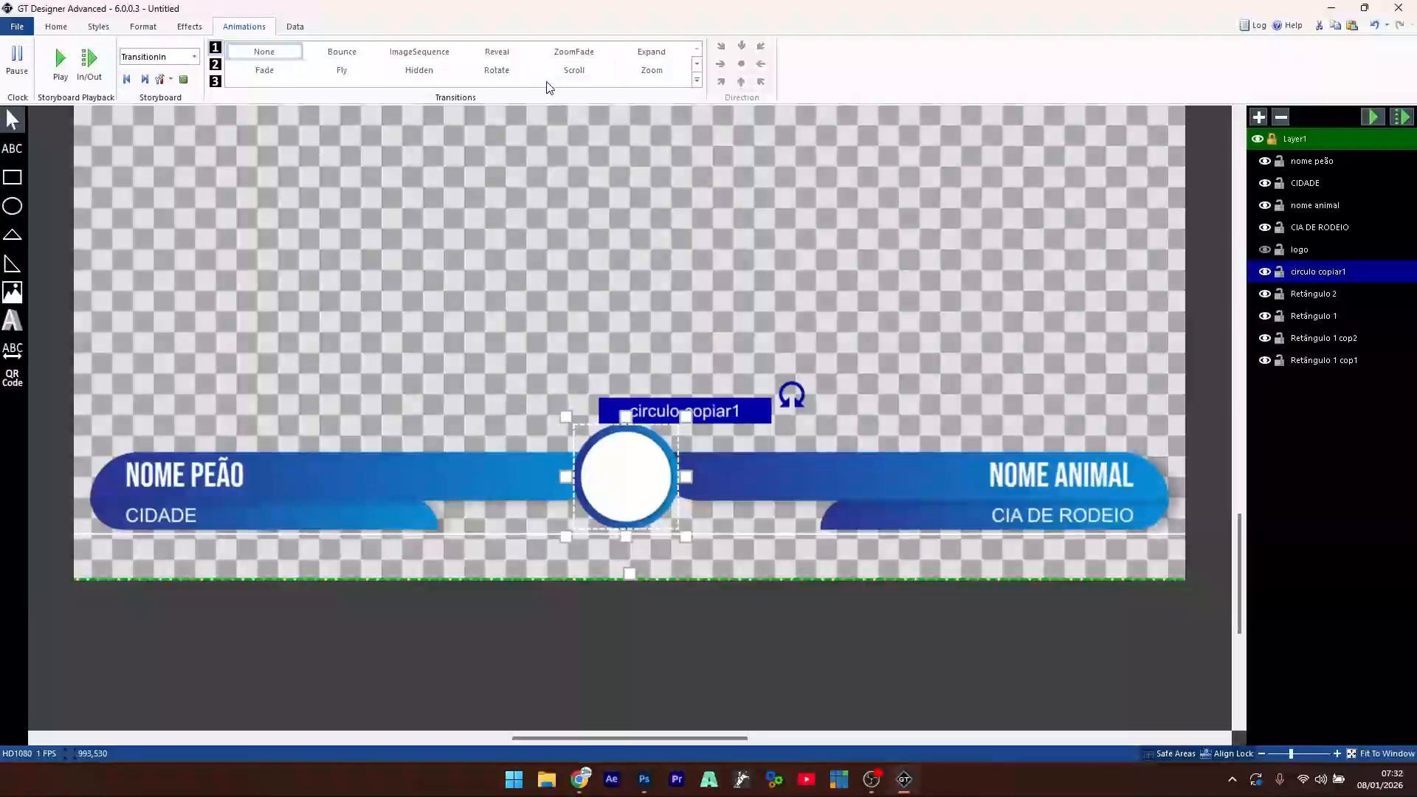
- Give the circle a centre-origin Expand transition-in lasting 0,3 seconds, previewing it
click(497, 53)
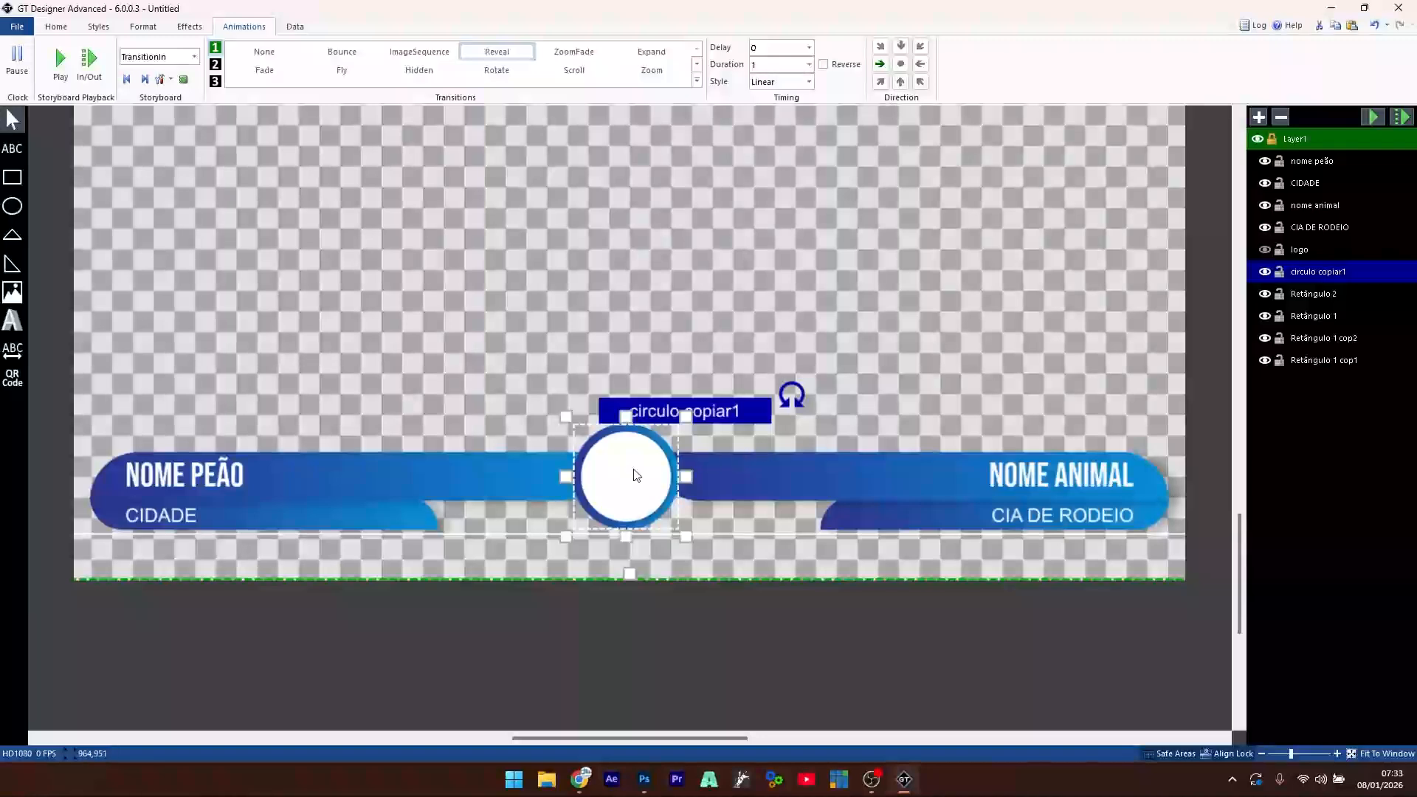
click(901, 67)
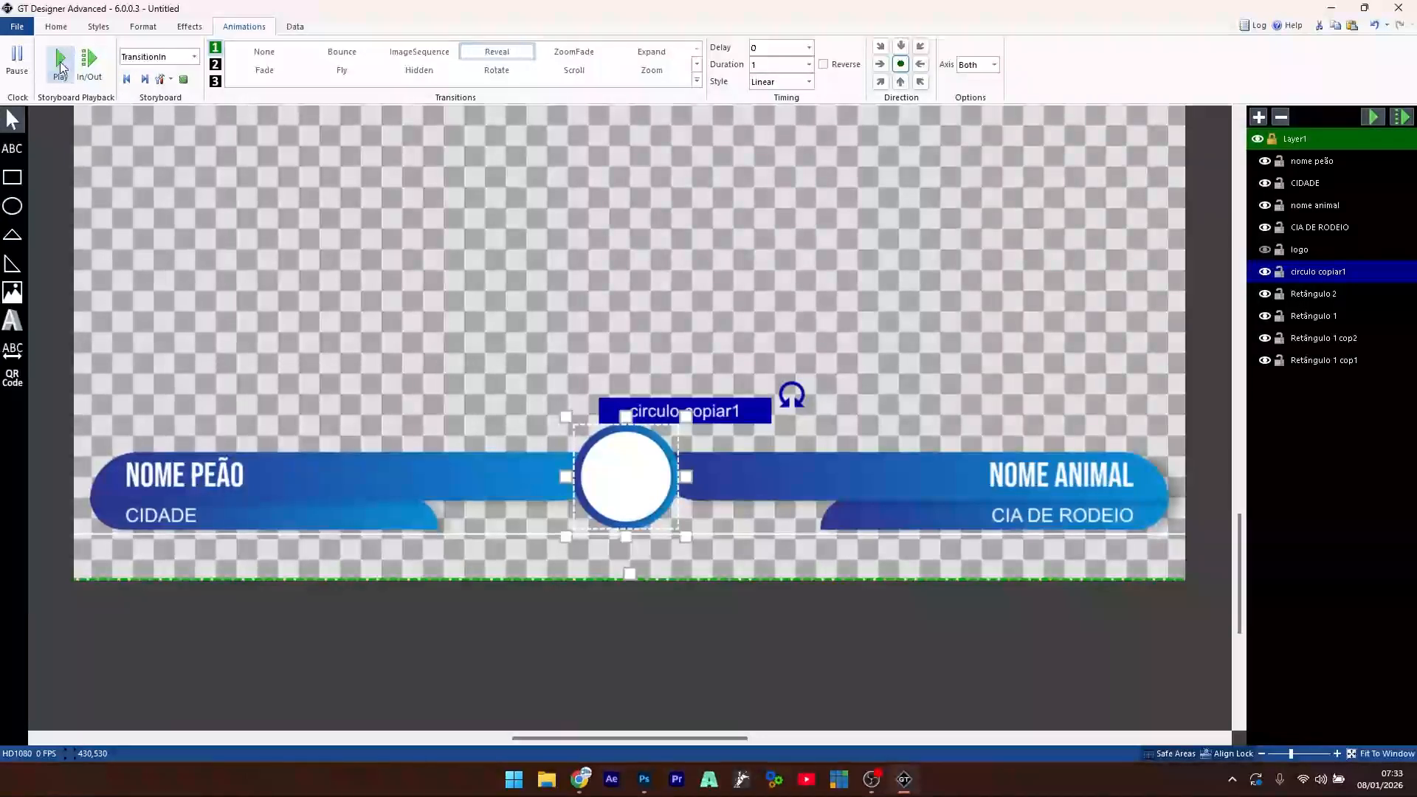
click(60, 68)
click(61, 68)
click(653, 55)
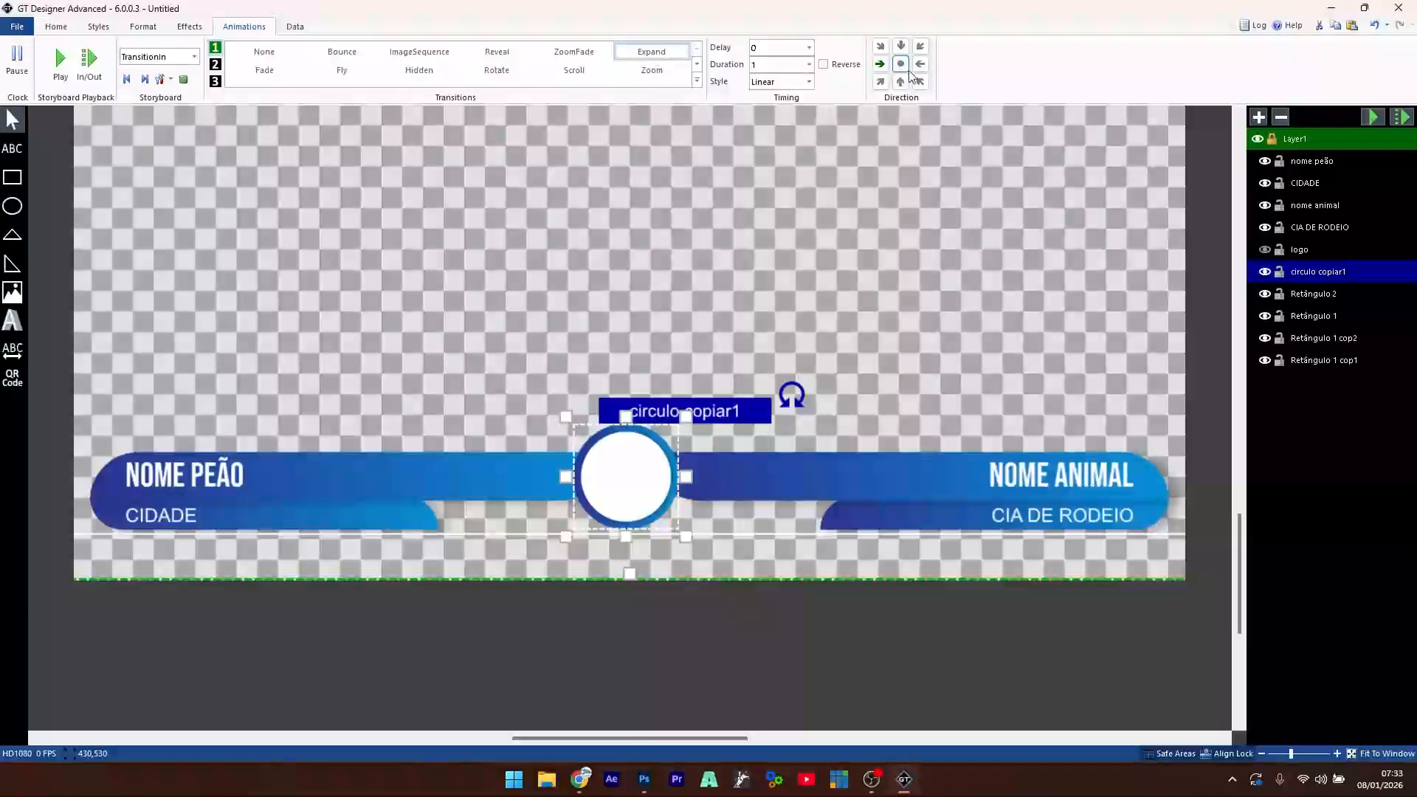
click(62, 62)
double_click(765, 66)
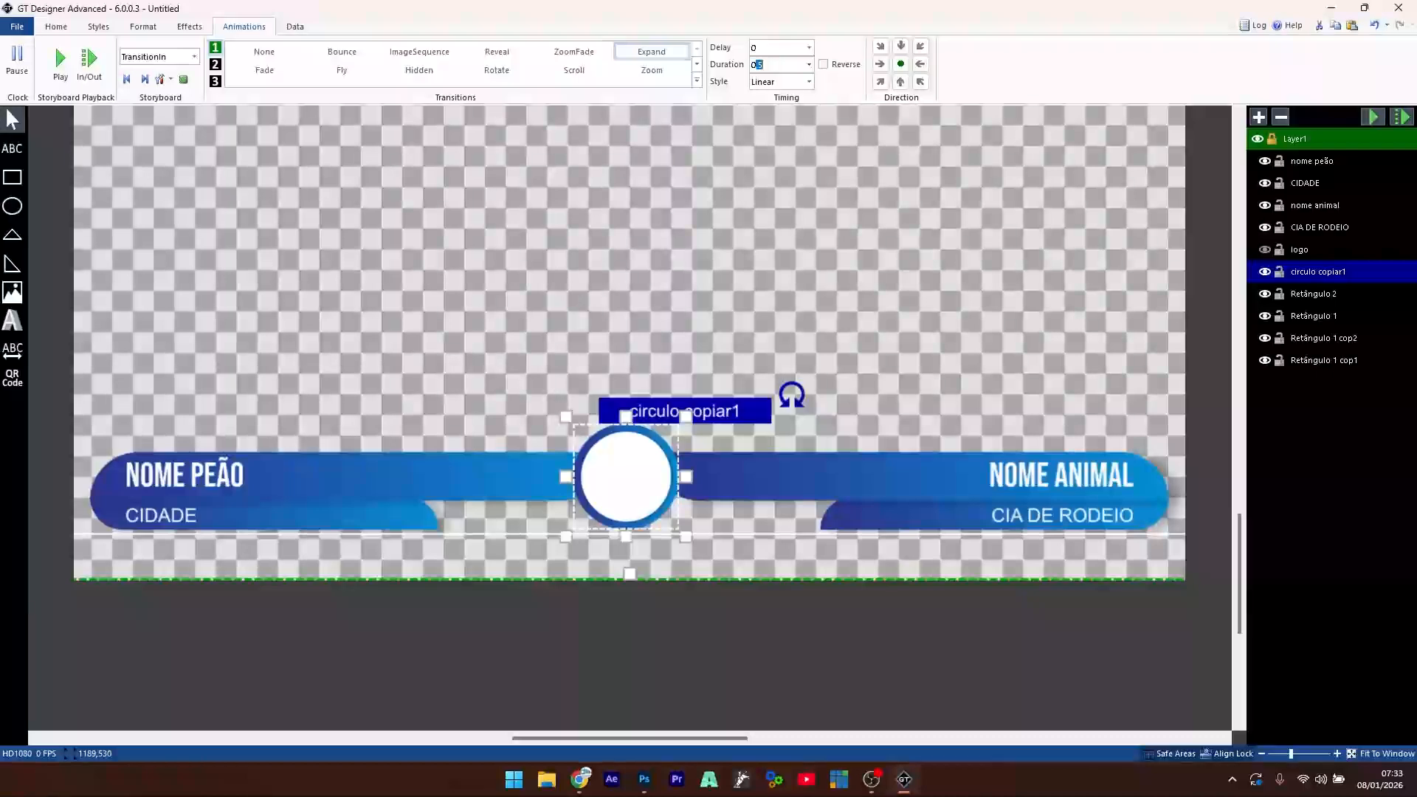
text(0,3)
click(59, 60)
- Show the logo and give it a centre Expand transition-in with 0,3 duration
click(1264, 250)
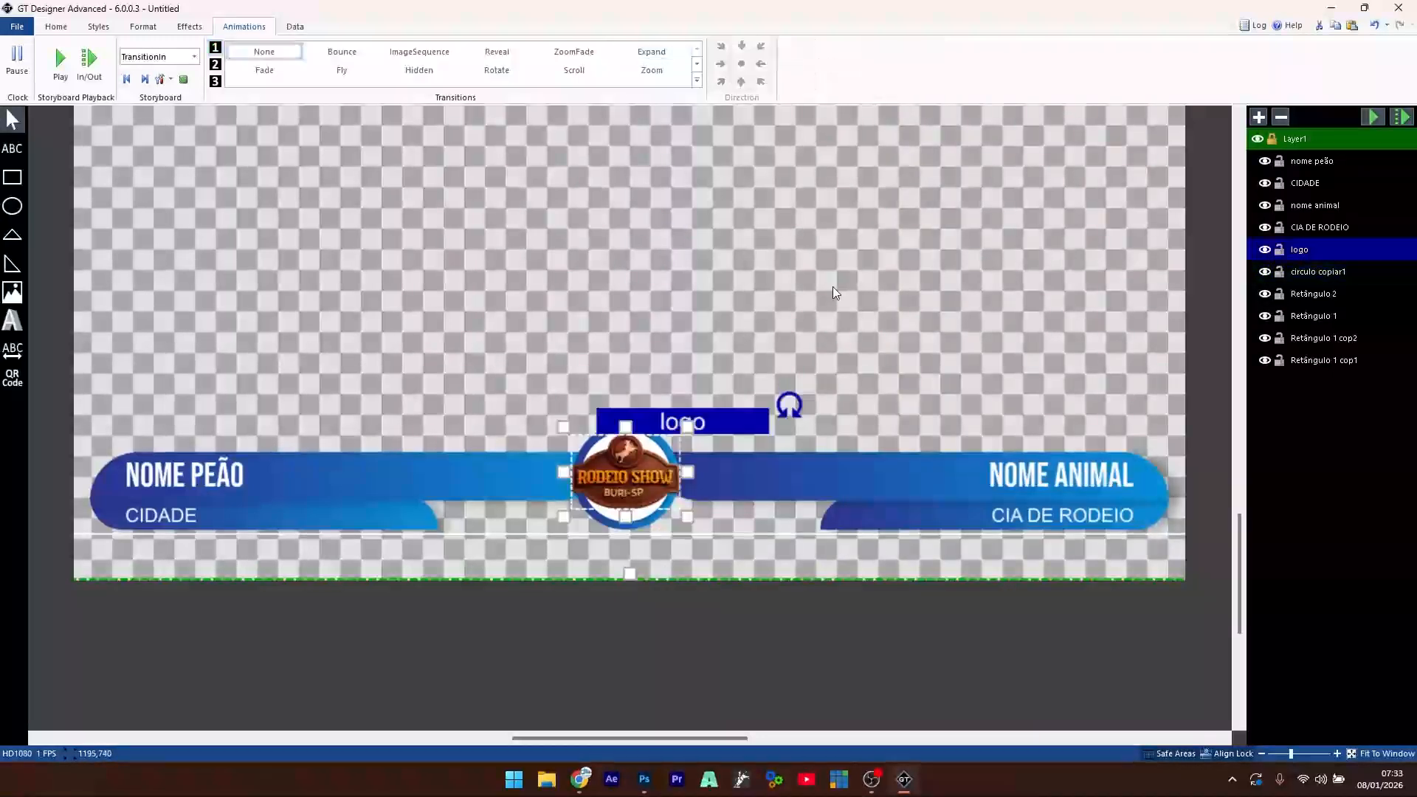
click(651, 51)
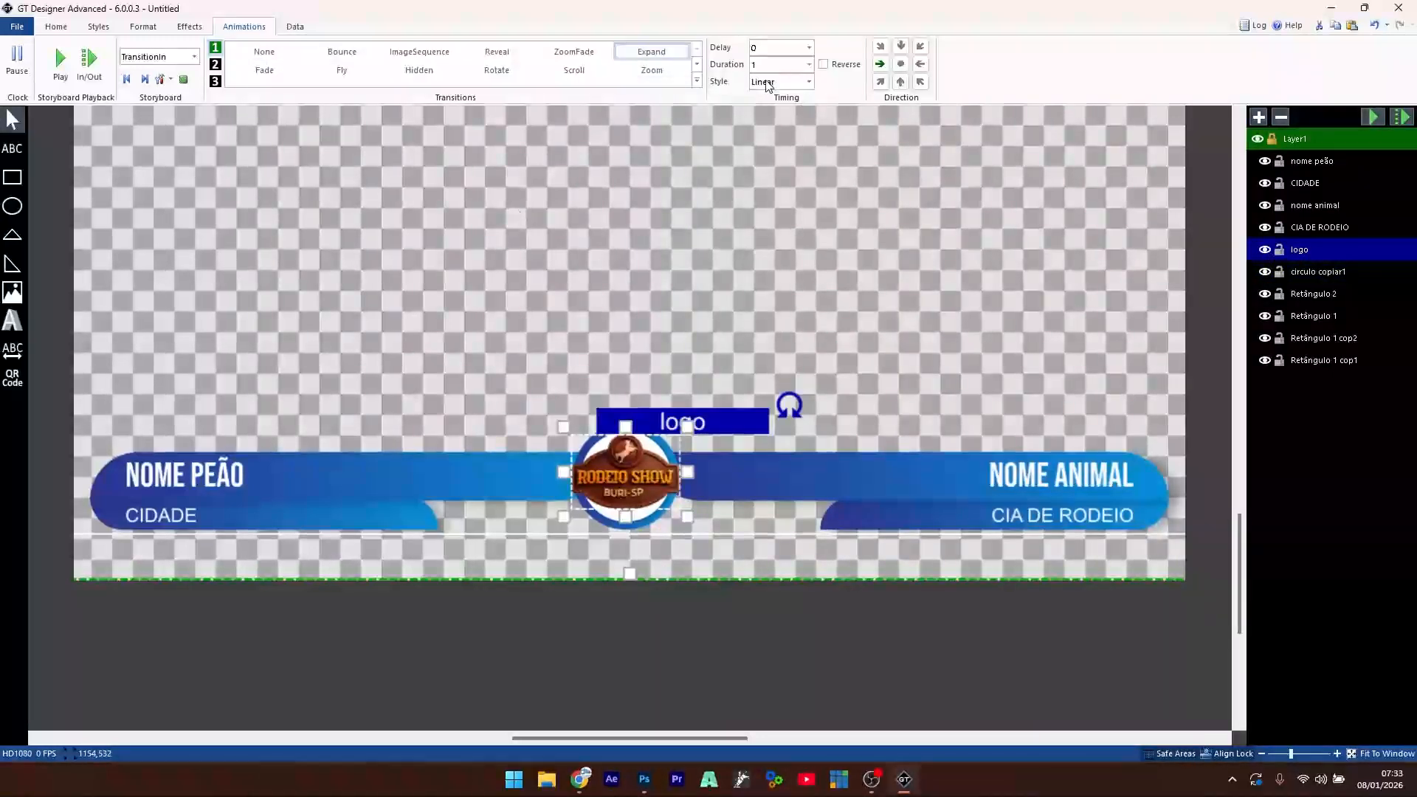
double_click(755, 64)
text(0,3)
click(900, 63)
click(63, 63)
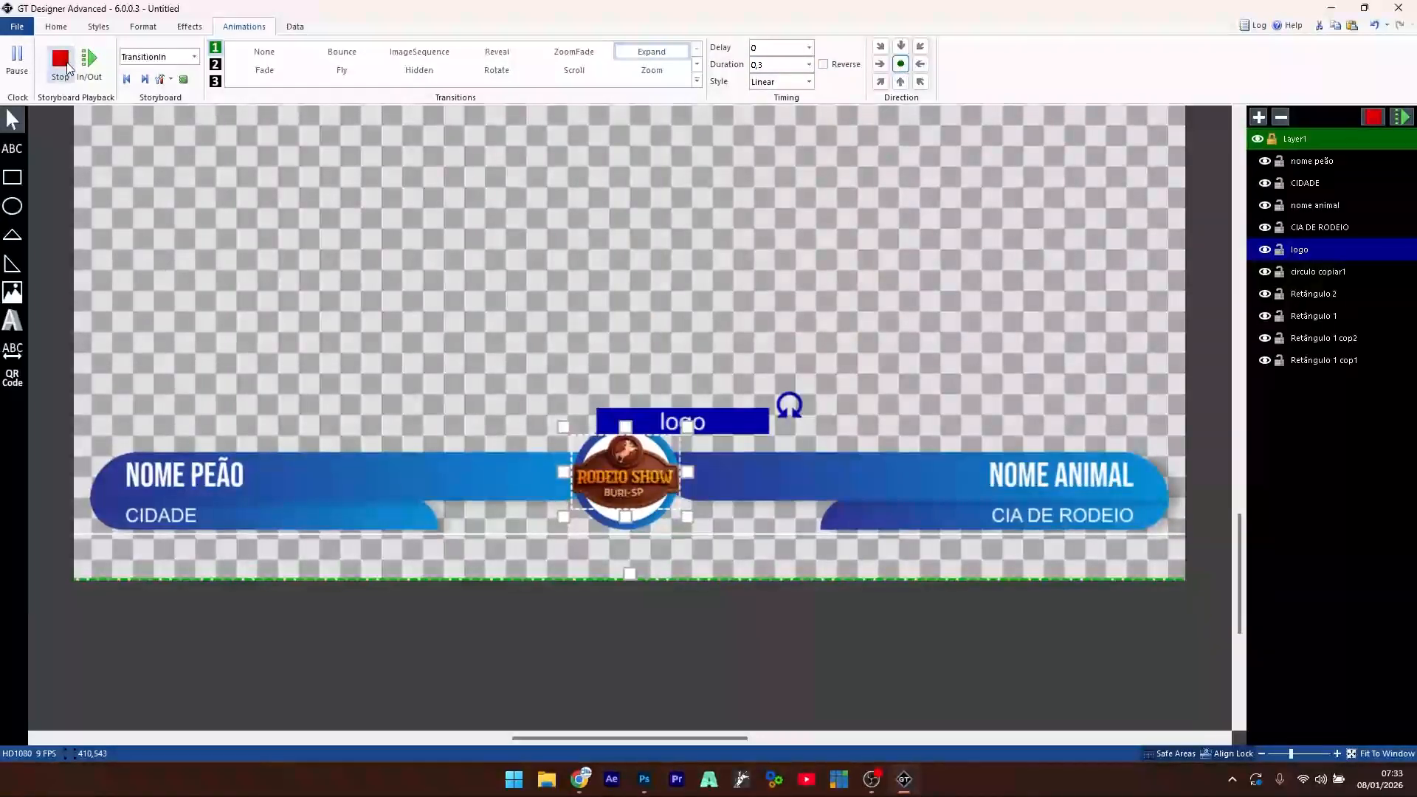
click(63, 63)
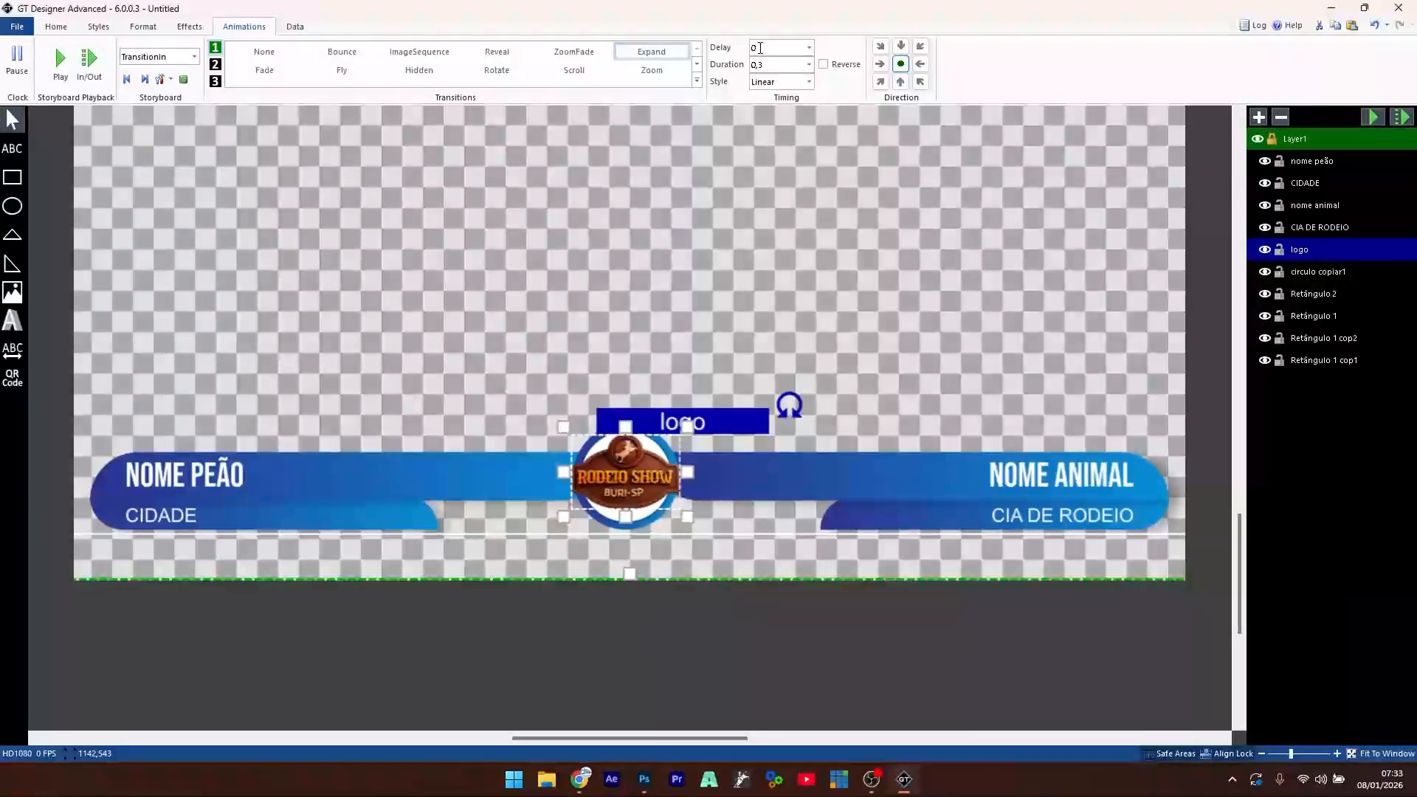
- Add a 0,2-second start delay to the logo and preview the full lower-third animation
click(760, 48)
text(,1)
click(901, 64)
click(520, 297)
click(61, 65)
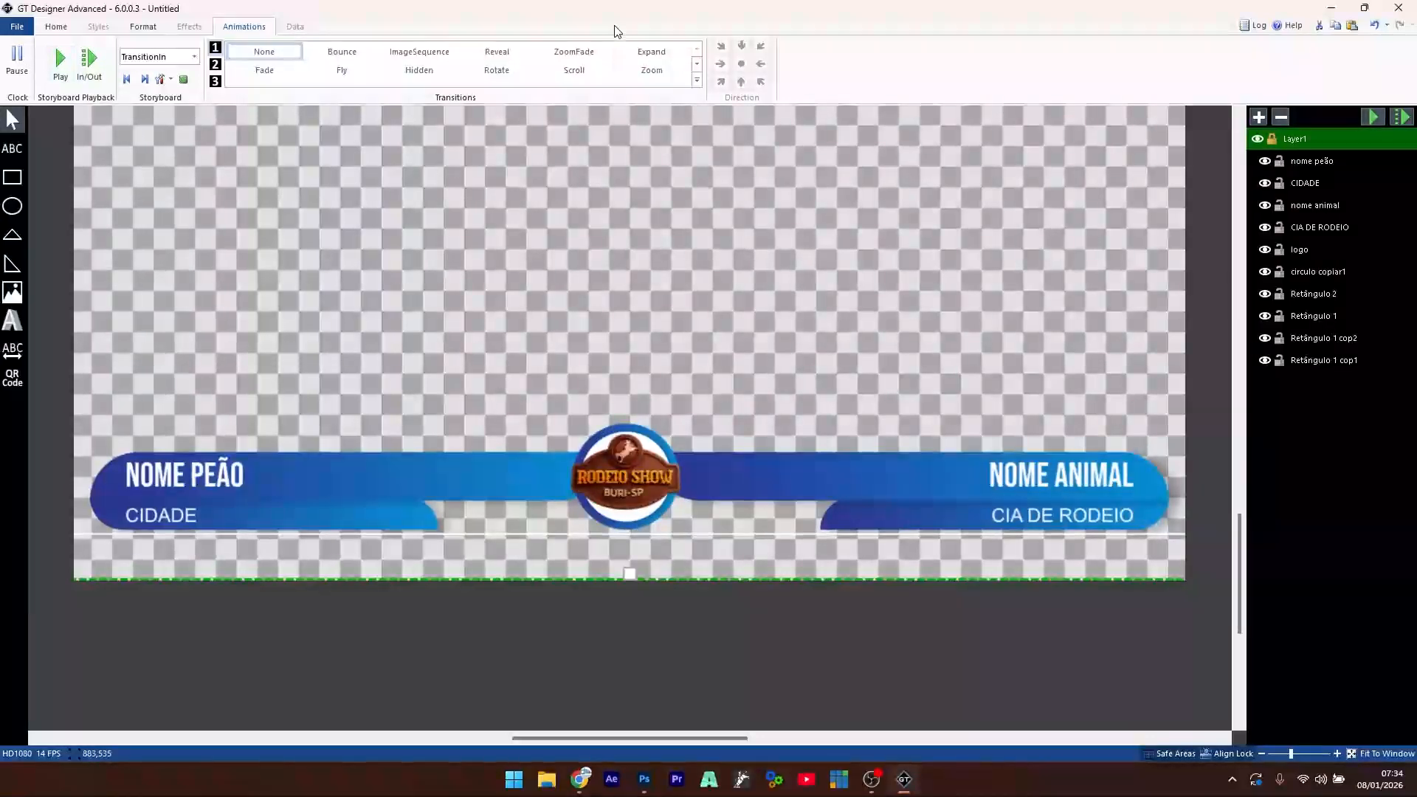
click(650, 458)
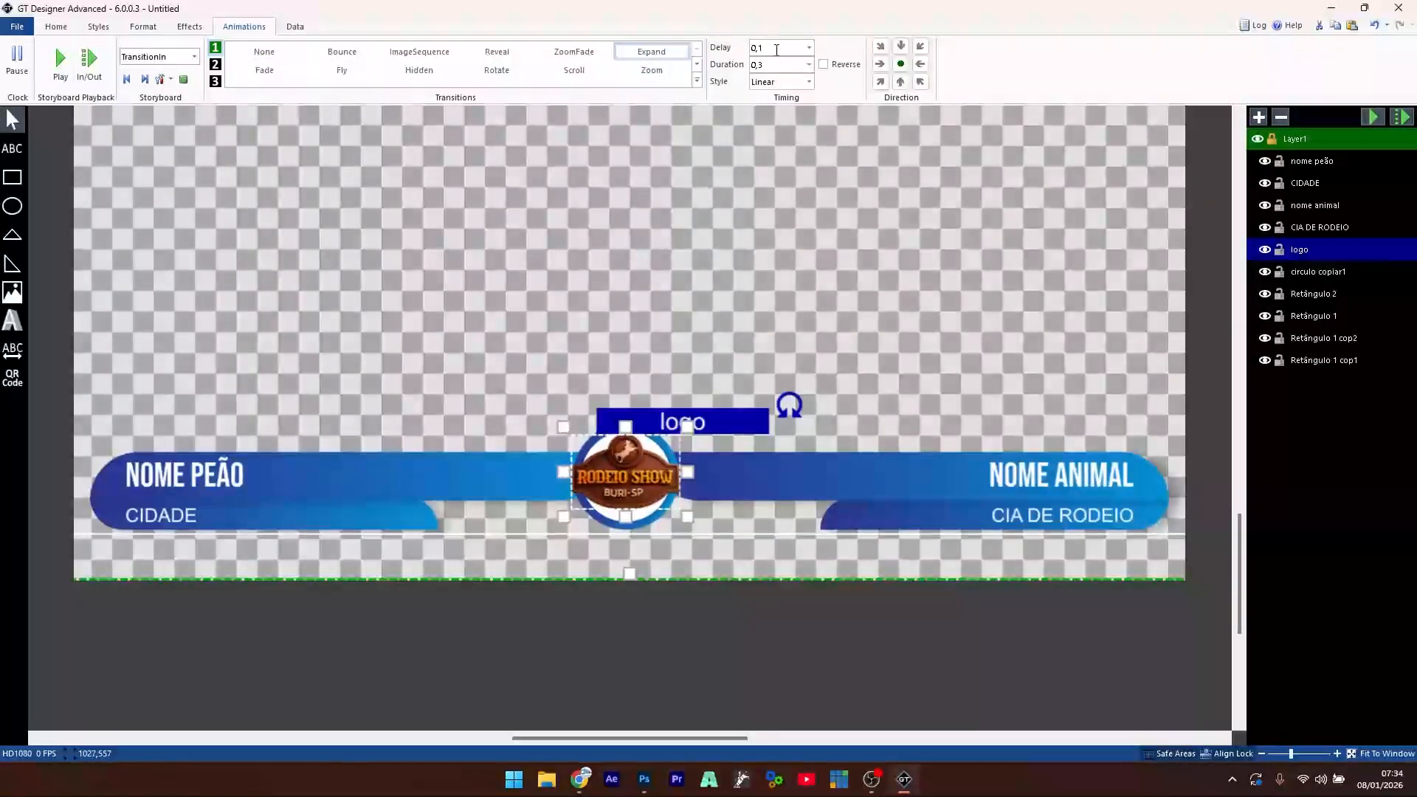
text(0,5)
click(61, 64)
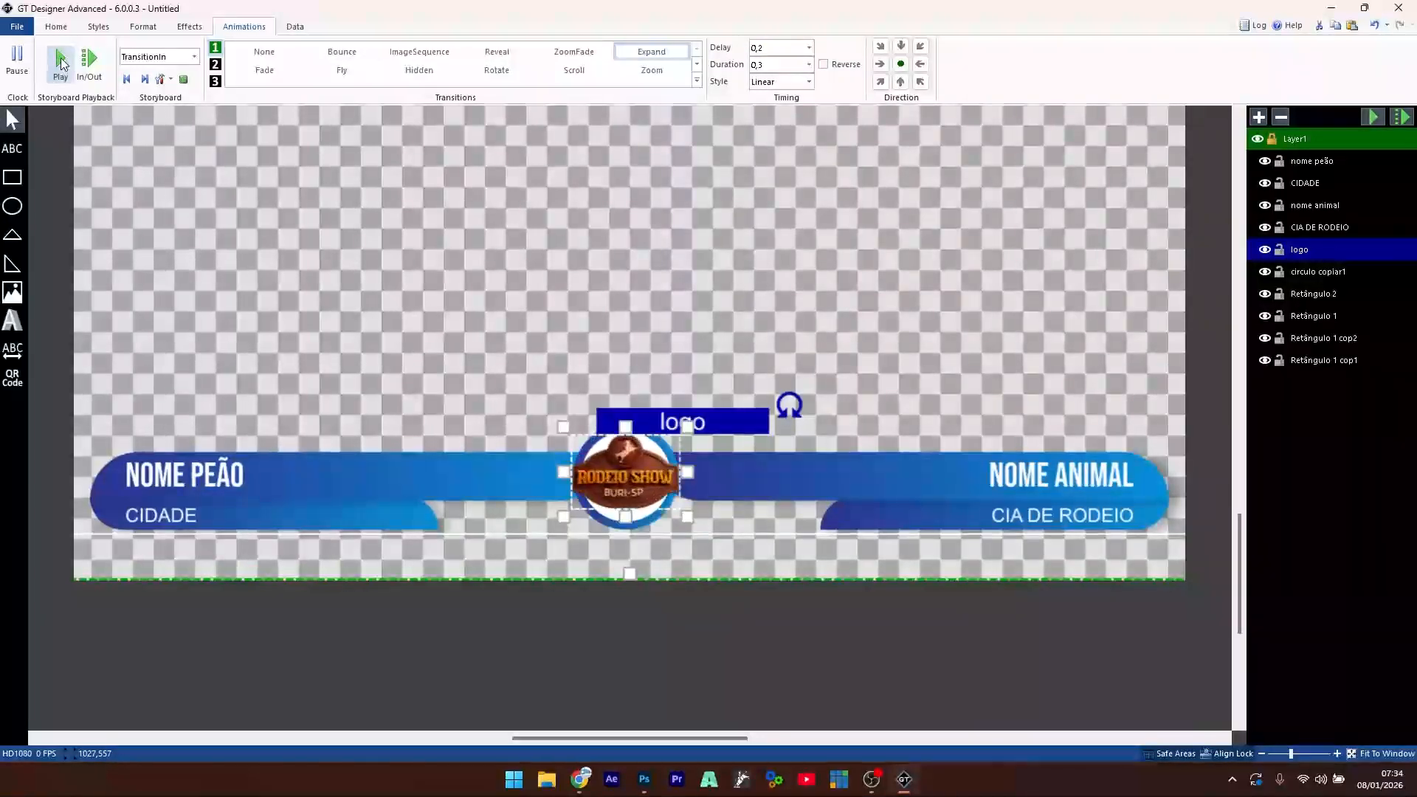
click(61, 65)
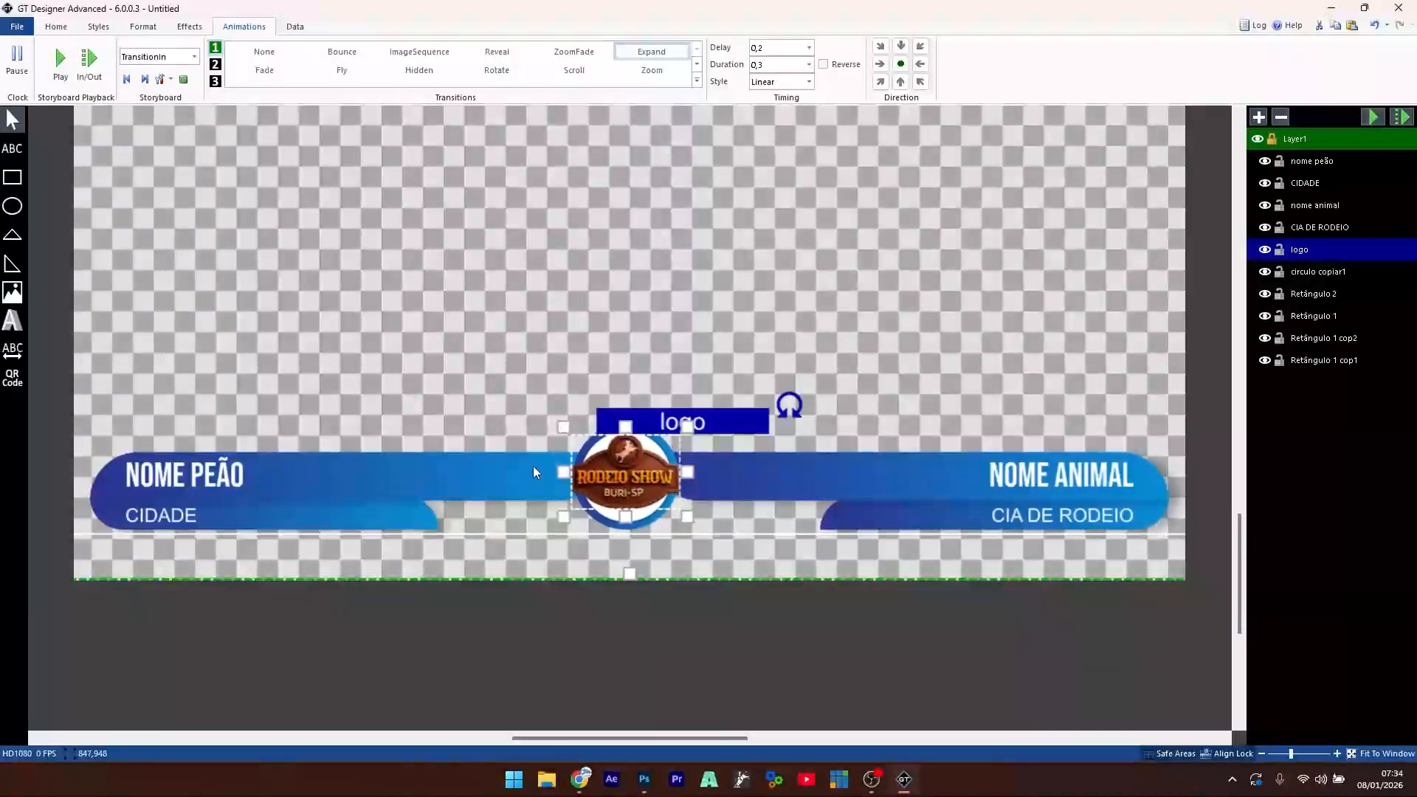
click(1323, 317)
ctrl+click(1333, 297)
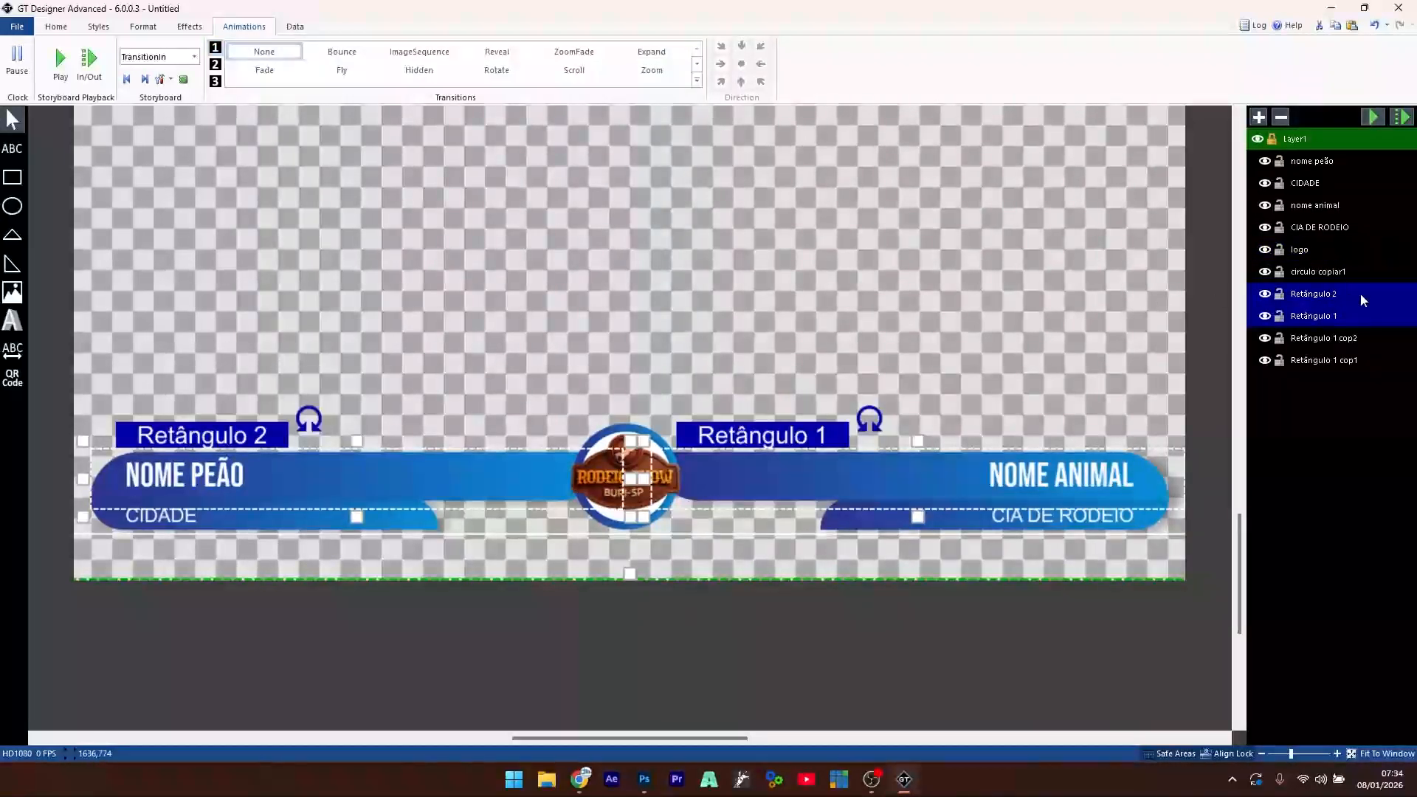
- Give both blue name bars a Reveal transition-in with 0,3 delay and 0,3 duration
click(502, 58)
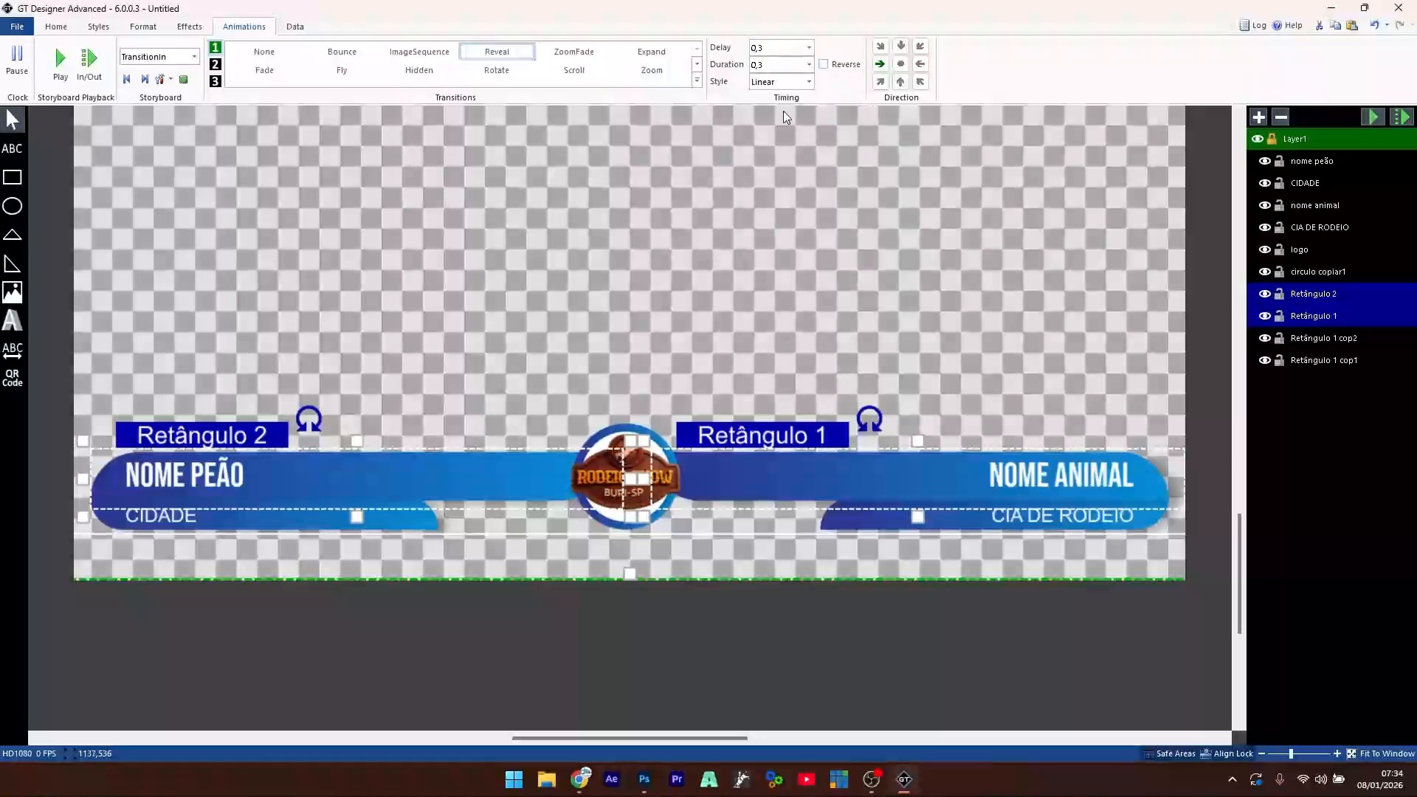
click(455, 245)
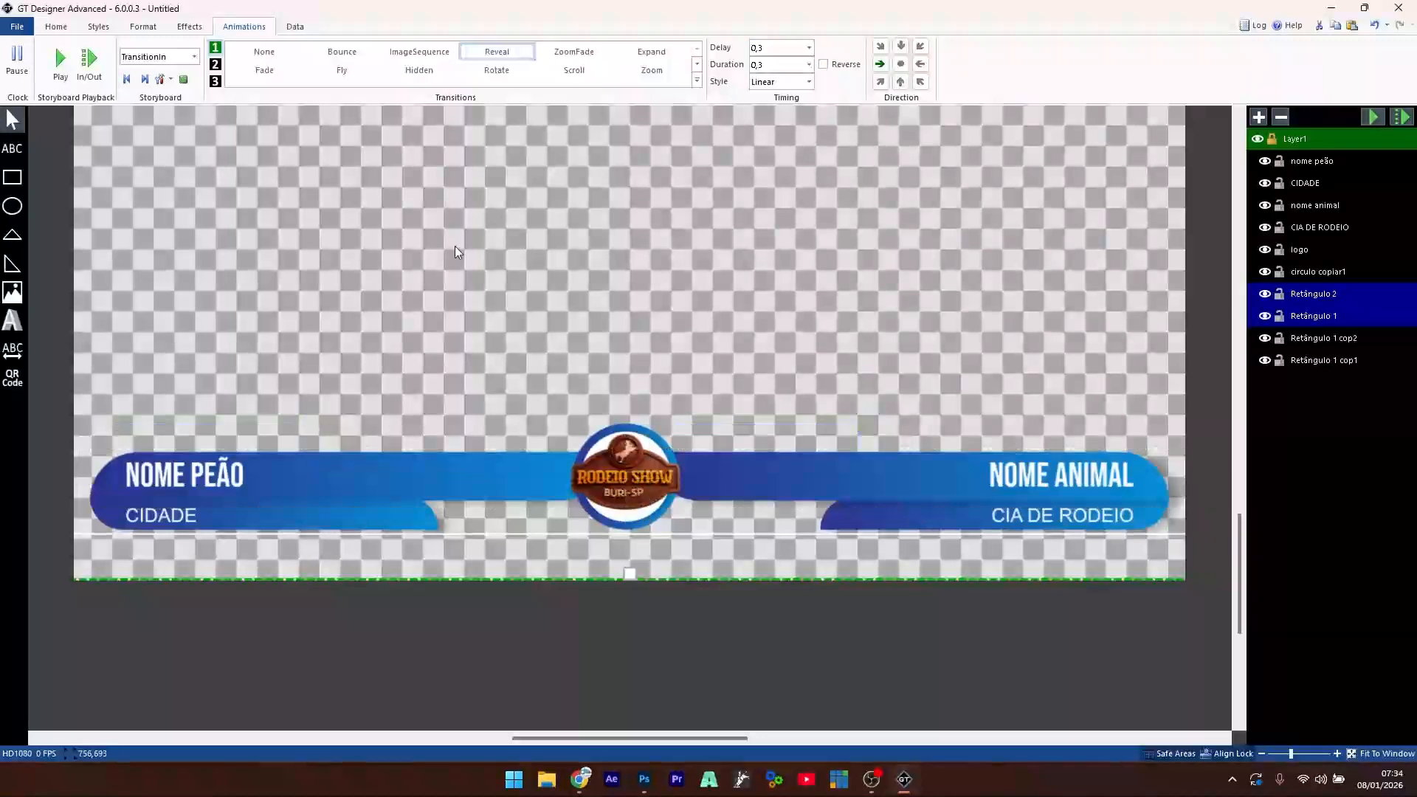
click(61, 60)
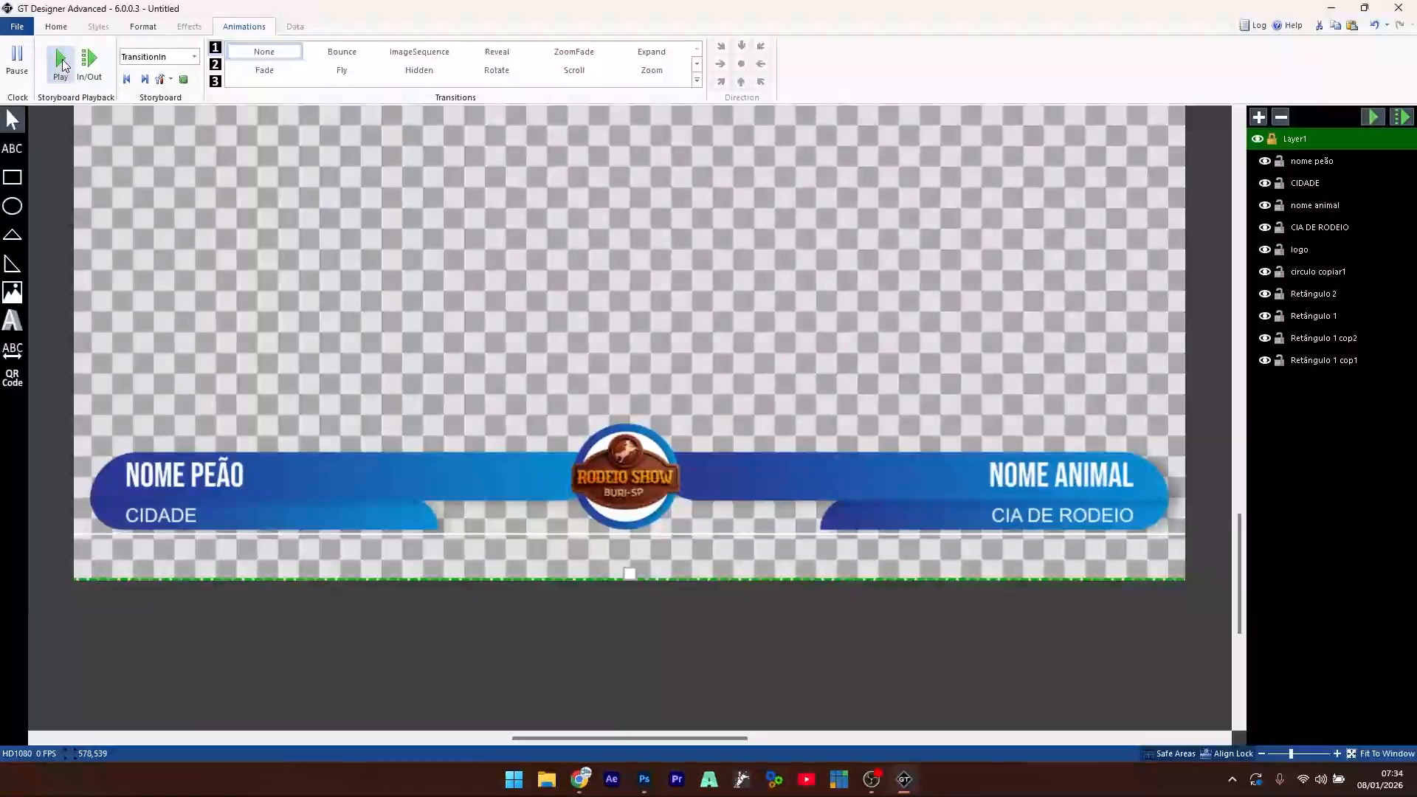
click(62, 64)
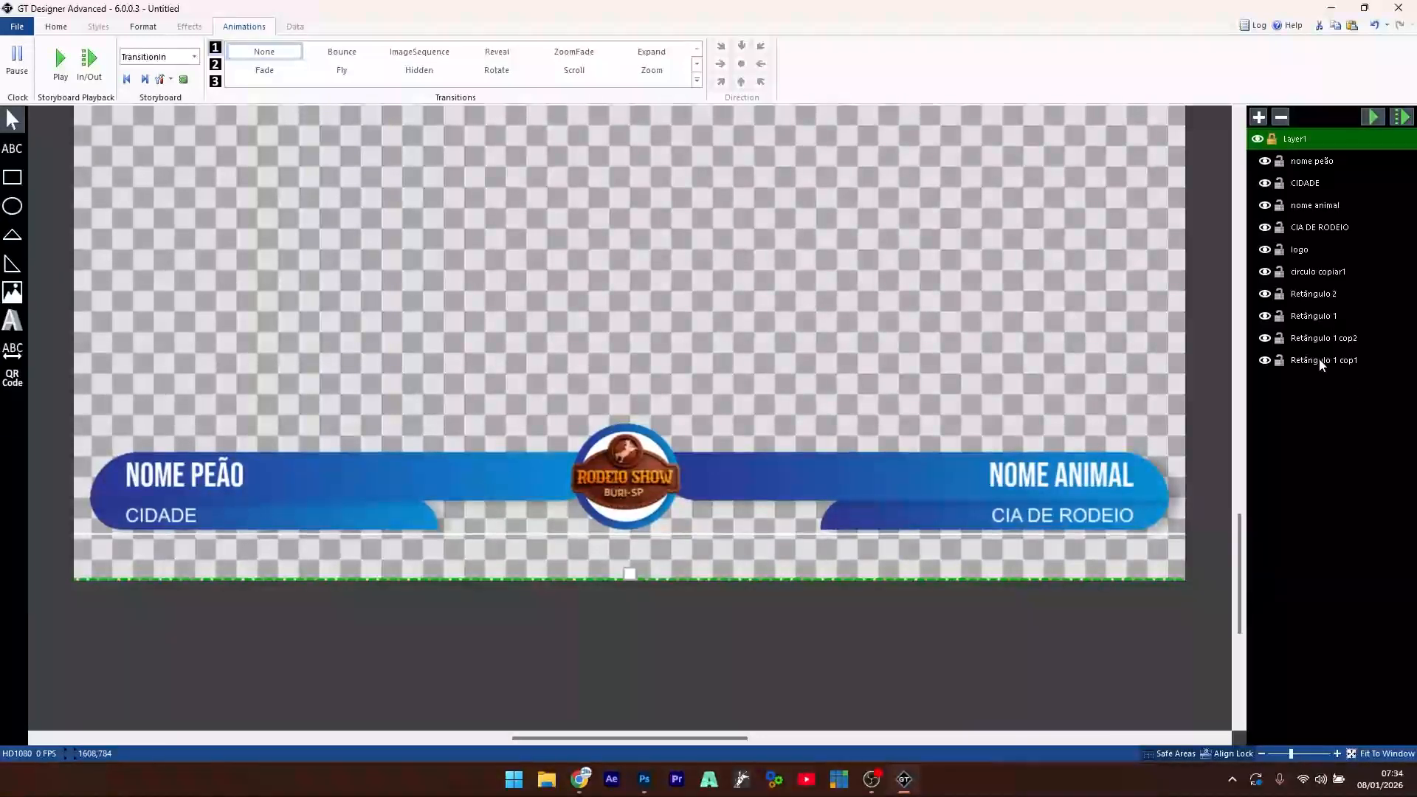
- Make the left bar (Retângulo 2) reveal leftward and preview the animation
click(1328, 318)
click(1328, 295)
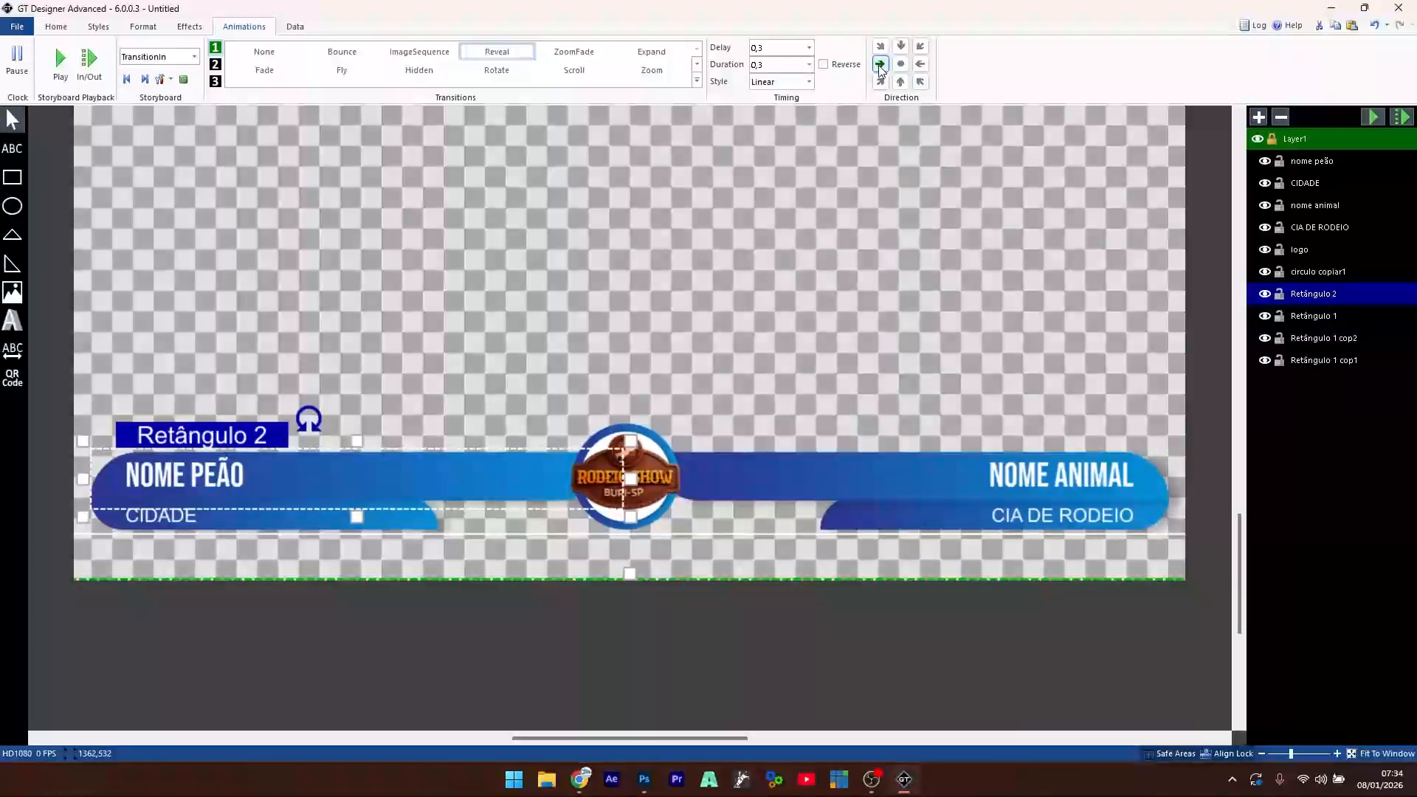
click(921, 64)
click(60, 64)
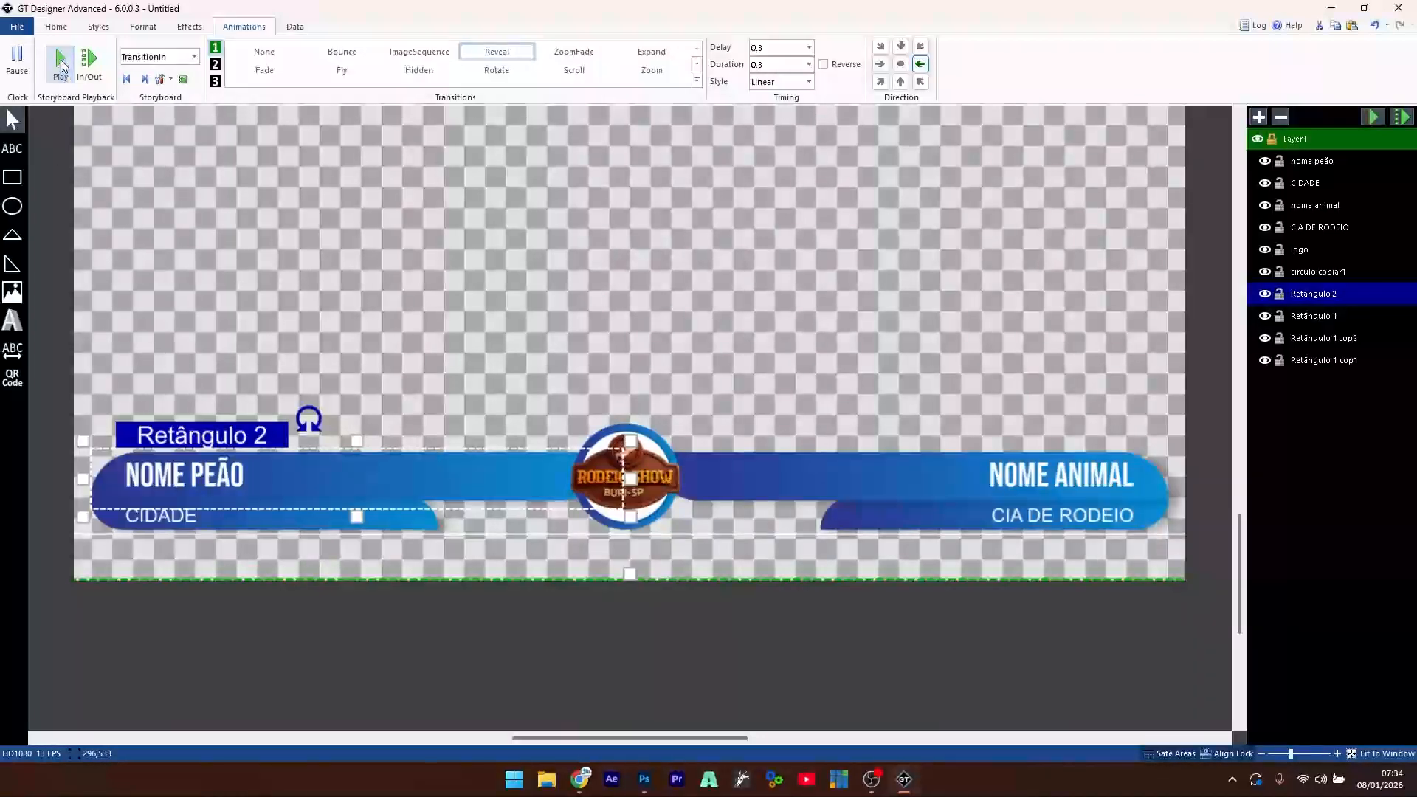
click(60, 65)
click(61, 65)
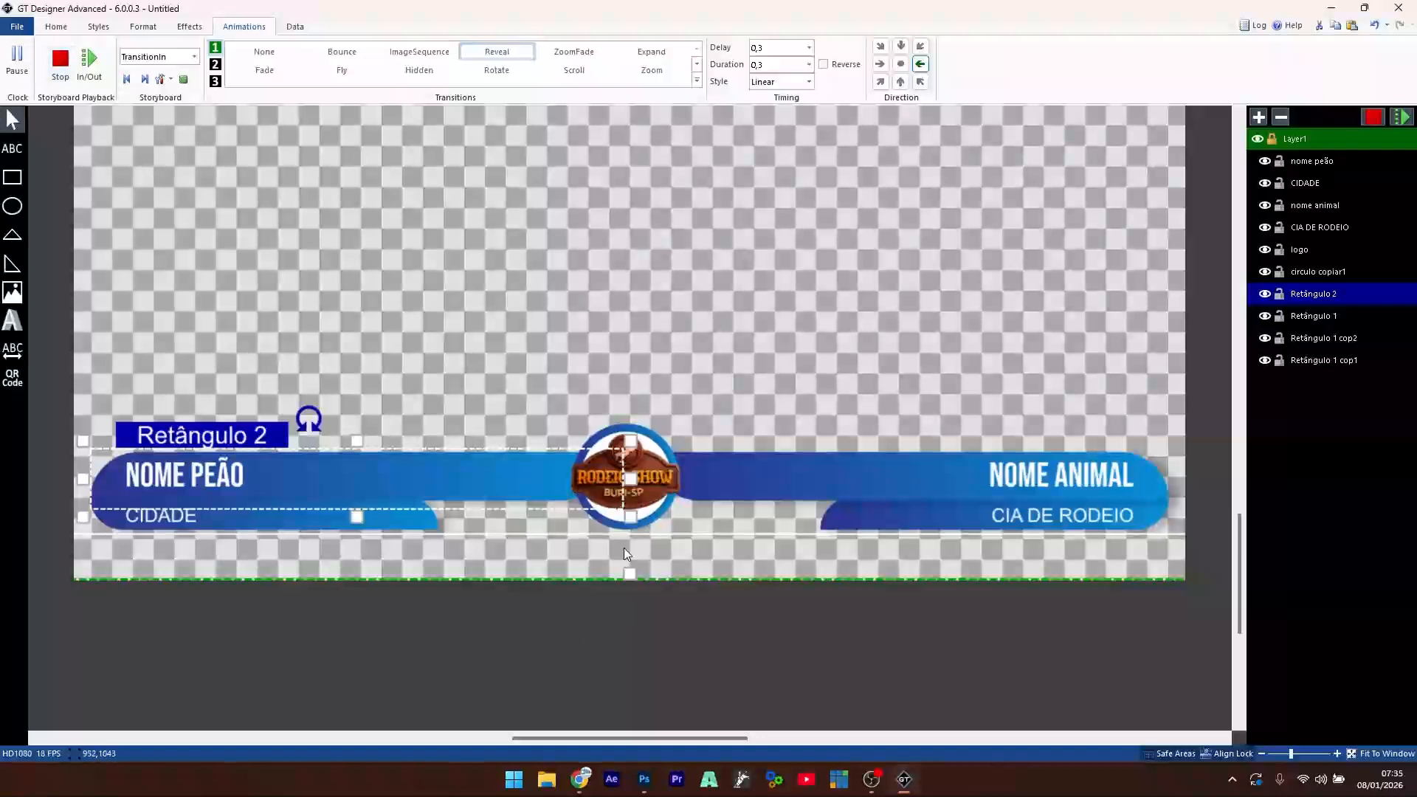
click(583, 325)
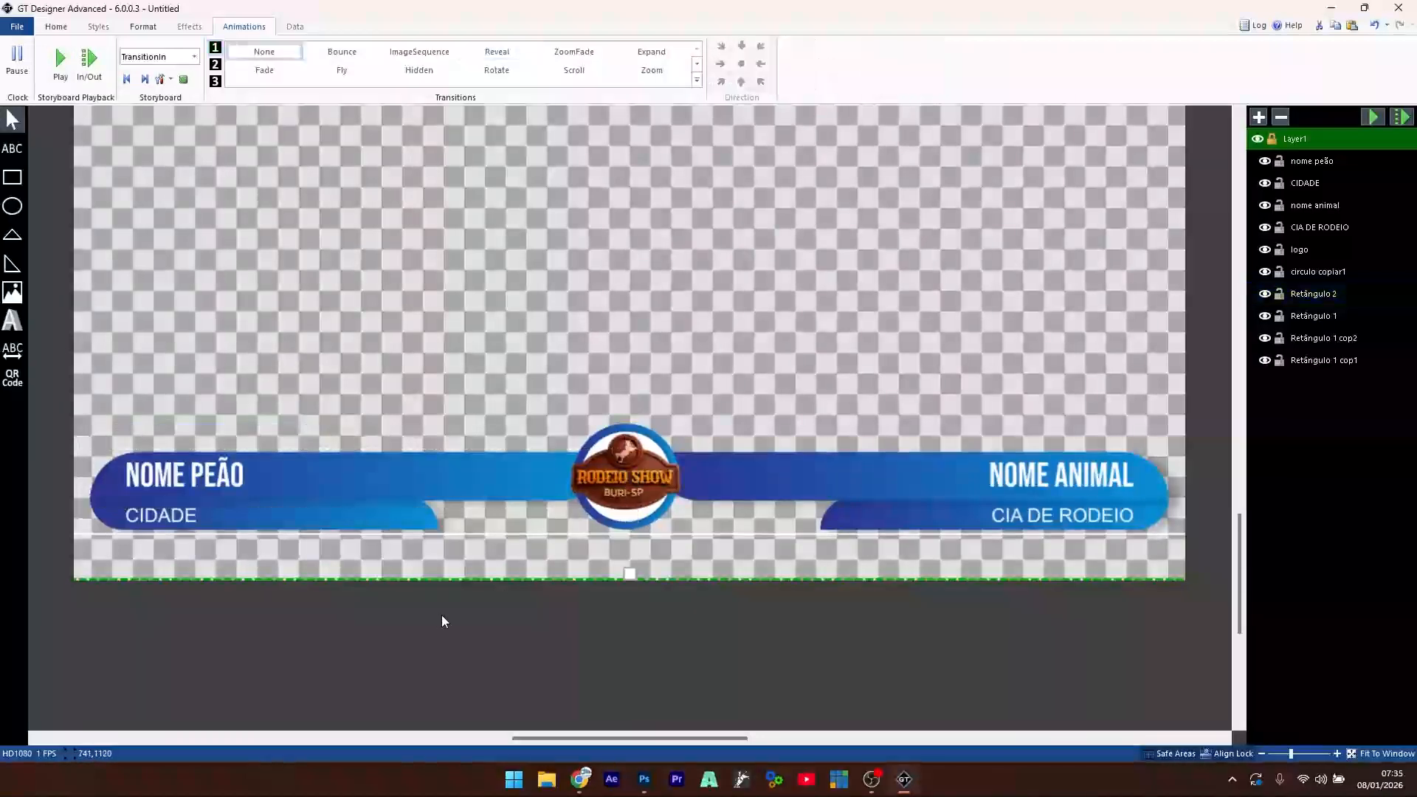
click(422, 520)
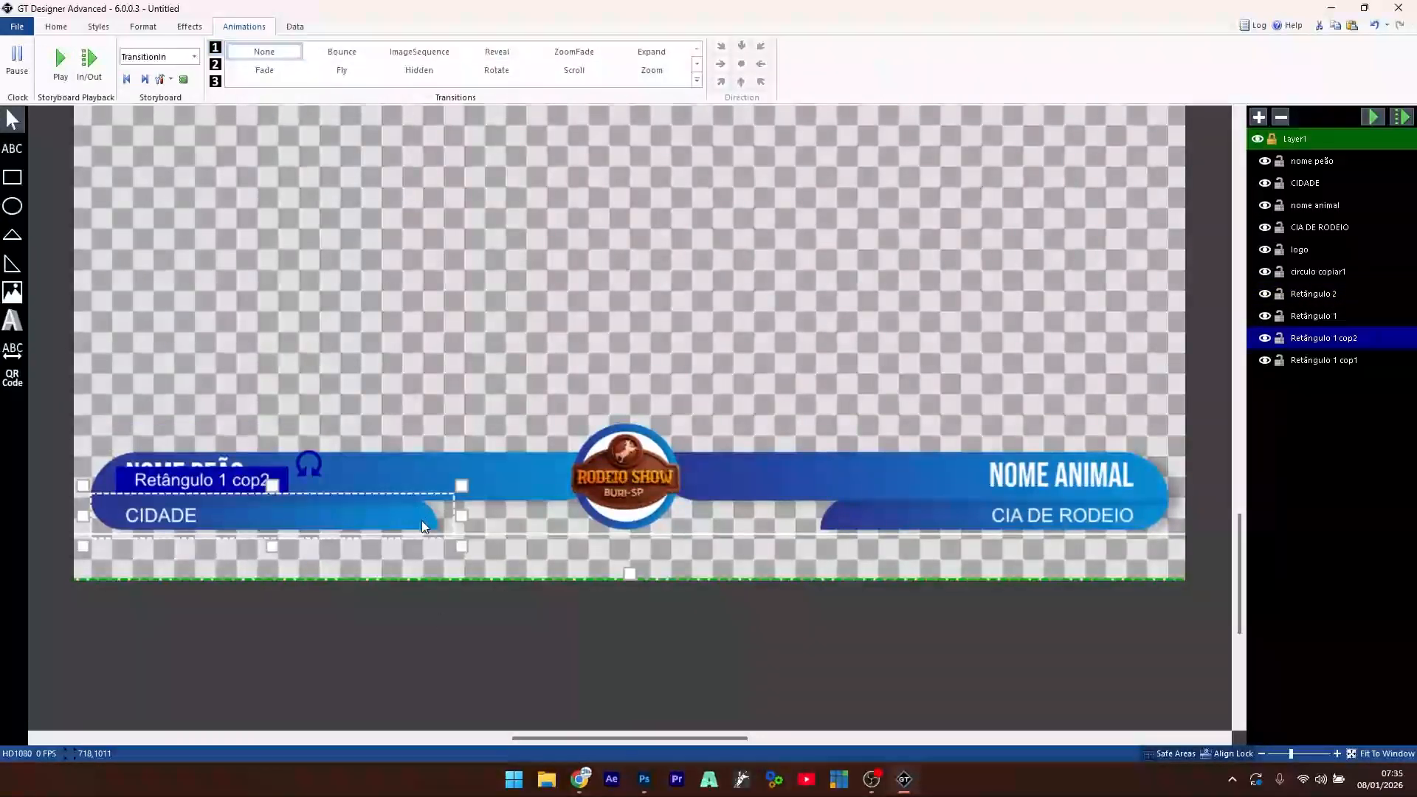
- Give both lower banners a downward Reveal with 0,3 duration and 0,5 delay
shift+click(833, 528)
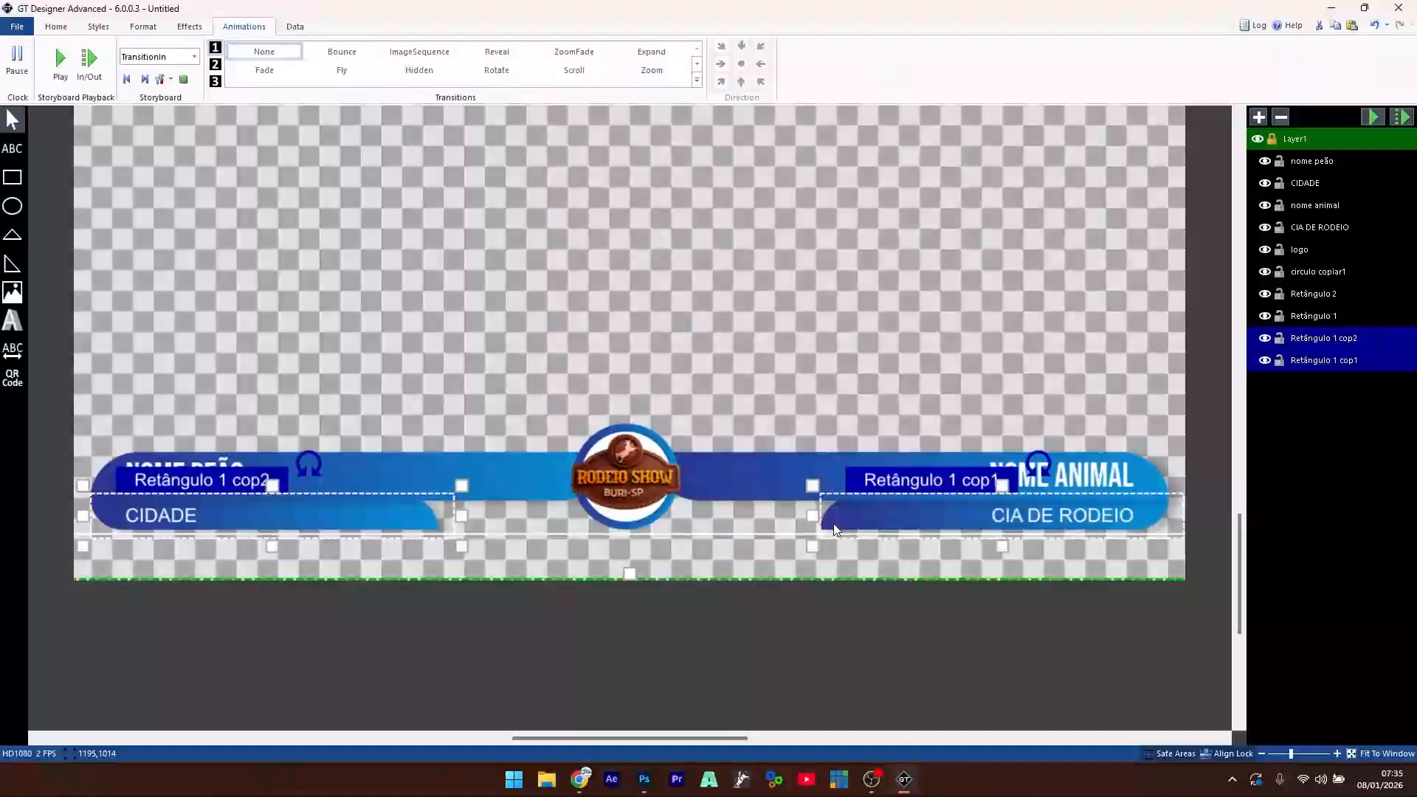
click(502, 53)
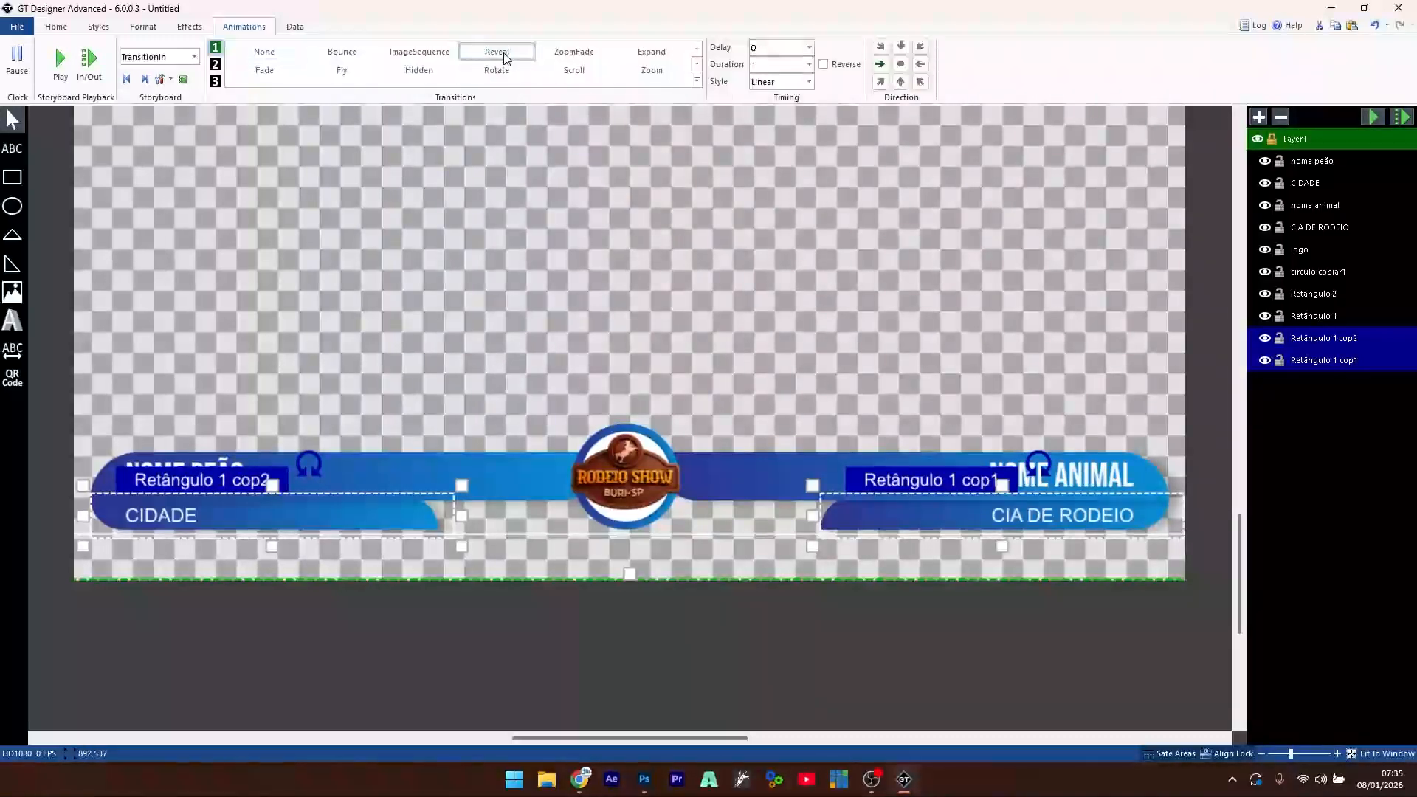
click(900, 46)
text(0,3)
click(771, 46)
text(0,5)
key(Return)
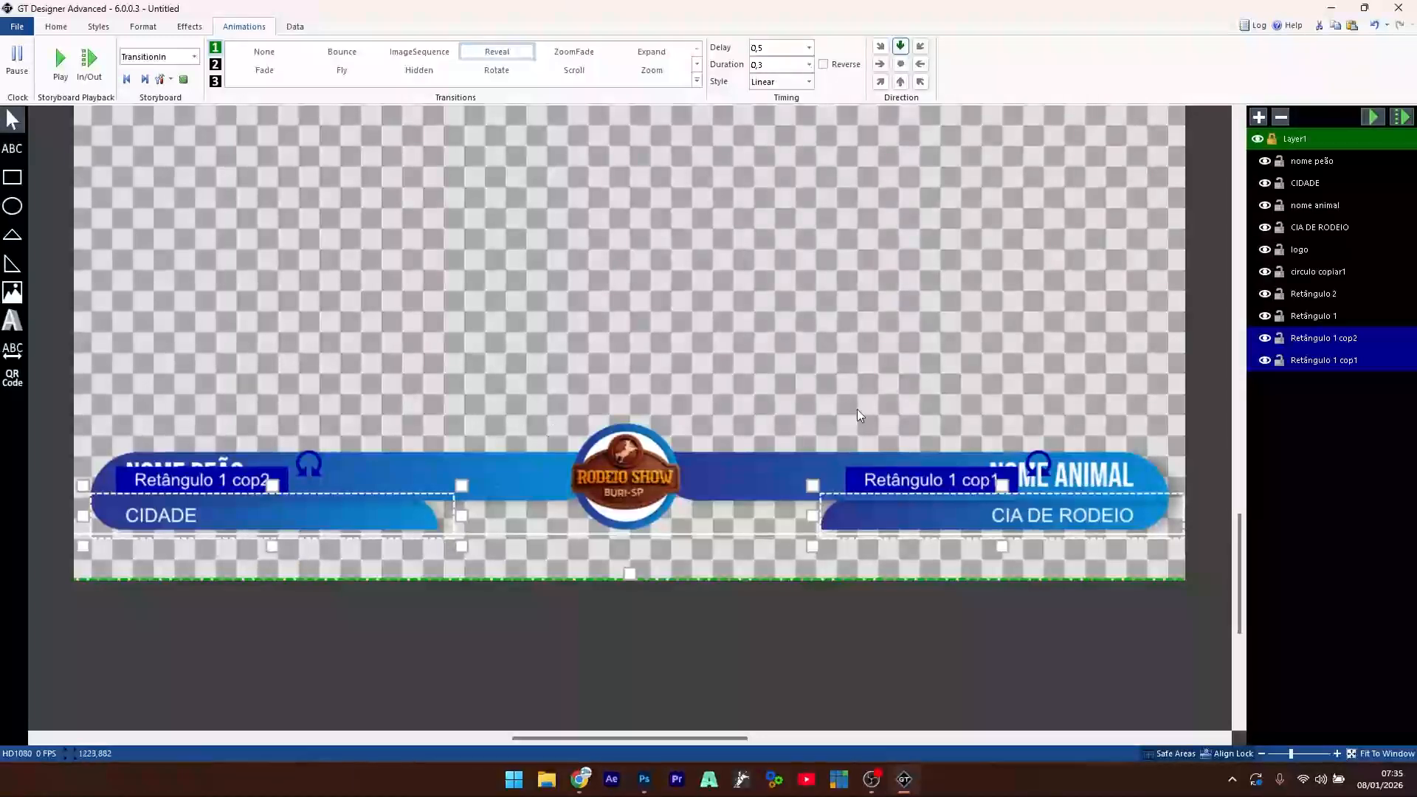
- Deselect everything and replay the lower third's entrance animation several times
click(786, 266)
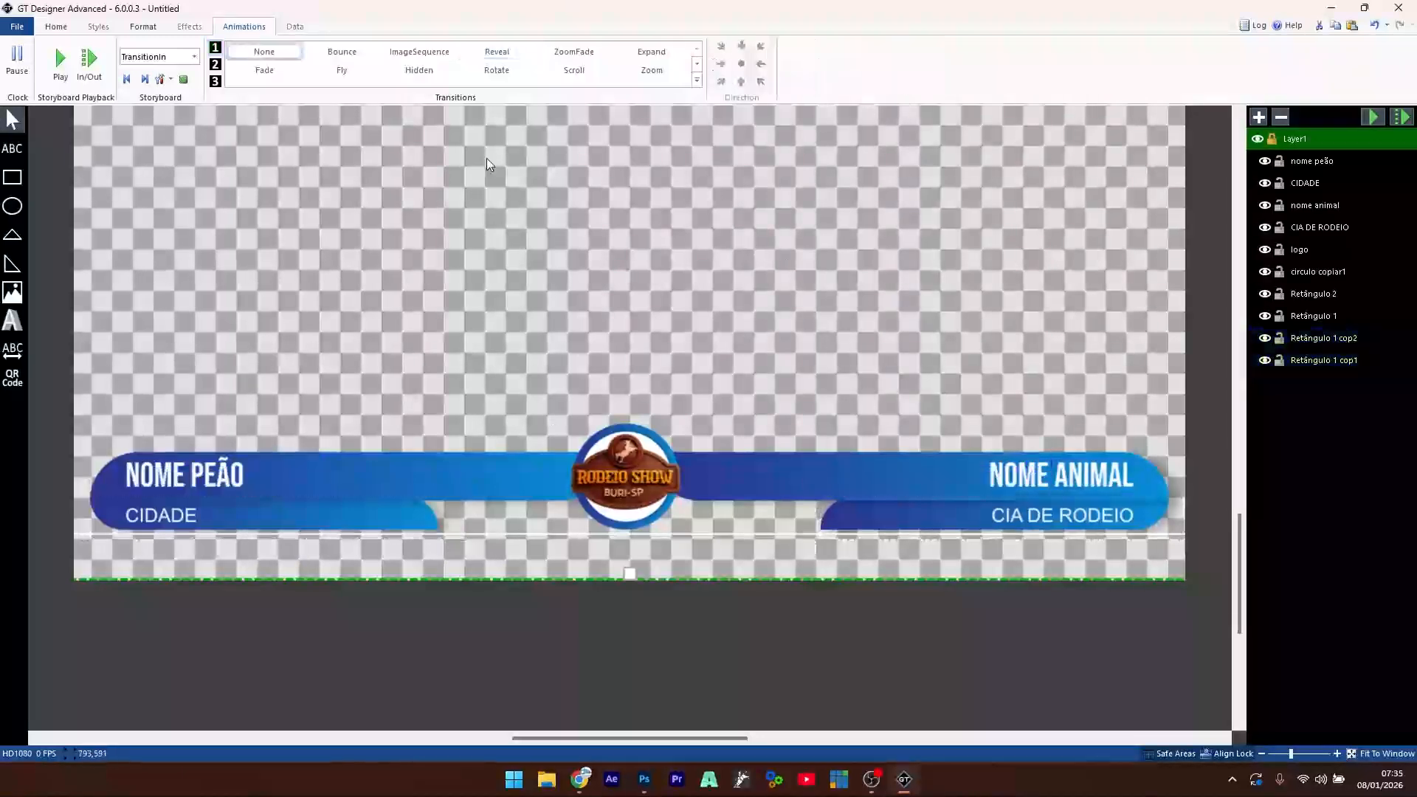
click(60, 62)
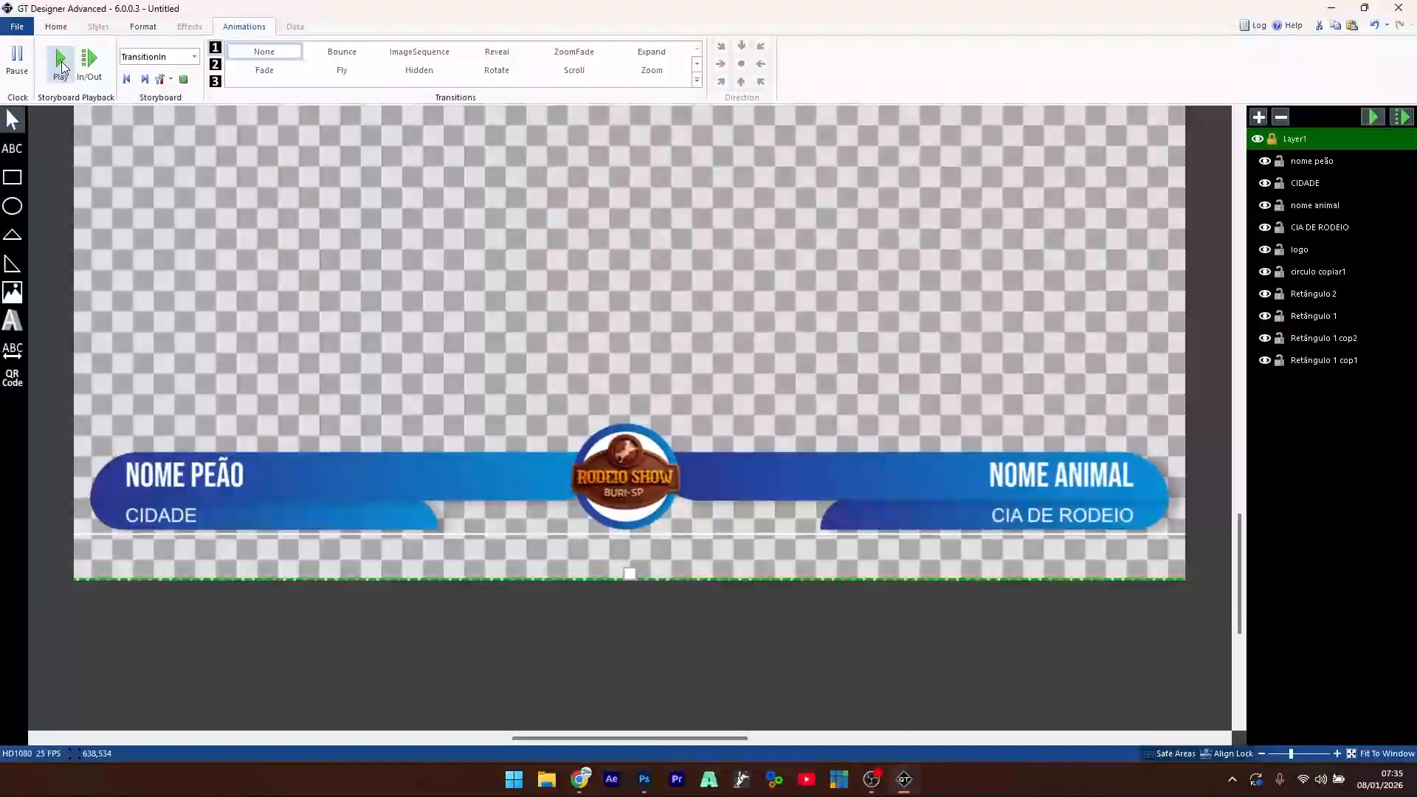
click(62, 64)
click(61, 65)
- Give the NOME PEÃO and NOME ANIMAL titles a Reveal entrance with 0,5 delay and preview it
click(1311, 163)
ctrl+click(1327, 207)
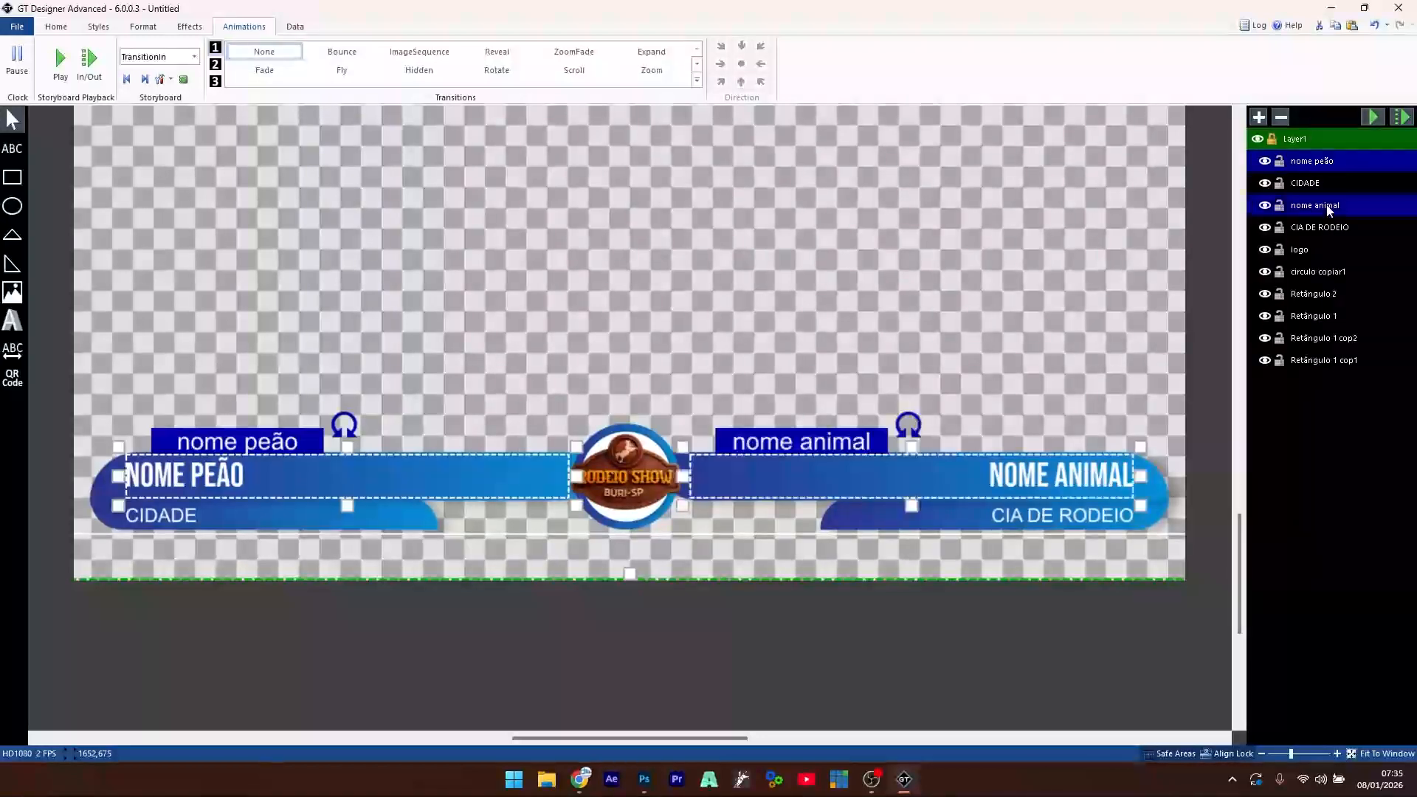
click(505, 54)
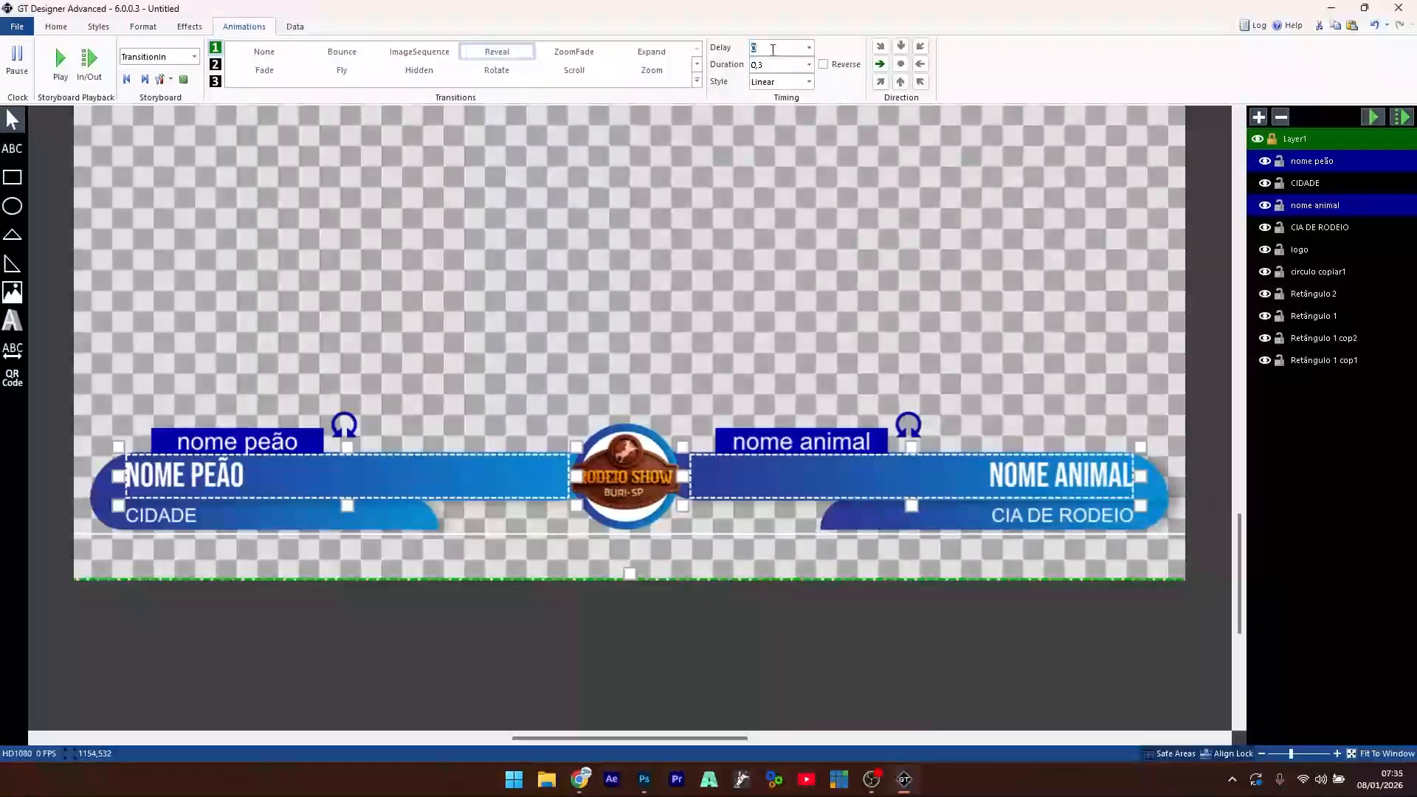
text(0,5)
click(62, 63)
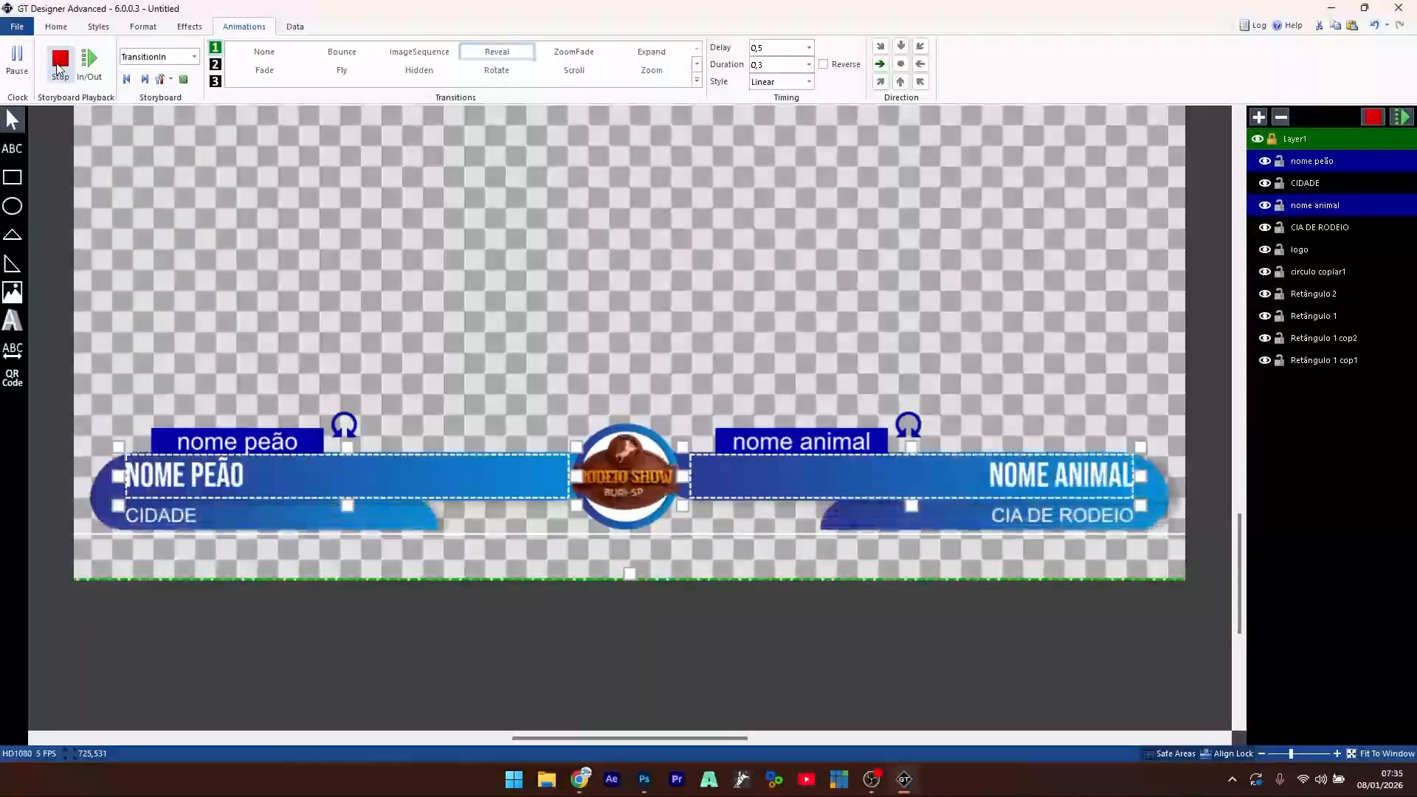
click(59, 68)
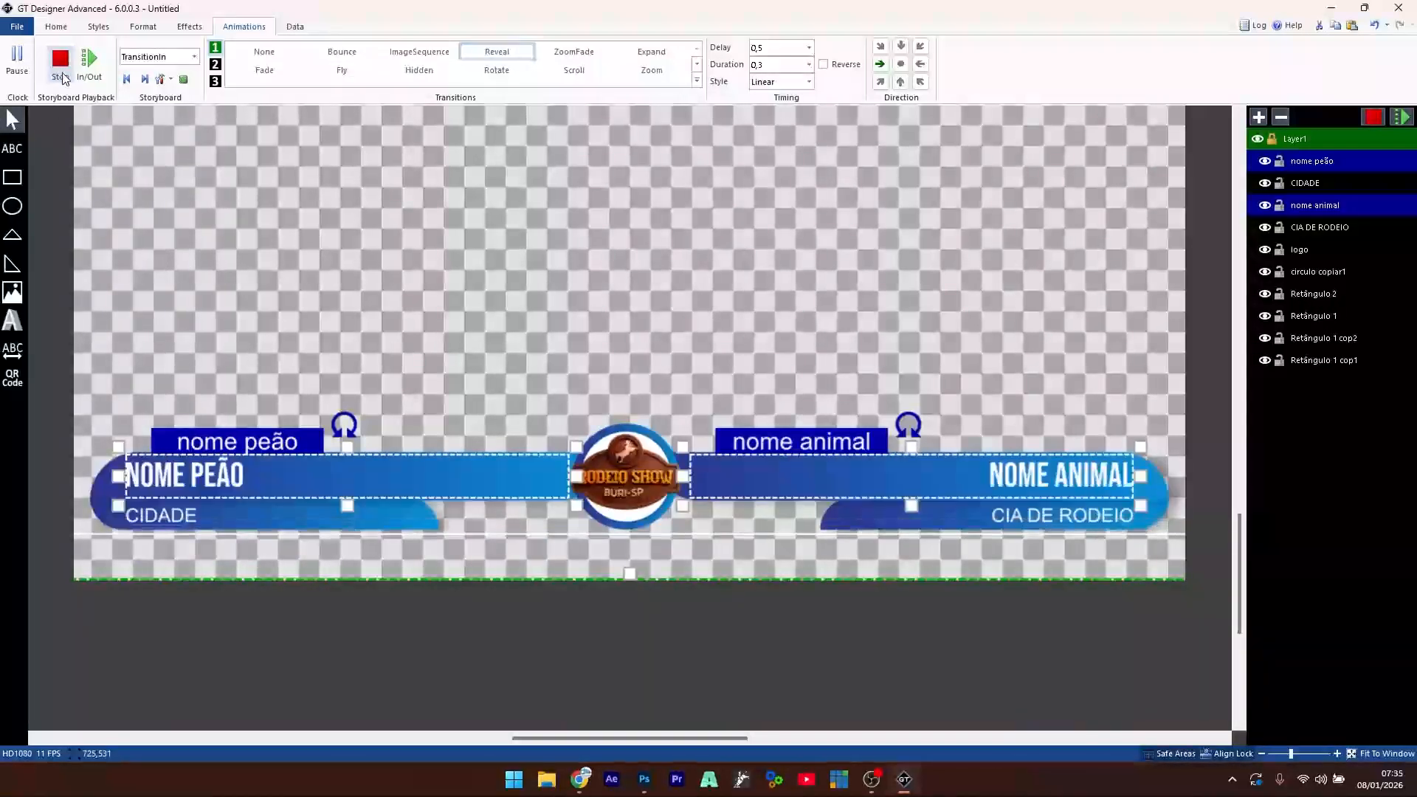
- Switch the titles' Reveal direction to downward and replay the preview
click(901, 46)
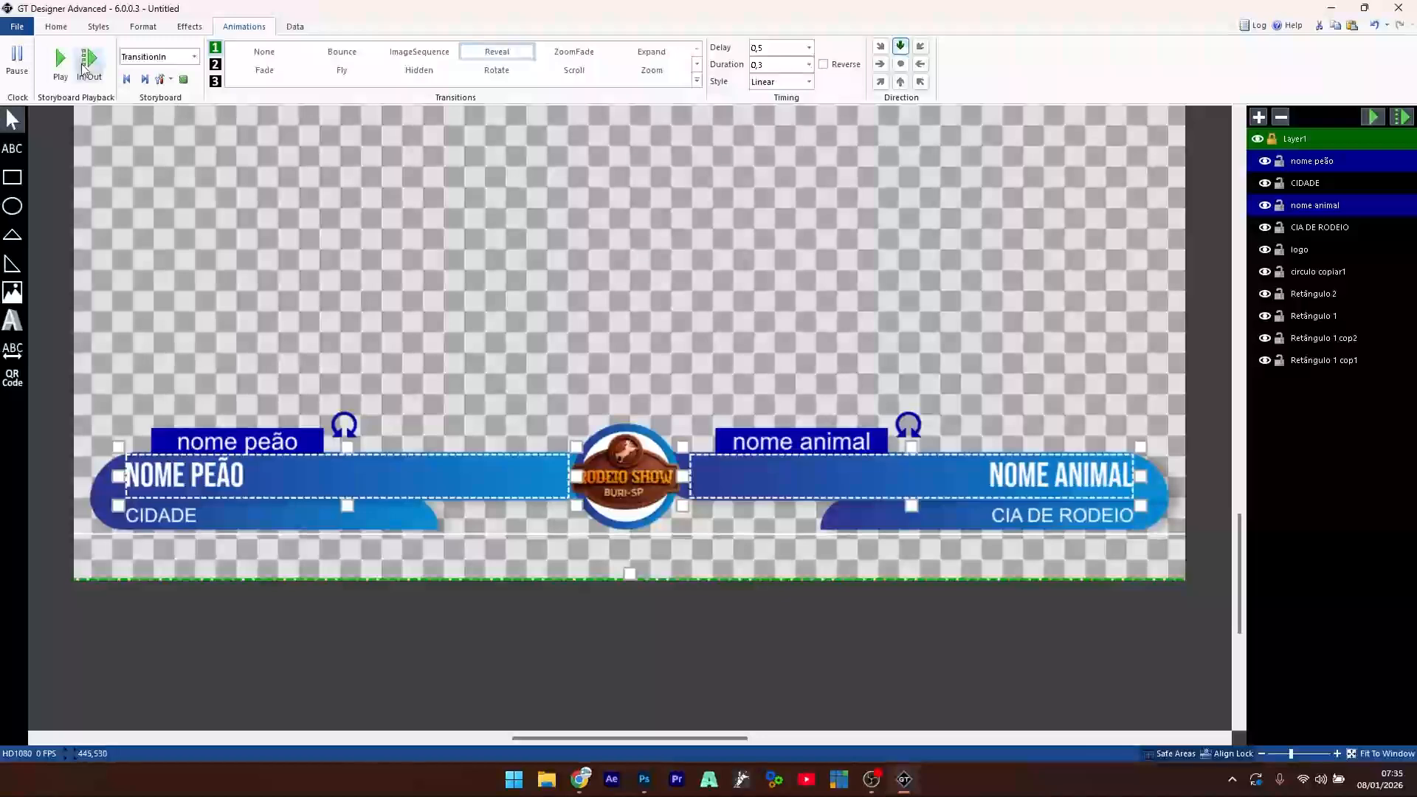
click(59, 66)
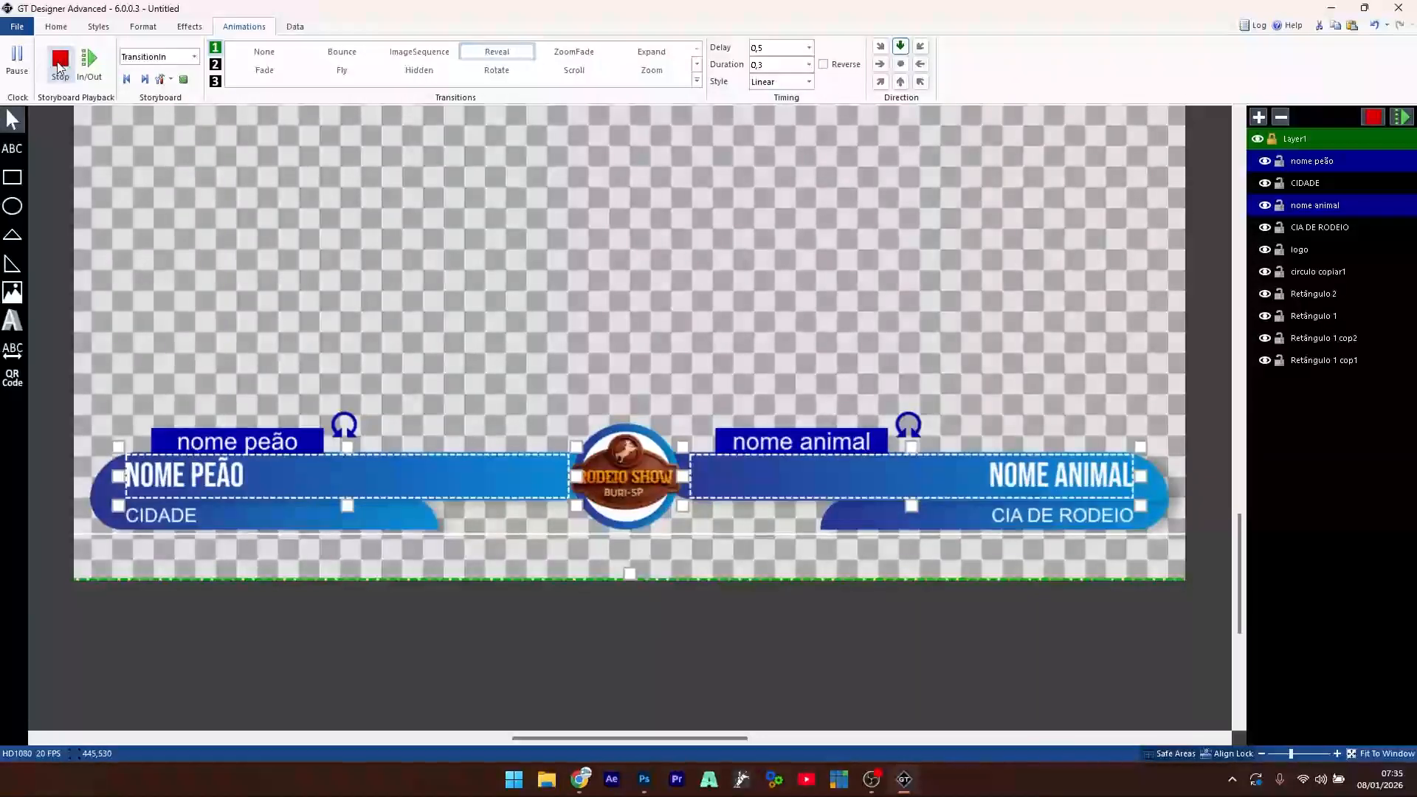
click(59, 67)
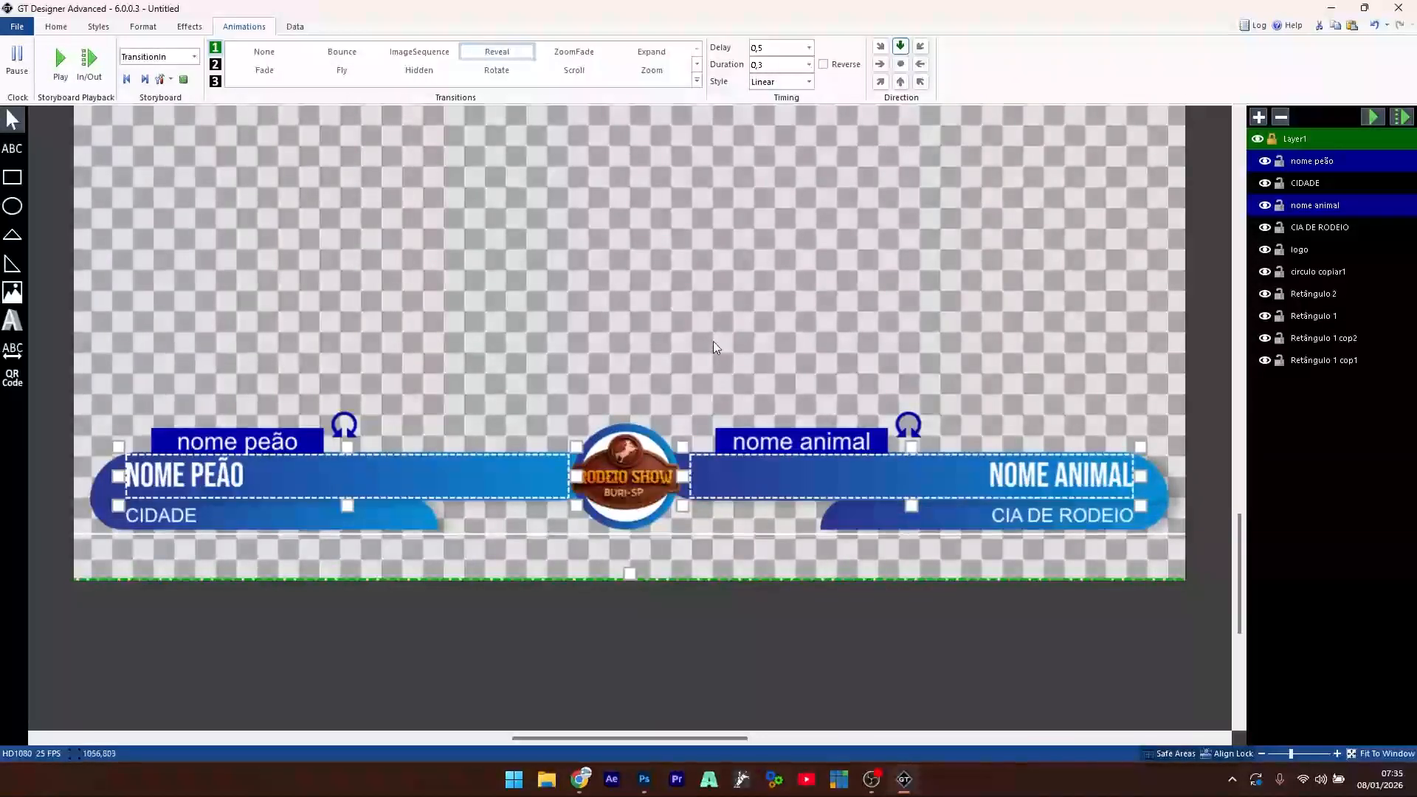
- Give the CIDADE and CIA DE RODEIO subtitles an upward Reveal, 0,3 duration, 0,5 delay
click(1310, 184)
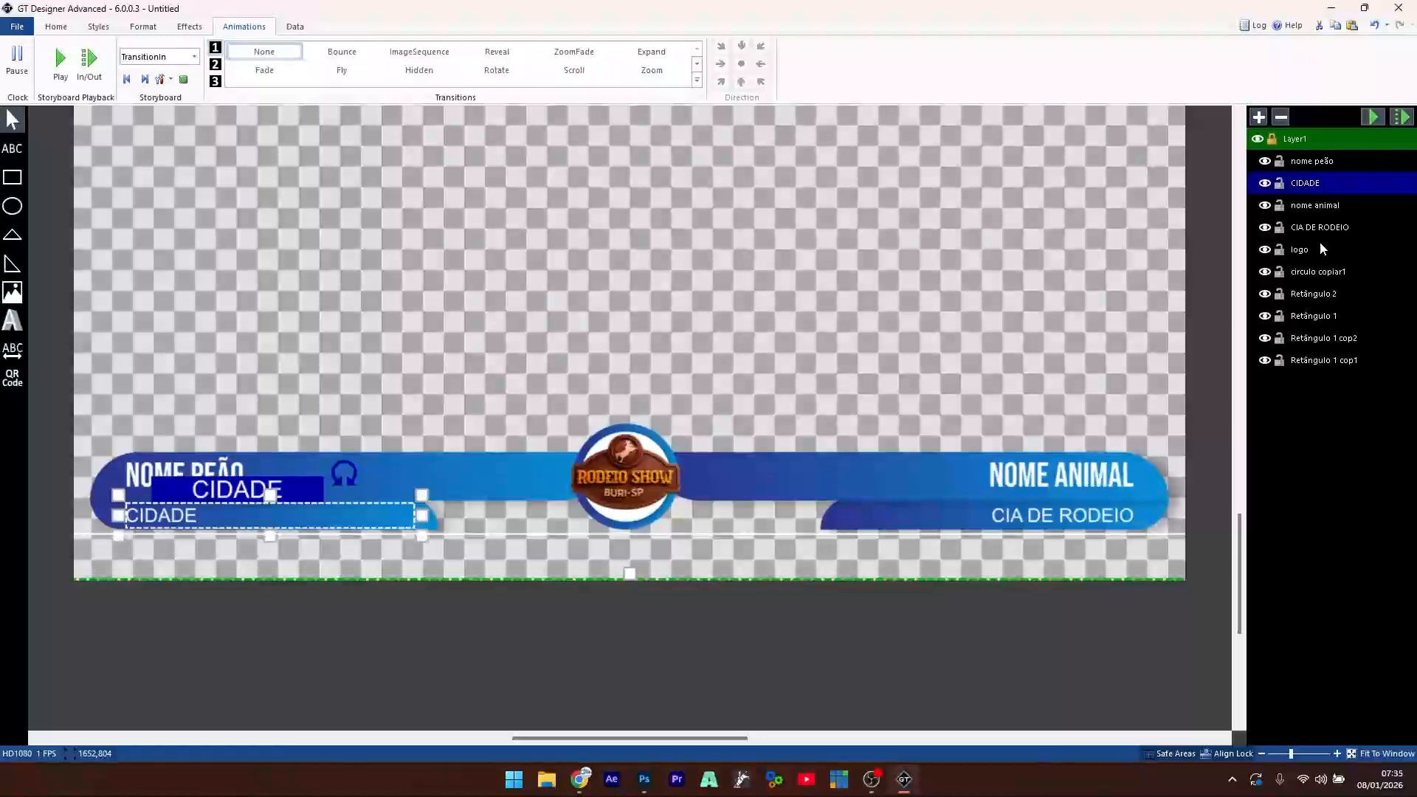
ctrl+click(1321, 227)
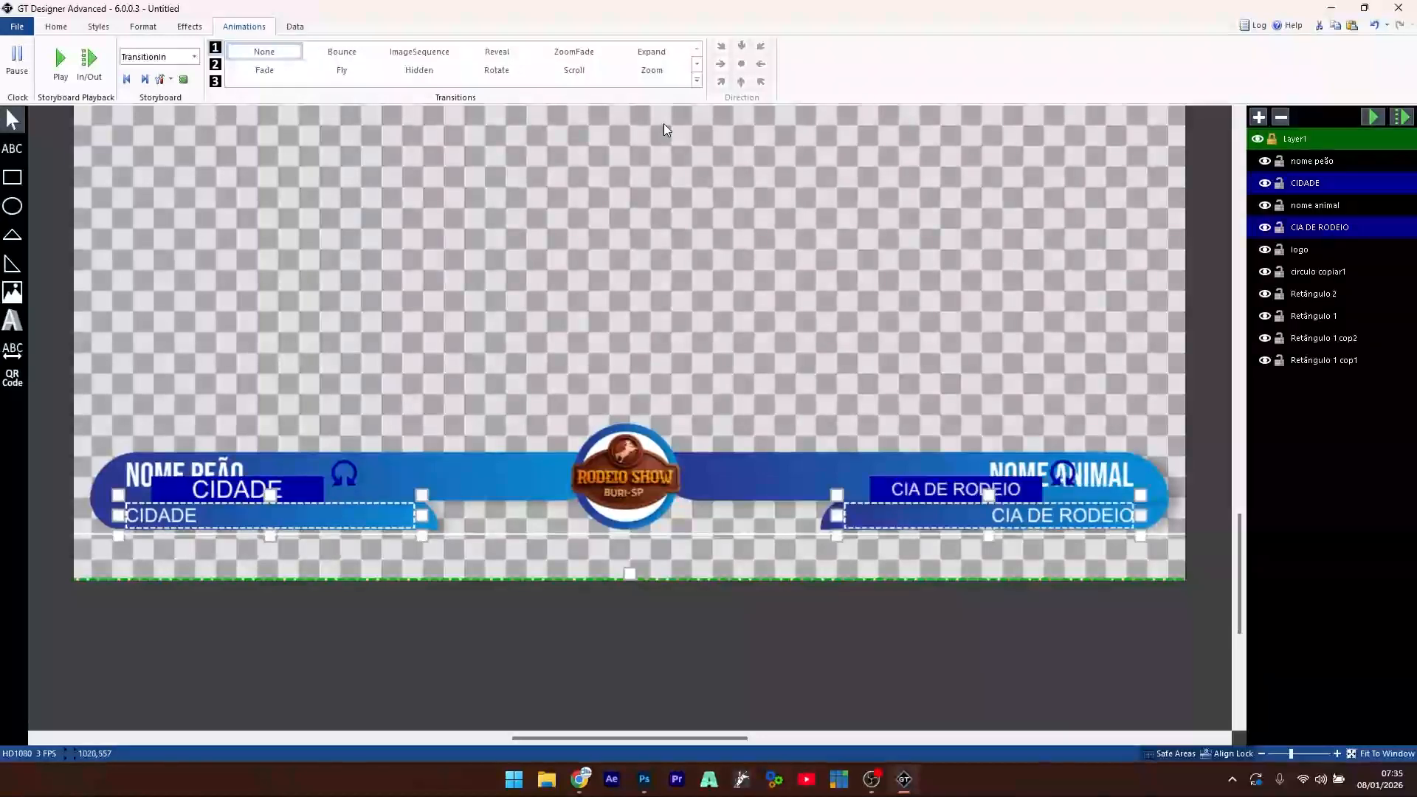
click(487, 53)
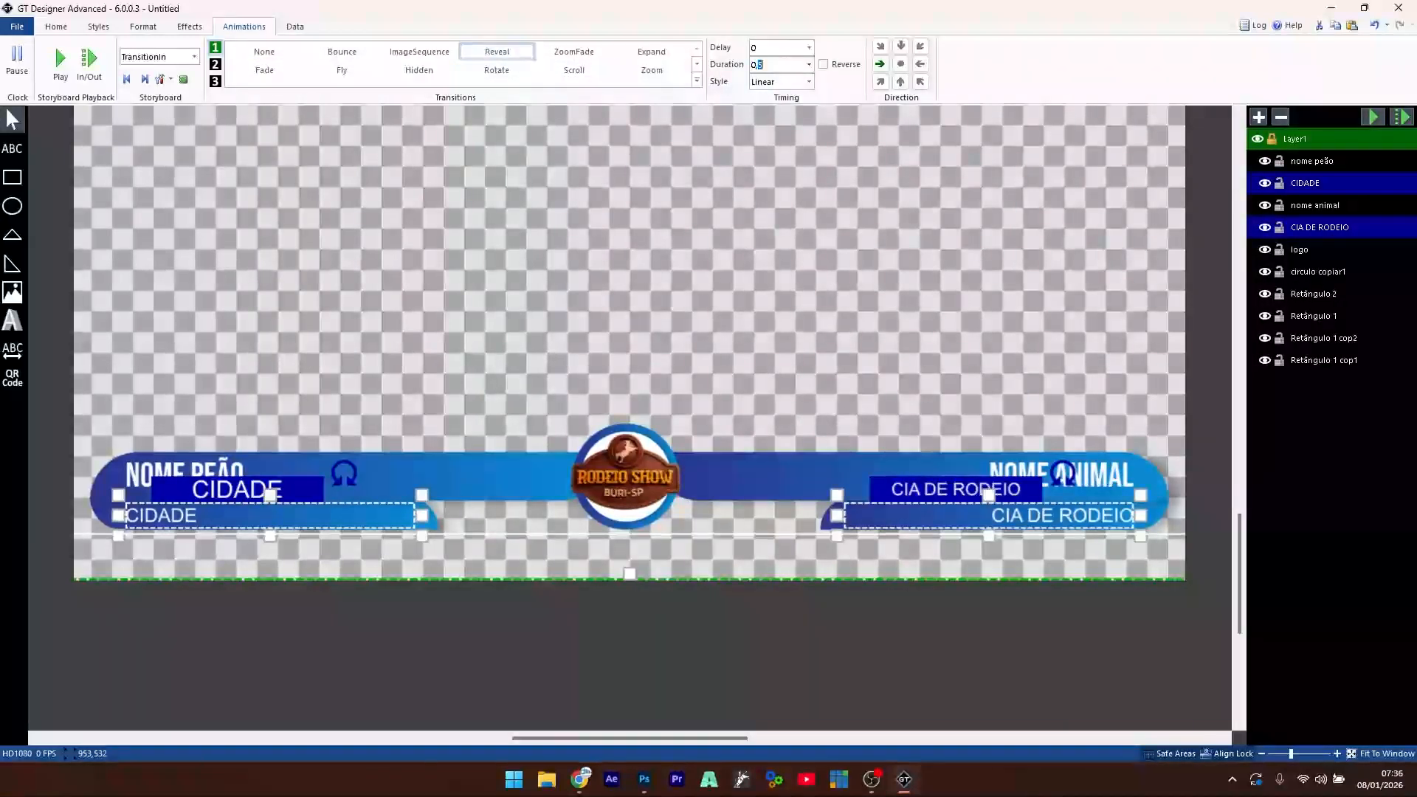
text(3)
click(900, 81)
click(772, 46)
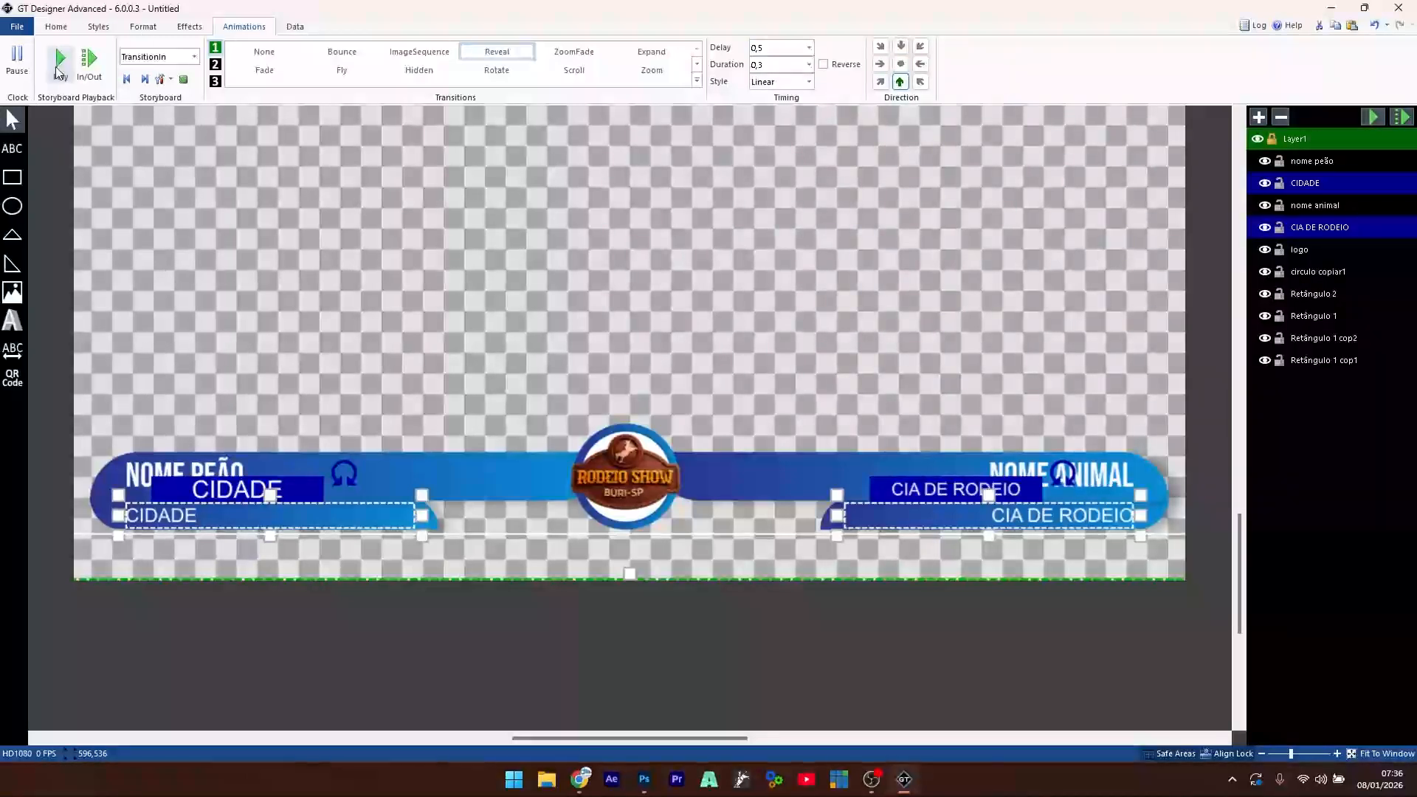
- Preview the subtitles' entrance, then deselect all and replay the complete entrance animation
click(59, 73)
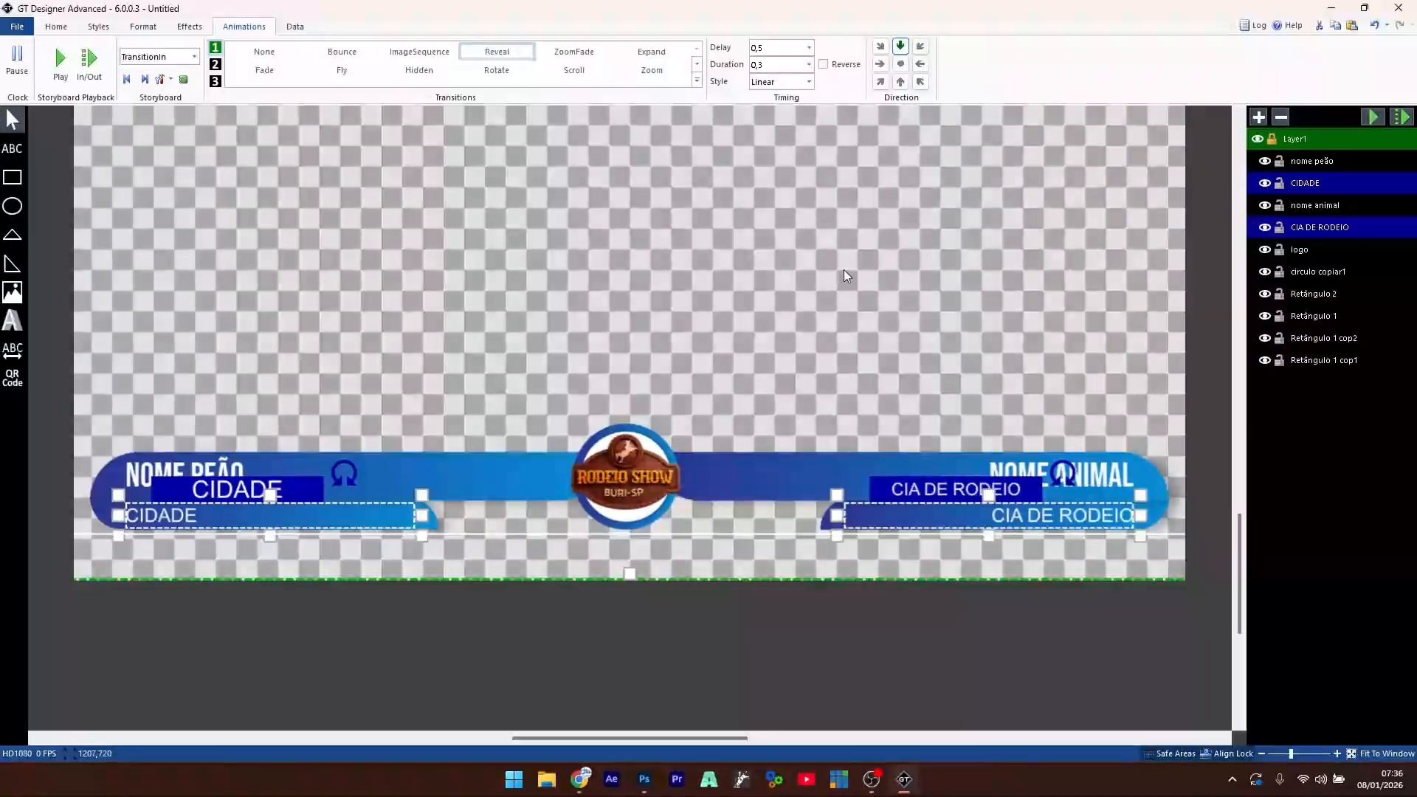
click(61, 69)
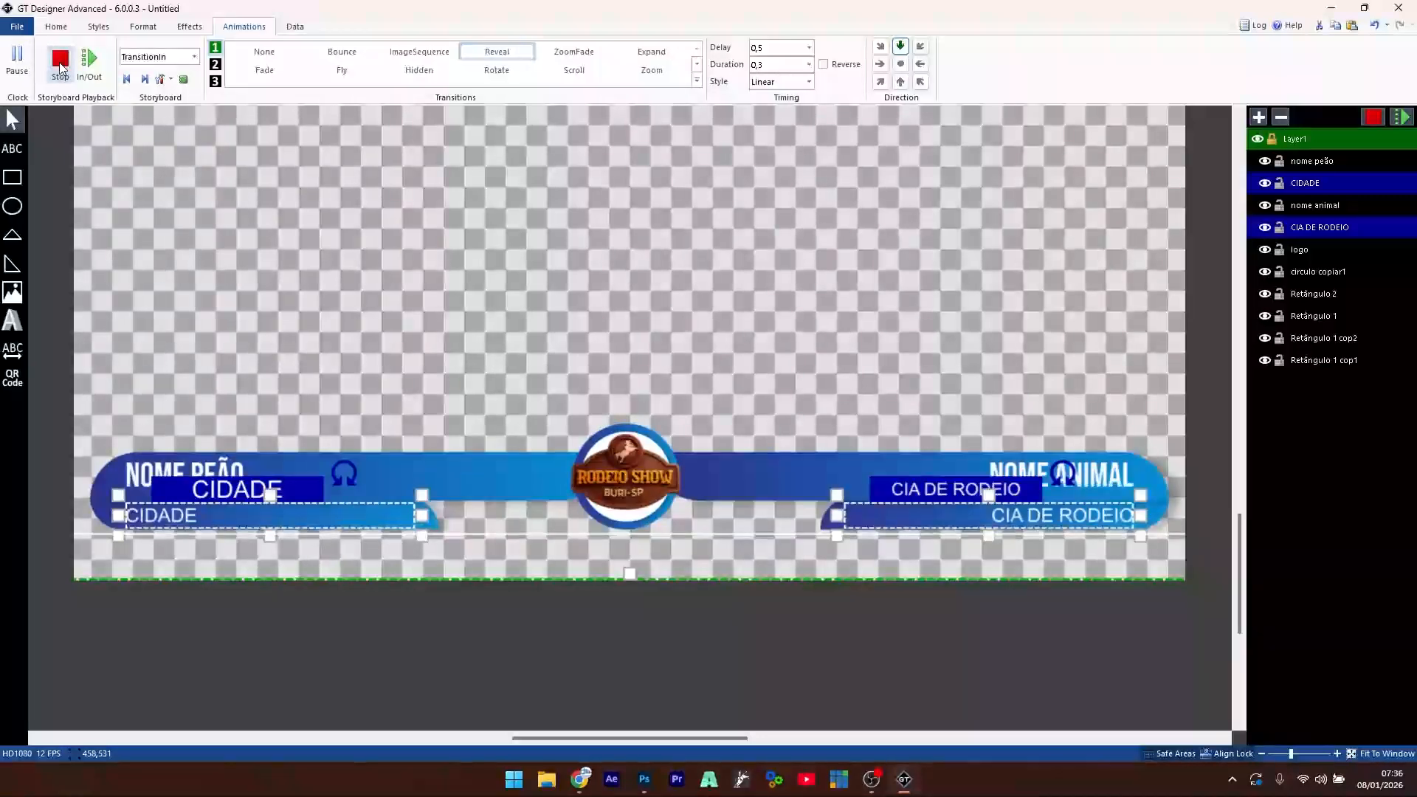
click(62, 68)
click(759, 268)
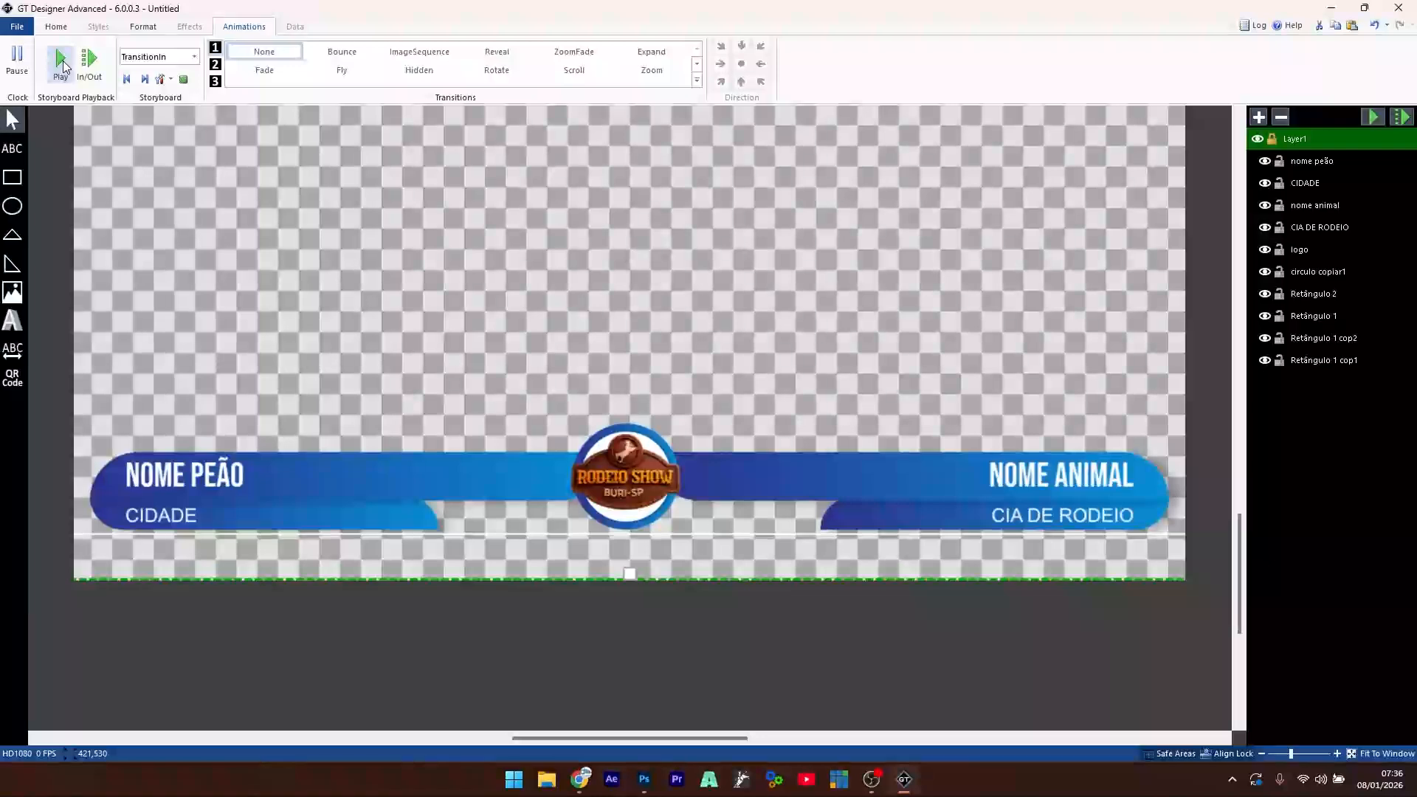
click(62, 68)
click(62, 68)
click(65, 67)
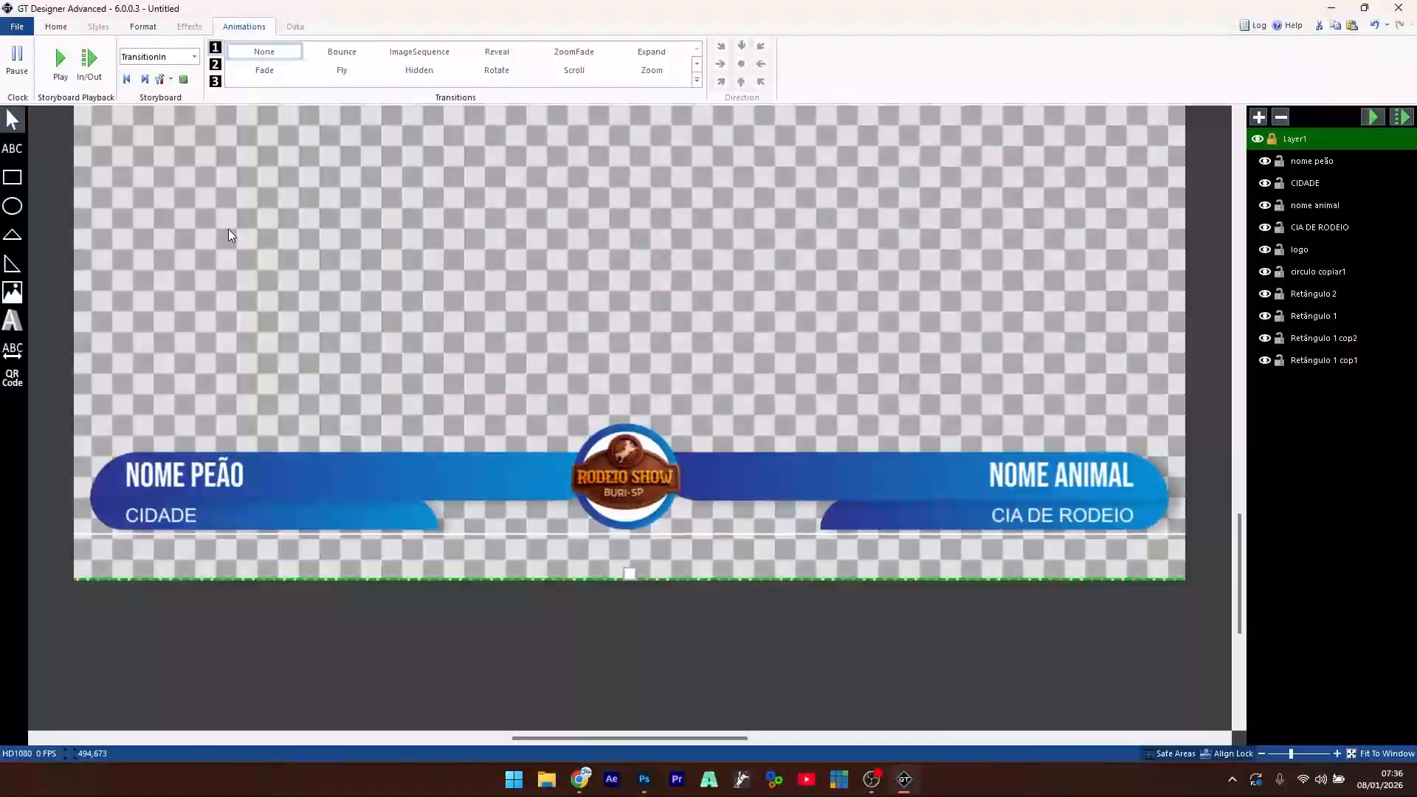
- Switch to the TransitionOut storyboard and clear the selection
click(193, 59)
click(171, 86)
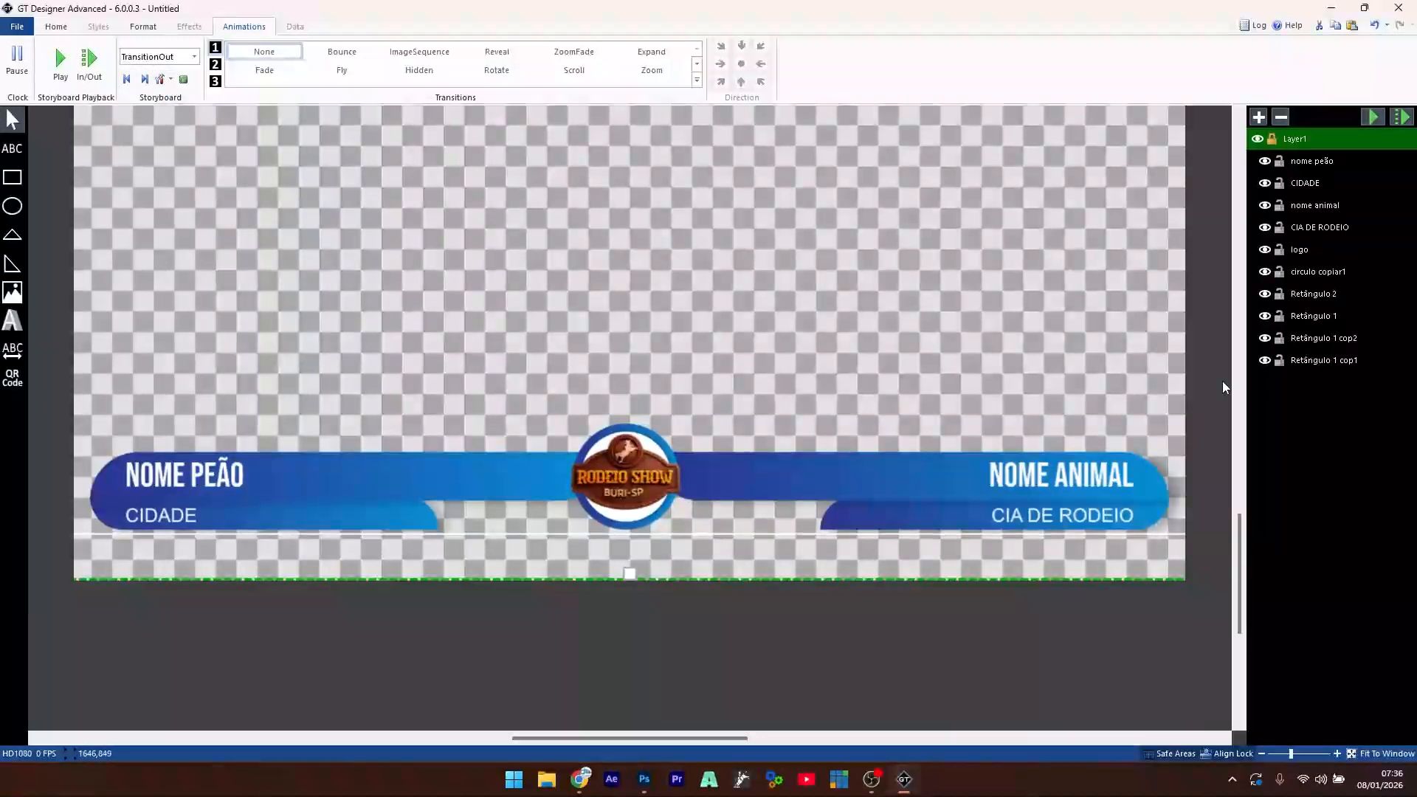
click(1334, 362)
shift+click(1305, 162)
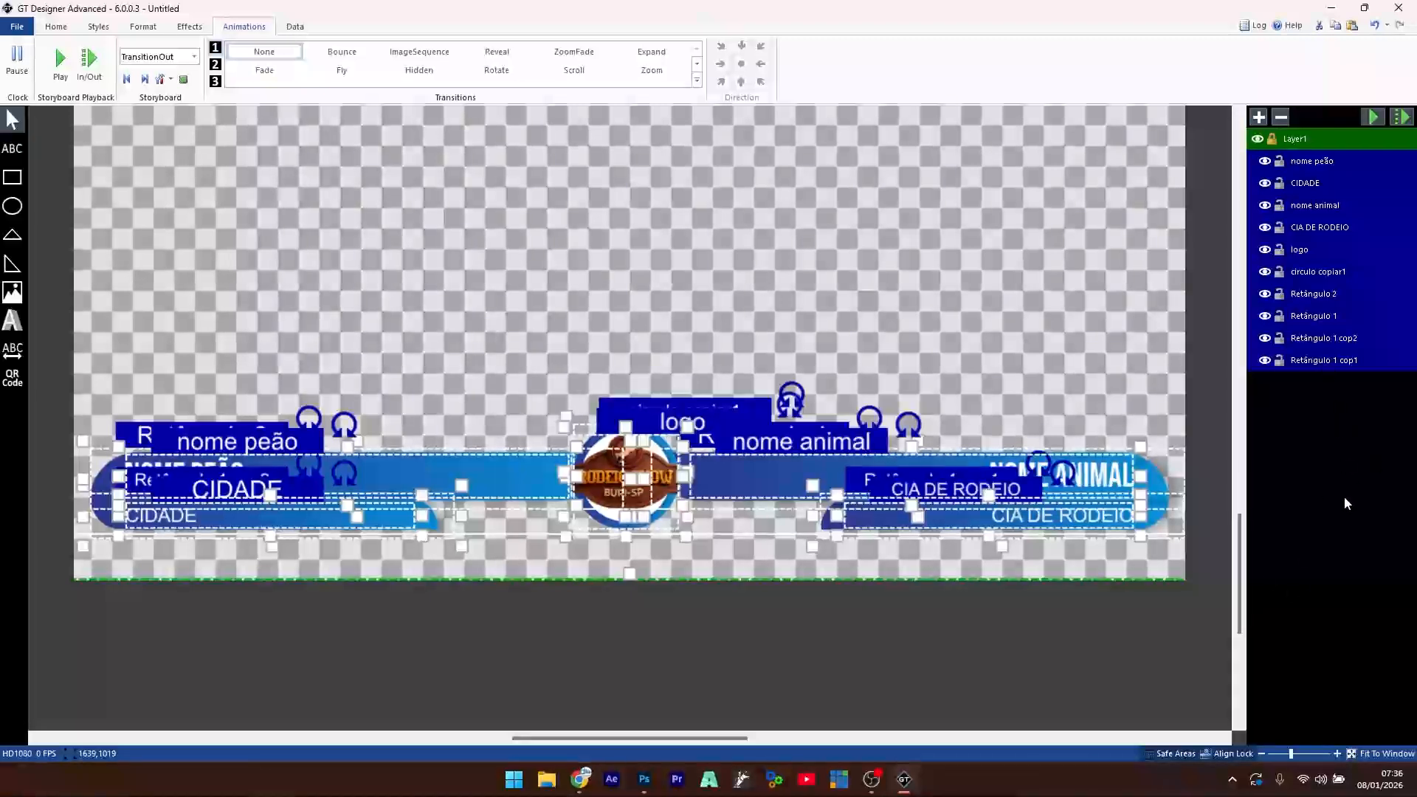
click(706, 638)
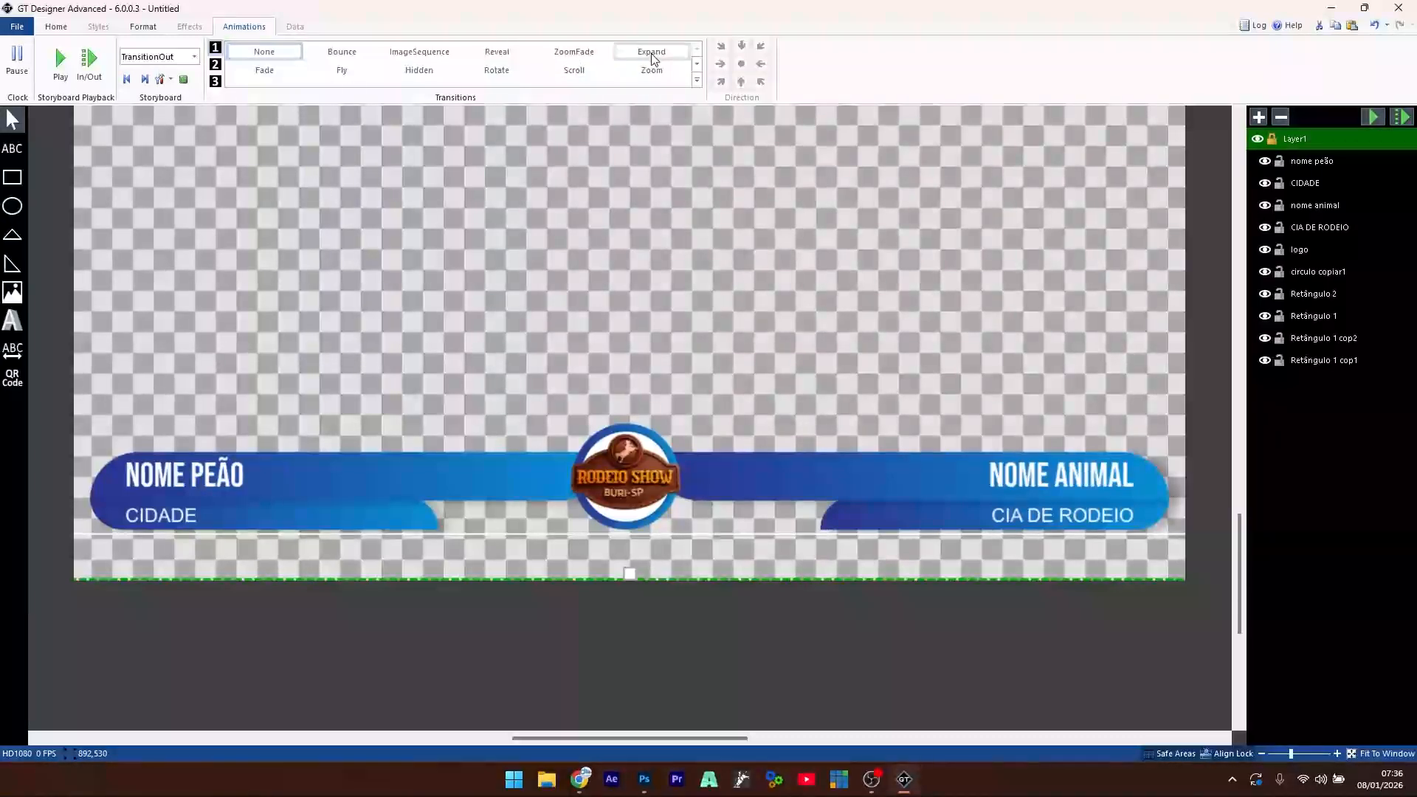
- Set the exit to an Expand transition lasting 0,5 and preview it
click(496, 52)
double_click(763, 66)
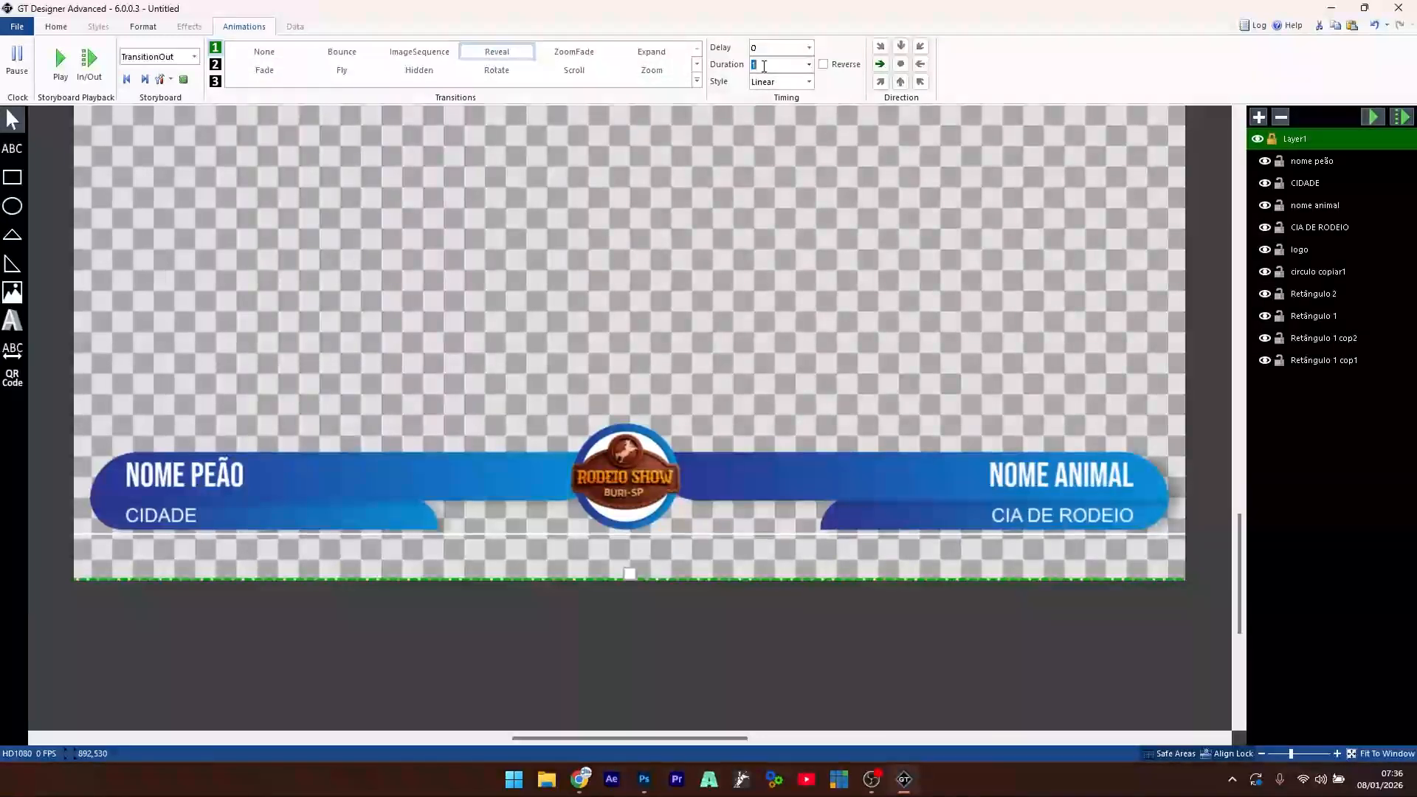
click(900, 65)
click(651, 52)
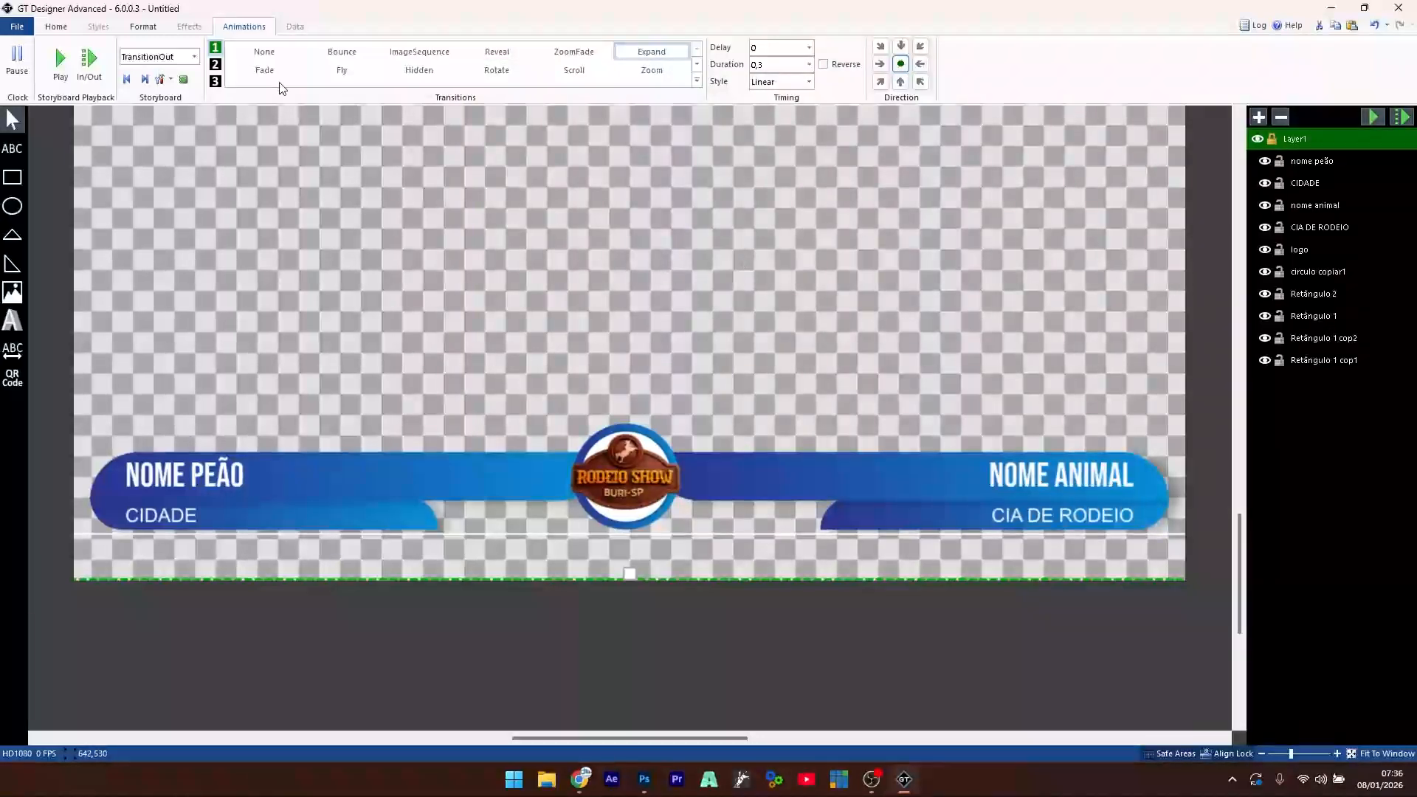
click(58, 62)
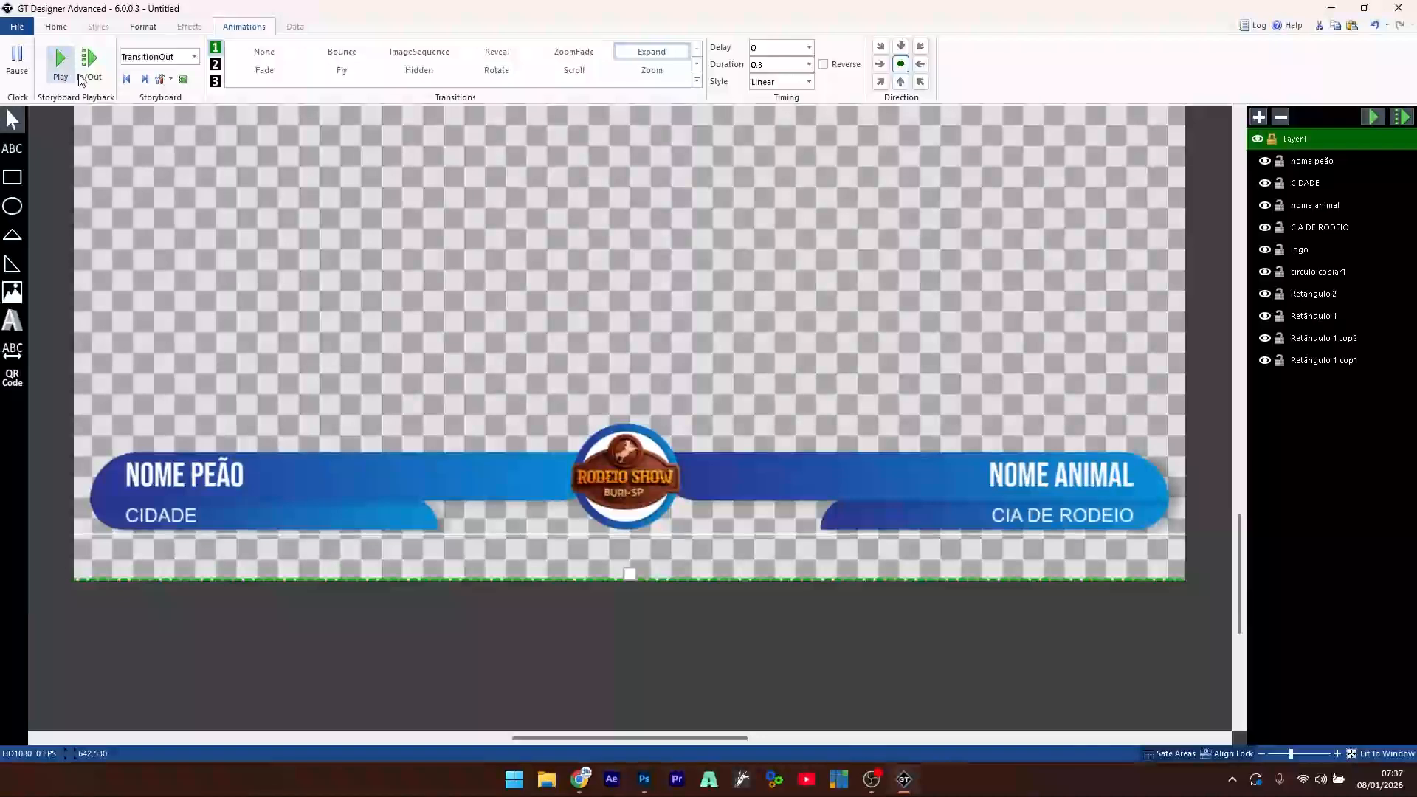
click(808, 64)
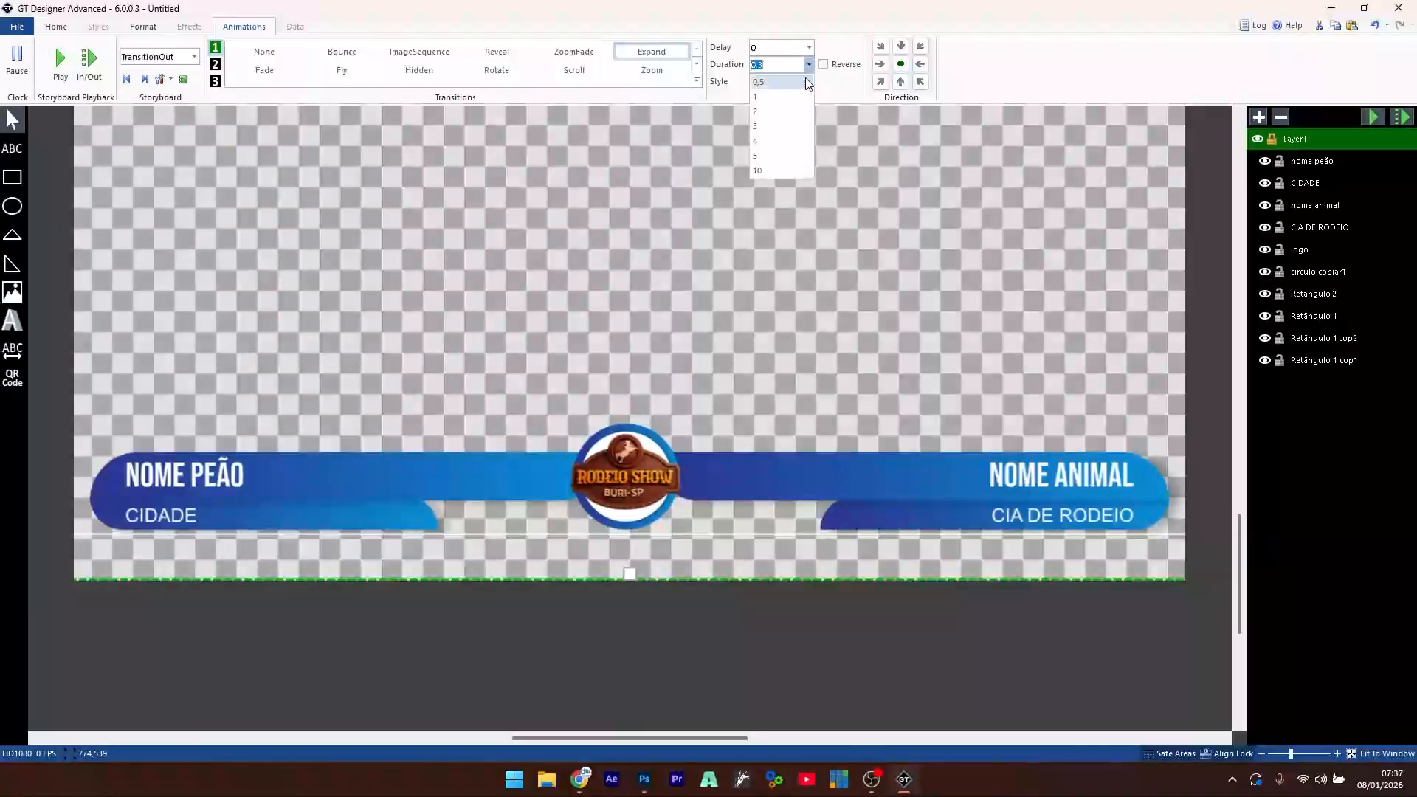
click(777, 83)
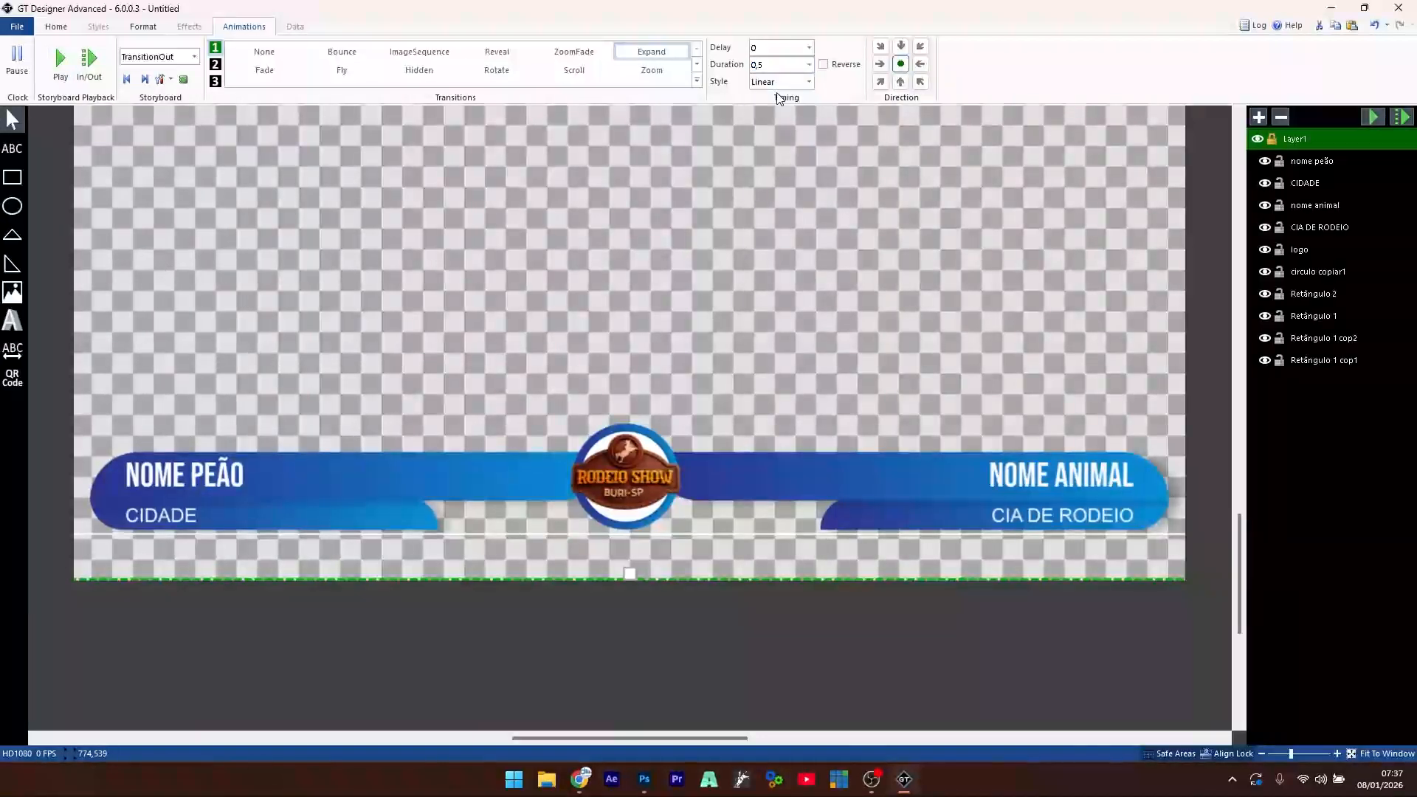
click(60, 66)
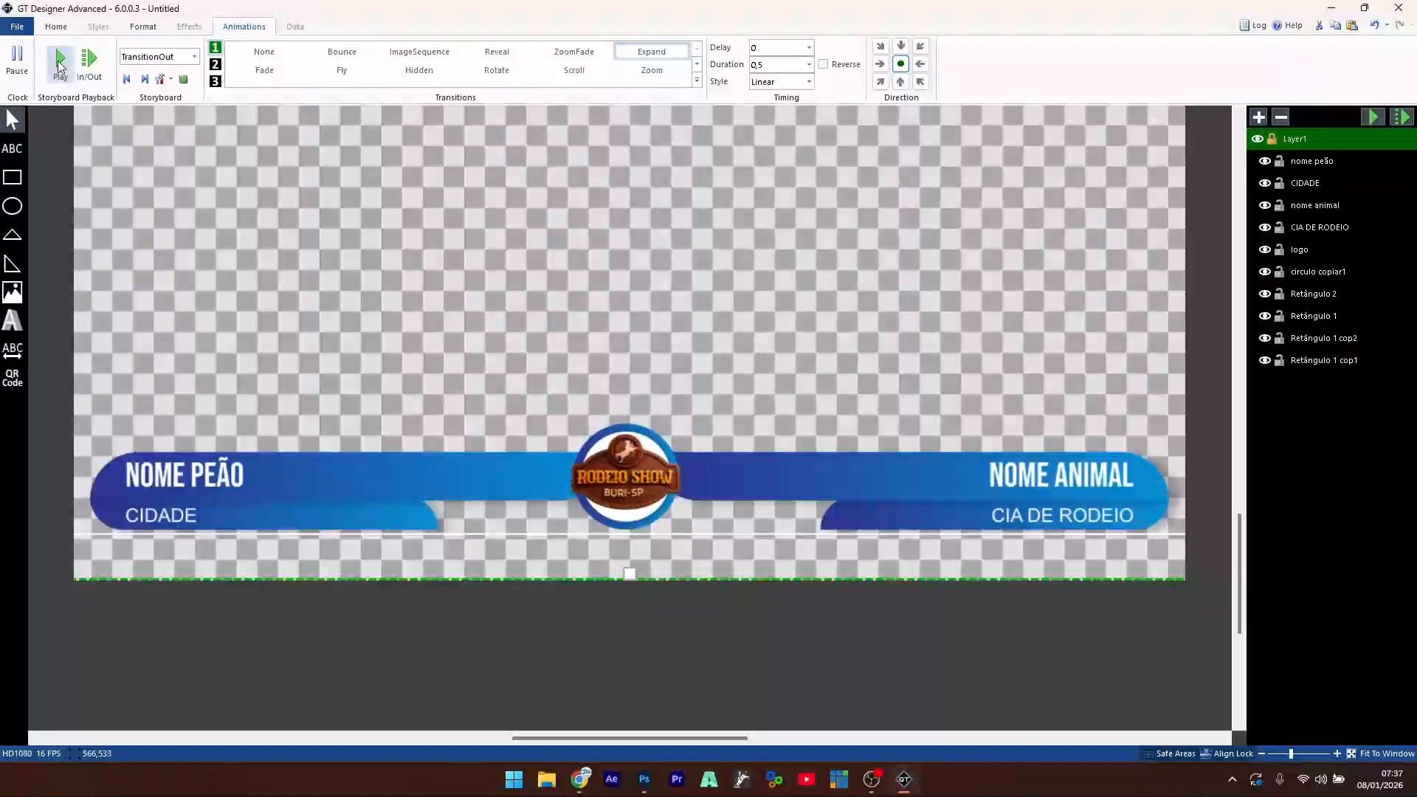
click(264, 53)
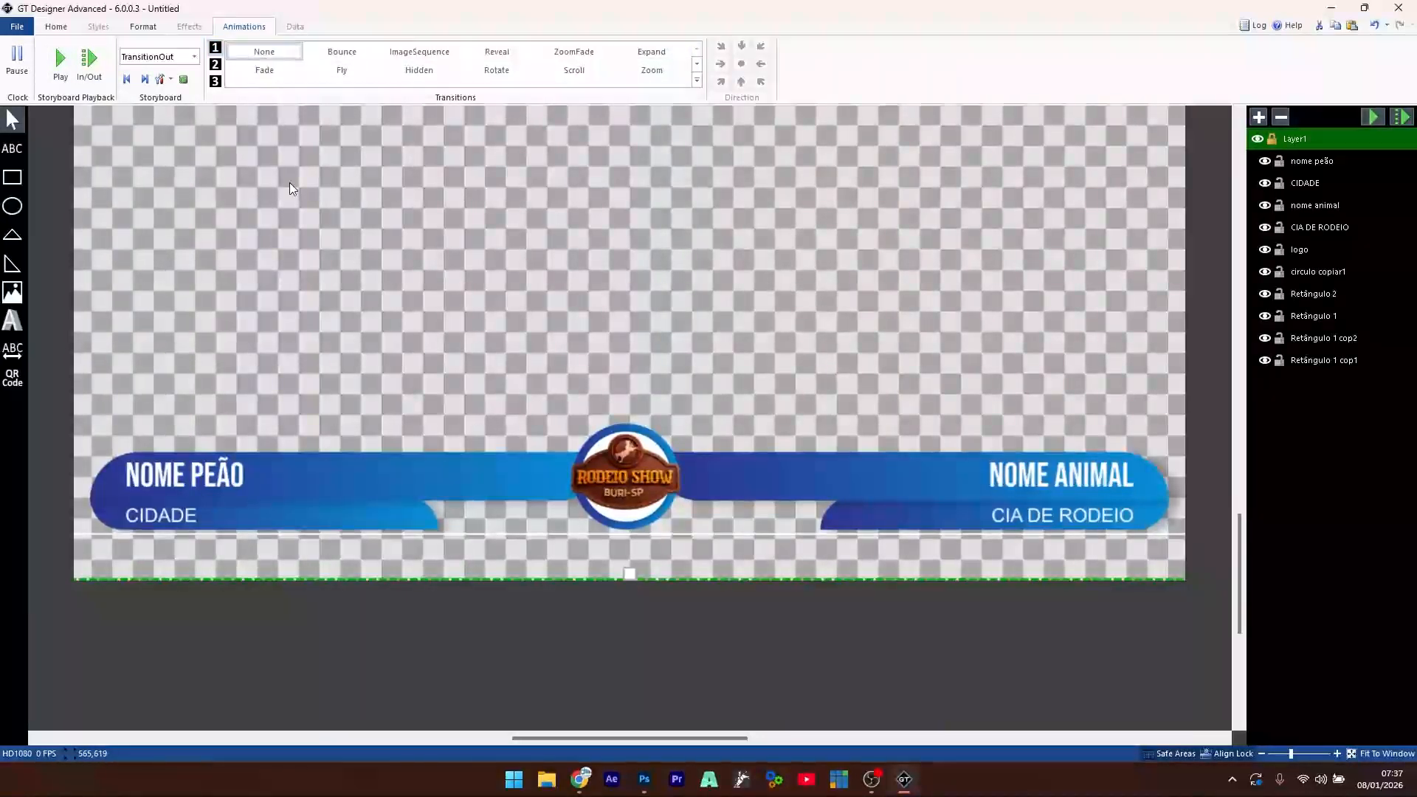
- Check the TransitionIn and TransitionOut storyboards, then play the full entrance and exit together
click(191, 59)
click(158, 77)
click(194, 57)
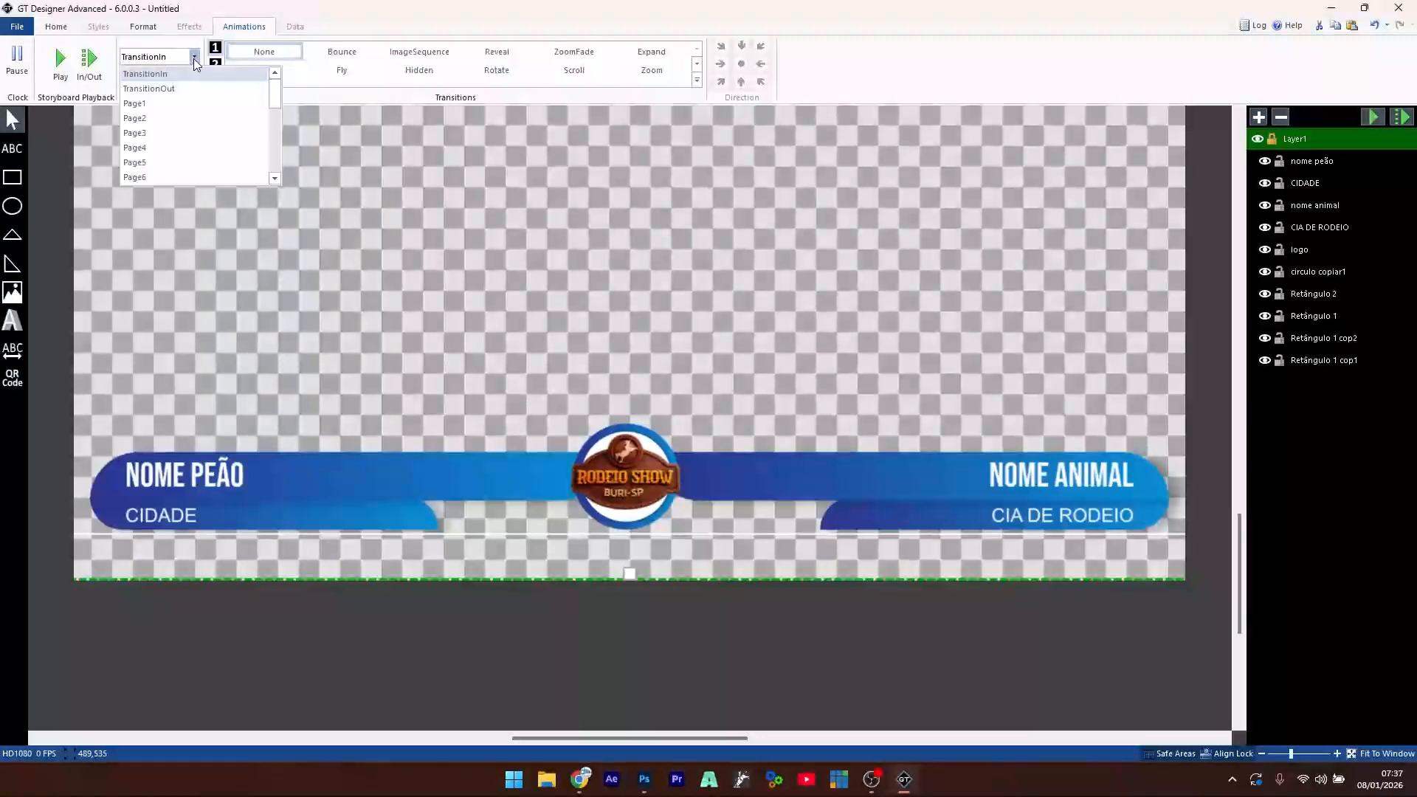
click(179, 88)
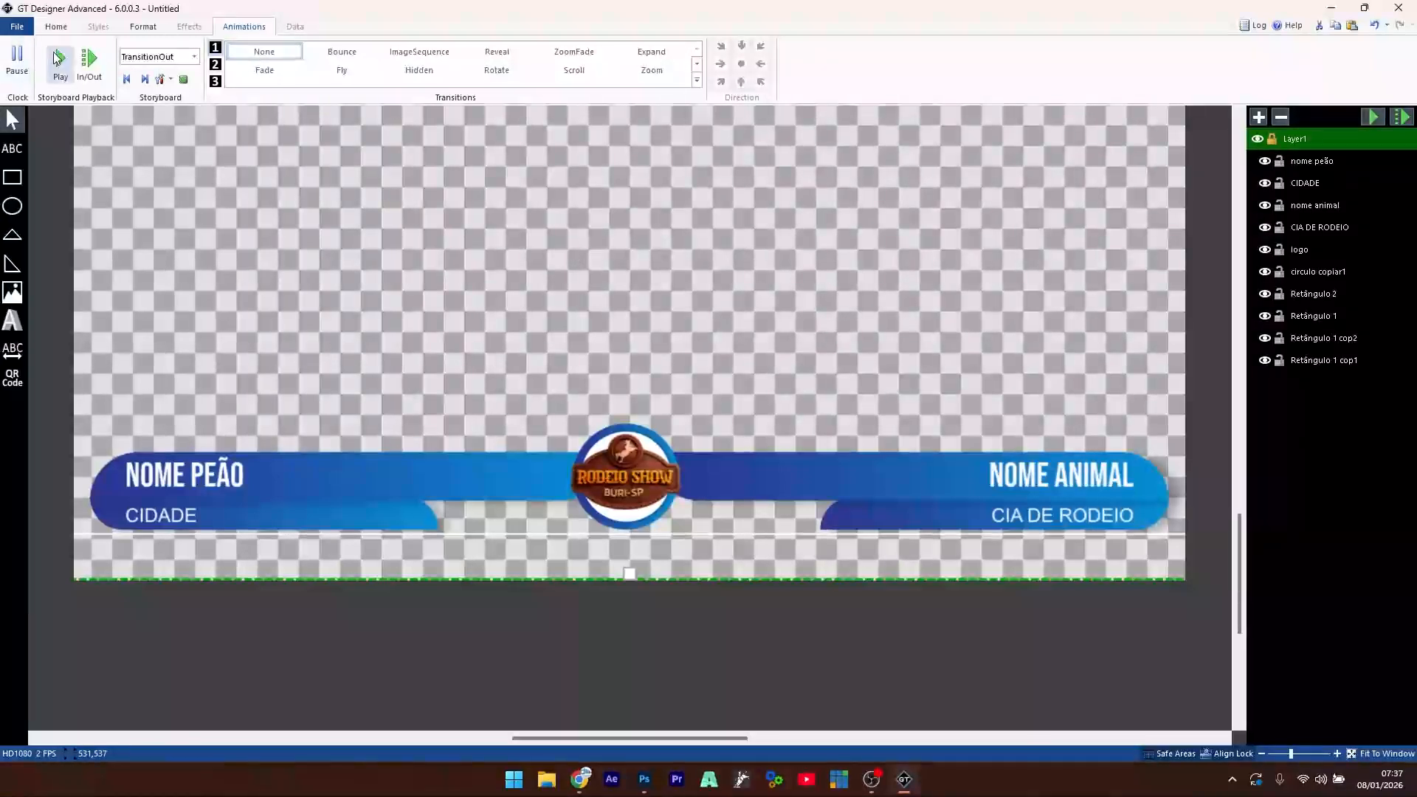
click(92, 65)
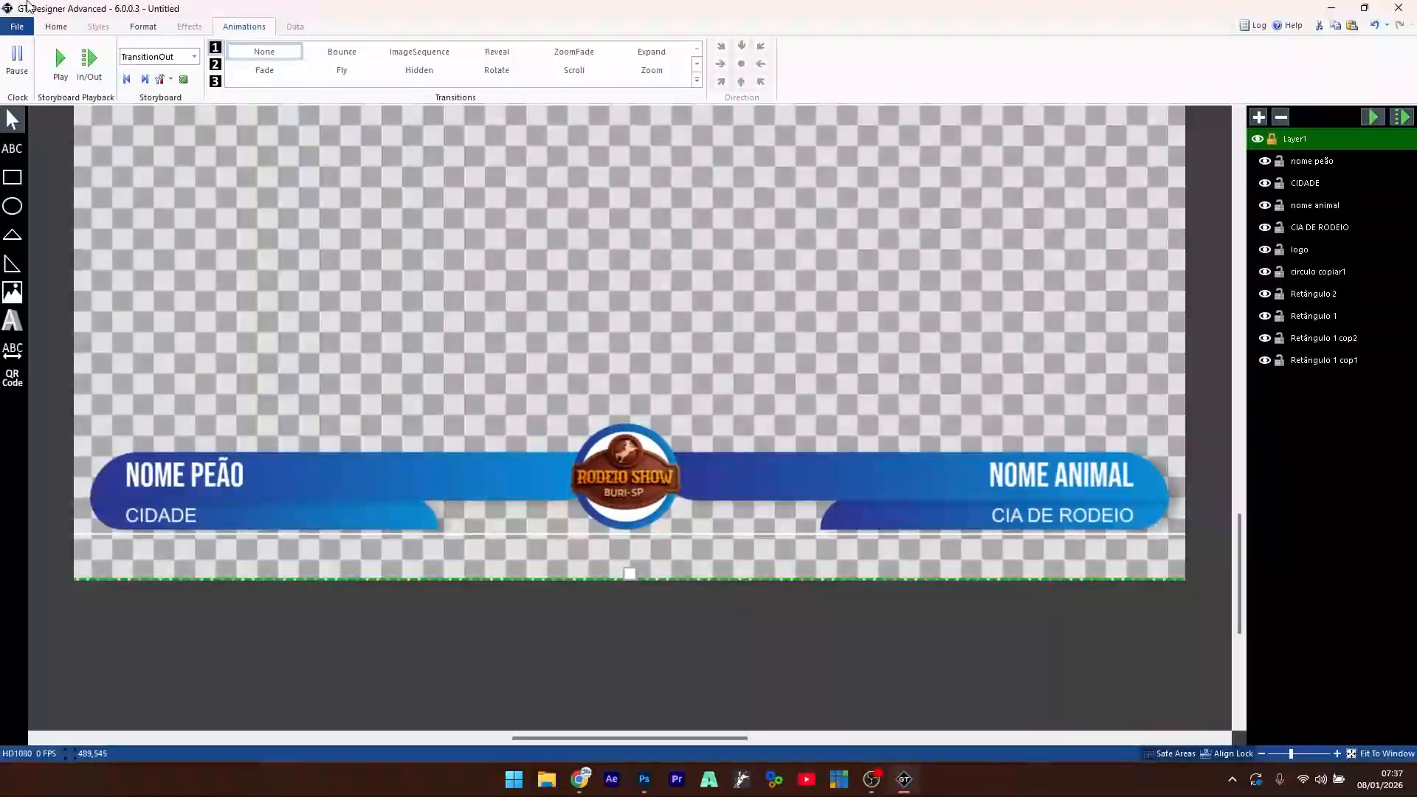
- Save the title as MONTADAS.gtzip in the Downloads\rodeio aula folder
click(16, 27)
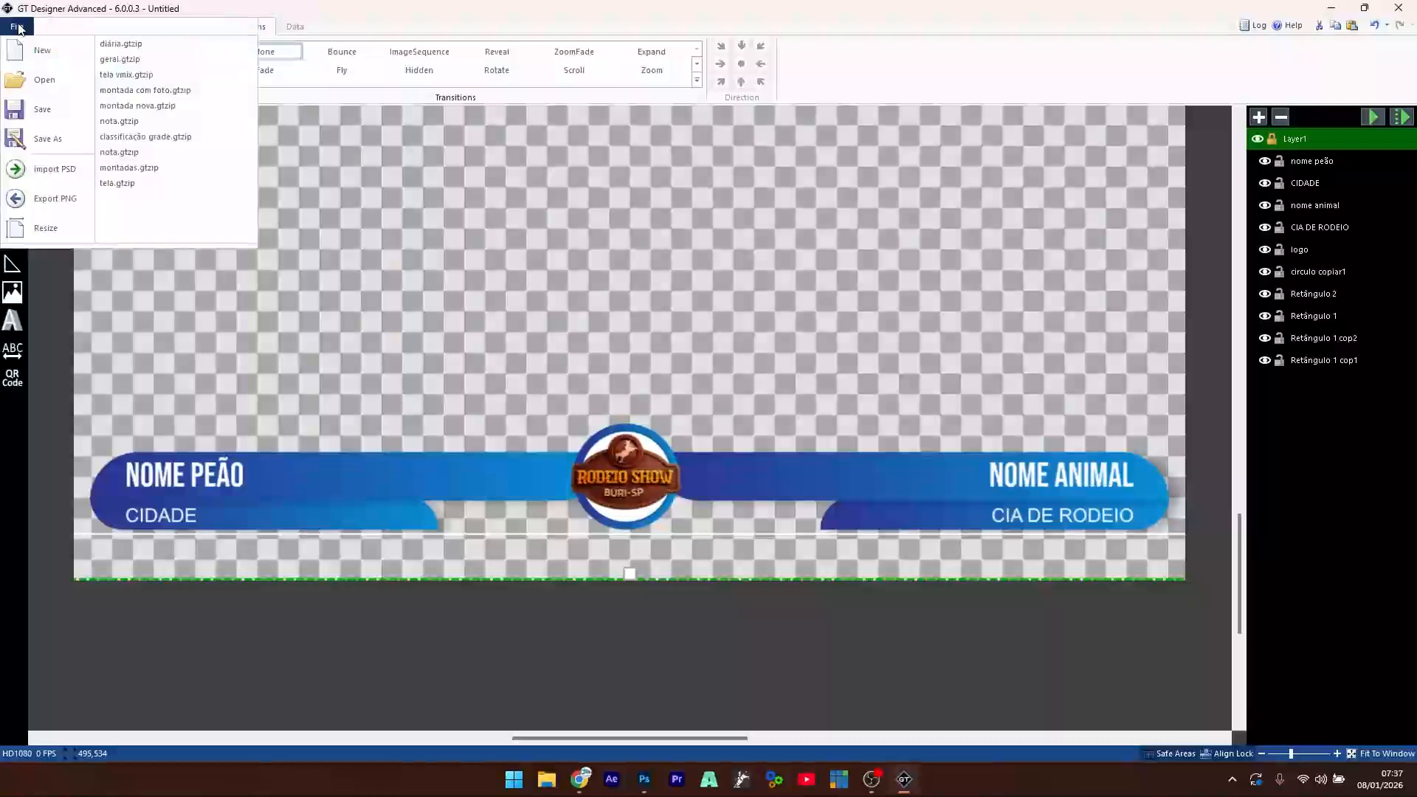
click(45, 109)
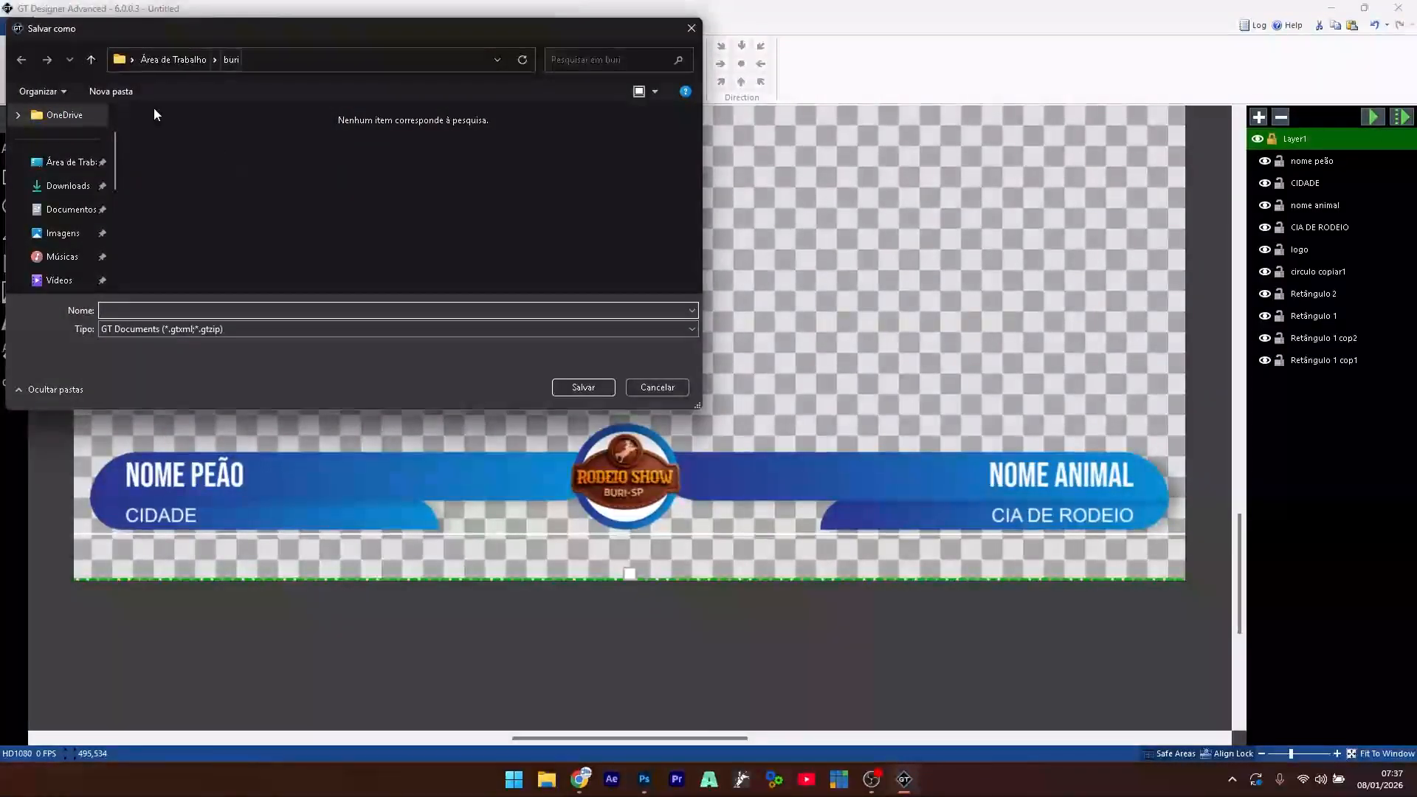
click(70, 185)
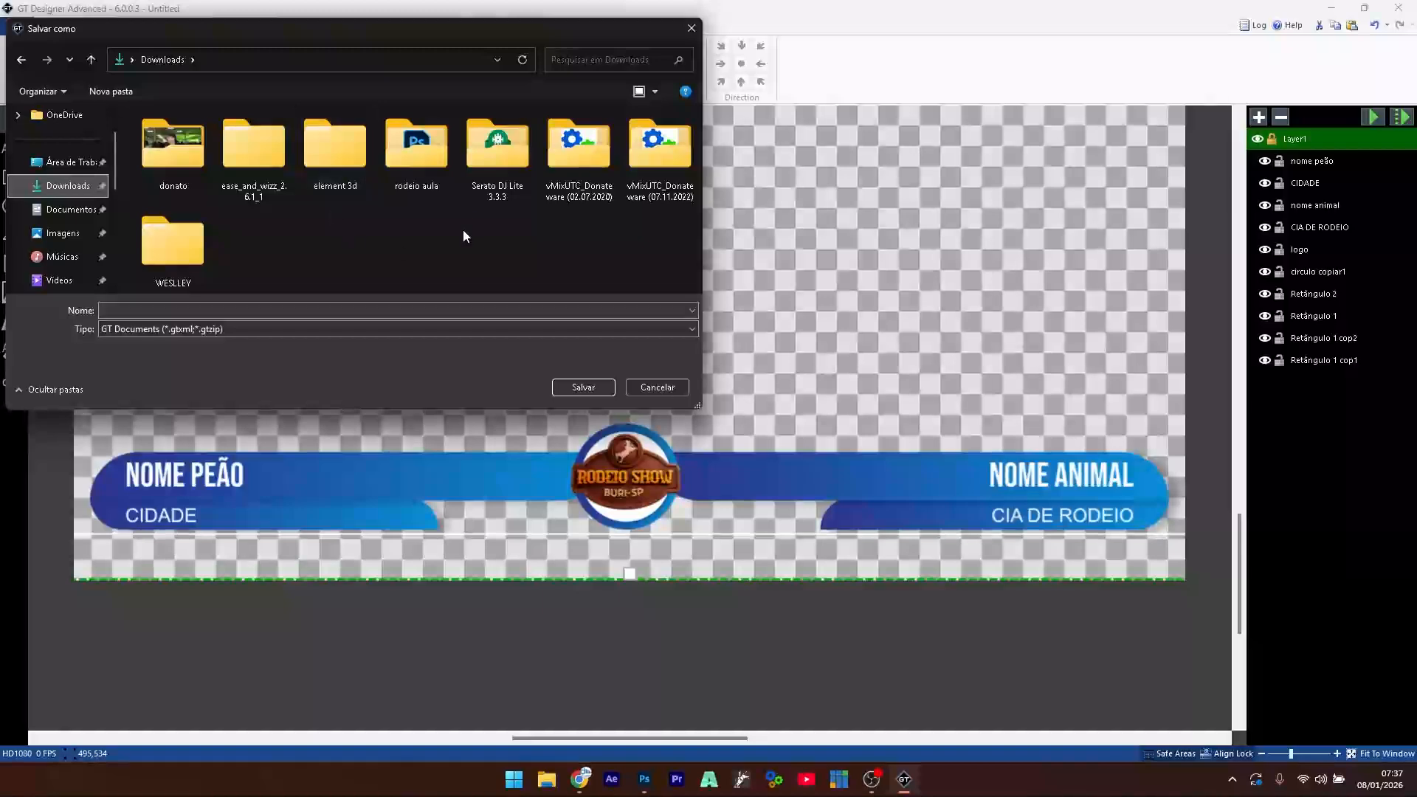
double_click(414, 158)
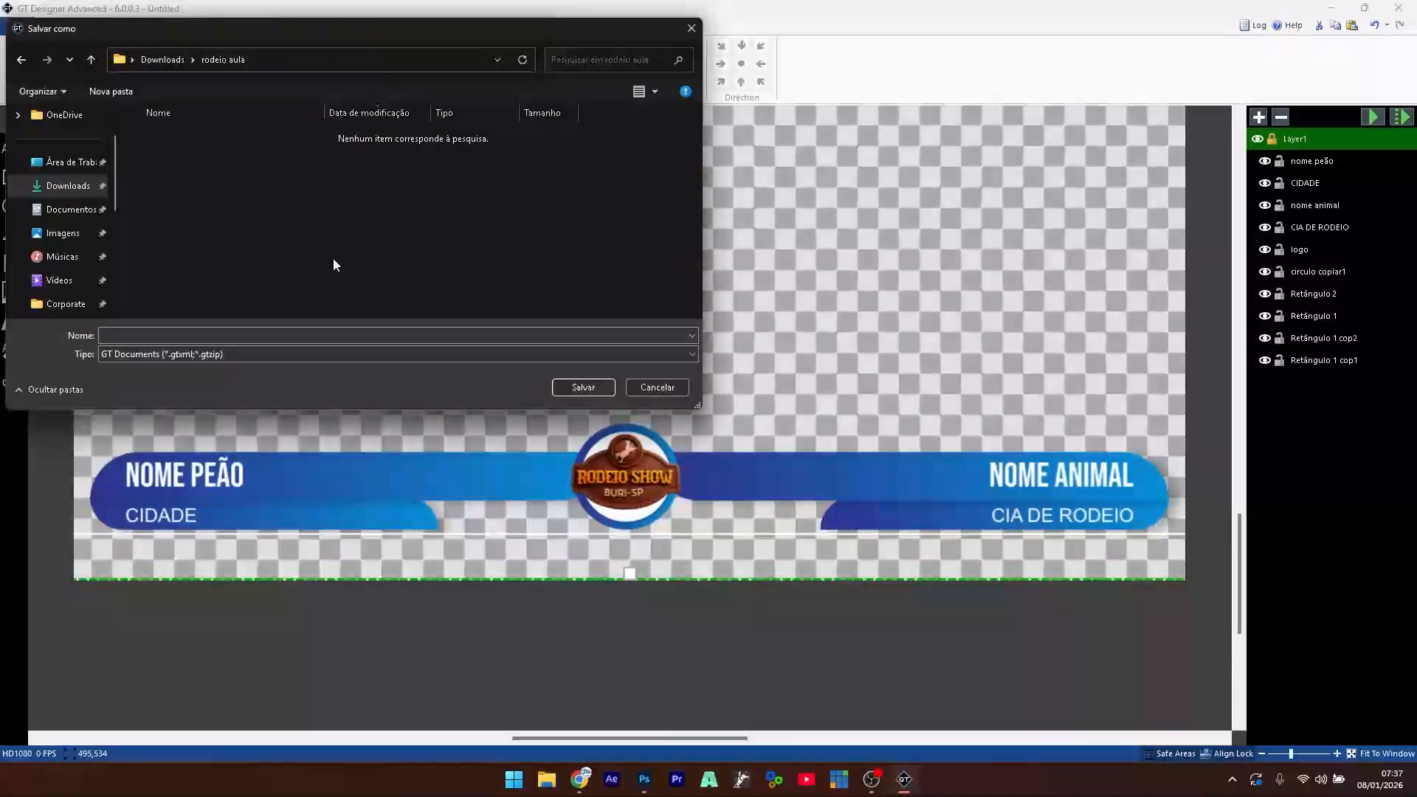
click(341, 334)
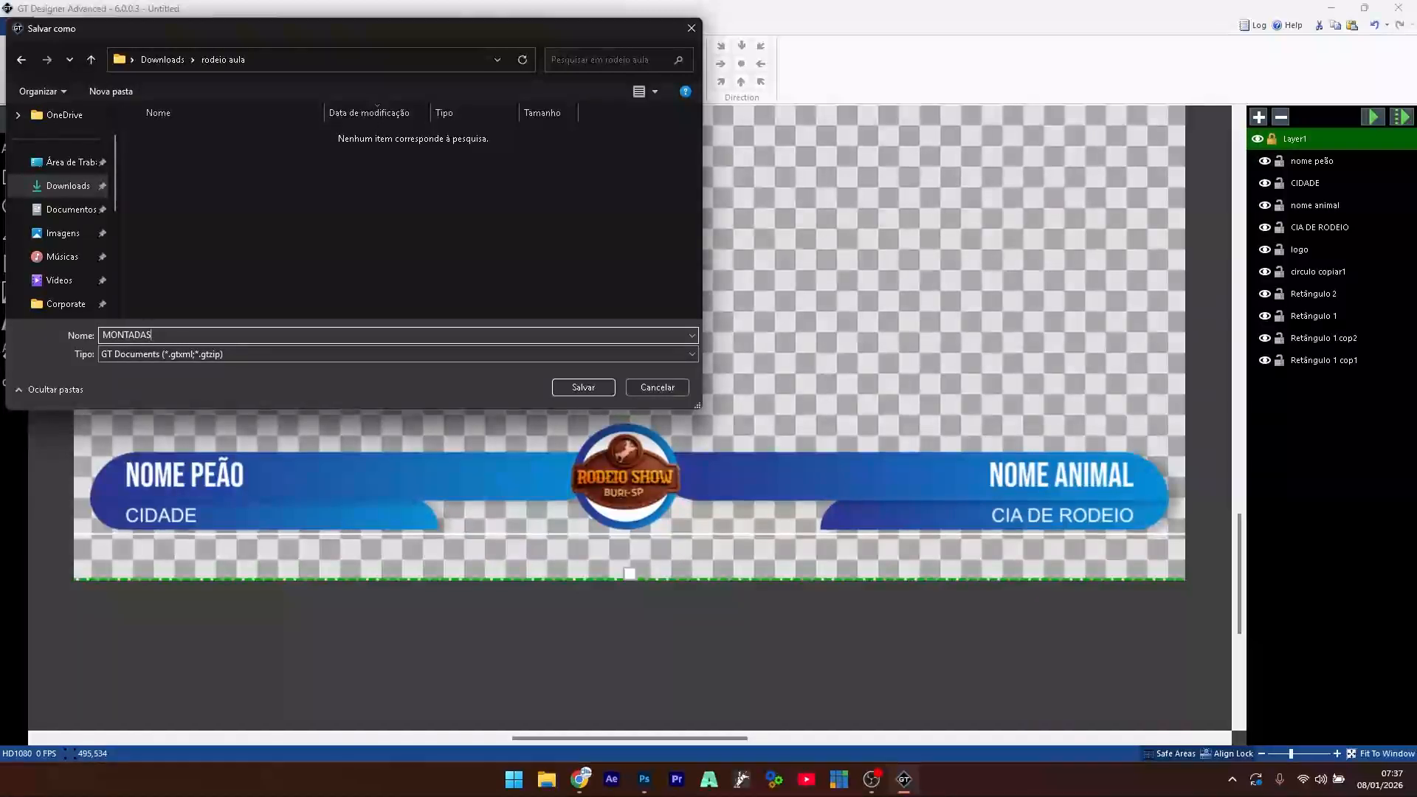
click(583, 386)
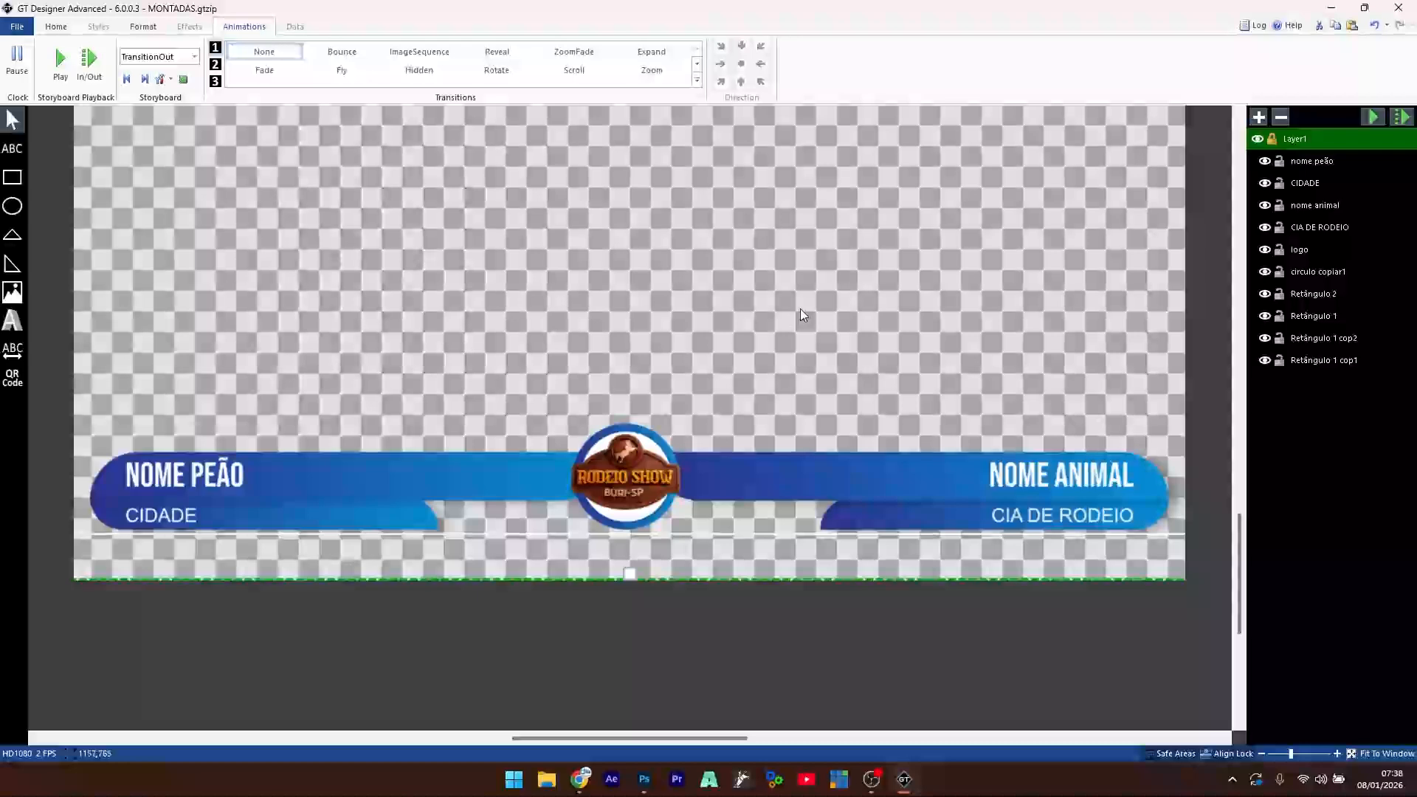
scroll(621, 326, down, 3)
scroll(619, 324, up, 4)
scroll(622, 325, down, 2)
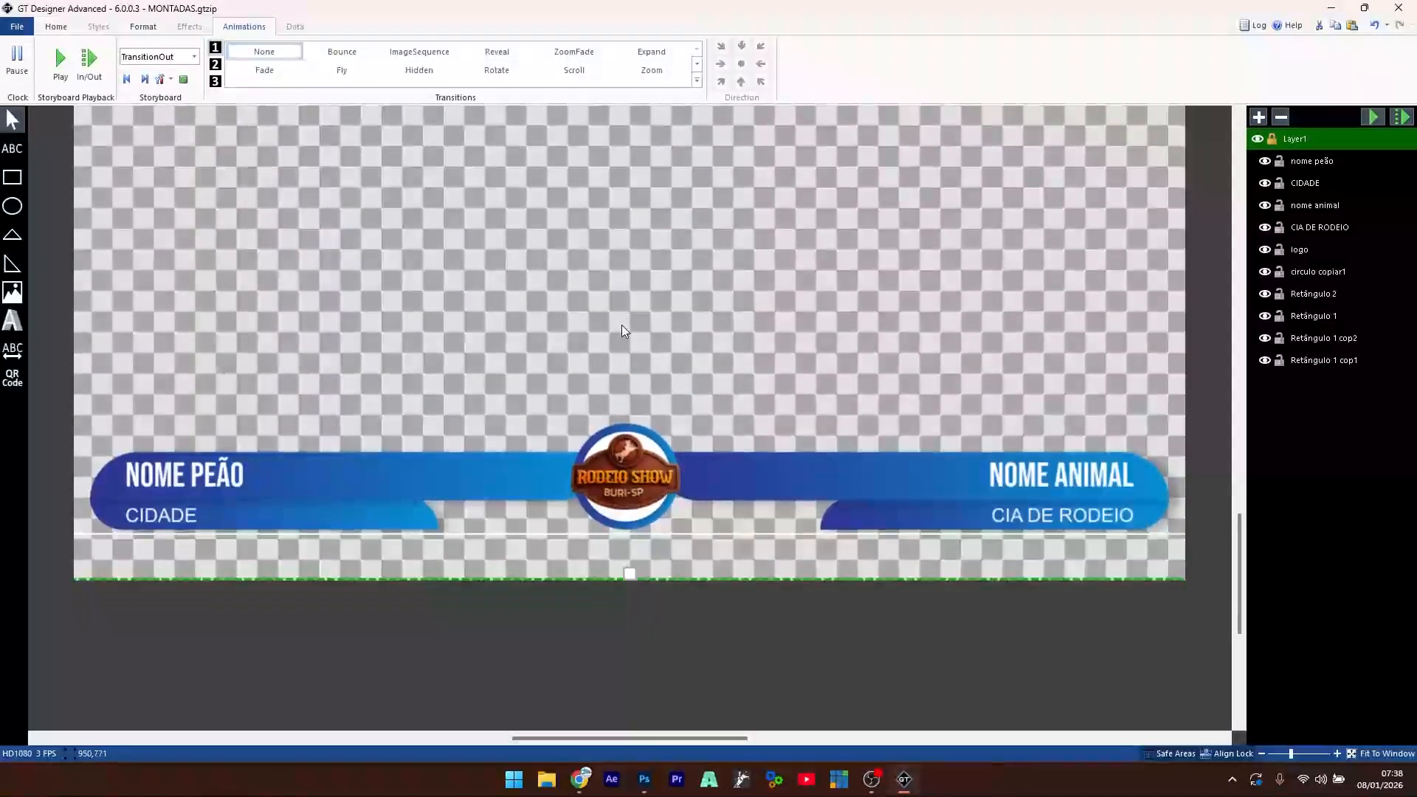
scroll(621, 324, up, 3)
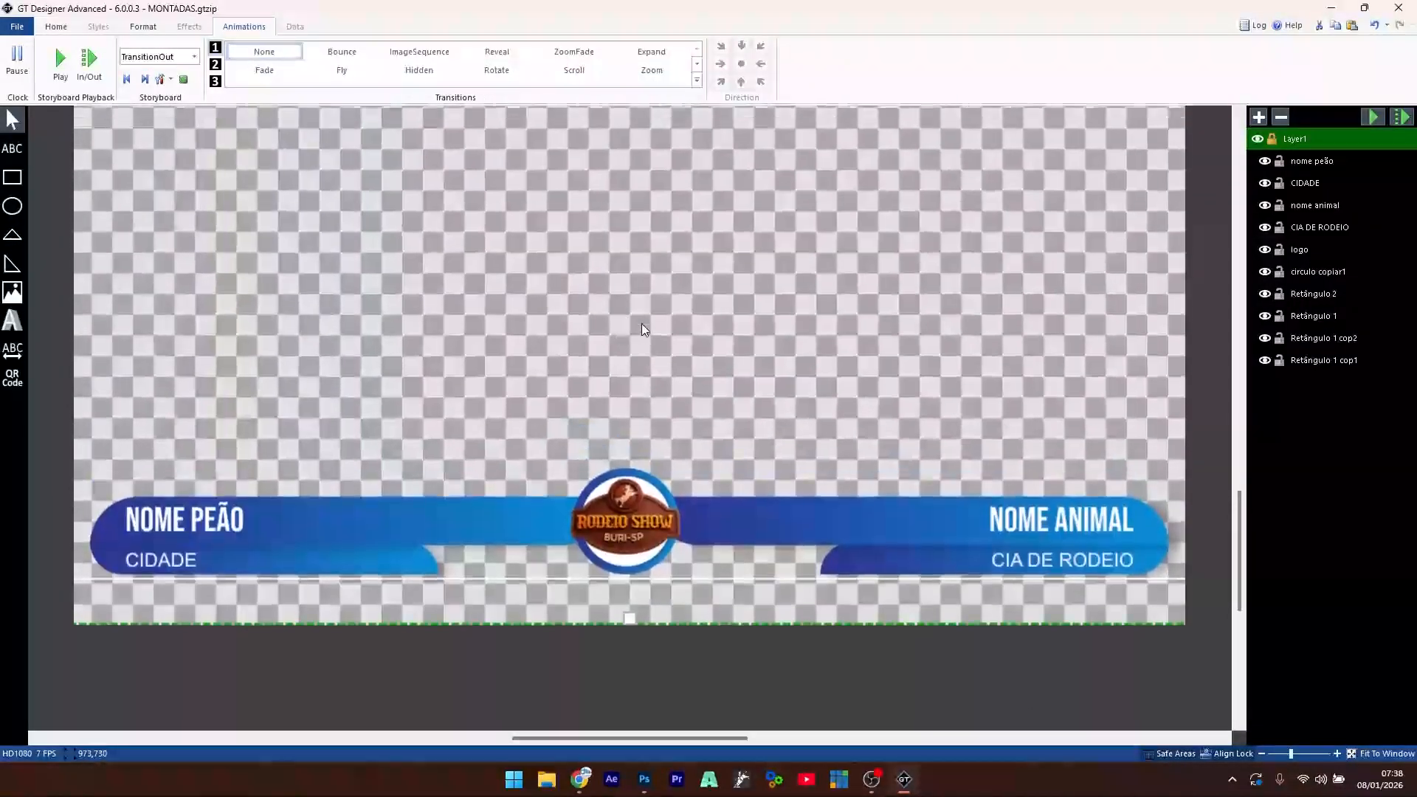
click(1262, 754)
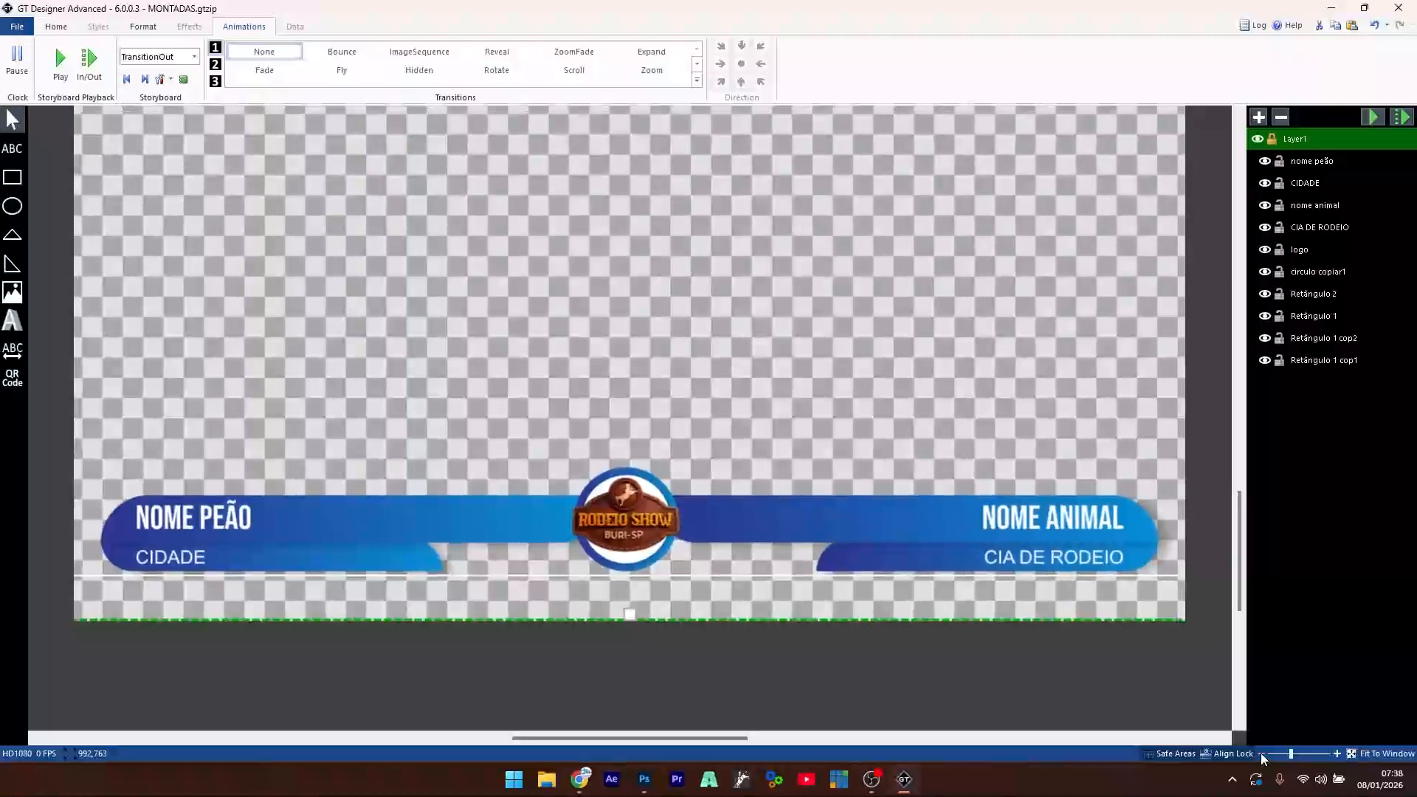
click(1261, 754)
click(1262, 754)
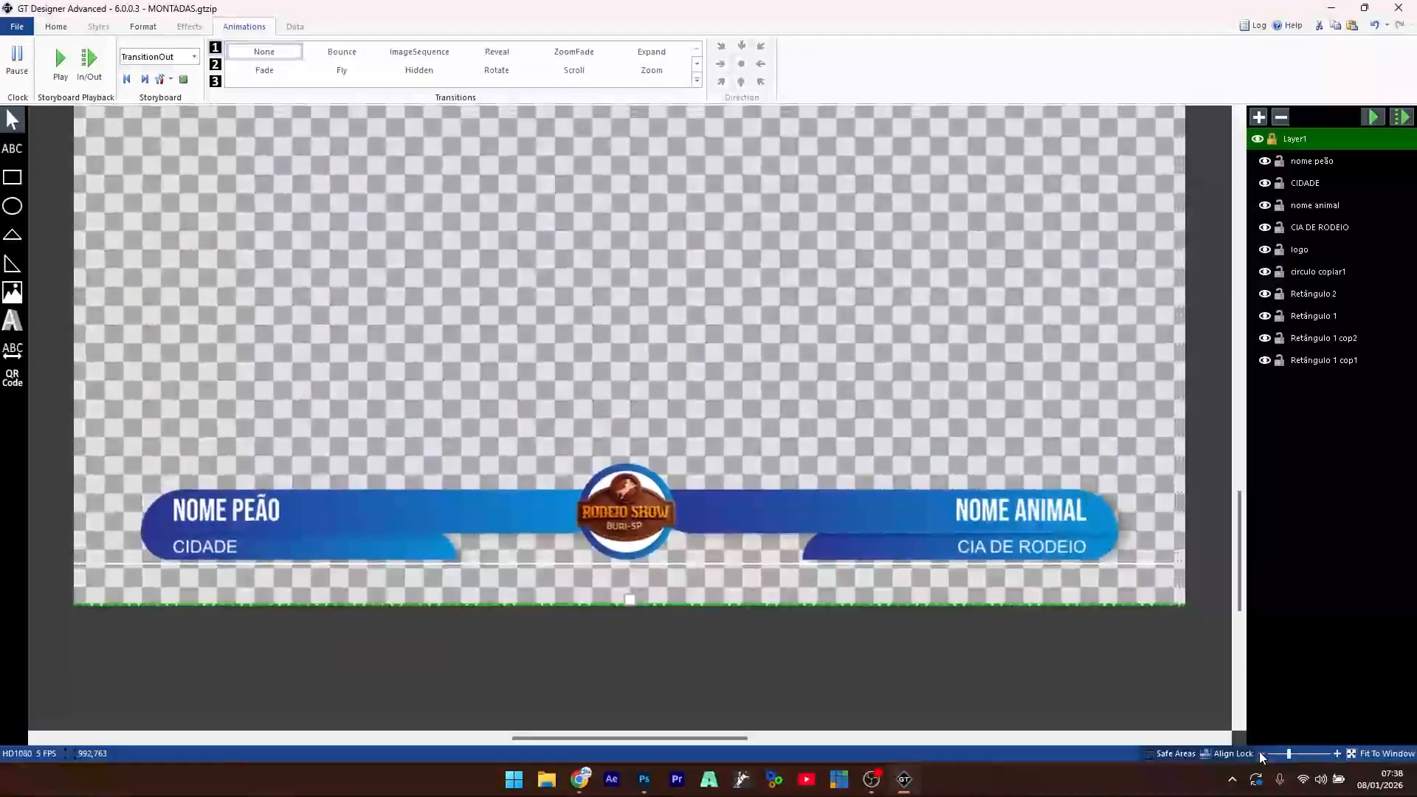
click(1262, 754)
click(1261, 754)
click(1261, 754)
click(1261, 755)
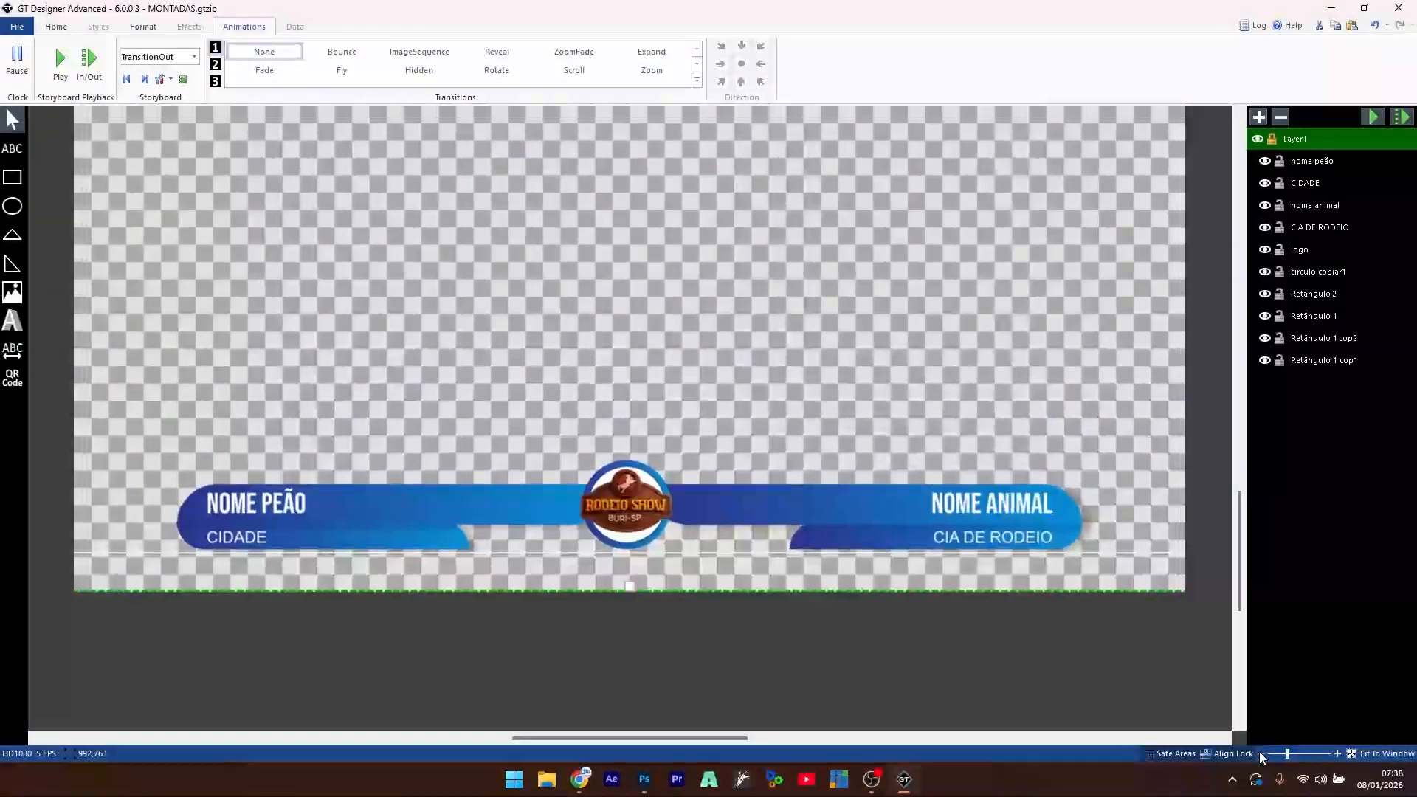
click(1261, 754)
click(1262, 754)
click(1261, 754)
click(1261, 754)
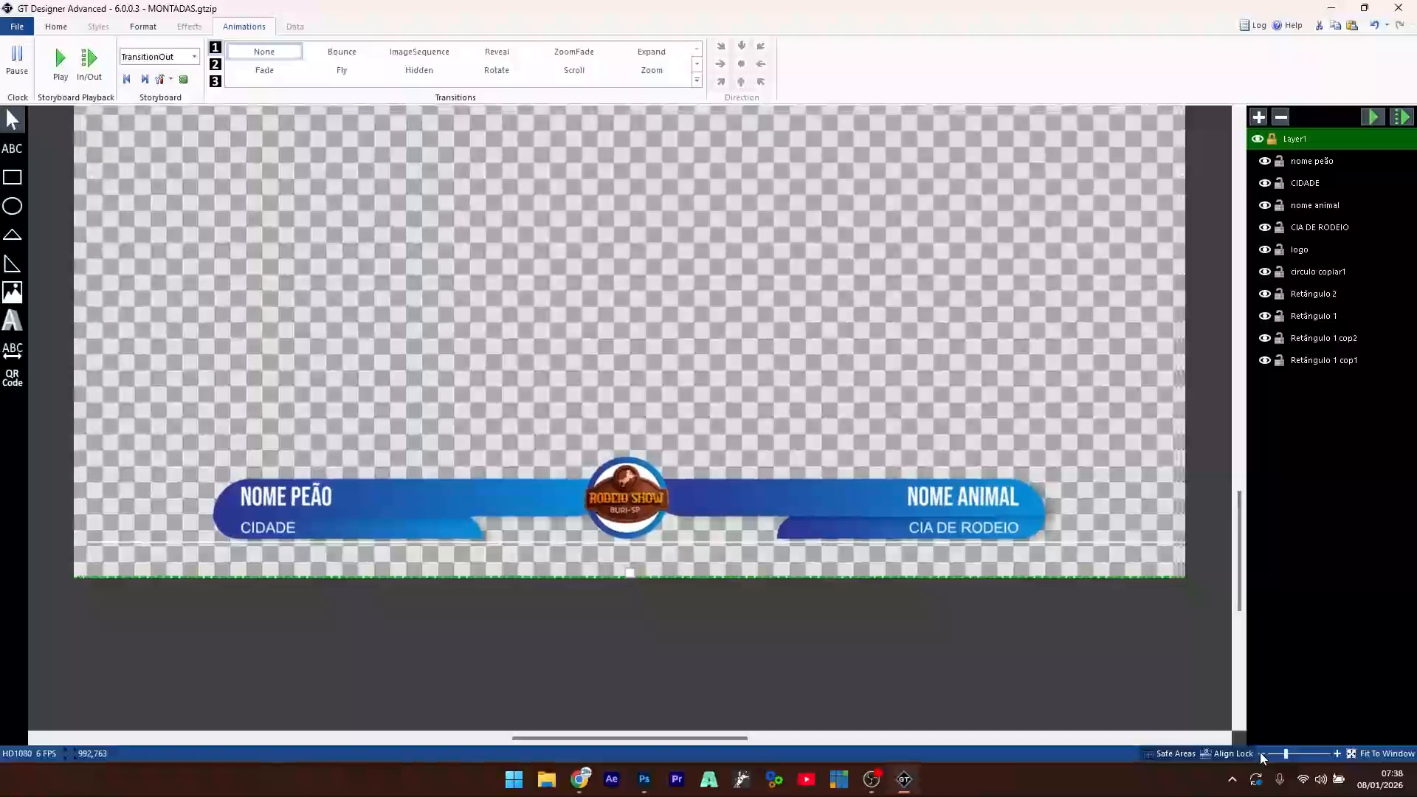
click(1261, 754)
click(1261, 754)
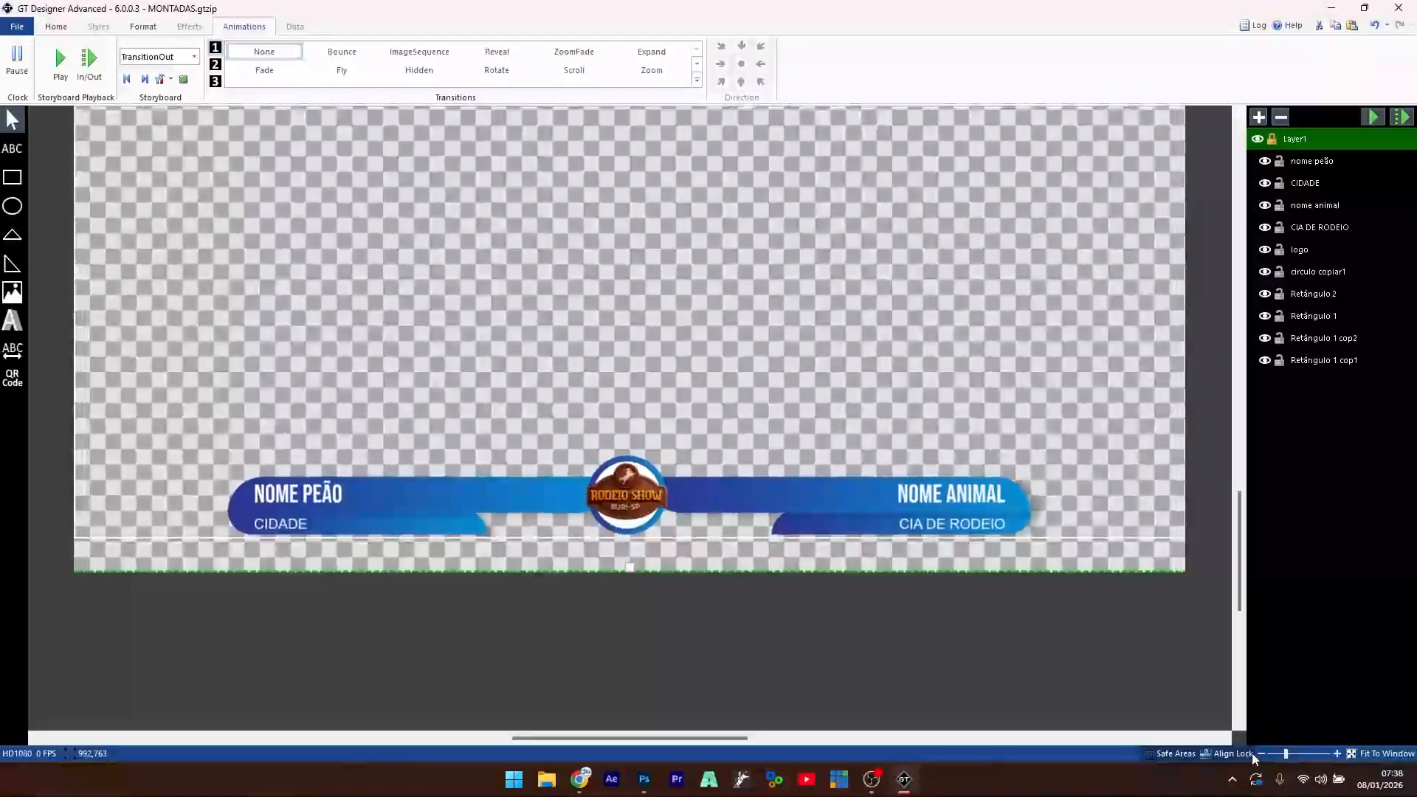
click(1261, 754)
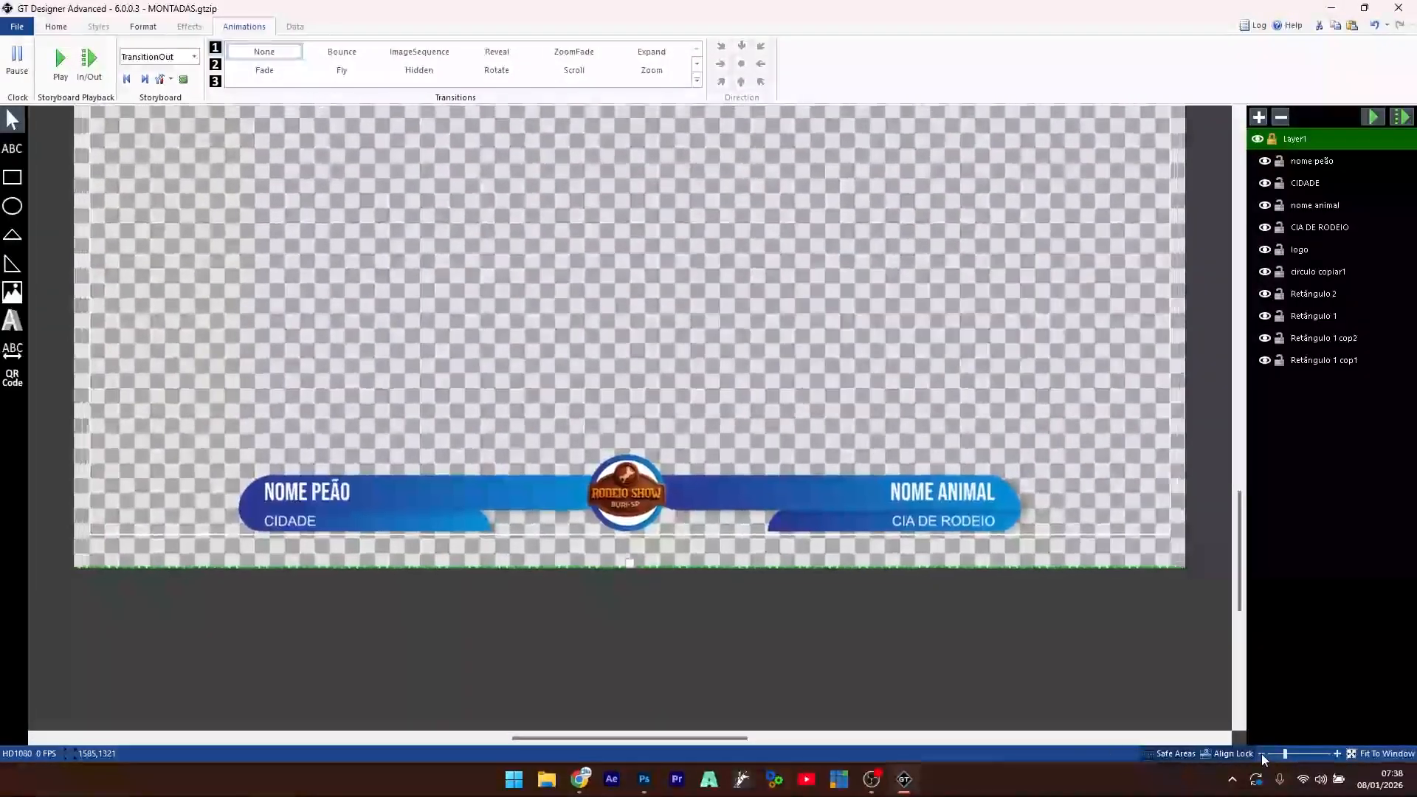
click(1262, 754)
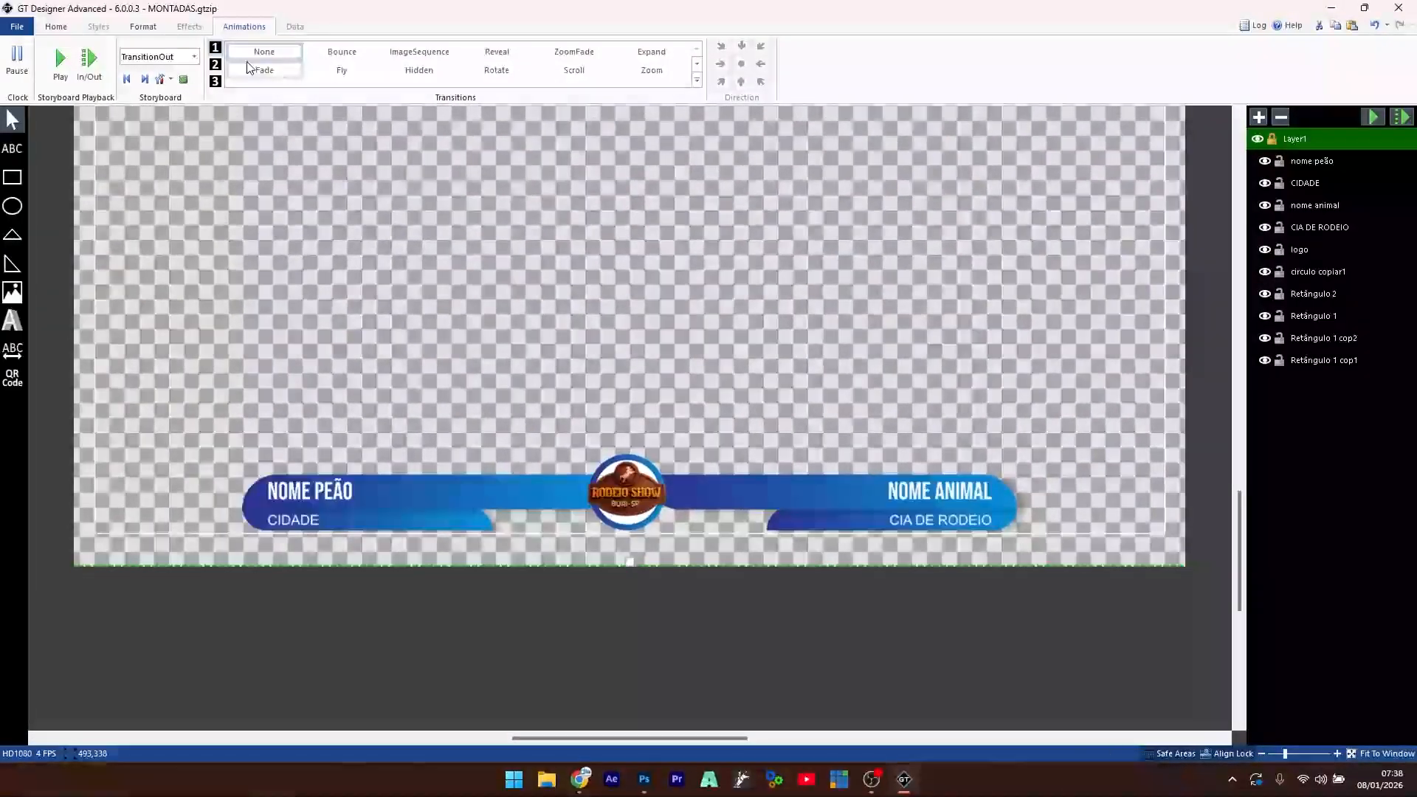
click(12, 293)
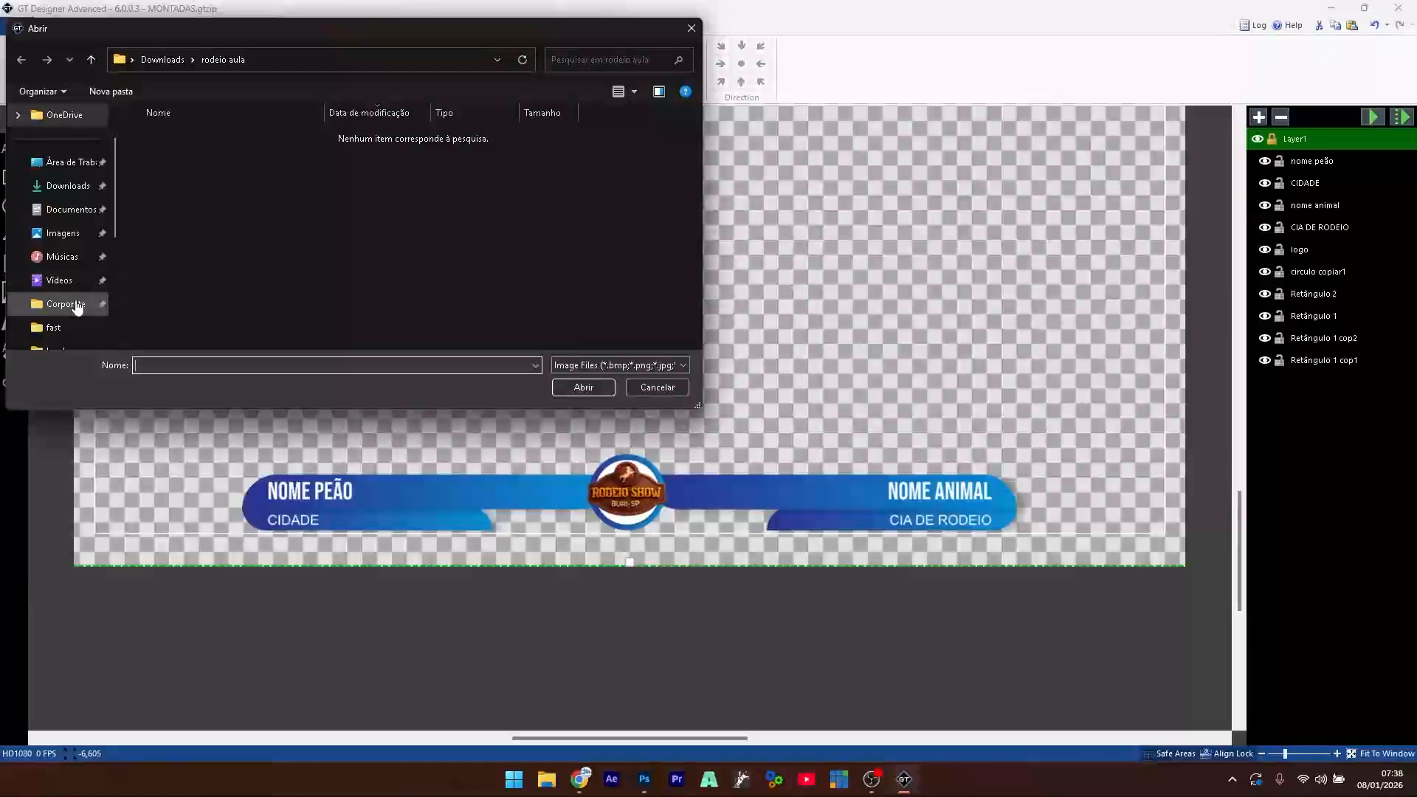
click(641, 389)
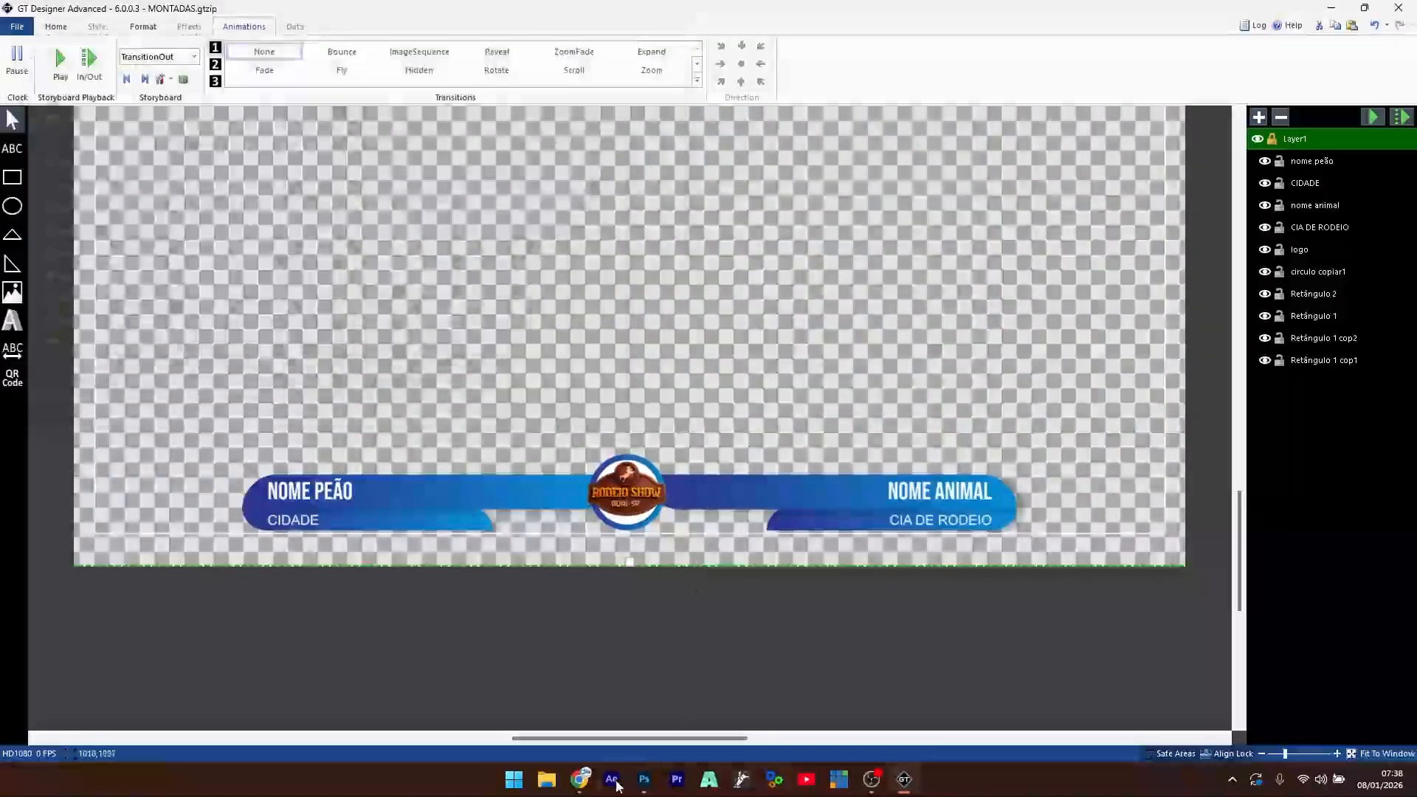
- Replace the Freepik search with COWBOY SILUET and run it
key(alt+Tab)
click(386, 47)
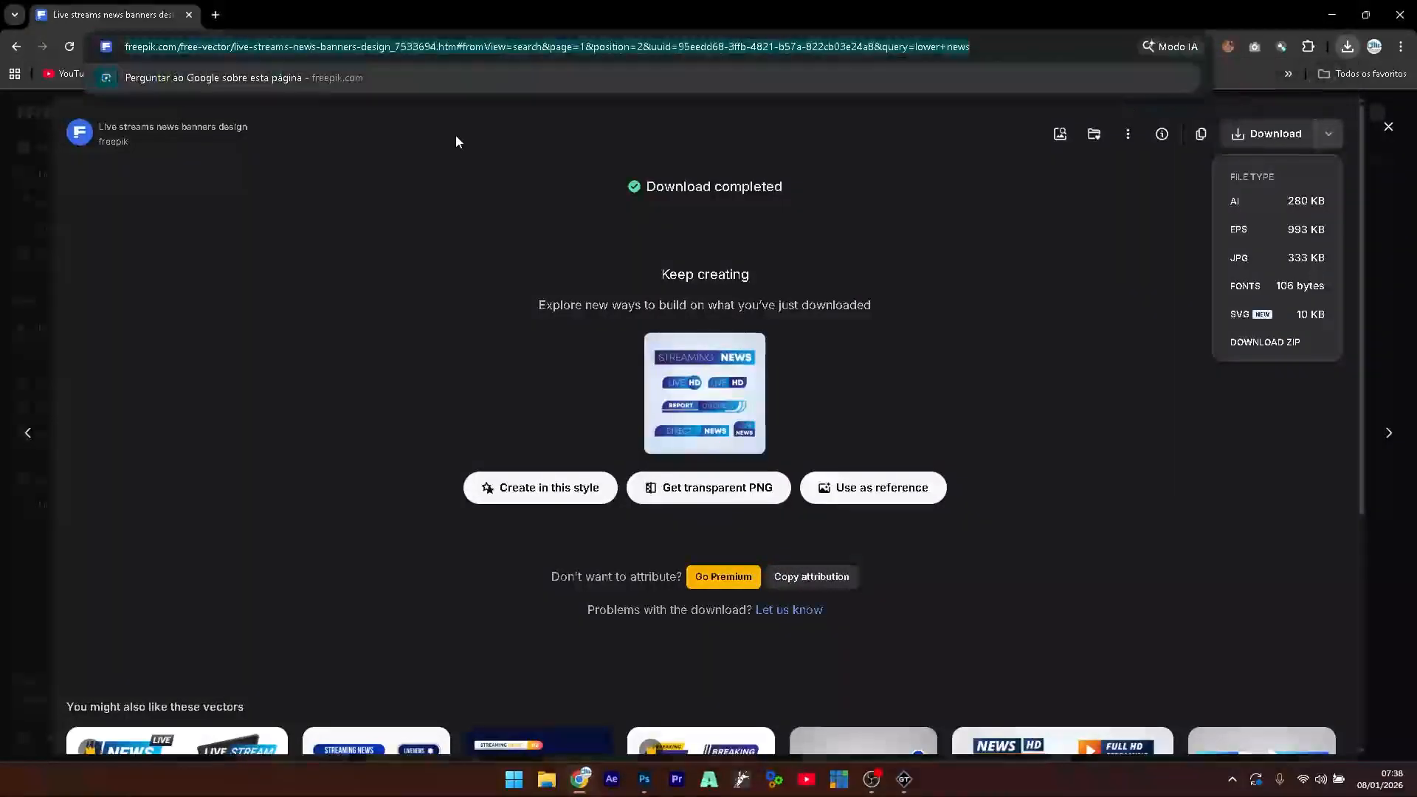
click(1388, 127)
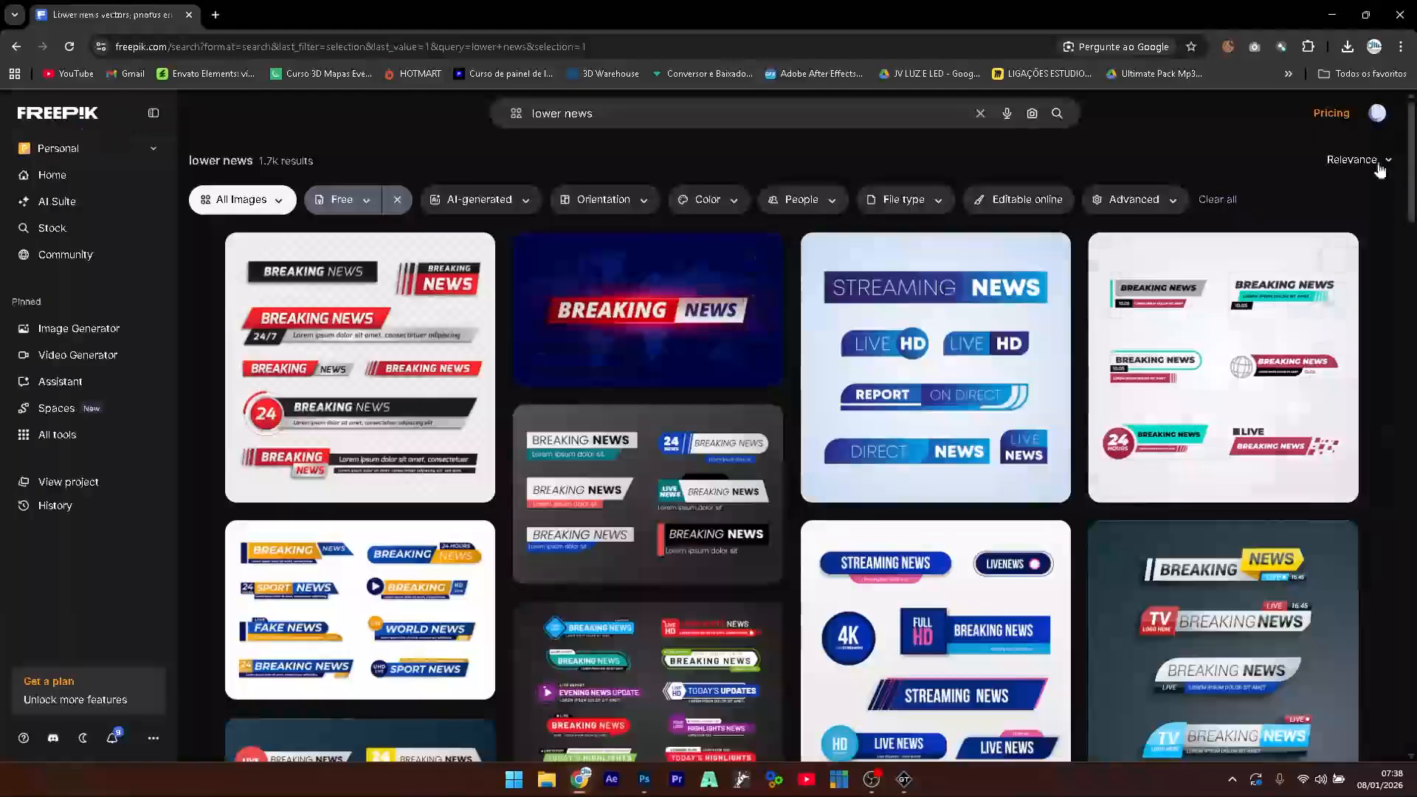
click(639, 113)
key(ctrl+a)
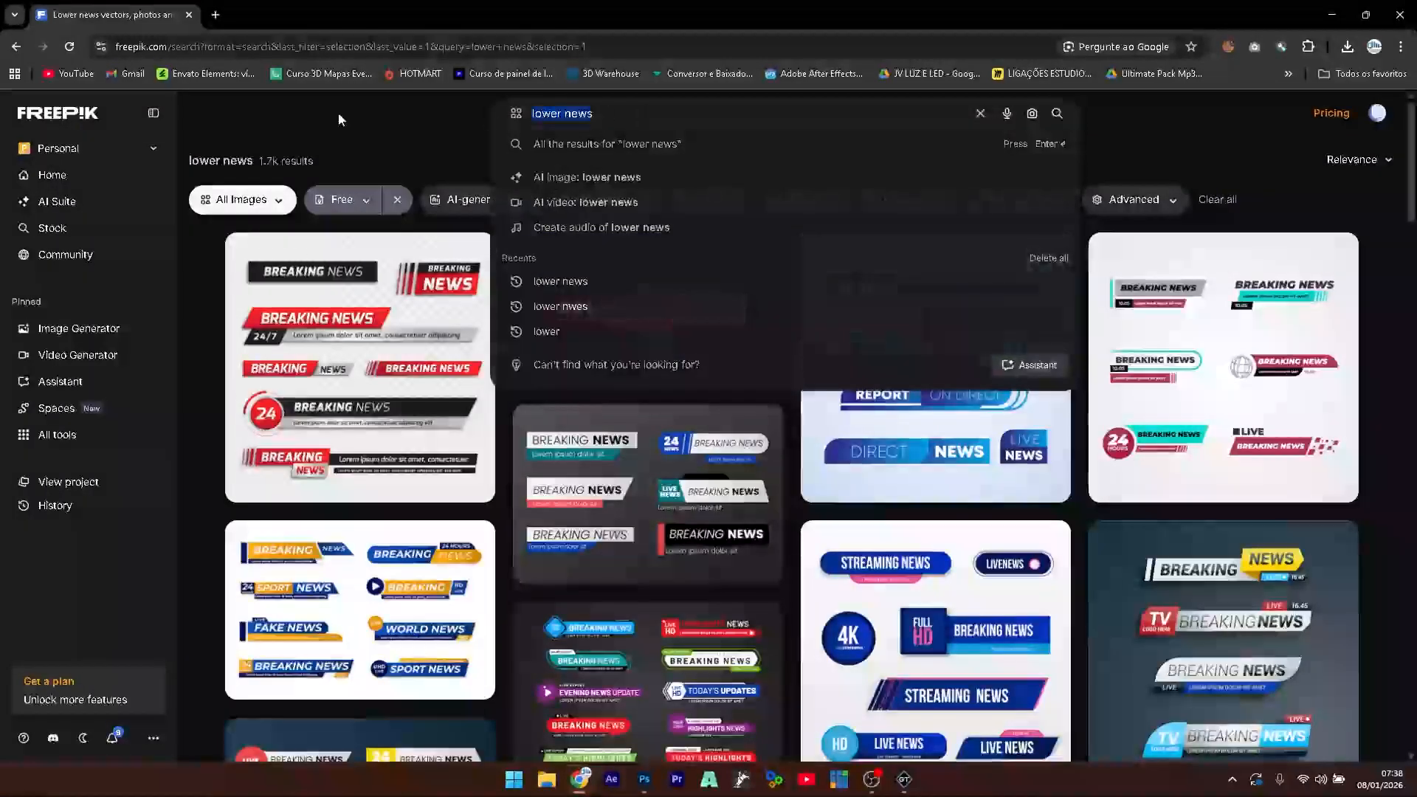
text(CO)
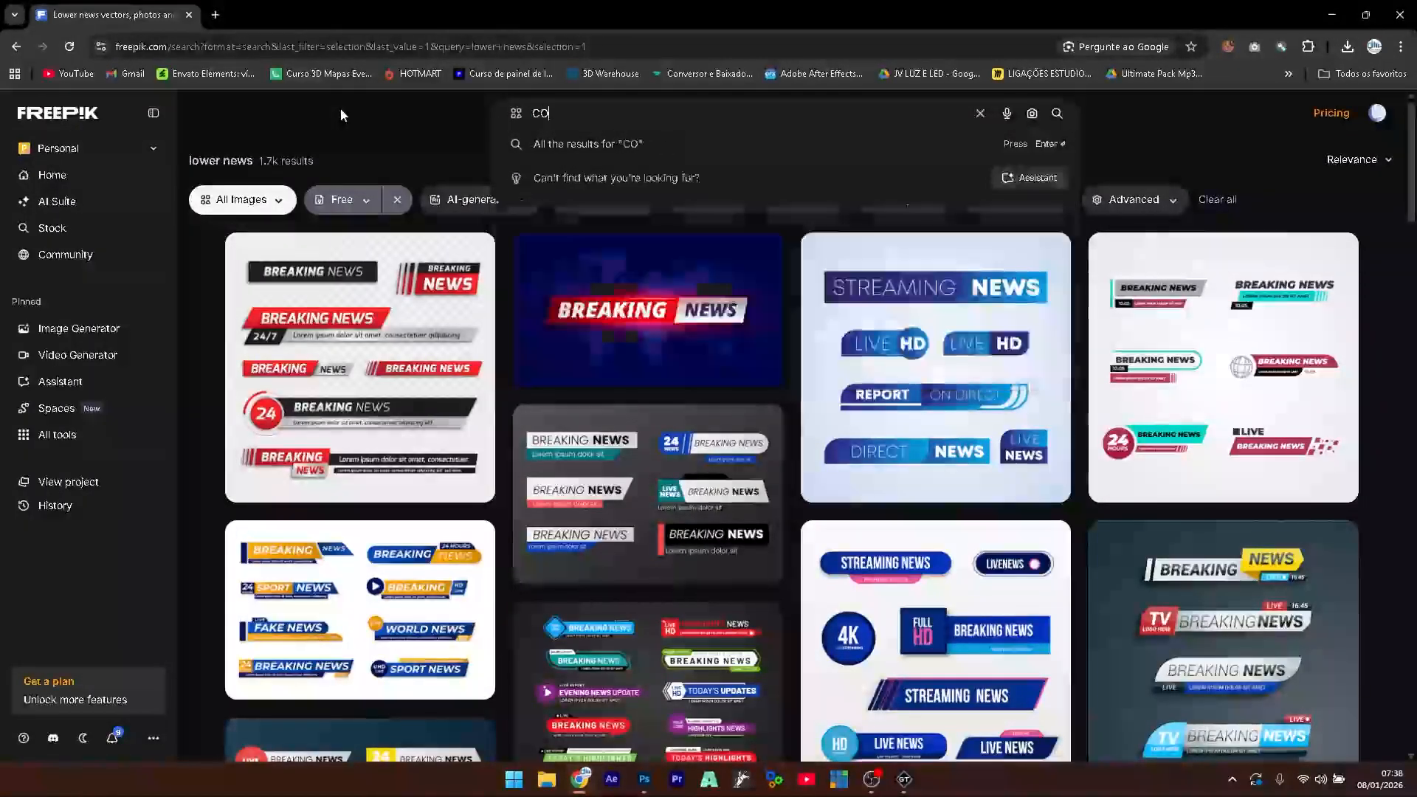
text(WBOY )
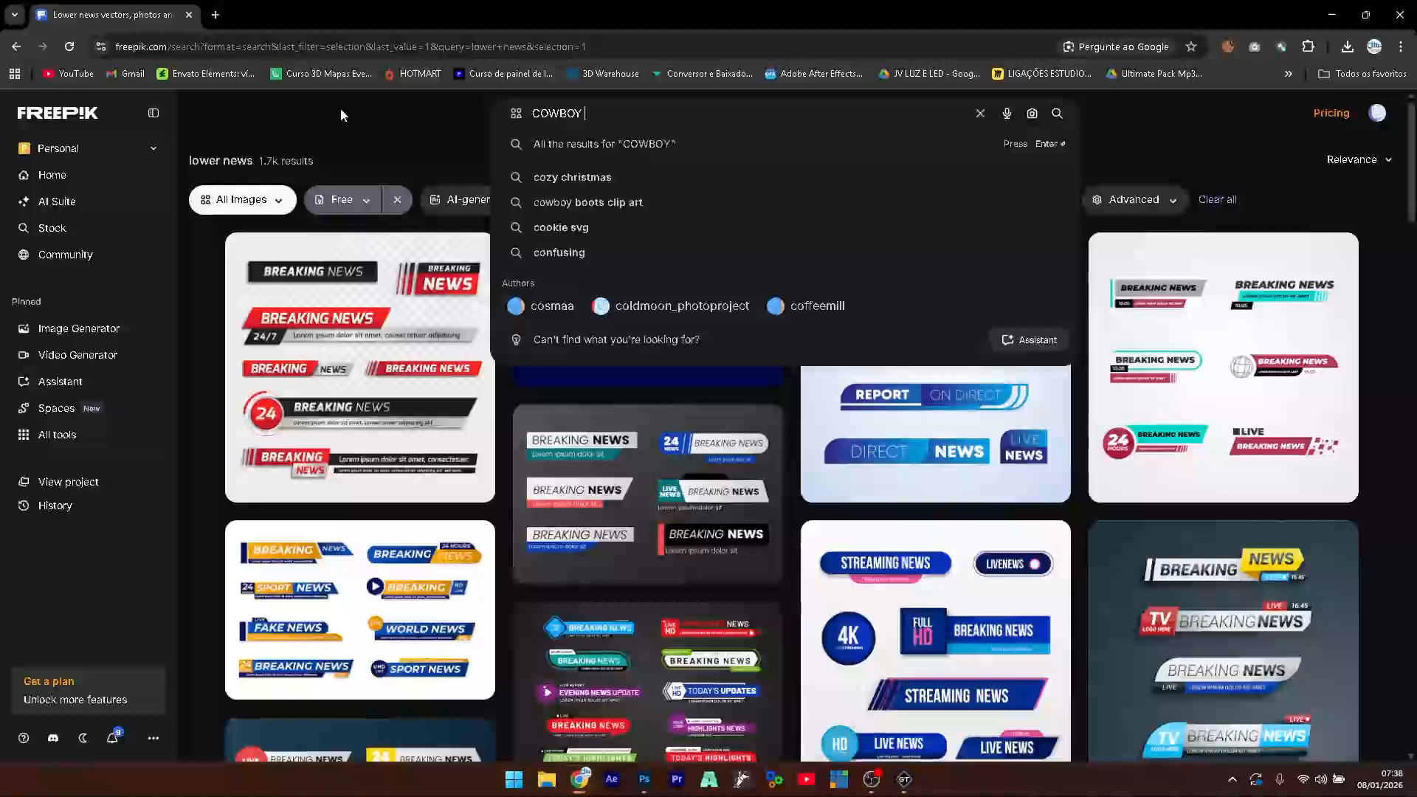
text(SILUET)
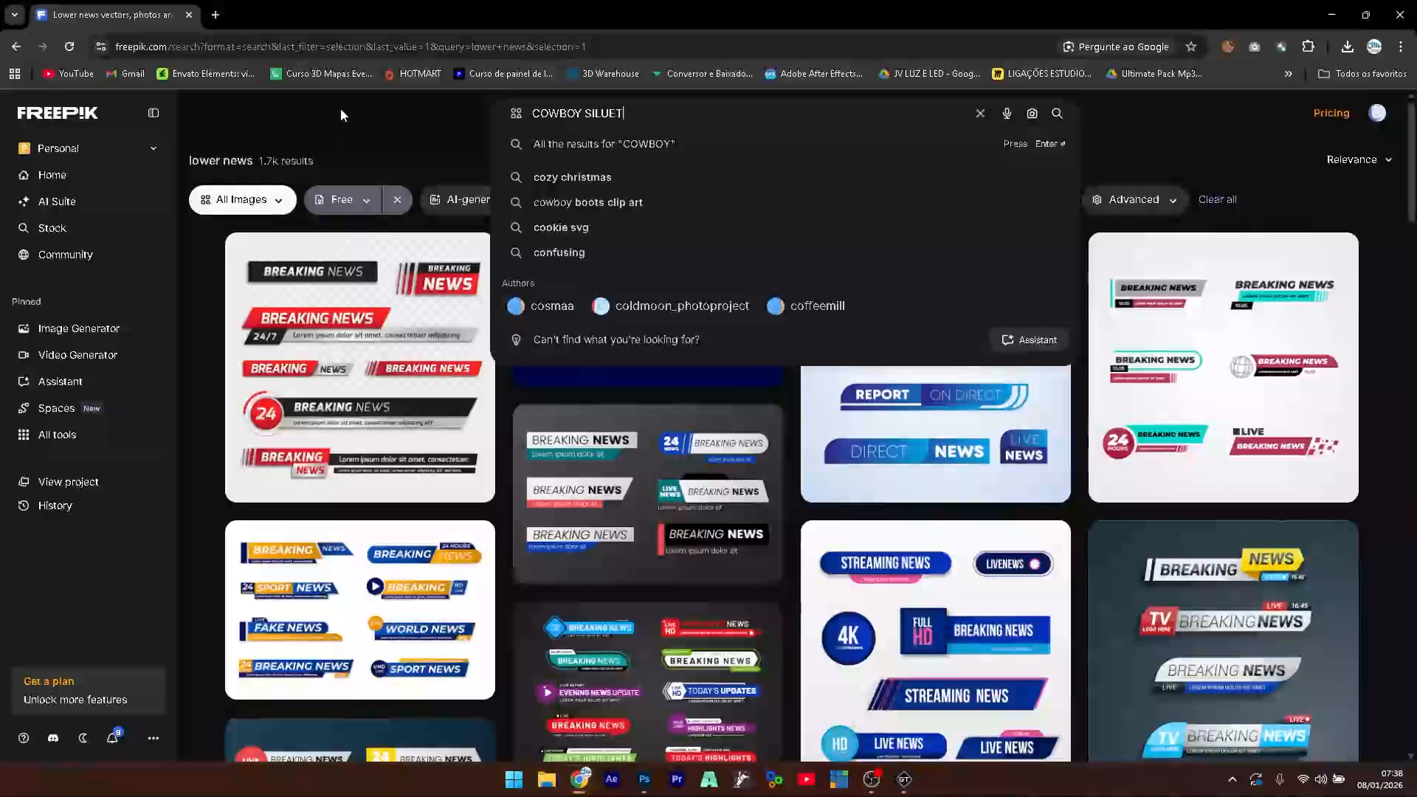
key(Return)
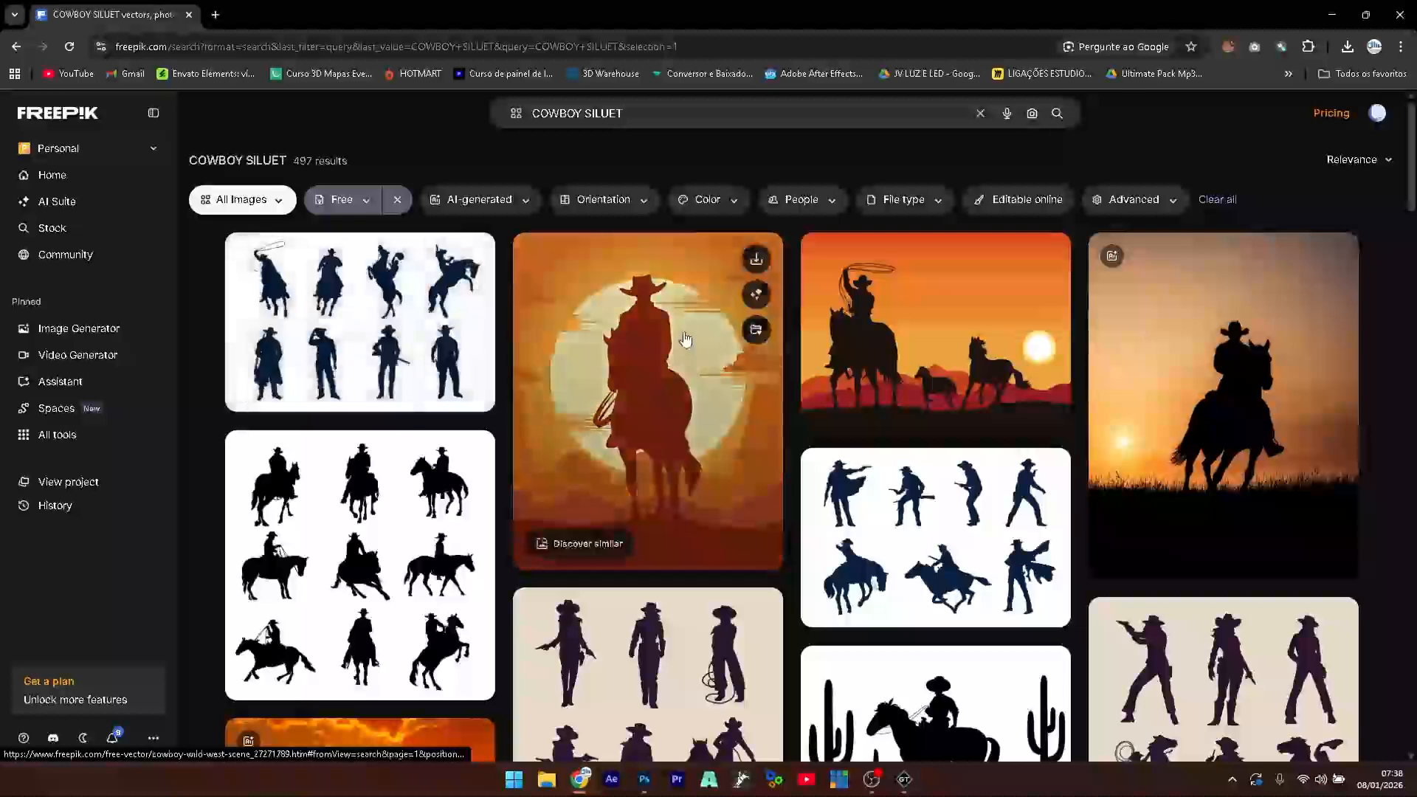
- Open the hand-drawn cowgirl silhouette from the results and snip a screen capture of it
scroll(665, 340, down, 5)
scroll(662, 343, down, 5)
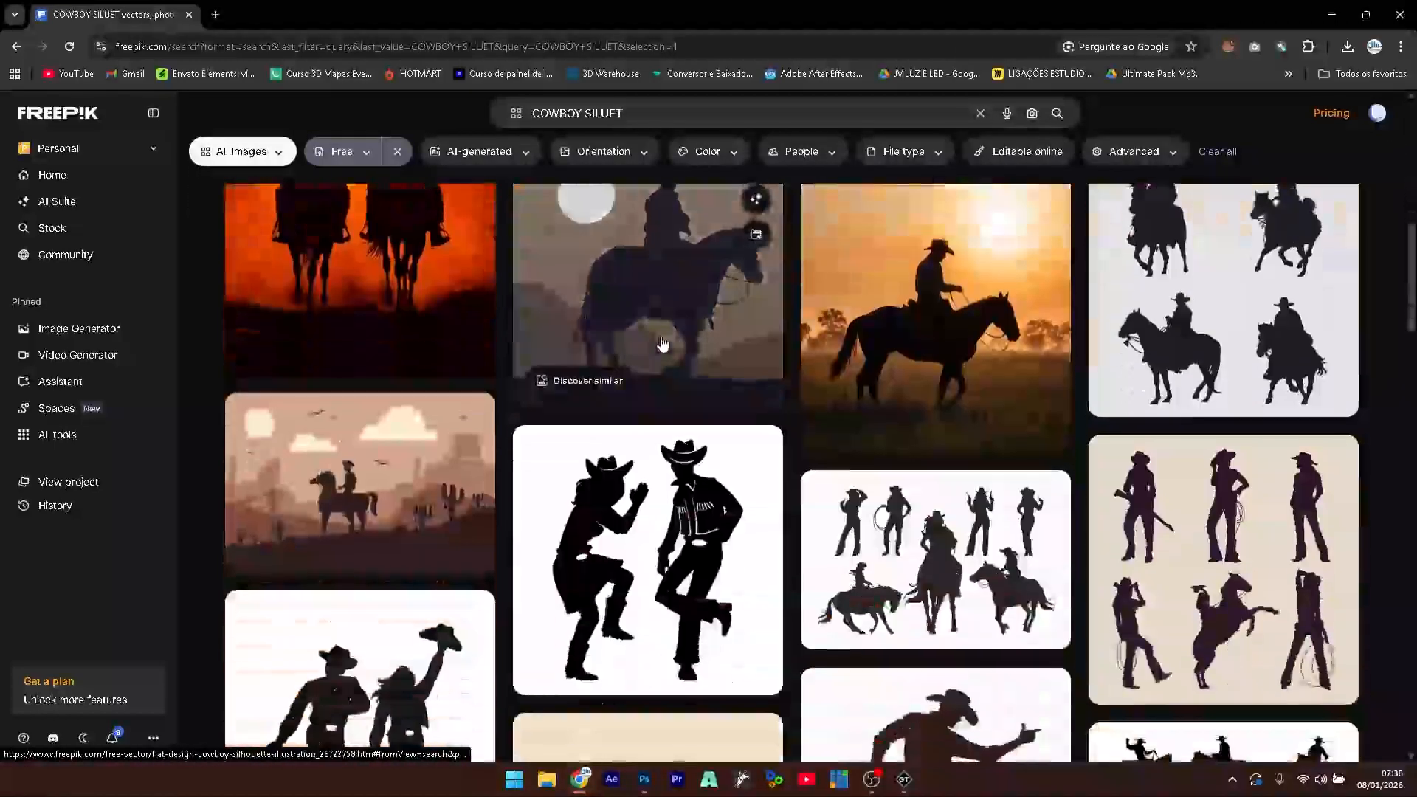
scroll(662, 342, down, 1)
scroll(662, 341, down, 5)
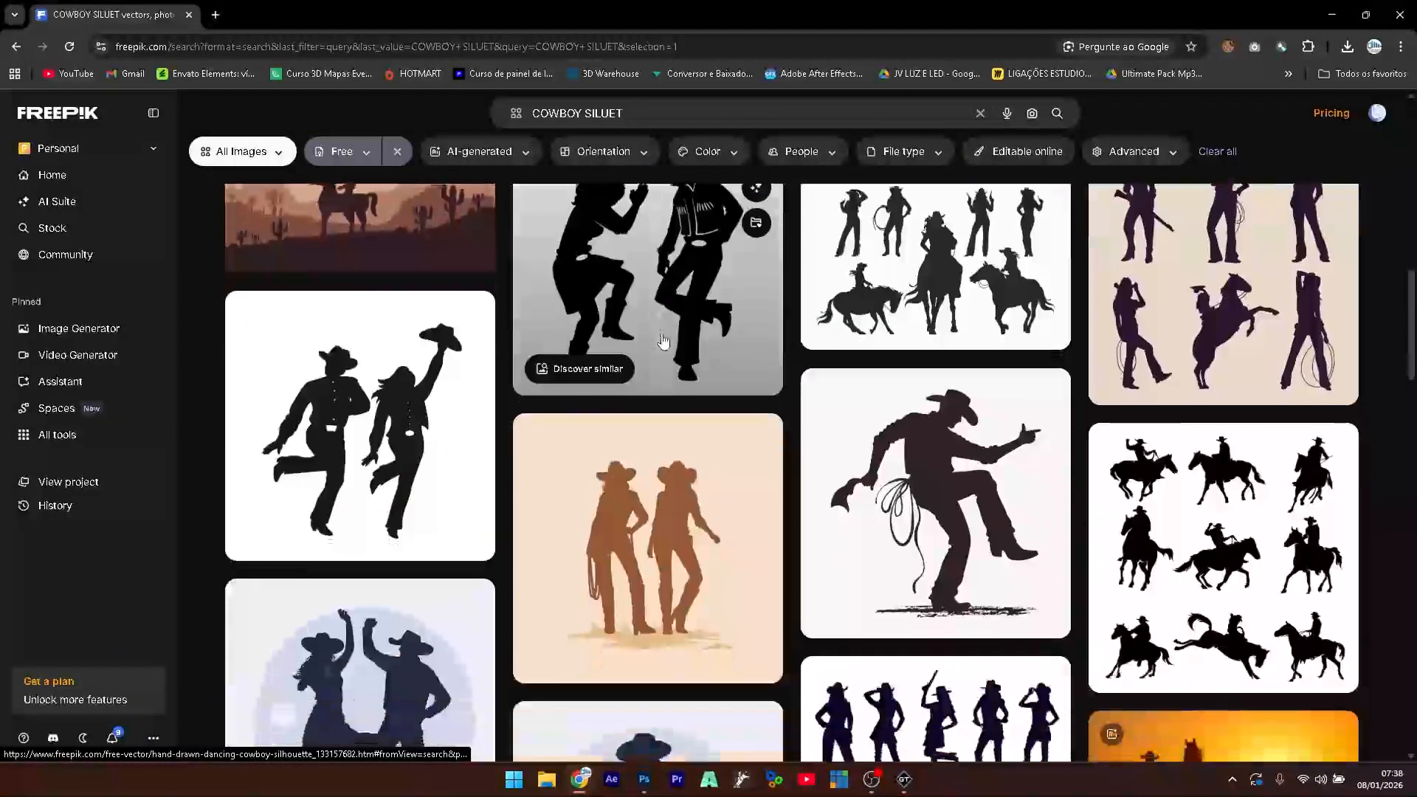
scroll(662, 341, down, 7)
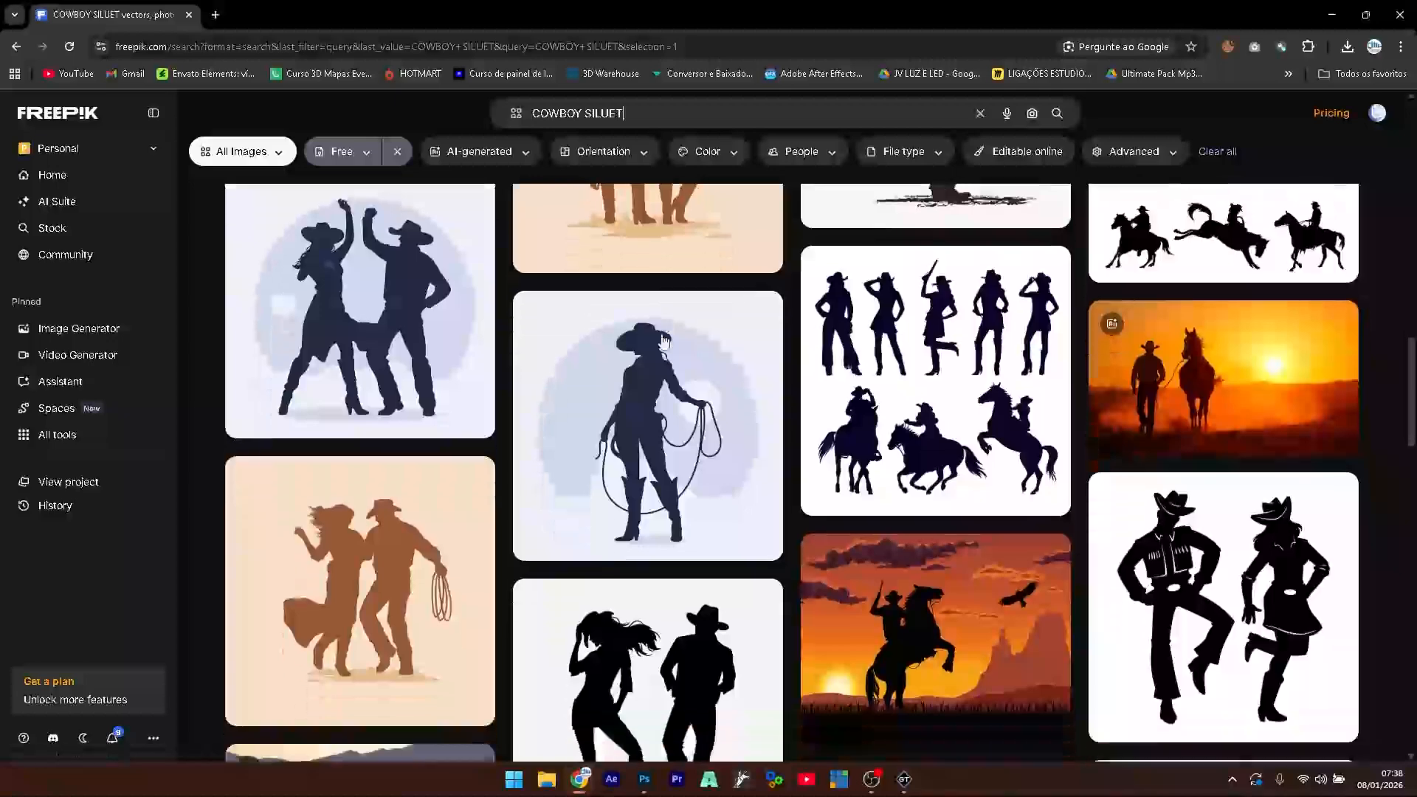
scroll(661, 339, down, 5)
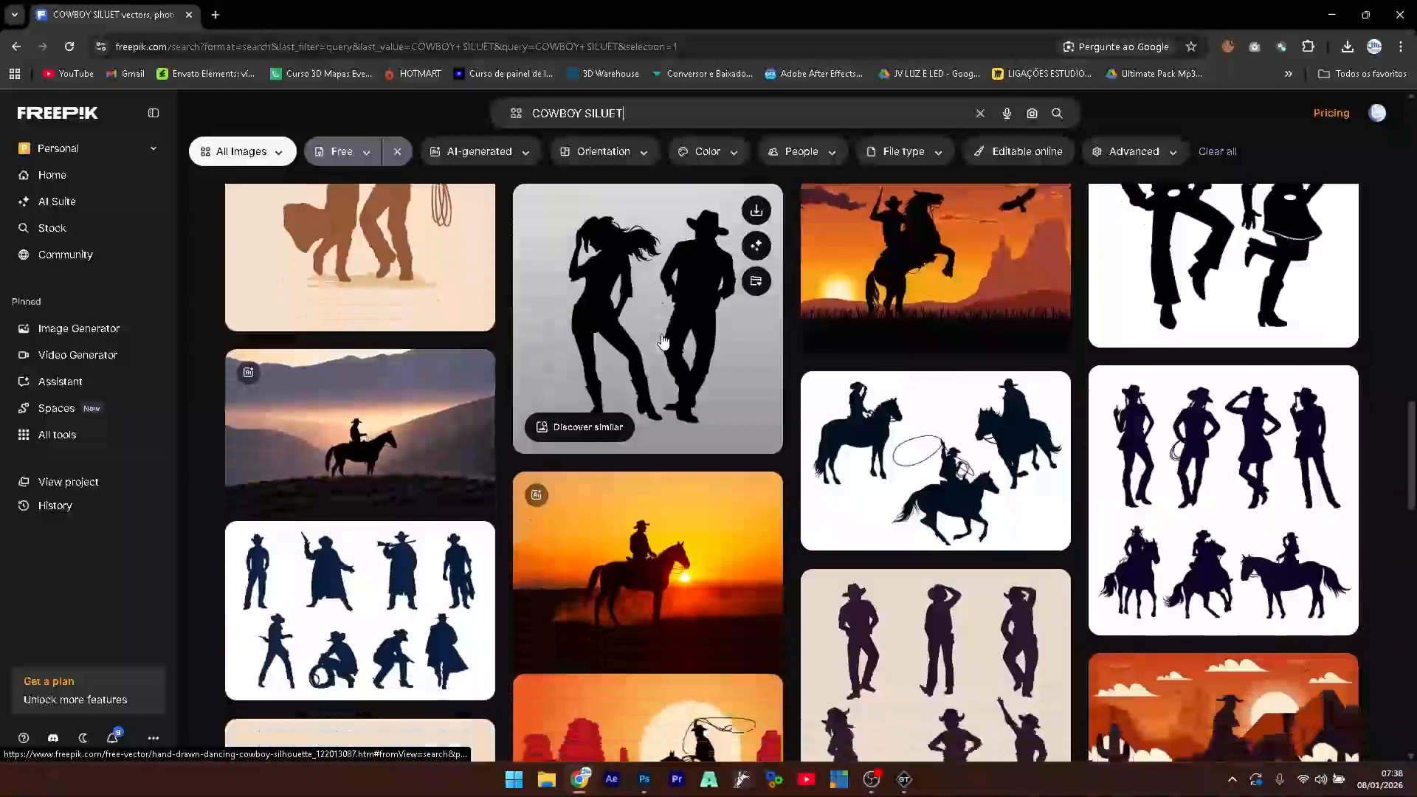
scroll(662, 341, down, 2)
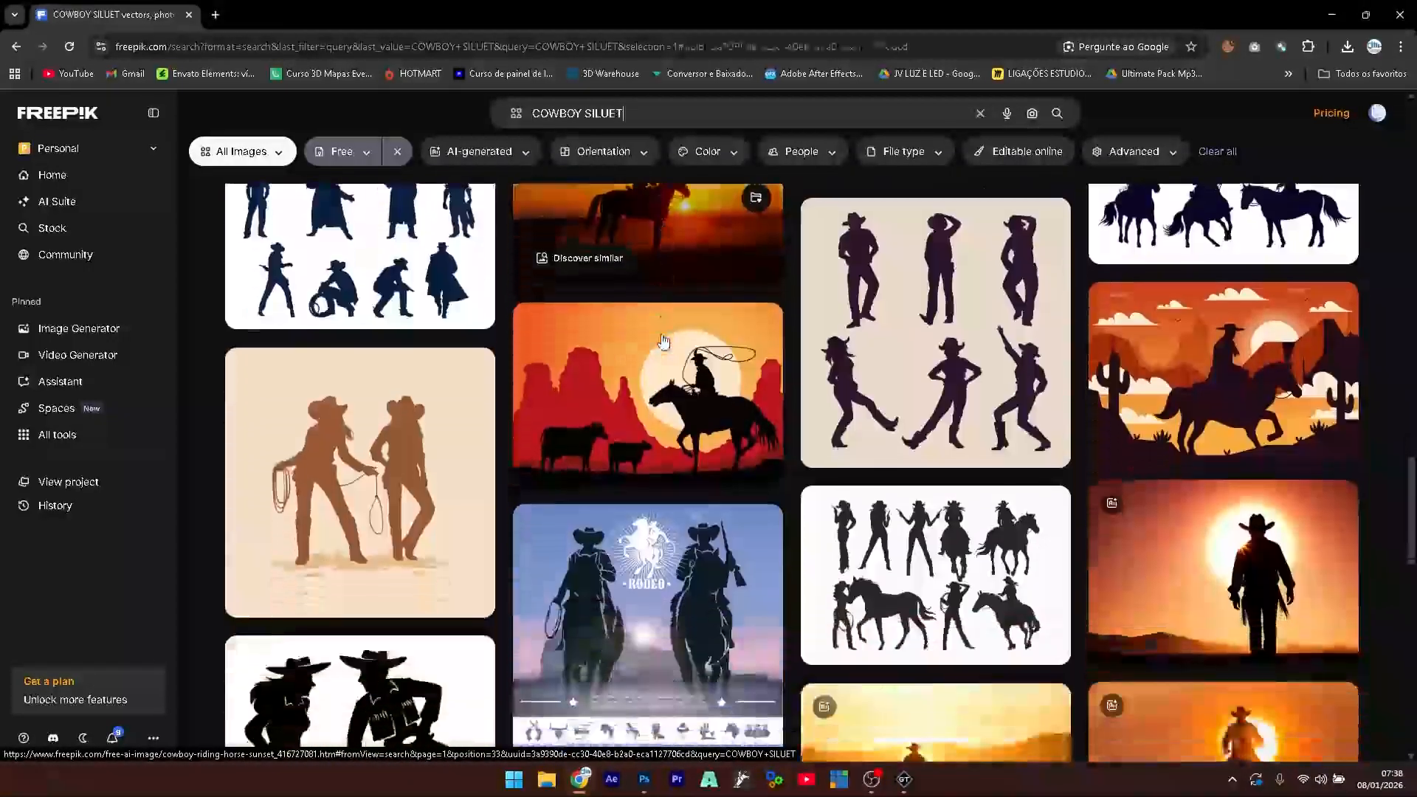
scroll(679, 337, down, 4)
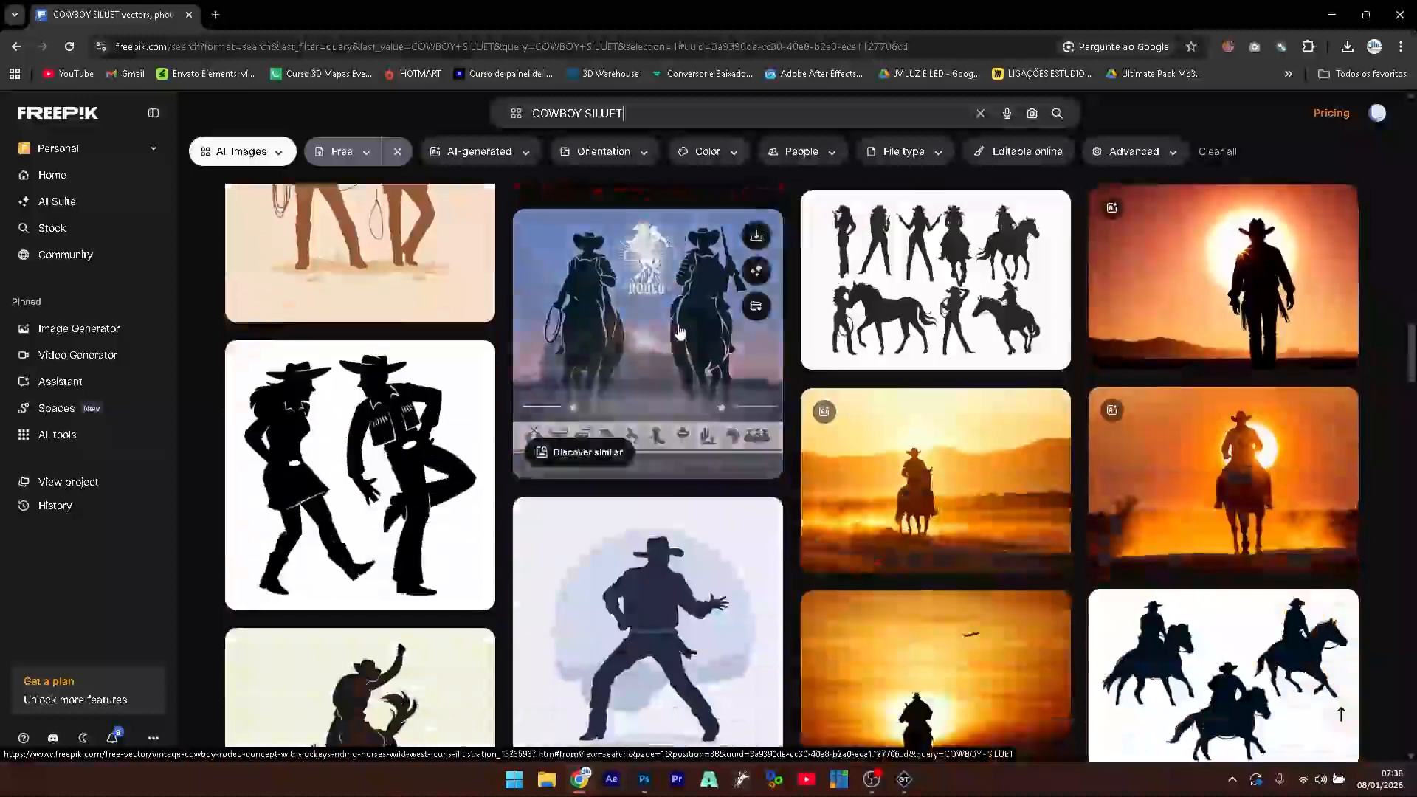
scroll(679, 332, down, 2)
scroll(679, 332, down, 1)
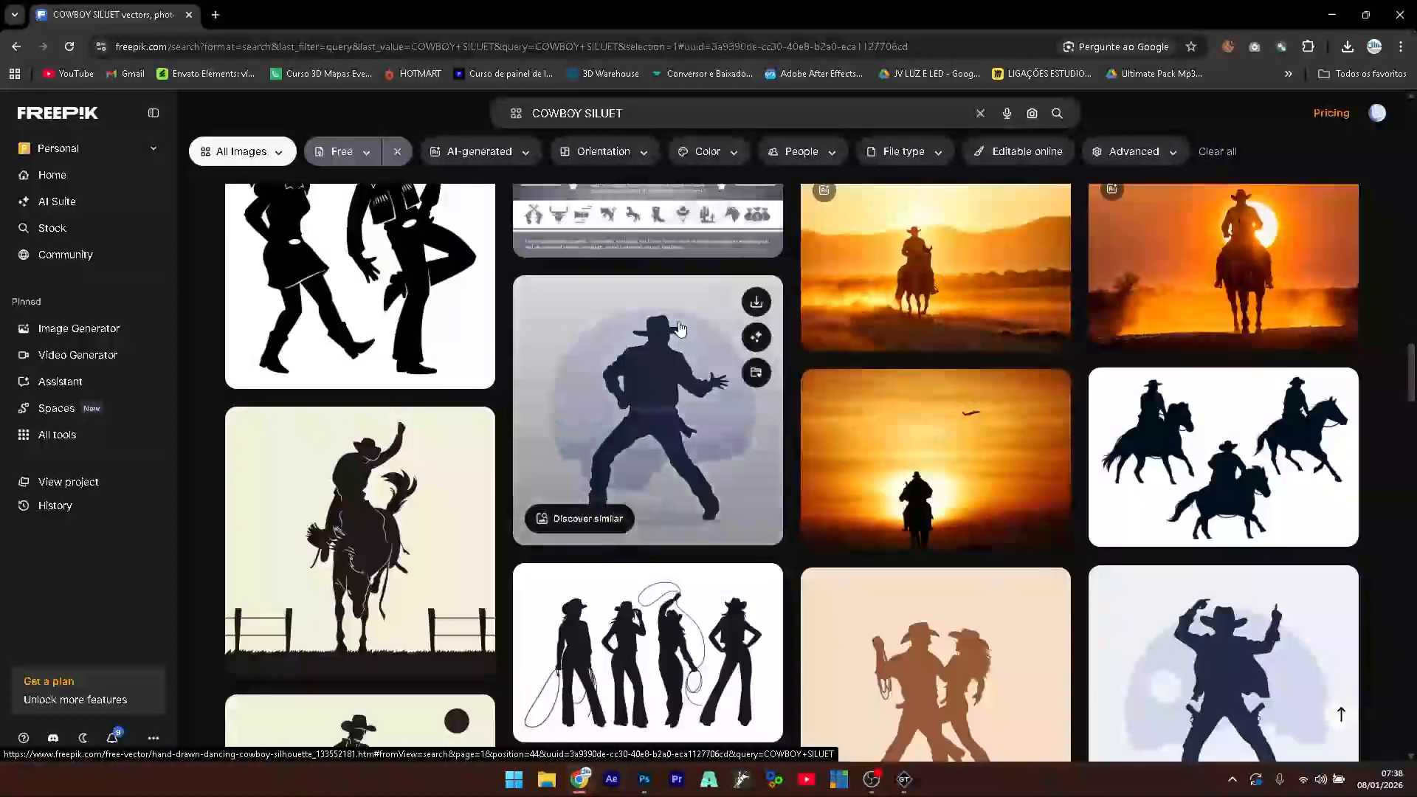
scroll(679, 331, down, 2)
scroll(679, 330, down, 3)
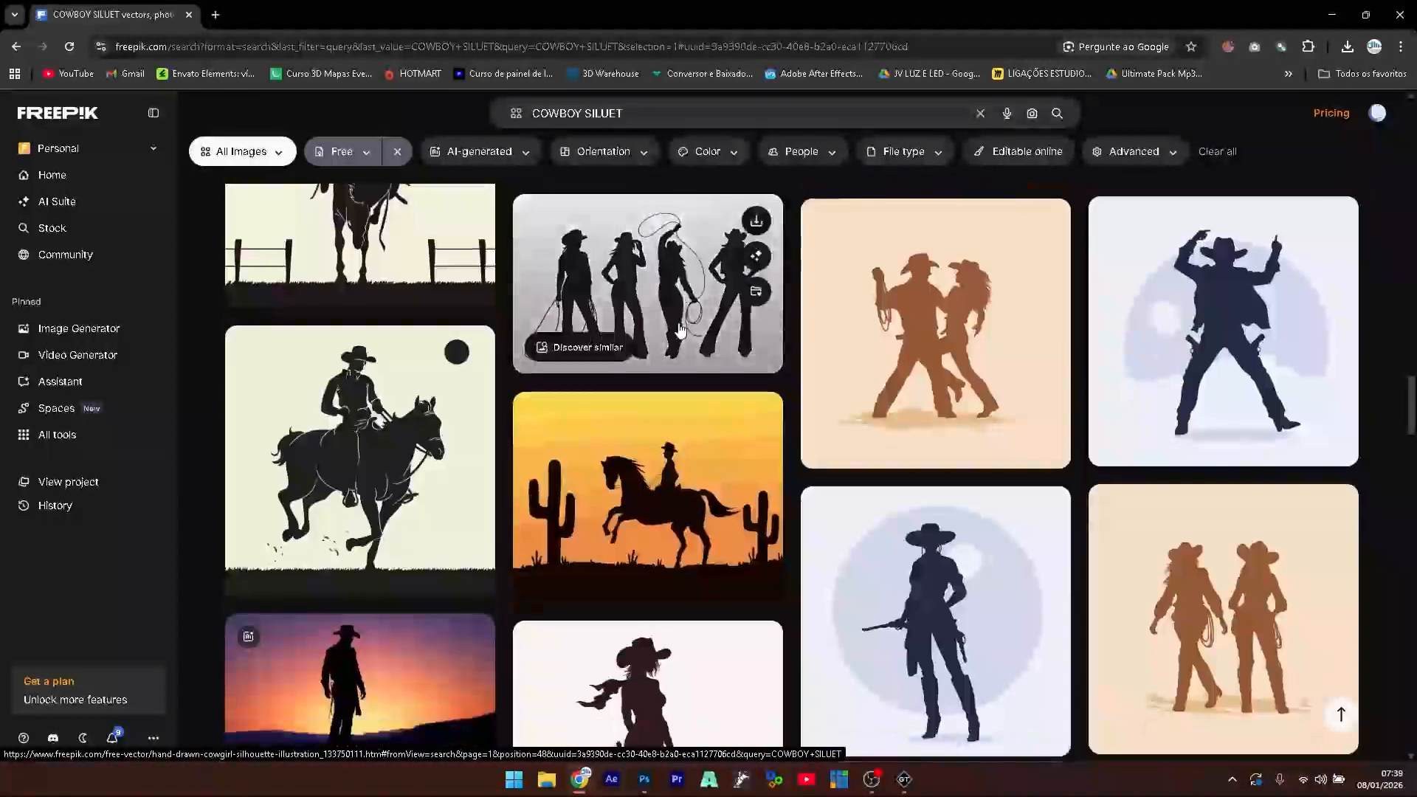
scroll(679, 330, down, 3)
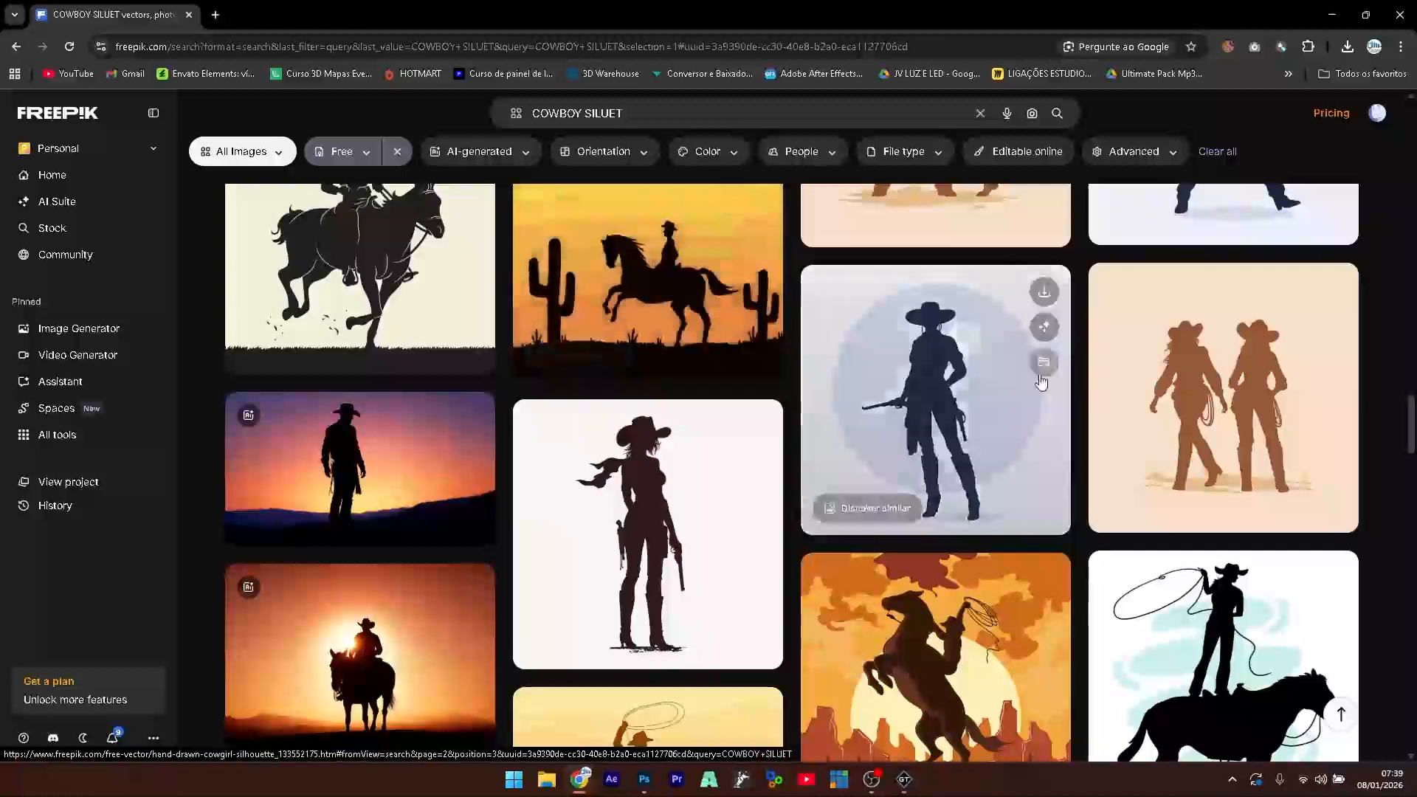
click(928, 421)
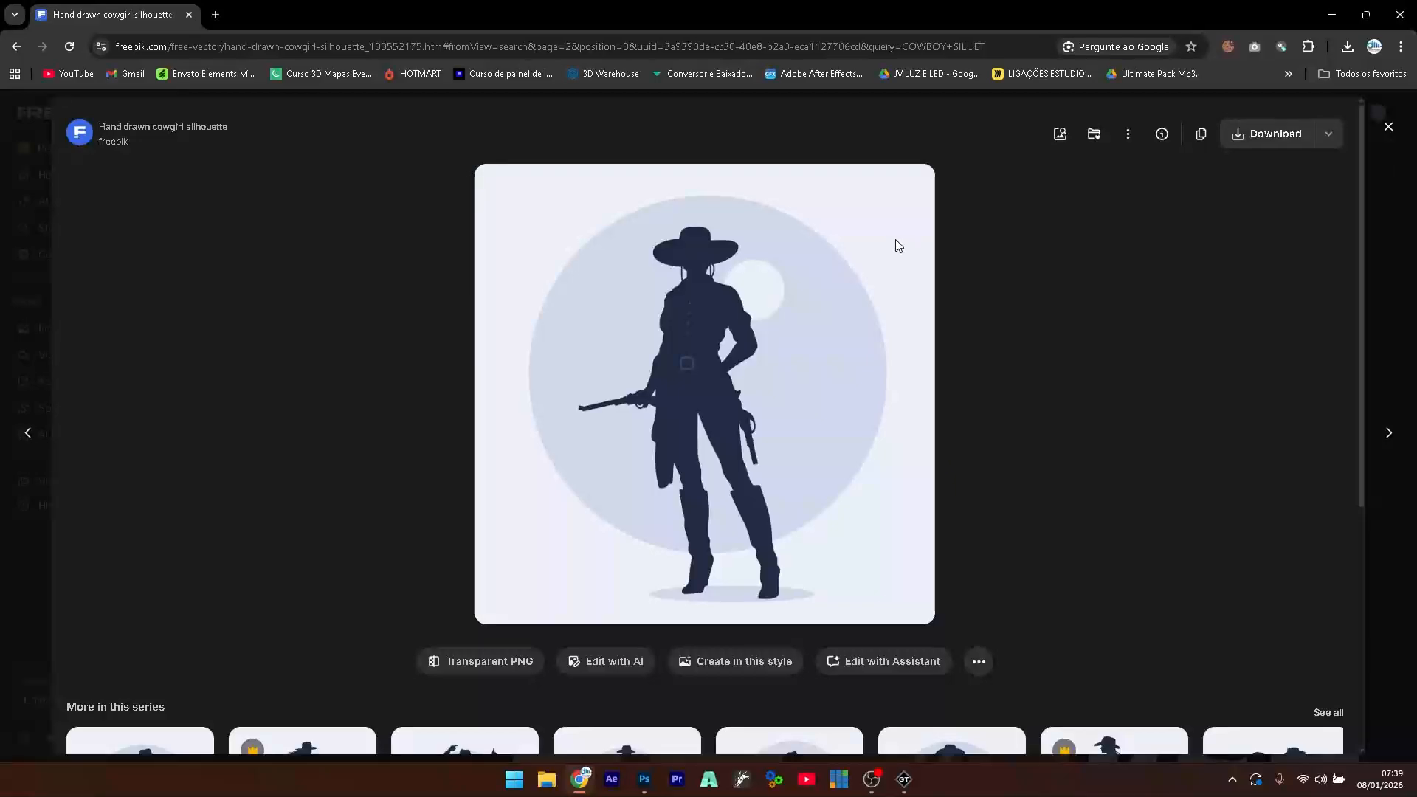
key(super+shift+s)
drag(547, 197, 847, 479)
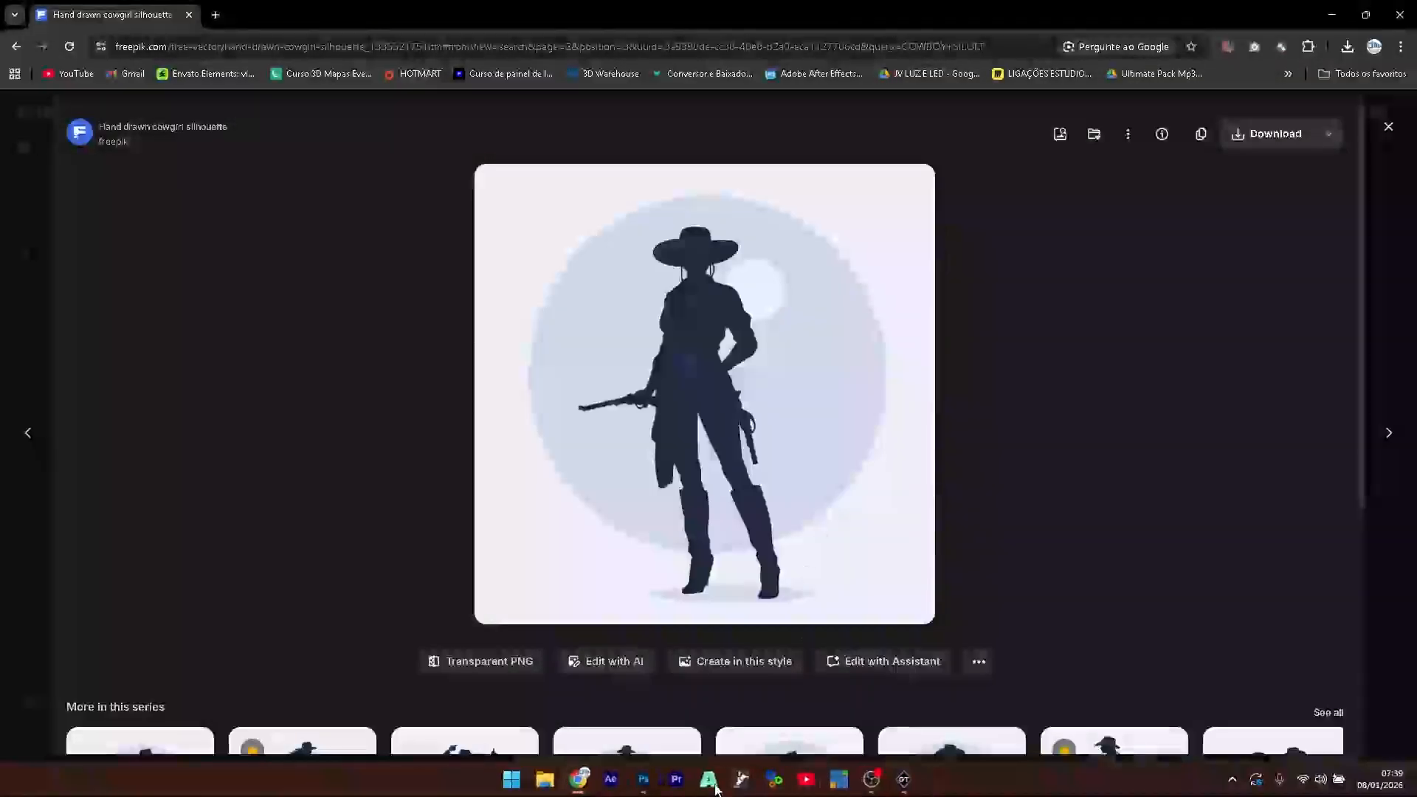
- Create a new blank Photoshop document, 800 × 800 px at 150 ppi
click(643, 779)
click(40, 8)
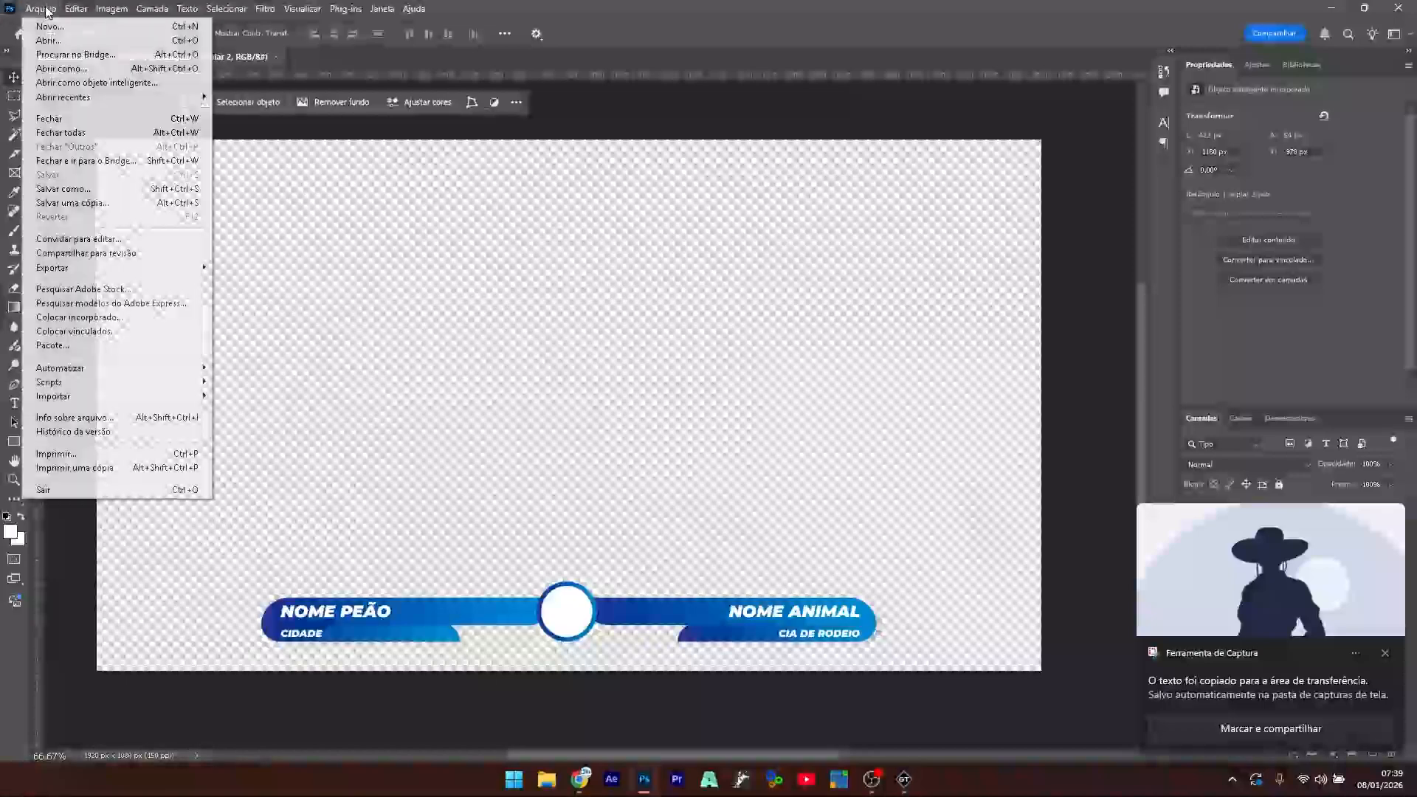
click(52, 26)
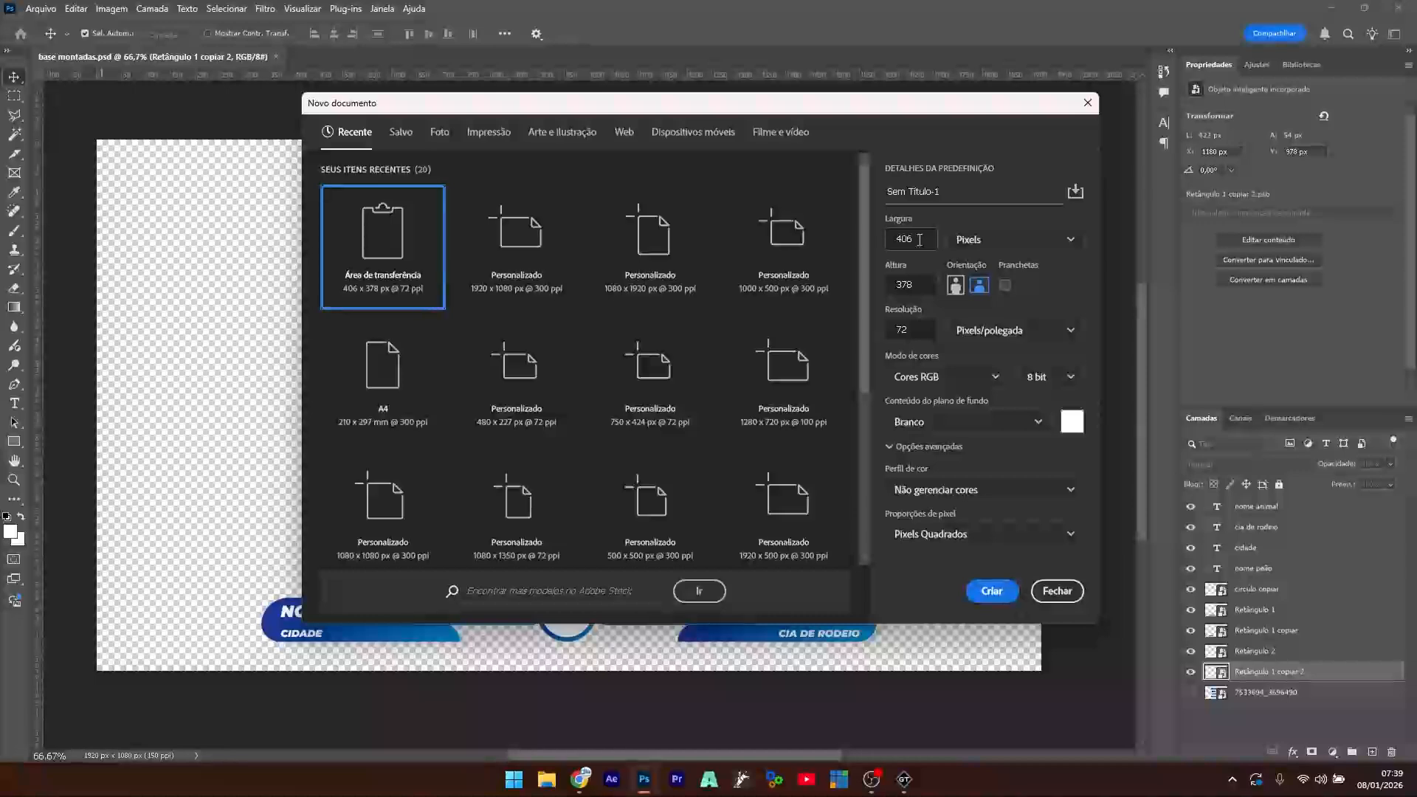
double_click(900, 239)
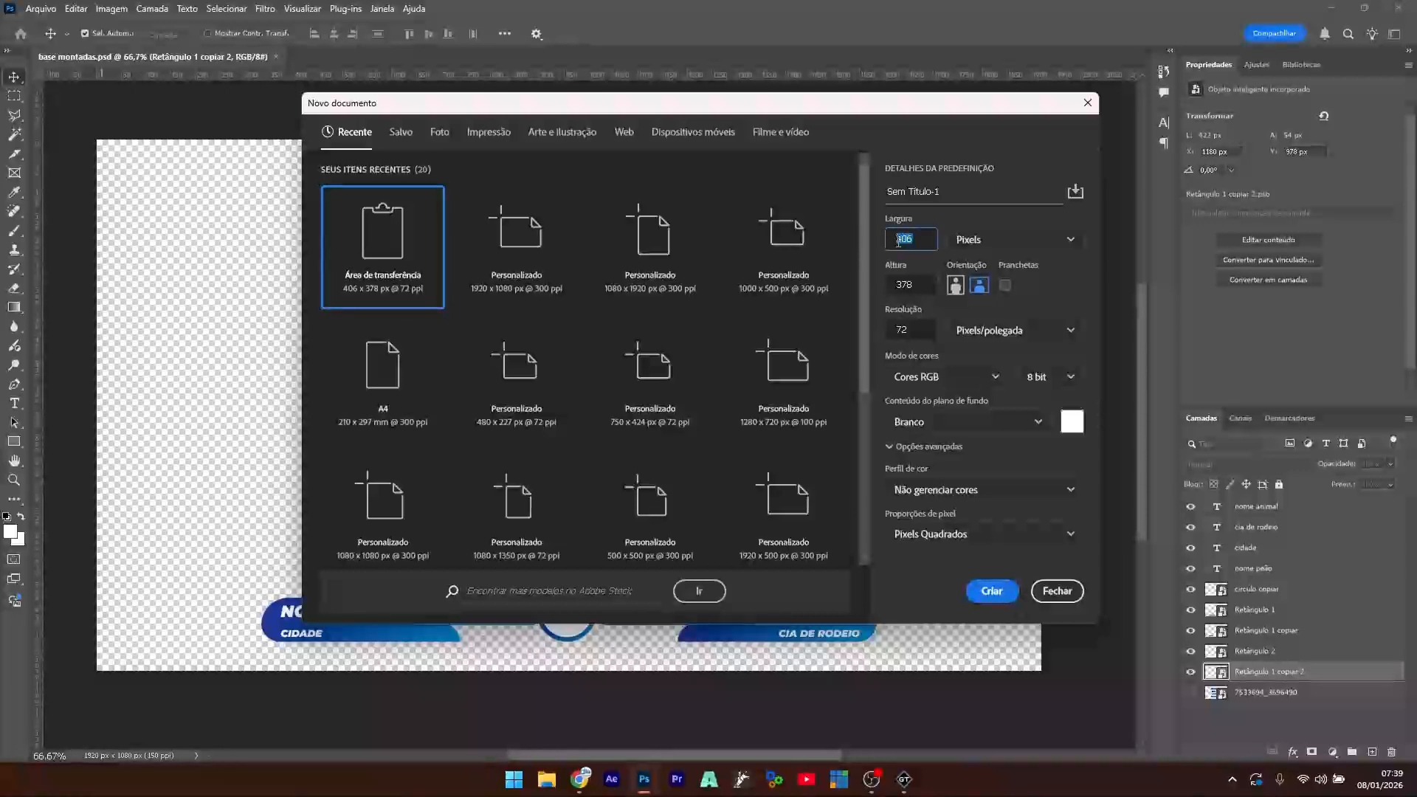
text(1)
text(00)
key(Tab)
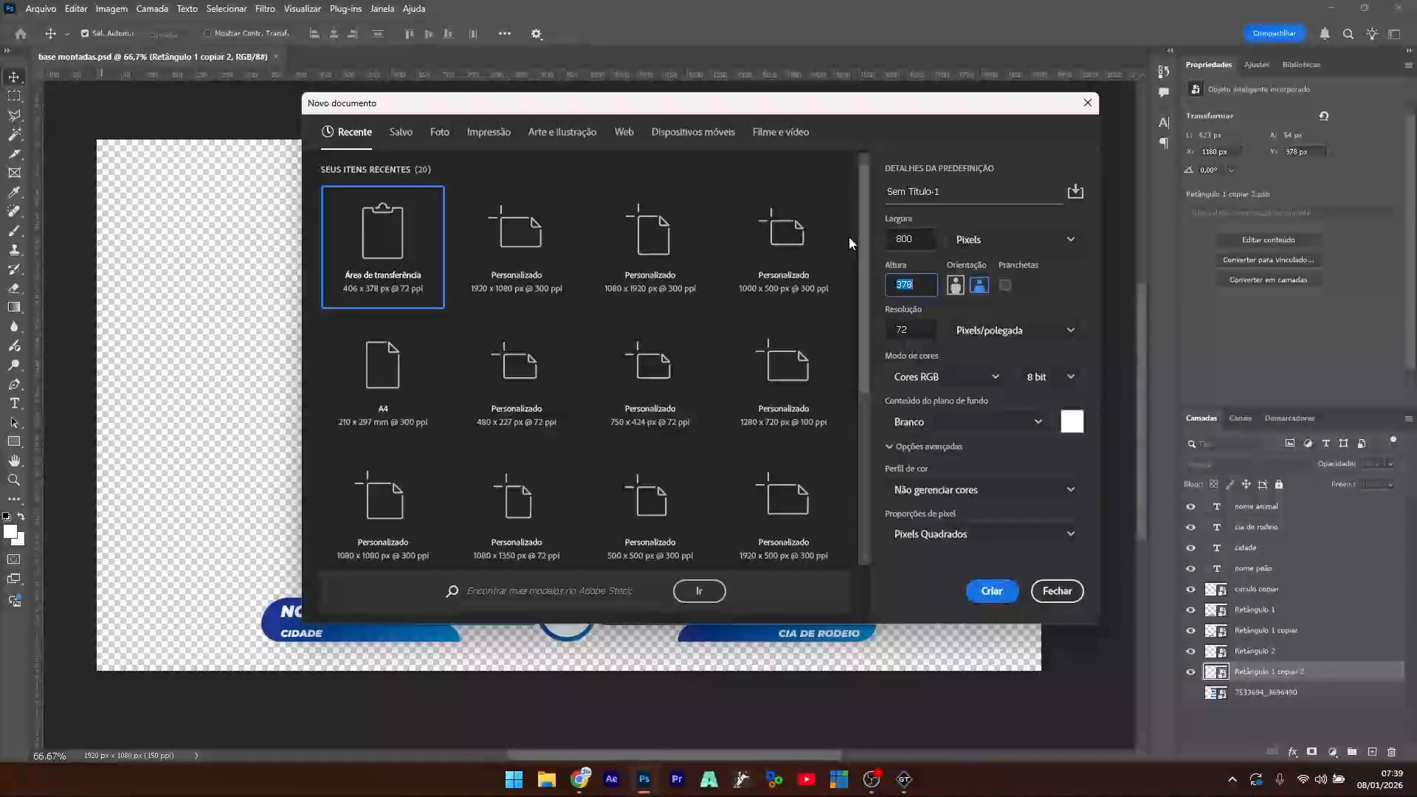
text(800)
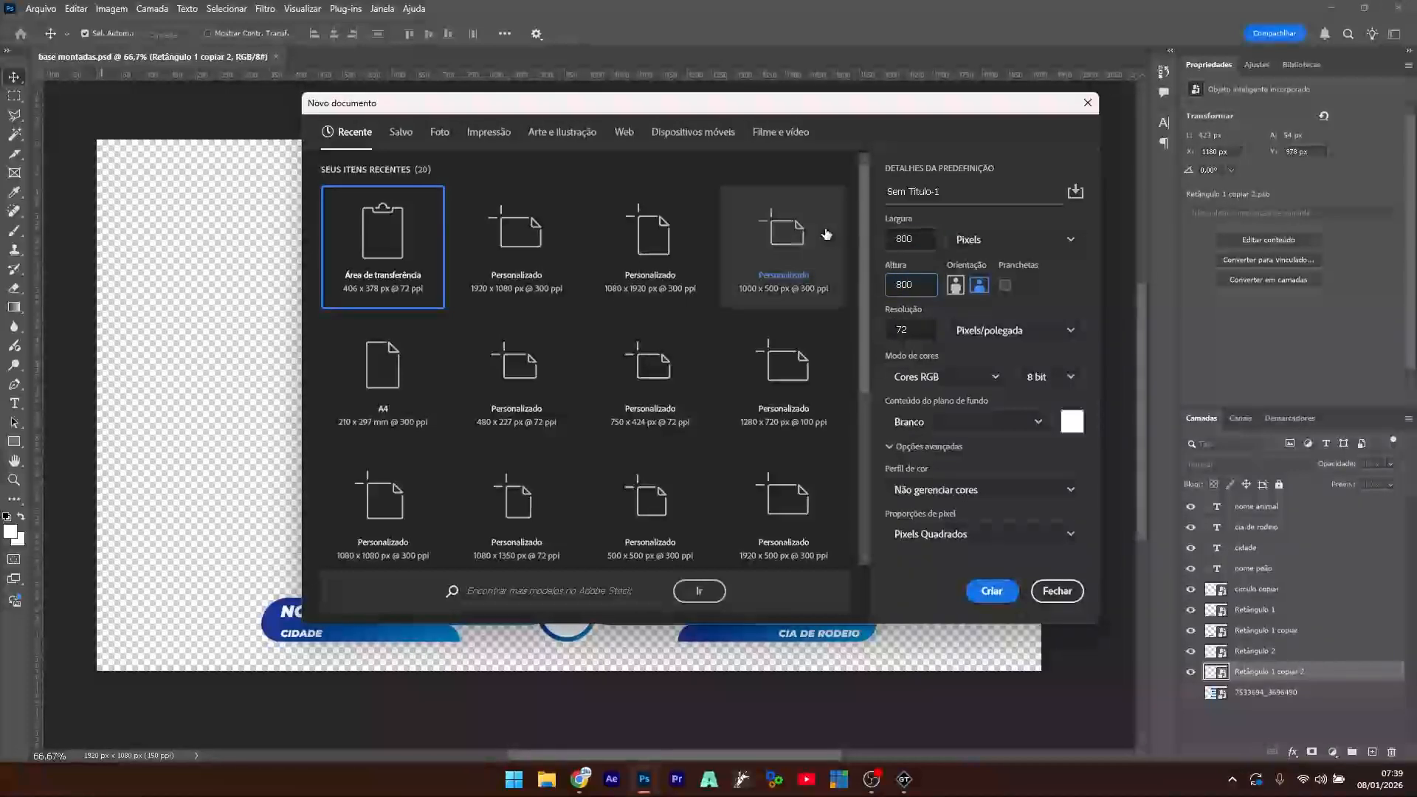
key(Tab)
text(150)
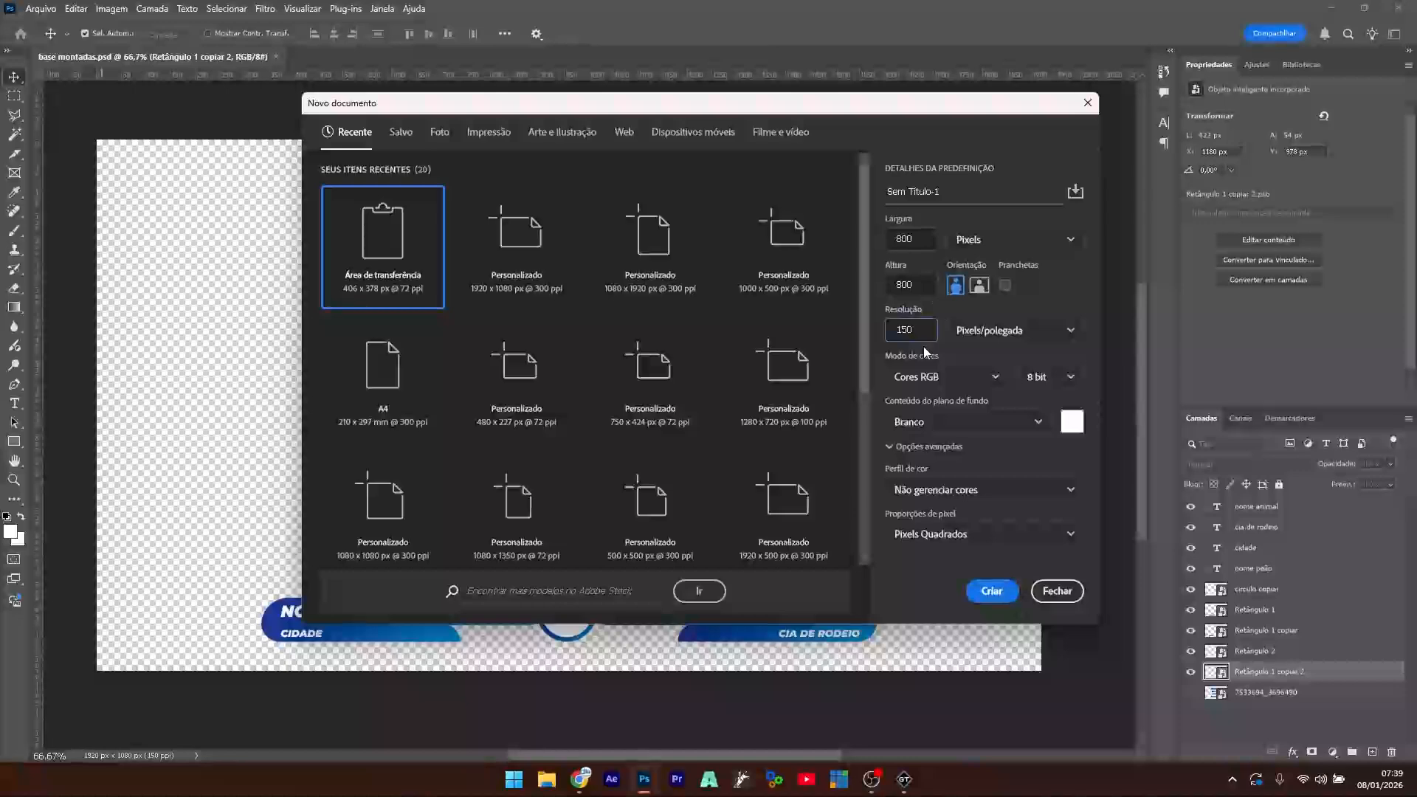
click(992, 591)
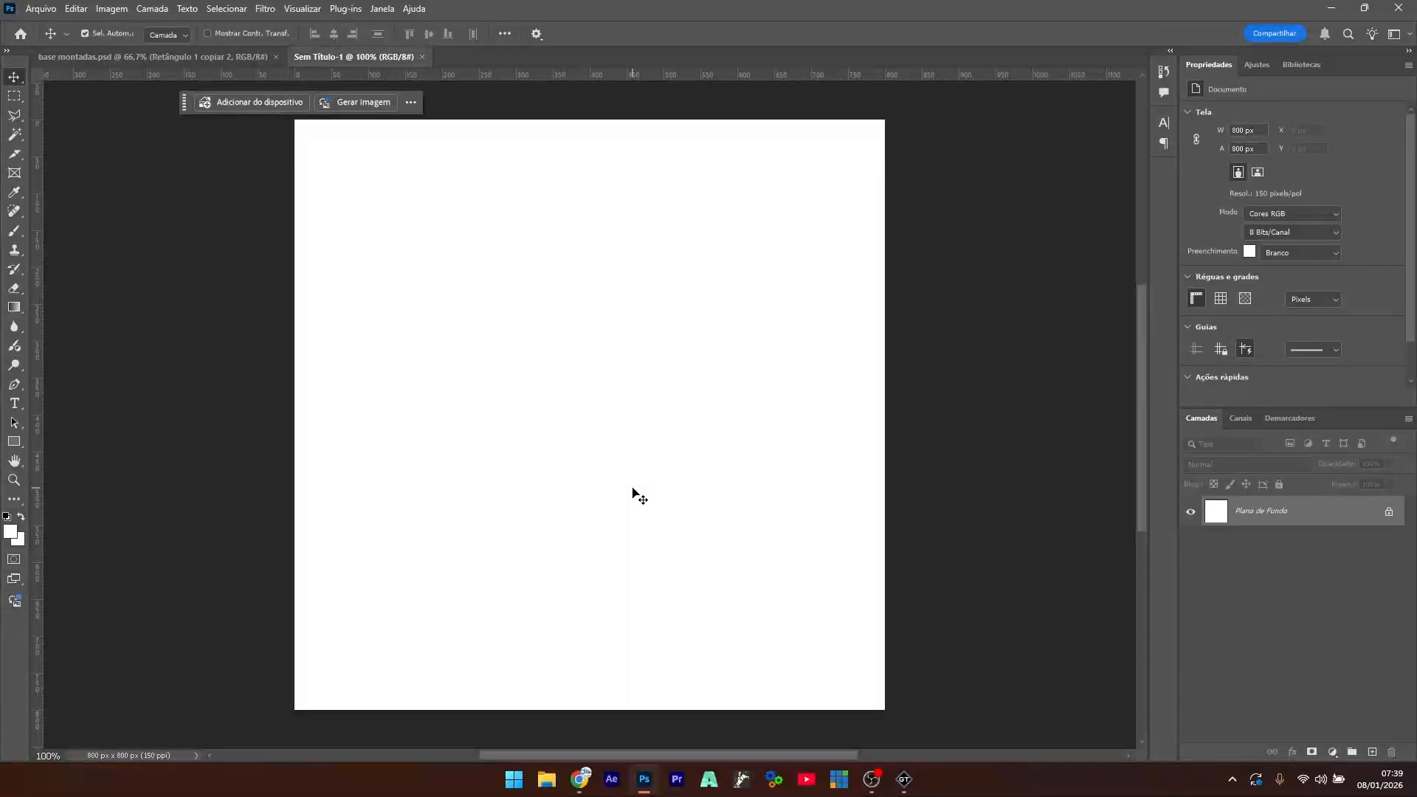
- Paste the cowgirl capture, enlarge it to fill the canvas, remove its background, and hide Plano de Fundo
key(ctrl+v)
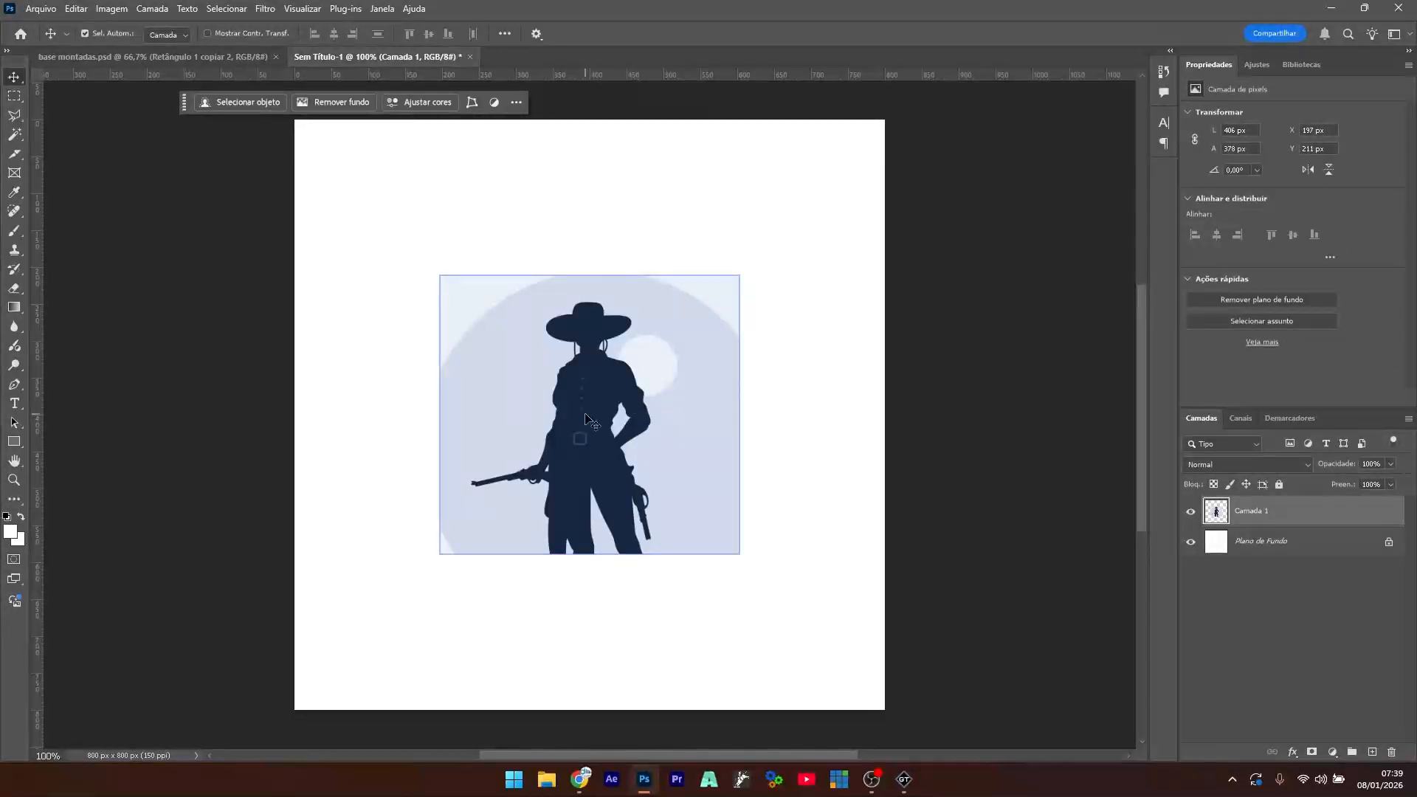
key(ctrl+t)
drag(739, 275, 915, 145)
key(Return)
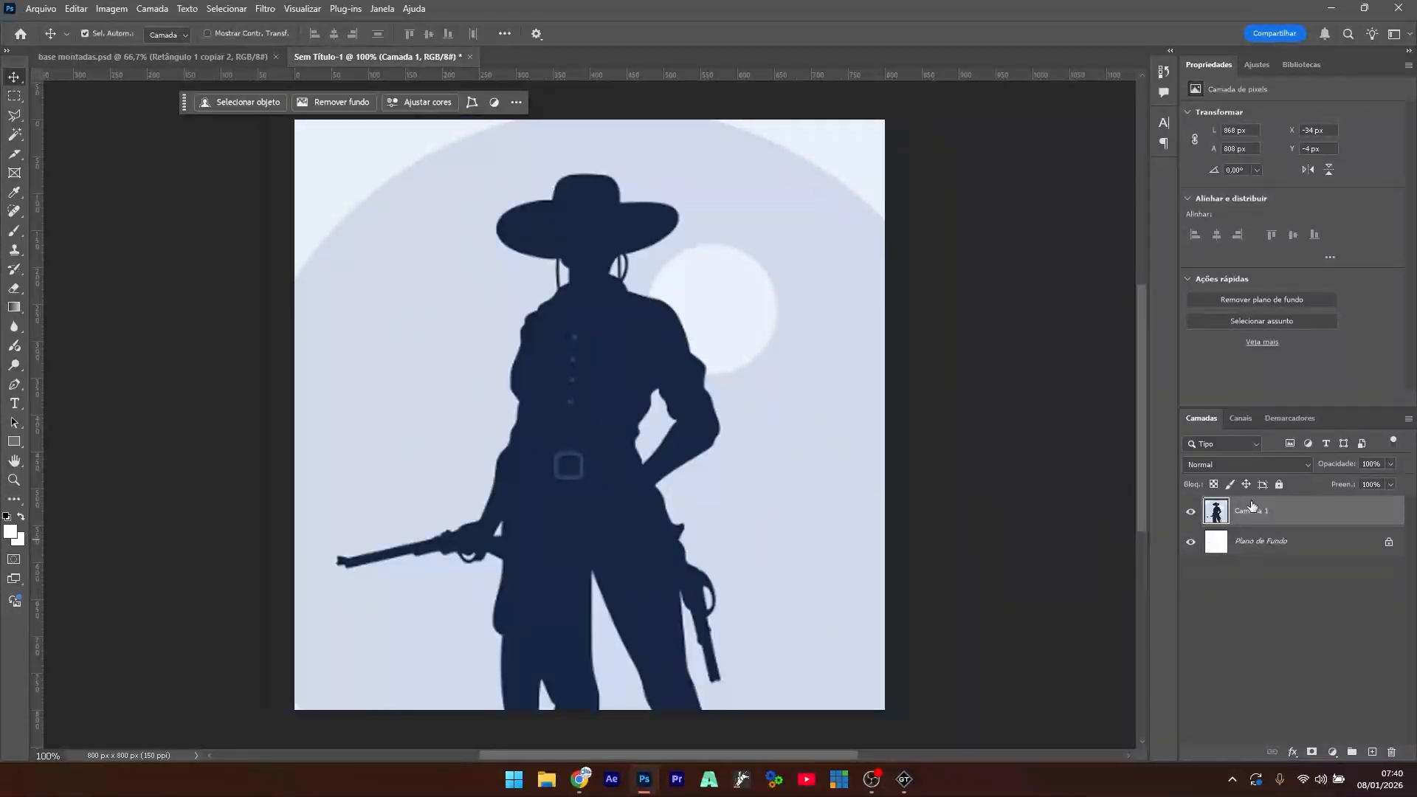
click(338, 104)
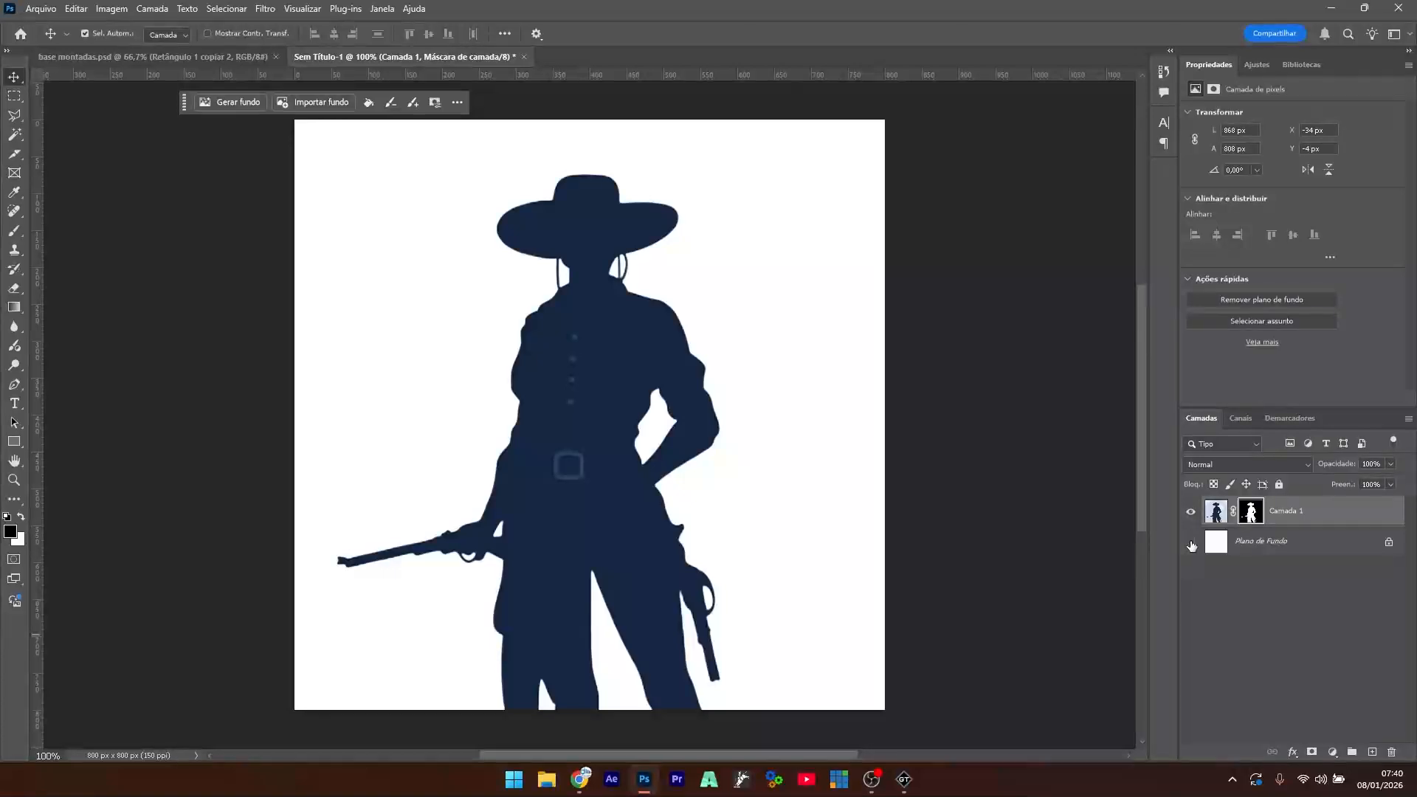
click(1190, 543)
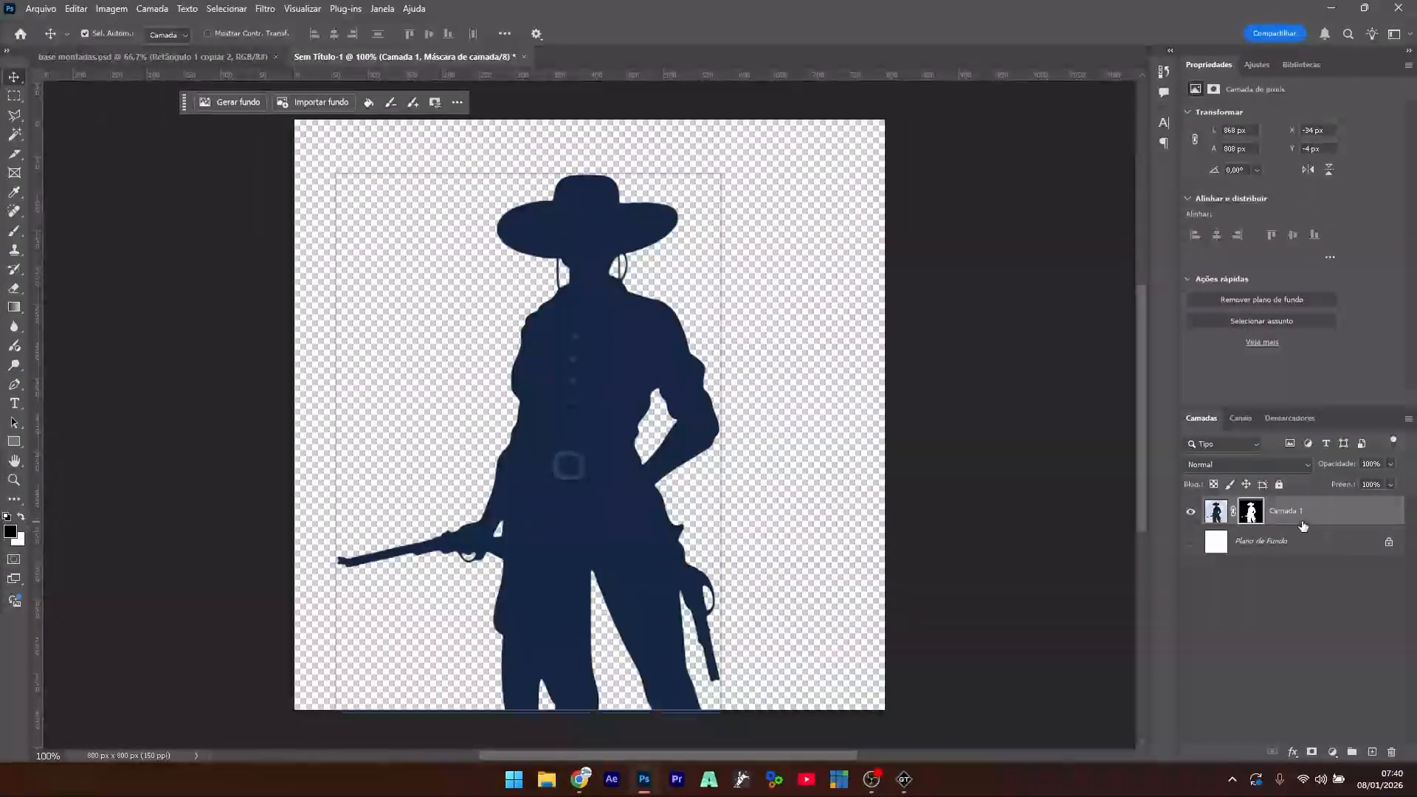
- Quick-export the silhouette as BASE FOTO.png into Downloads\rodeio aula
click(41, 8)
mouse_move(121, 271)
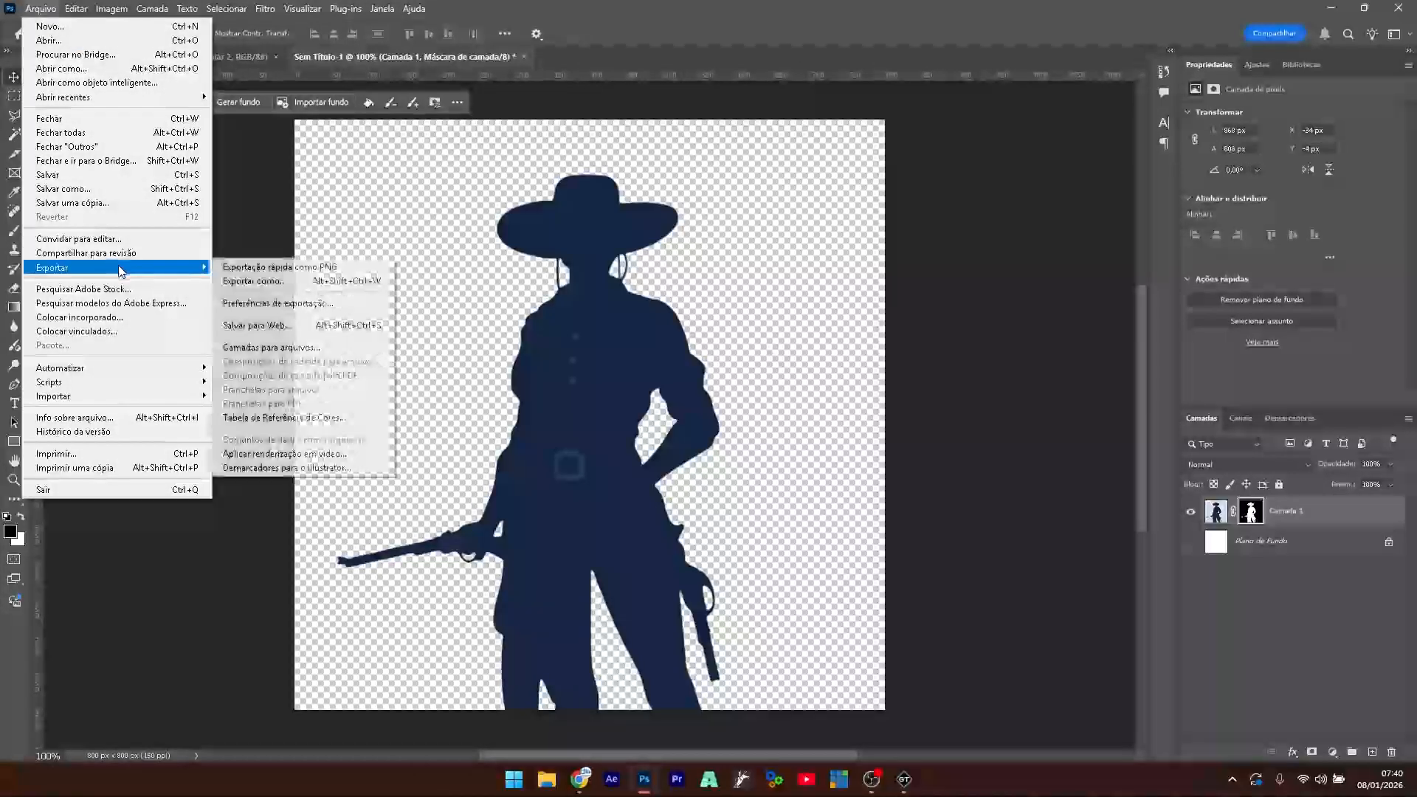
click(295, 267)
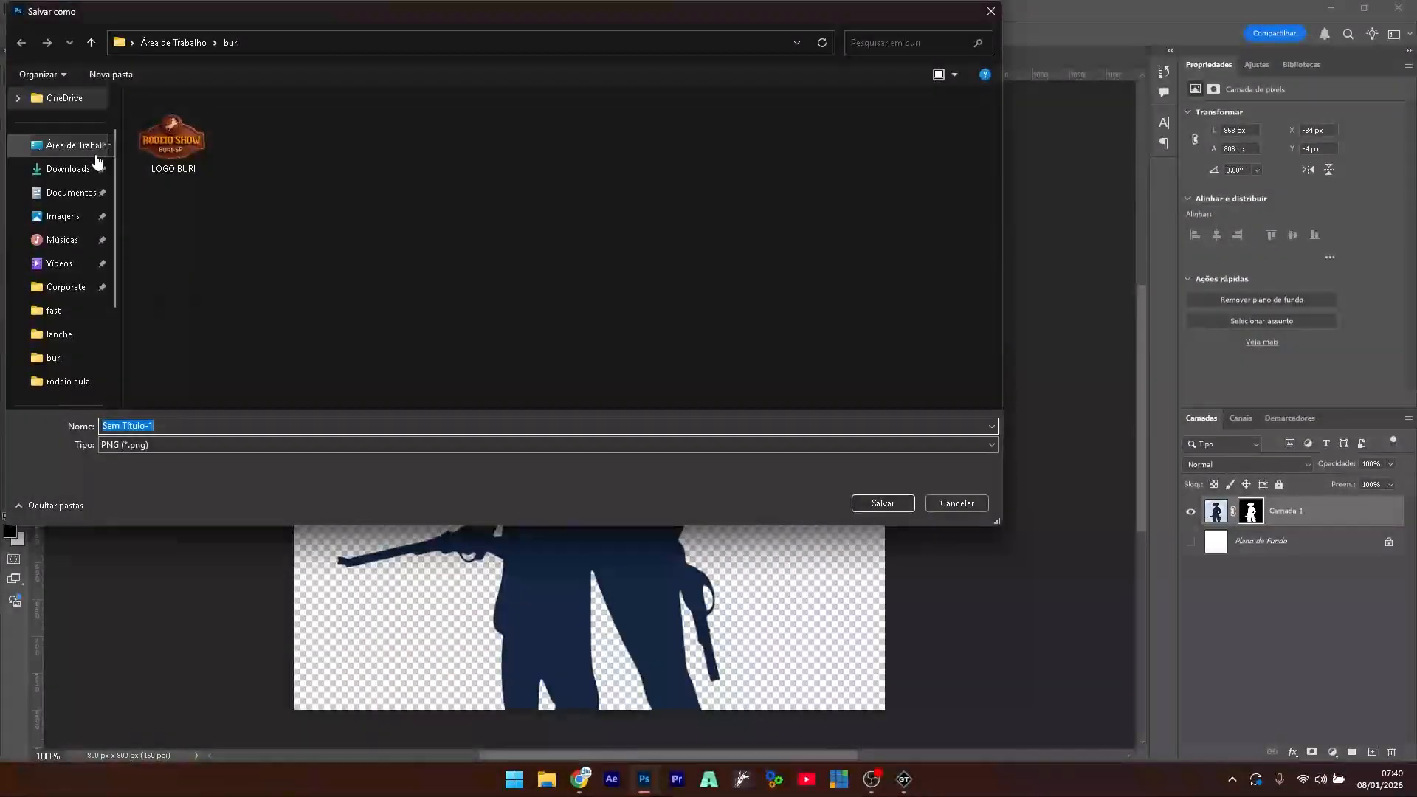
click(68, 169)
double_click(406, 130)
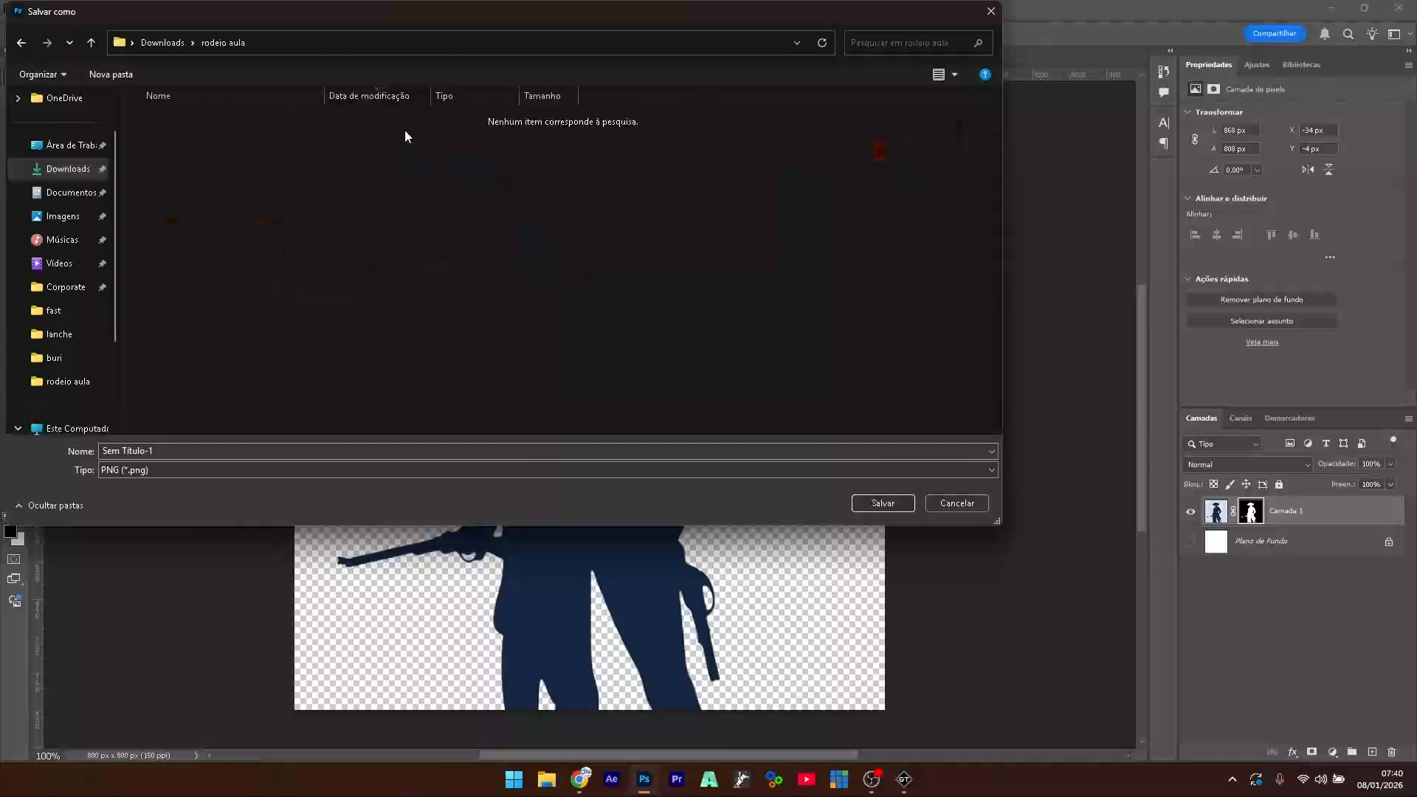
text(BASE FOTO)
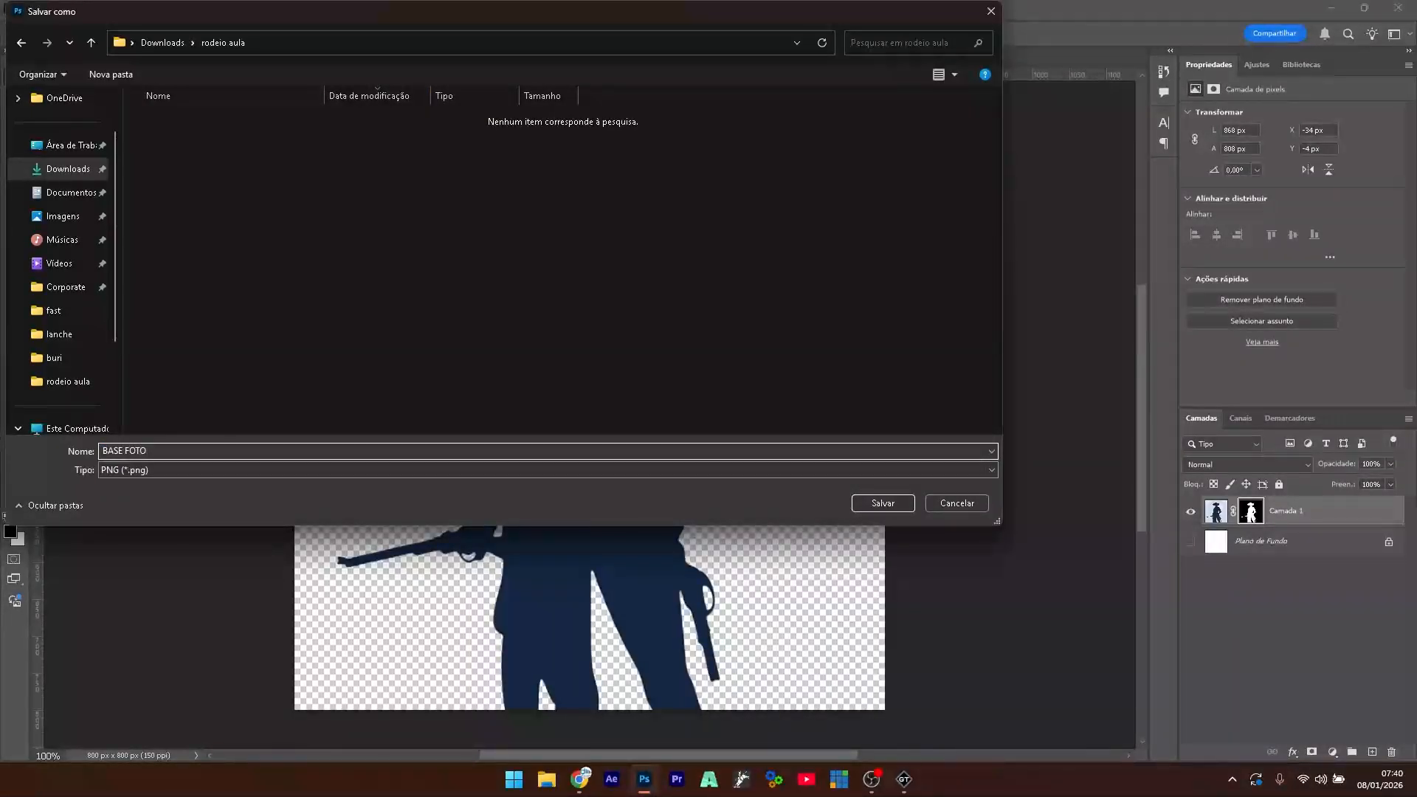
key(Return)
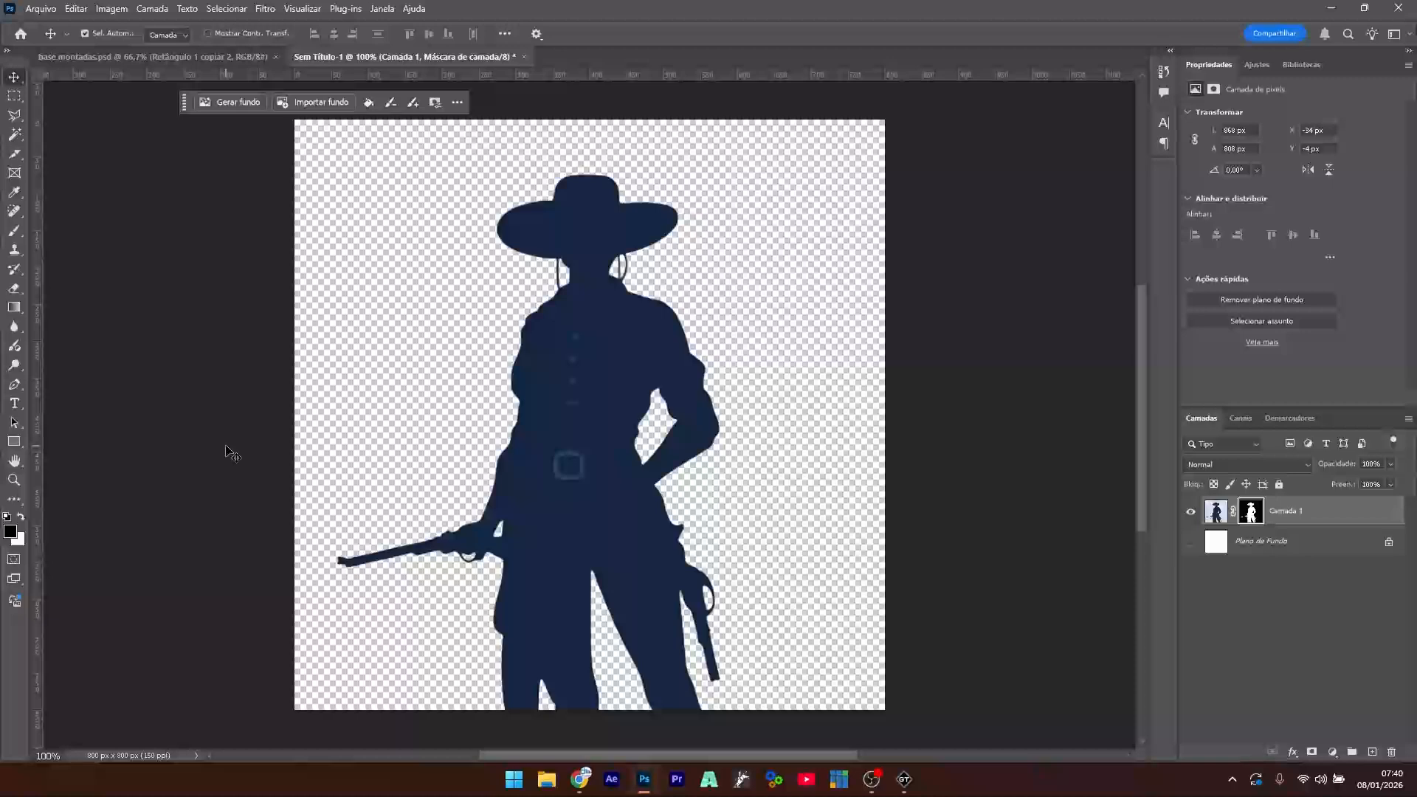
- Insert BASE FOTO.png into the rodeo lower-third as a new Image1 layer
click(1336, 8)
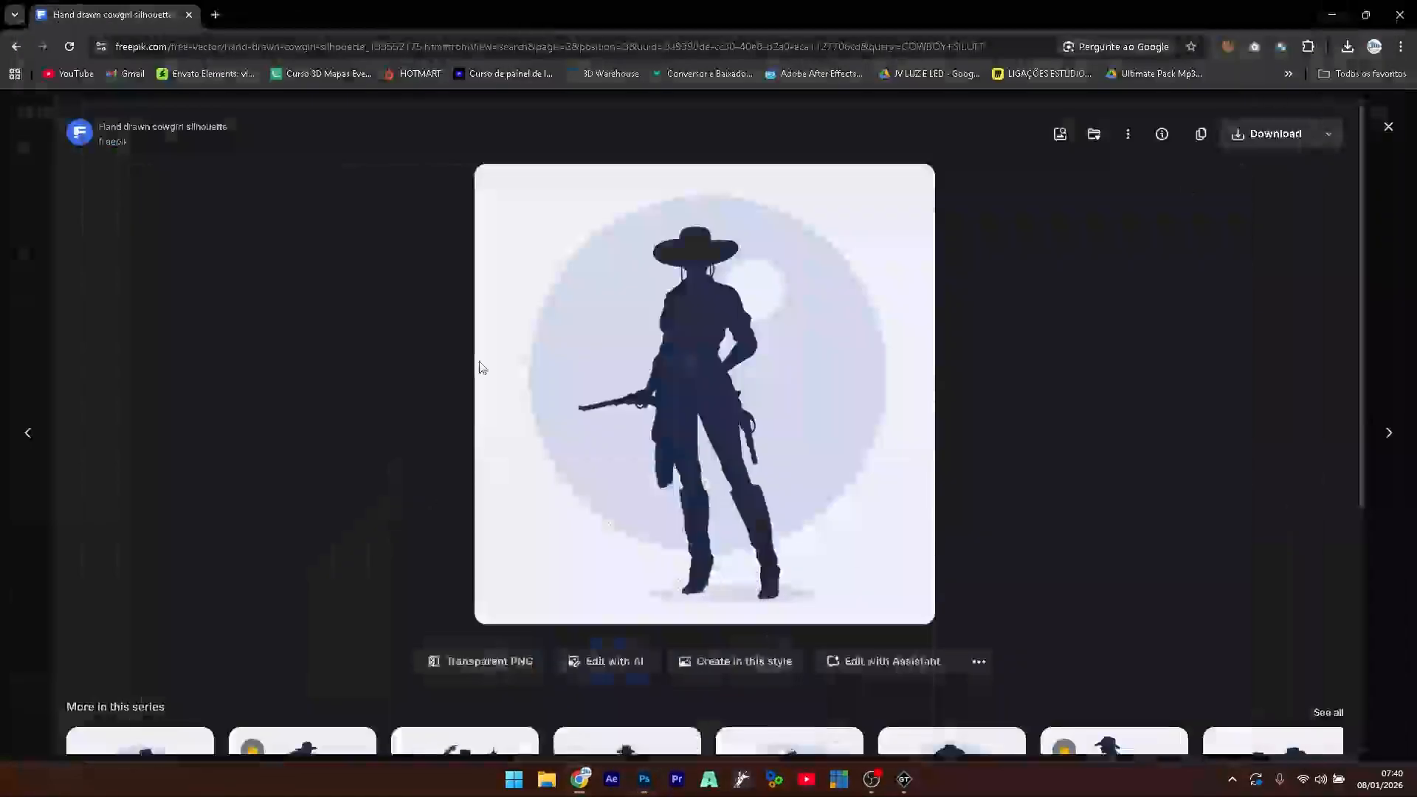
click(1331, 14)
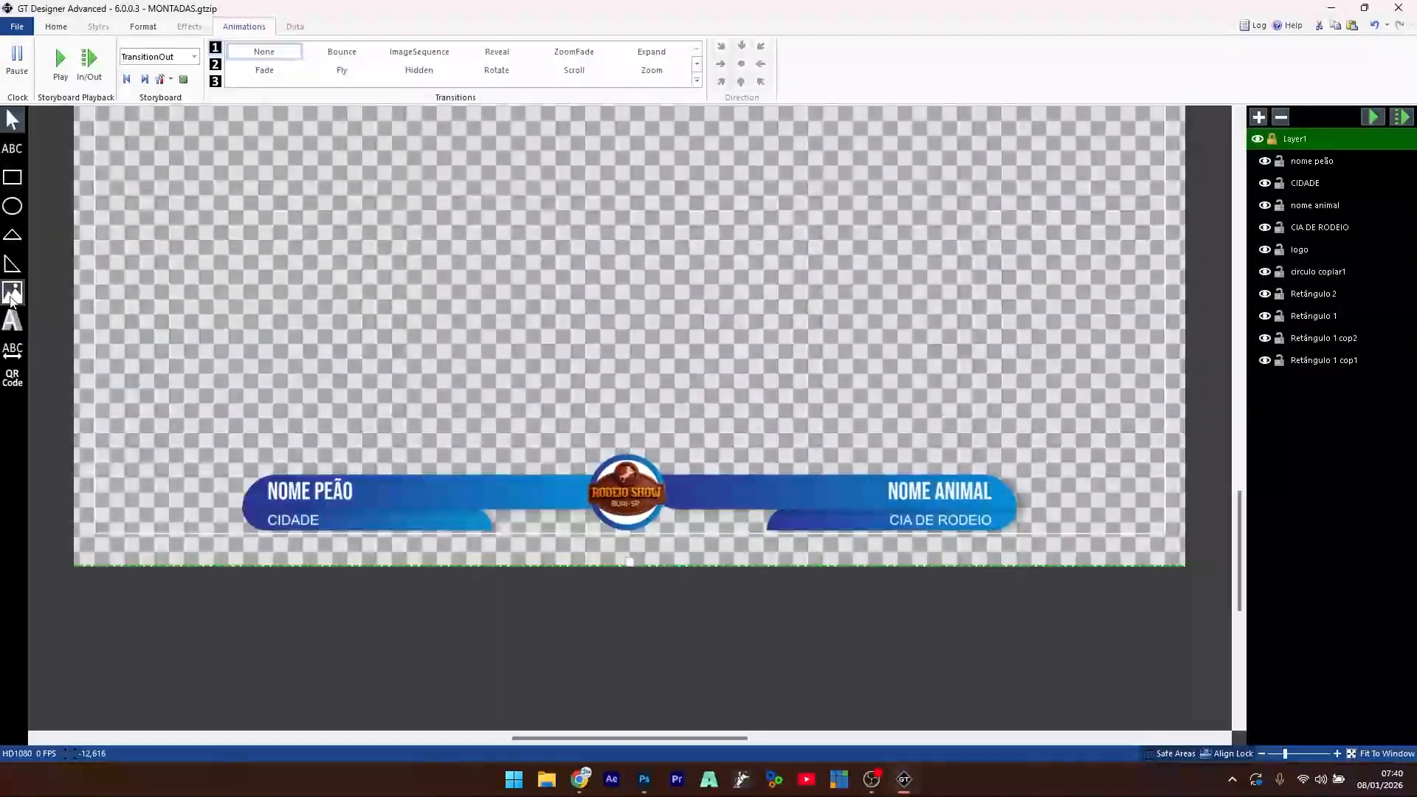
click(11, 295)
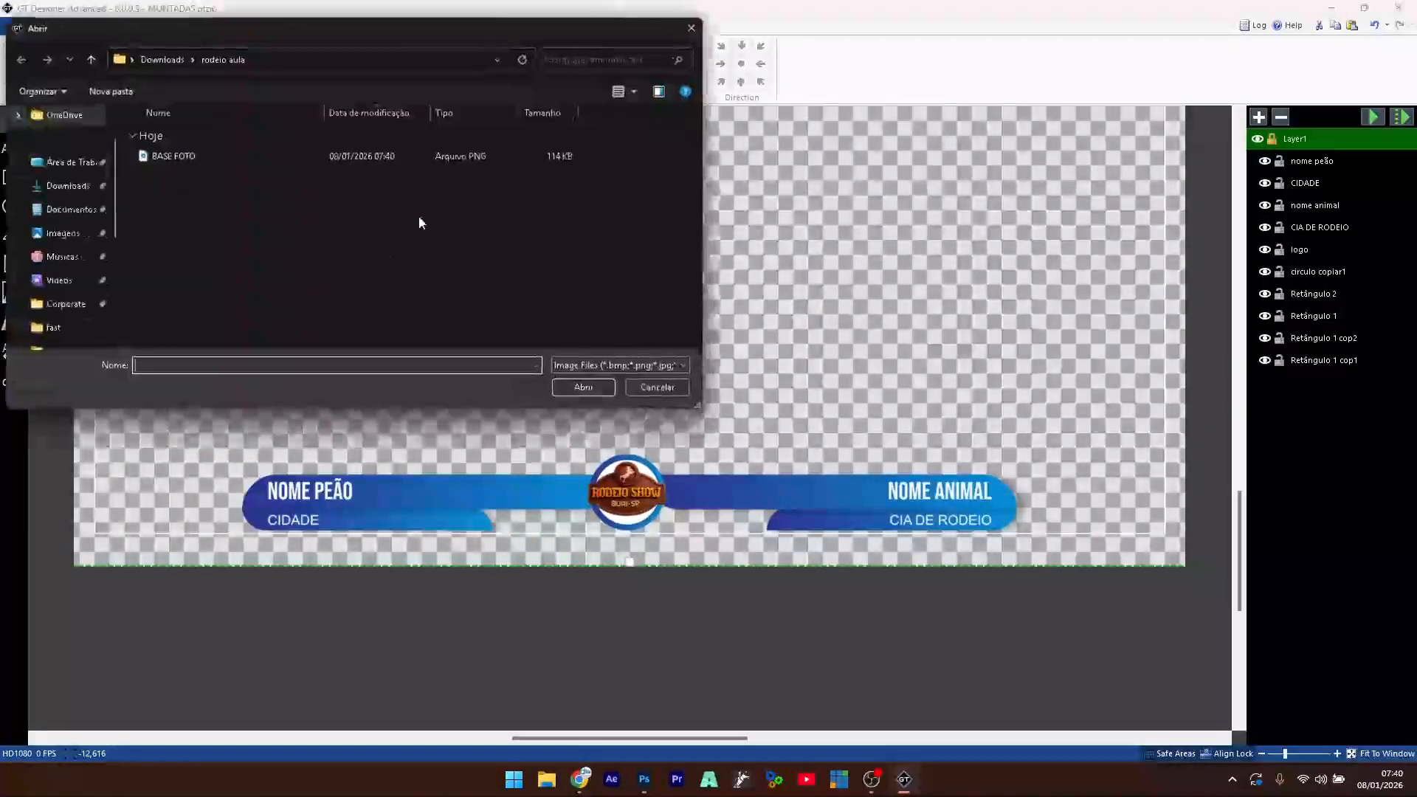
click(159, 157)
double_click(161, 158)
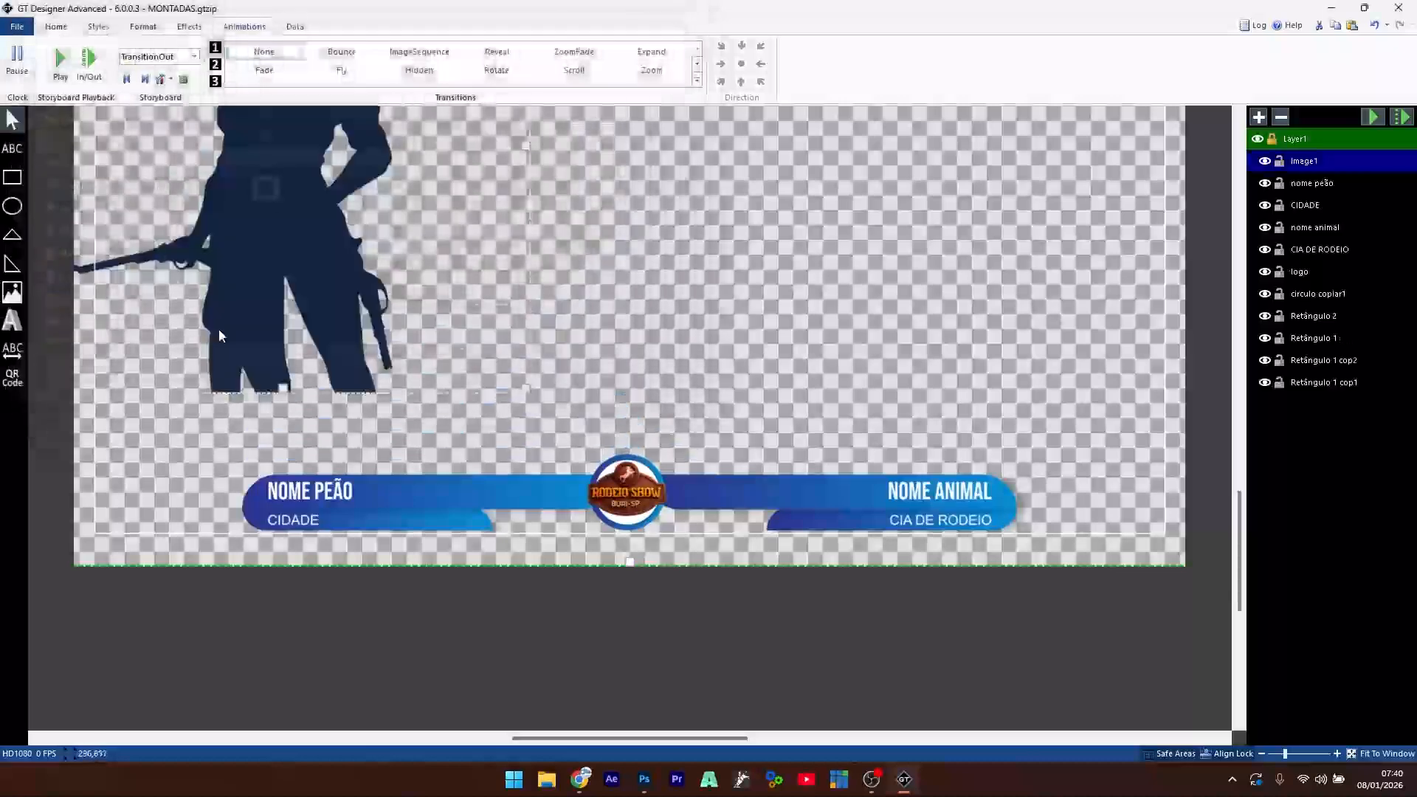
click(676, 259)
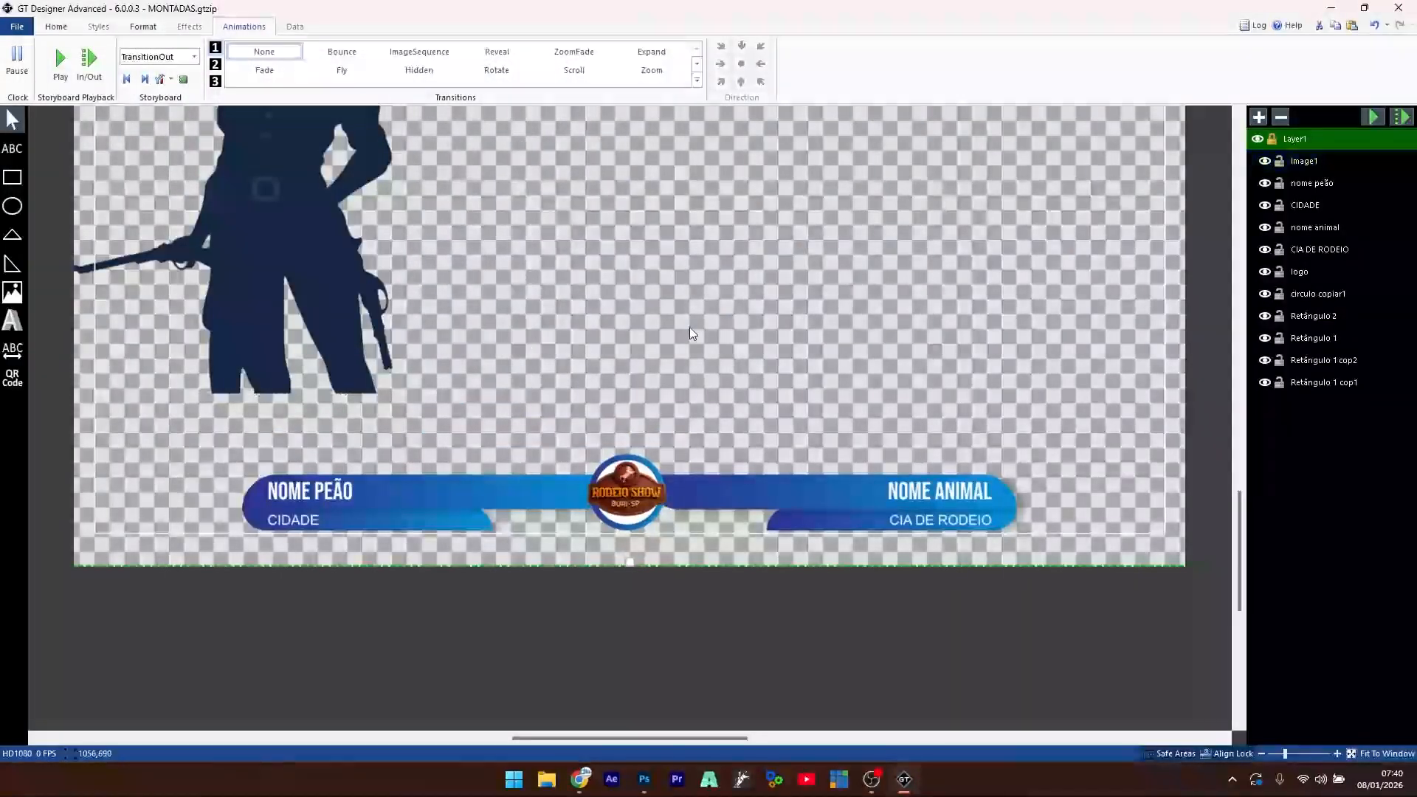
scroll(618, 466, up, 5)
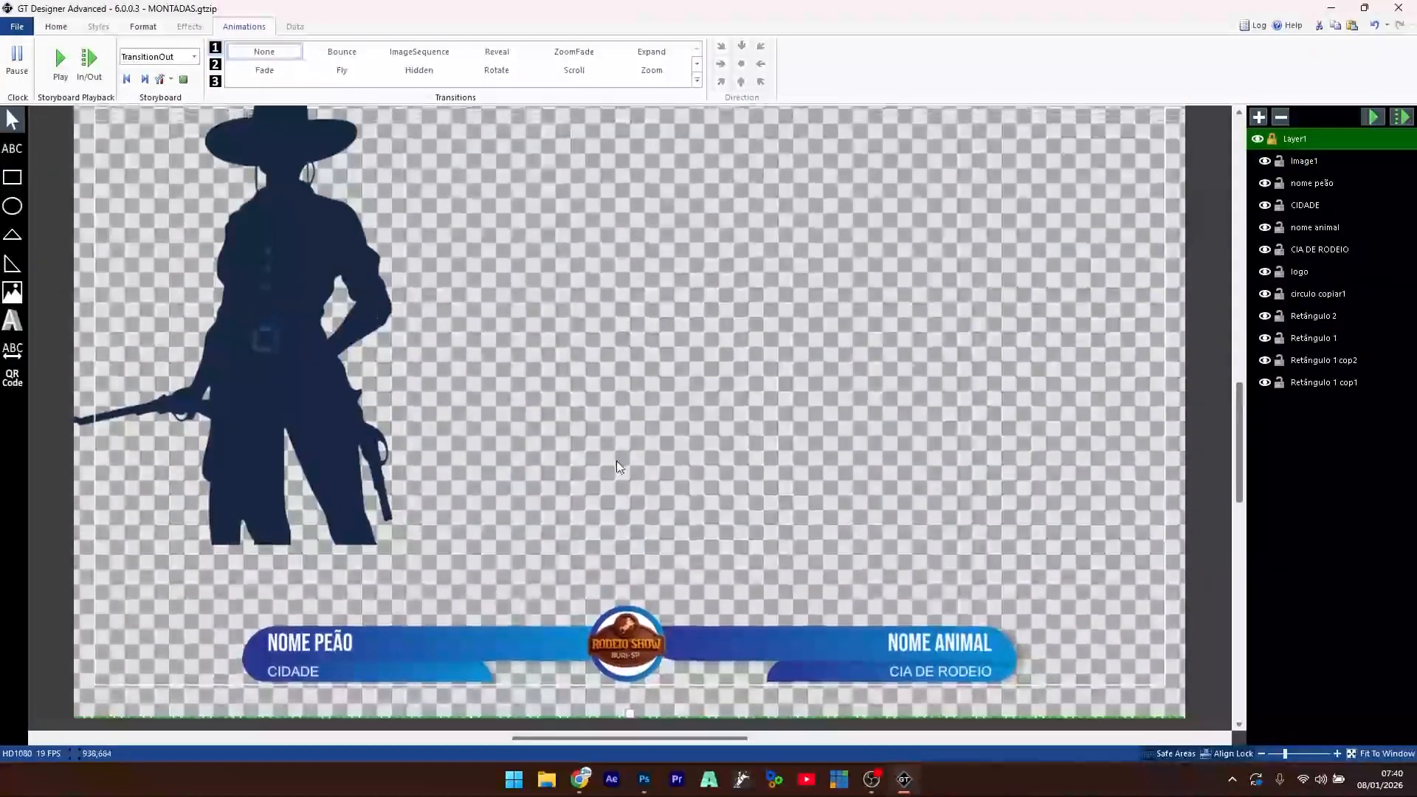
- Scale down the cowgirl silhouette and place it at the left end of the NOME PEÃO banner
drag(294, 318, 477, 378)
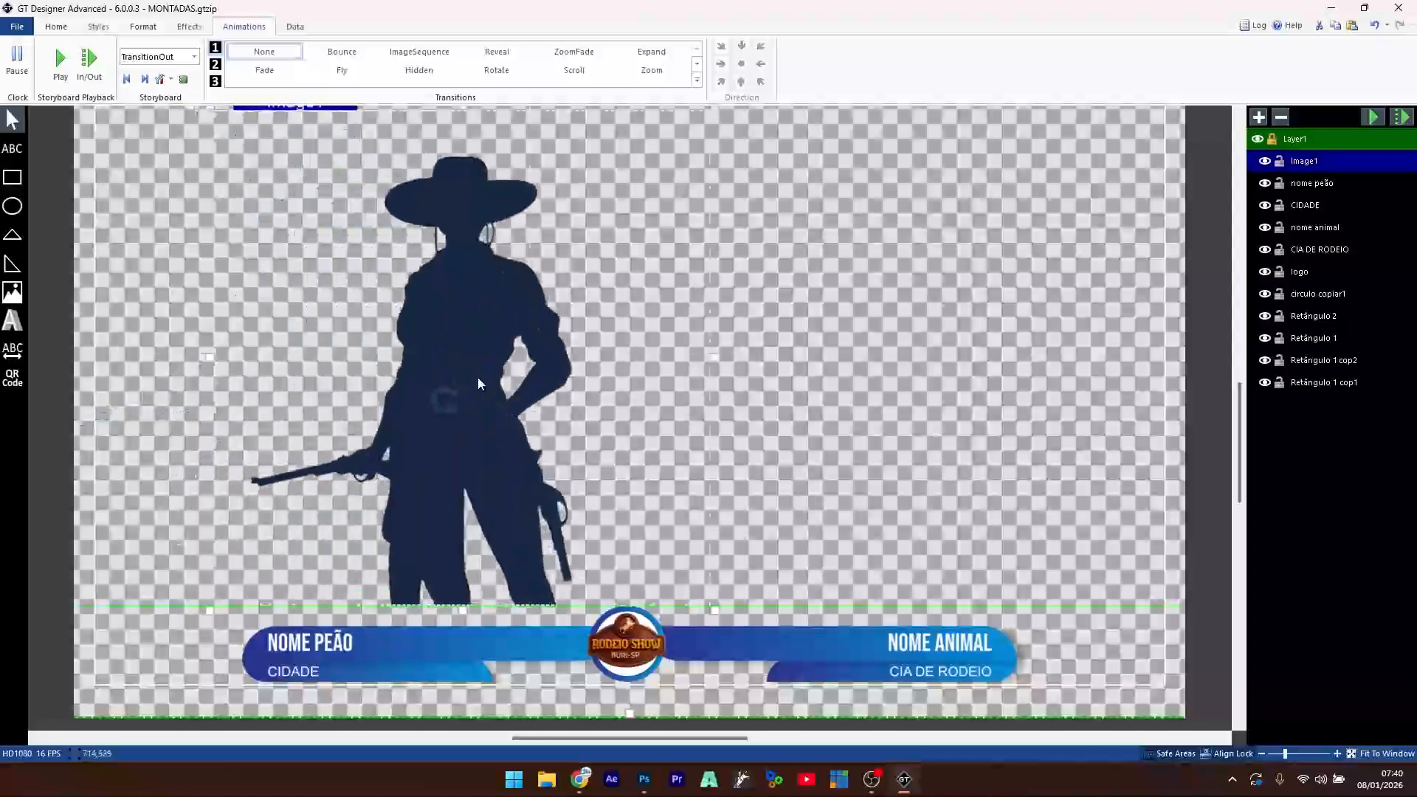
drag(468, 311, 476, 343)
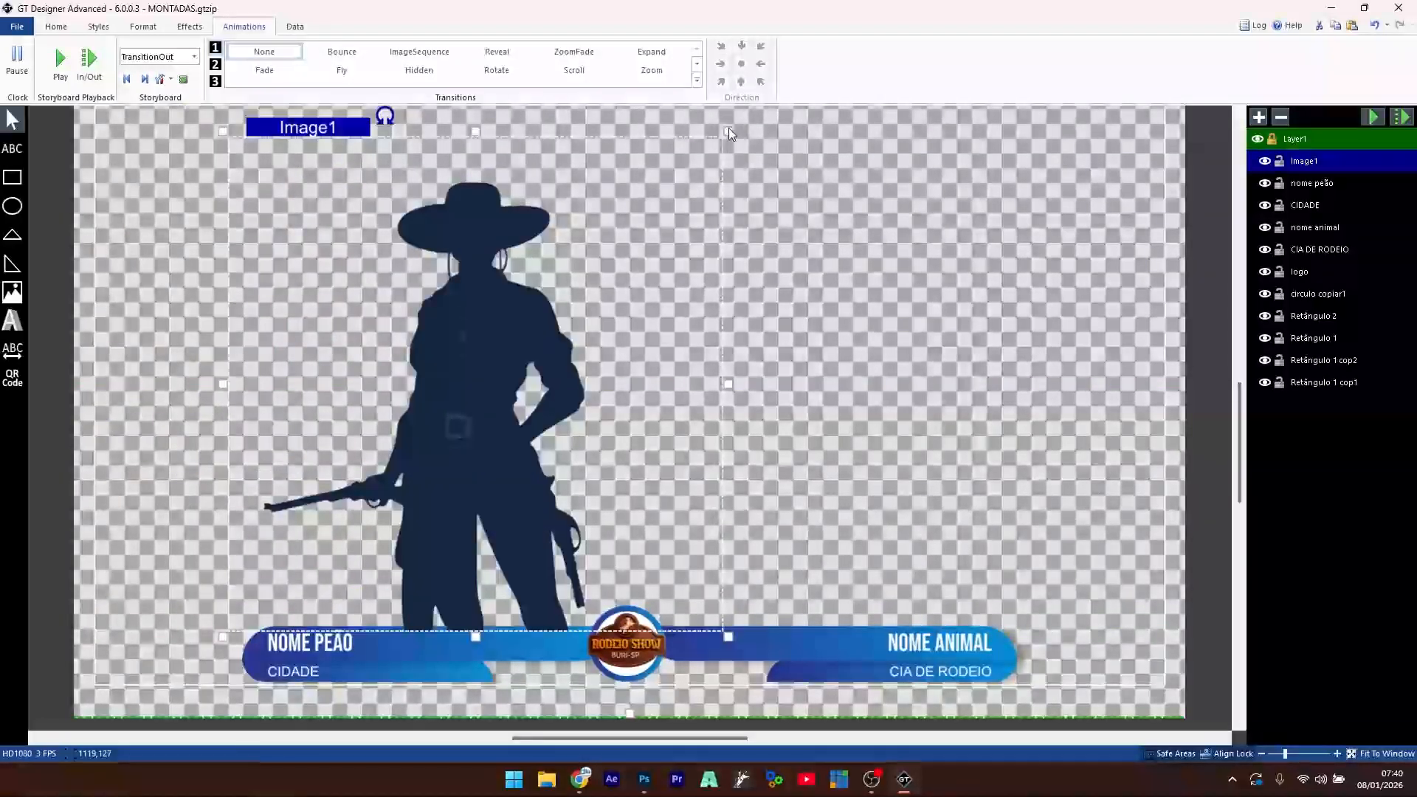
drag(726, 138, 529, 428)
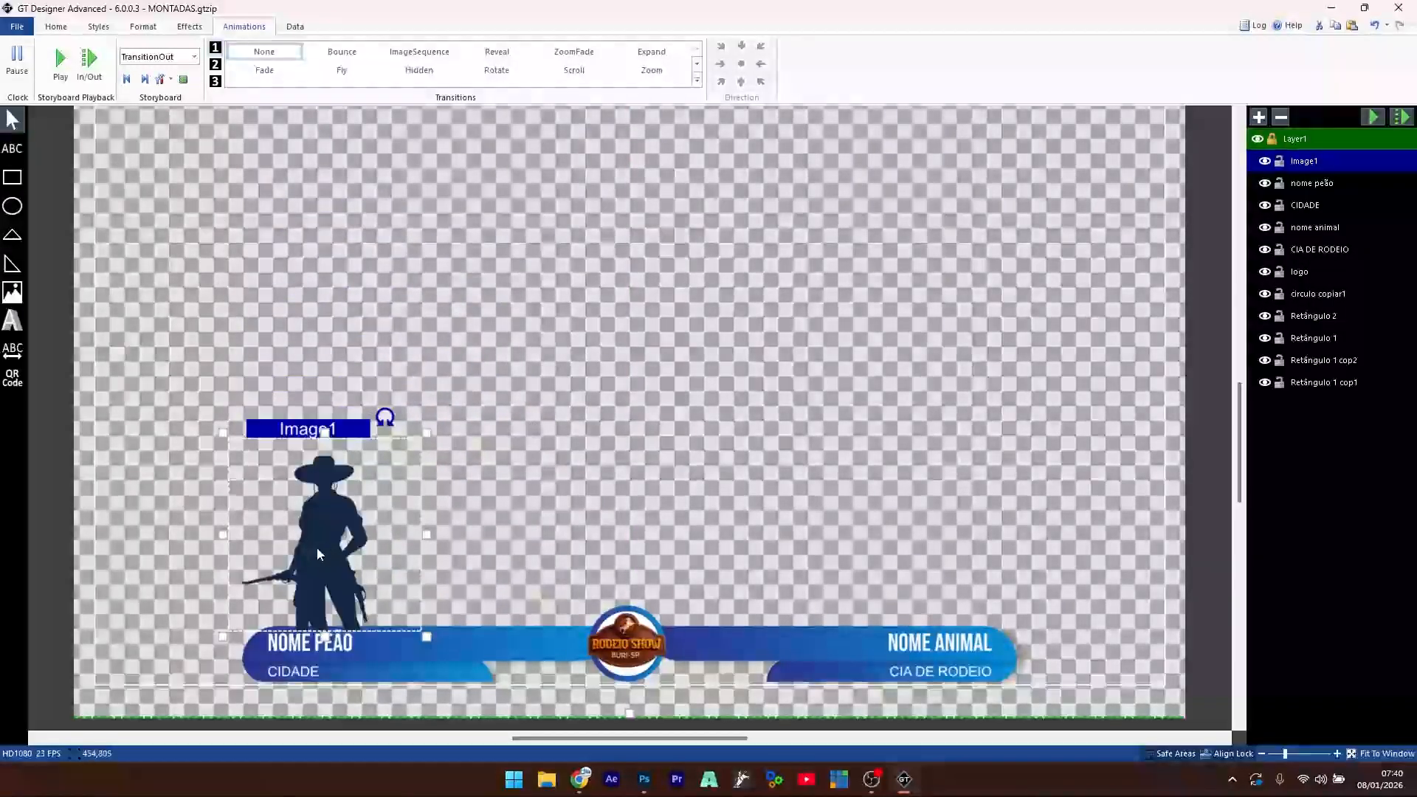
drag(318, 554, 226, 628)
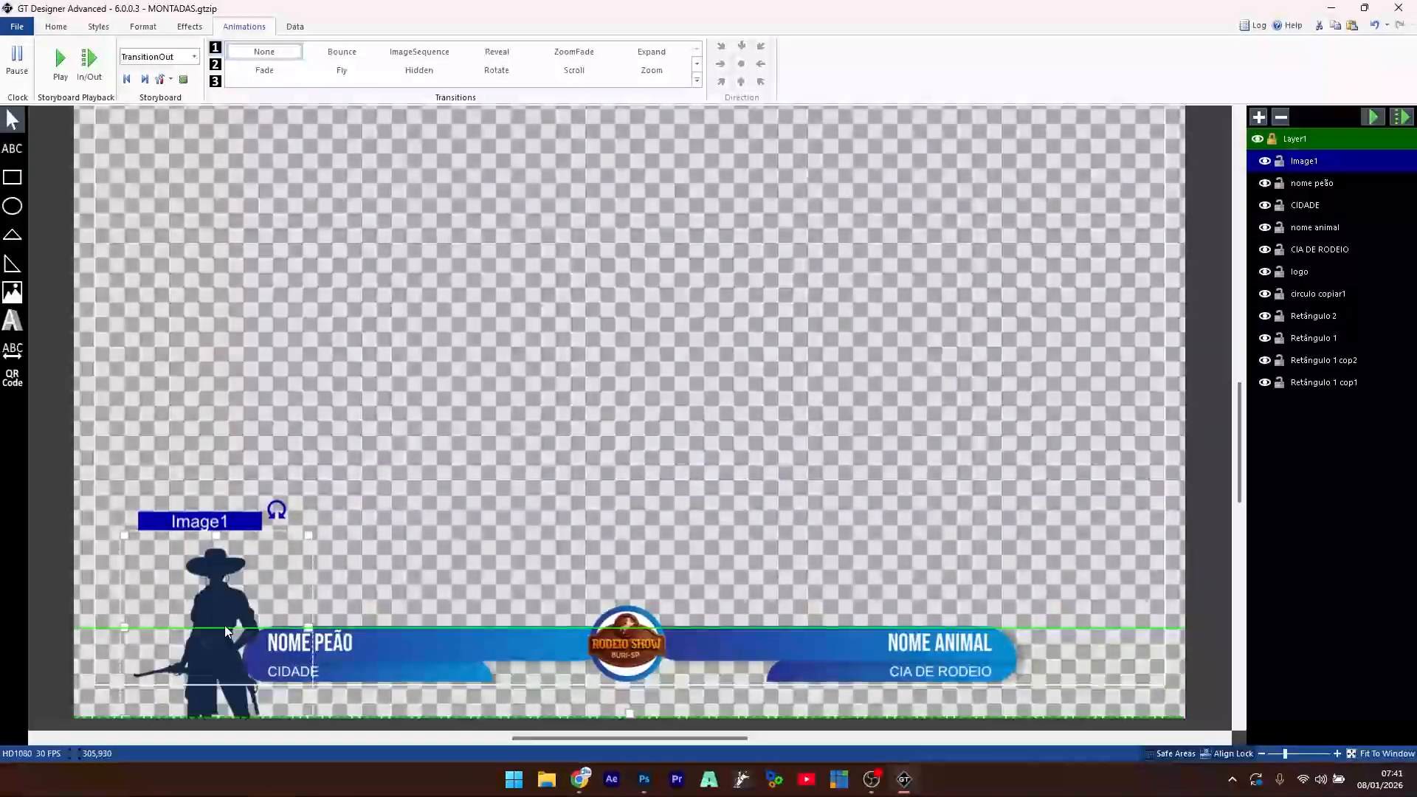
drag(225, 628, 228, 631)
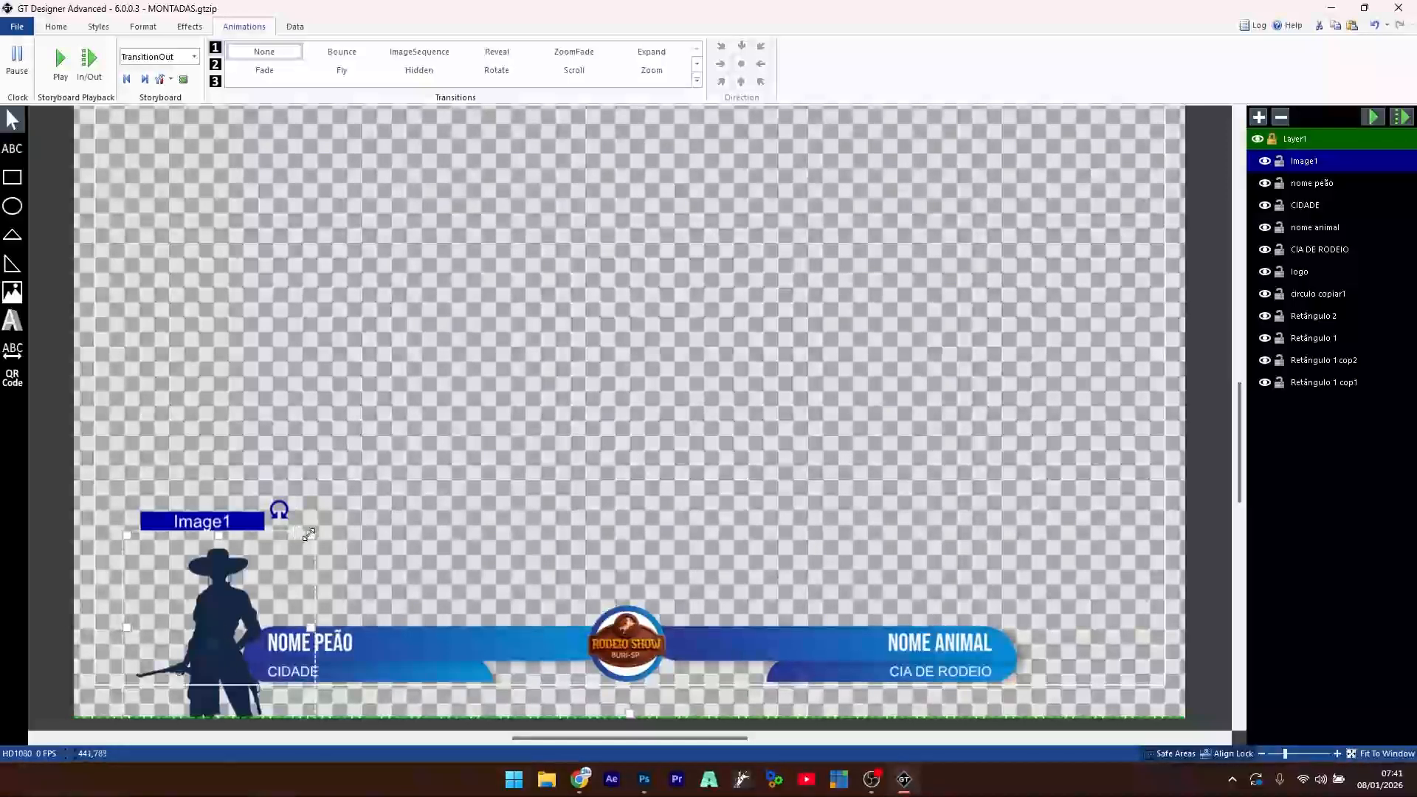
drag(308, 534, 289, 563)
drag(201, 646, 221, 640)
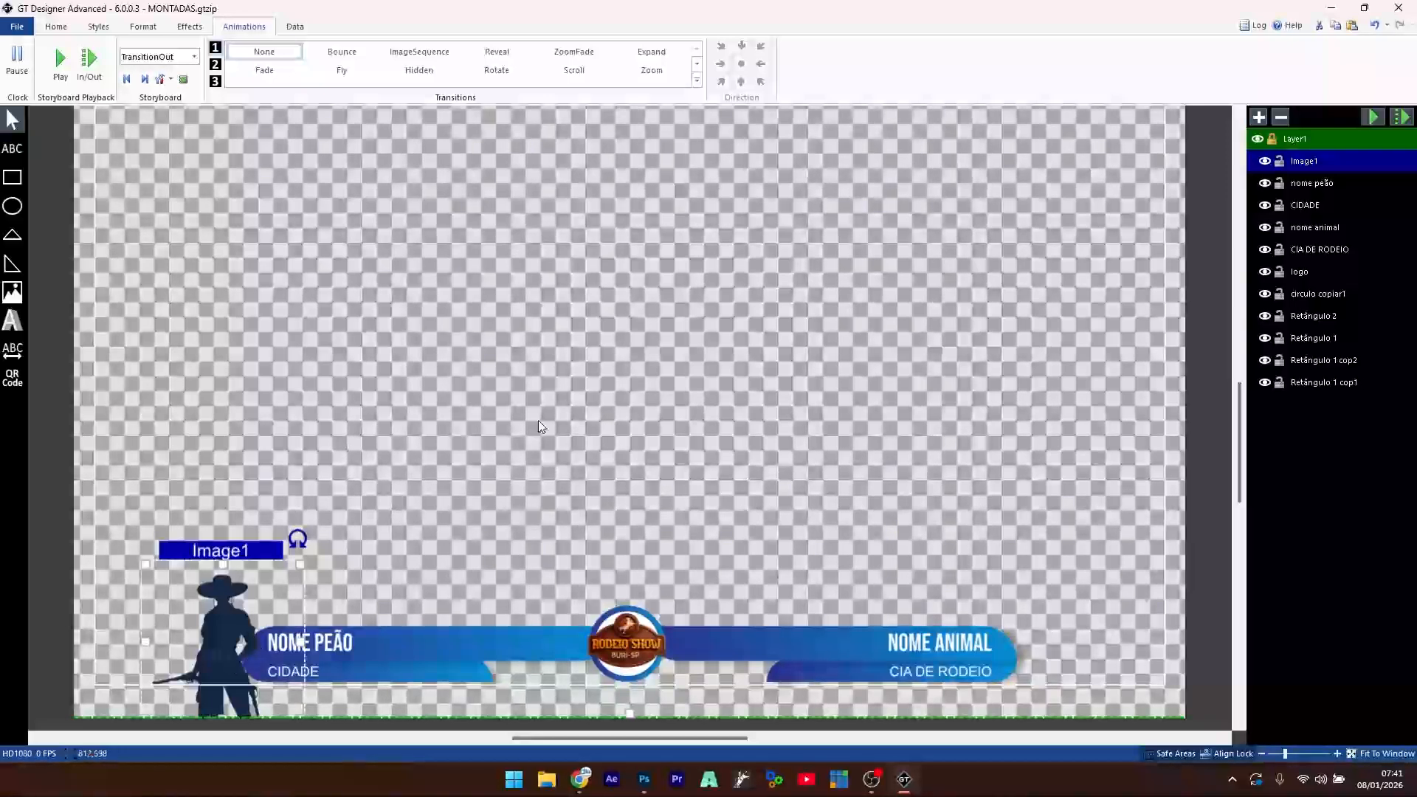
- Rename the Image1 layer to FOTO
click(1310, 166)
text(FO)
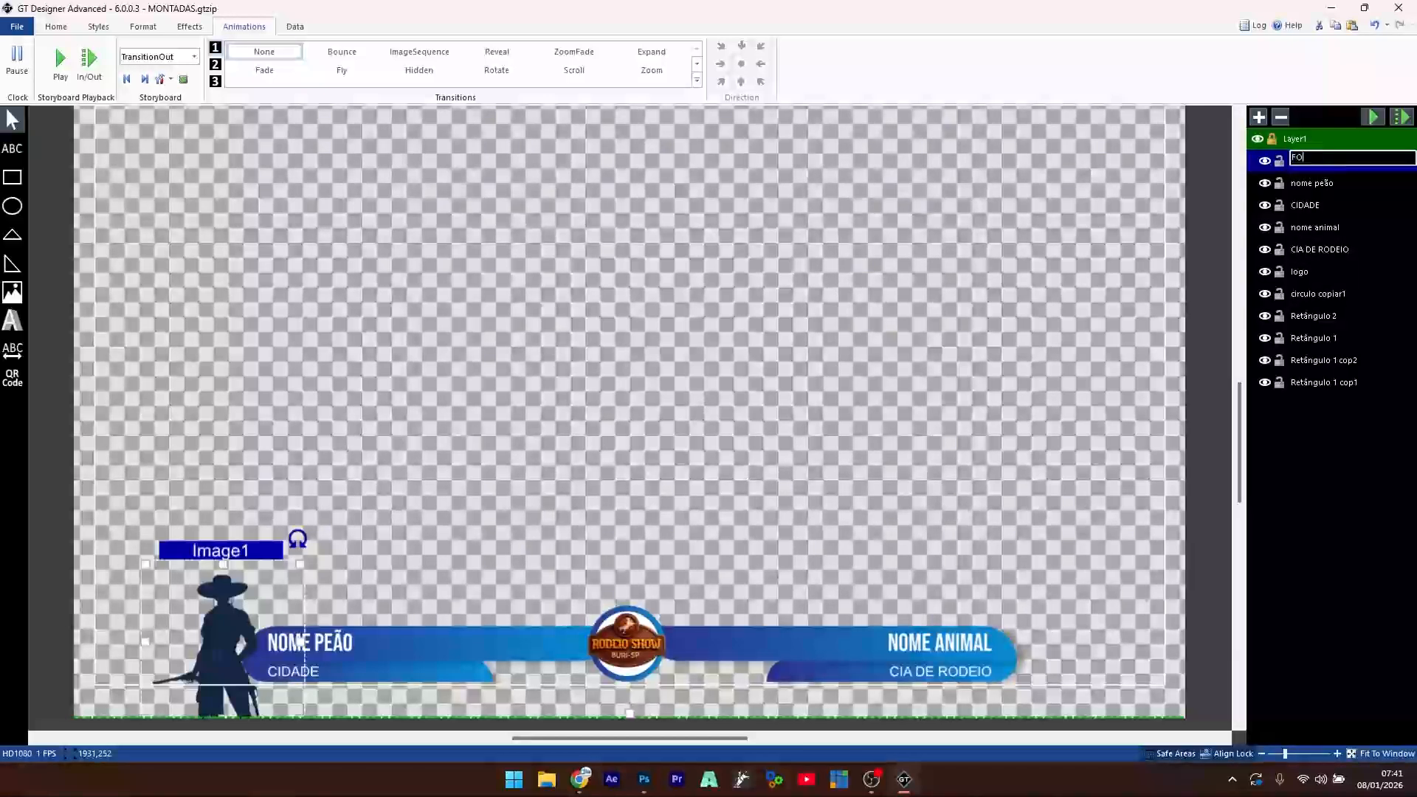
text(TO)
click(1312, 183)
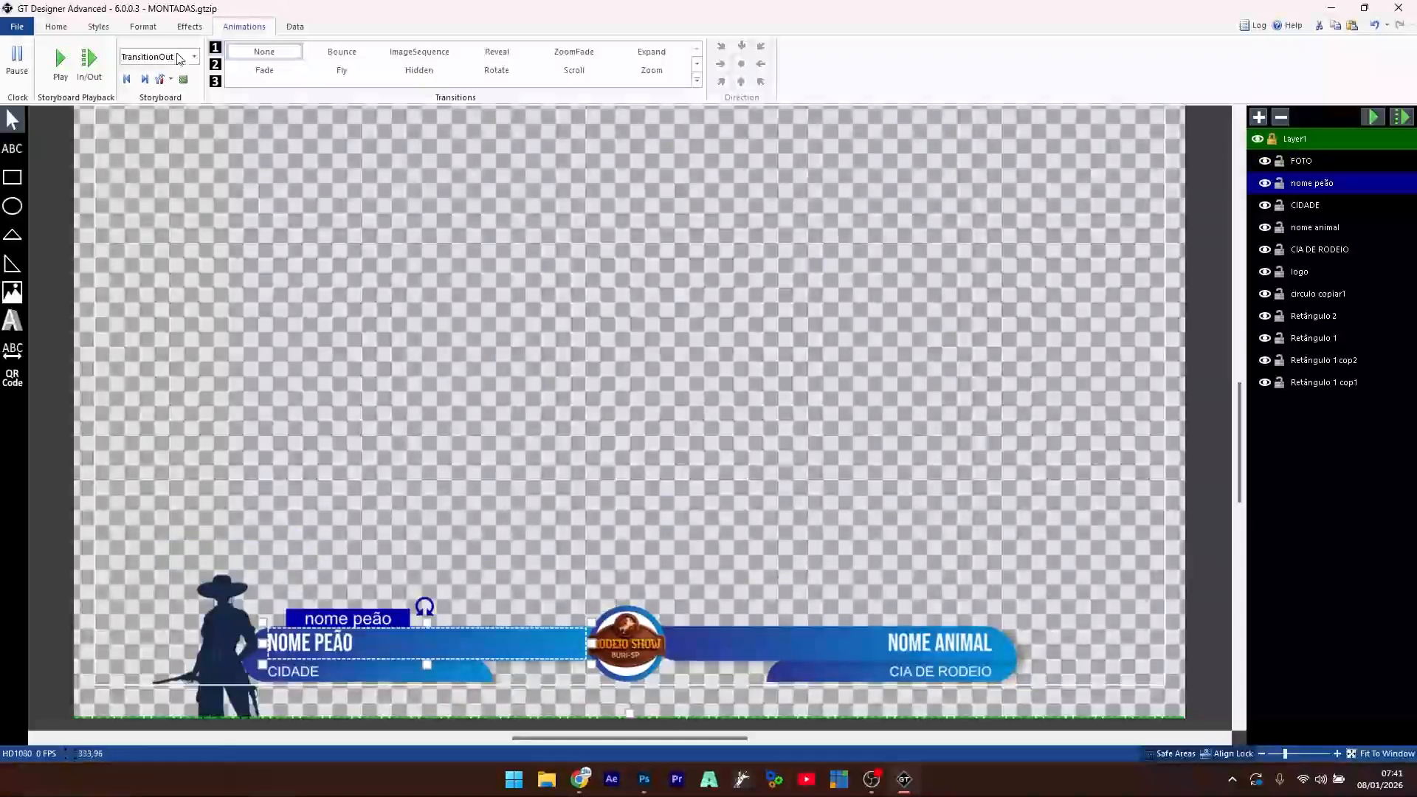
- Give FOTO an Expand entry transition with 0,30 duration and 0,5 delay
click(212, 618)
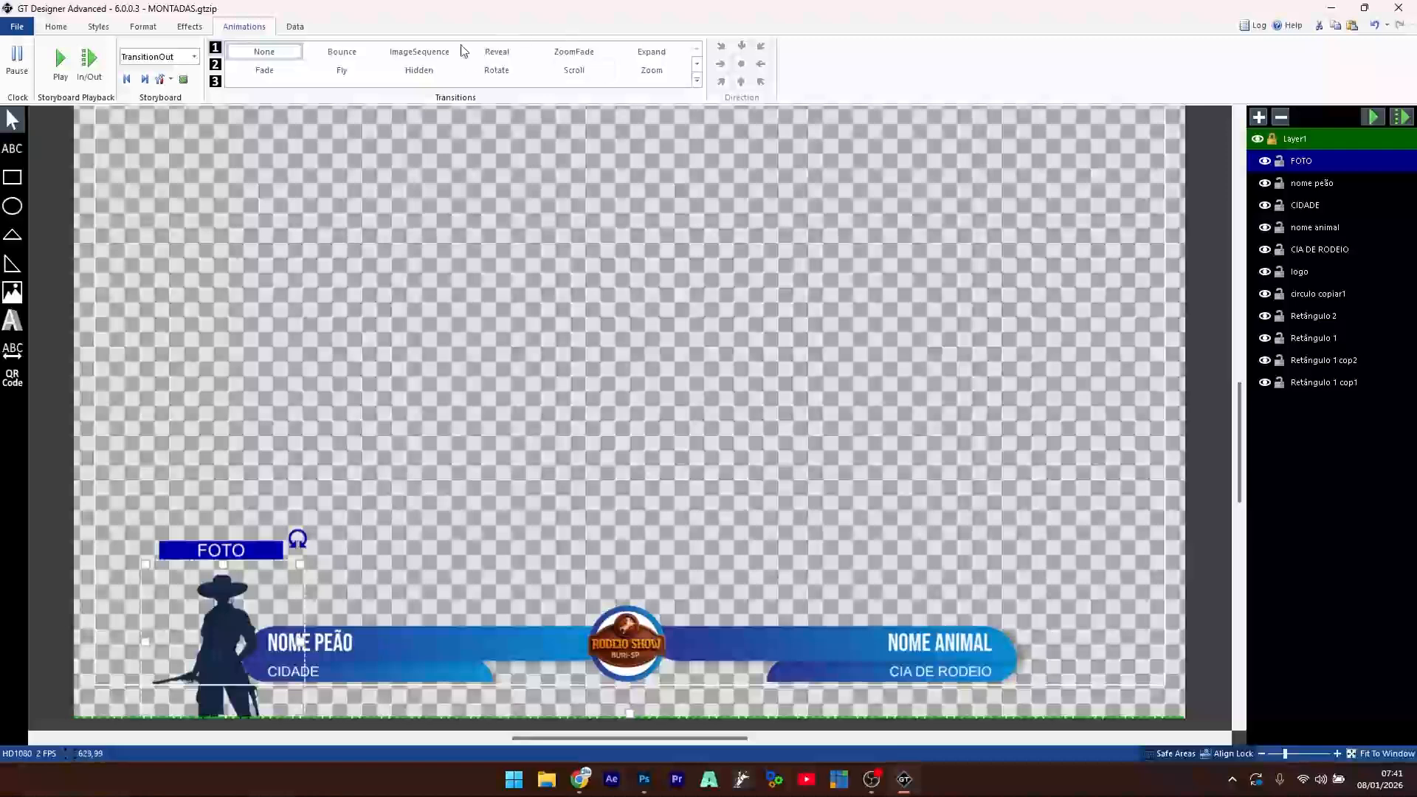
click(642, 53)
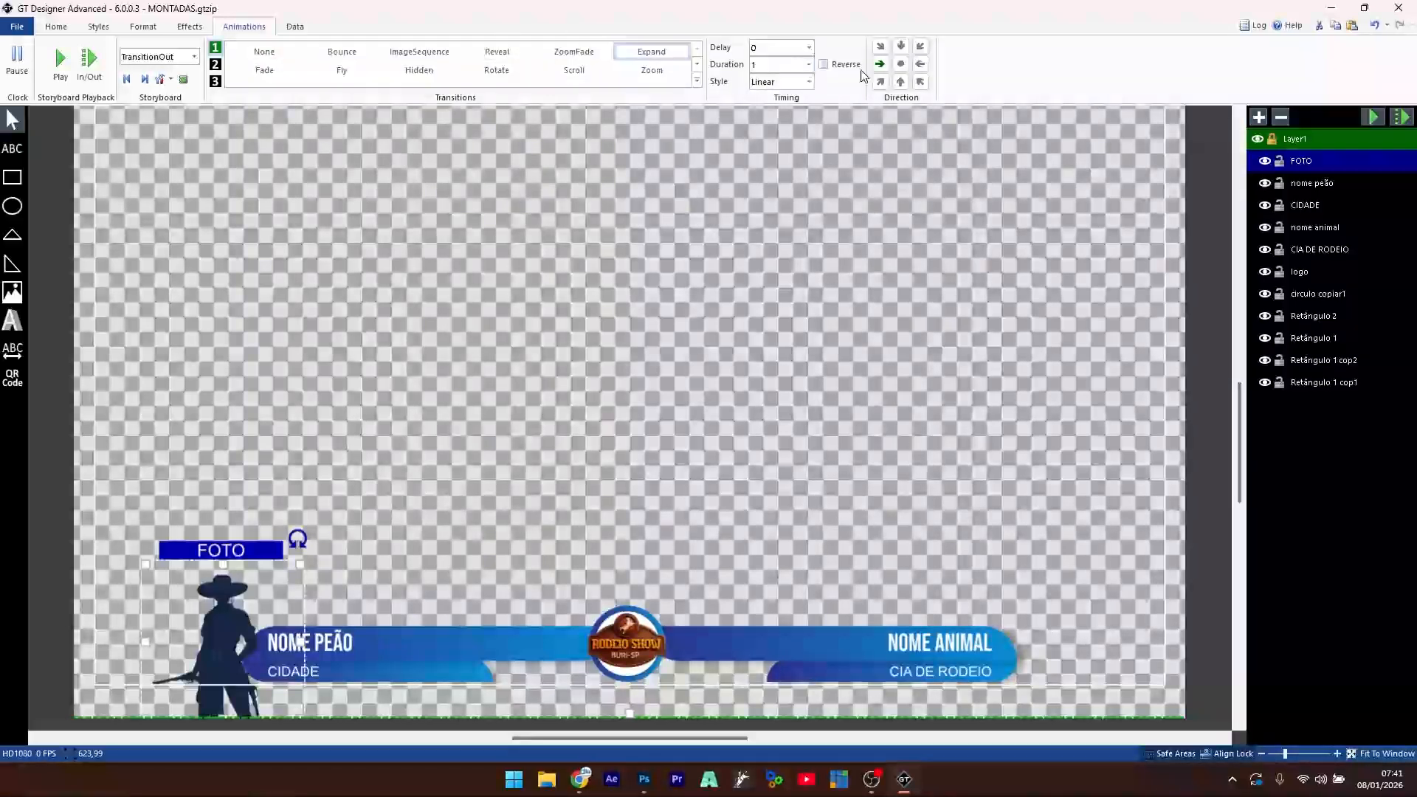
click(803, 65)
text(0,3)
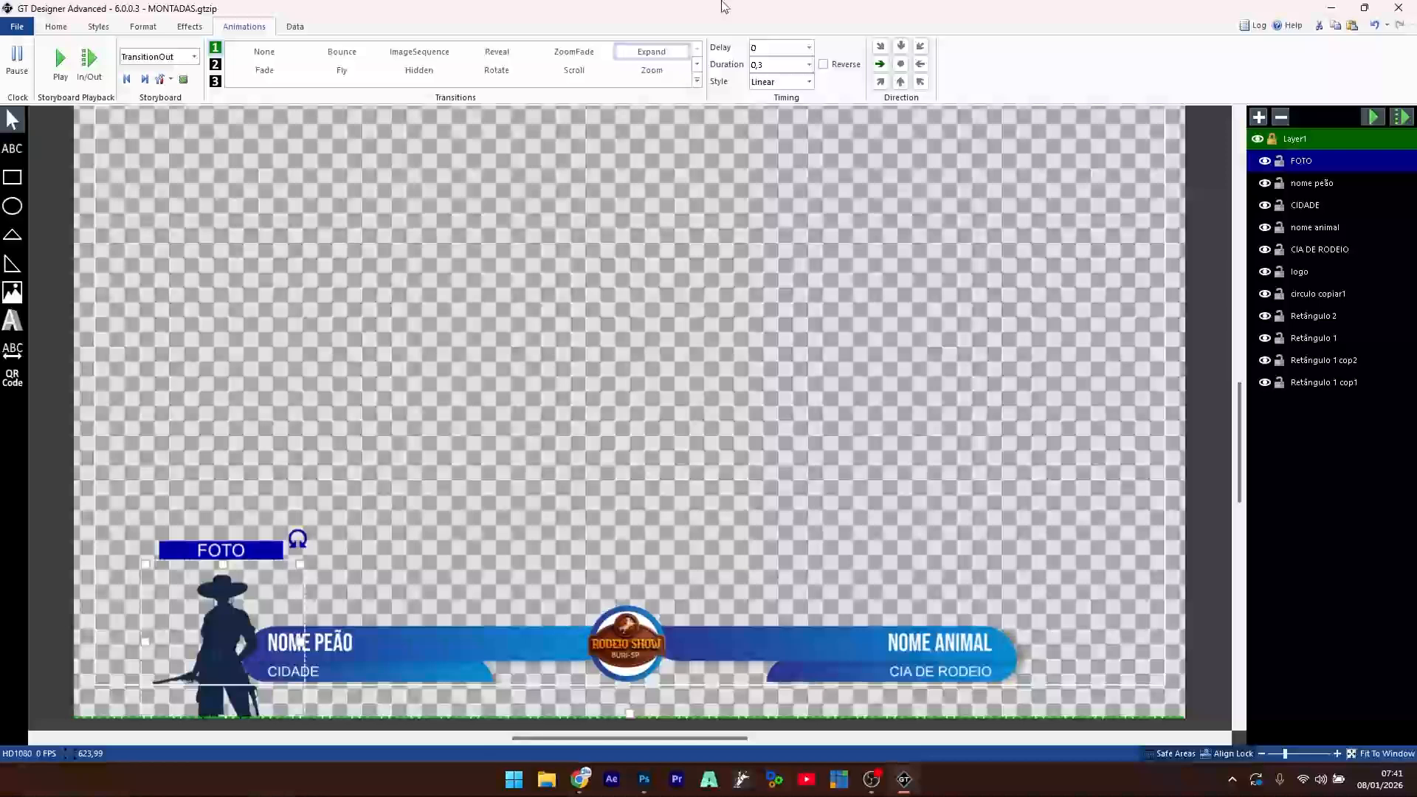
text(0)
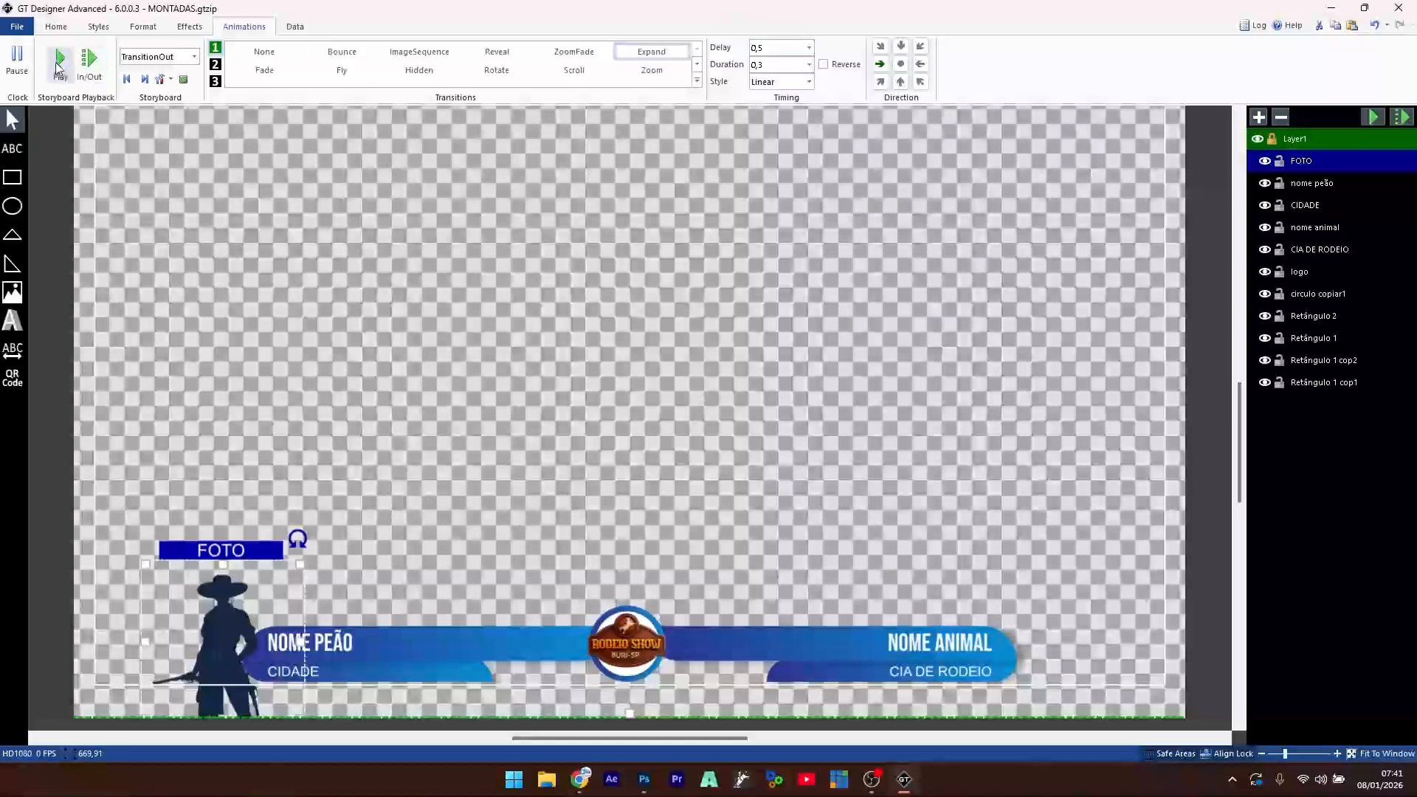
click(195, 57)
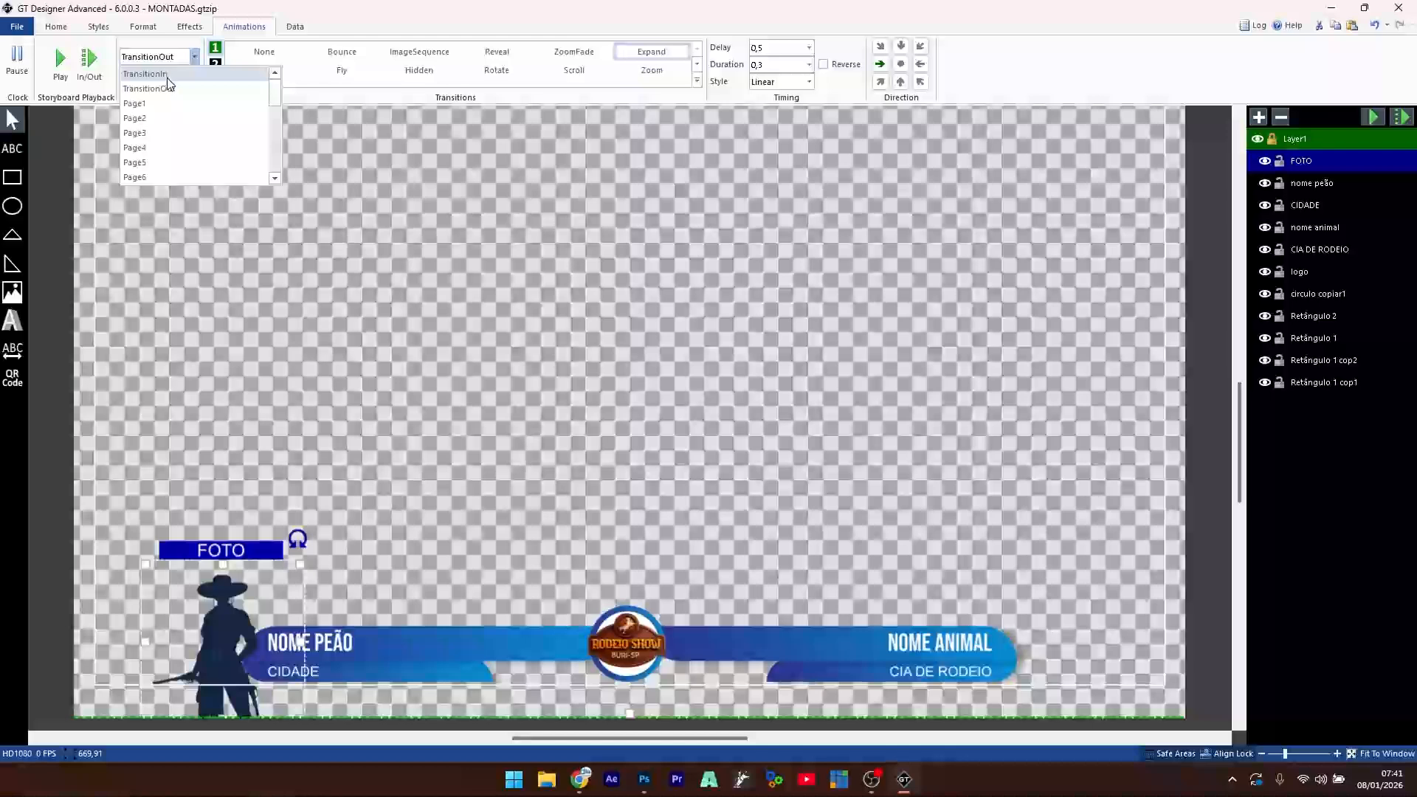
click(168, 74)
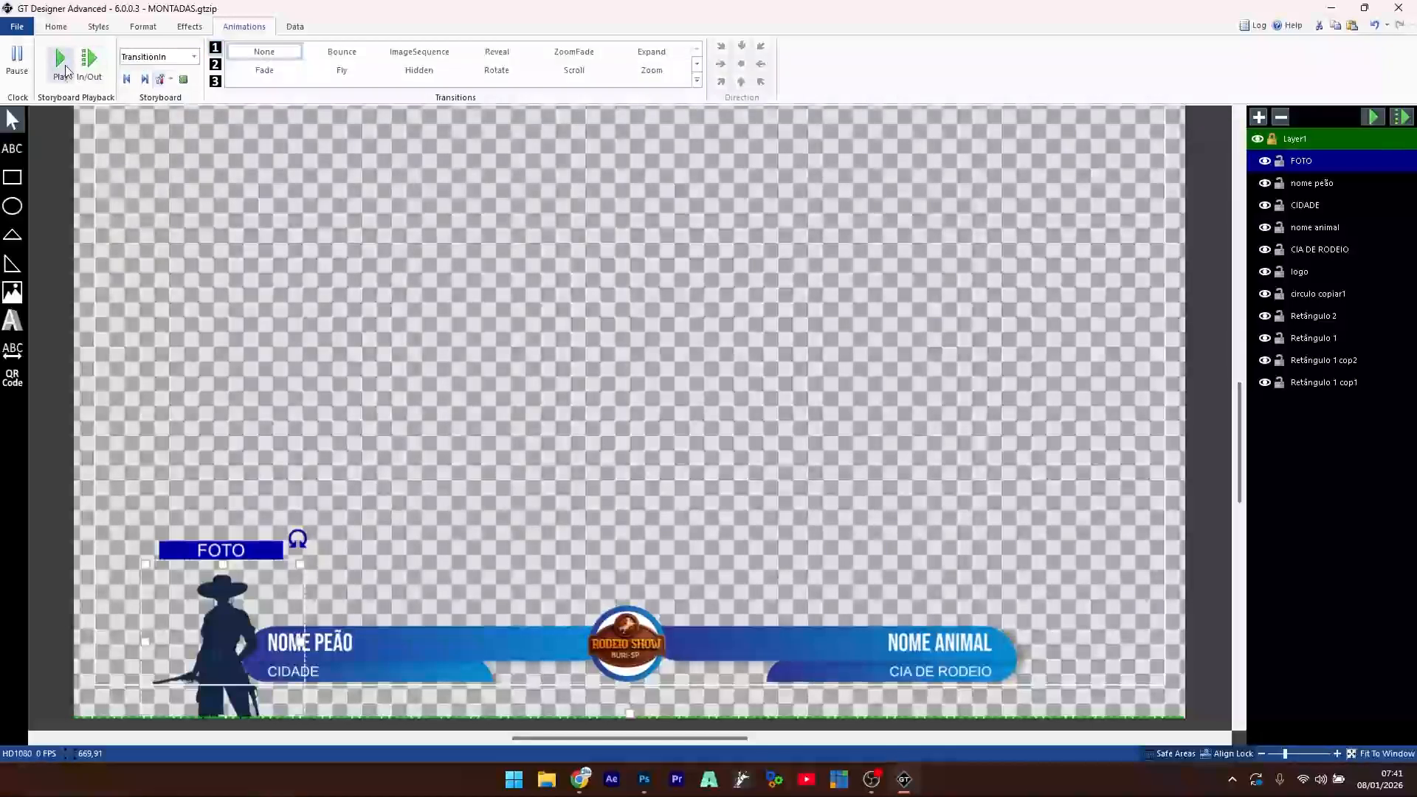
click(652, 51)
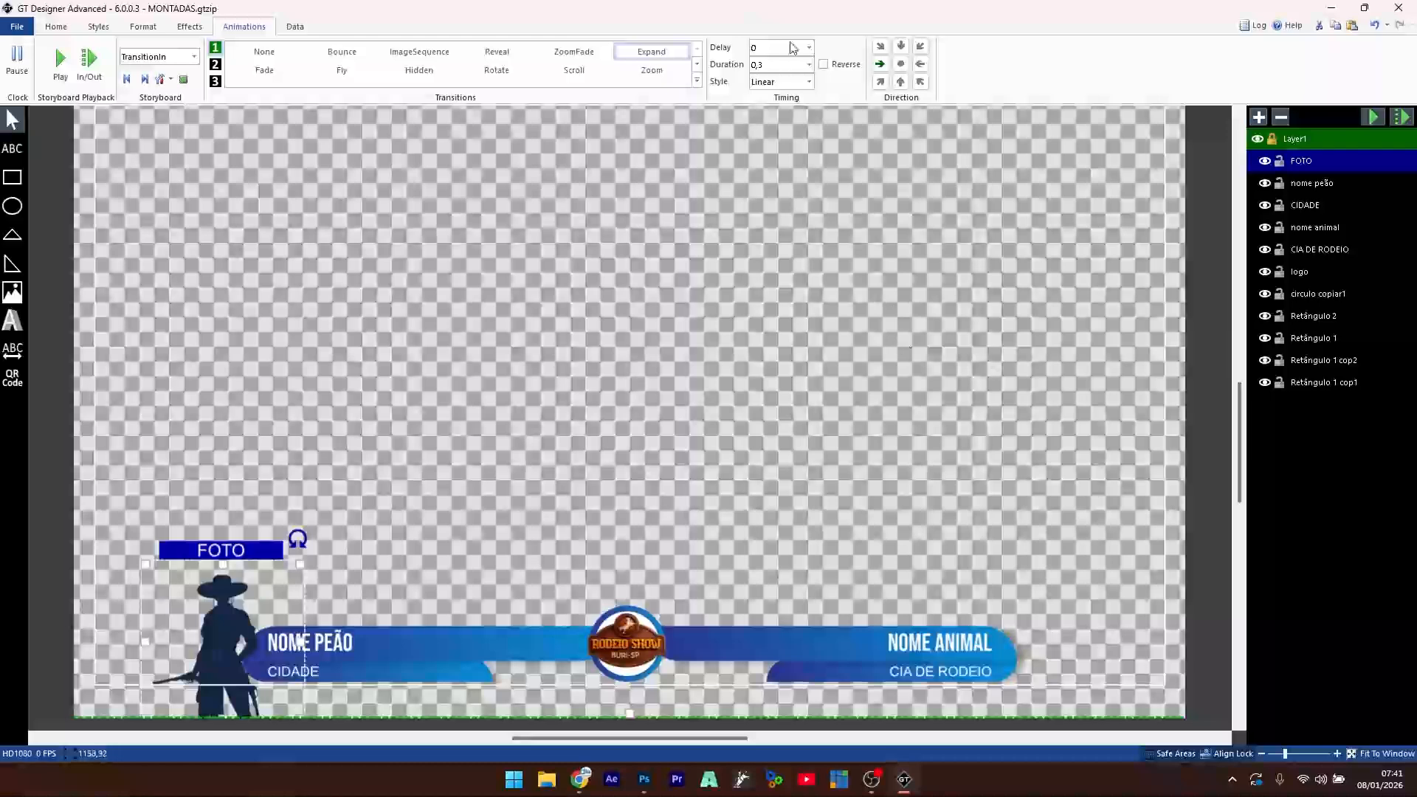
text(0,5)
- Set FOTO's exit transition to None
click(195, 57)
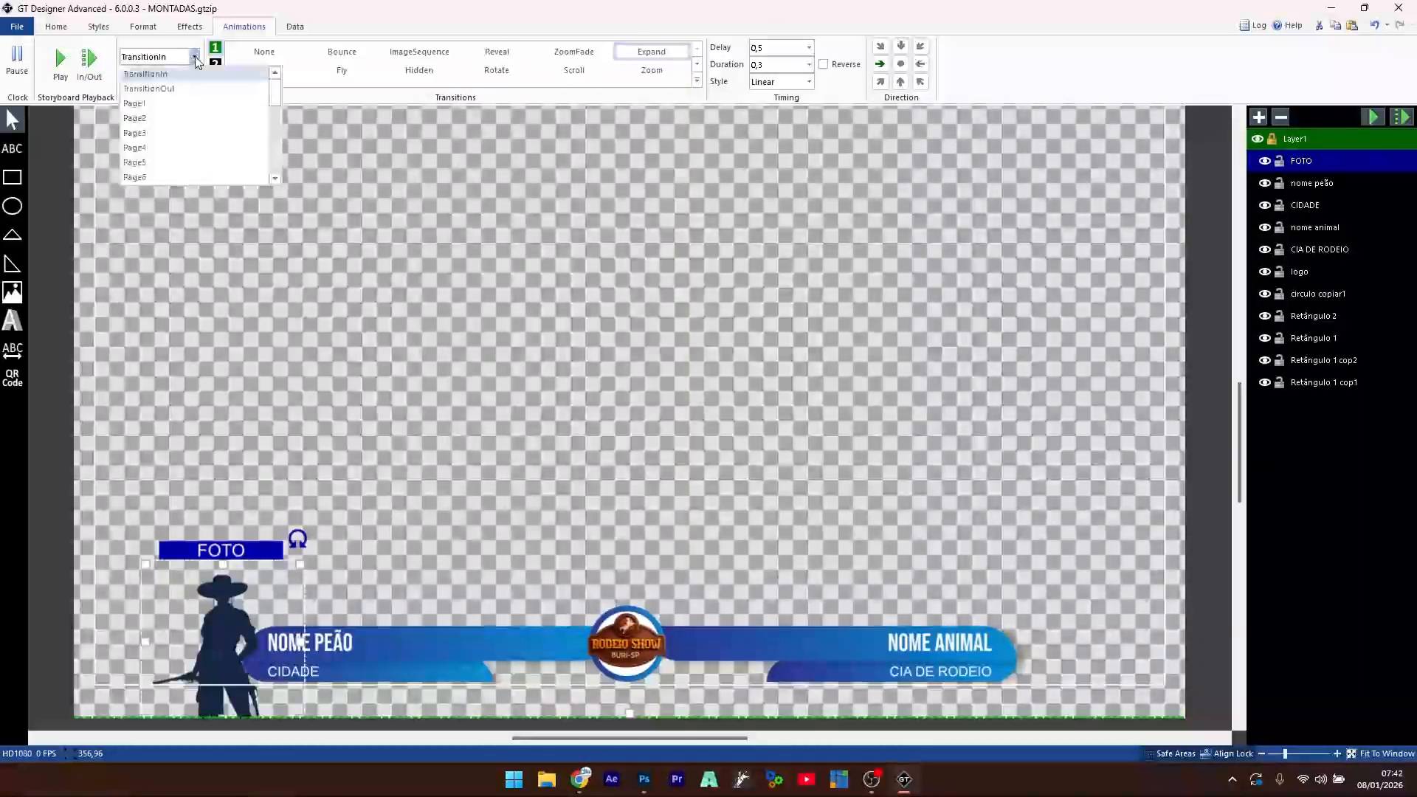
click(157, 88)
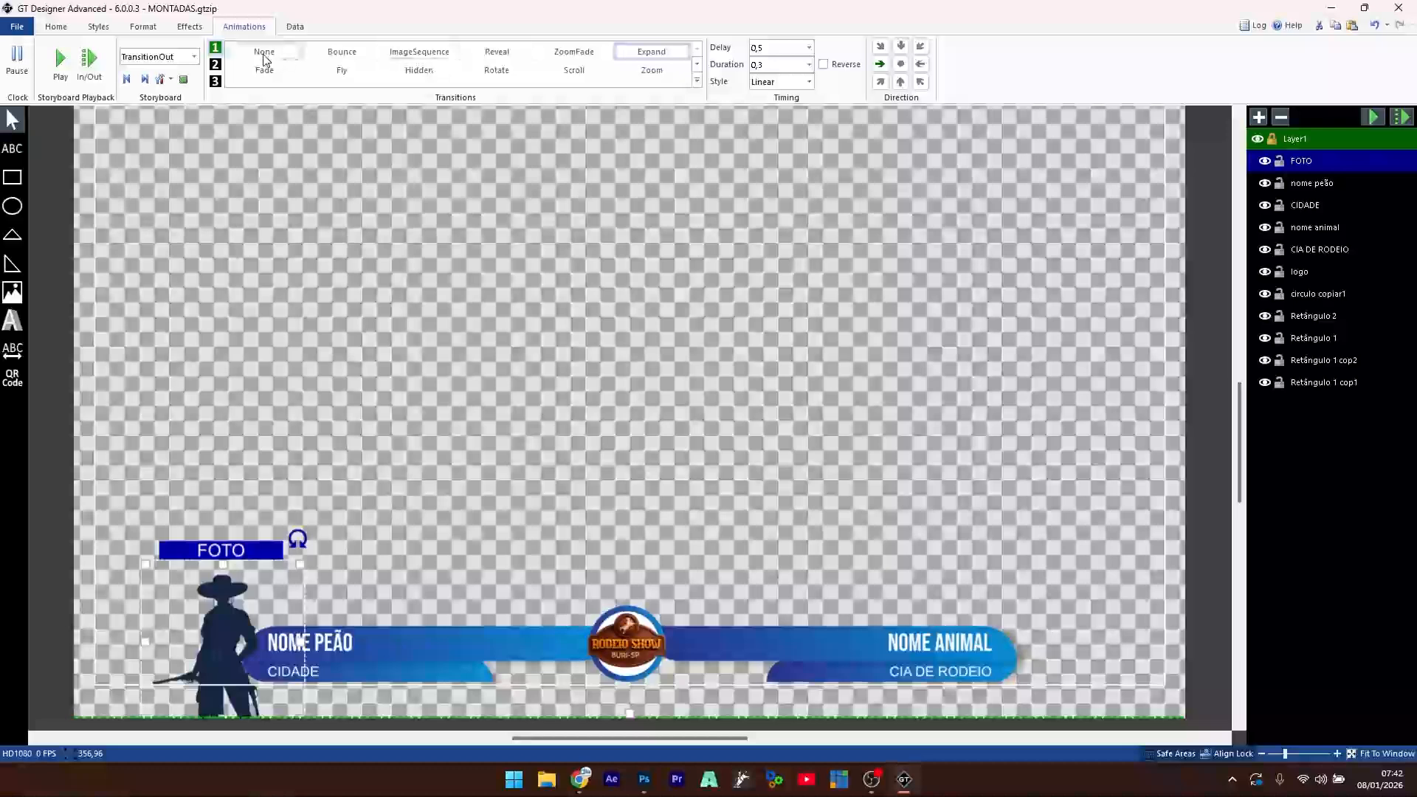
click(264, 53)
click(61, 62)
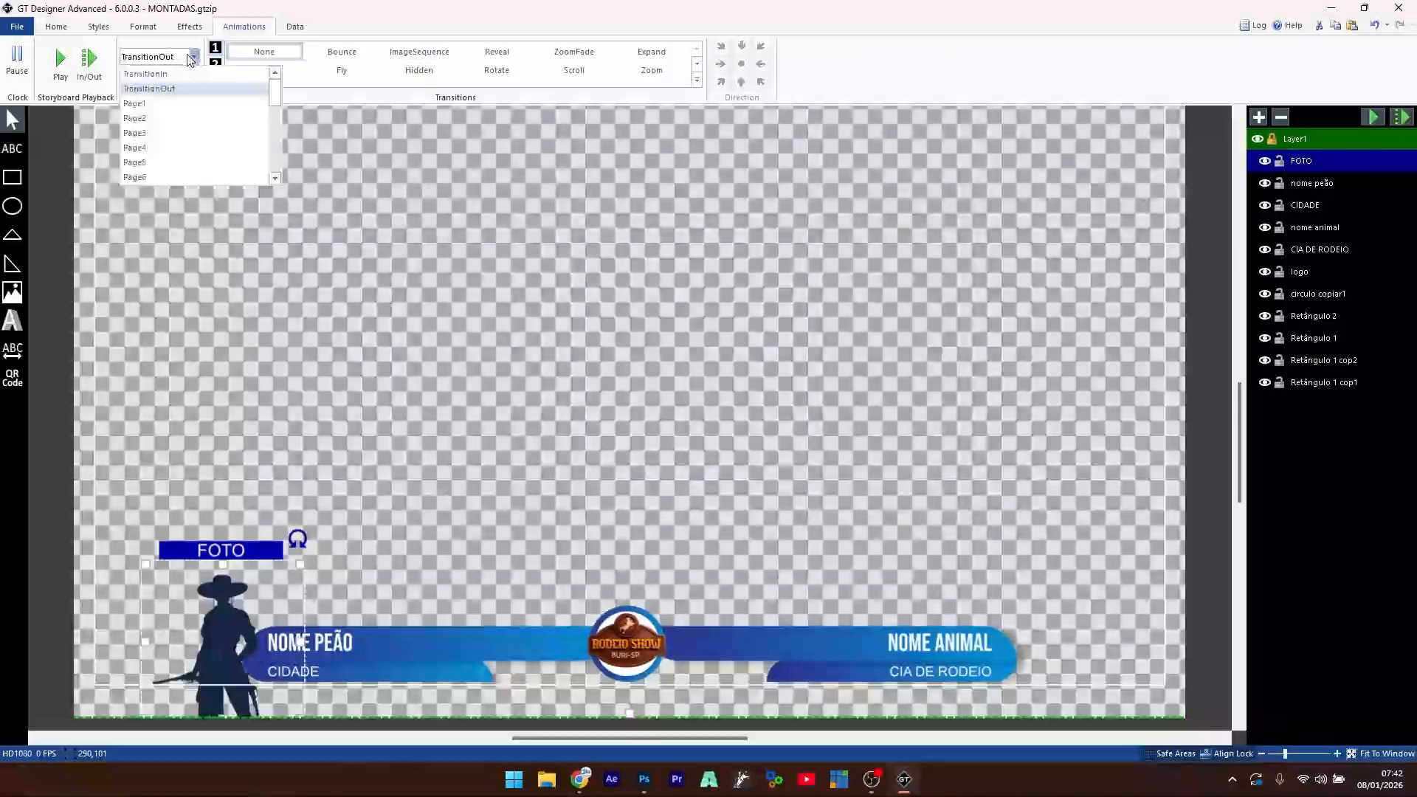
- Preview the FOTO entry animation a few times, then stop it
click(60, 62)
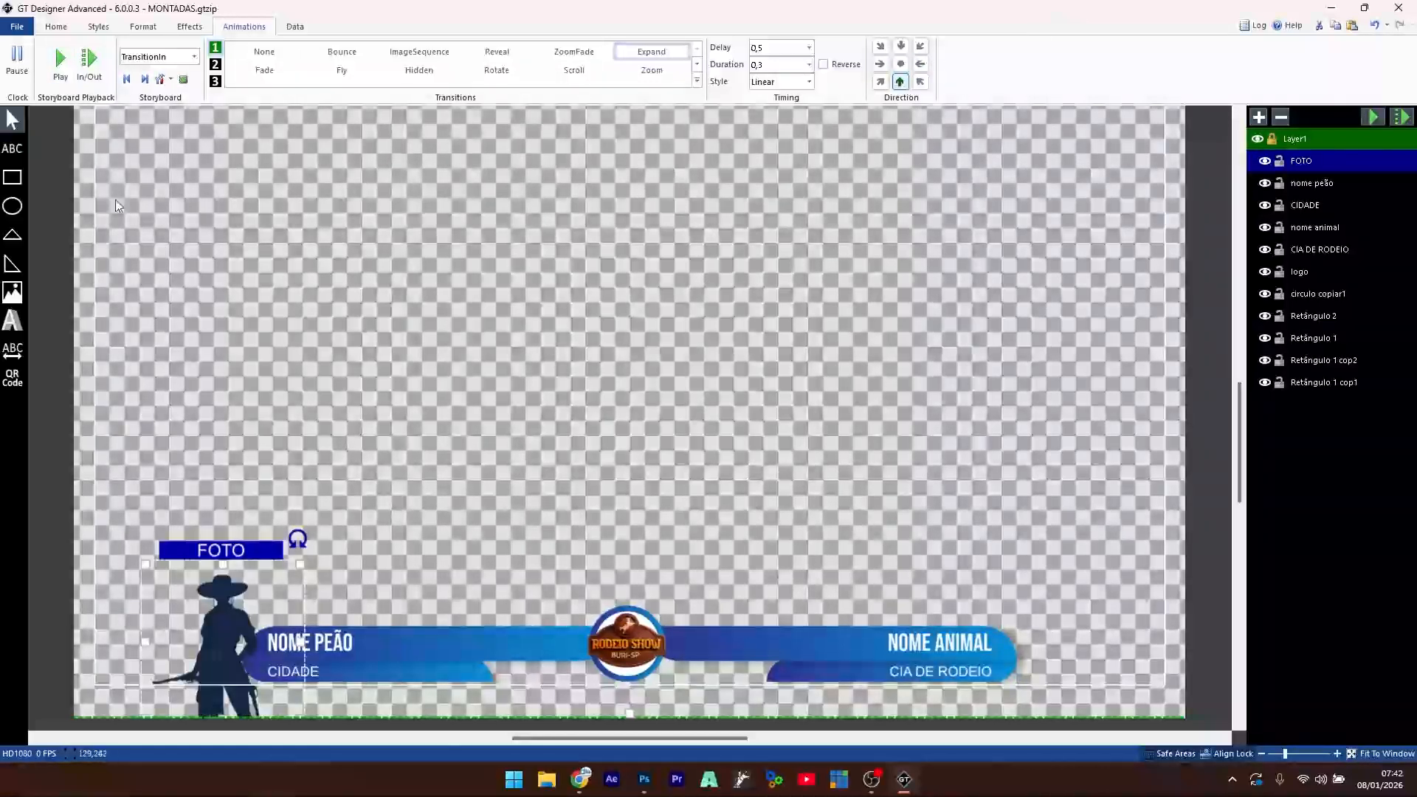
click(62, 71)
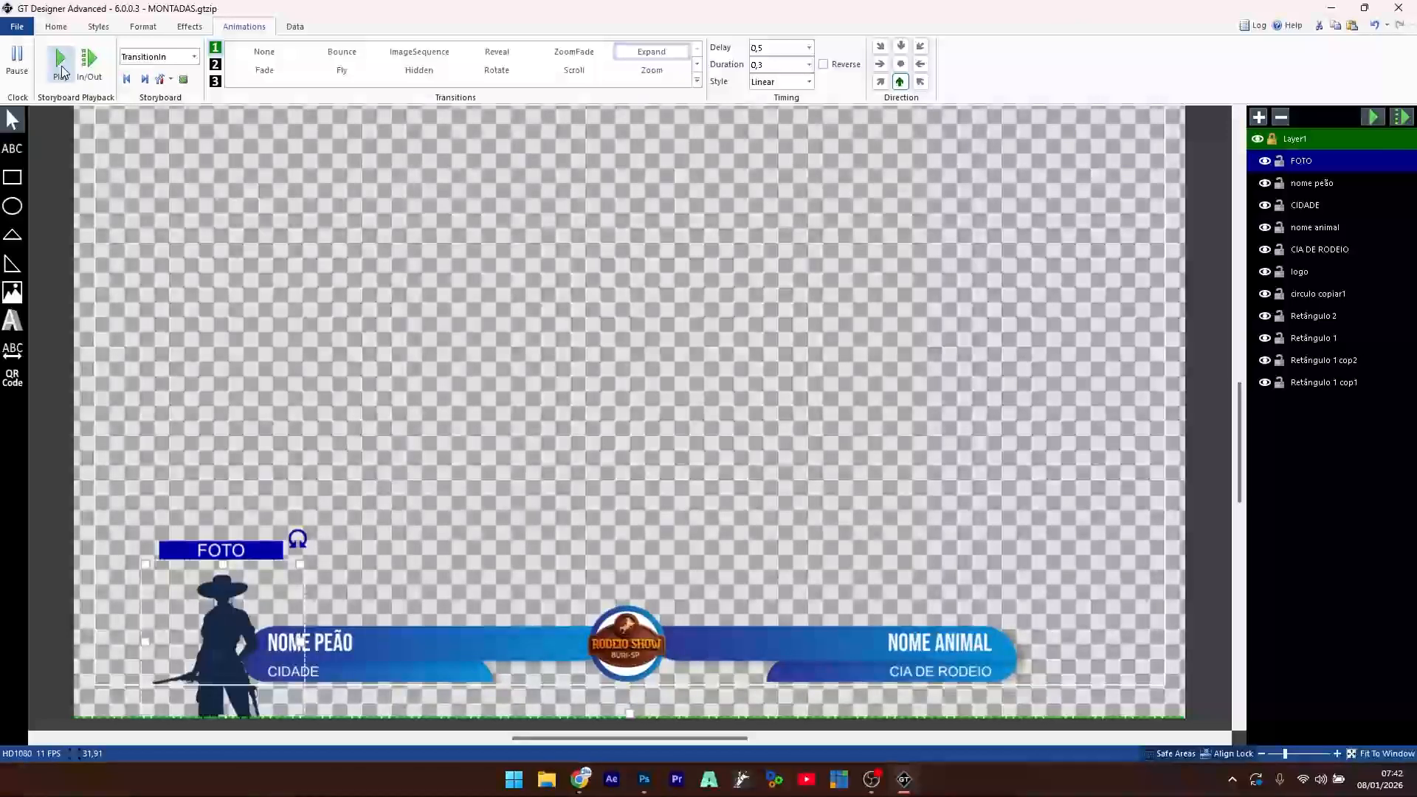
click(62, 71)
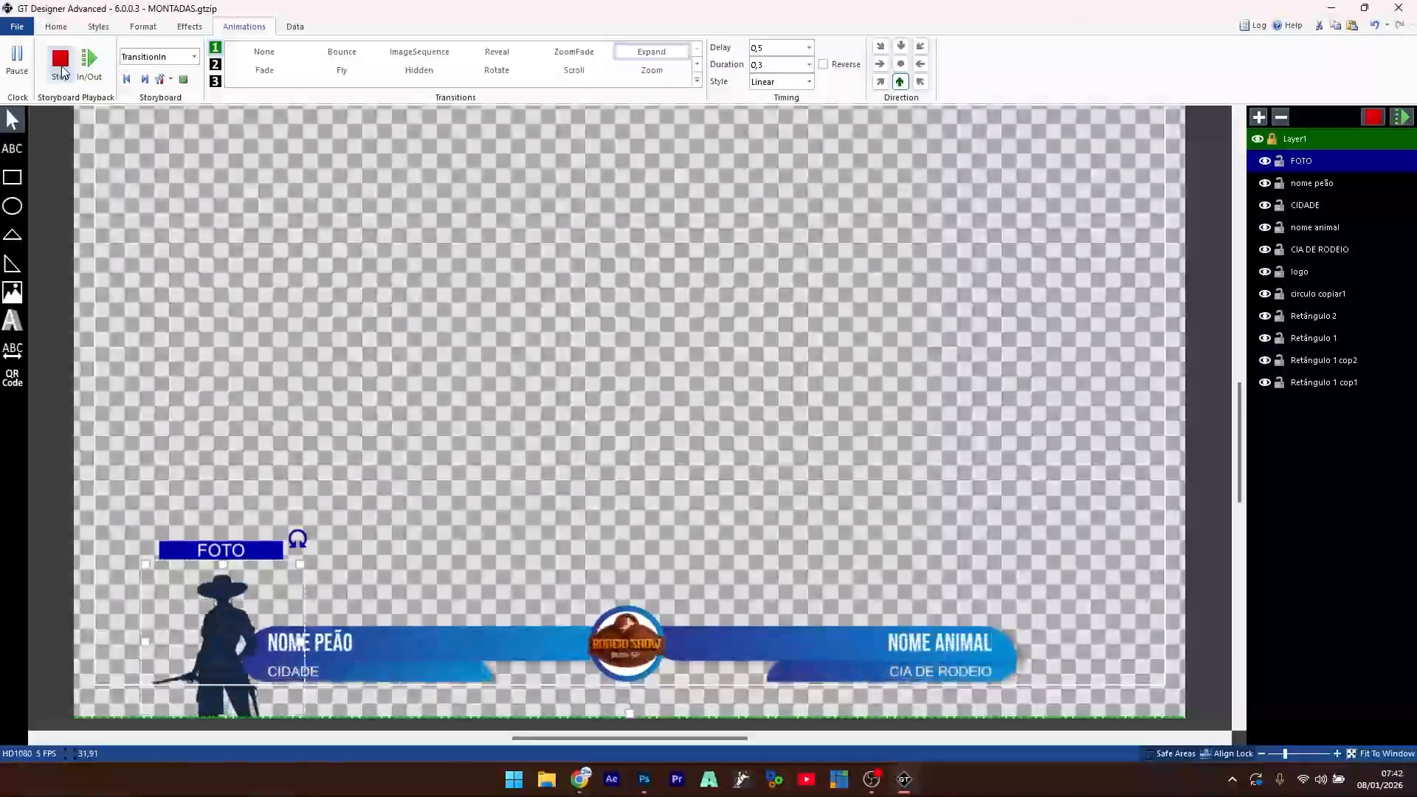
click(62, 72)
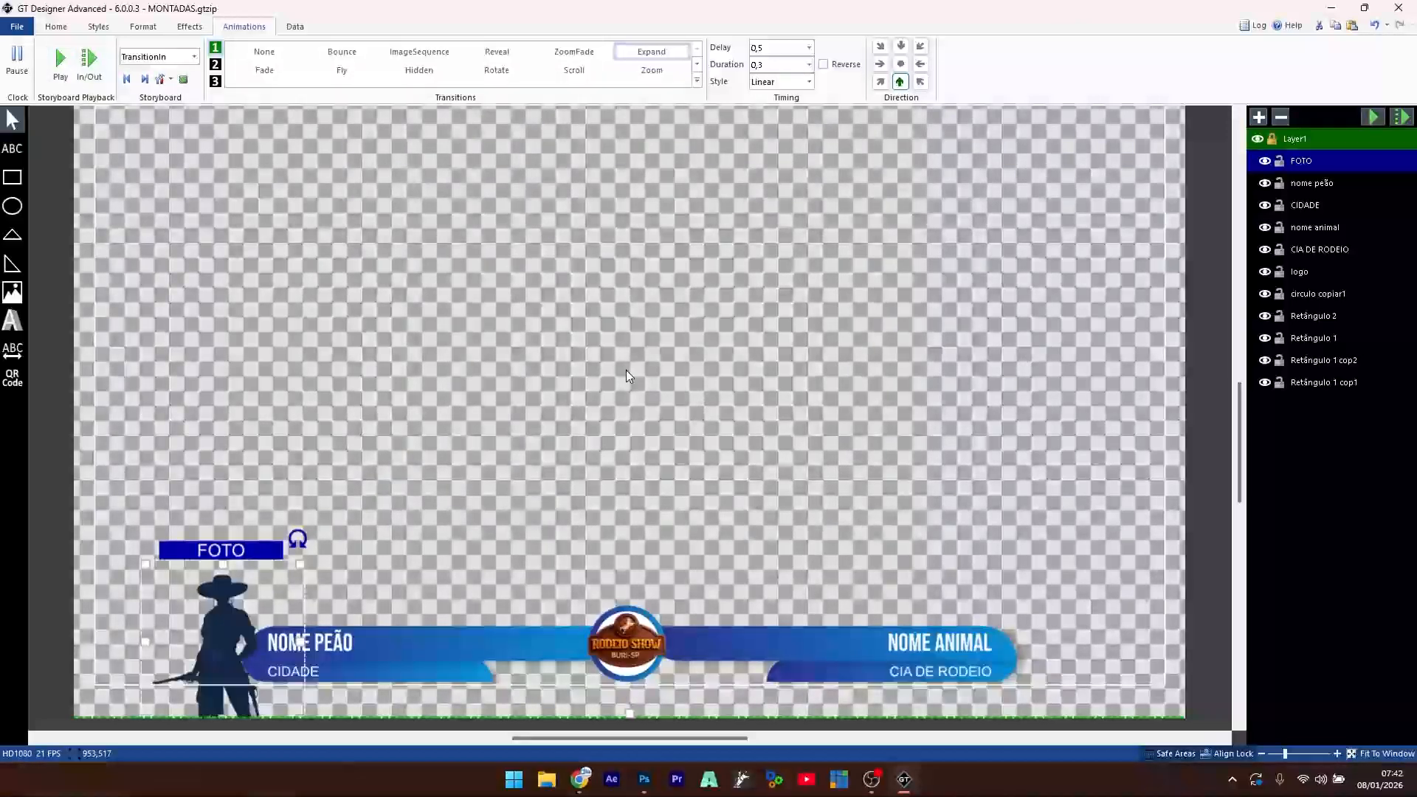
- Save the title as MONTADAS FOTO.gtzip in the rodeio aula folder
click(16, 28)
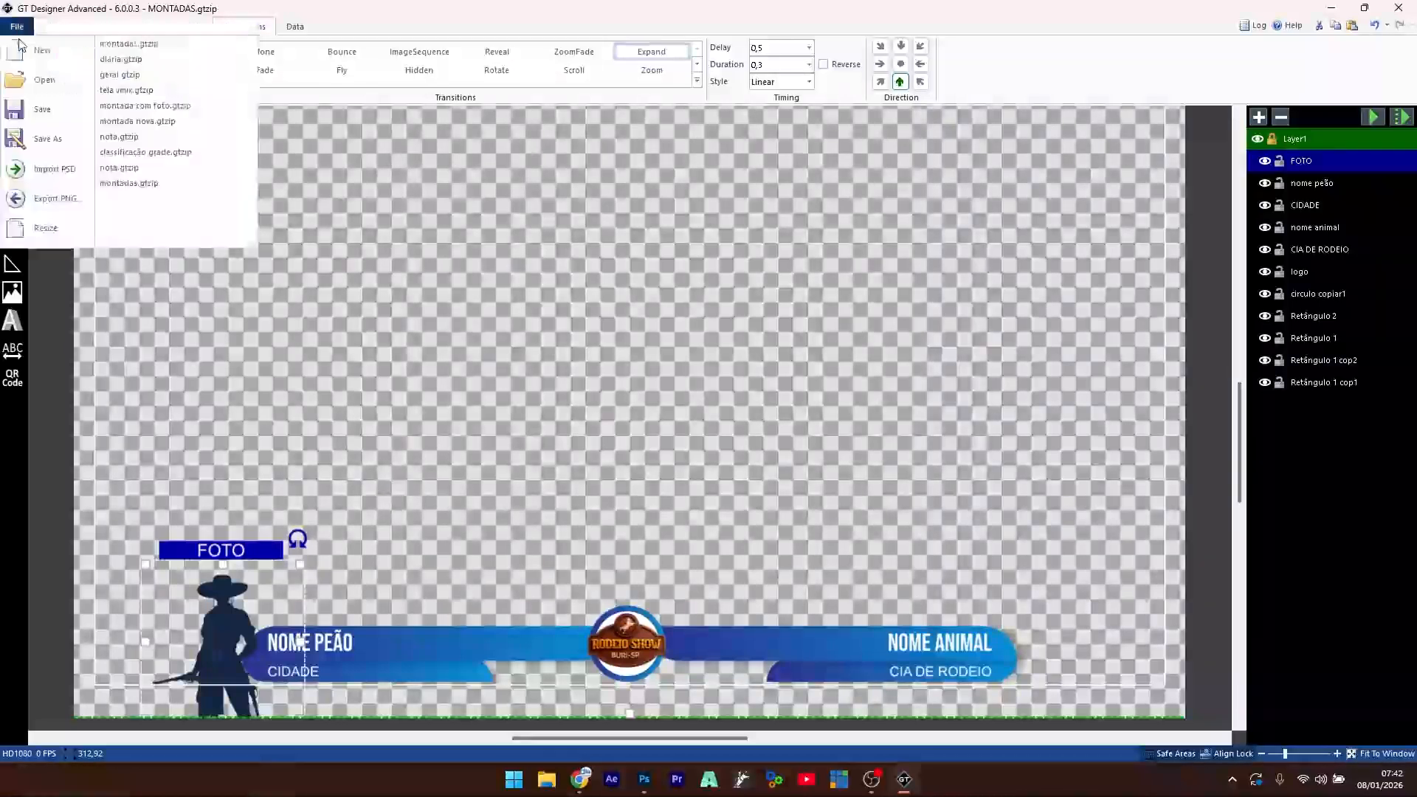
click(56, 140)
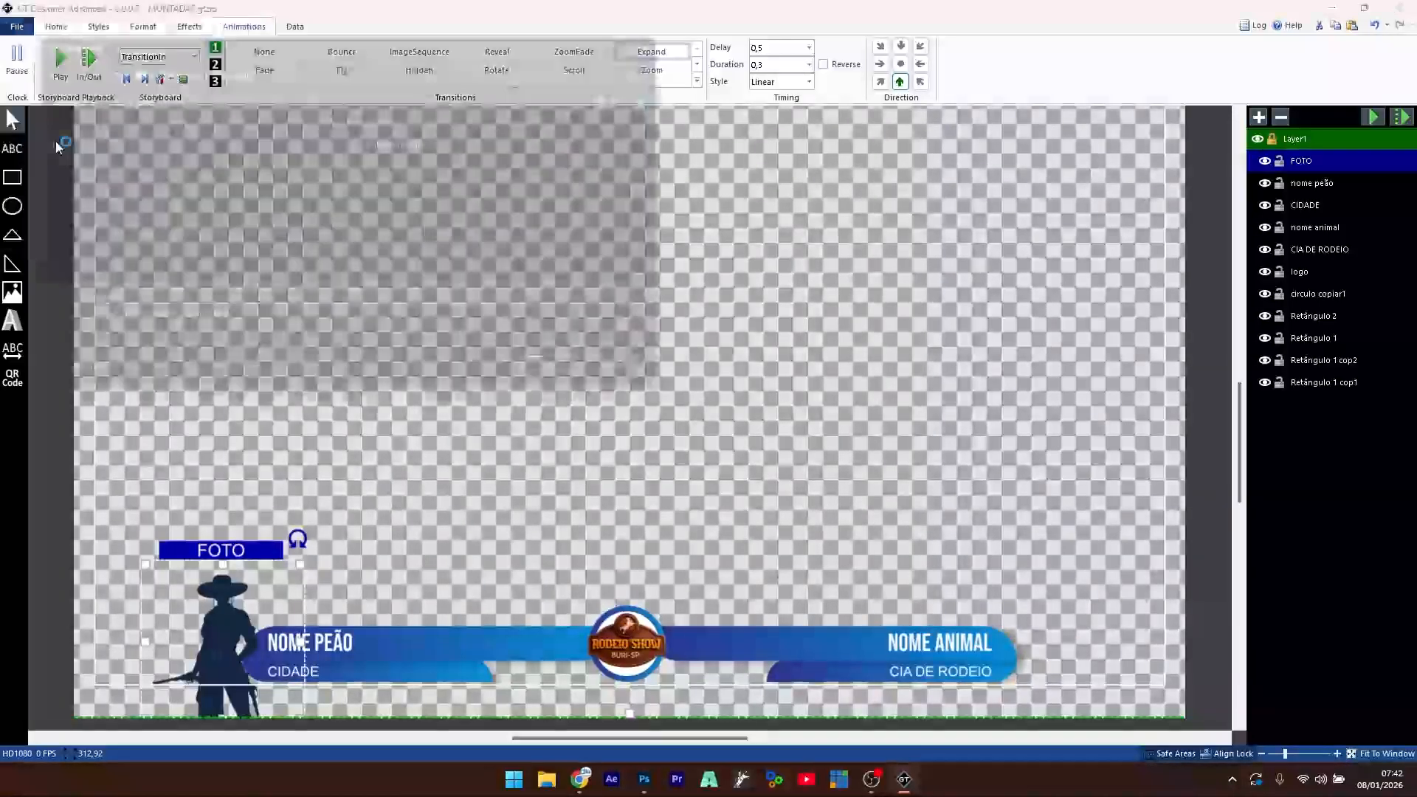
click(194, 150)
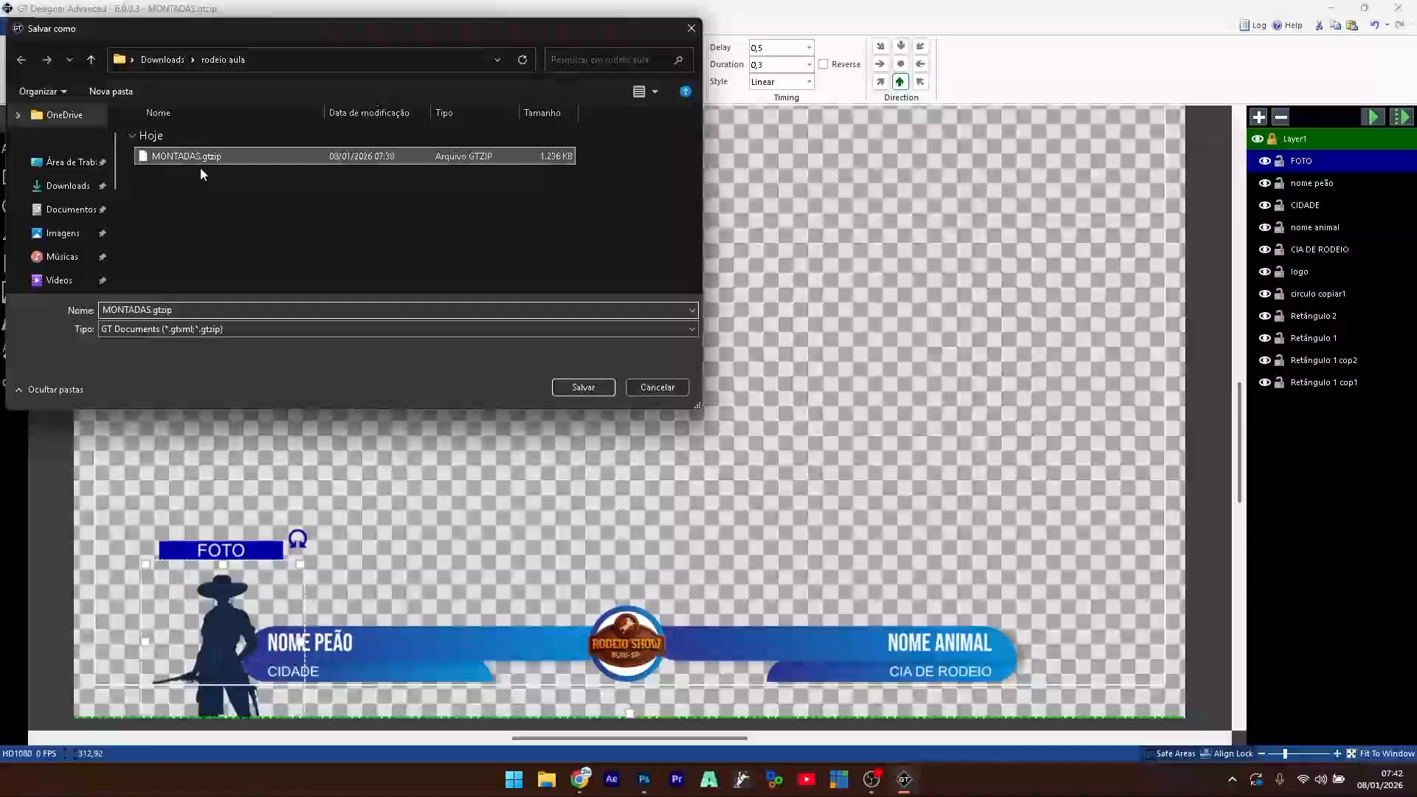
click(185, 309)
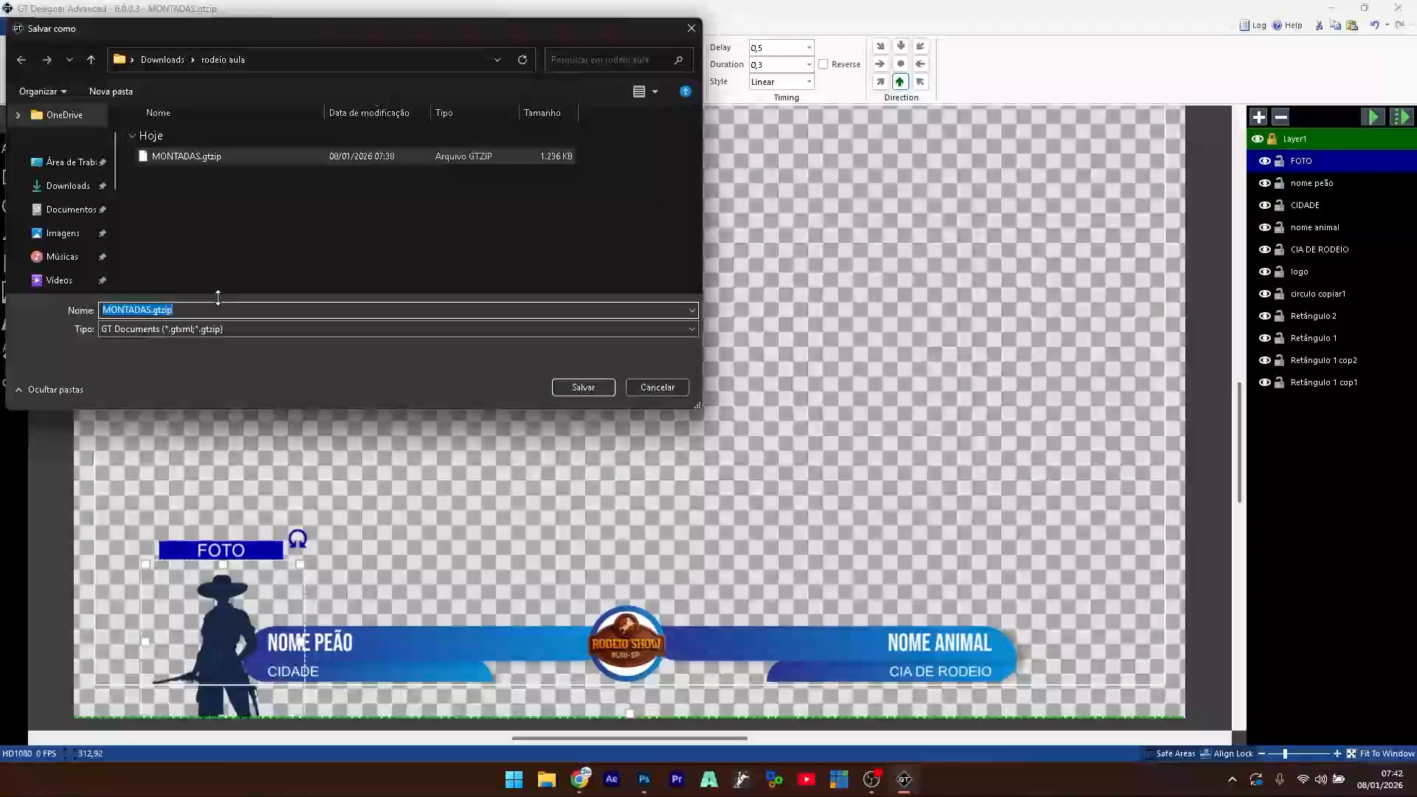
click(217, 305)
key(BackSpace)
key(BackSpace)
key(BackSpace)
key(BackSpace)
key(BackSpace)
key(BackSpace)
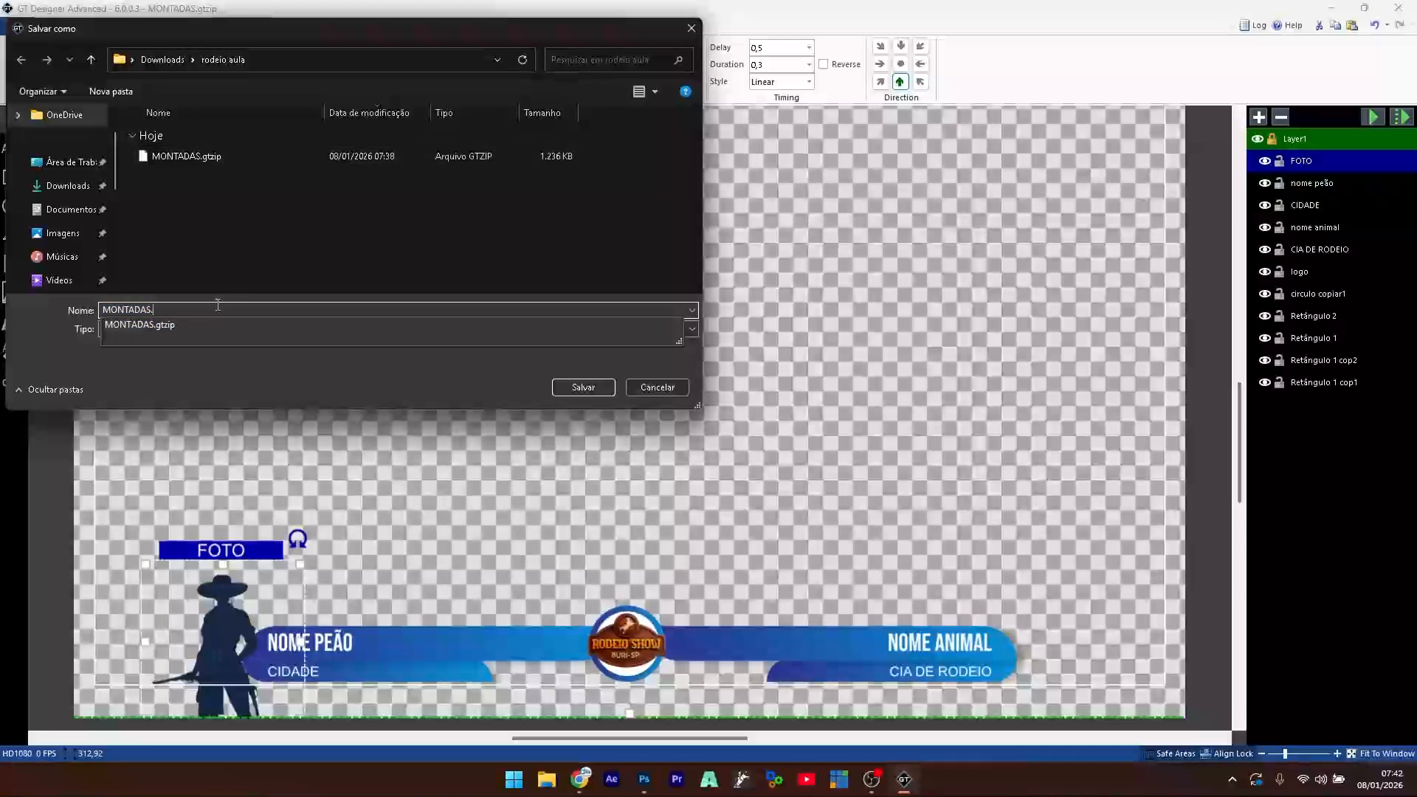
text(FOTO)
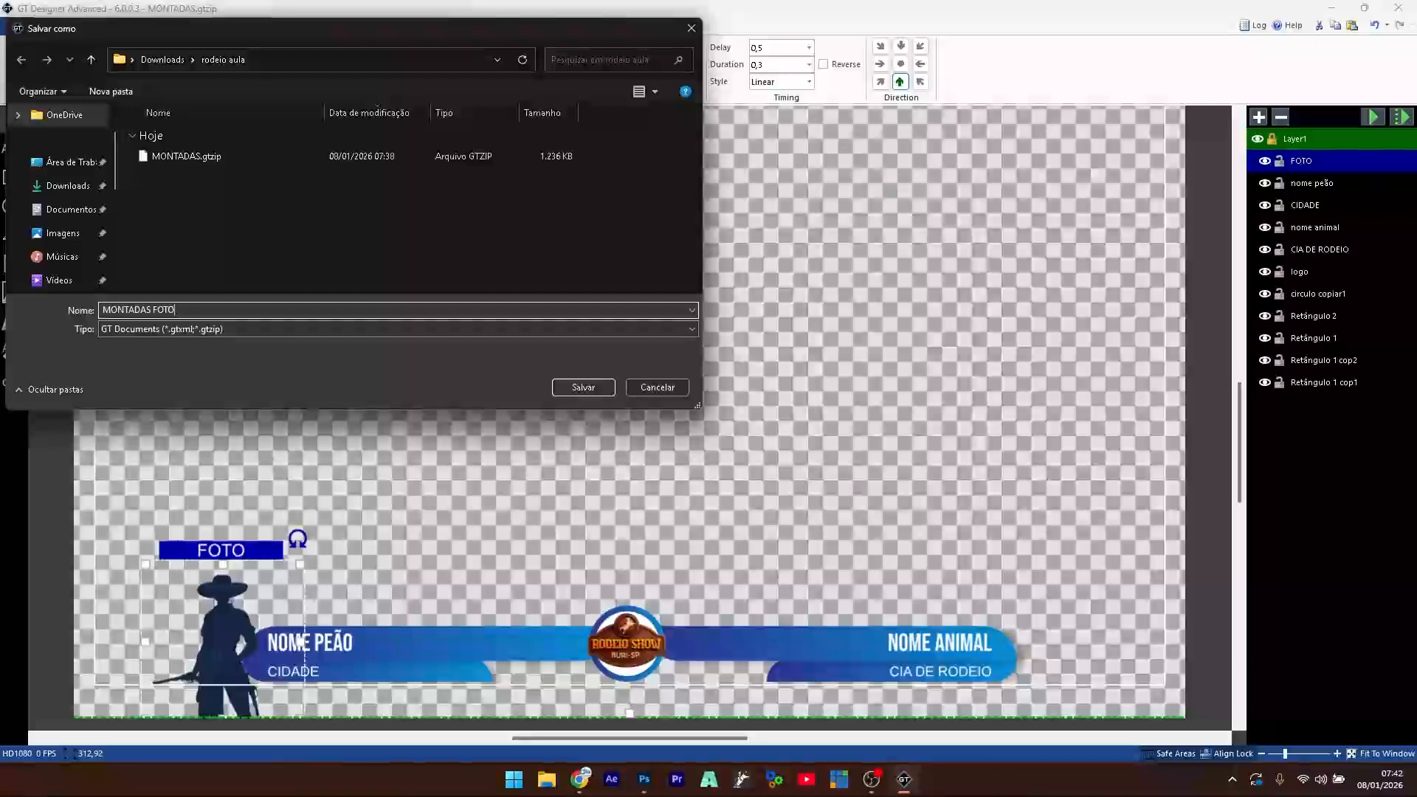
click(583, 387)
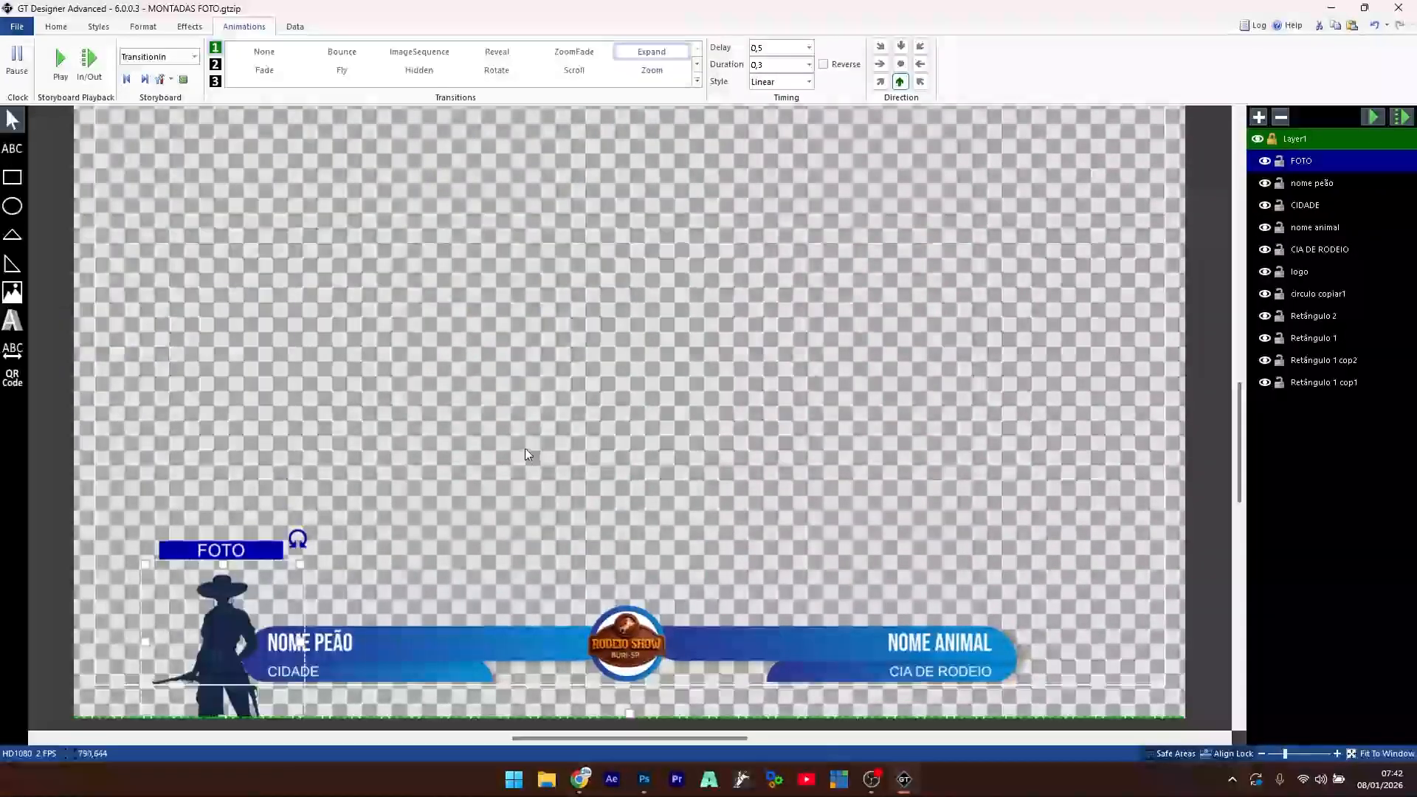
- Add the montadas.gtzip title from the recent custom titles as a vMix input
click(1333, 13)
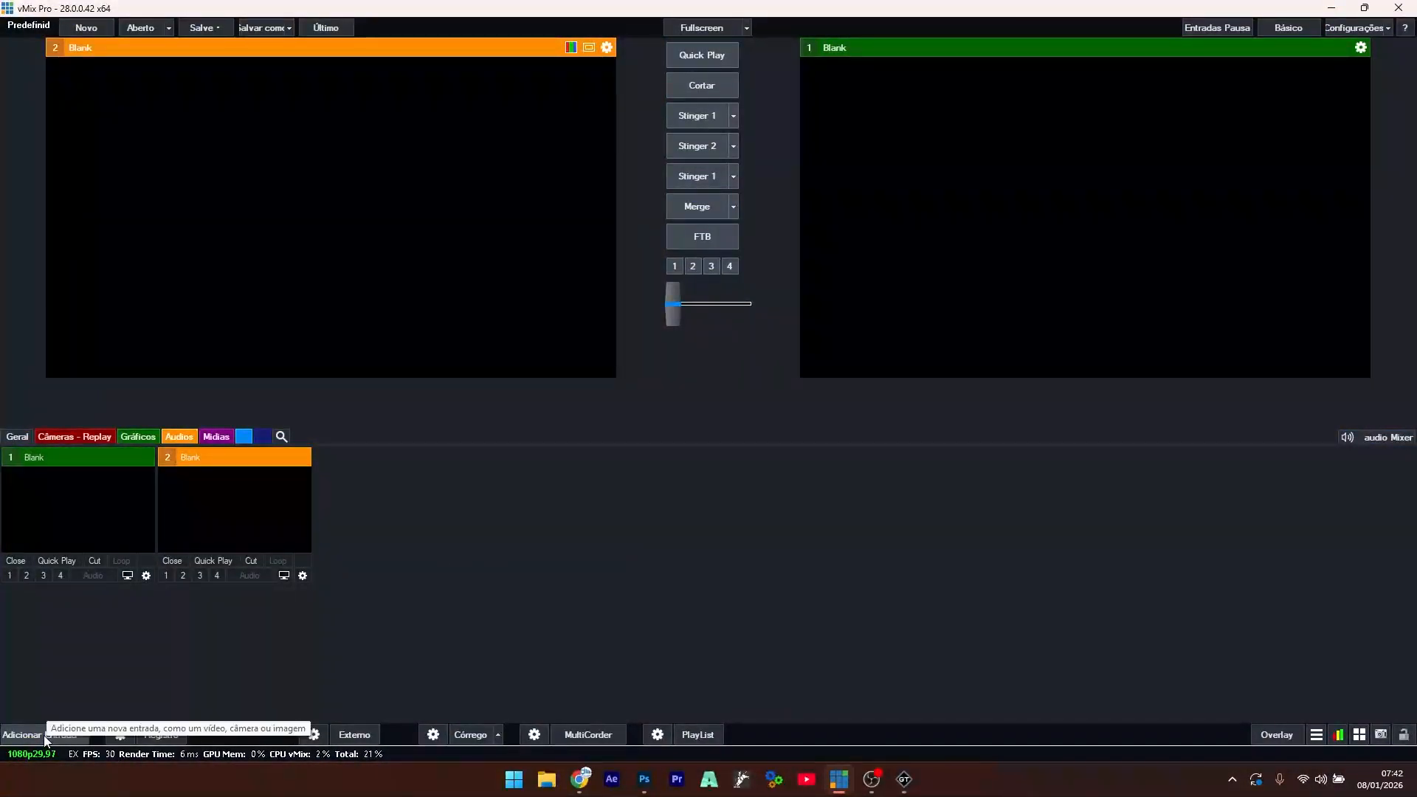
double_click(556, 550)
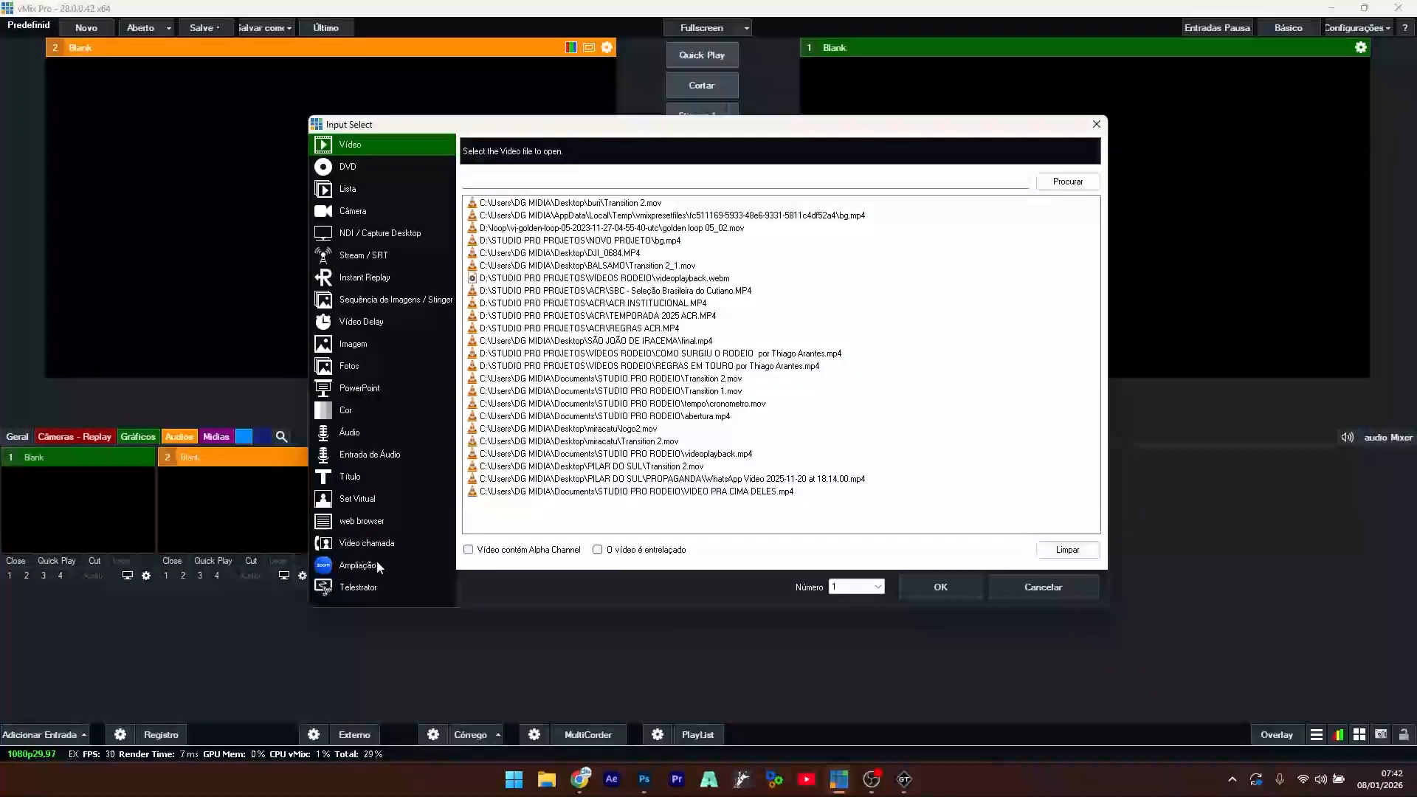
click(349, 476)
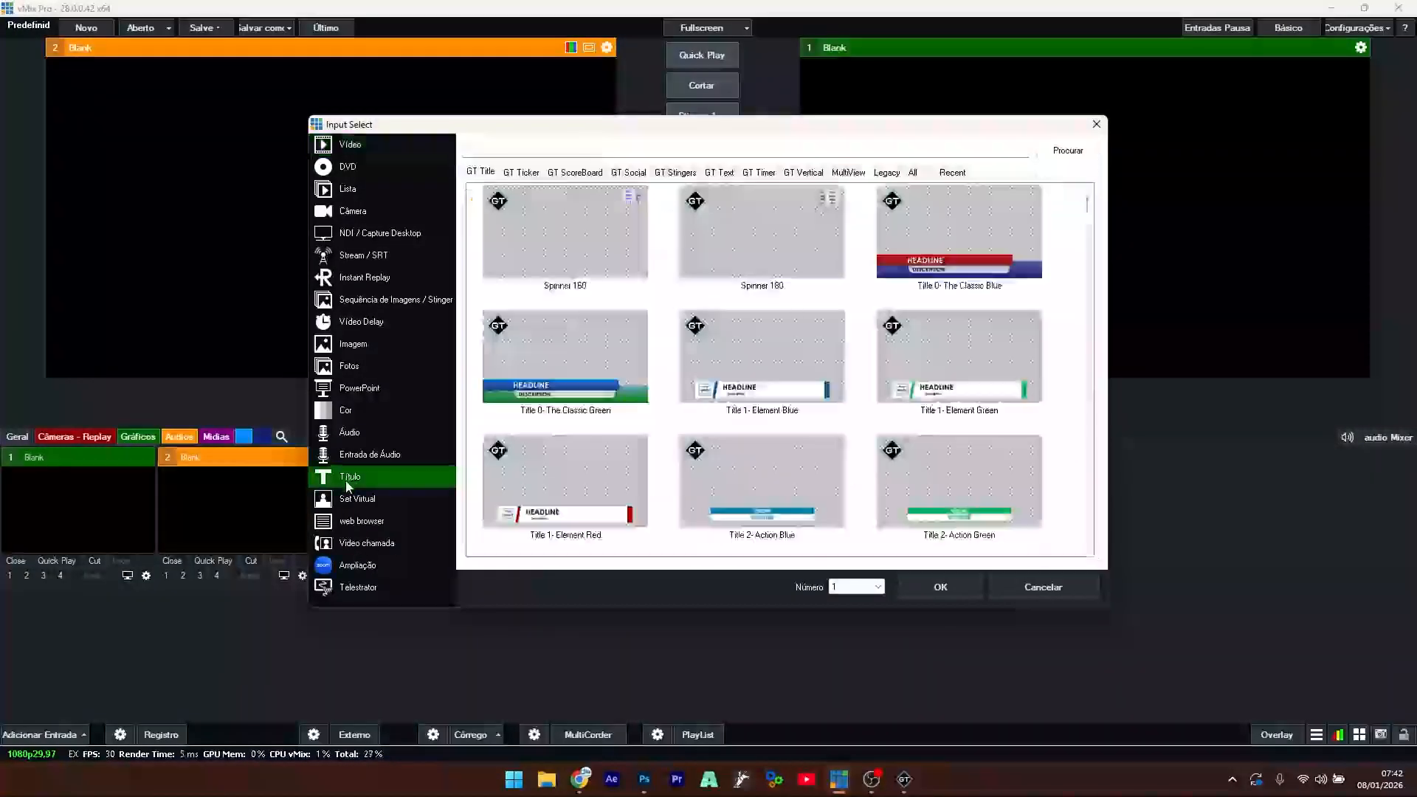
click(955, 173)
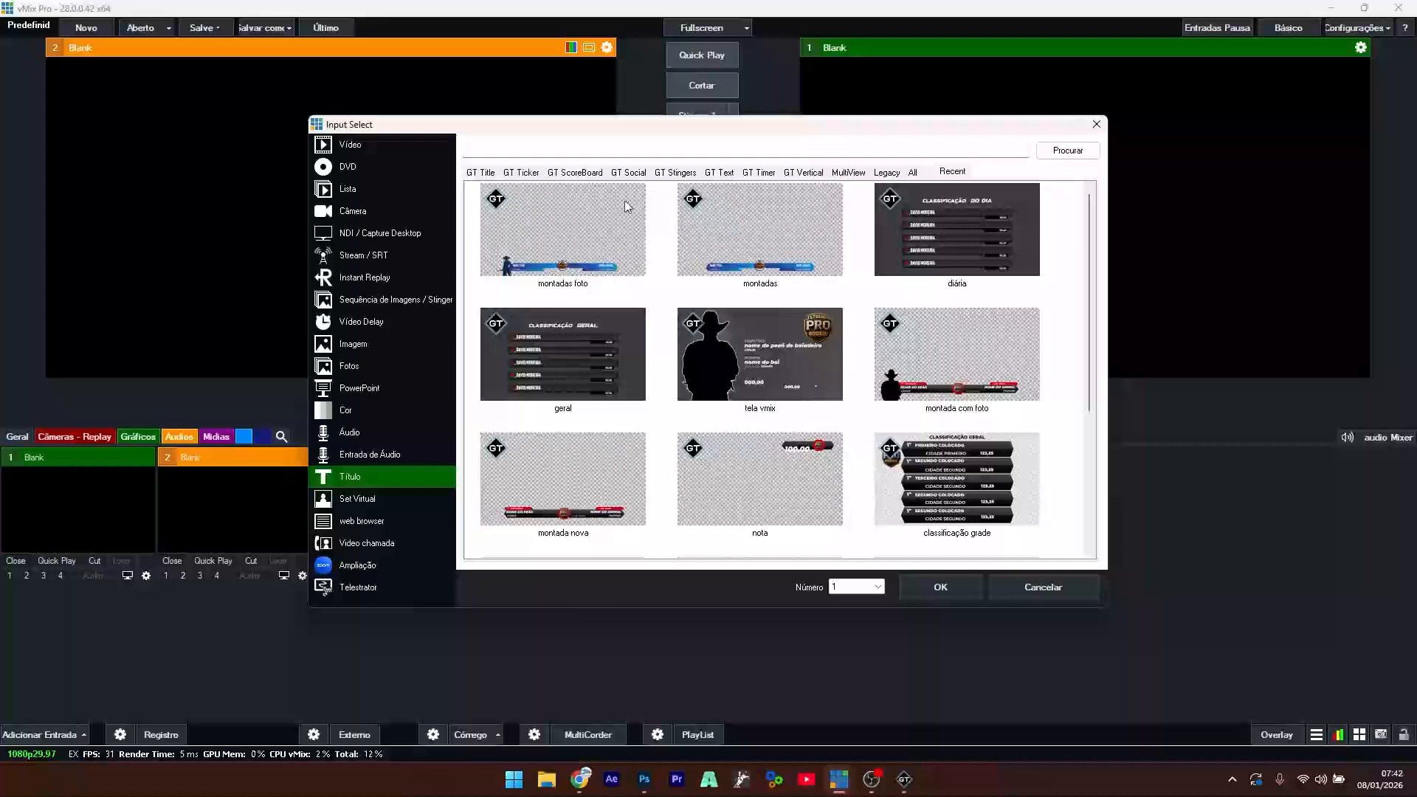
double_click(750, 242)
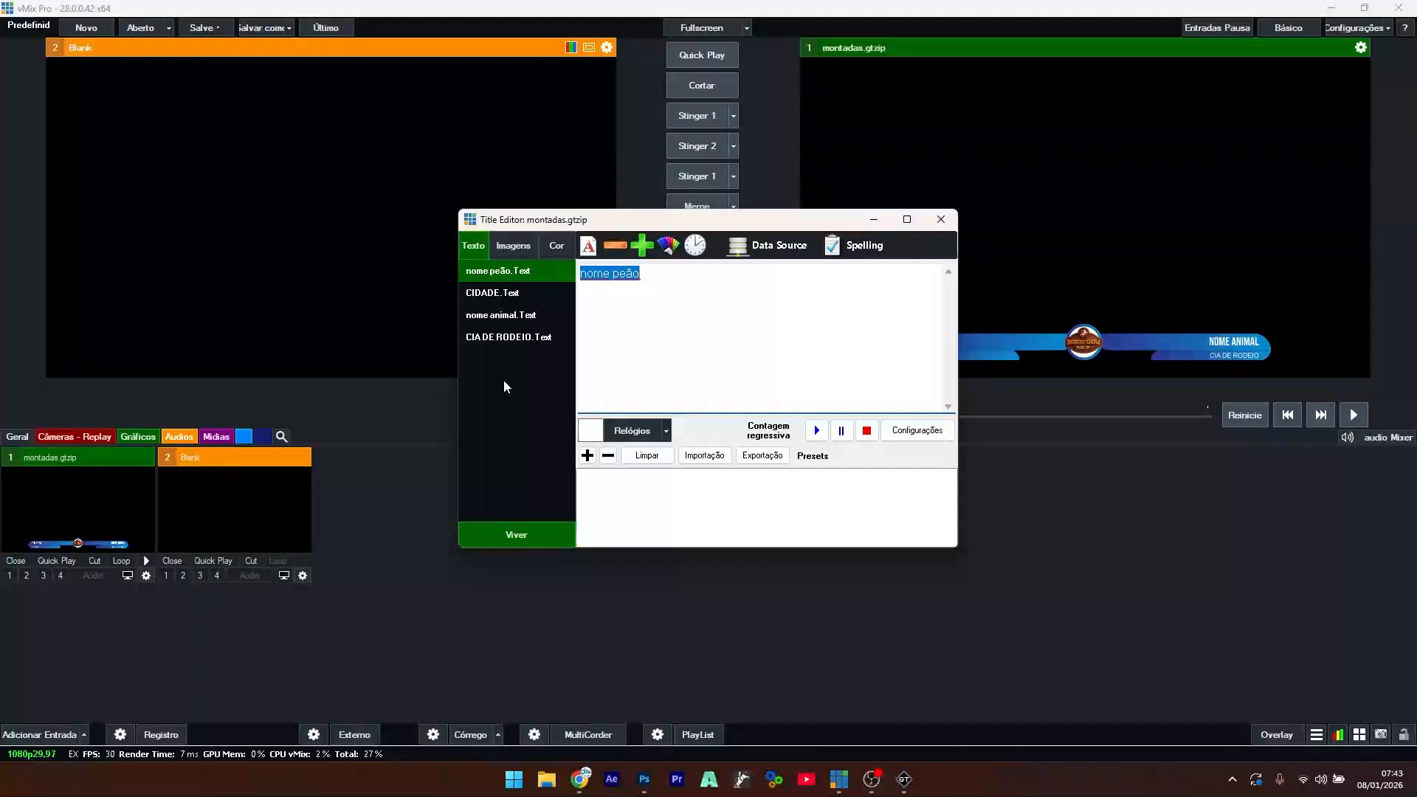
- Review the CIDADE through CIA DE RODEIO text fields, then close the Title Editor
click(499, 296)
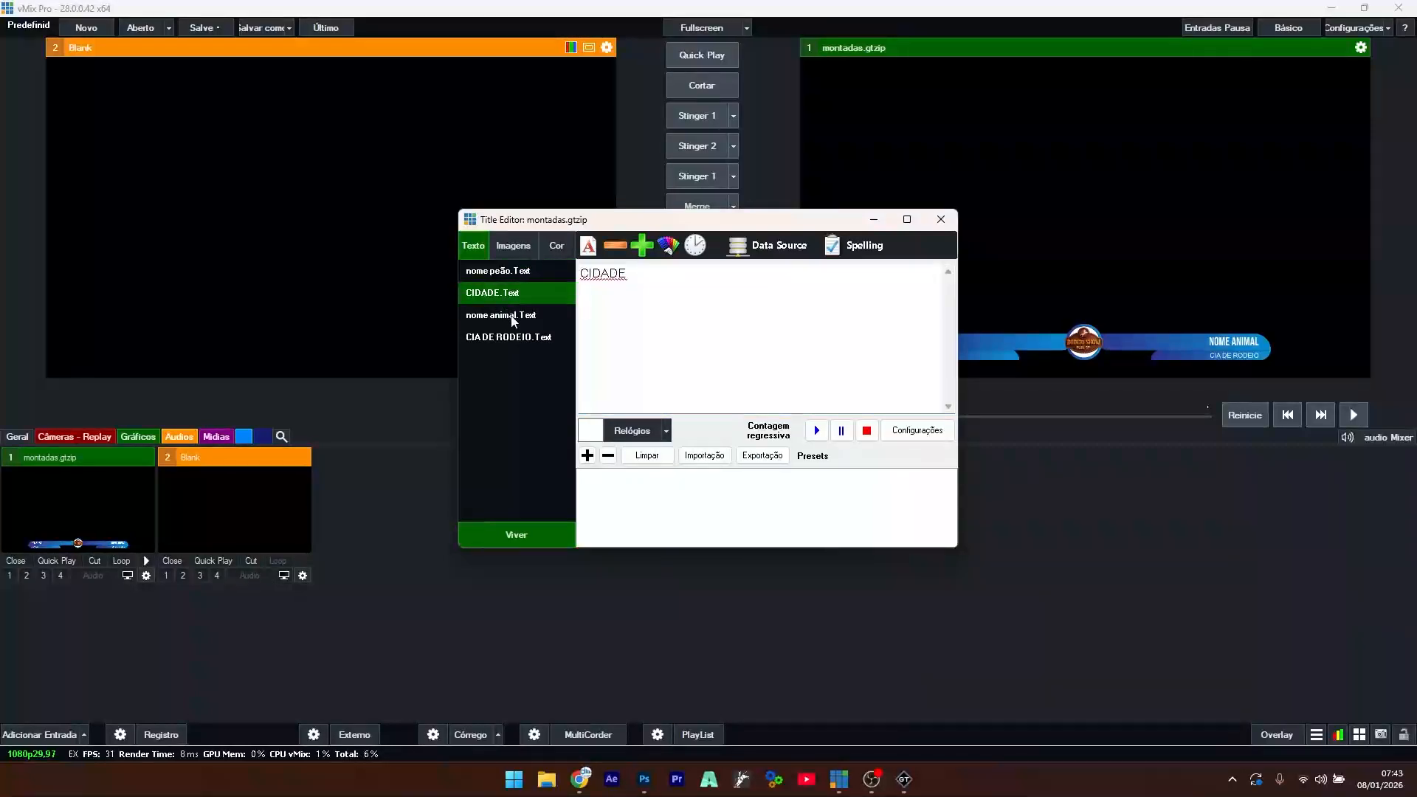
click(513, 317)
click(514, 338)
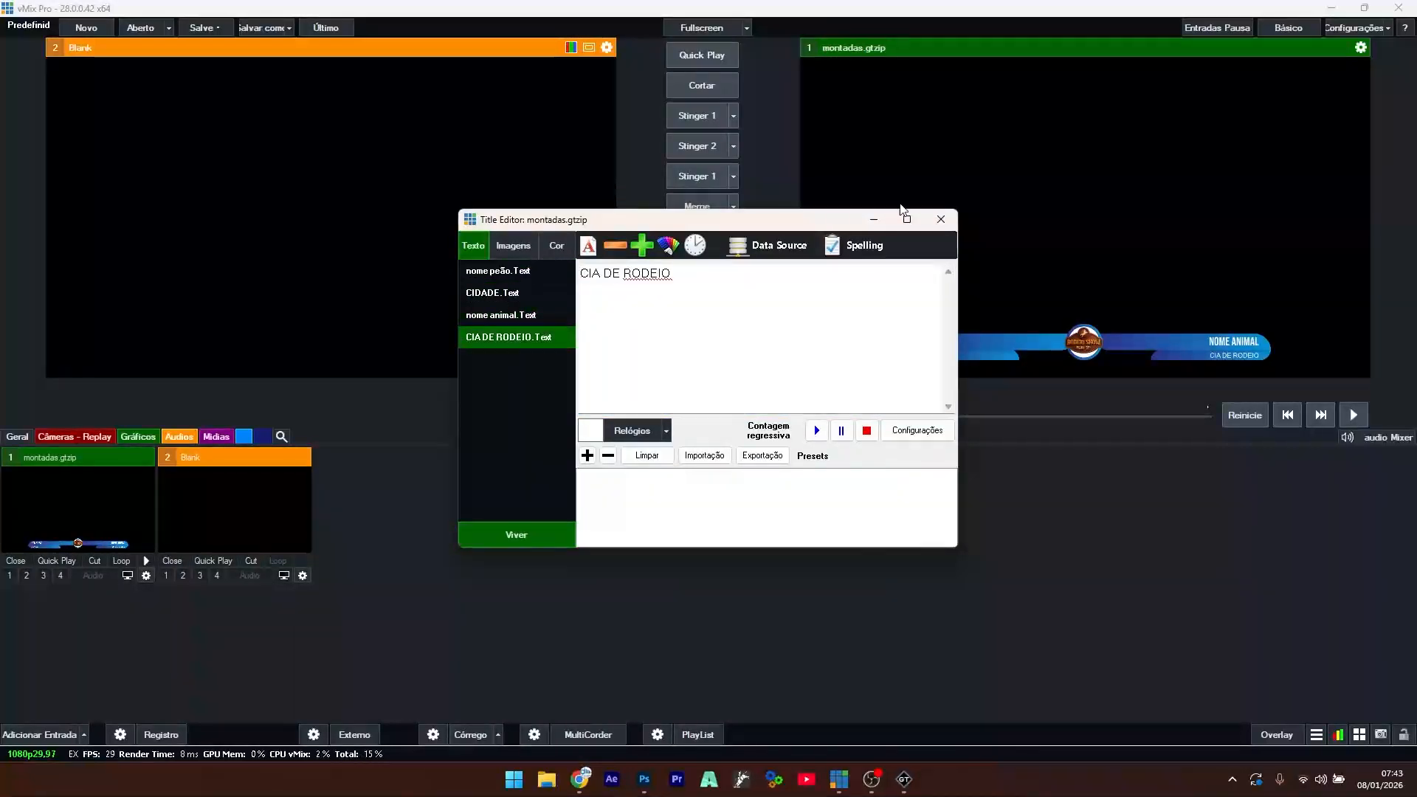
click(939, 223)
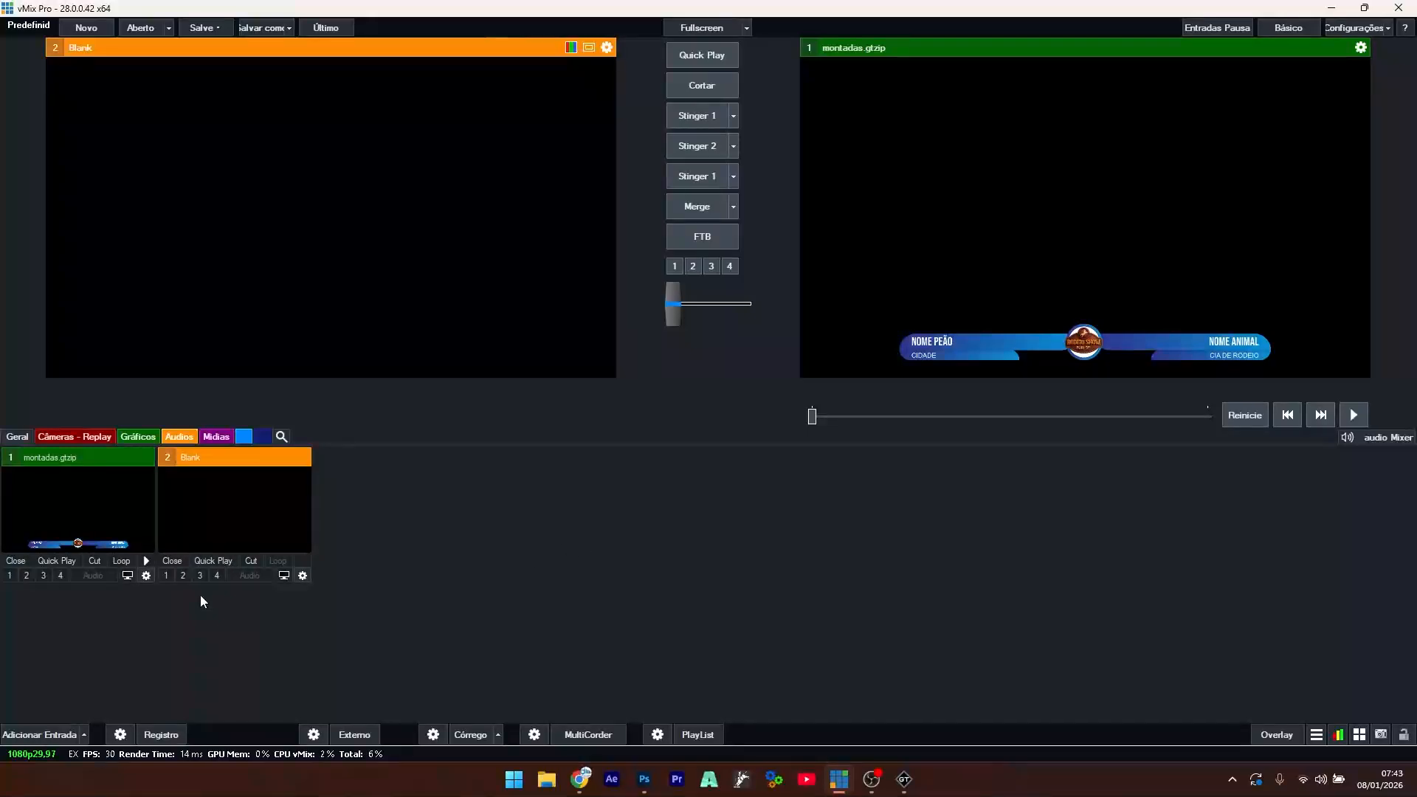
- Add the montadas foto.gtzip template from the title gallery as input 2
click(59, 735)
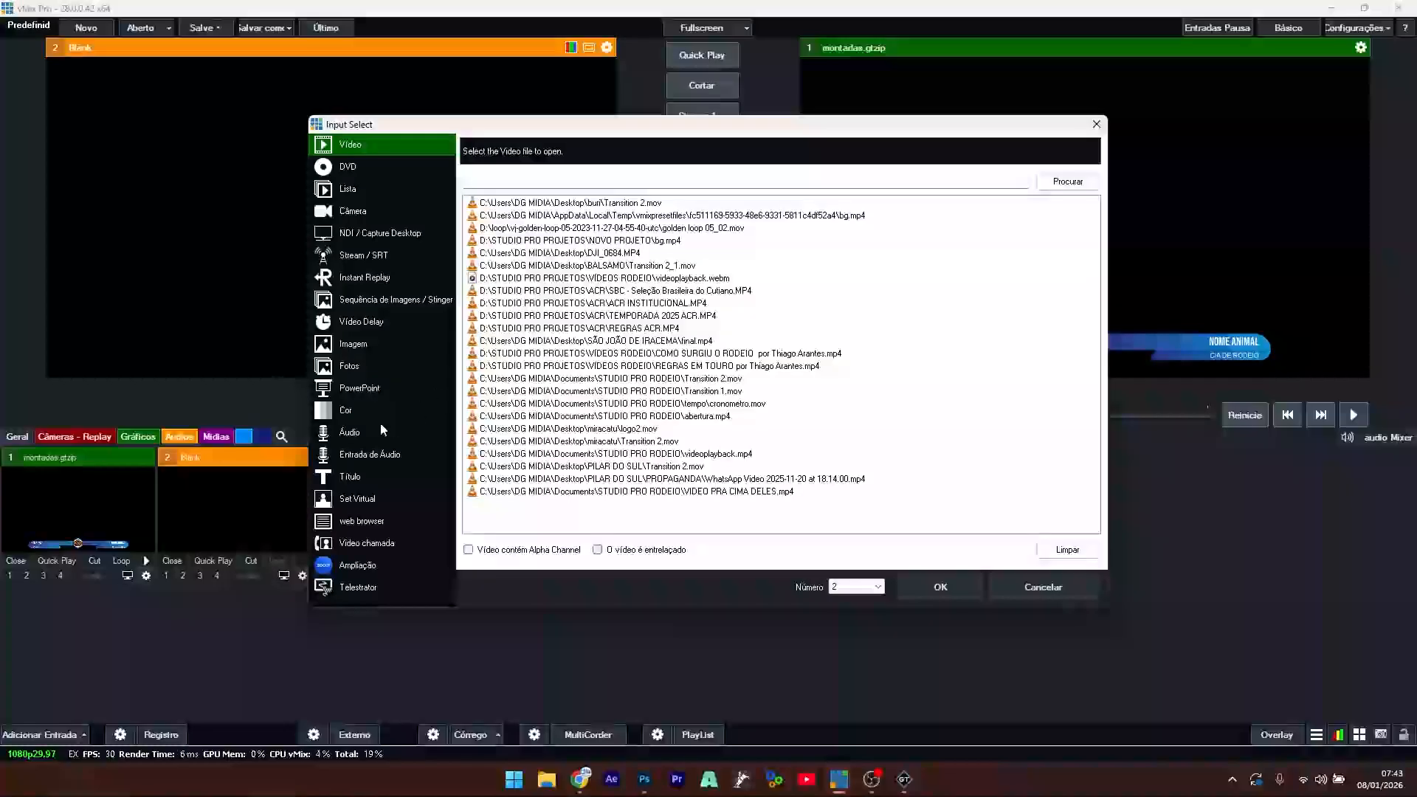
click(364, 478)
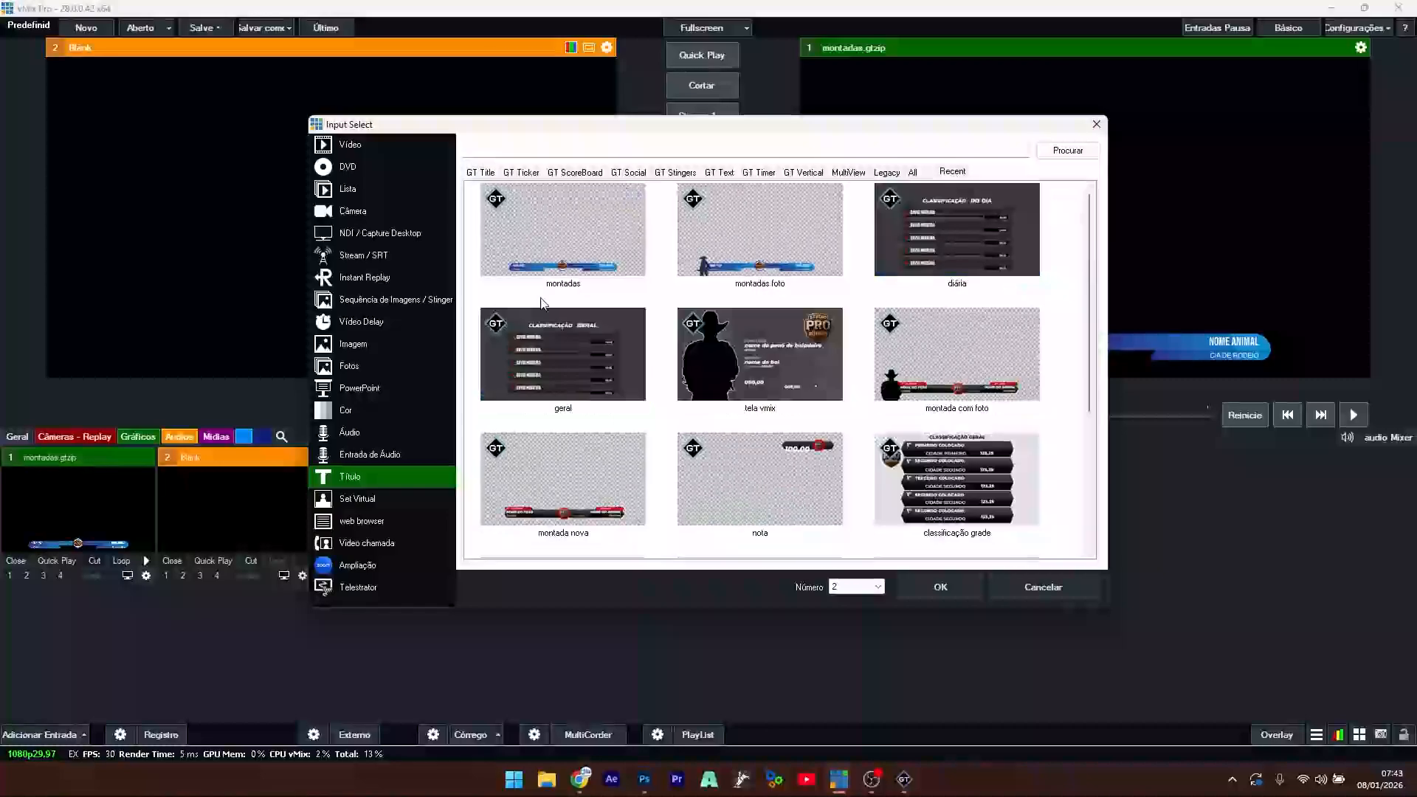
click(768, 229)
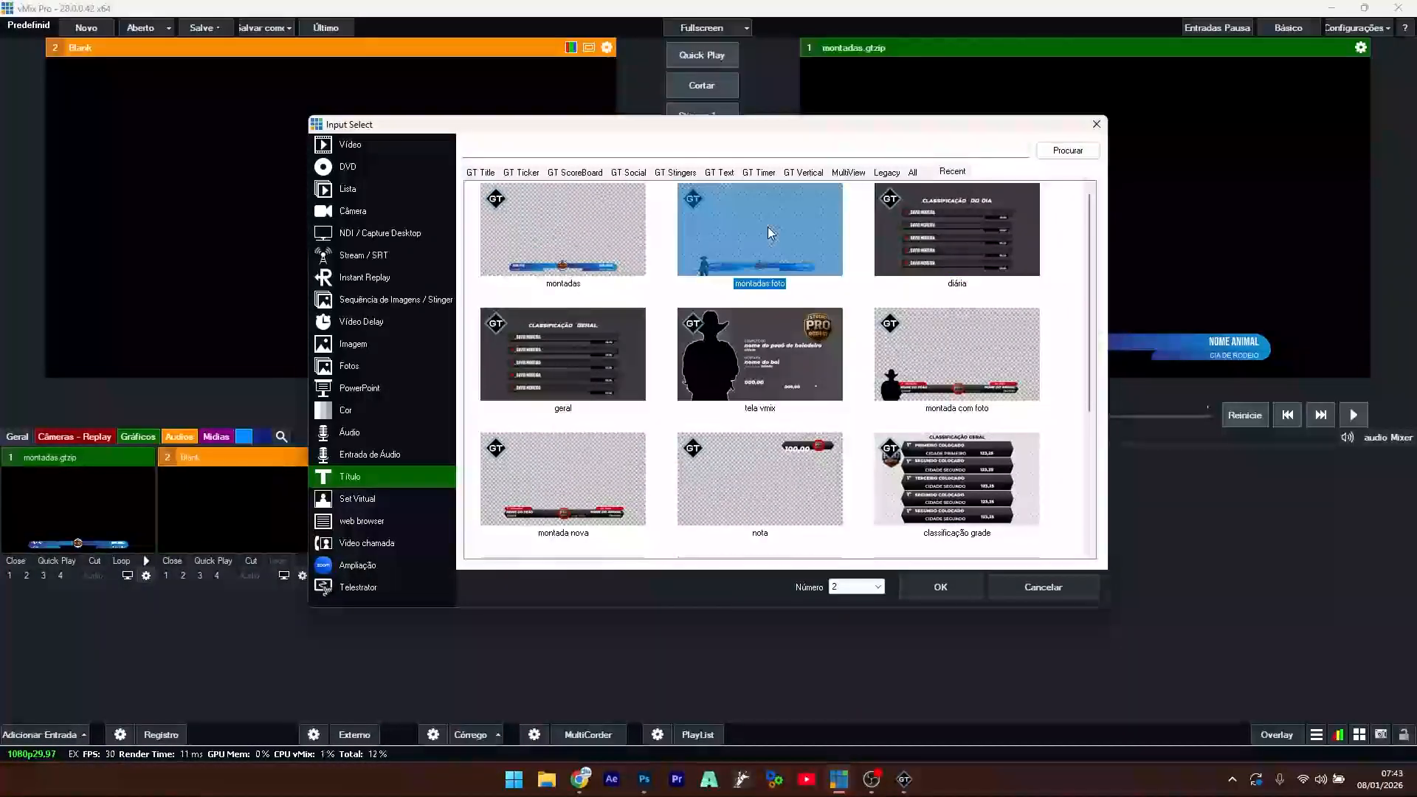
double_click(767, 227)
click(878, 202)
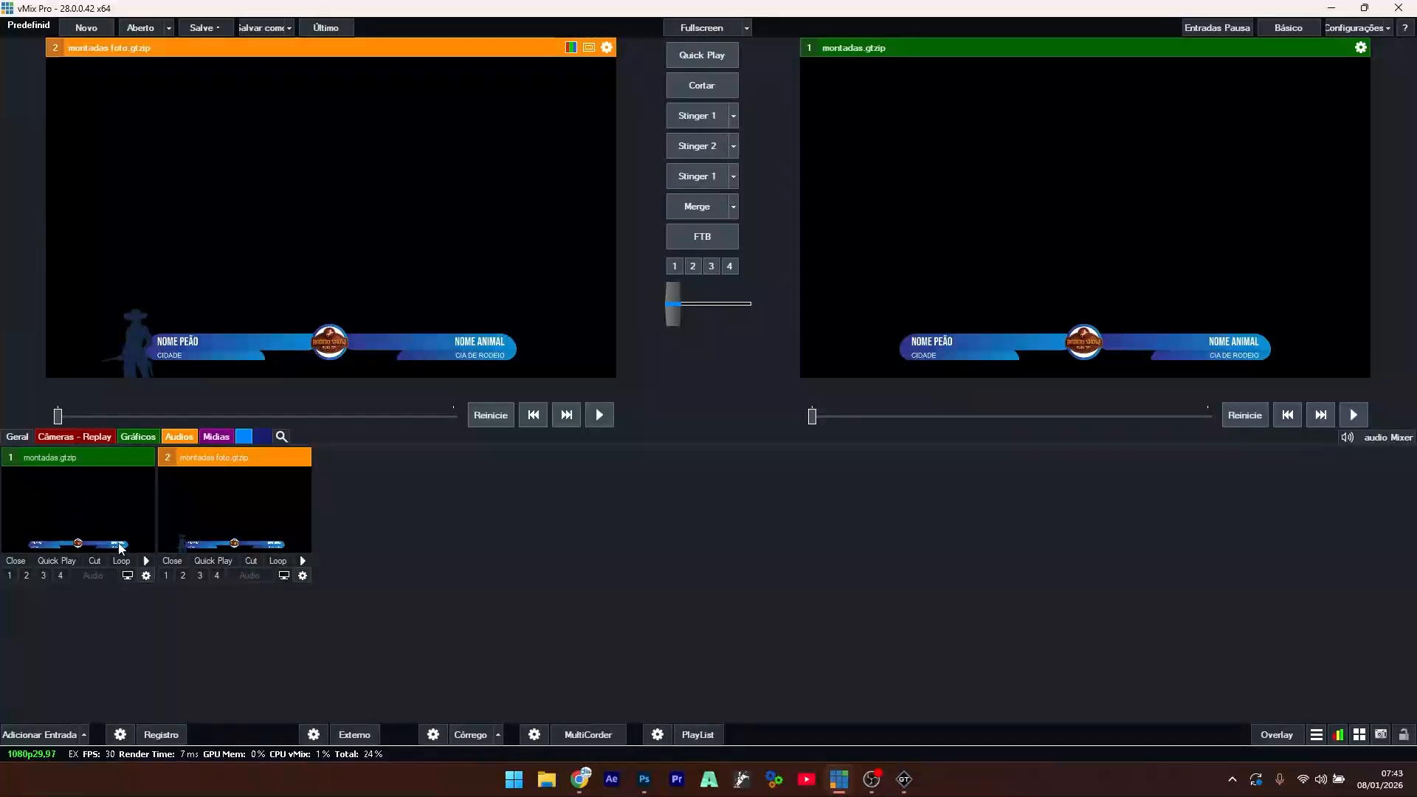
- Rename input 1 to MONTADAS and set its click action to Overlay1
click(146, 576)
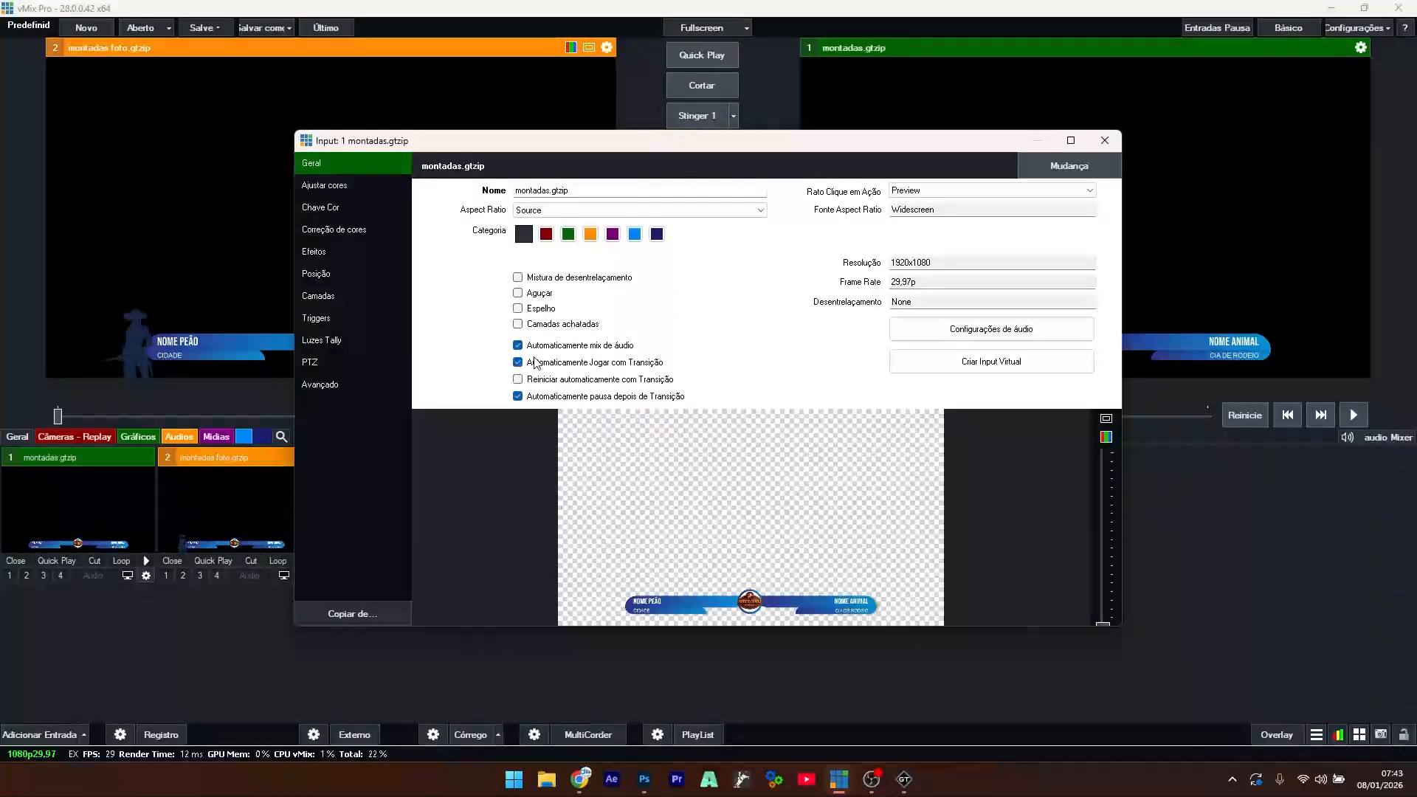
drag(578, 190, 418, 197)
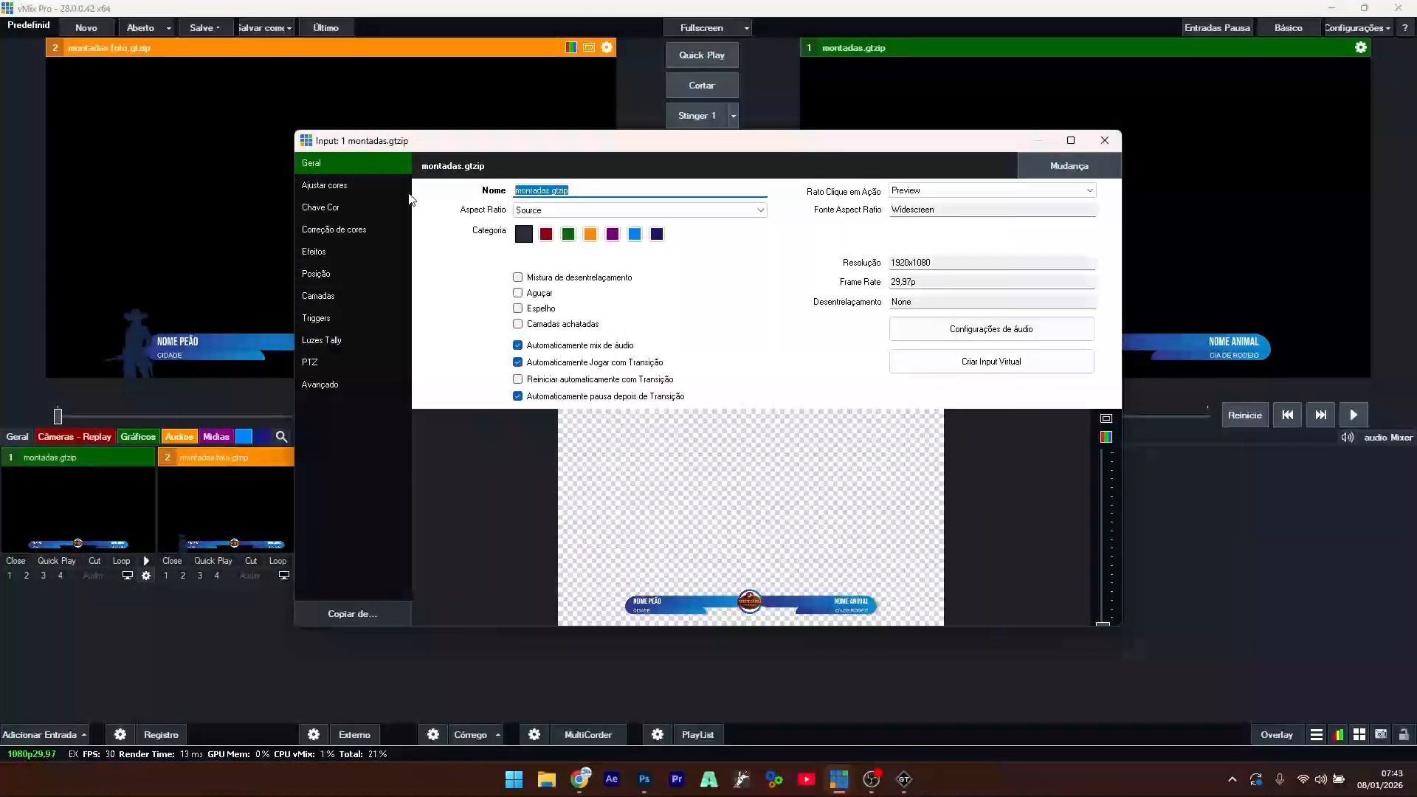
text(MONTADAS)
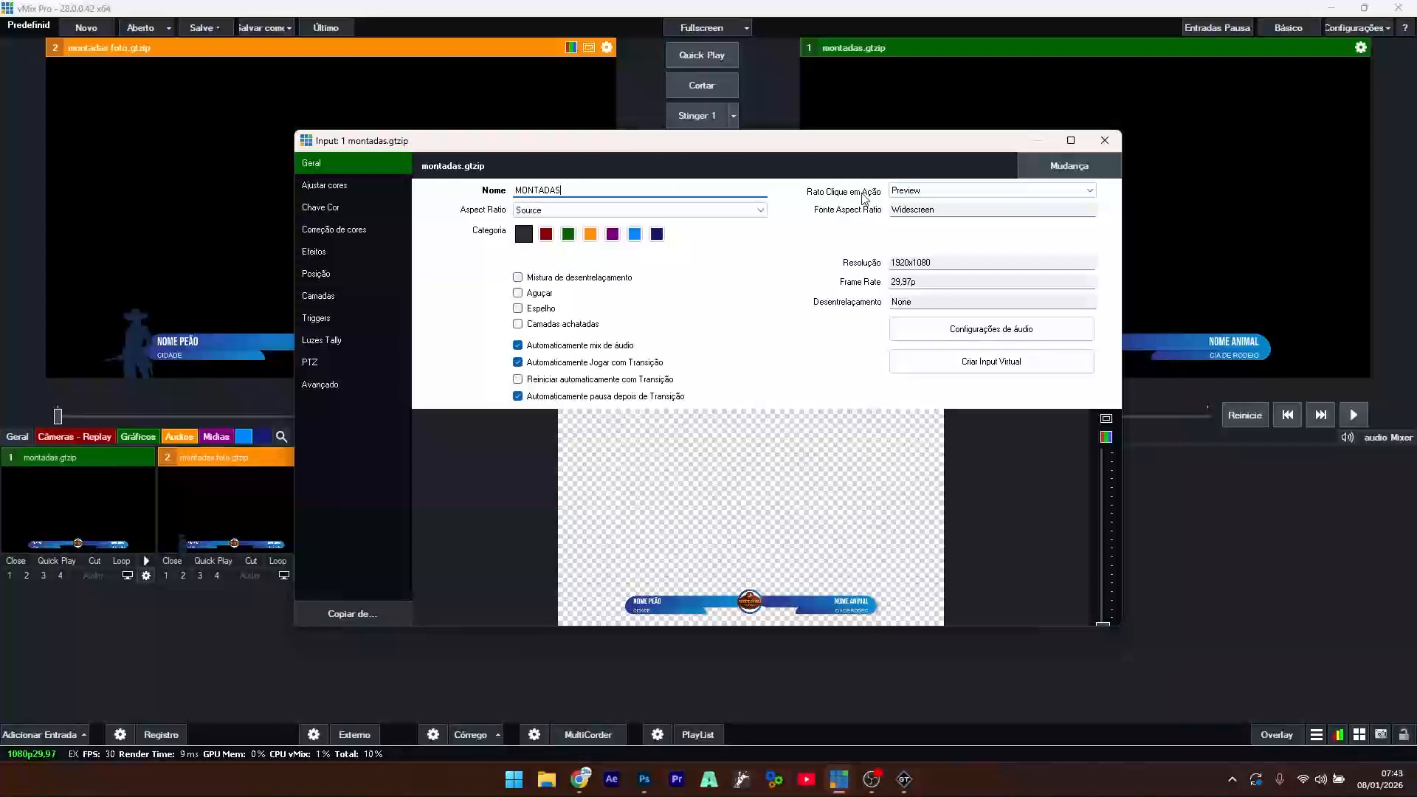
click(1088, 195)
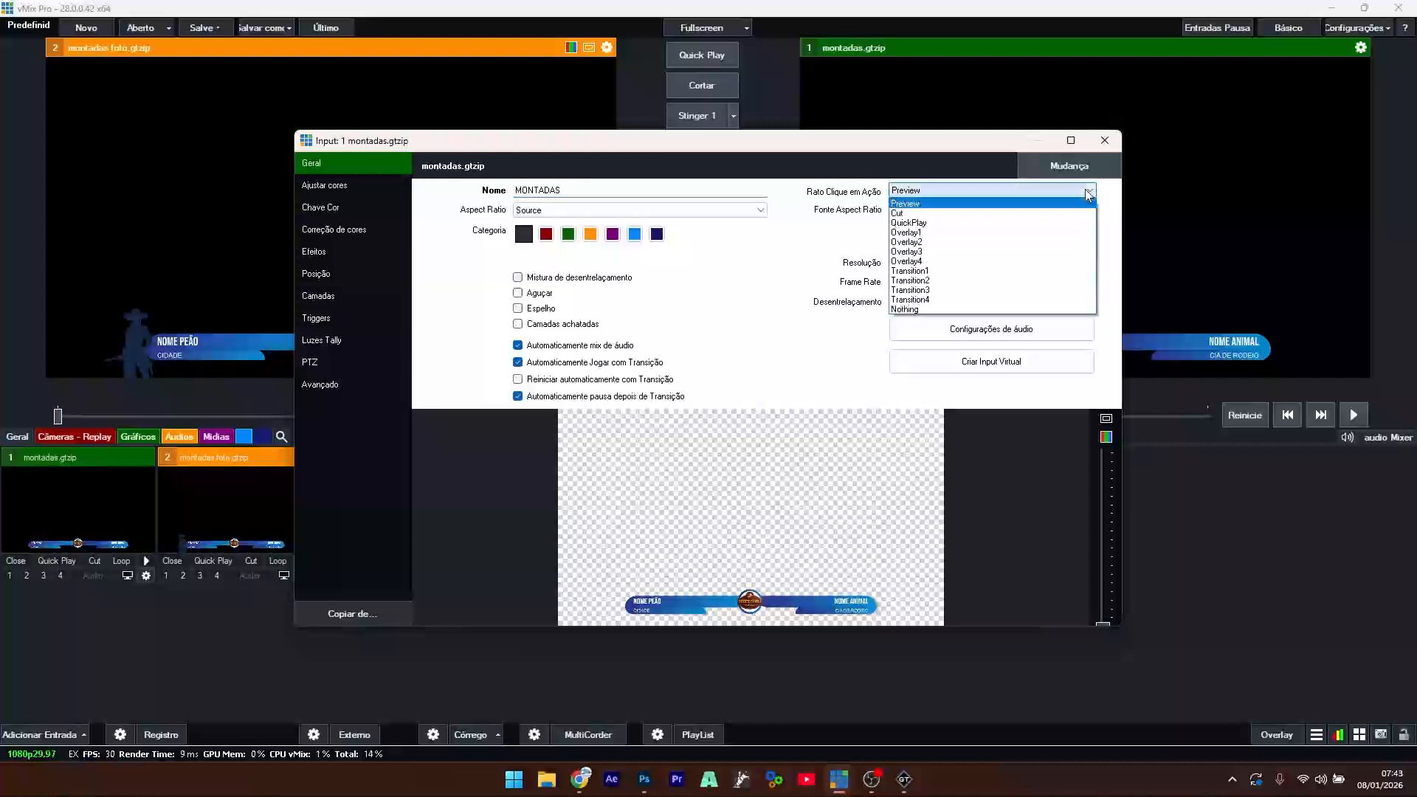
click(941, 232)
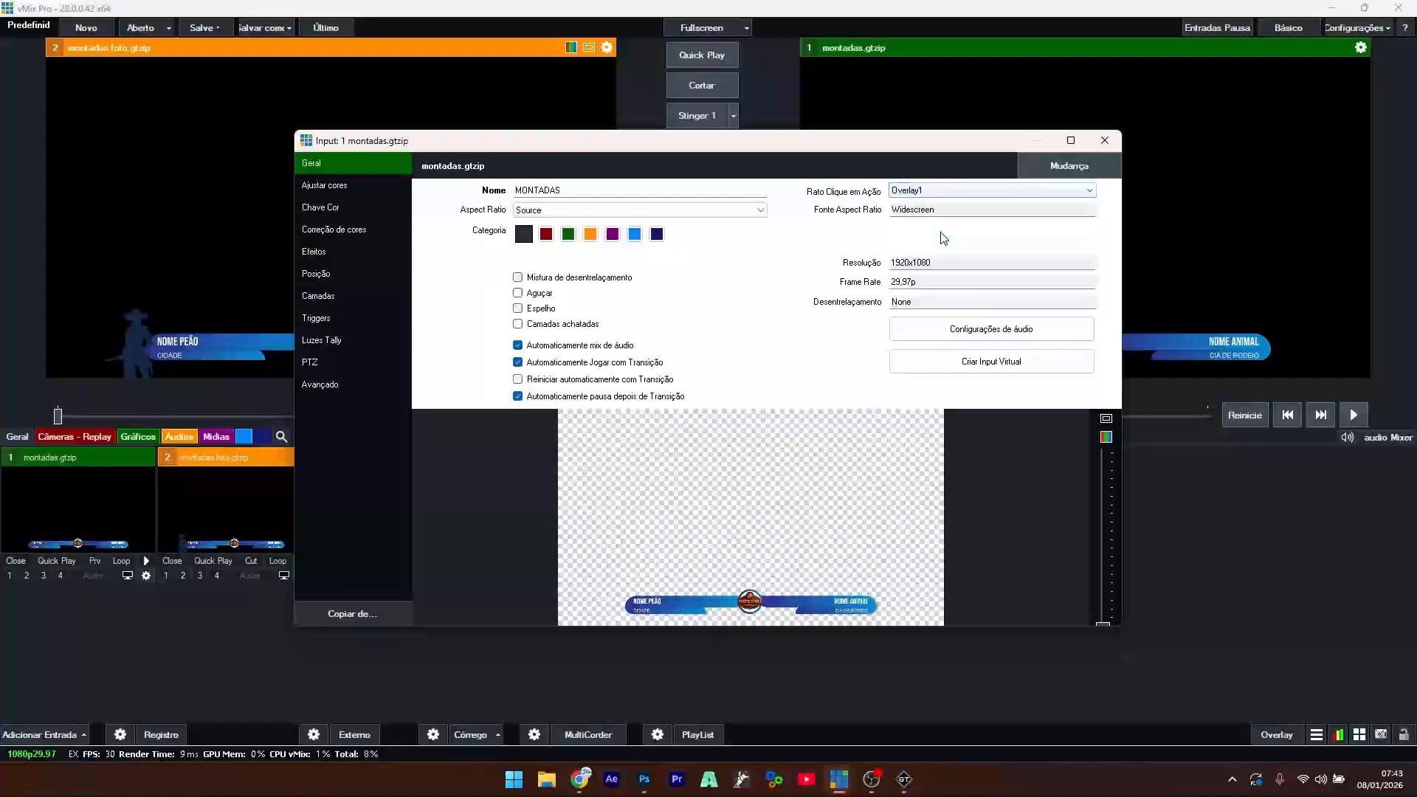
click(1106, 140)
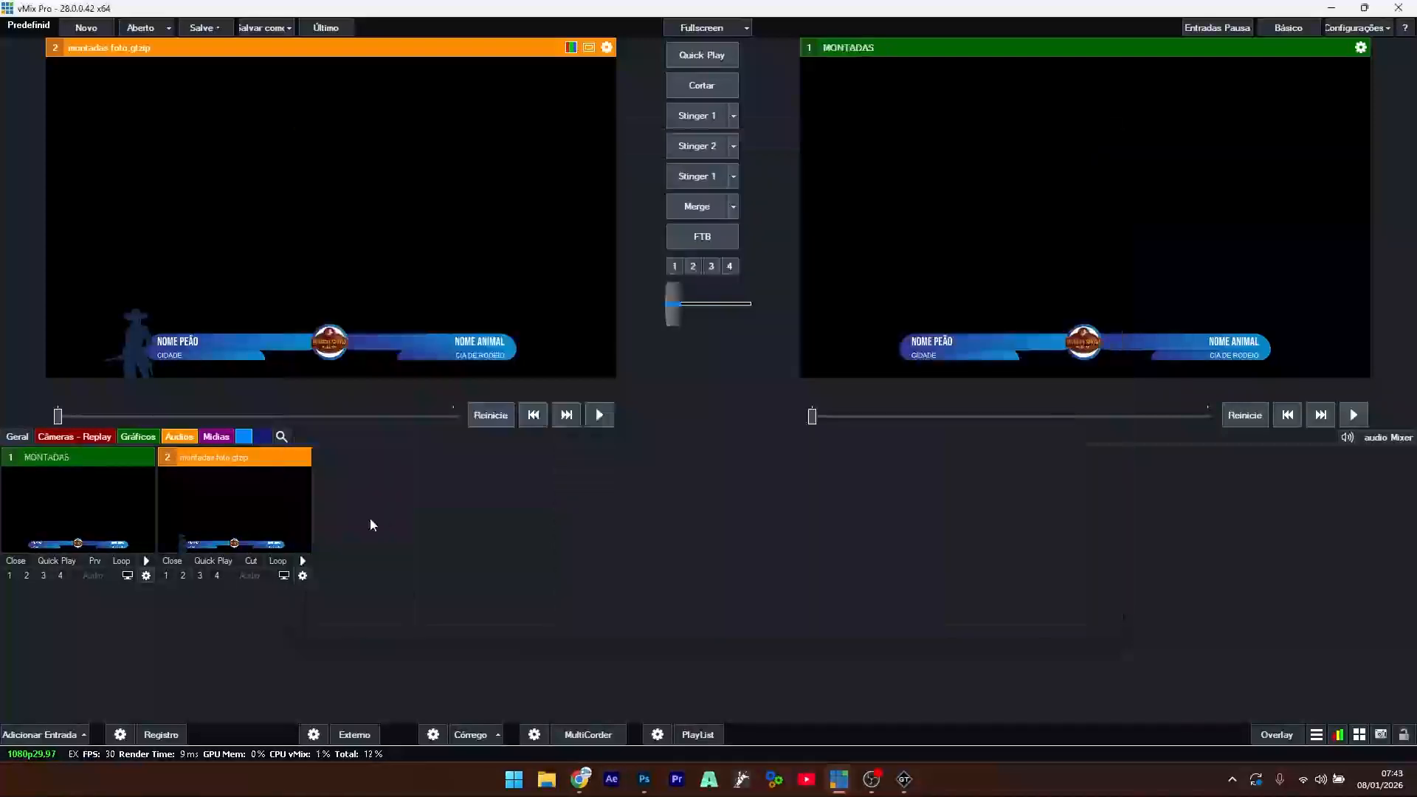
- Set the montadas foto input's click action to Overlay1 as well
click(303, 576)
click(967, 192)
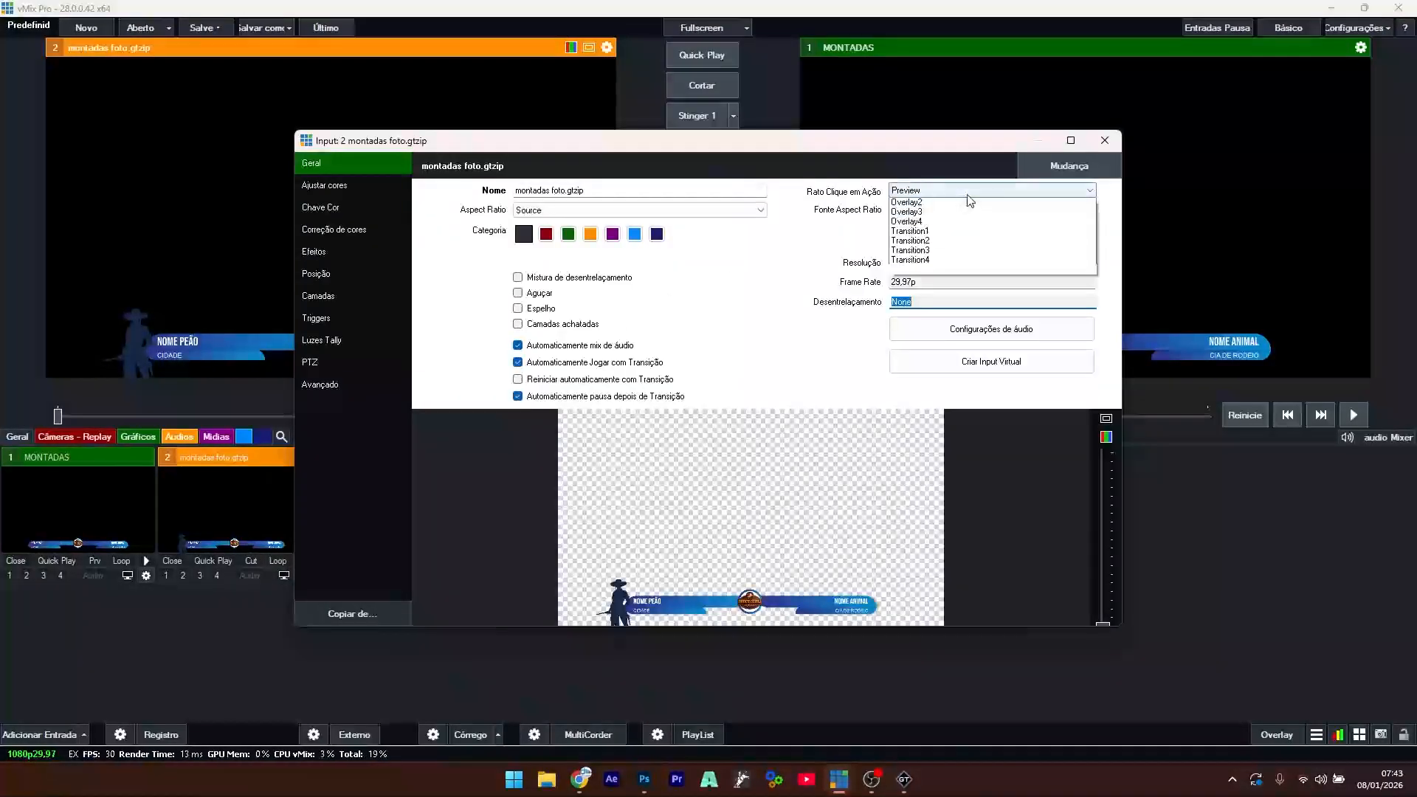
click(935, 233)
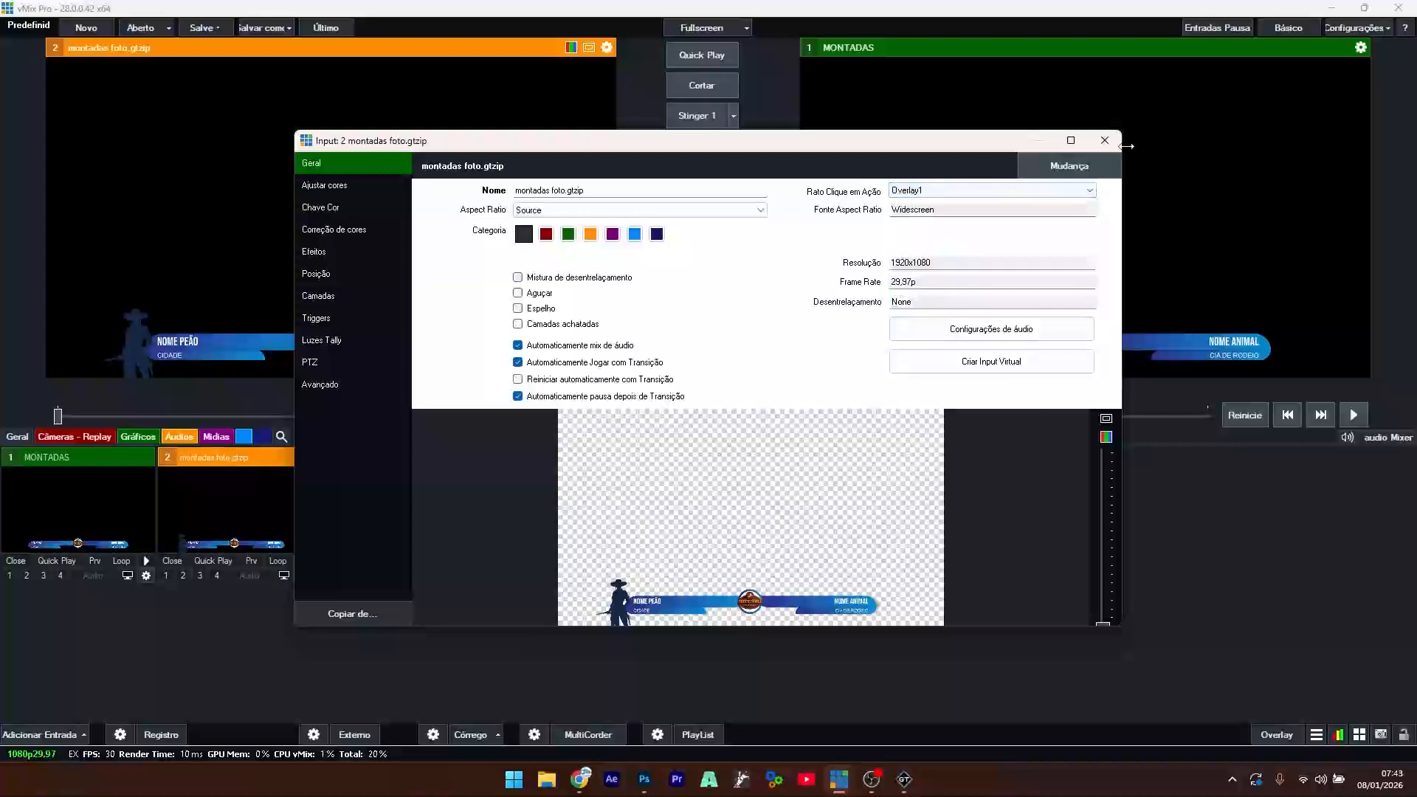
click(1105, 141)
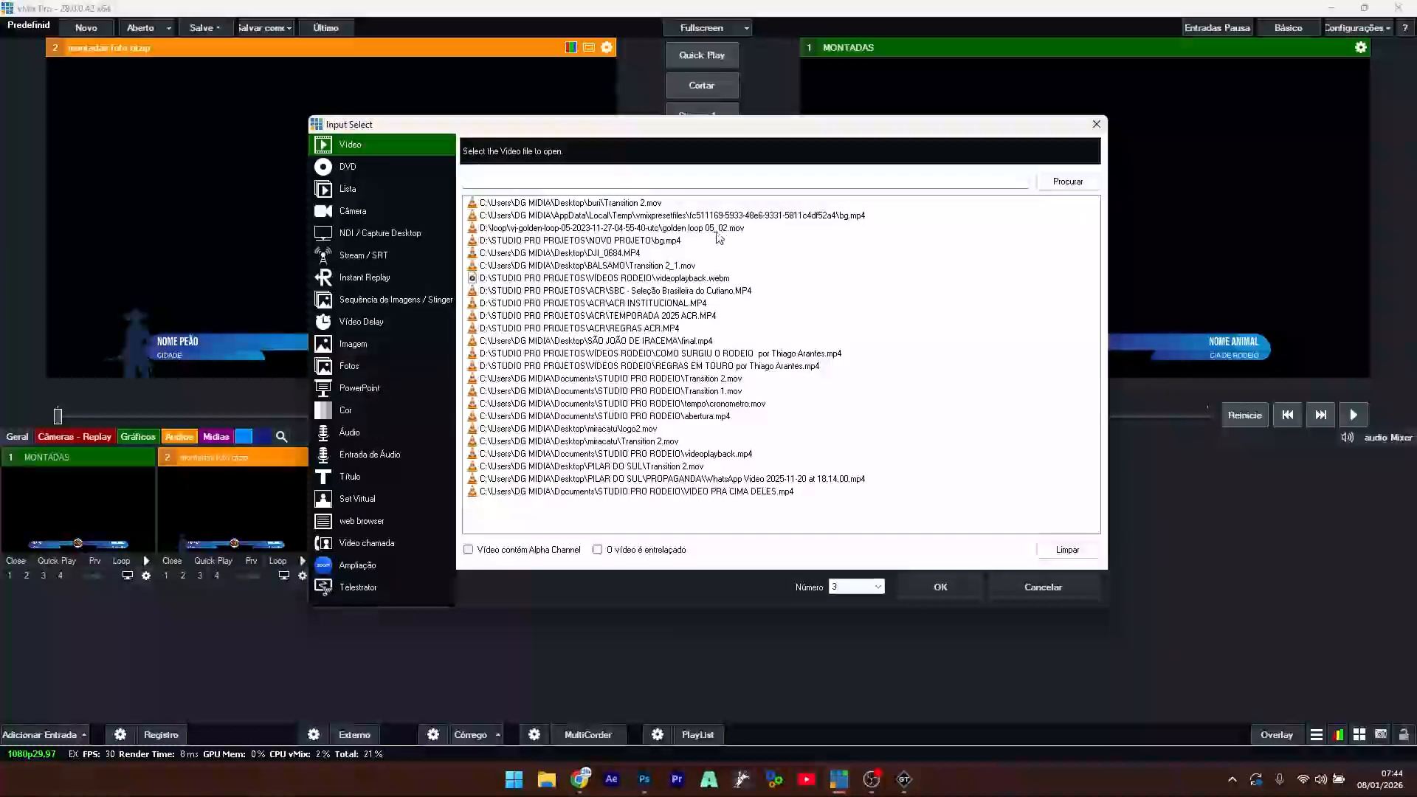
- Add bg.mp4 as a looping, playing input and cut it to the output
click(666, 240)
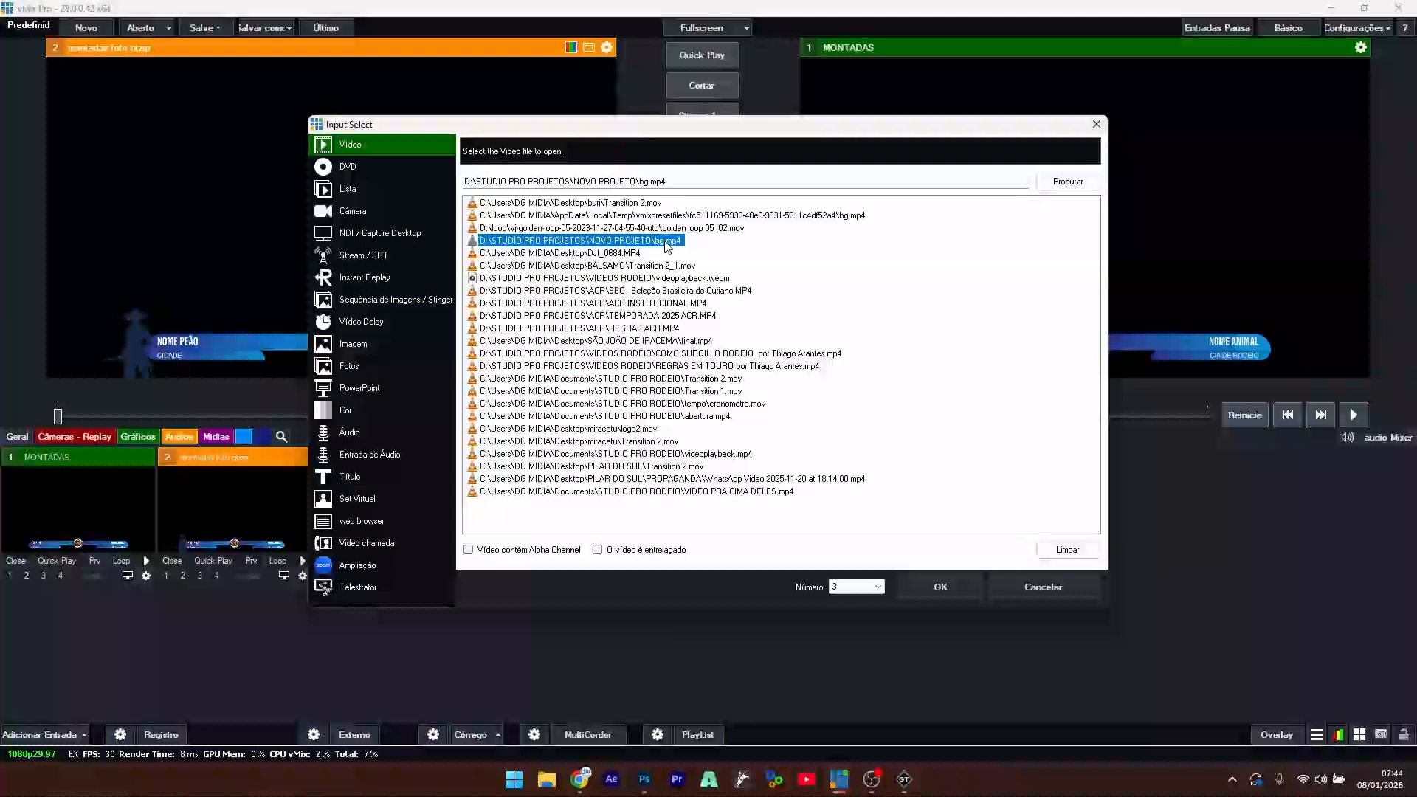
click(940, 586)
click(400, 515)
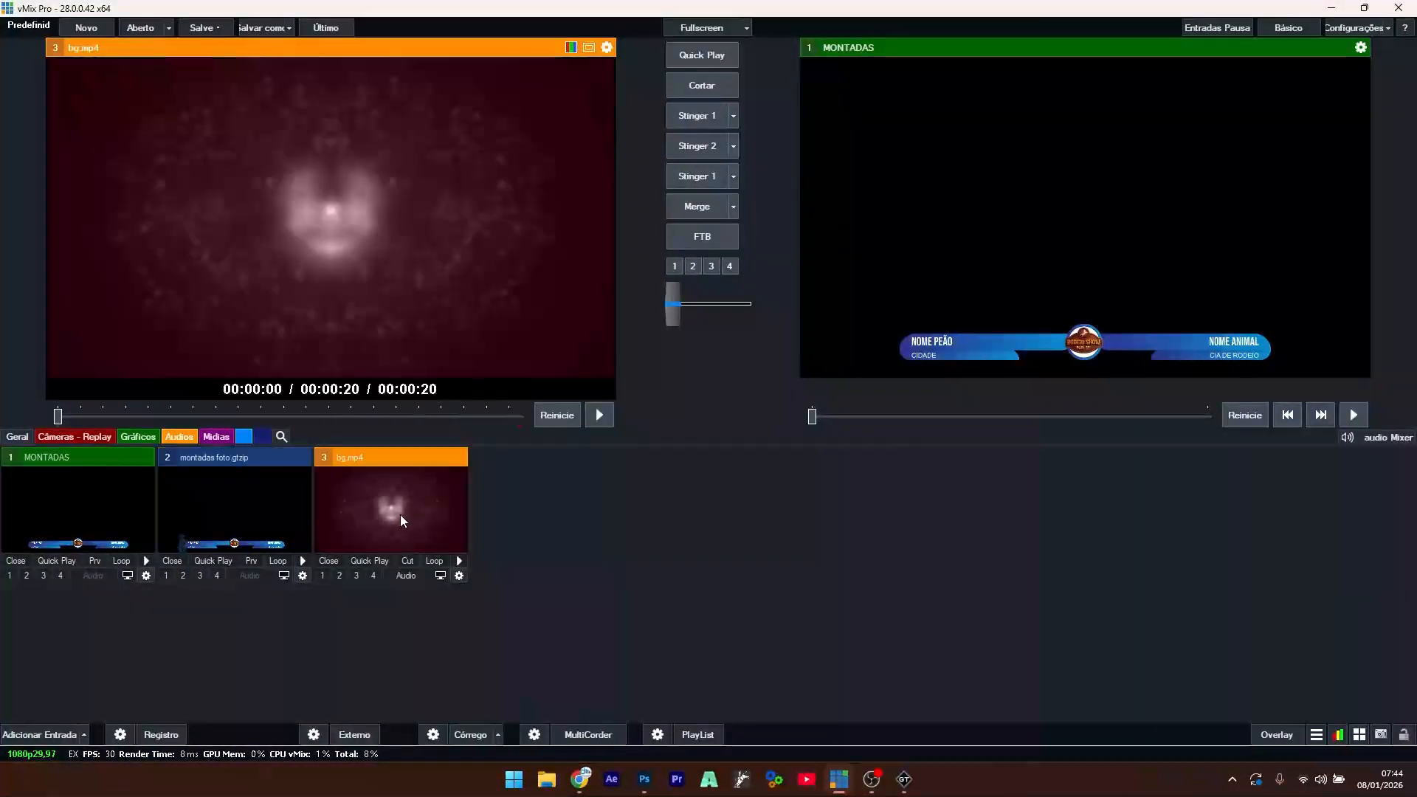
click(433, 561)
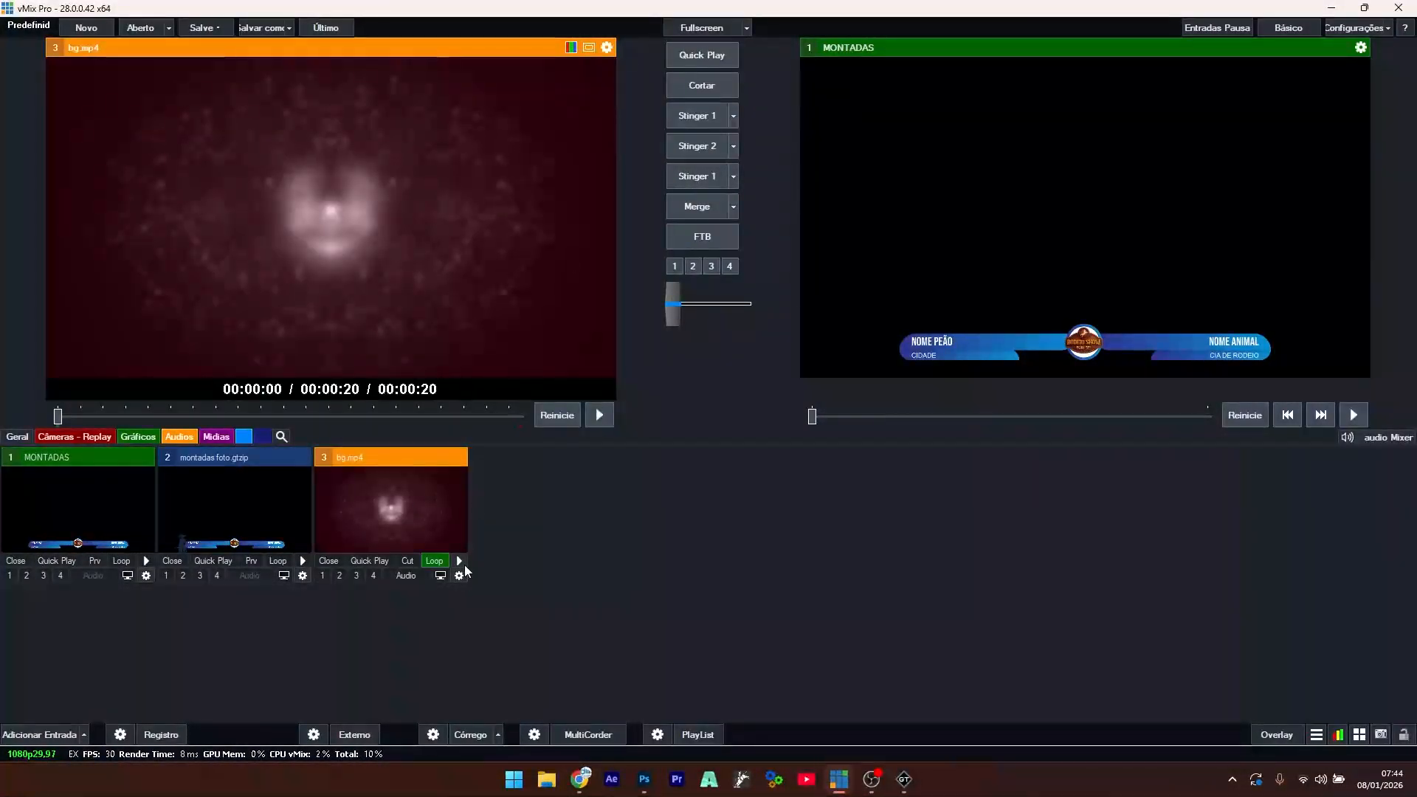
click(459, 561)
click(697, 116)
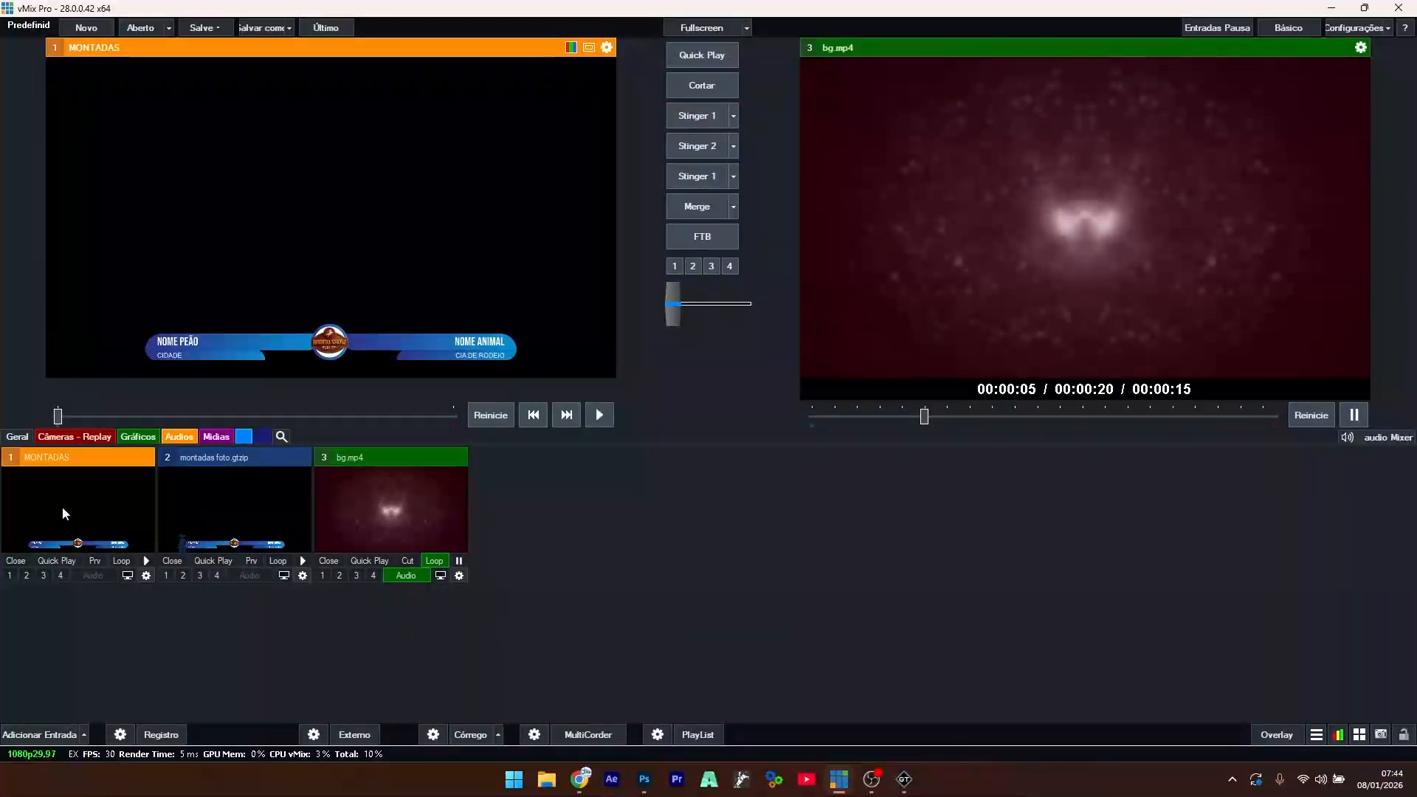
- Toggle the MONTADAS overlay on and off with F1, leaving it showing over the video
key(F1)
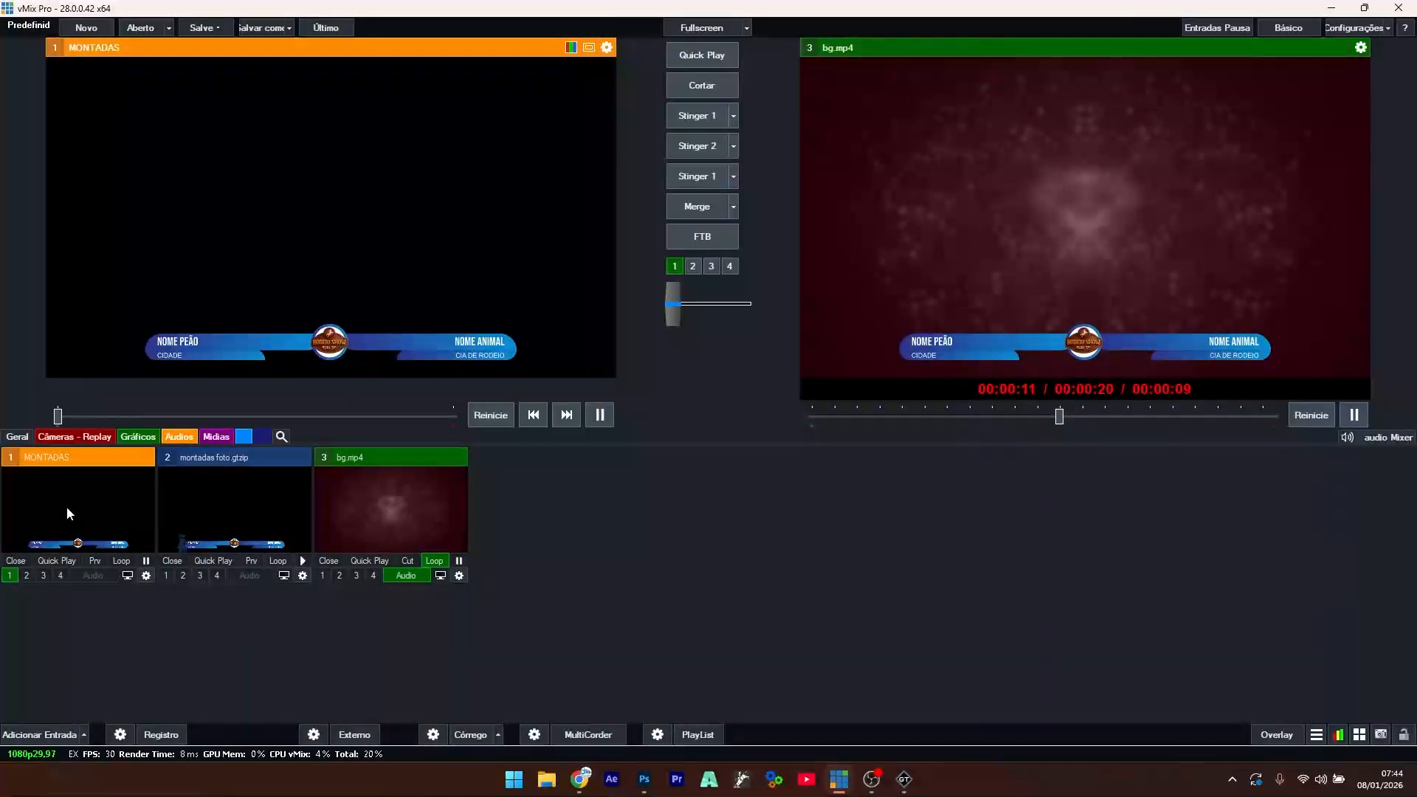
key(F1)
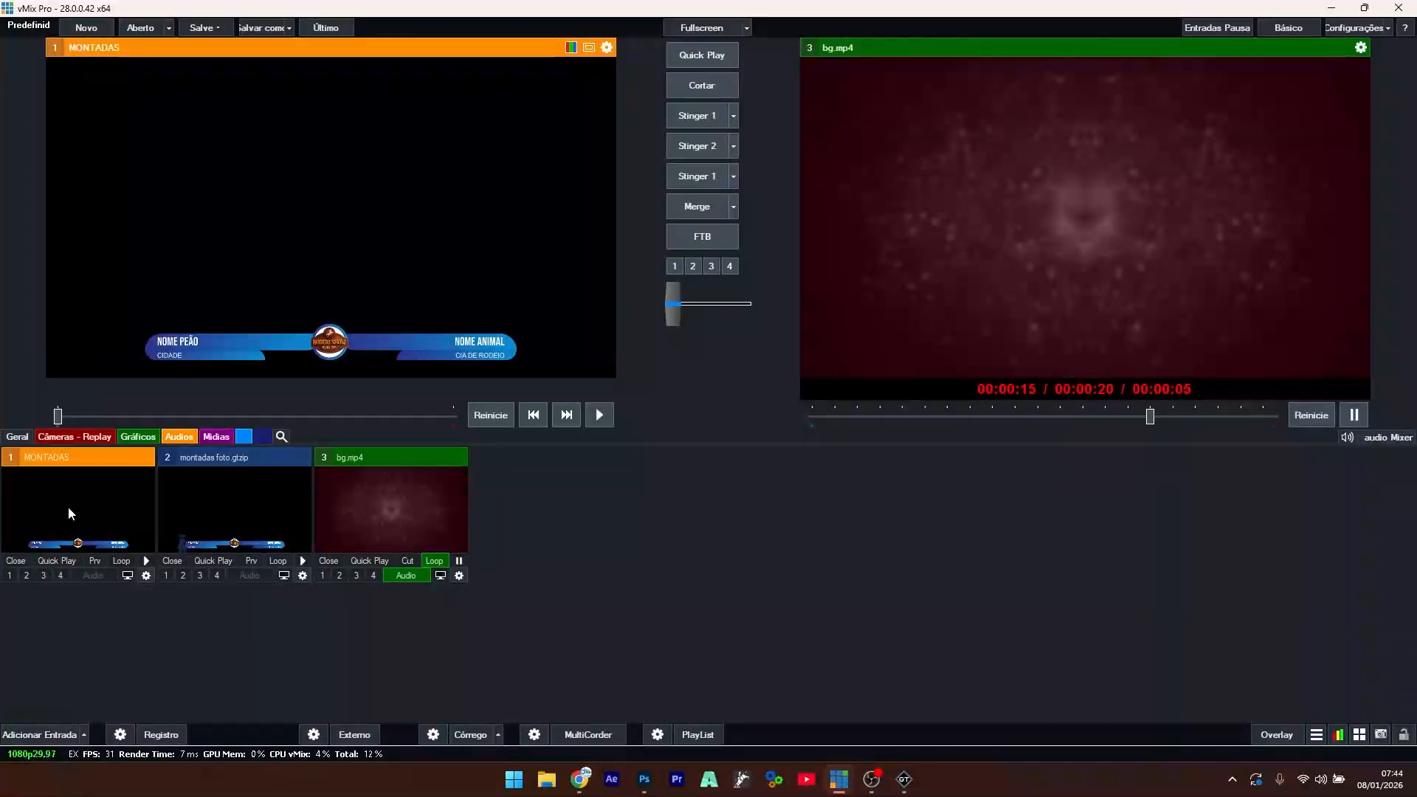
key(F1)
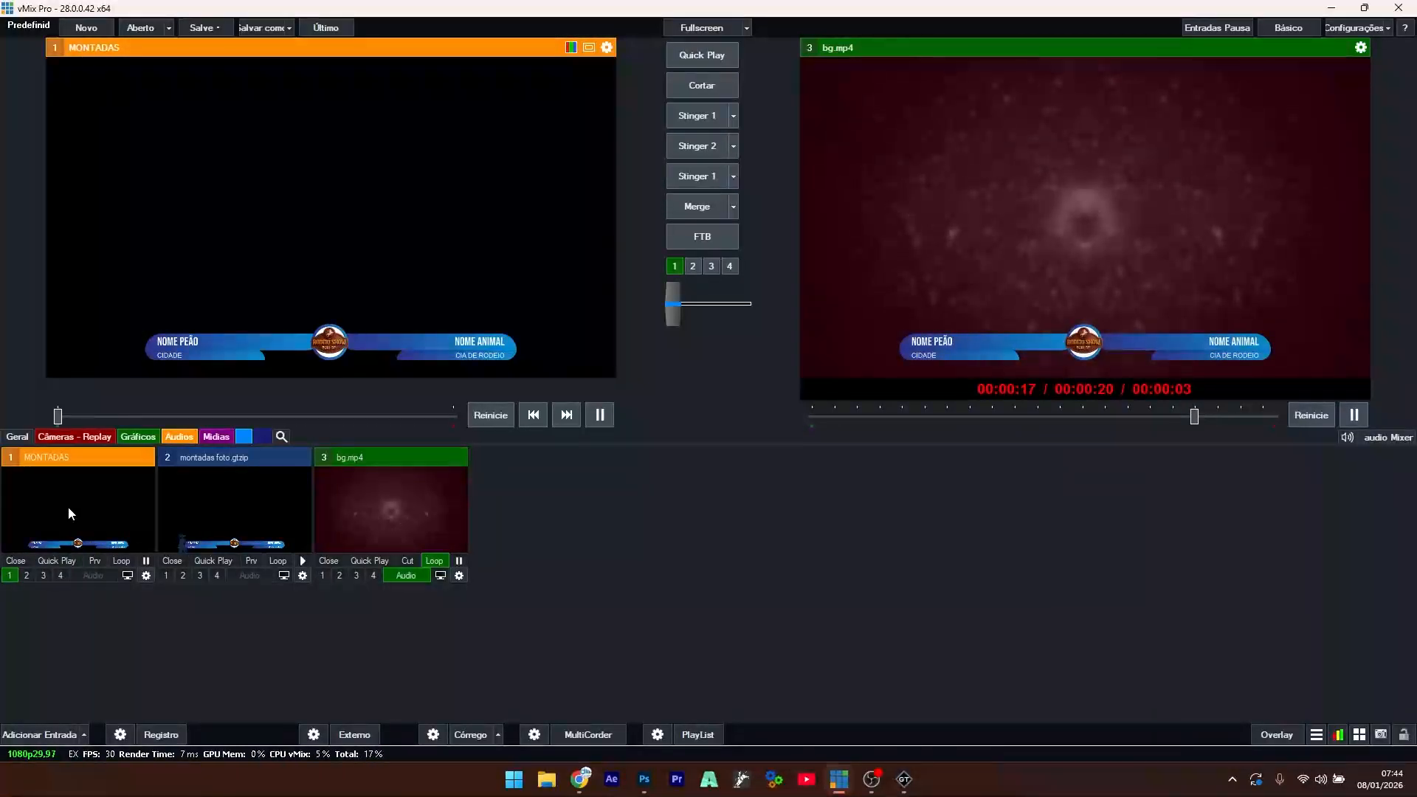
key(F1)
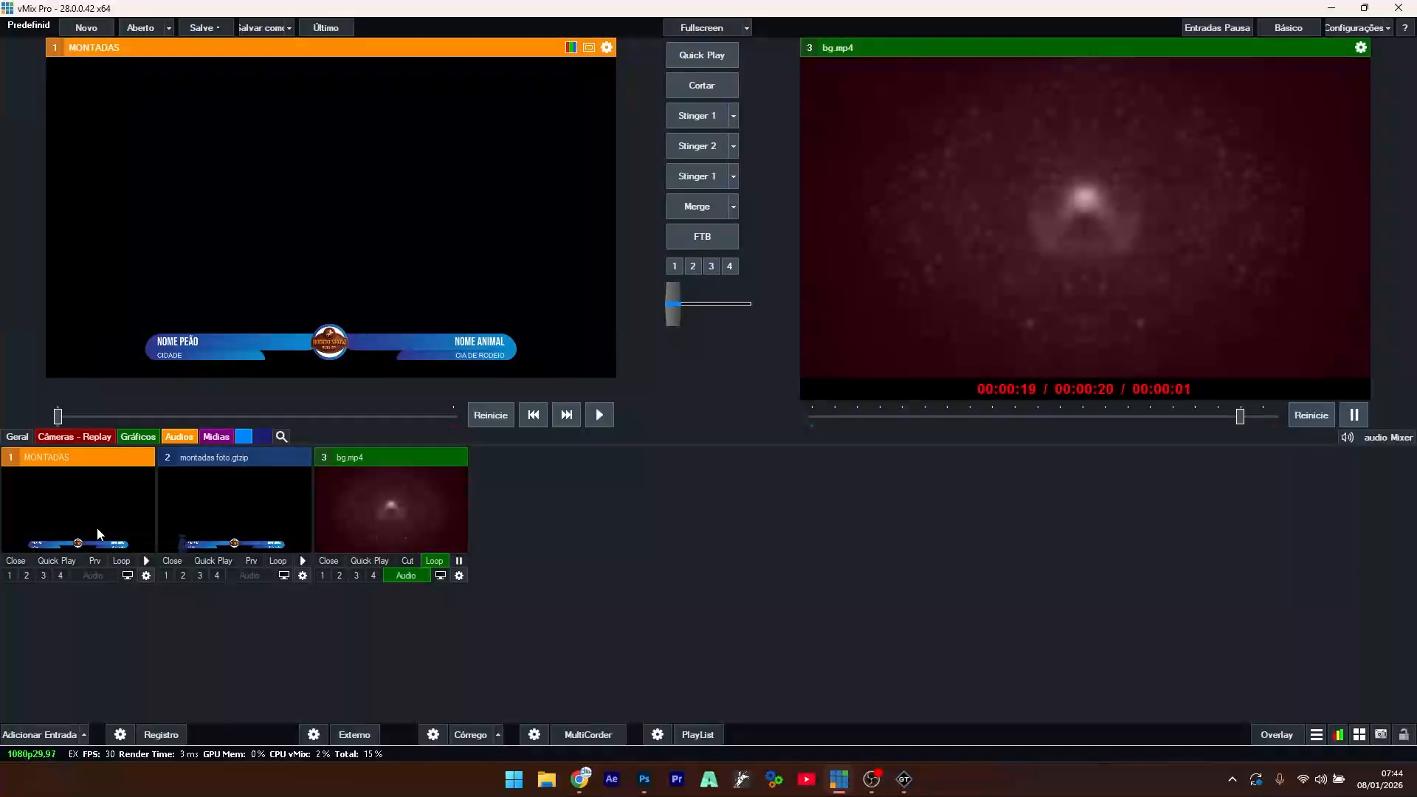
key(F1)
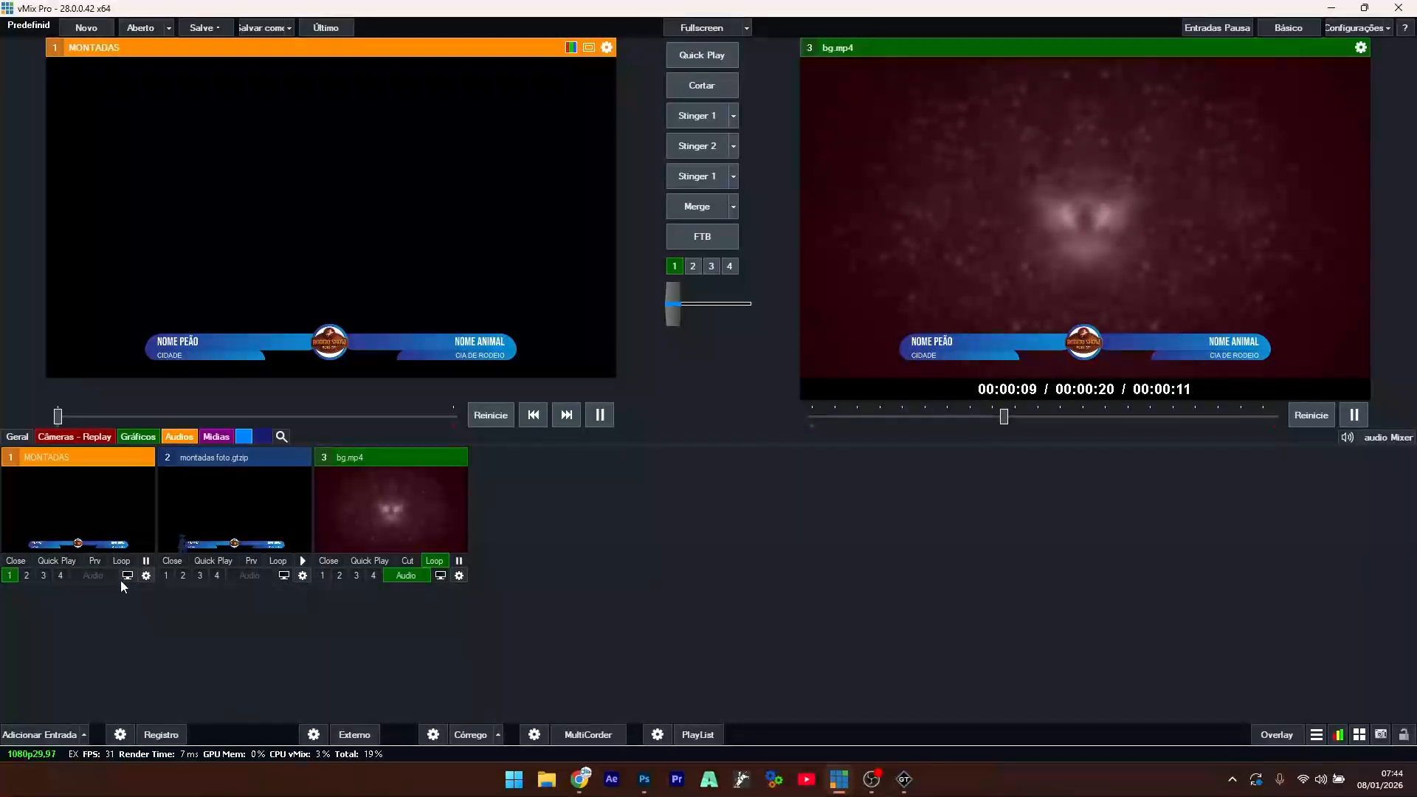
- Open the MONTADAS input's Title Editor and move it away from the preview
right_click(78, 494)
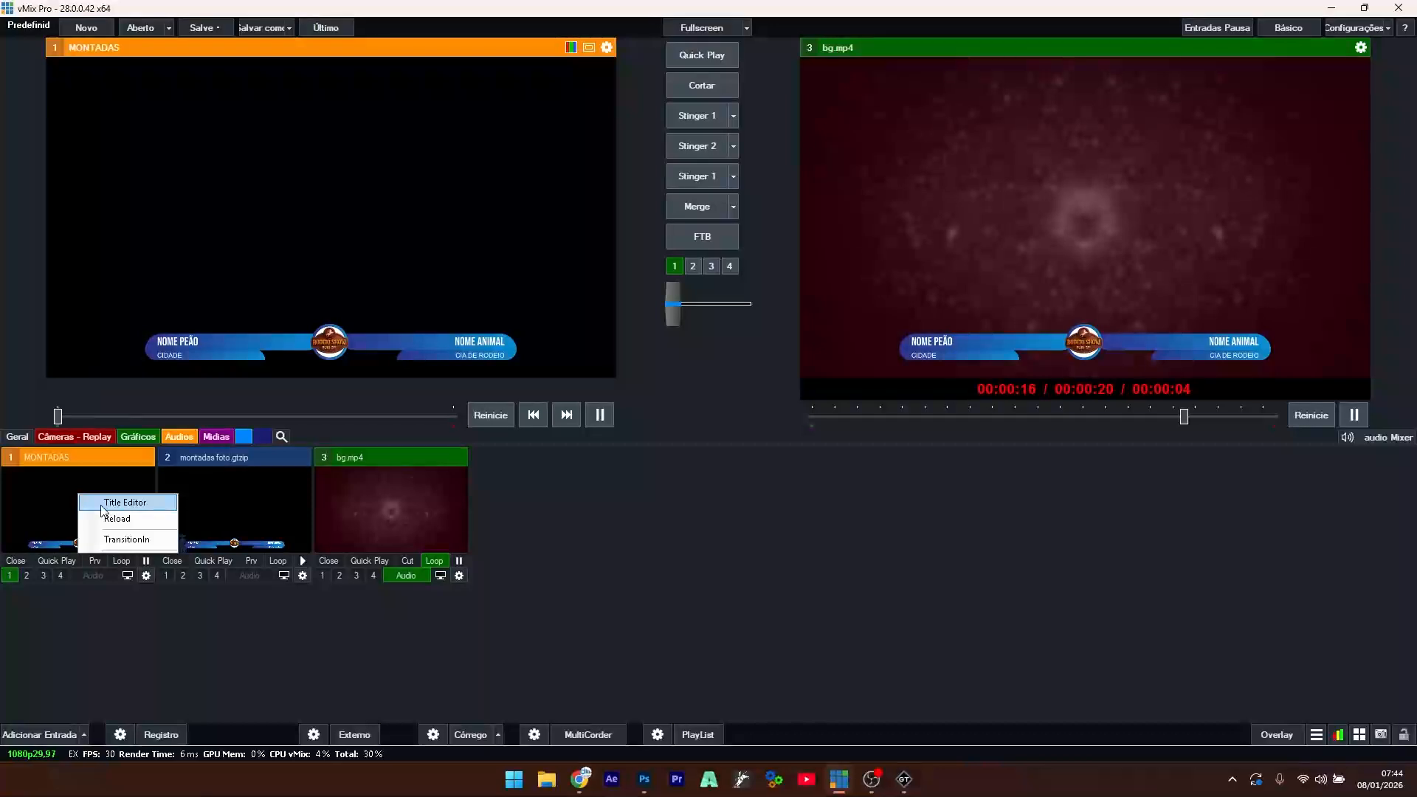
click(102, 504)
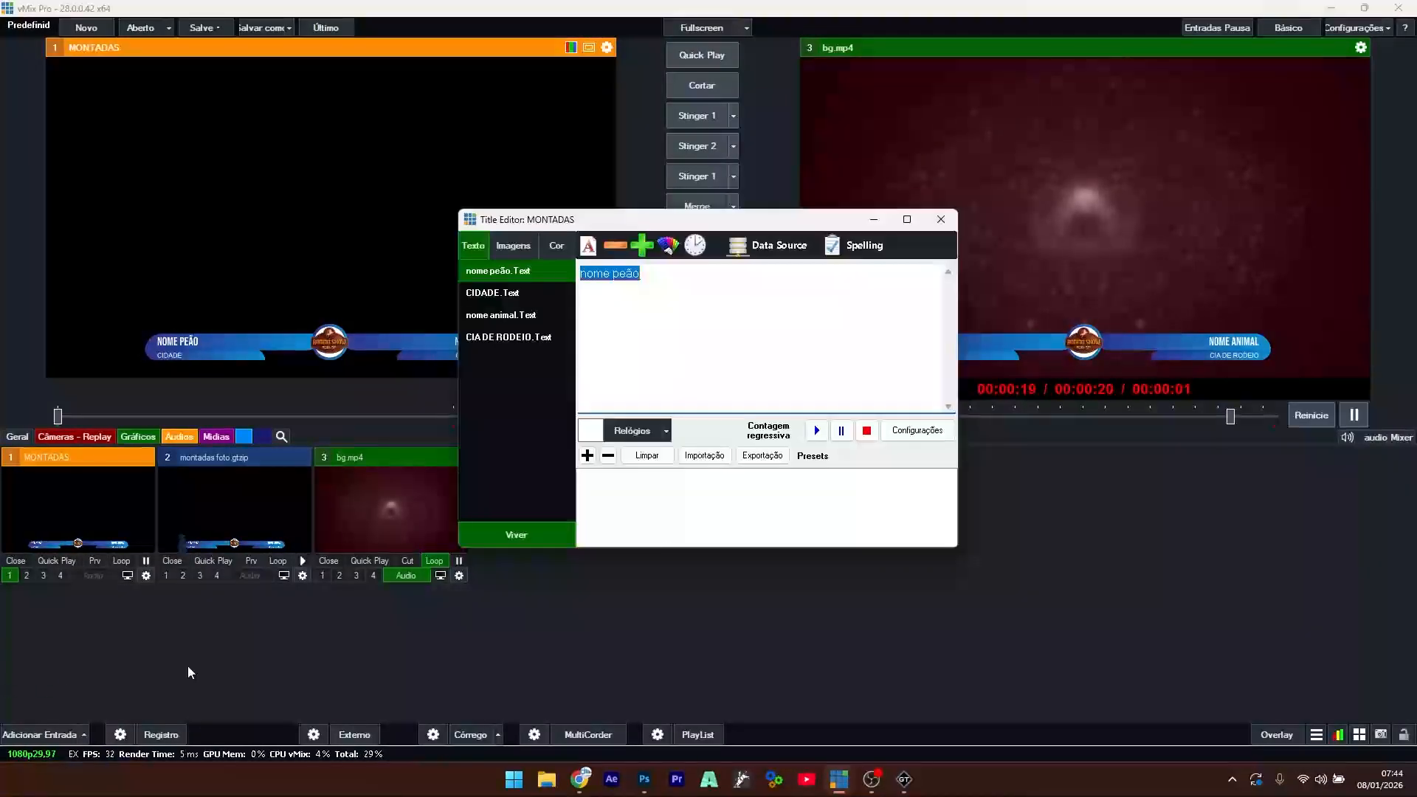
drag(673, 222, 808, 200)
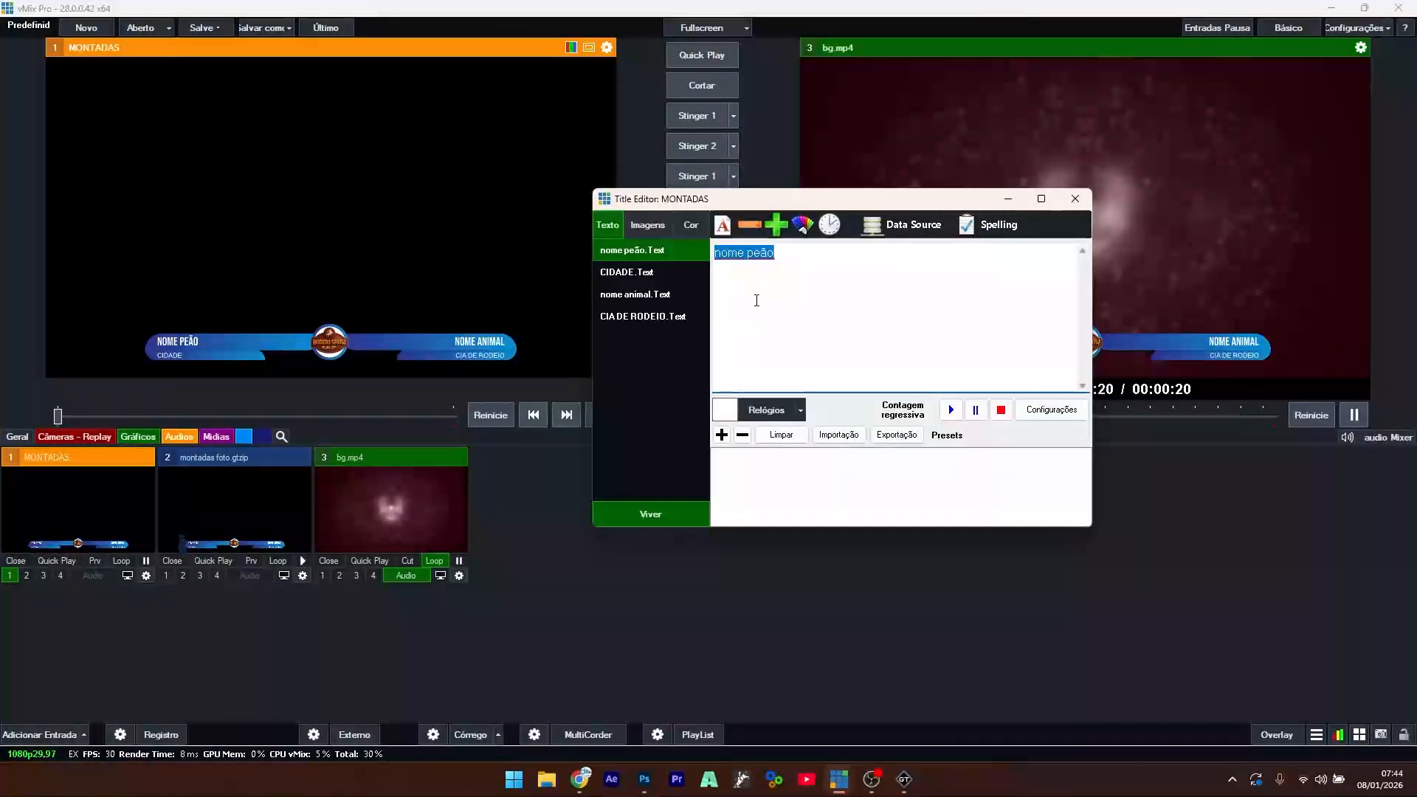
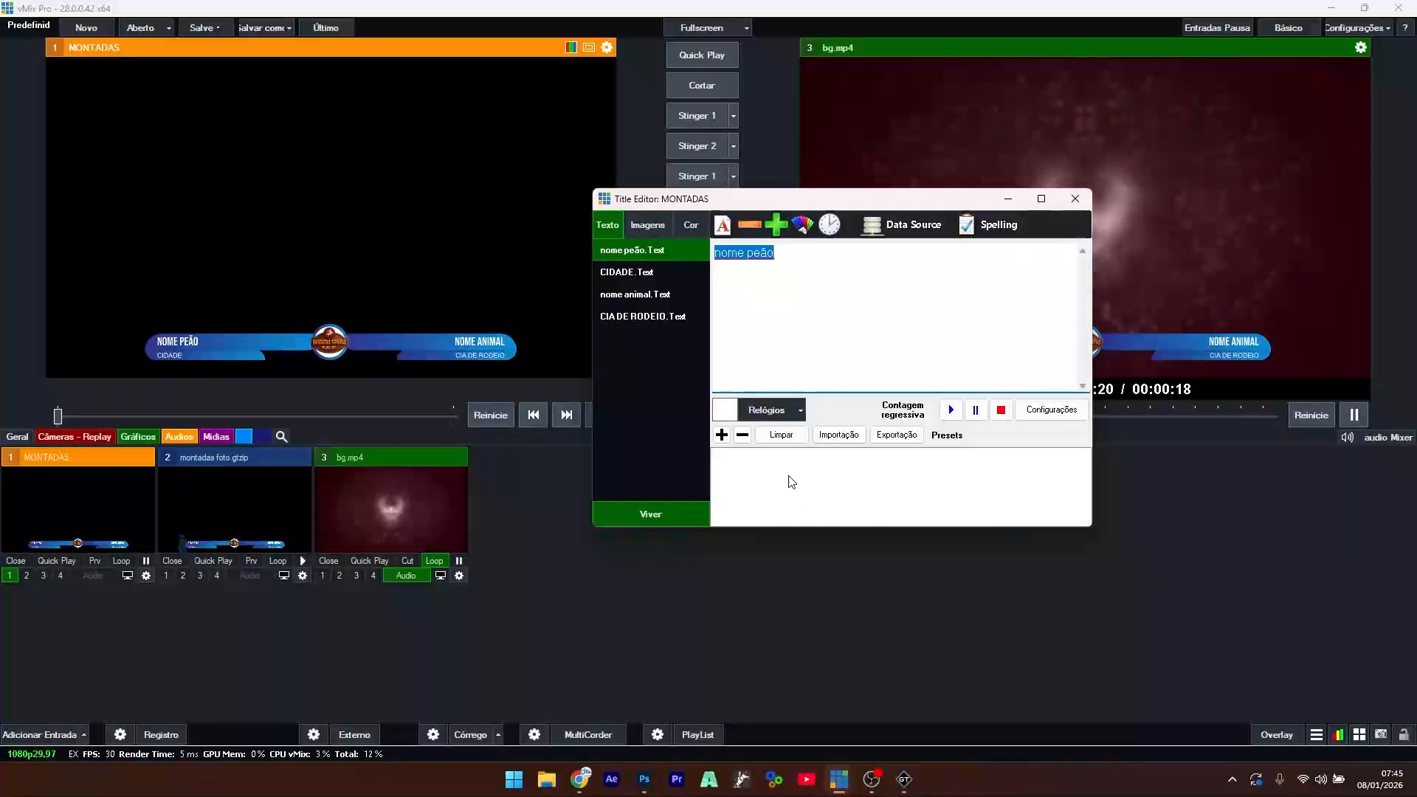
- Maximise the Title Editor, then enter the rider's name and the city SÃO JOSÉ DO RIO PRETO SP
drag(810, 206, 535, 109)
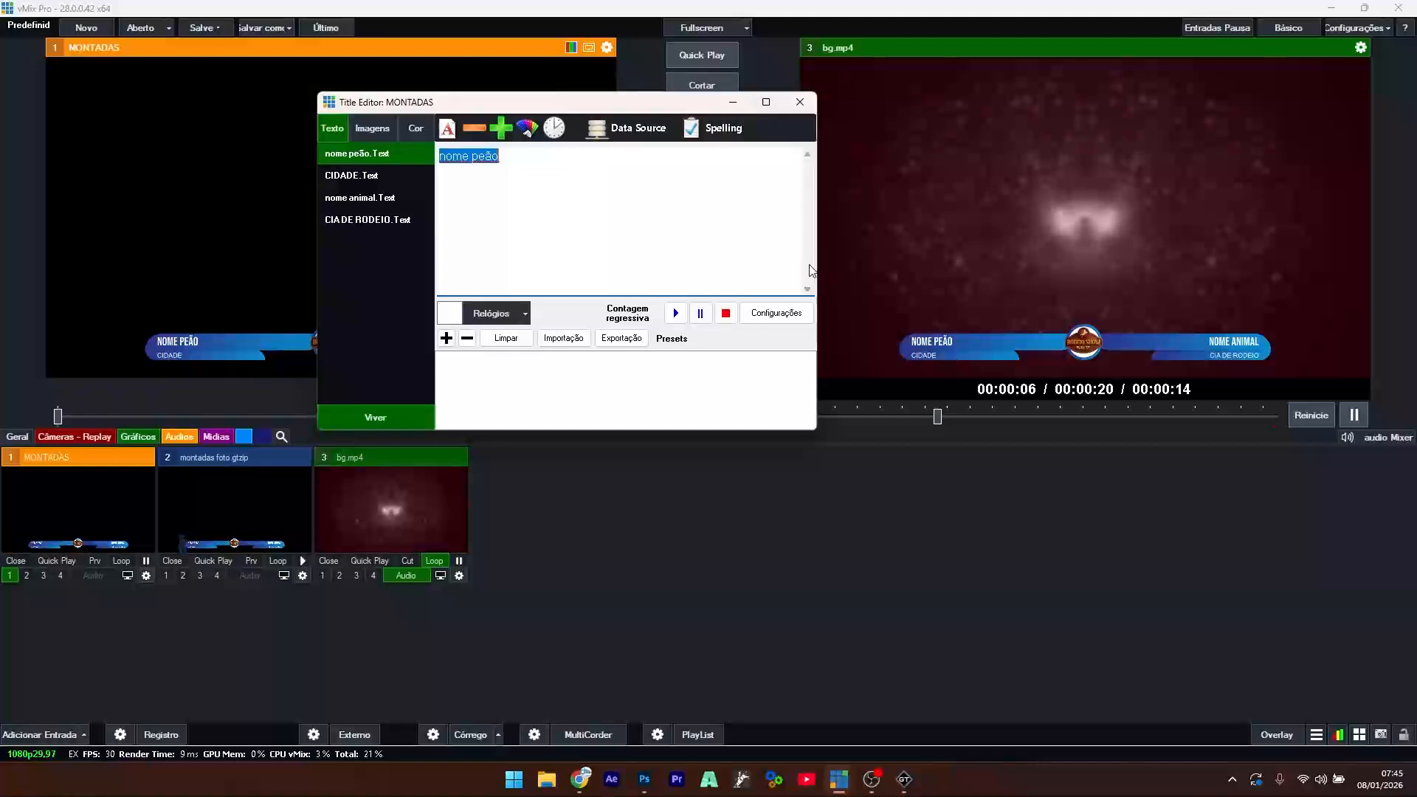
click(766, 104)
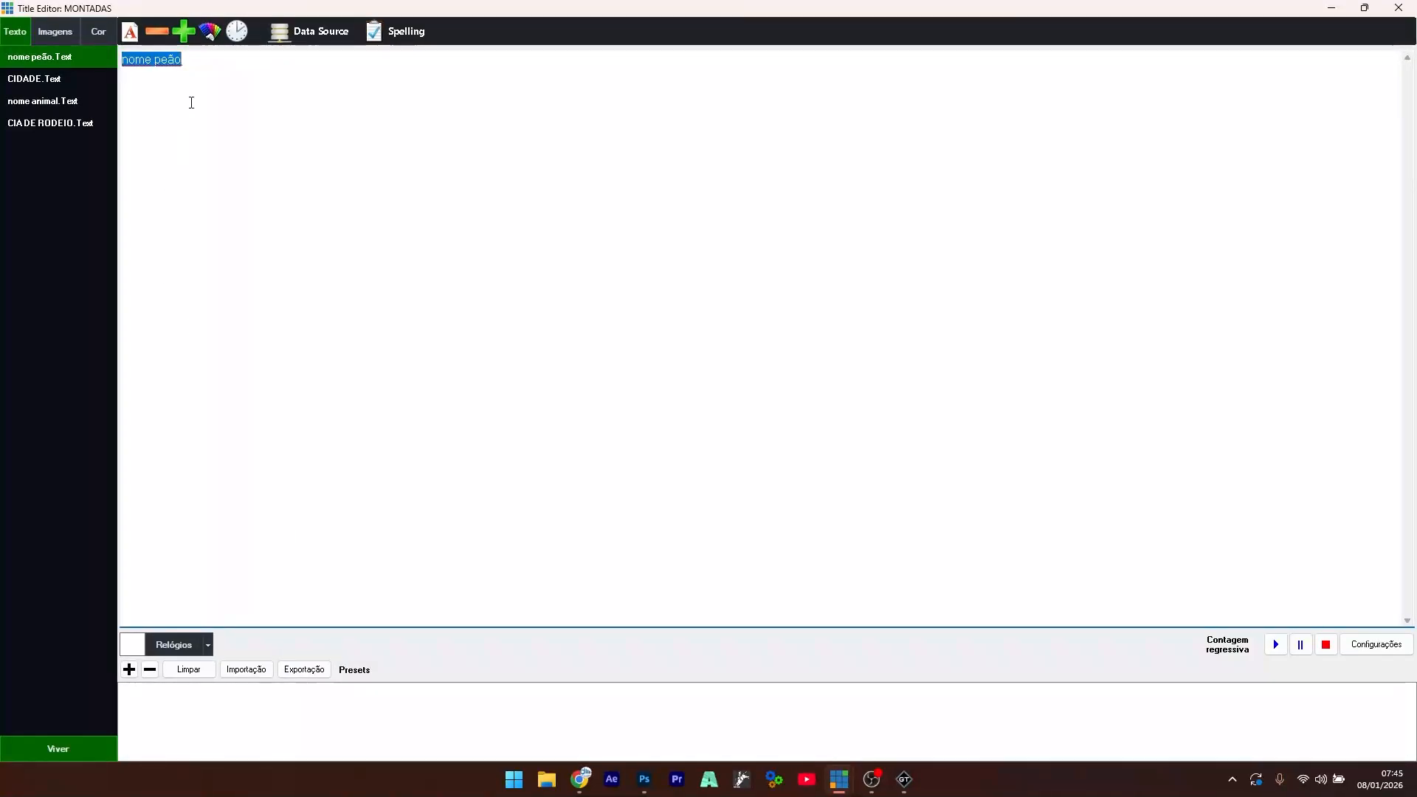
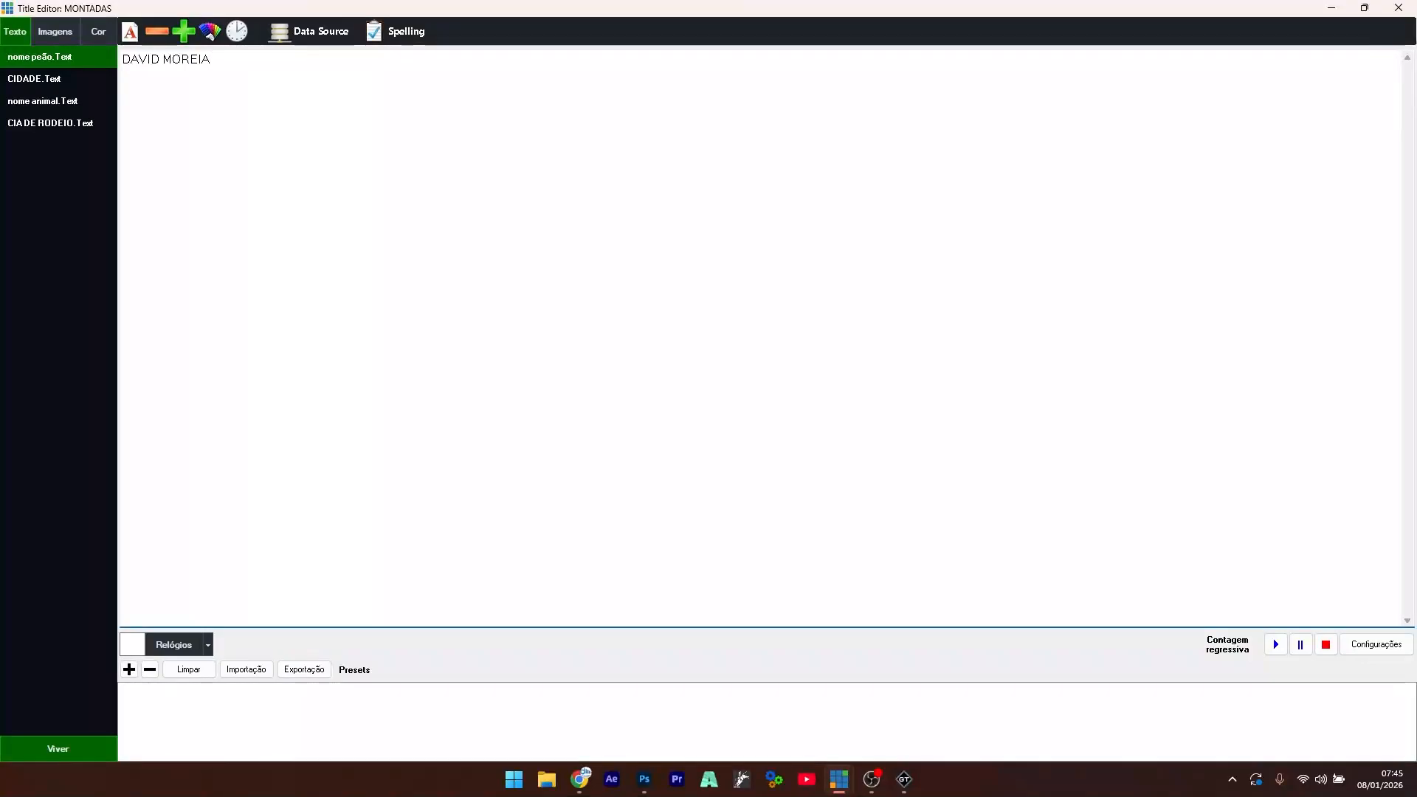
click(82, 82)
key(ctrl+a)
text(S)
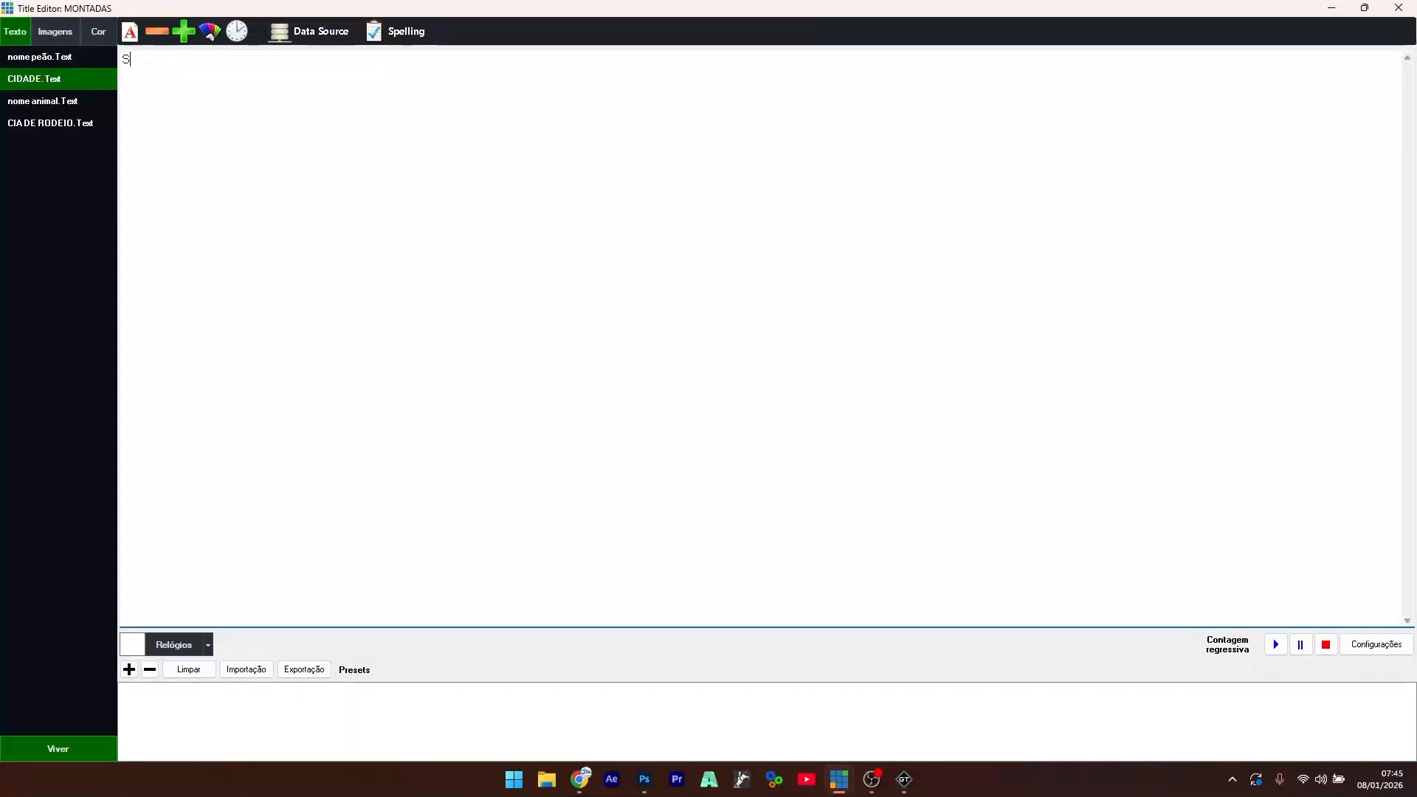
text(ÃO JOSÉ DO RIO PRETO SP)
- Replace the animal name with BANDIDO and the CIA DE RODEIO field with the rodeo company name
click(49, 106)
drag(197, 69, 97, 67)
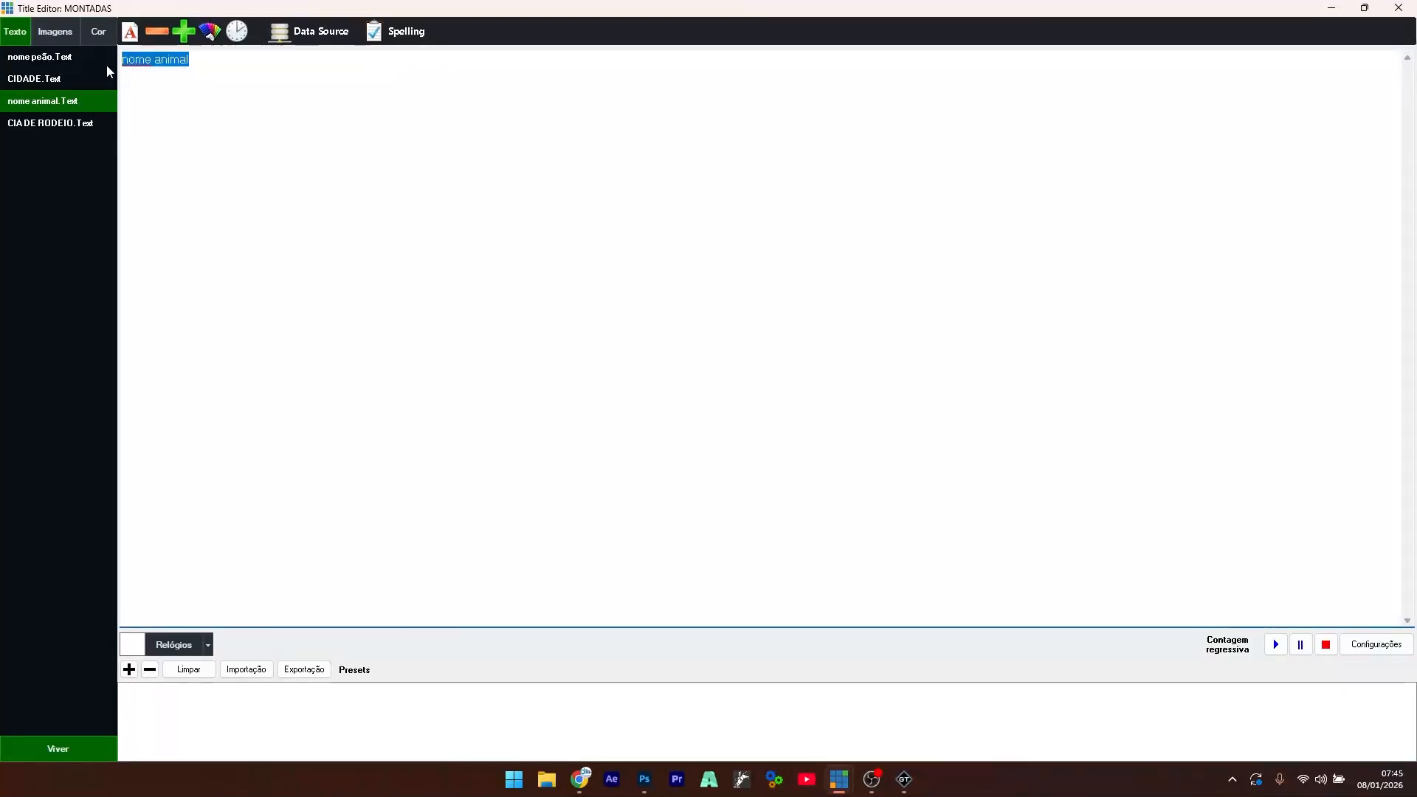
text(BANDIDO)
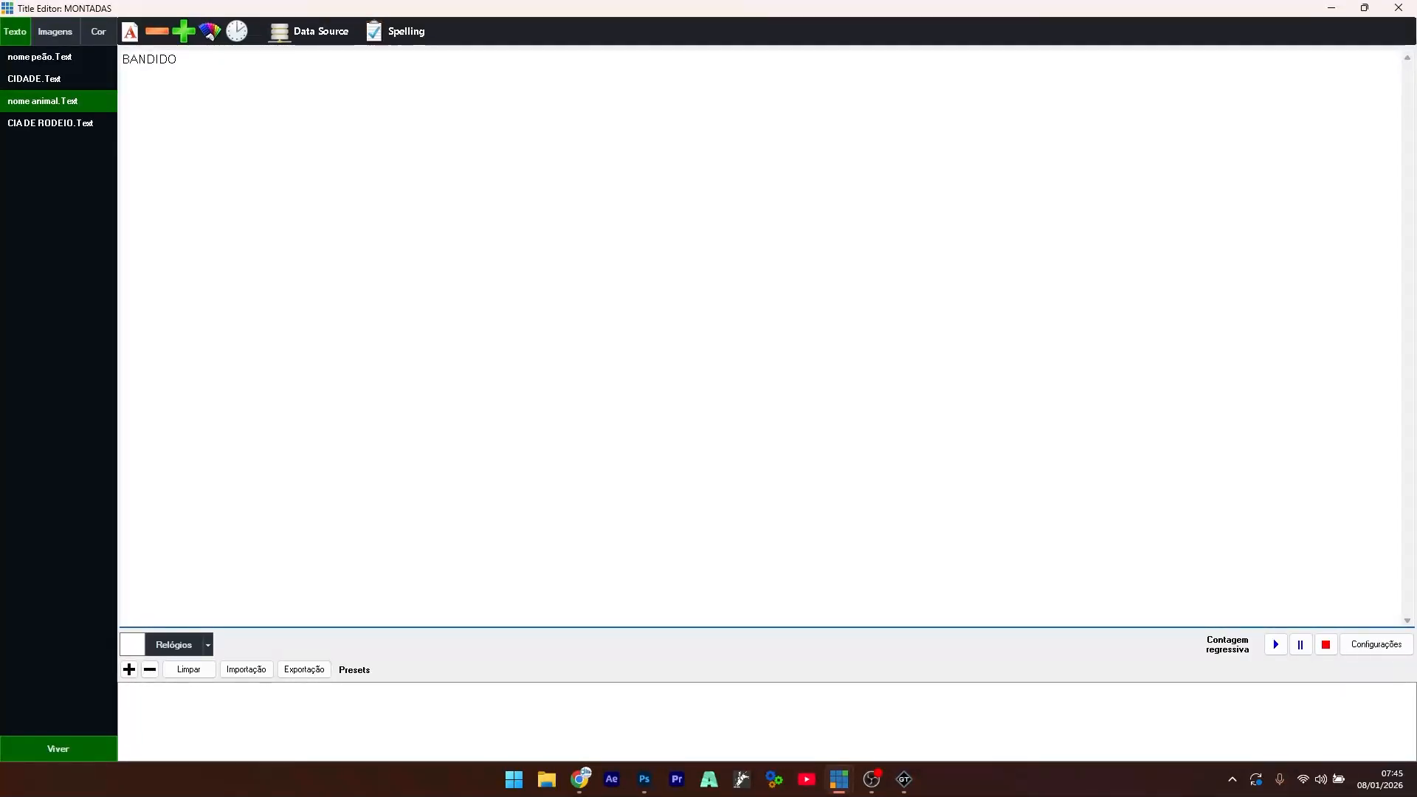
click(66, 127)
drag(222, 58, 92, 64)
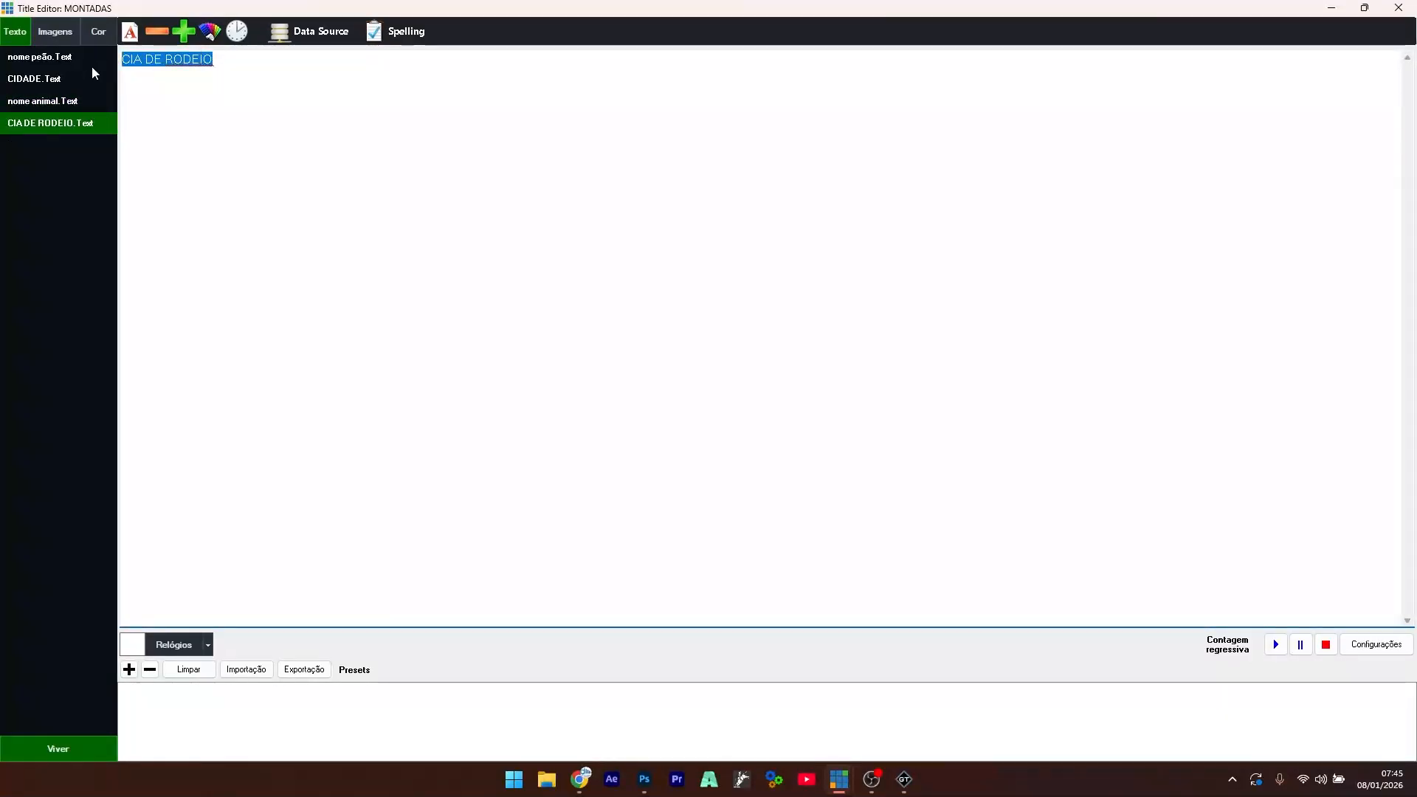
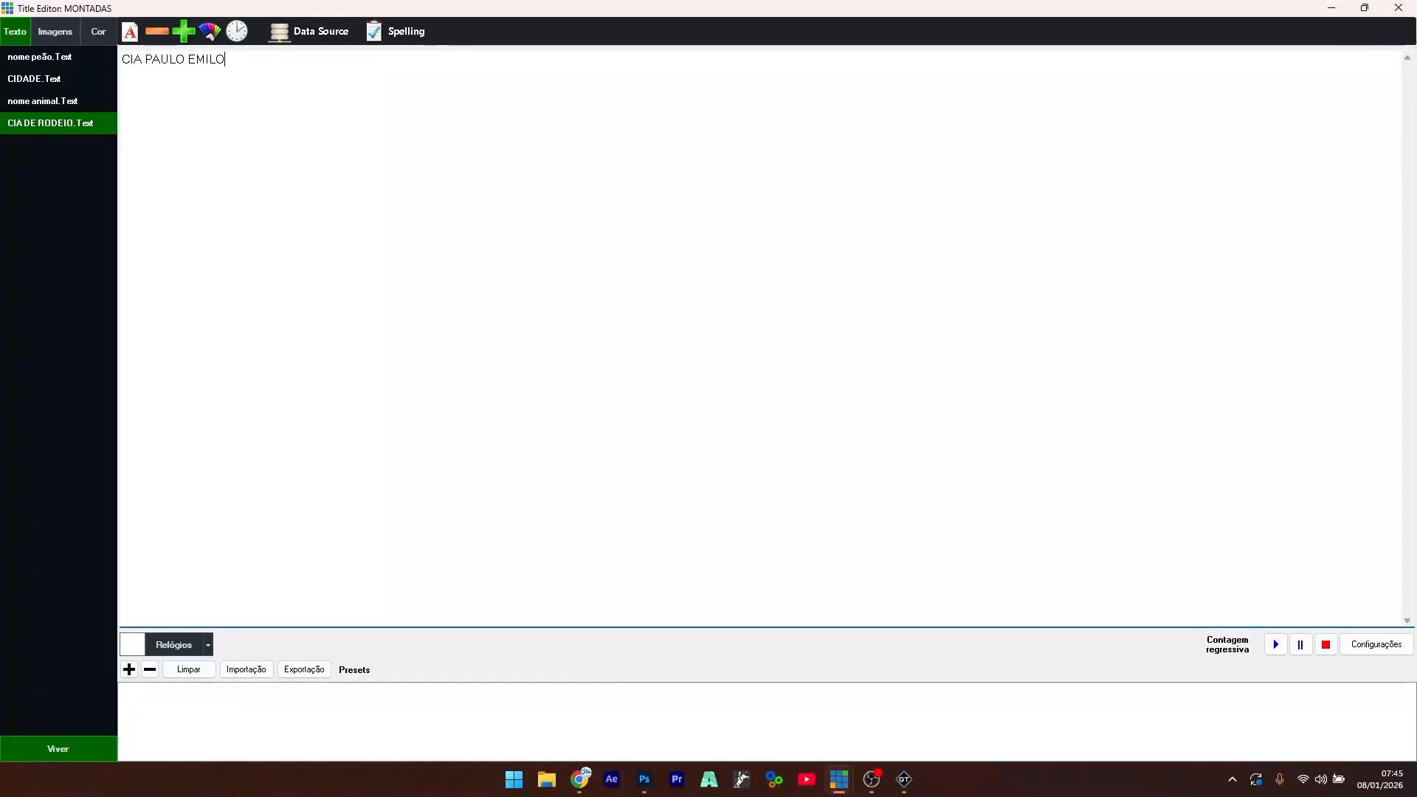
- Review the new contents of the rider name, CIDADE and CIA DE RODEIO fields
click(71, 60)
click(42, 78)
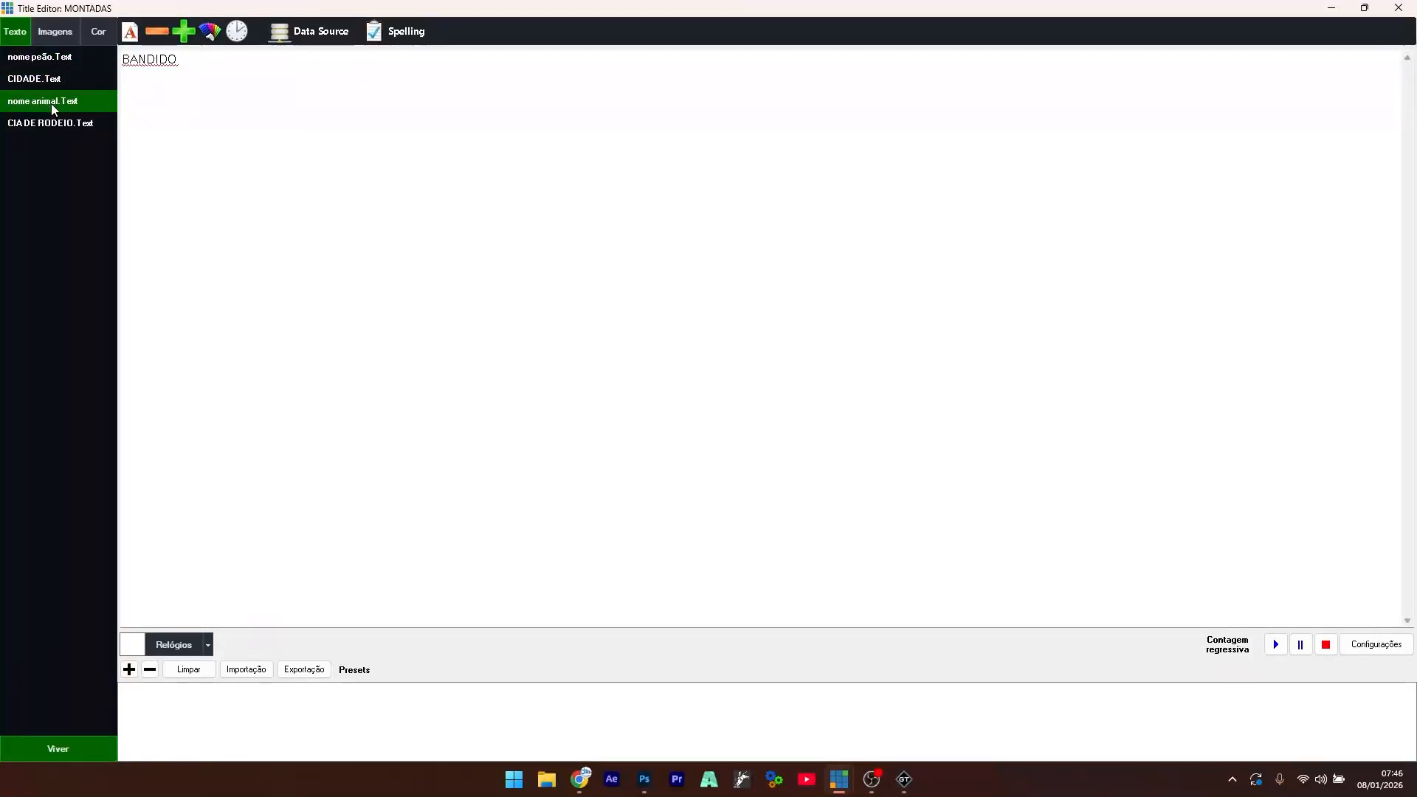
click(71, 127)
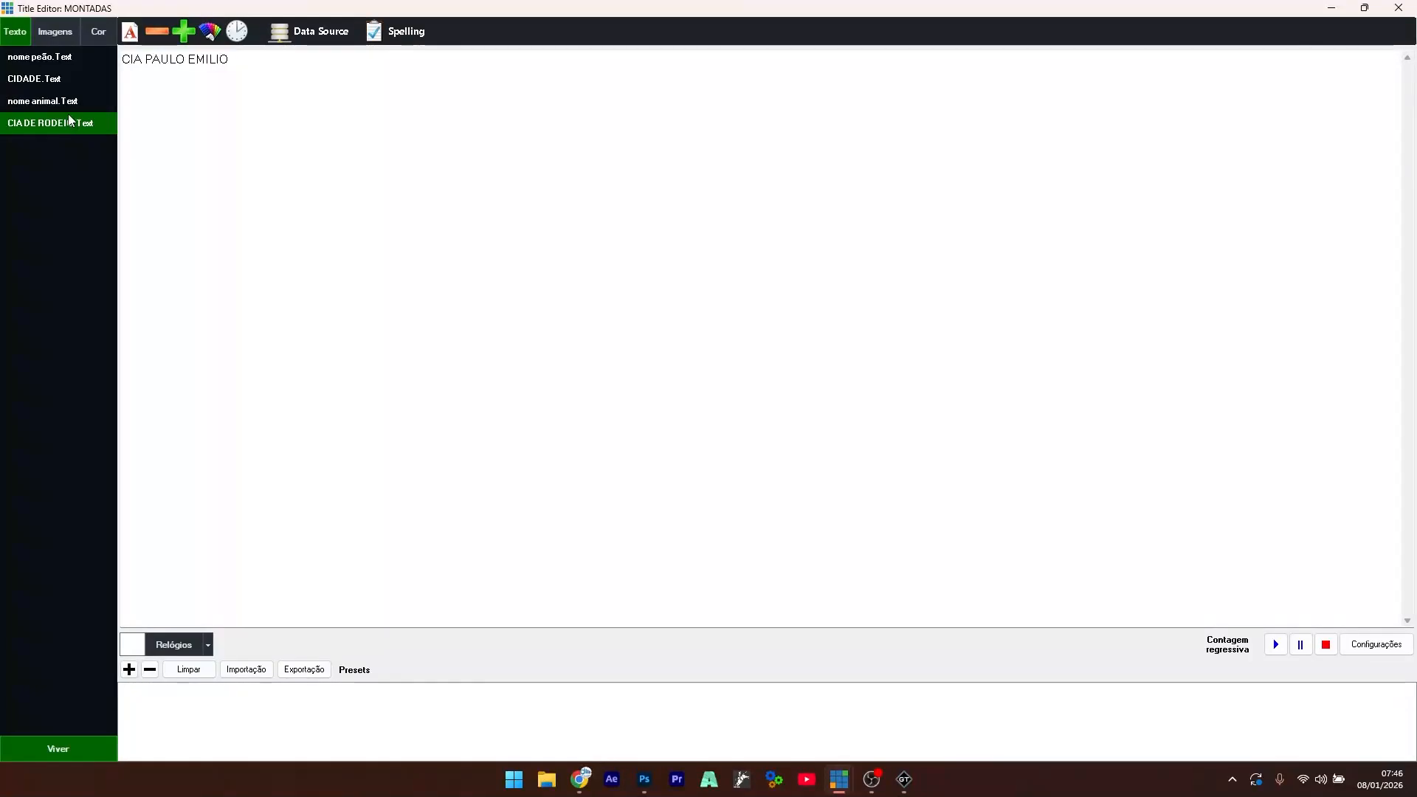
click(59, 56)
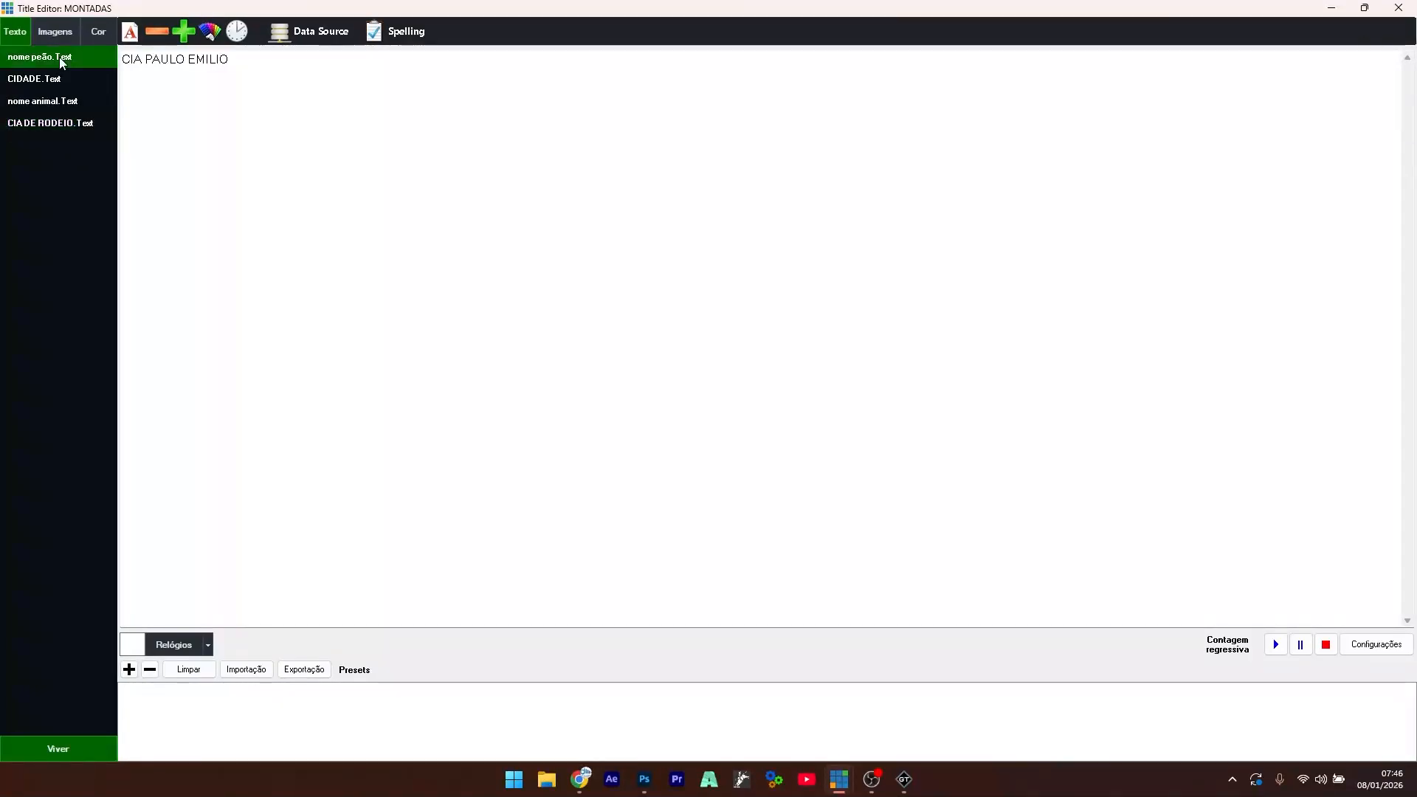
- Save the current values as a preset, then enter the second rider's name and AVARÉ SP
click(128, 672)
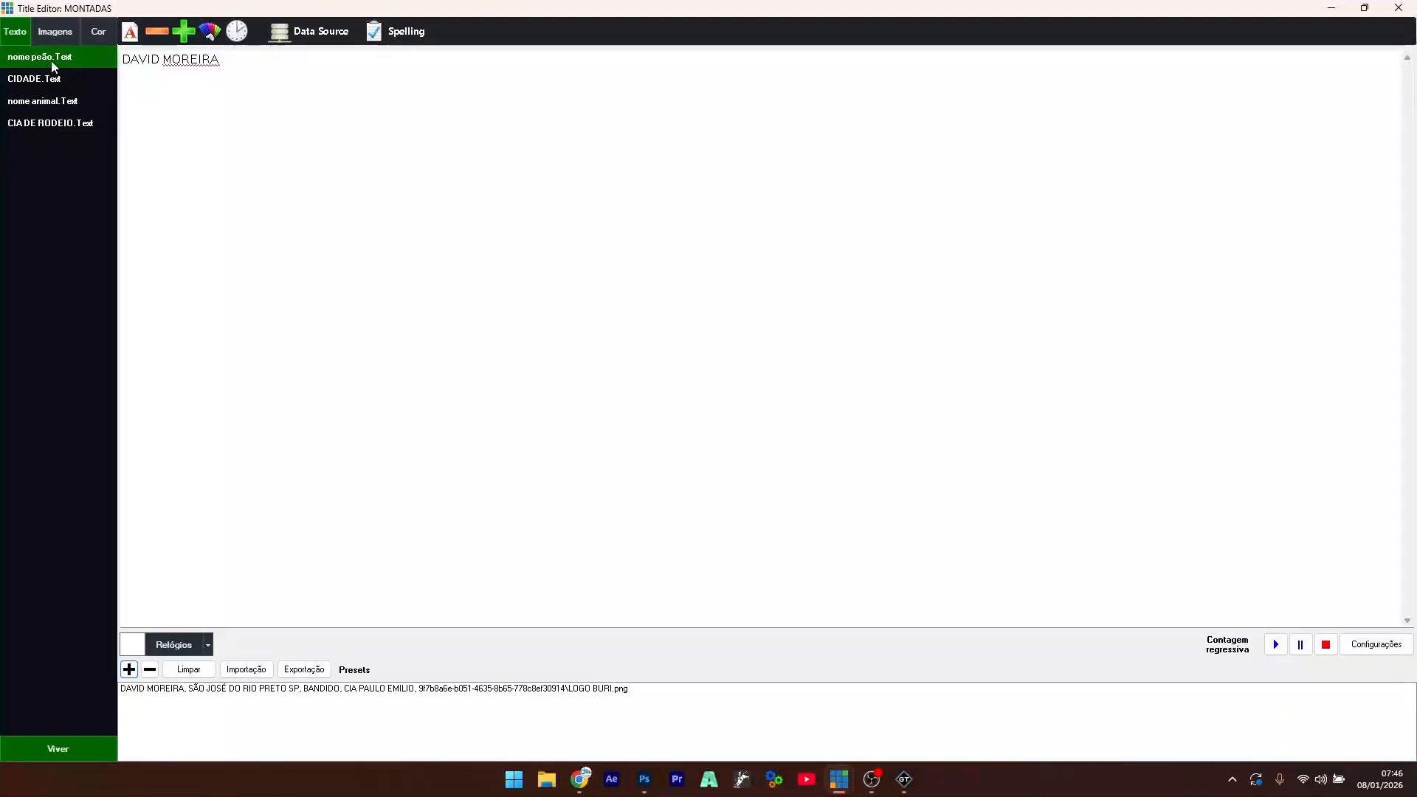
drag(237, 66, 111, 68)
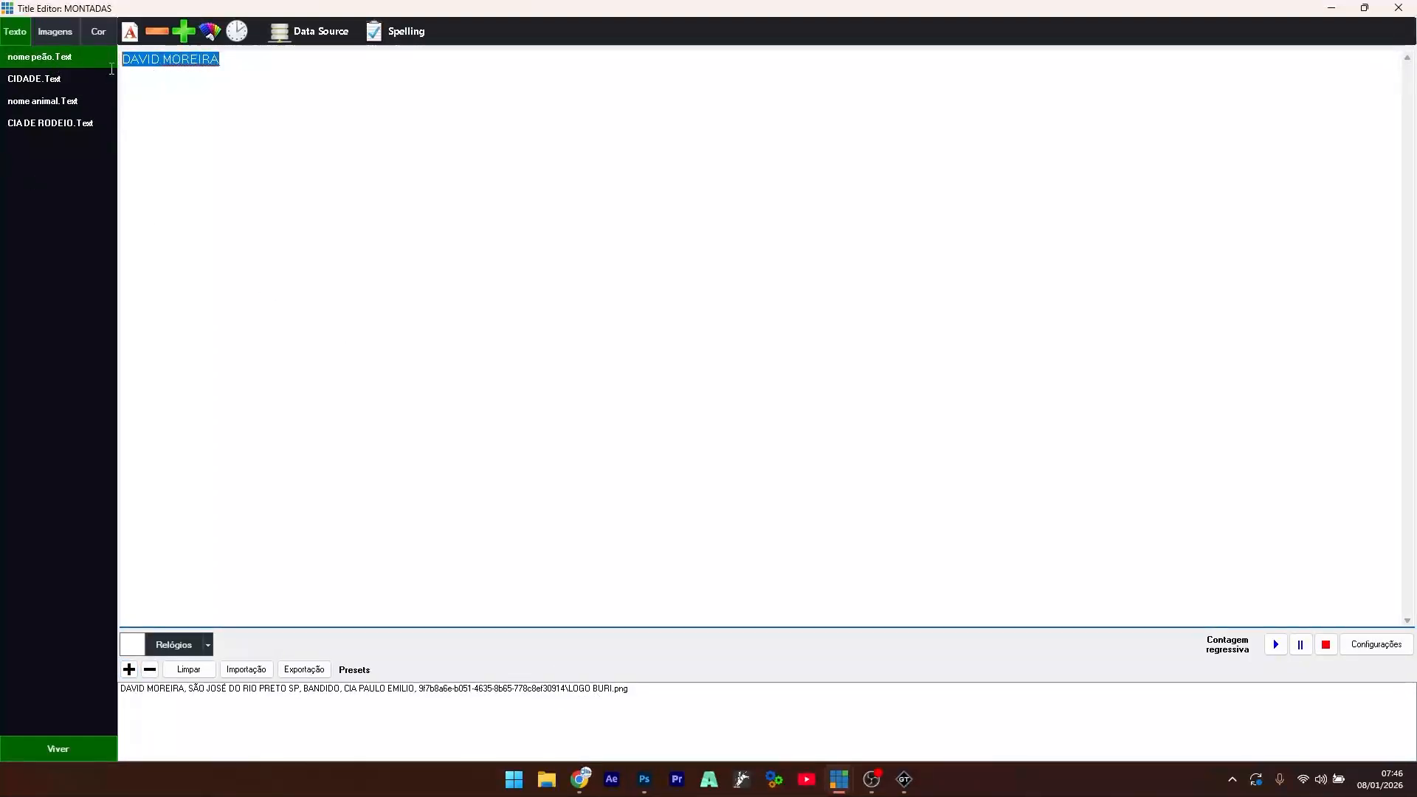
text(GUILHERME)
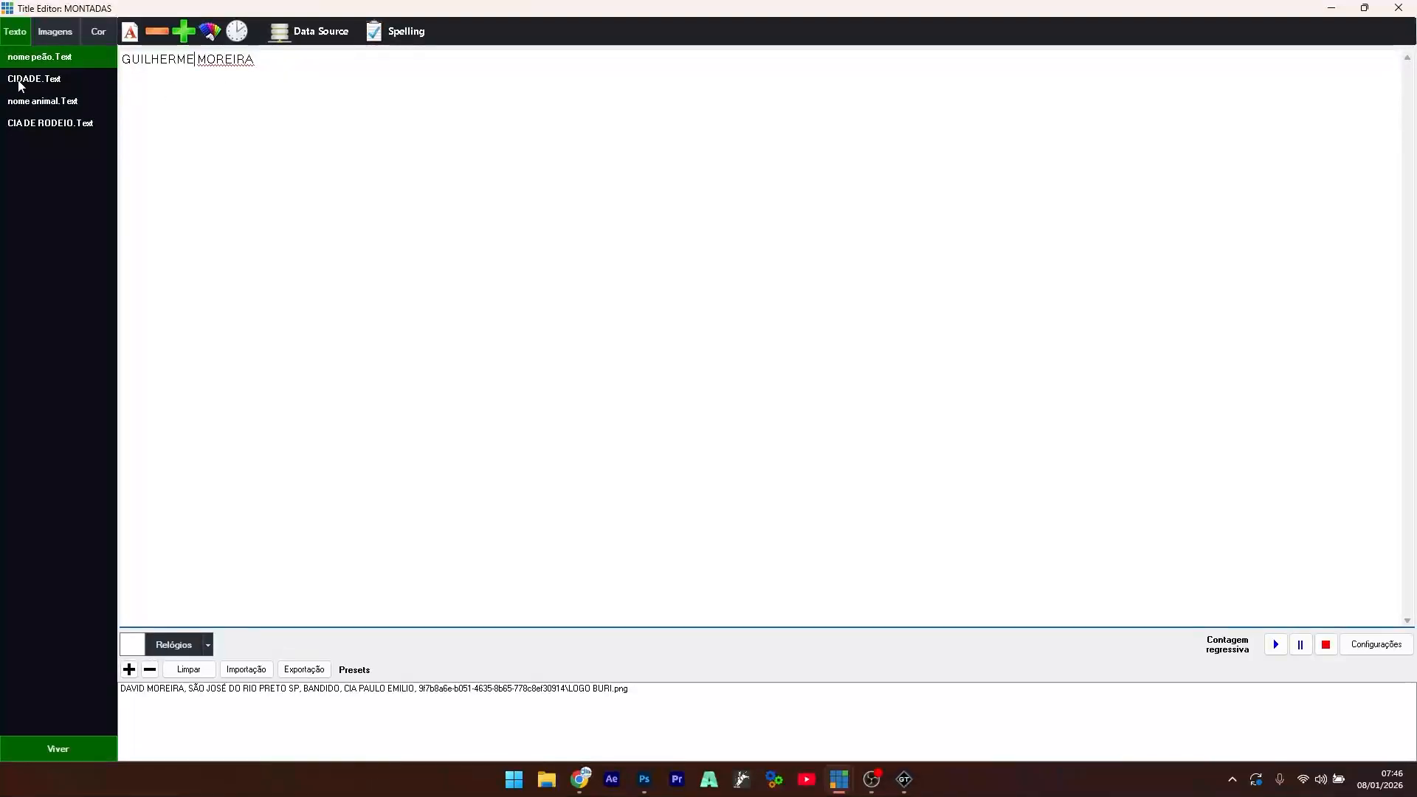
click(78, 80)
click(49, 70)
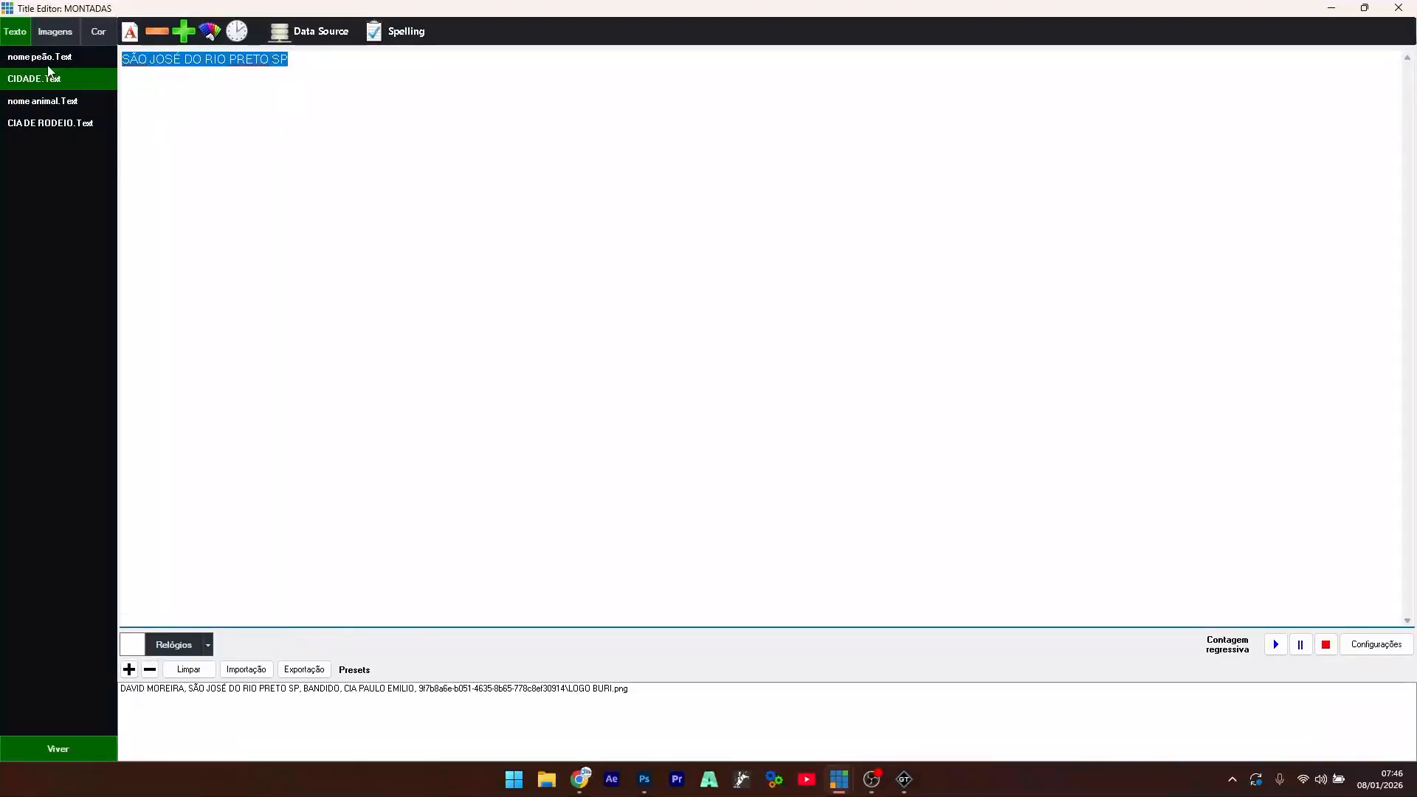
text(AVARÉ SP)
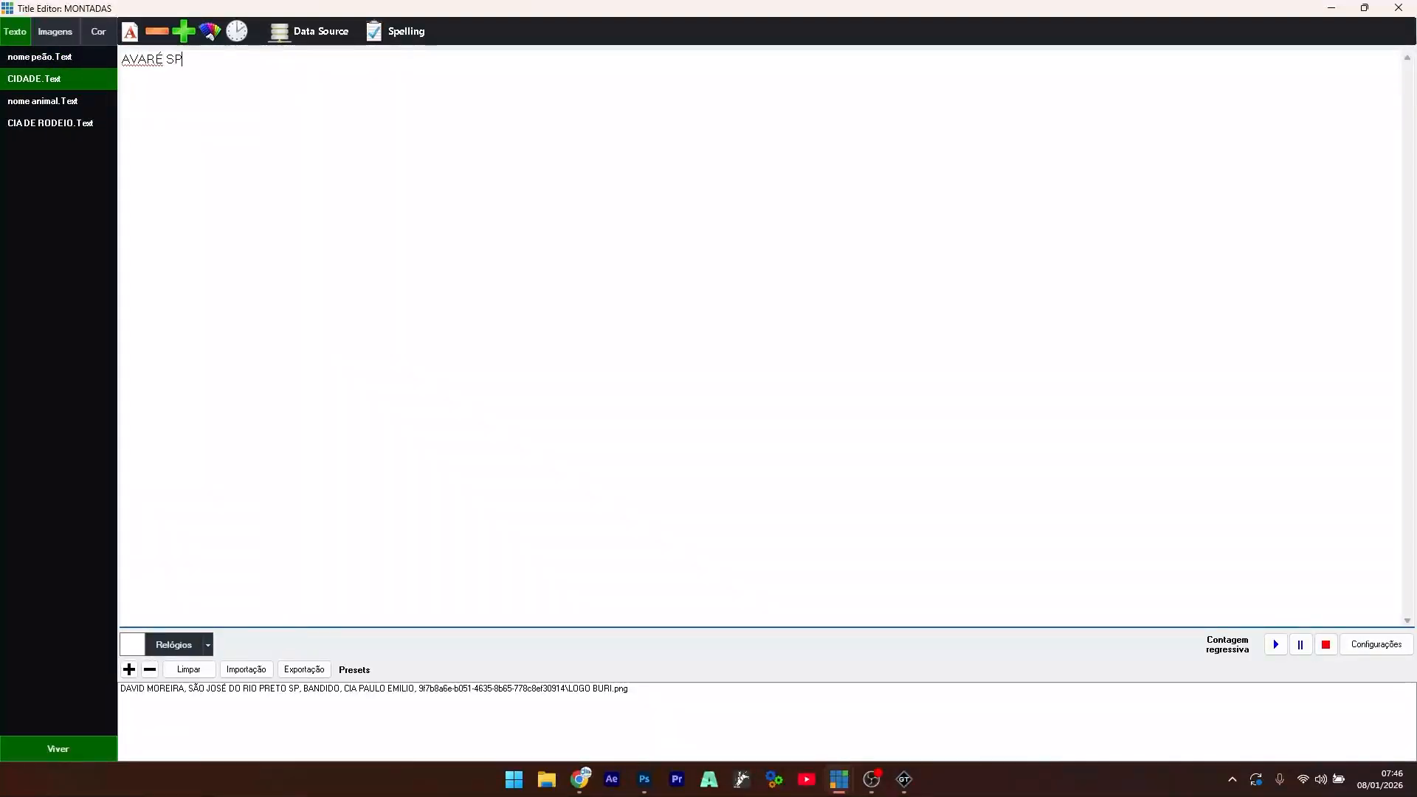
- Set animal CARRAPICHO and company CIA TERREMOTO, save them as a second preset, and close the editor
click(52, 99)
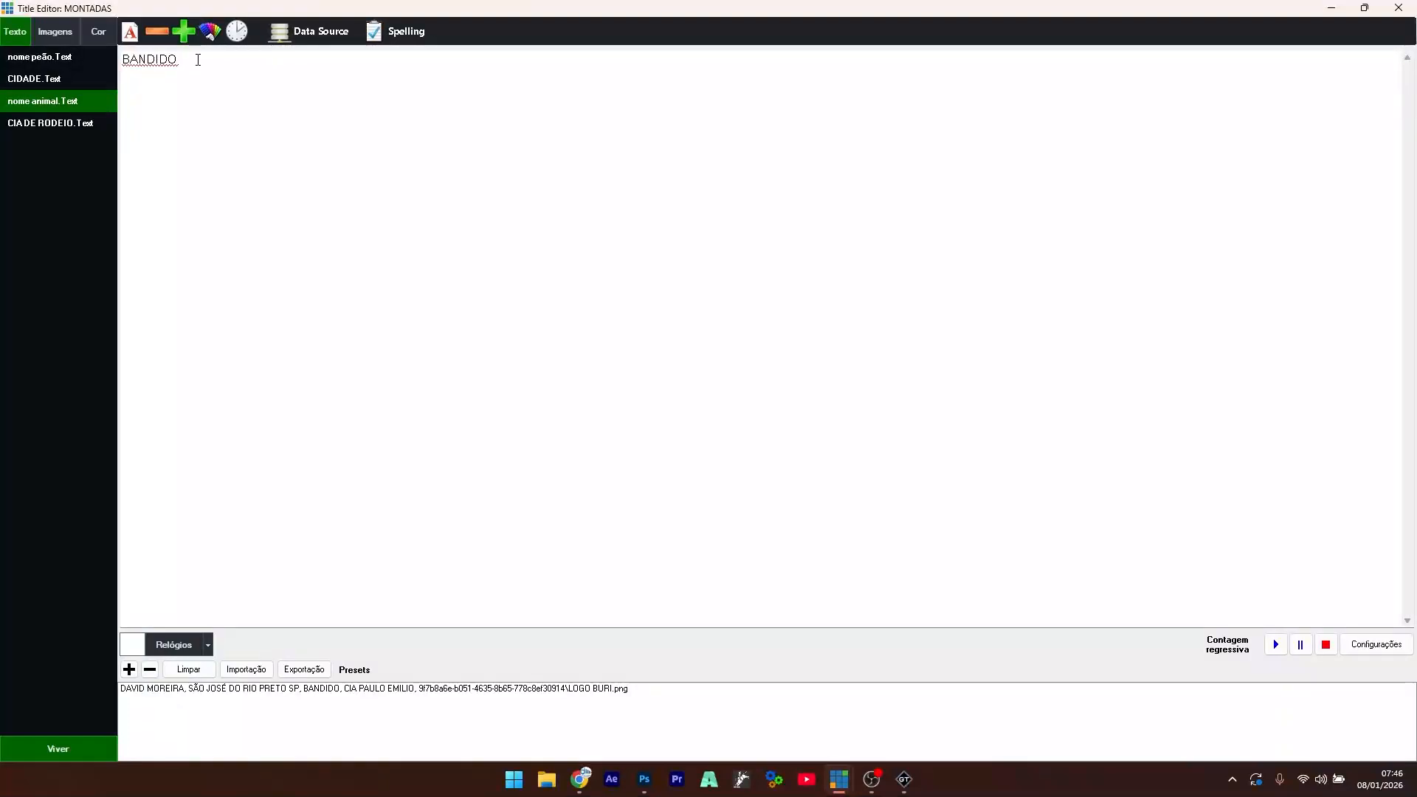
text(CARRAPI)
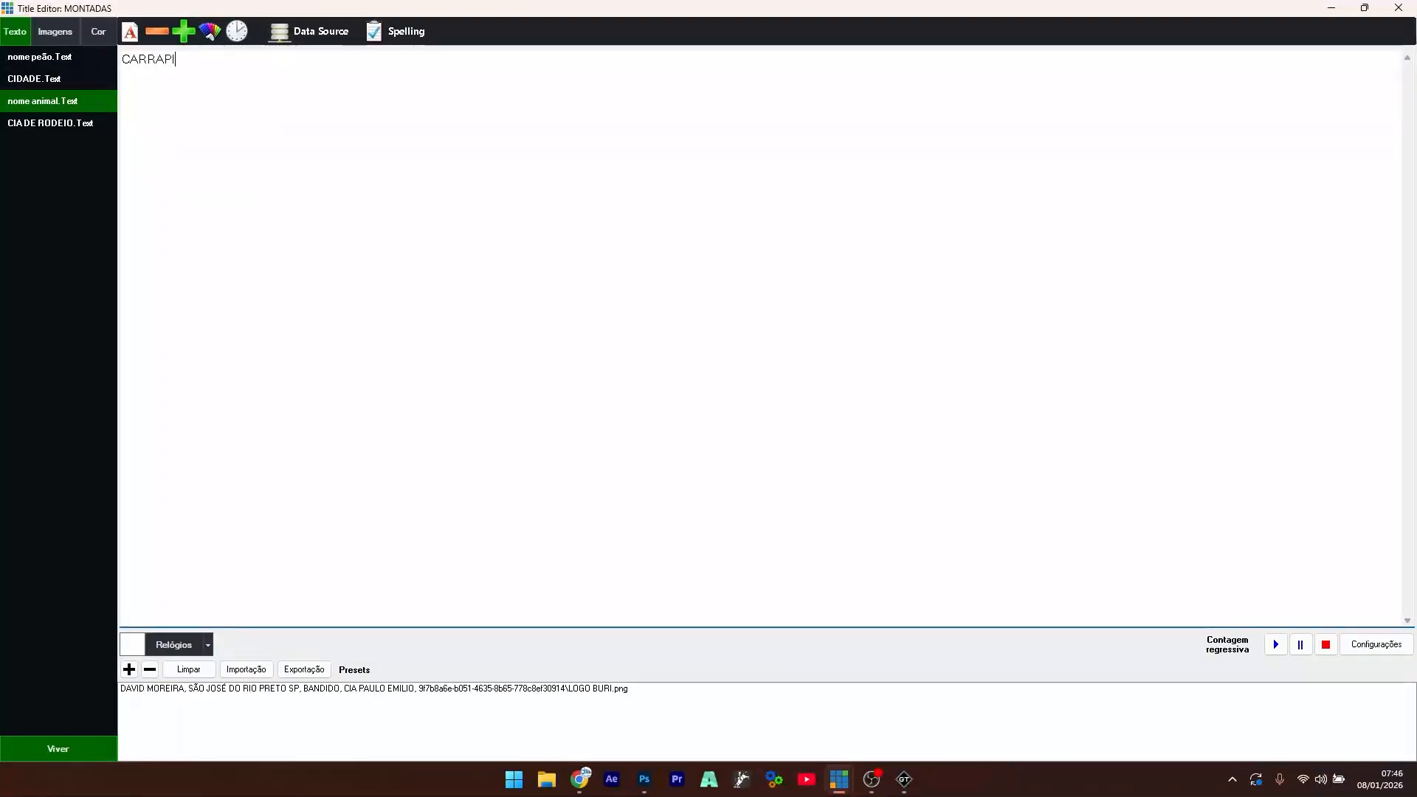
text(CHO)
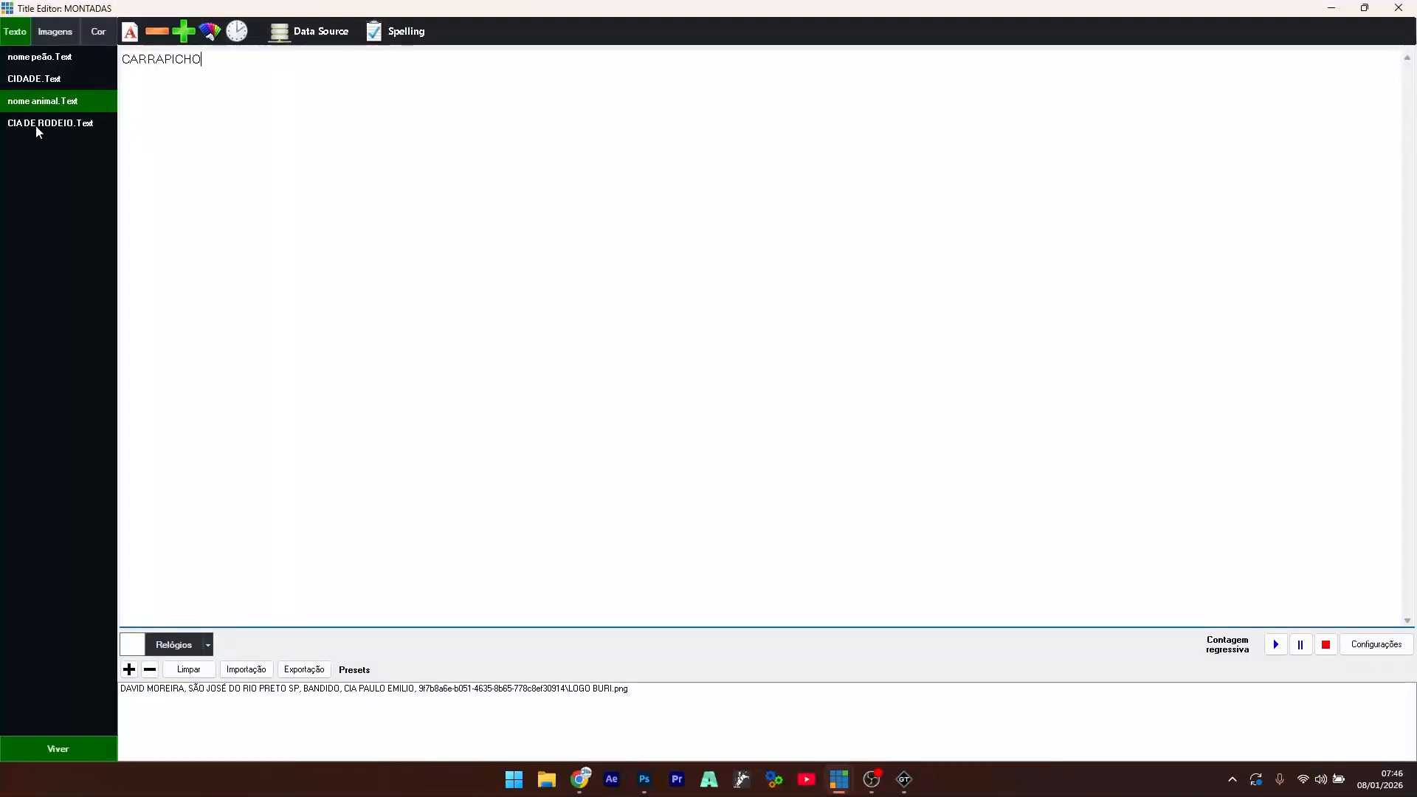
click(45, 125)
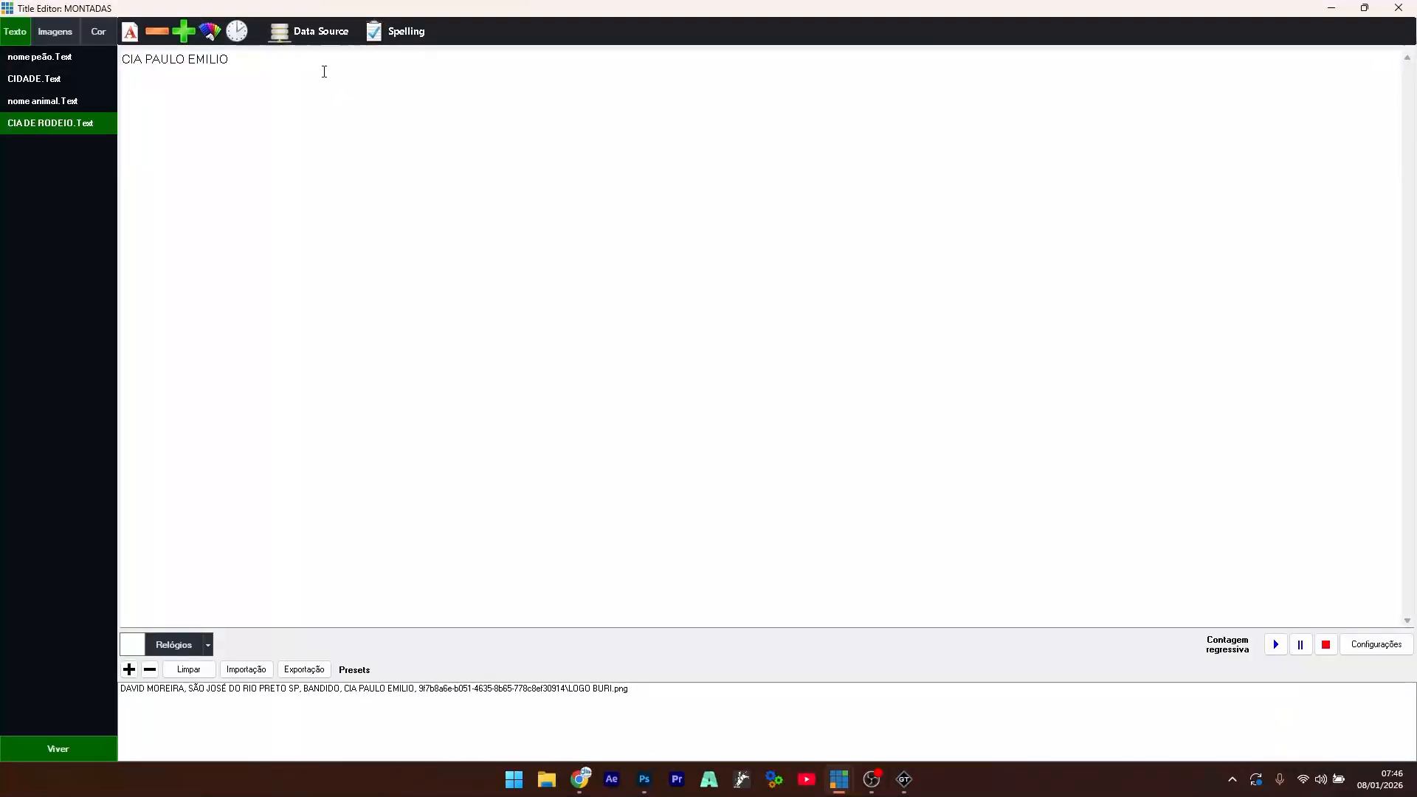
drag(322, 70, 142, 76)
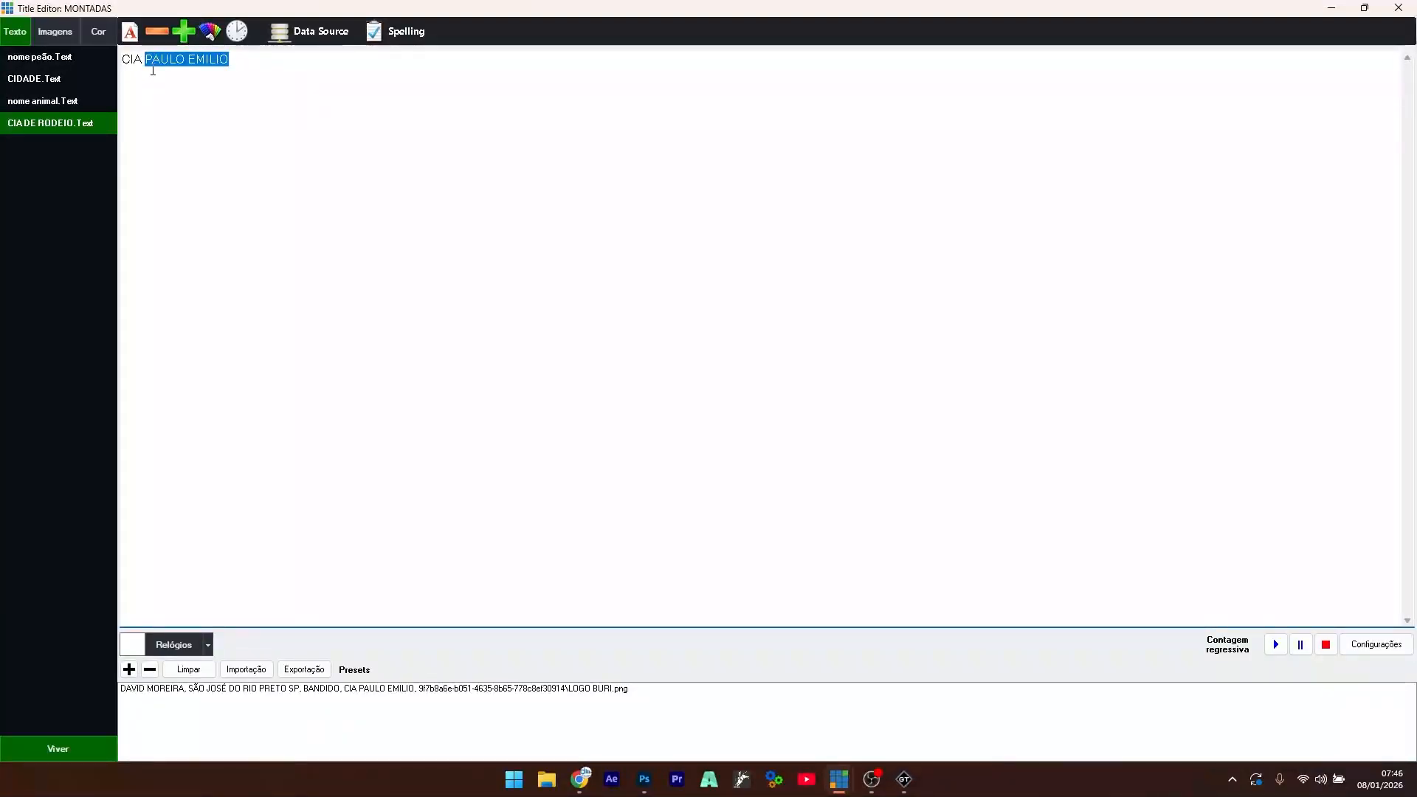
text(TERREMOTO)
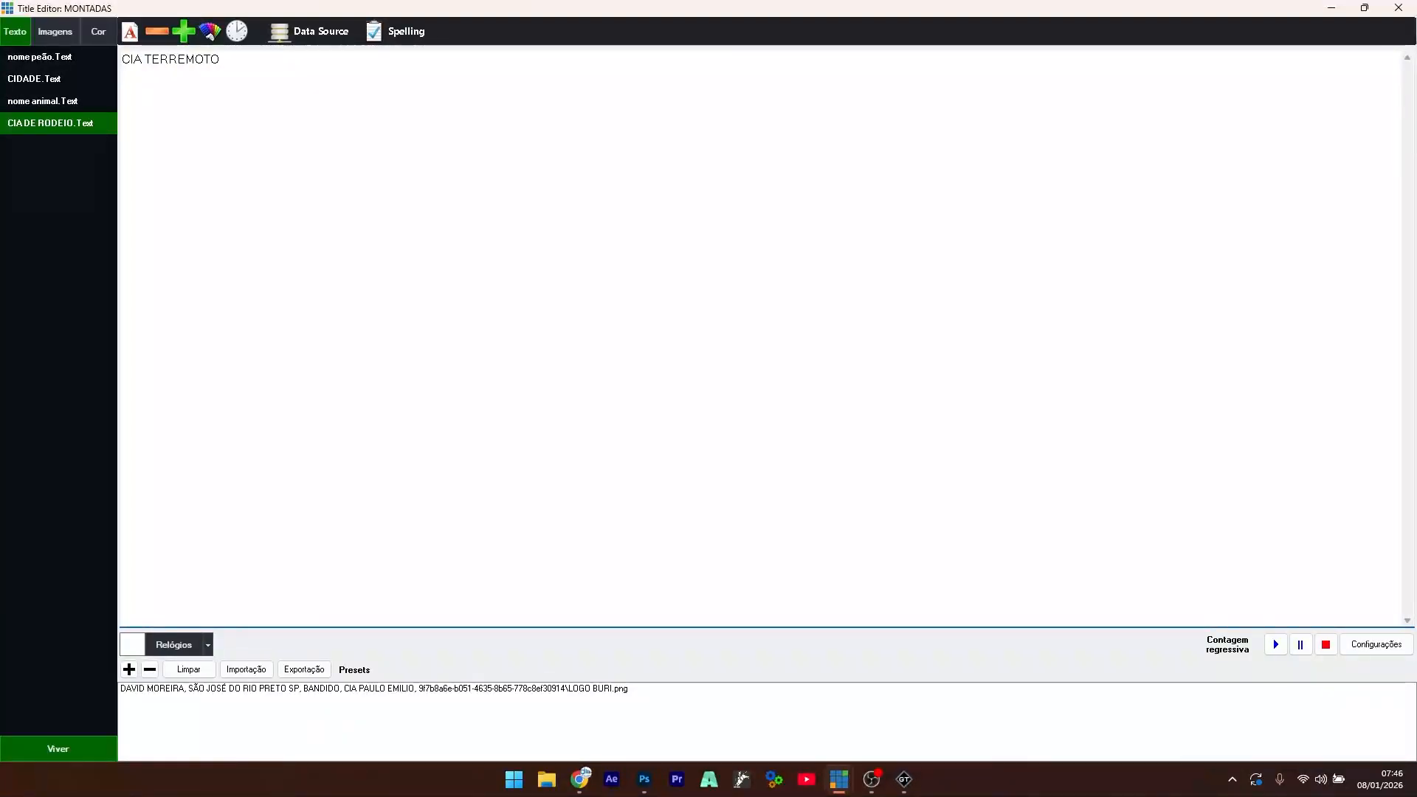
click(129, 669)
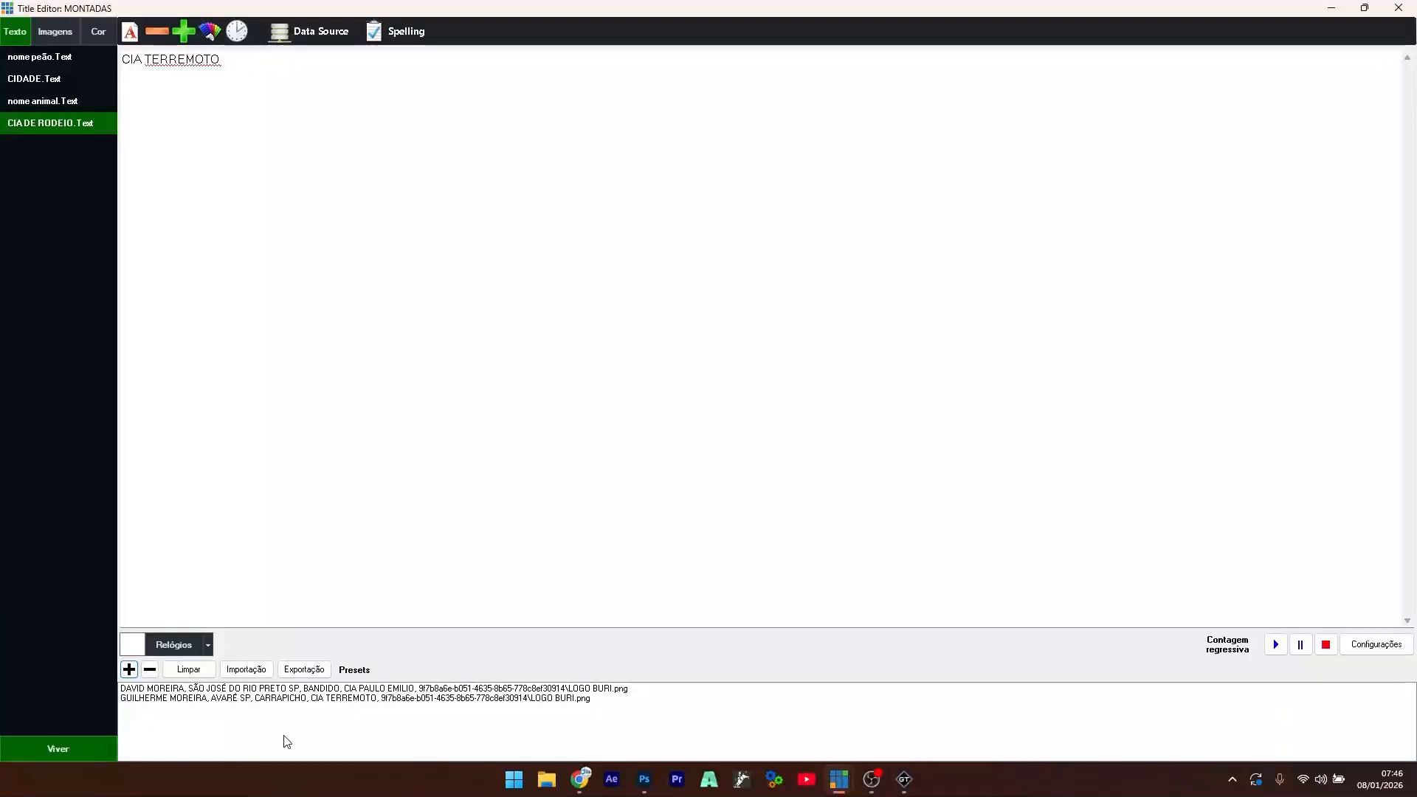
click(1398, 8)
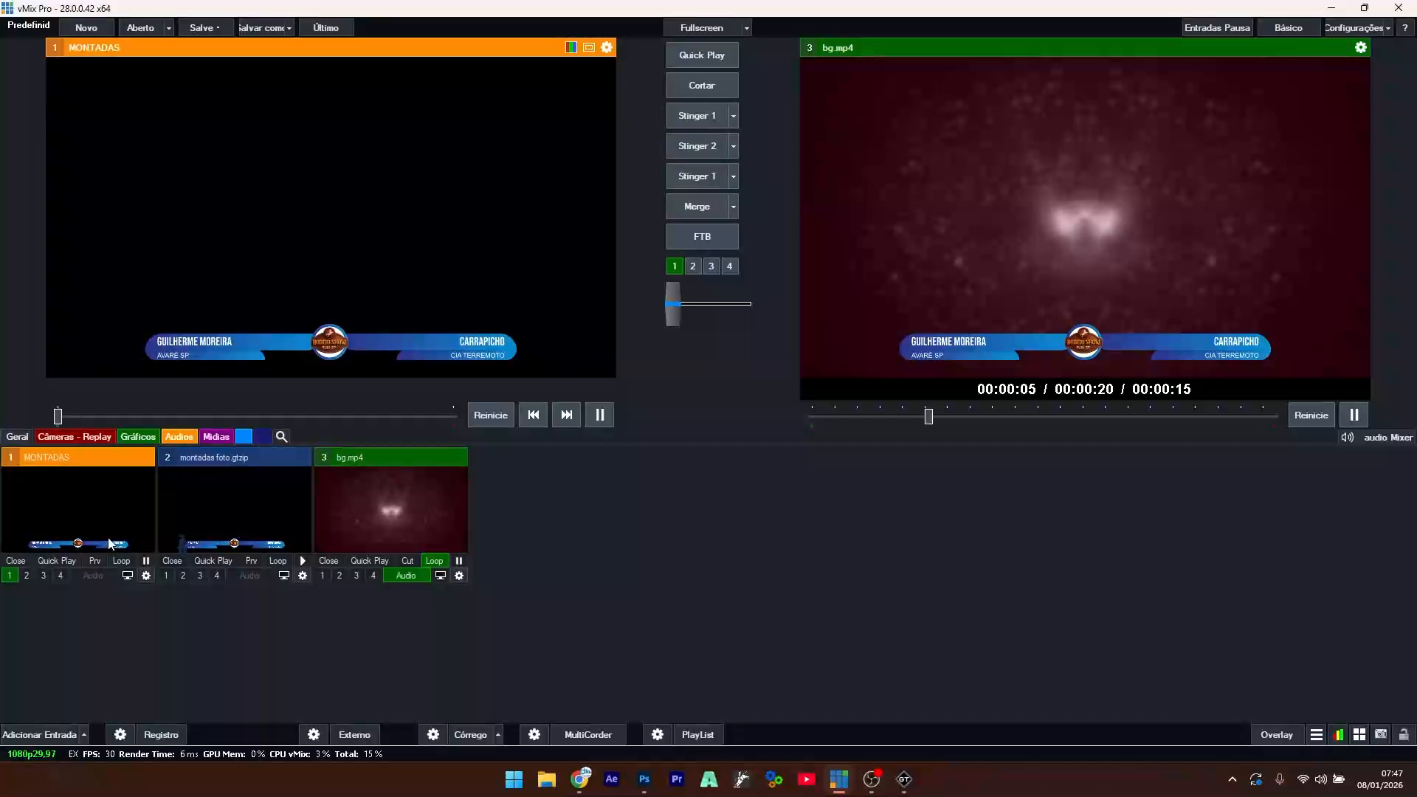
- Apply the BANDIDO preset to the MONTADAS title
right_click(81, 518)
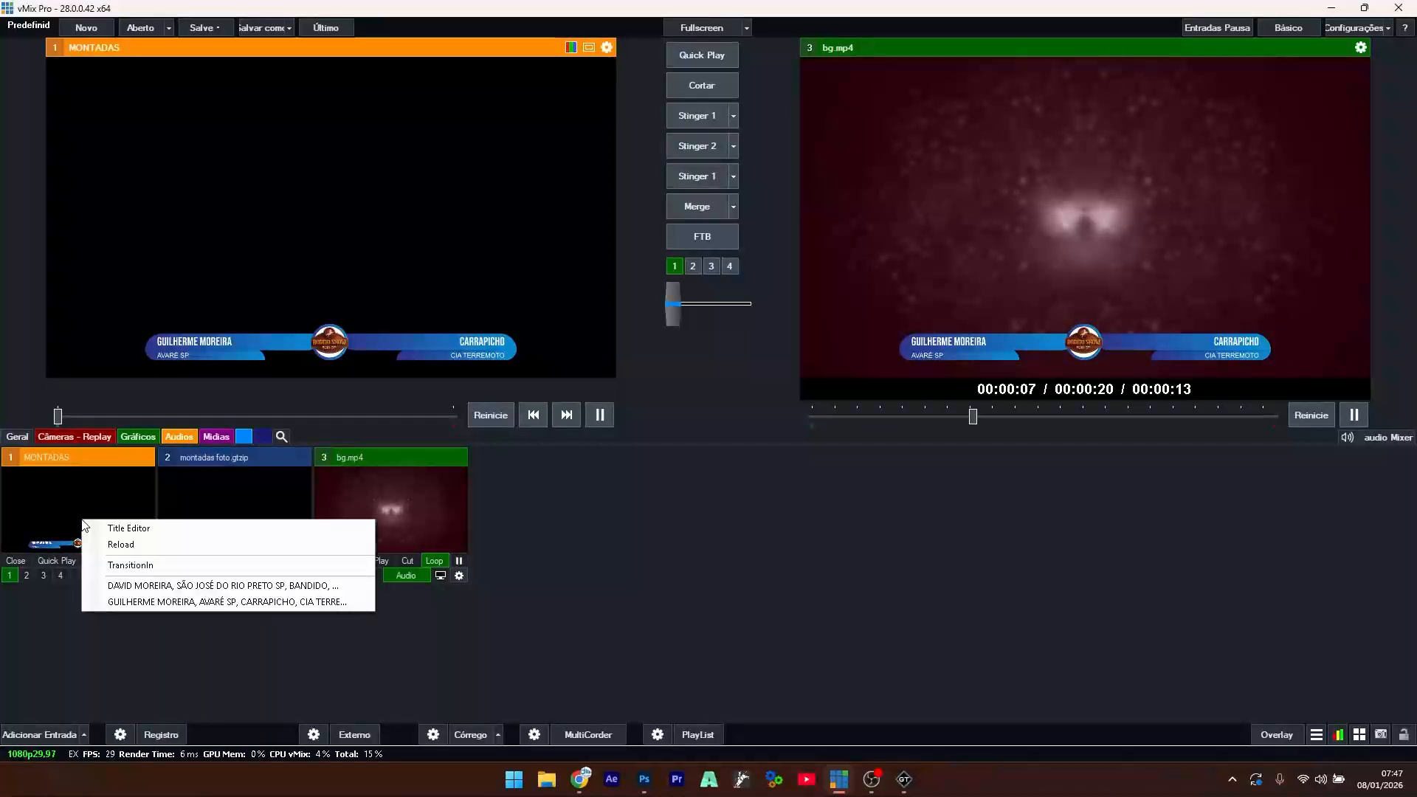
click(175, 583)
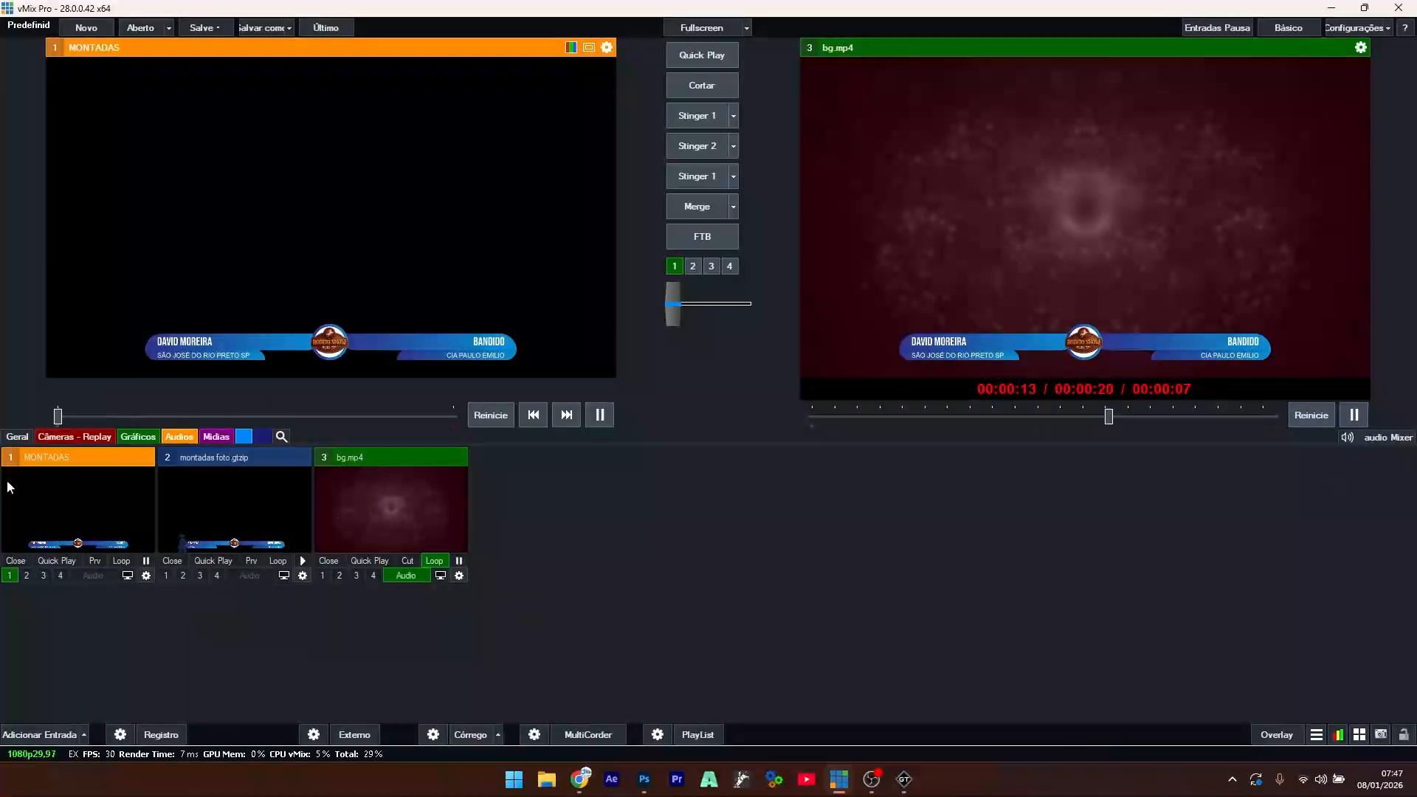
right_click(73, 502)
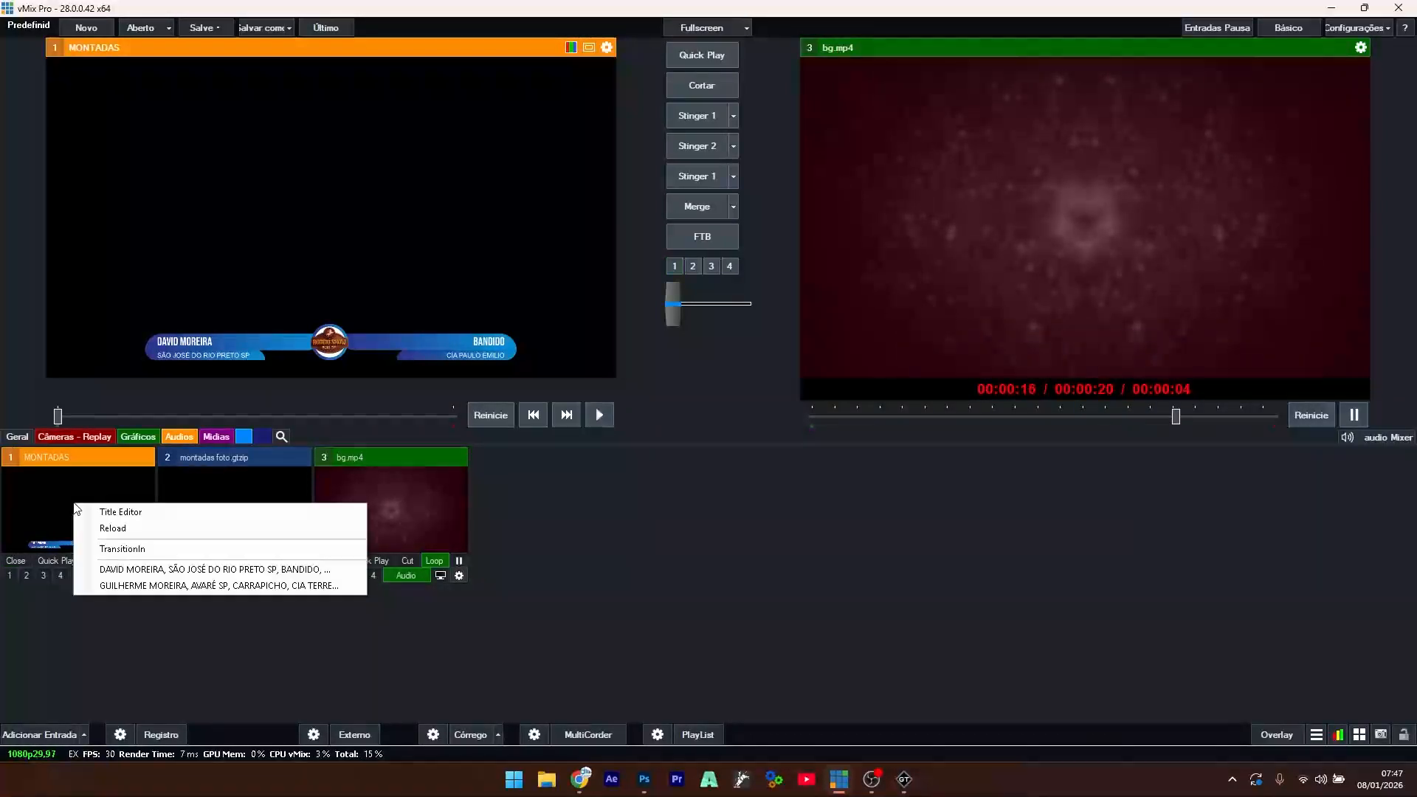
click(127, 571)
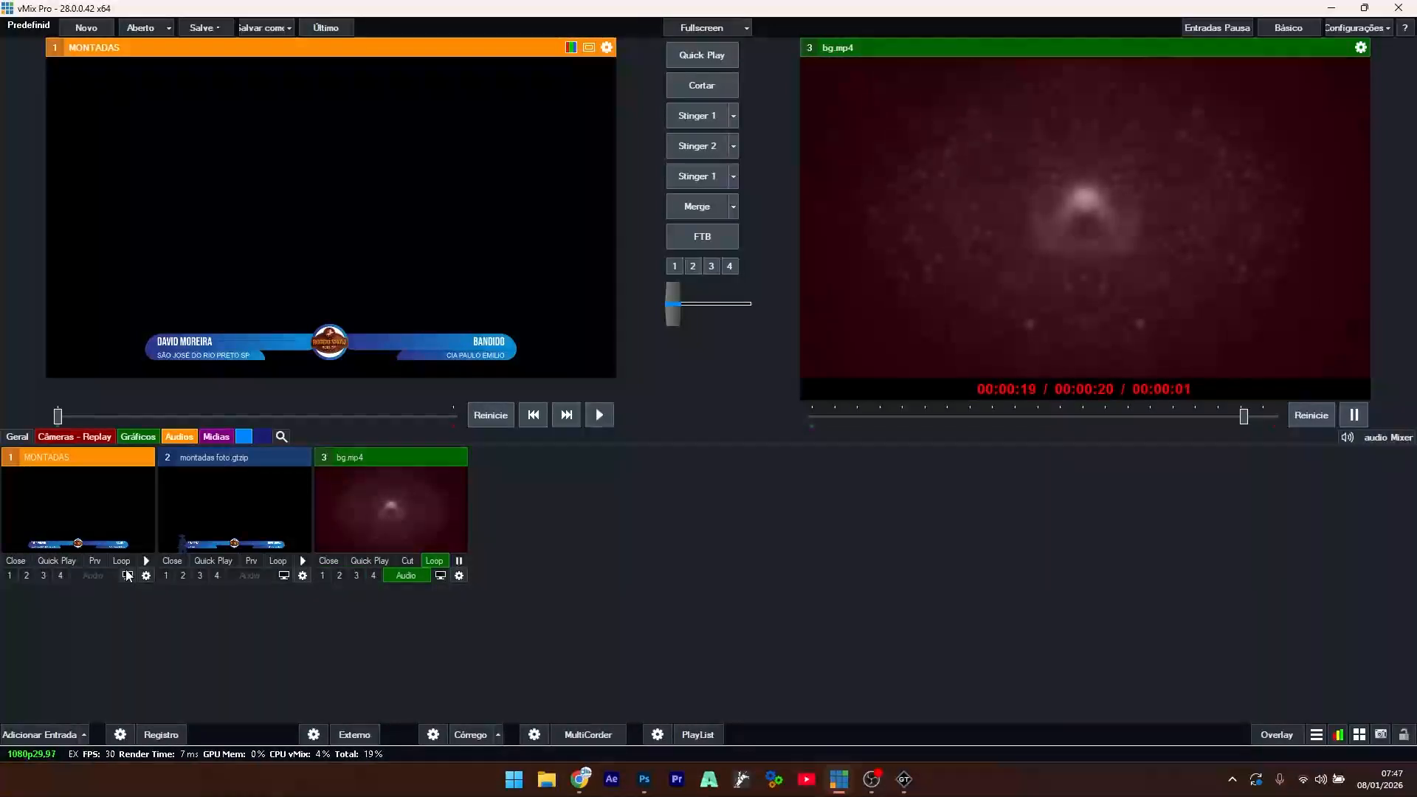
- Load the second rider's CARRAPICHO entry and show MONTADAS as Overlay 1 over bg.mp4
right_click(91, 512)
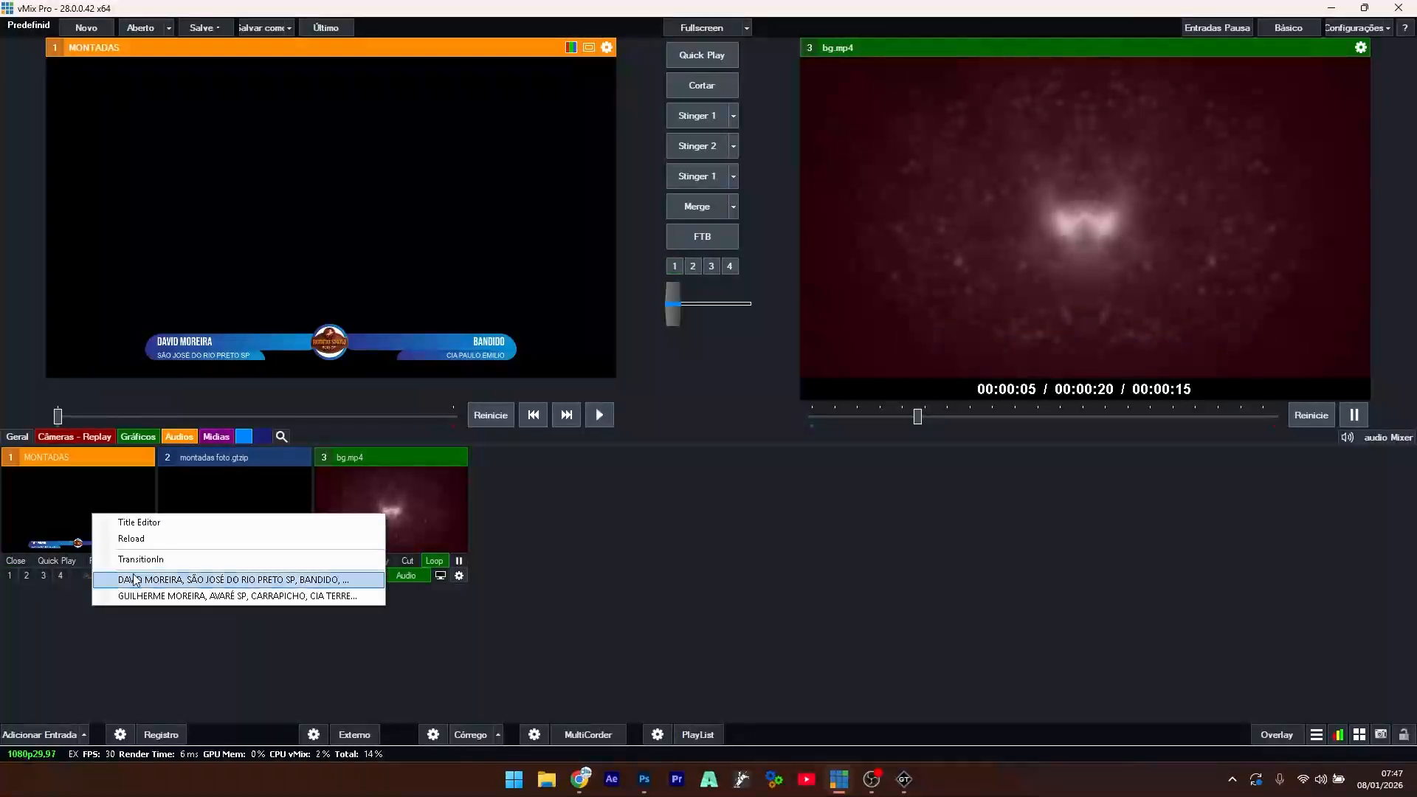
click(118, 596)
key(1)
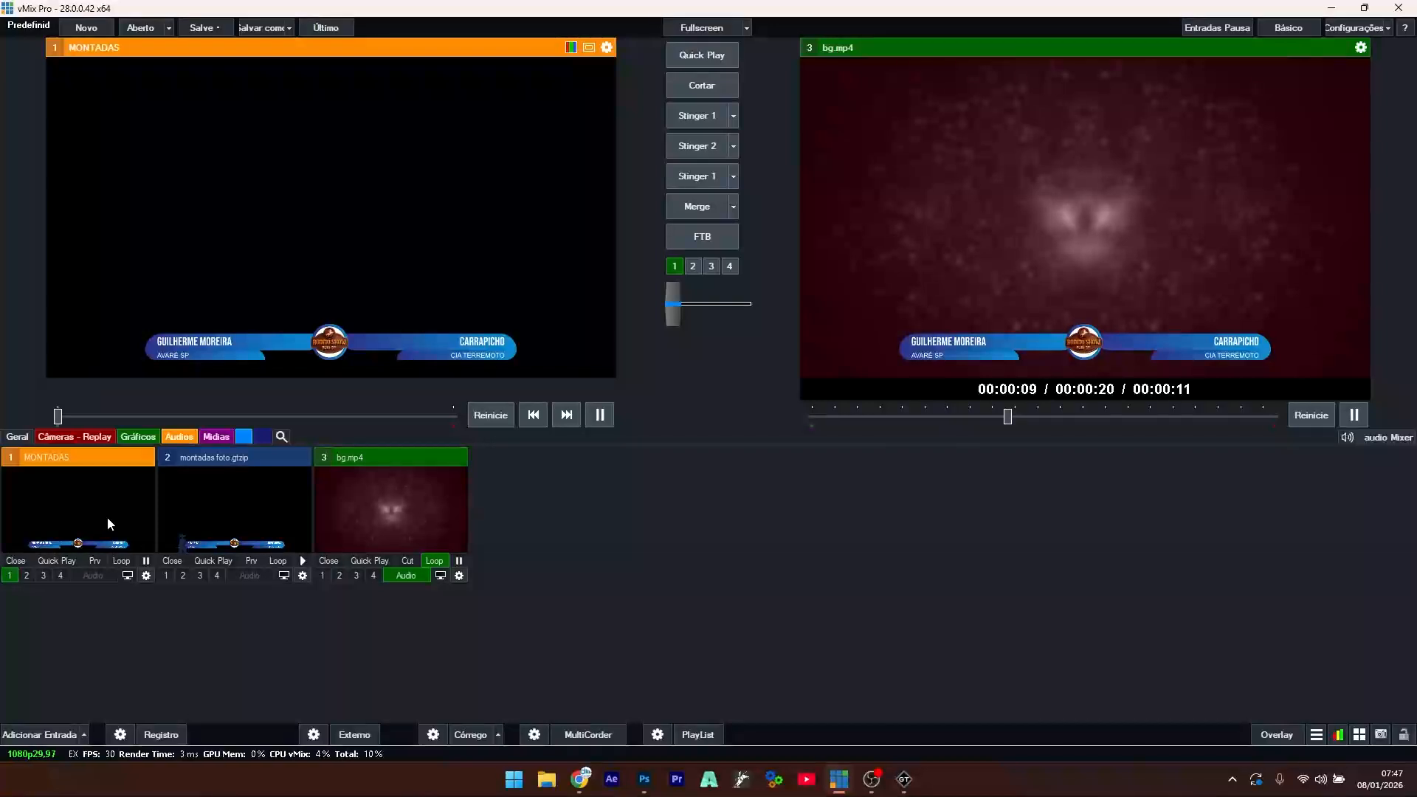
right_click(89, 508)
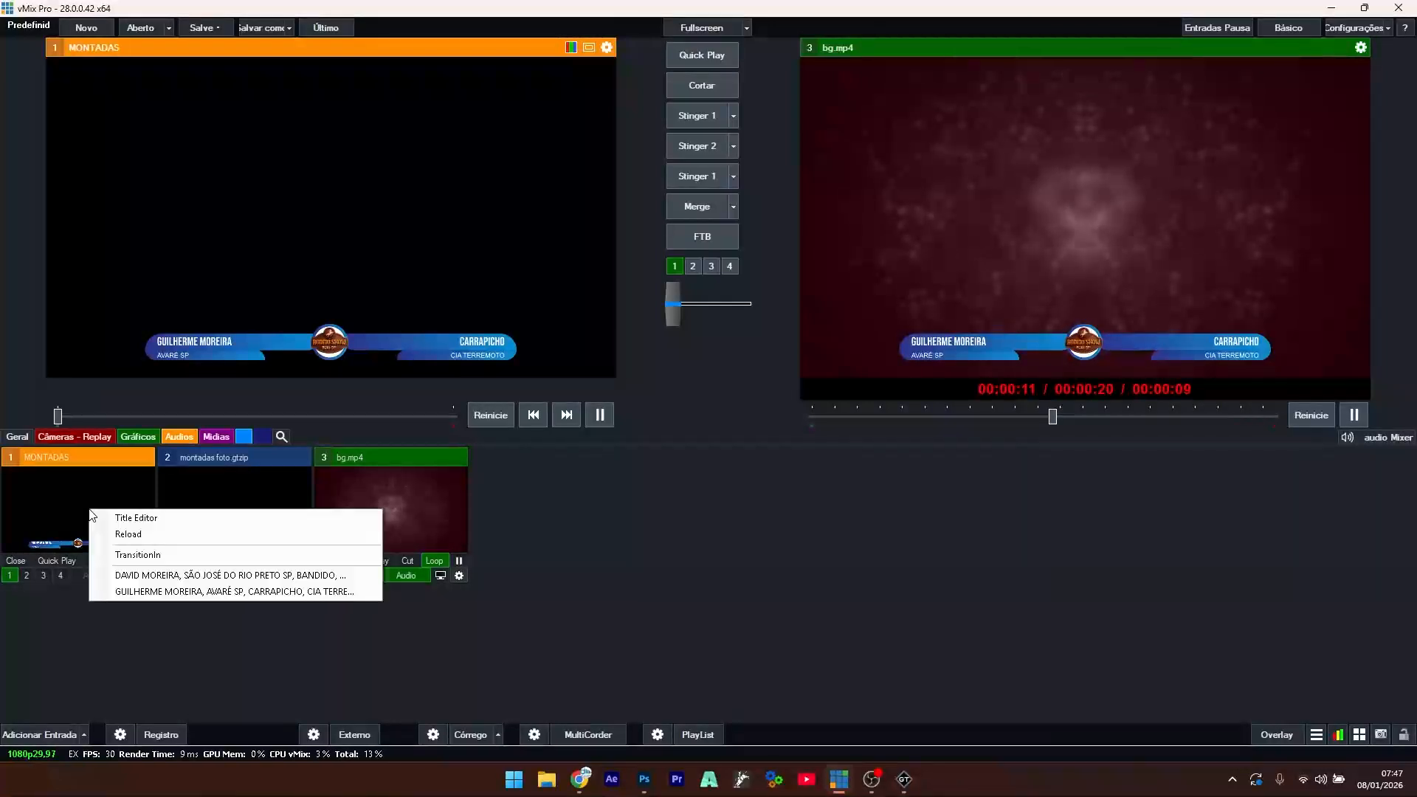
click(117, 649)
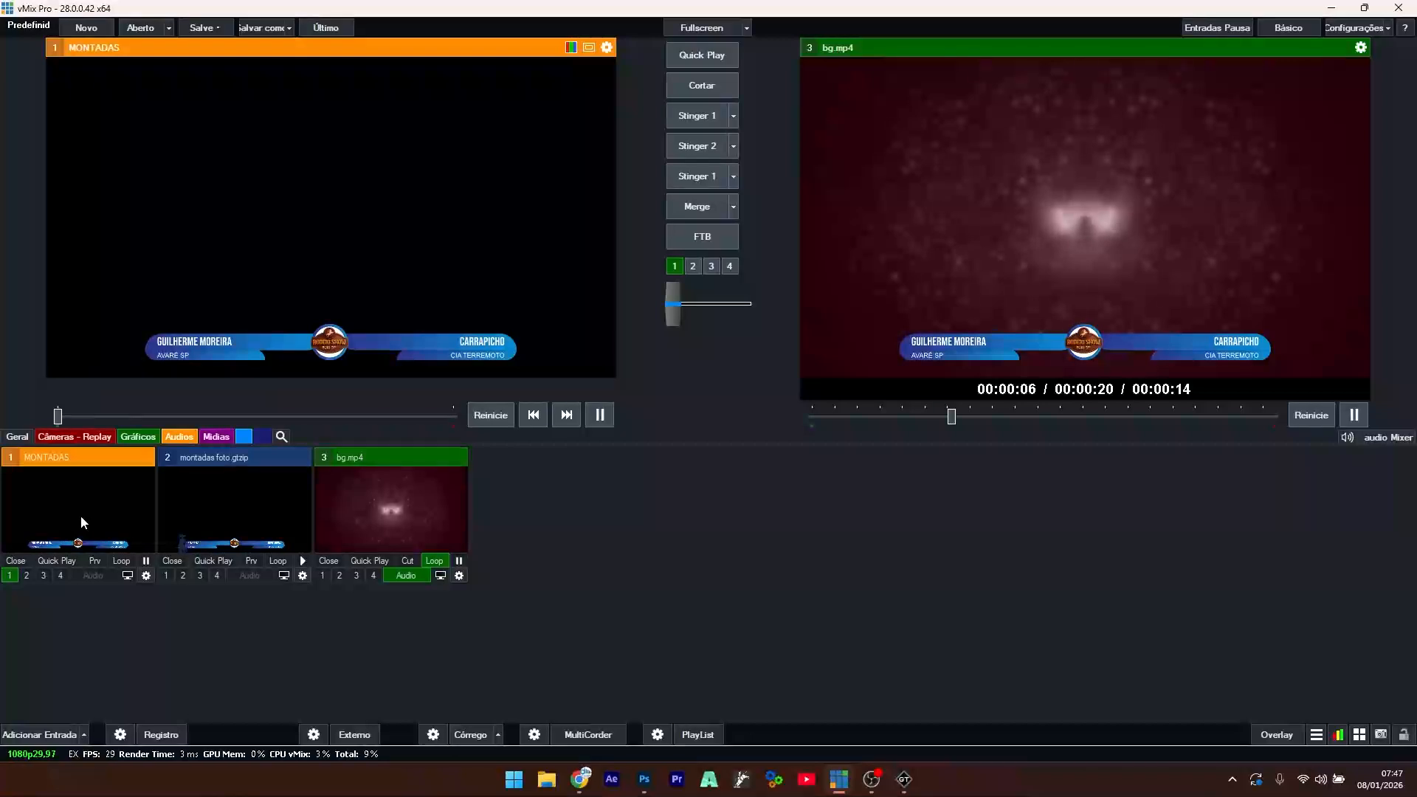
right_click(242, 506)
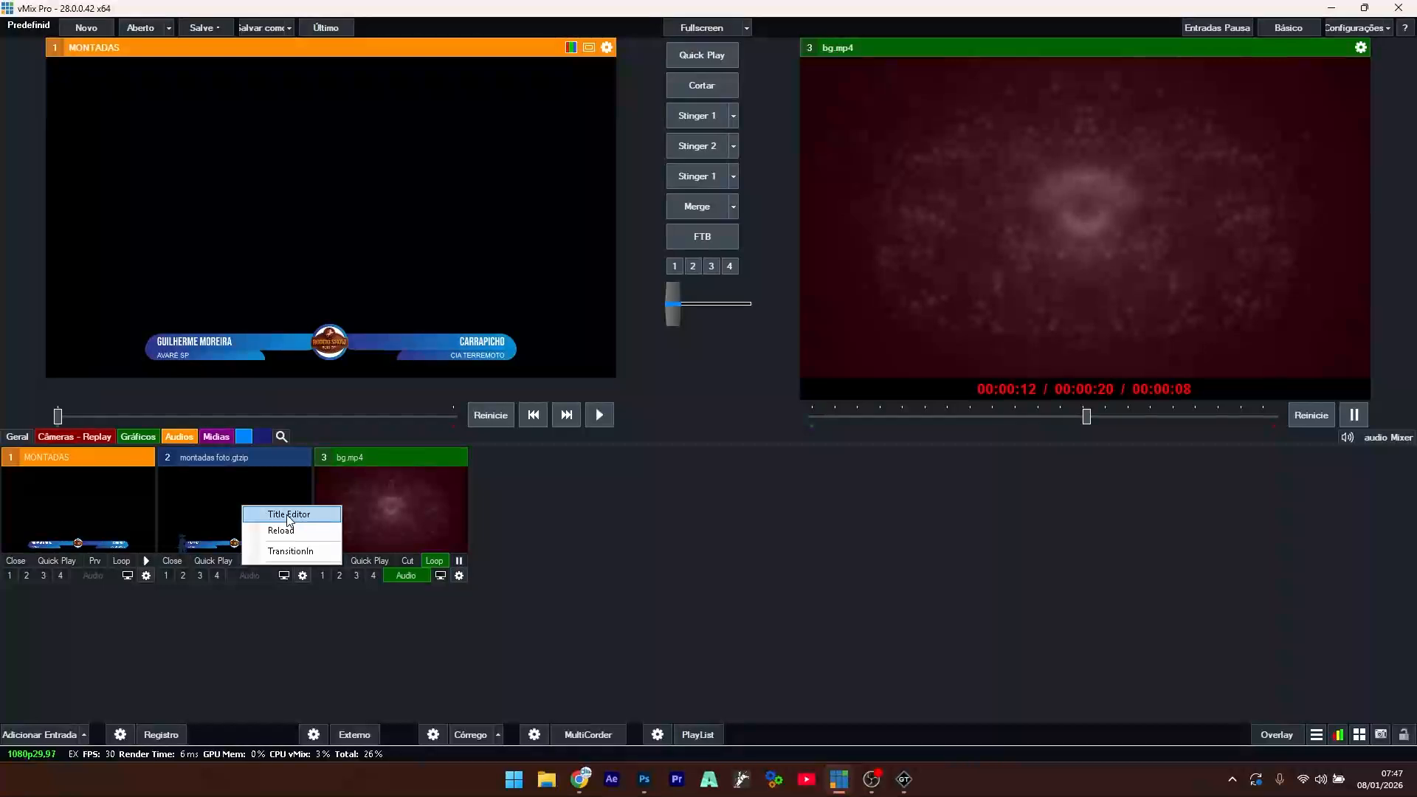
- Enter the rider's name and OURINHOS SP in the montadas foto title's first two fields
click(289, 514)
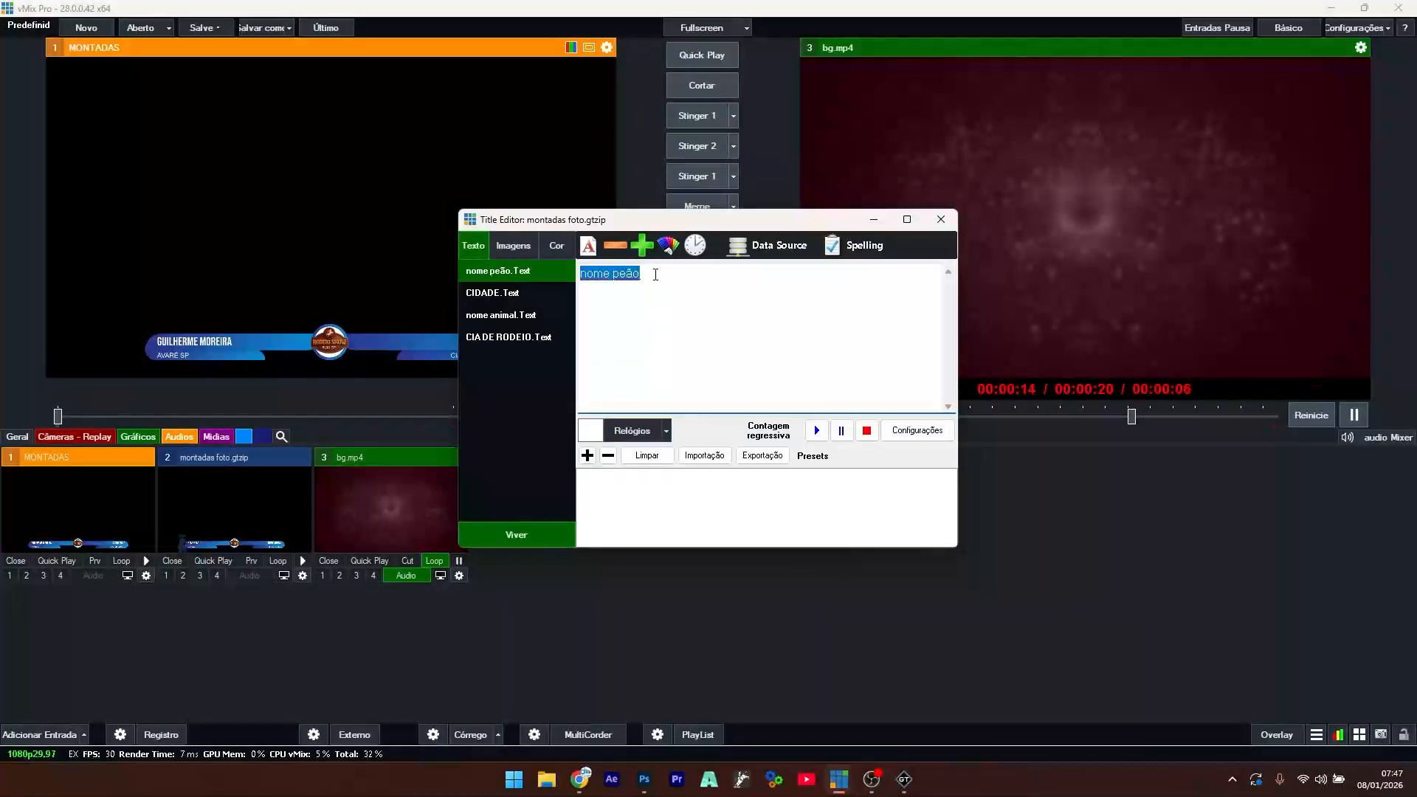
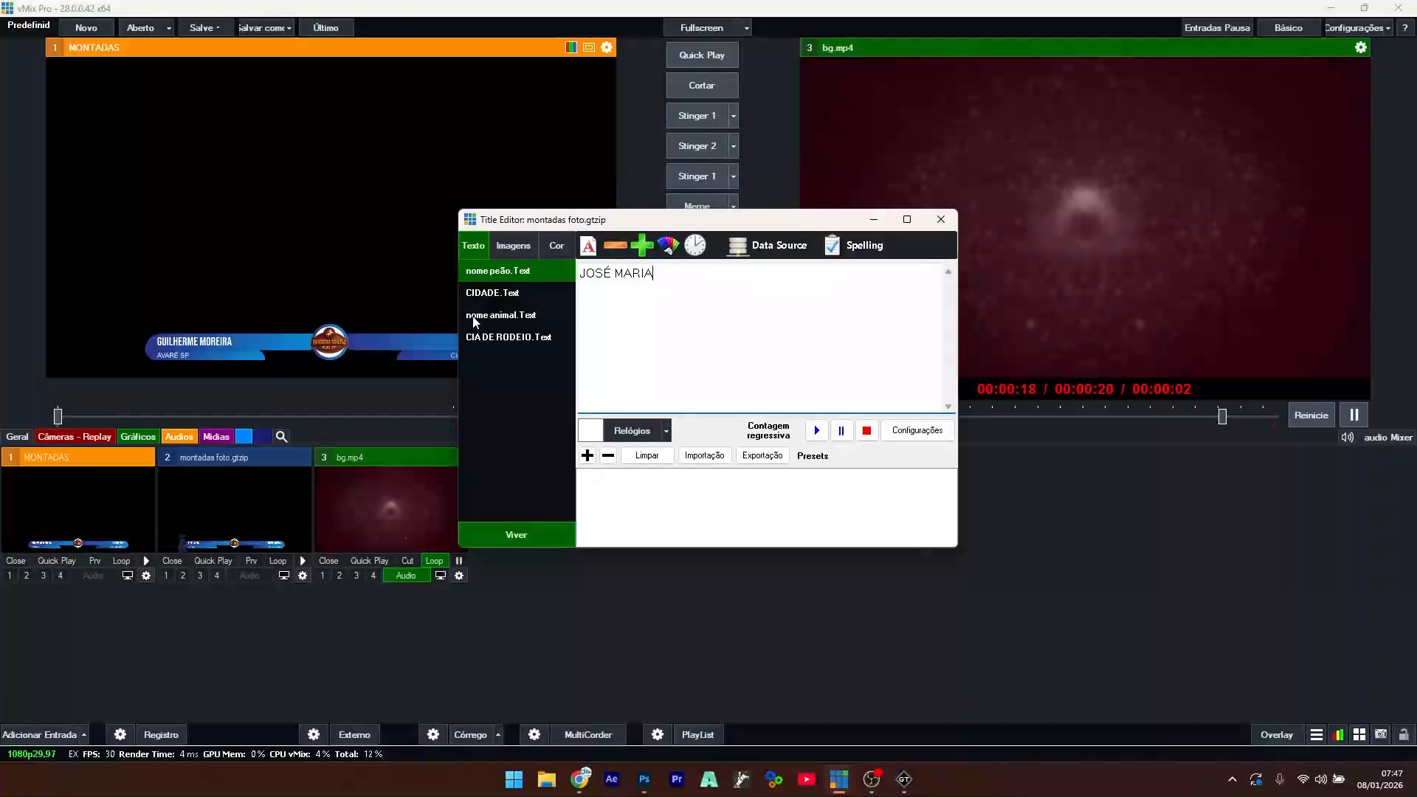
click(512, 292)
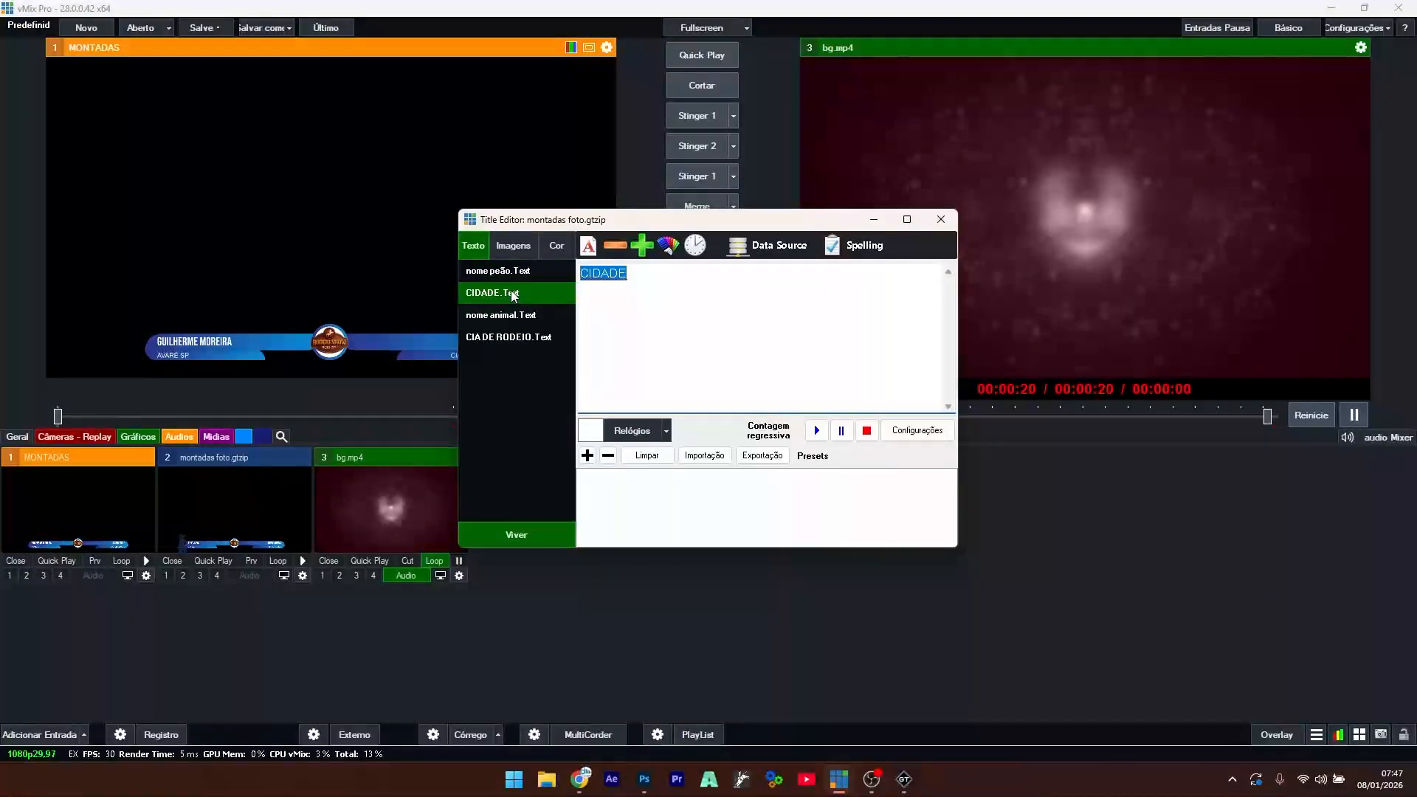
text(OURINHOI)
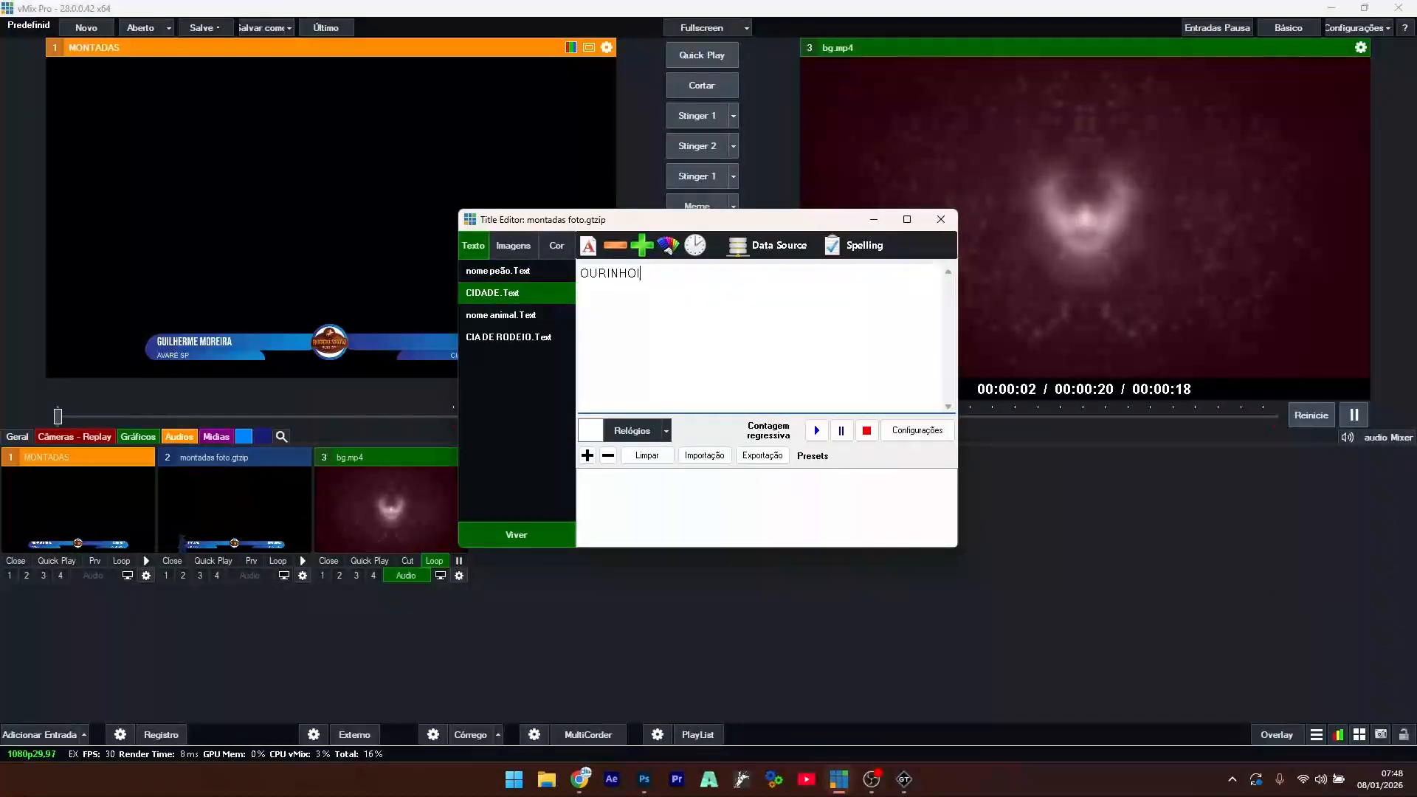
key(BackSpace)
text(S SP)
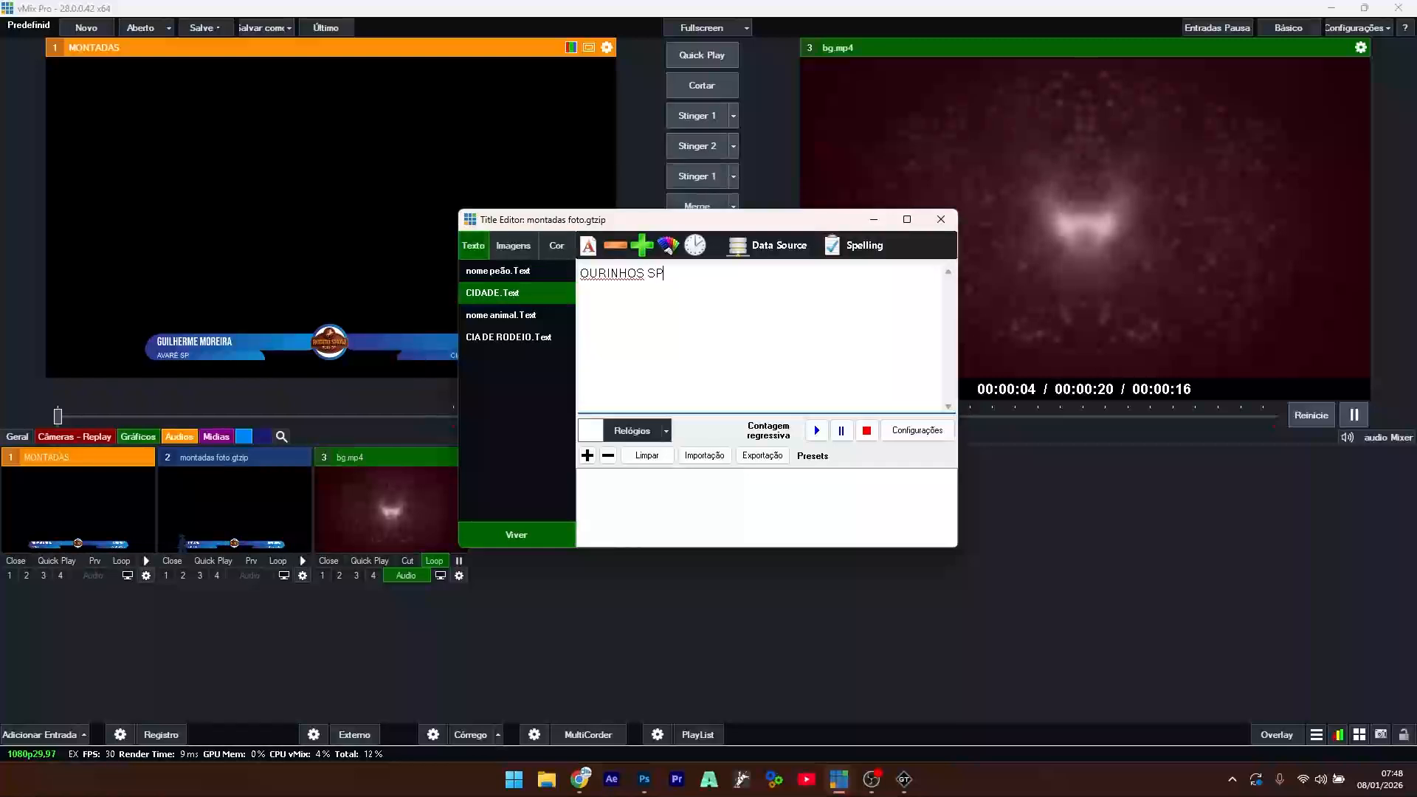
- Set the animal to COISA RUIM and the company to CIA CATAPORA, then view the image fields
click(514, 319)
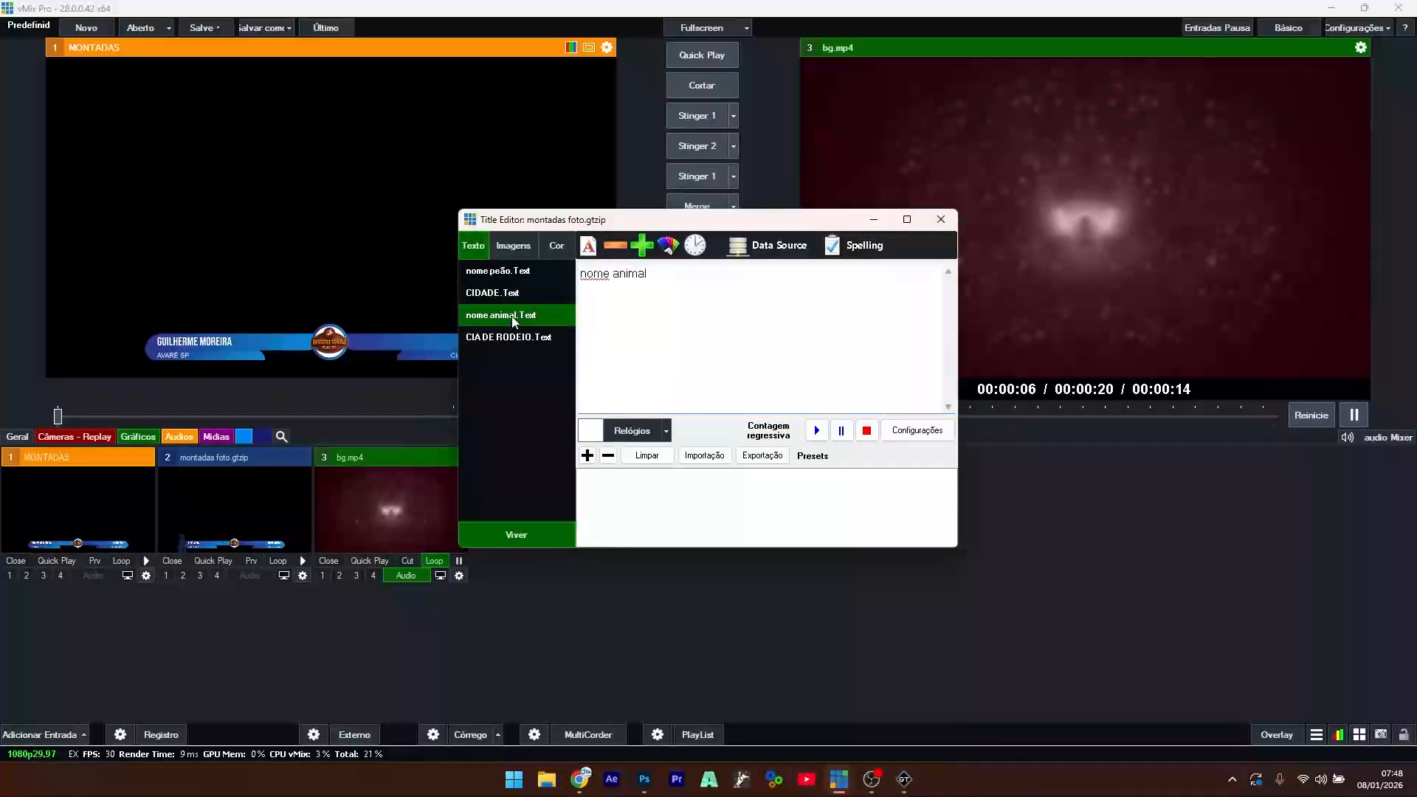
drag(689, 275, 453, 279)
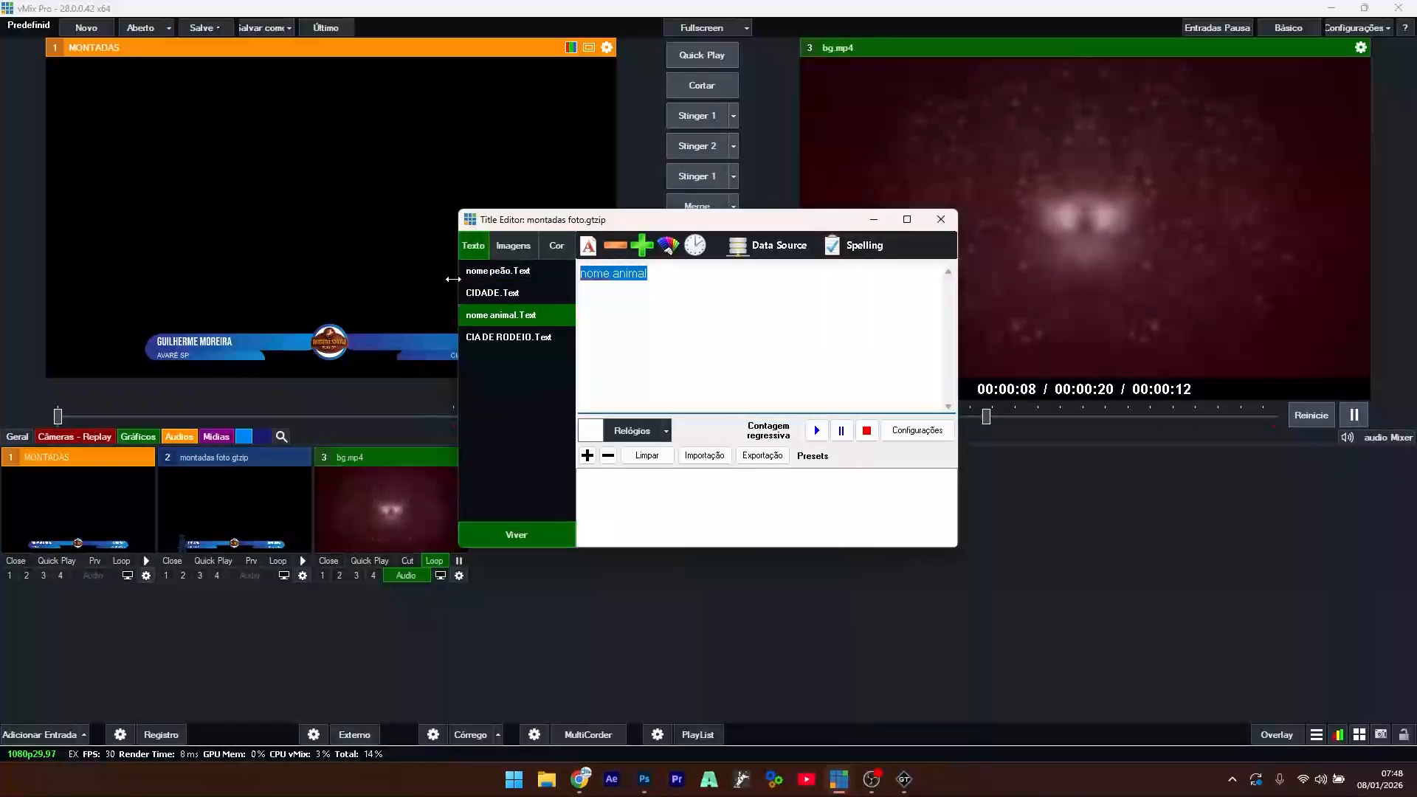
text(COISA )
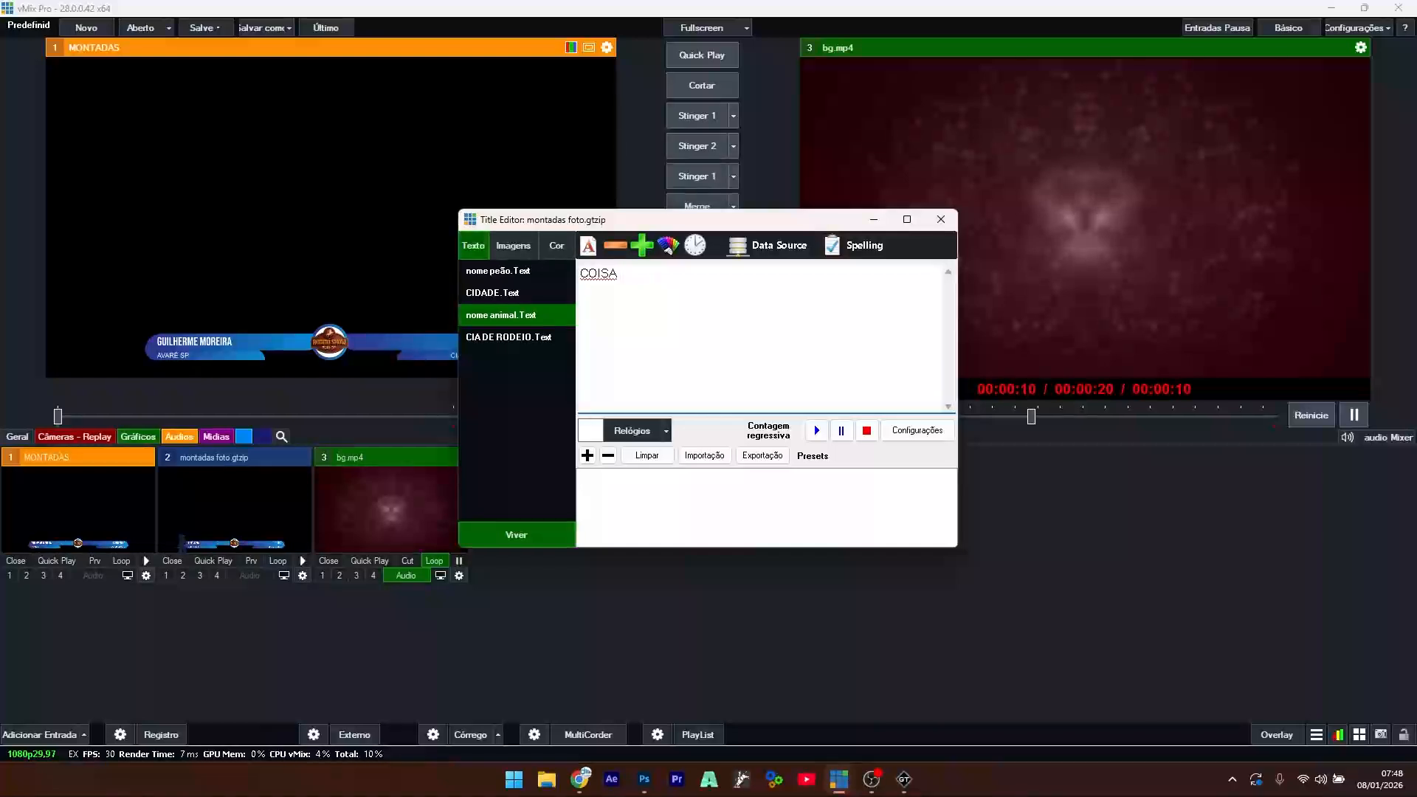
text(RUIM)
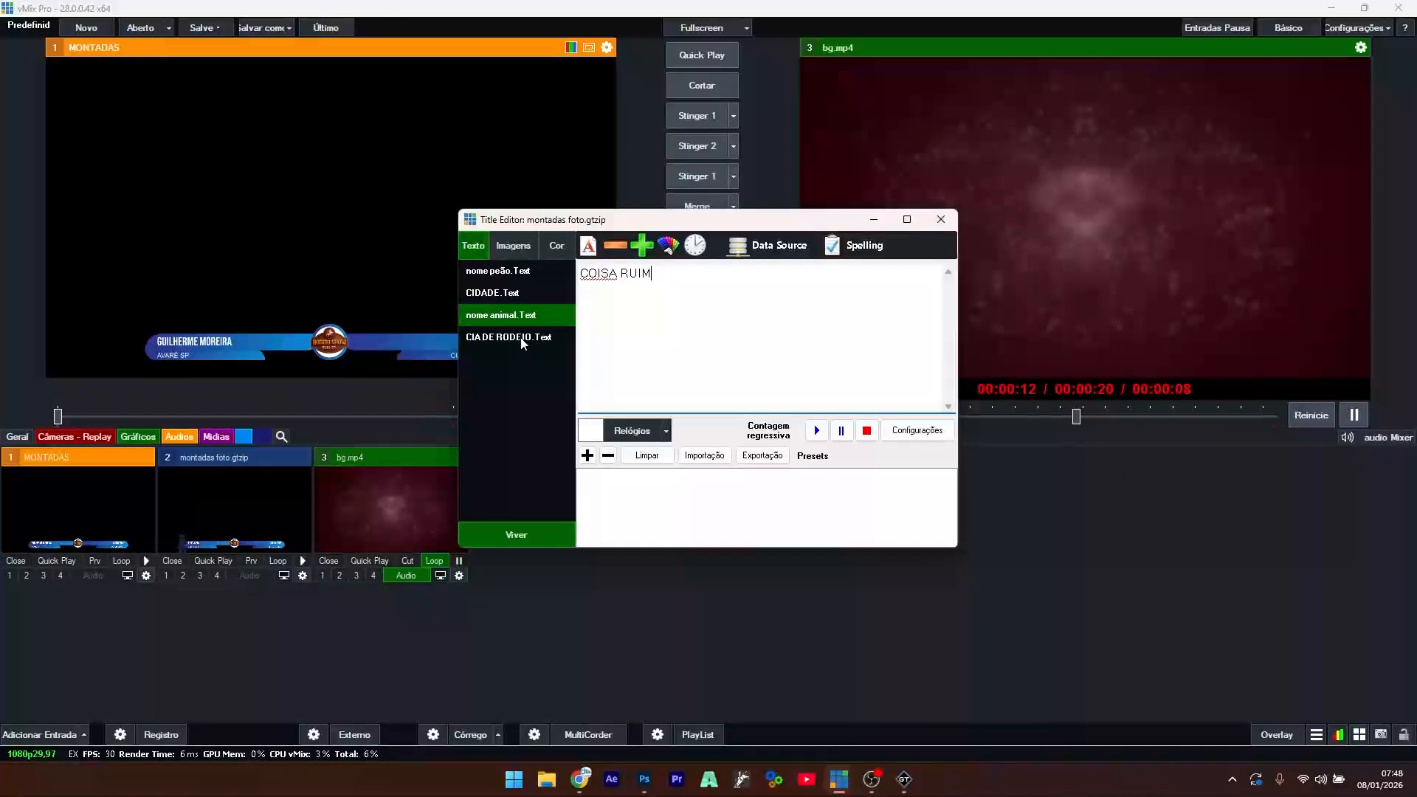
click(522, 338)
double_click(626, 274)
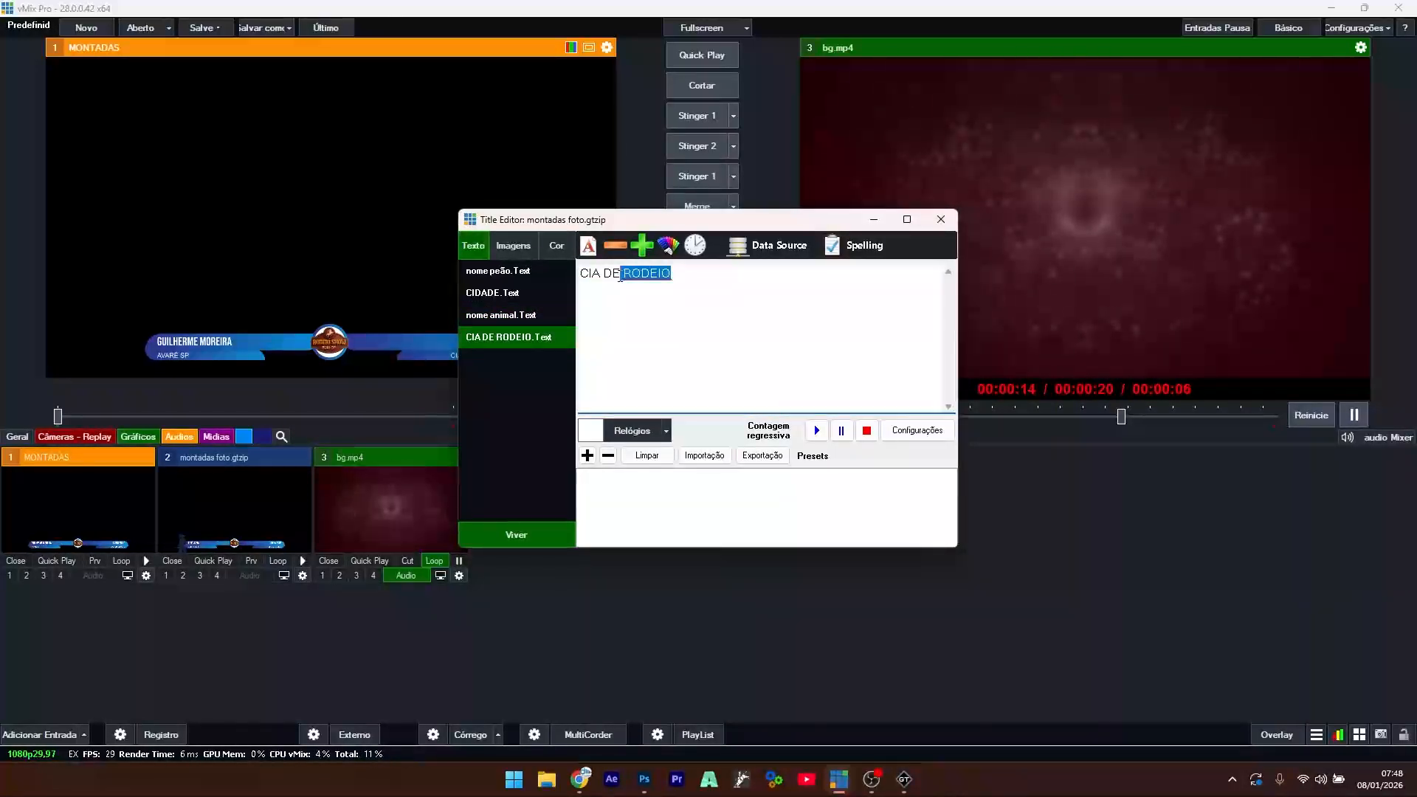
drag(620, 276, 608, 283)
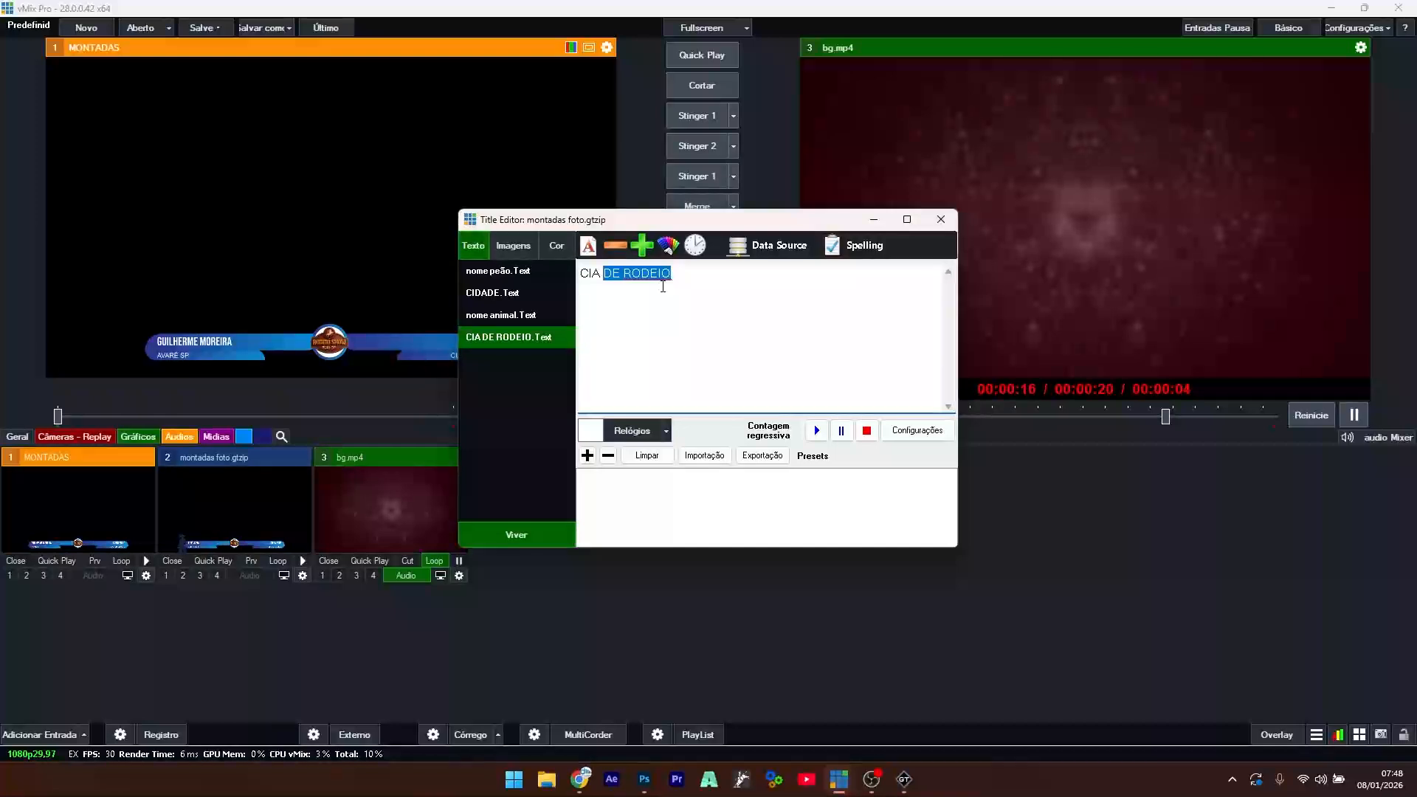
text(CATAPO)
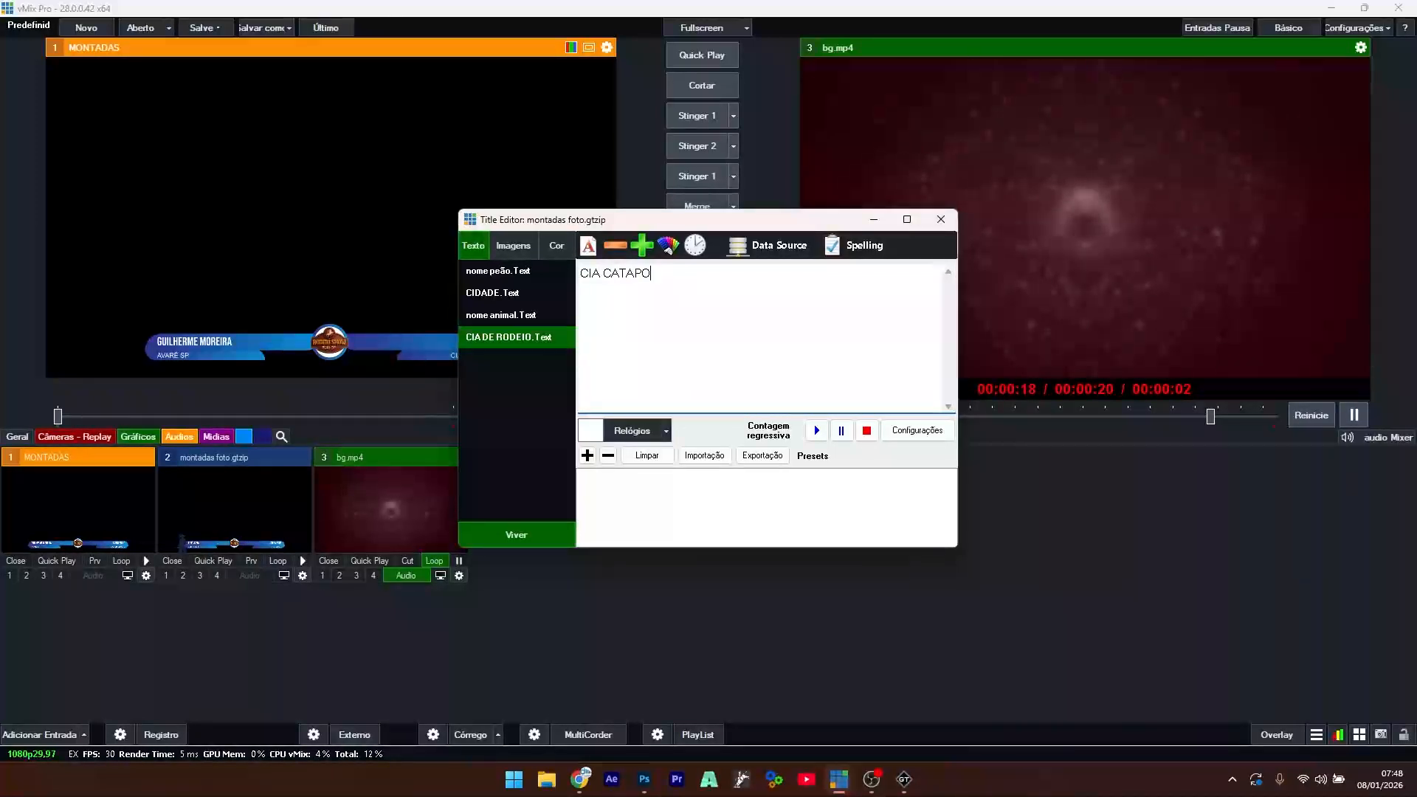
text(RA)
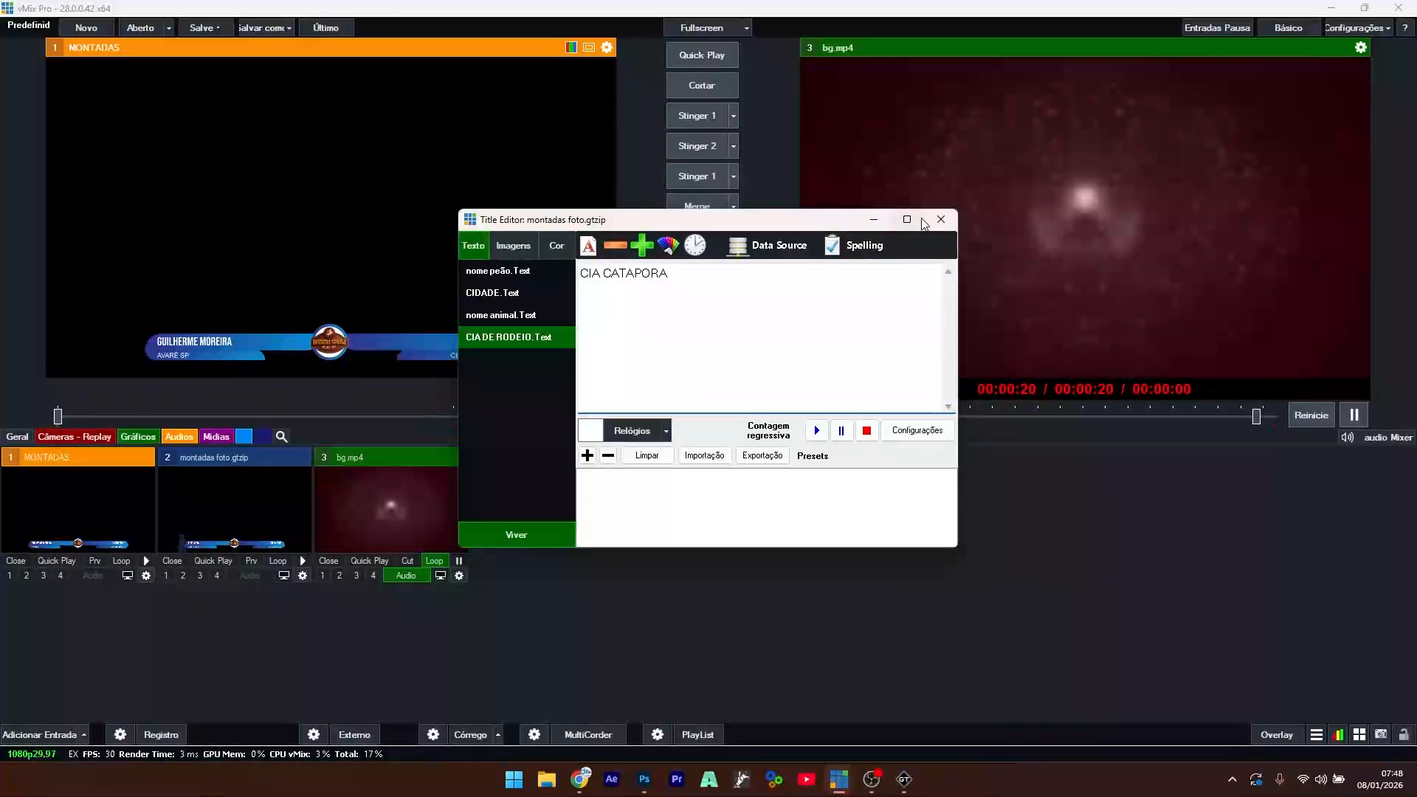
click(515, 246)
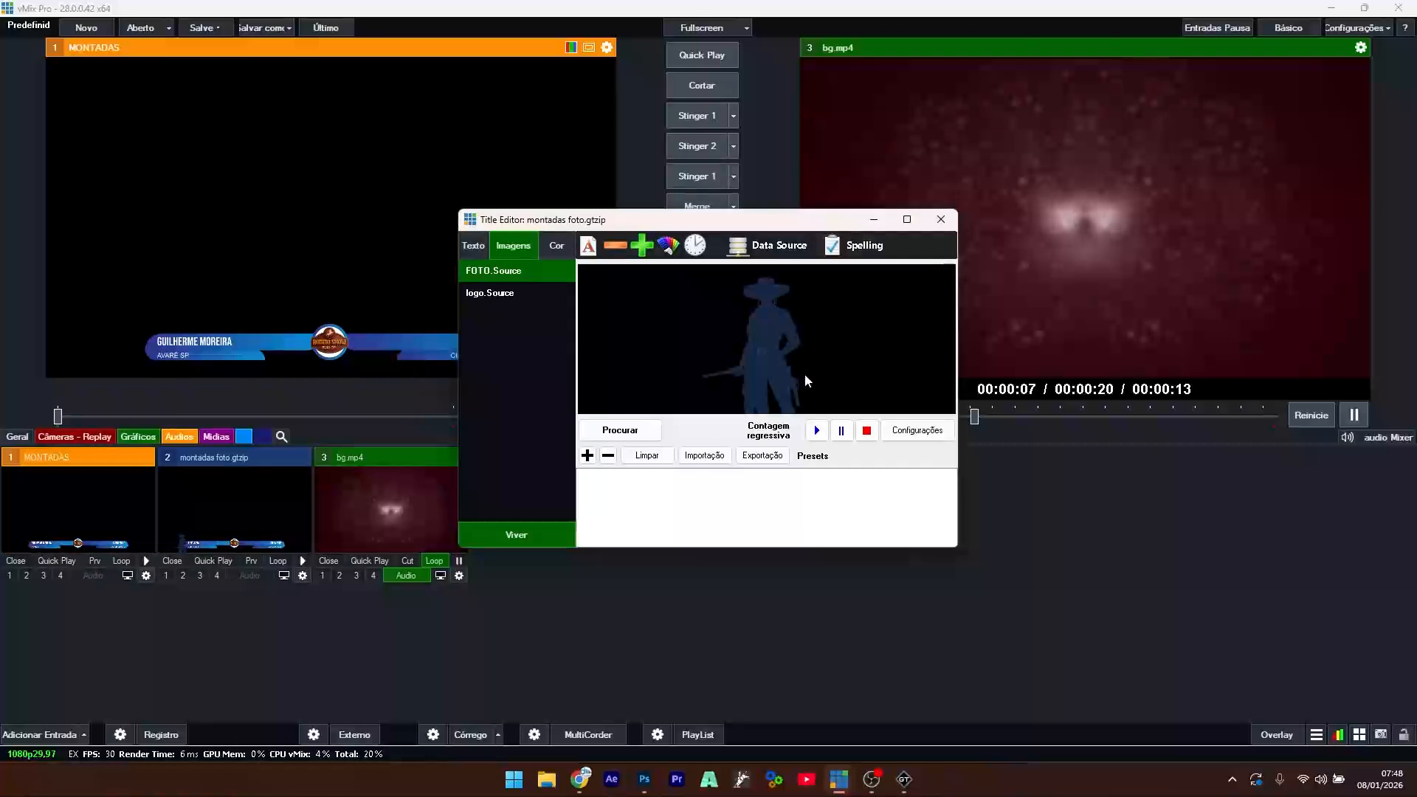
click(645, 786)
- Search Google Images for PEÃO and copy the G1-Globo cowboy photo
click(583, 783)
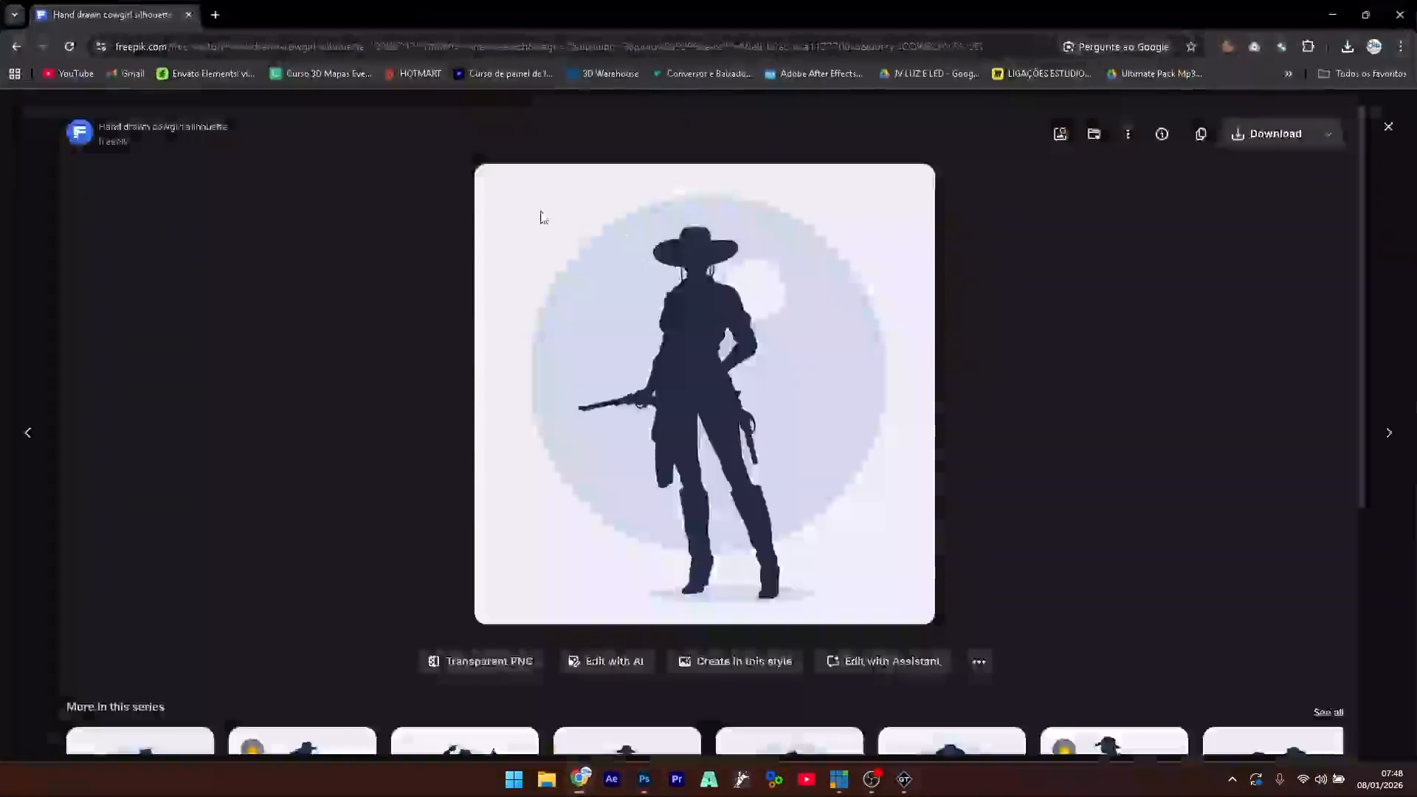
click(215, 15)
text(P)
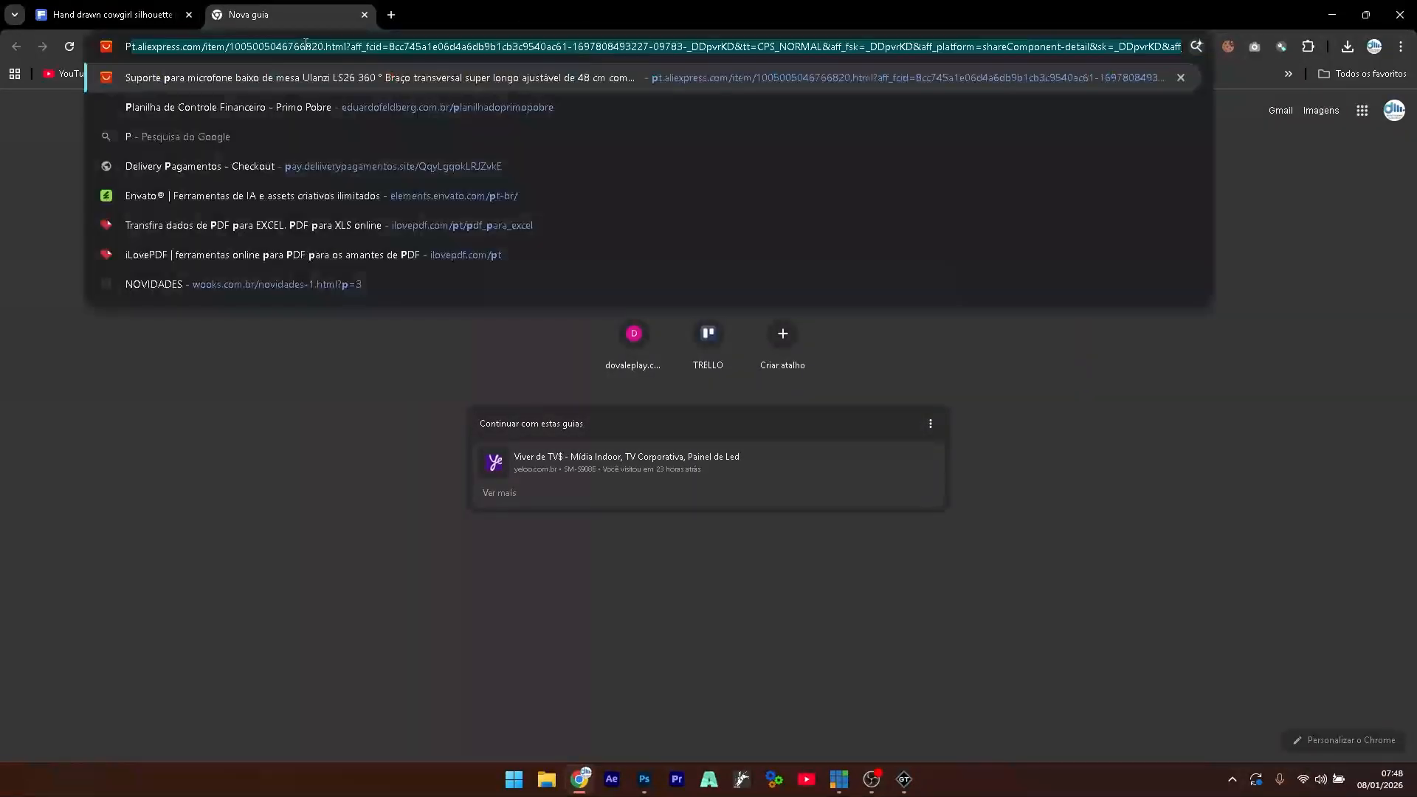
text(EÃO)
key(Return)
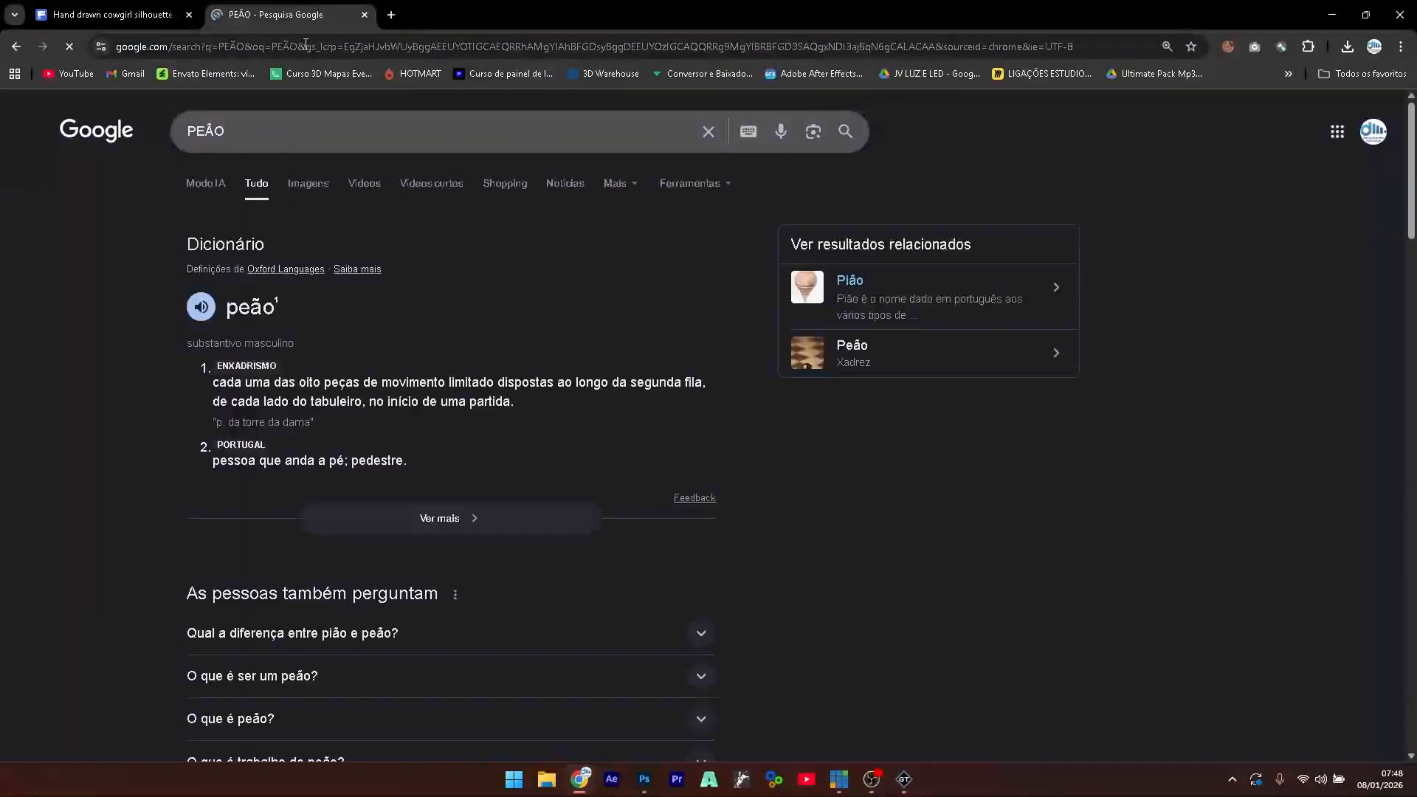
click(324, 190)
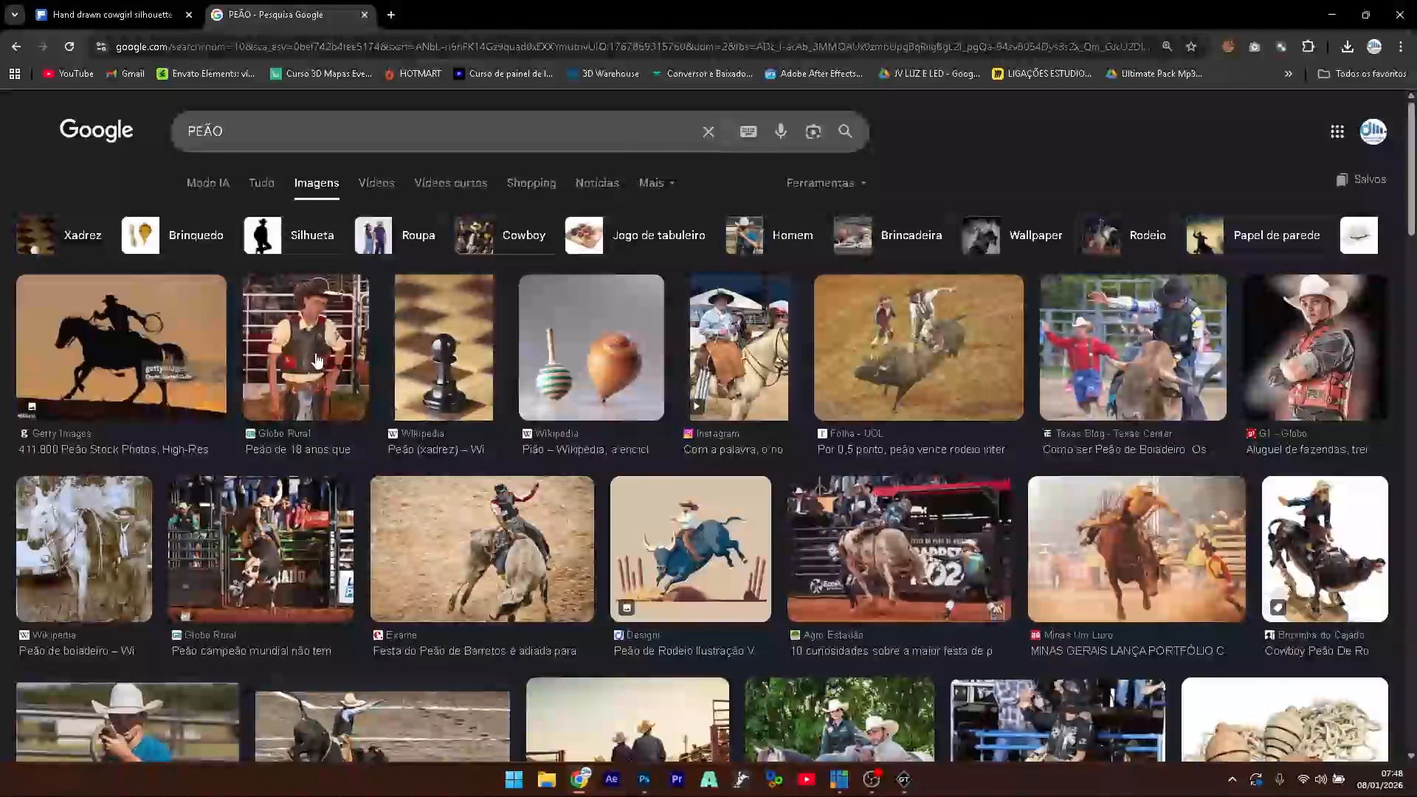
click(1314, 355)
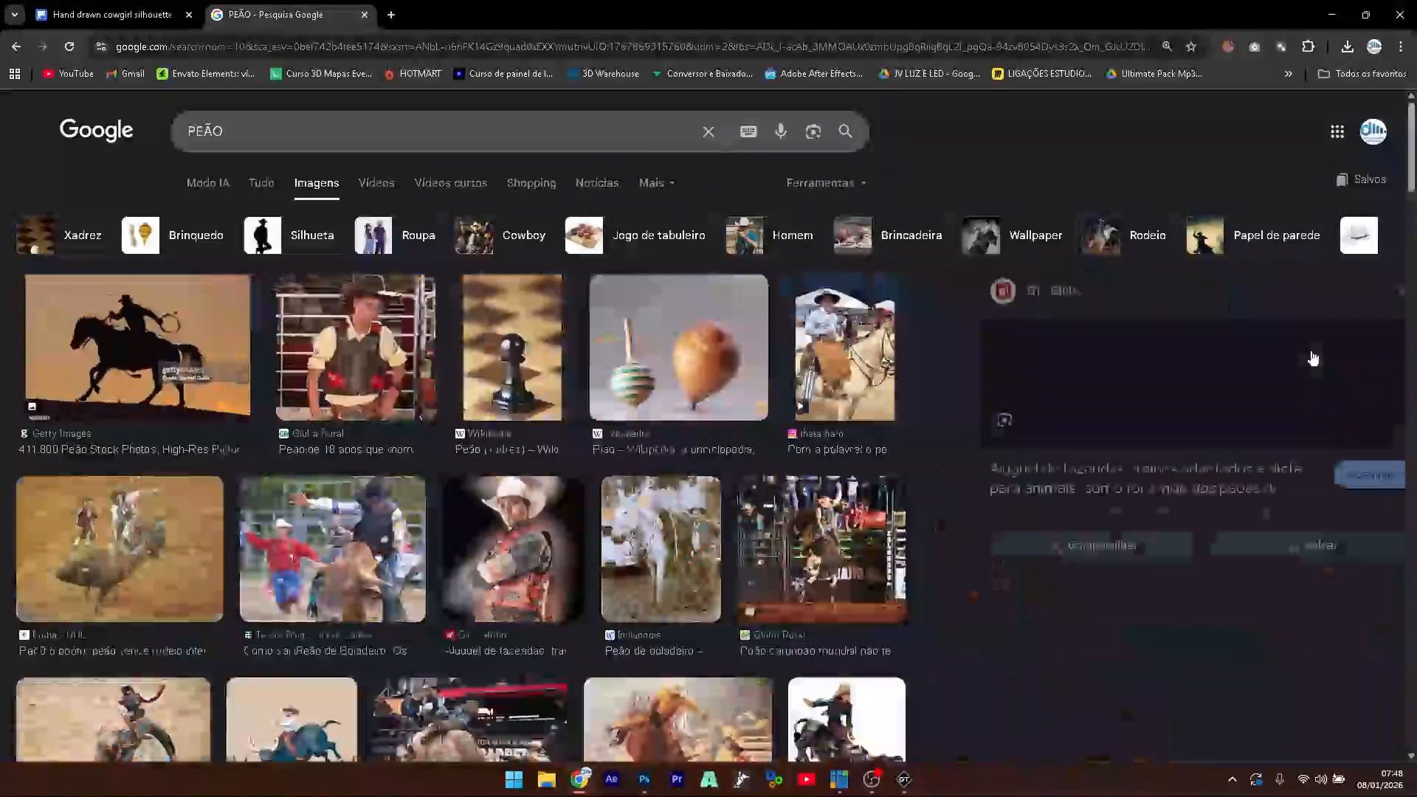
right_click(1165, 447)
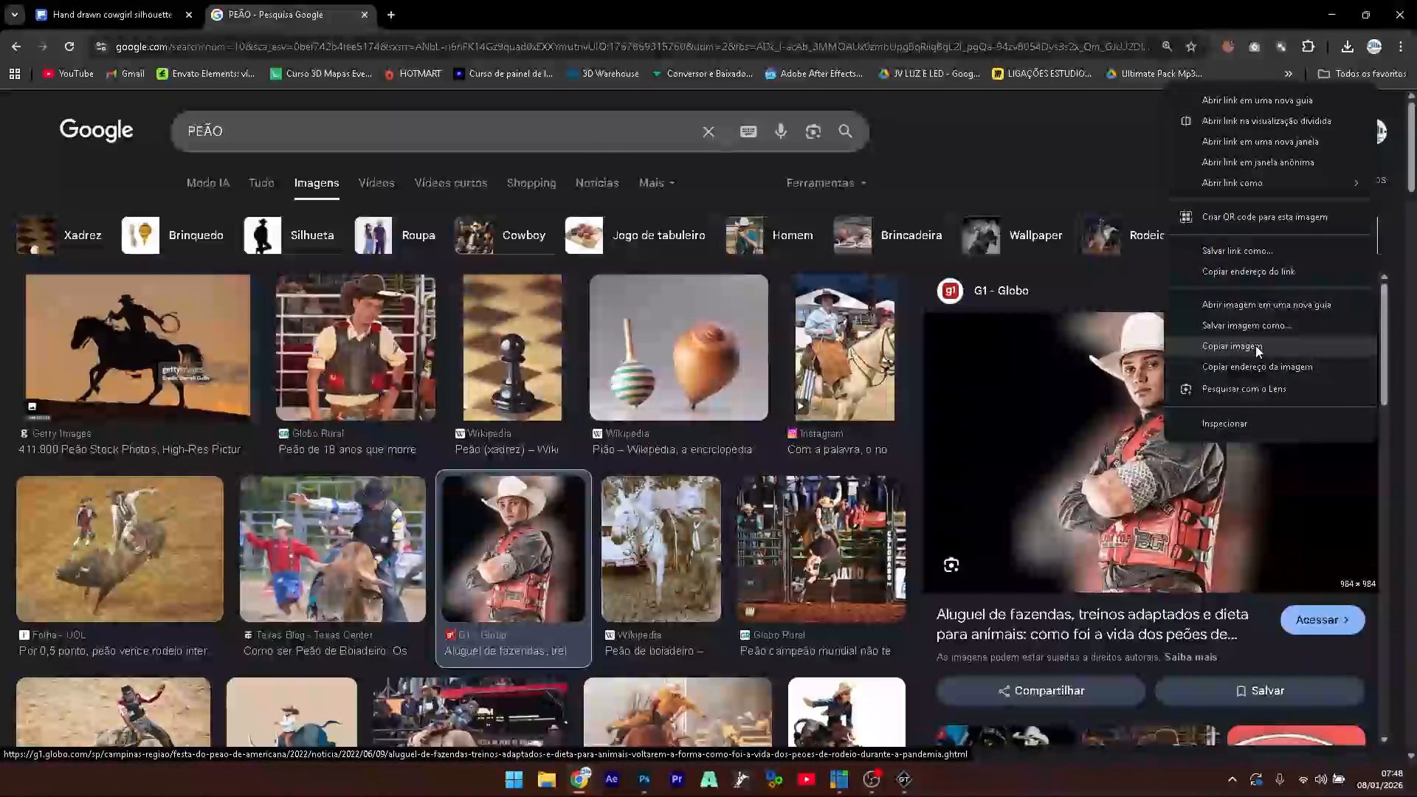
click(1257, 348)
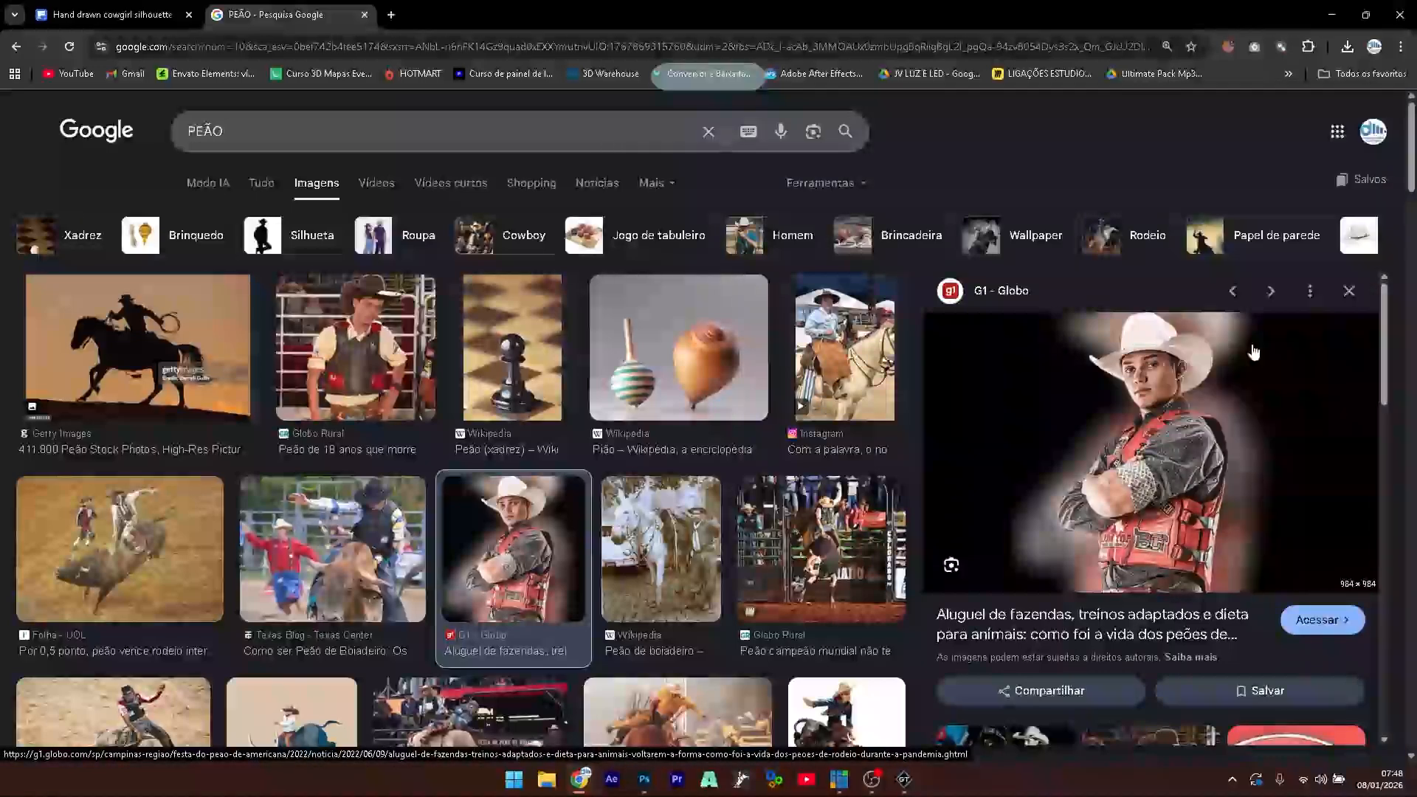
click(643, 778)
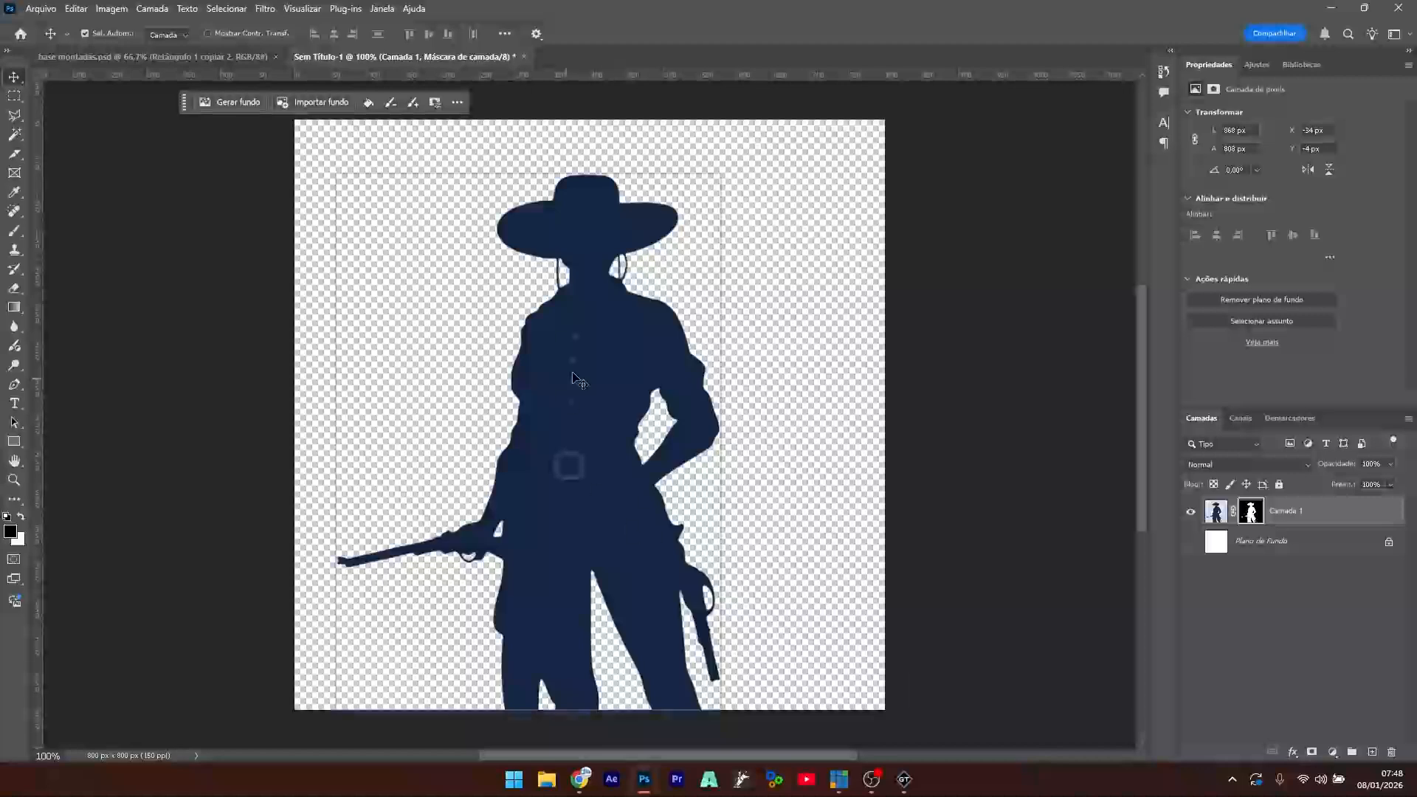
- Paste the cowboy photo, hide the silhouette layer, and scale it up to the canvas top
key(ctrl+v)
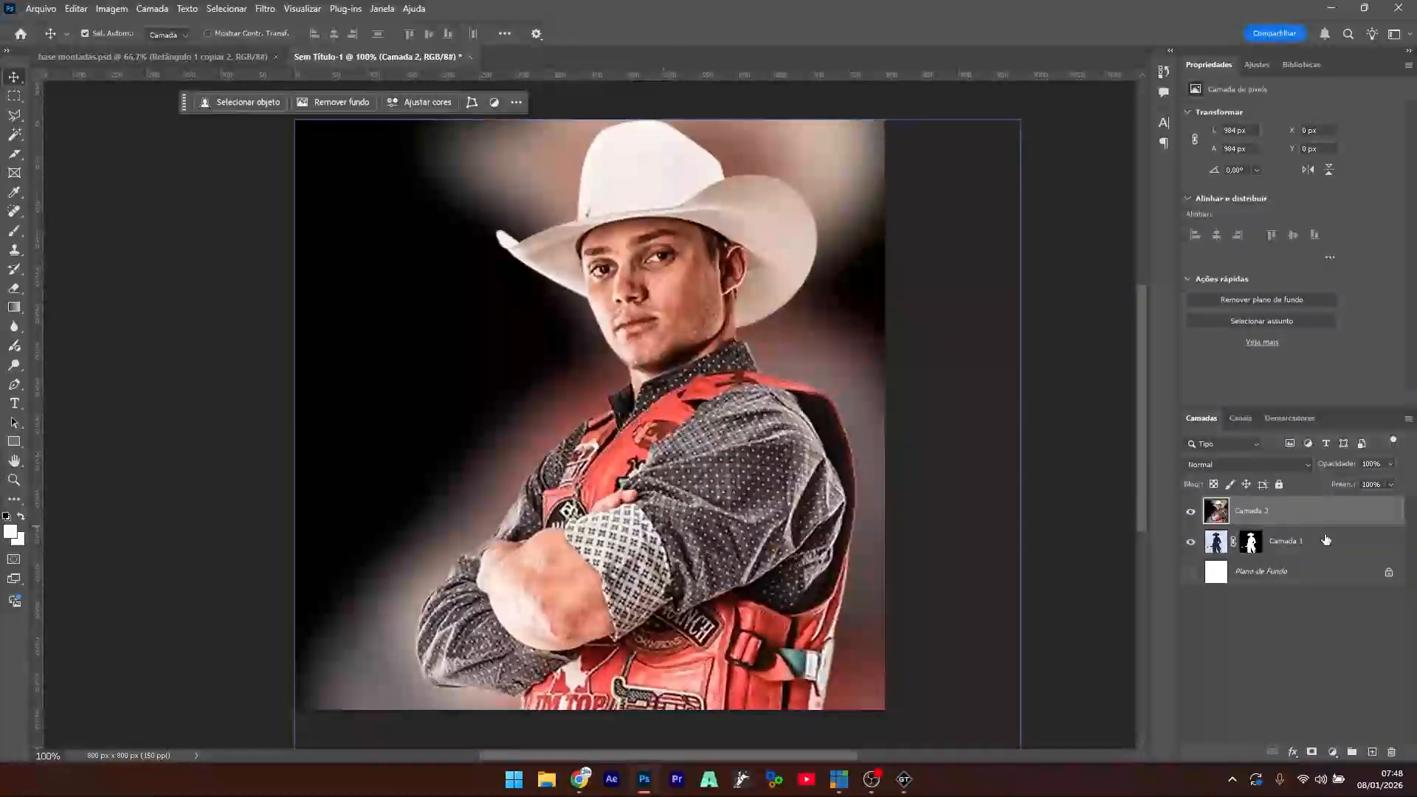
click(1189, 544)
drag(738, 415, 670, 413)
key(ctrl+t)
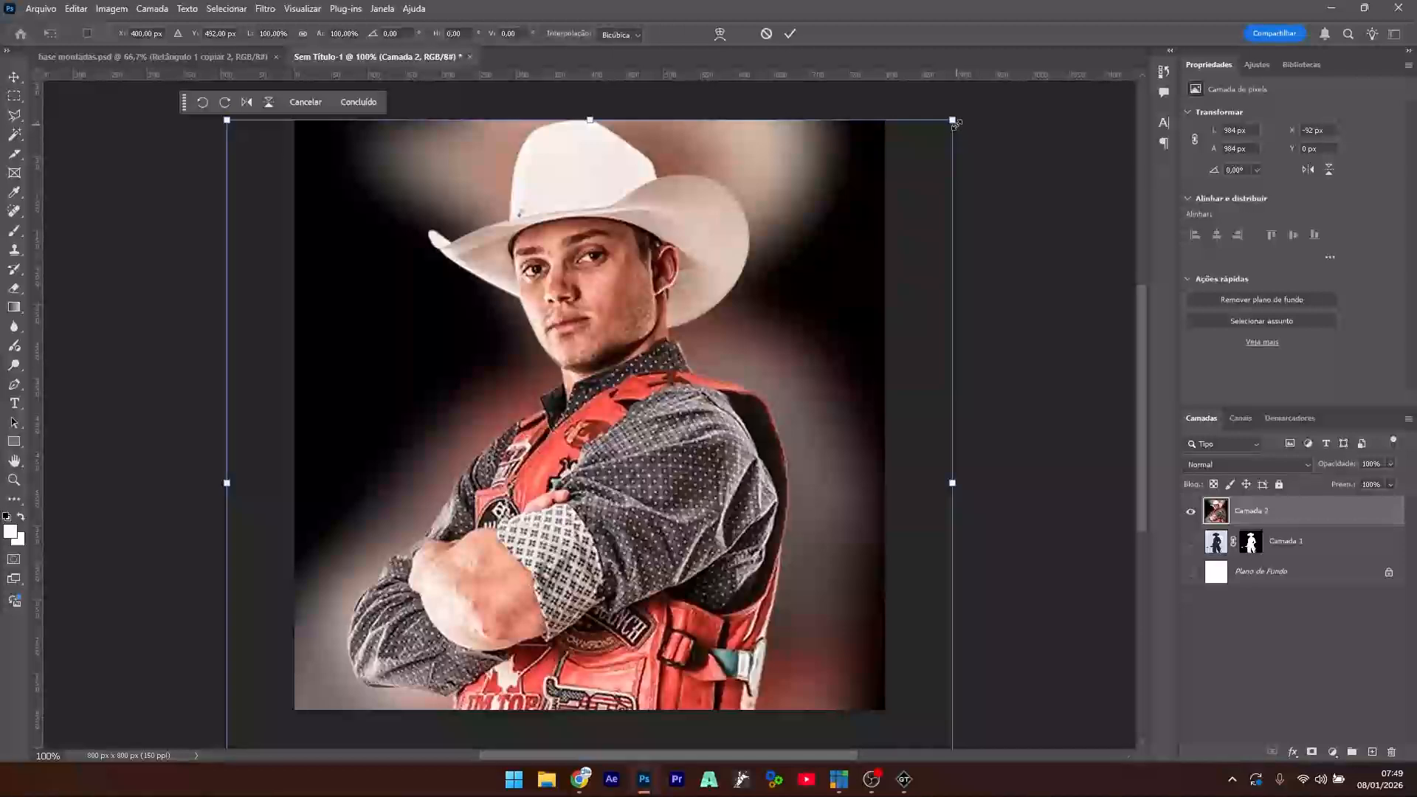
drag(954, 122, 903, 212)
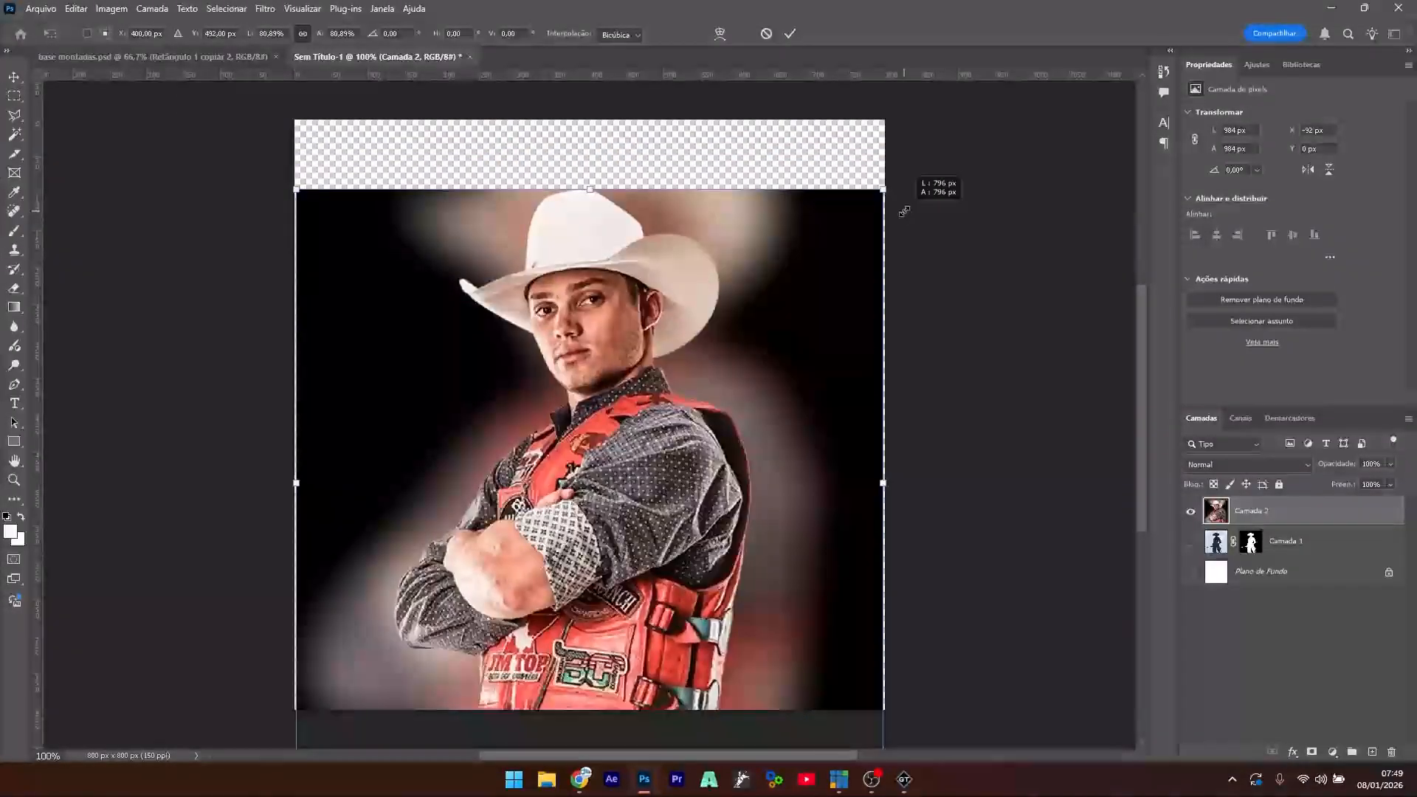
drag(571, 442, 569, 377)
key(Return)
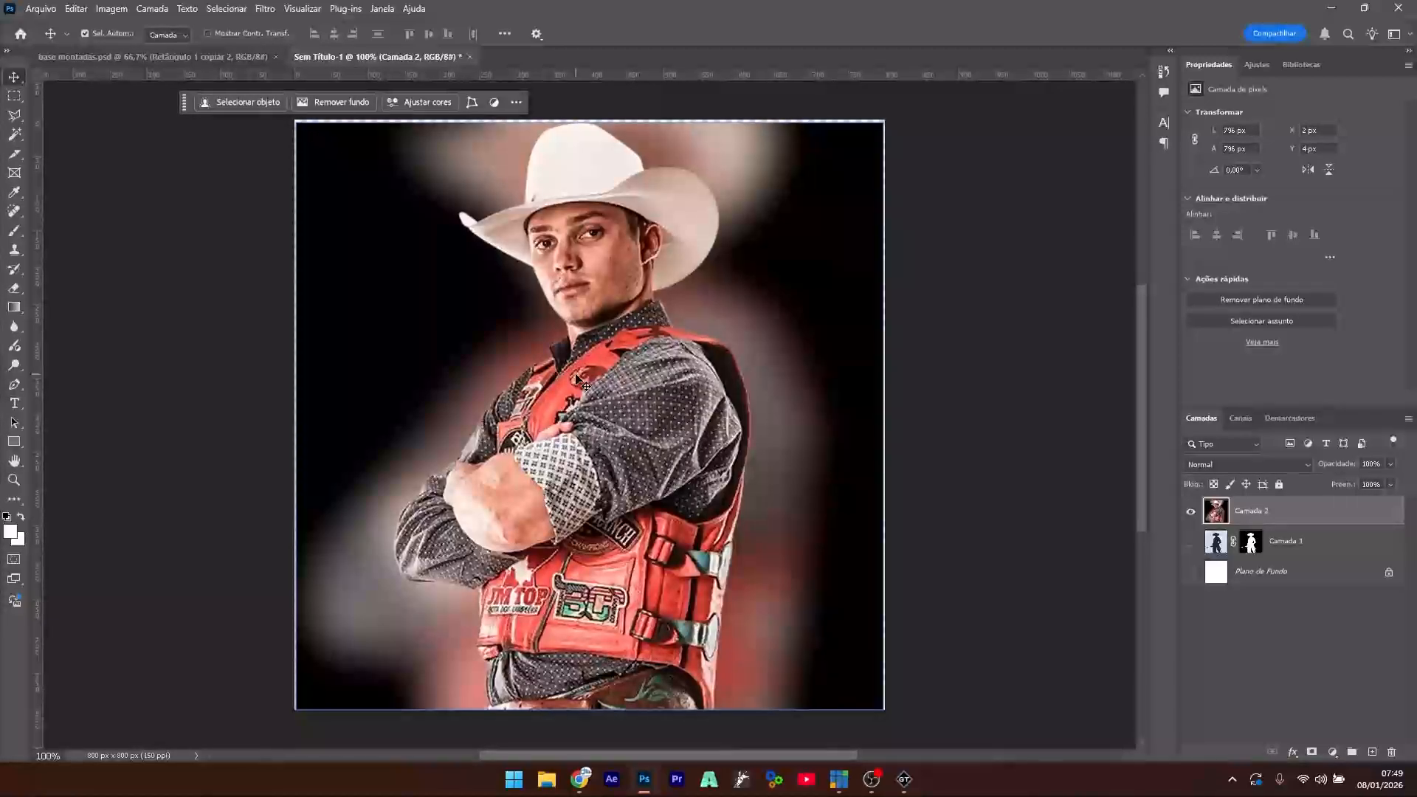
- Flip the rider photo horizontally
key(ctrl+t)
click(247, 102)
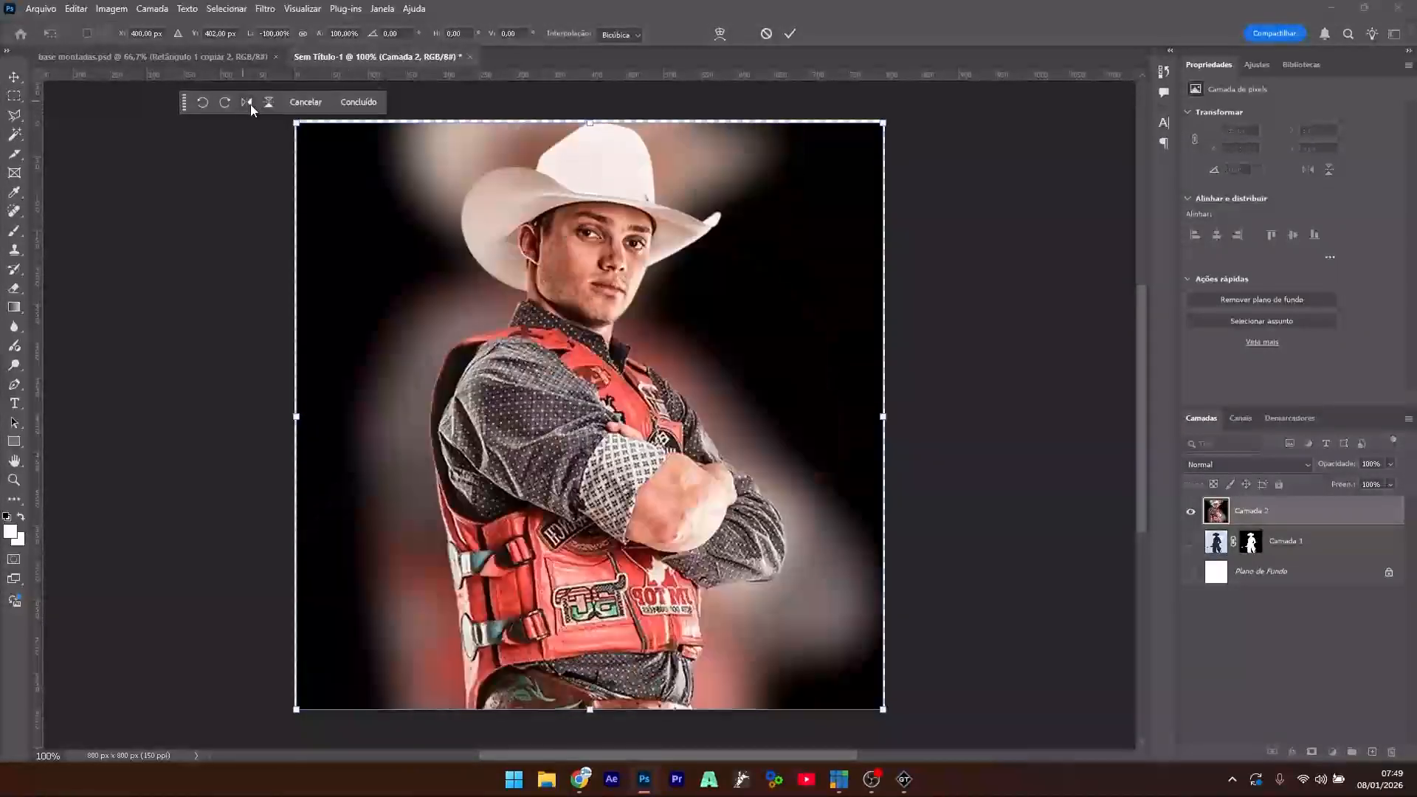
key(Return)
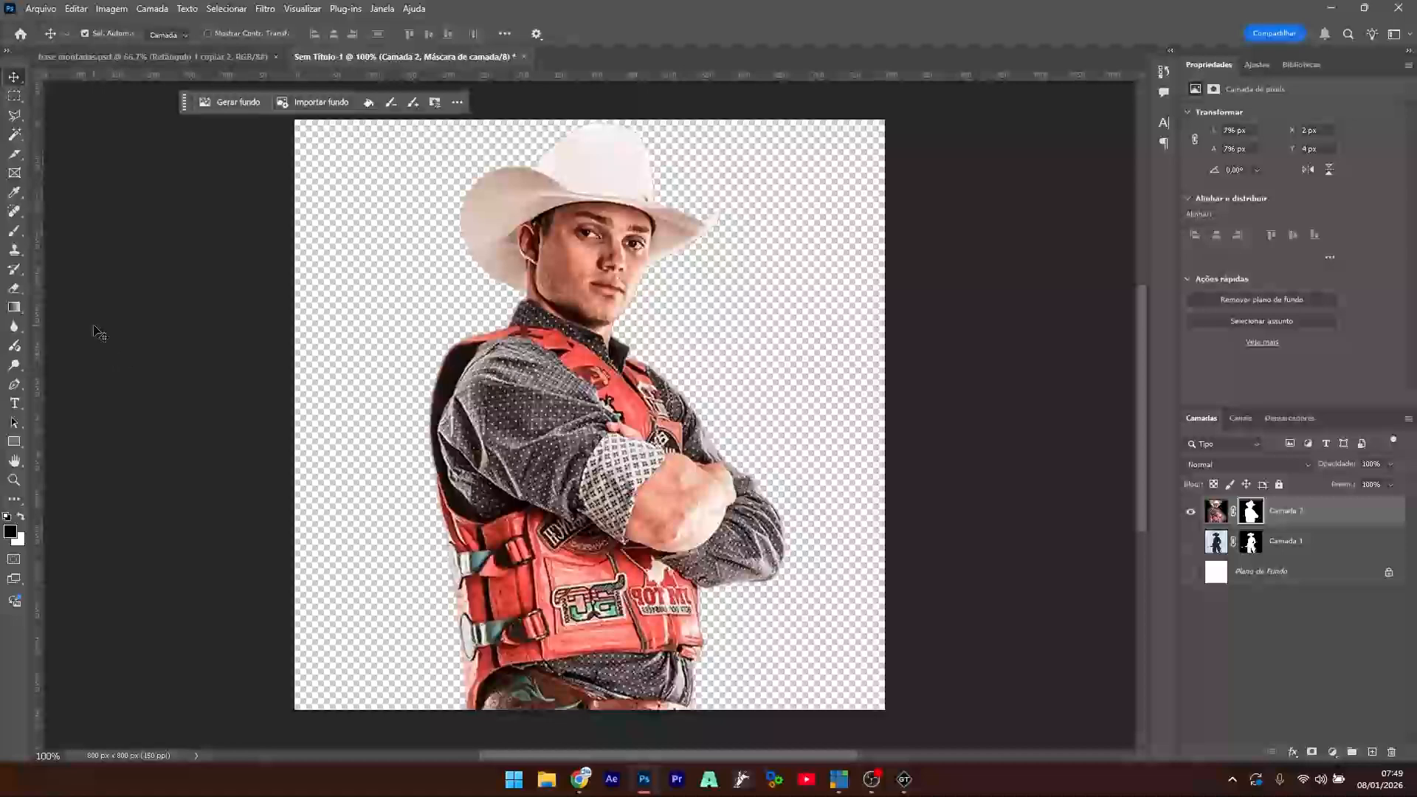
- Quick-export the image as a PNG named after the rider
click(41, 8)
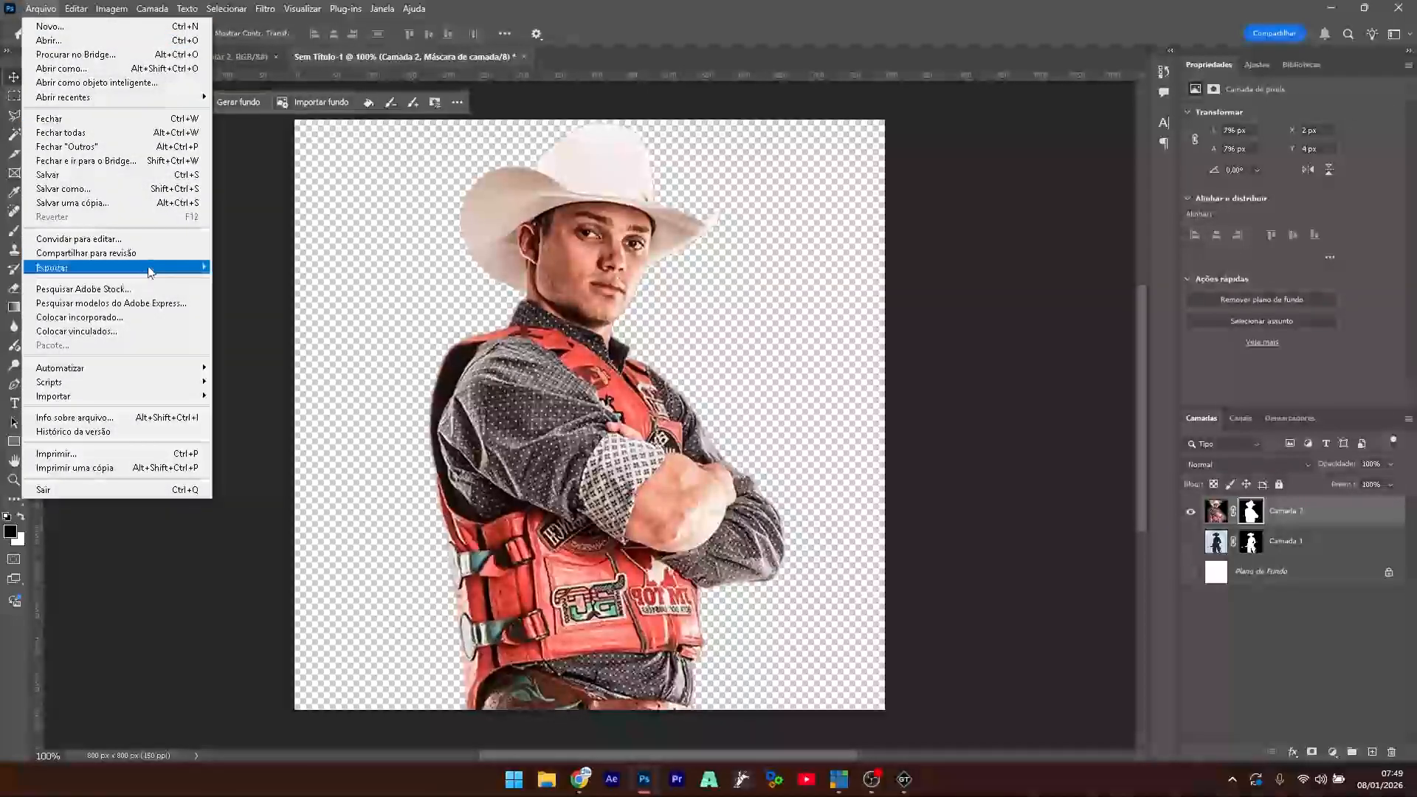
mouse_move(151, 273)
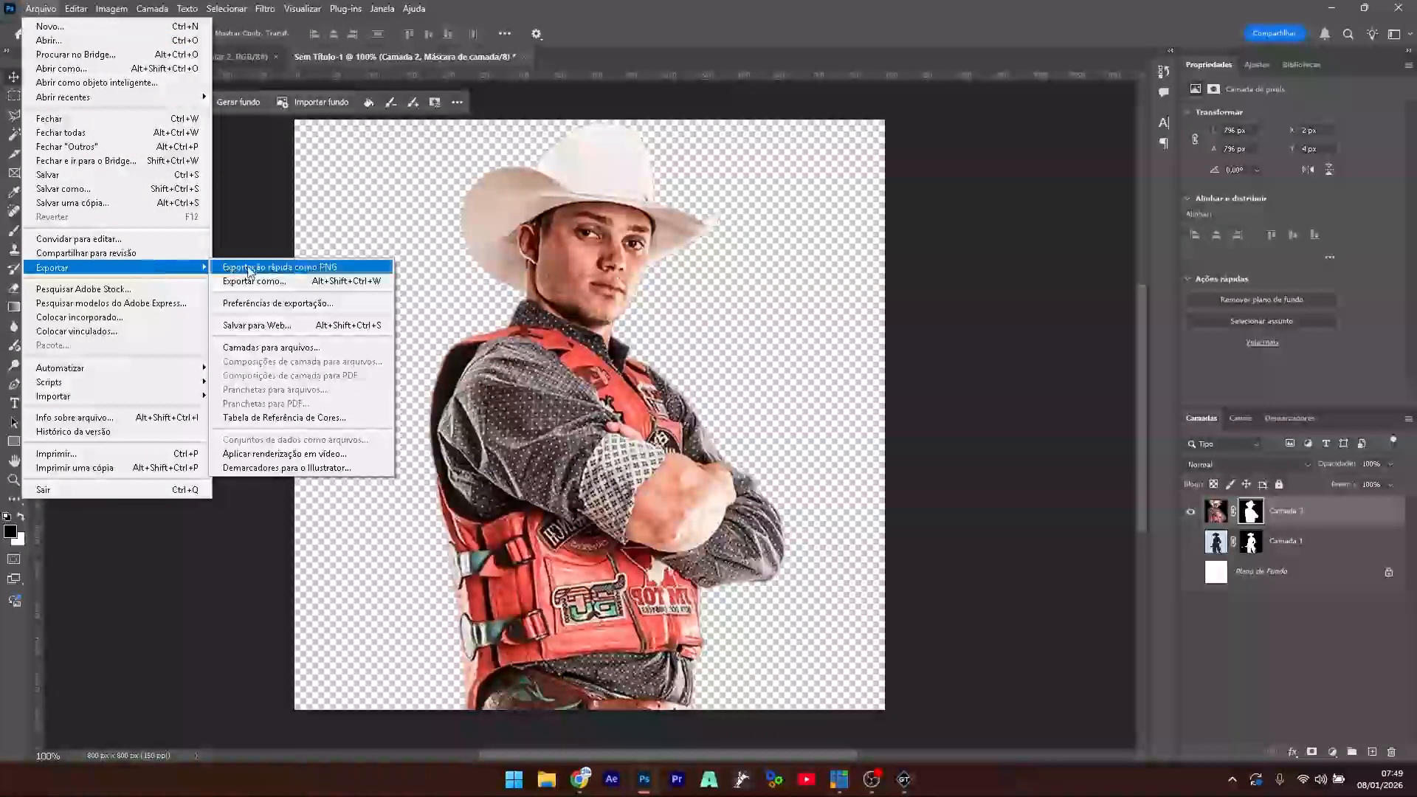
click(281, 266)
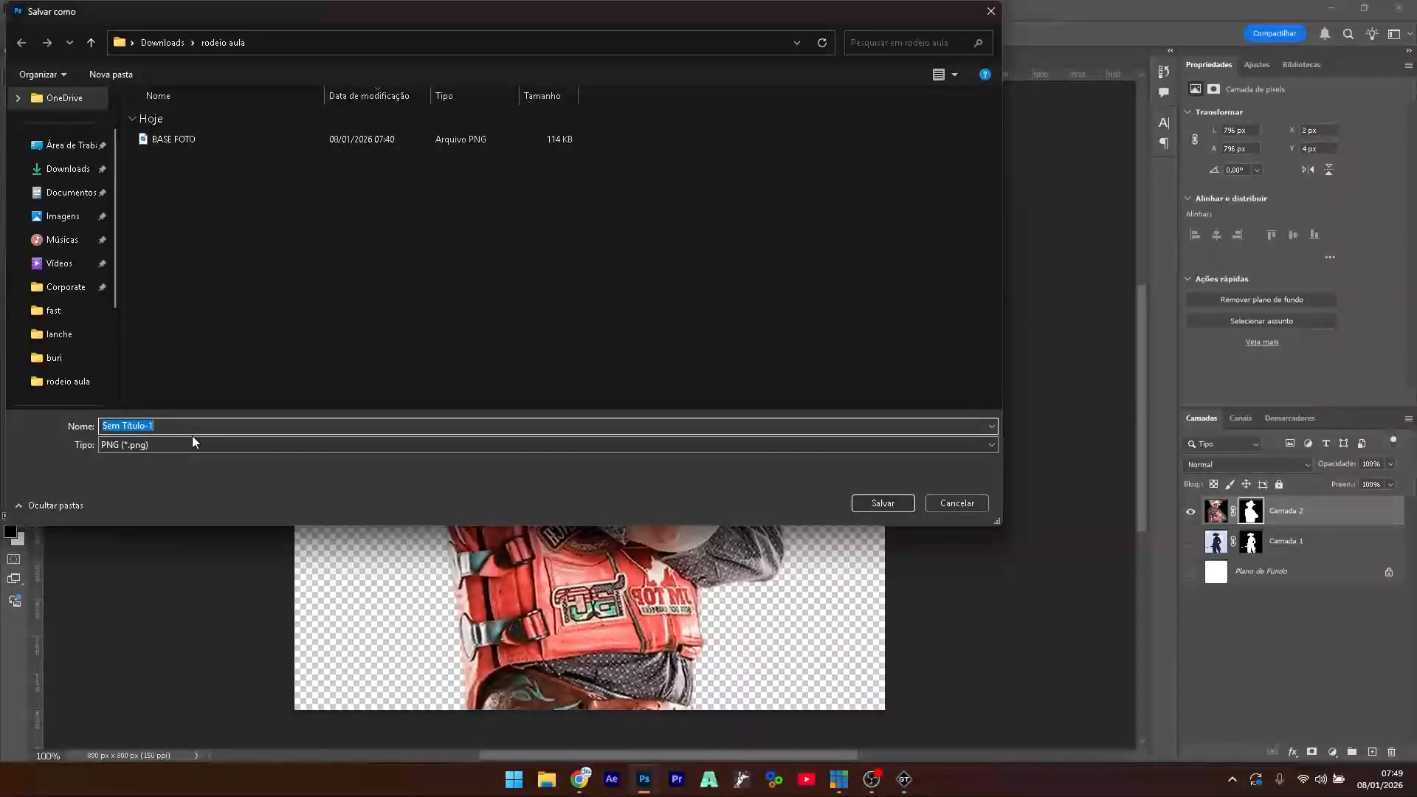
key(Return)
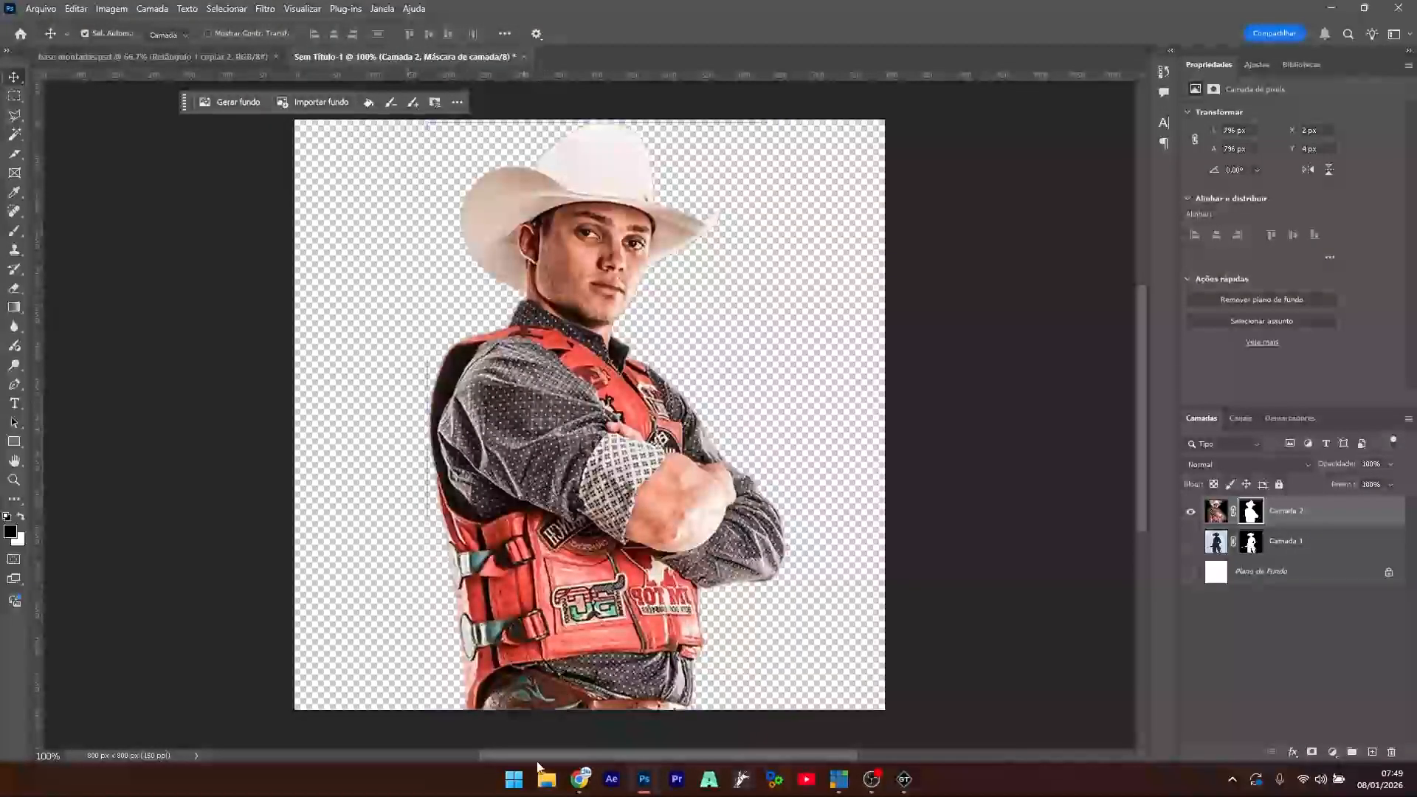
- Preview the Globo Rural and O TEMPO rodeo photos in the PEÃO image results
click(579, 779)
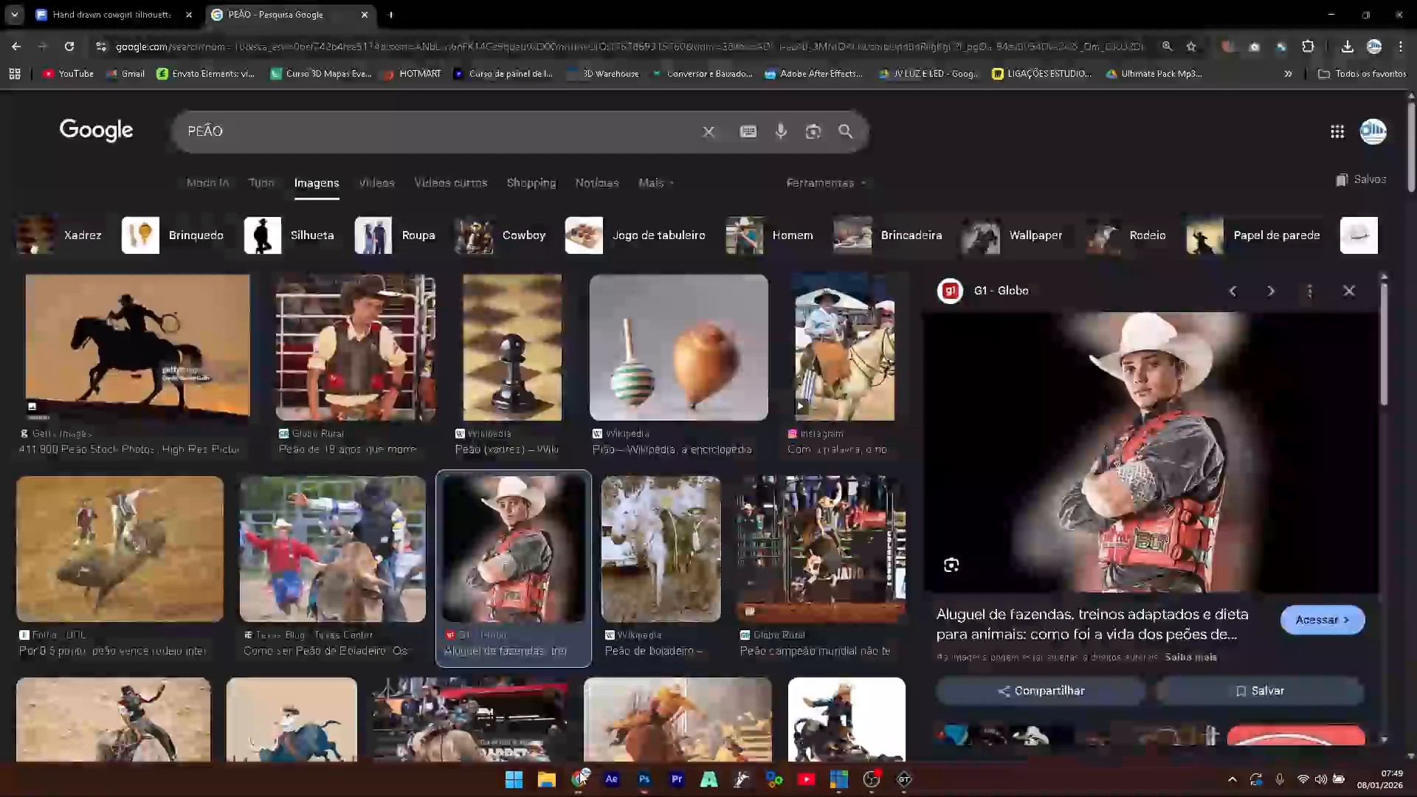
click(365, 361)
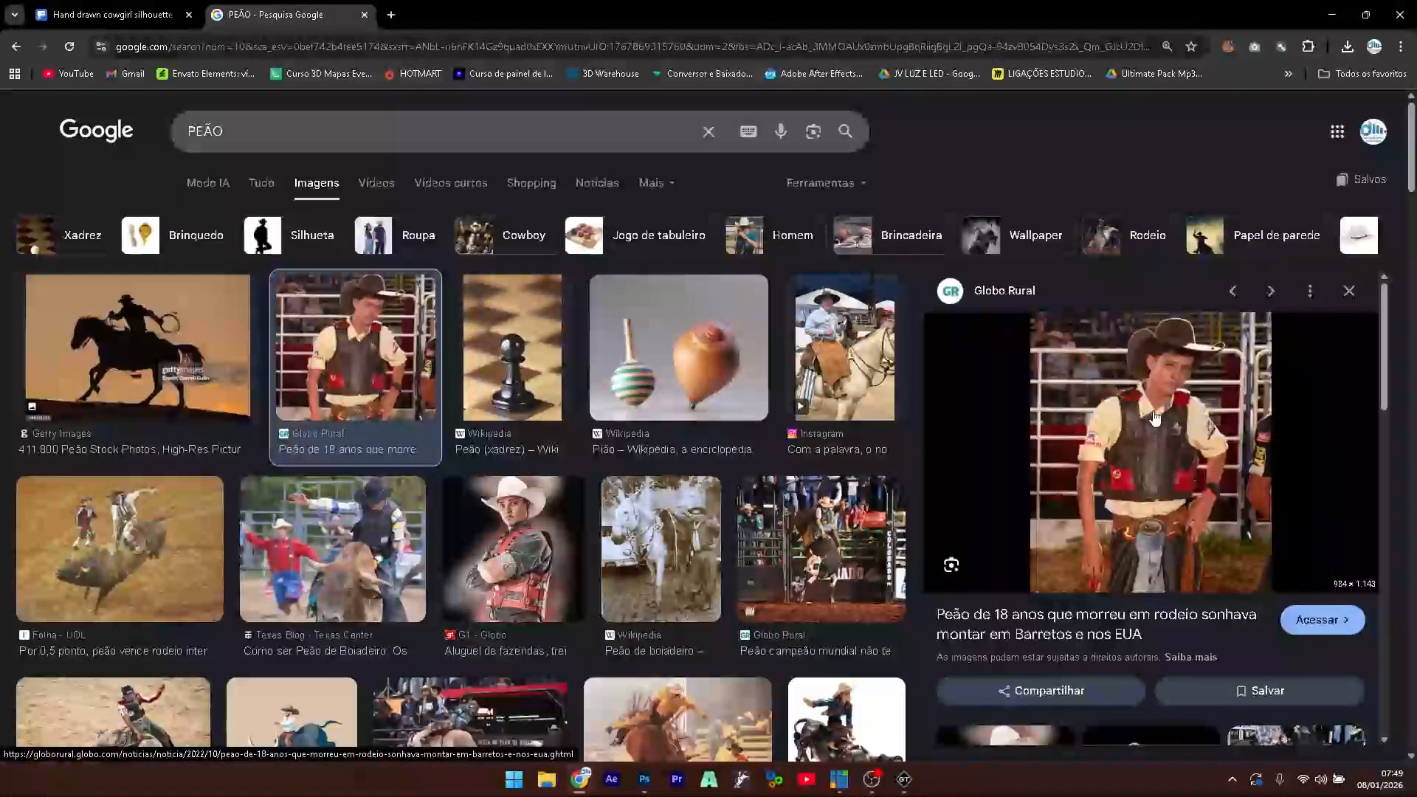
scroll(463, 409, down, 3)
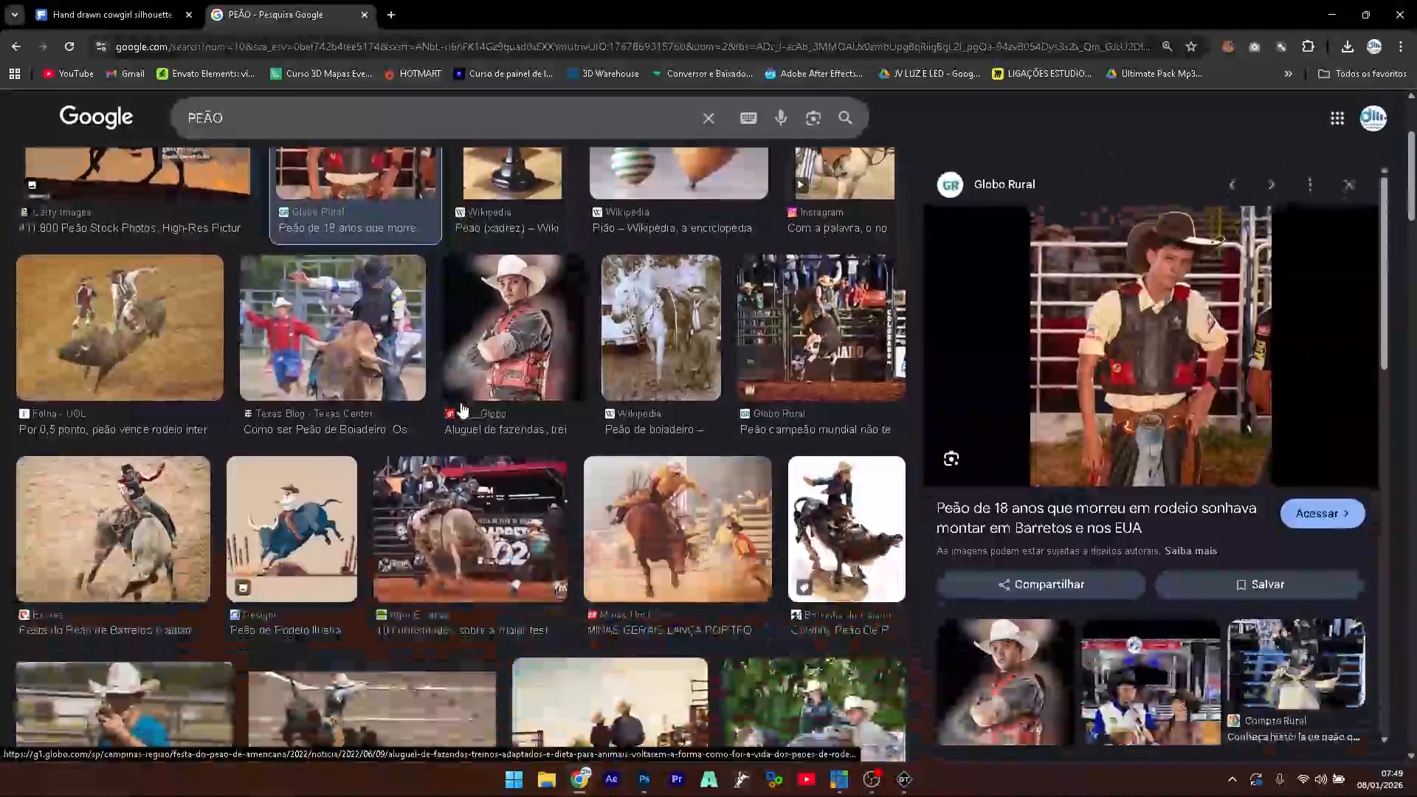
scroll(462, 409, down, 1)
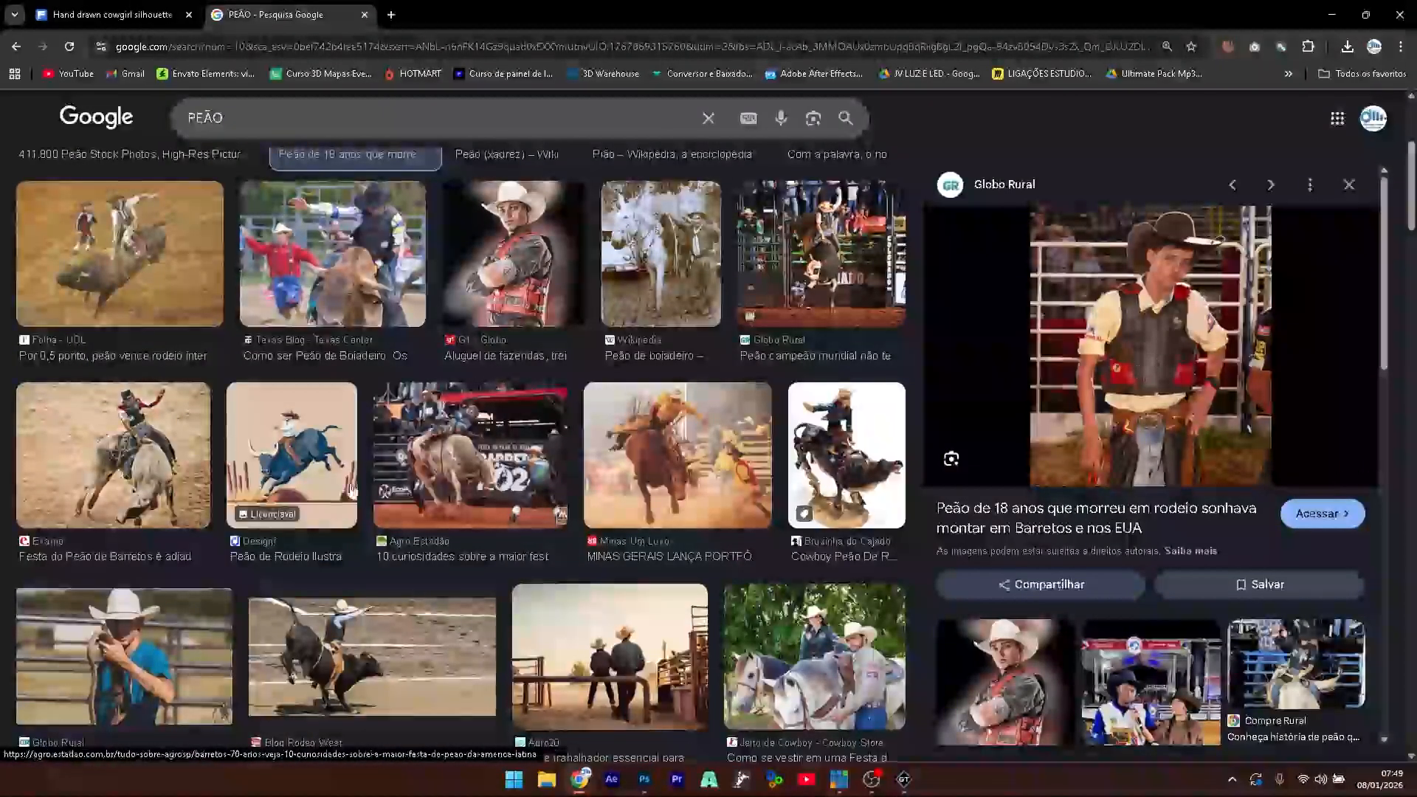
scroll(435, 441, down, 8)
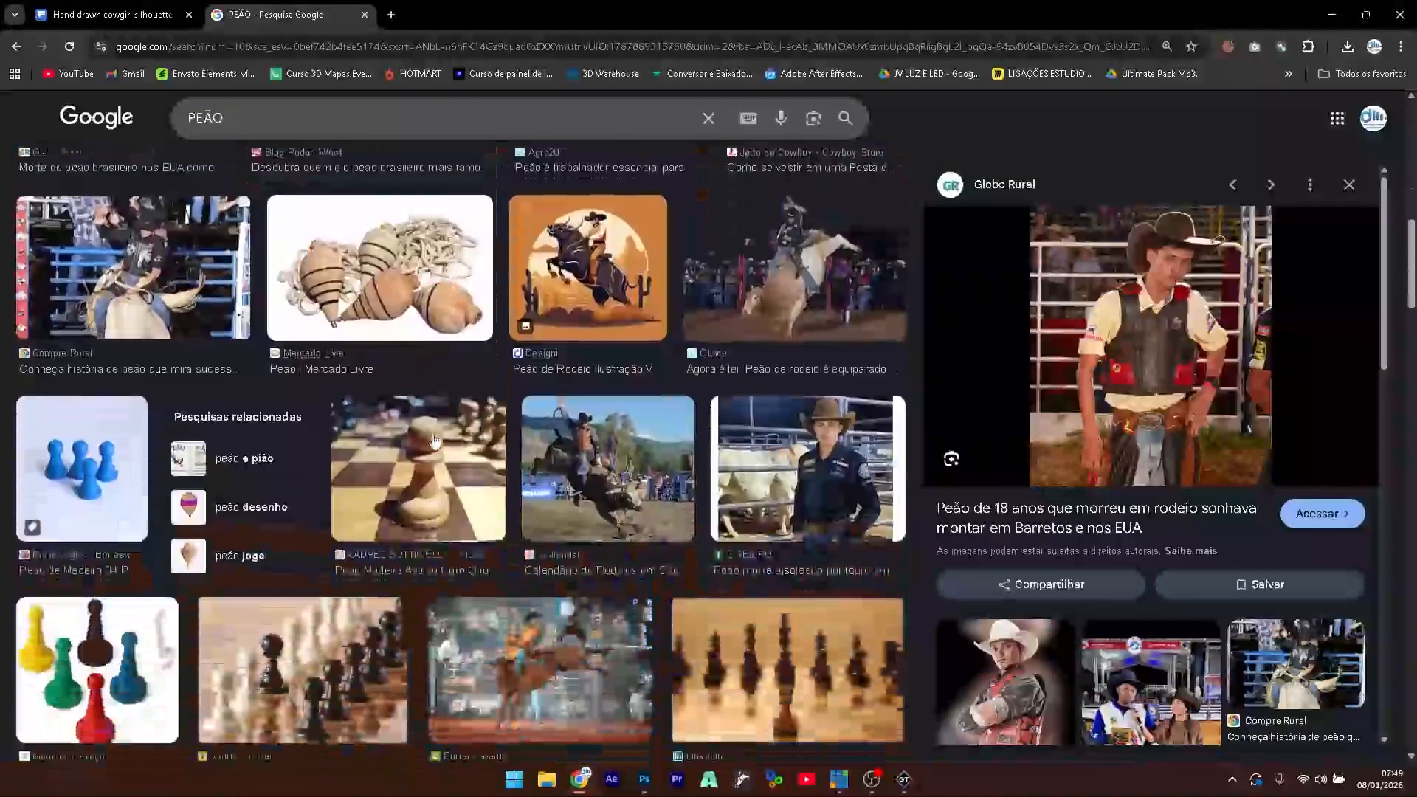
scroll(434, 441, down, 2)
click(793, 331)
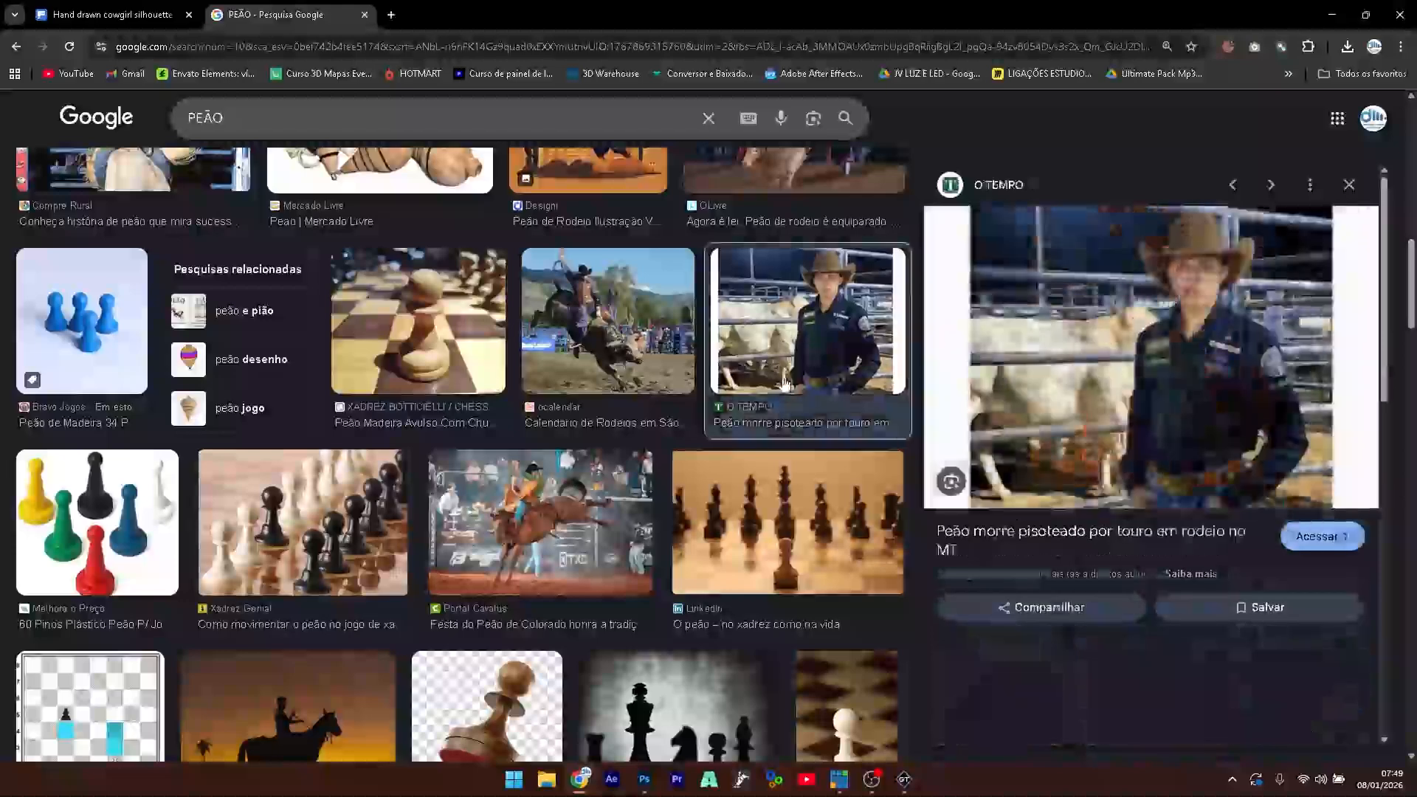
- Copy the Getty Images photo of the mustached cowboy
scroll(619, 464, down, 8)
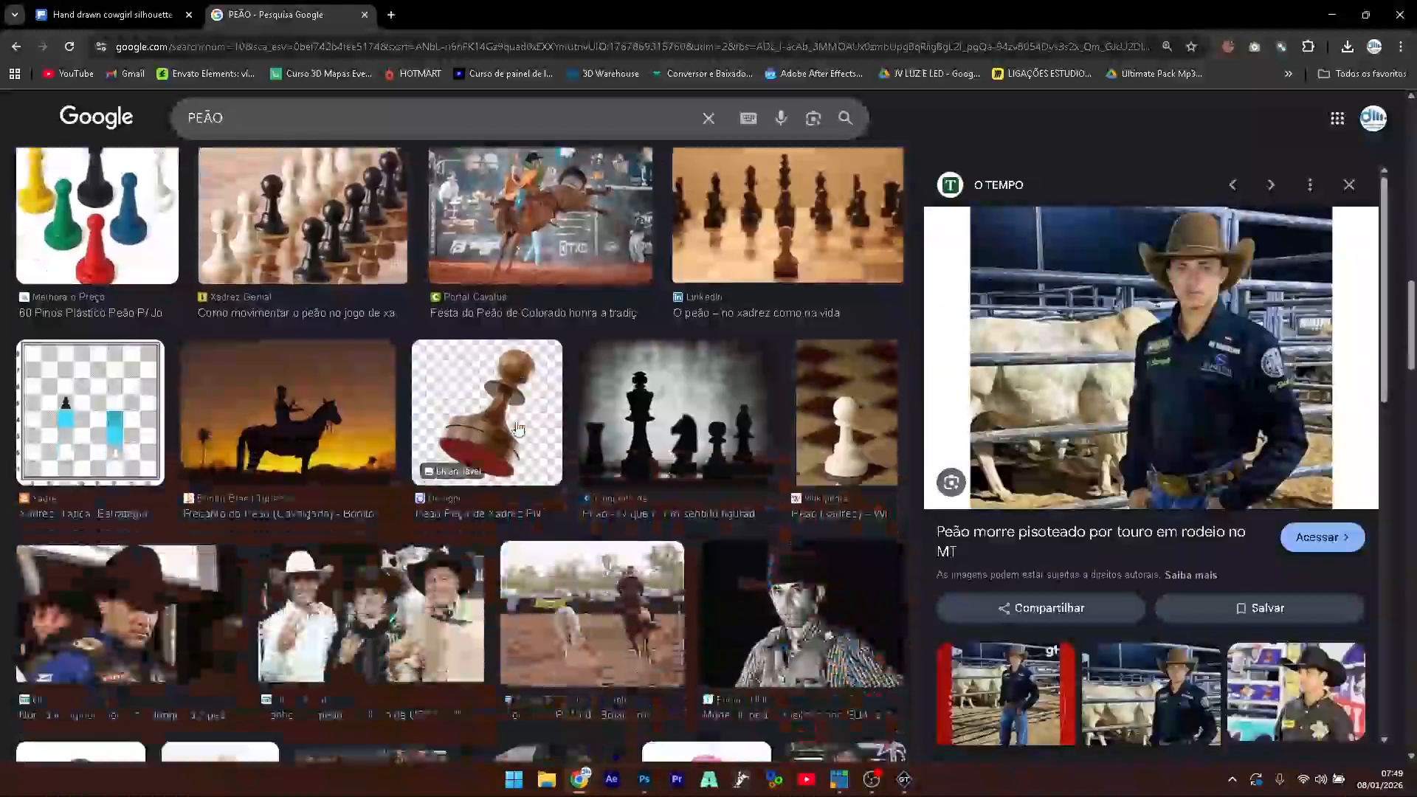
scroll(619, 465, down, 5)
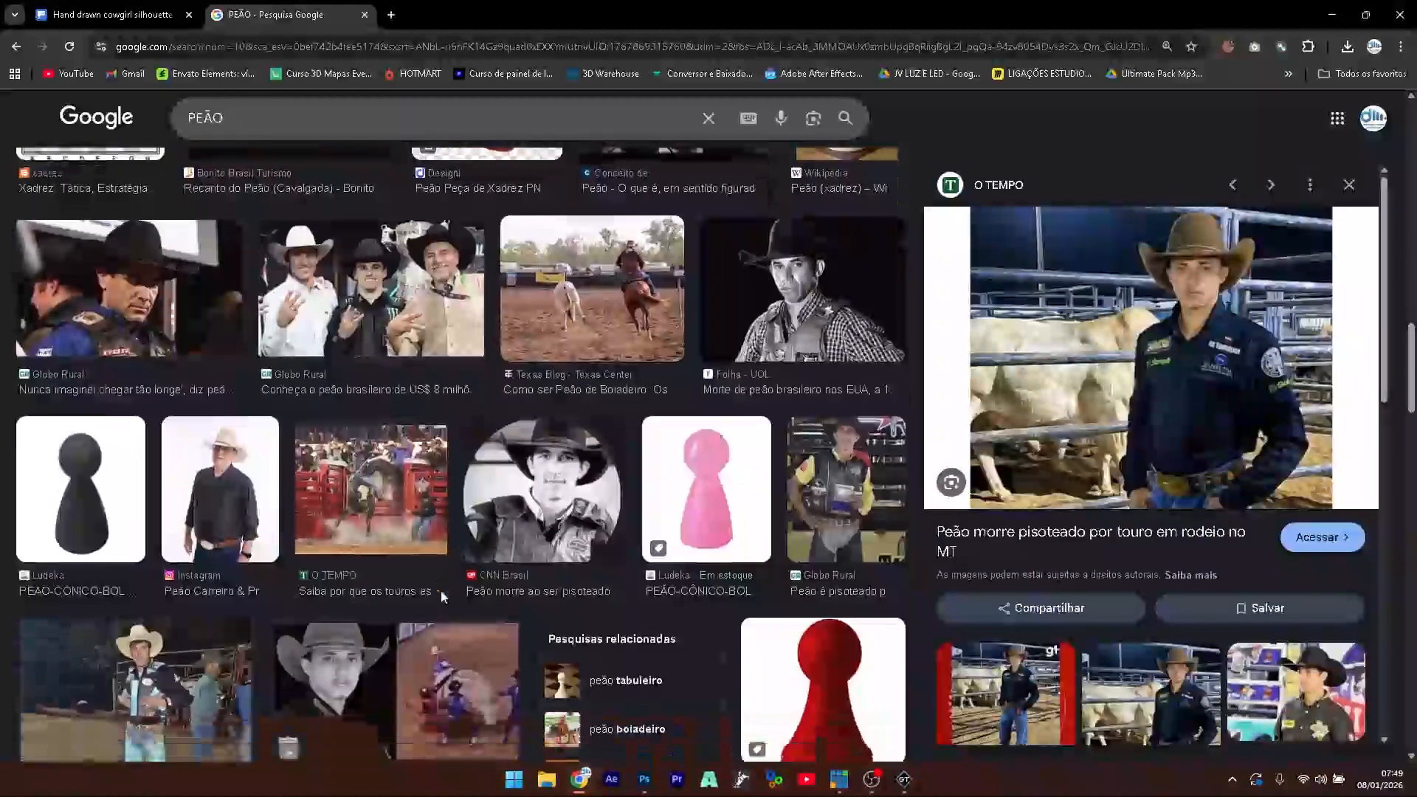
scroll(426, 590, down, 1)
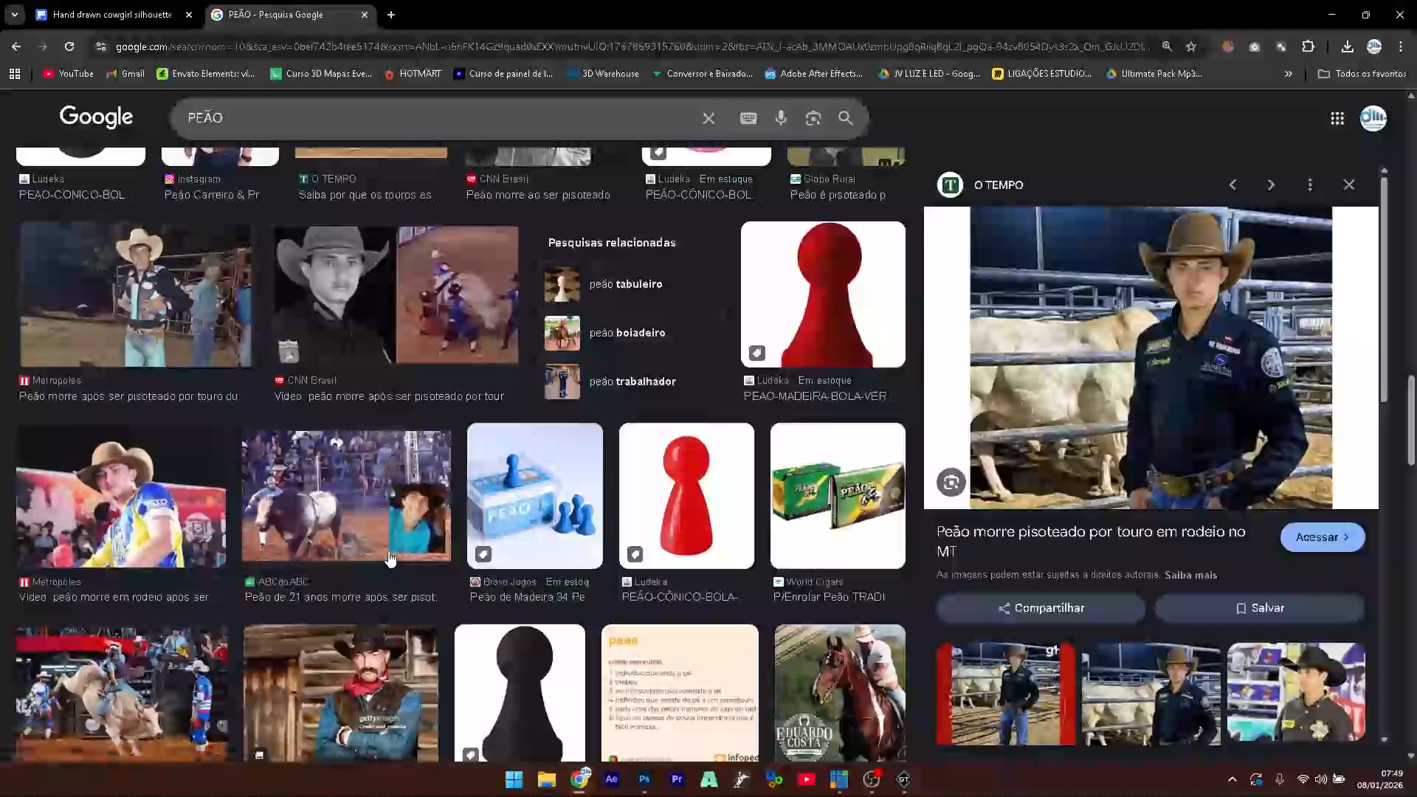
scroll(350, 455, down, 3)
click(350, 455)
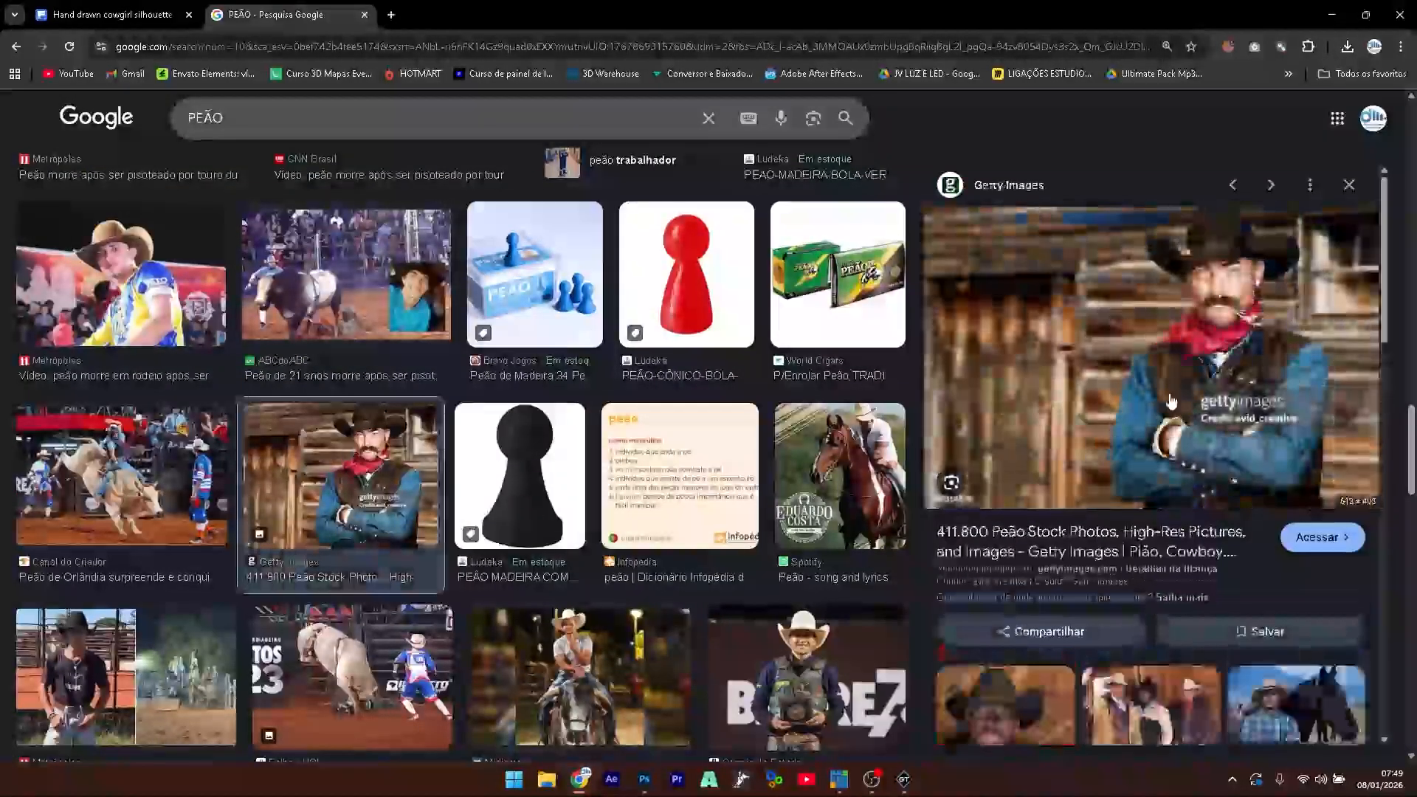
right_click(1188, 334)
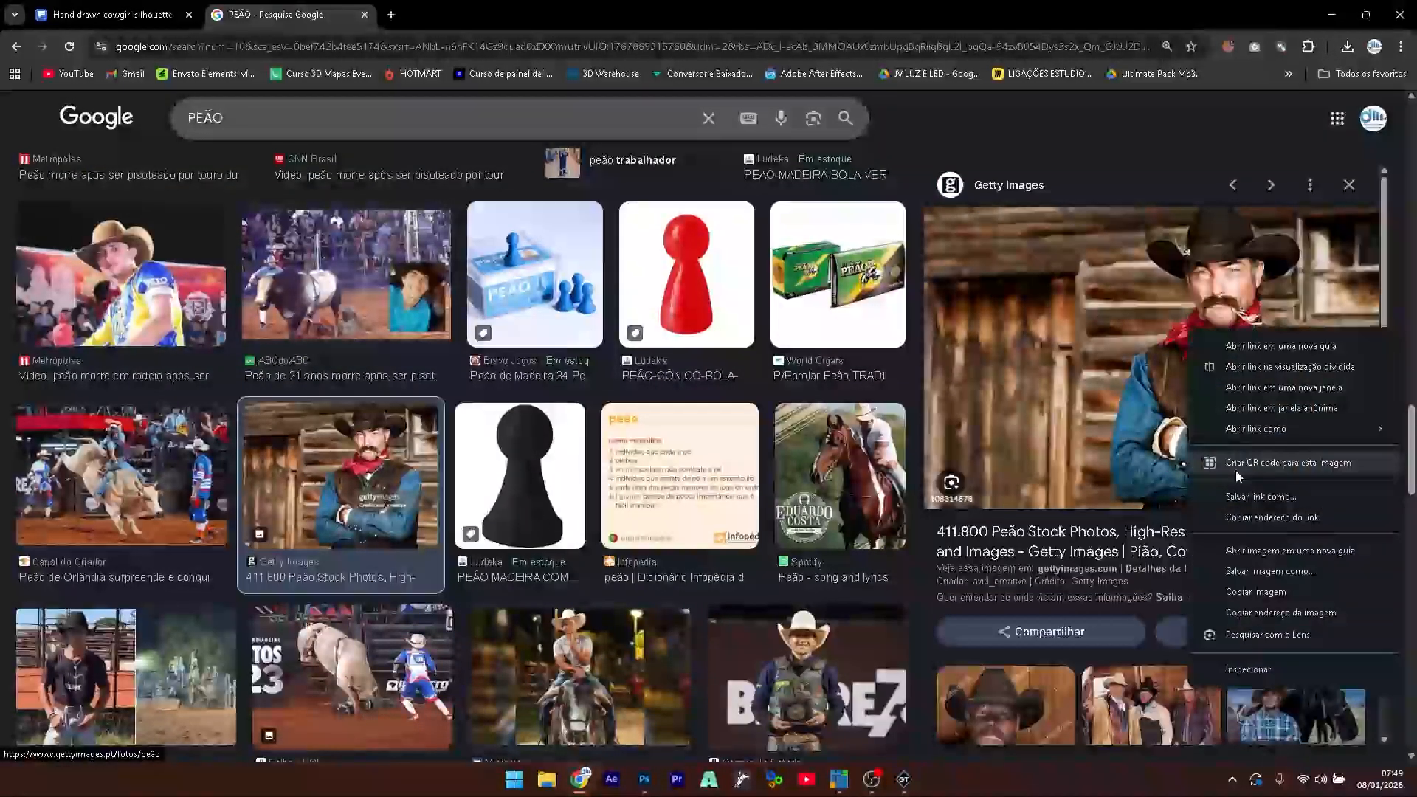
click(1259, 603)
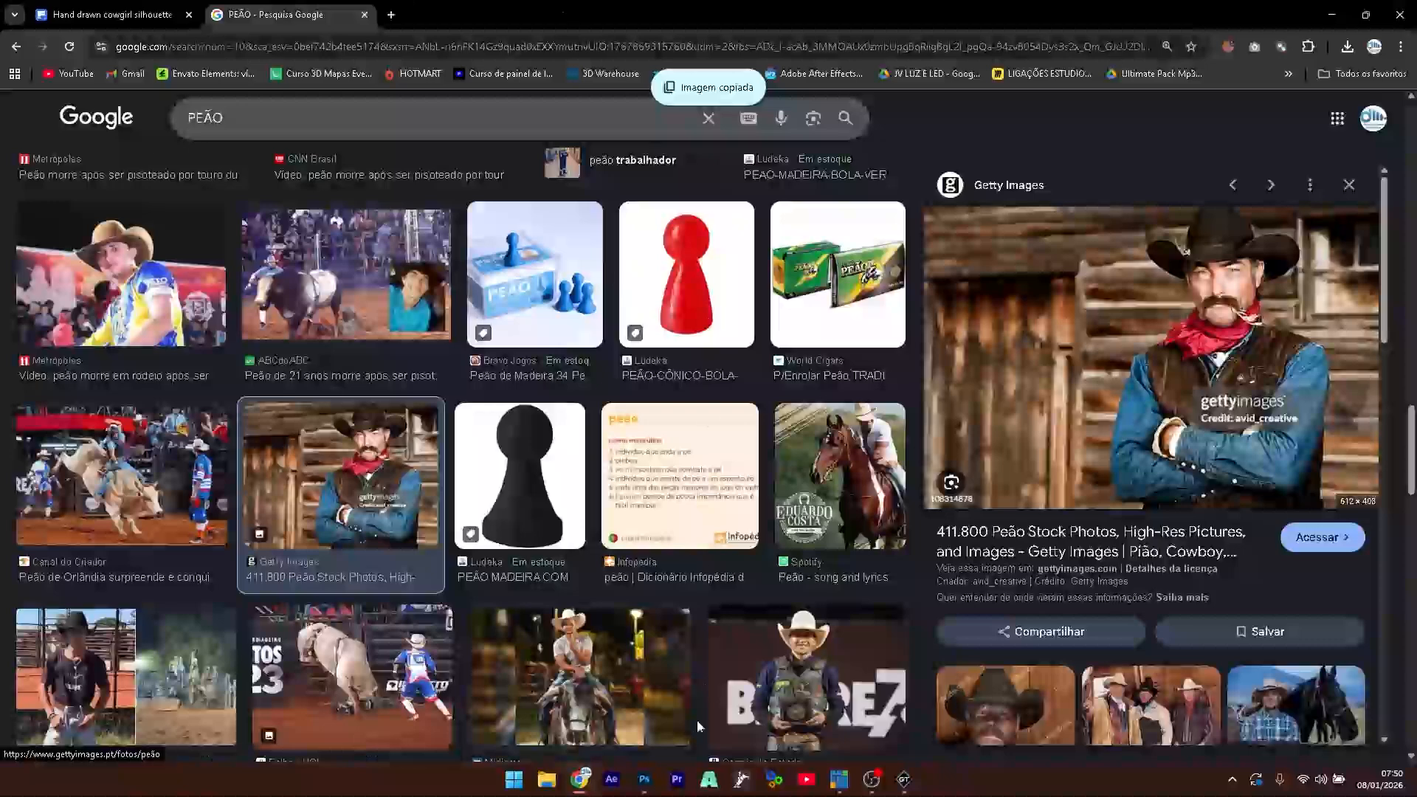
- Paste the mustached cowboy as a new layer at 80% opacity
click(644, 779)
key(ctrl+v)
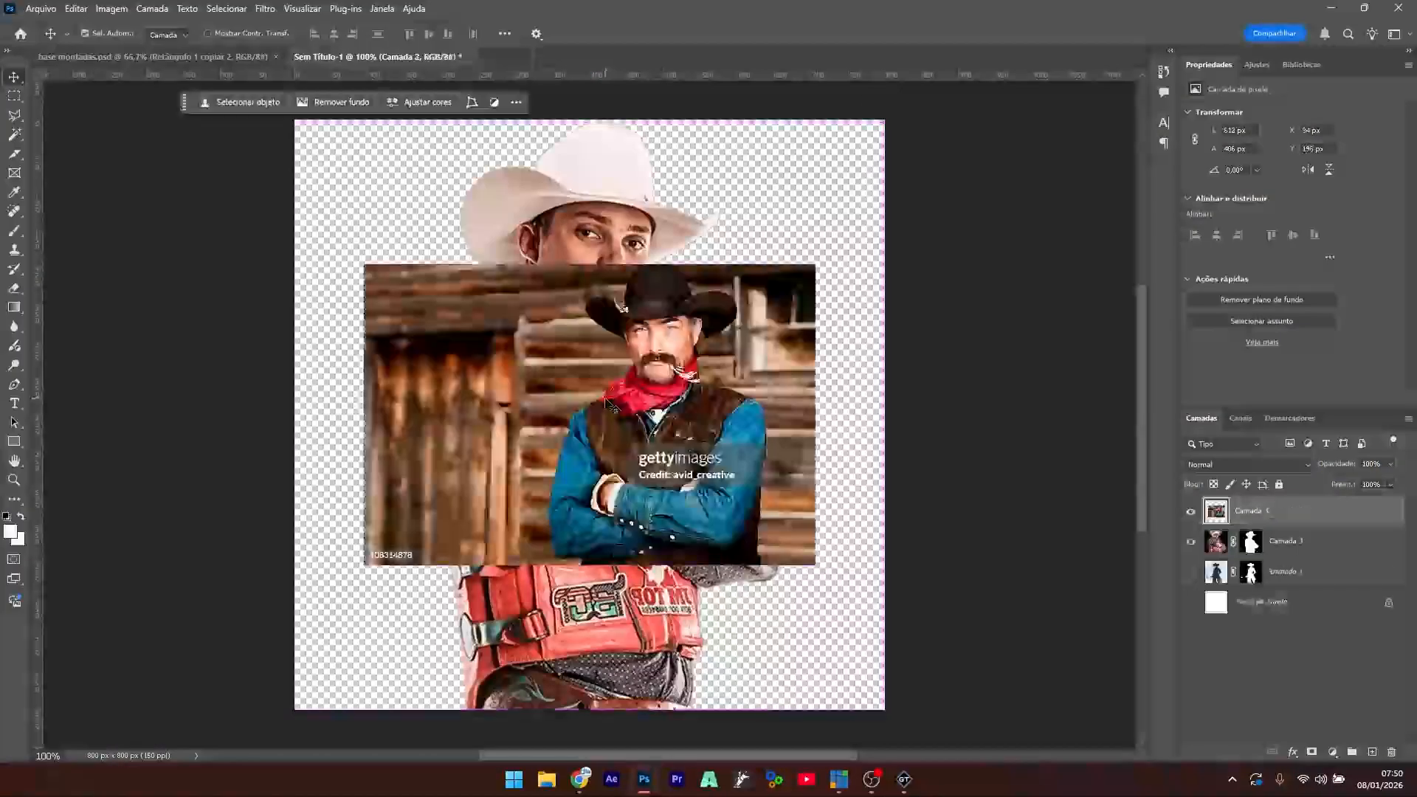
key(ctrl+t)
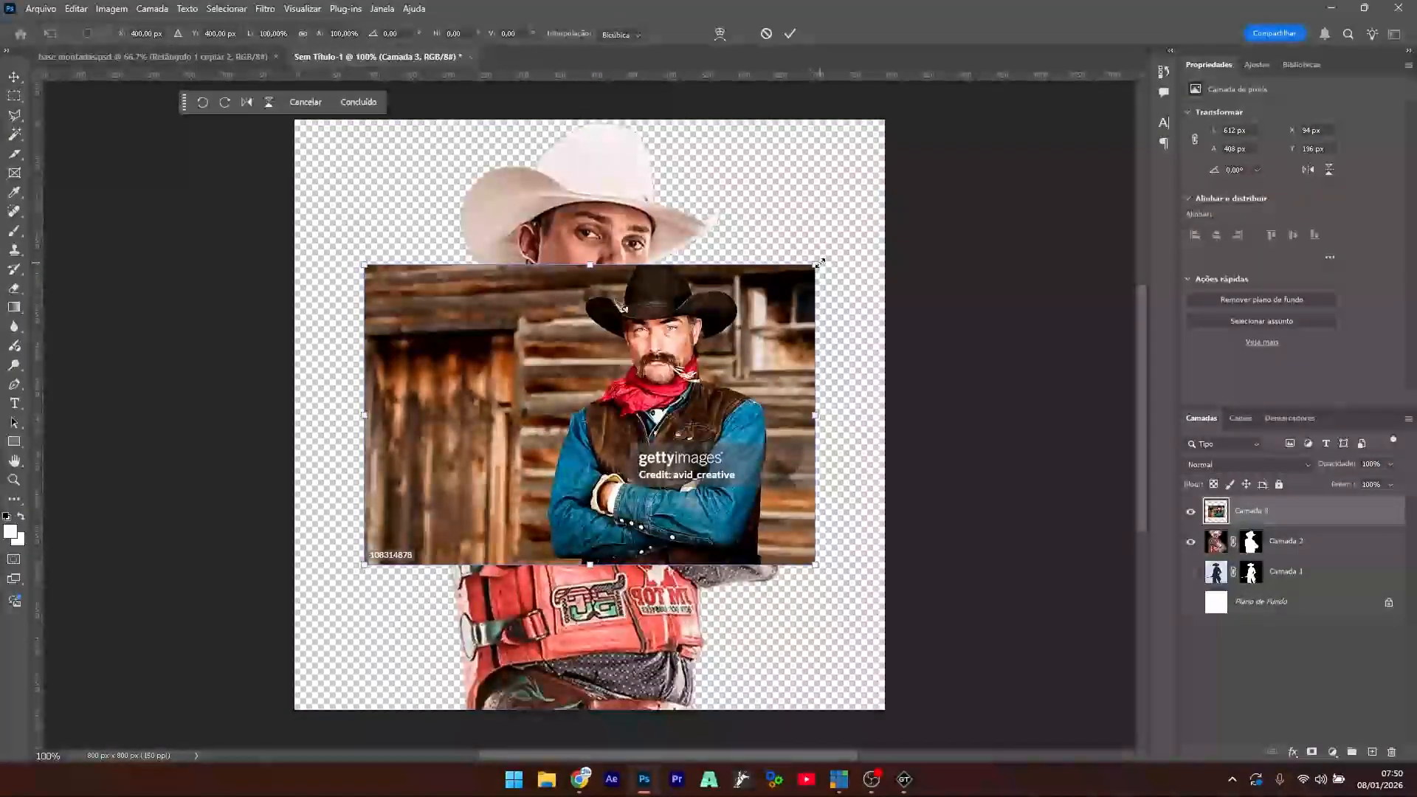
key(Return)
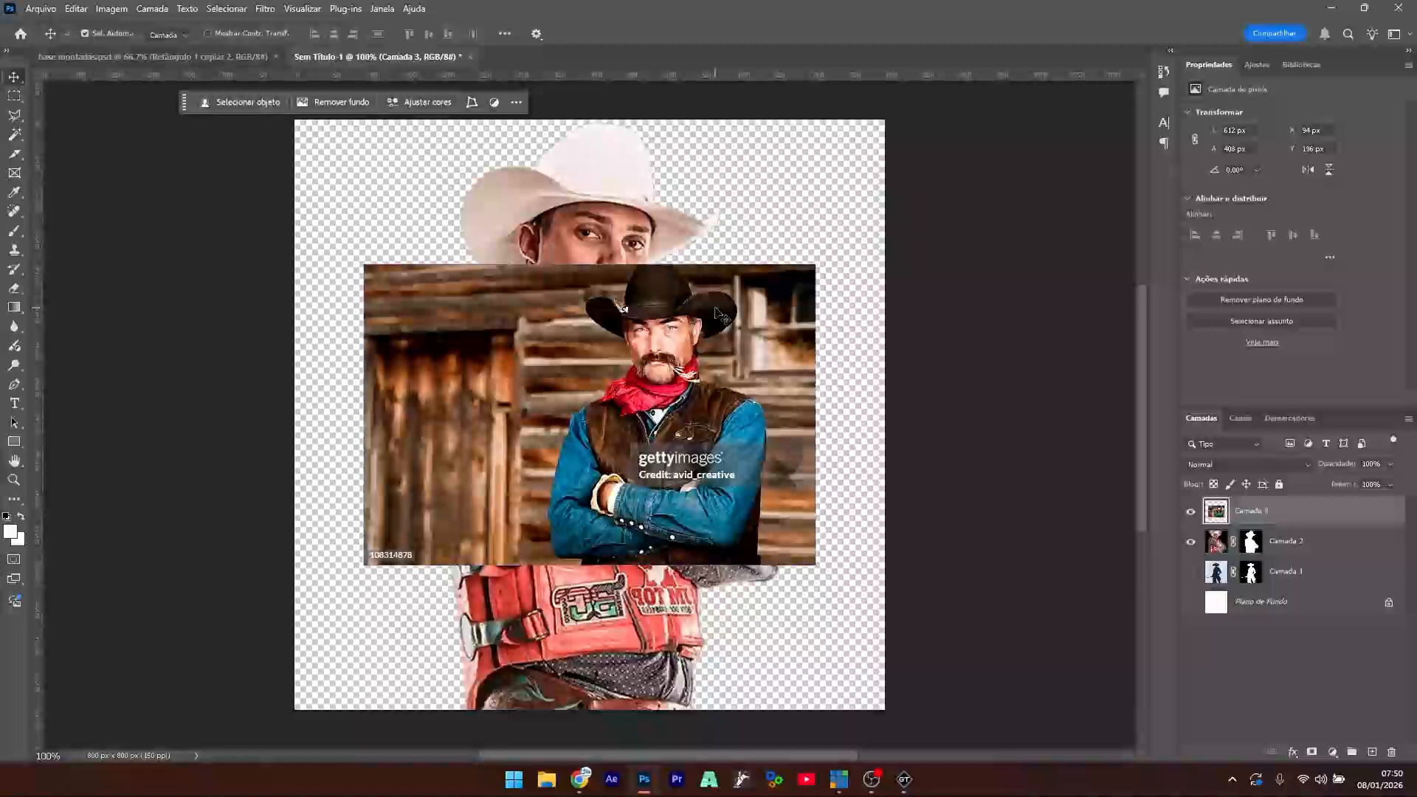
key(5)
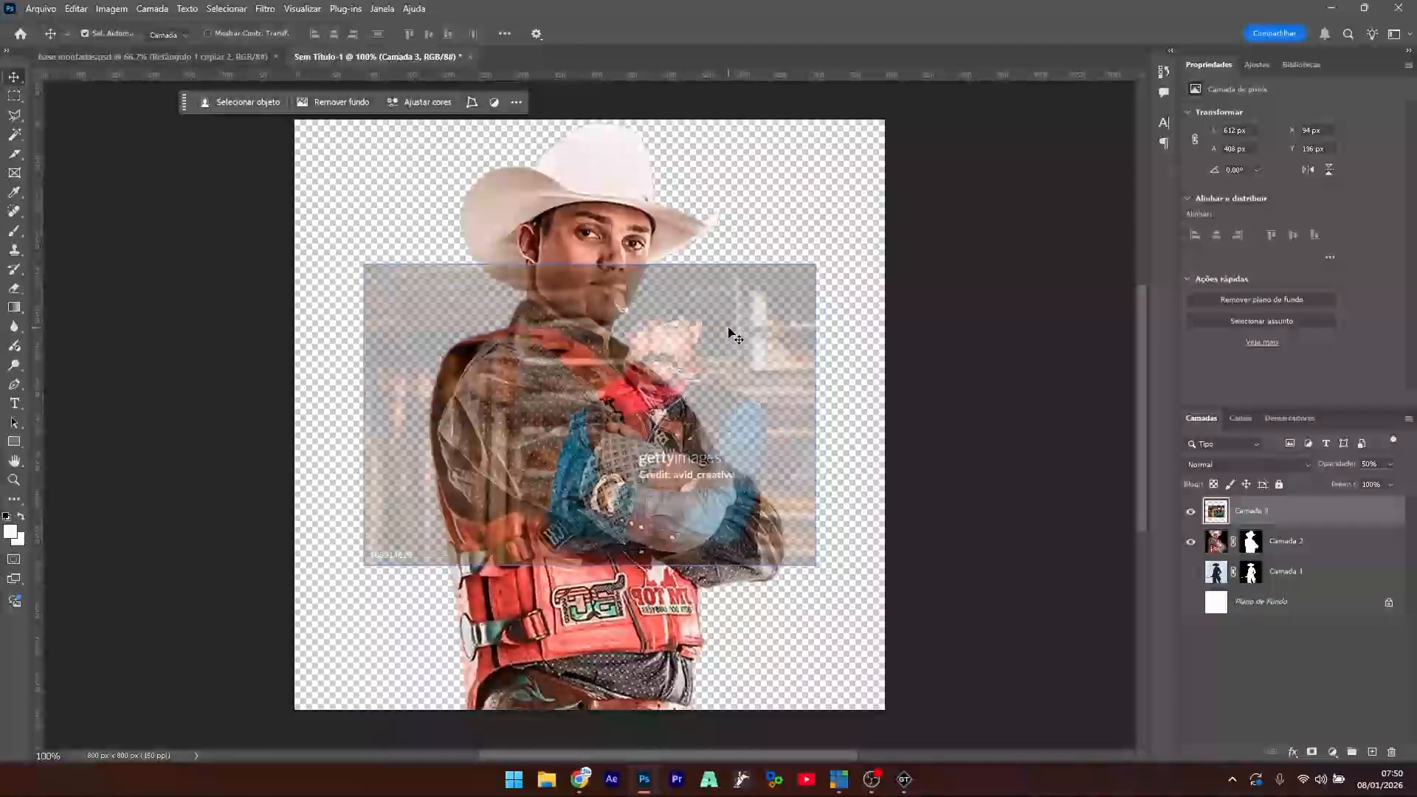
key(8)
- Enlarge and reposition the cowboy photo to cover the canvas
key(ctrl+t)
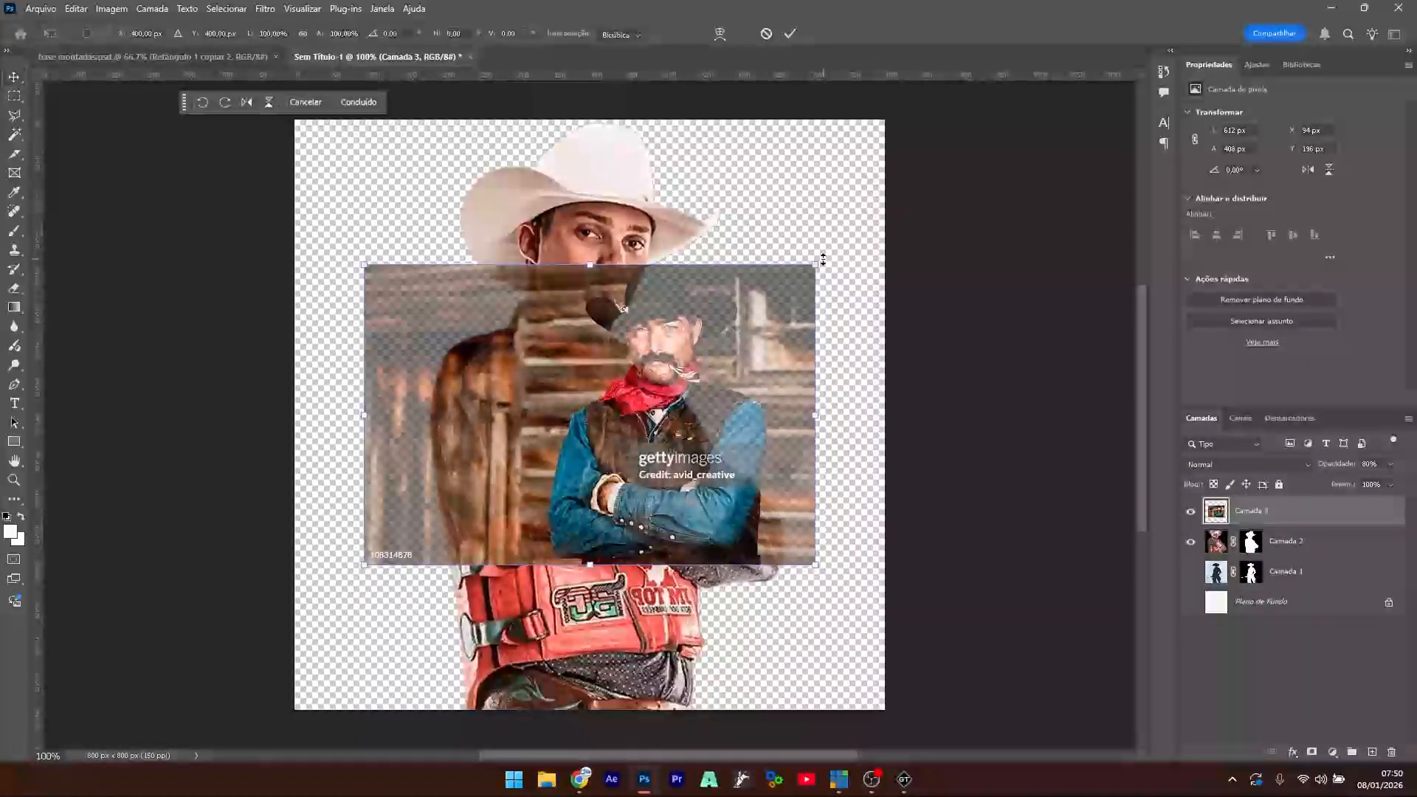
drag(816, 264, 982, 157)
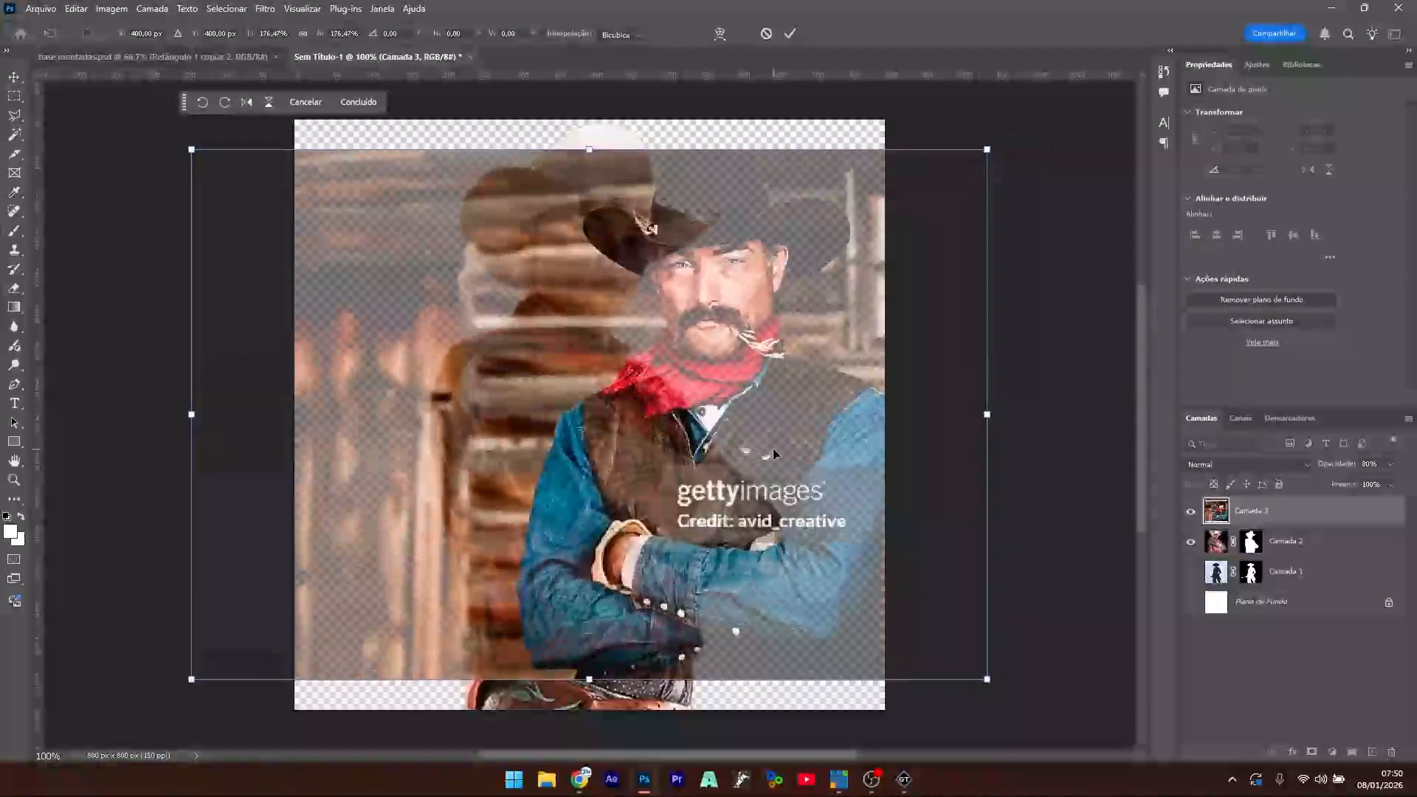
drag(740, 517, 642, 552)
drag(891, 179, 968, 109)
drag(760, 406, 683, 415)
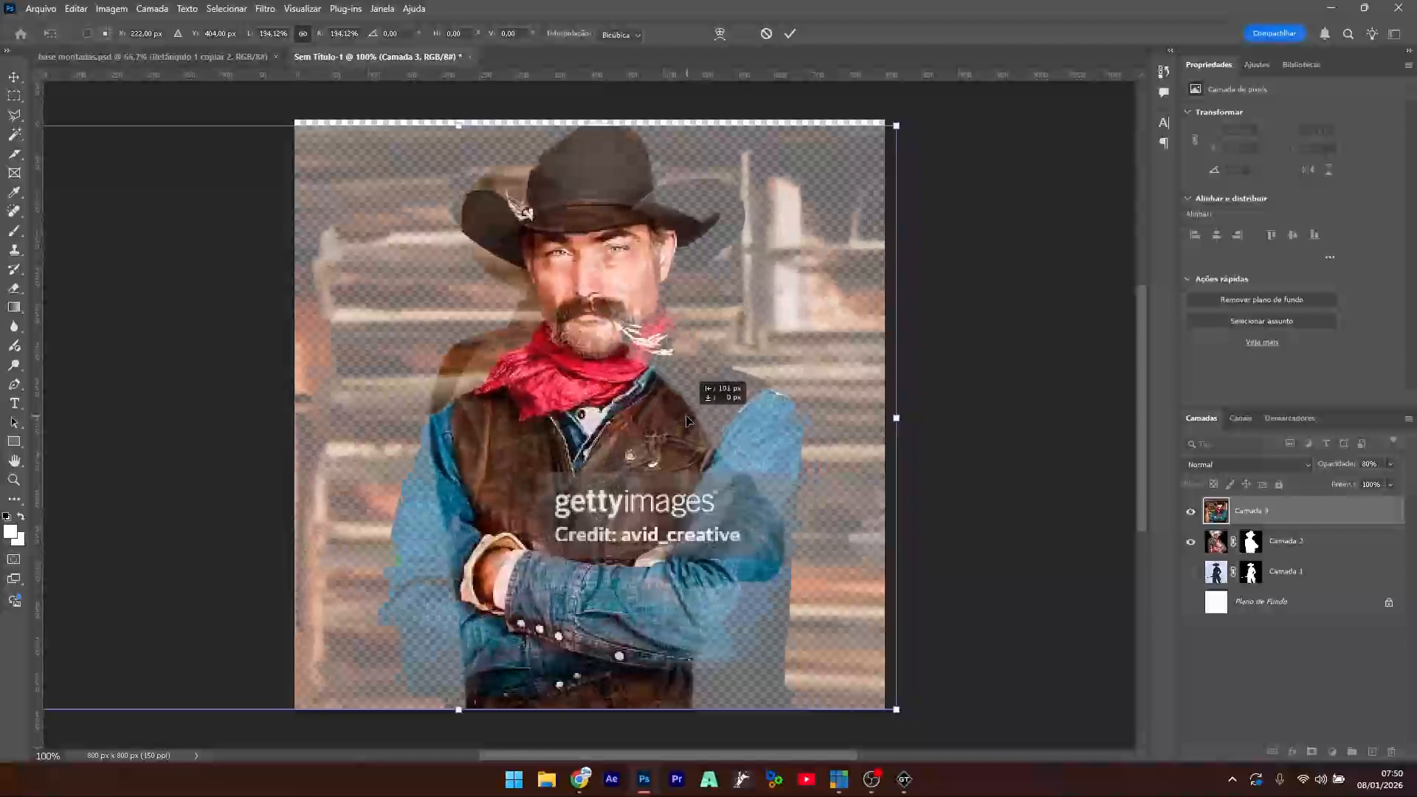
key(Return)
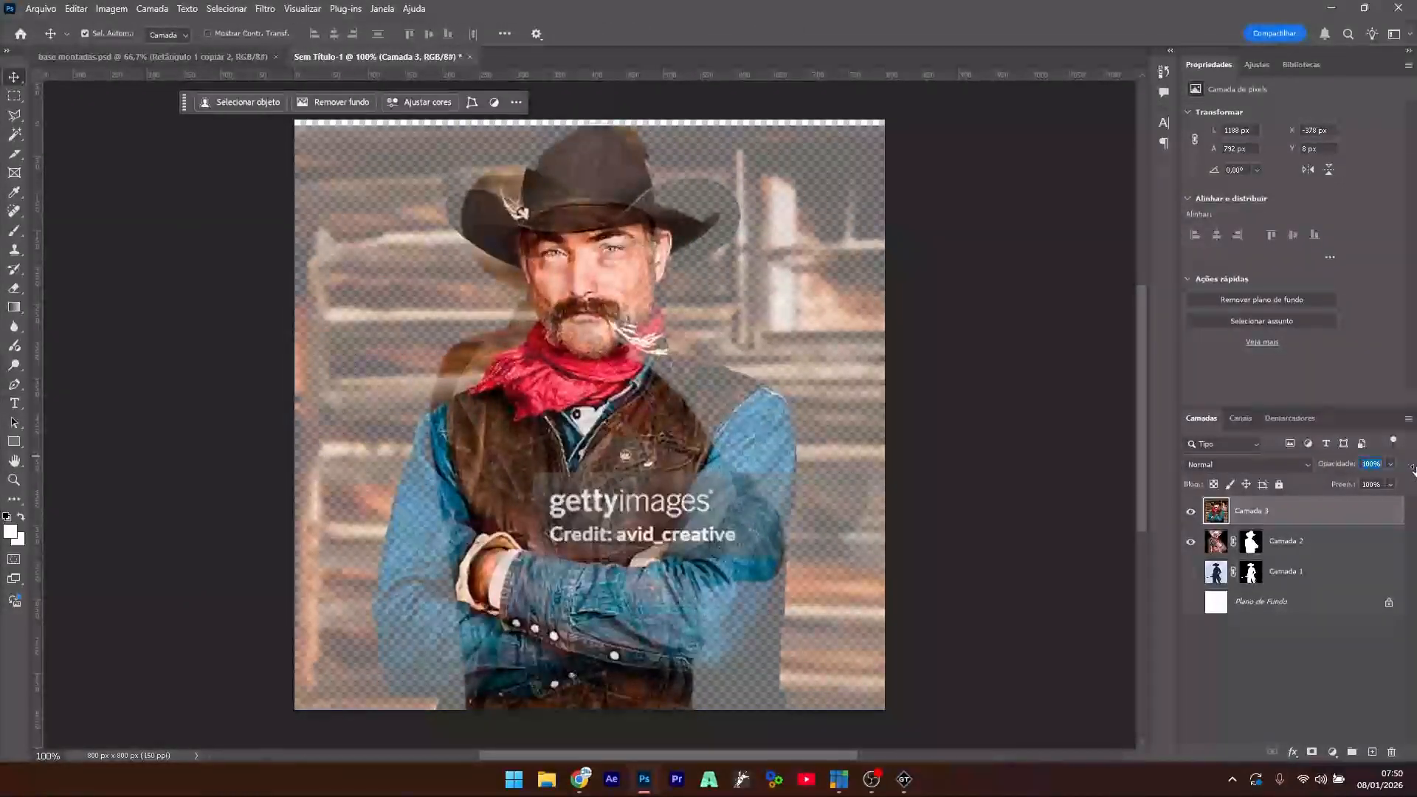
- Hide Camada 2, restore full opacity, and bring up Camada 3's layer options
click(1204, 550)
click(1190, 544)
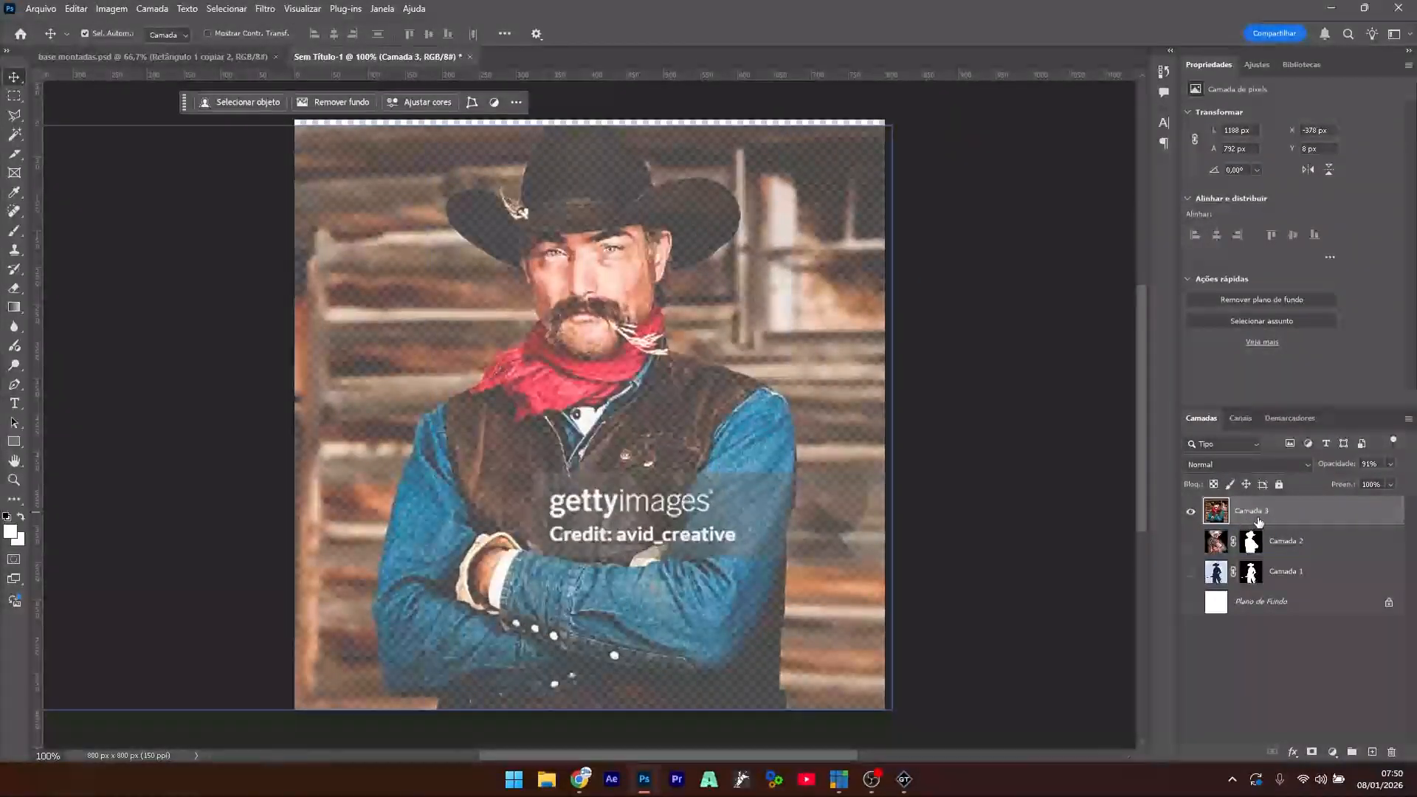
drag(1388, 463, 1401, 463)
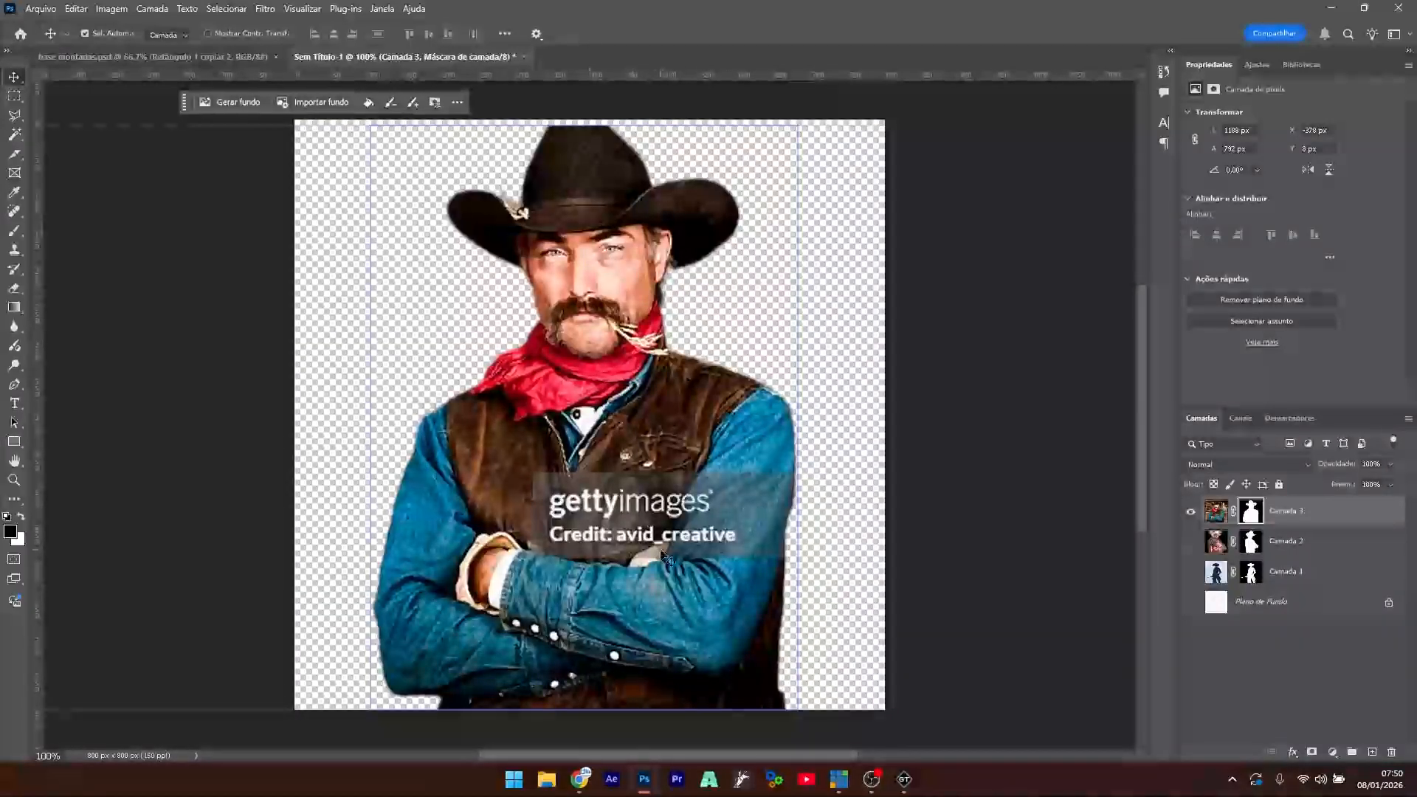
right_click(1294, 519)
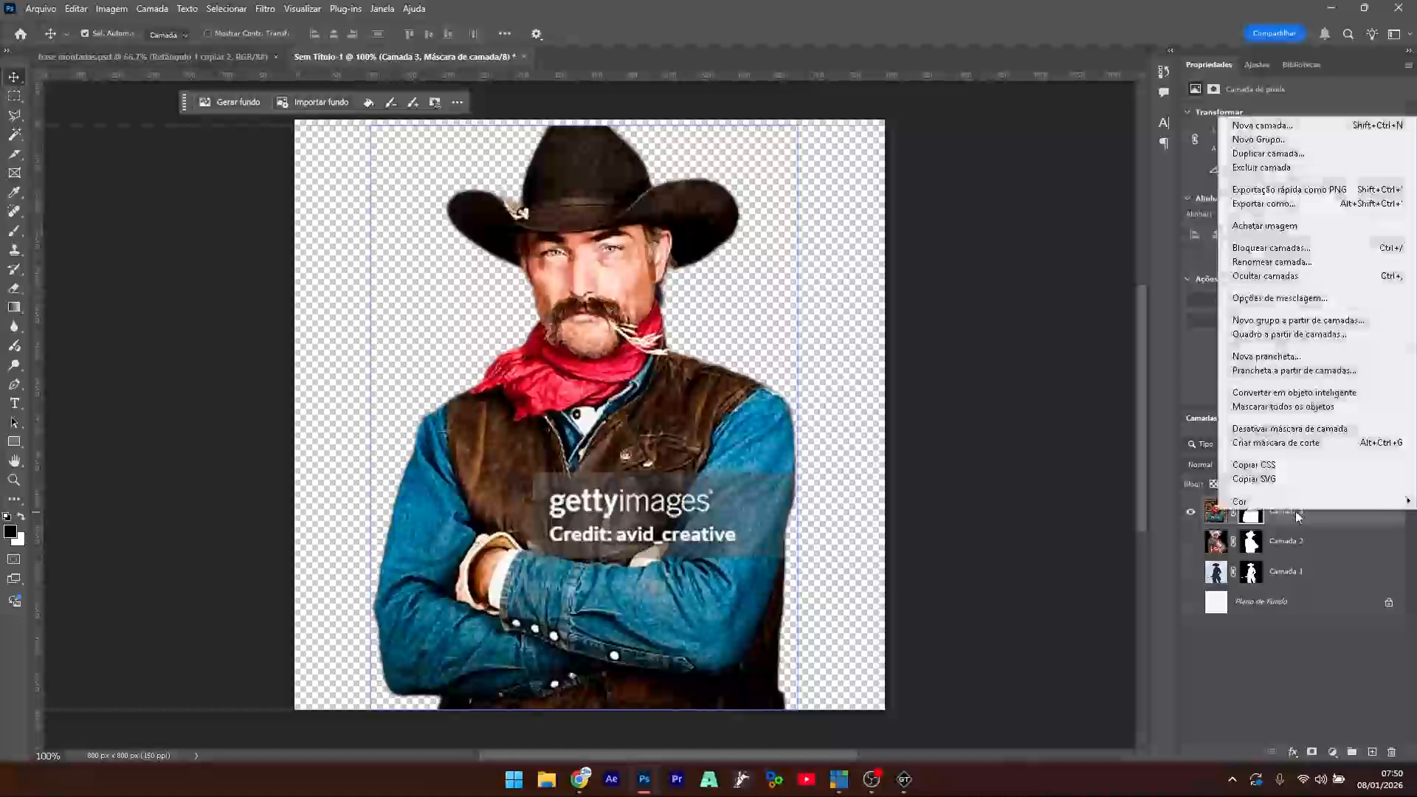
- Quick-export Camada 3 as a PNG named after the second rider
click(1291, 190)
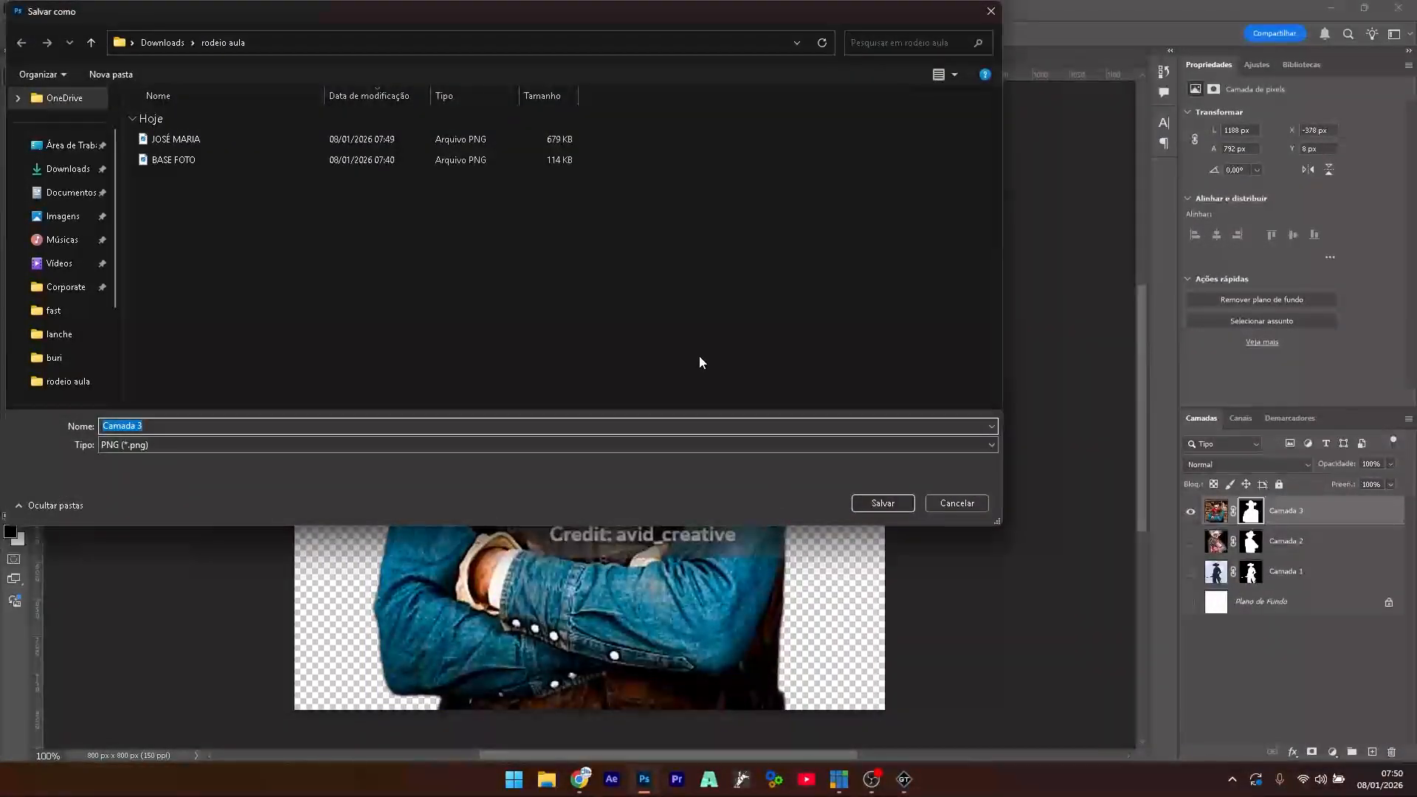
text(~MA)
key(BackSpace)
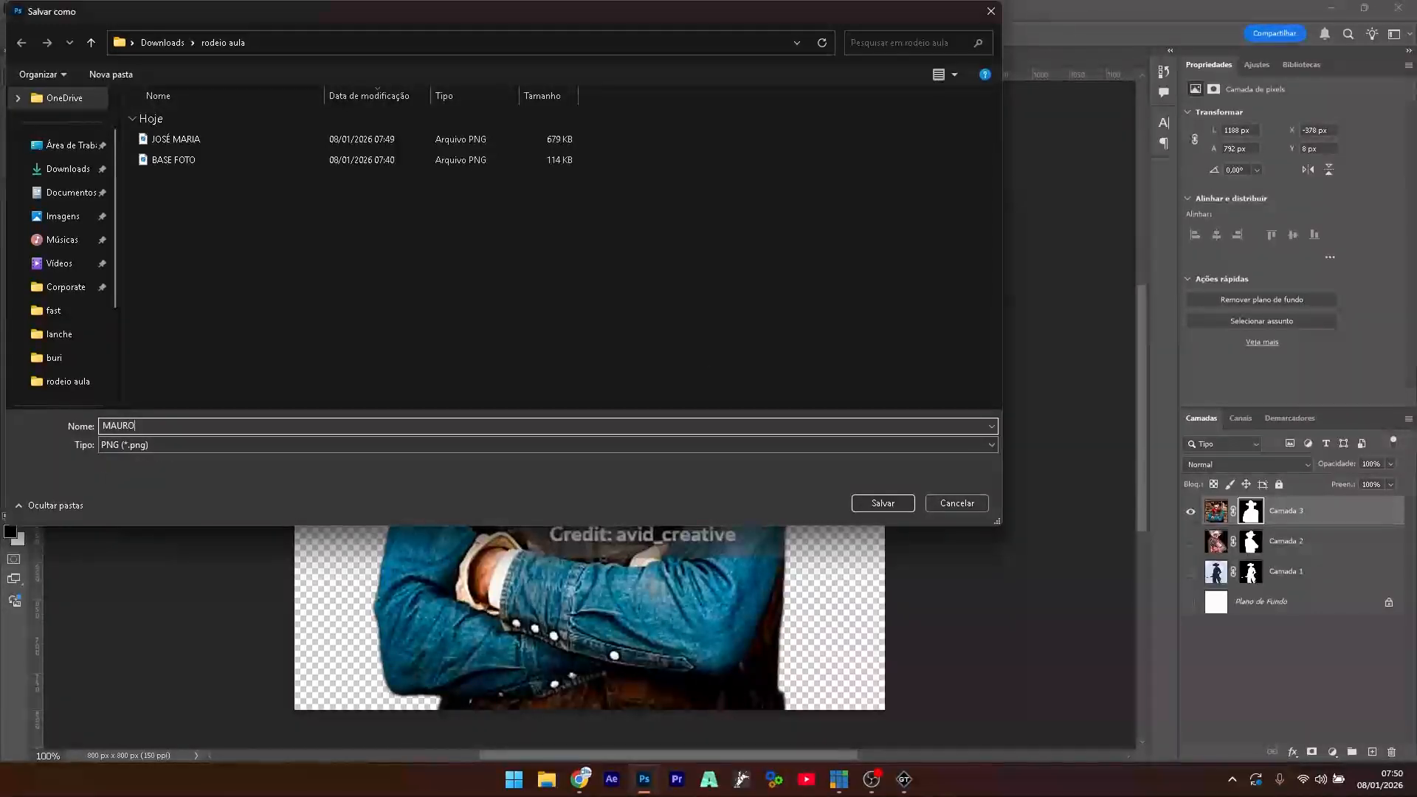
key(Return)
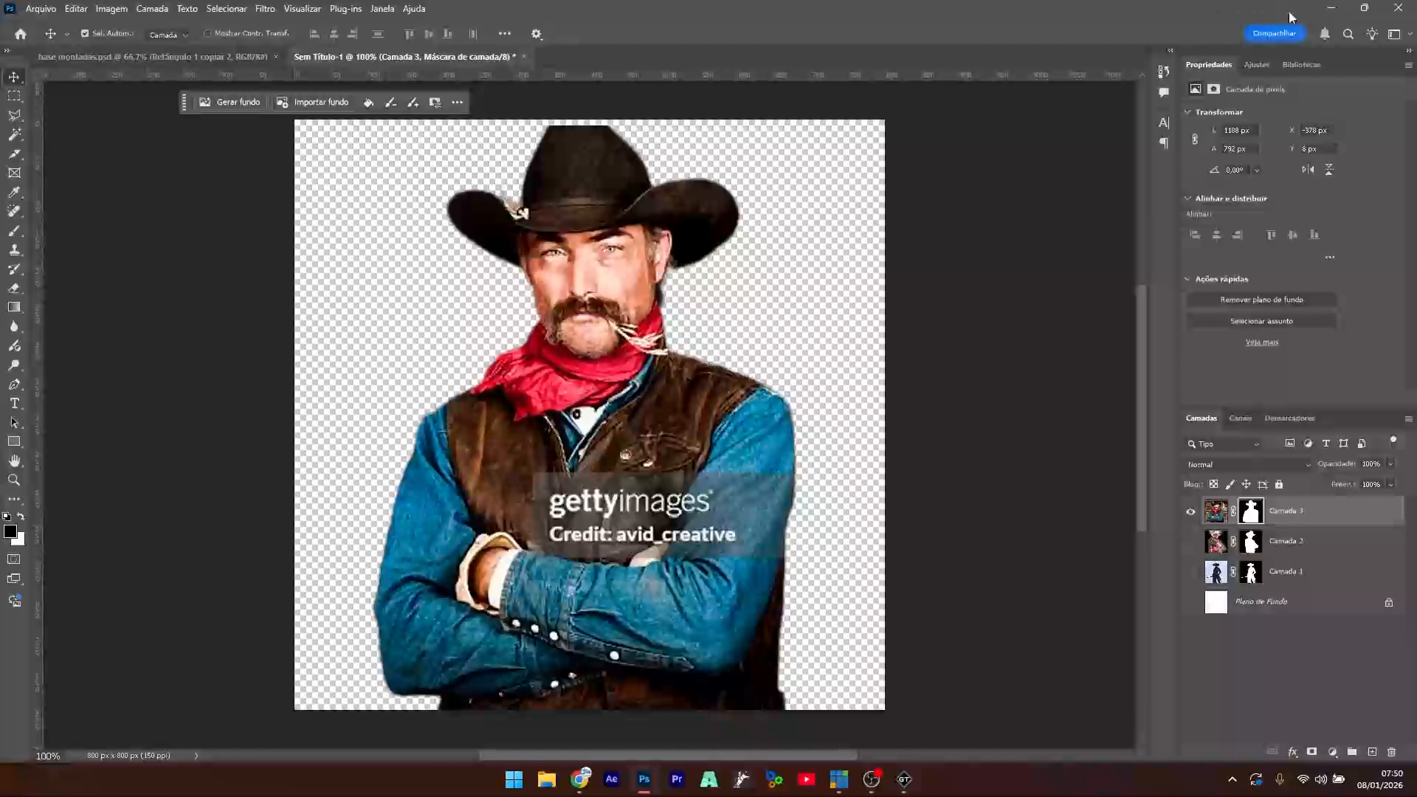
- Minimize Photoshop and bring the vMix montadas foto title editor back to the front
click(1330, 7)
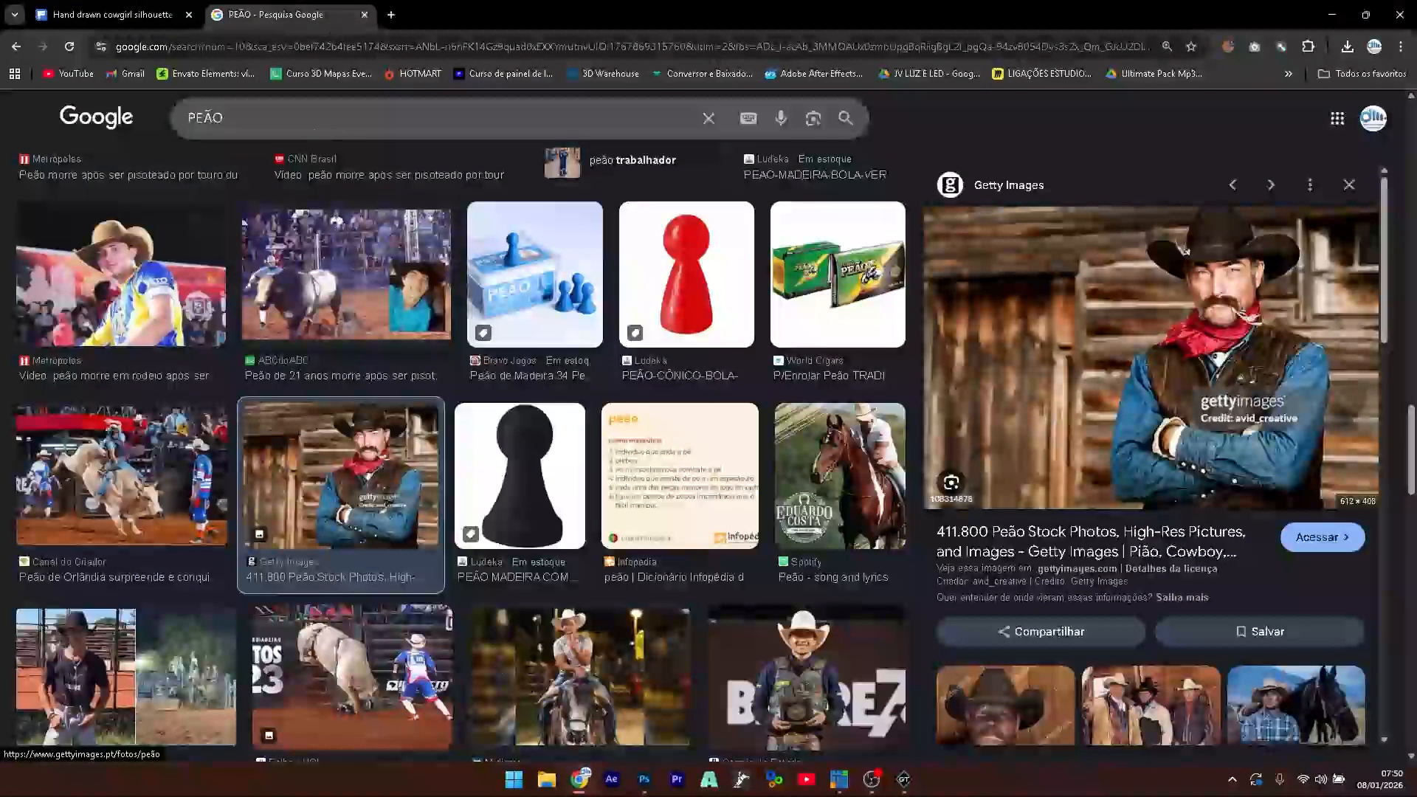
mouse_move(841, 784)
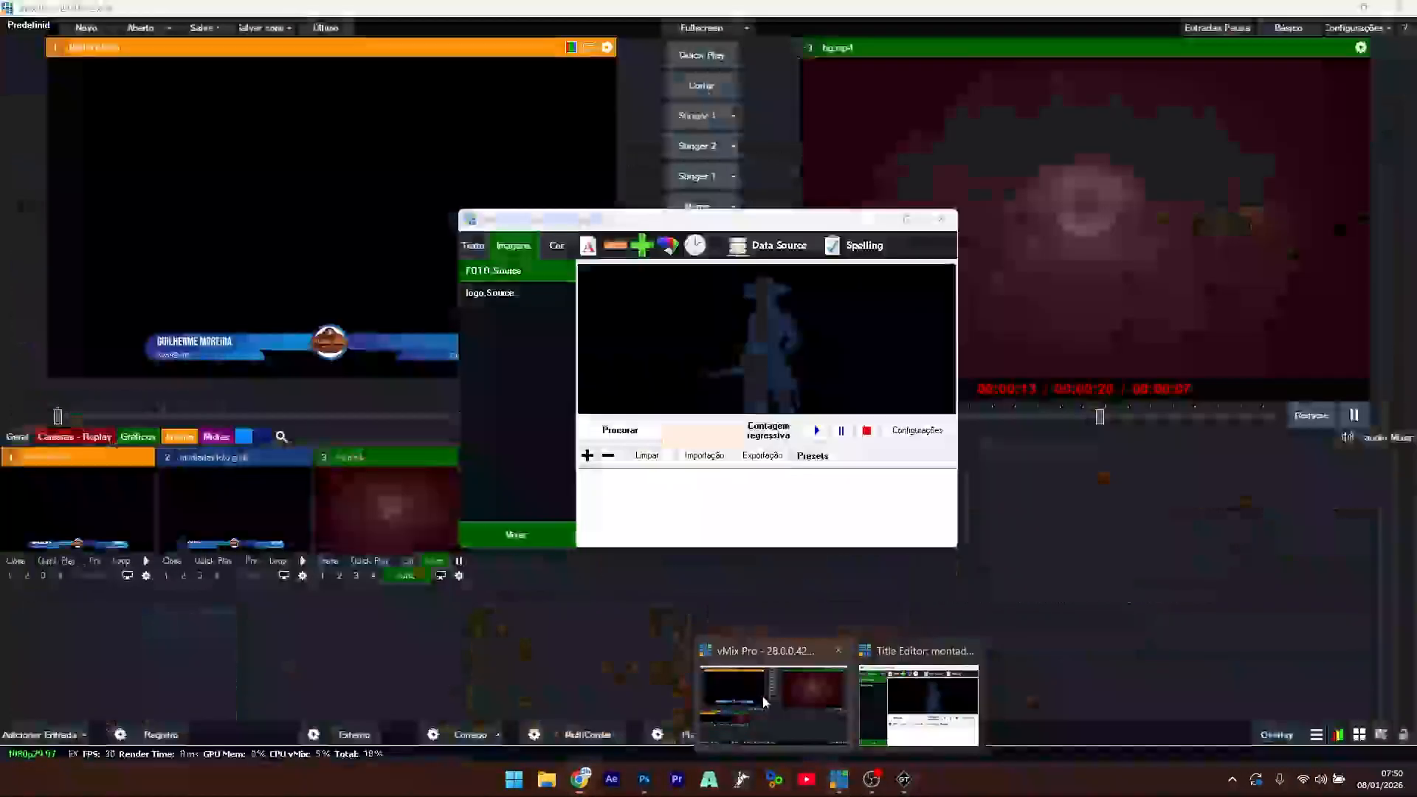
click(765, 702)
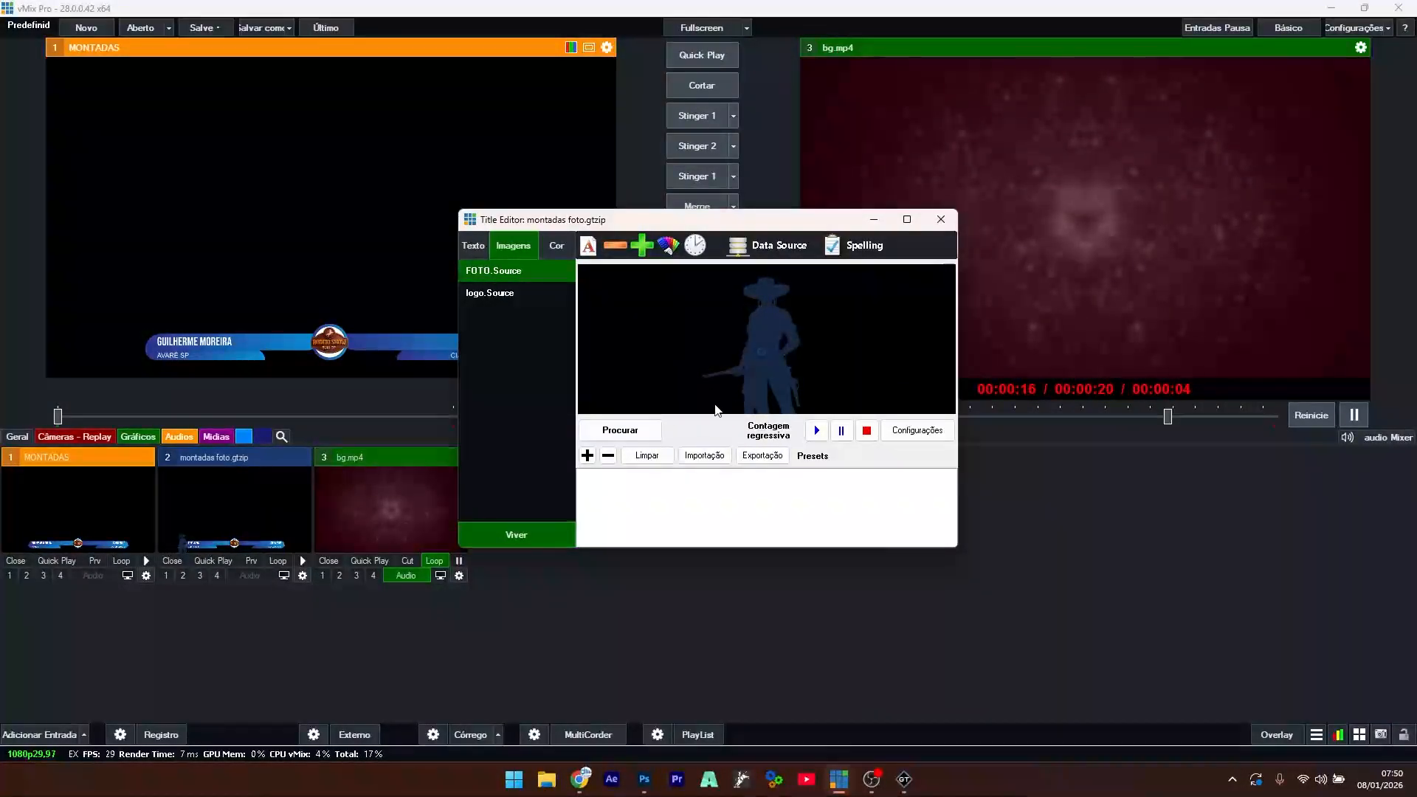
- Load the first rider's PNG from Downloads > rodeio aula into the FOTO field
click(620, 431)
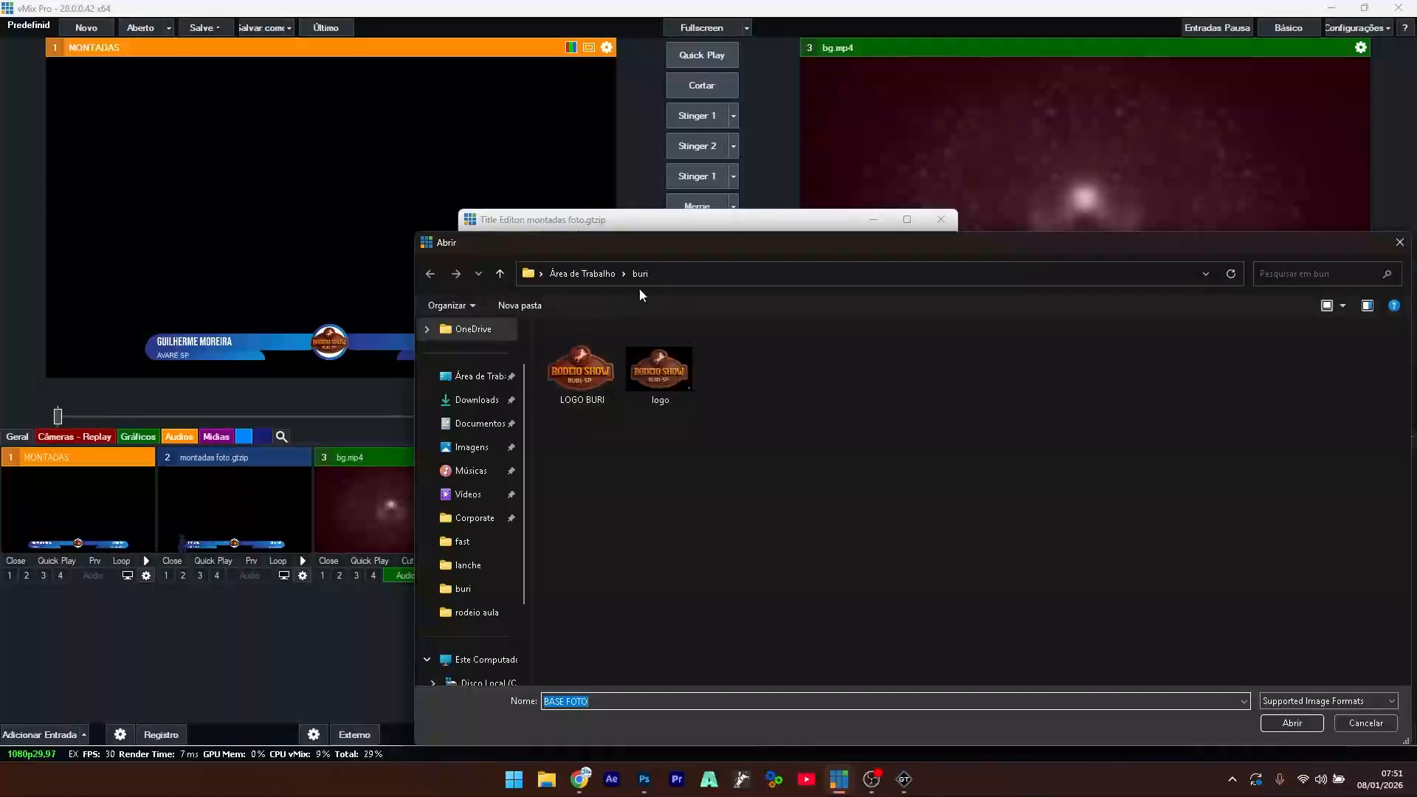
click(467, 400)
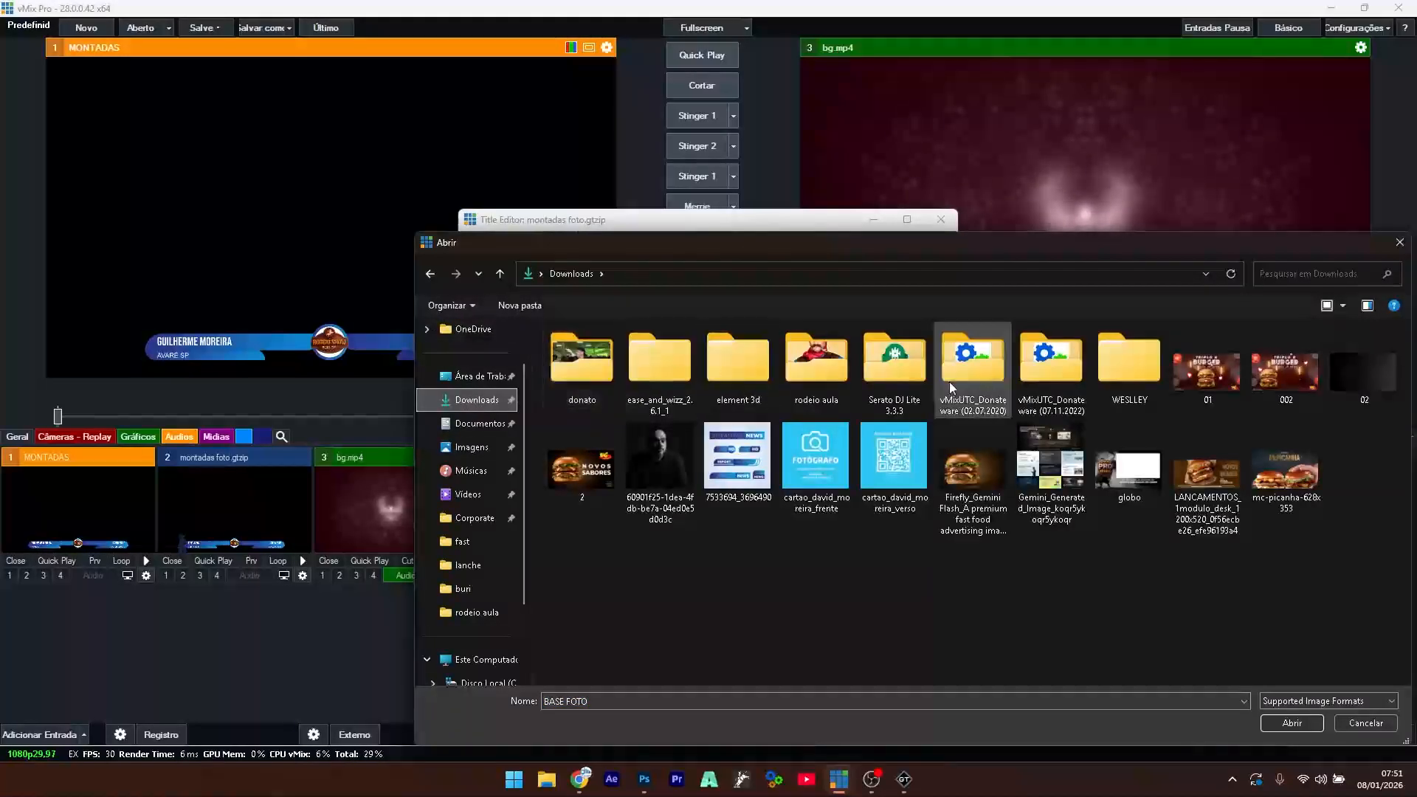
double_click(810, 360)
click(591, 392)
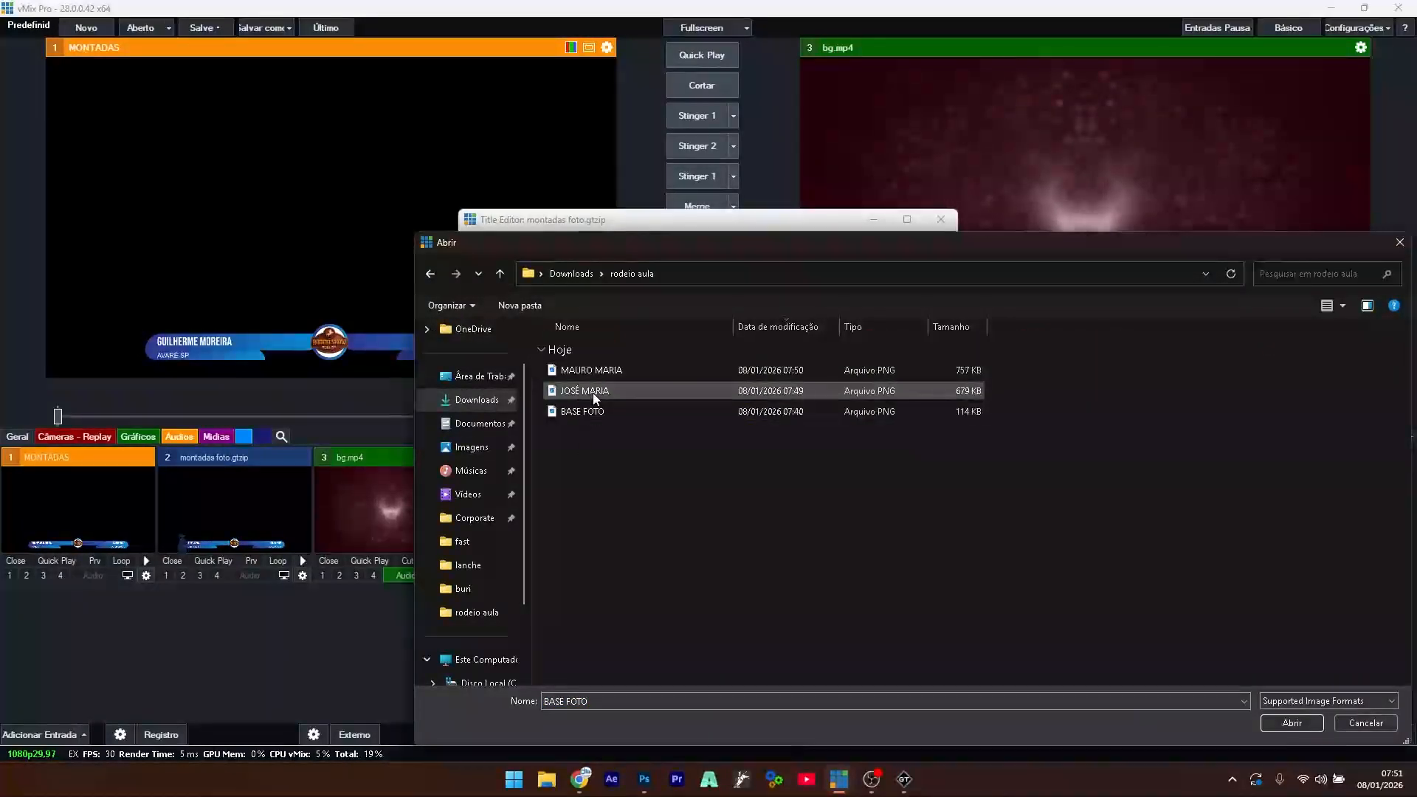
double_click(595, 397)
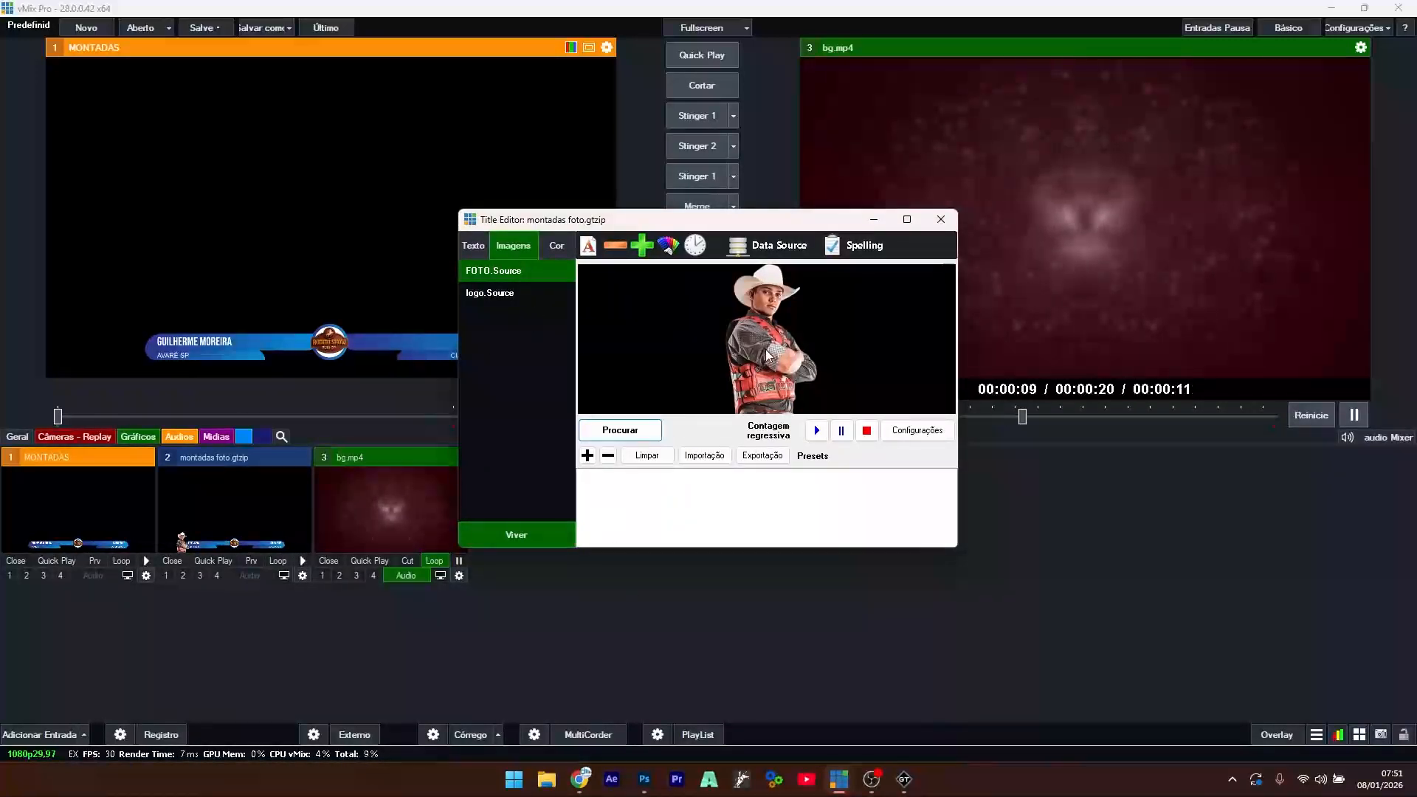
- Save the current field values as a preset row and widen the editor to show it
click(471, 247)
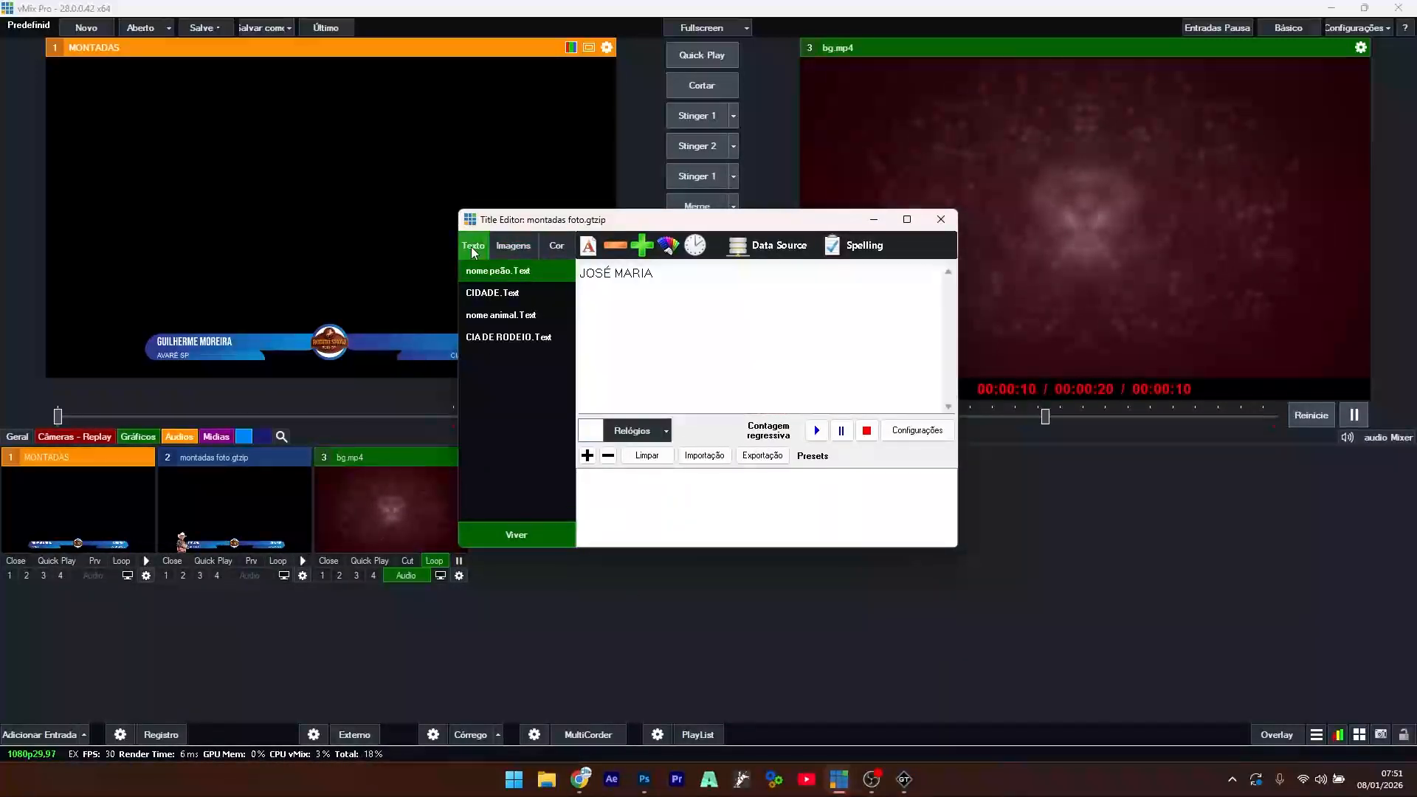
click(588, 456)
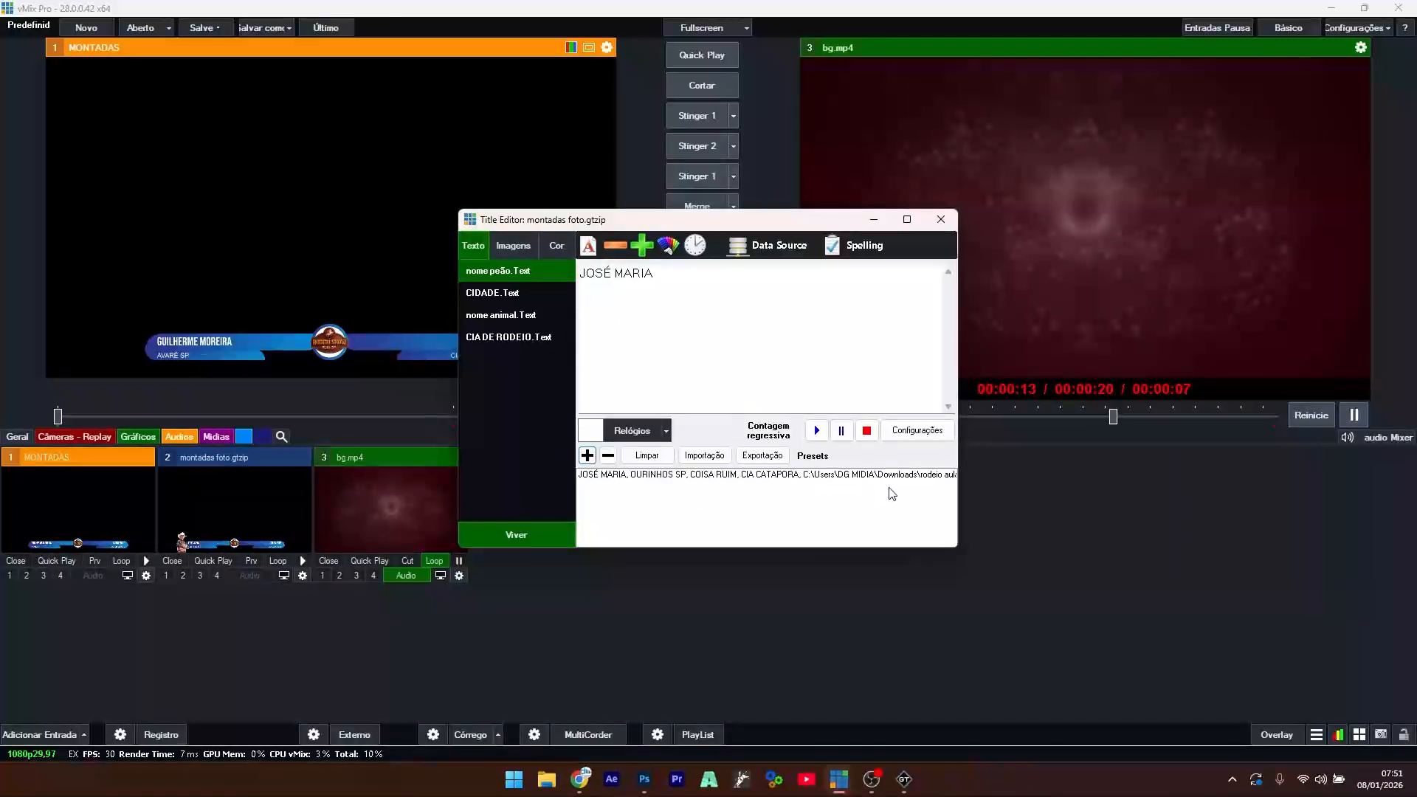
drag(960, 476, 1181, 476)
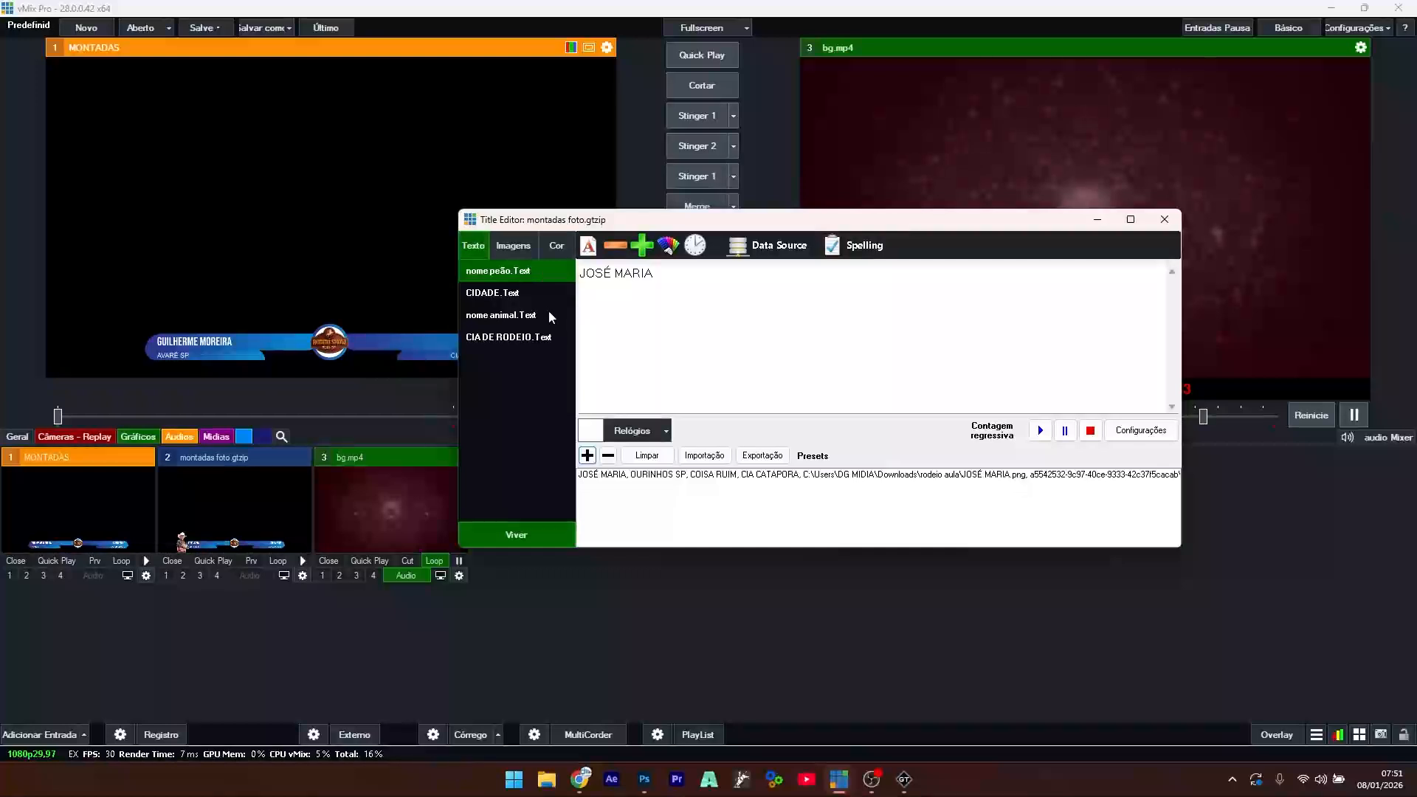
- Replace the rider's name with MARU and the city with BADY BASSIT
drag(677, 280, 491, 292)
text(M)
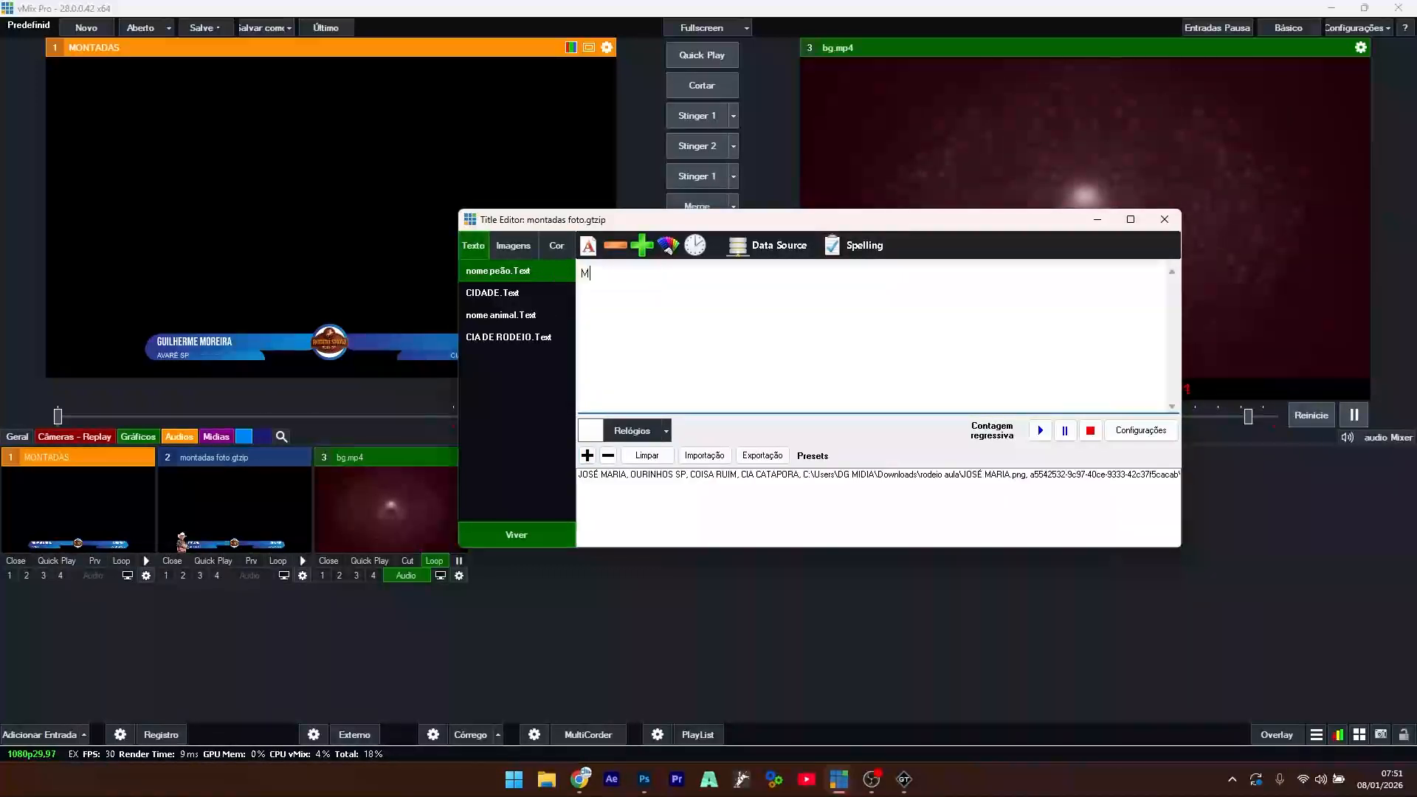
text(ARU)
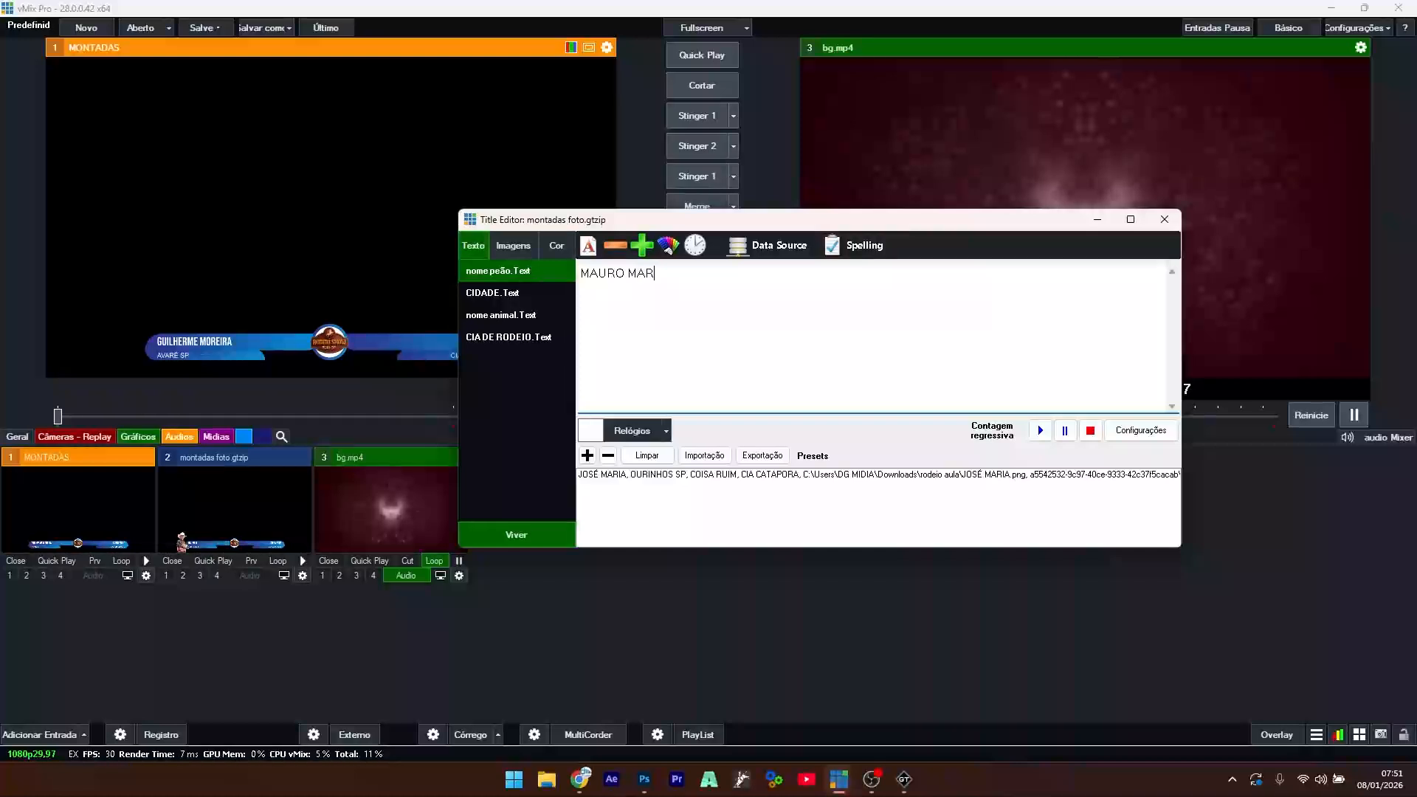
click(480, 294)
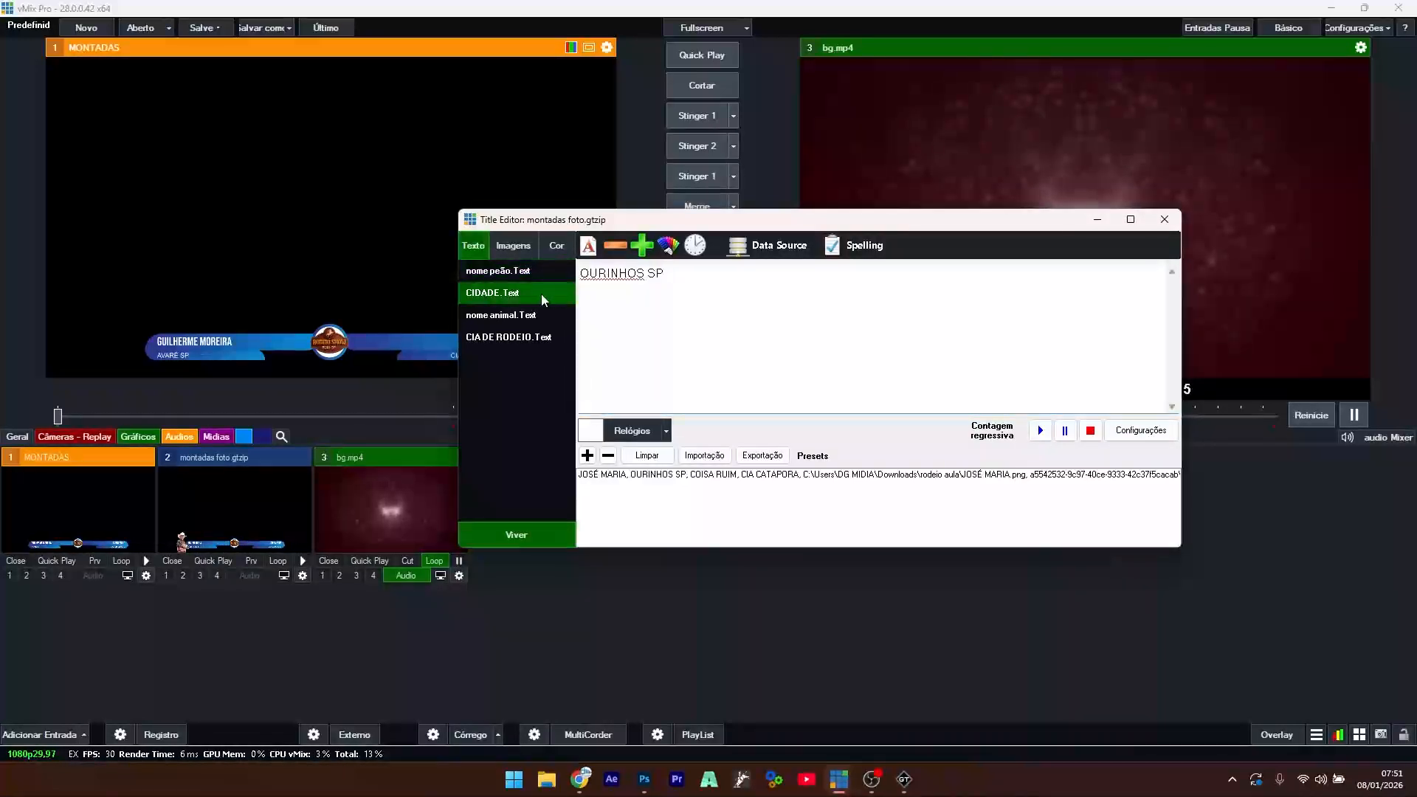
key(Tab)
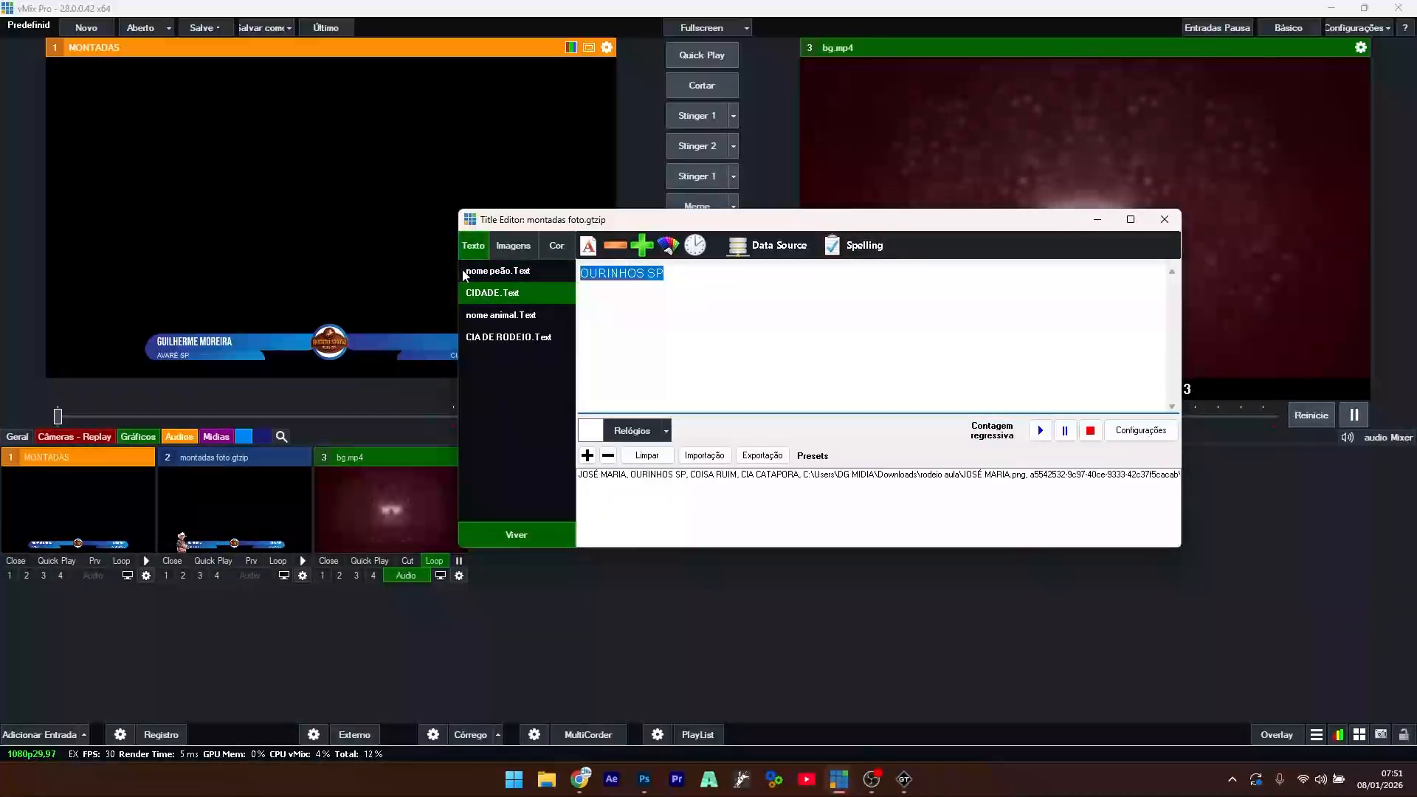
text(BAD)
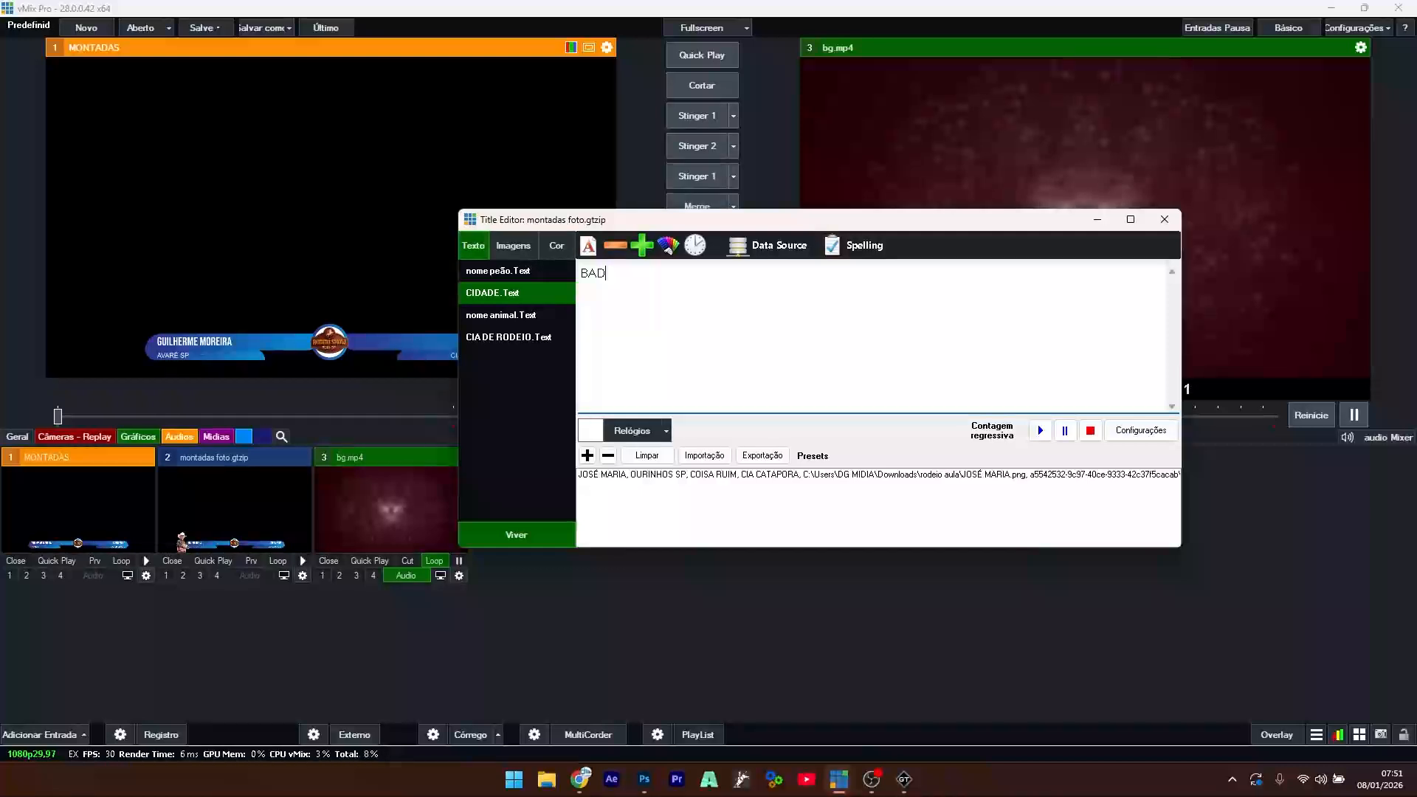
text(Y BASSIT)
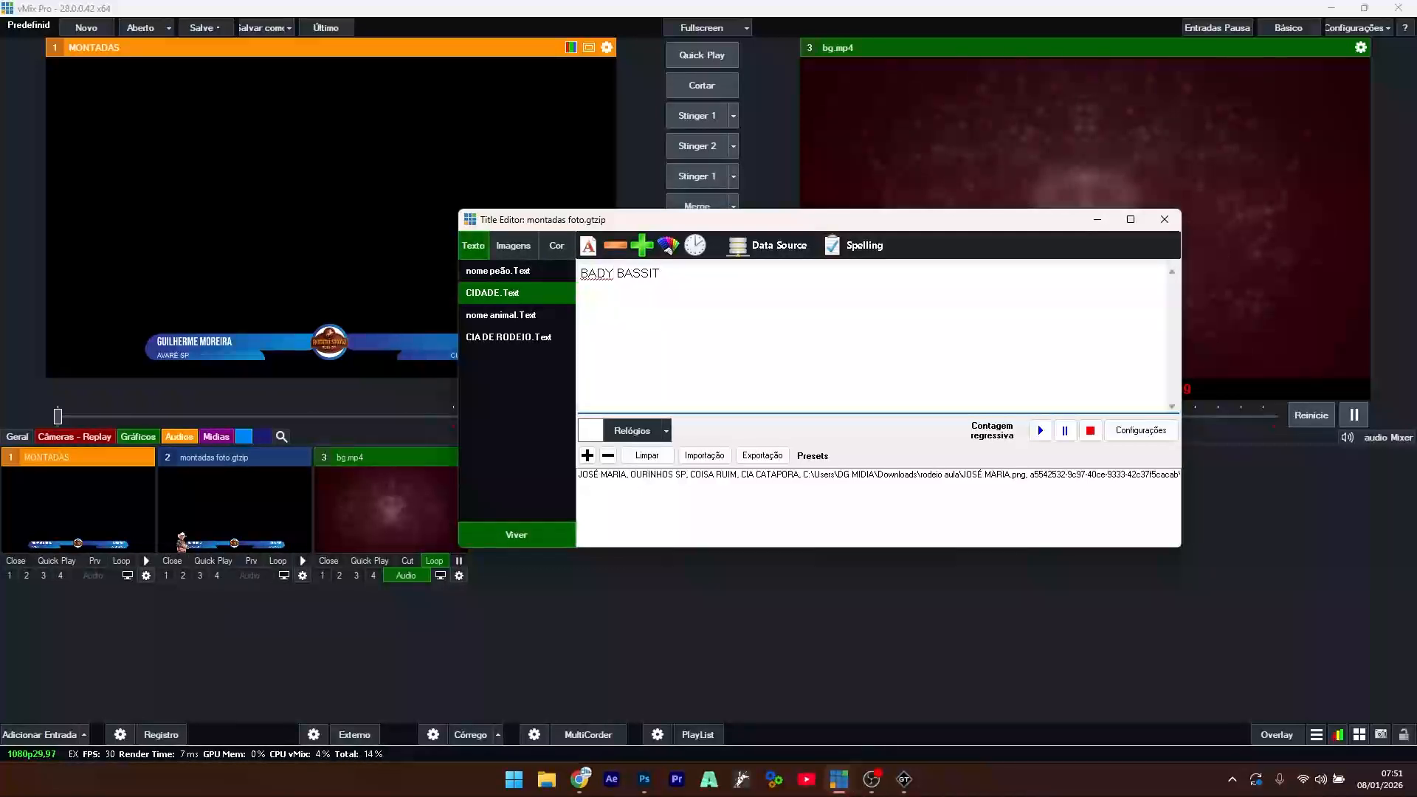
- Change the animal name to SERELEPE and the rodeo company to CIA ZÉ BATATA
click(514, 320)
drag(700, 286, 484, 285)
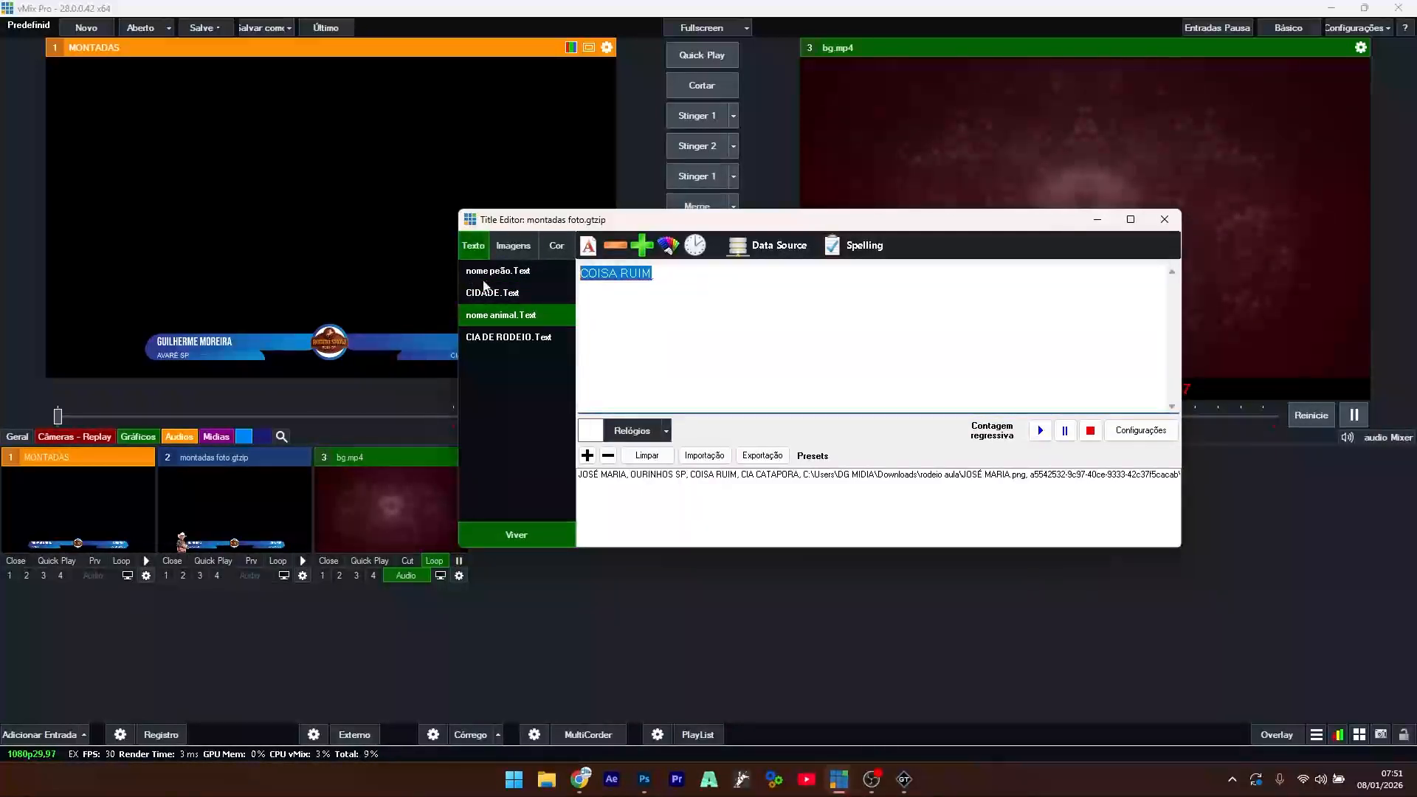
text(SER)
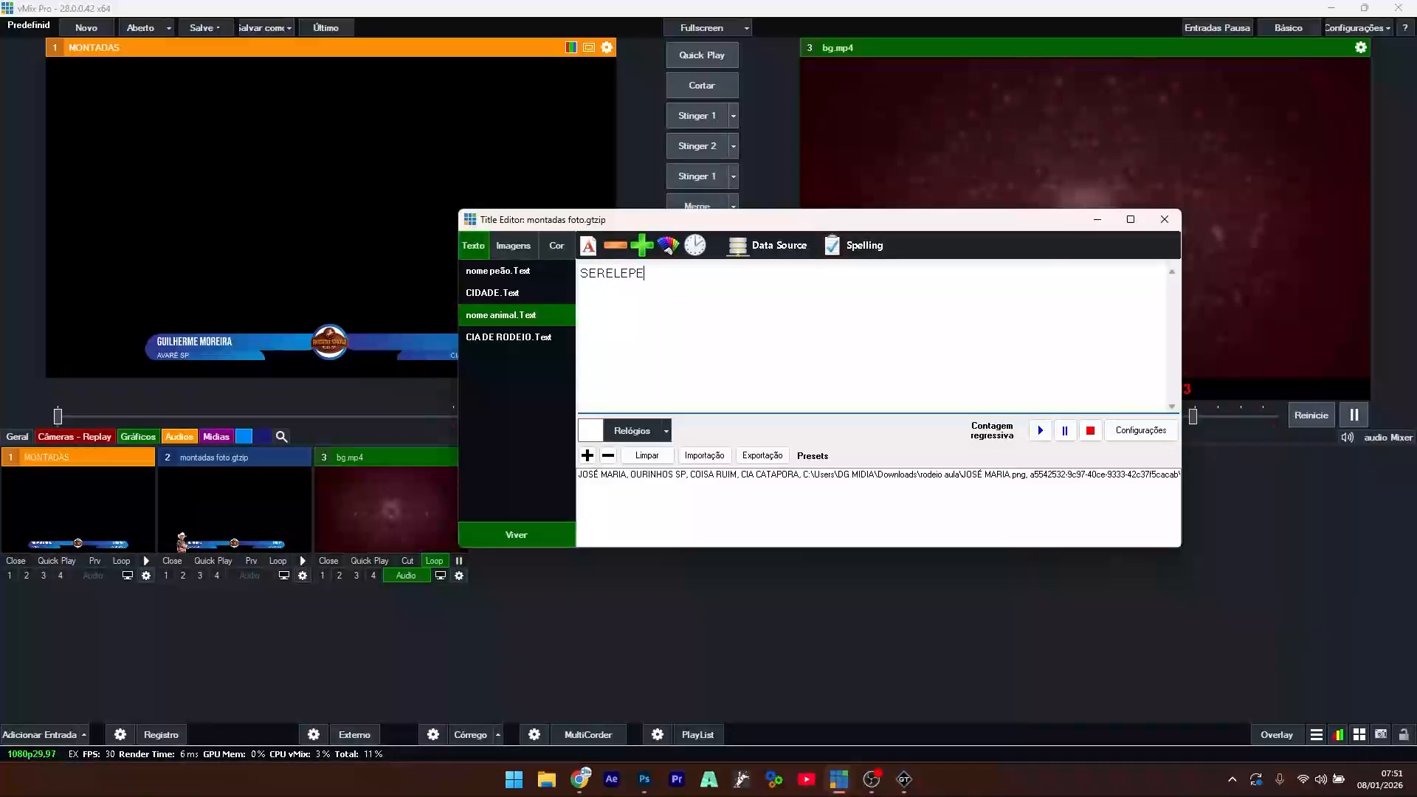
text(ELEPE)
click(509, 336)
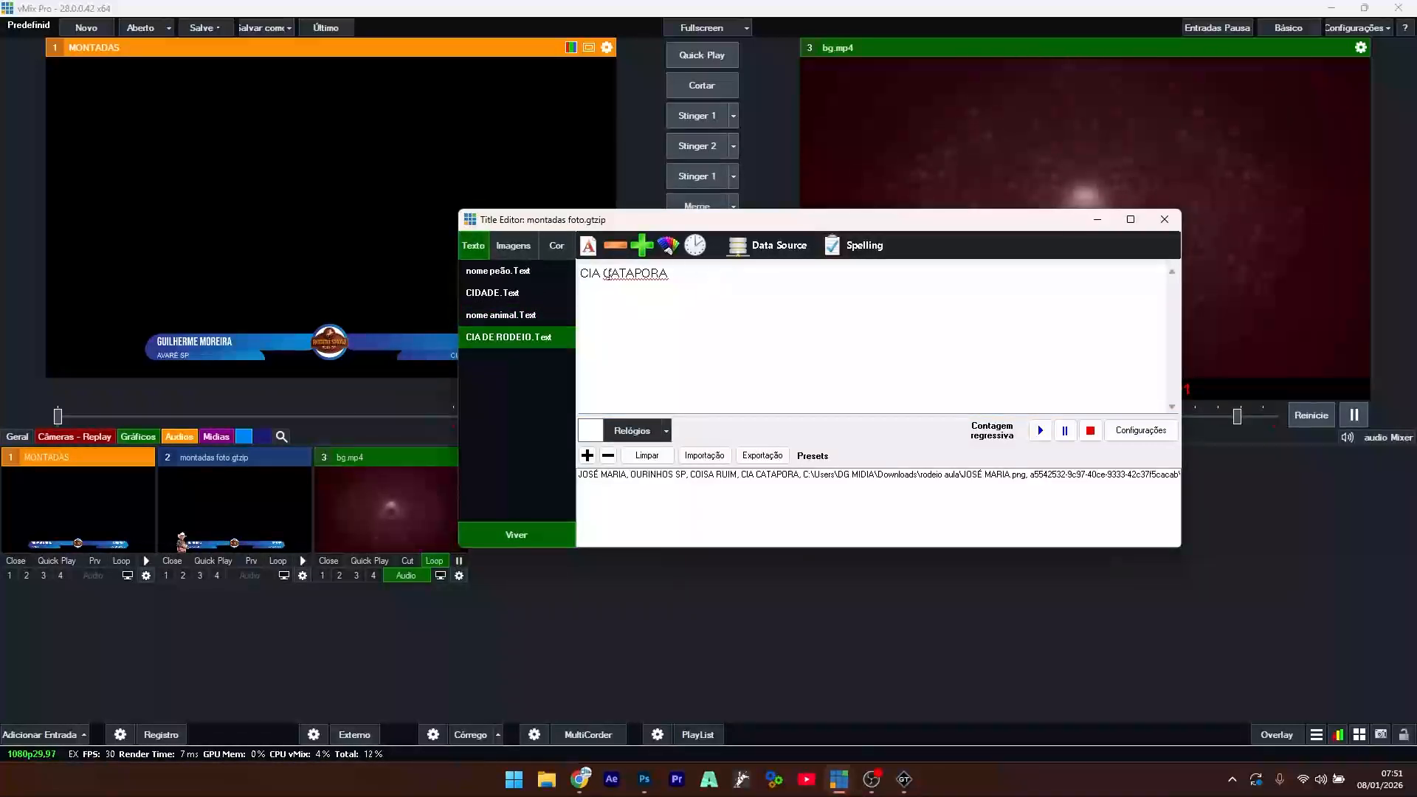
double_click(605, 273)
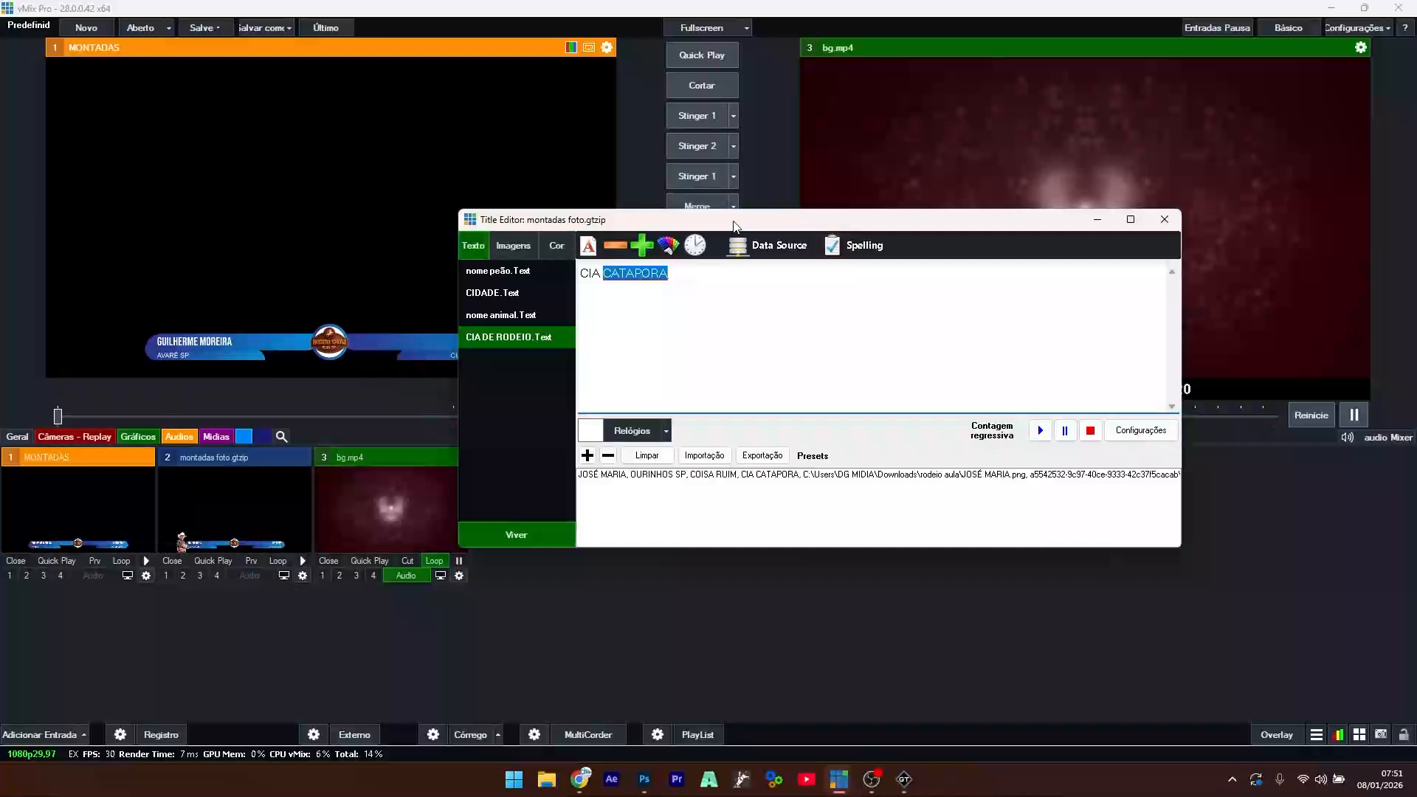
text(JÉ)
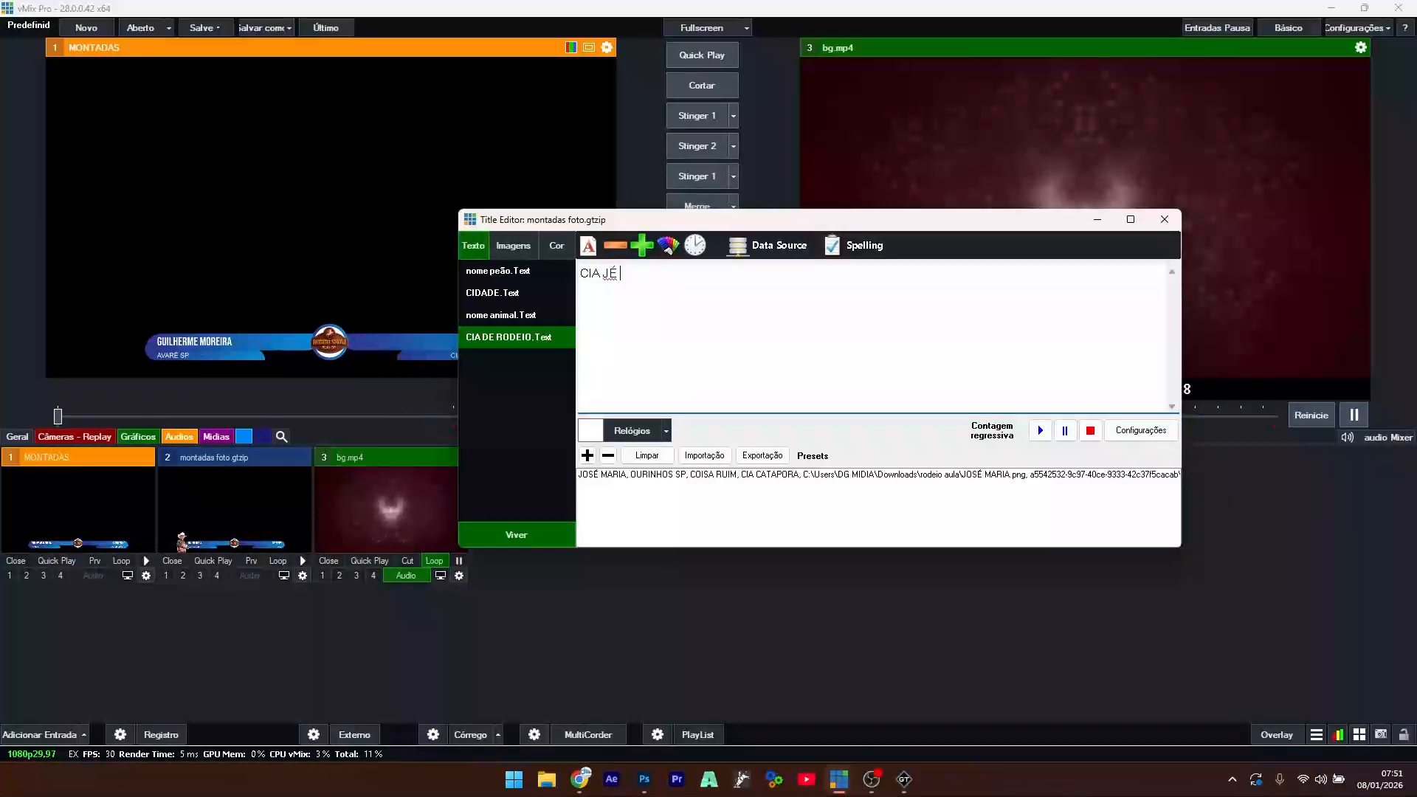
text( BATATA)
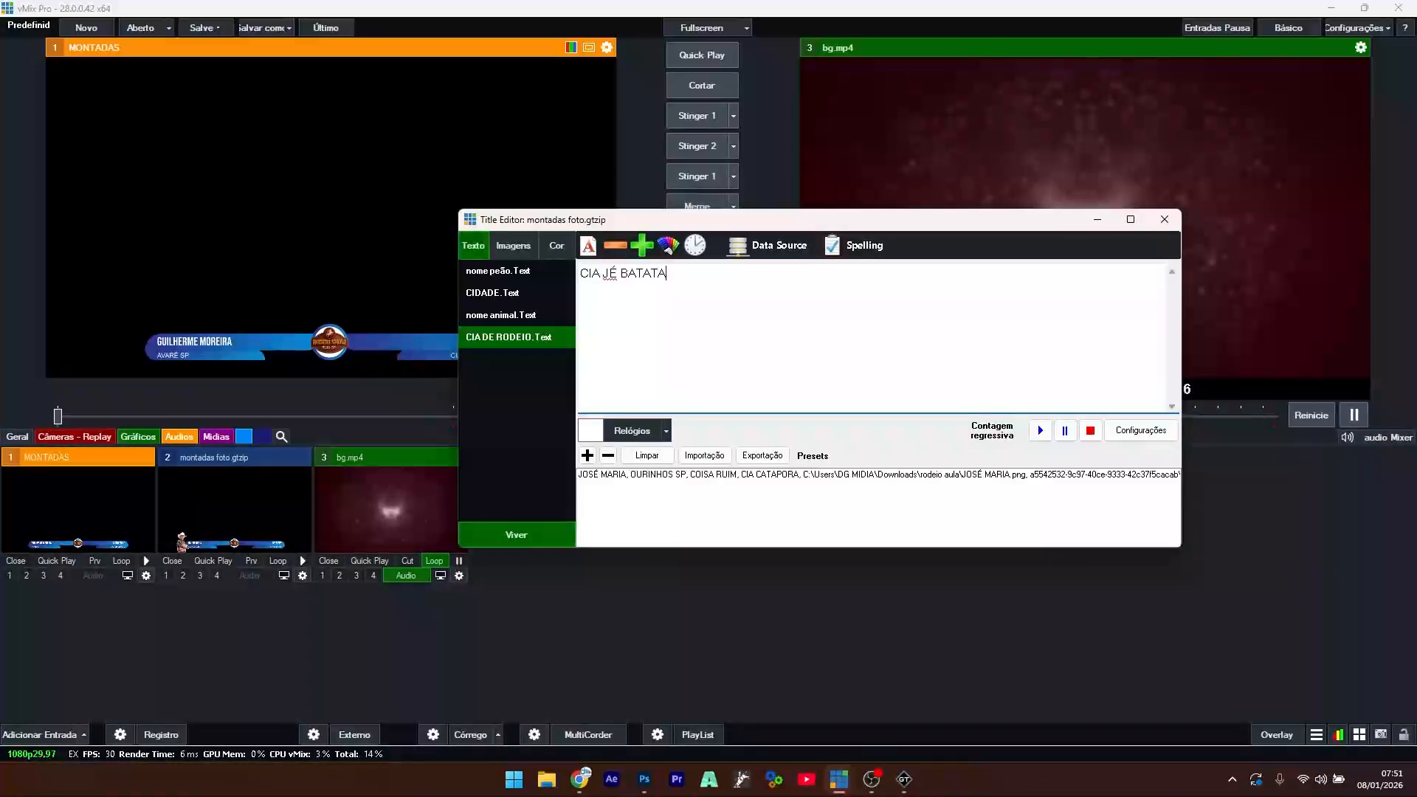
click(609, 281)
key(BackSpace)
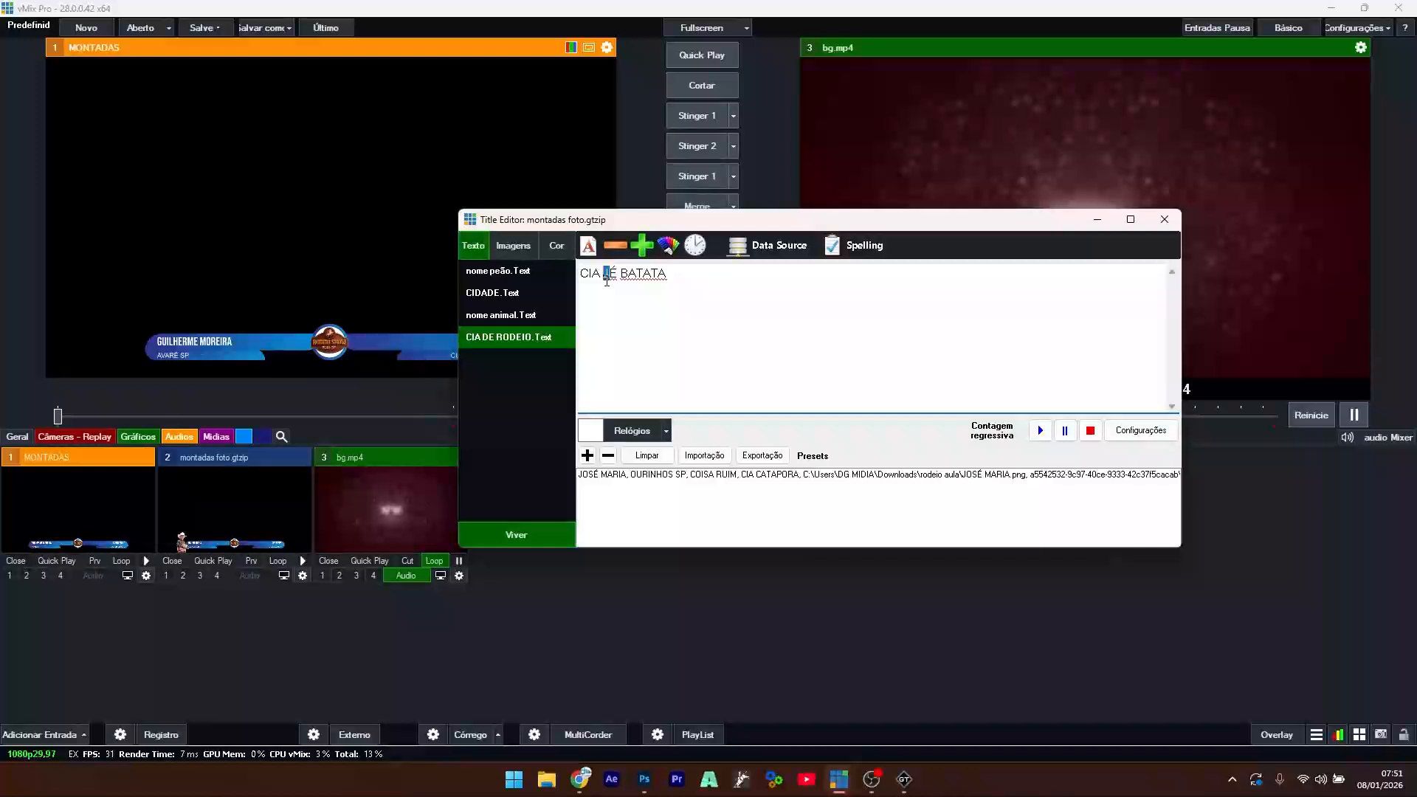
text(Z)
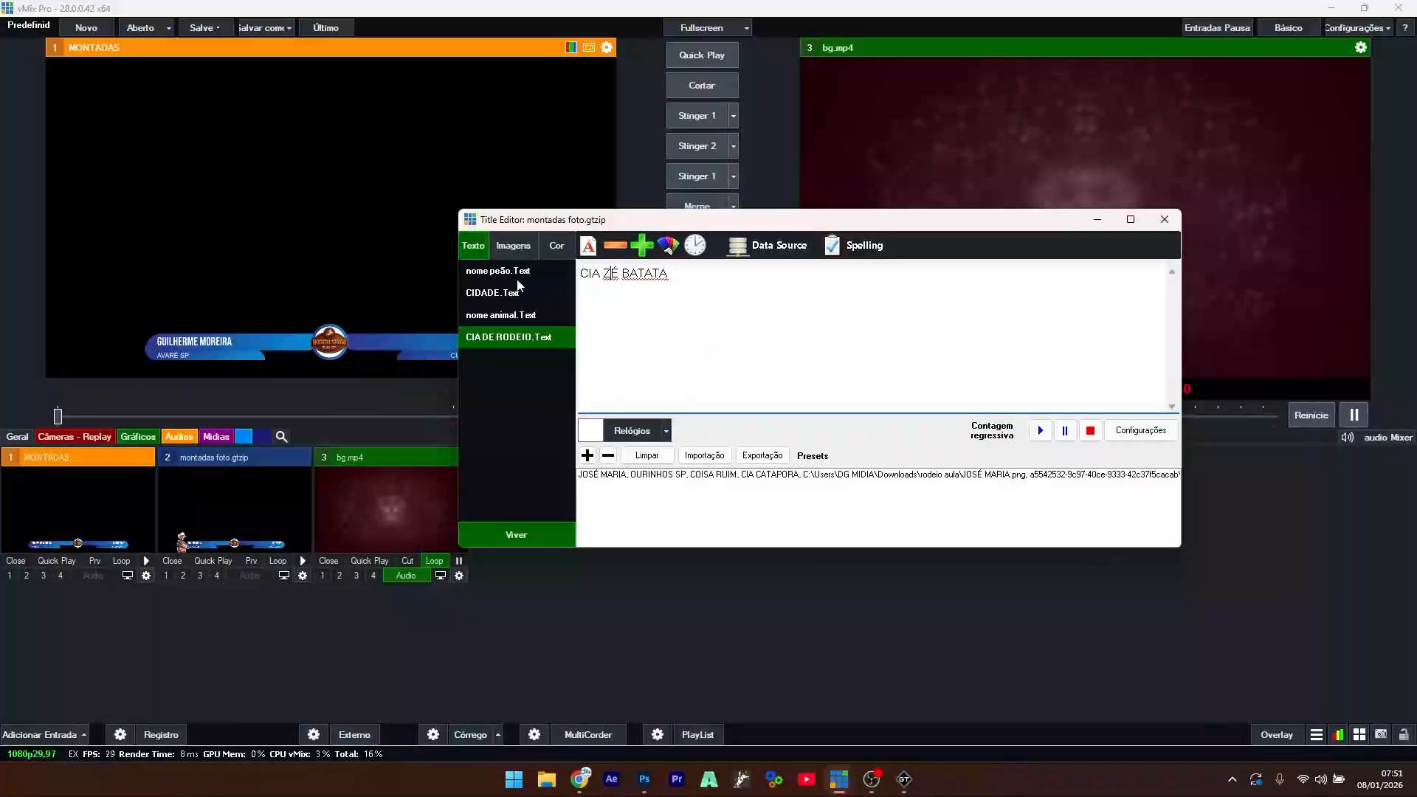
click(513, 245)
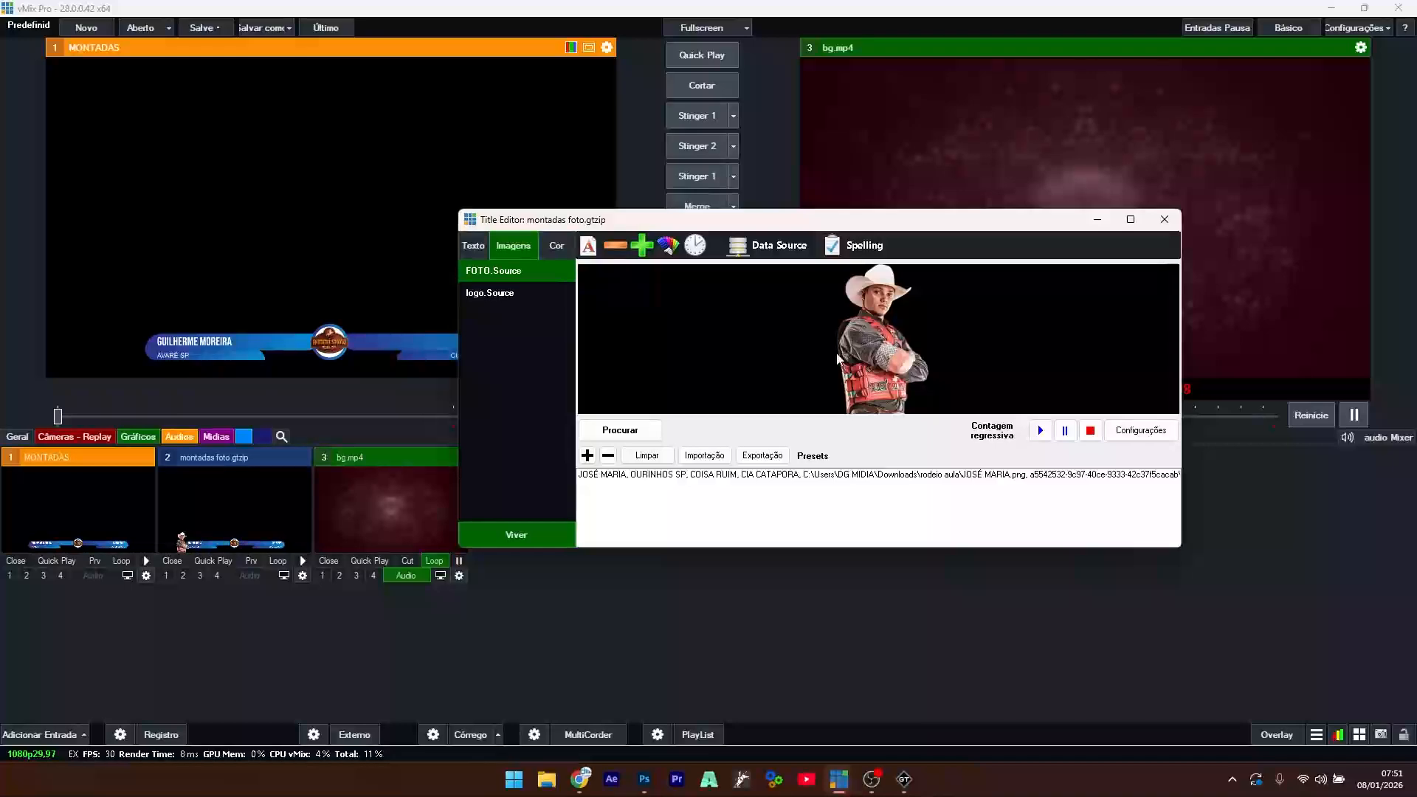
- Load the second rider's PNG into FOTO, add it as a second preset, and close the editor
click(630, 431)
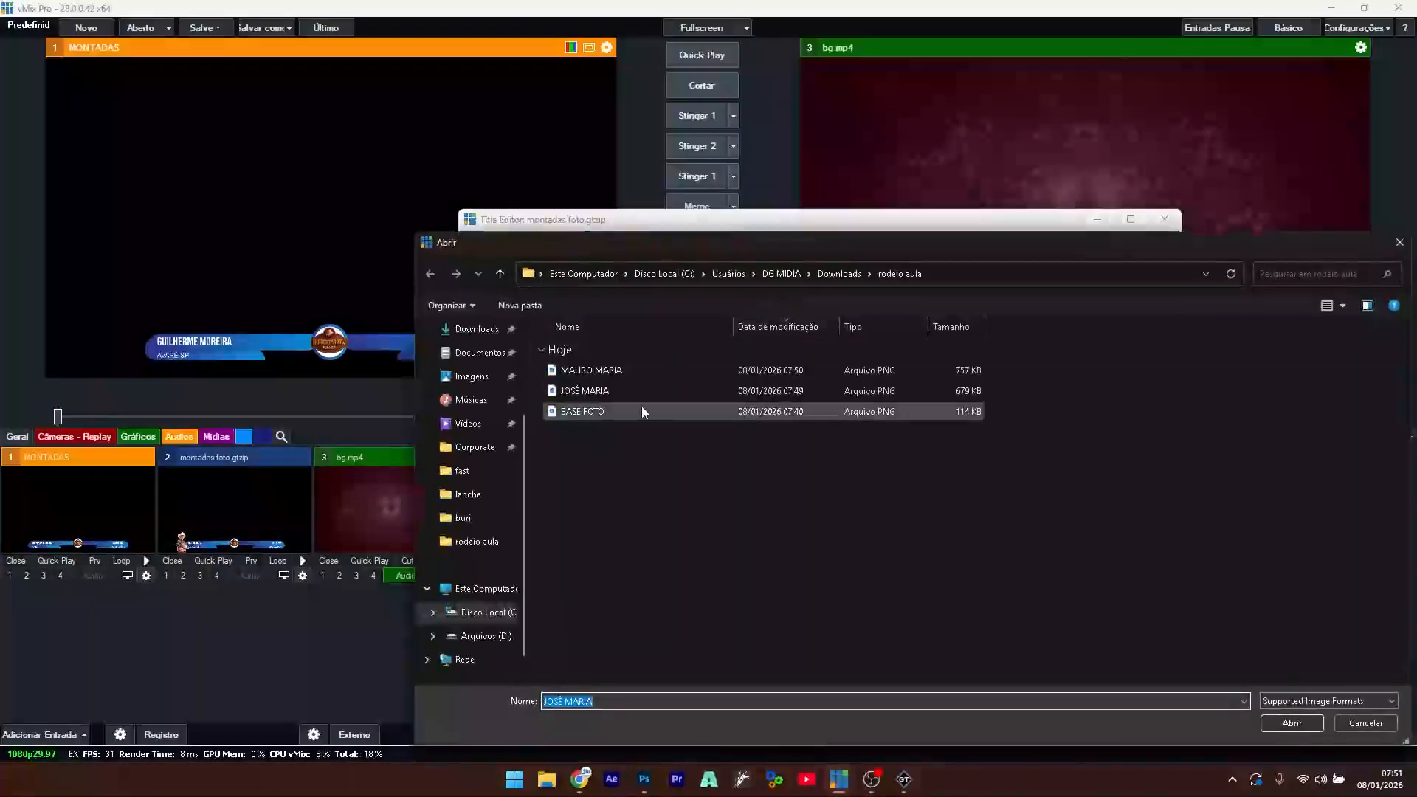
double_click(599, 374)
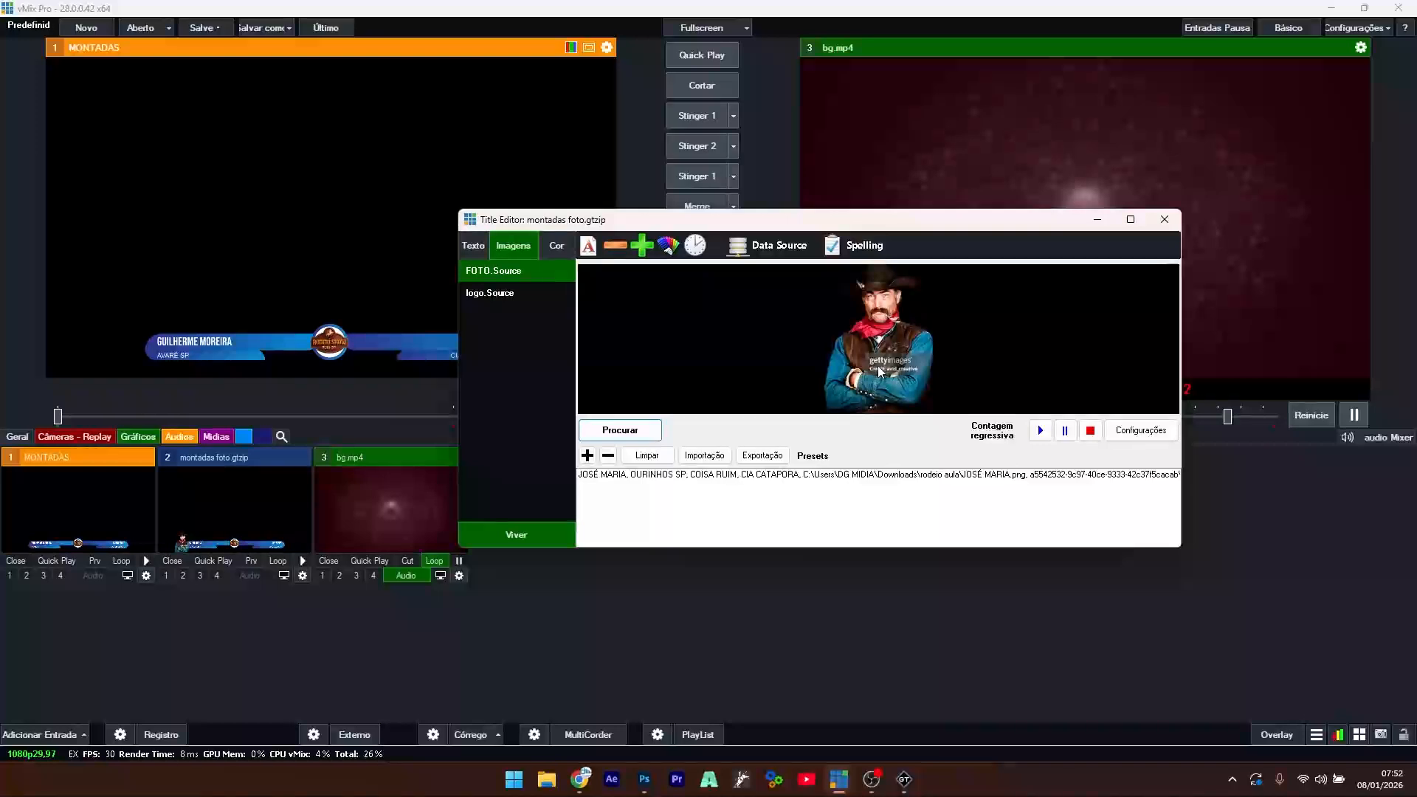
click(587, 456)
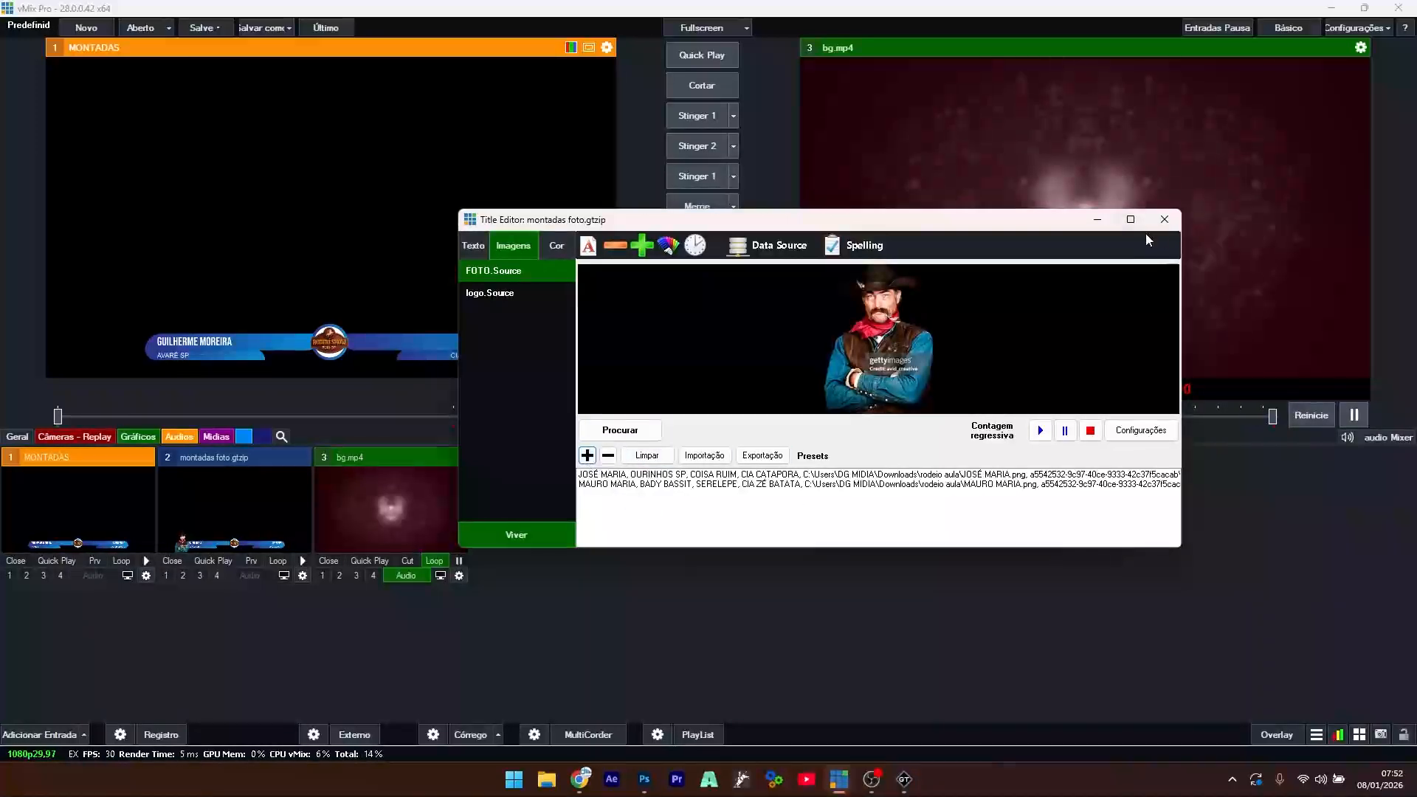
click(1164, 219)
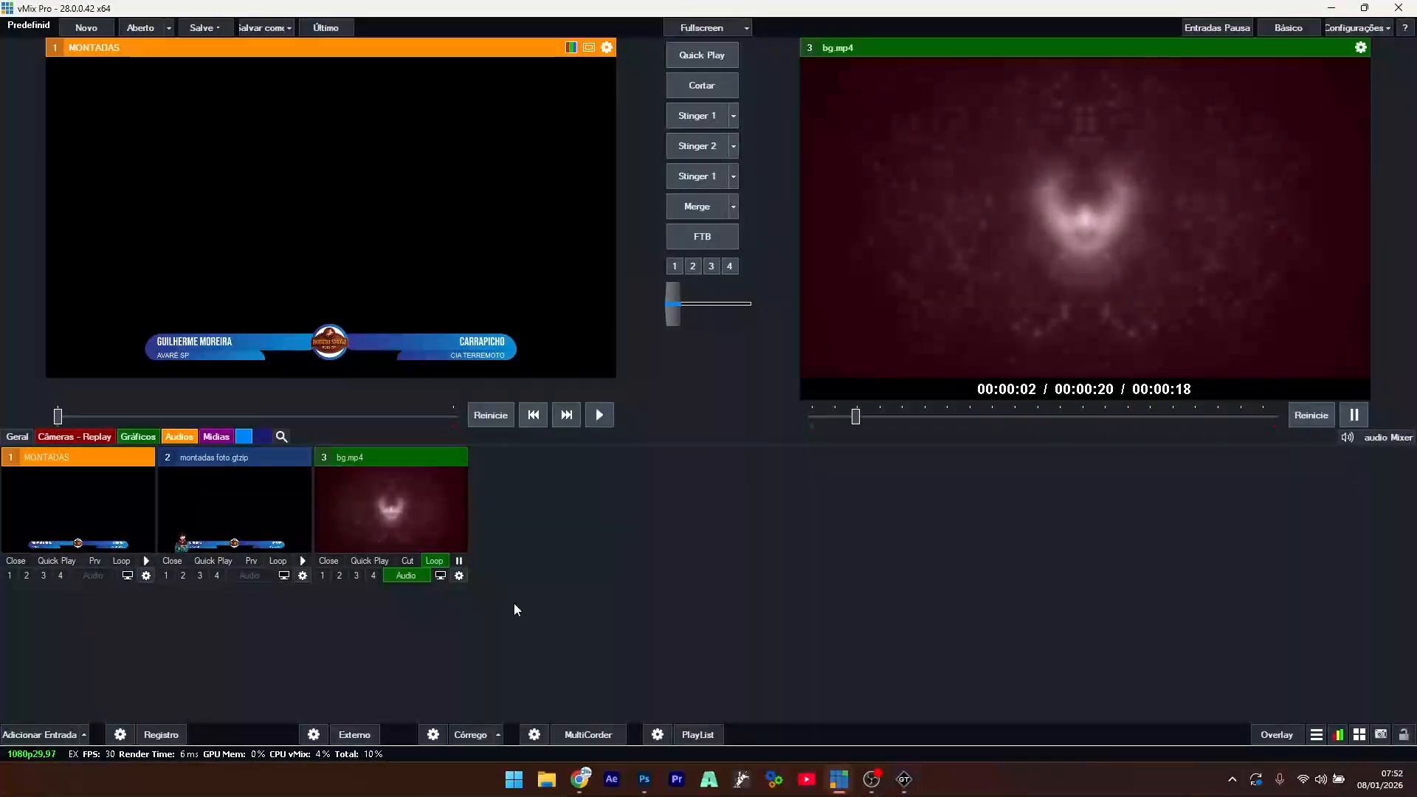
- Select input 2's first data row and put its lower third on Overlay 1 with F1
right_click(212, 506)
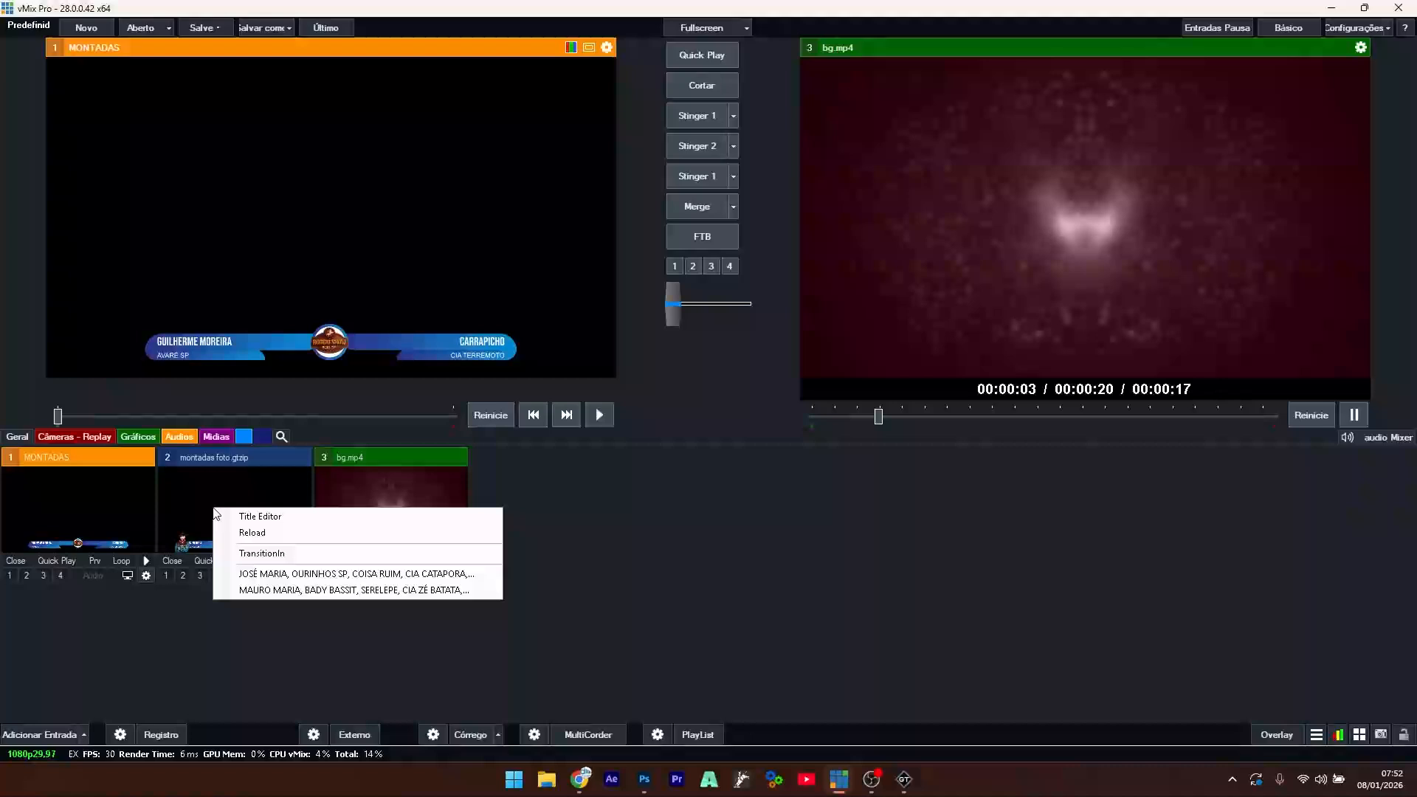
click(263, 576)
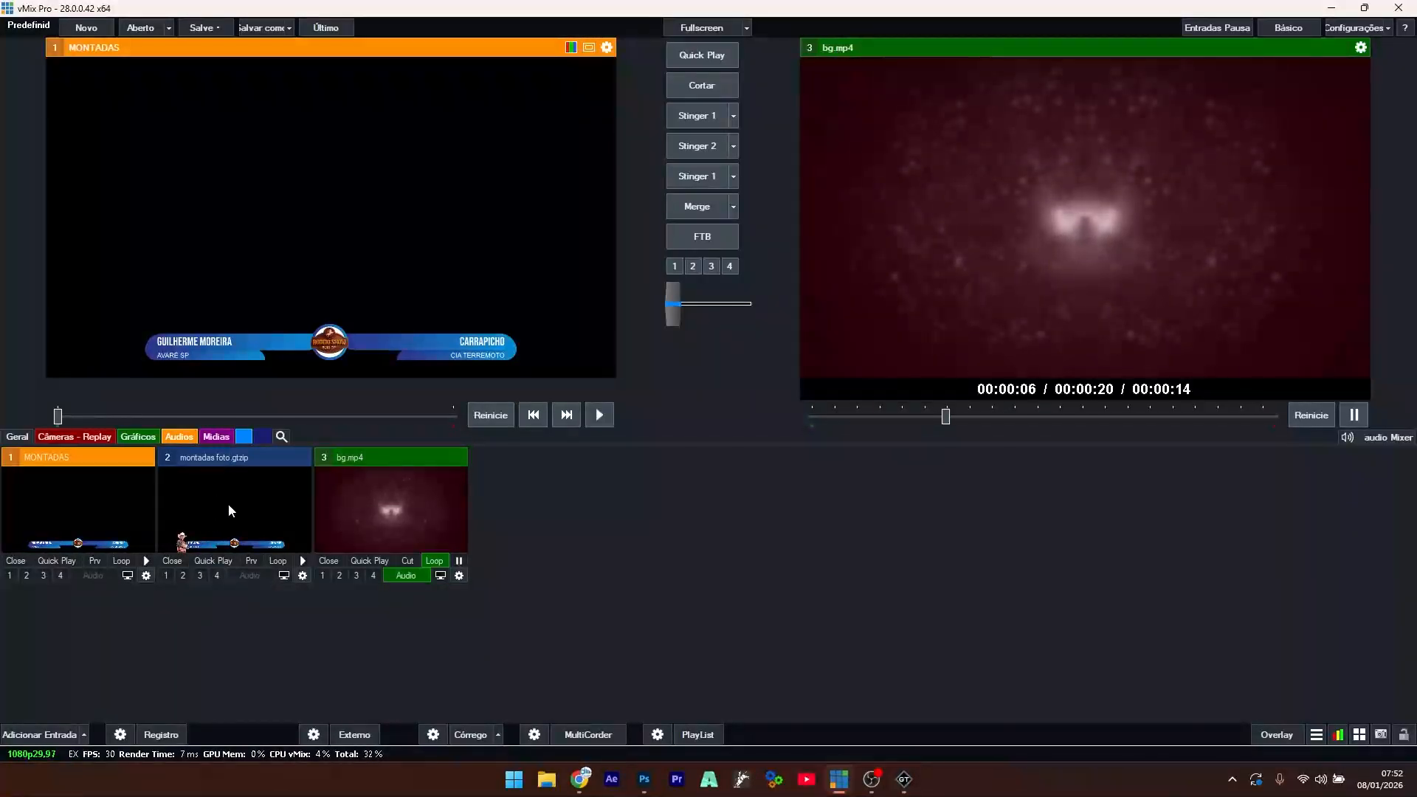
key(F1)
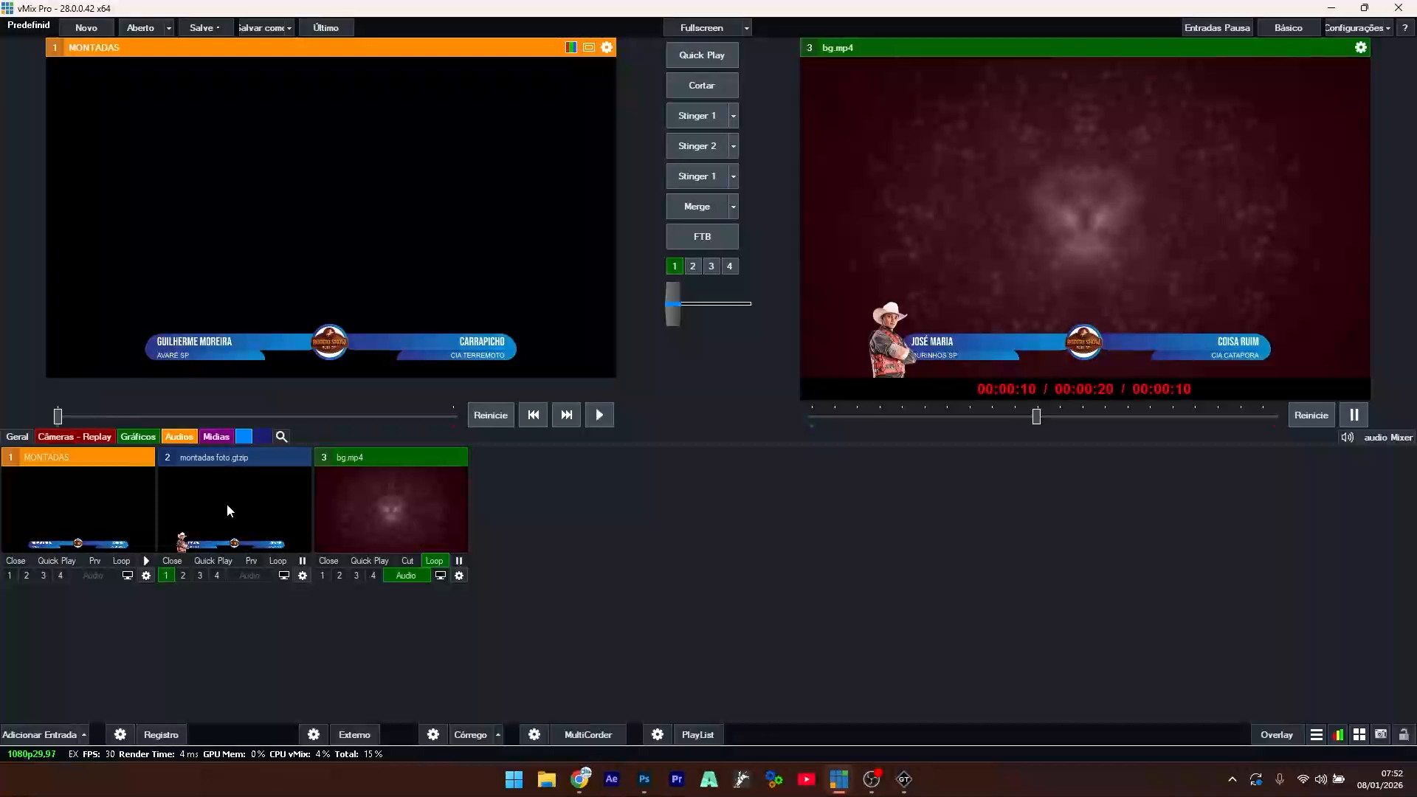
- Switch the title to the second data row, take it off air, then return to the first row
right_click(228, 504)
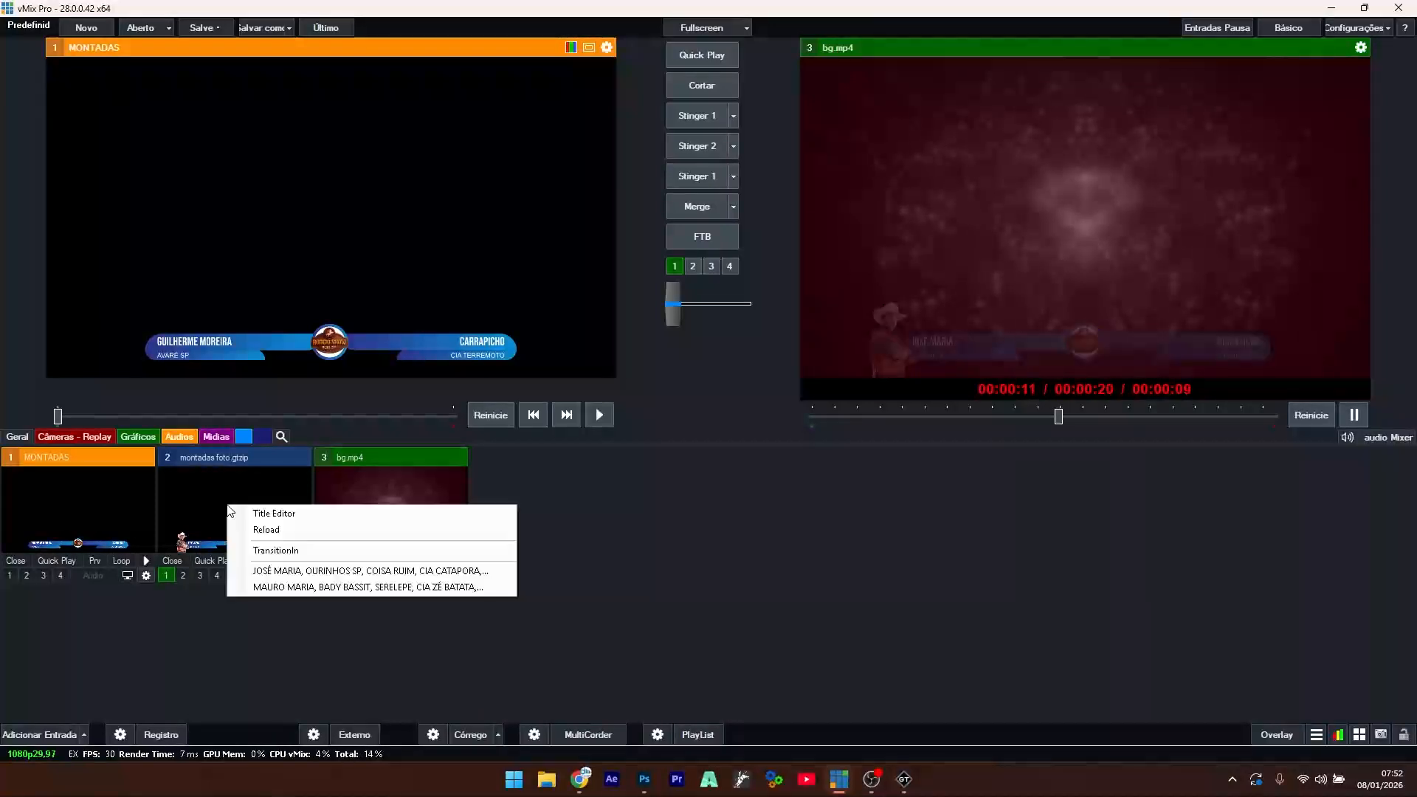
click(267, 588)
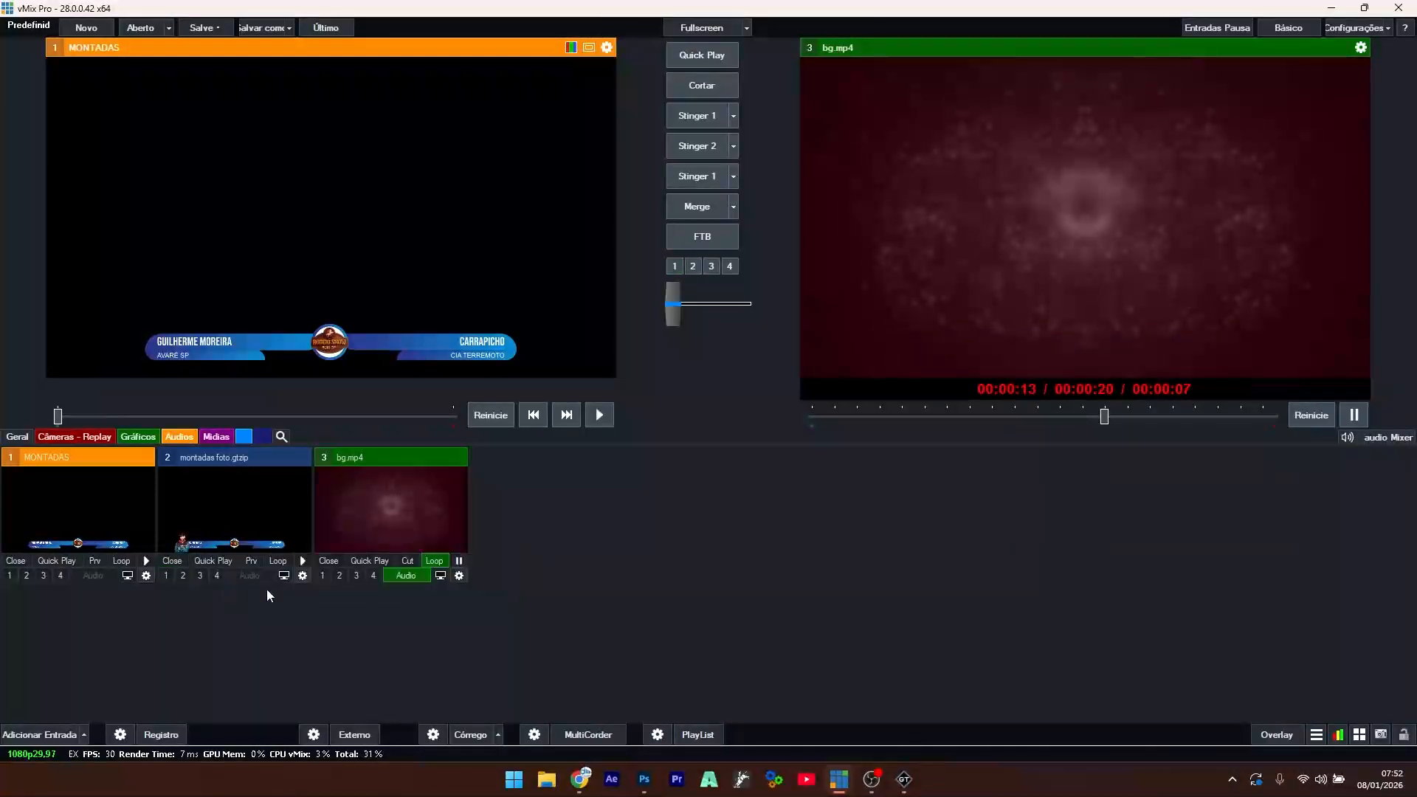
right_click(217, 518)
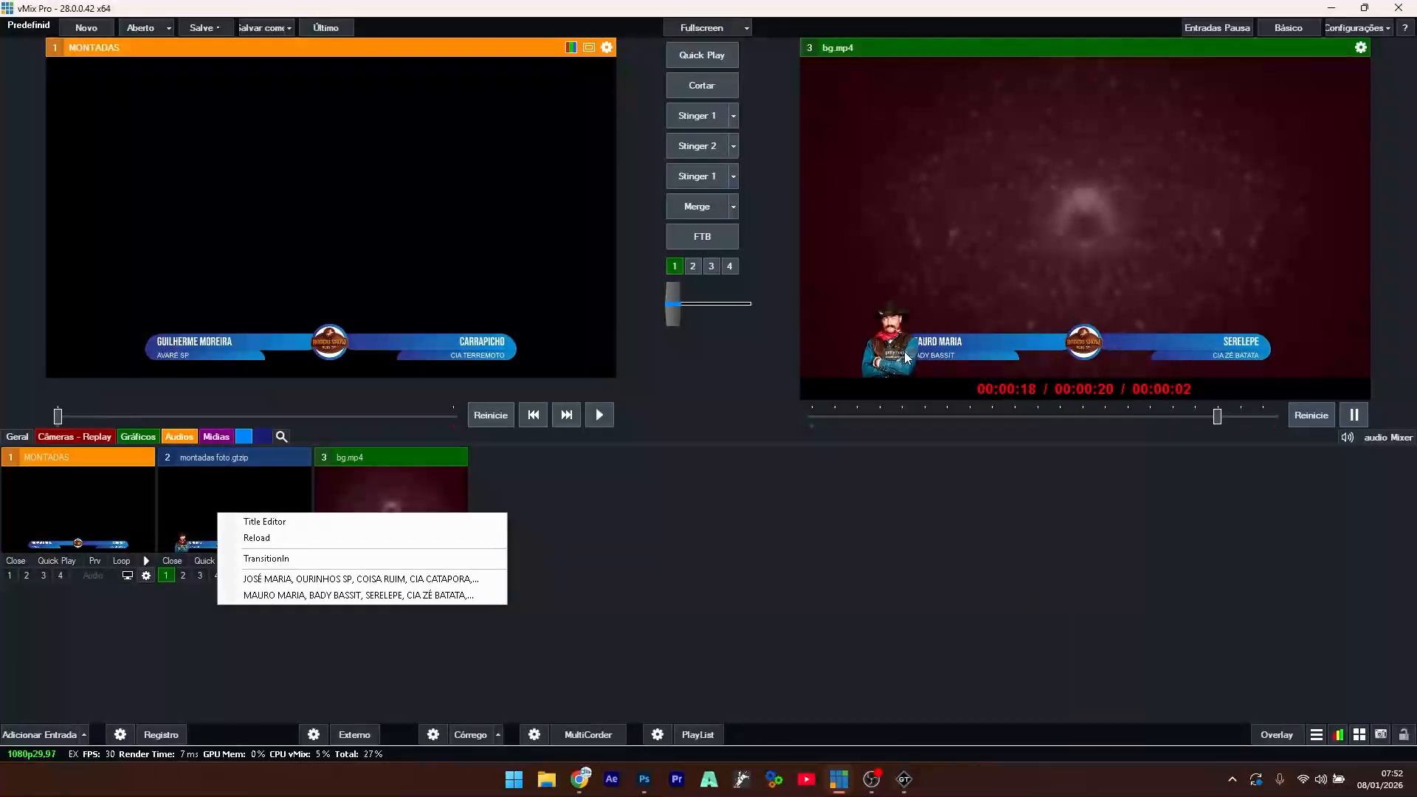
click(245, 488)
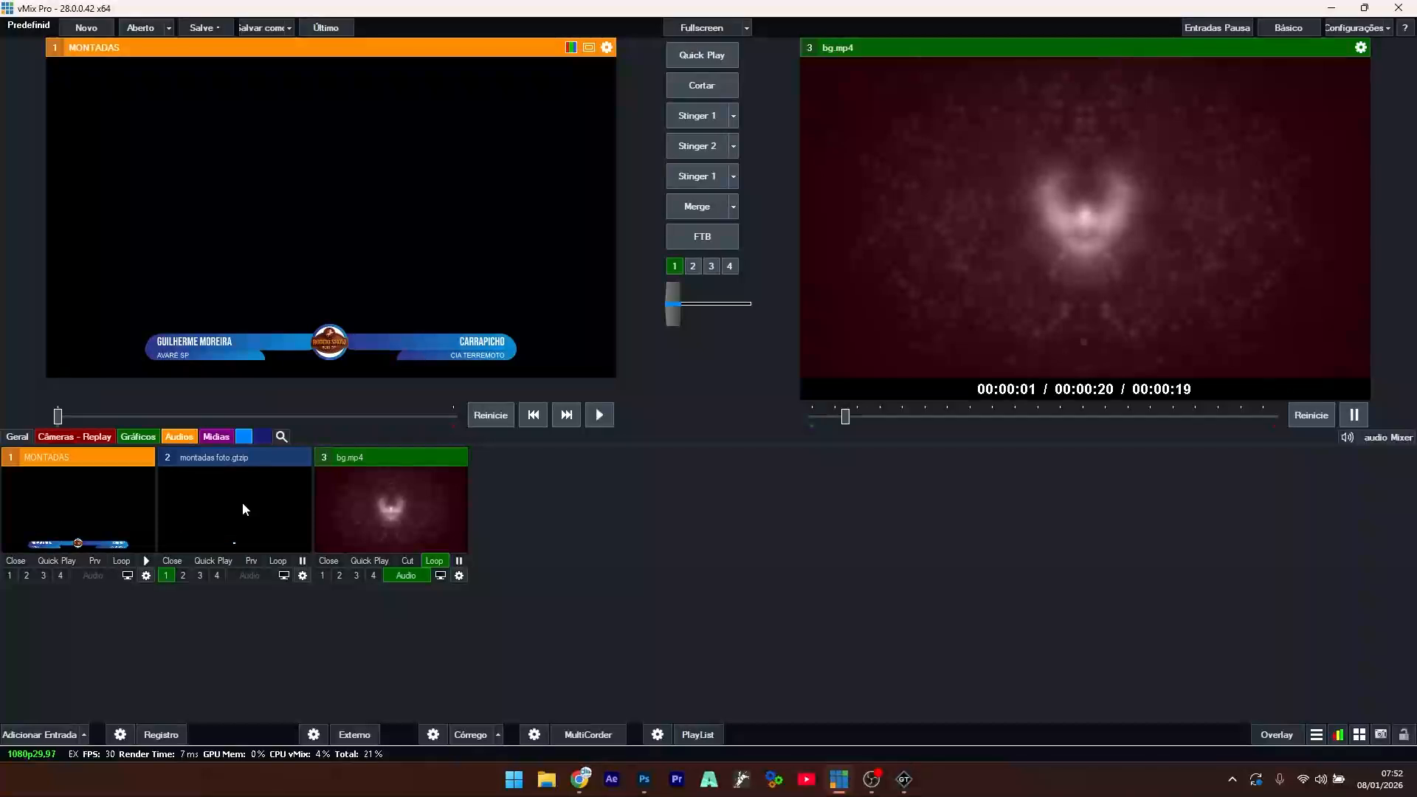
right_click(243, 507)
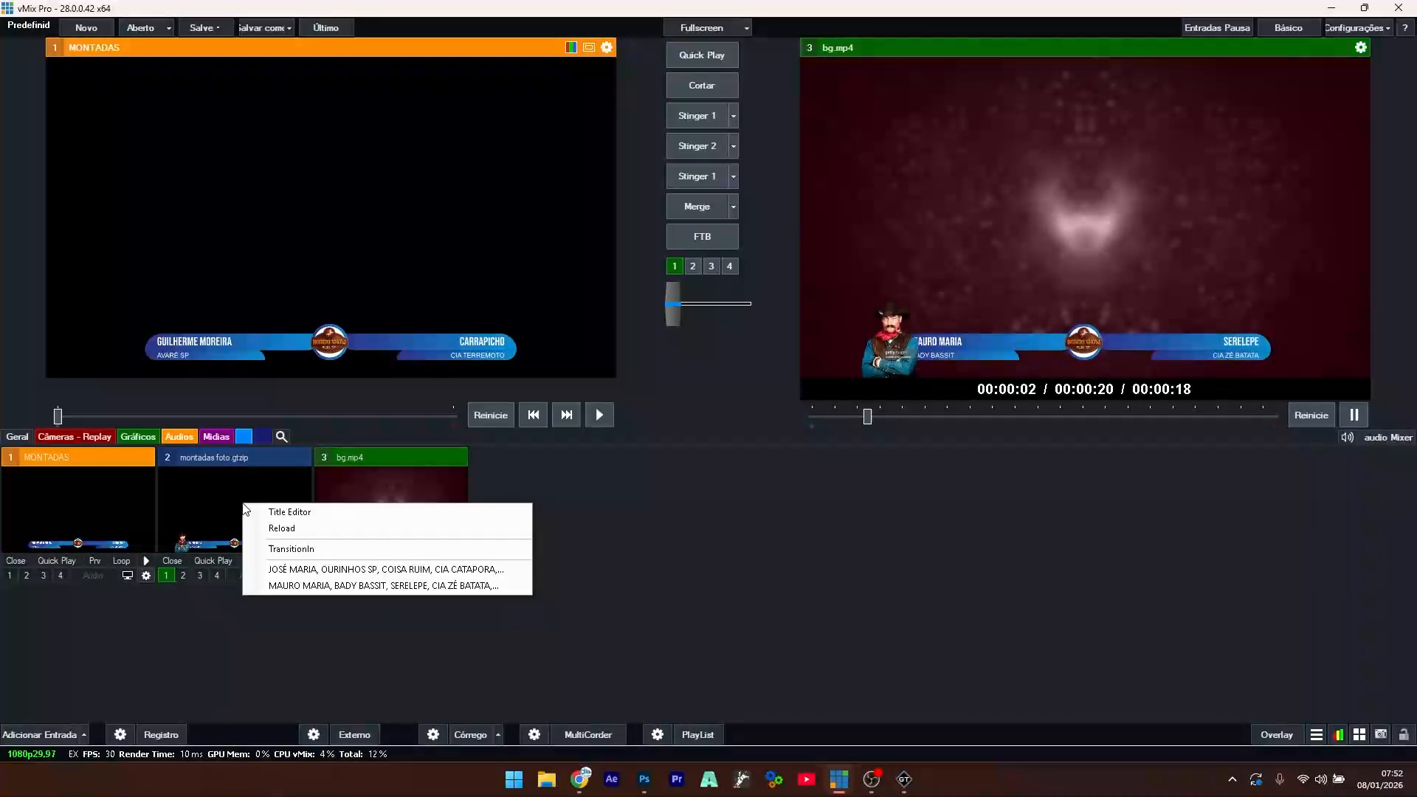
click(302, 570)
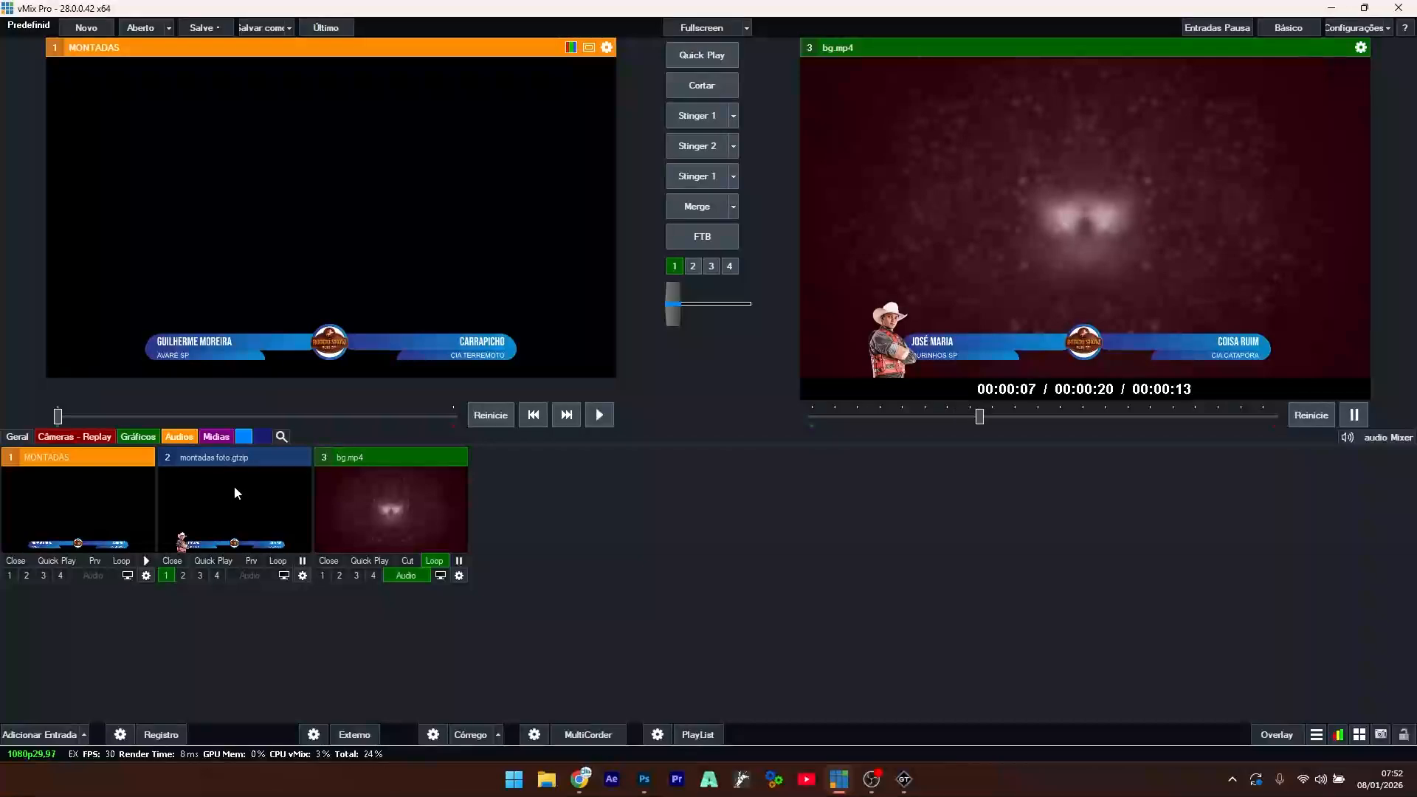
click(906, 781)
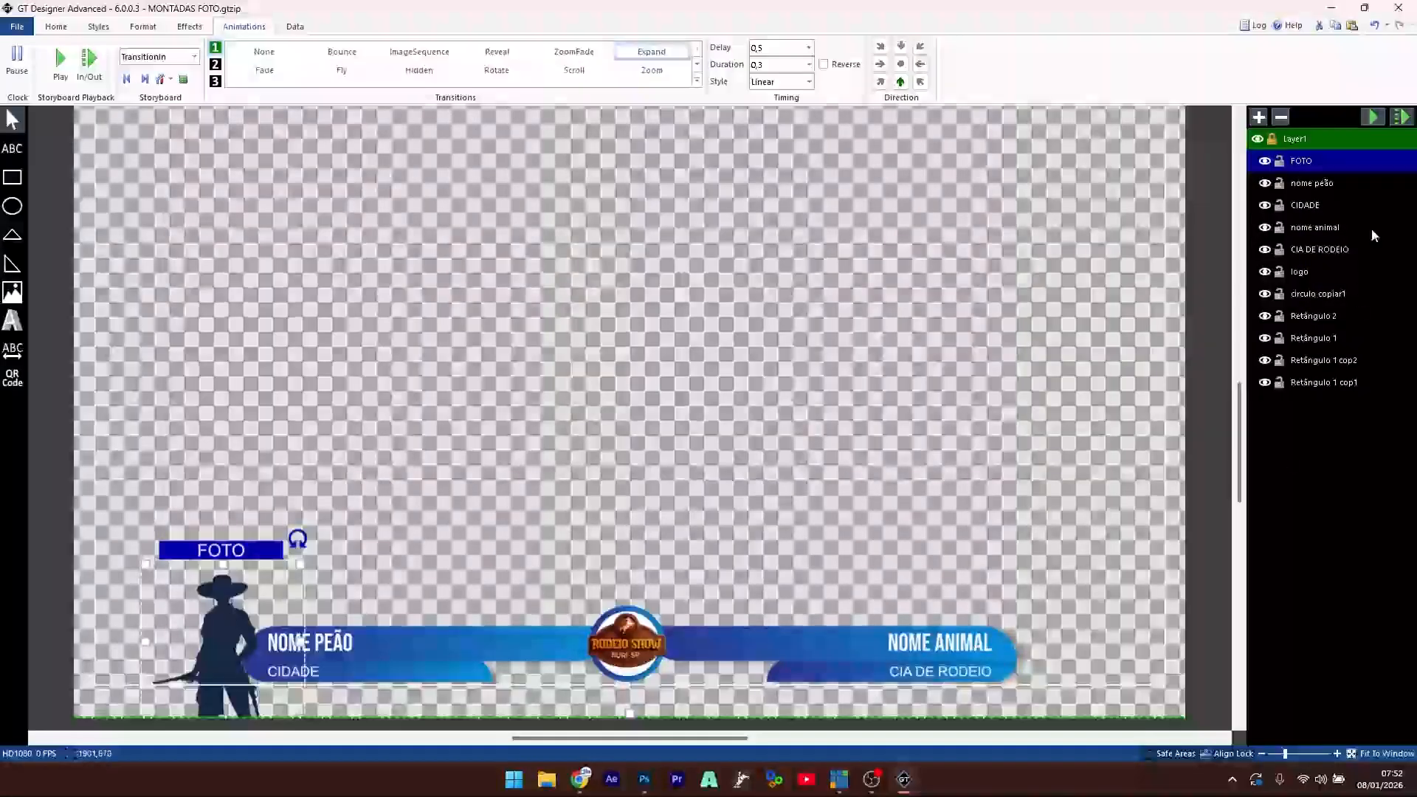
- Drag the FOTO layer to the bottom of the Layers list and save the title file
drag(1302, 185, 1303, 391)
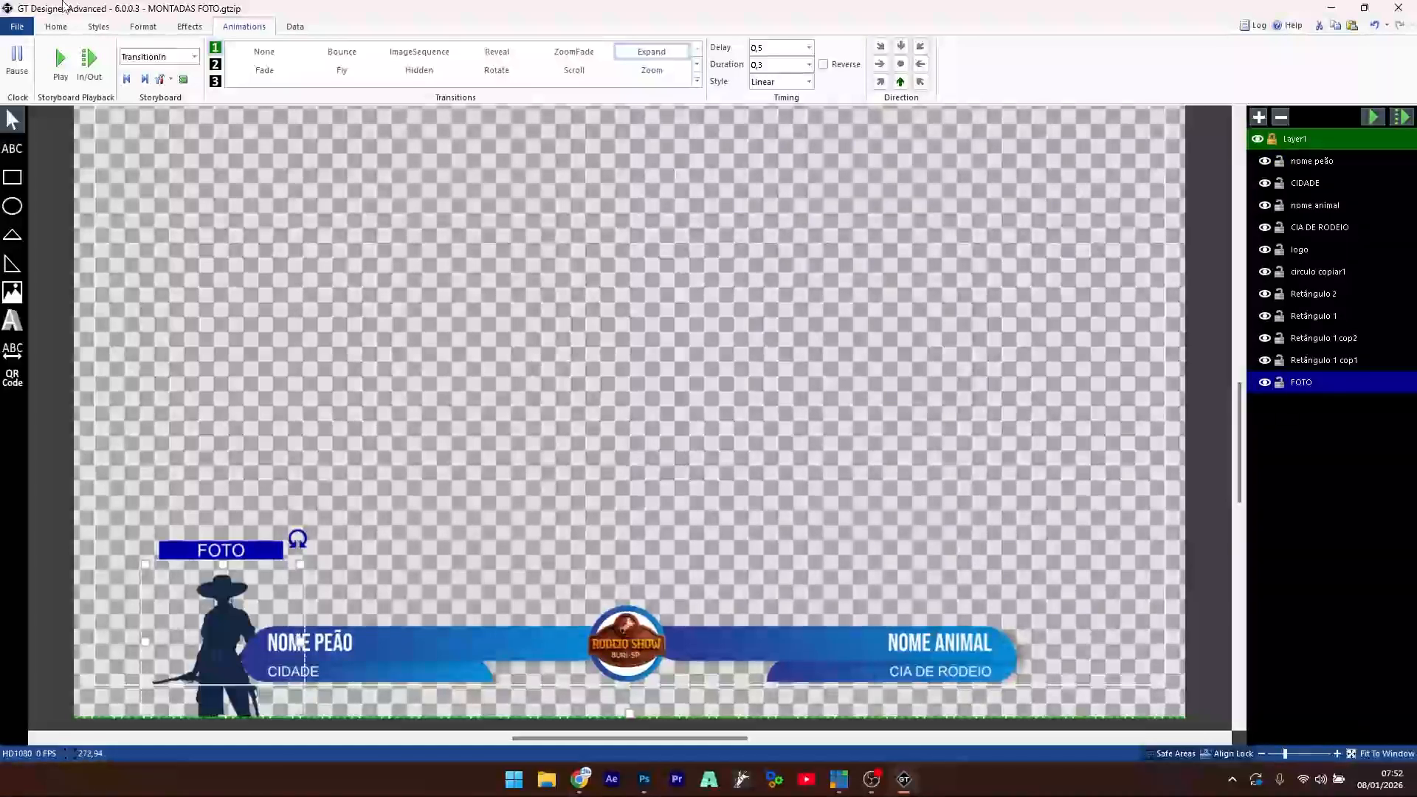
click(16, 28)
click(46, 112)
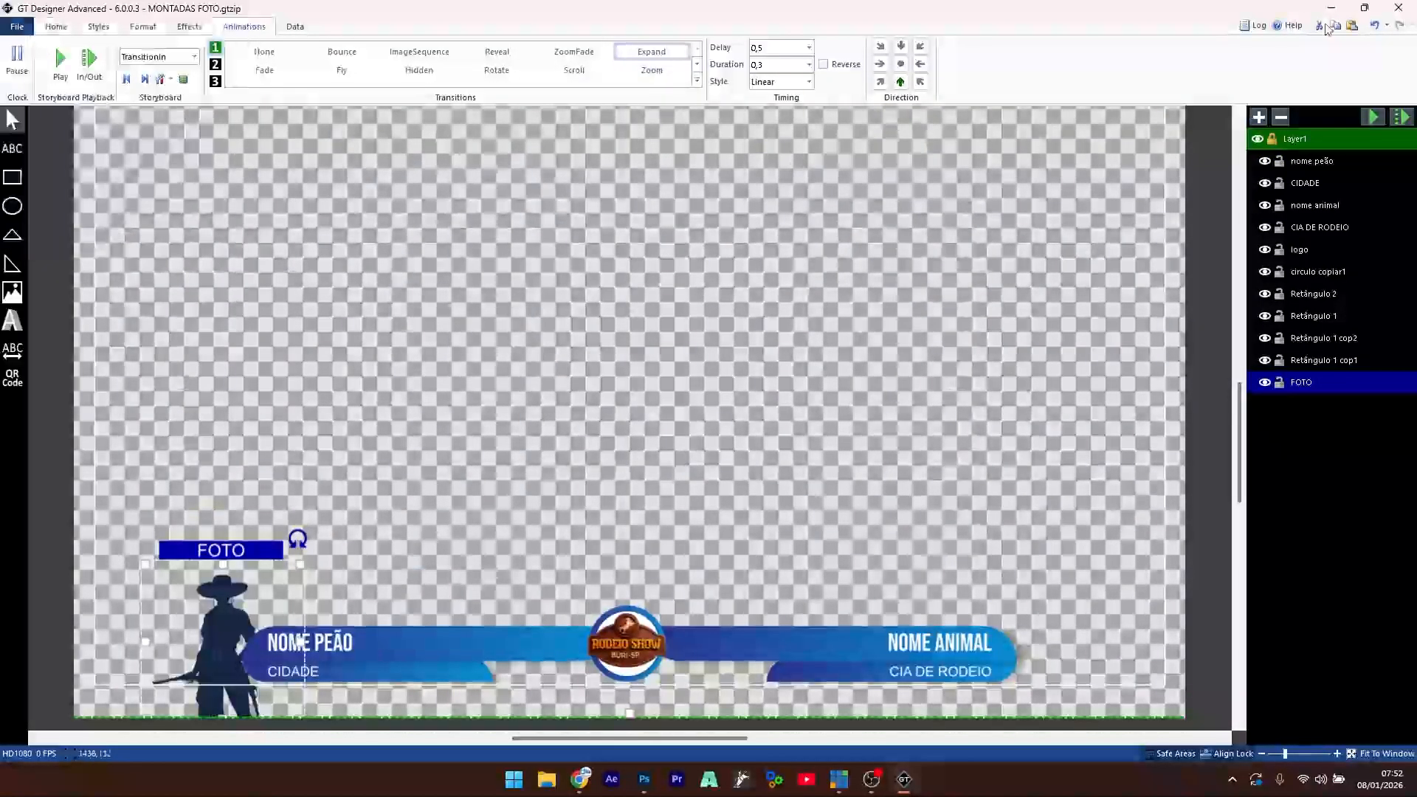
click(1330, 9)
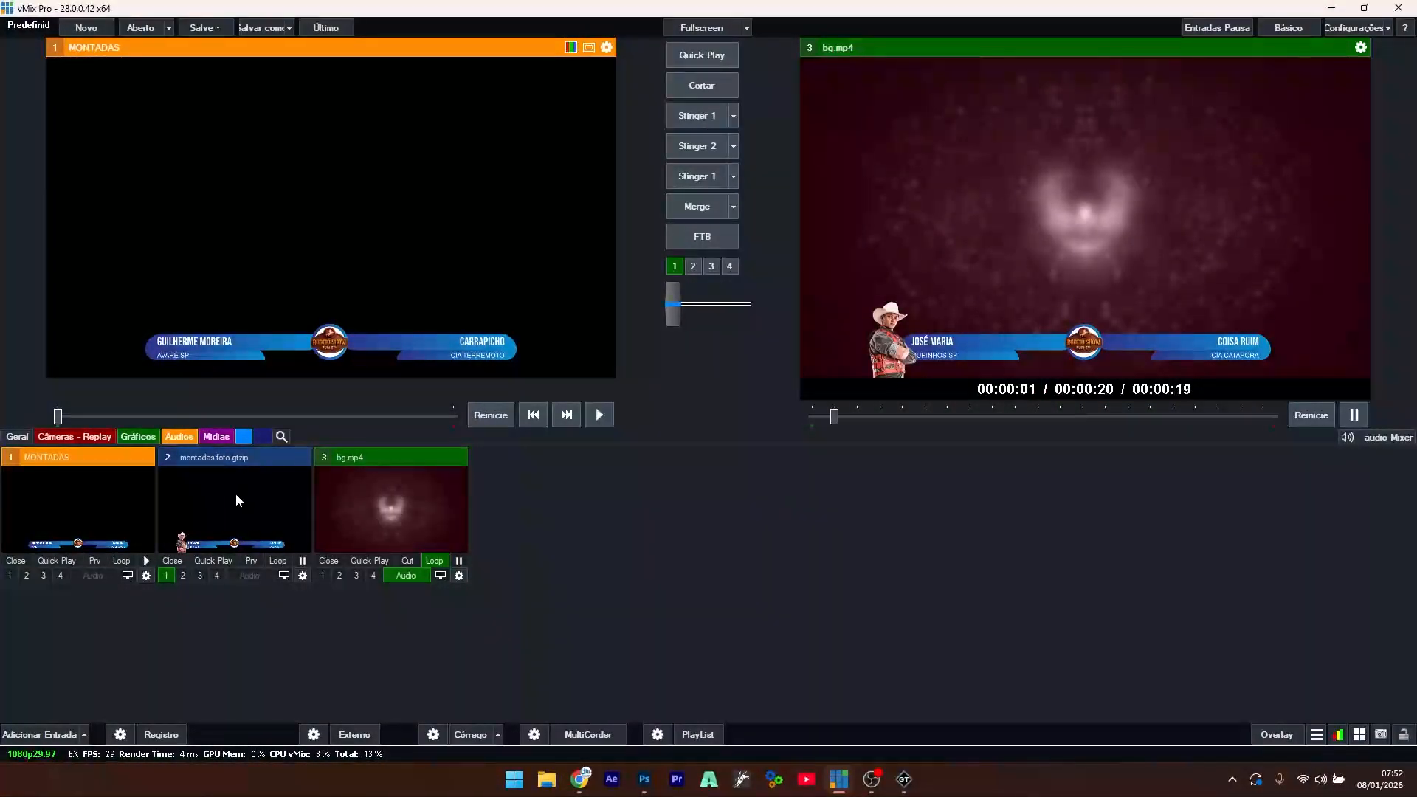
- Reload input 2's montadas foto title from the saved file
right_click(232, 496)
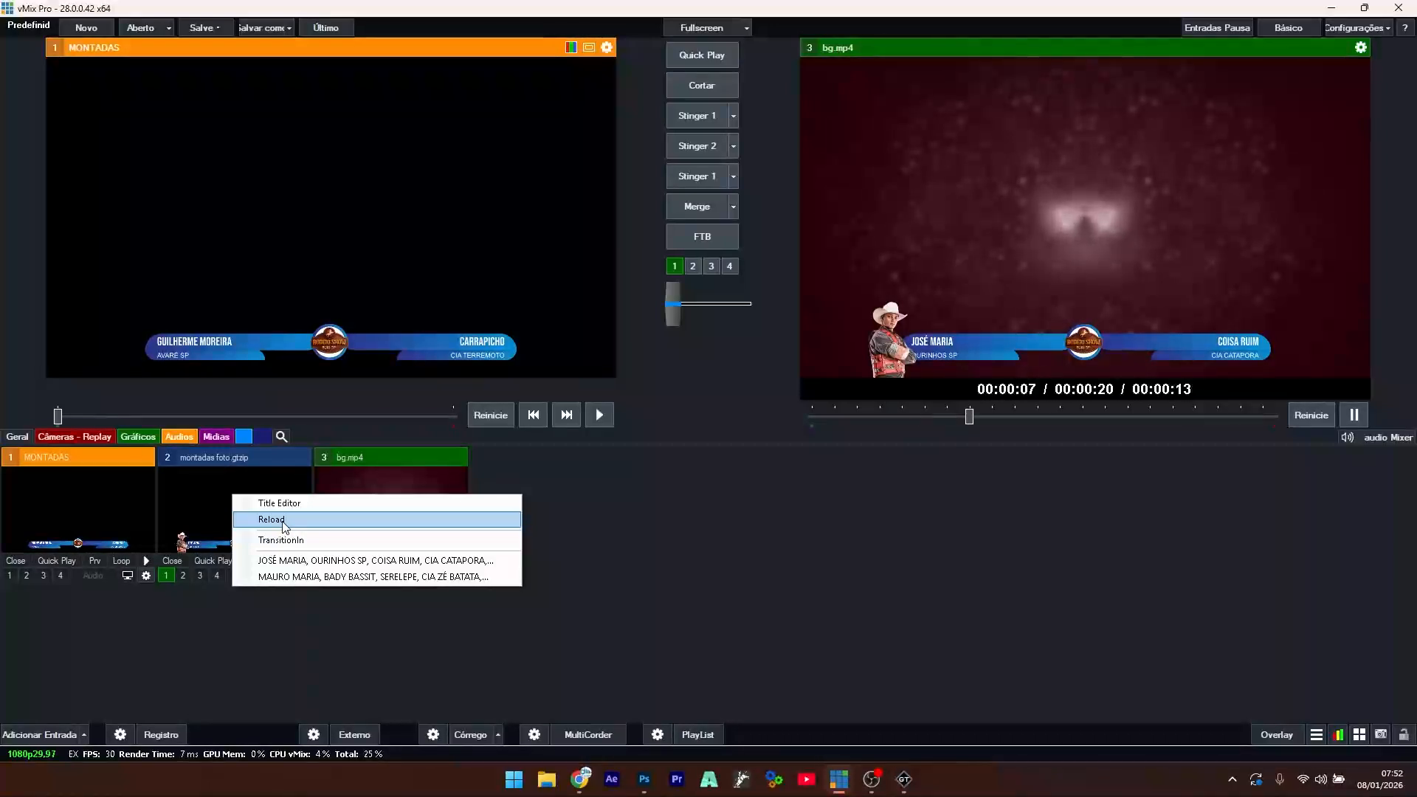
click(282, 521)
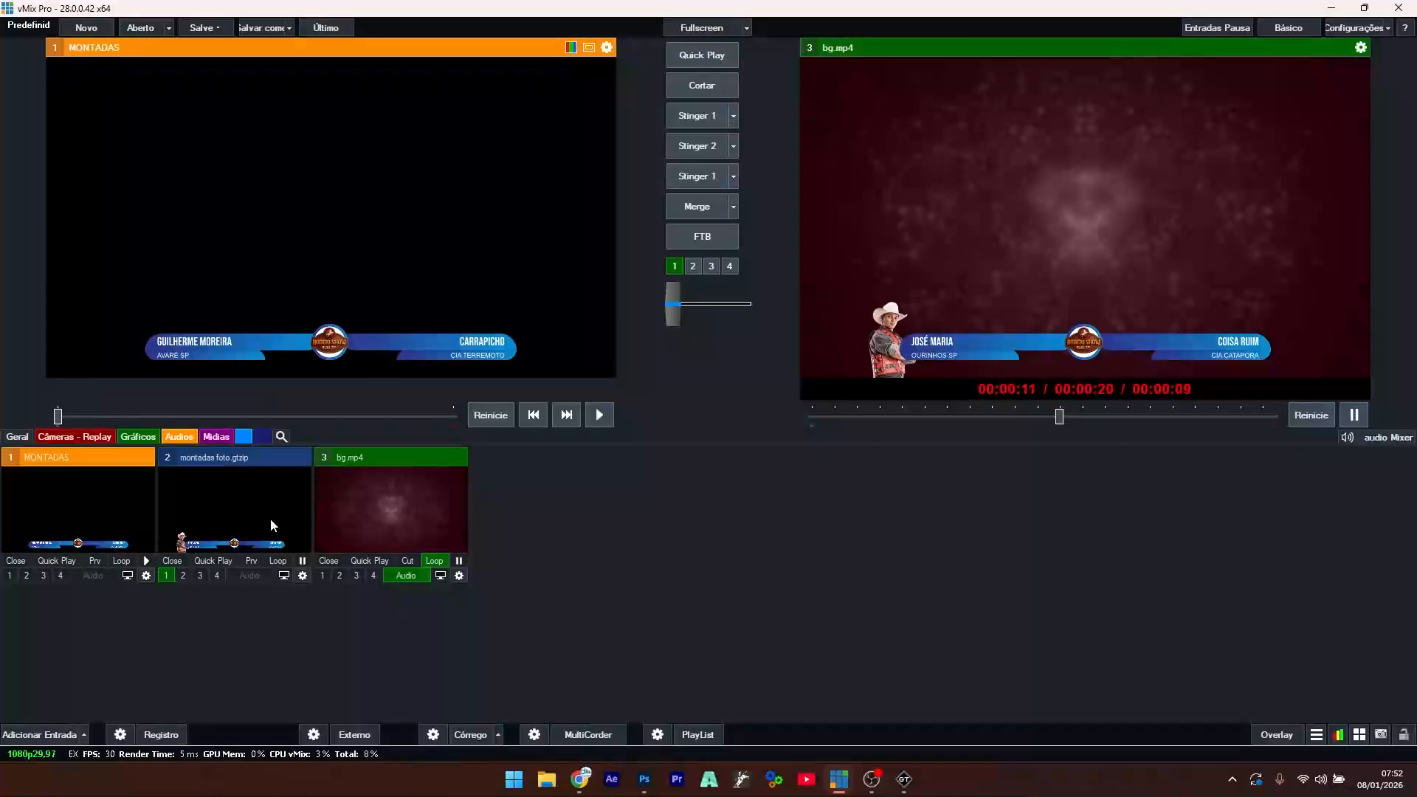
click(903, 779)
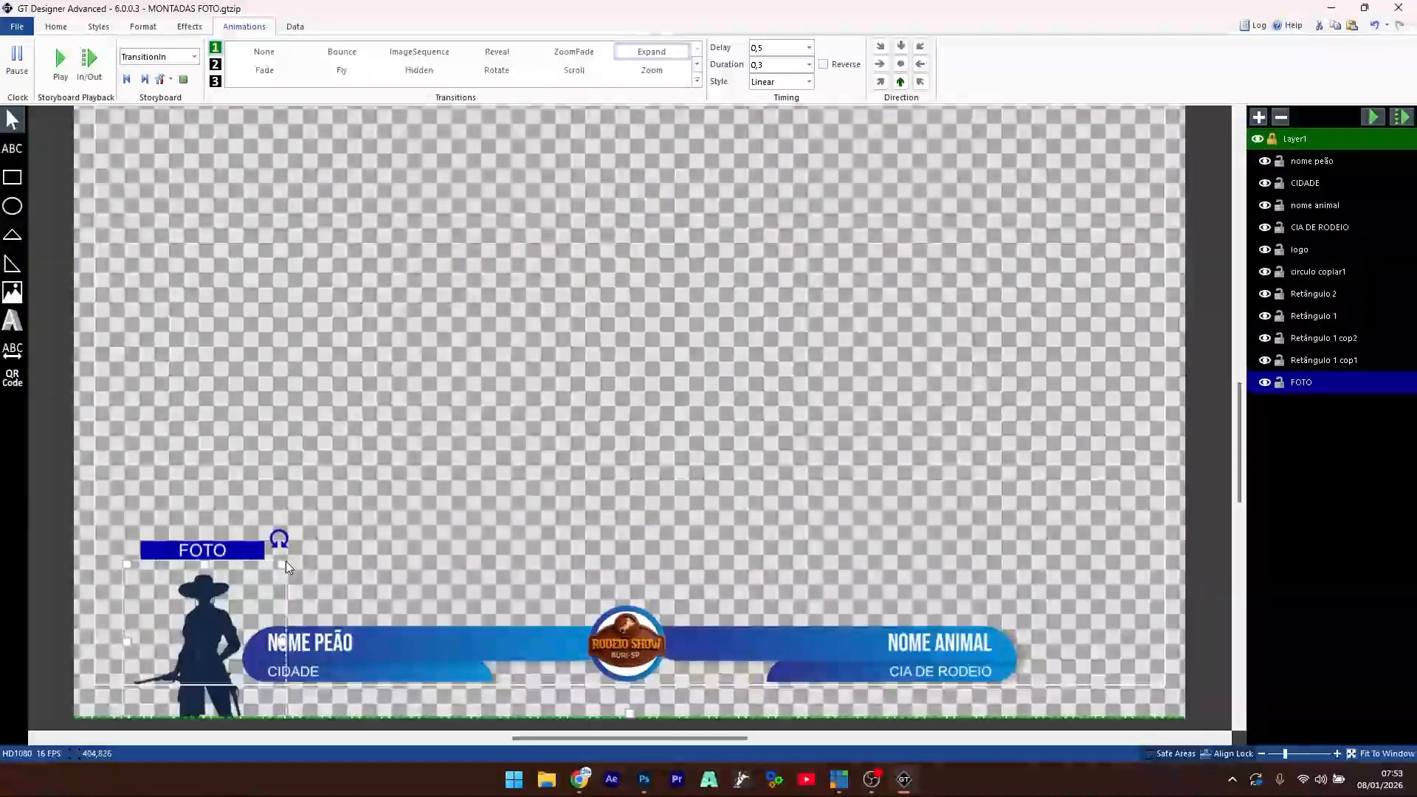
- Enlarge the FOTO placeholder, shift it slightly left, and save the title
drag(286, 561, 336, 523)
drag(238, 654, 214, 643)
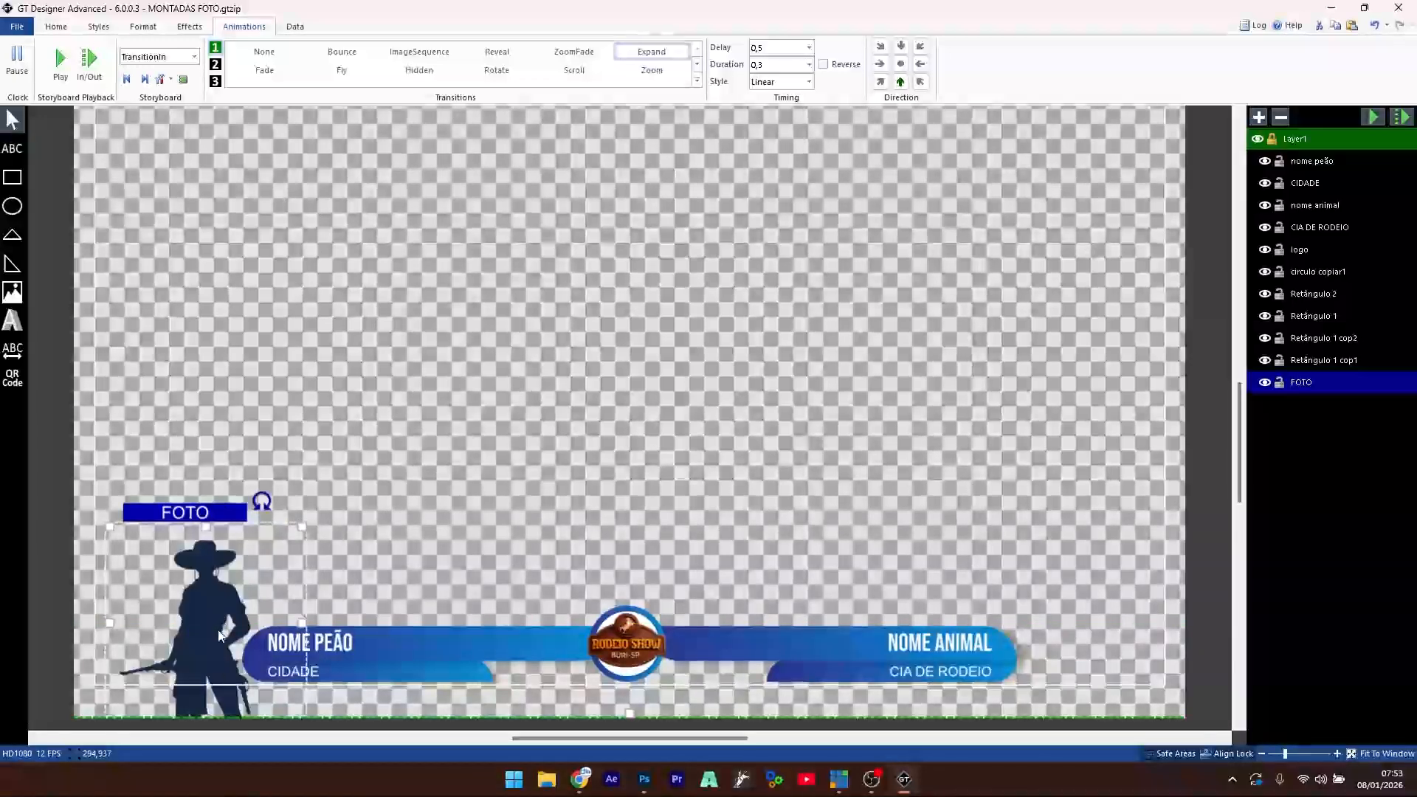
click(17, 26)
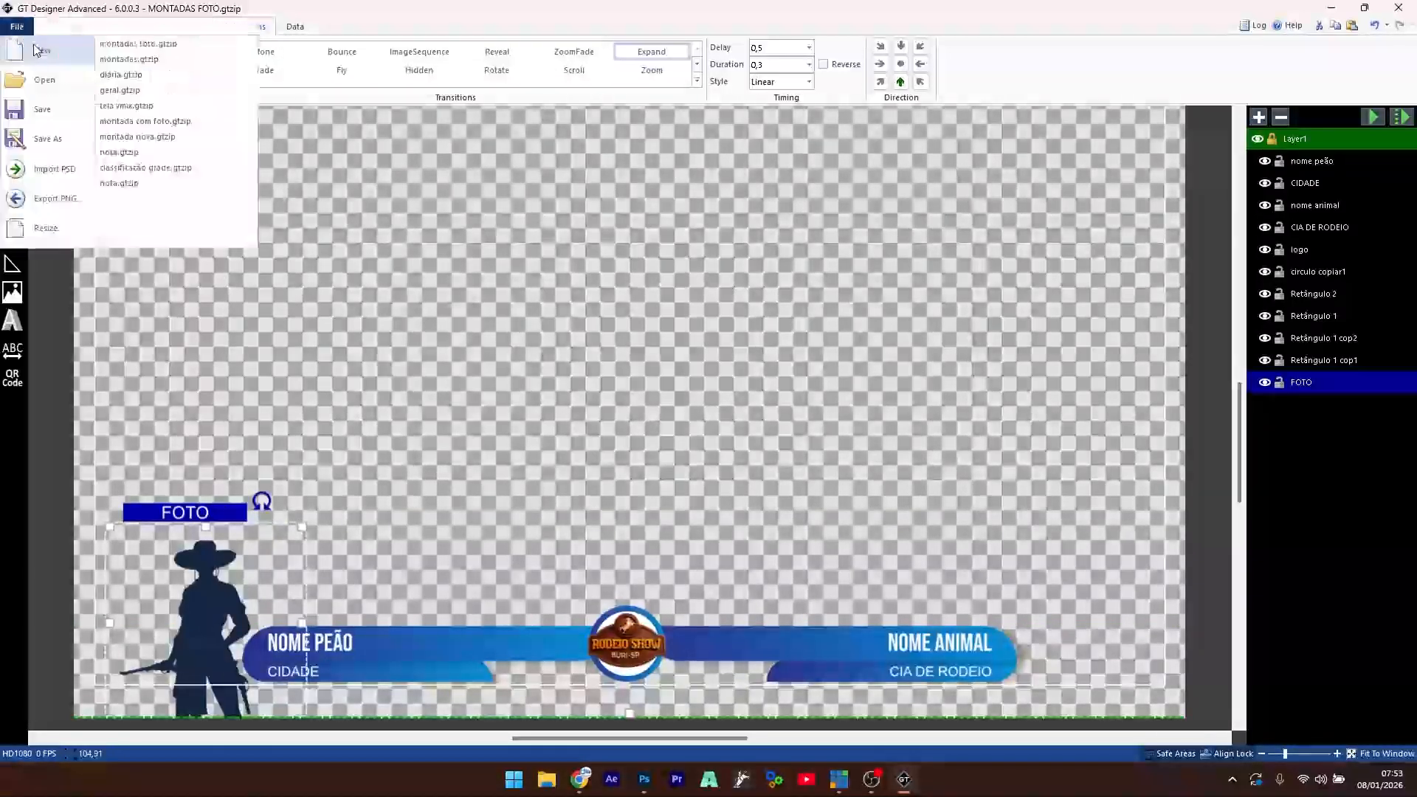
click(1301, 70)
- Return to vMix and reload input 2's title to pick up the enlarged photo
click(1331, 7)
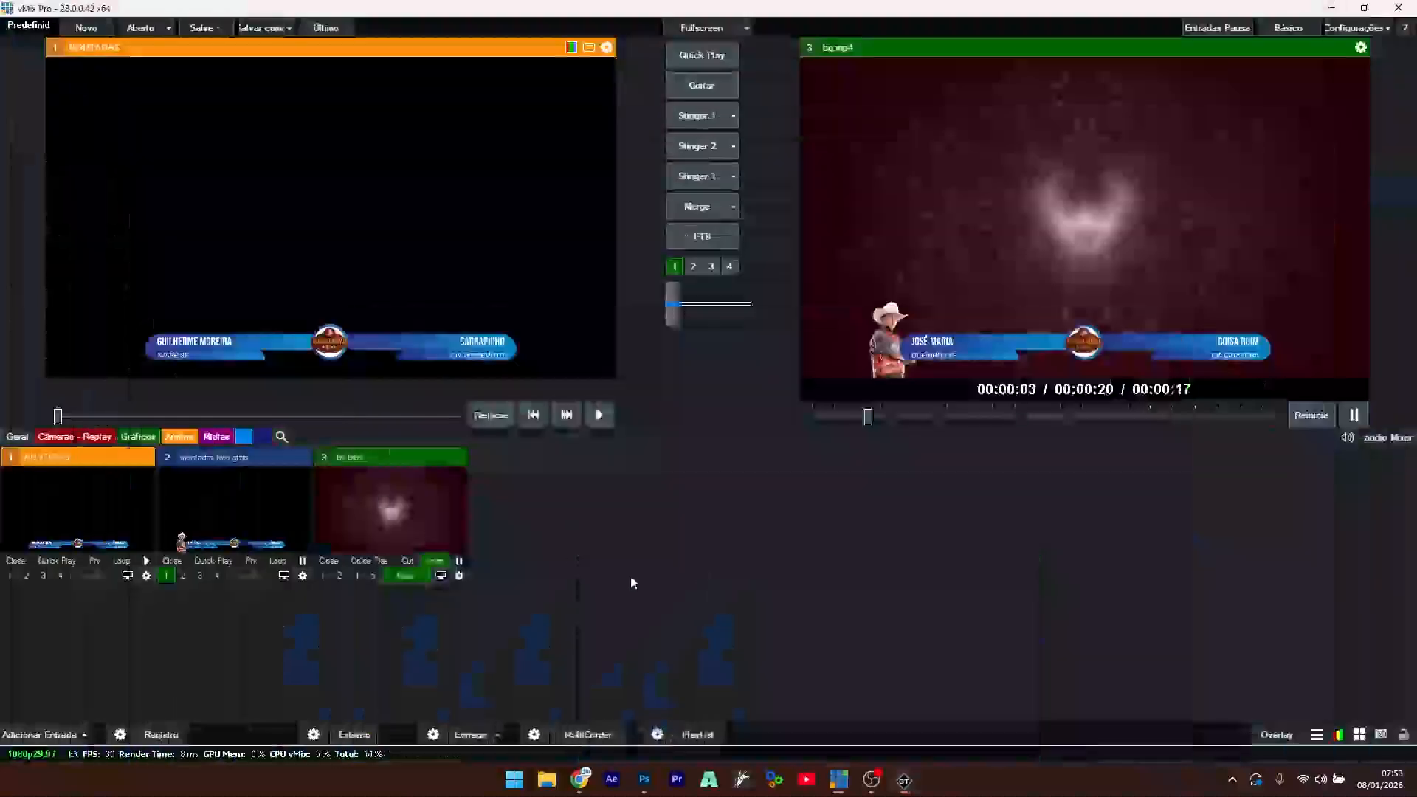
right_click(249, 510)
click(298, 534)
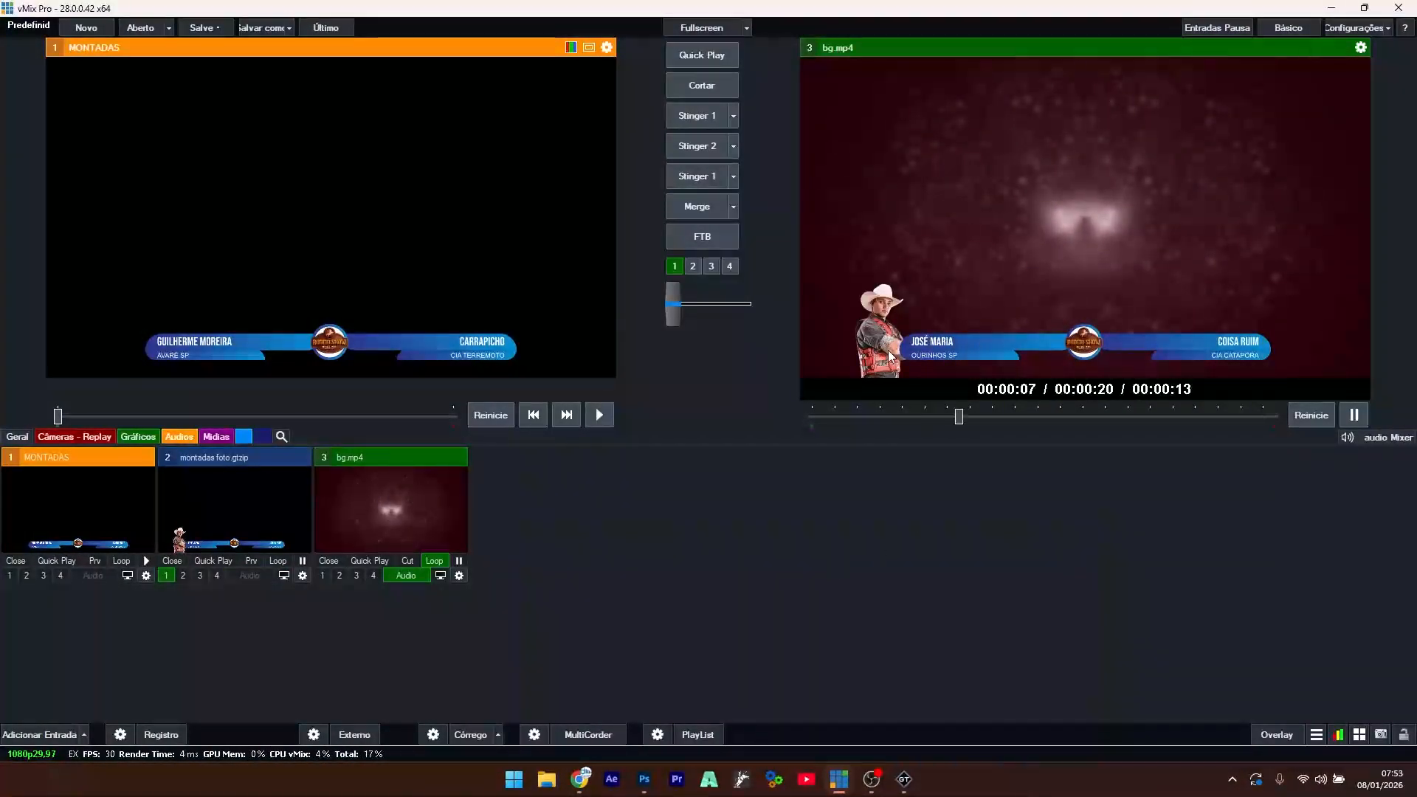
- Alternate input 2 between its second and first data rows on the output, ending on the first
right_click(234, 503)
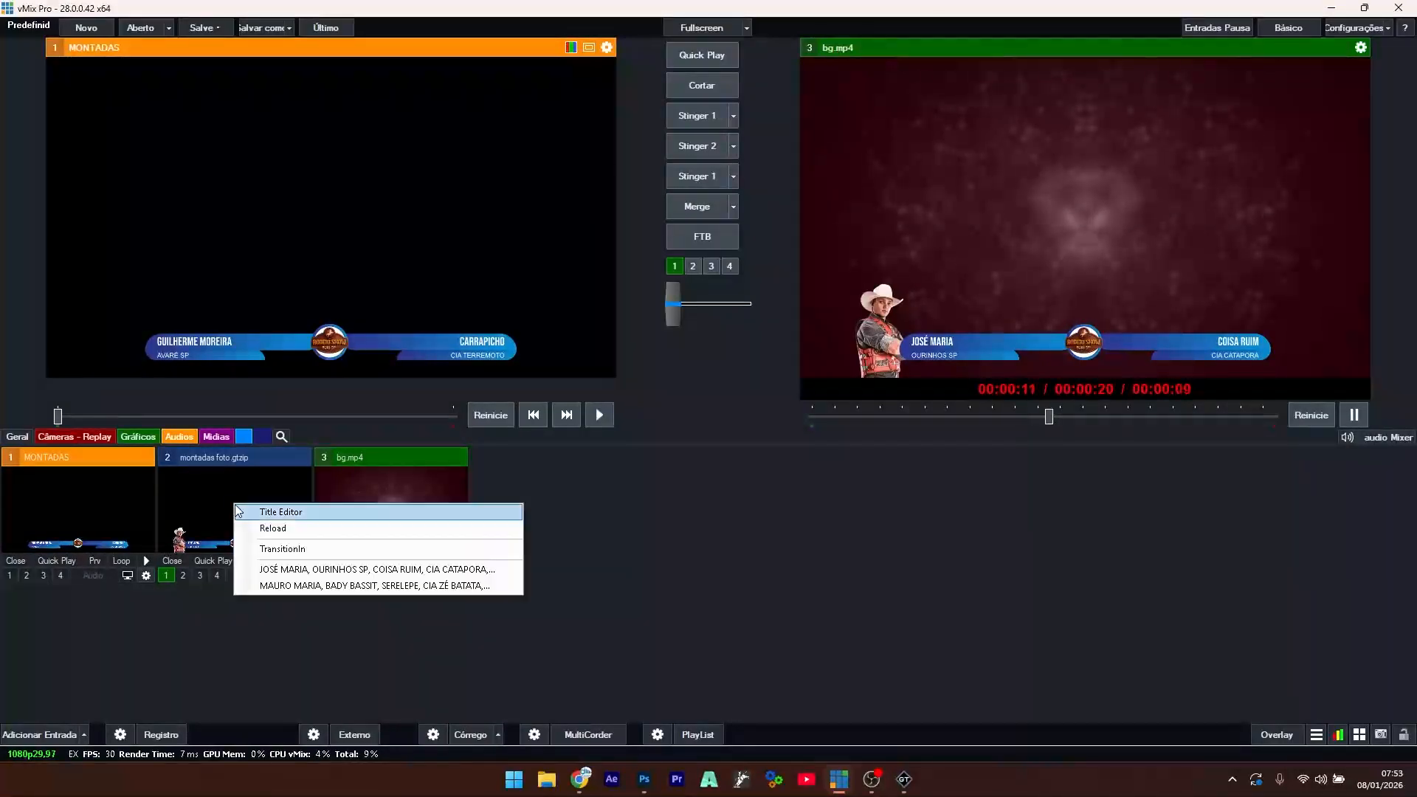
click(315, 586)
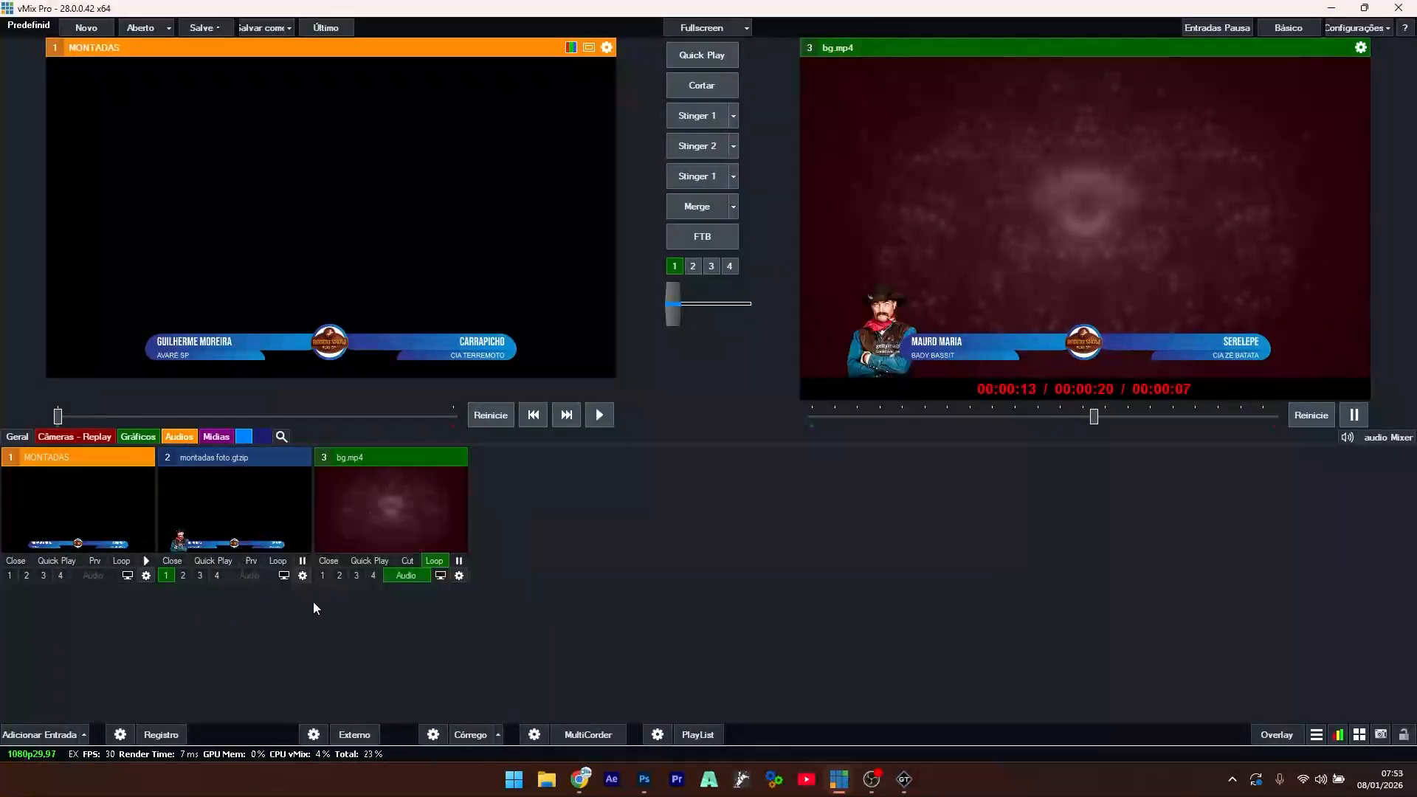
right_click(208, 529)
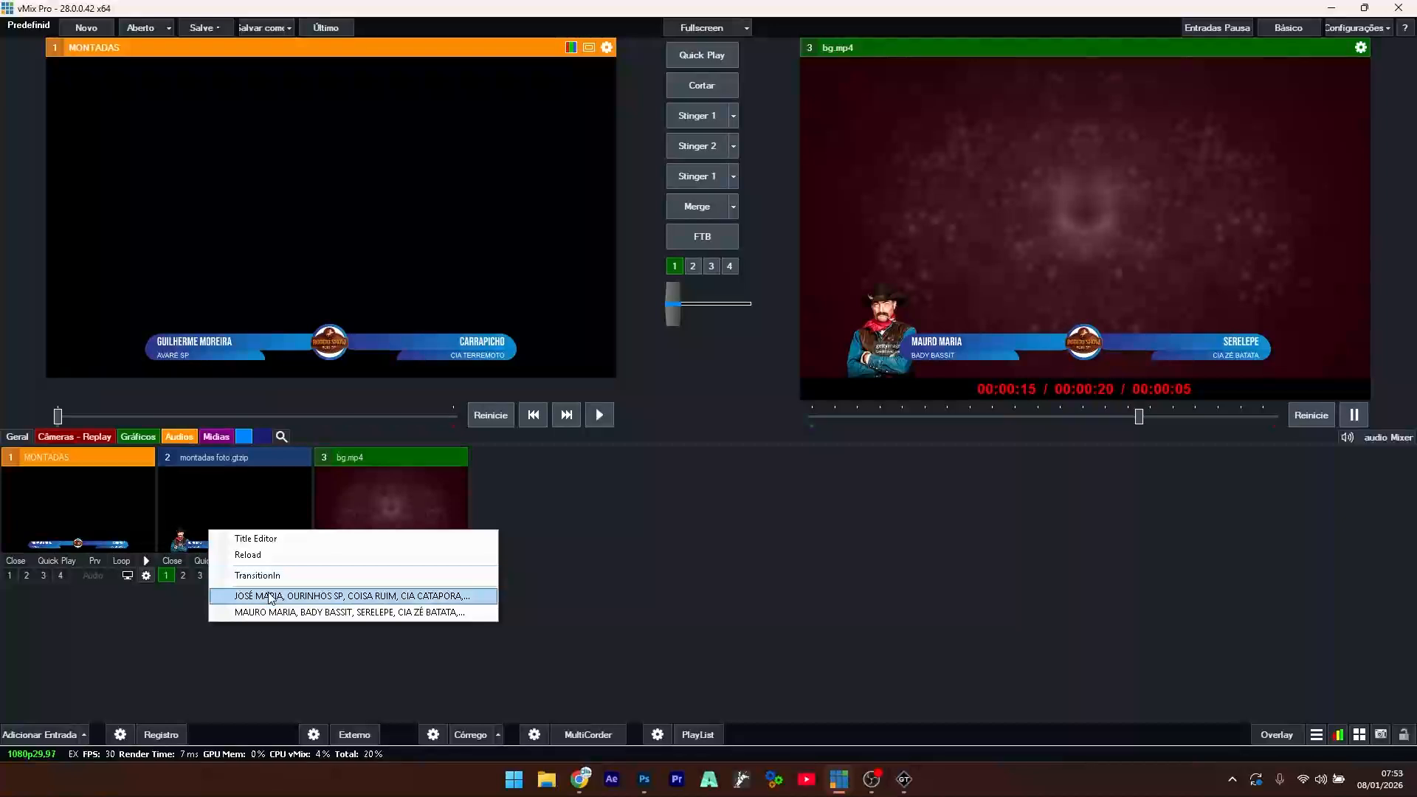
click(243, 591)
right_click(229, 519)
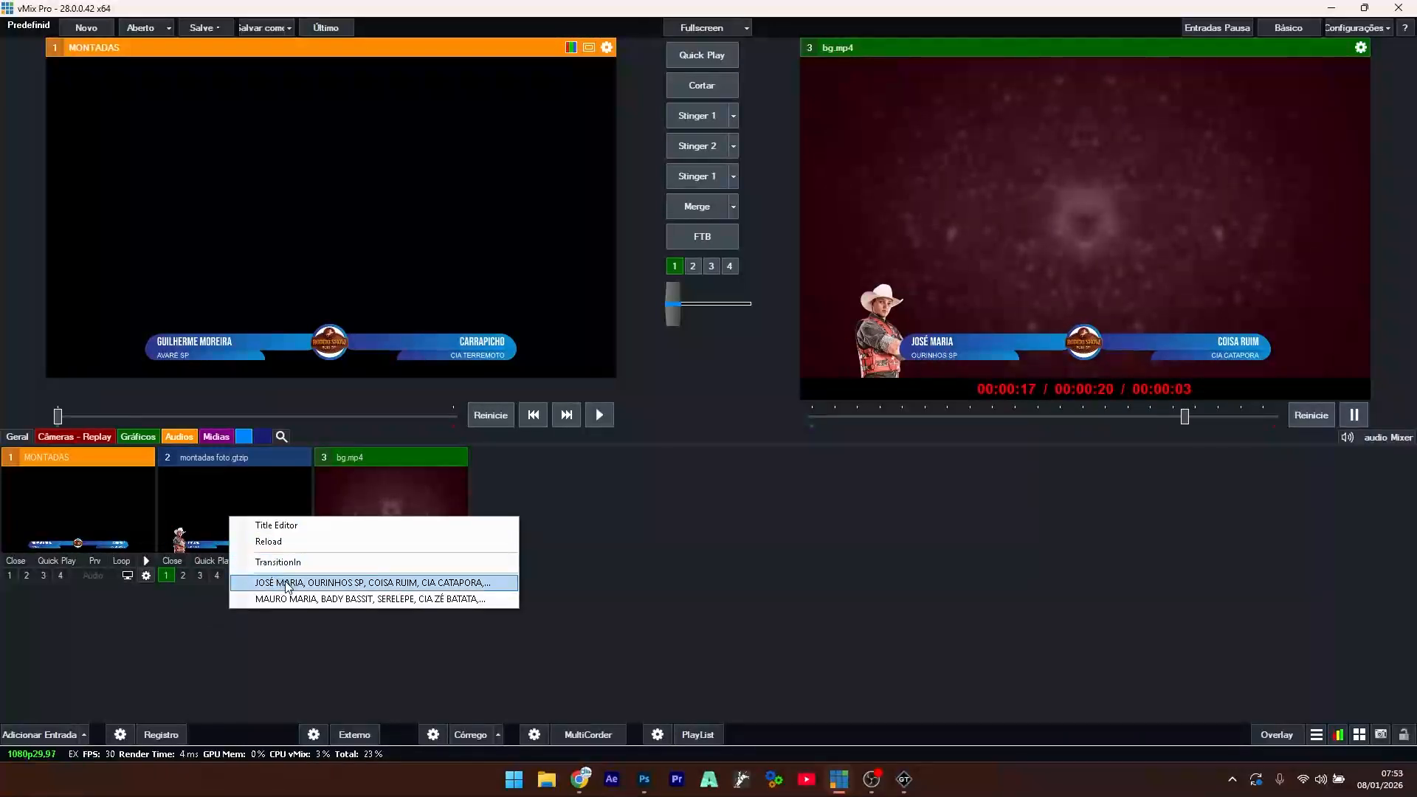
click(286, 585)
right_click(233, 499)
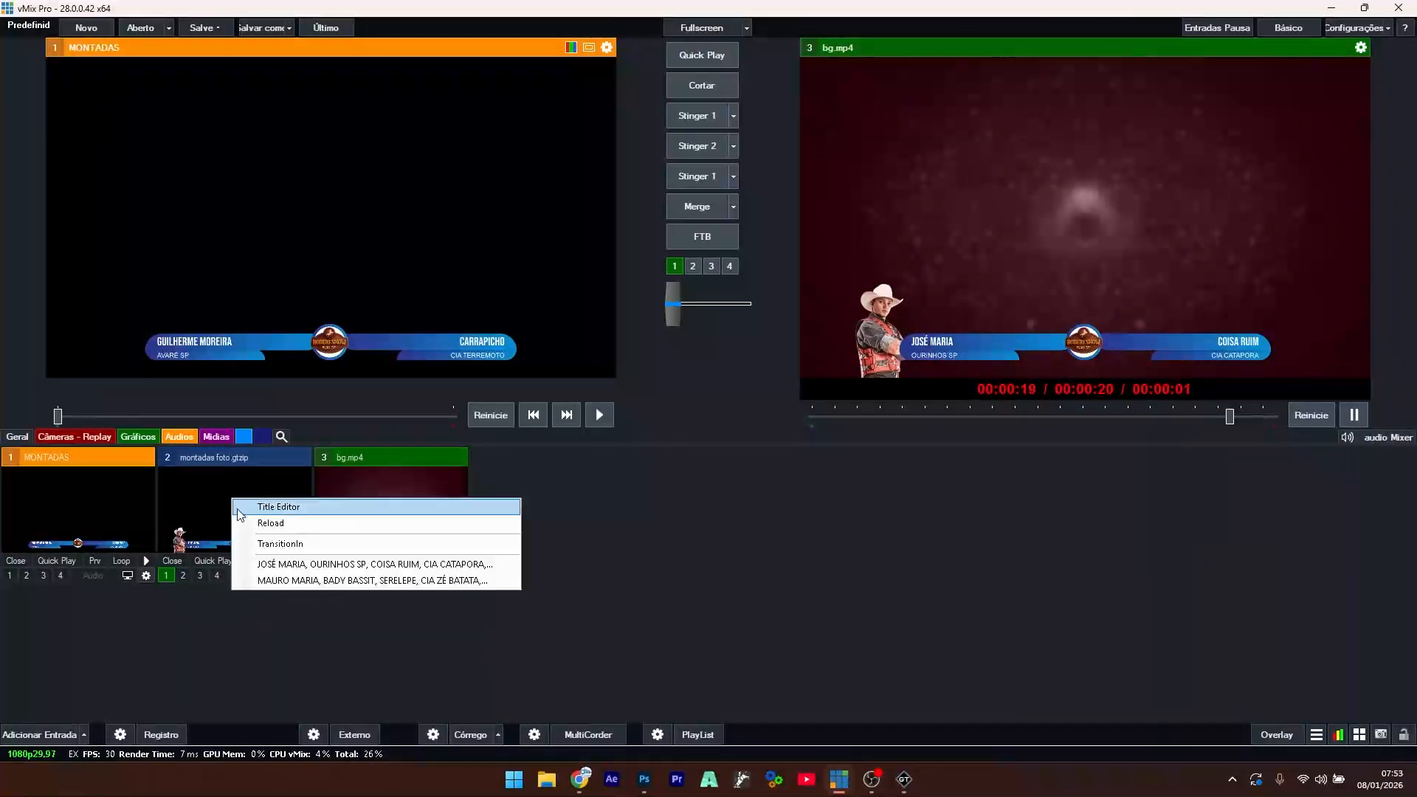
click(286, 581)
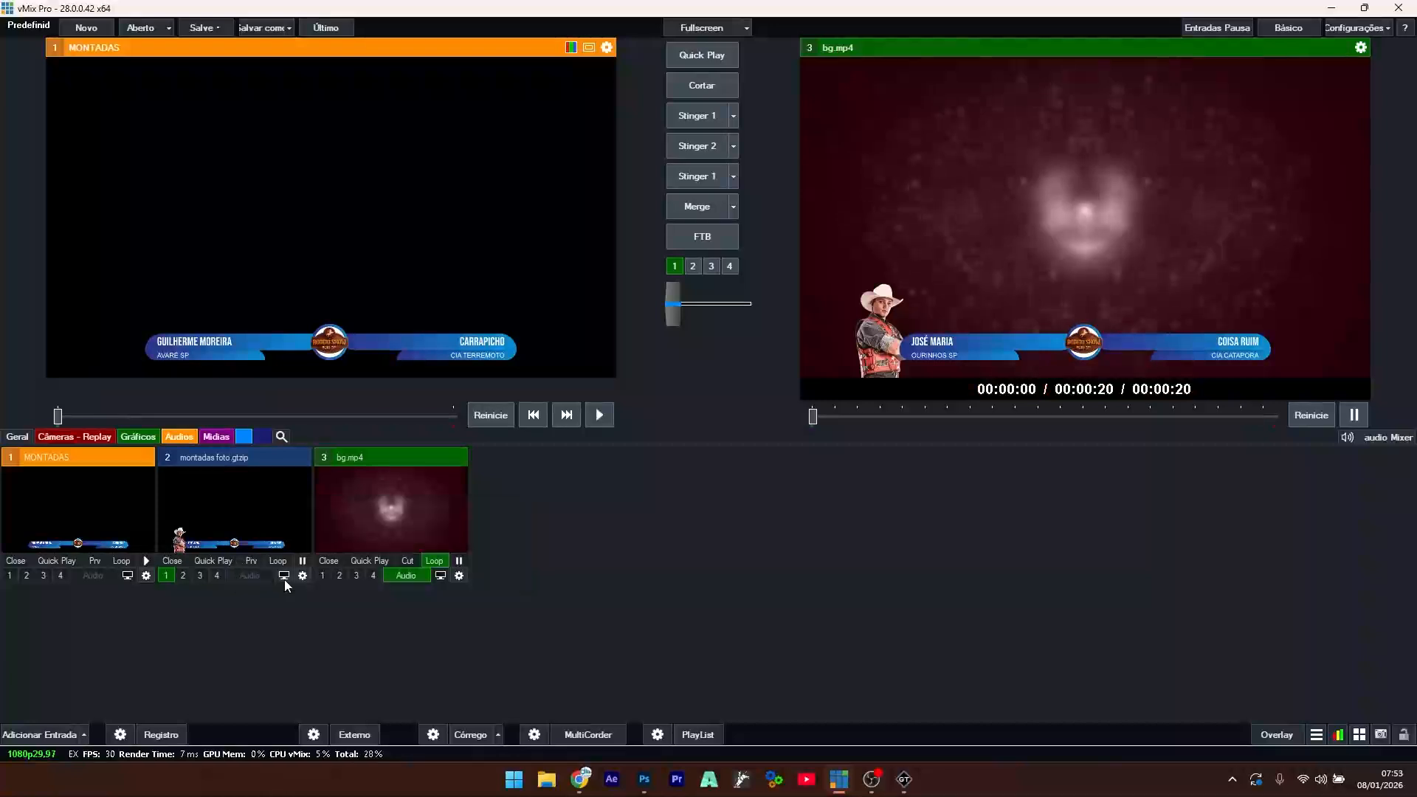
right_click(251, 514)
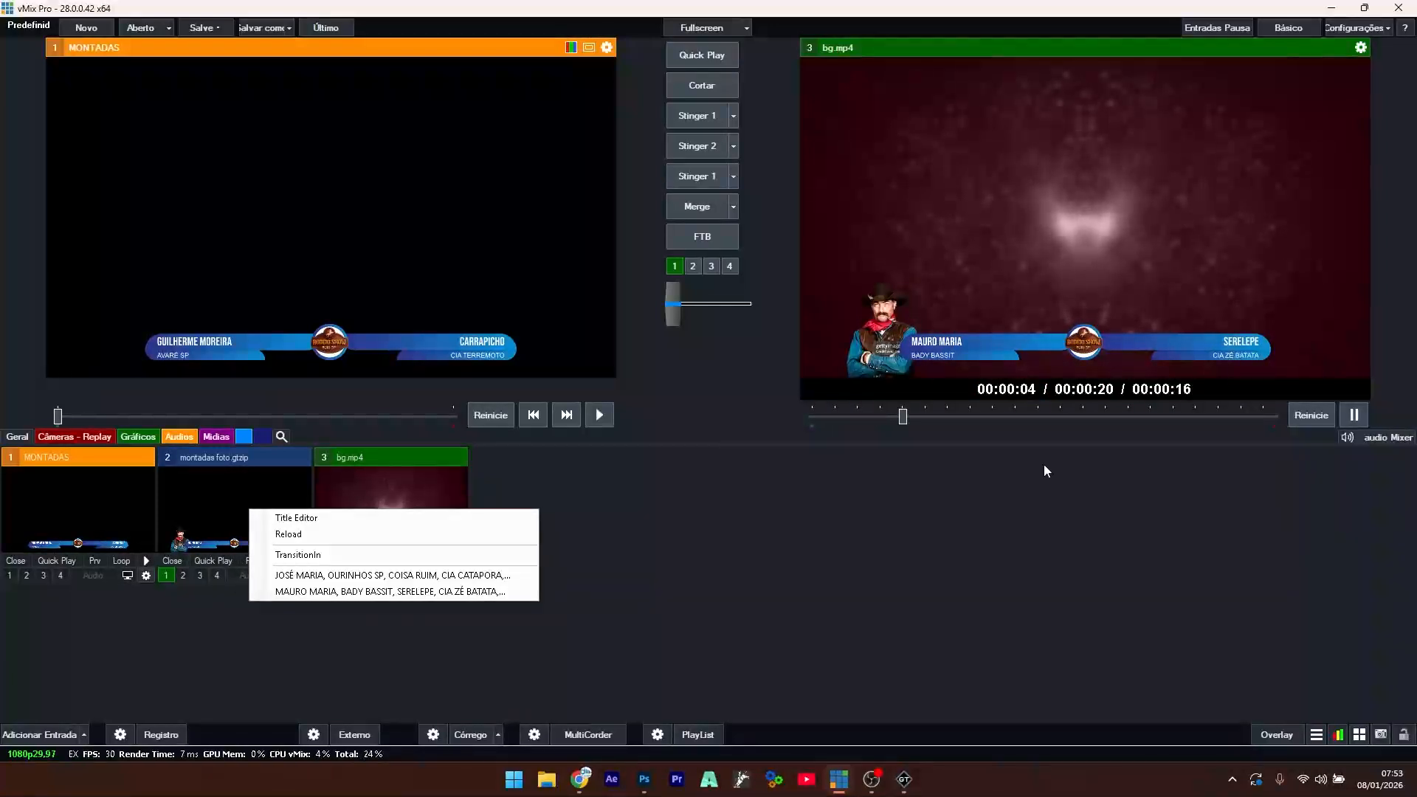
click(414, 577)
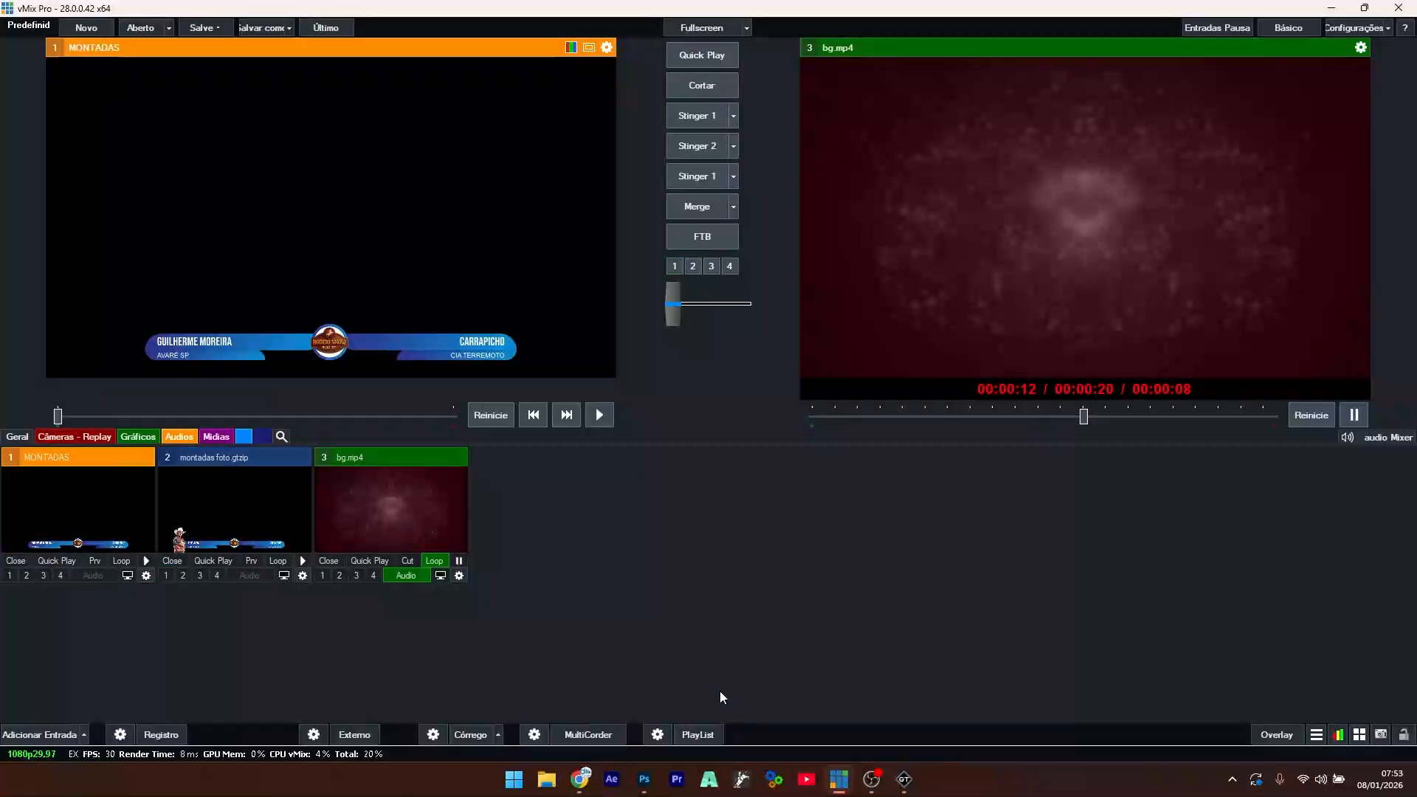
- In Photoshop's base montadas.psd, show and select the bottom reference image layer
click(643, 786)
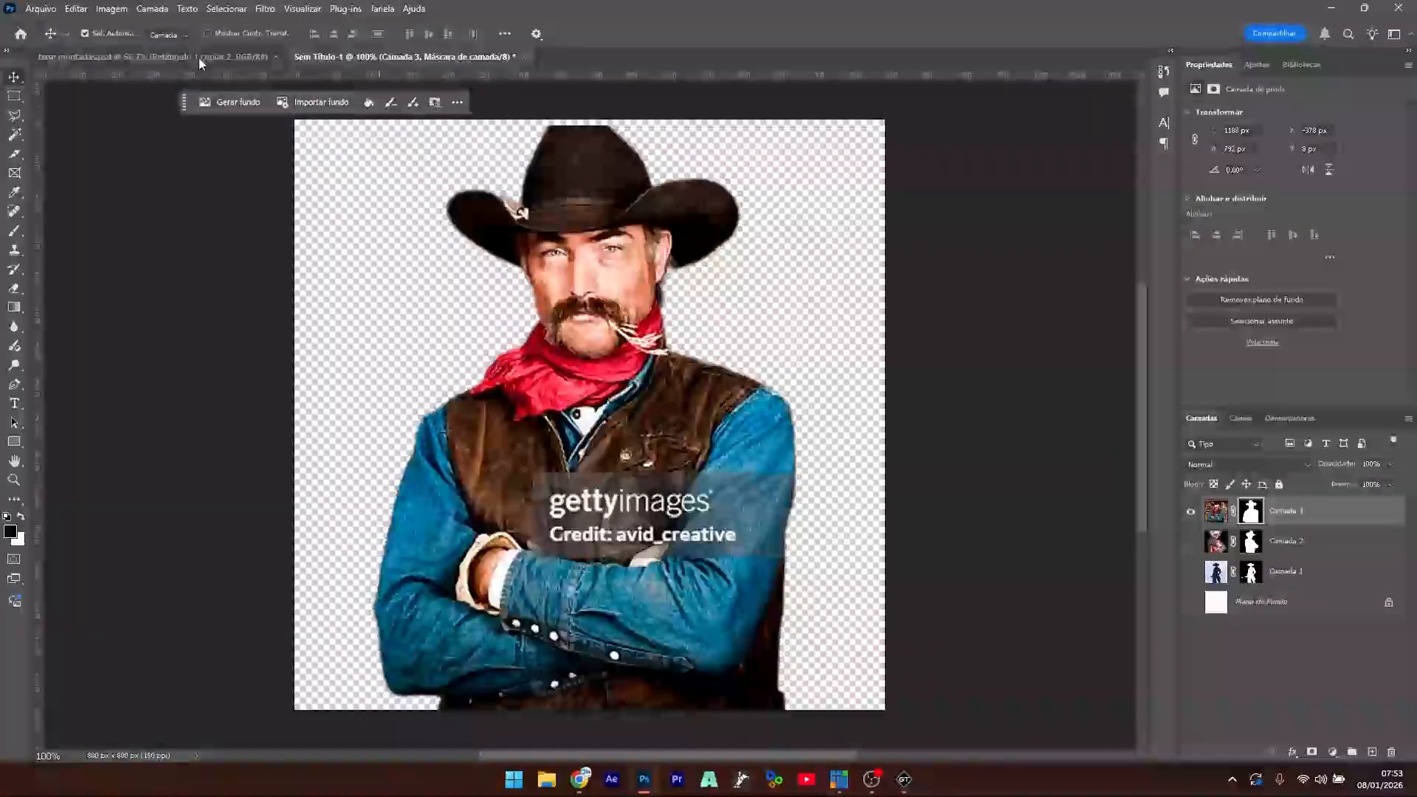
click(199, 59)
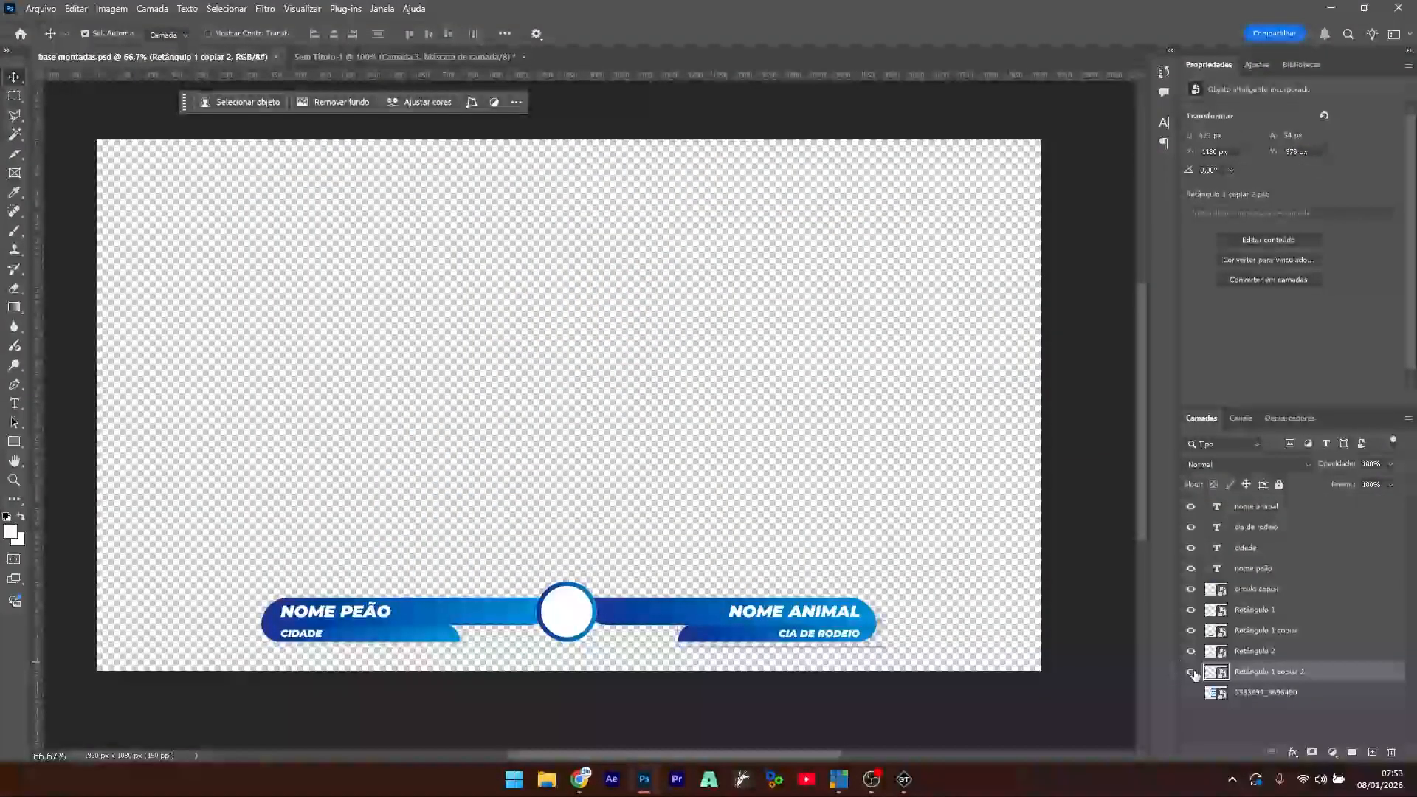
click(1190, 692)
click(1265, 692)
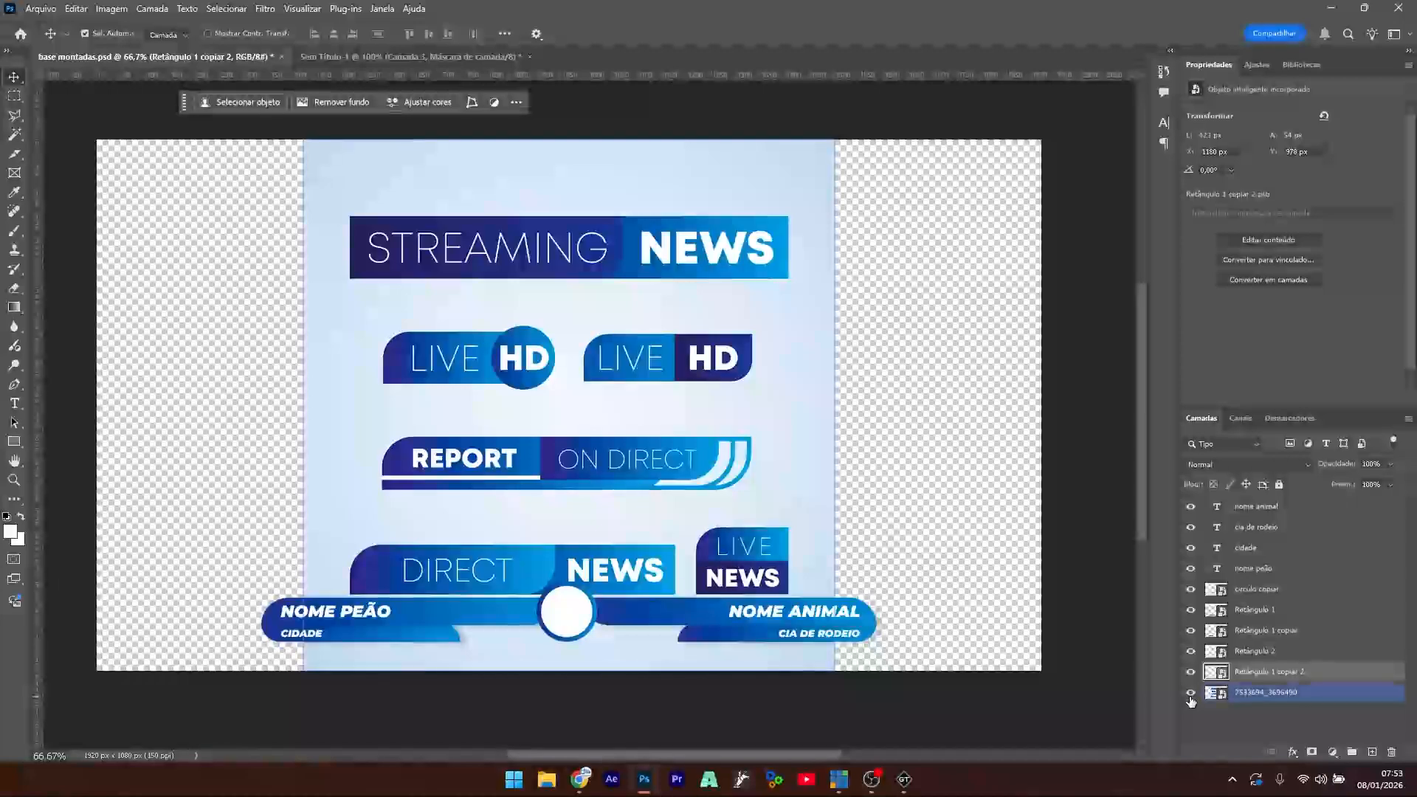
- Align the reference news-graphics image to the canvas top, then hide it
drag(643, 359, 602, 329)
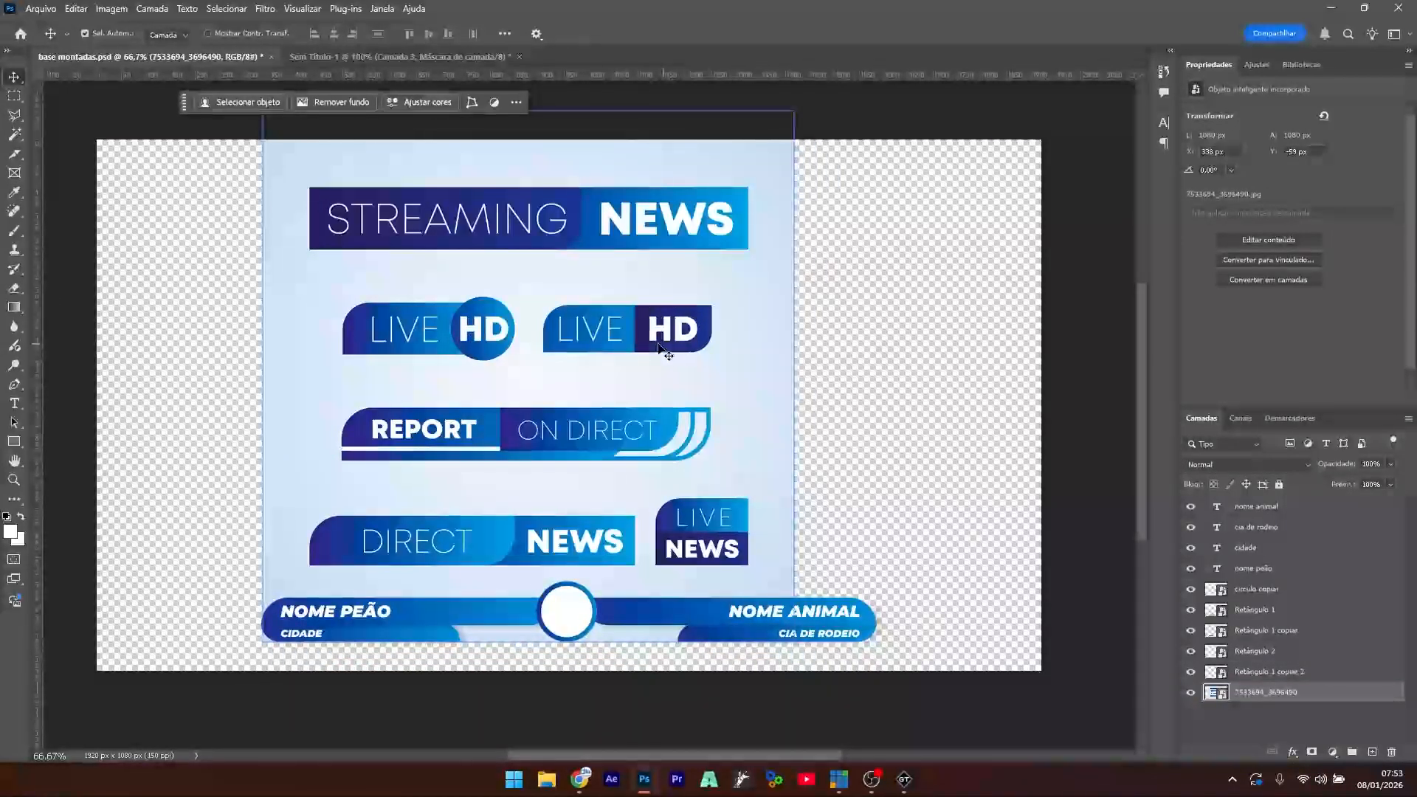
mouse_move(454, 331)
mouse_down()
mouse_move(430, 342)
mouse_move(447, 351)
mouse_up()
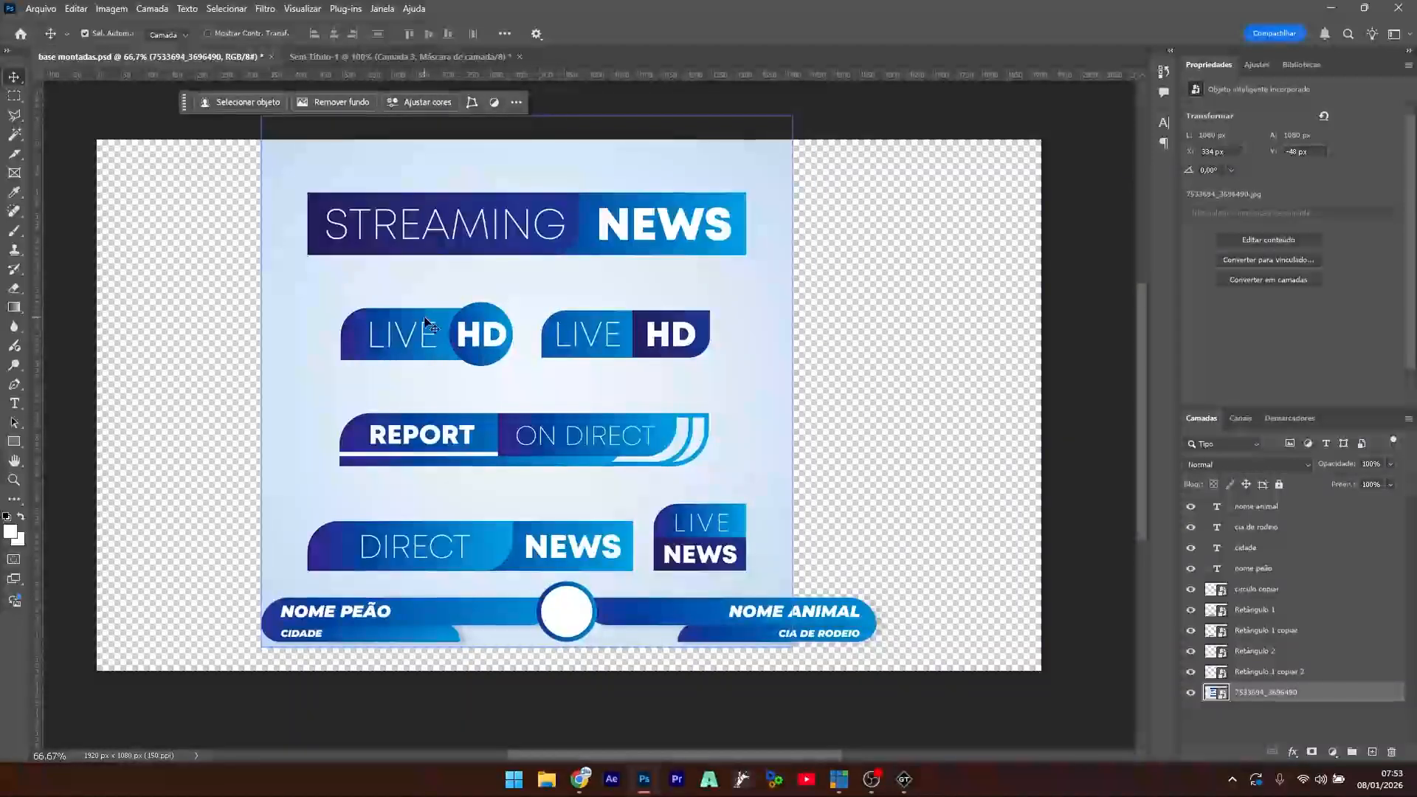
drag(560, 268, 551, 291)
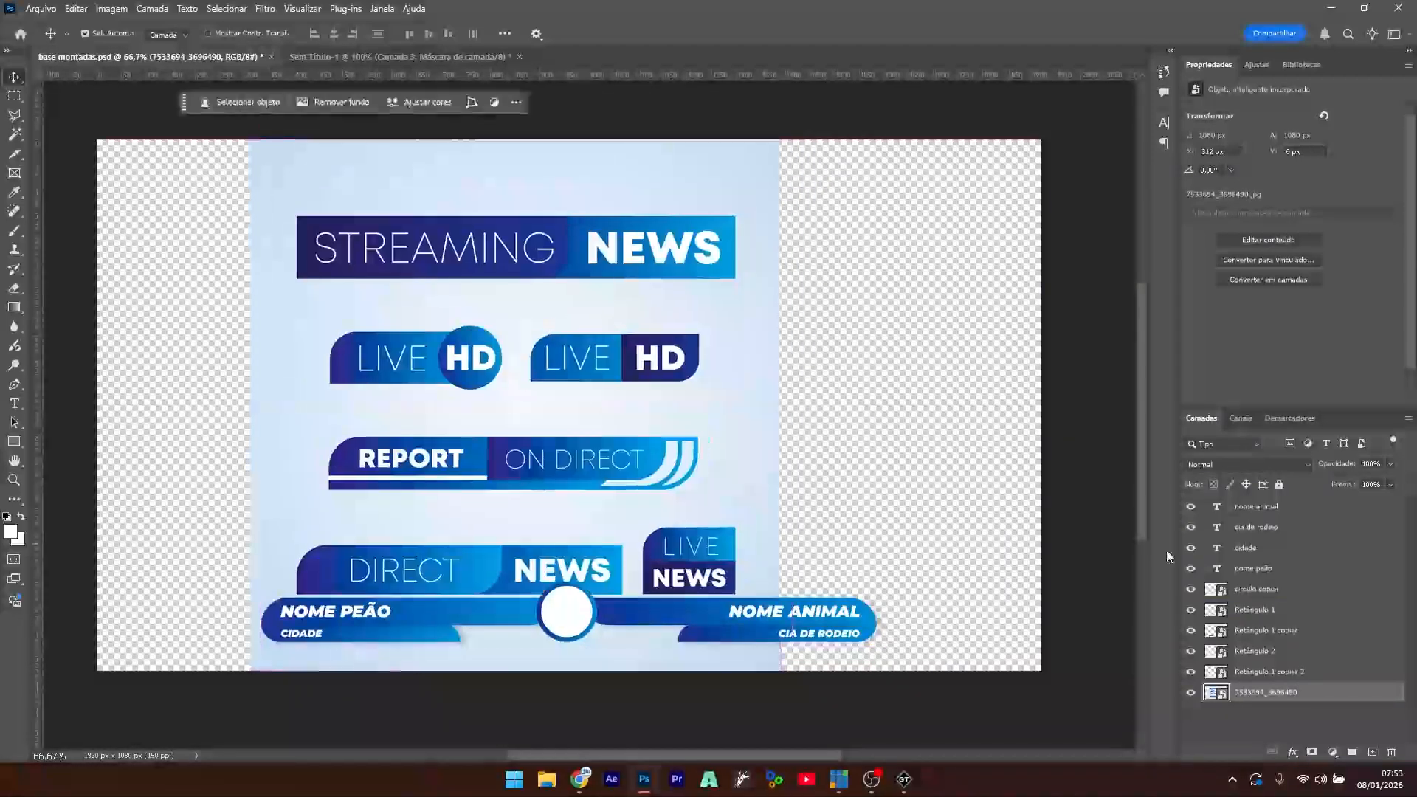
click(1189, 693)
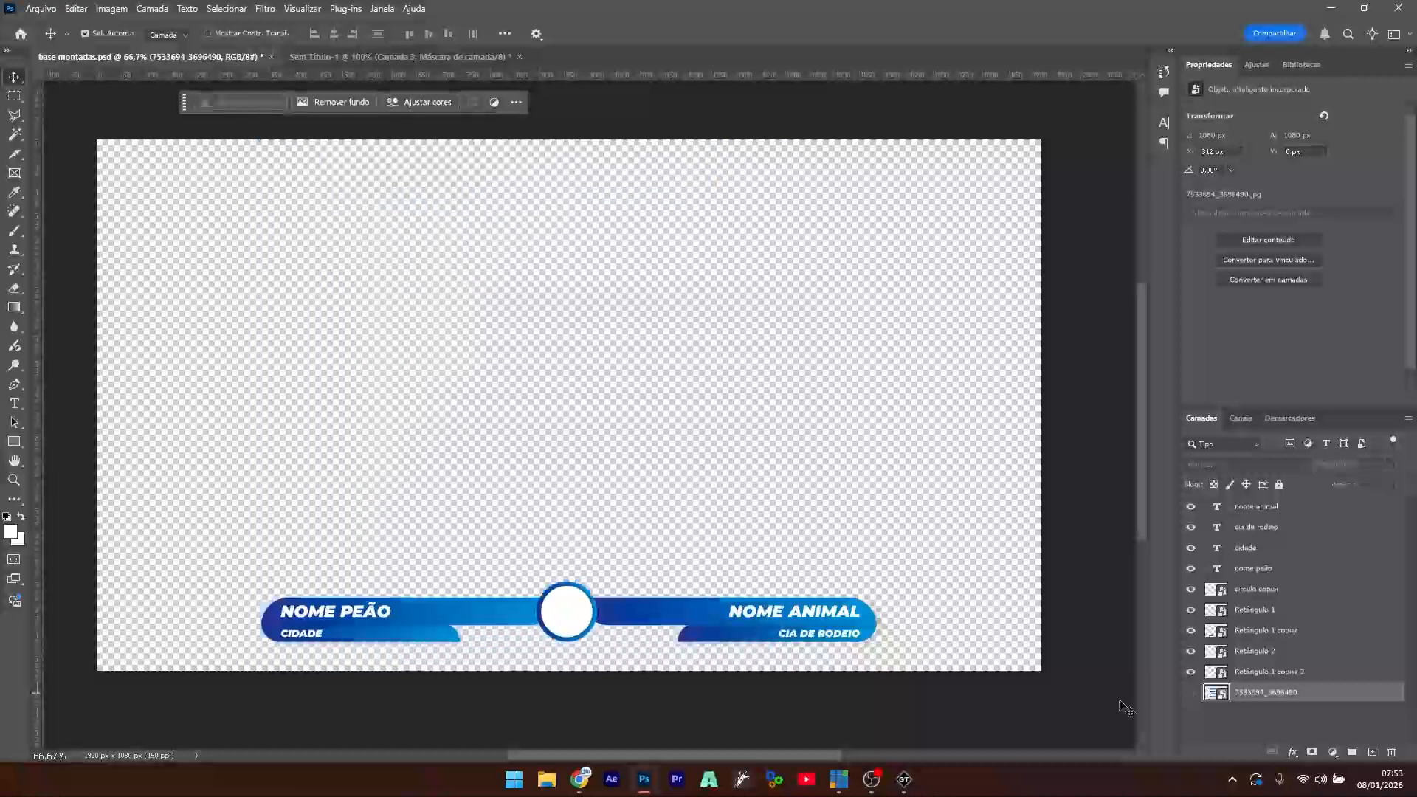
click(480, 618)
- Alt-drag a copy of the blue bar and white circle upward onto the empty canvas, cancelling a trial stretch
shift+click(563, 611)
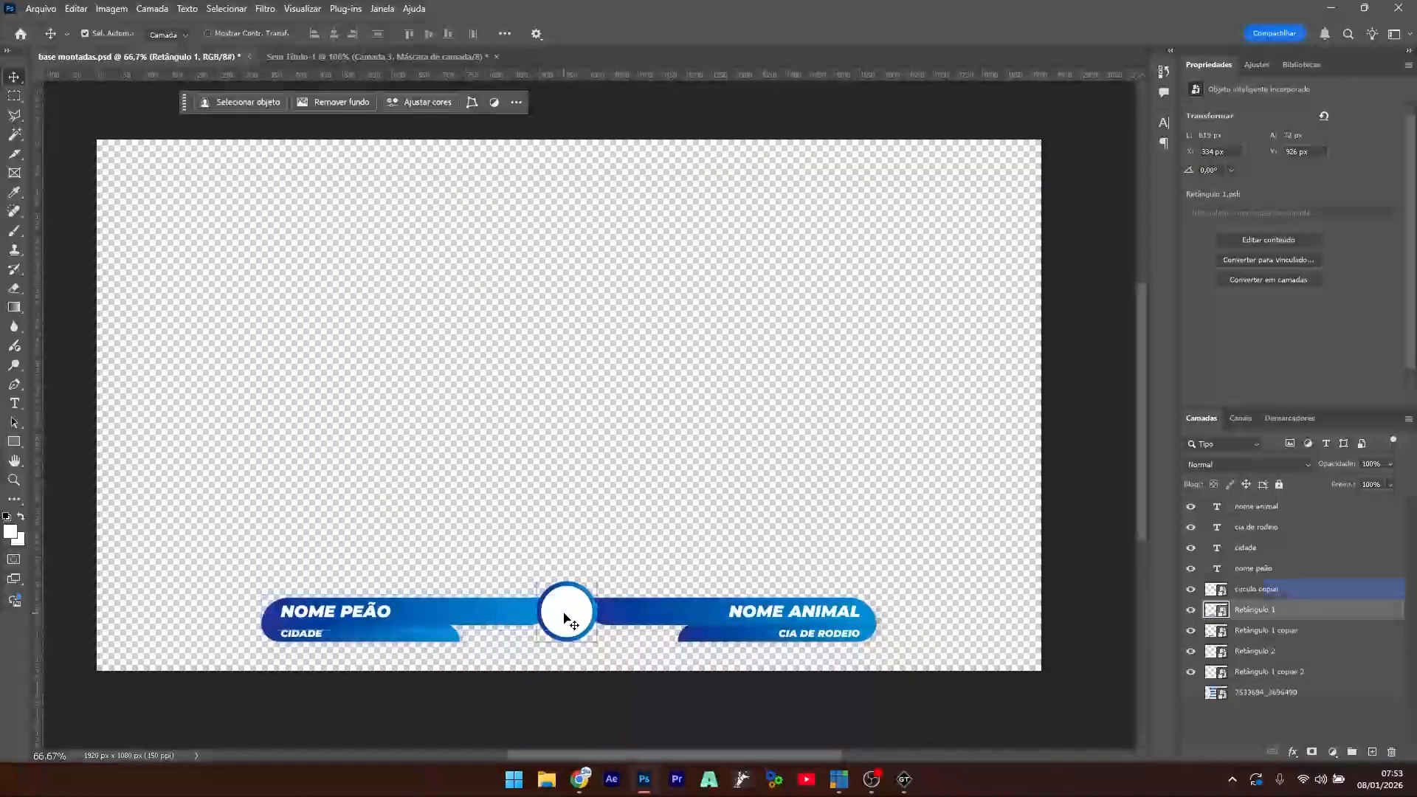
drag(563, 617, 652, 363)
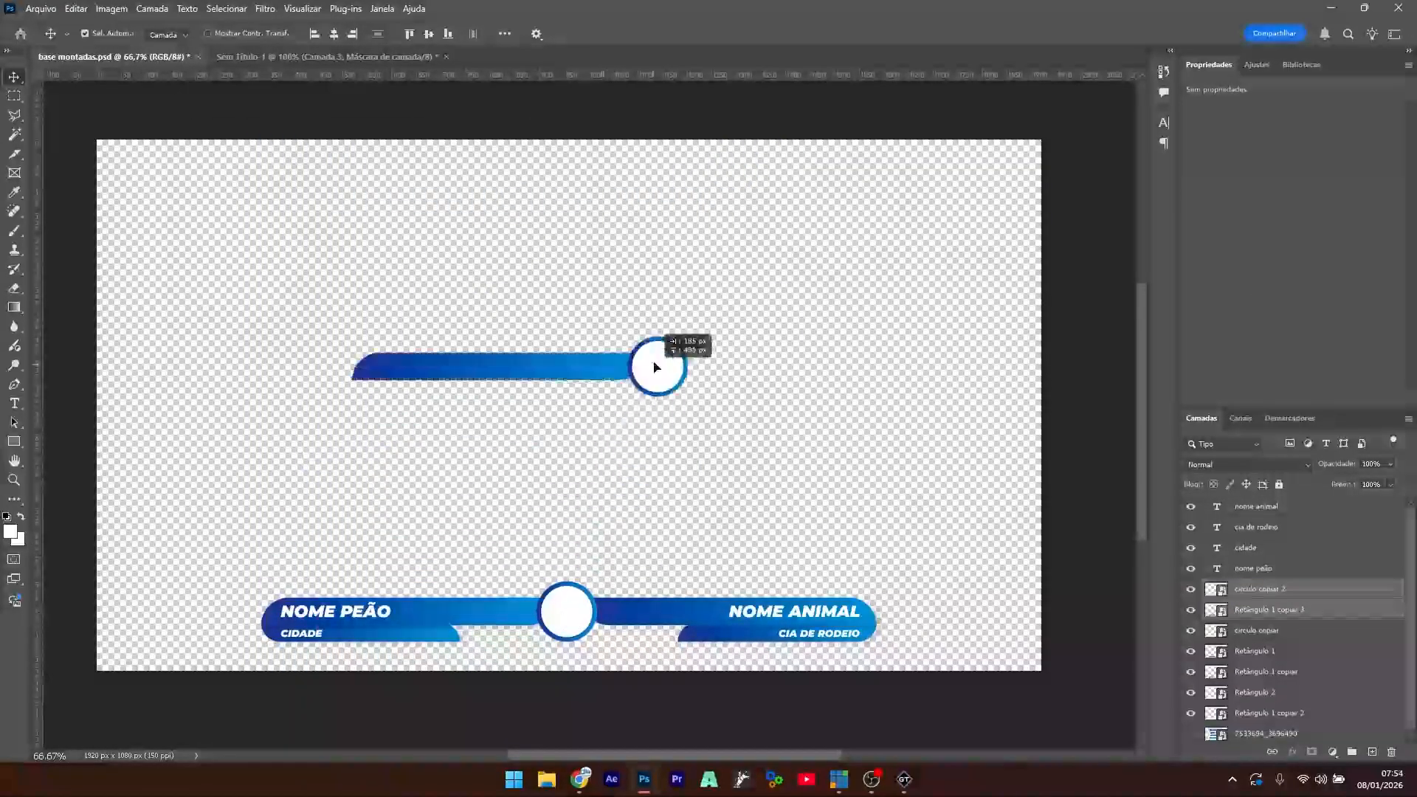
key(ctrl+t)
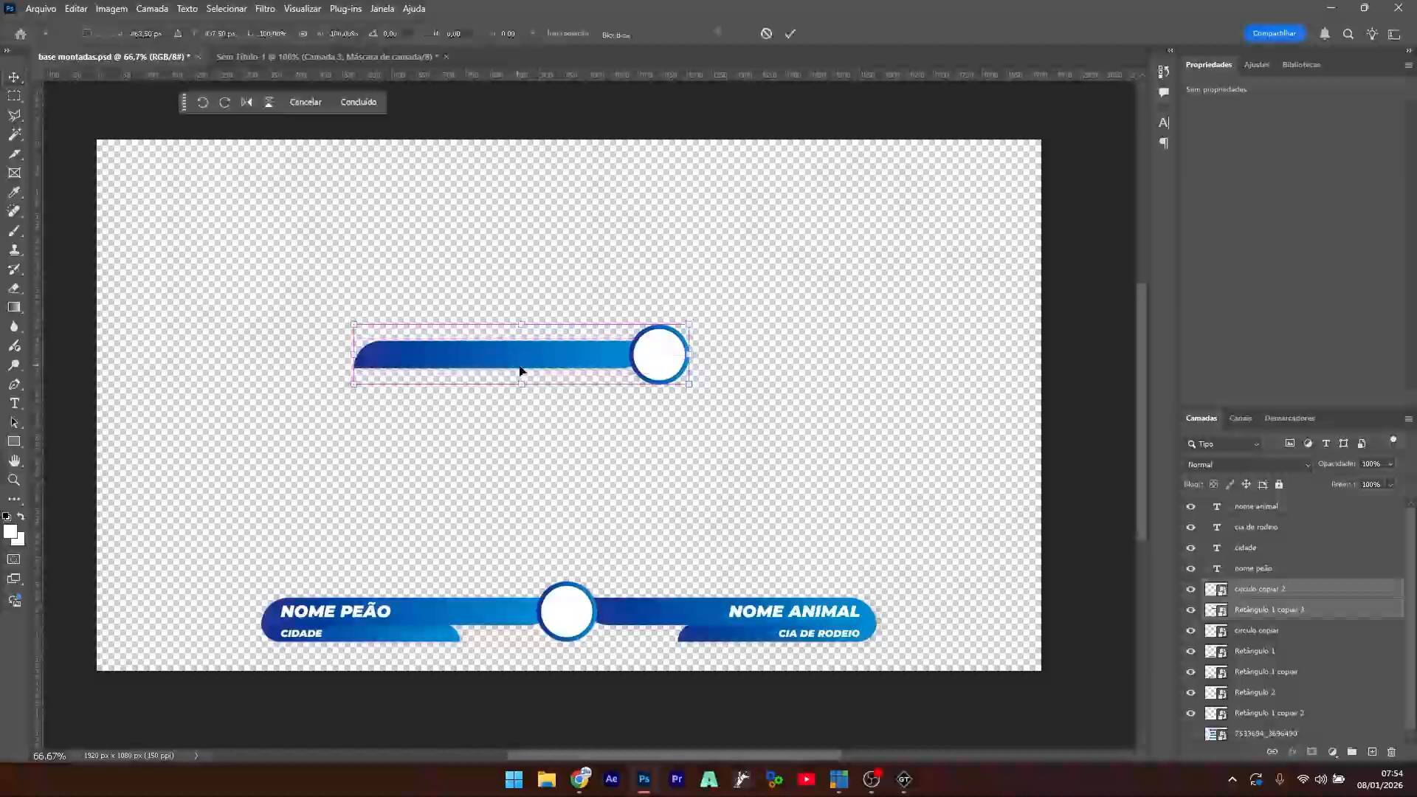
drag(521, 384, 522, 405)
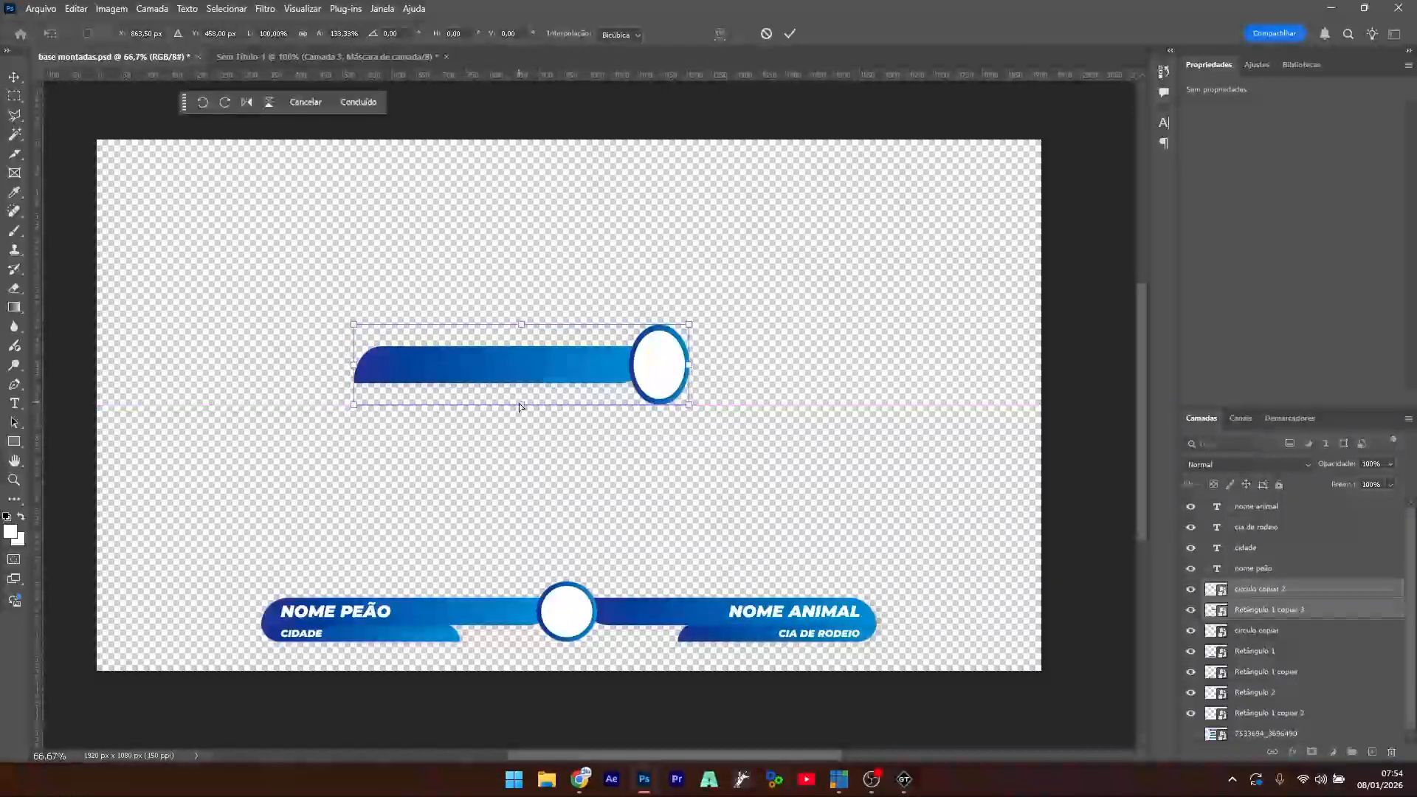
key(ctrl+z)
click(596, 276)
- Resize the copied blue bar taller and narrower and nudge it up slightly
click(528, 392)
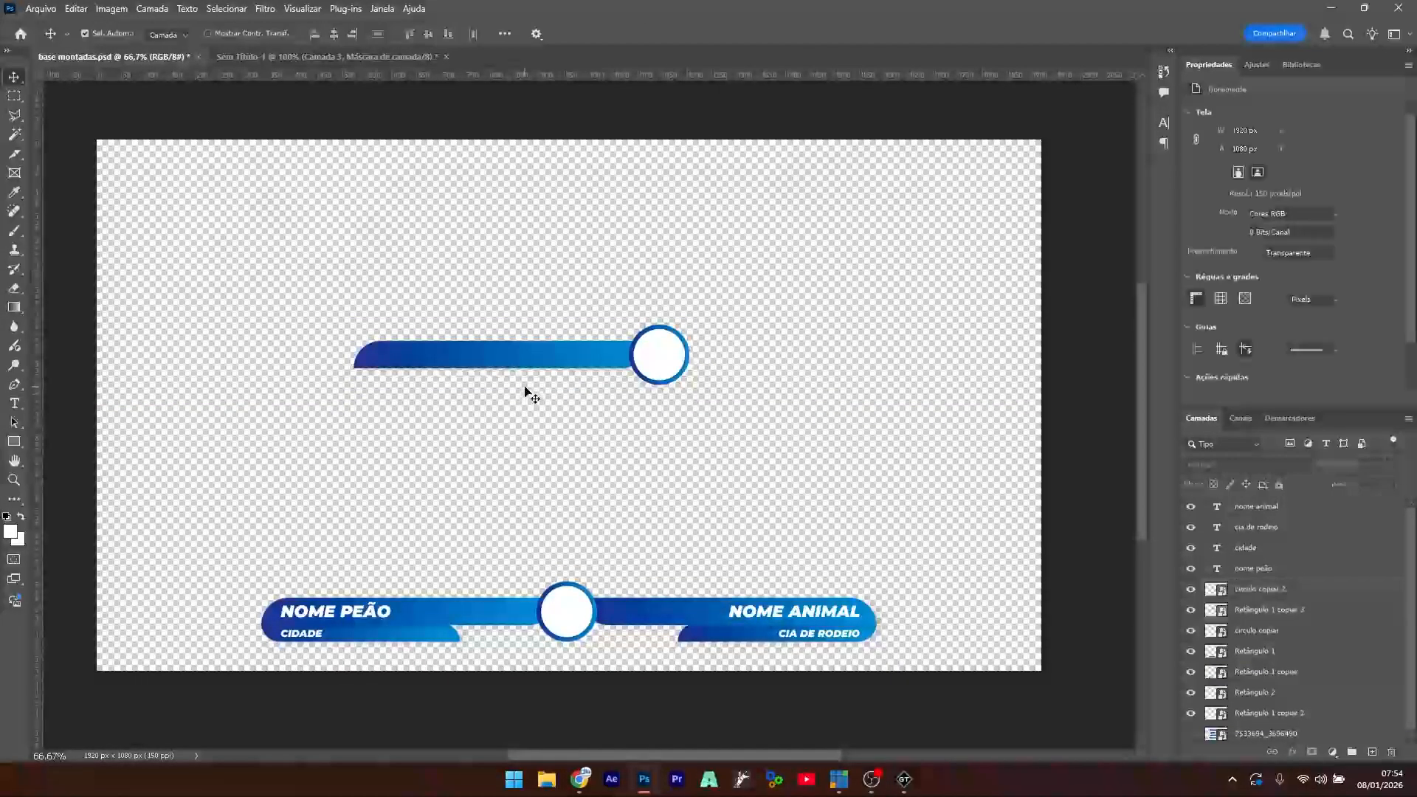
click(552, 360)
key(ctrl+t)
drag(507, 375, 508, 400)
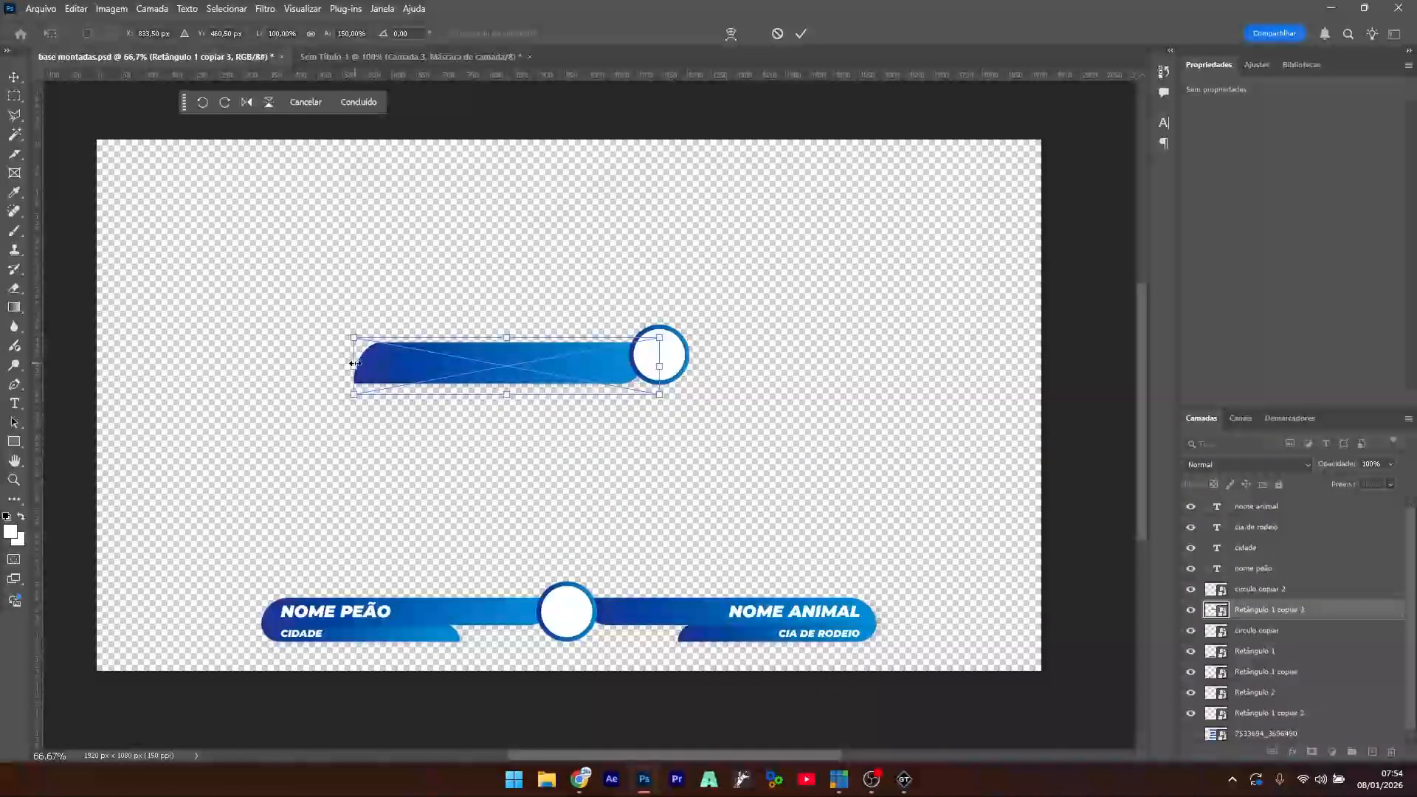
drag(355, 363, 423, 362)
drag(552, 386, 563, 377)
key(Return)
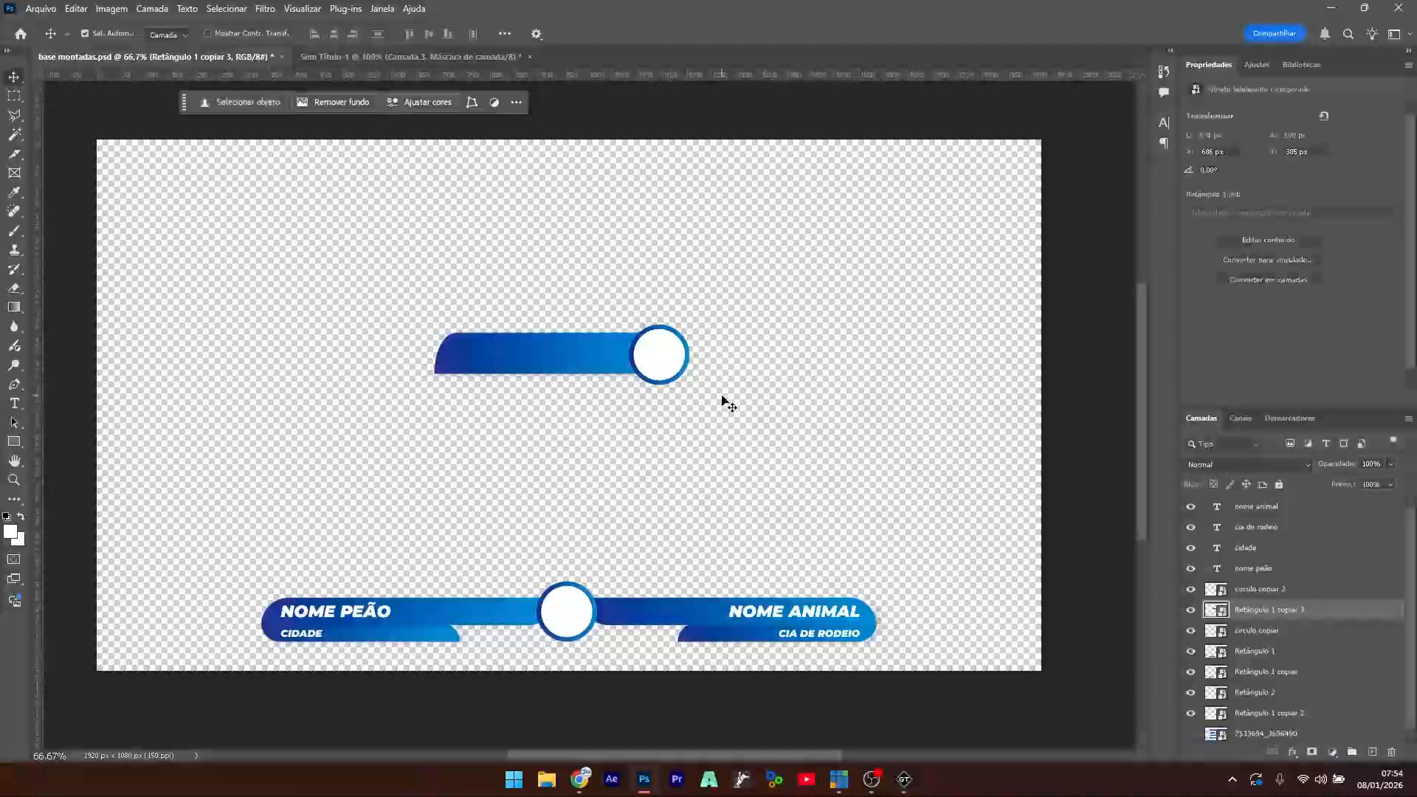
- Delete the copied blue bar and draw a 409 × 112 px rounded rectangle running into the circle
click(729, 406)
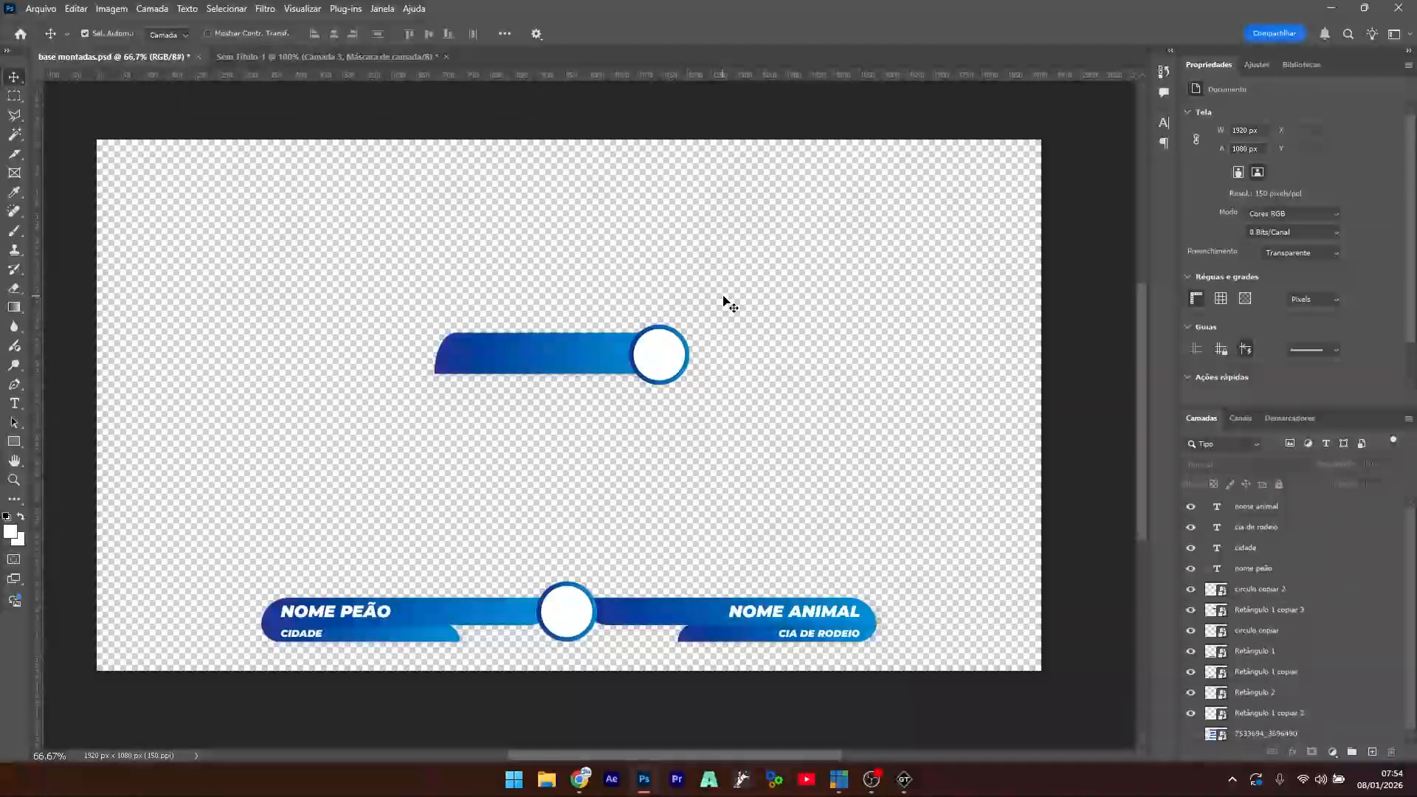
click(579, 355)
key(Delete)
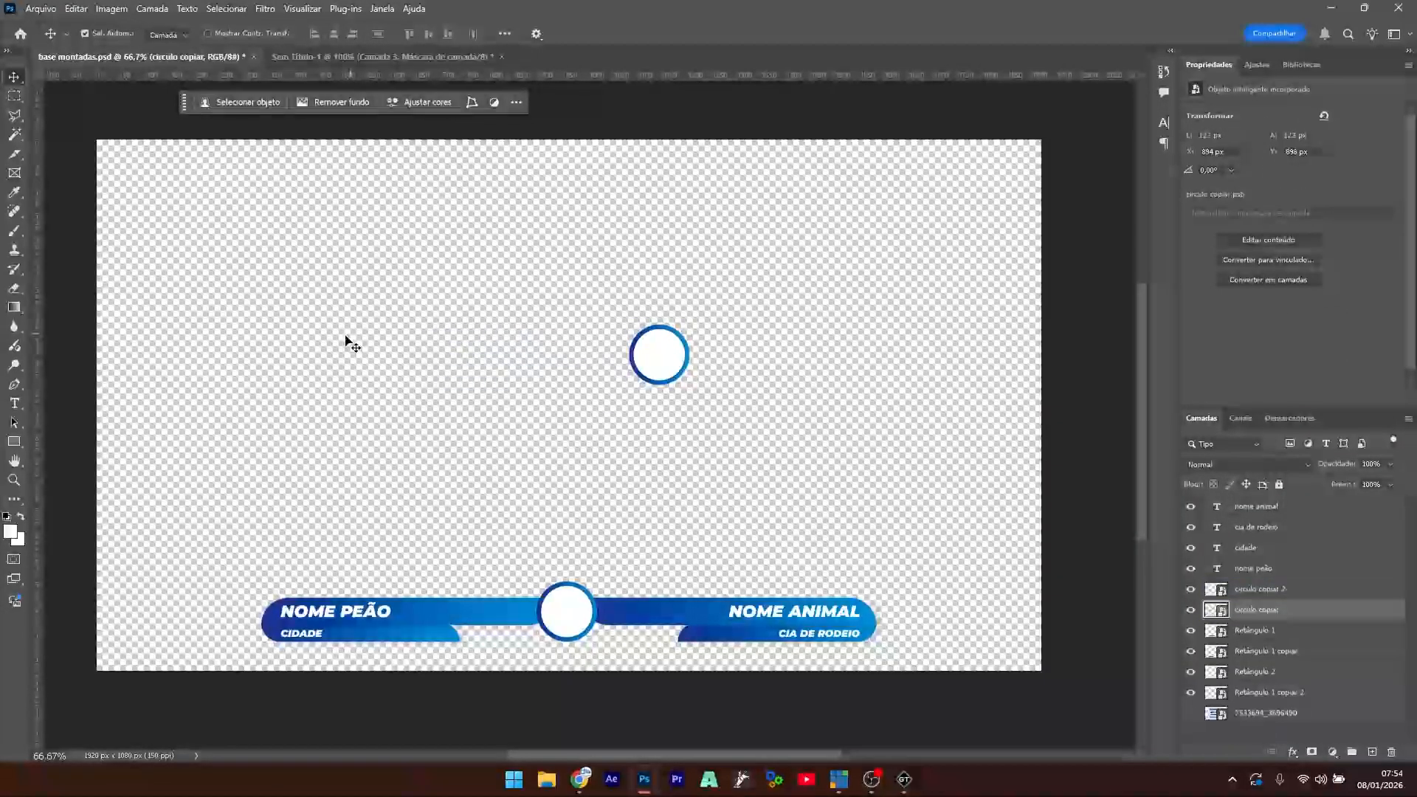
click(28, 440)
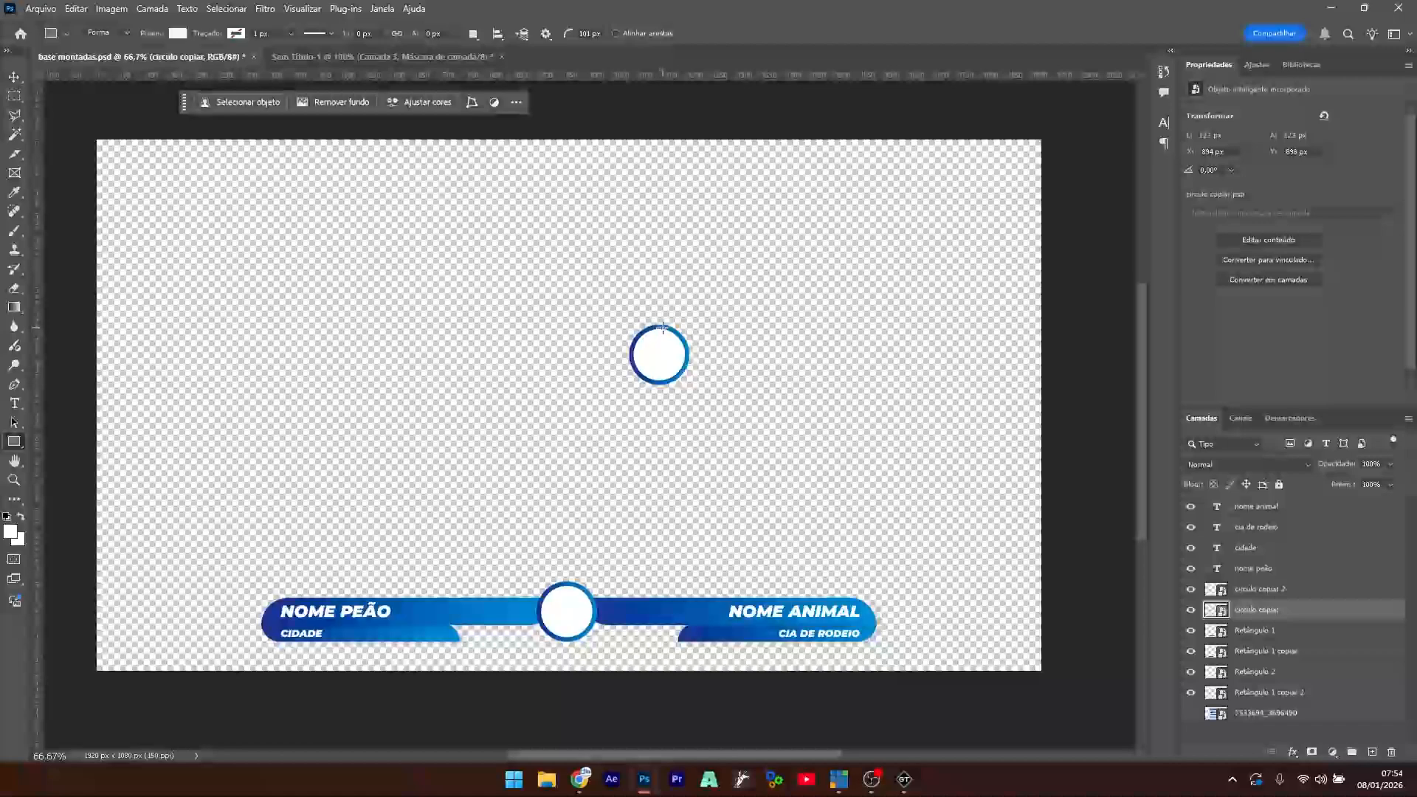
drag(662, 327, 463, 381)
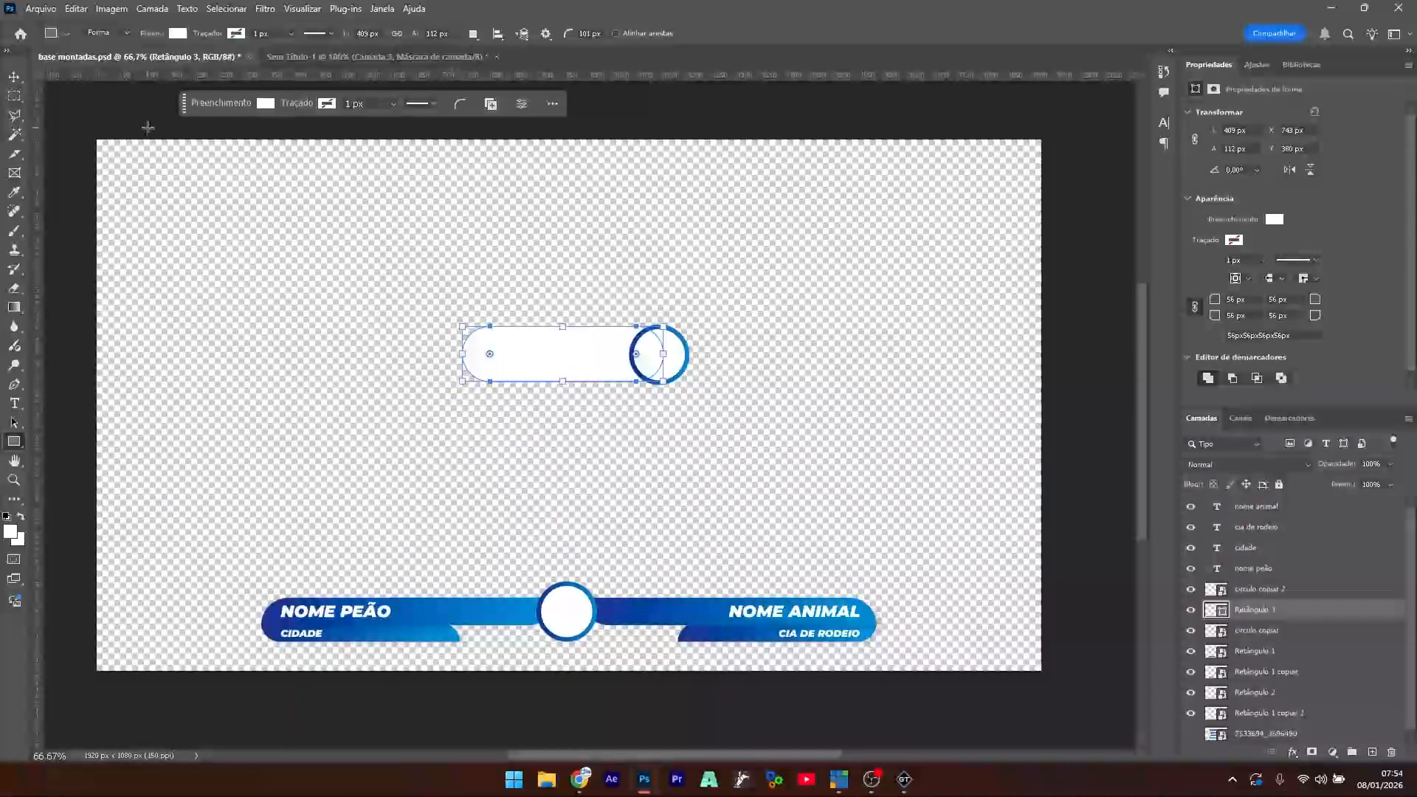
- Give the new rounded bar Retângulo 3 a blue Gradient Overlay and align it against the circle
click(15, 76)
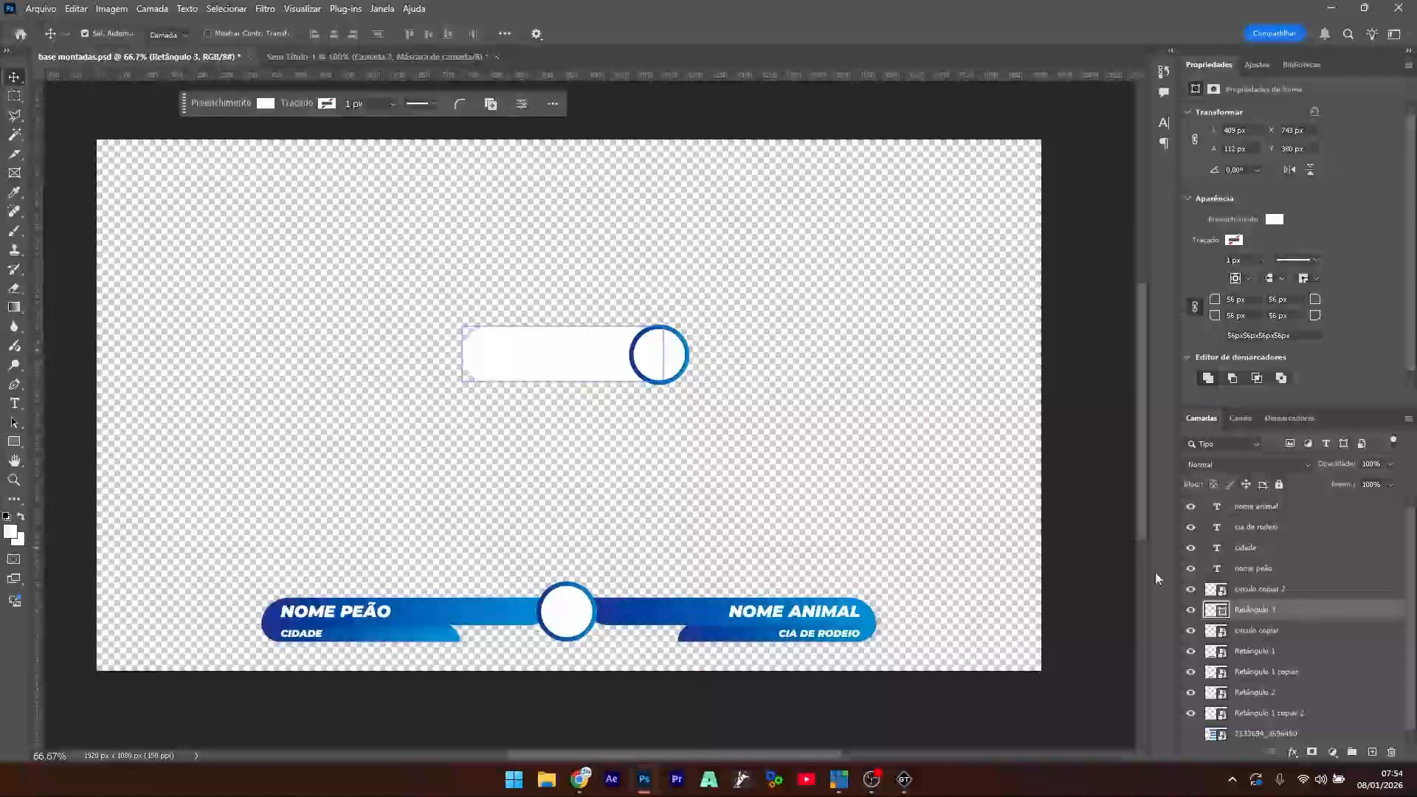
right_click(1246, 611)
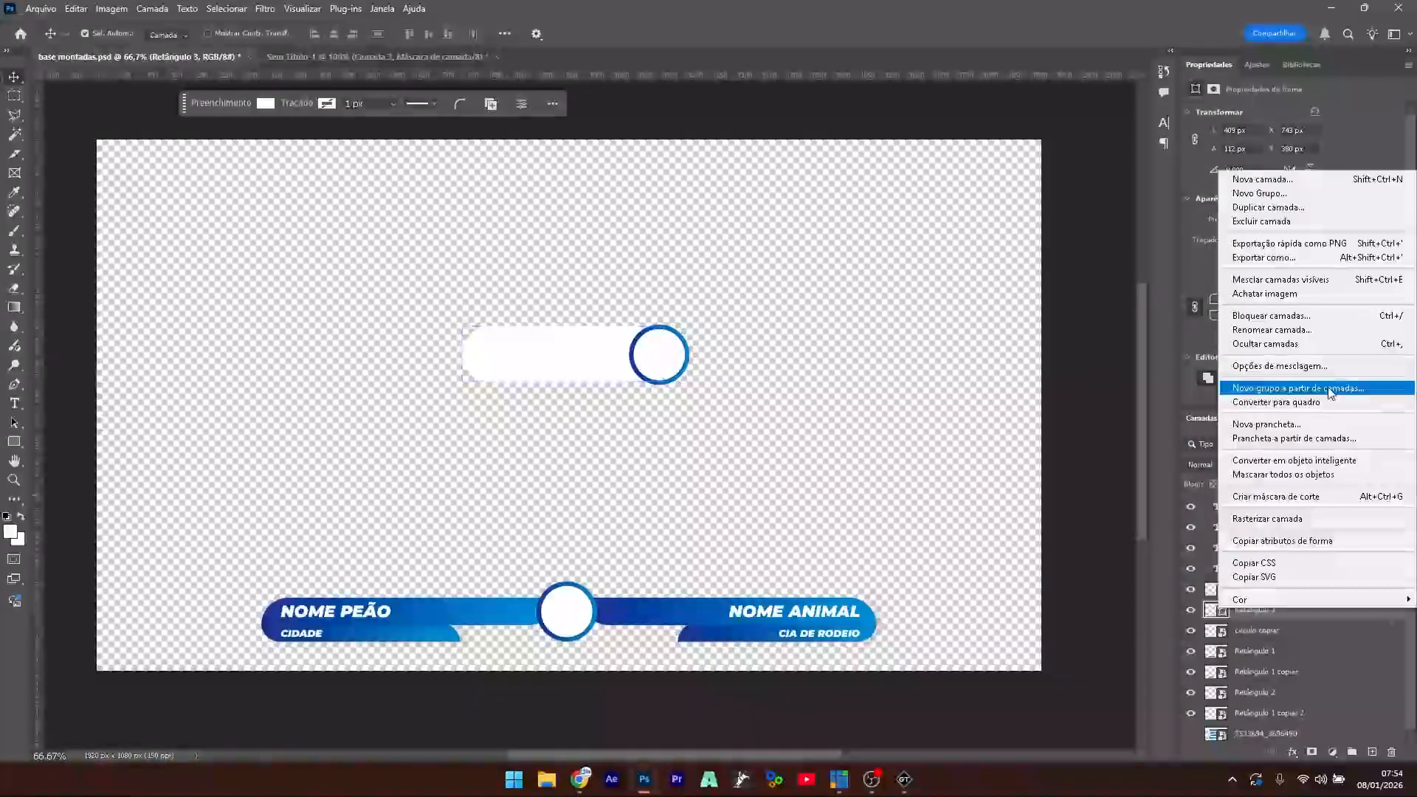
click(1326, 367)
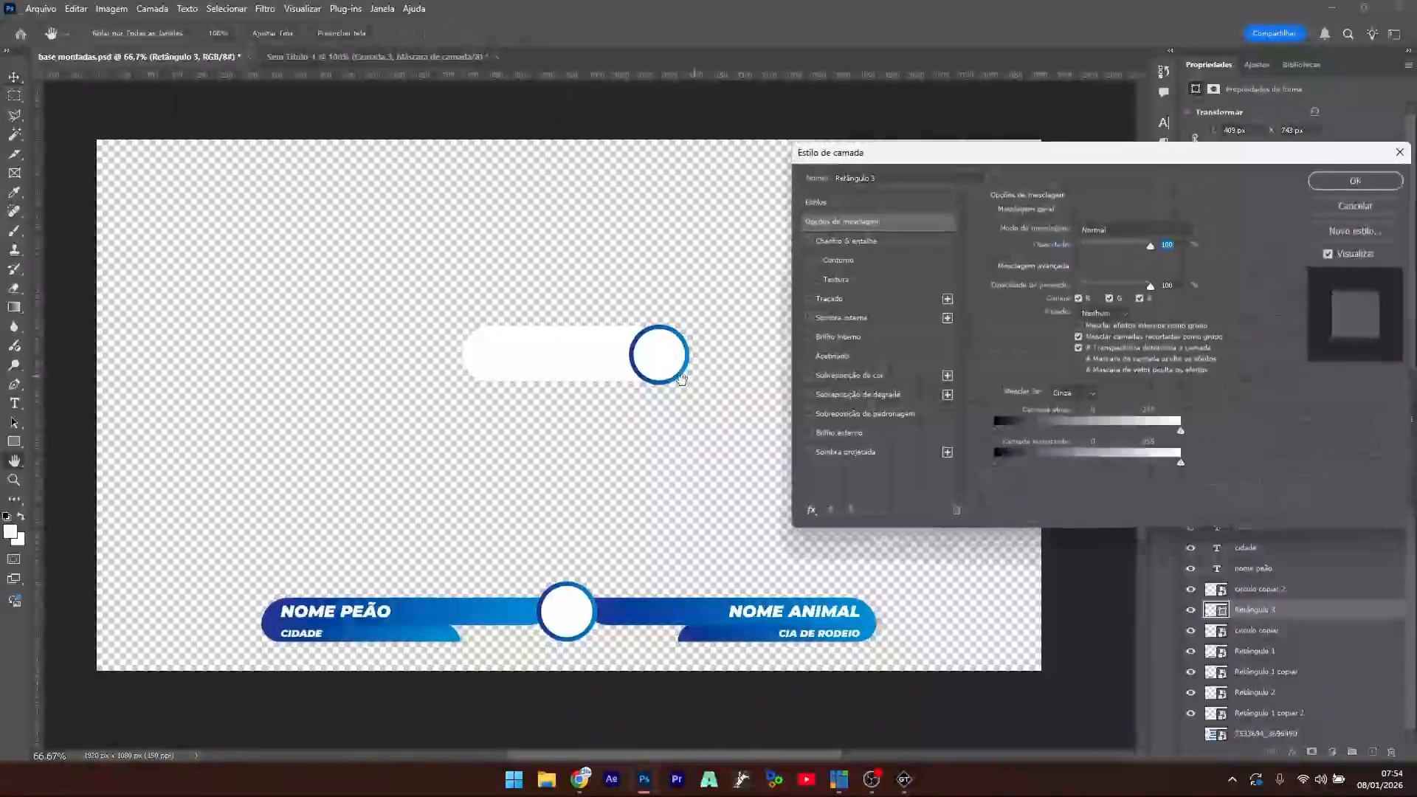
click(865, 395)
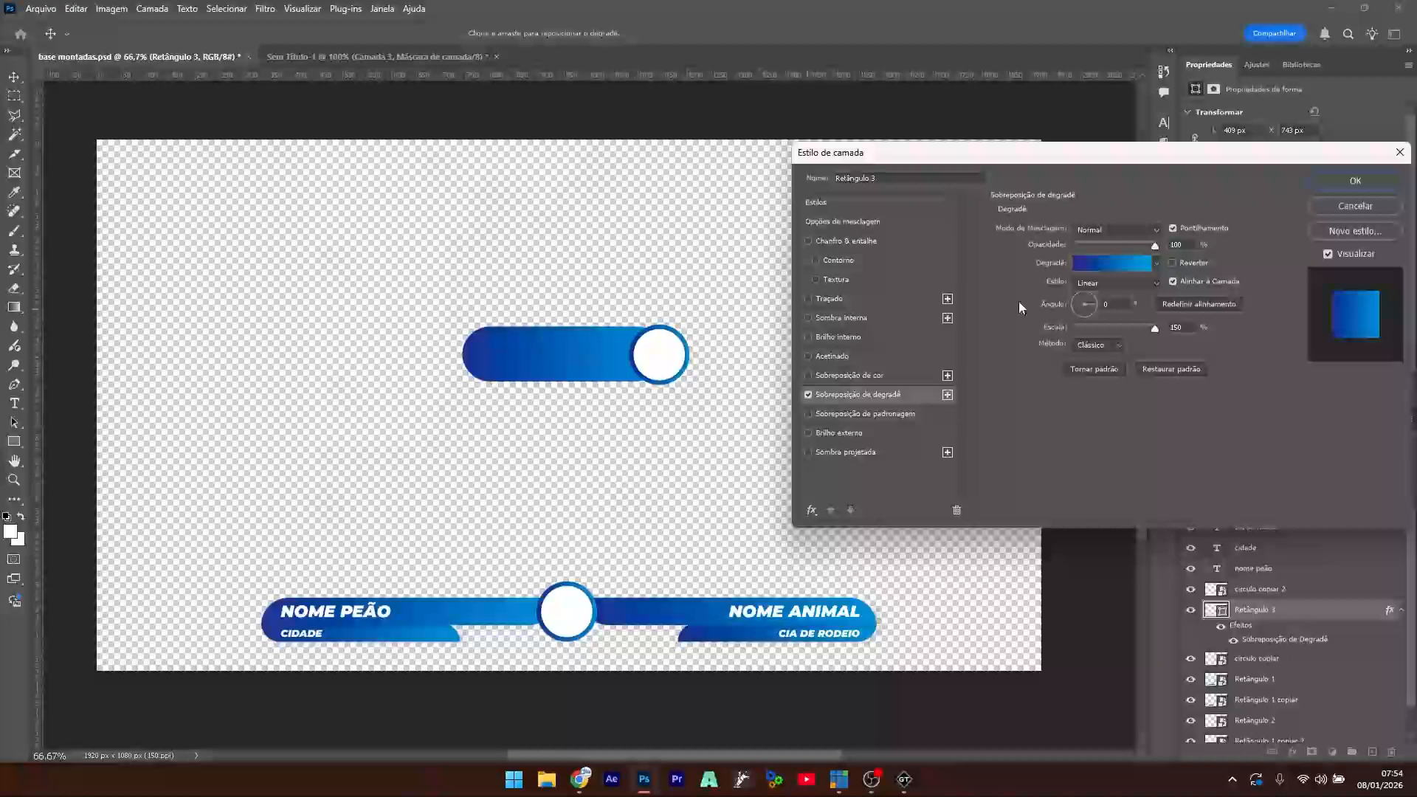
click(1354, 182)
drag(533, 347, 536, 347)
- Enlarge the copied white circle so it caps the bar's right end
click(651, 369)
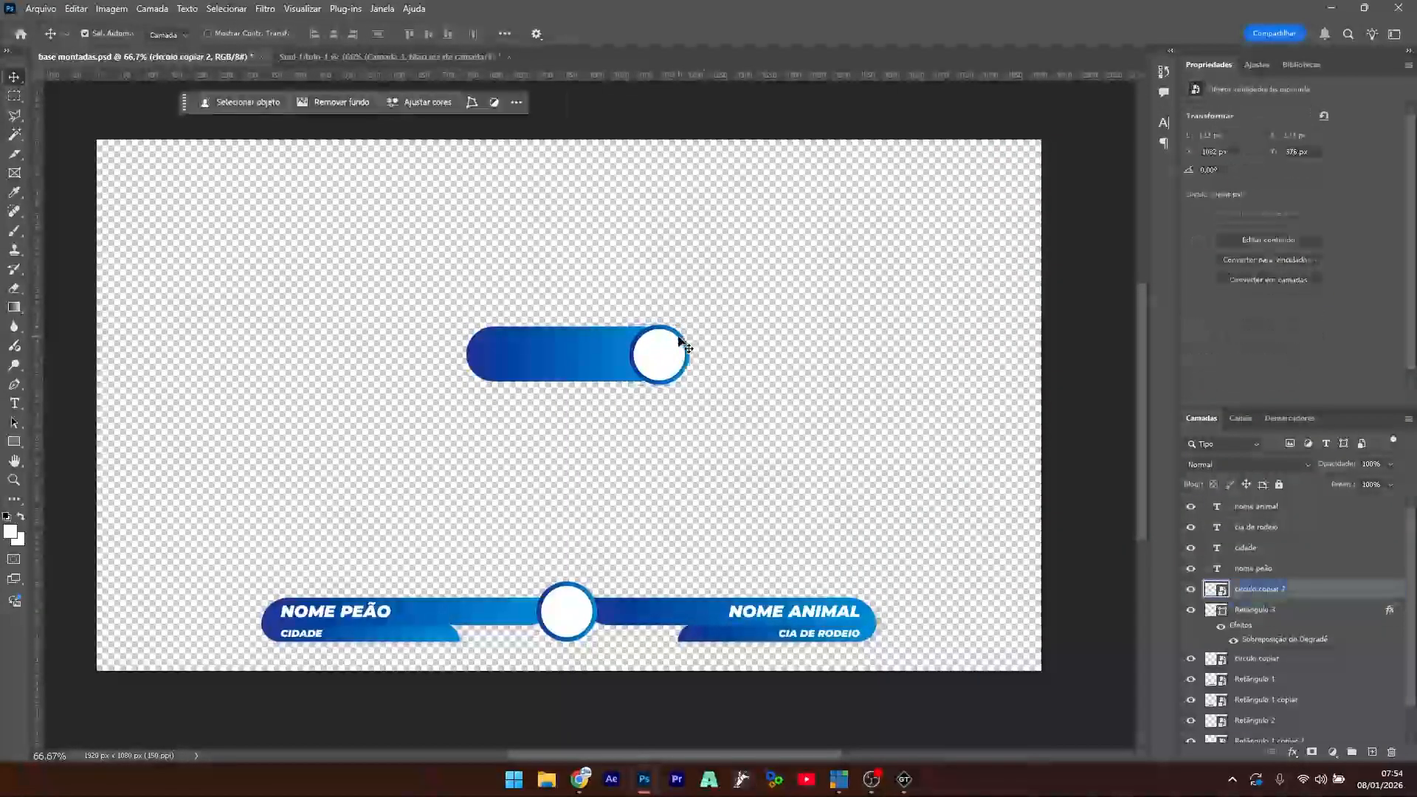
key(ctrl+t)
drag(689, 325, 404, 399)
key(Return)
click(745, 312)
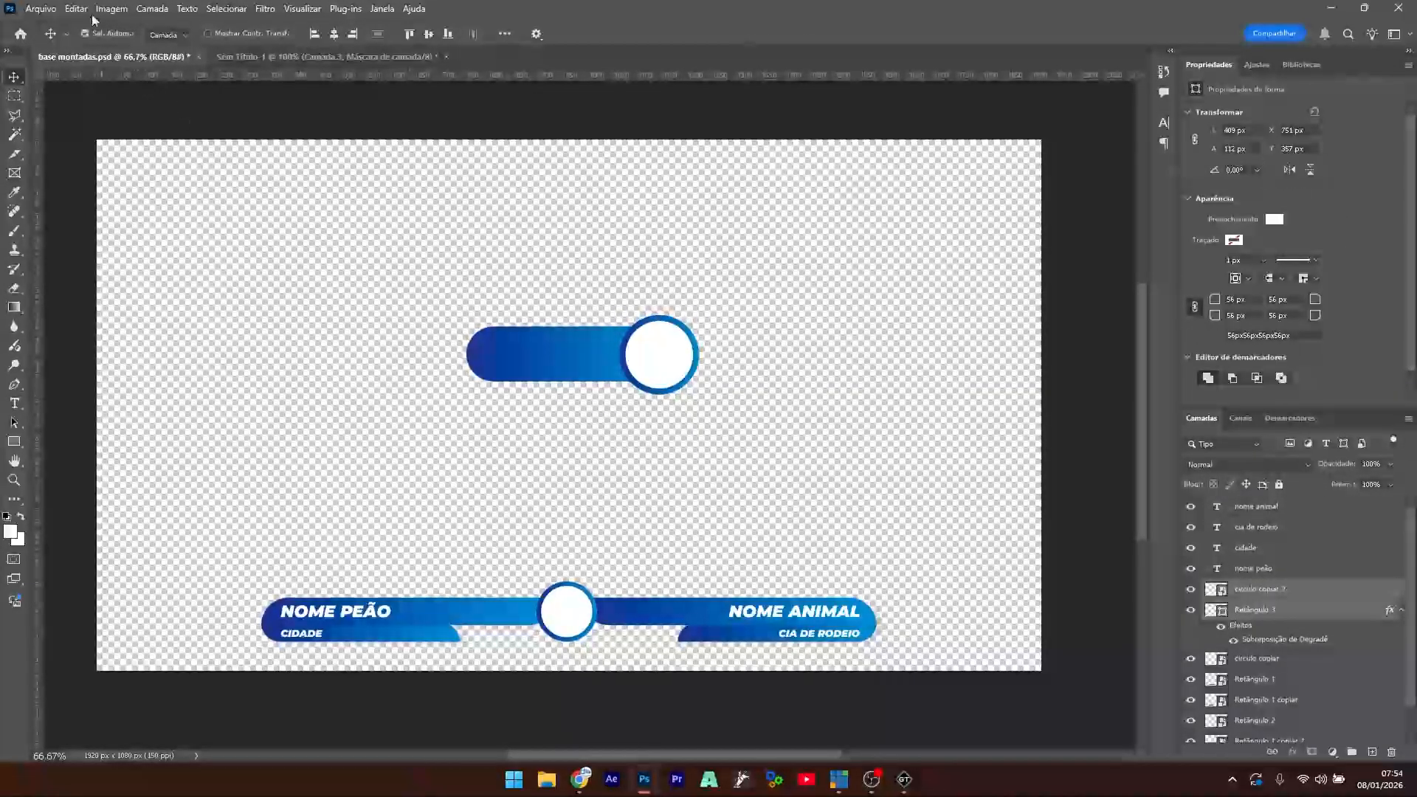
- Create a new 1920 × 1080 px document
click(40, 9)
click(52, 26)
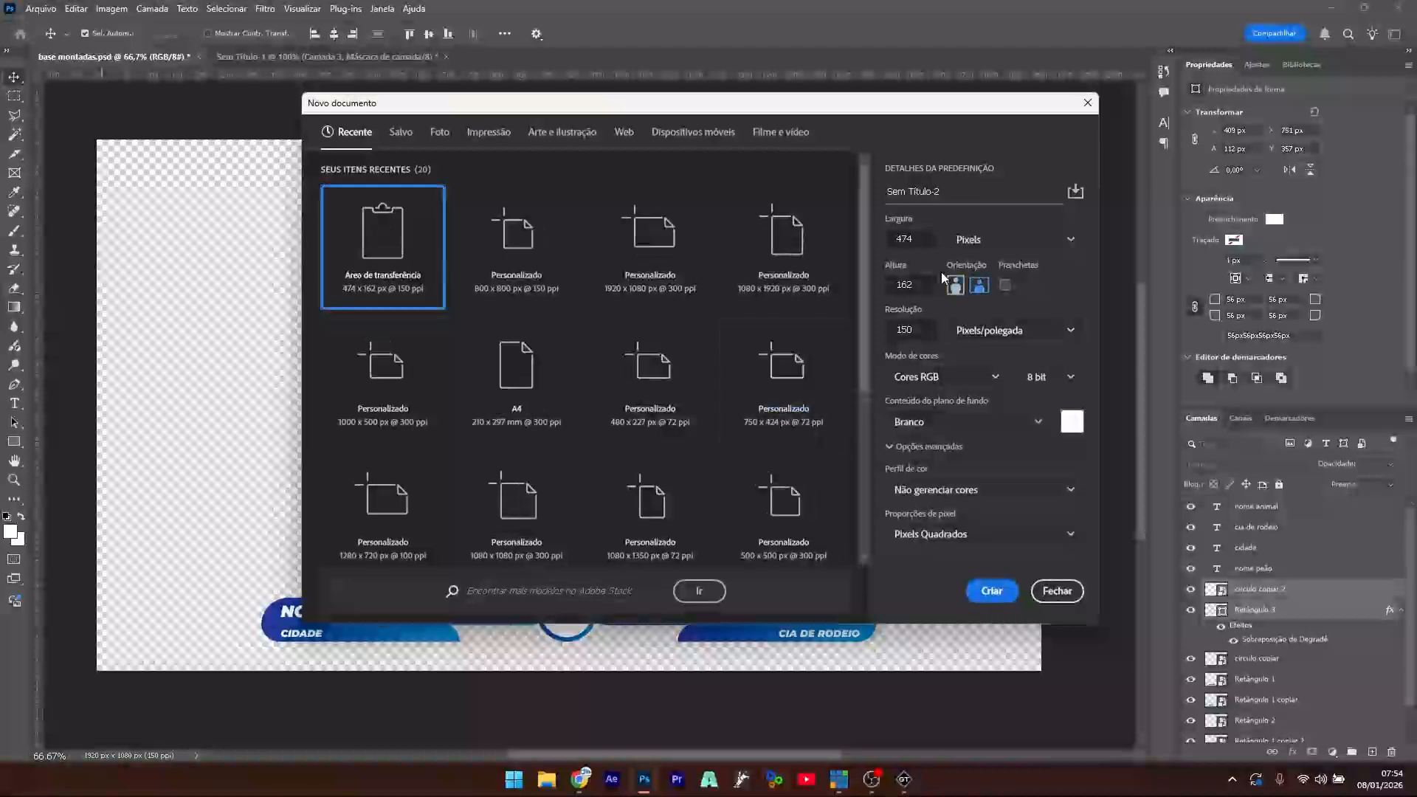
click(875, 231)
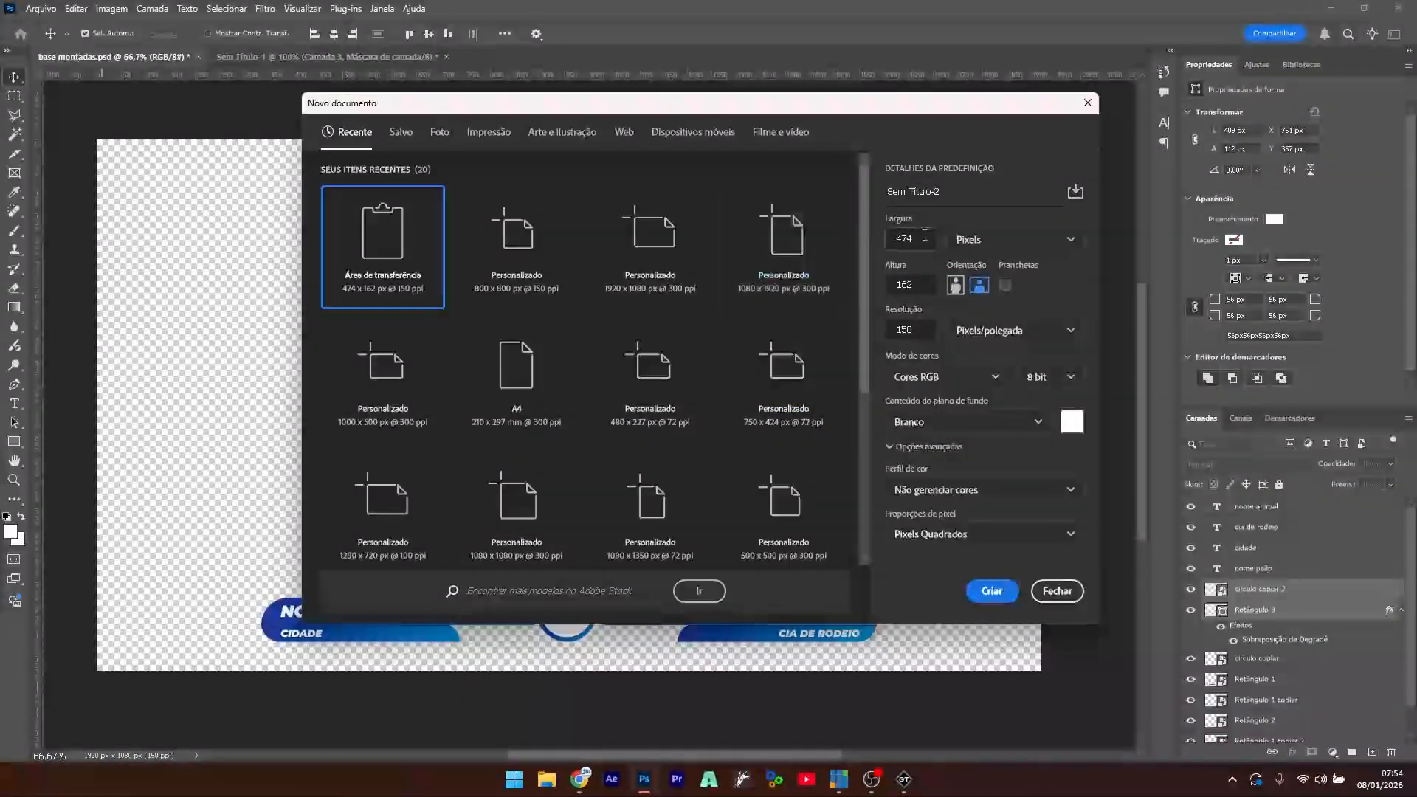
text(1920)
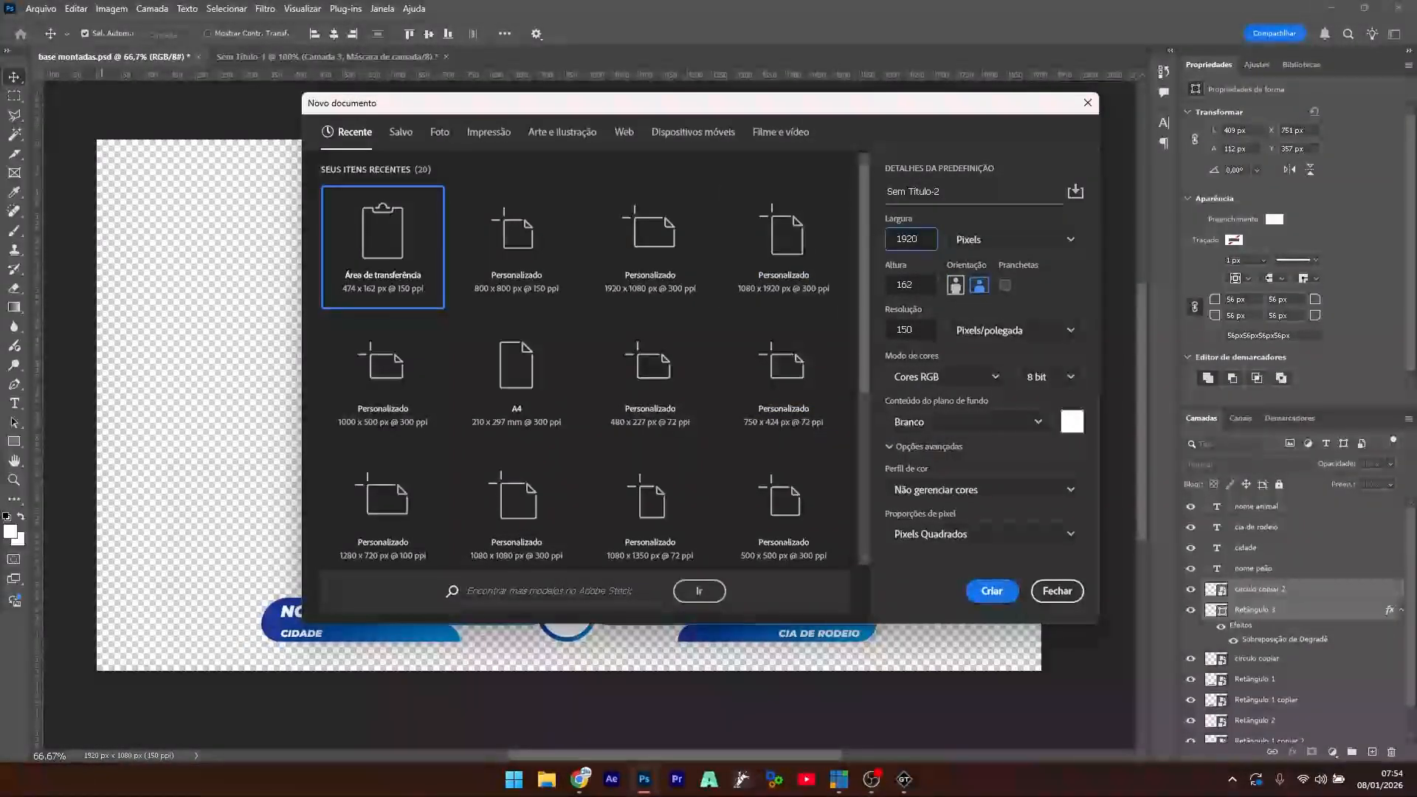
key(Tab)
key(Caps_Lock)
text(10)
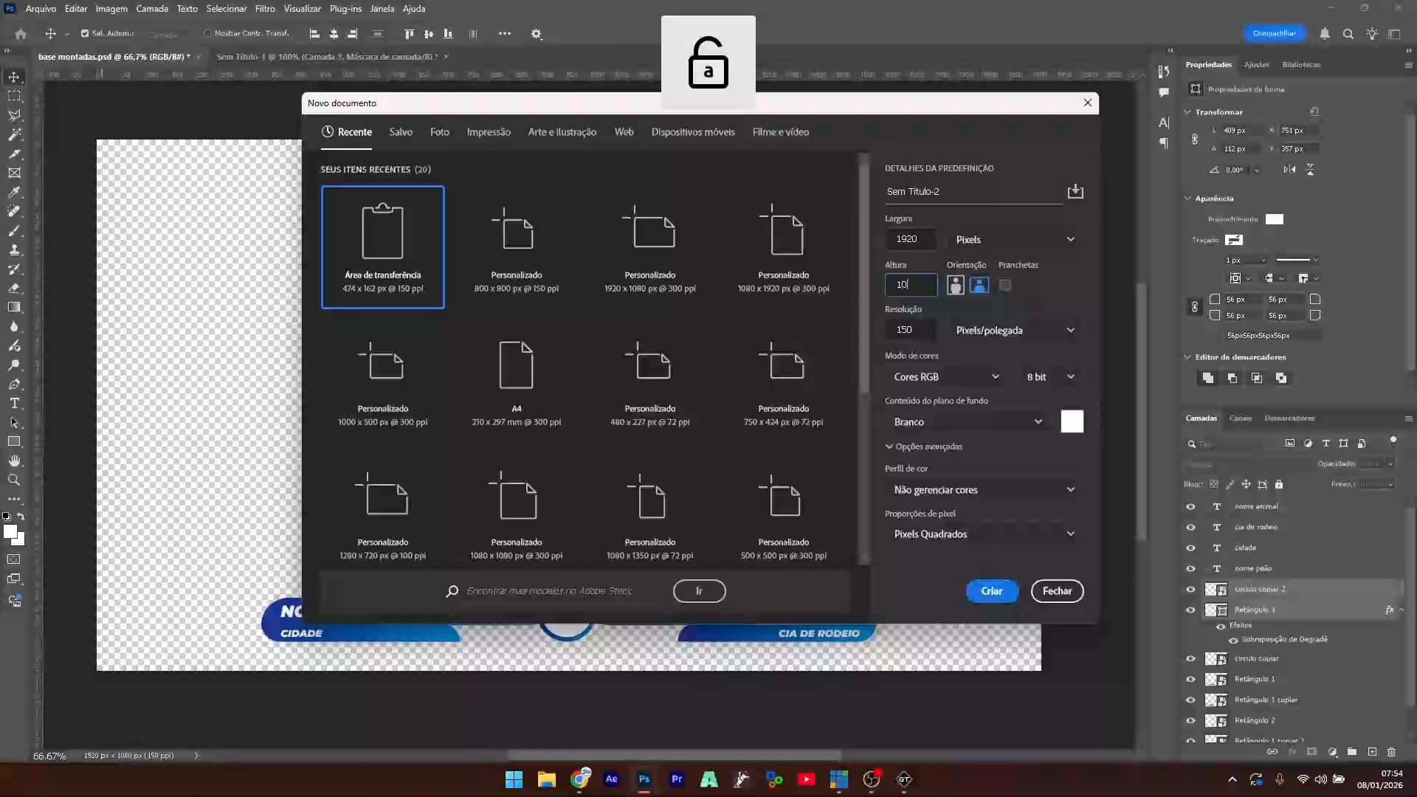
text(80)
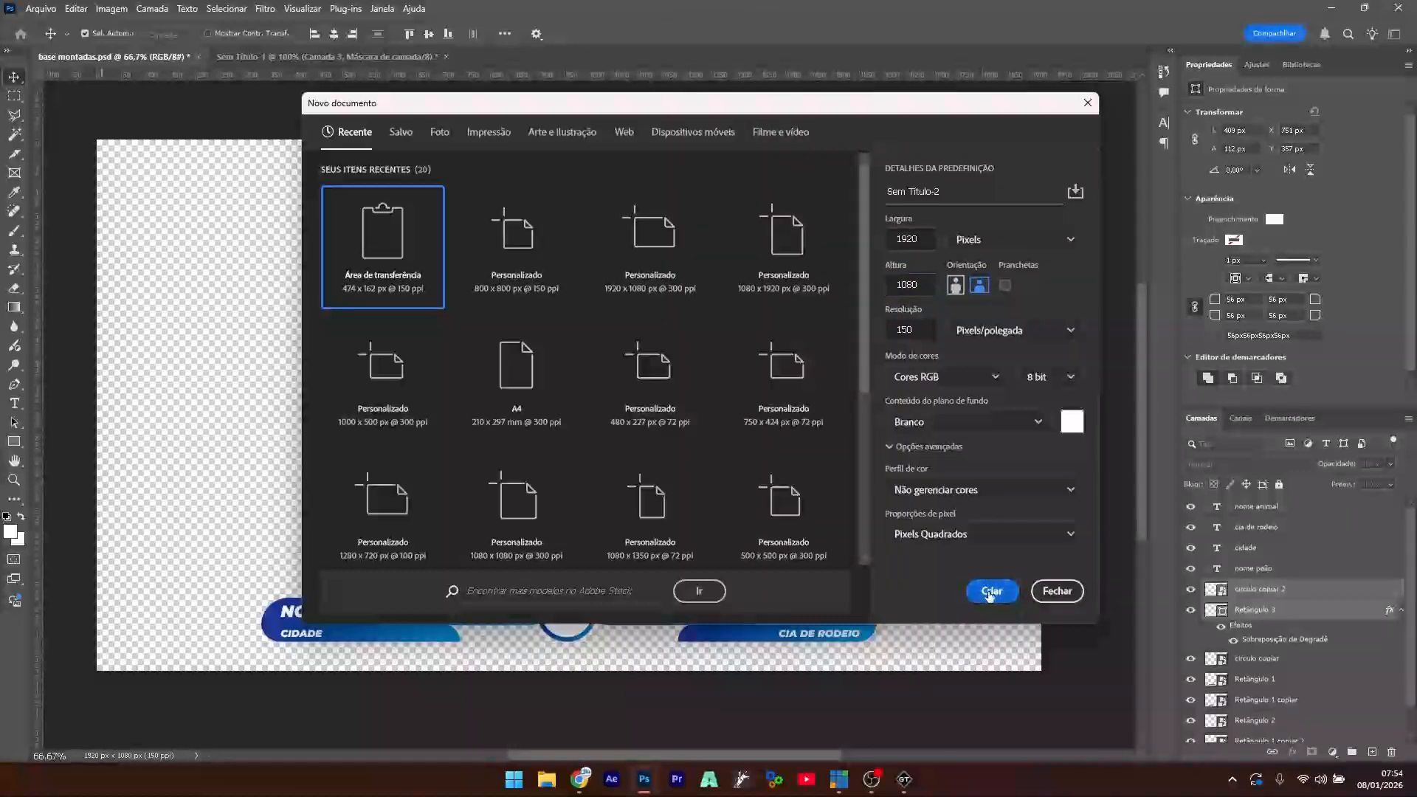
click(990, 594)
- Paste the gradient bar and white circle and move them to the upper right corner
key(ctrl+v)
drag(788, 329, 402, 498)
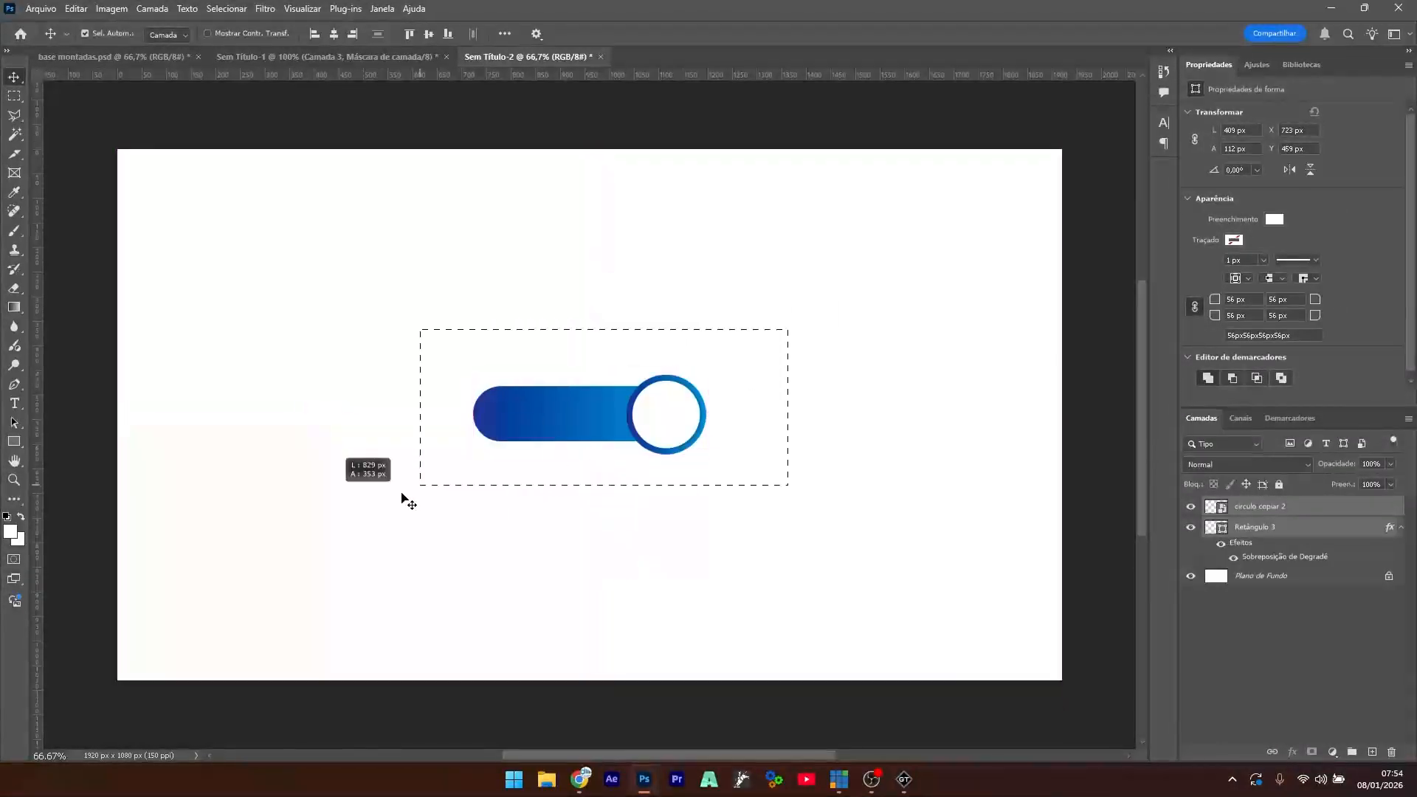
drag(594, 437, 885, 223)
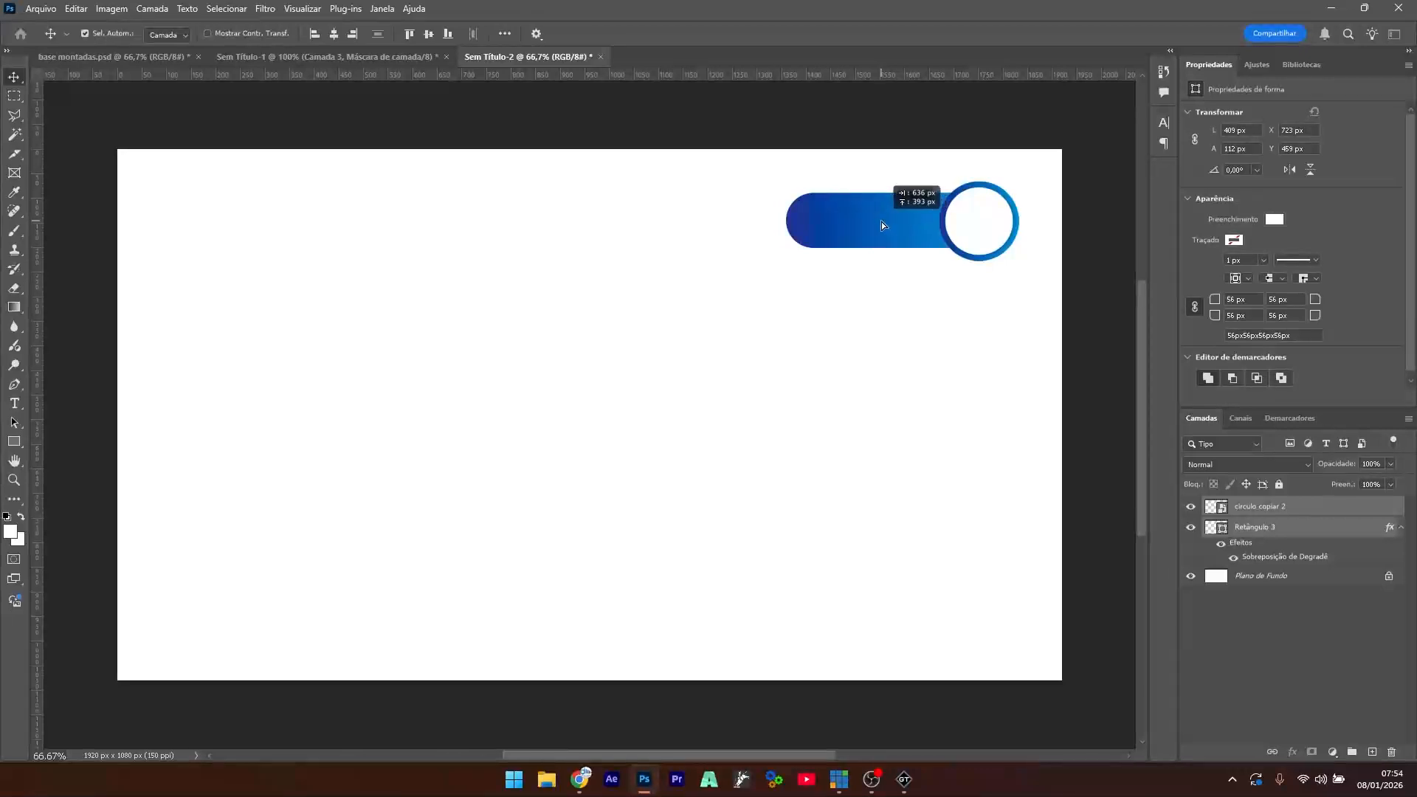
click(759, 422)
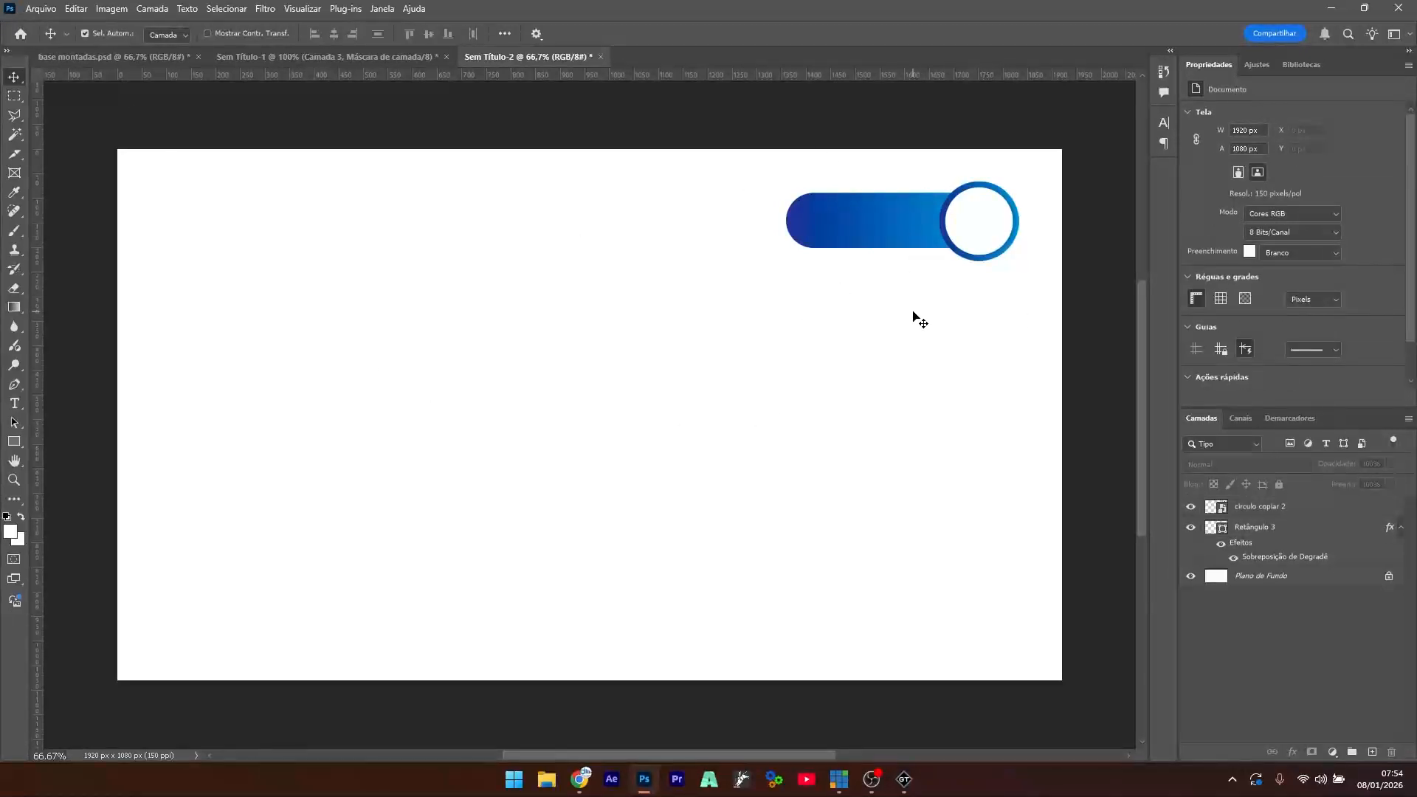
- Unlock the white background layer as Camada 0 and delete it
double_click(1264, 579)
key(Return)
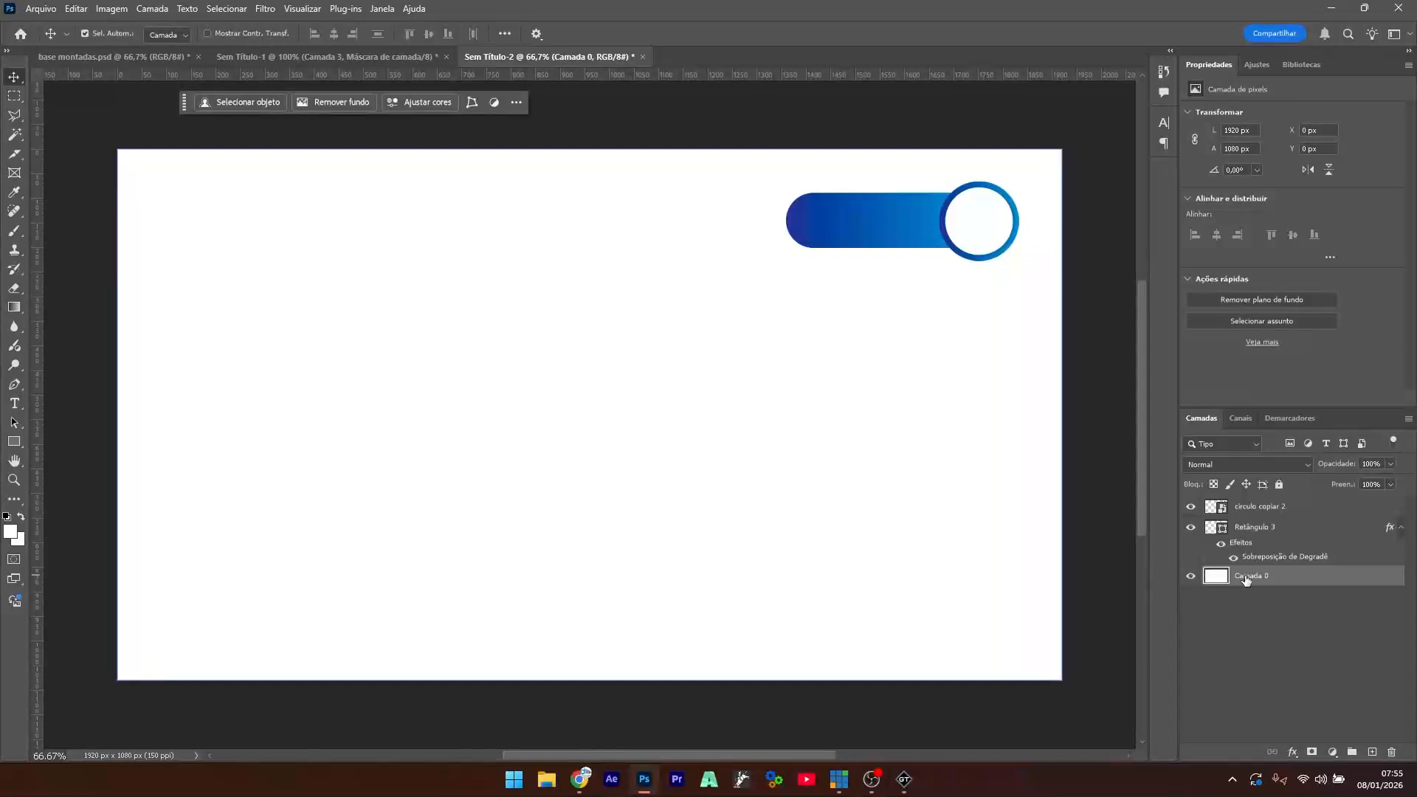
key(Delete)
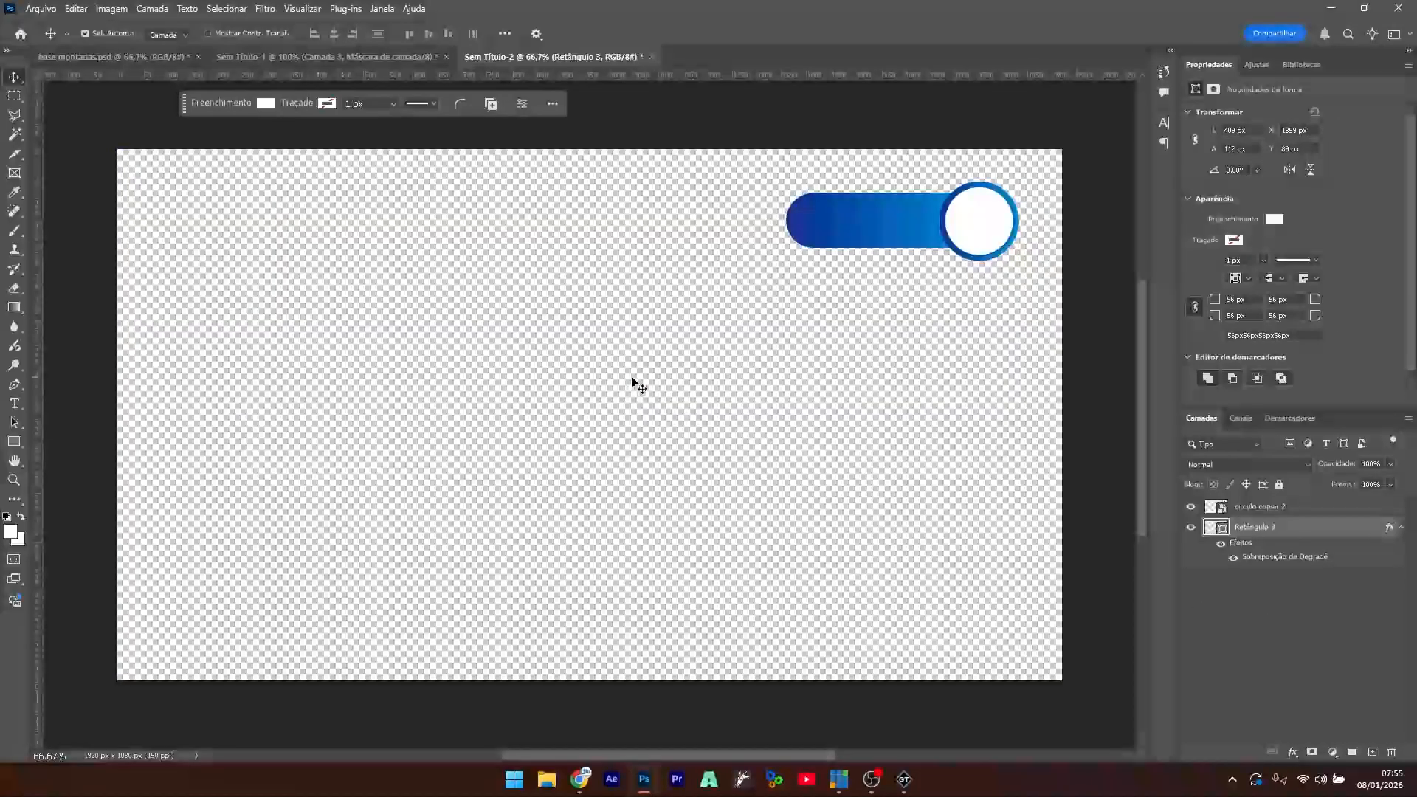
- Save the bar-and-circle document as notas.psd in the rodeio aula folder
key(ctrl+s)
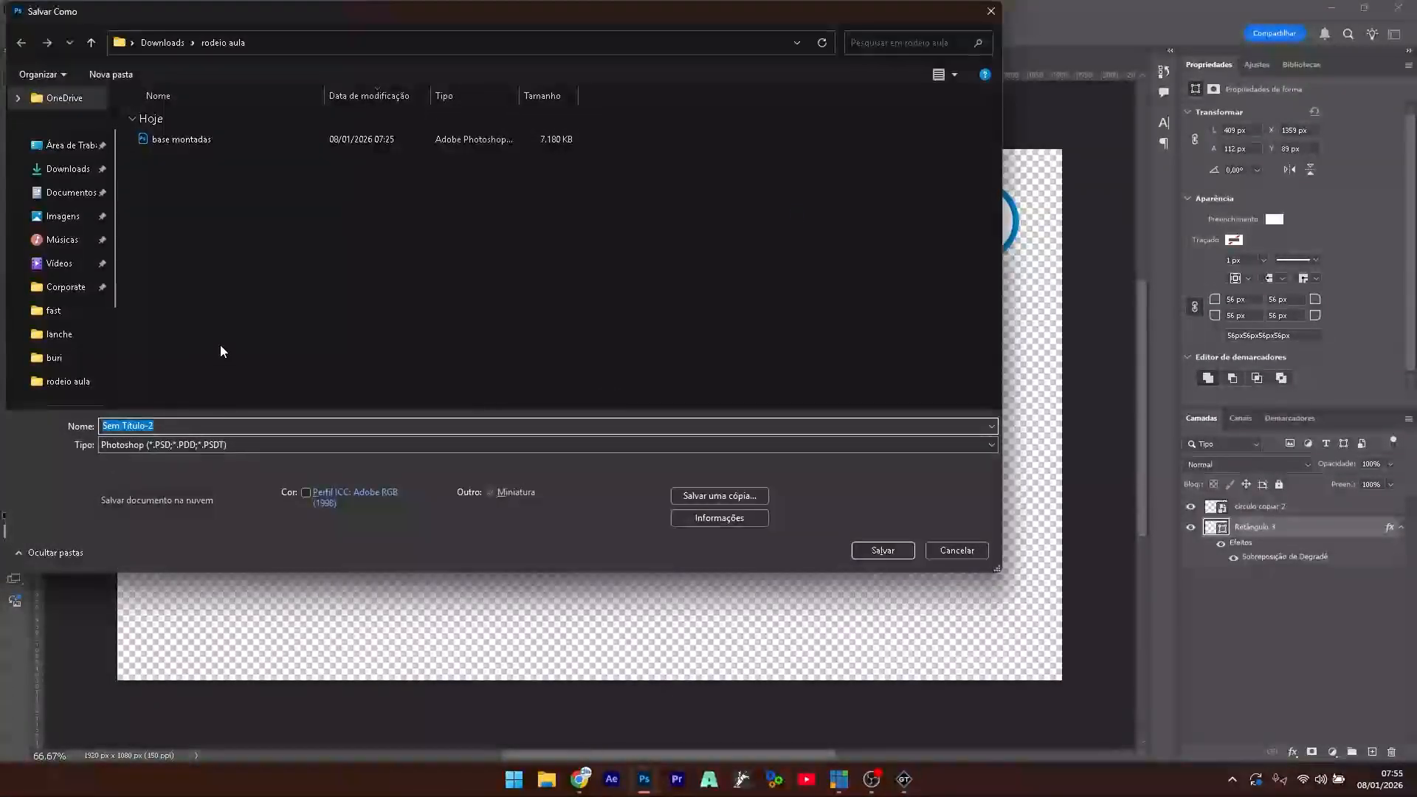
text(no)
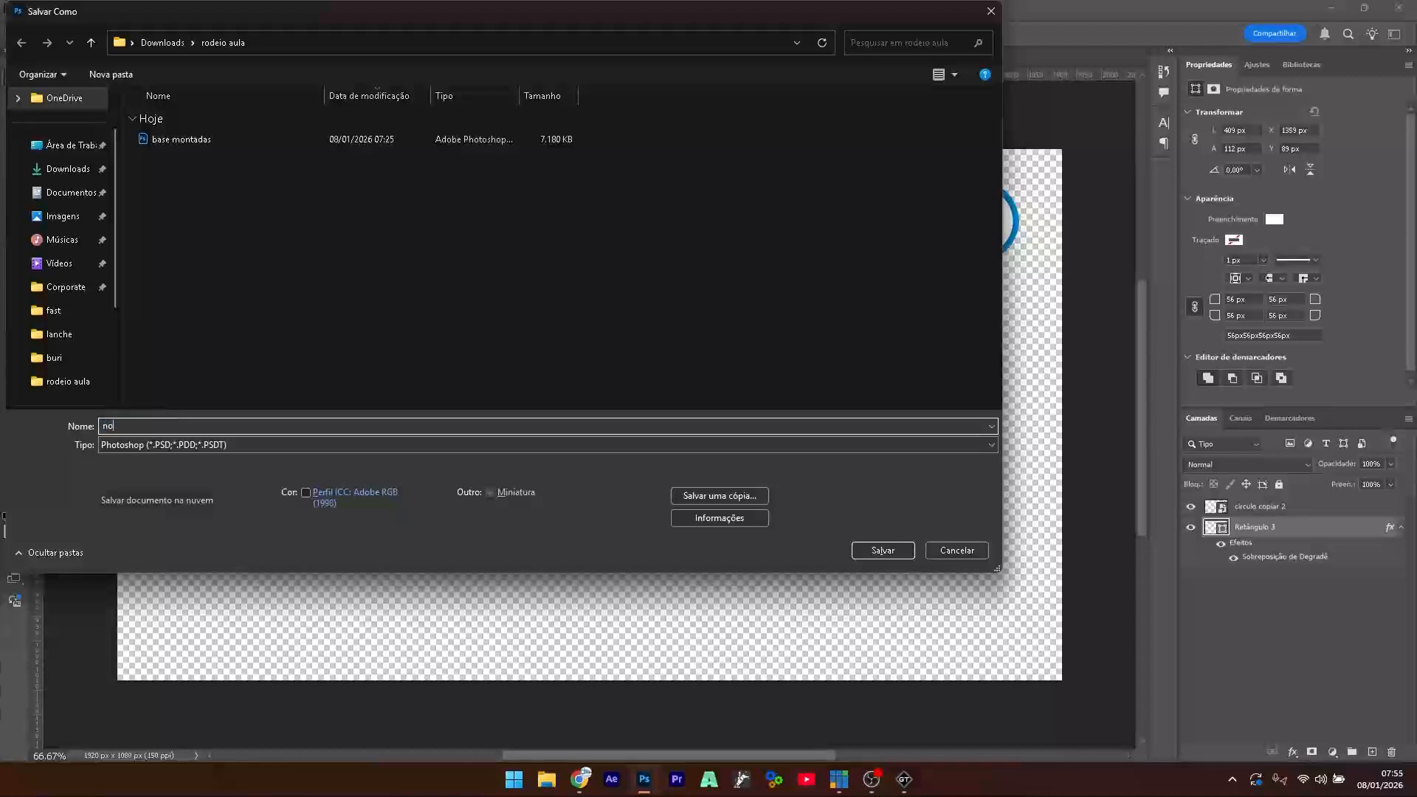
text(me)
key(Return)
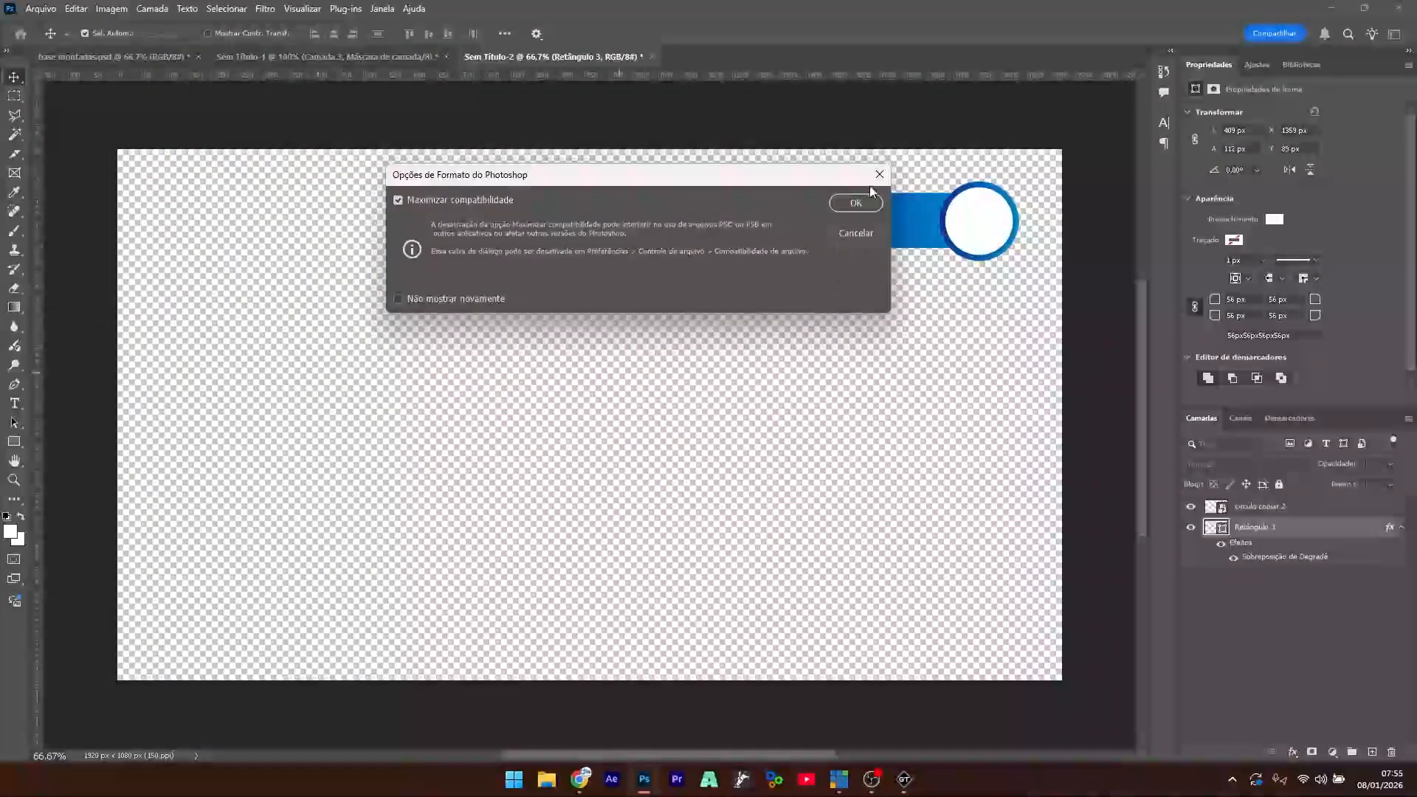
click(860, 205)
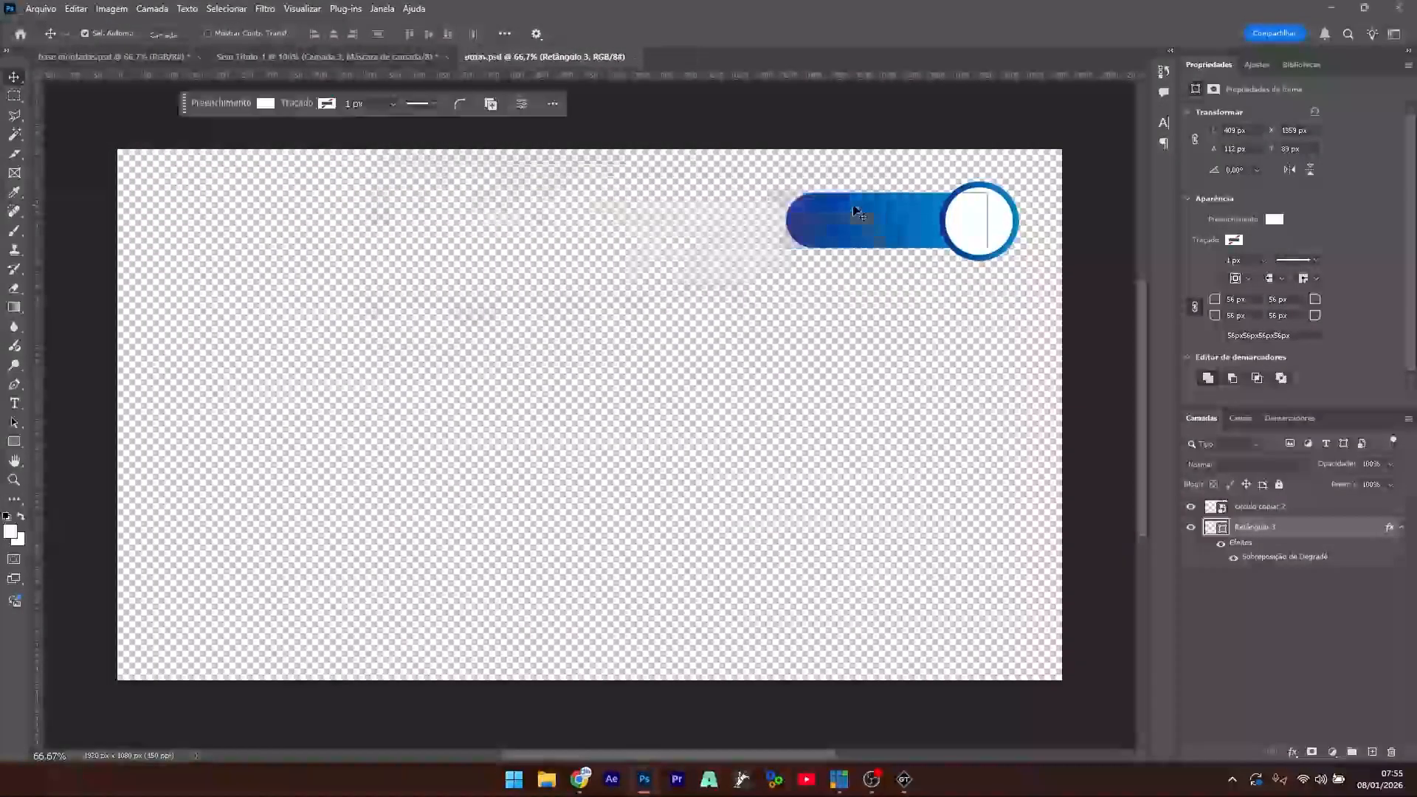
click(1330, 8)
- Start a new HD1080 Untitled document in GT Designer Advanced
click(904, 778)
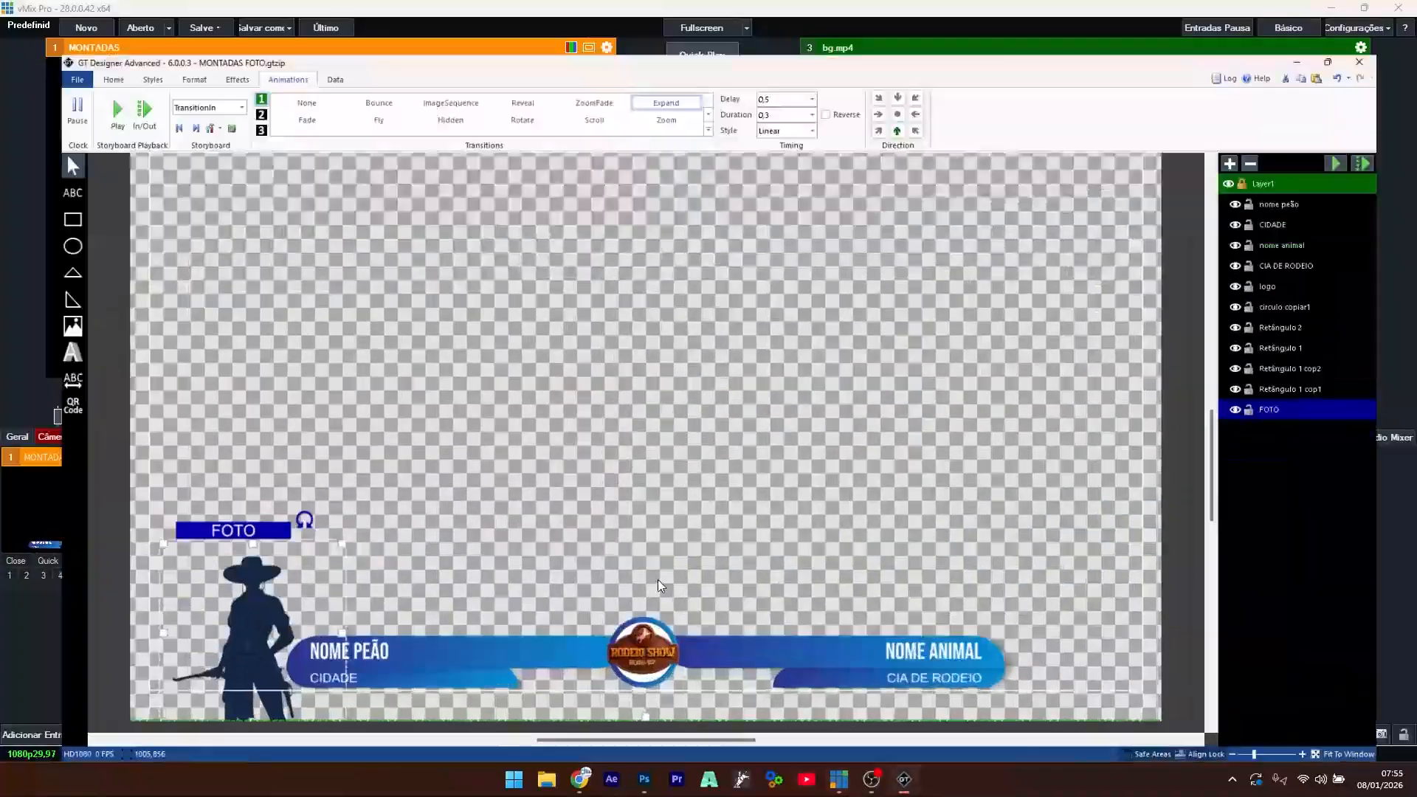
click(17, 26)
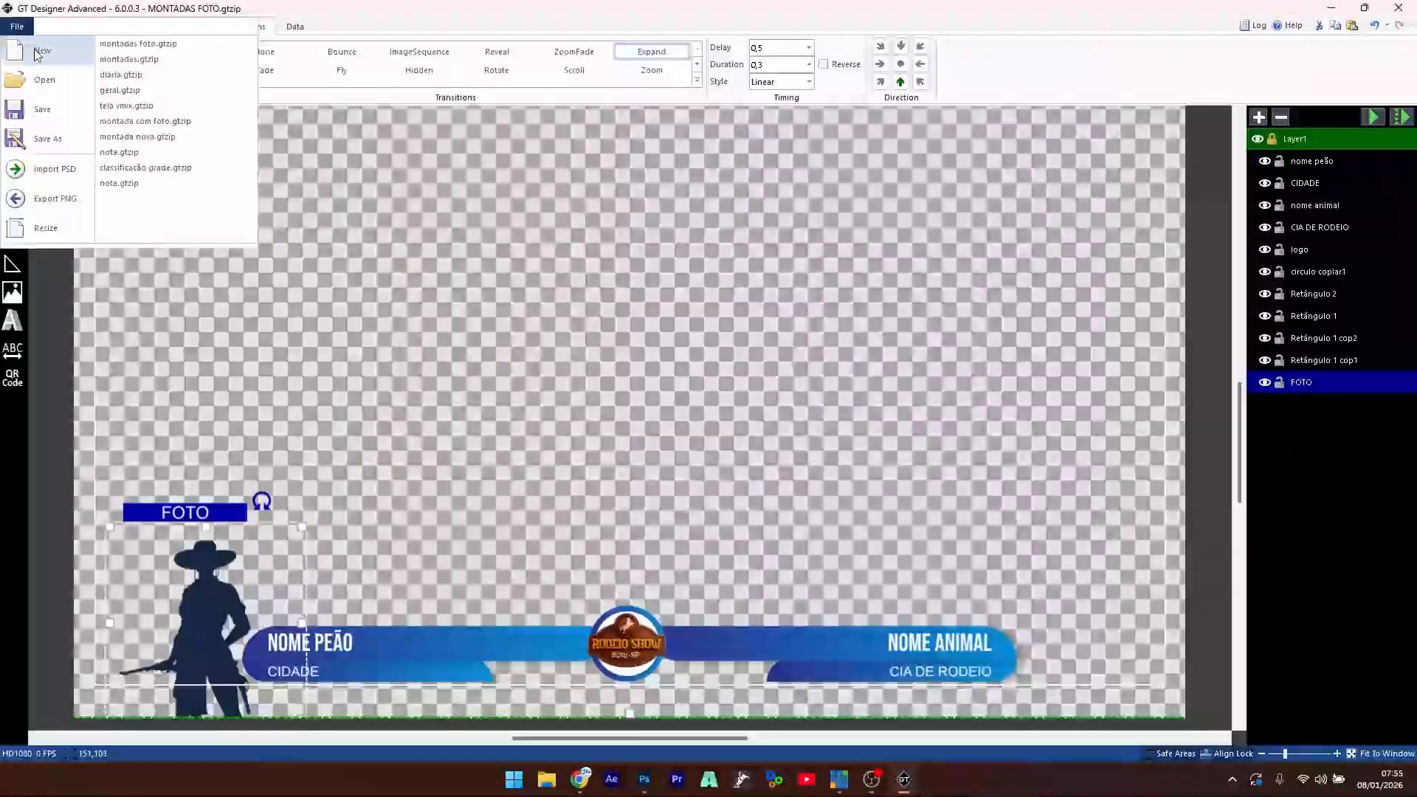
click(37, 49)
click(788, 408)
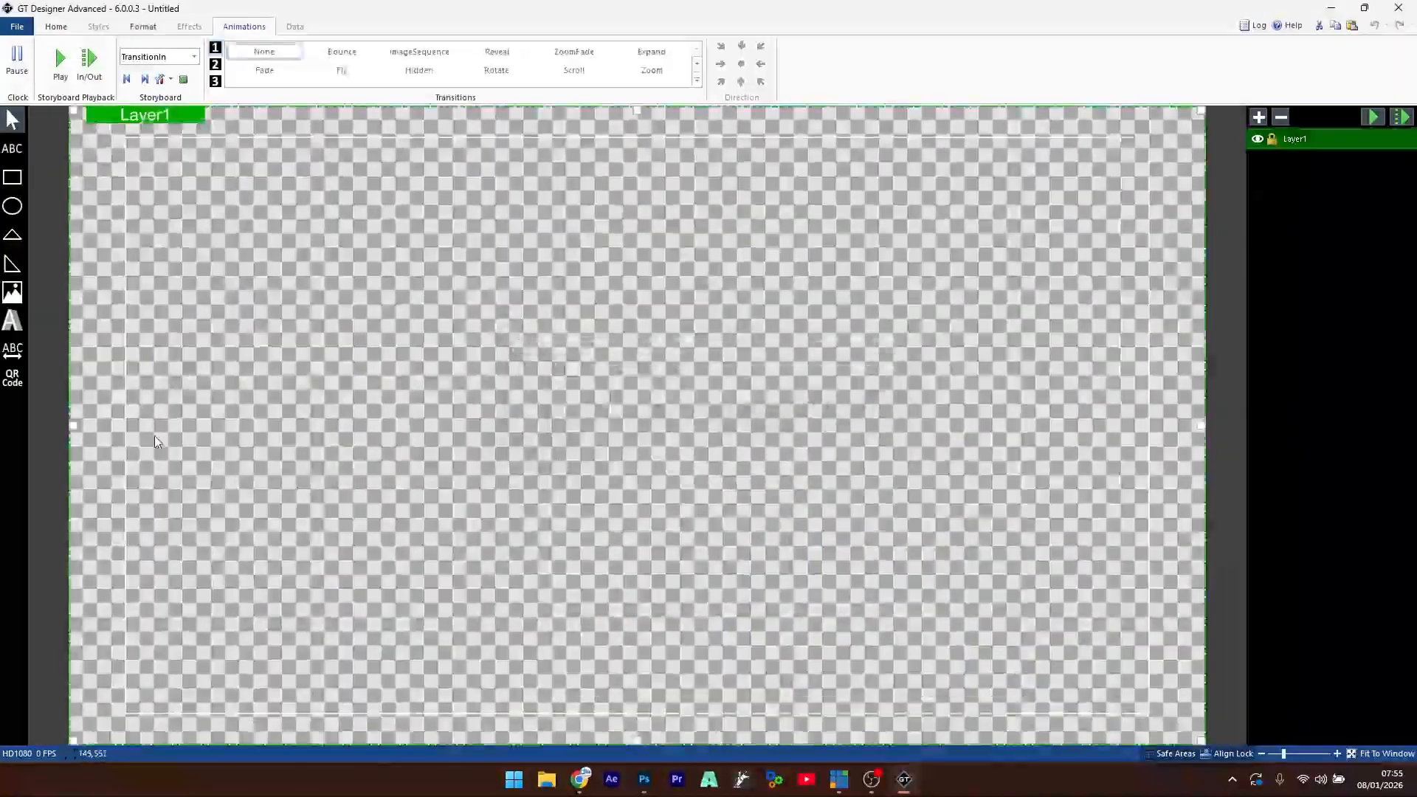
- Import notas.psd as a test, then delete the imported circle and bar layers
click(17, 26)
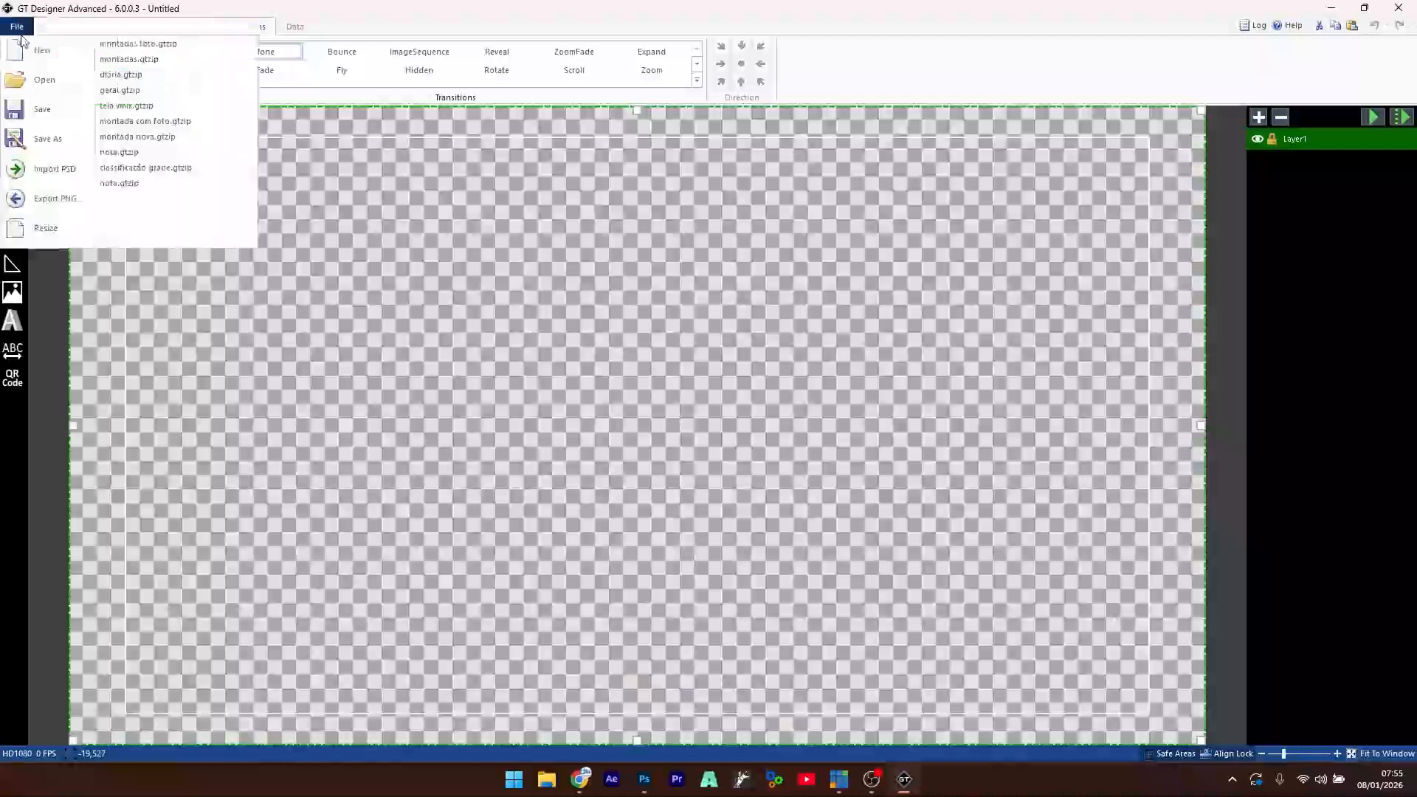
click(59, 174)
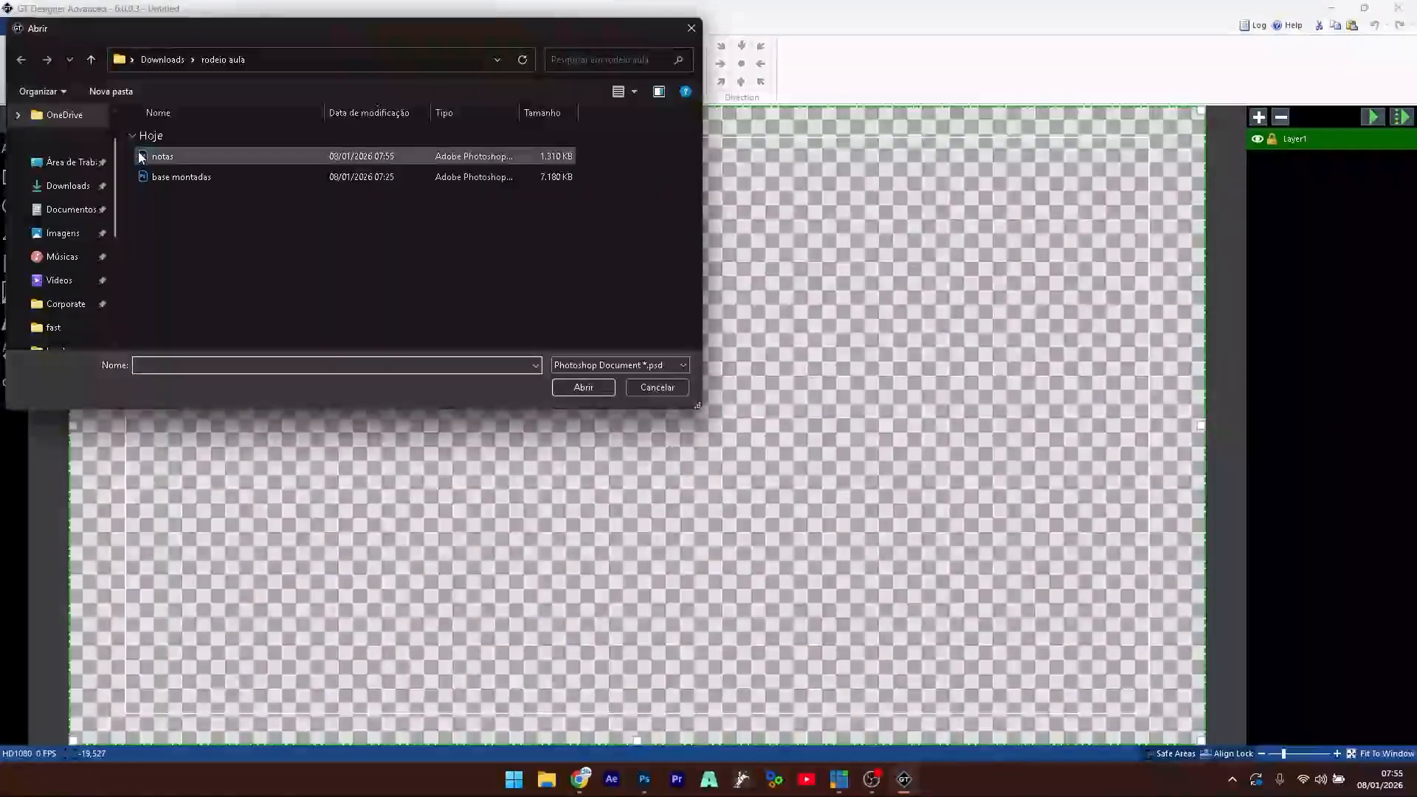
double_click(159, 156)
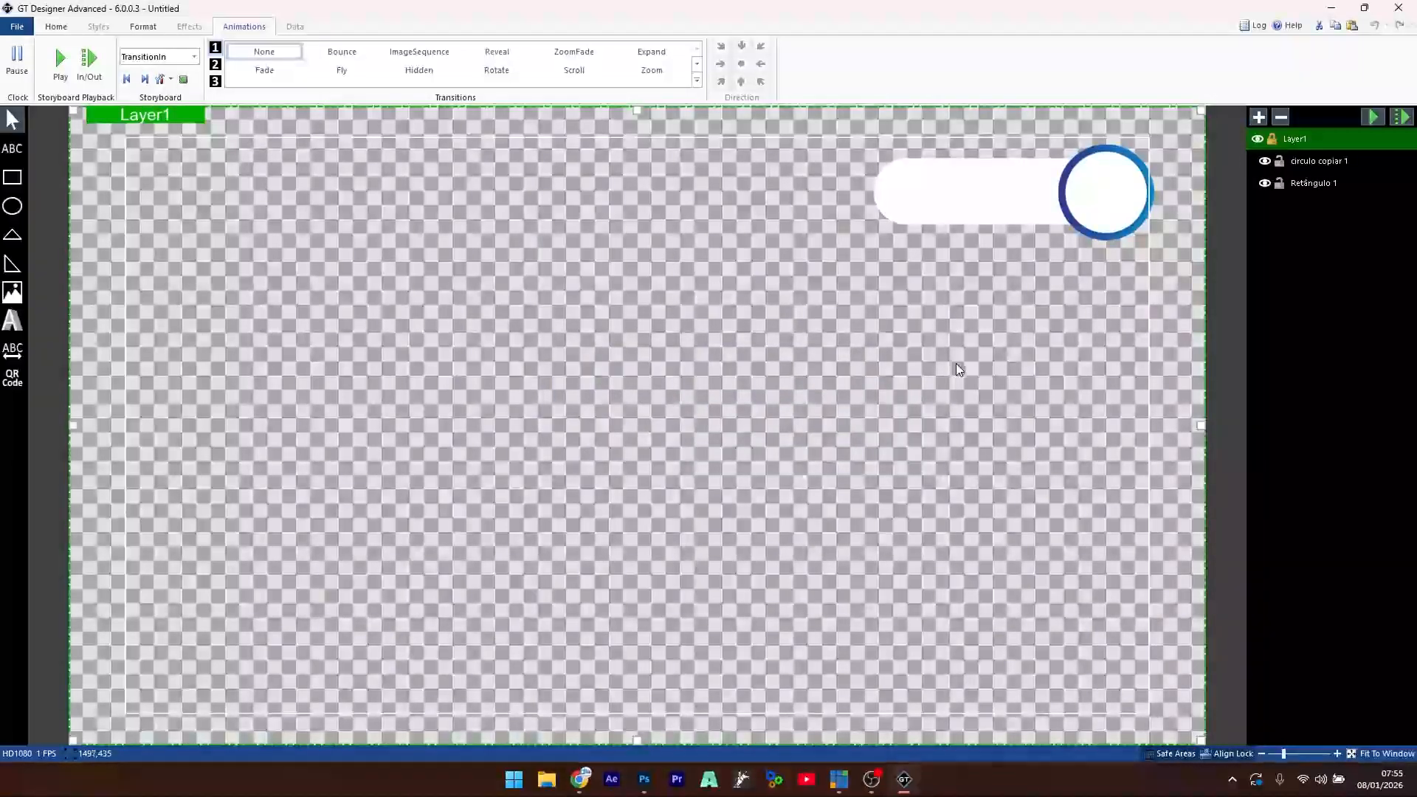
click(1317, 166)
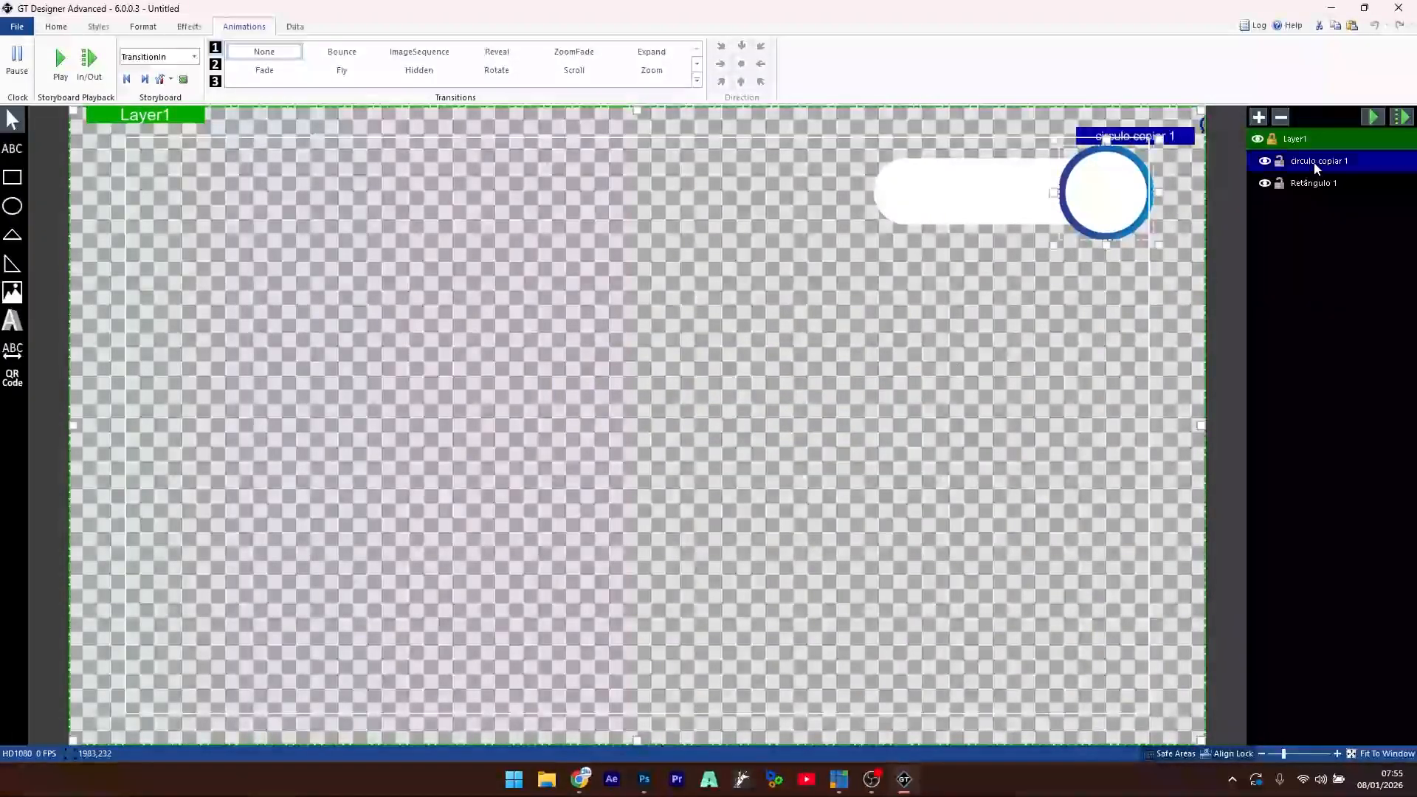
key(Delete)
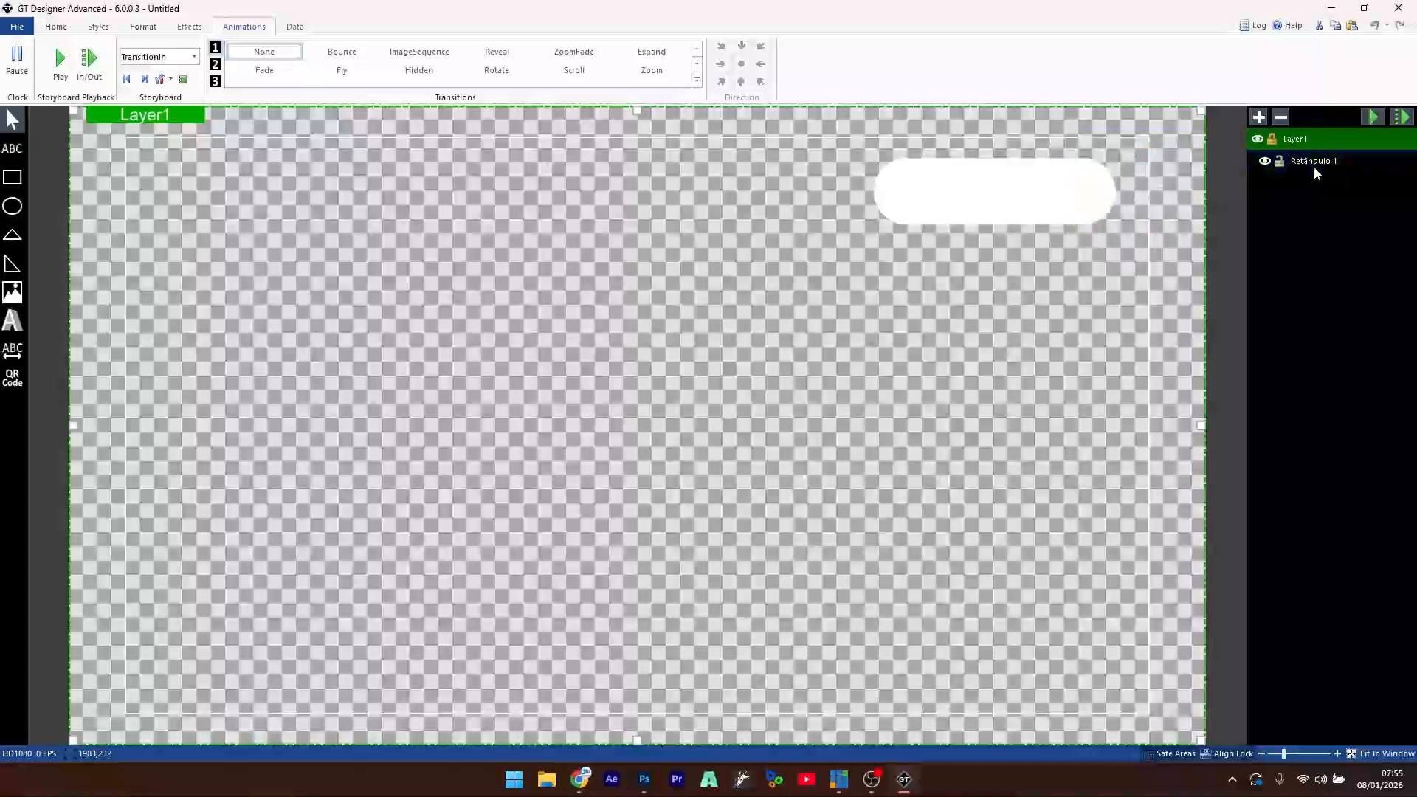
key(Delete)
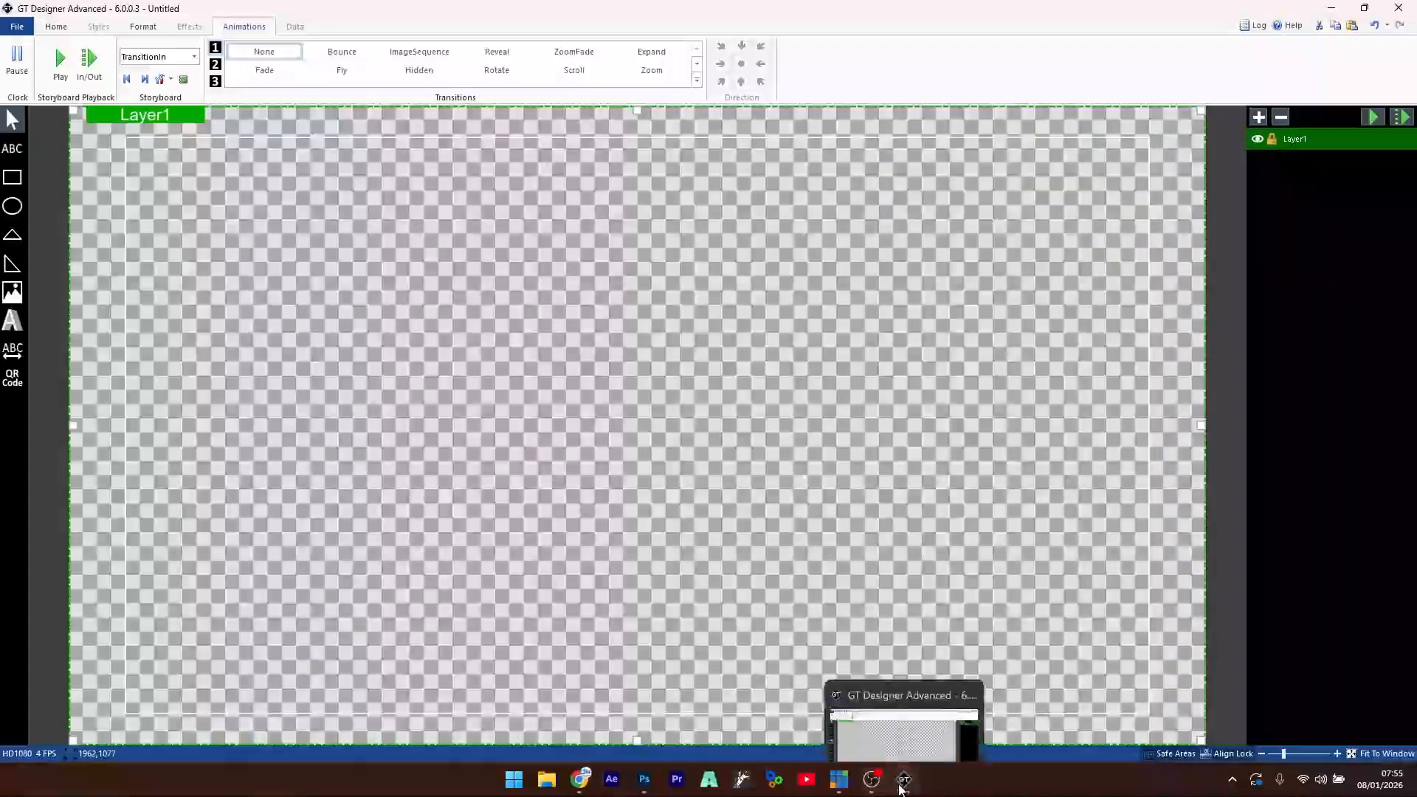
- Convert the Retângulo 3 gradient bar in notas into a smart object and save
mouse_move(840, 788)
click(643, 779)
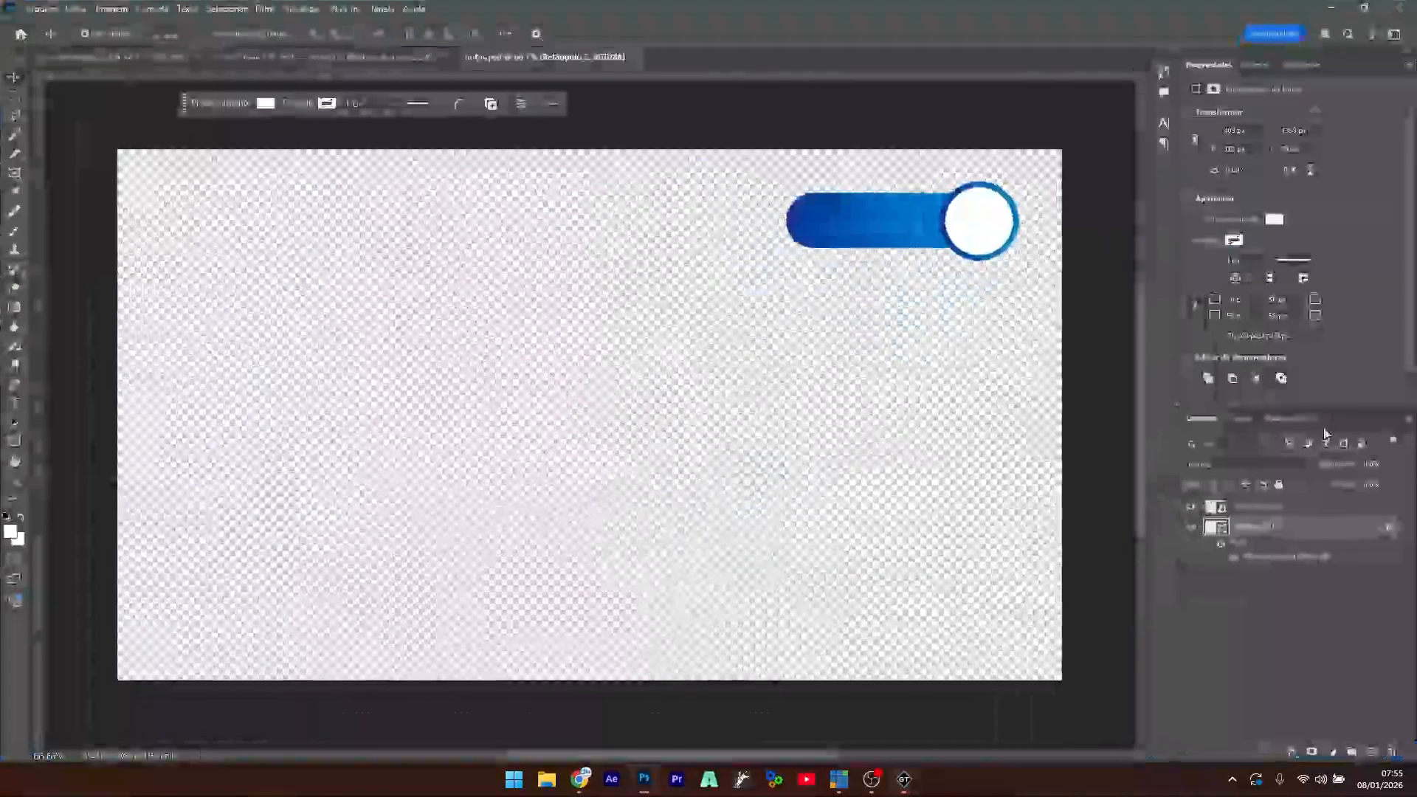
click(1266, 527)
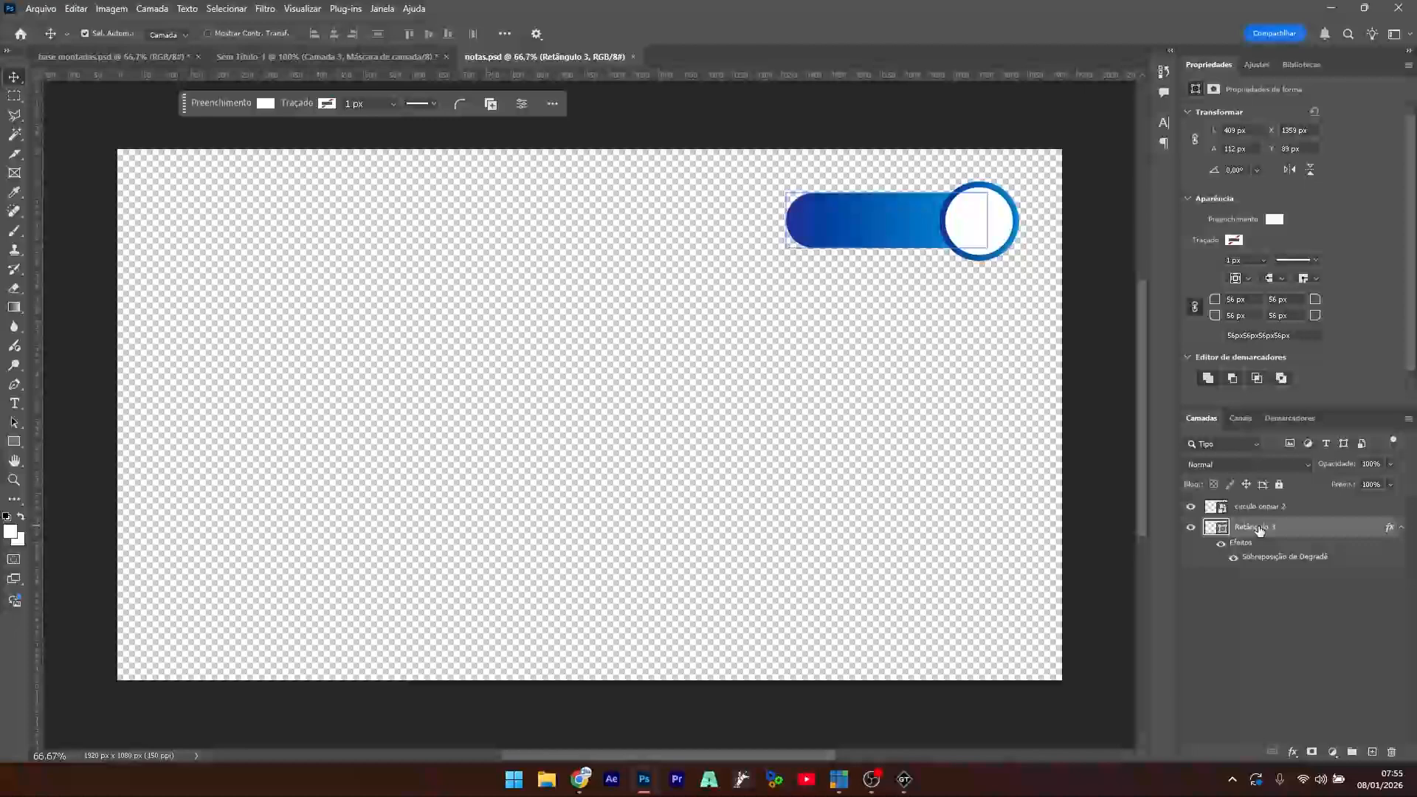
right_click(1259, 527)
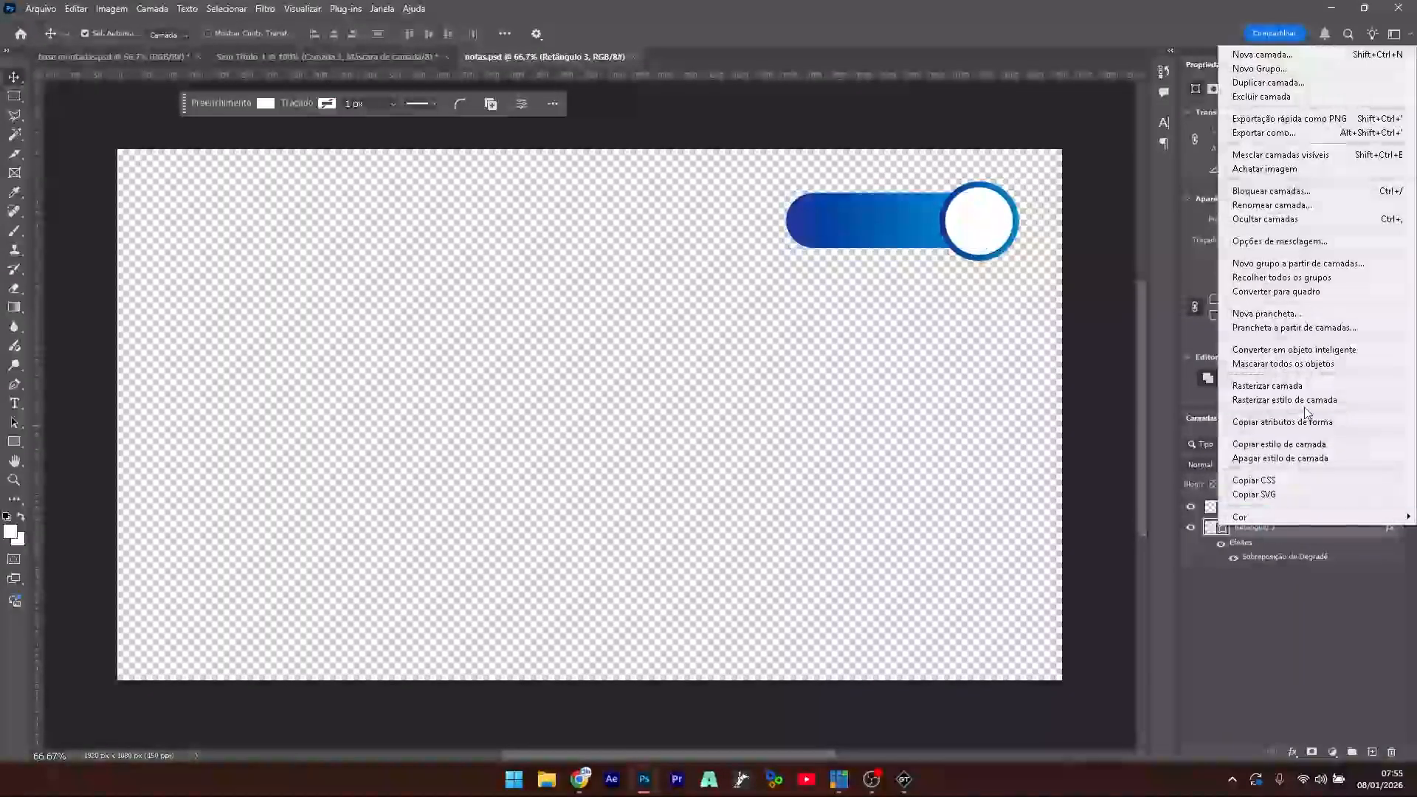
click(1328, 352)
key(ctrl+s)
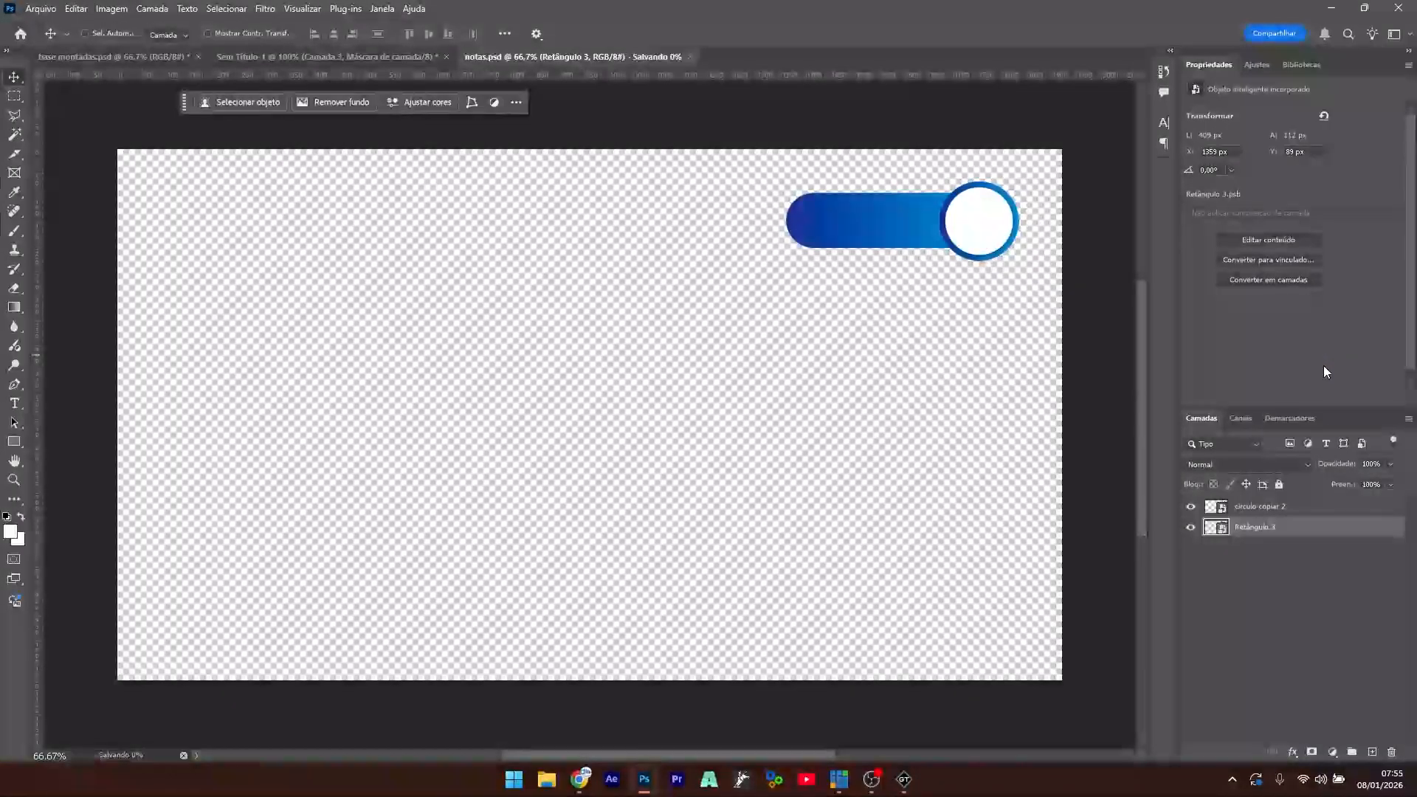
- Delete the spare upper toggle from base montadas and return to the notas document
click(276, 53)
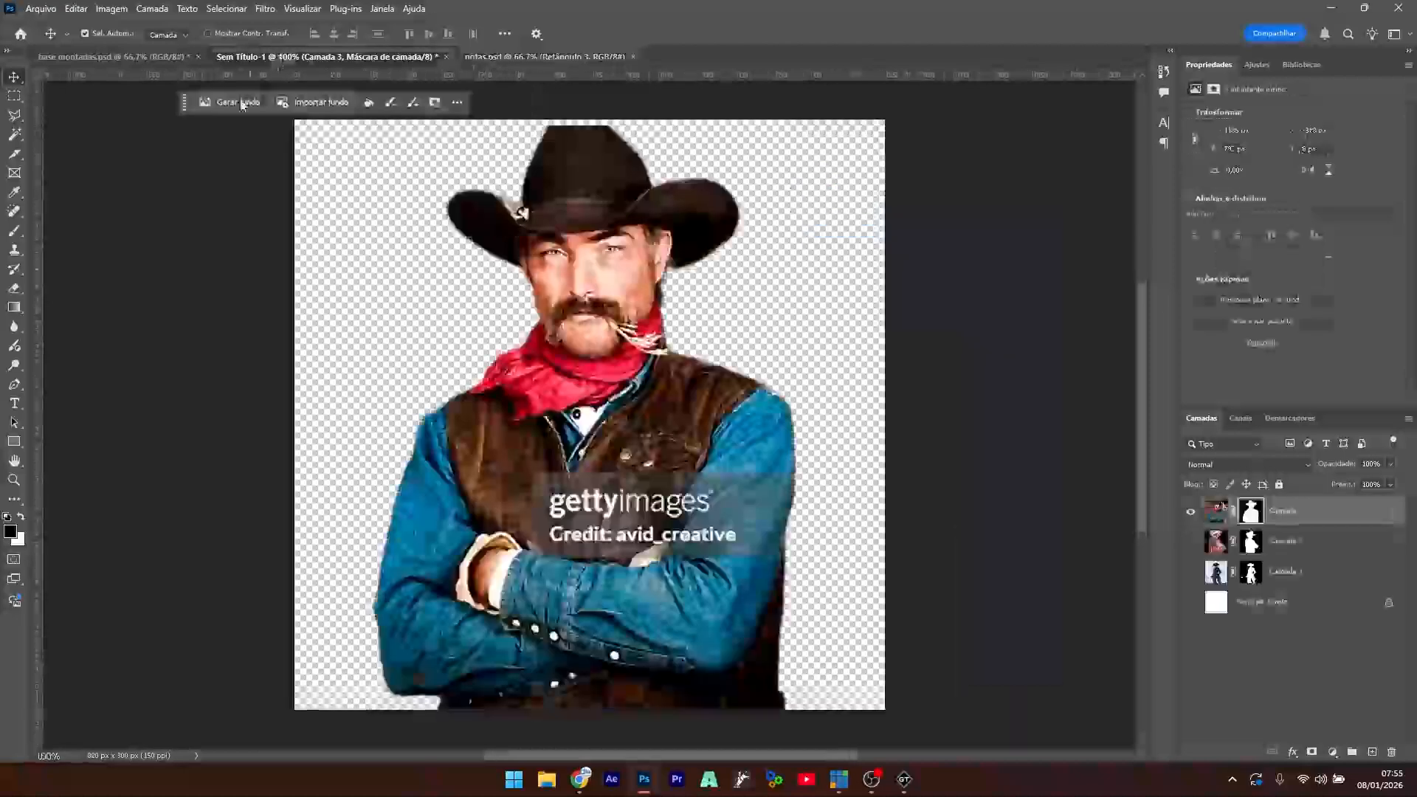
click(169, 58)
drag(870, 295, 400, 423)
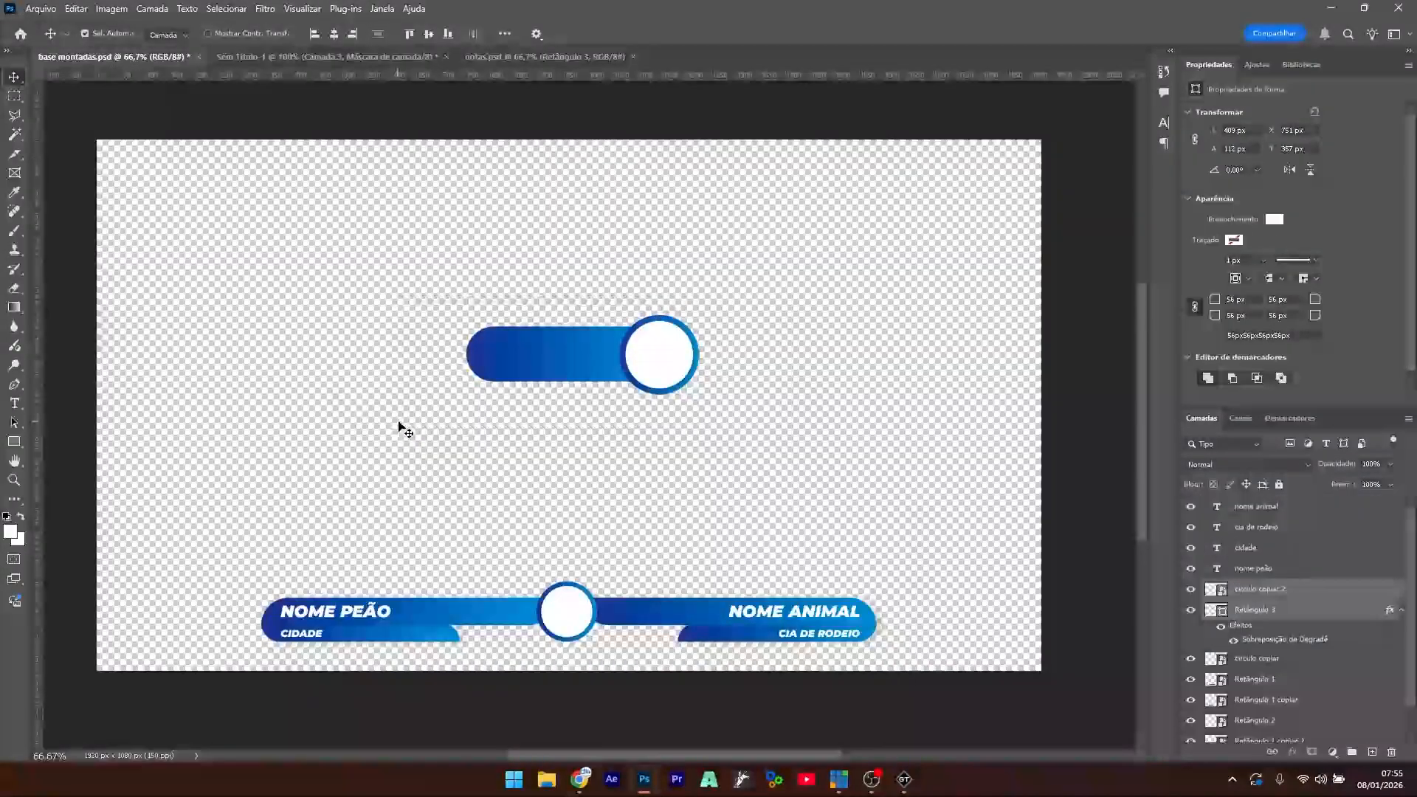
key(Delete)
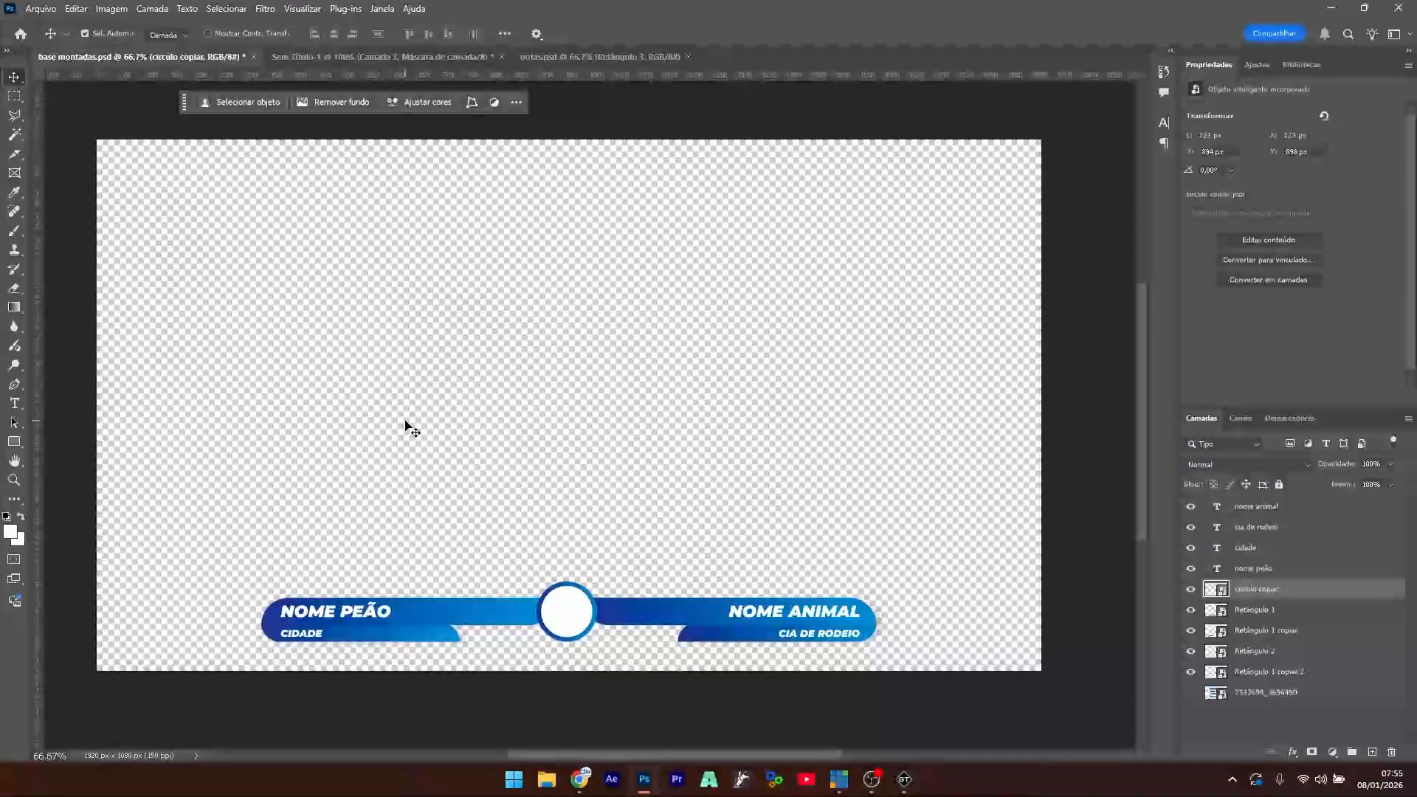
click(569, 55)
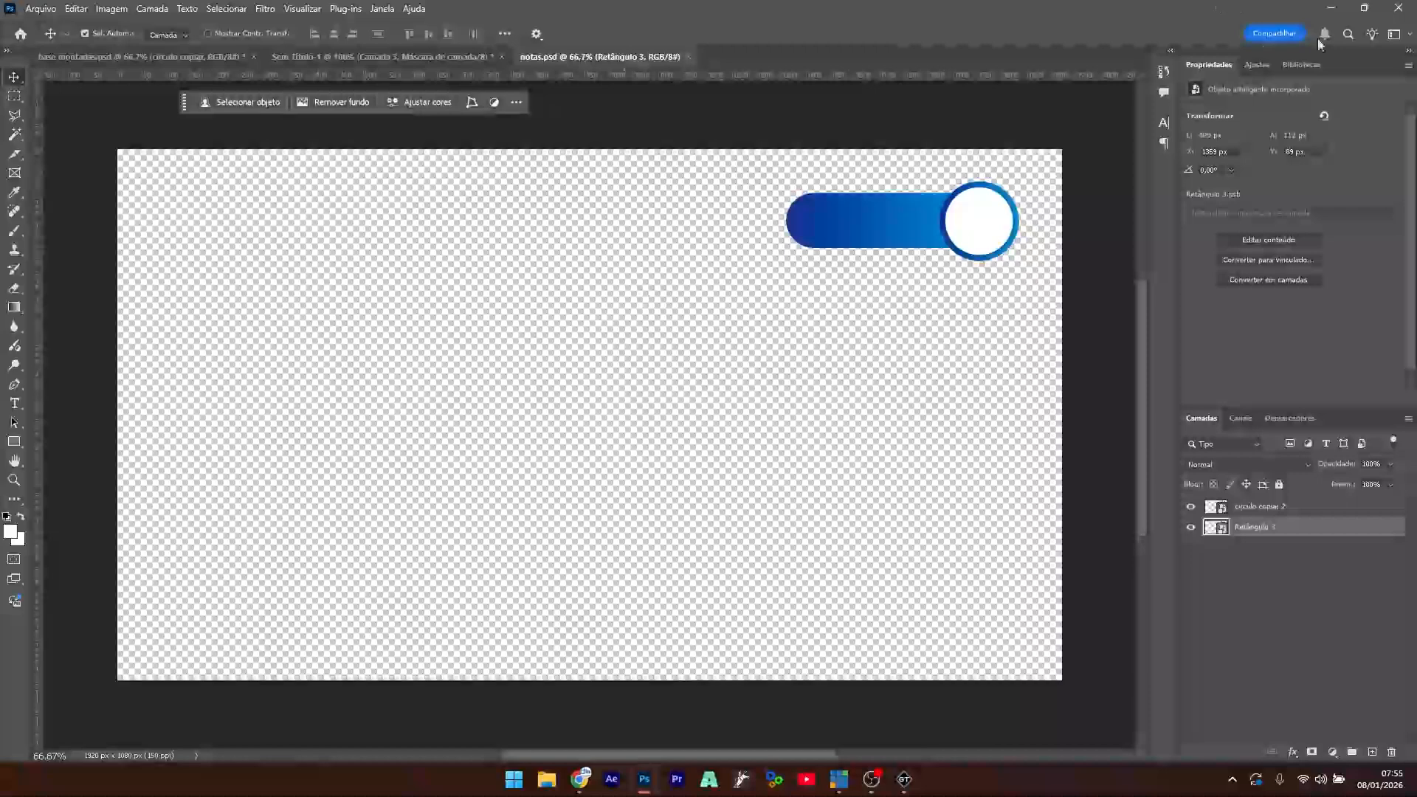
click(1331, 8)
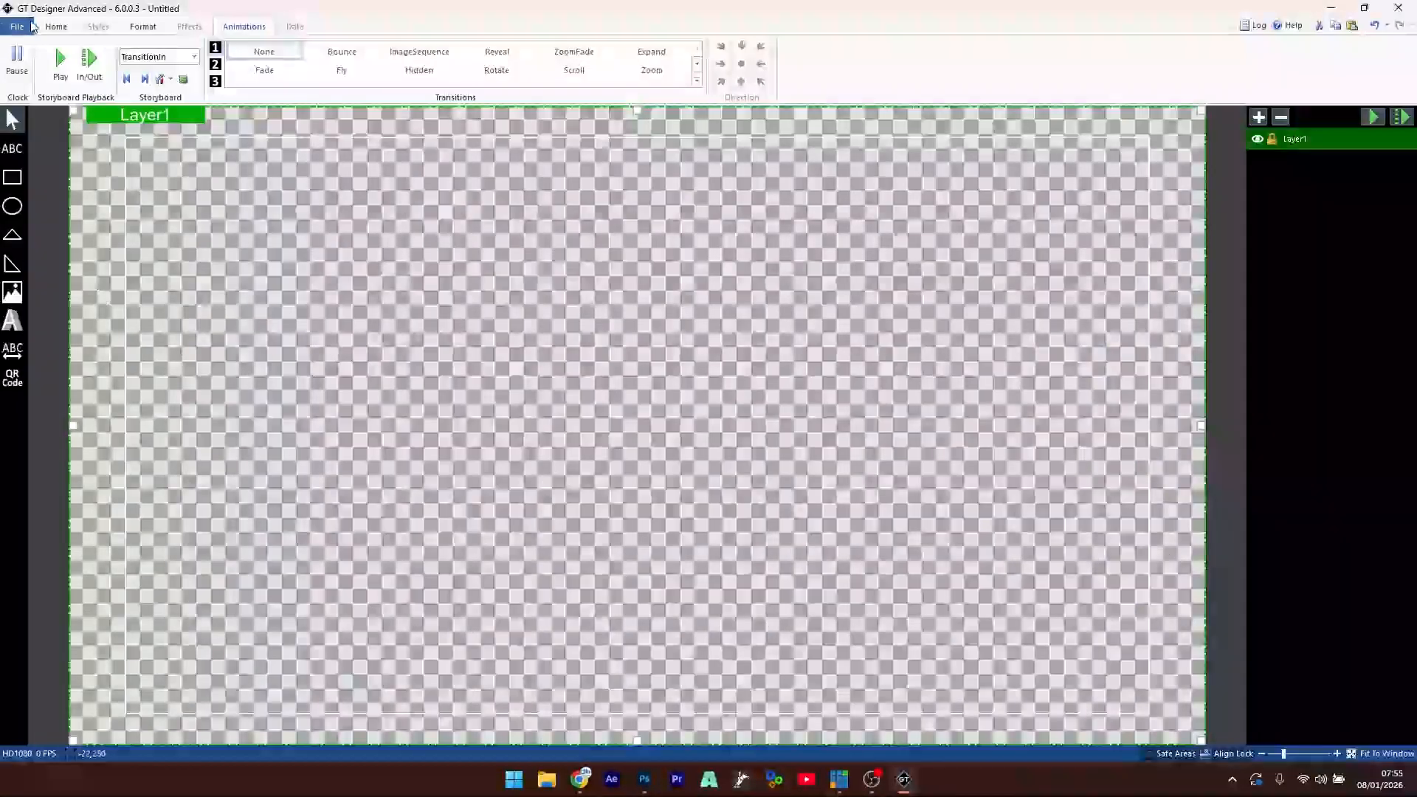
- Import the updated notas.psd into a fresh Untitled design without saving the old one
click(32, 26)
click(45, 173)
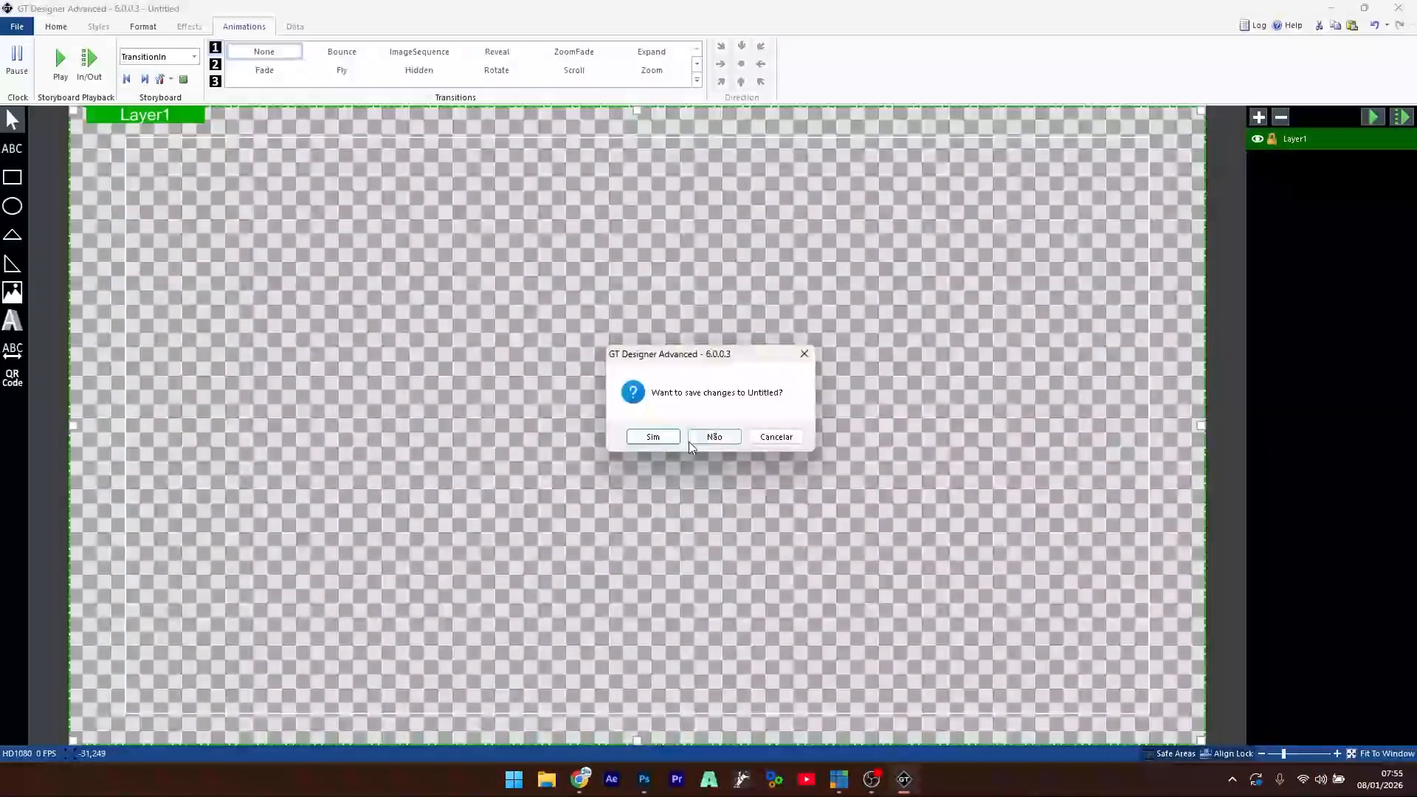
click(713, 437)
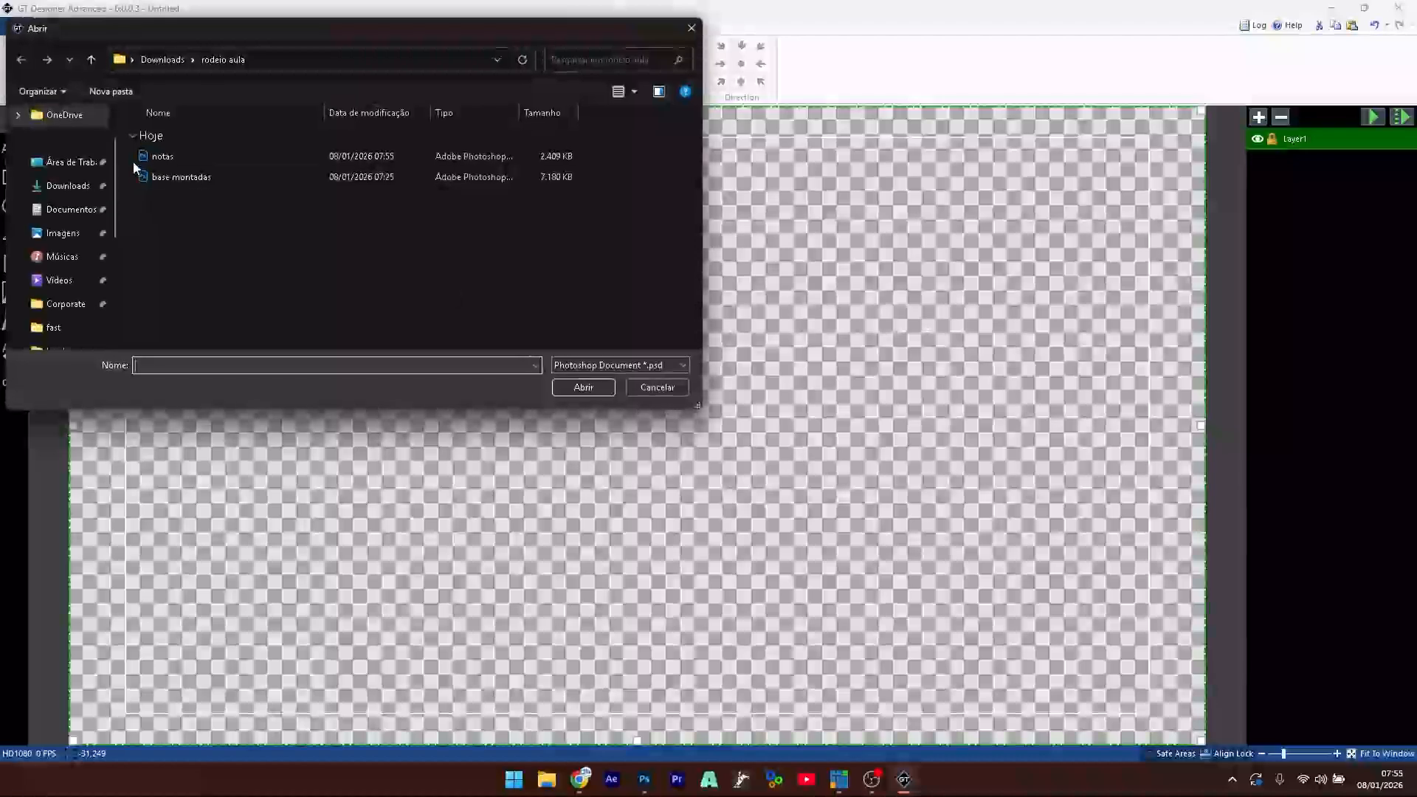
double_click(159, 153)
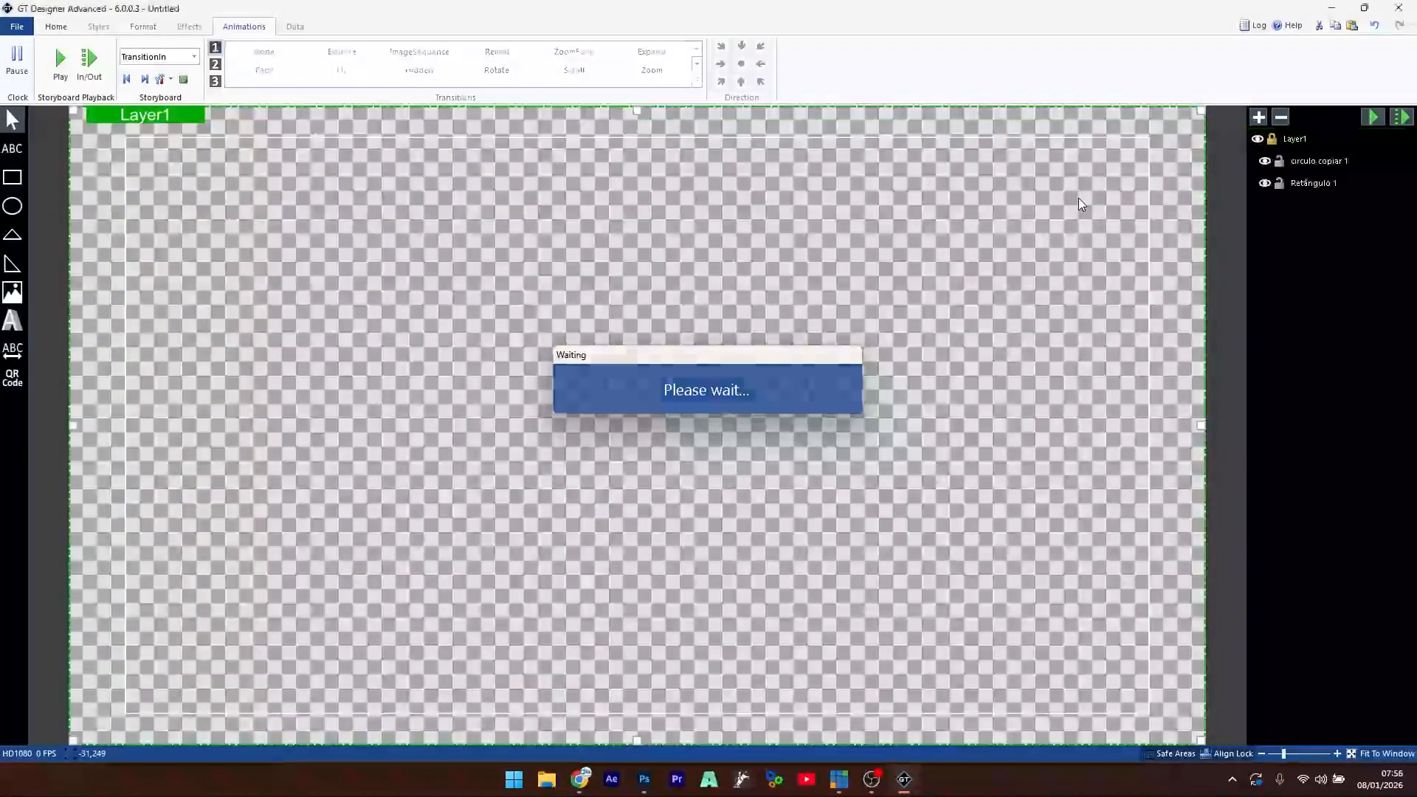
click(56, 27)
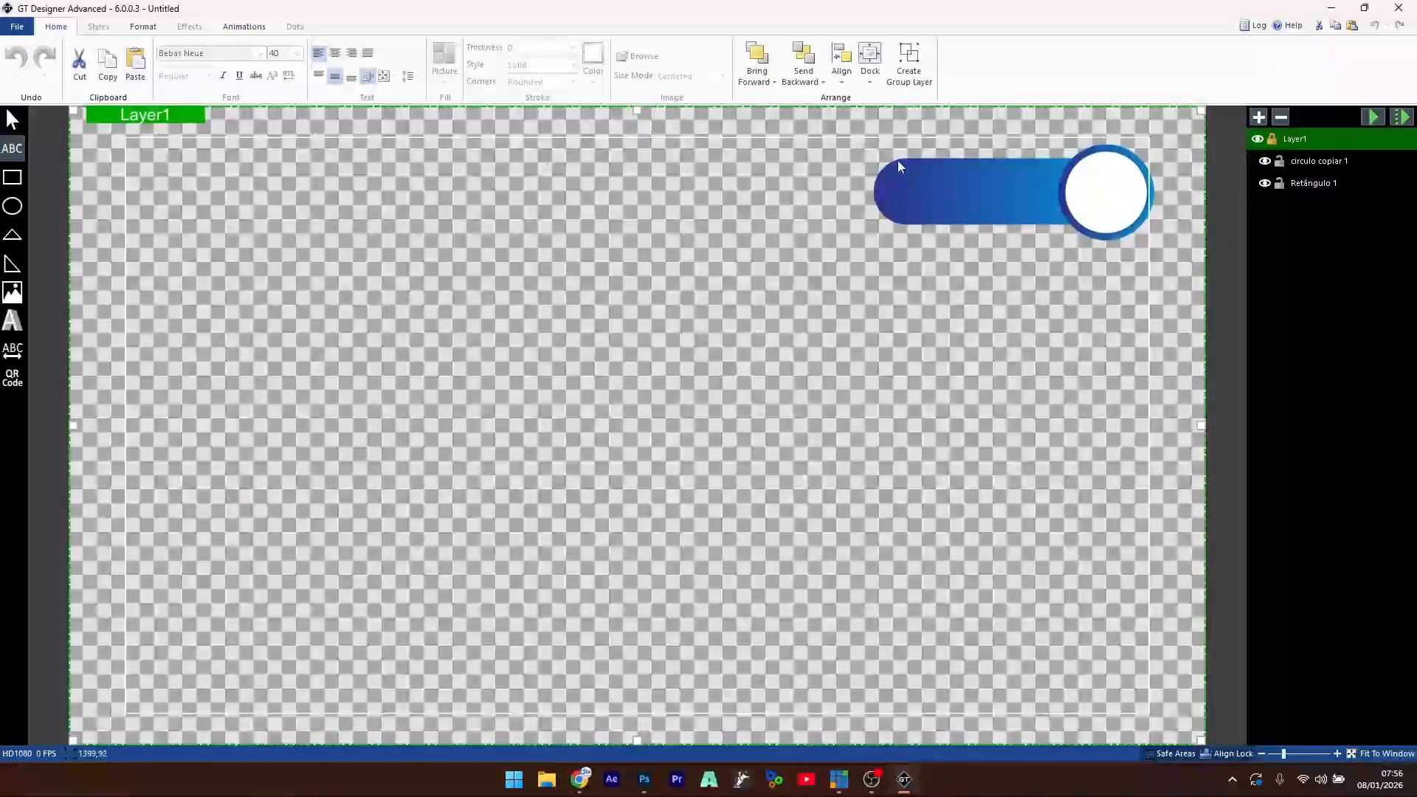
- Add a centred white text box over the blue bar in Bebas Neue at size 60
drag(897, 160, 1060, 224)
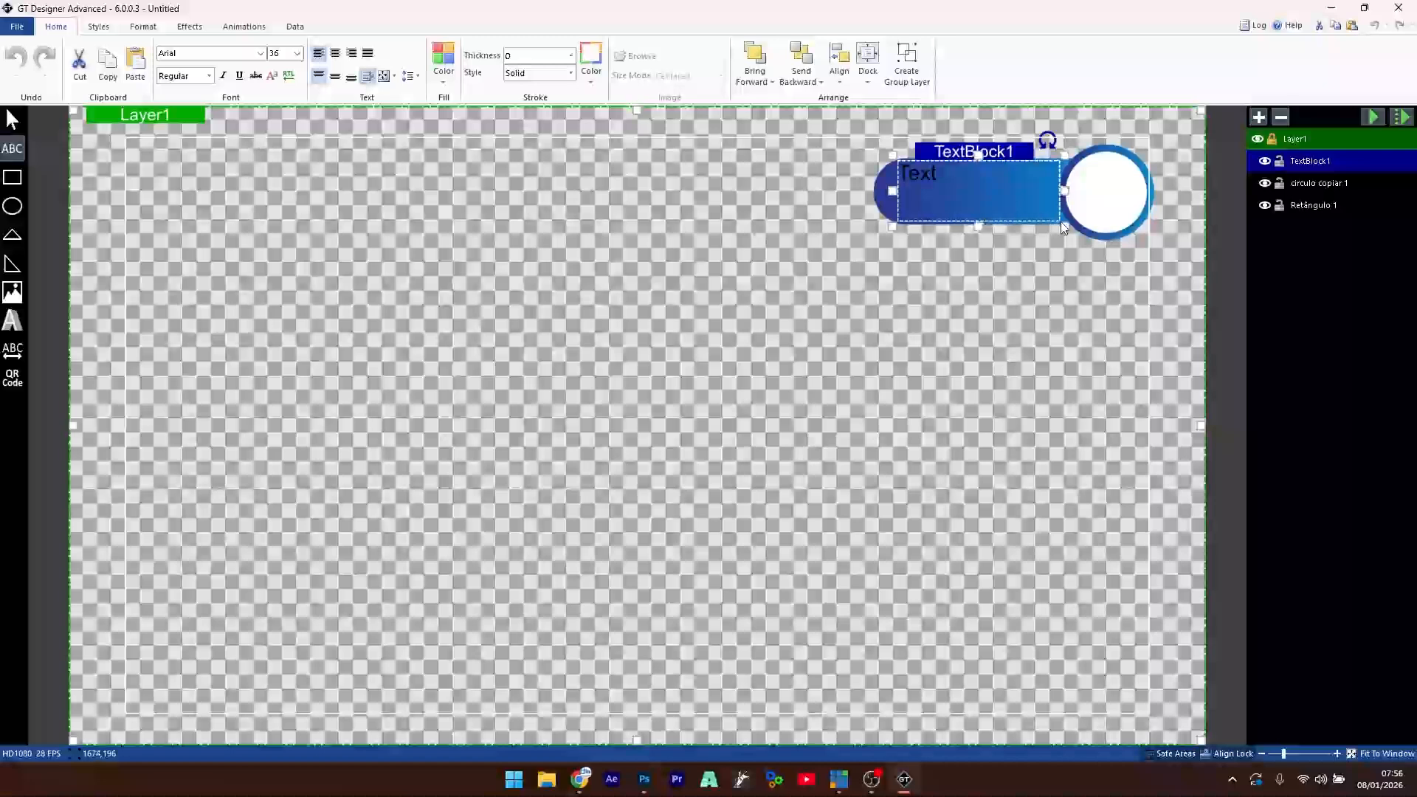
click(335, 54)
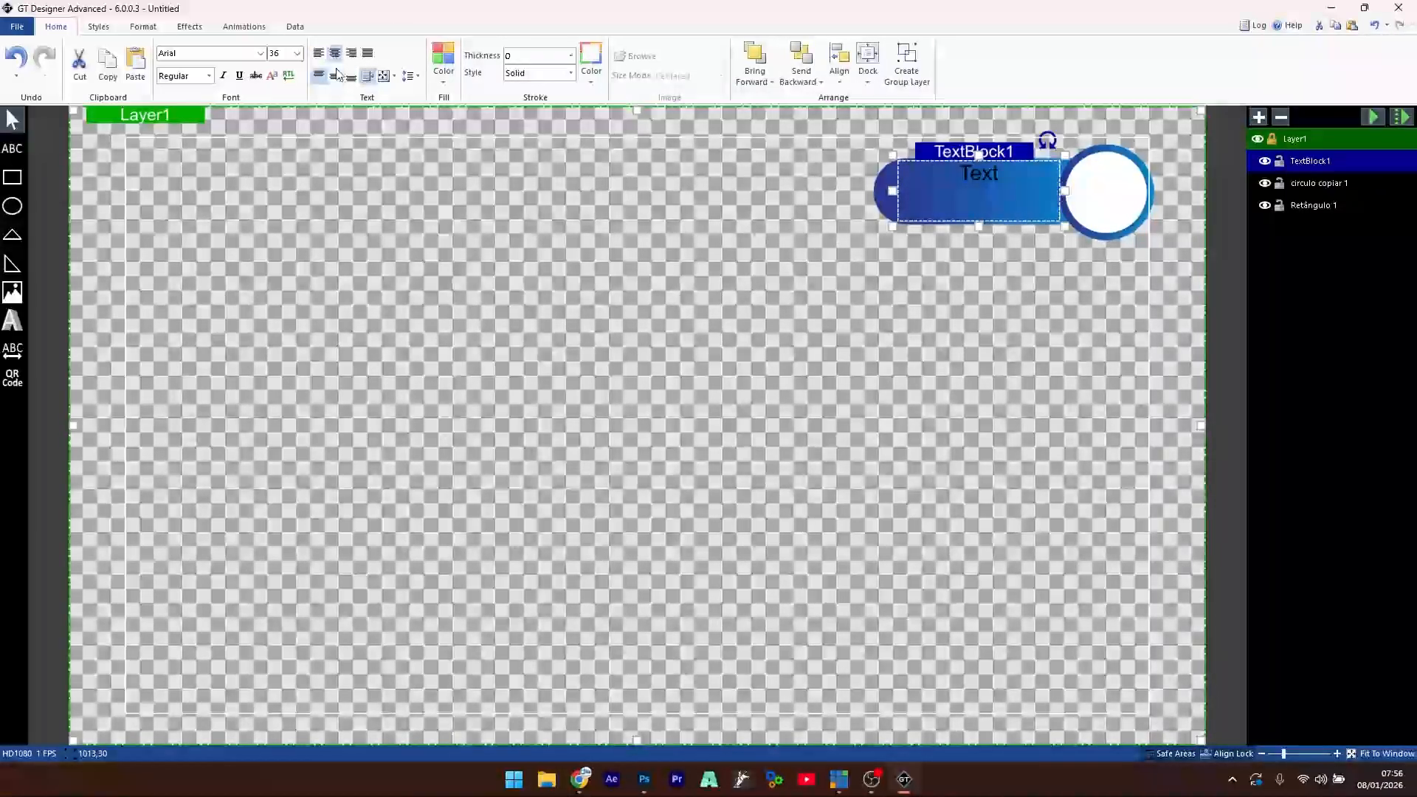
click(334, 76)
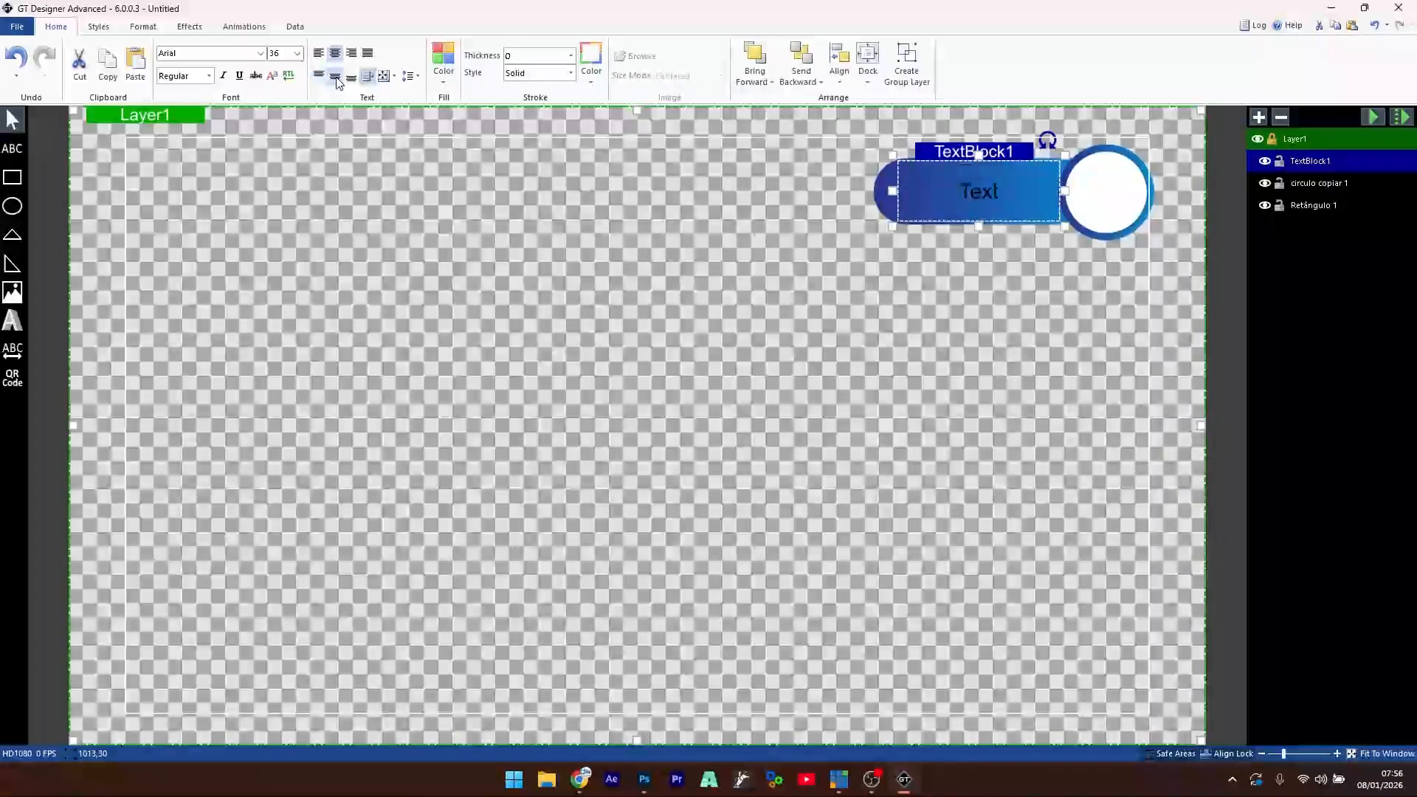
click(442, 66)
click(575, 108)
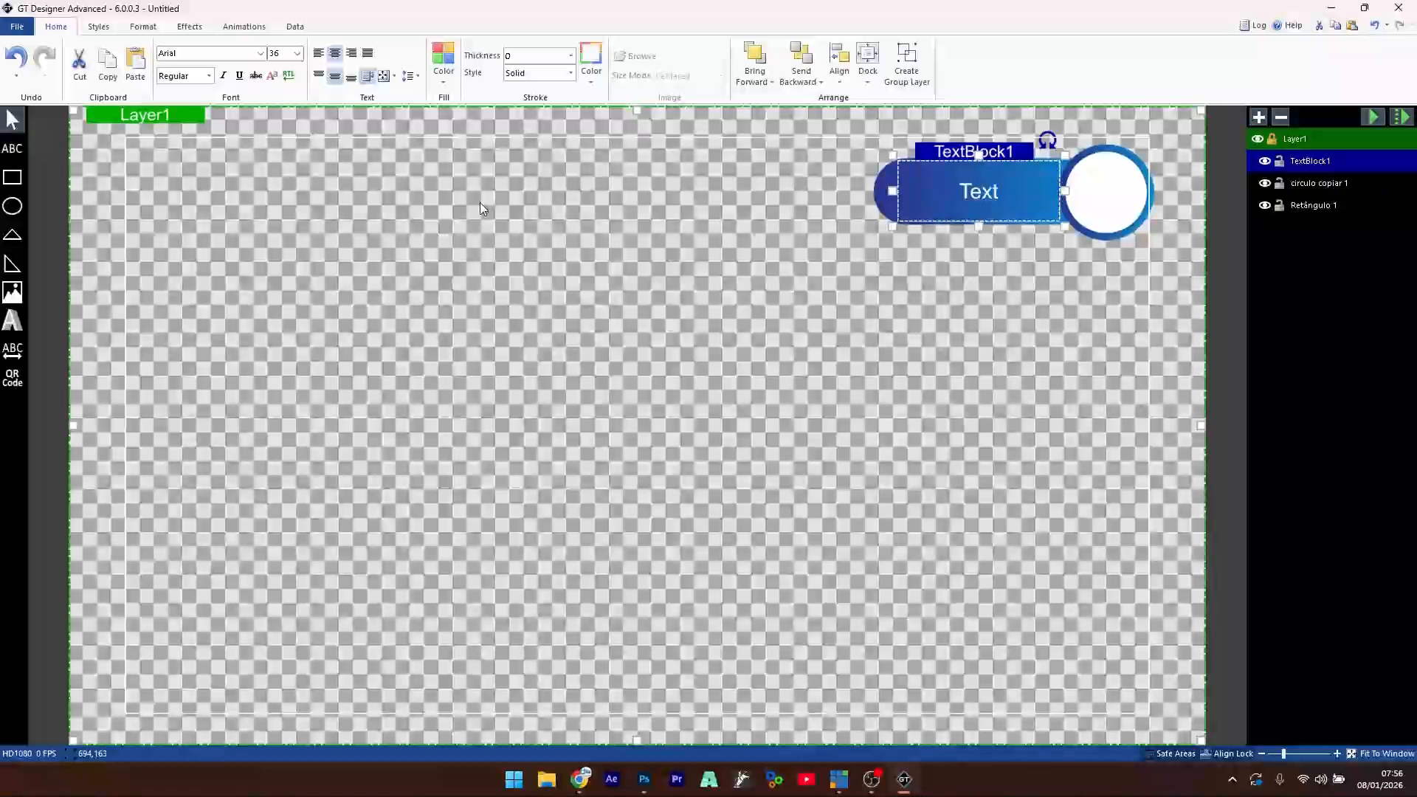
click(262, 58)
click(207, 270)
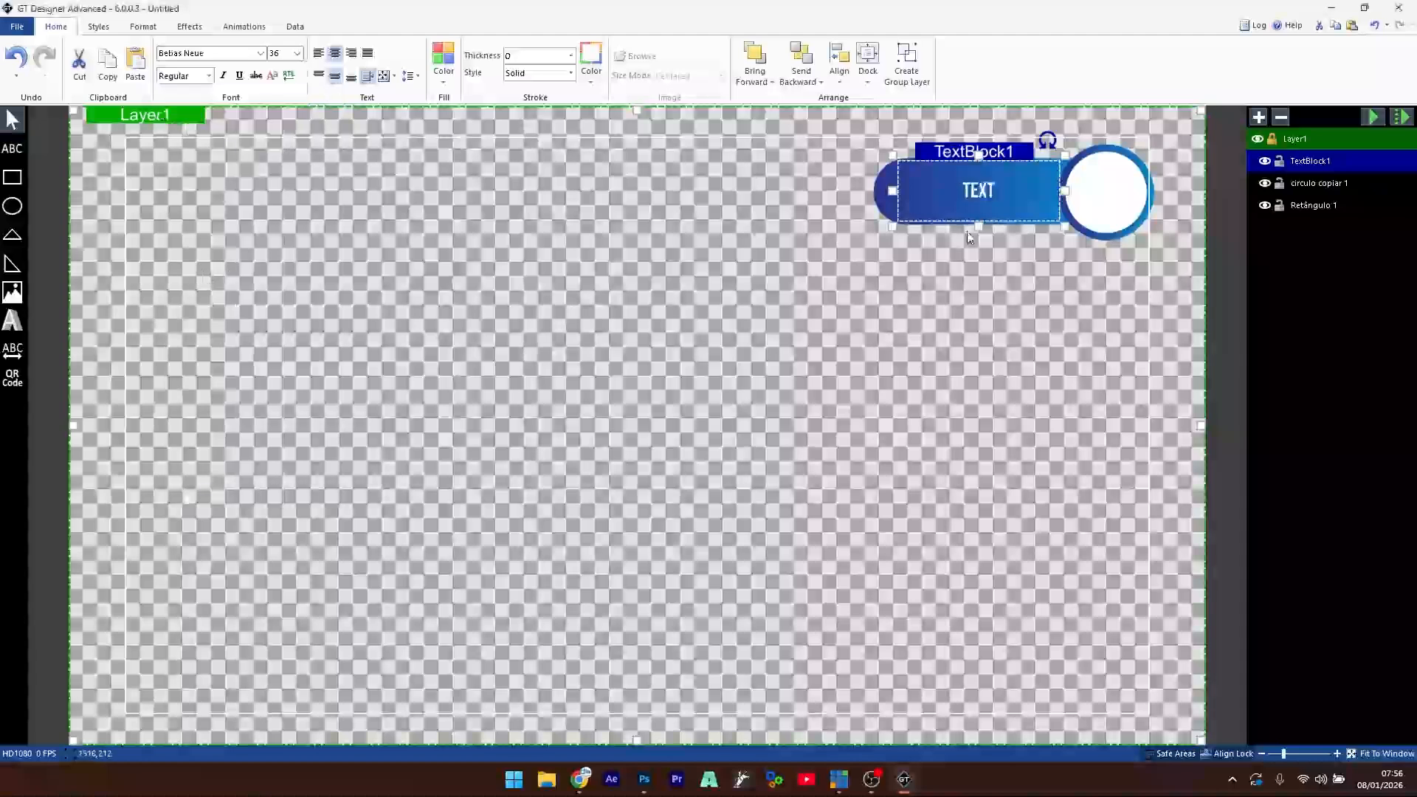
click(281, 53)
text(60)
key(Return)
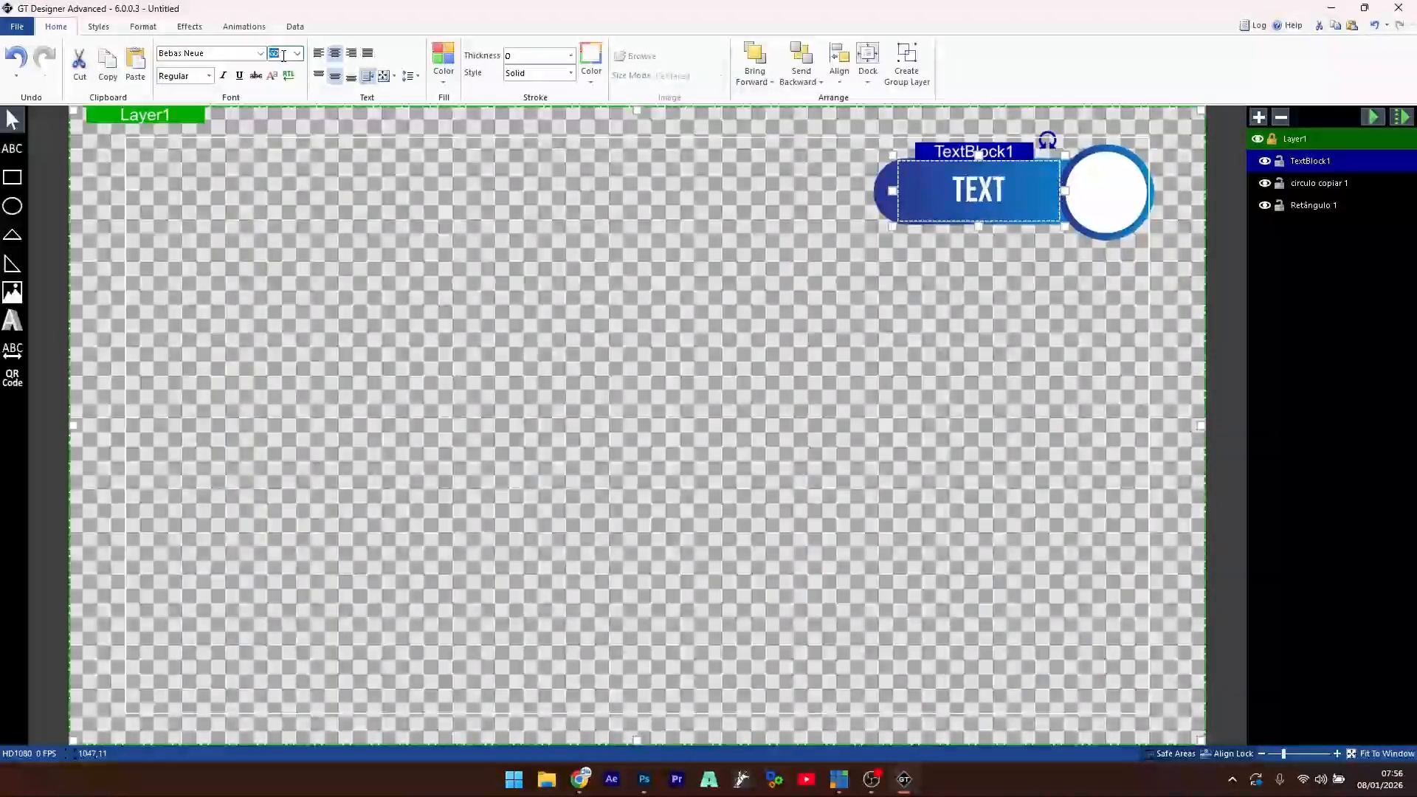
- Replace the placeholder TEXT with 100,00 and enlarge the font
double_click(982, 192)
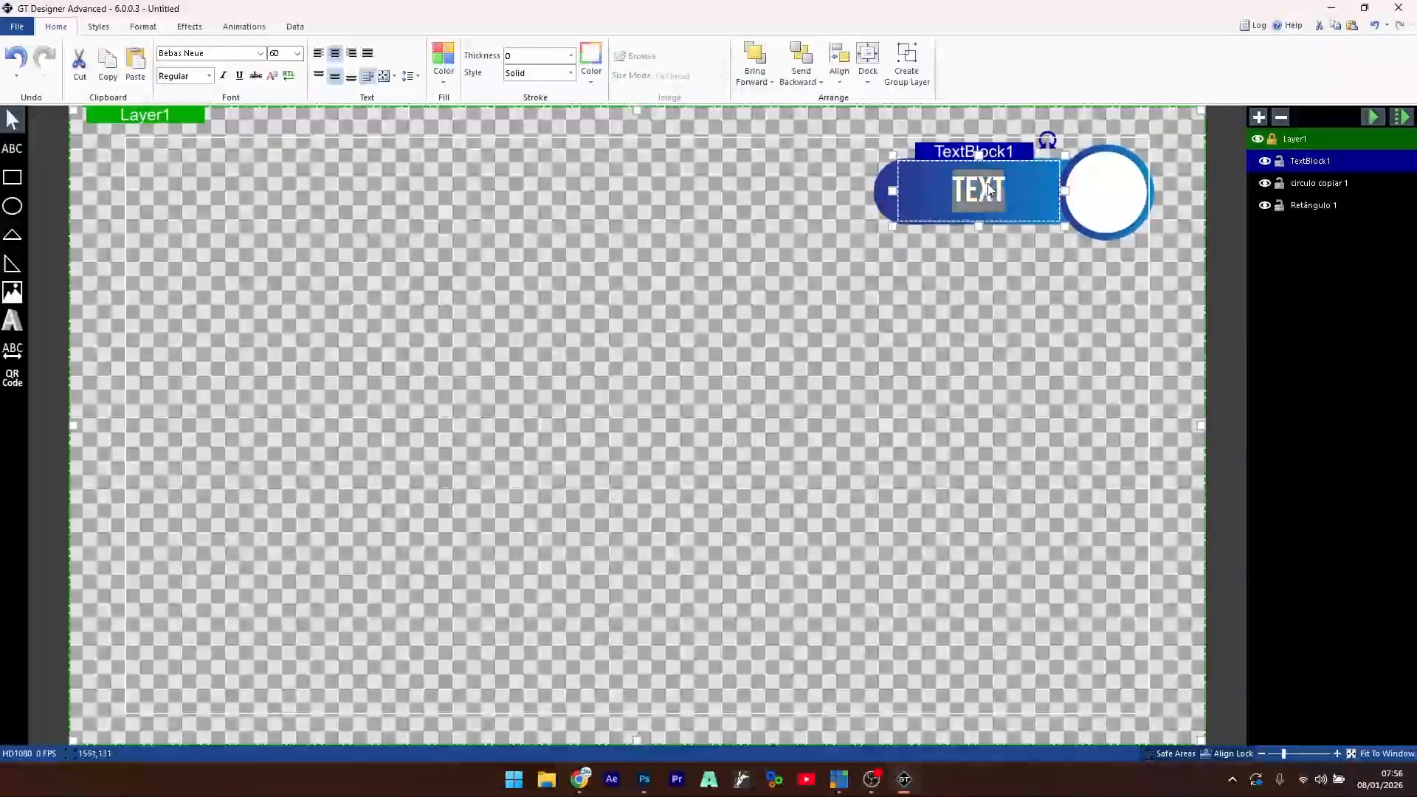
text(9)
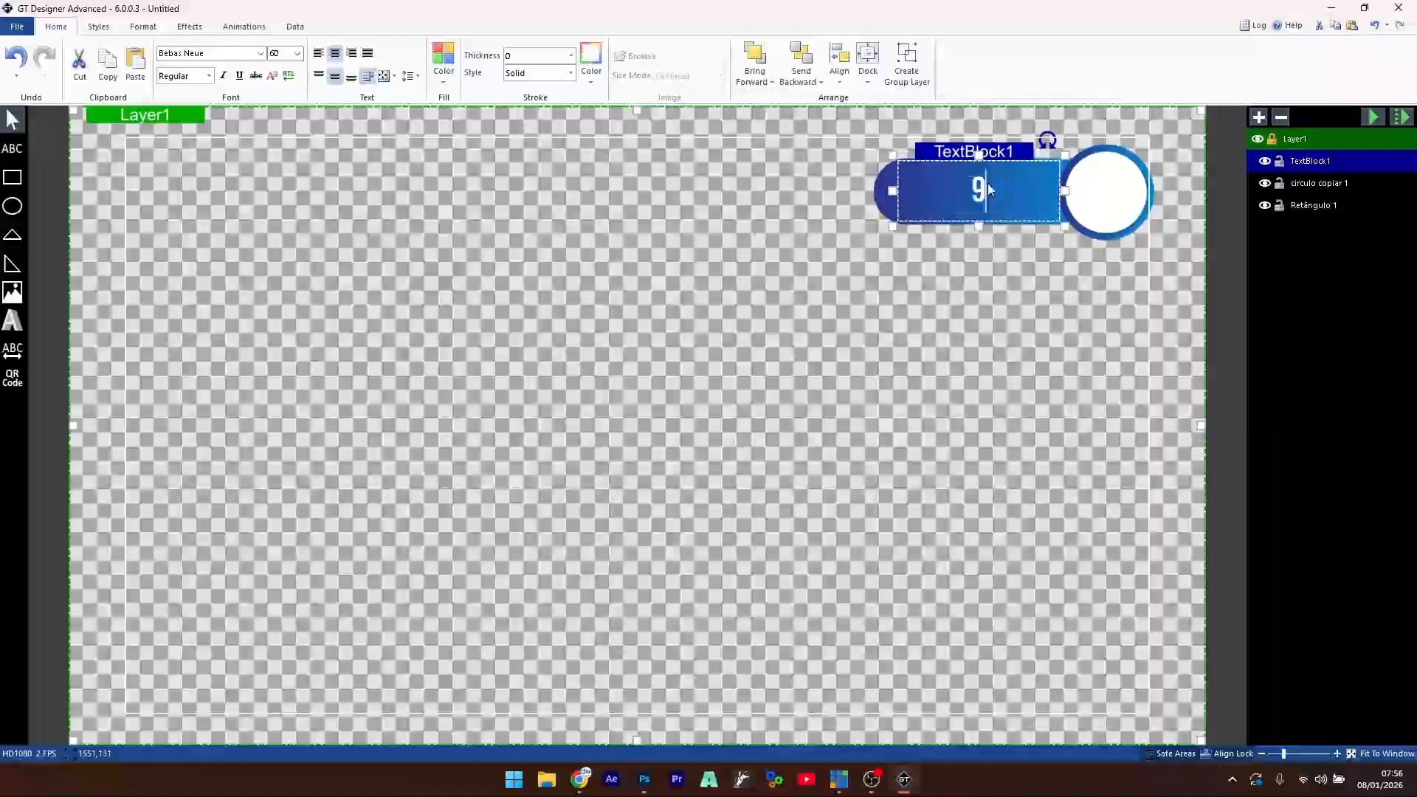
text(00:0)
key(BackSpace)
key(BackSpace)
key(BackSpace)
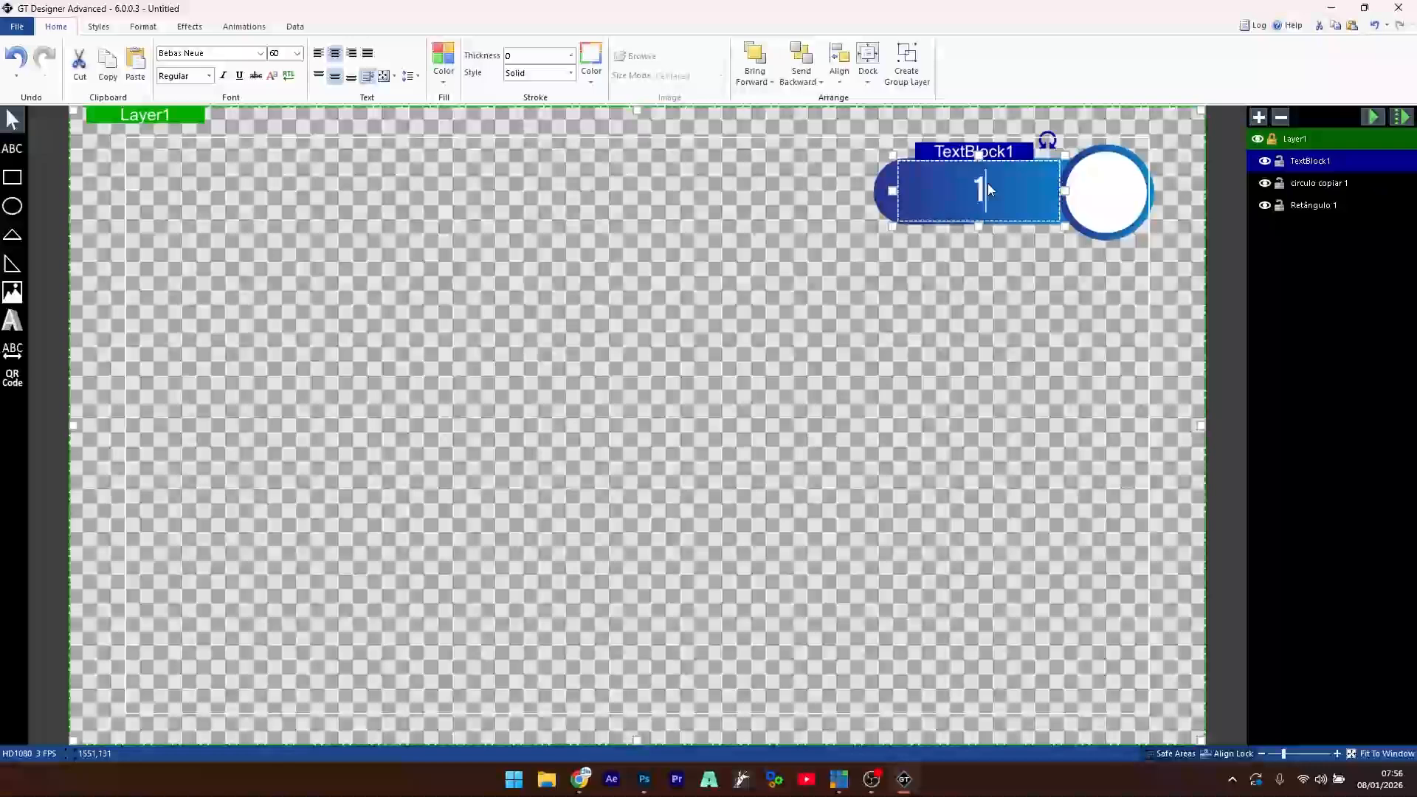
text(100,00)
key(ctrl+a)
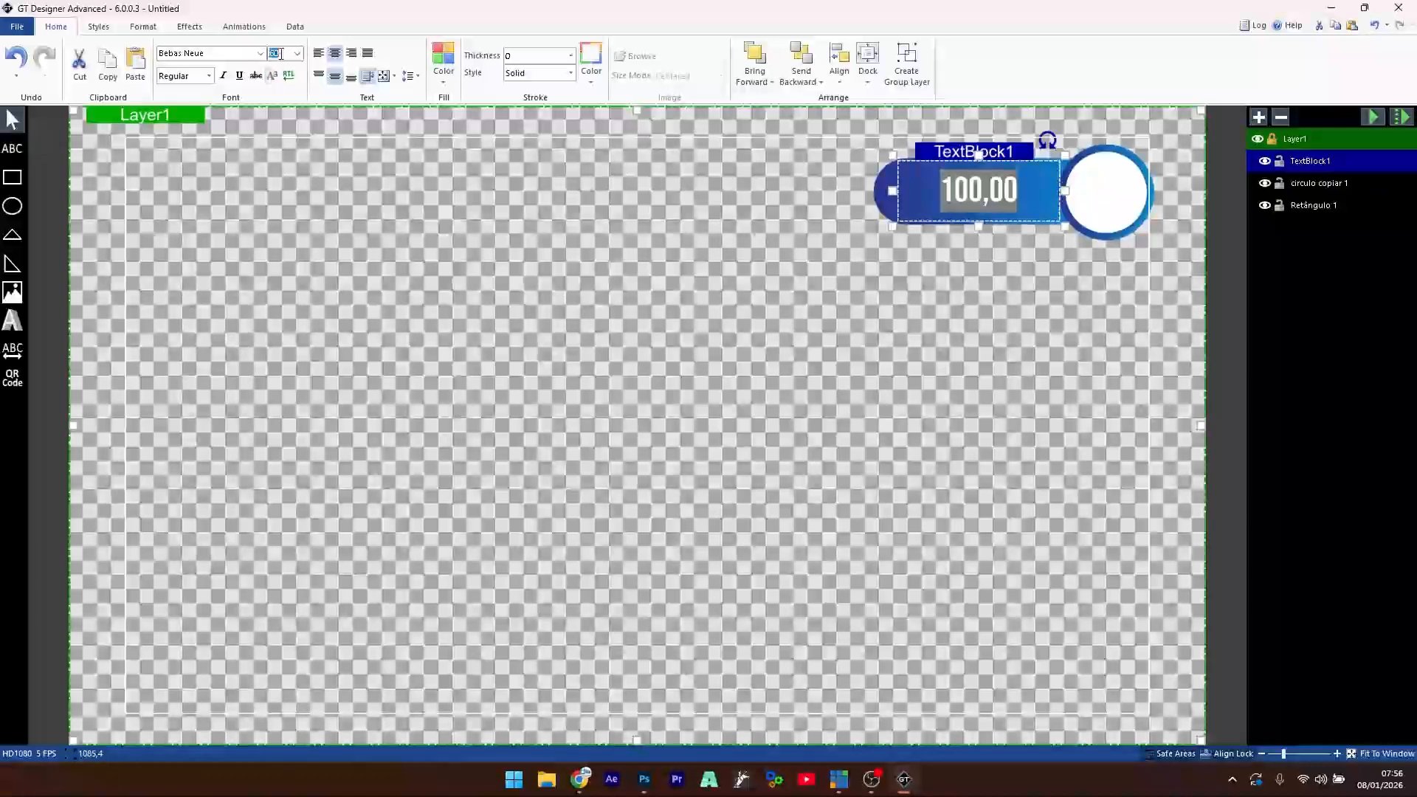
scroll(281, 54, up, 3)
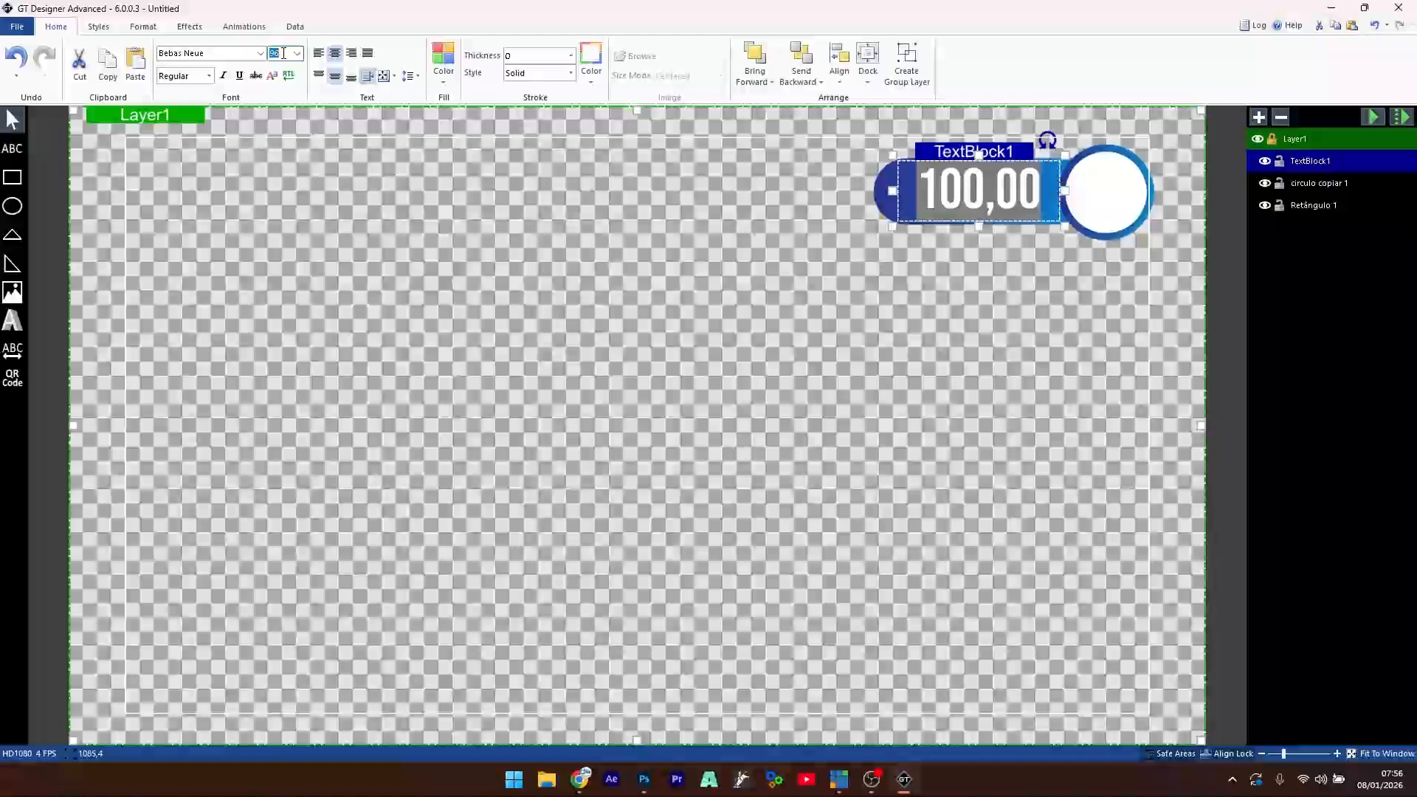
scroll(284, 53, up, 1)
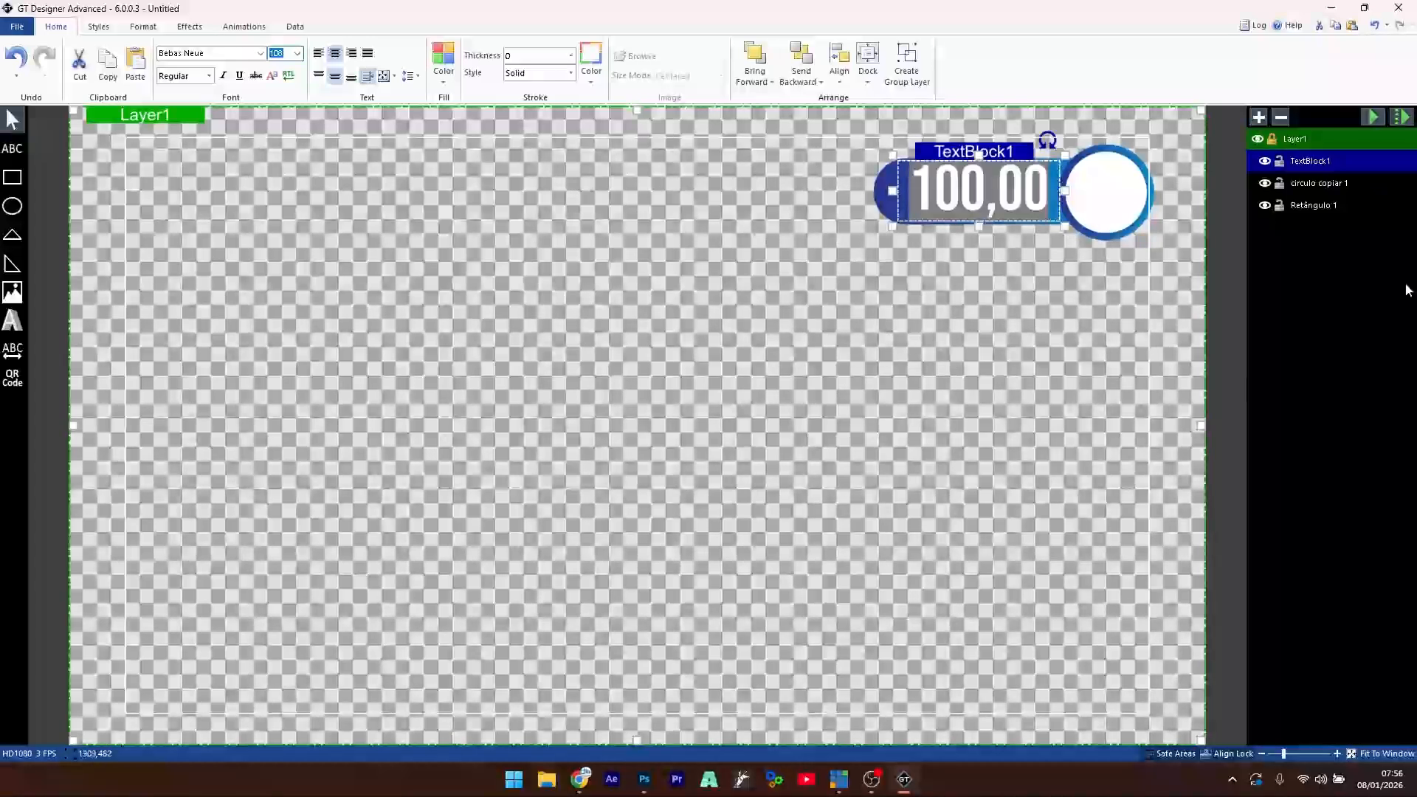
- Rename the score text layer to 'nota'
double_click(1332, 161)
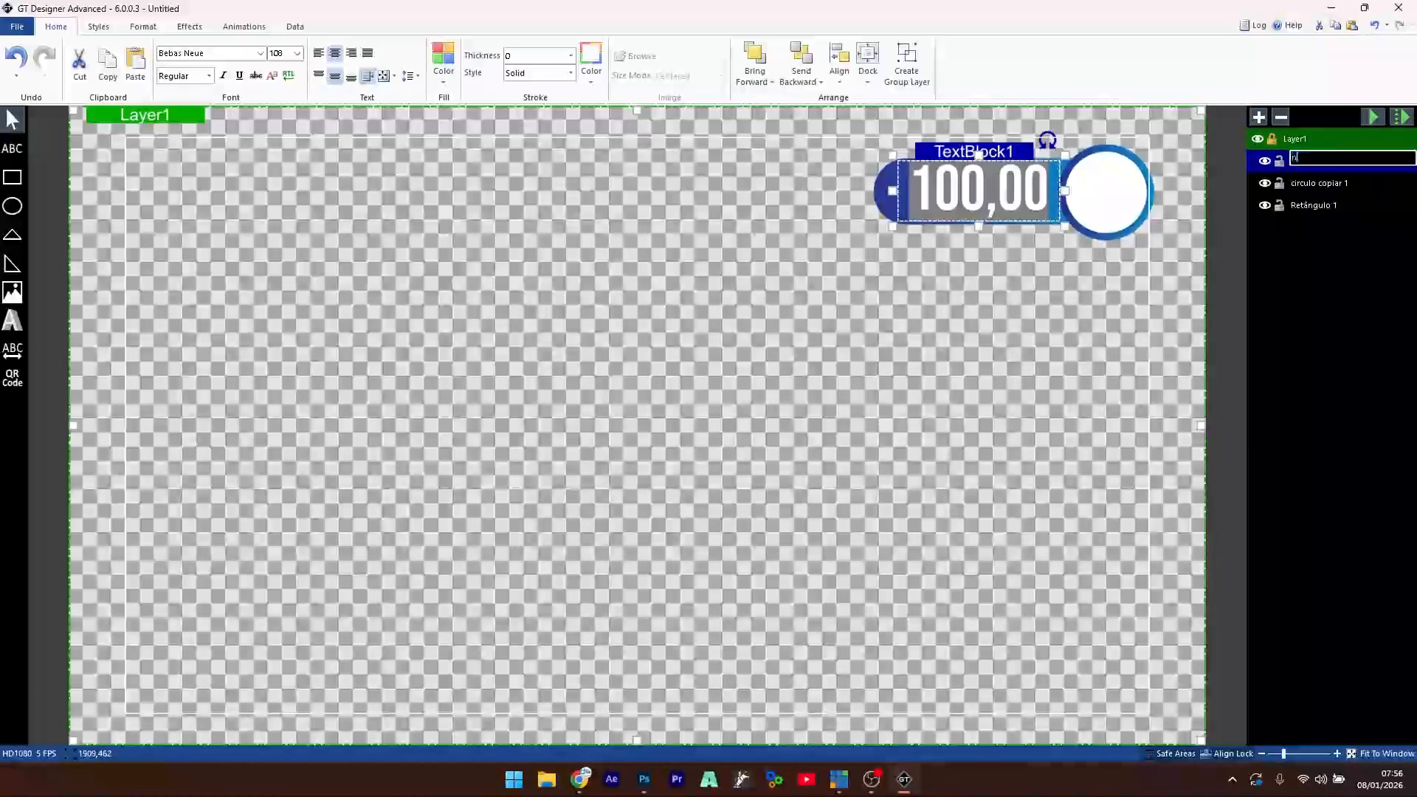
key(Return)
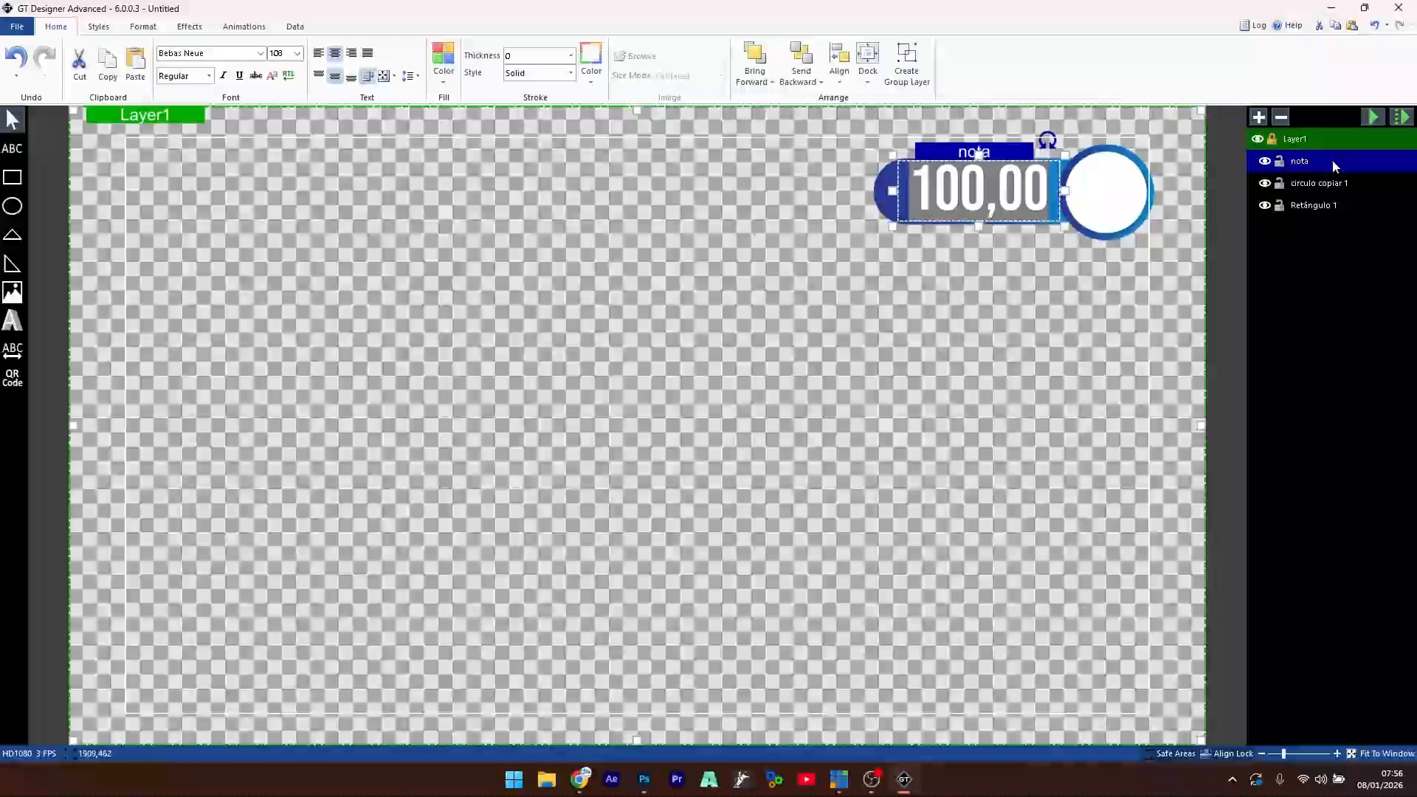
click(982, 313)
click(970, 197)
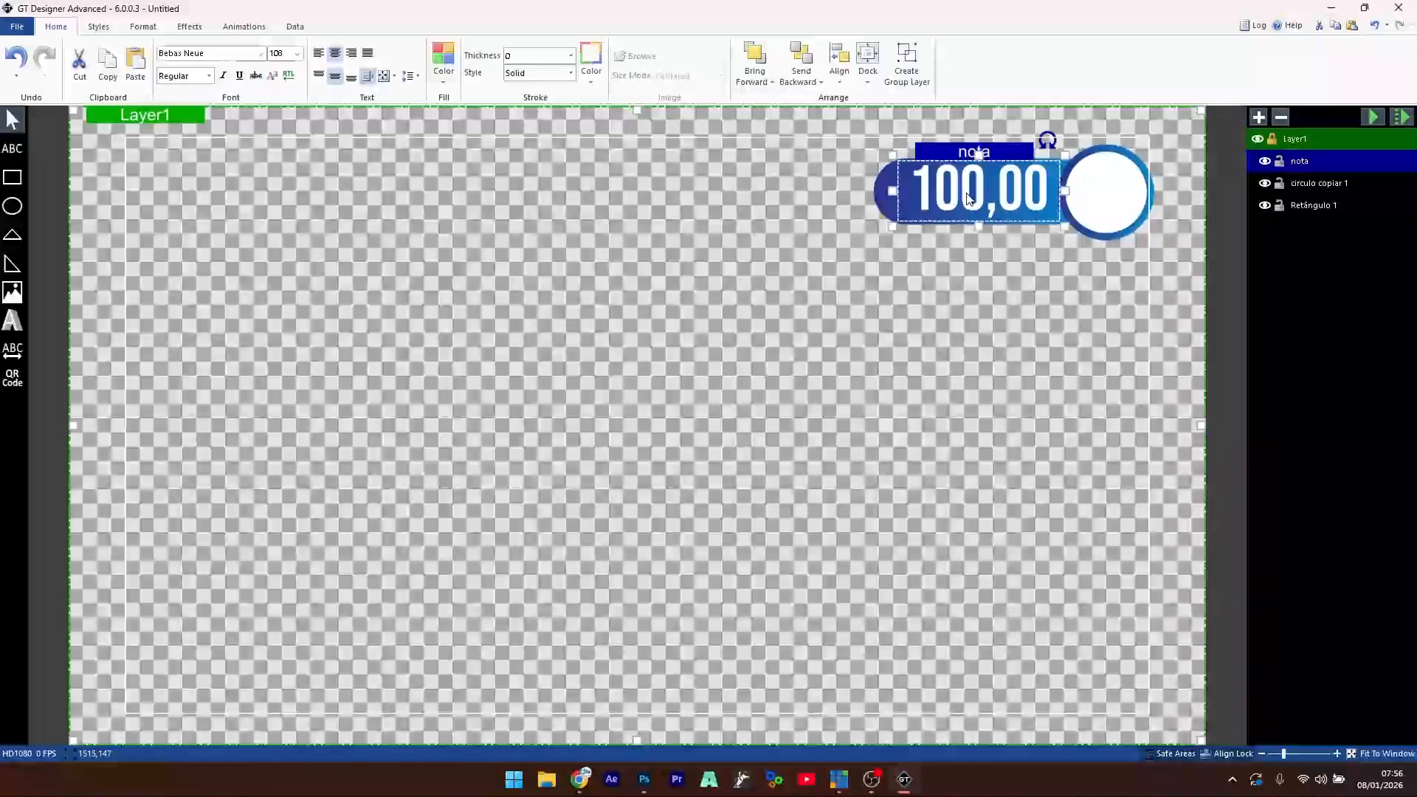
click(963, 366)
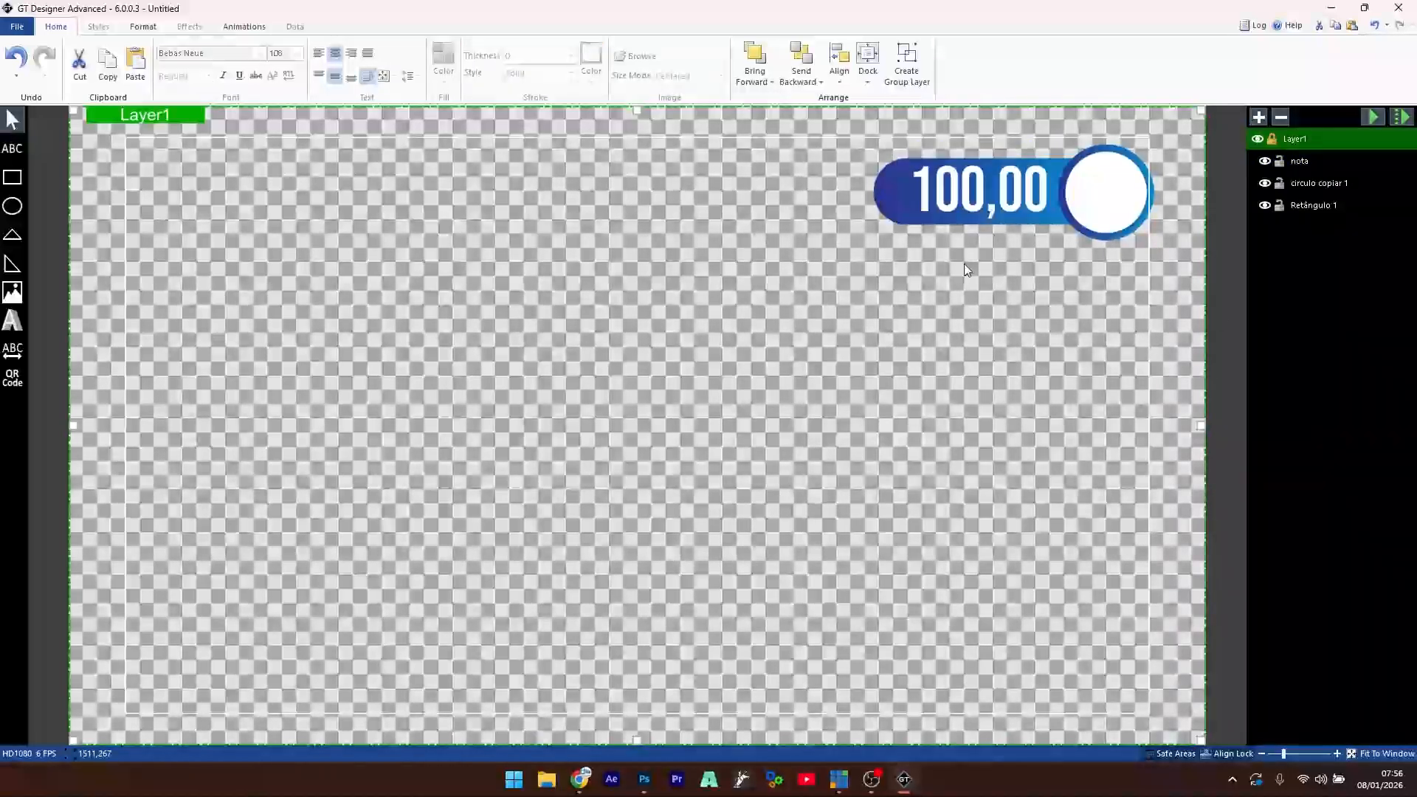
click(955, 204)
click(982, 314)
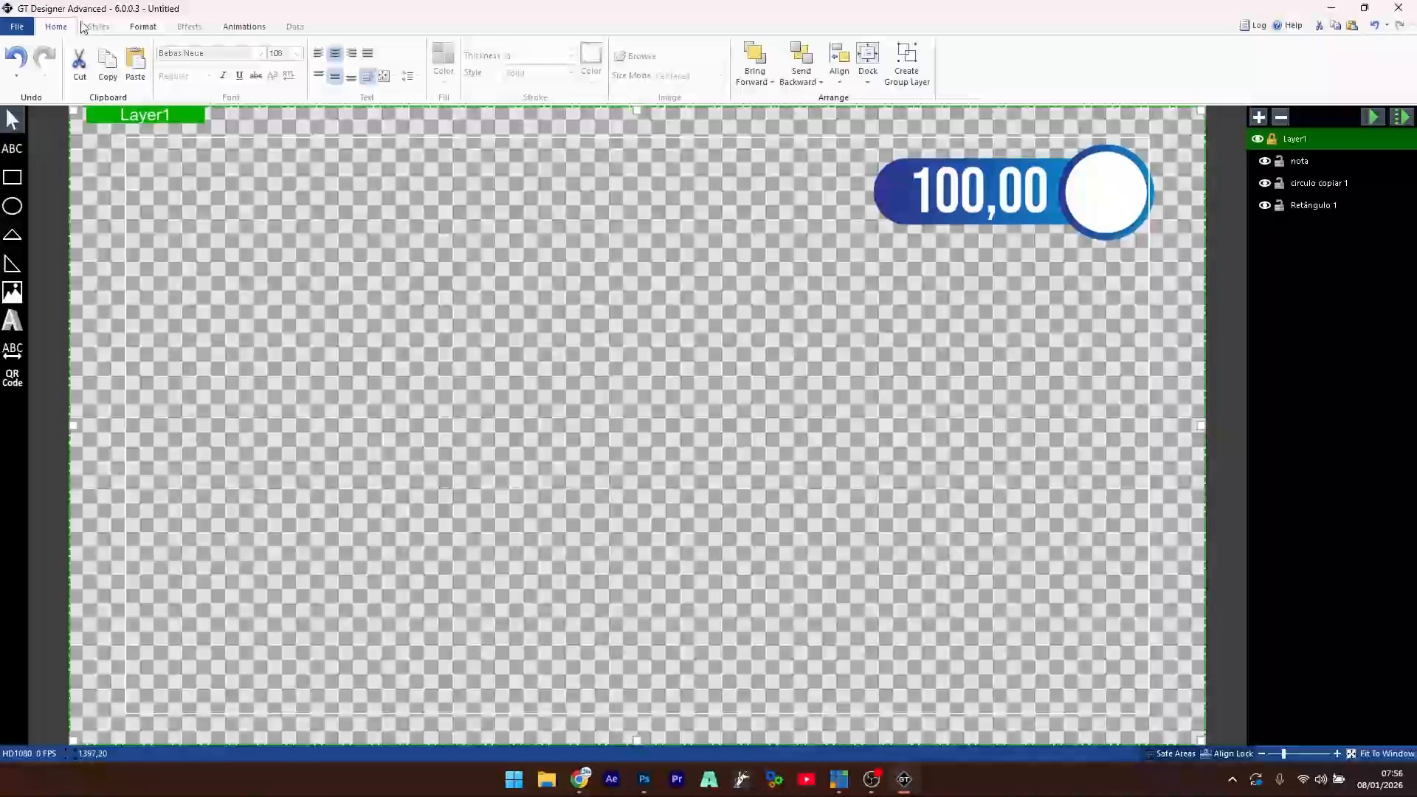
click(242, 27)
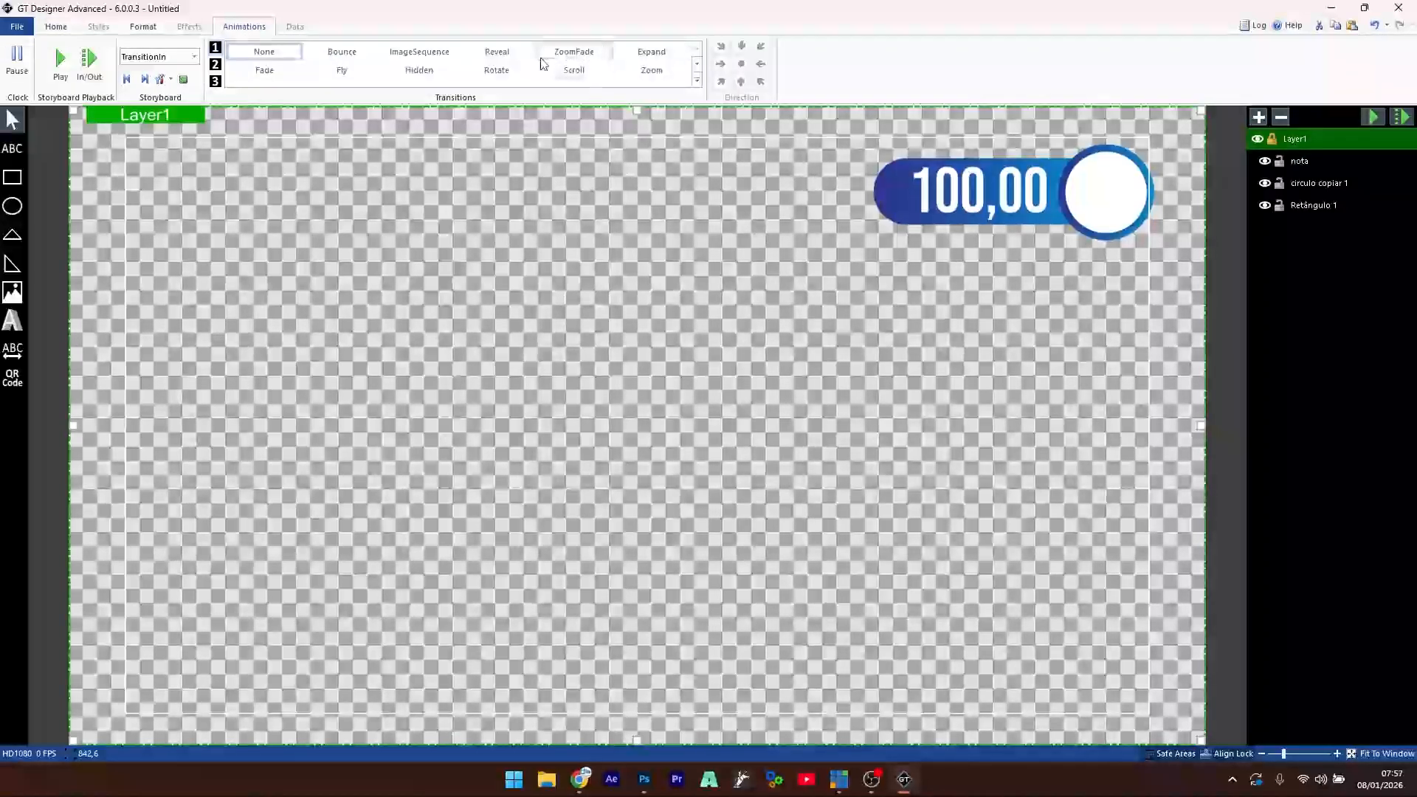
- Give the white circle an Expand entrance transition
click(650, 53)
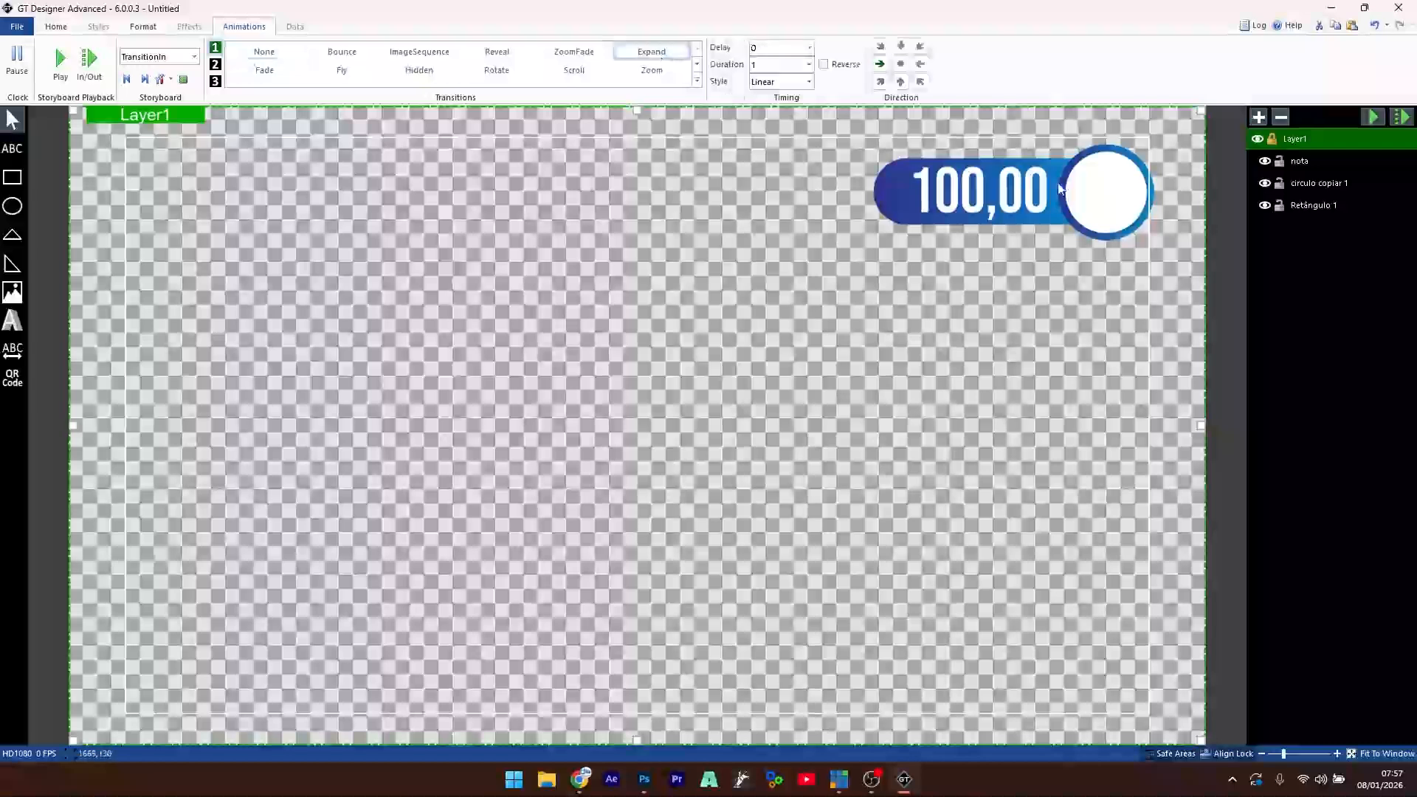
click(1111, 193)
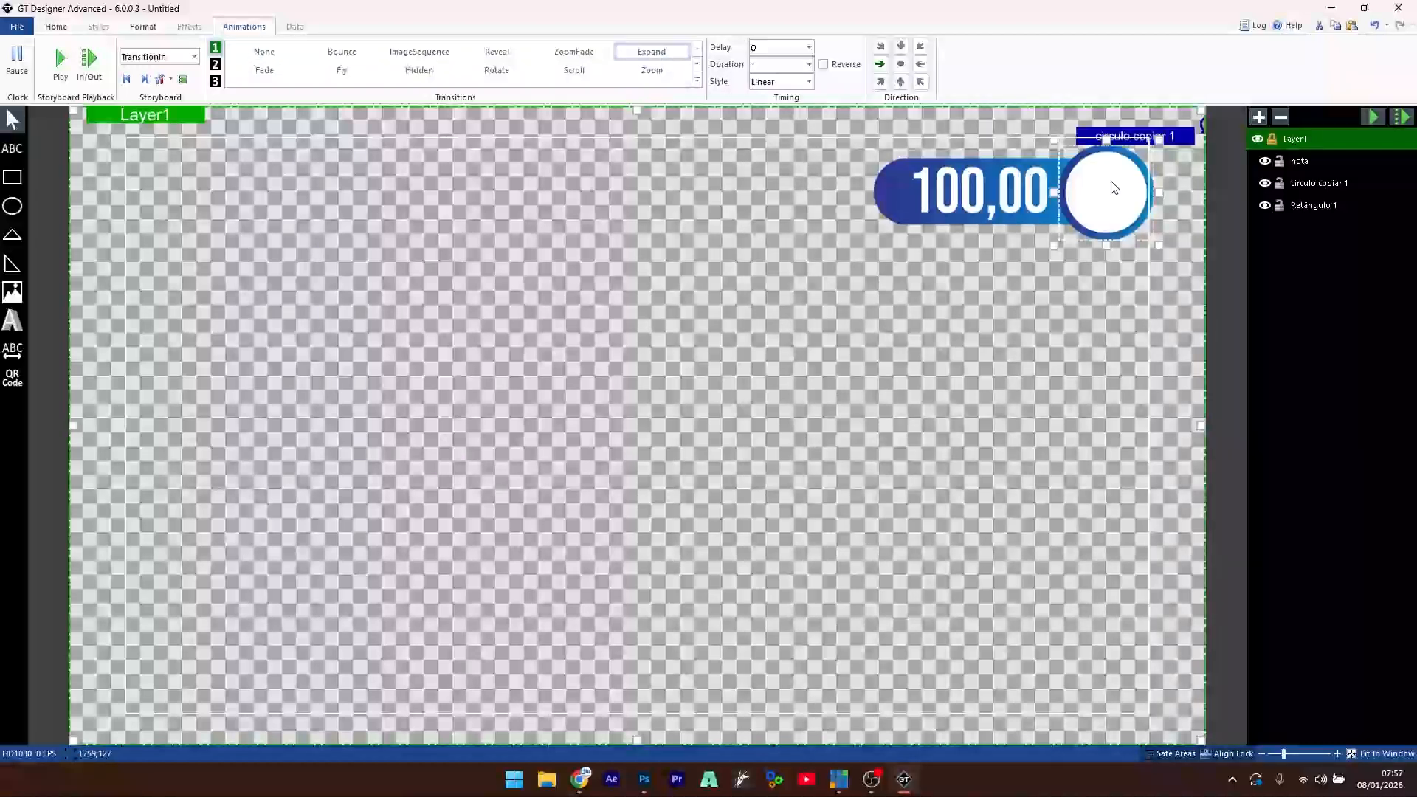
click(662, 52)
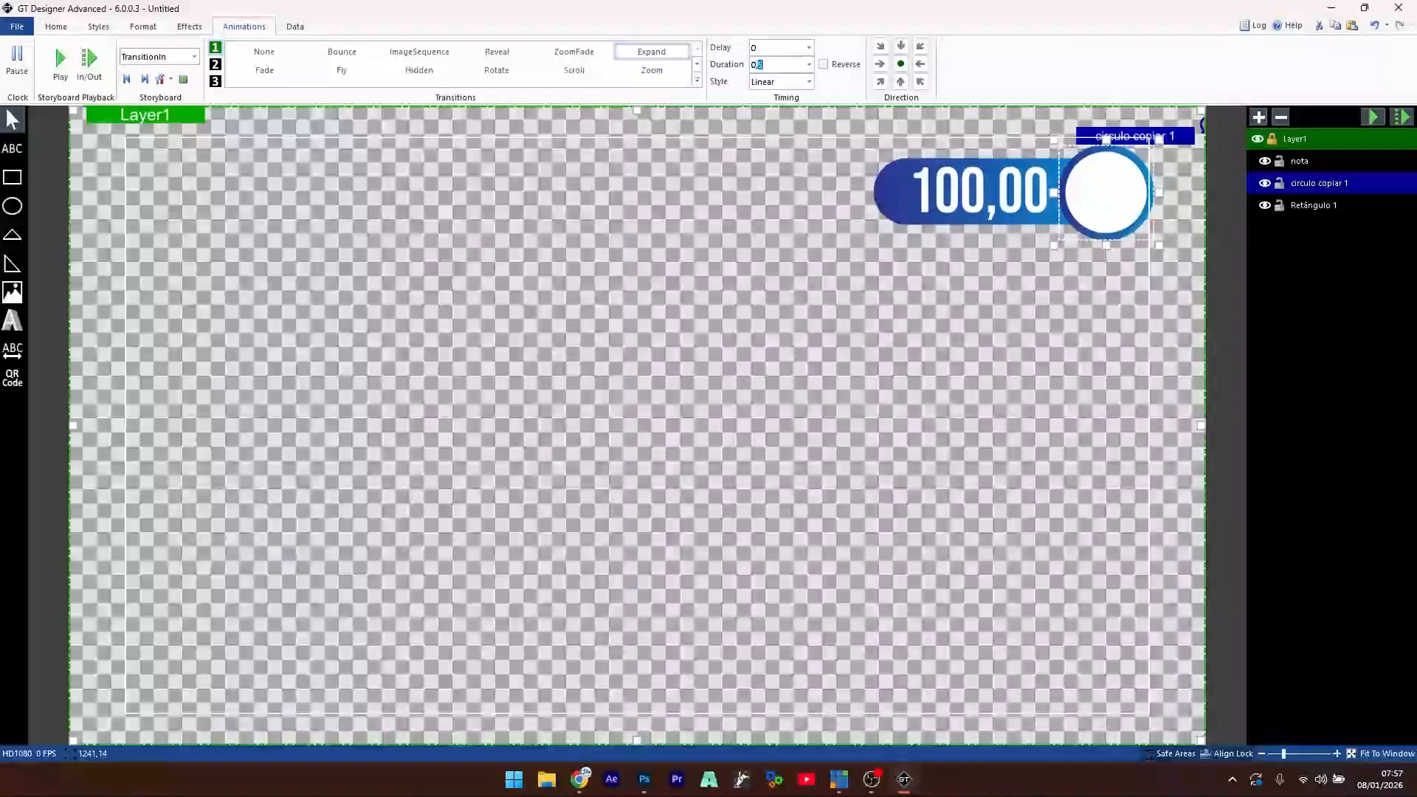
- Give the blue bar Retângulo 1 a leftward Reveal with duration 0,3 and delay 0,2
click(1307, 206)
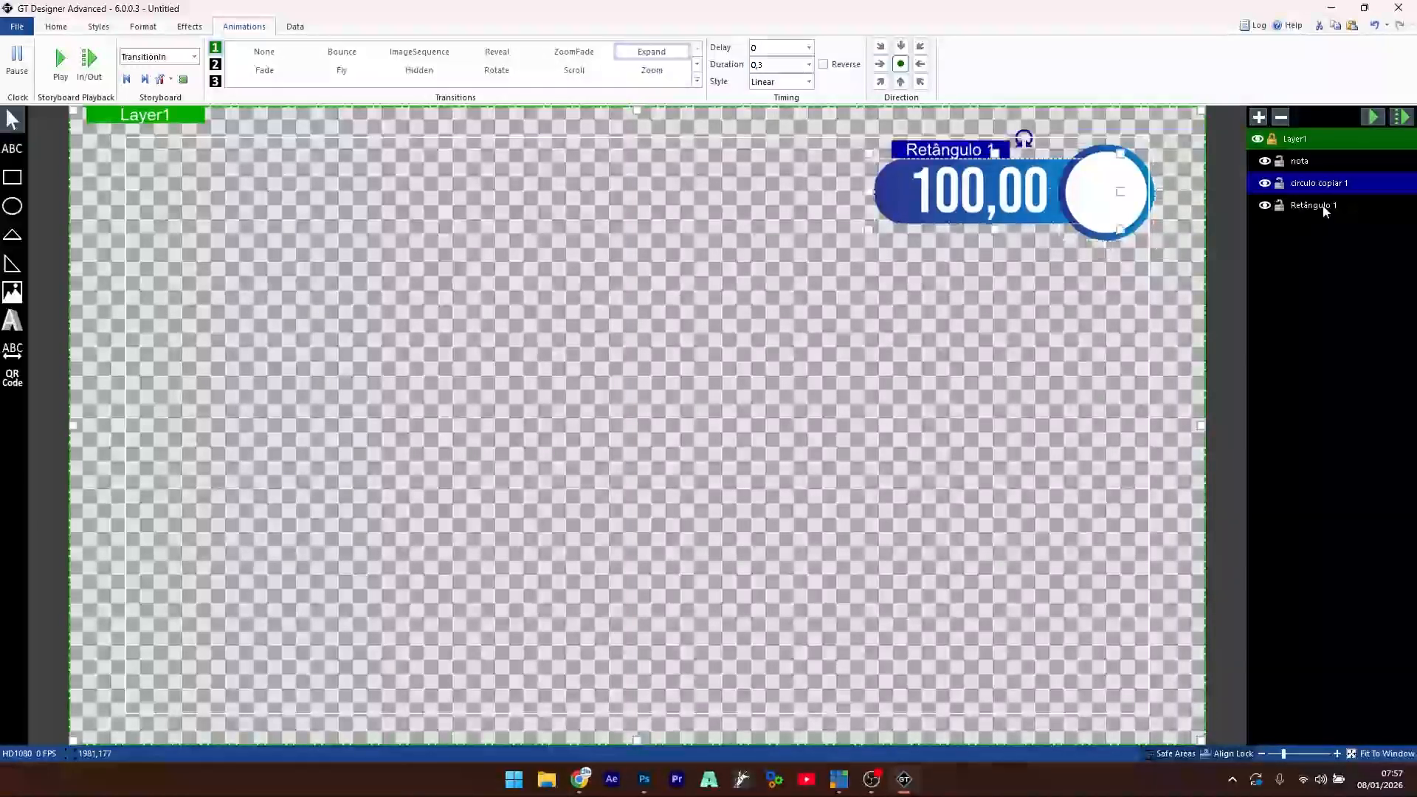
click(496, 51)
click(920, 64)
double_click(784, 65)
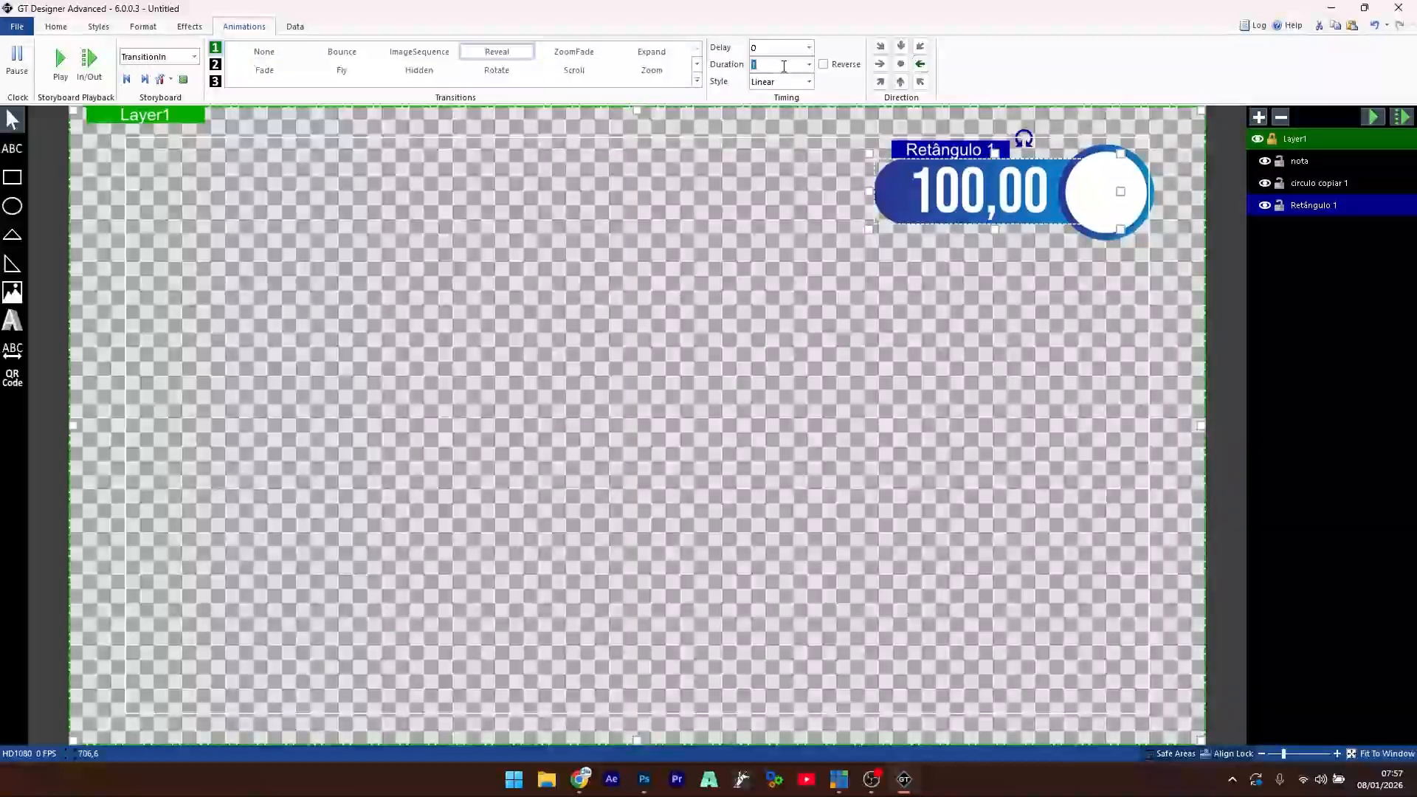
text(0,3)
double_click(758, 48)
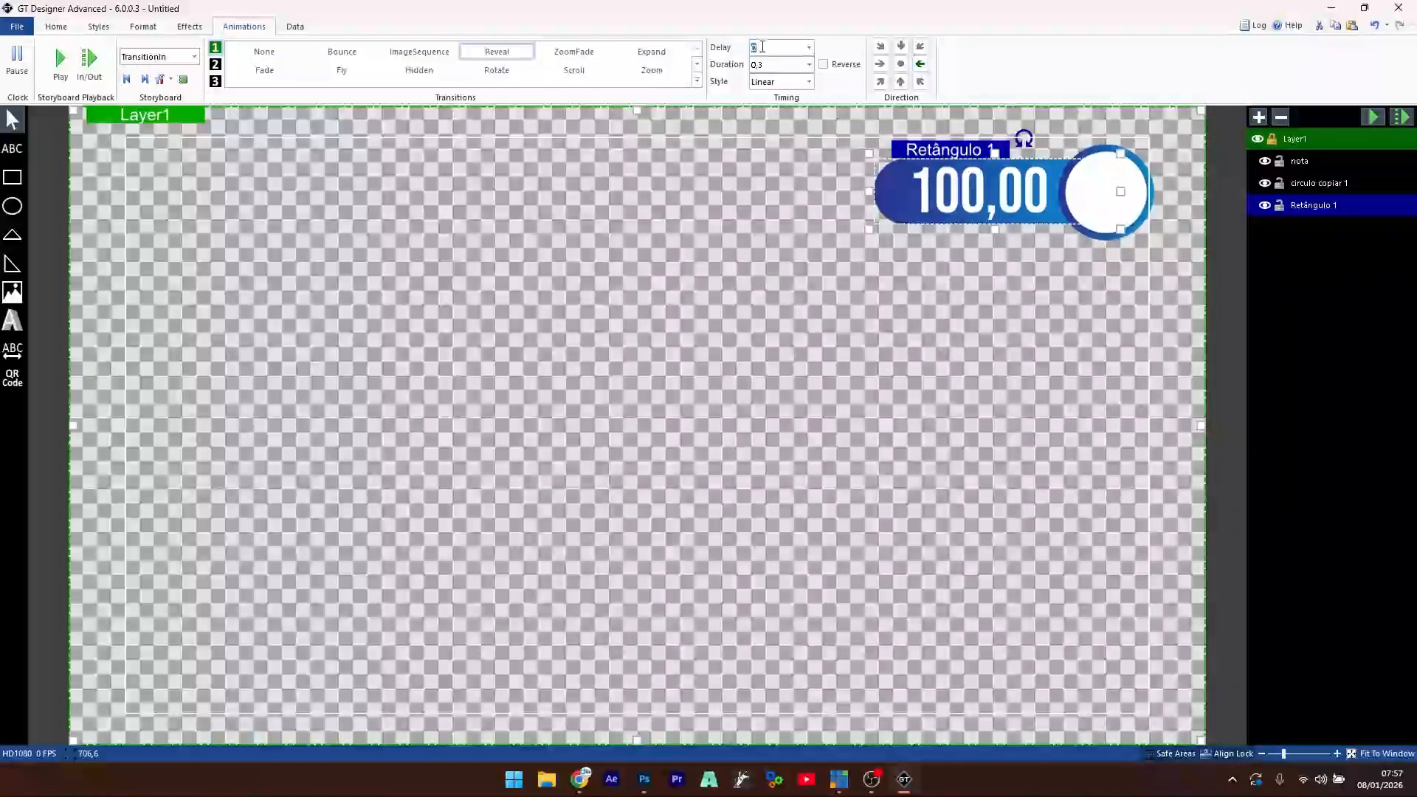
text(0,2)
- Preview the animation and remove the stray Expand entrance from the whole Layer1
click(65, 70)
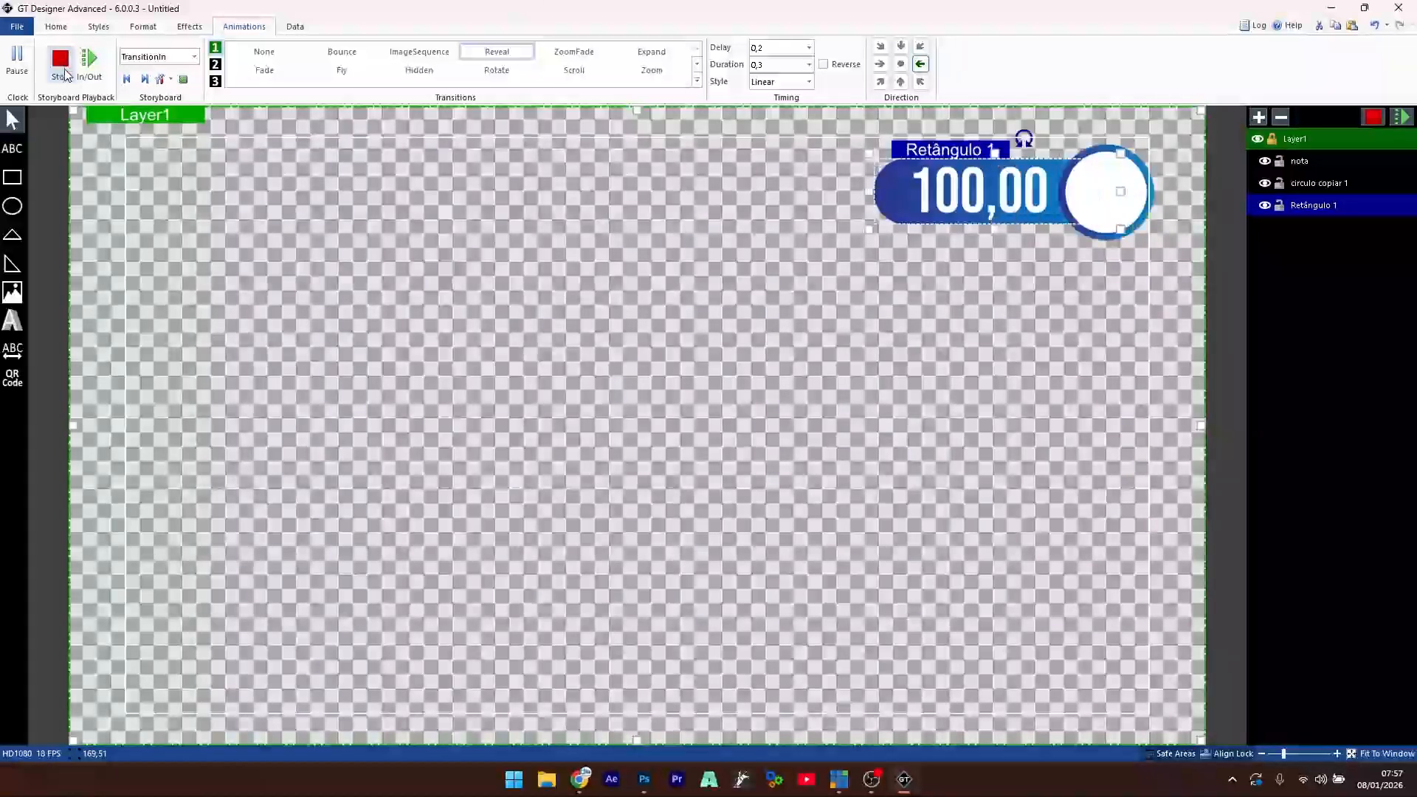
click(64, 72)
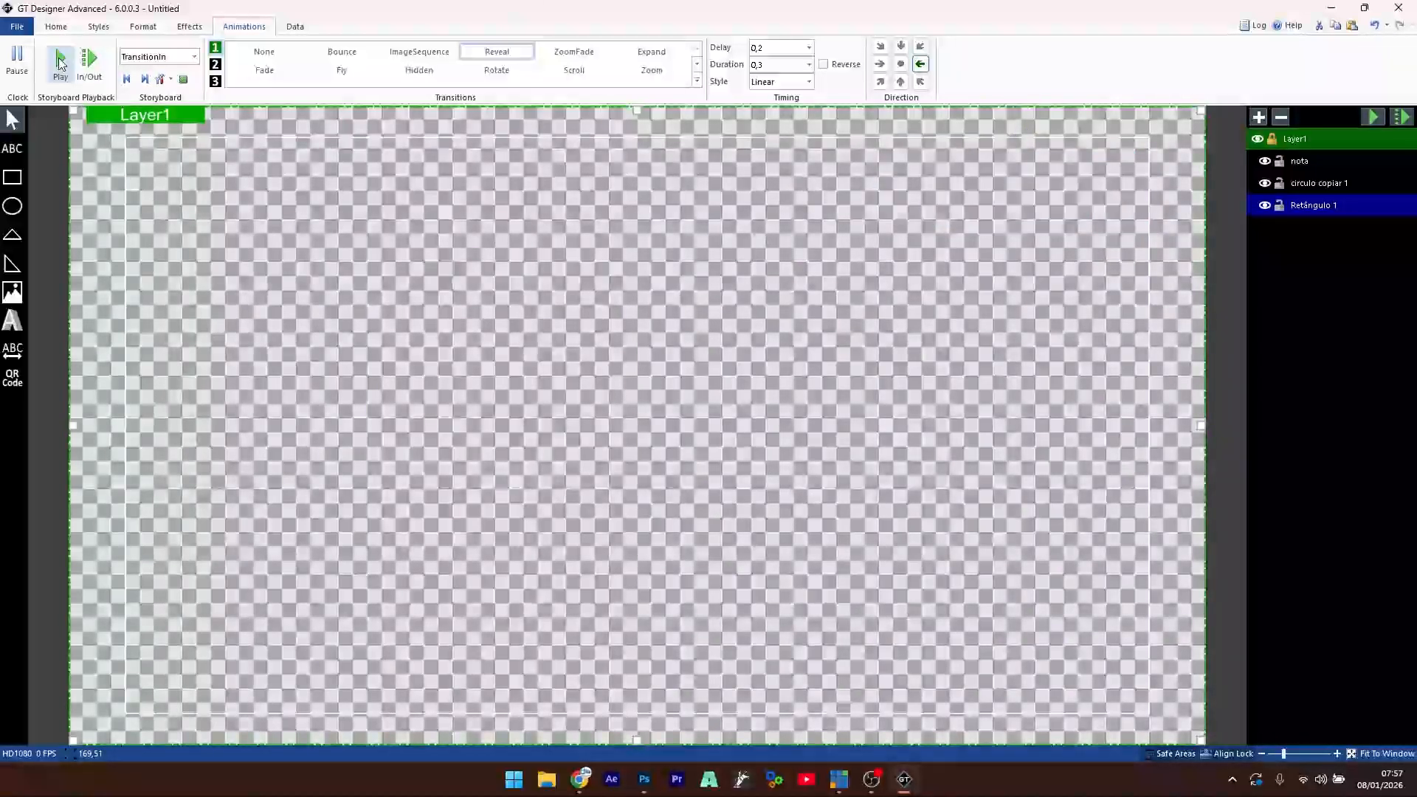
click(62, 64)
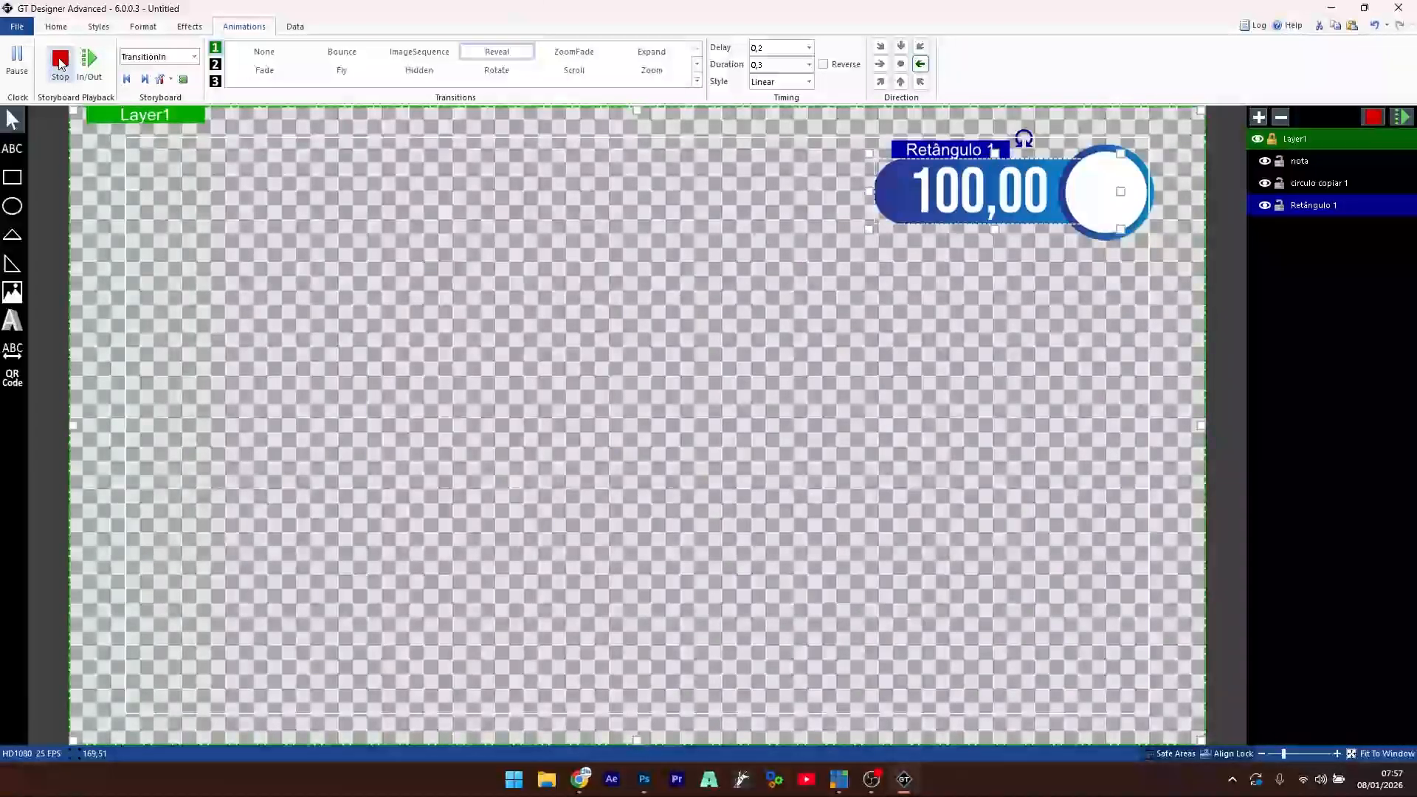
click(1303, 142)
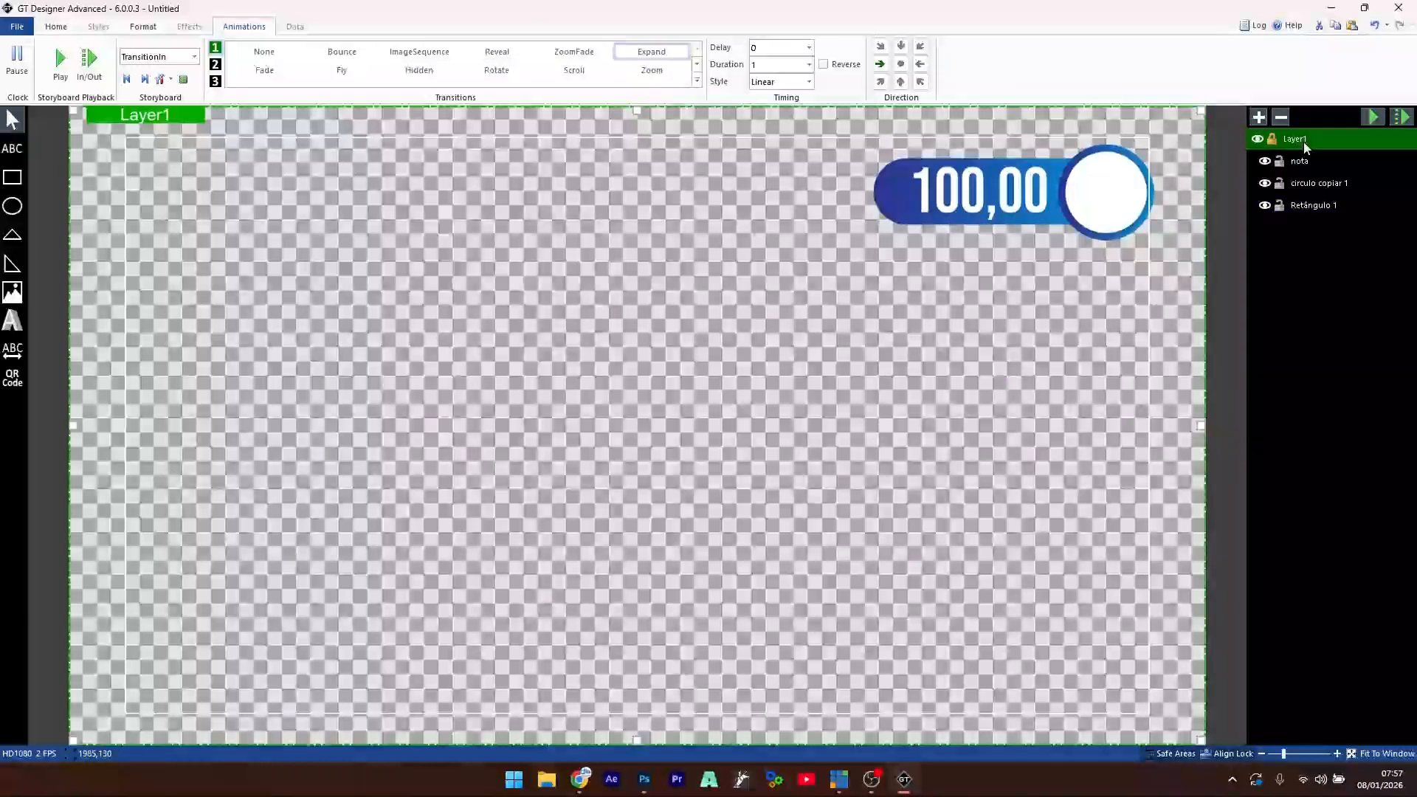
click(263, 51)
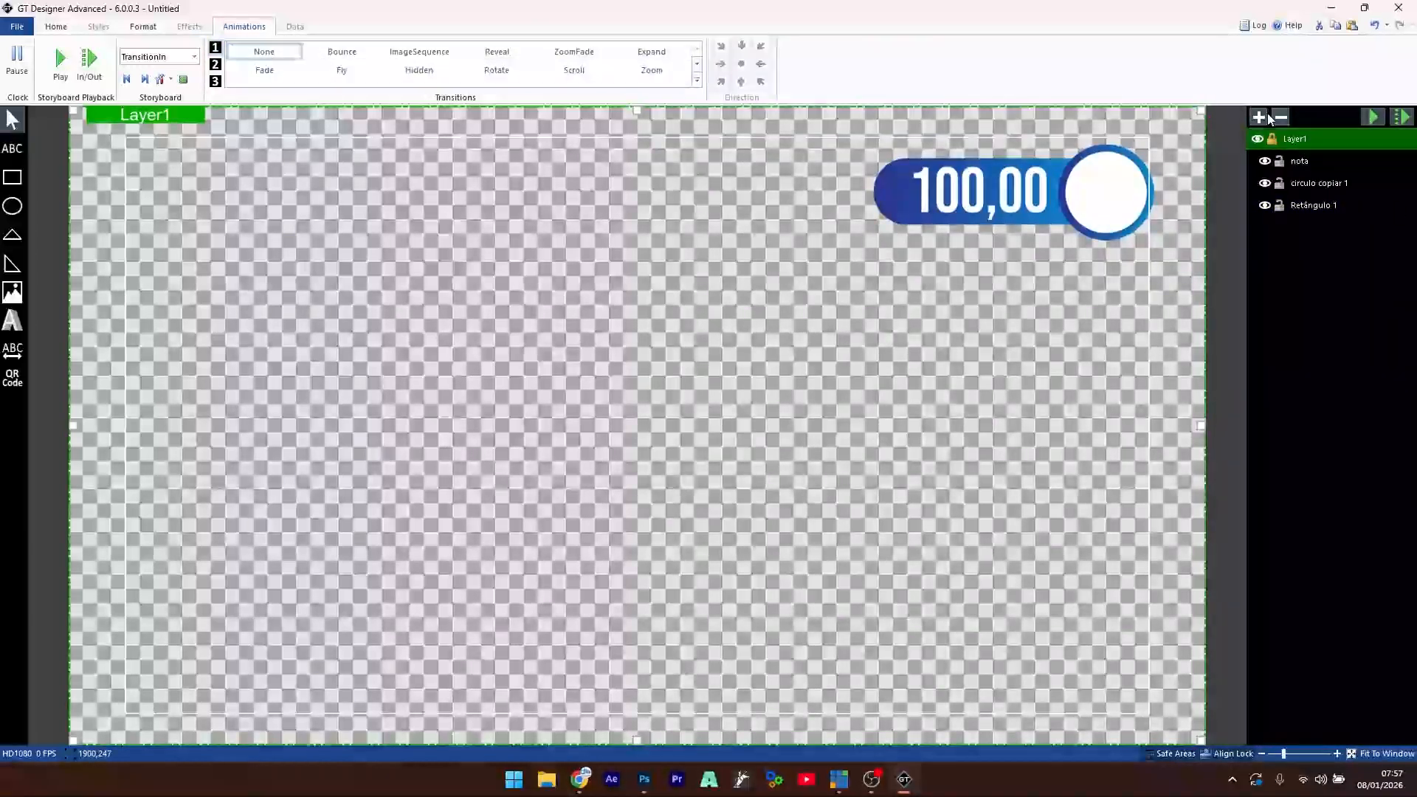
click(1317, 186)
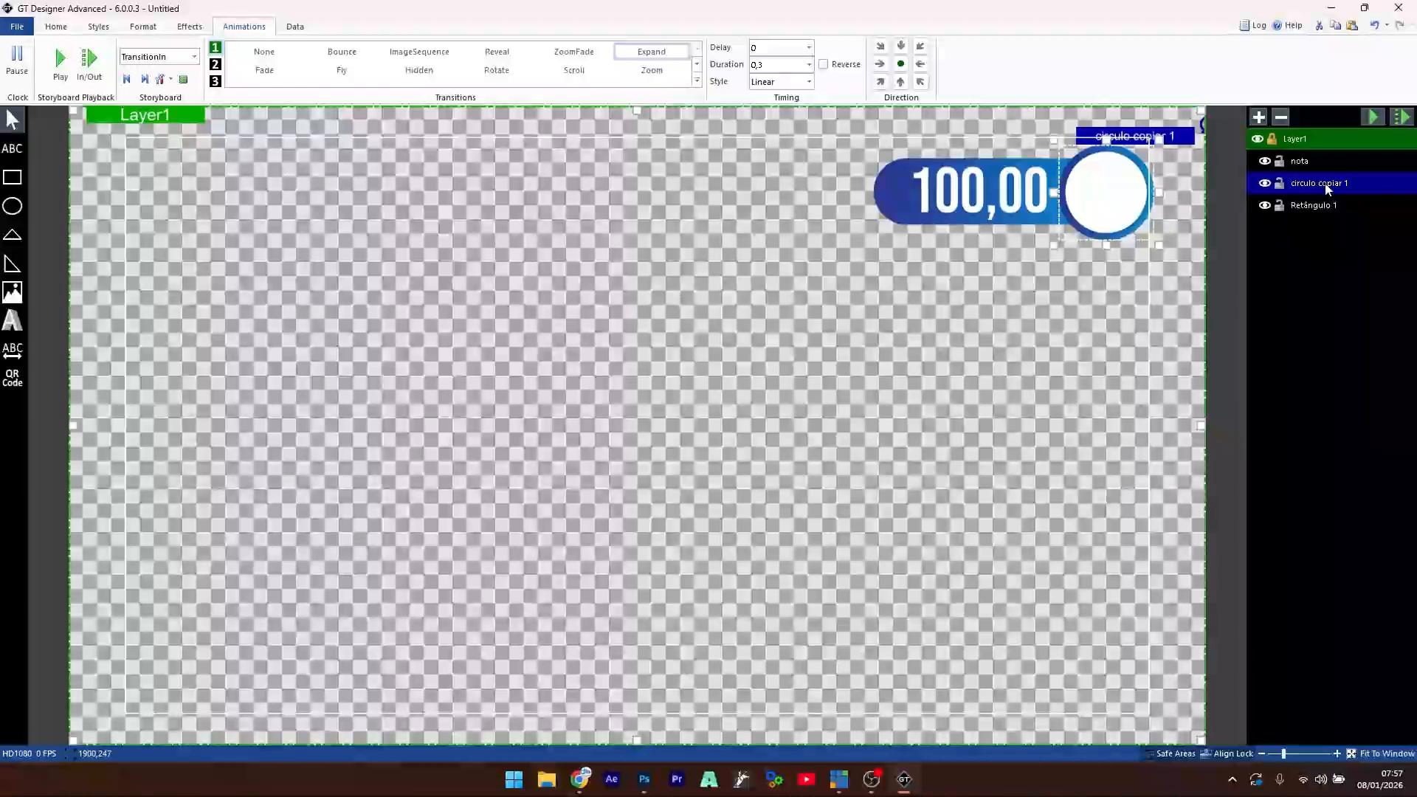
click(60, 64)
click(60, 64)
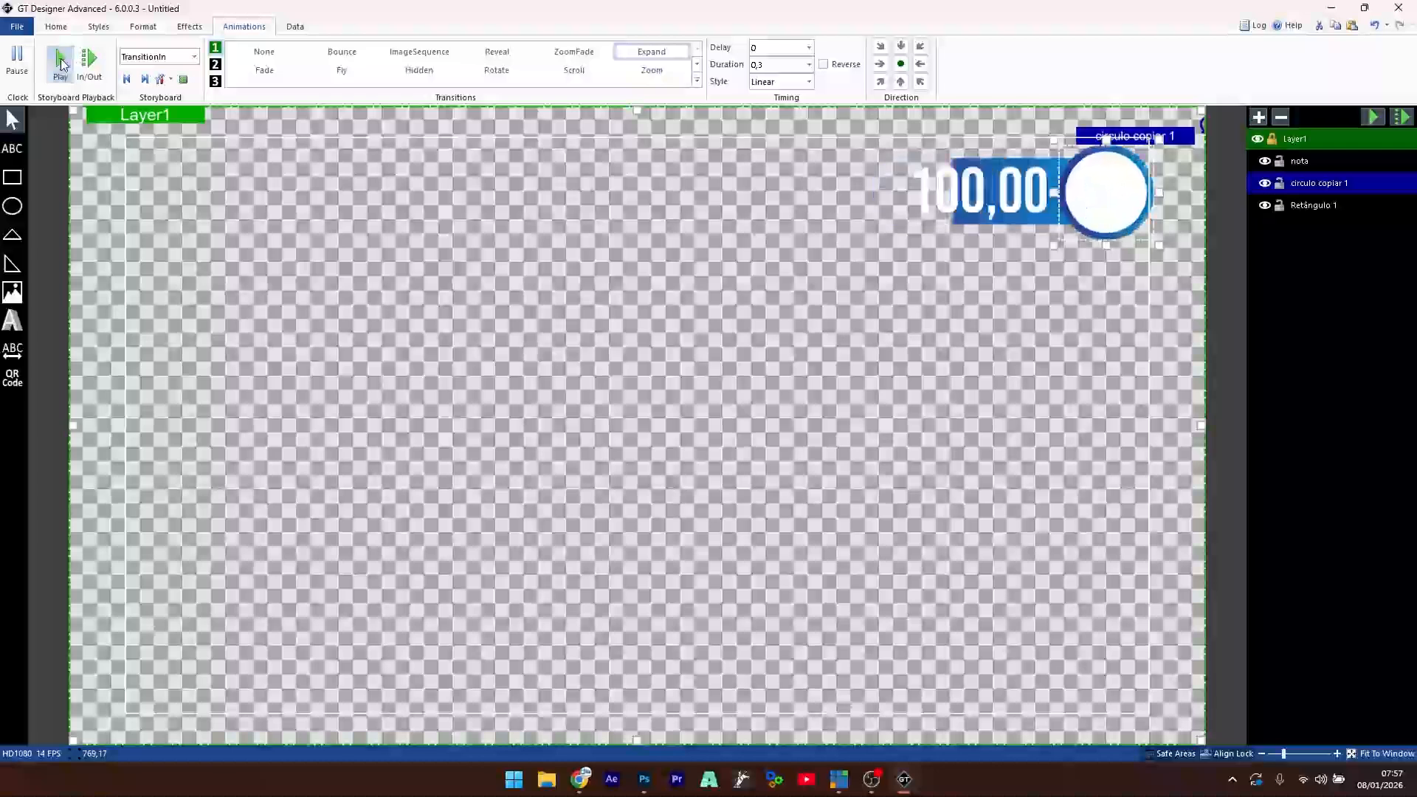
click(978, 205)
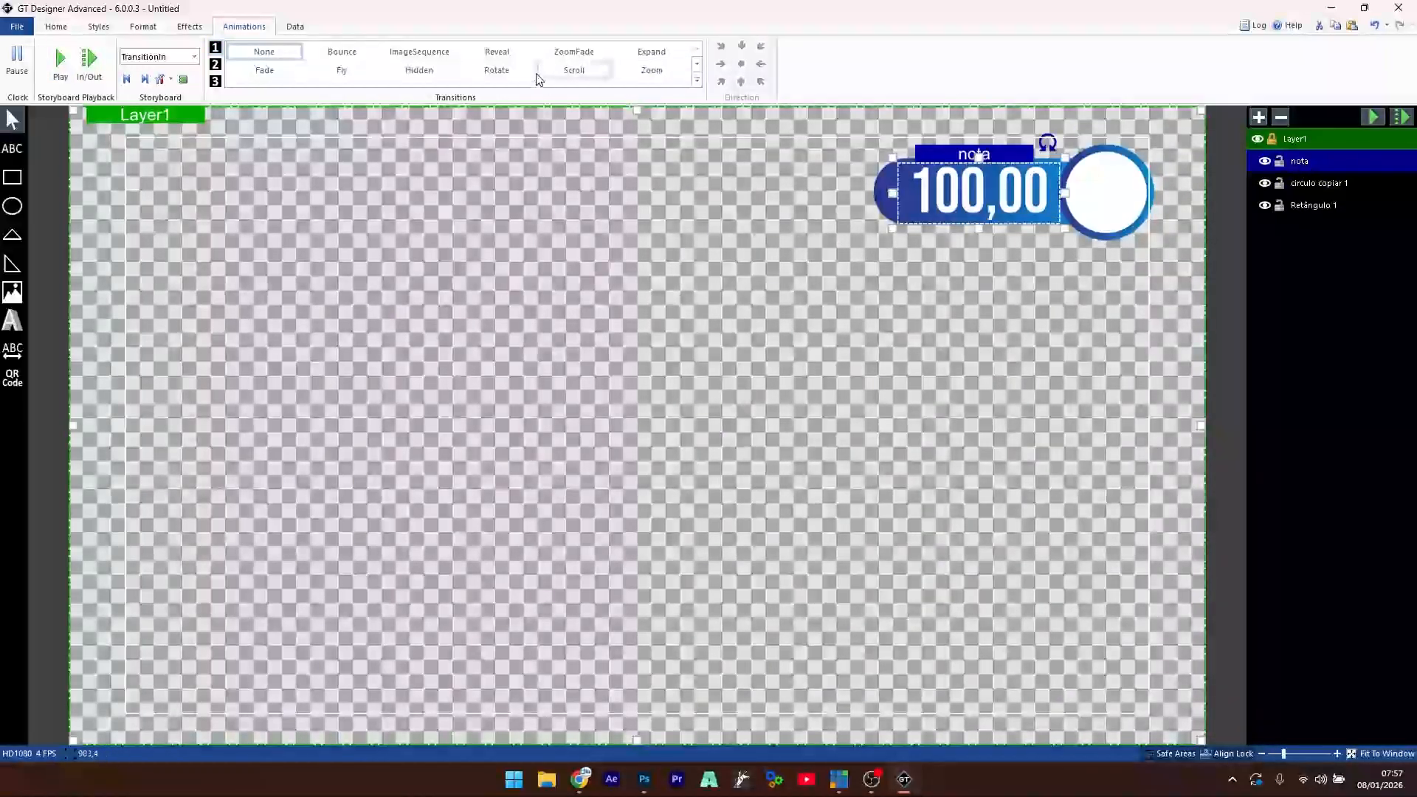
- Give the nota score text a leftward Reveal with a 0,3 delay and preview it
click(494, 53)
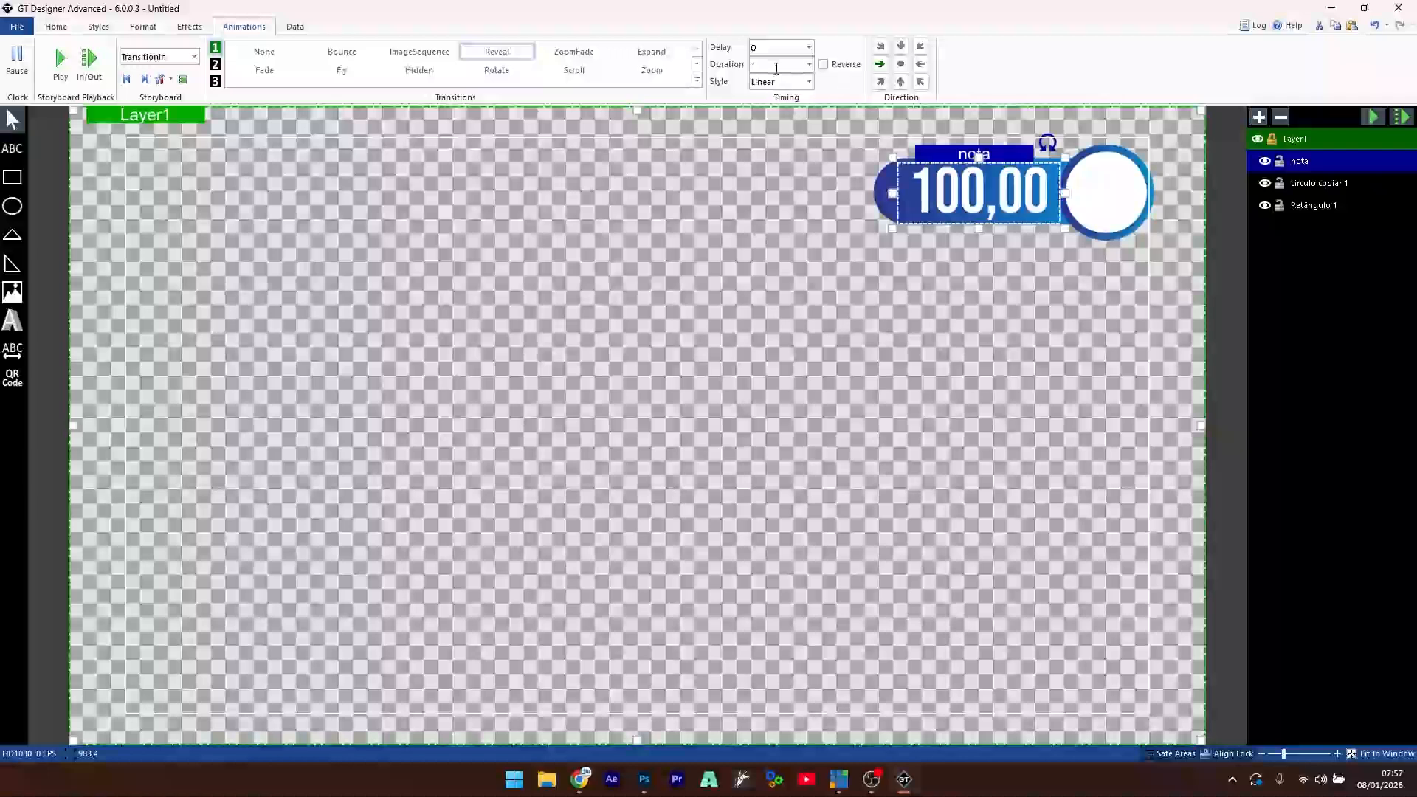
double_click(776, 66)
double_click(781, 47)
text(,3)
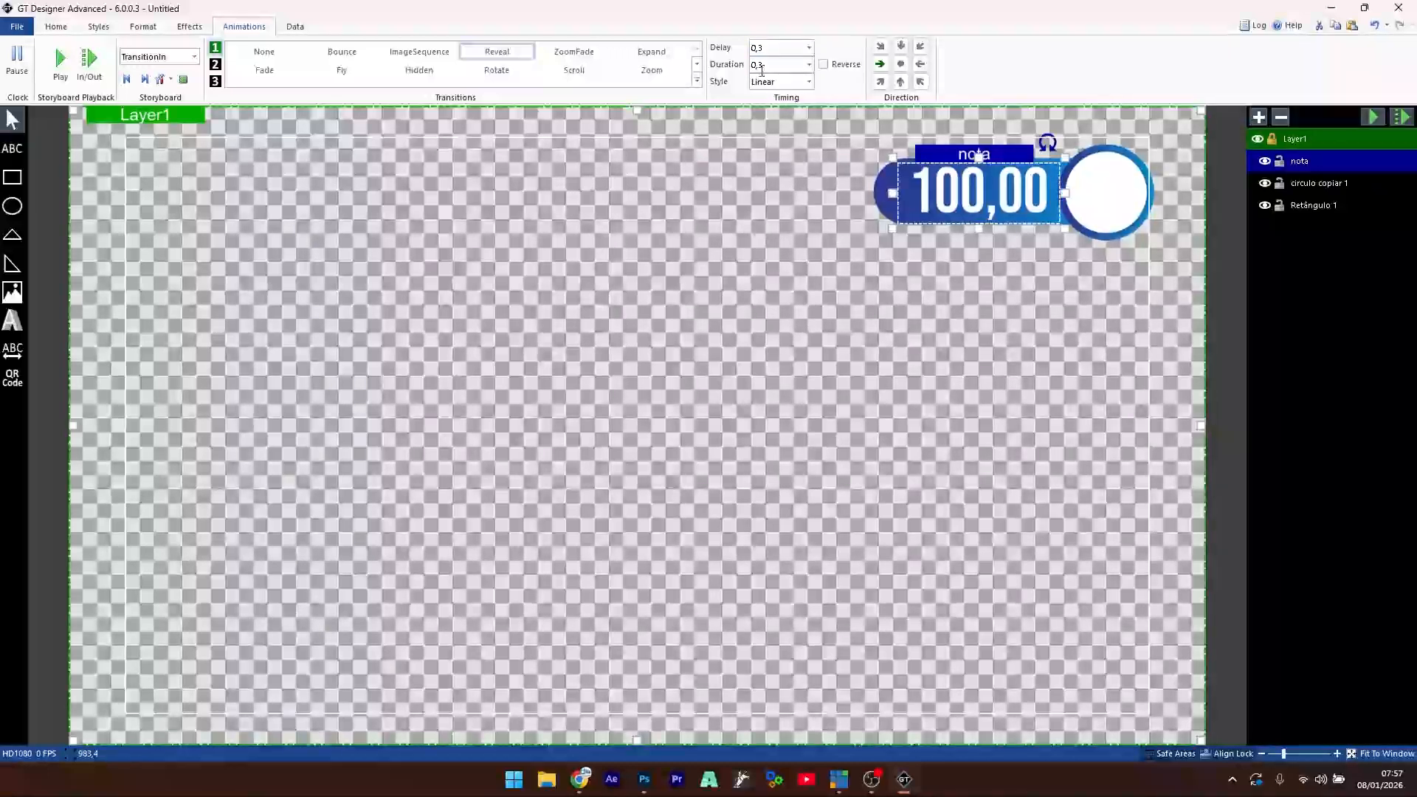
click(60, 60)
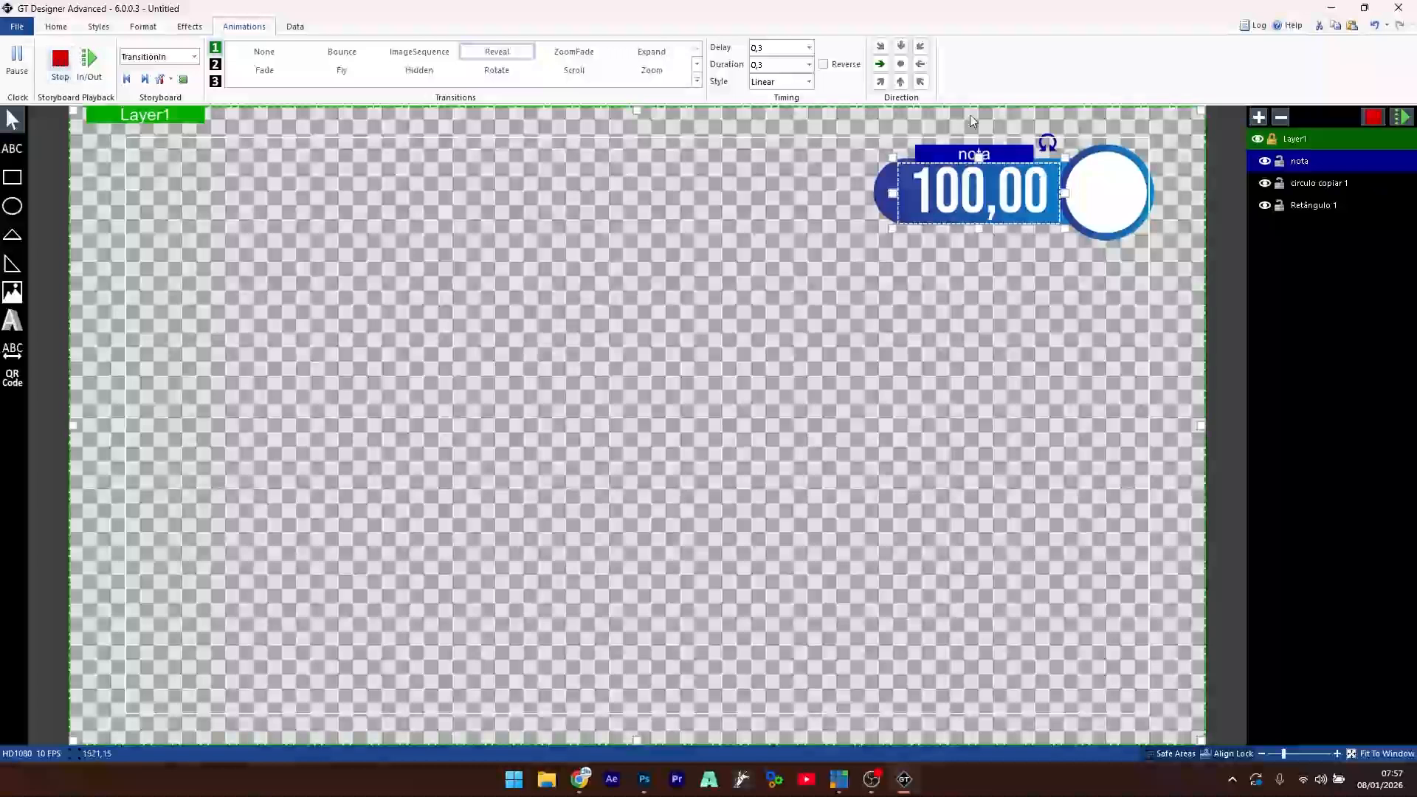
click(921, 64)
click(61, 61)
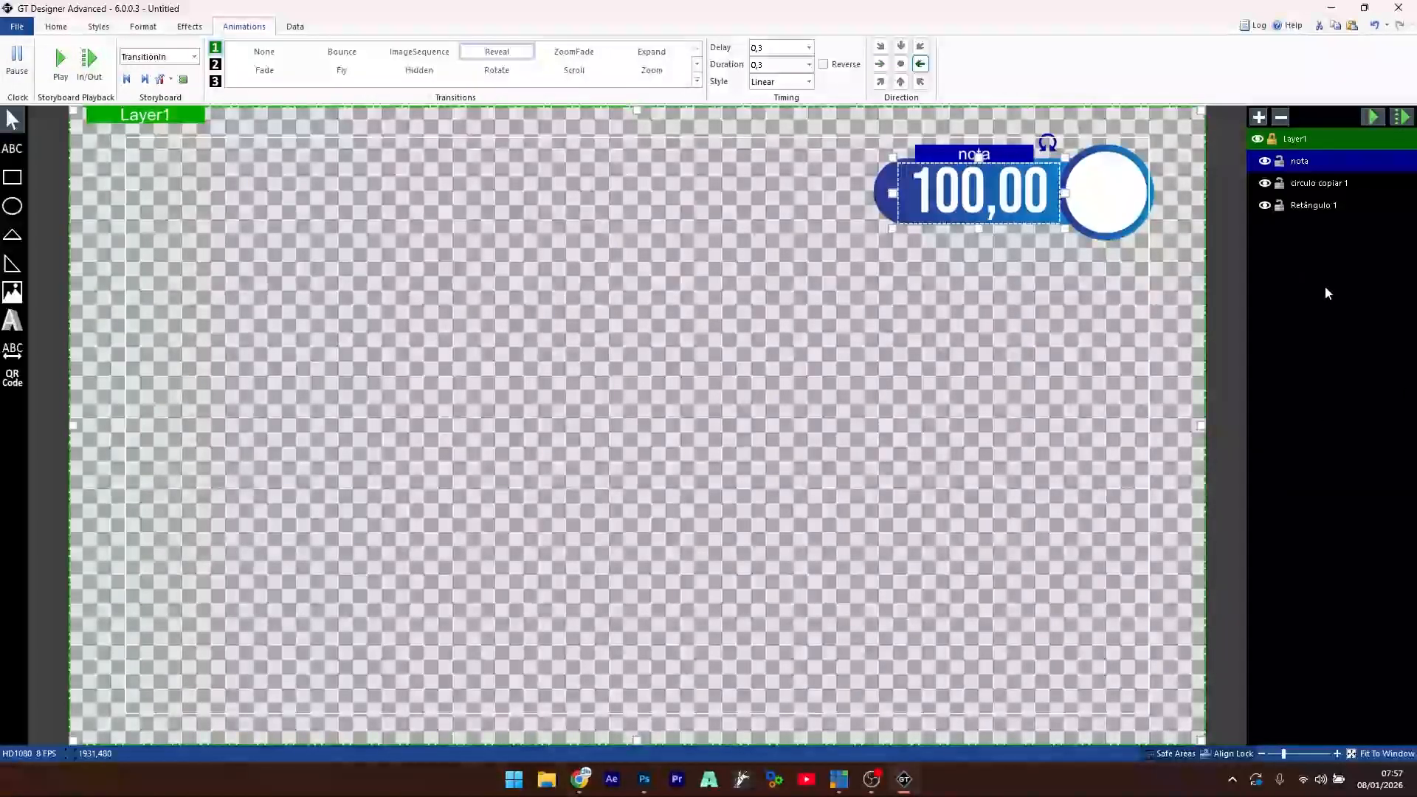
- Shrink the white circle, fit it at the bar's right end, and replay the animation
click(1116, 191)
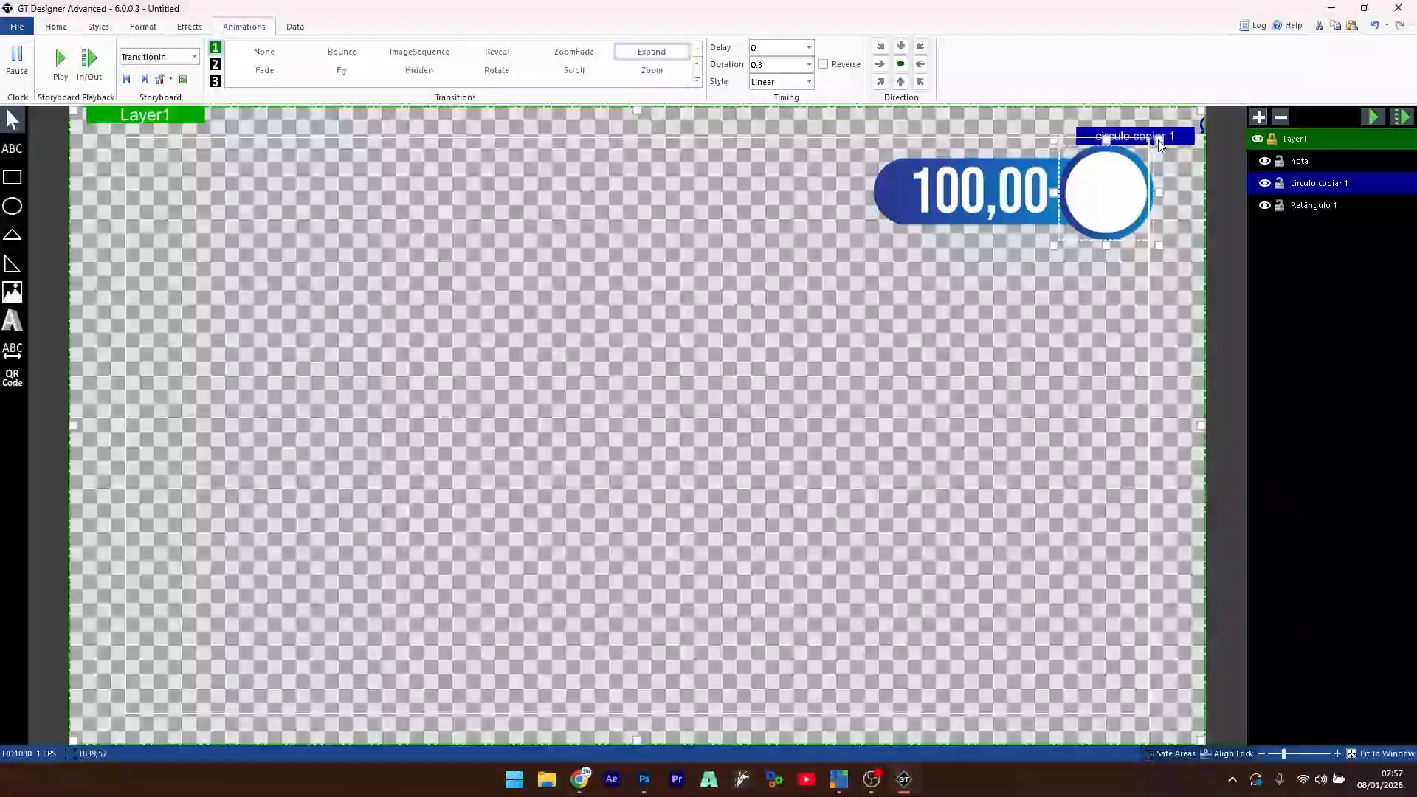
drag(1152, 142, 1134, 165)
drag(1093, 207, 1104, 195)
click(989, 370)
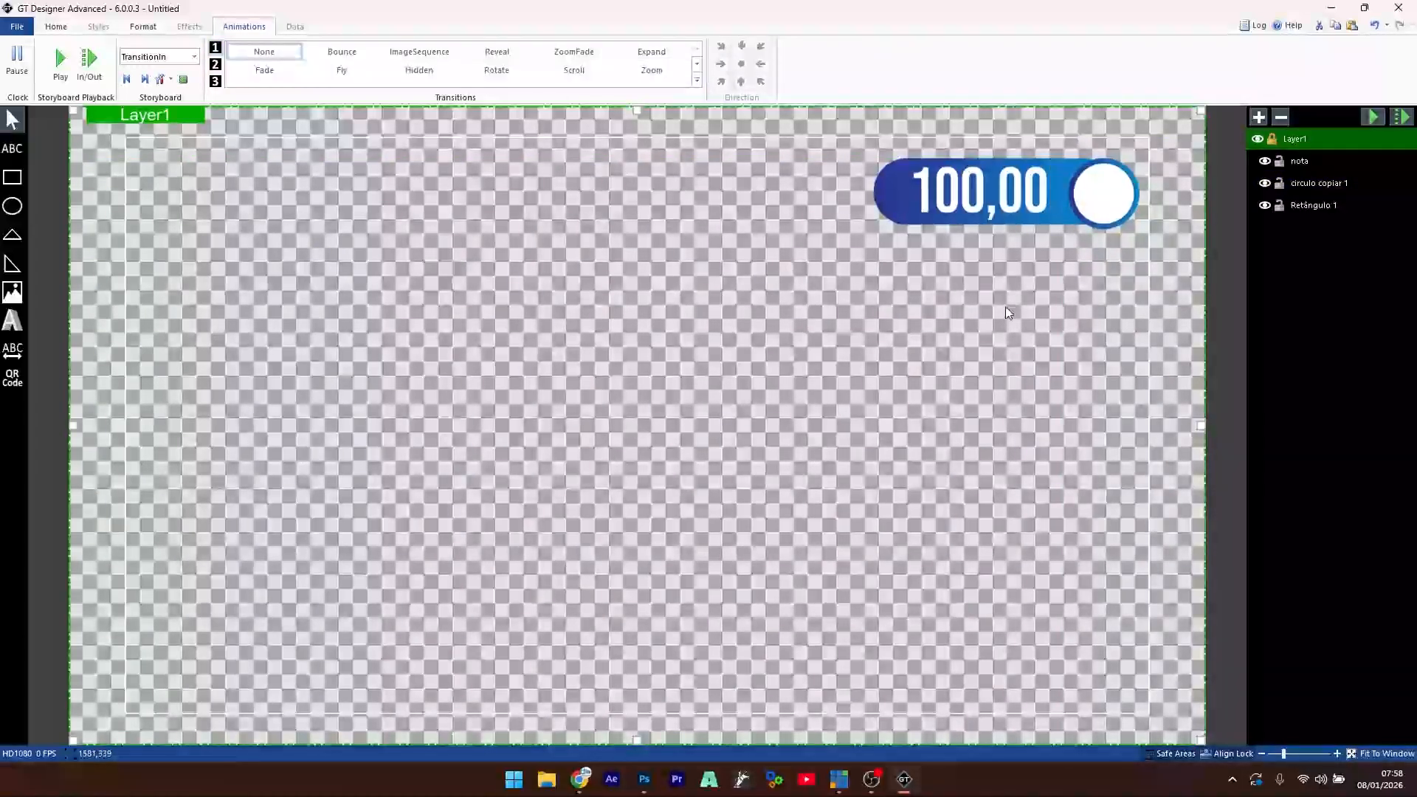
click(61, 63)
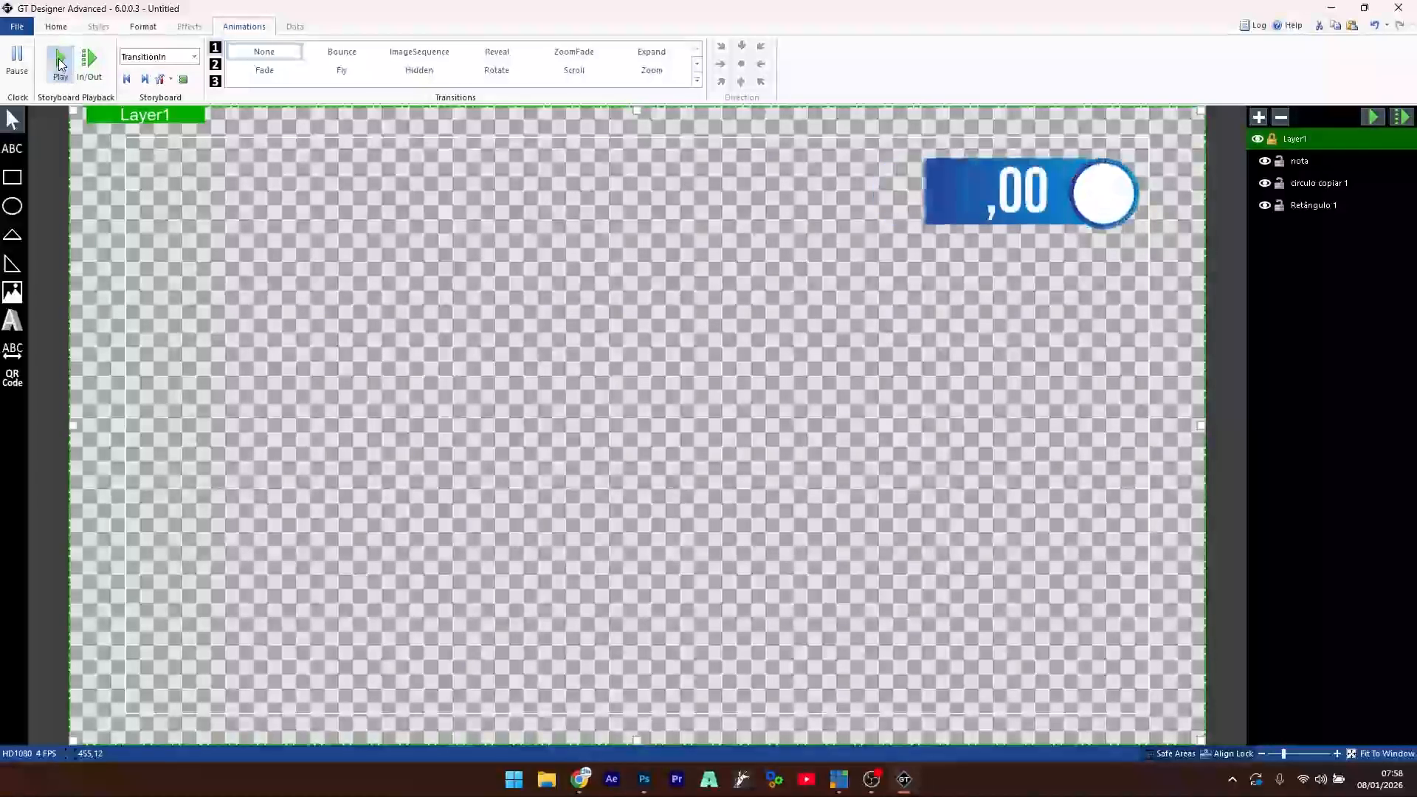
- Save the design through the File menu under the name 'nota', then minimize the designer
click(21, 25)
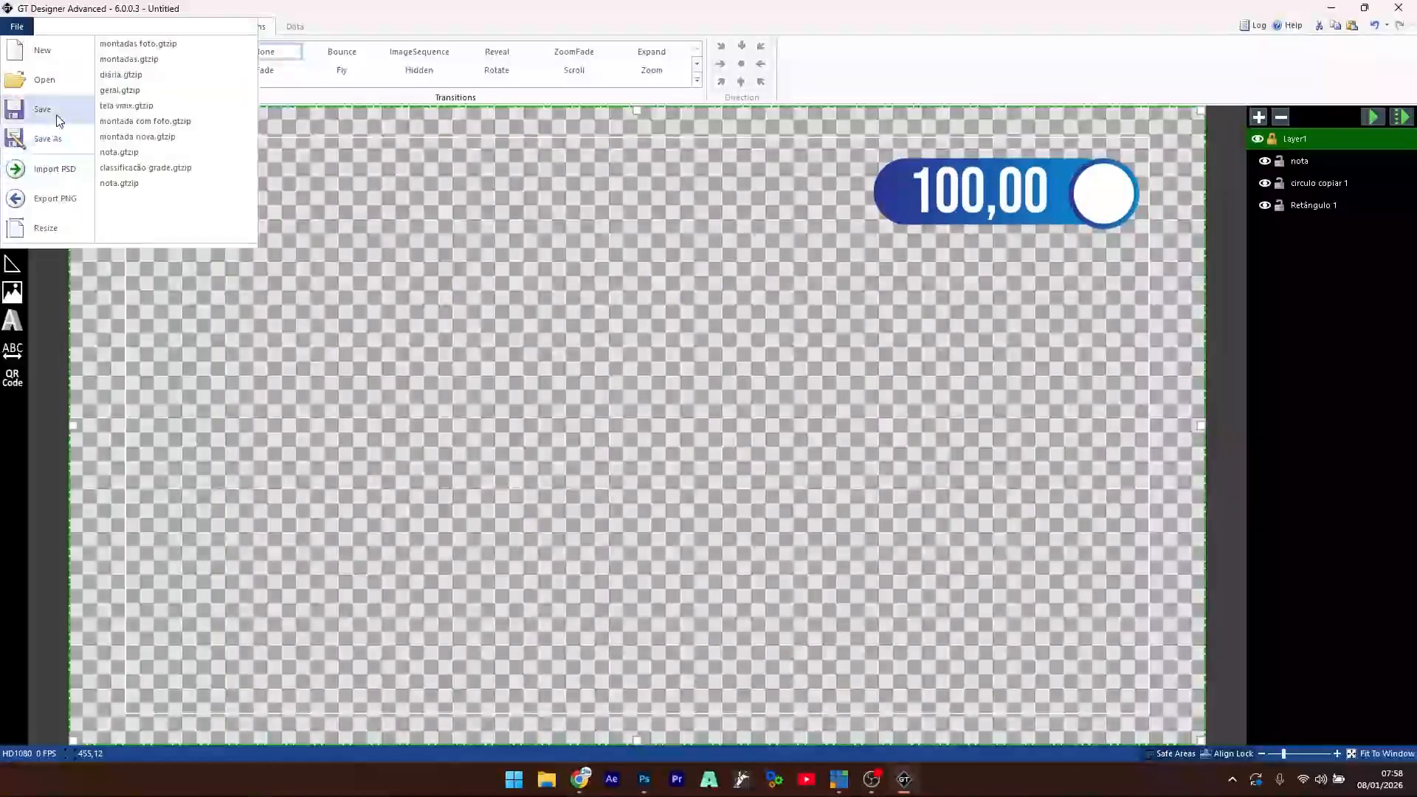
click(59, 118)
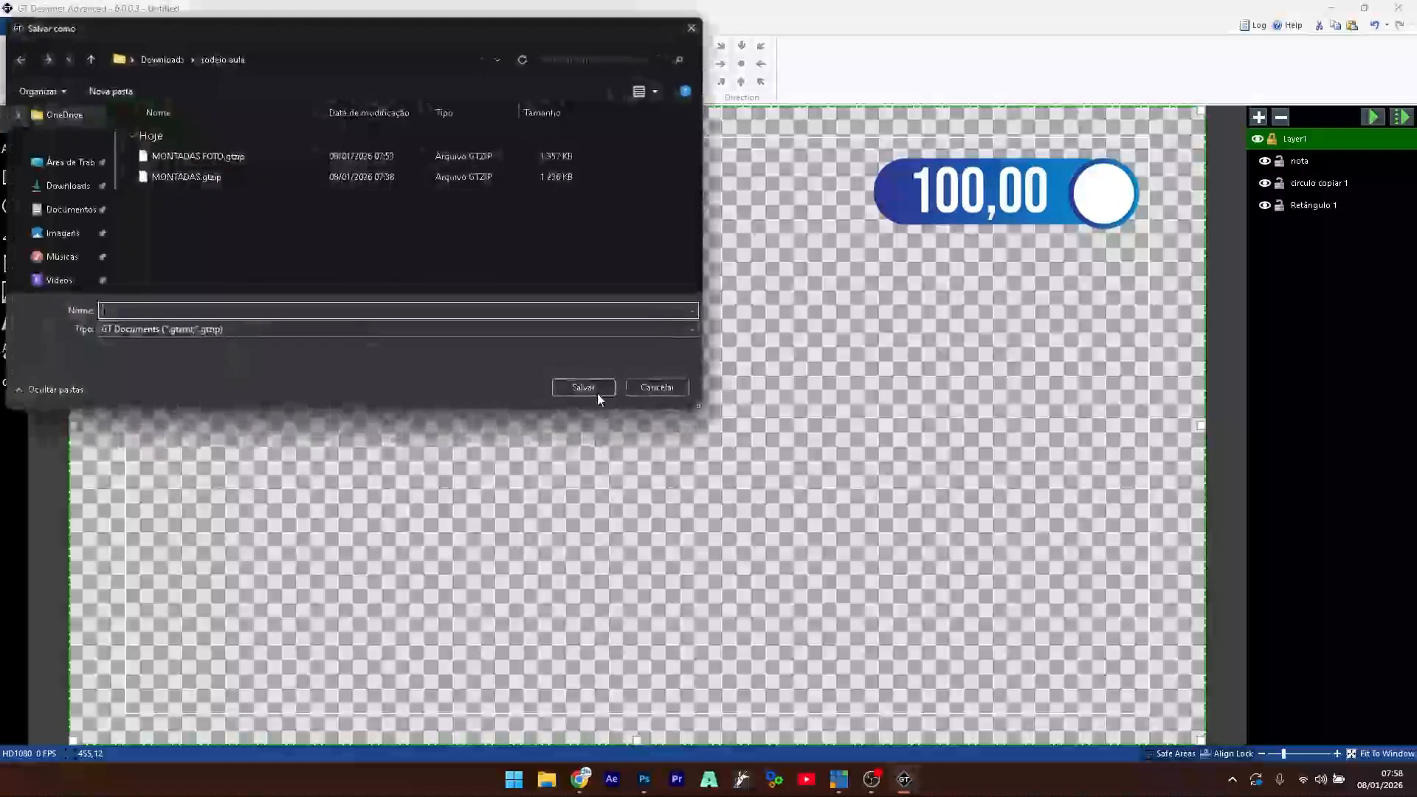
text(nota)
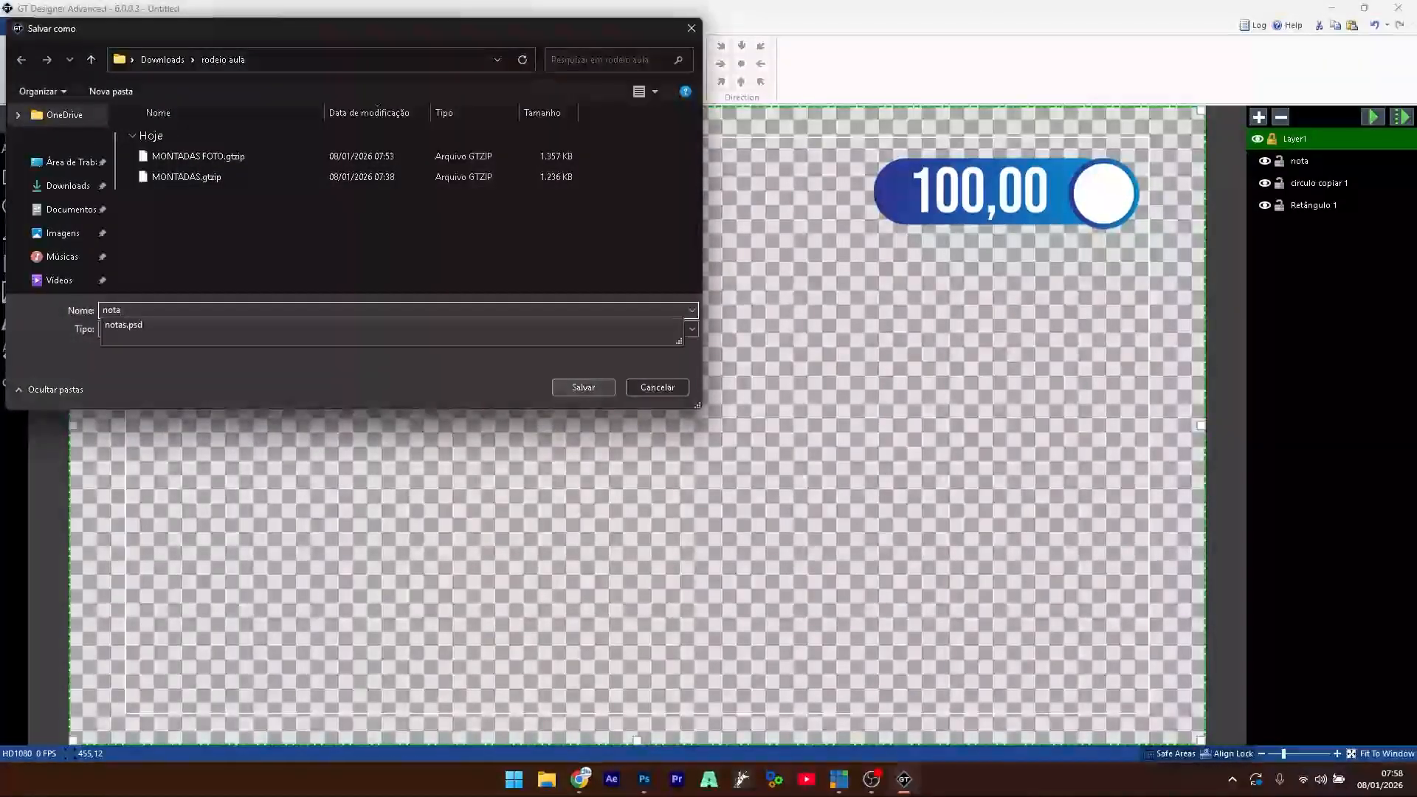
click(596, 388)
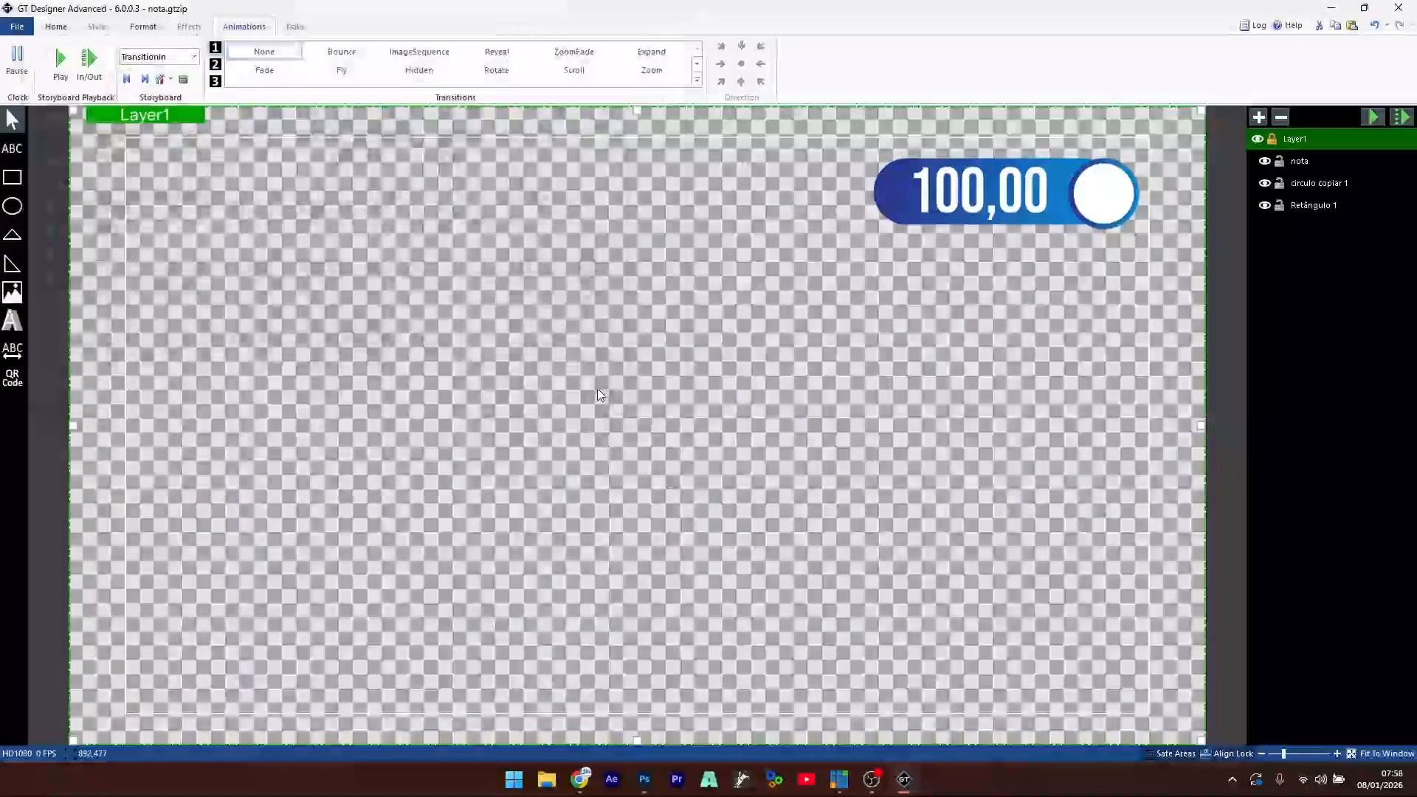
click(1331, 9)
- Add the recent 'nota' title template as a new vMix input
click(40, 734)
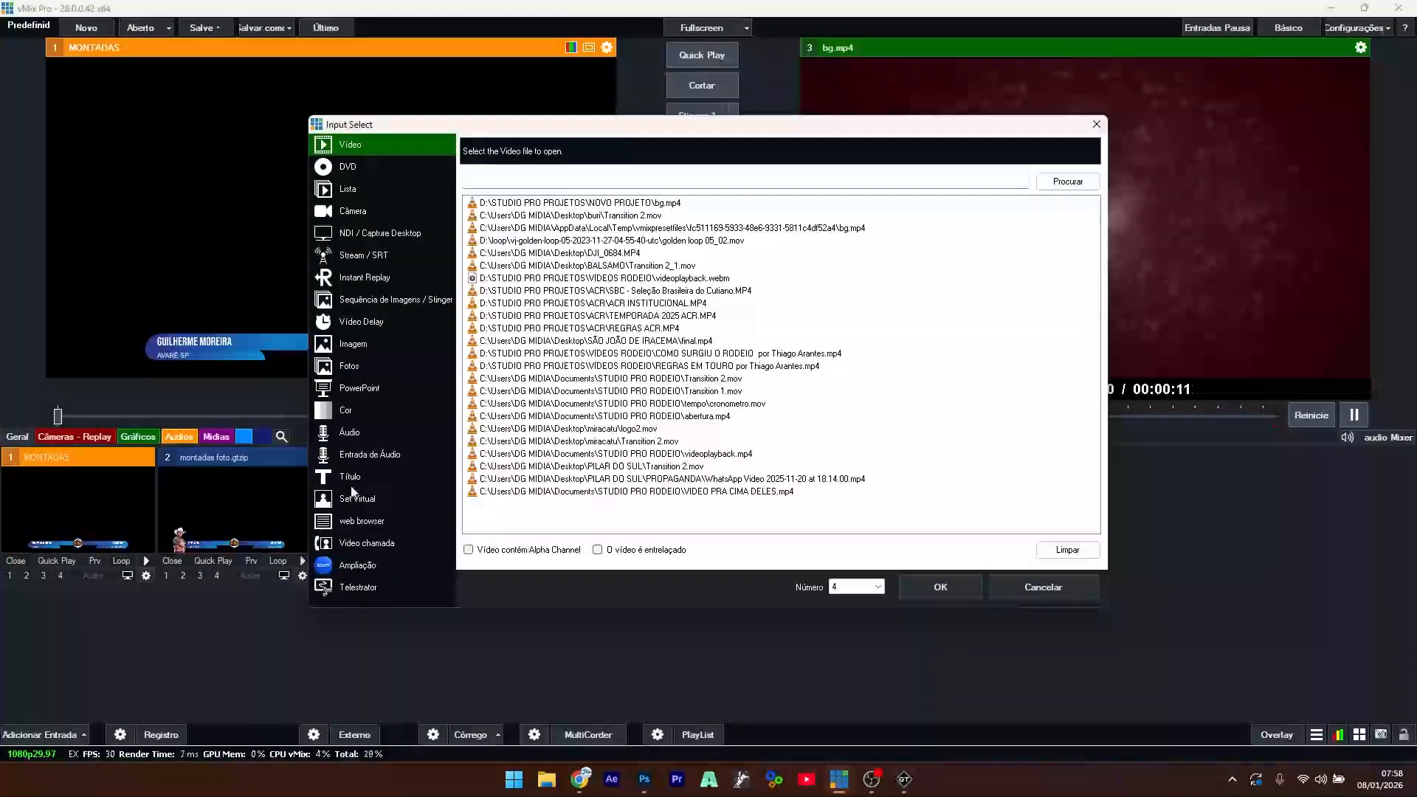
click(352, 479)
click(954, 171)
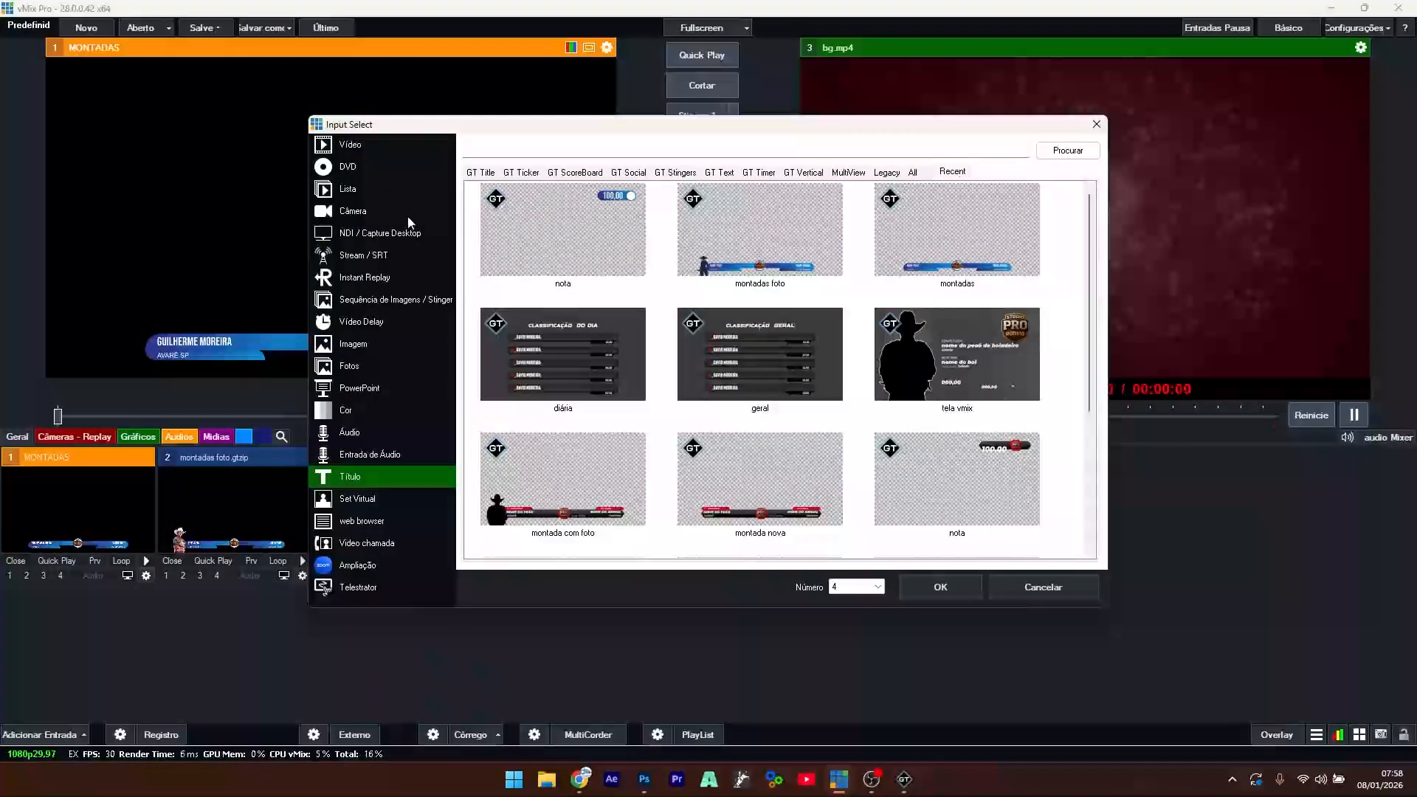
double_click(592, 232)
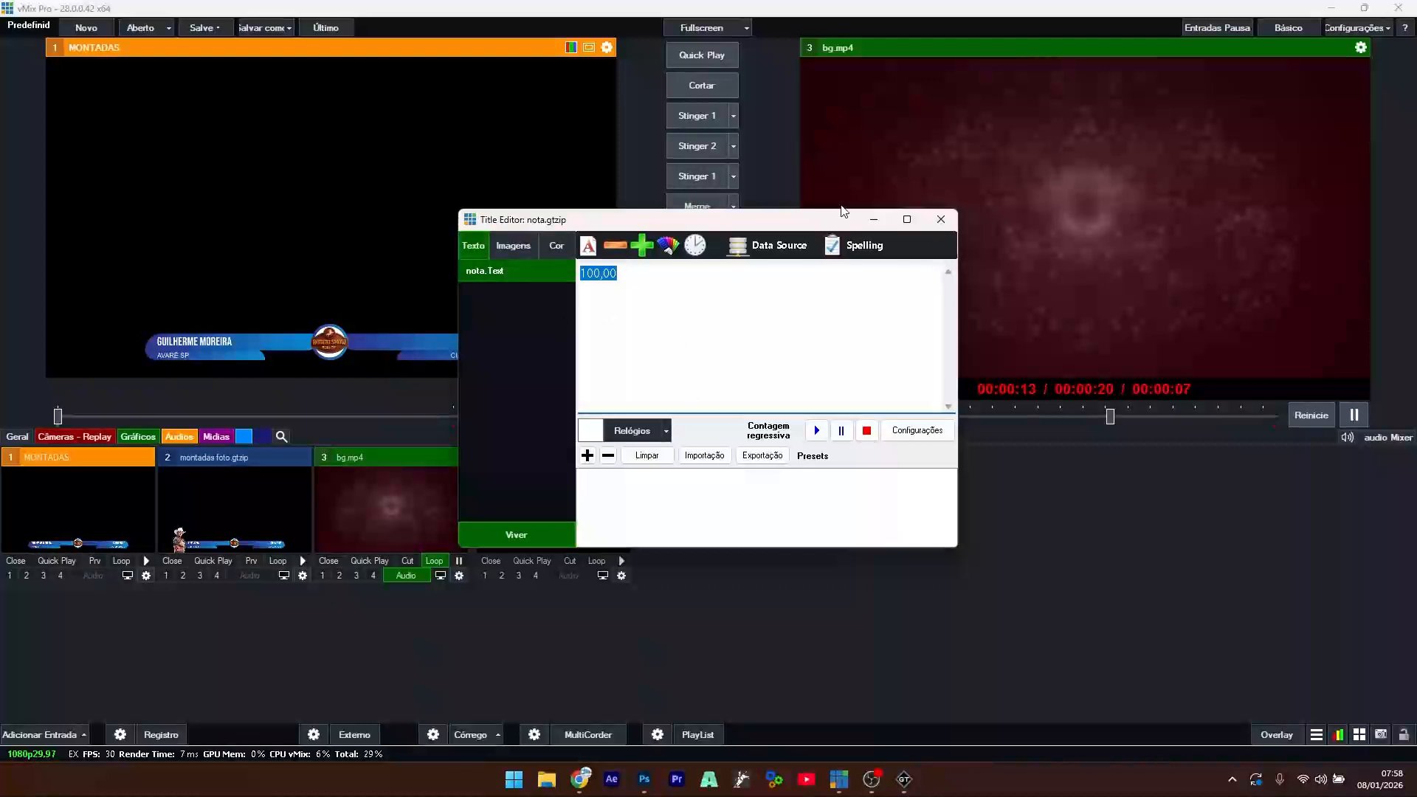
click(940, 220)
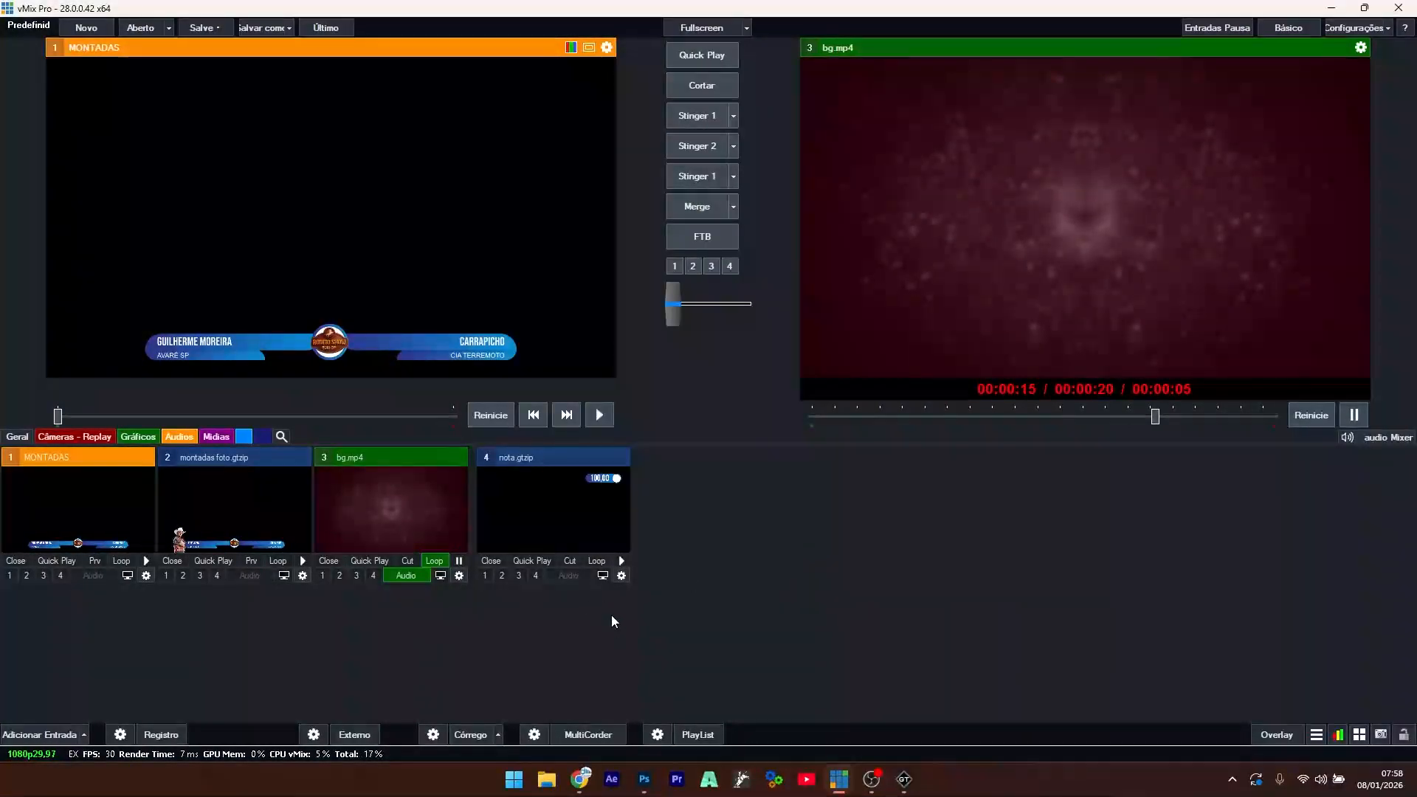
- Change the nota score text to 98,00 and load the input into Preview
right_click(575, 514)
click(579, 521)
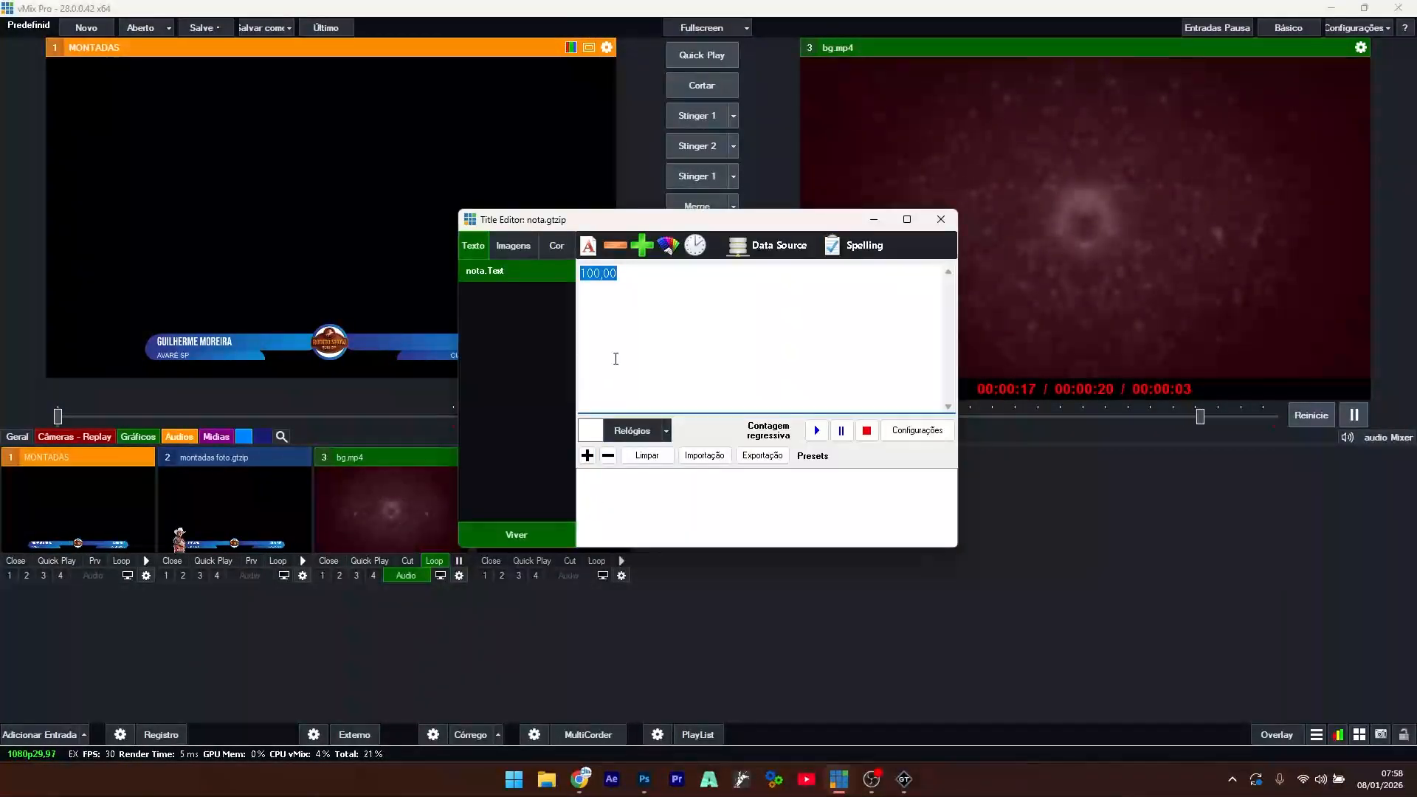
text(98,00)
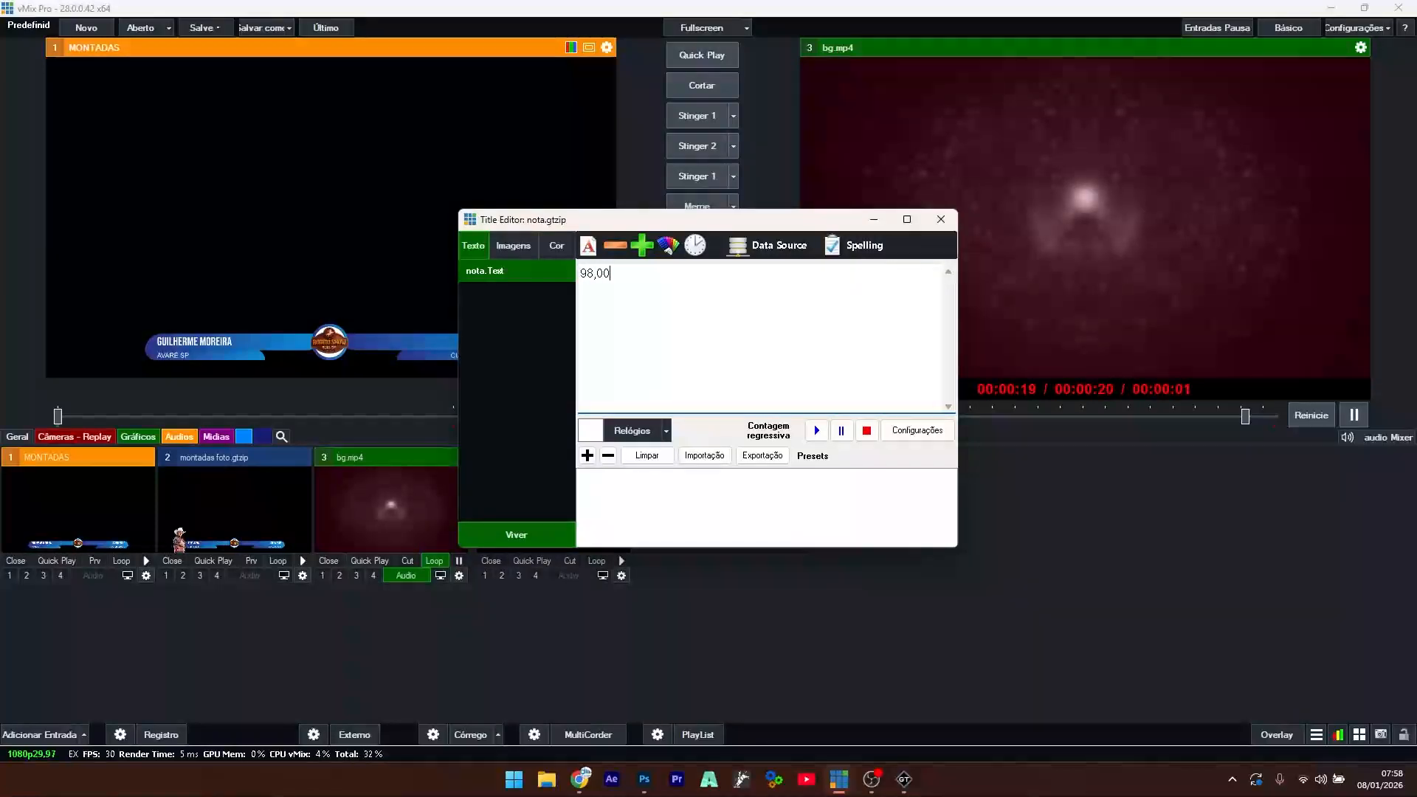
key(Return)
key(BackSpace)
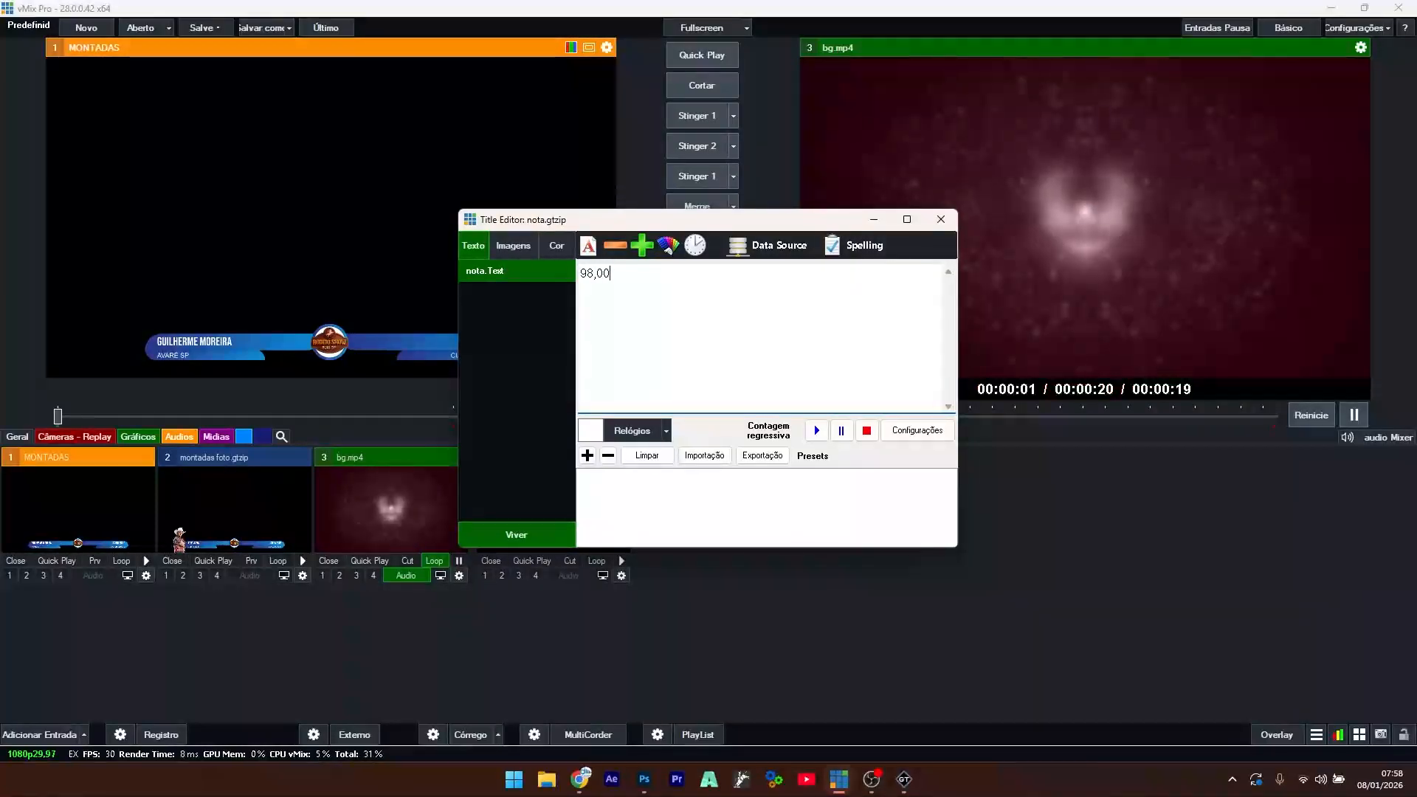
click(940, 219)
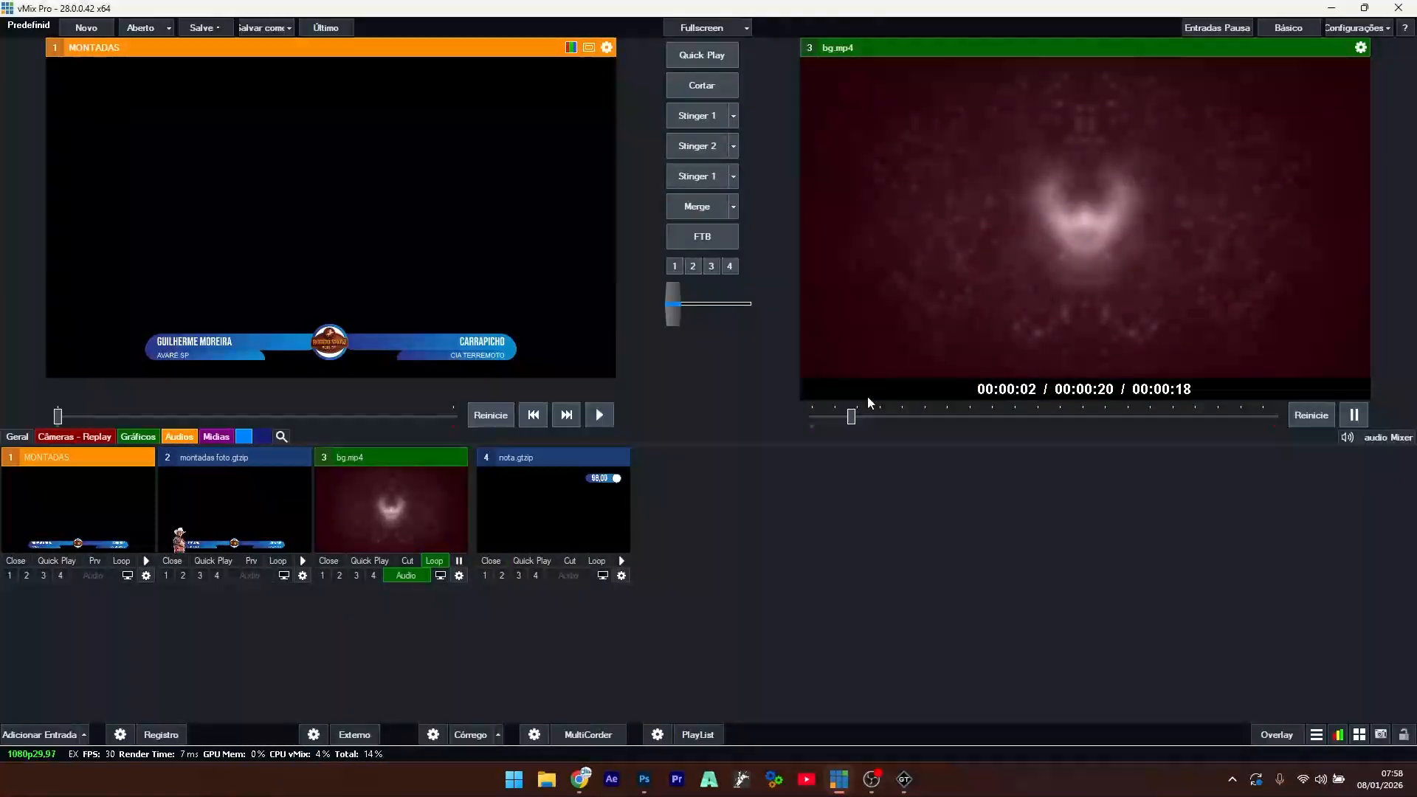
click(538, 503)
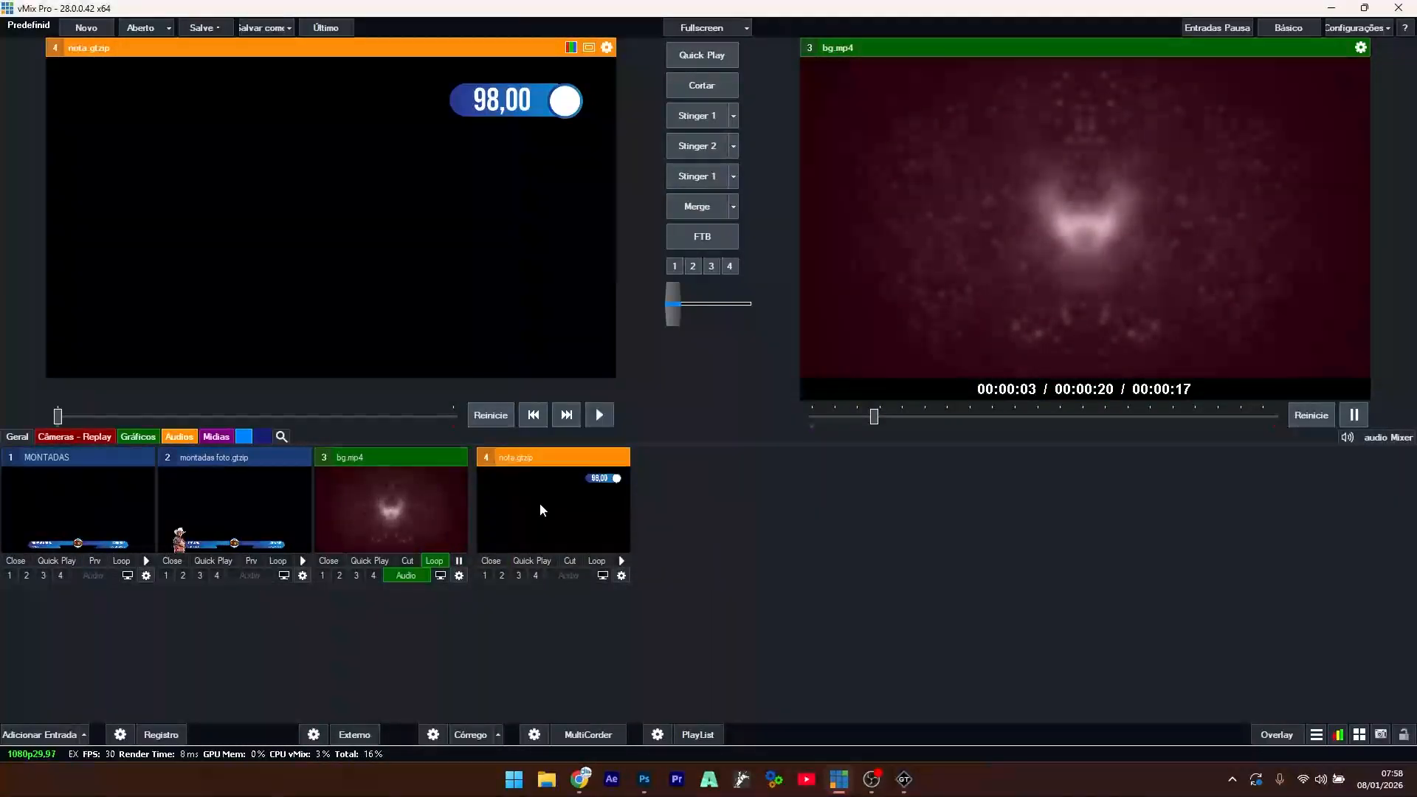
- Set the nota input's click action to Overlay 1 and show it as an overlay
click(622, 580)
click(1002, 190)
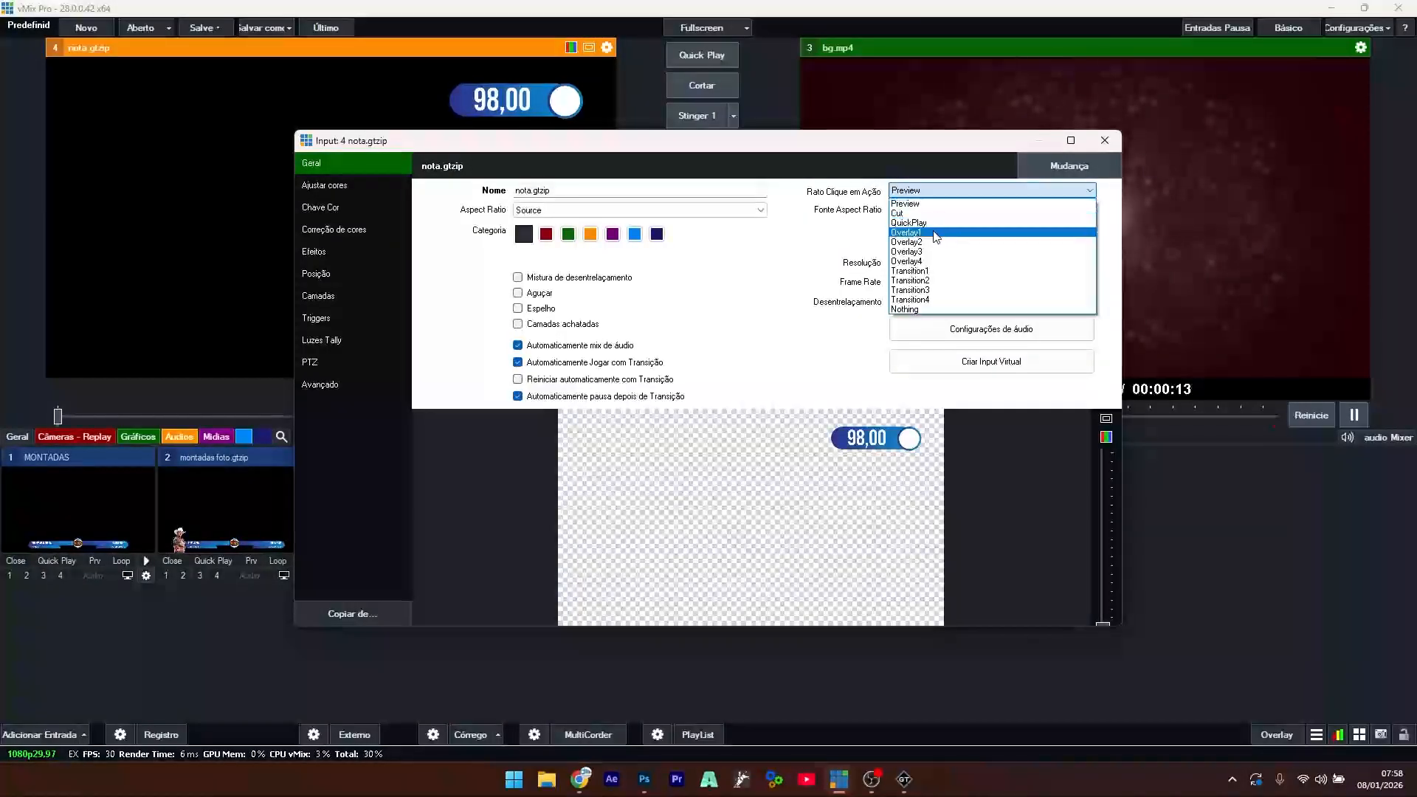
click(905, 232)
click(1104, 141)
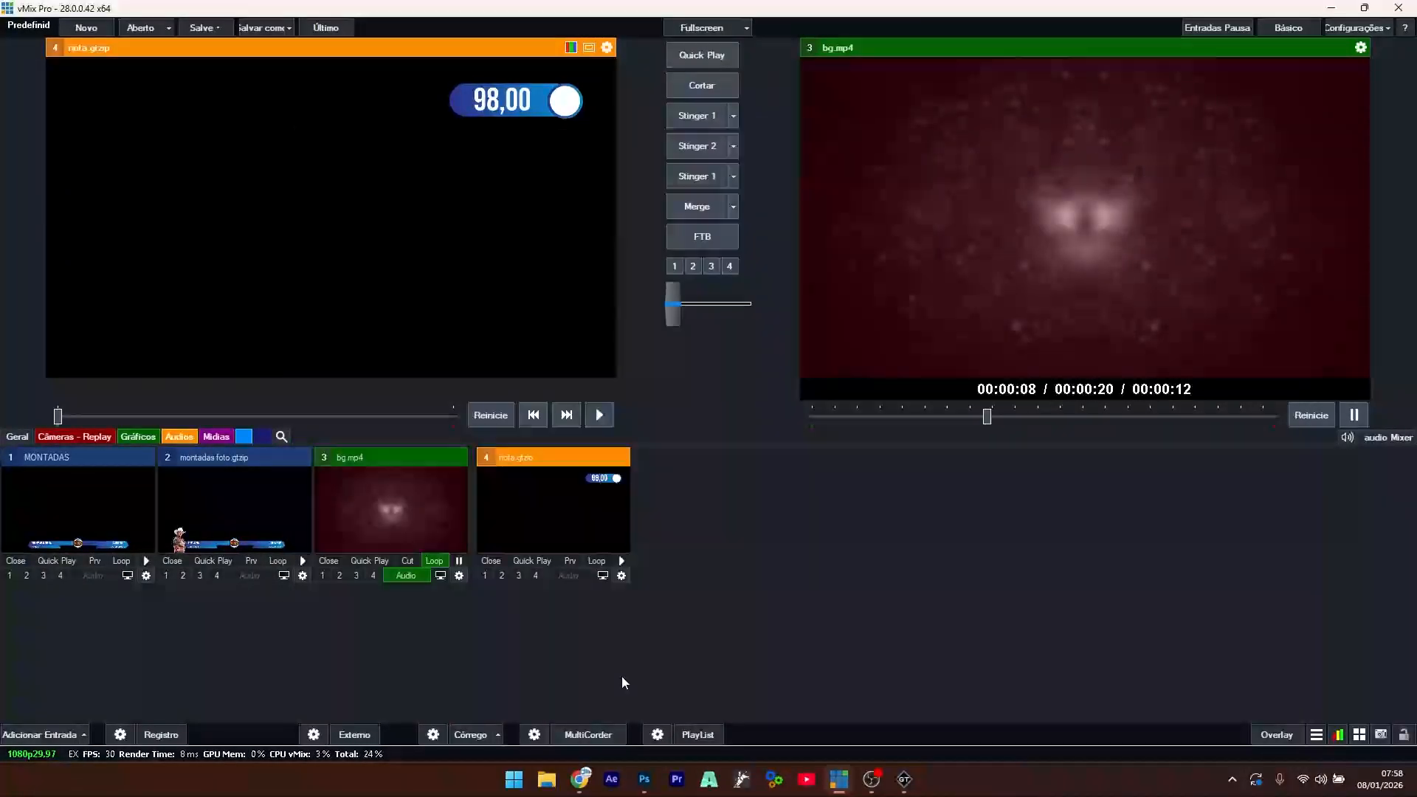
click(556, 511)
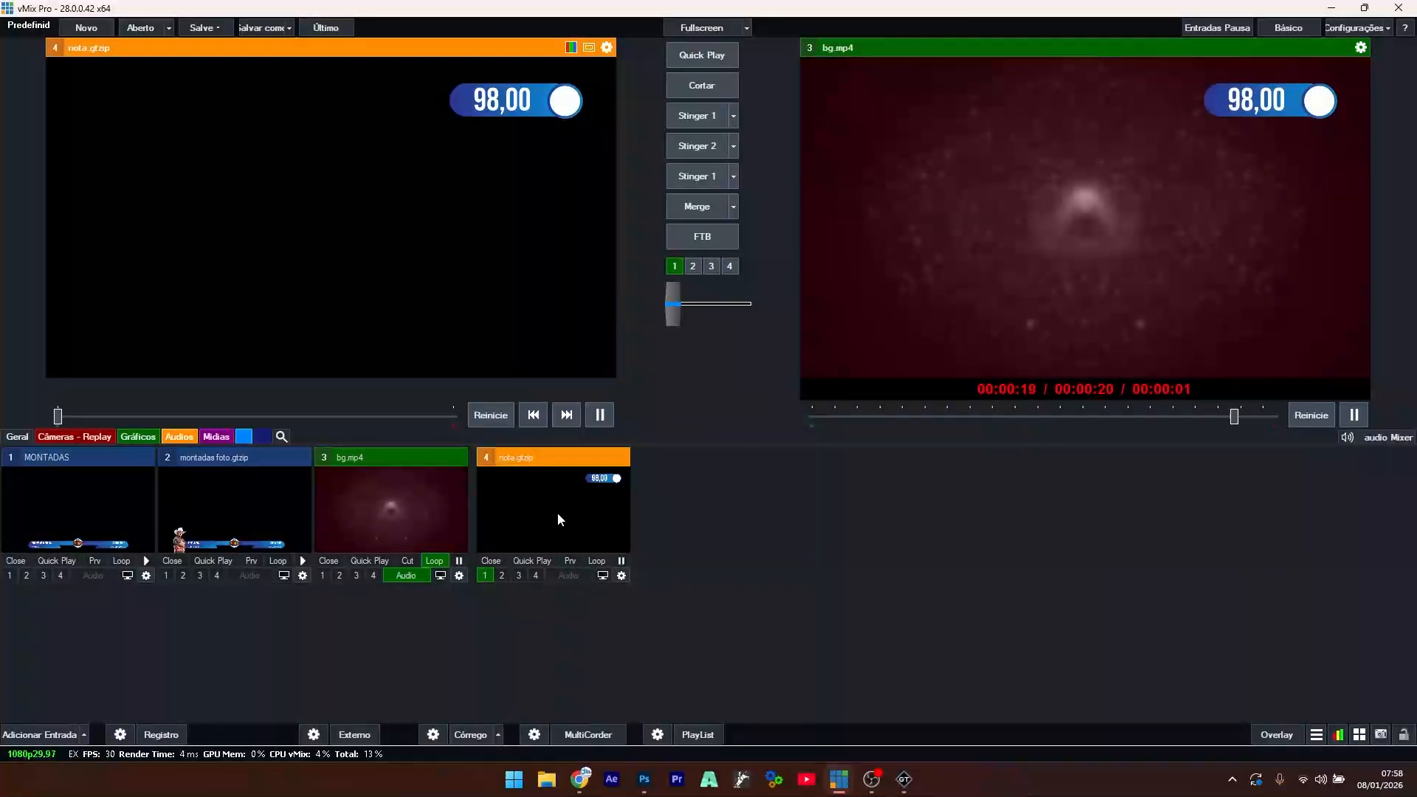
- Change the nota score text to 87,00
right_click(557, 512)
click(591, 520)
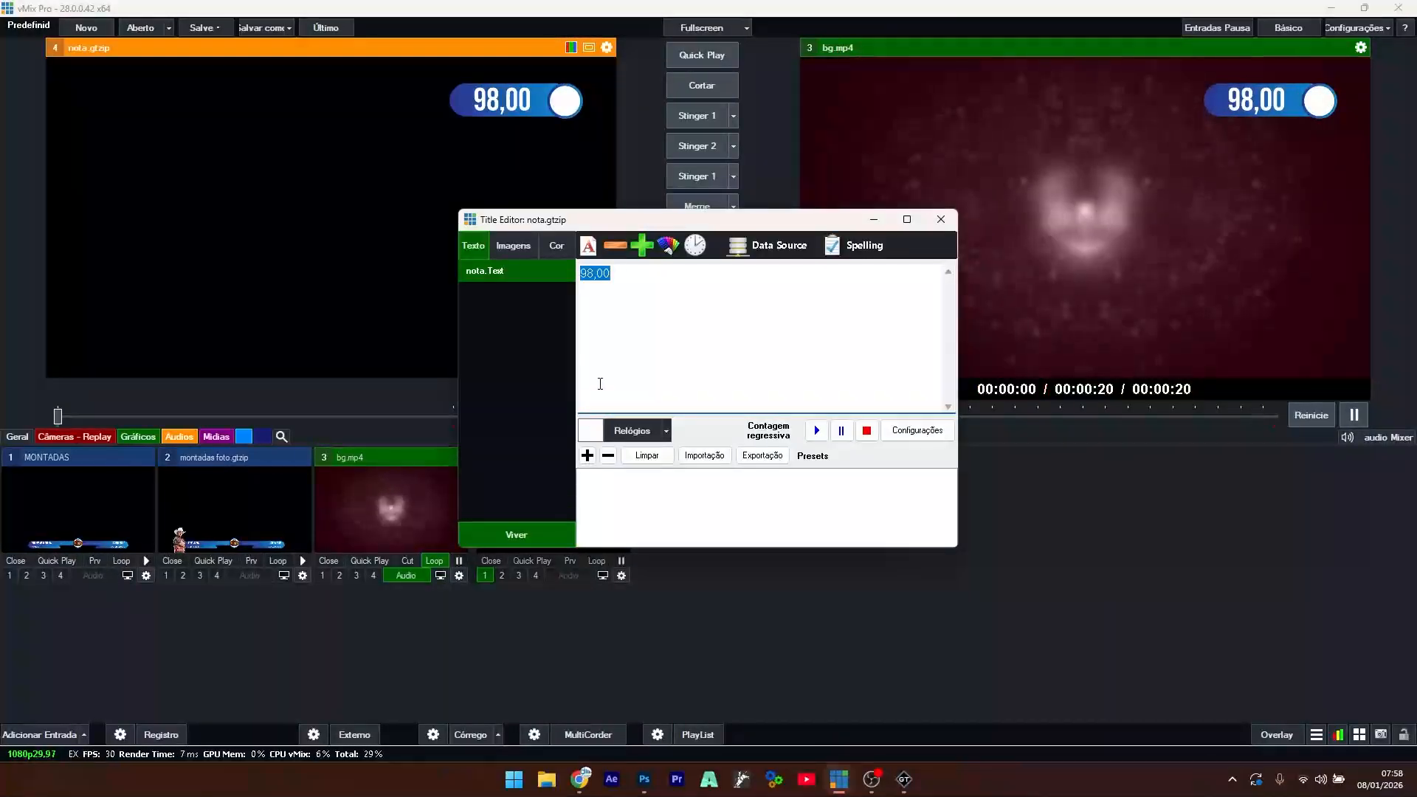
text(87,00)
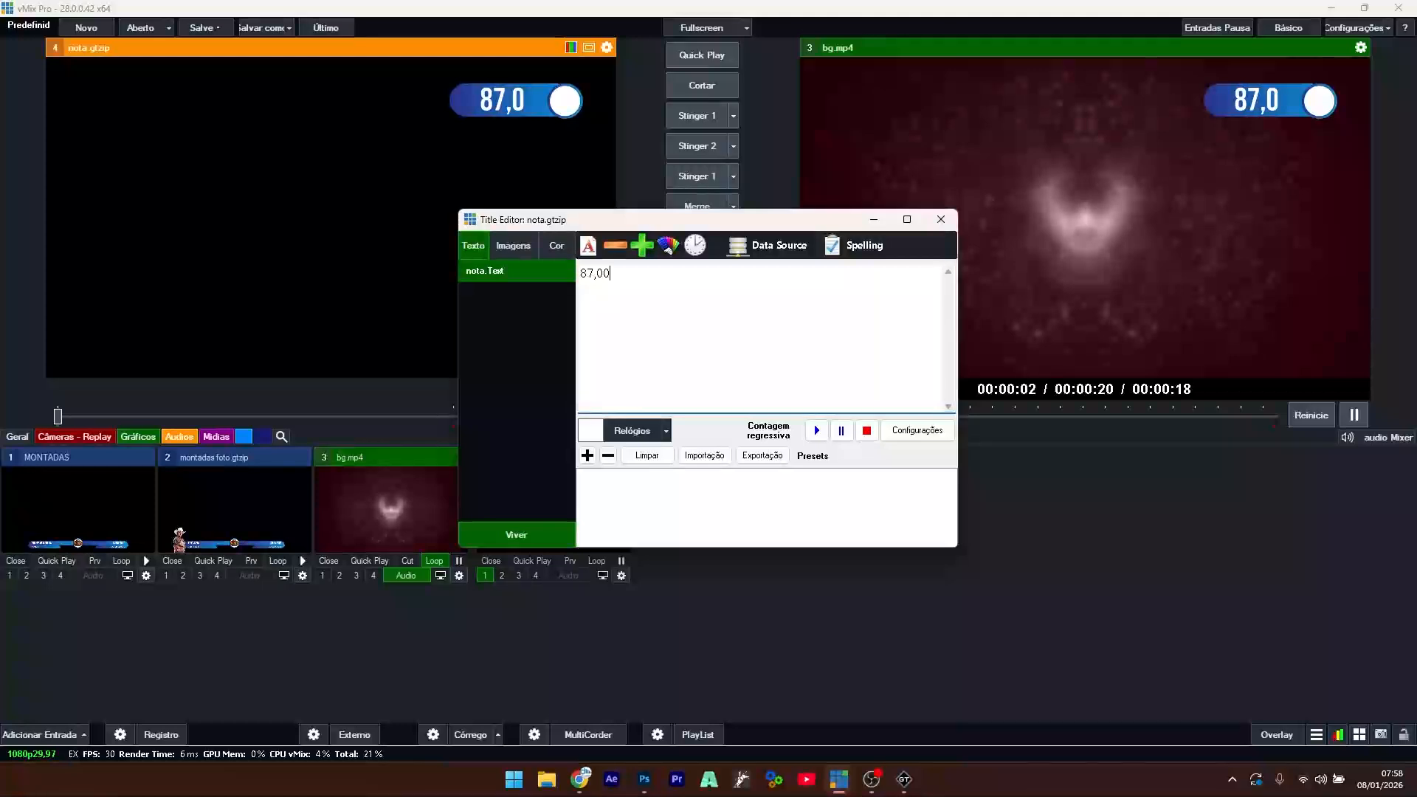
click(939, 220)
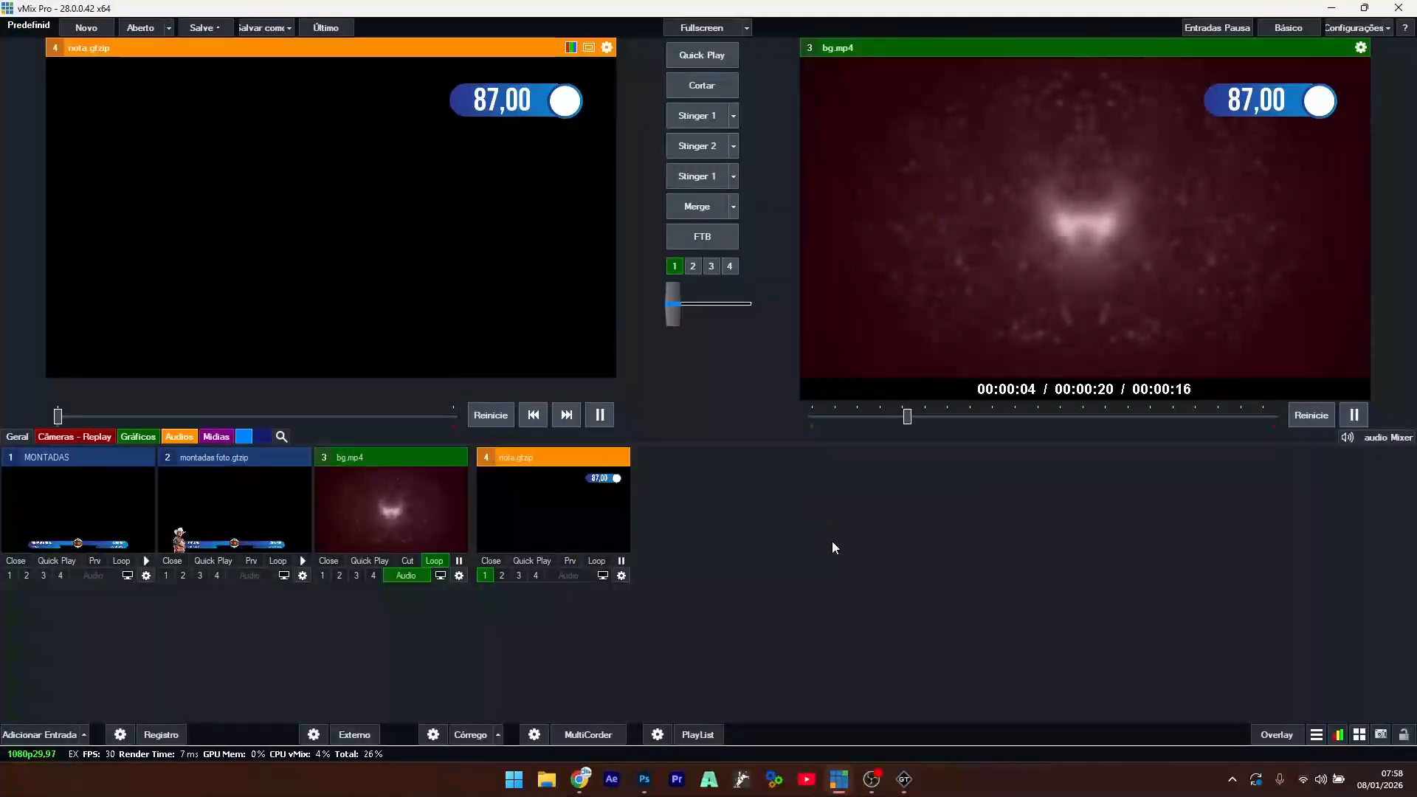
- Toggle overlay 1 off and back on, then switch to montadas foto with key 2
key(1)
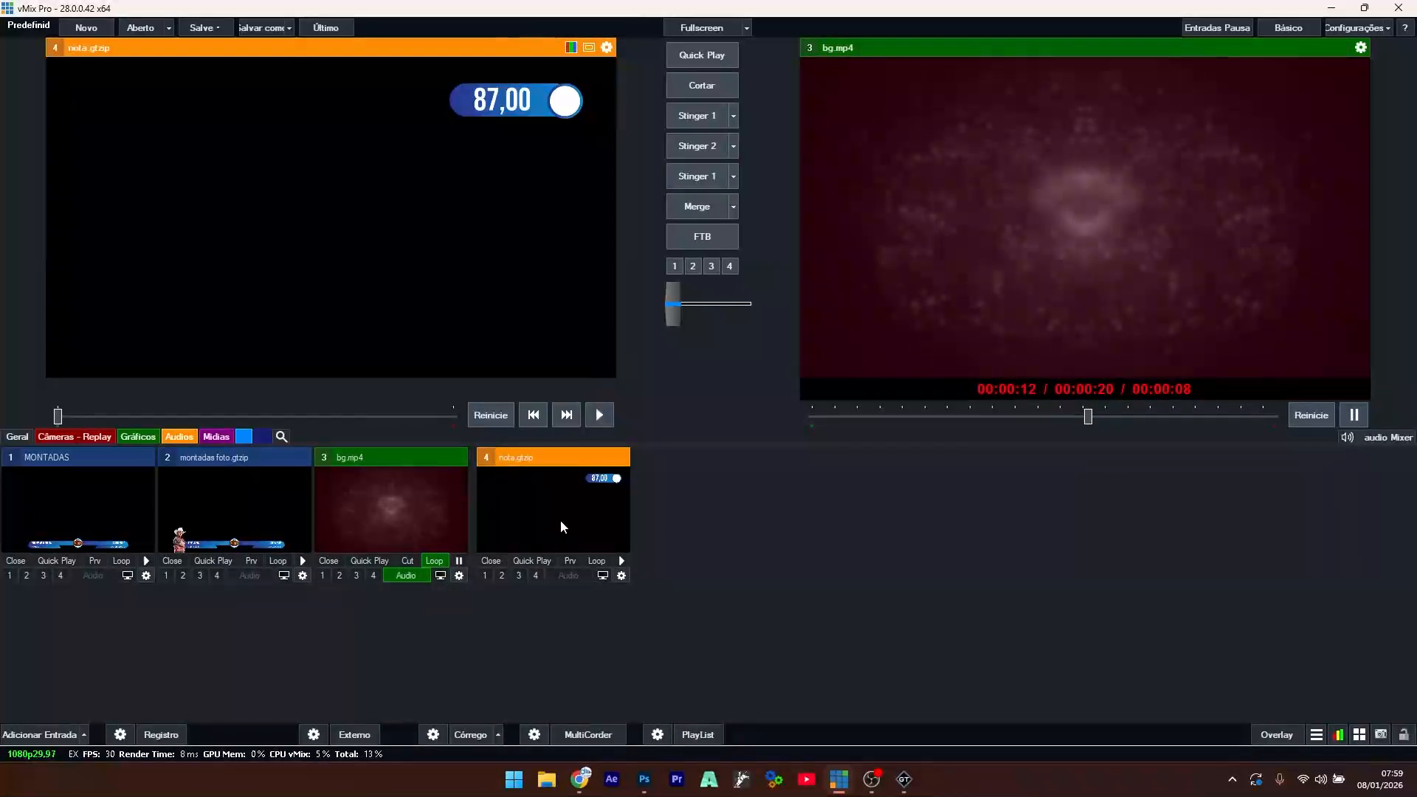
key(1)
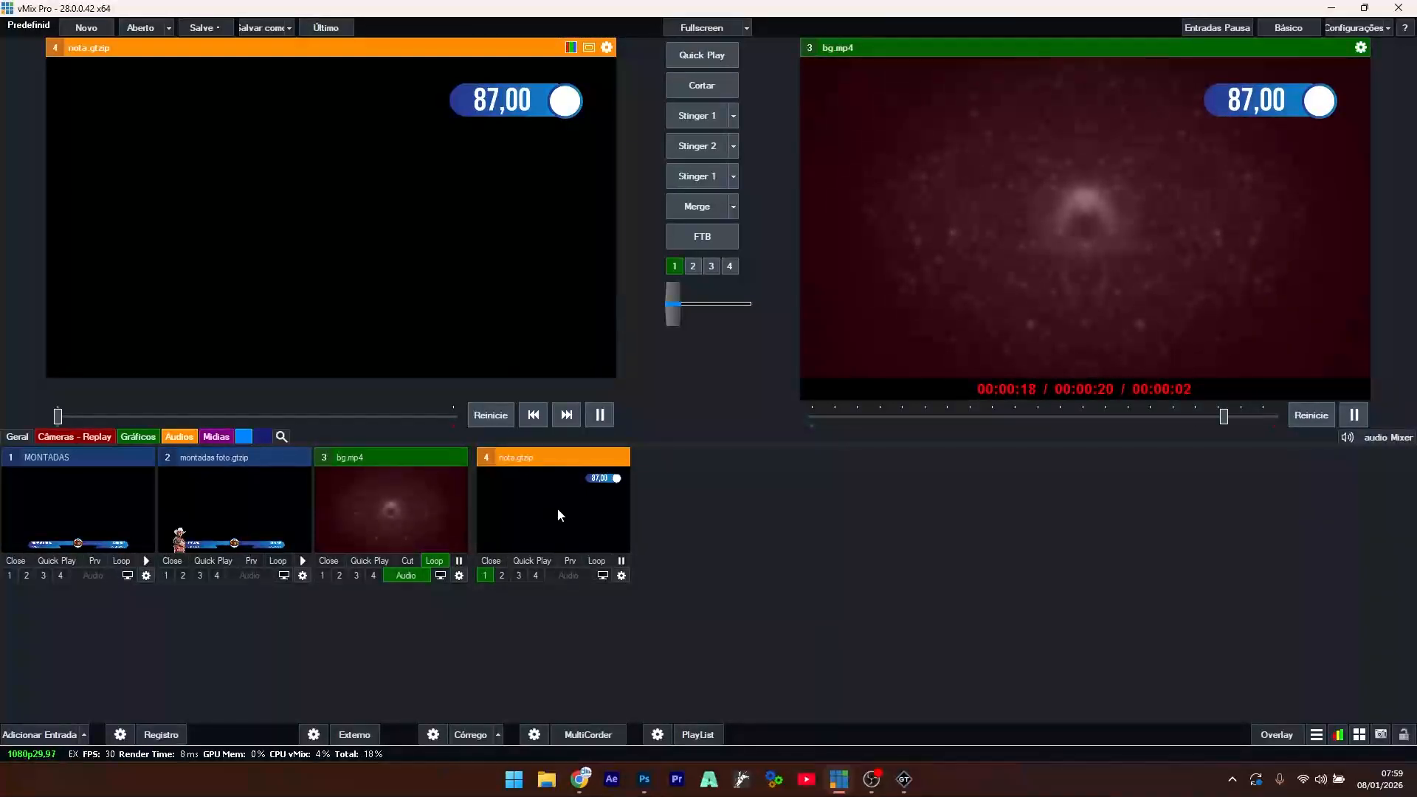
key(2)
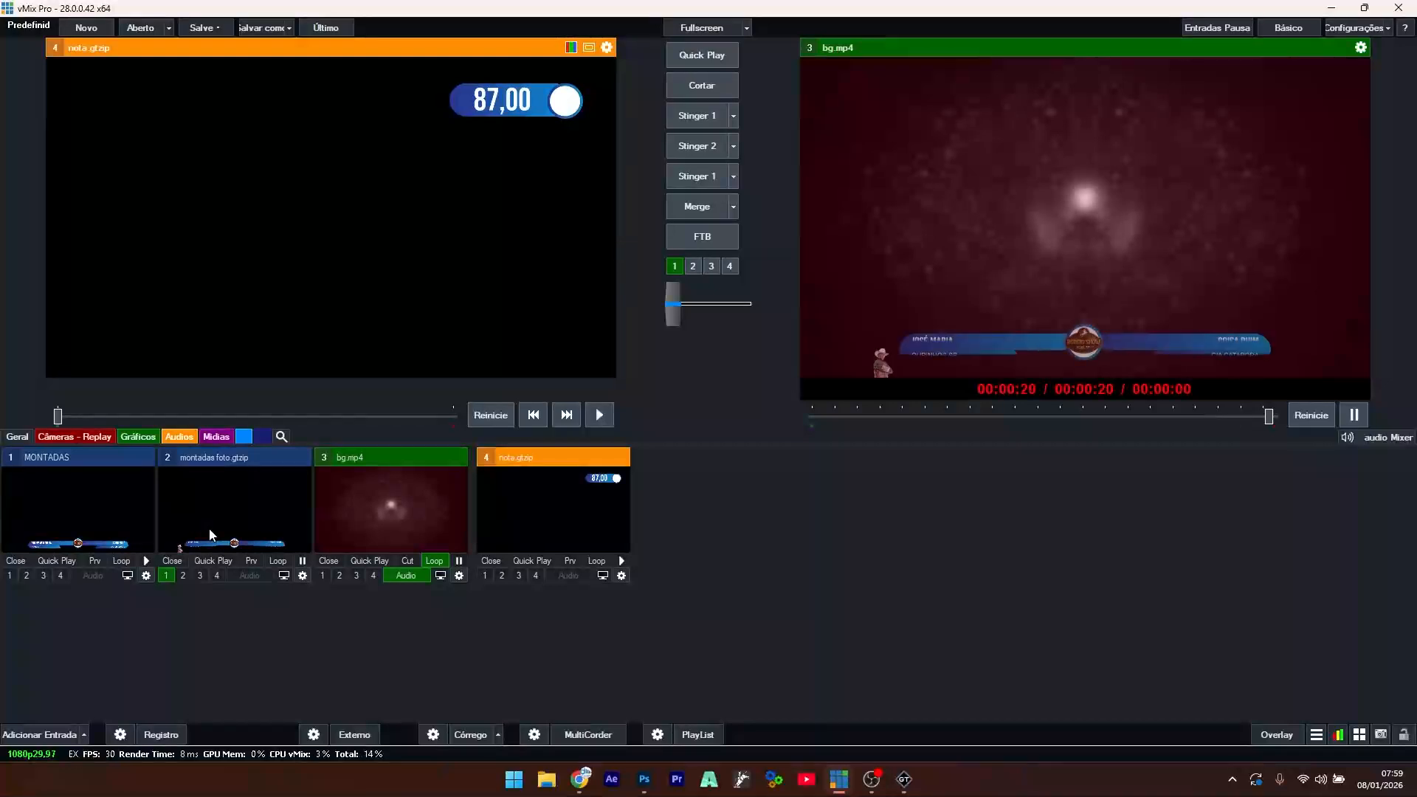